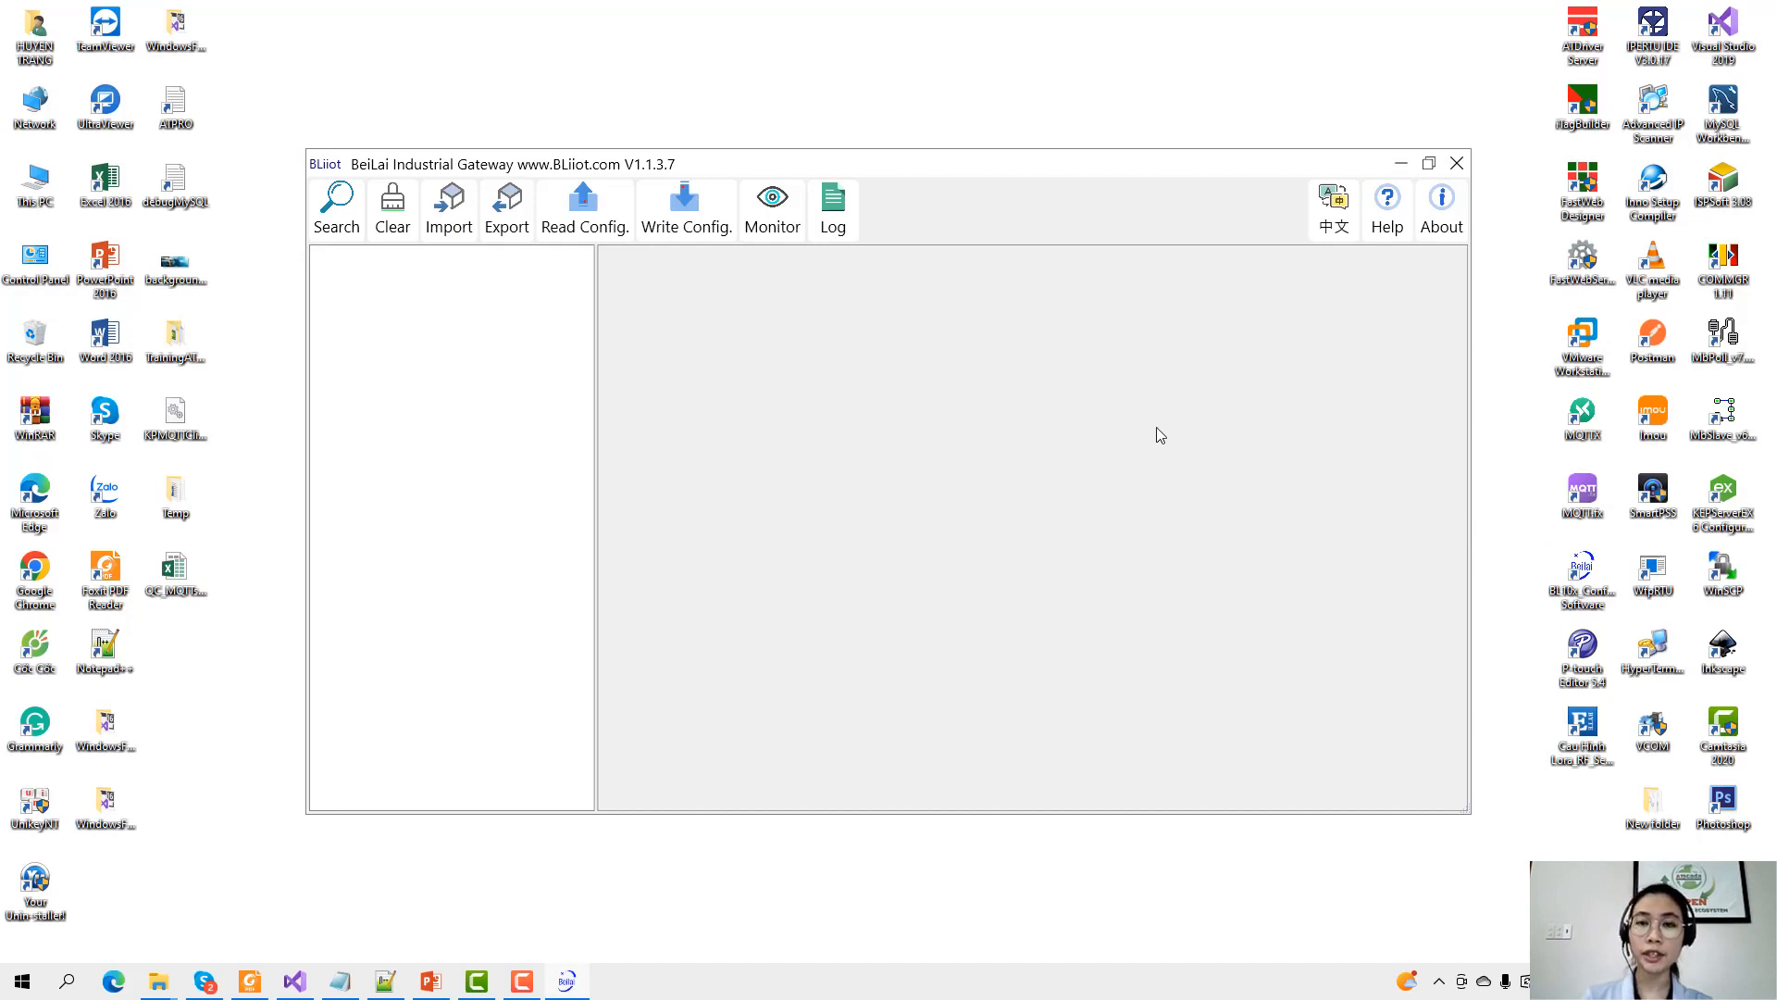
# Find the BL110 gateway at 192.168.1.50 and log in with the device password.
pyautogui.click(334, 232)
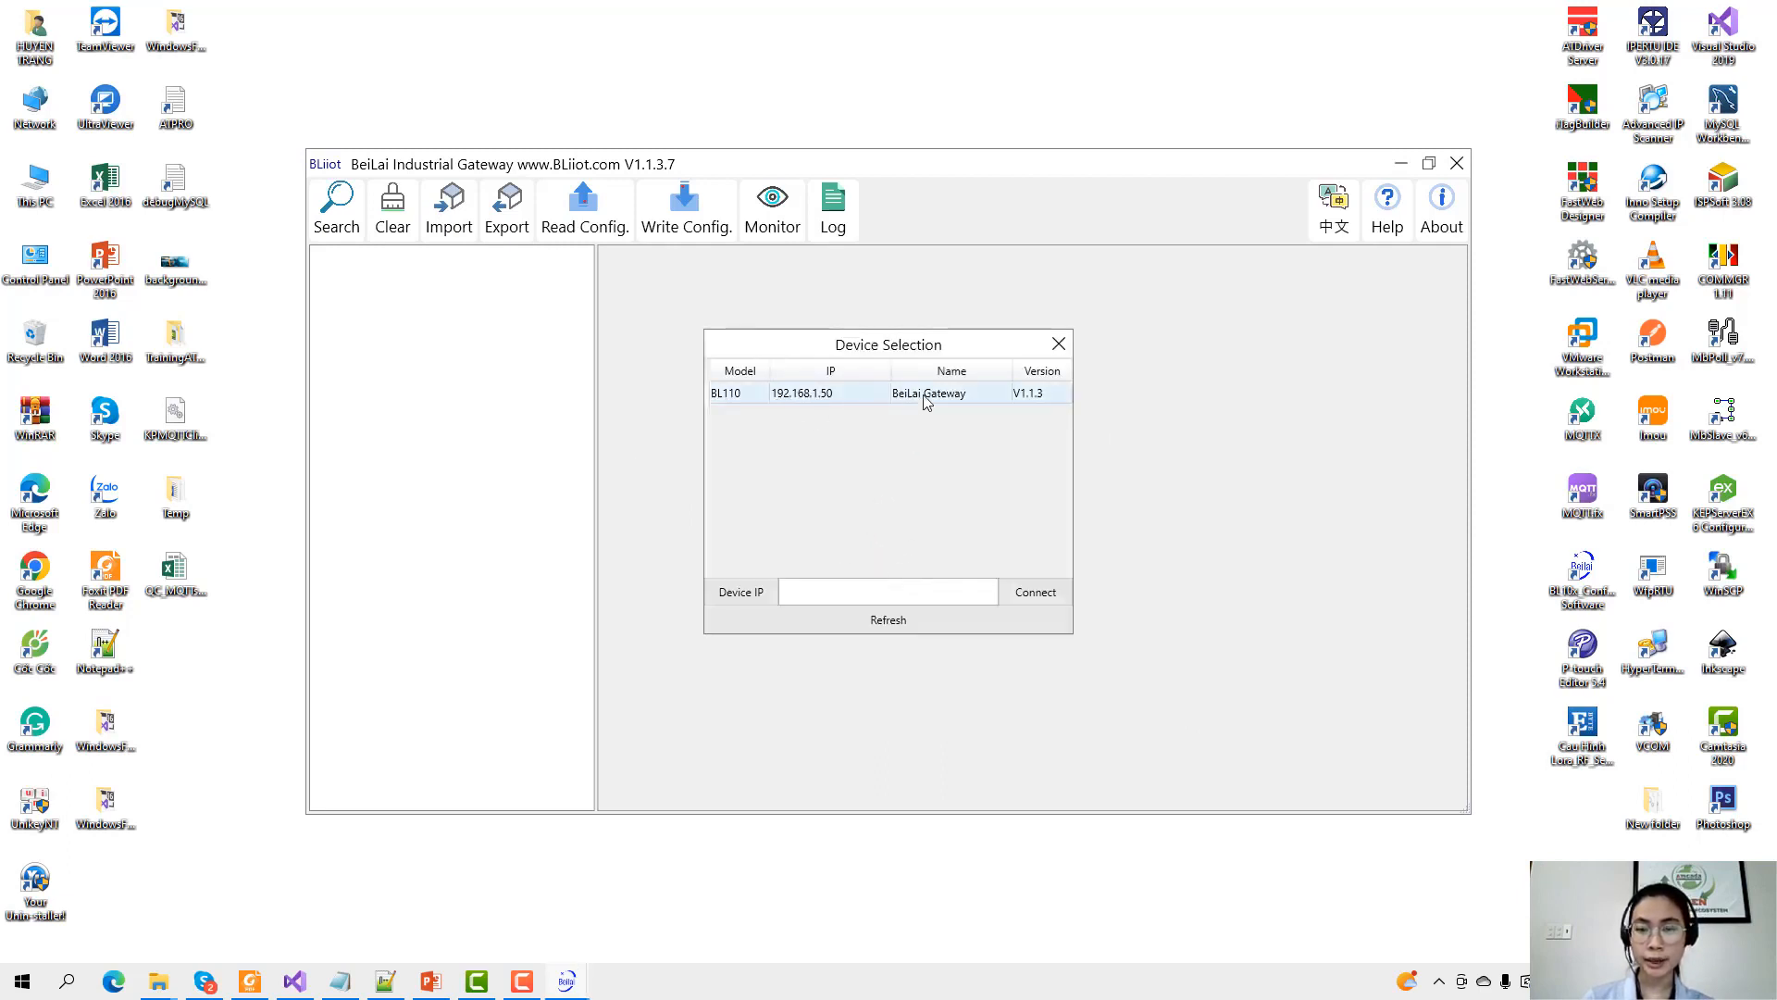
pyautogui.doubleClick(891, 400)
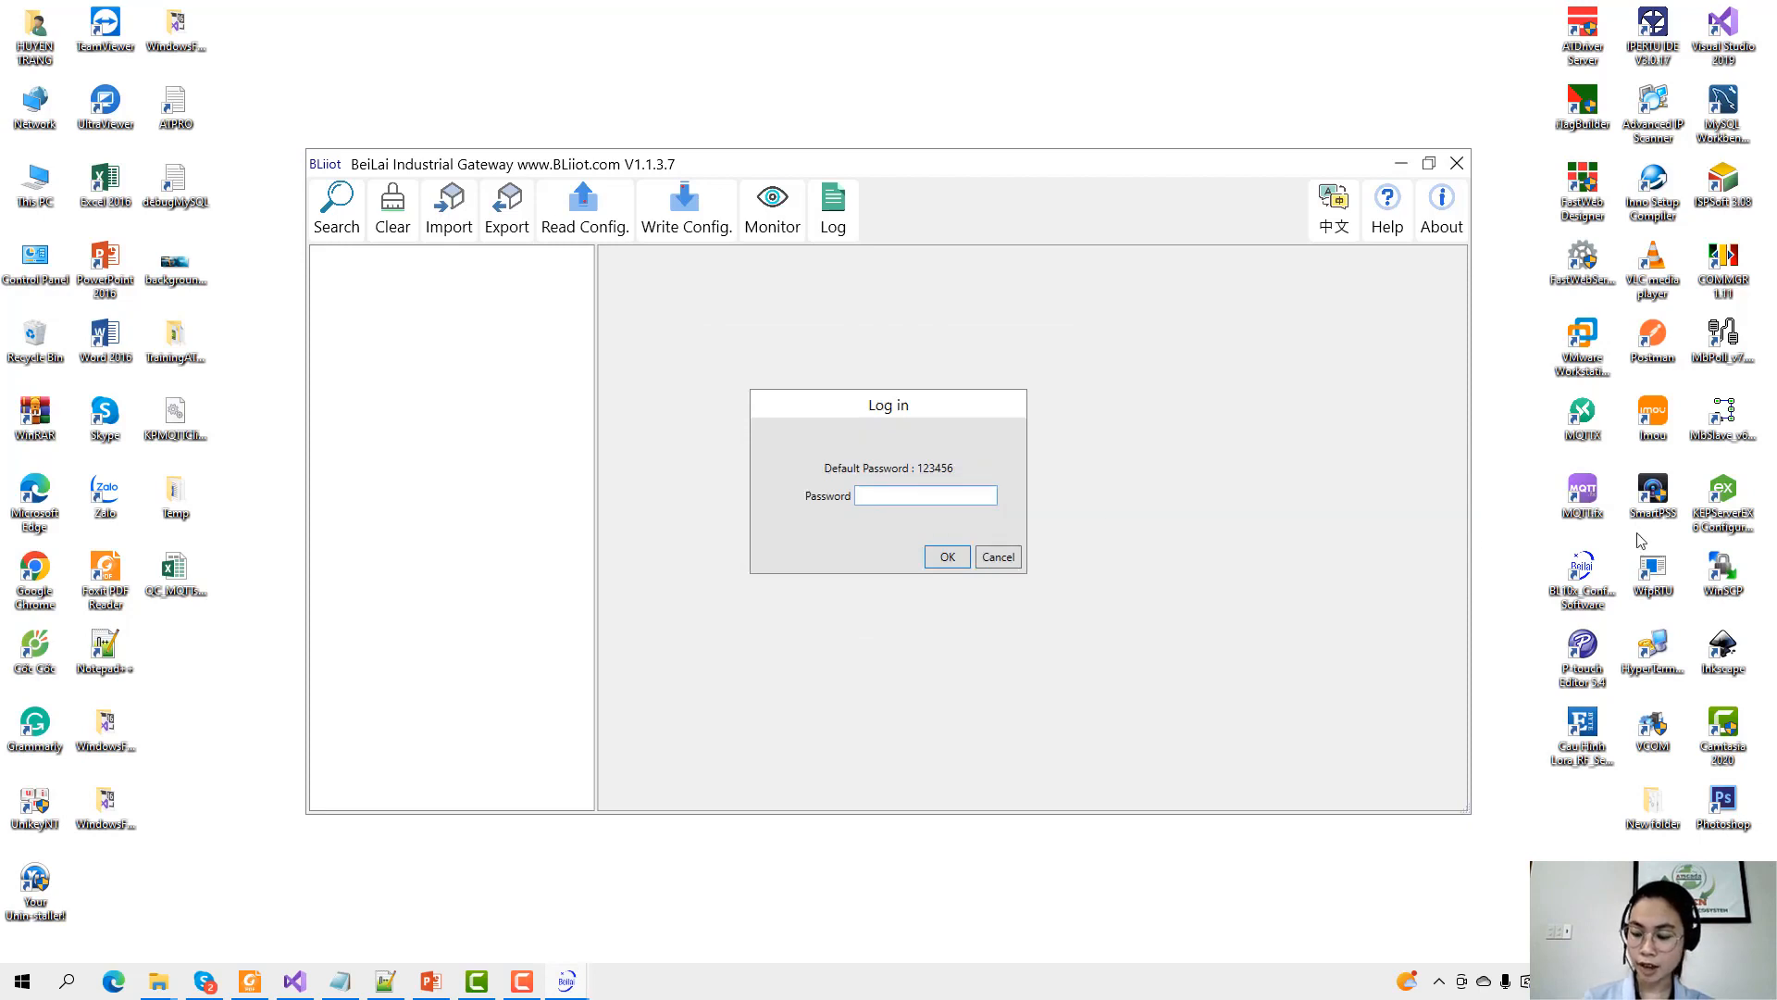
pyautogui.write('123456')
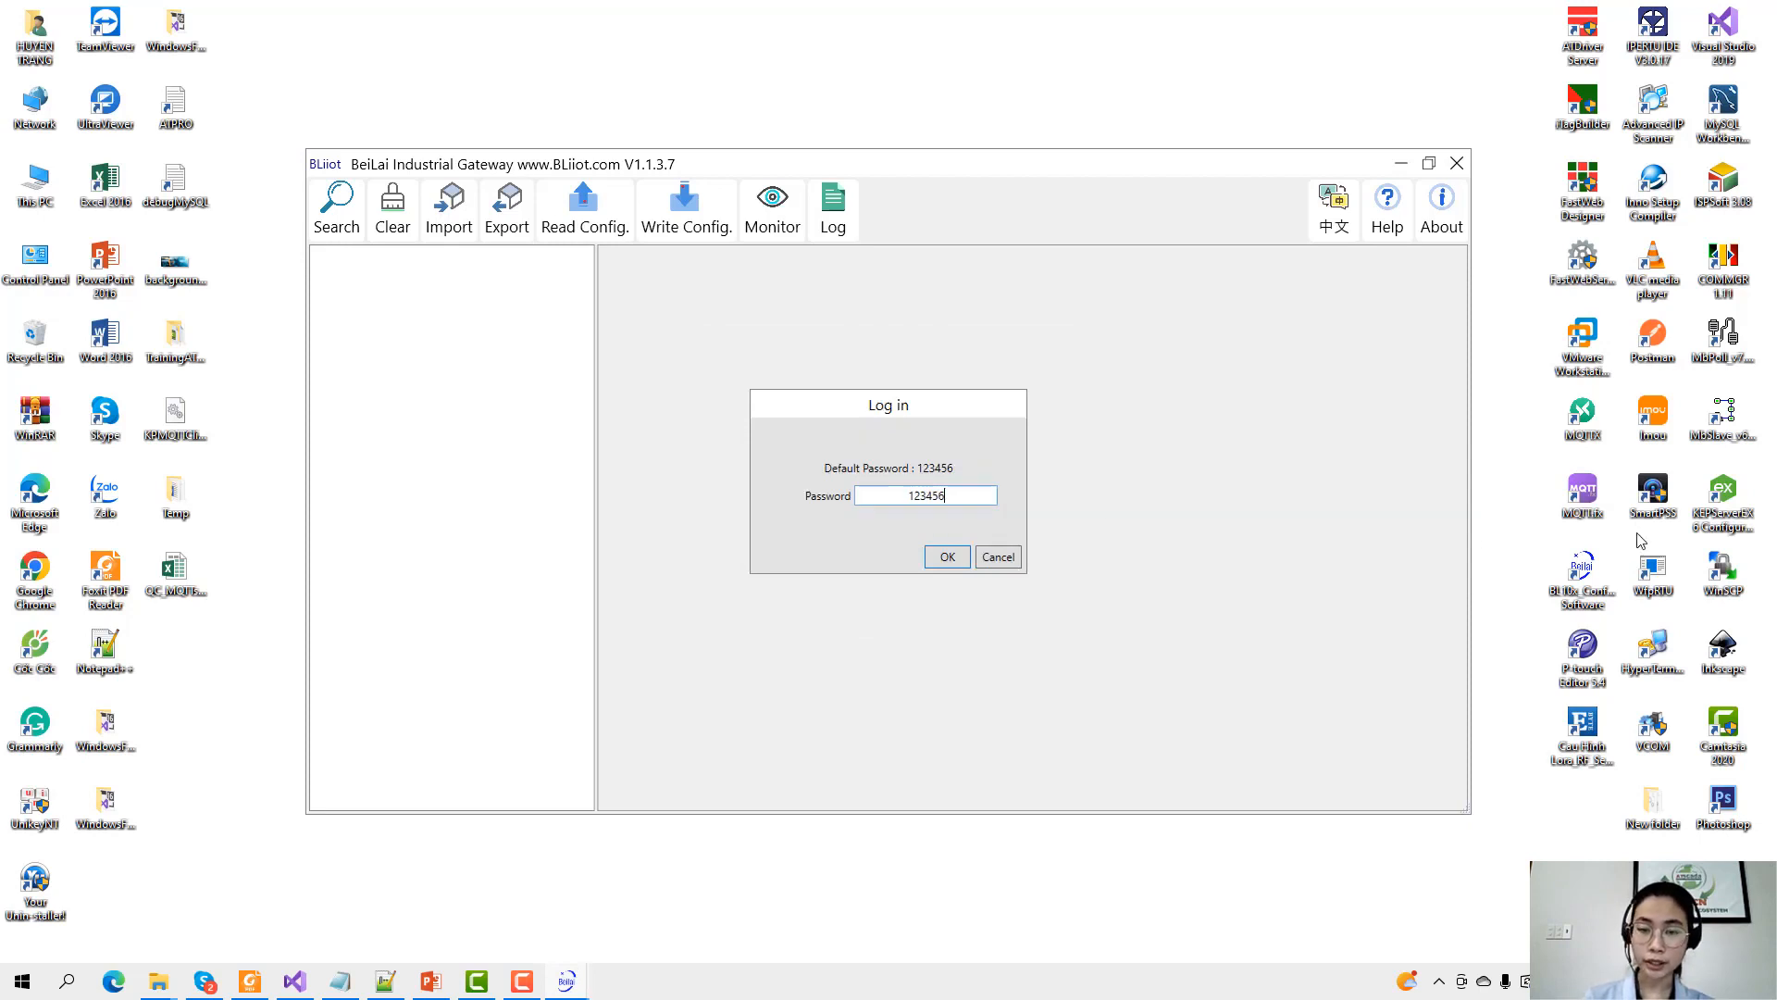
pyautogui.click(959, 559)
pyautogui.scroll(-3, 480, 759)
pyautogui.scroll(-1, 480, 759)
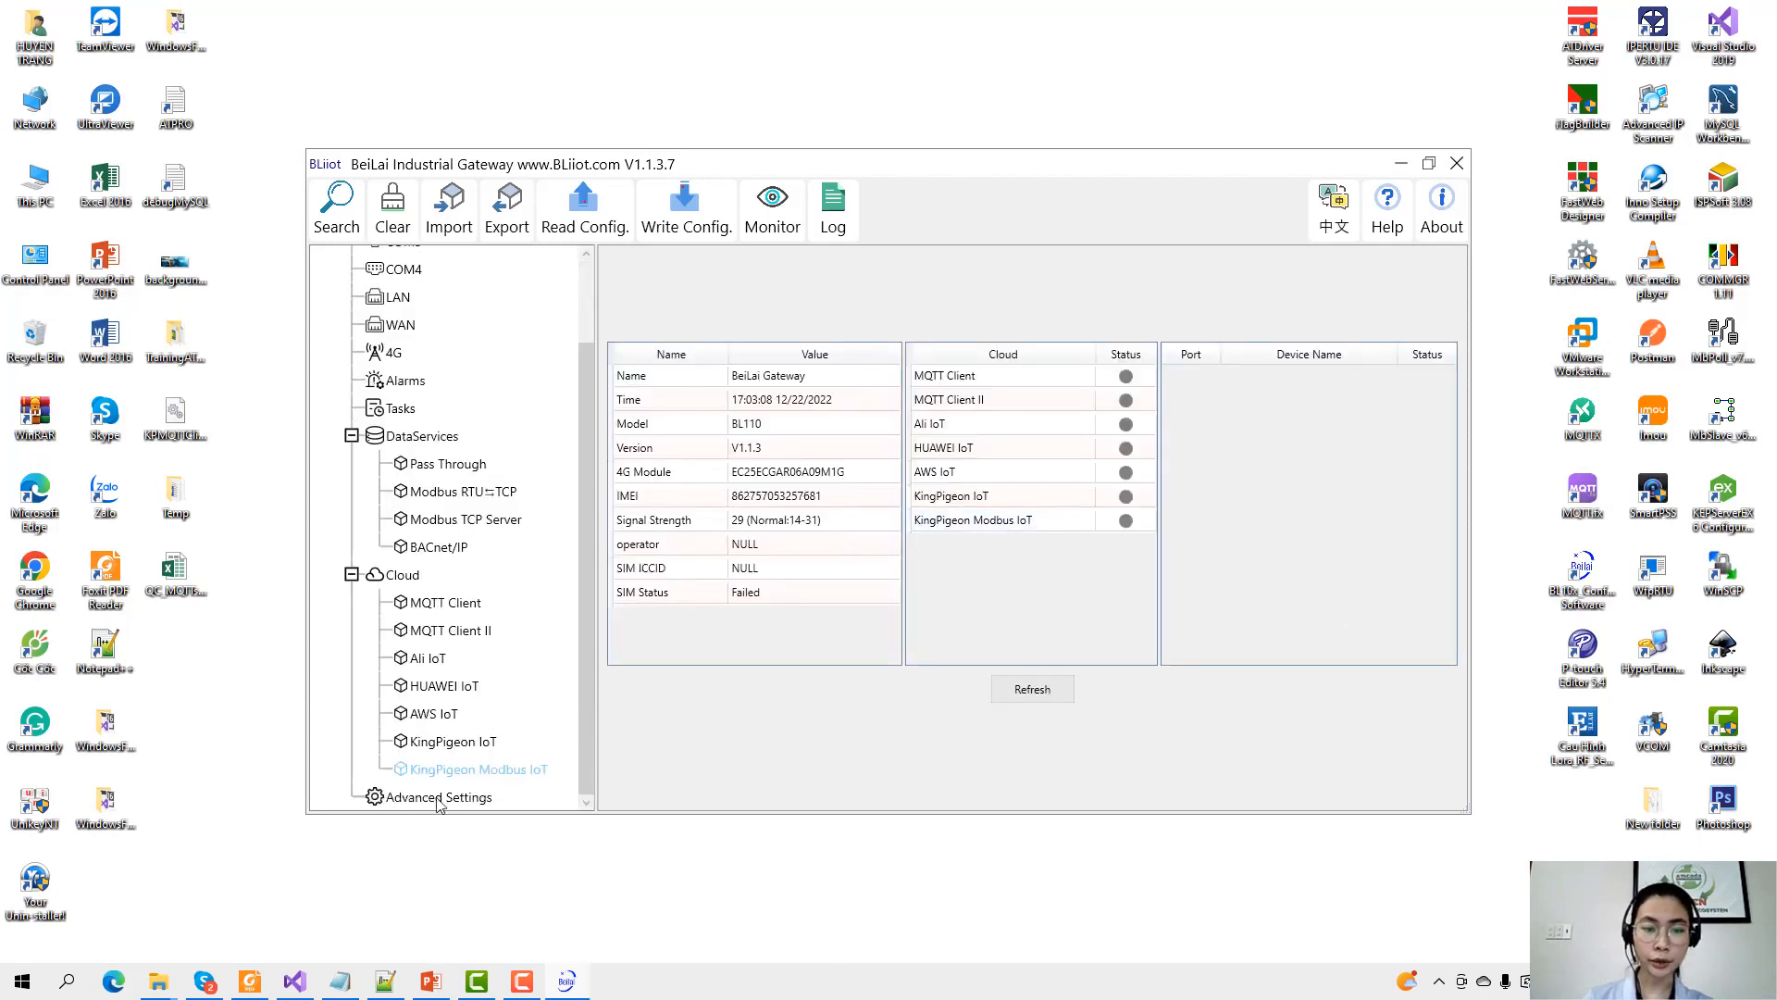
pyautogui.click(435, 796)
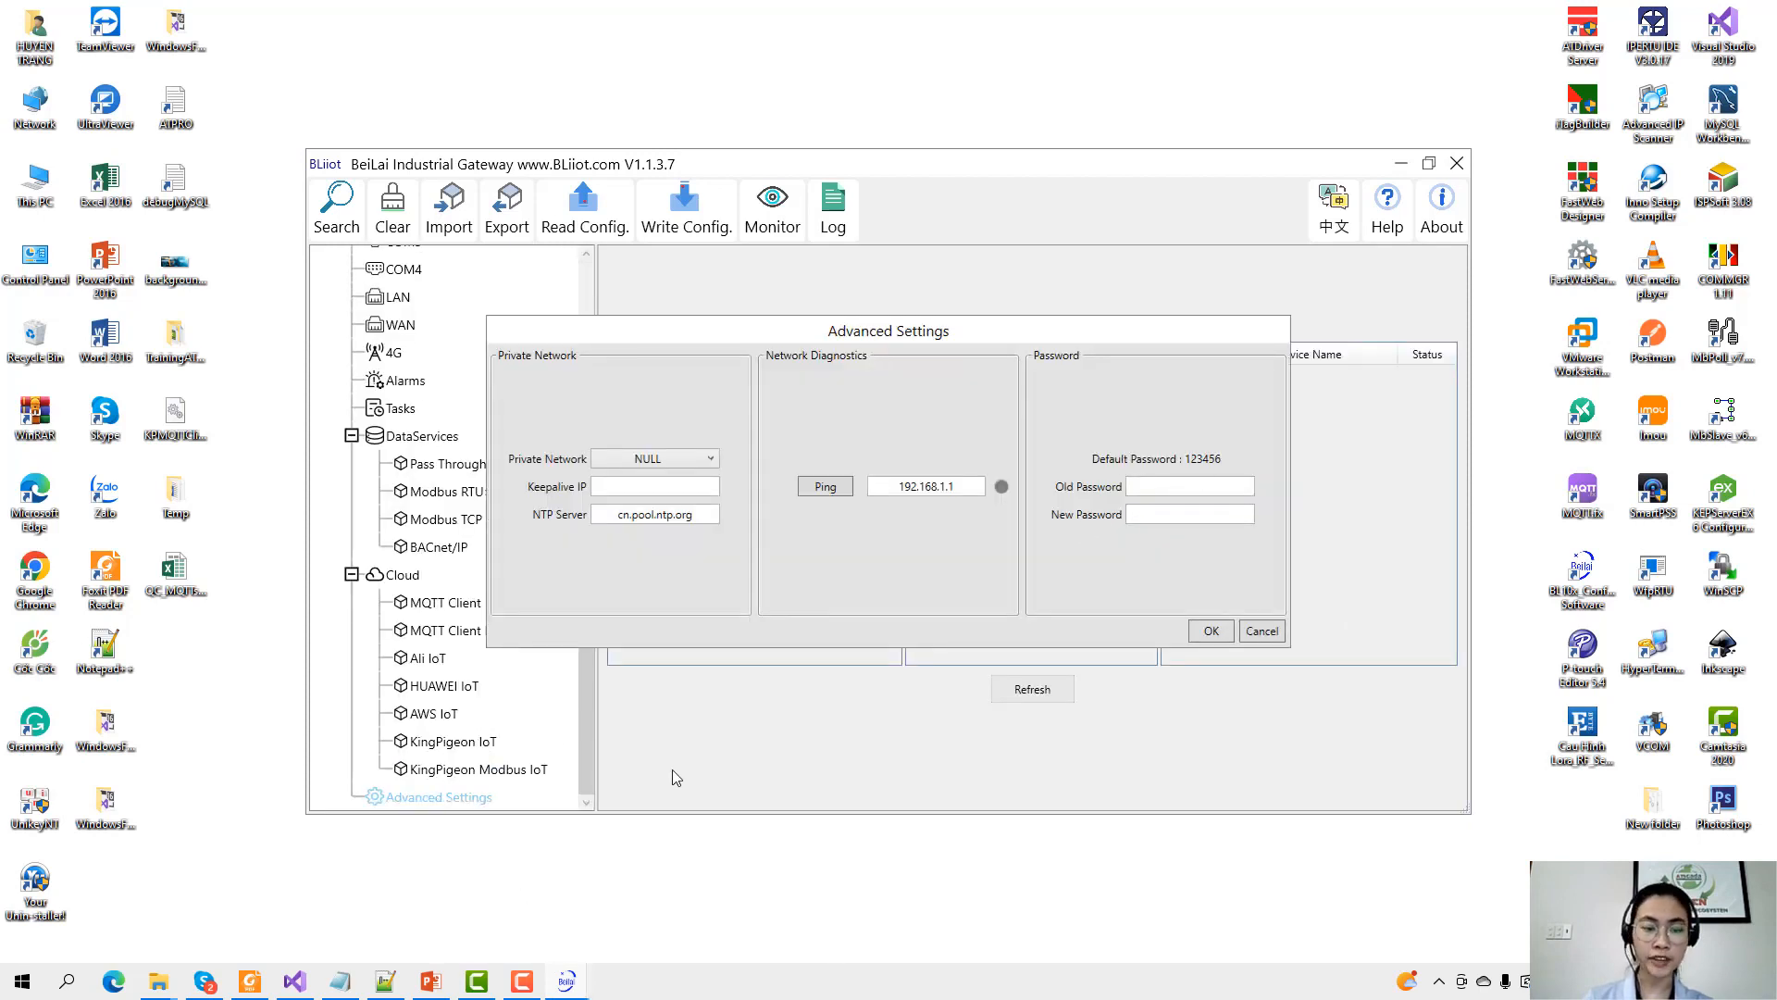
pyautogui.click(1260, 631)
pyautogui.scroll(2, 497, 574)
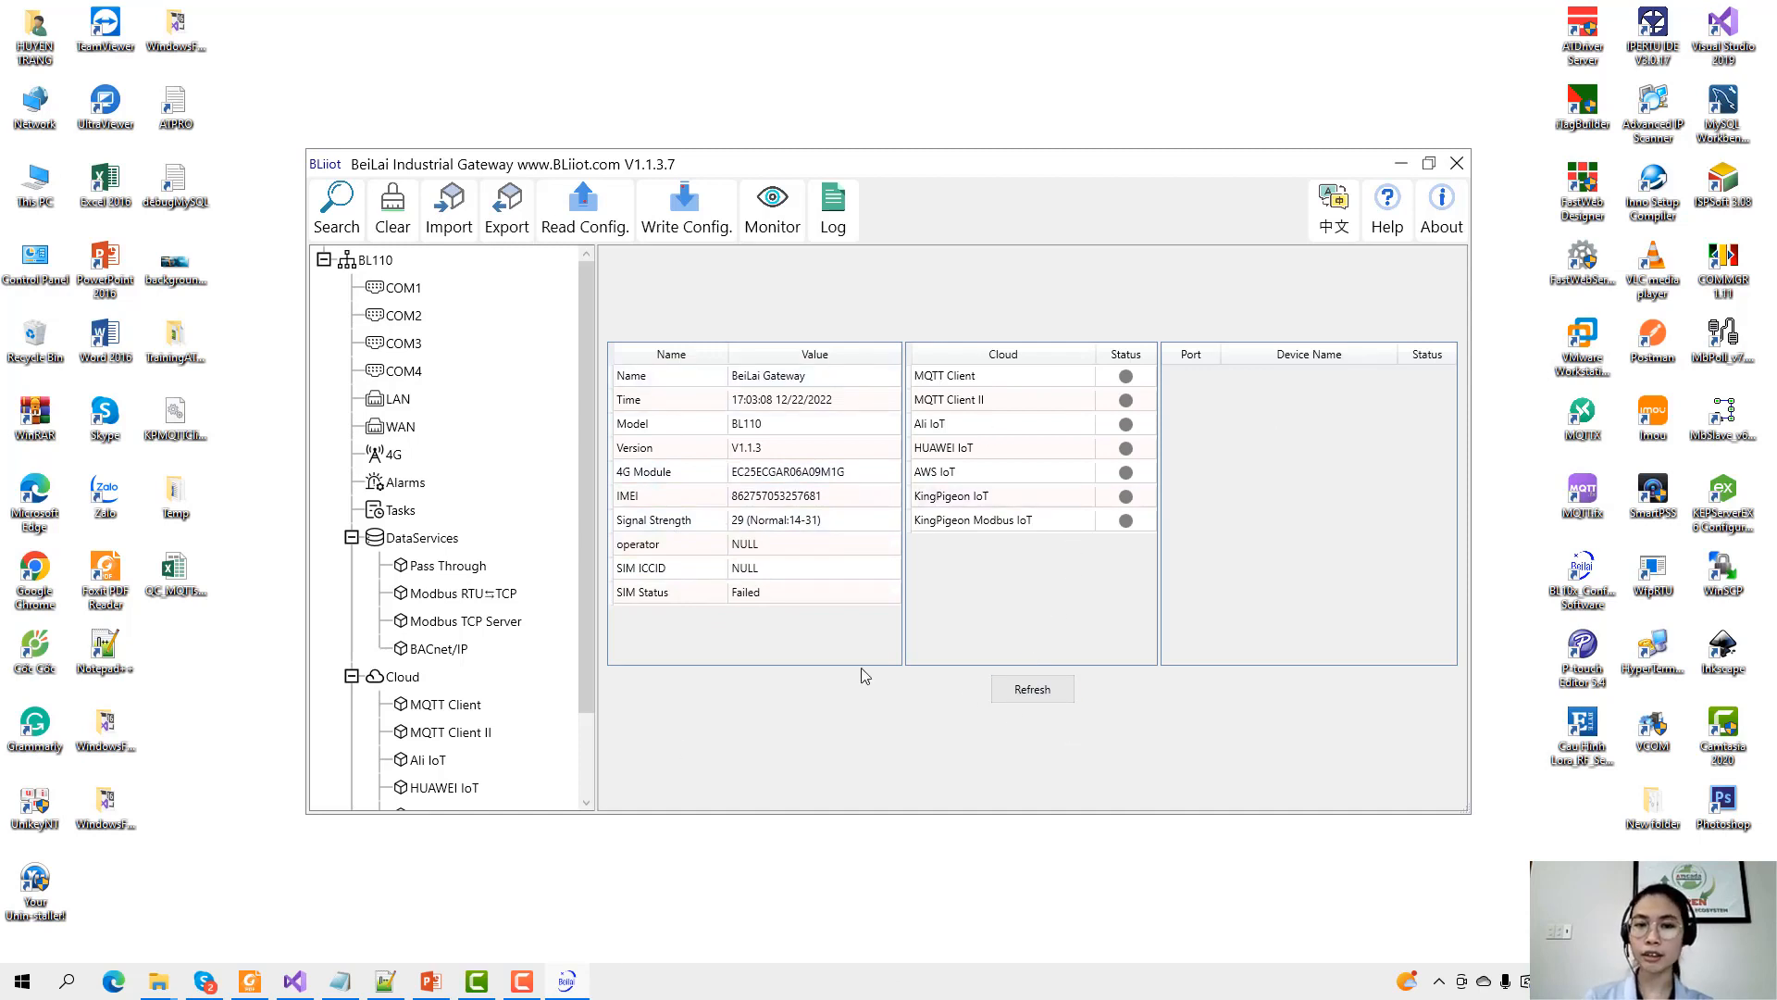
# Change the gateway's Name in the status table from 'BeiLai Gateway' to 'BL110'.
pyautogui.doubleClick(751, 377)
pyautogui.moveTo(1011, 427); pyautogui.dragTo(1164, 452)
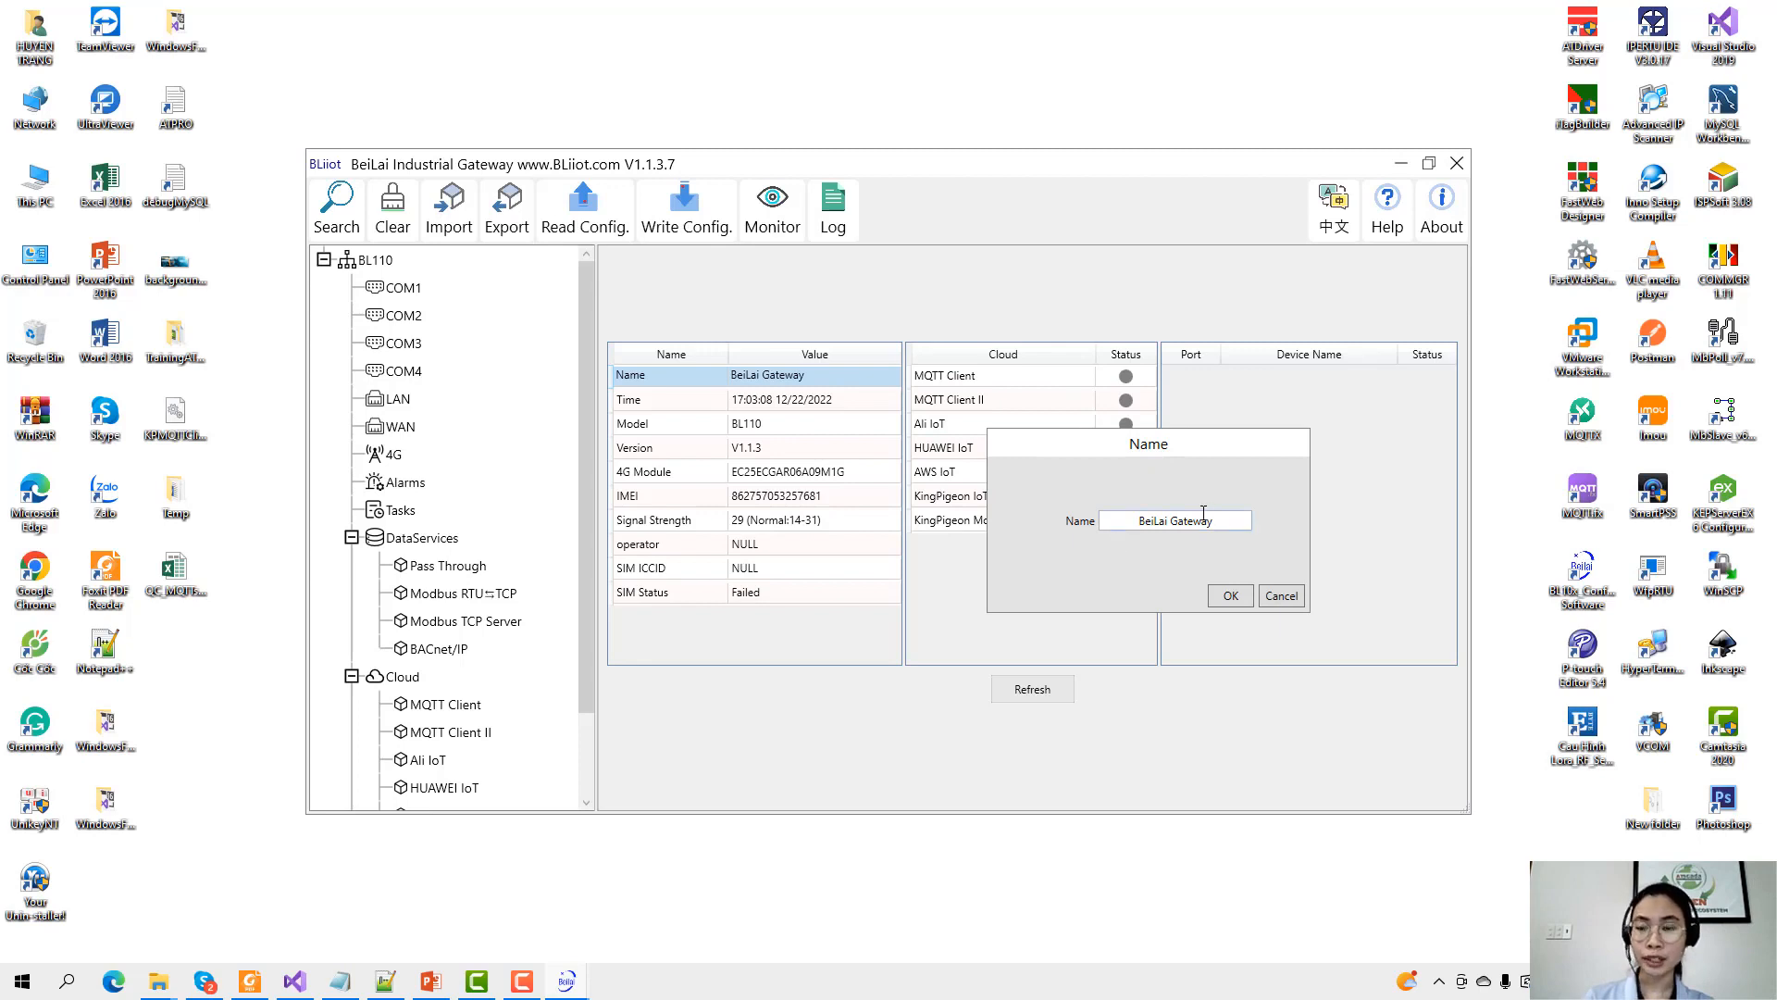
pyautogui.moveTo(1227, 521); pyautogui.dragTo(1102, 524)
pyautogui.write('BL110')
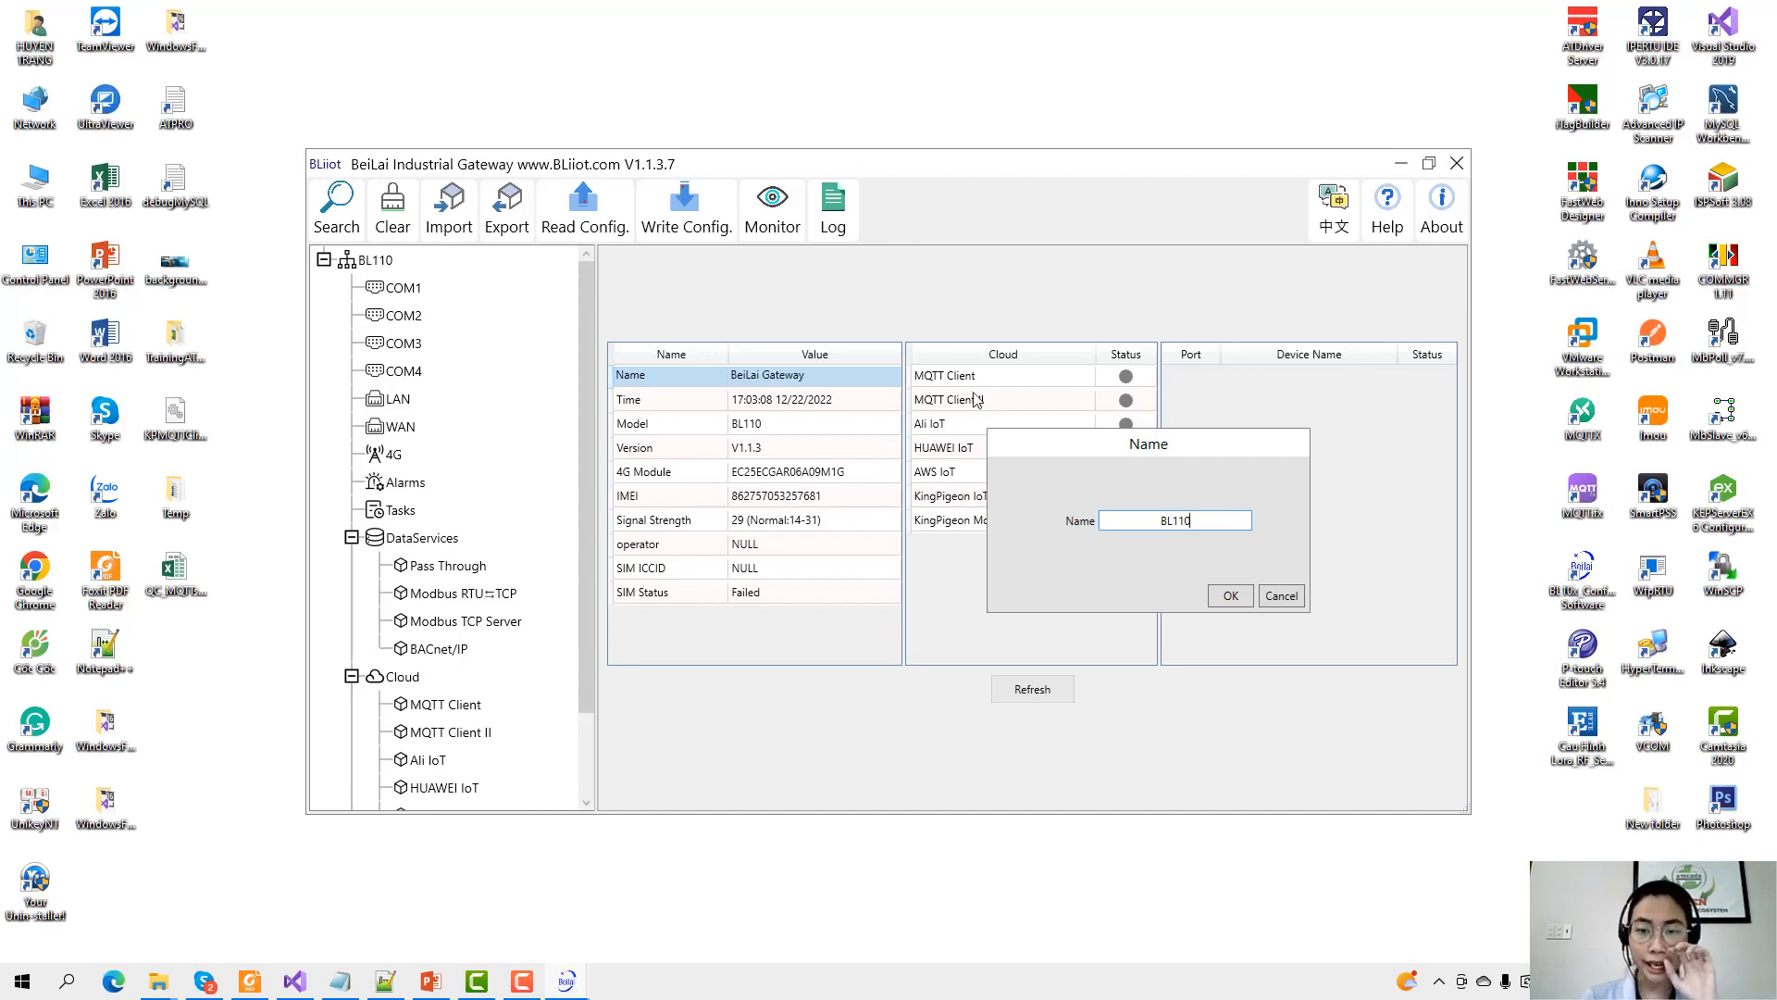
pyautogui.moveTo(1157, 520); pyautogui.dragTo(1238, 541)
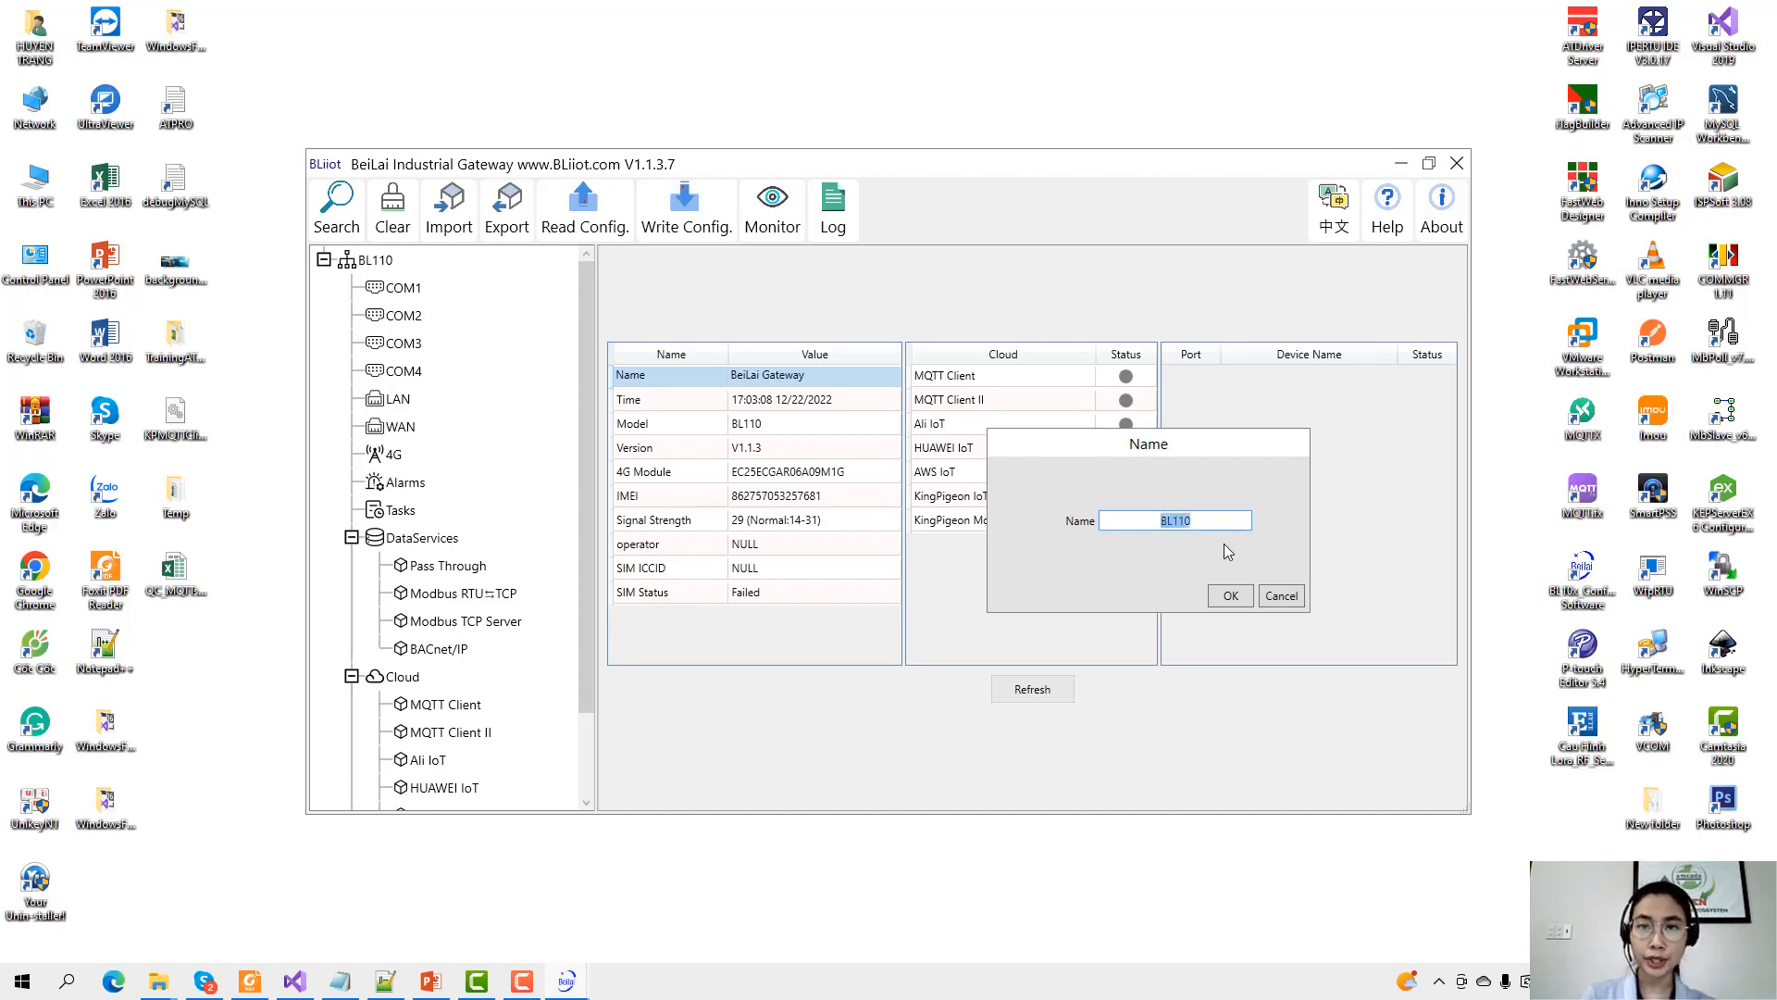
pyautogui.click(1231, 595)
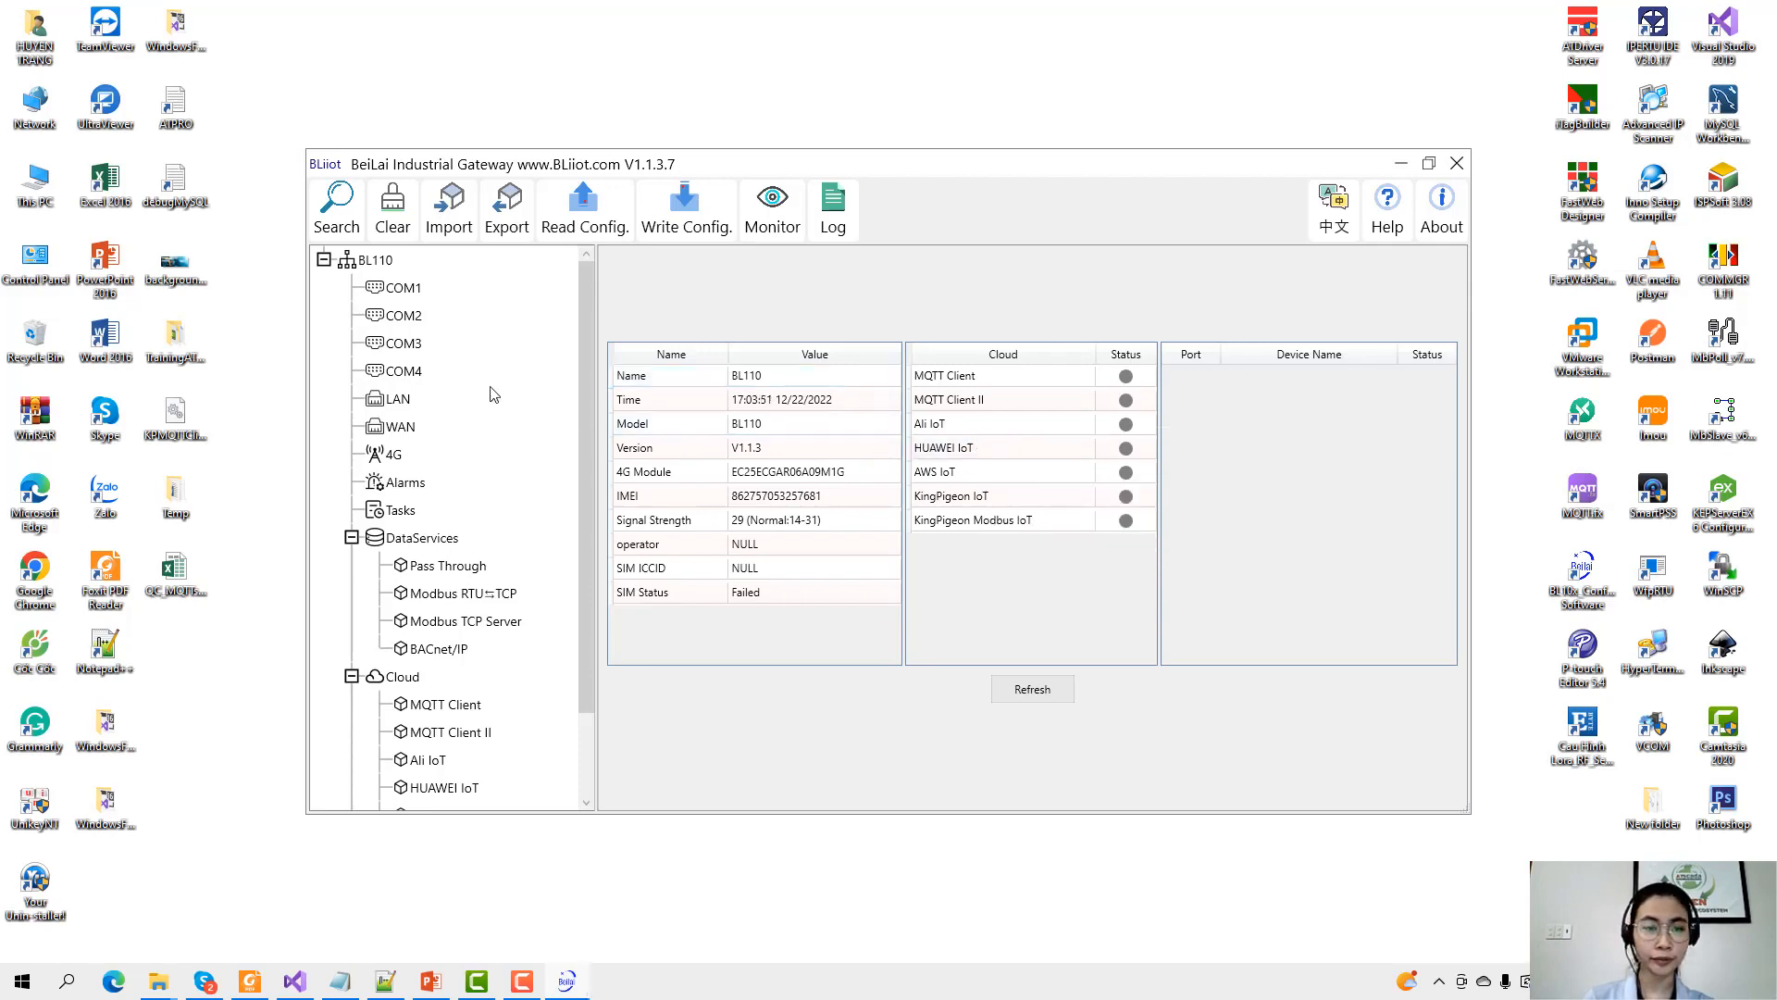
pyautogui.scroll(-3, 408, 359)
pyautogui.scroll(3, 401, 455)
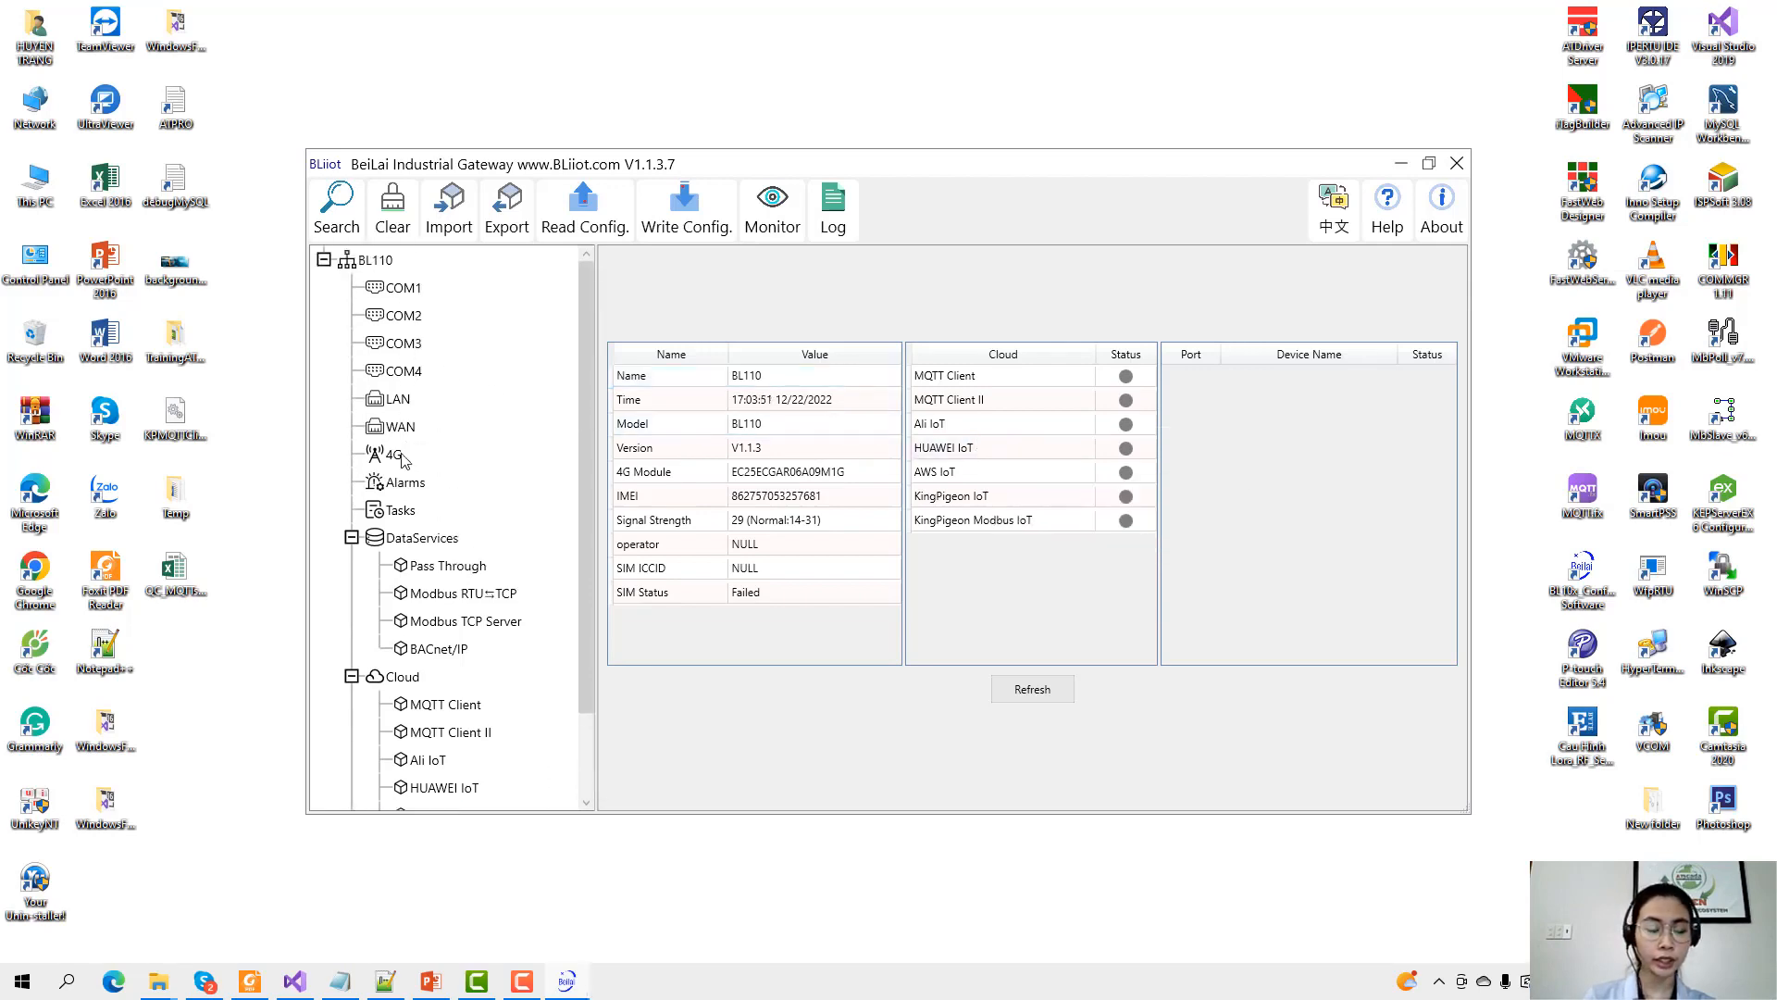
pyautogui.click(431, 983)
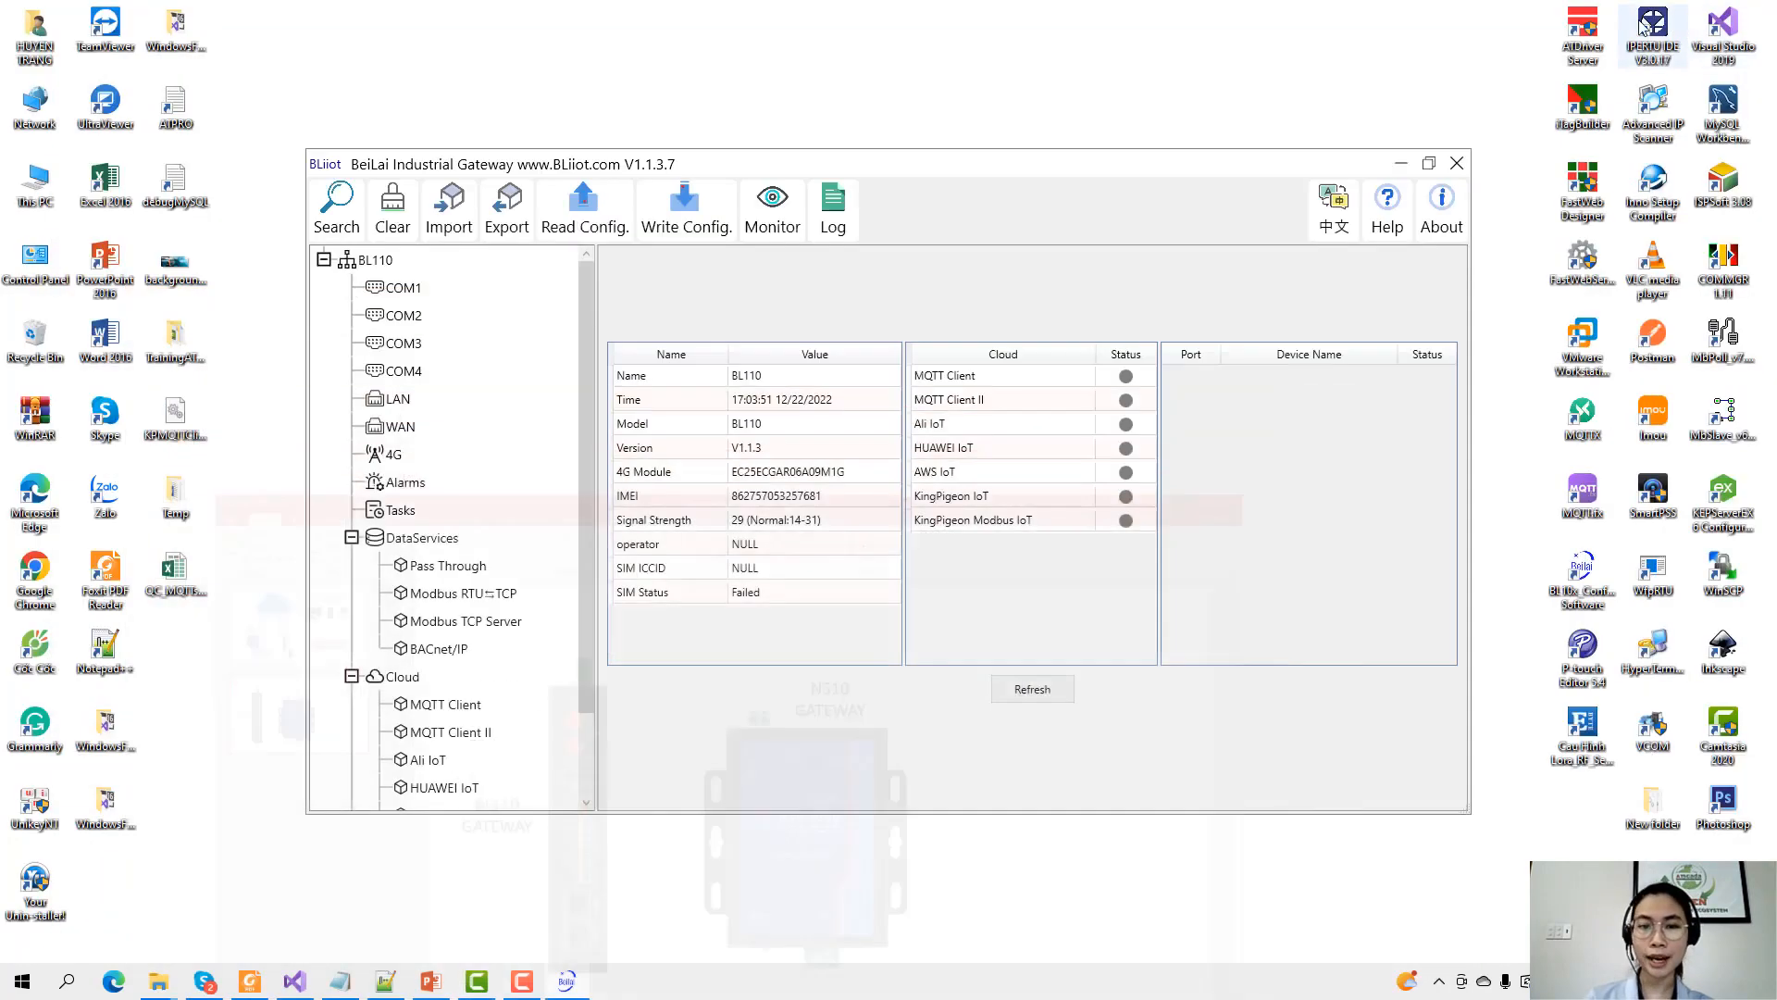
# Set COM2 to Collection mode with MODBUS_RTU at 9600 baud, 8N1.
pyautogui.click(1671, 14)
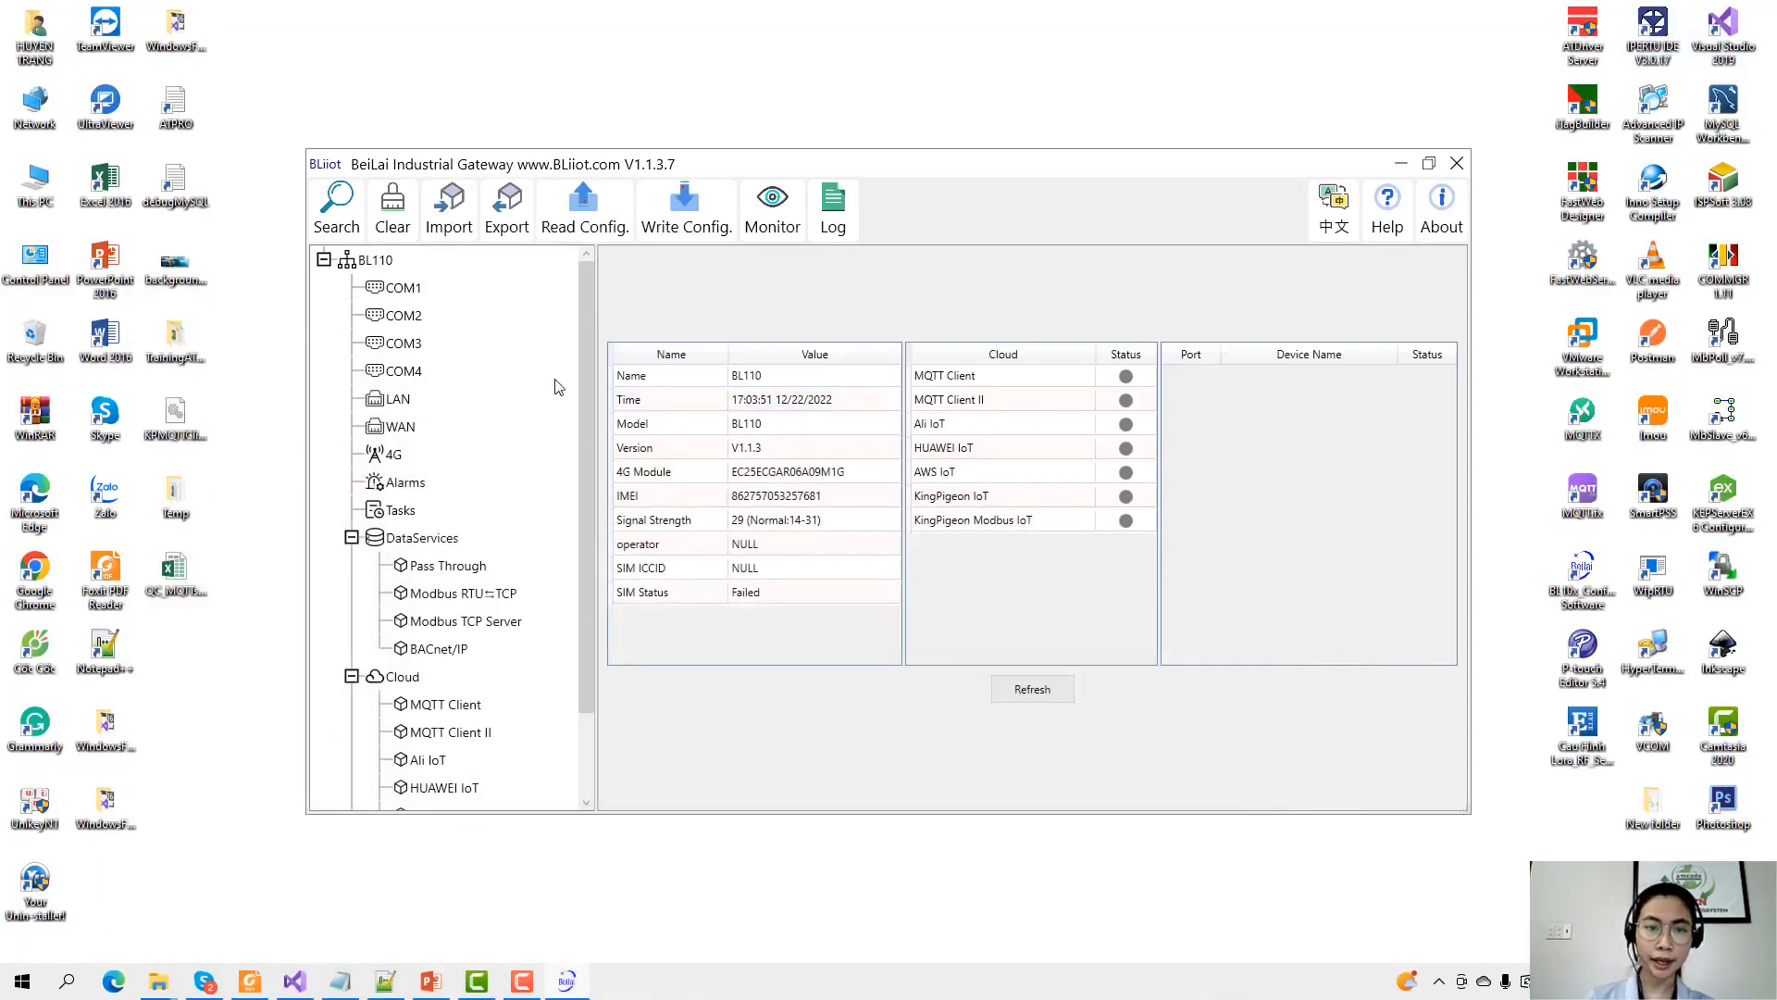
pyautogui.click(404, 317)
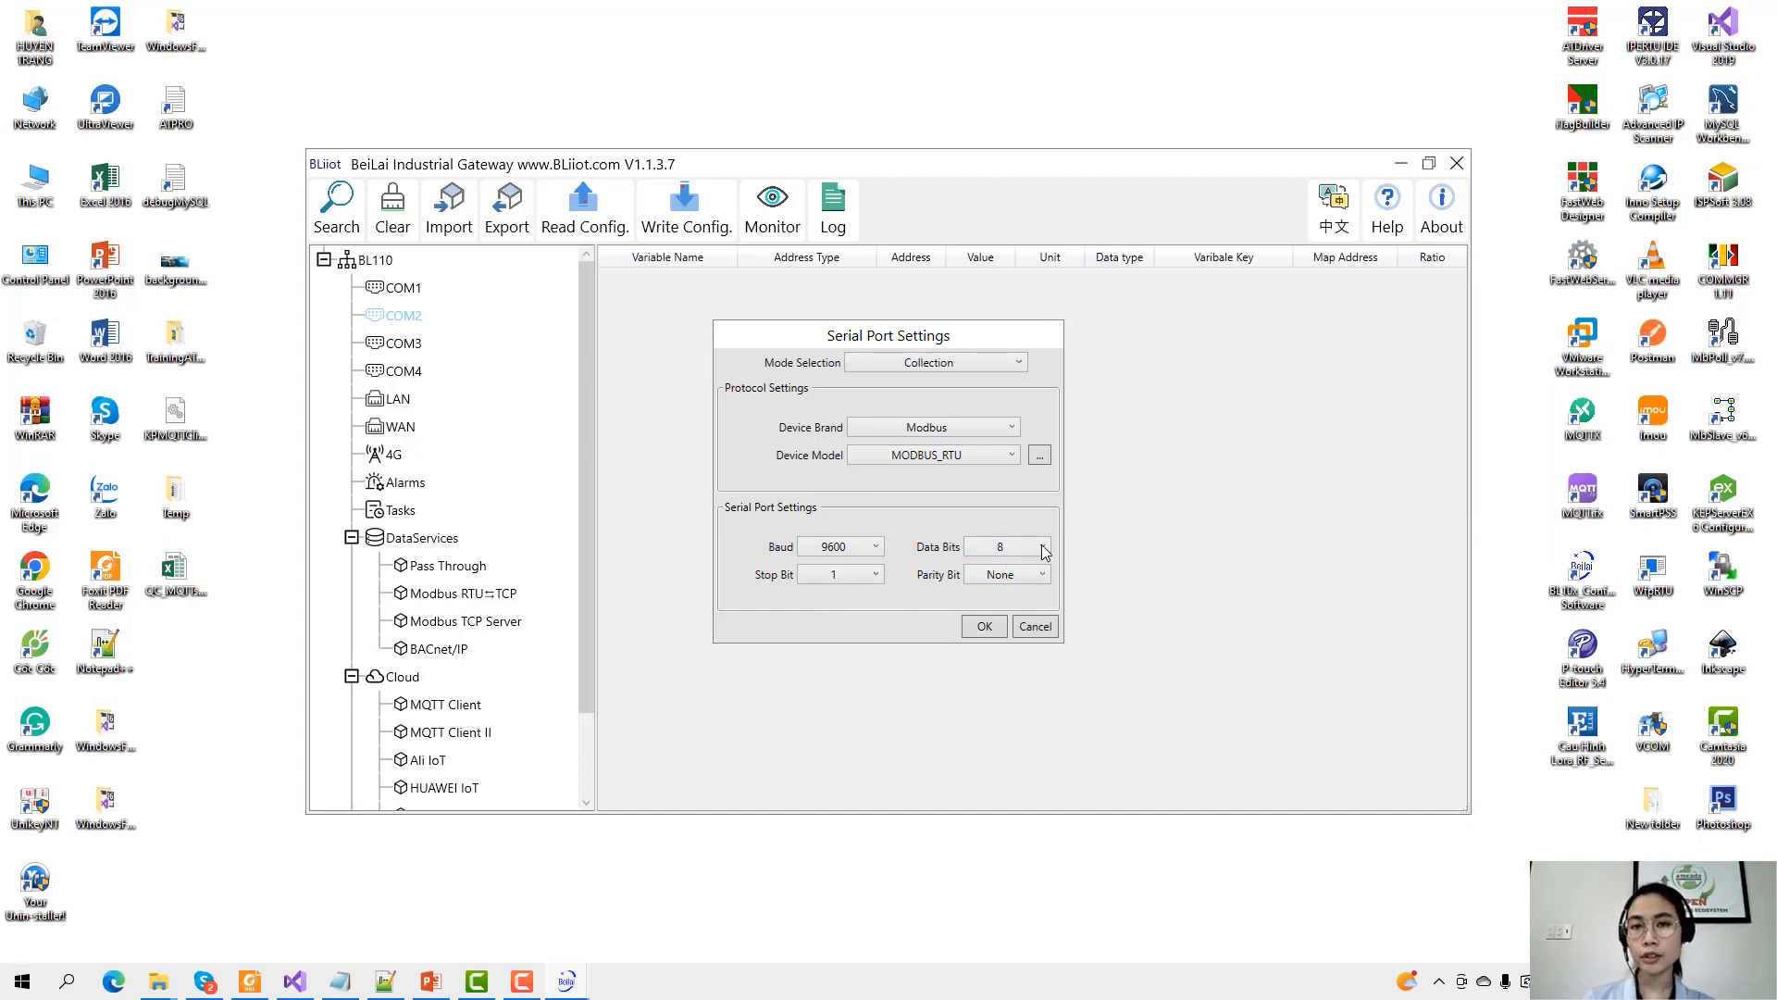
pyautogui.click(983, 626)
# Add a slave device named PRONEM with slave ID 1 under COM2.
pyautogui.rightClick(411, 329)
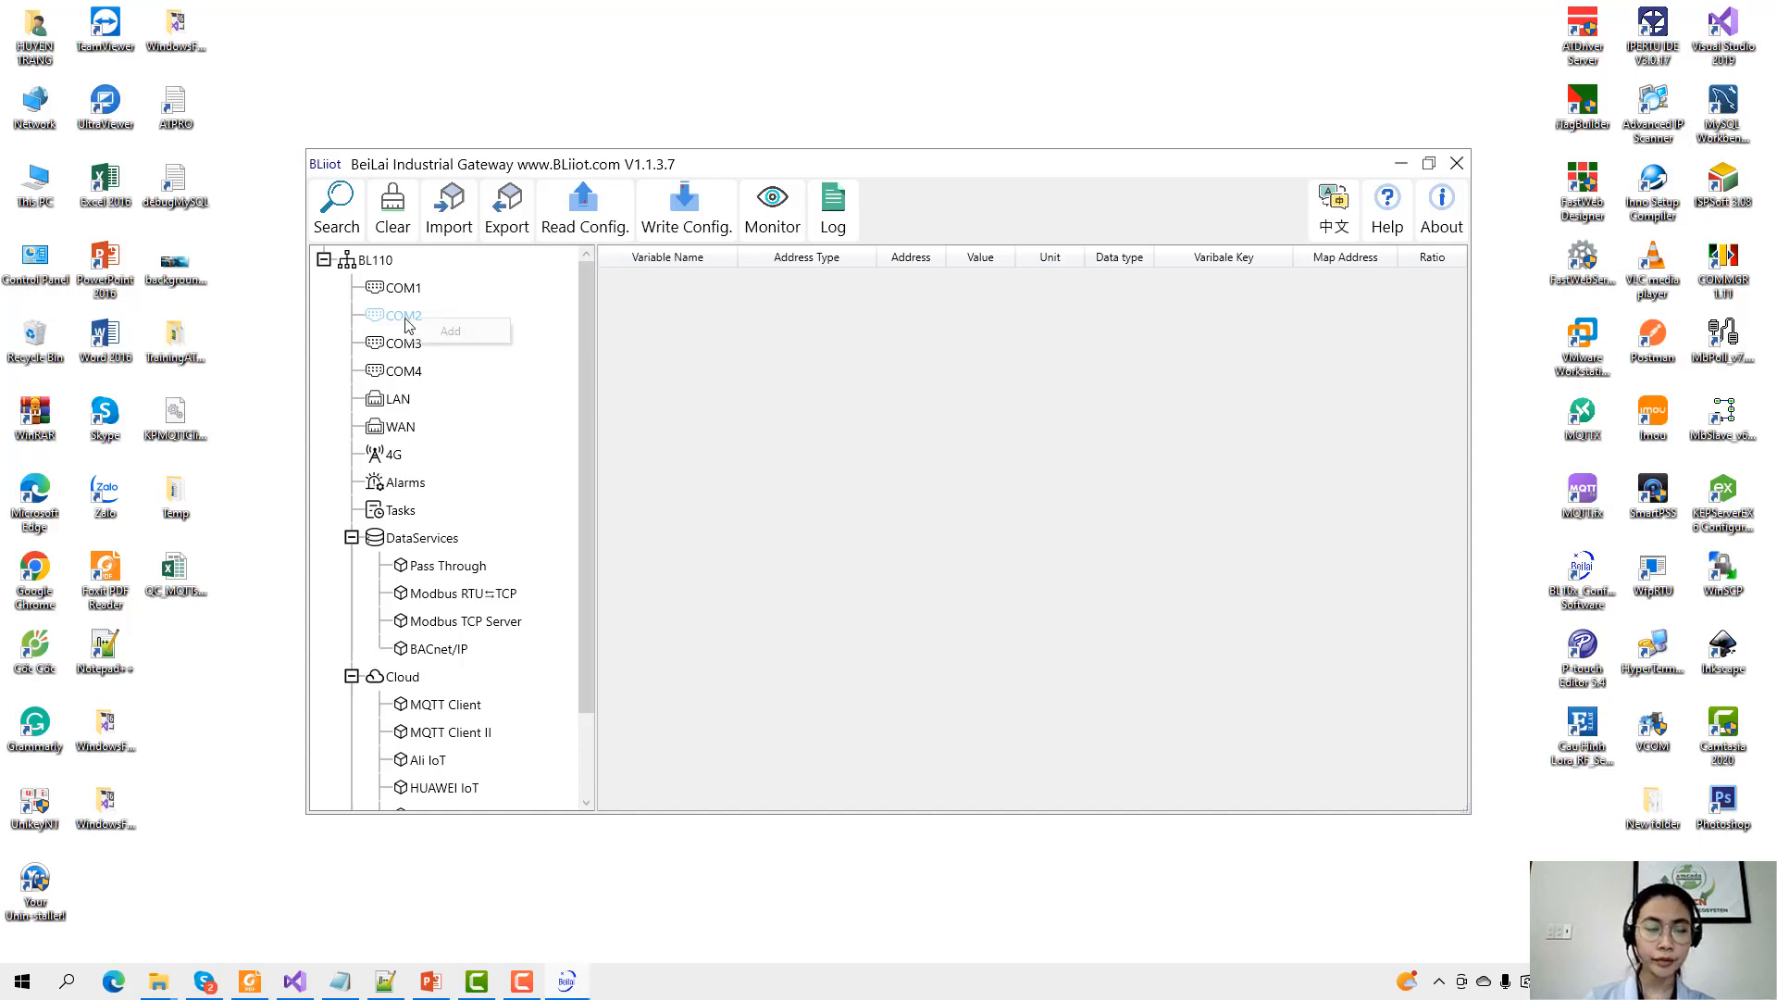
pyautogui.click(446, 332)
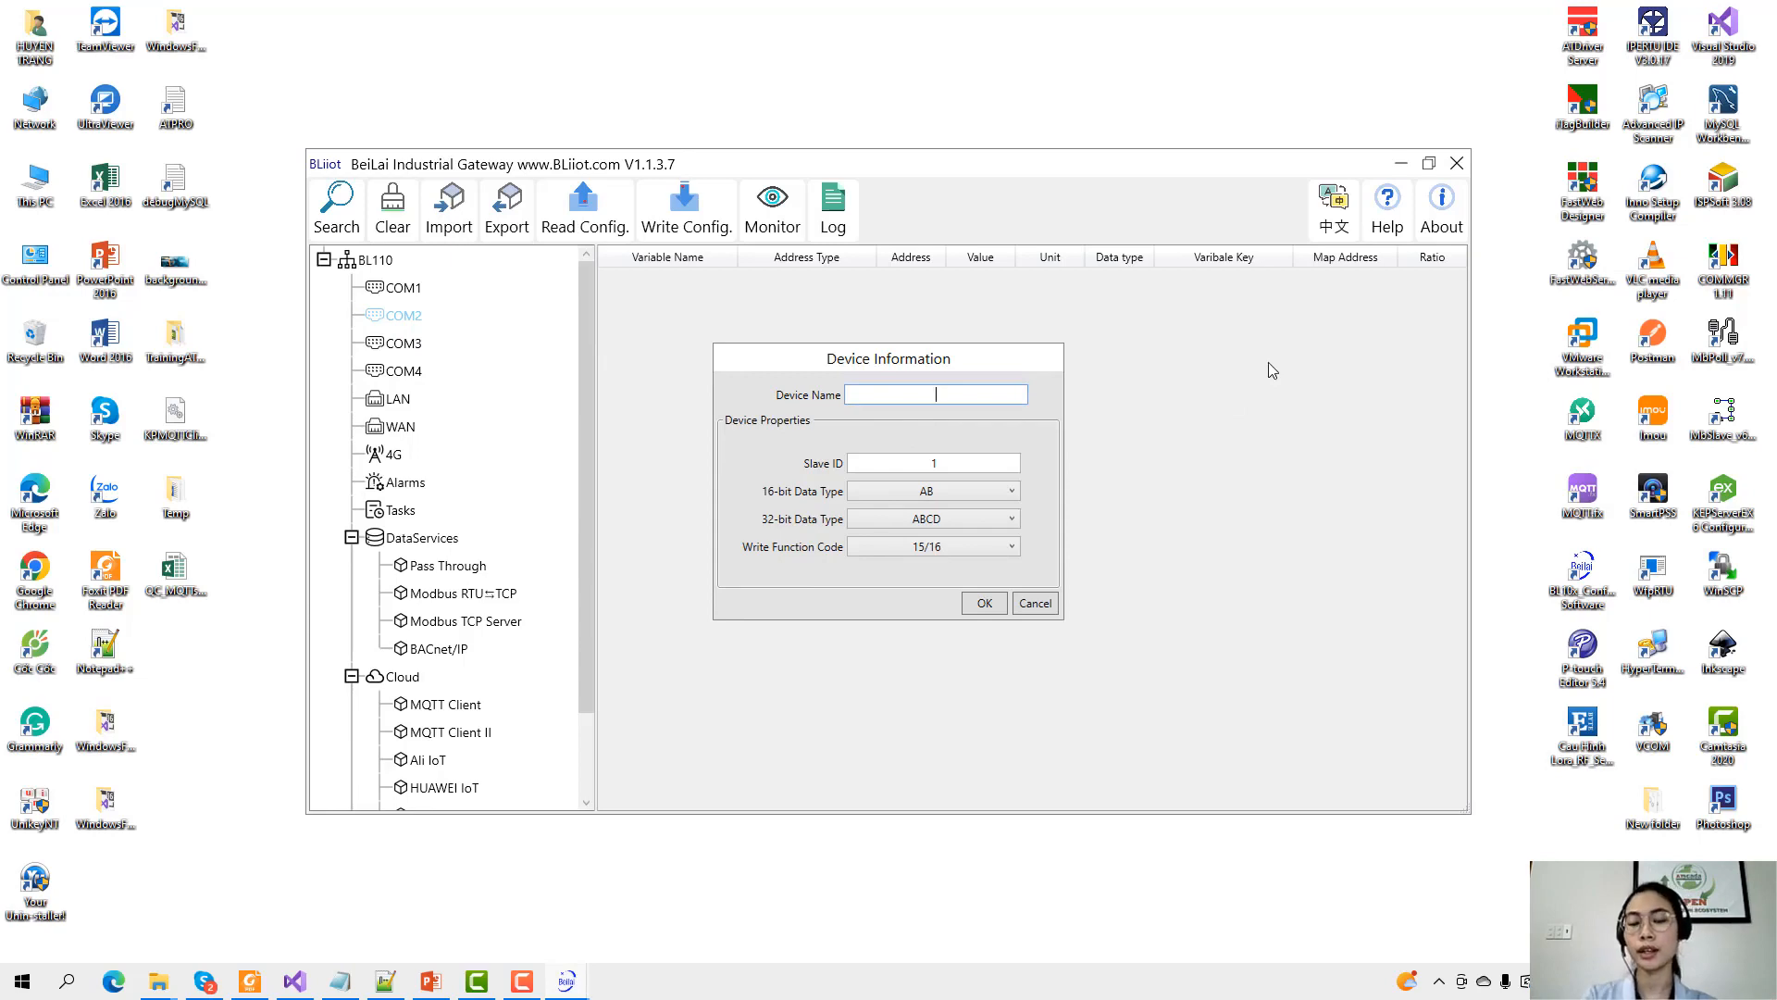
pyautogui.click(429, 980)
pyautogui.click(106, 289)
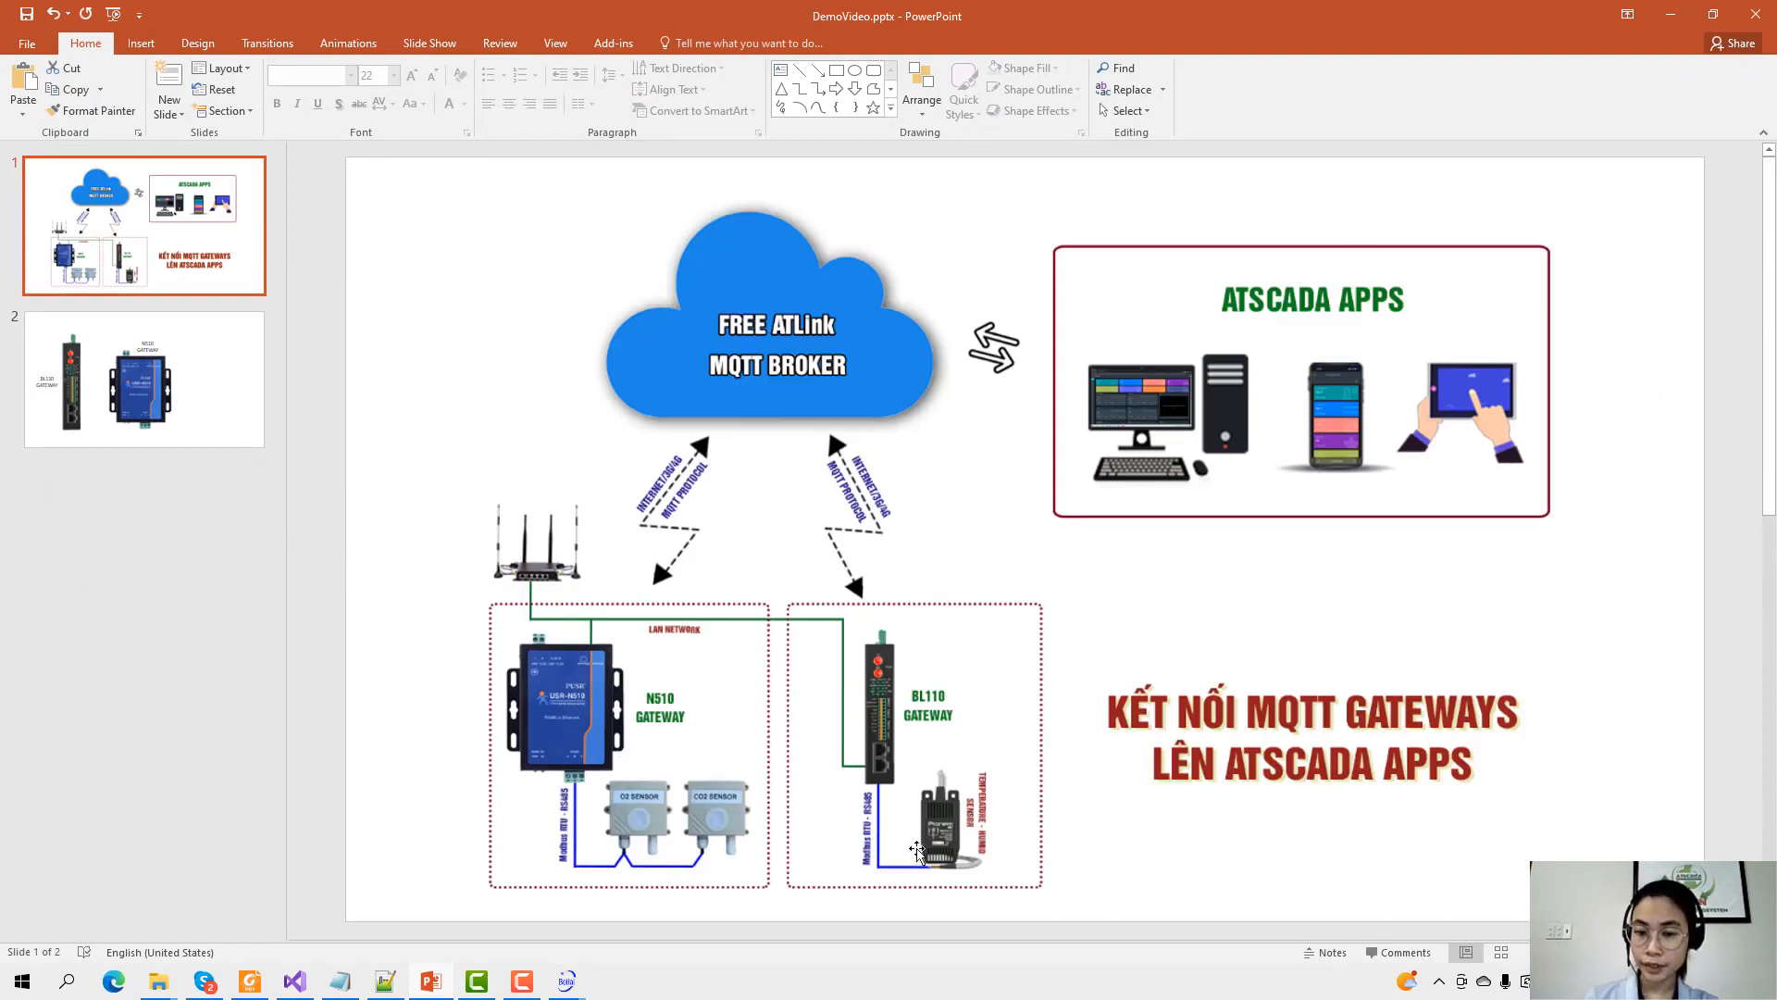
pyautogui.click(1673, 16)
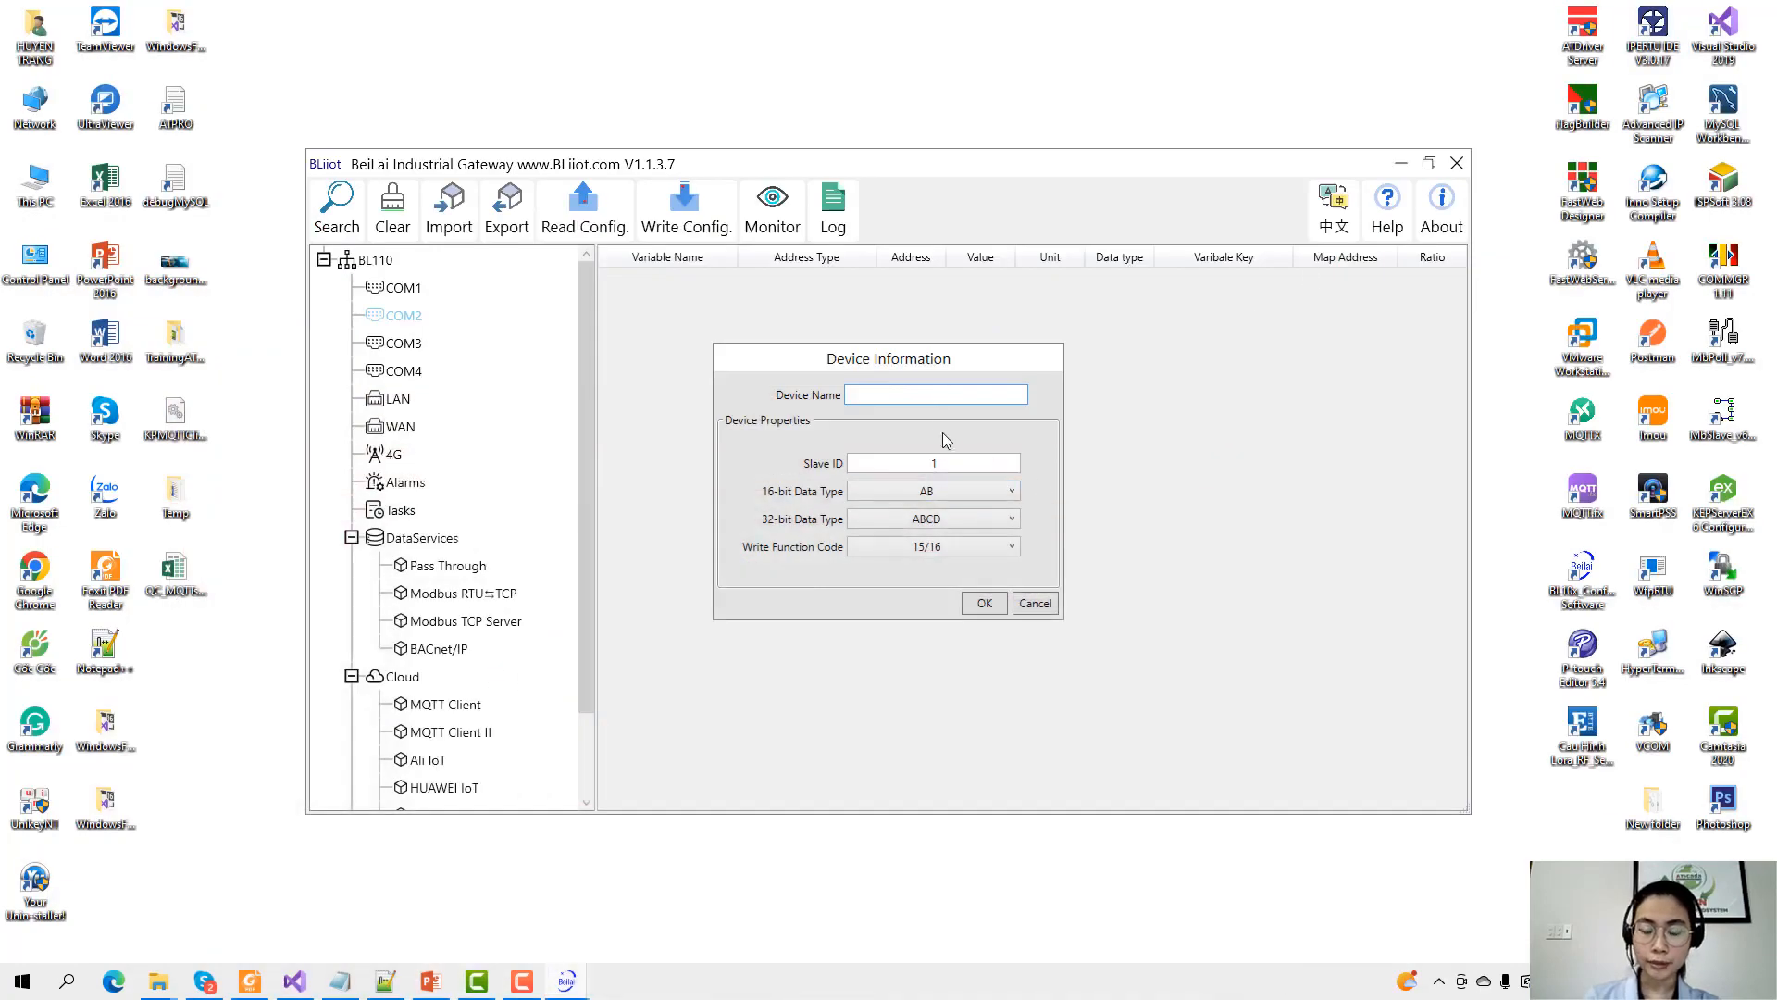
pyautogui.write('PRONEM')
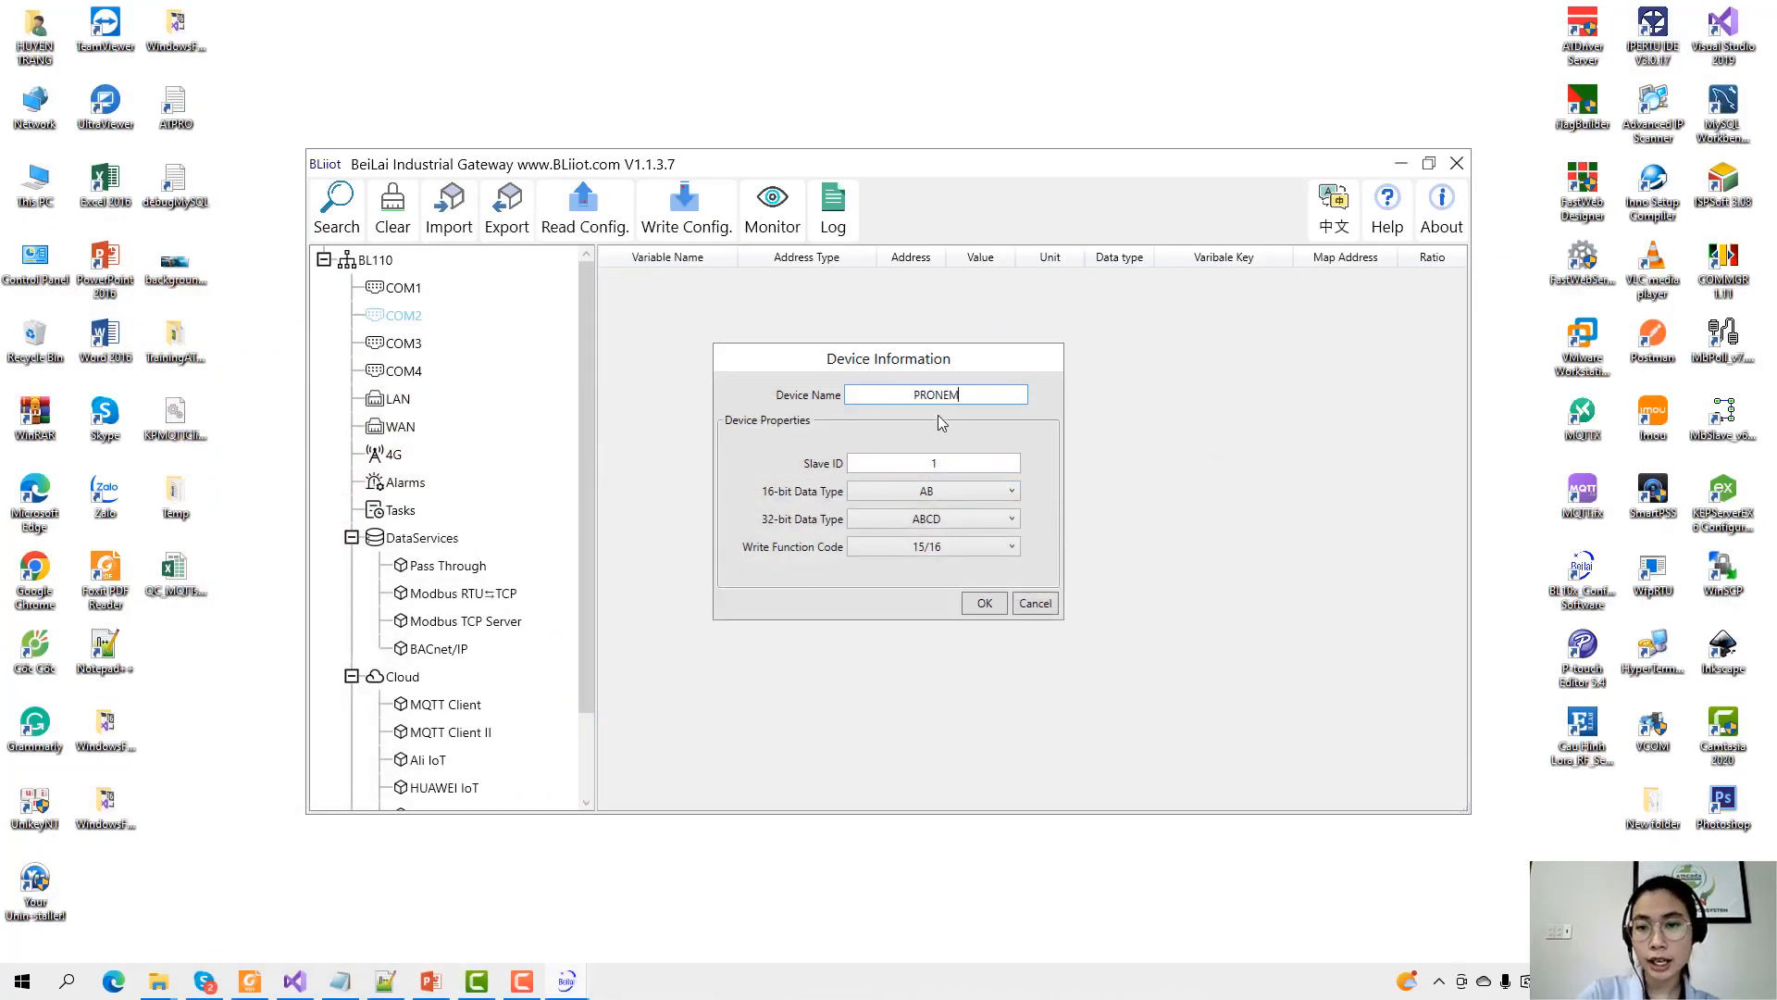
pyautogui.moveTo(898, 394); pyautogui.dragTo(990, 407)
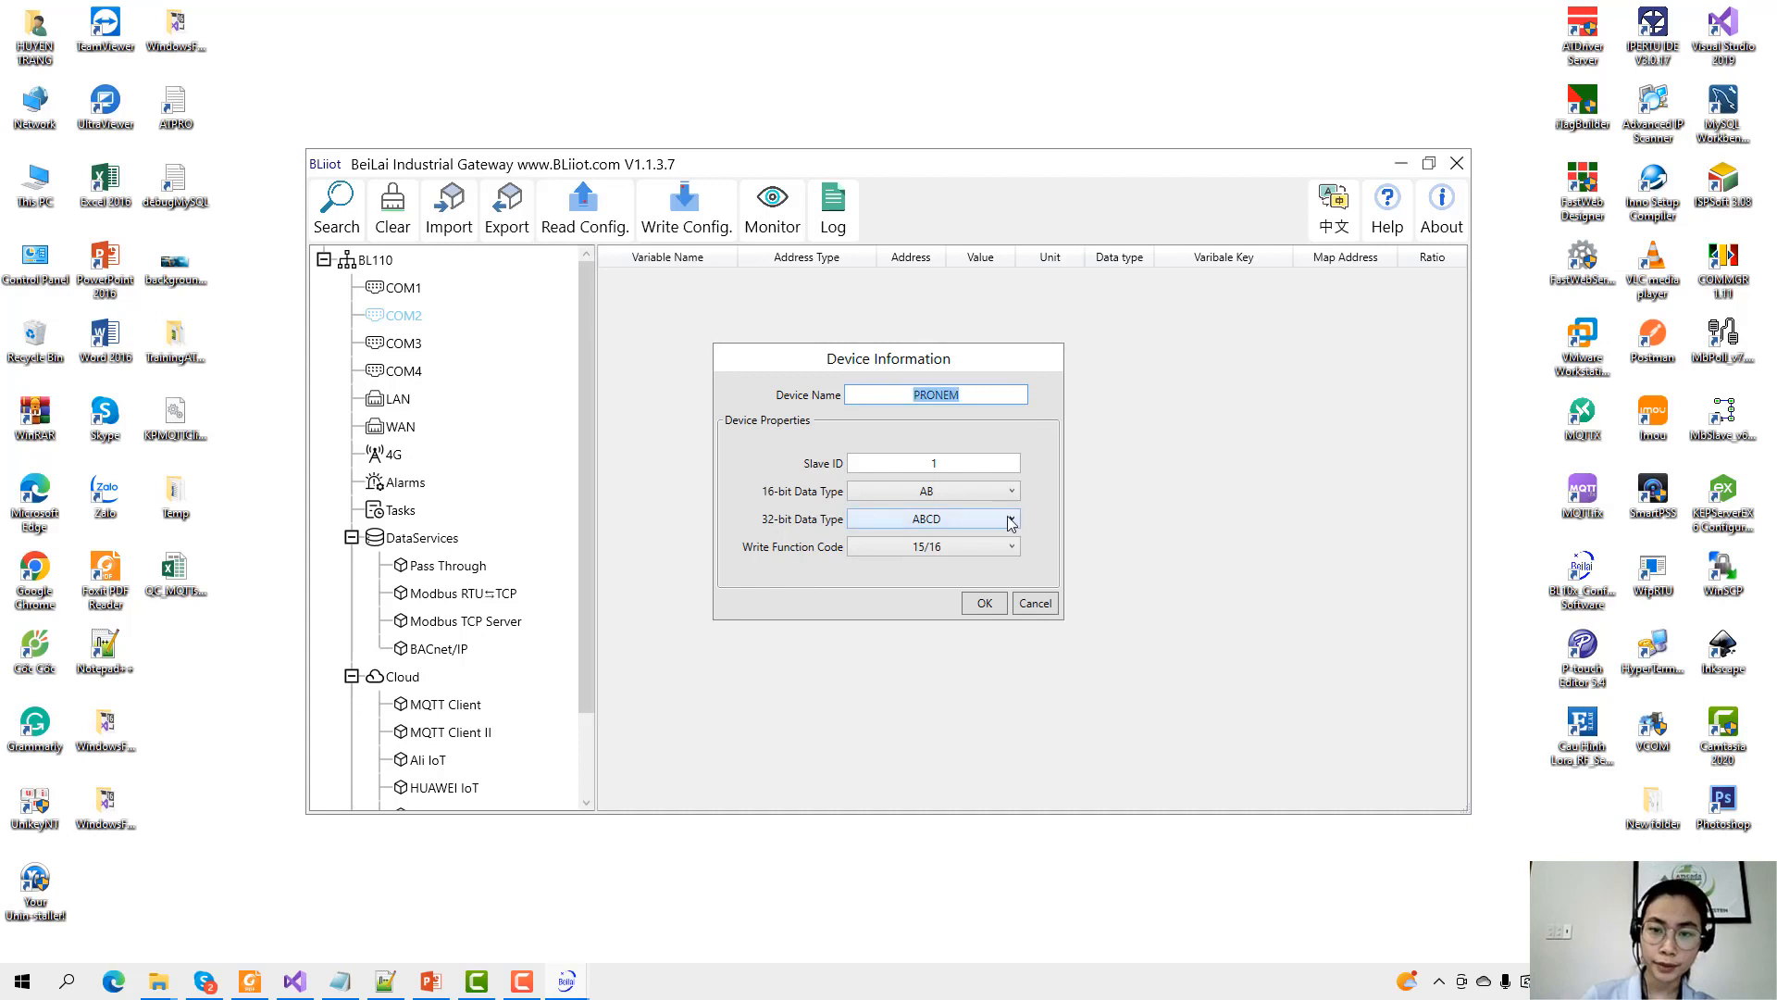
pyautogui.click(905, 472)
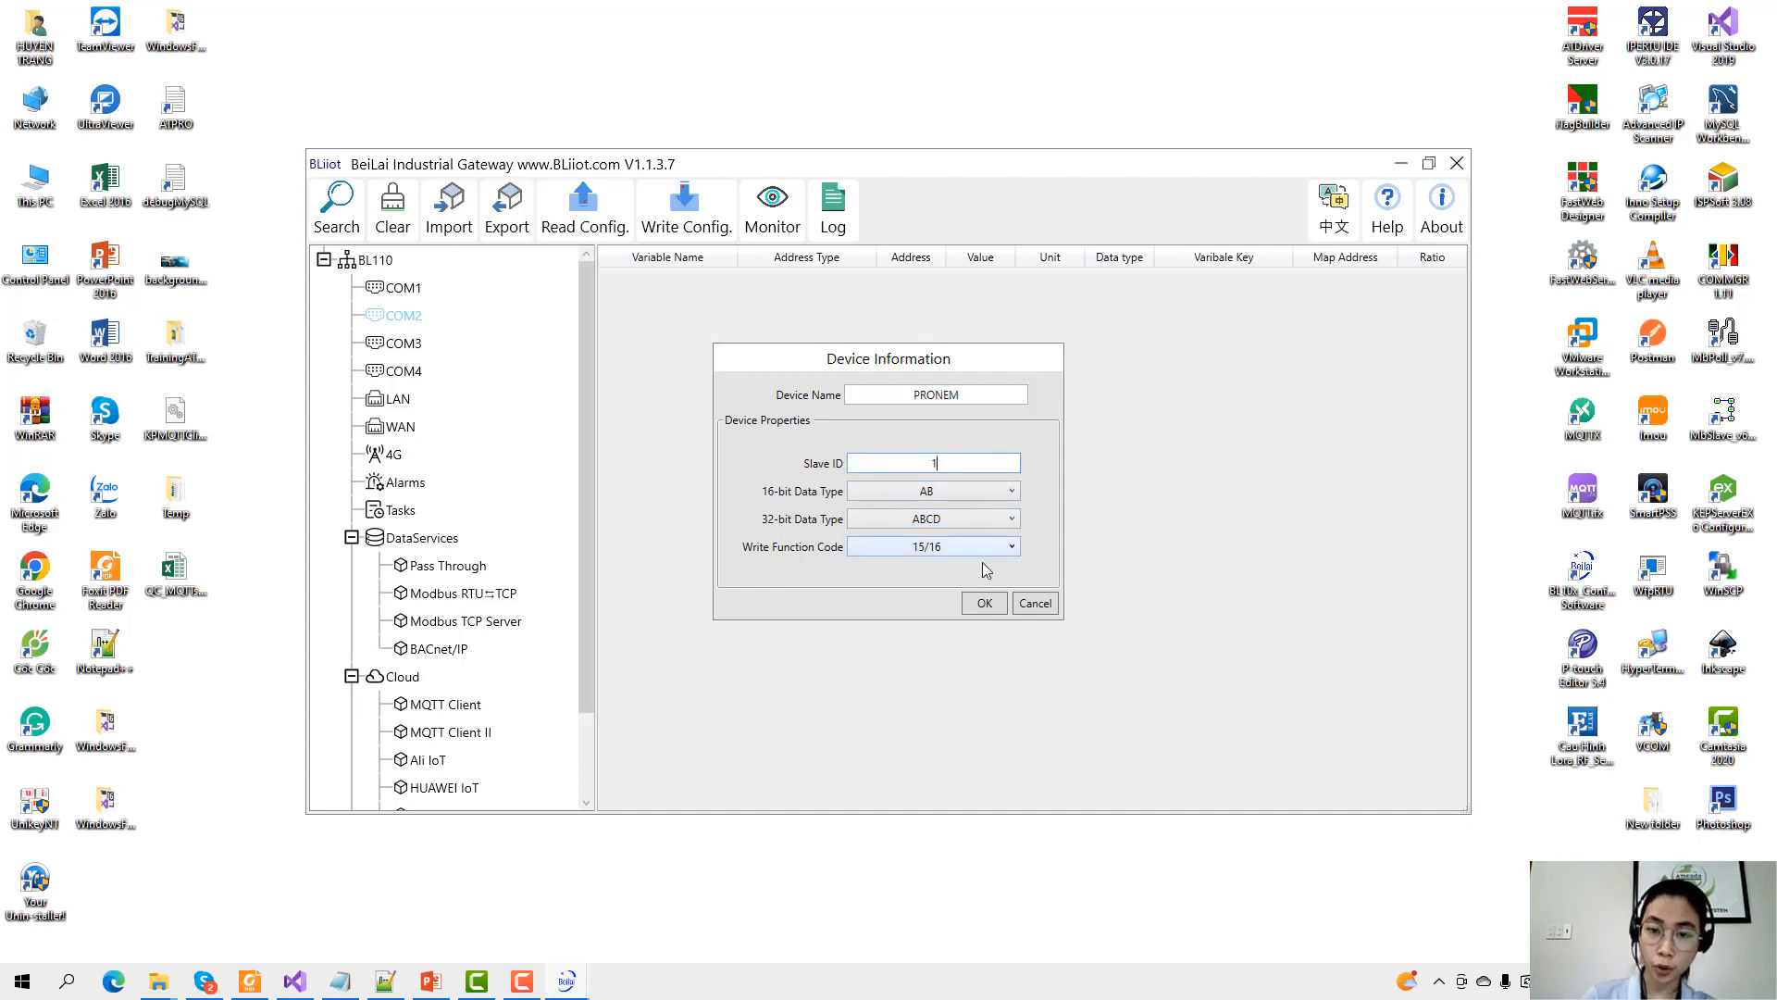
pyautogui.click(984, 603)
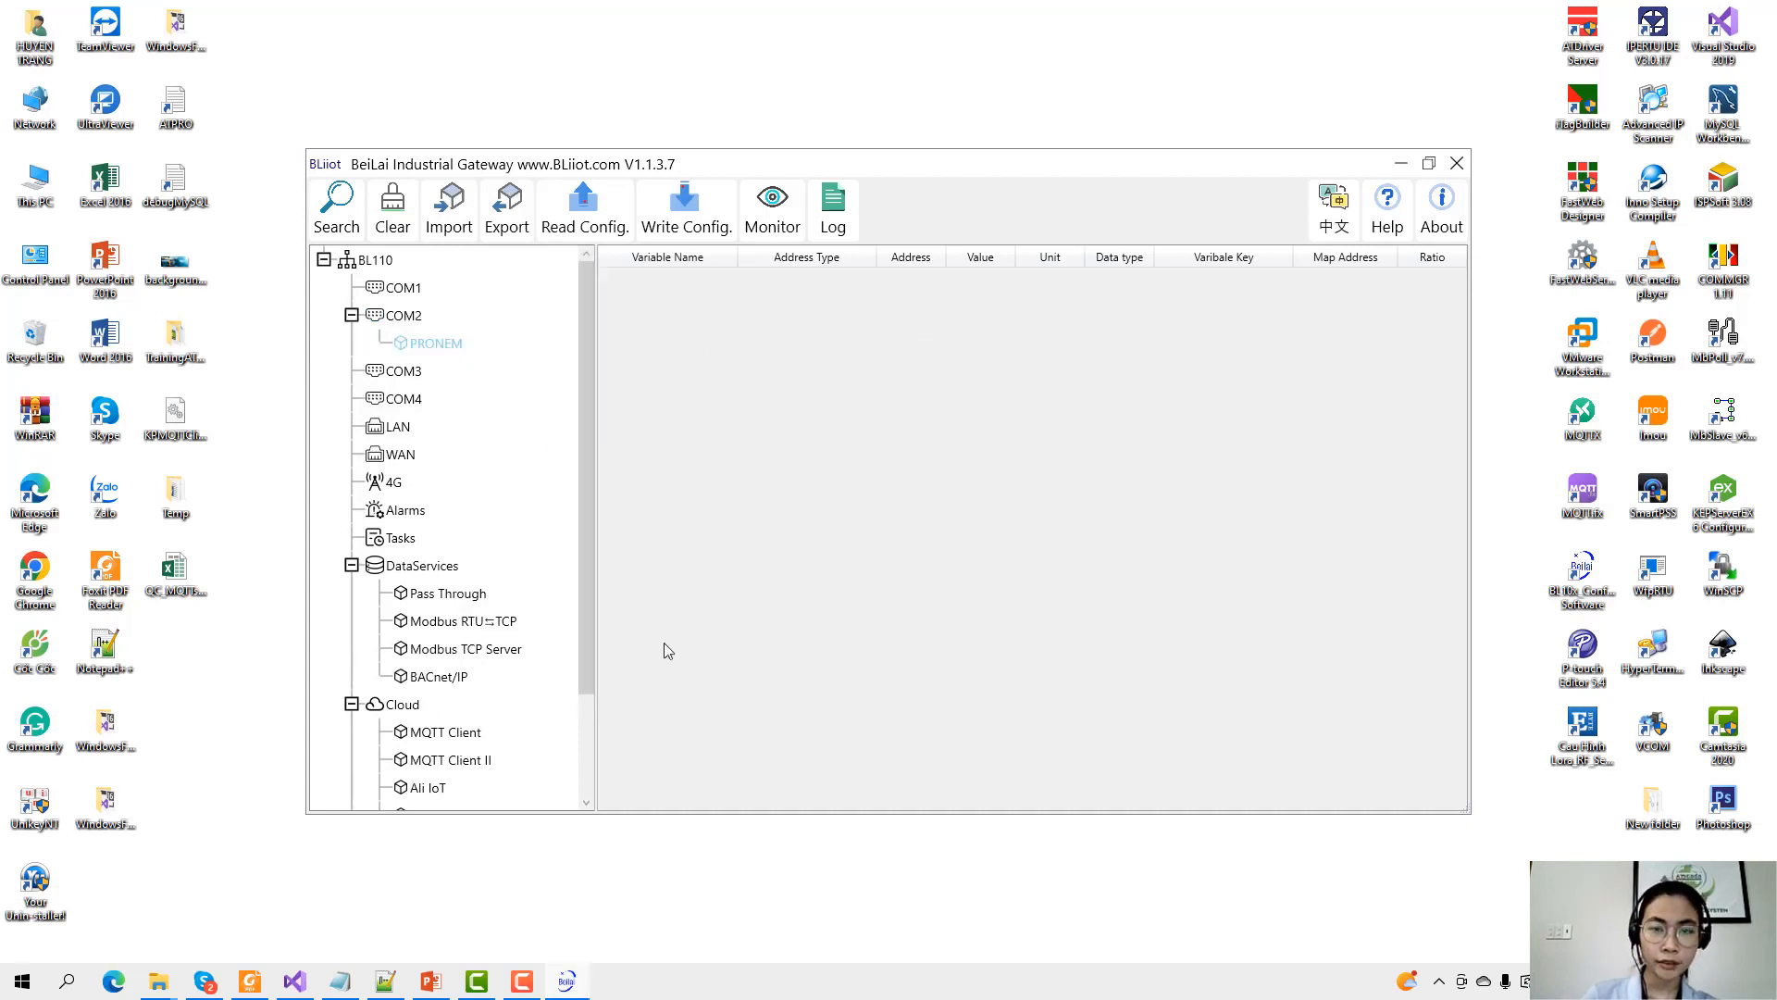
# Create a new PRONEM variable named Temp with variable key TEMP.
pyautogui.rightClick(729, 375)
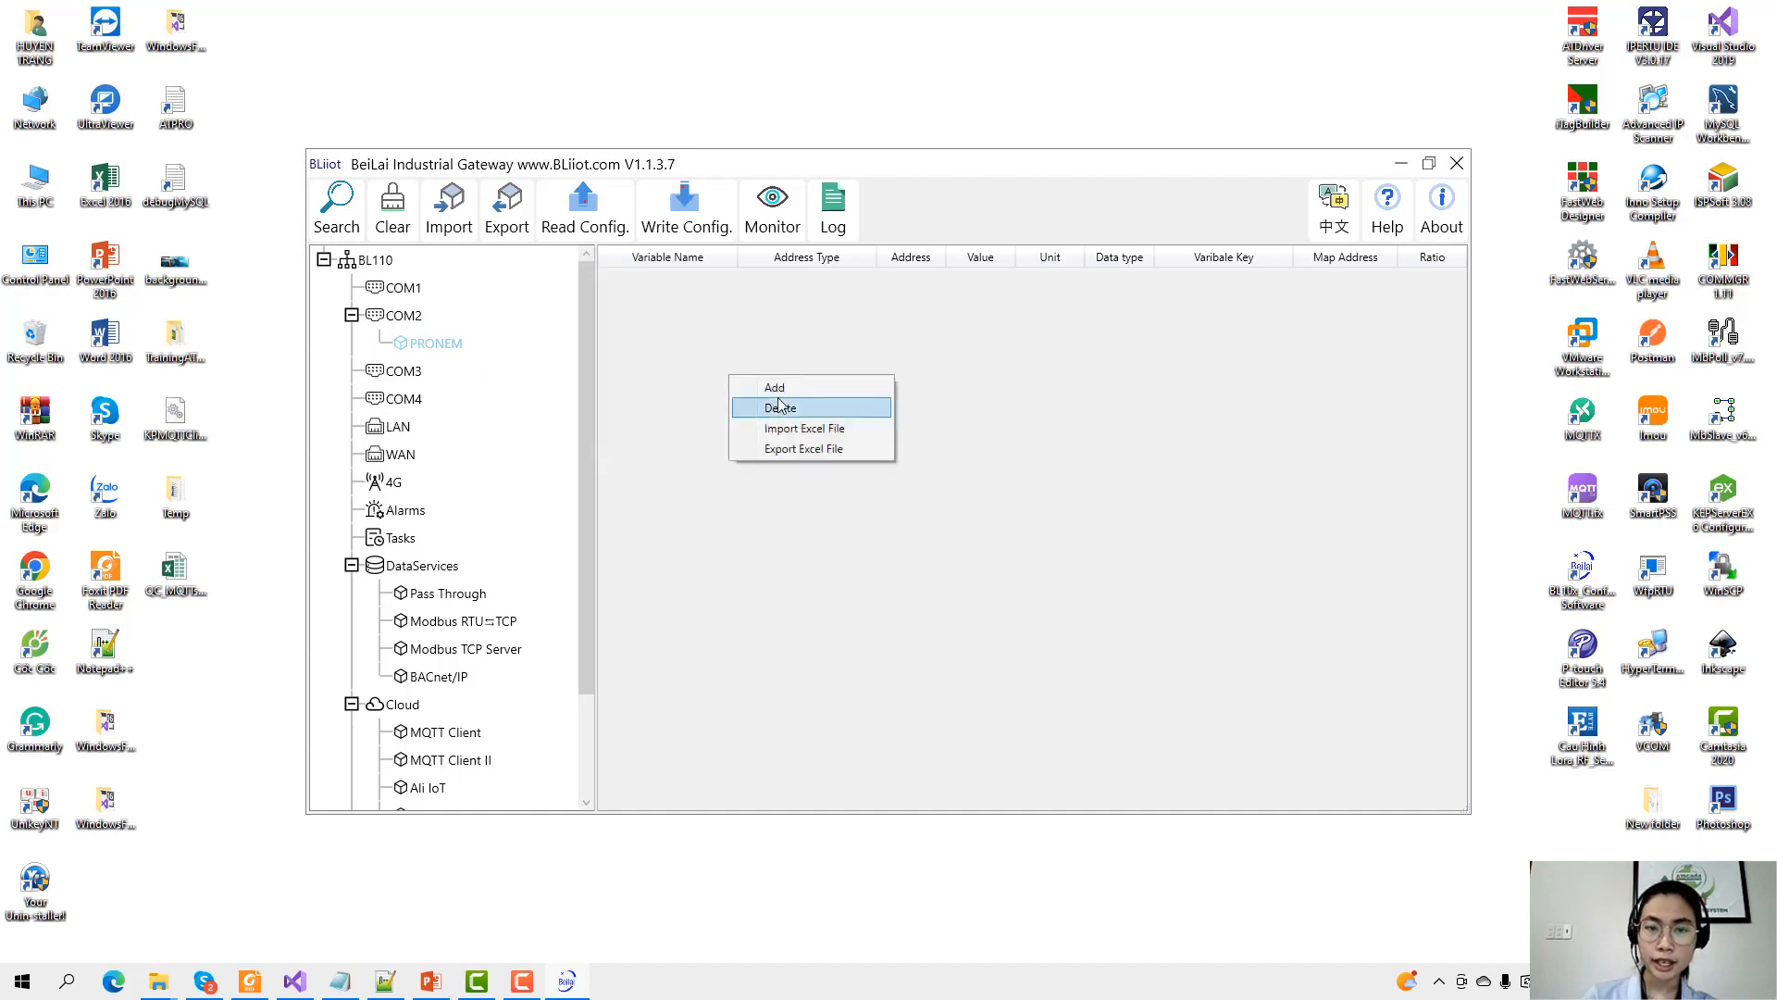
pyautogui.click(783, 408)
pyautogui.rightClick(720, 348)
pyautogui.click(736, 359)
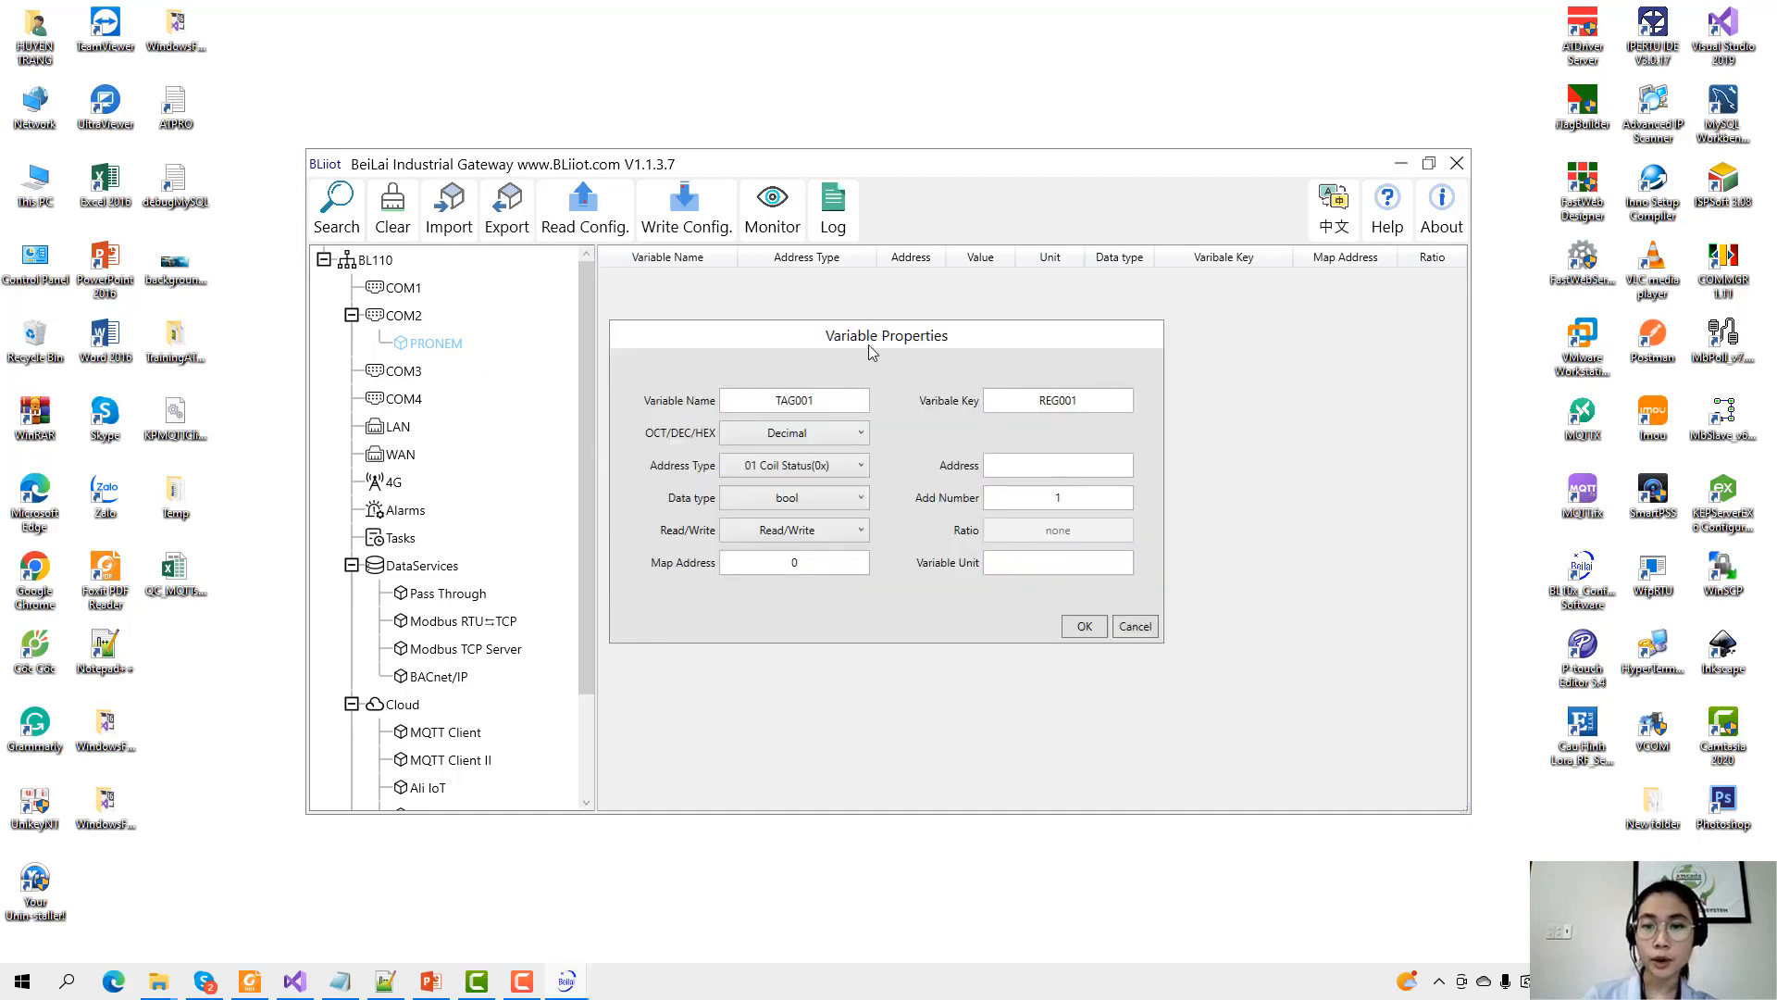
pyautogui.moveTo(869, 344); pyautogui.dragTo(989, 363)
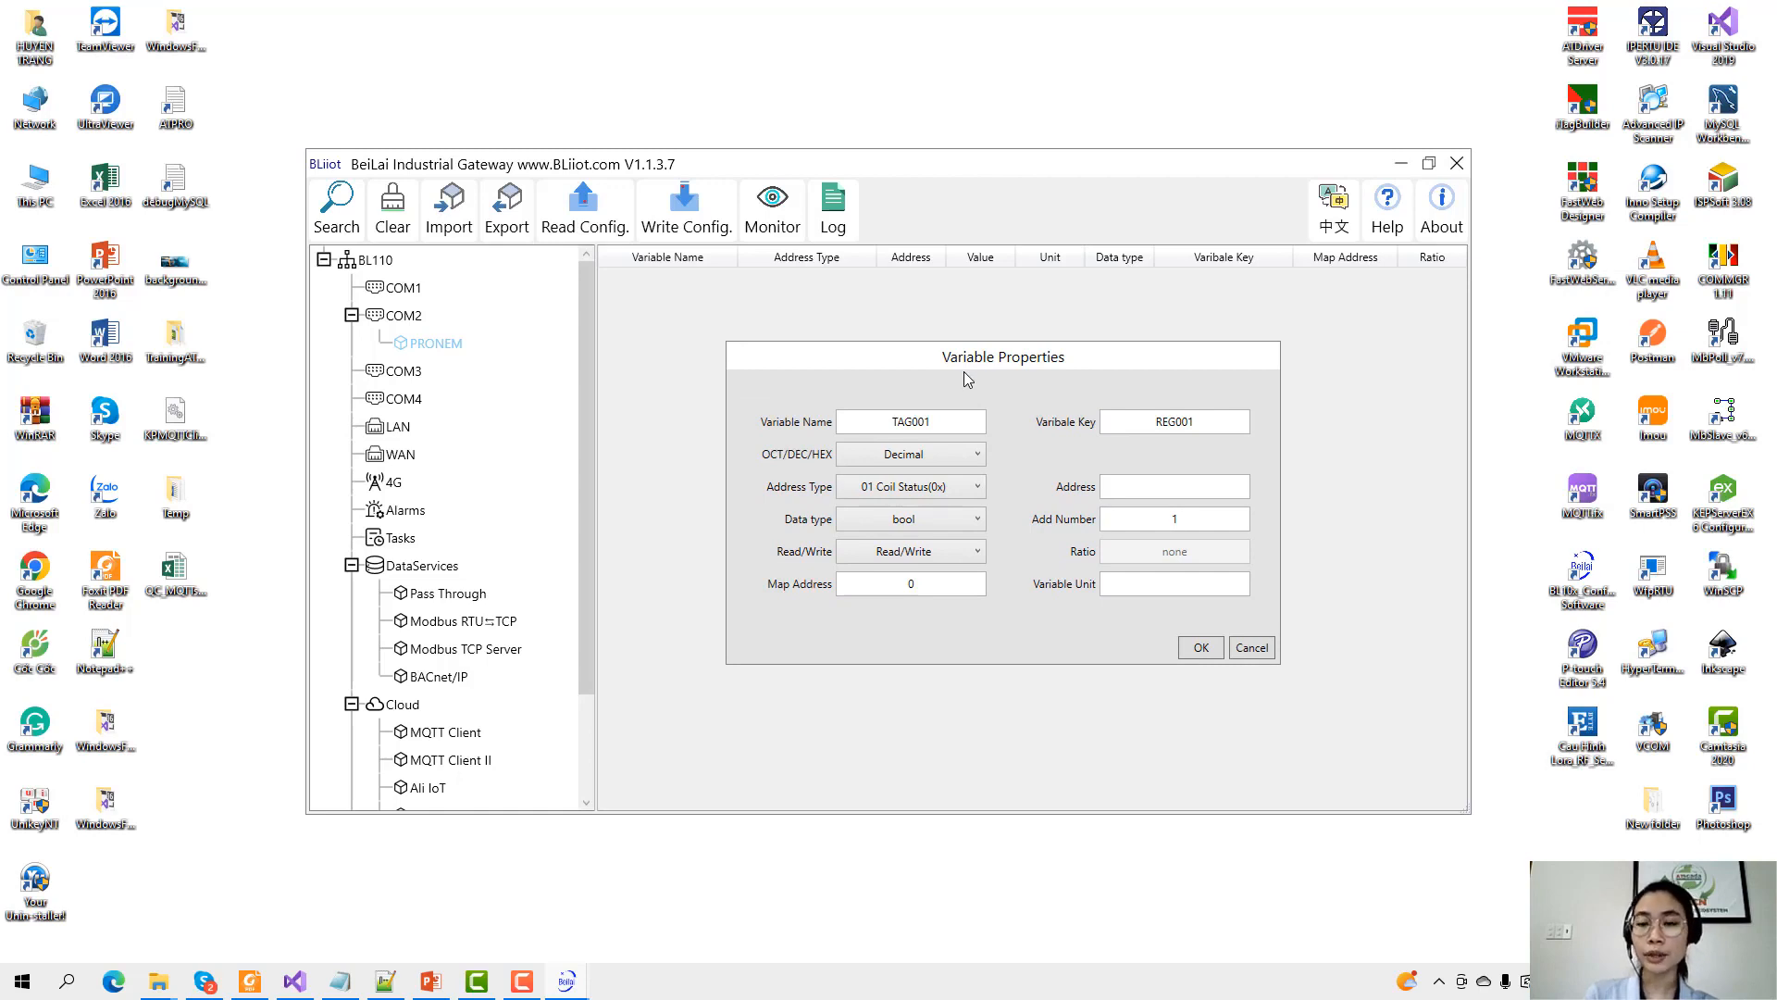
pyautogui.doubleClick(885, 417)
pyautogui.write('Te')
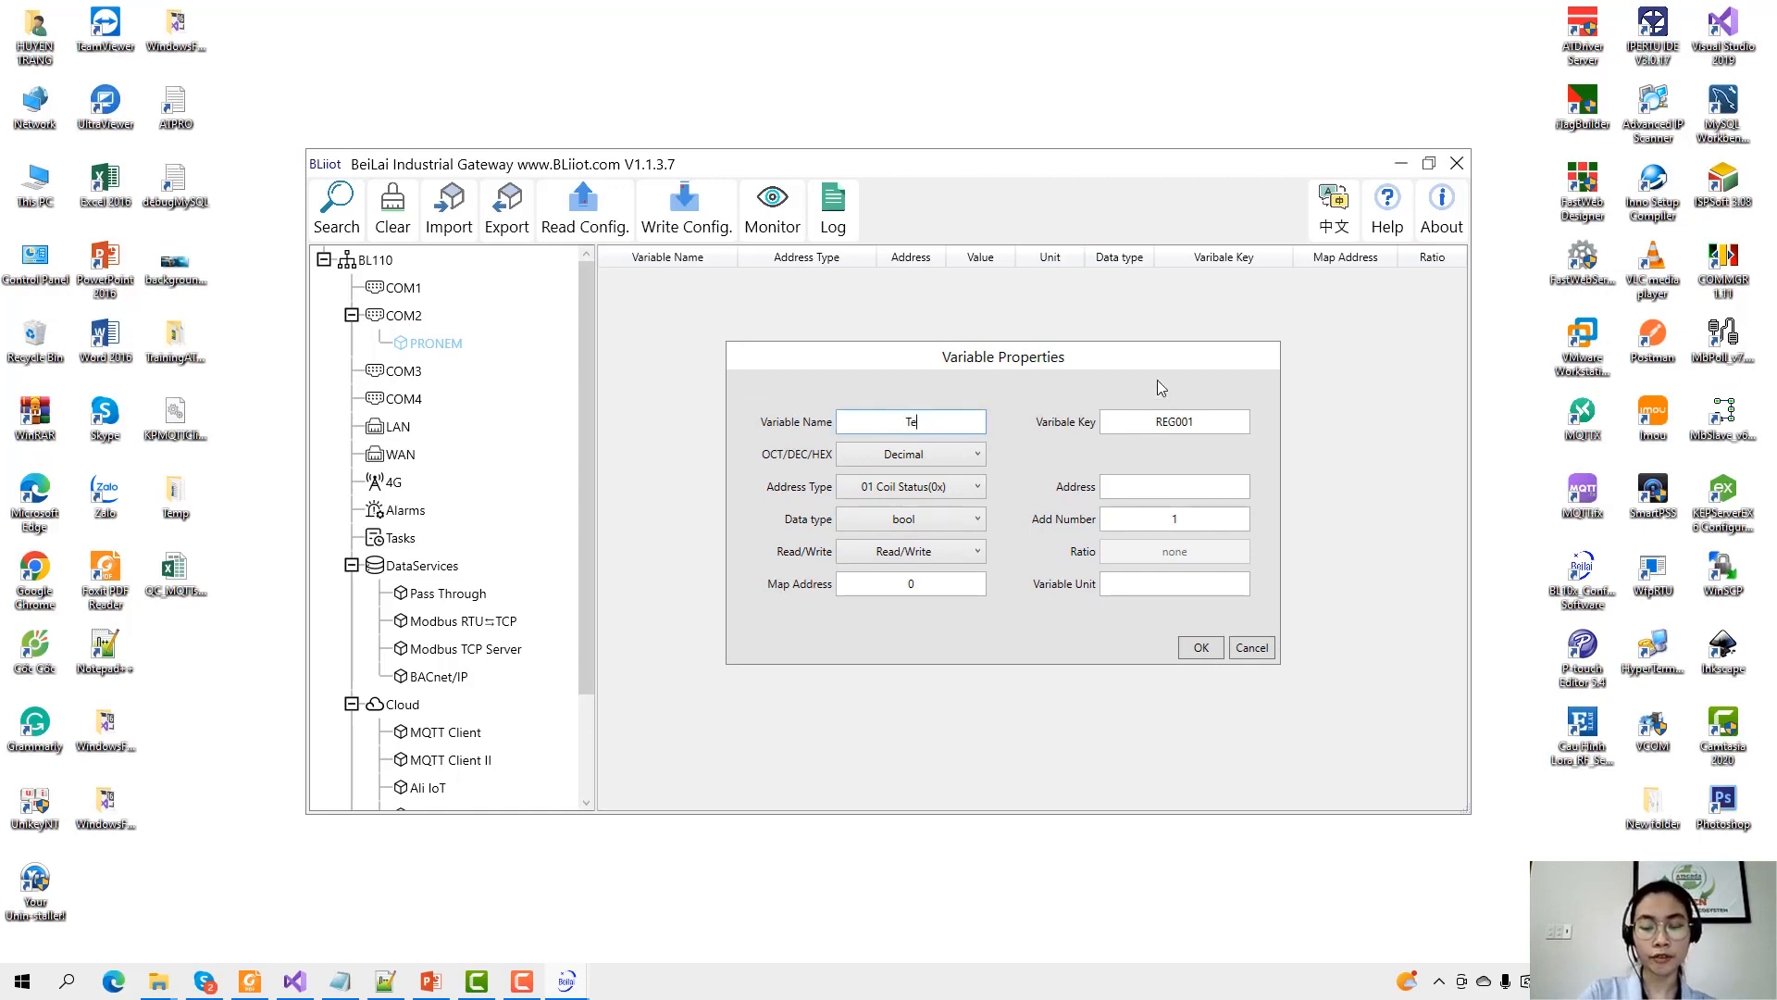
pyautogui.write('mp')
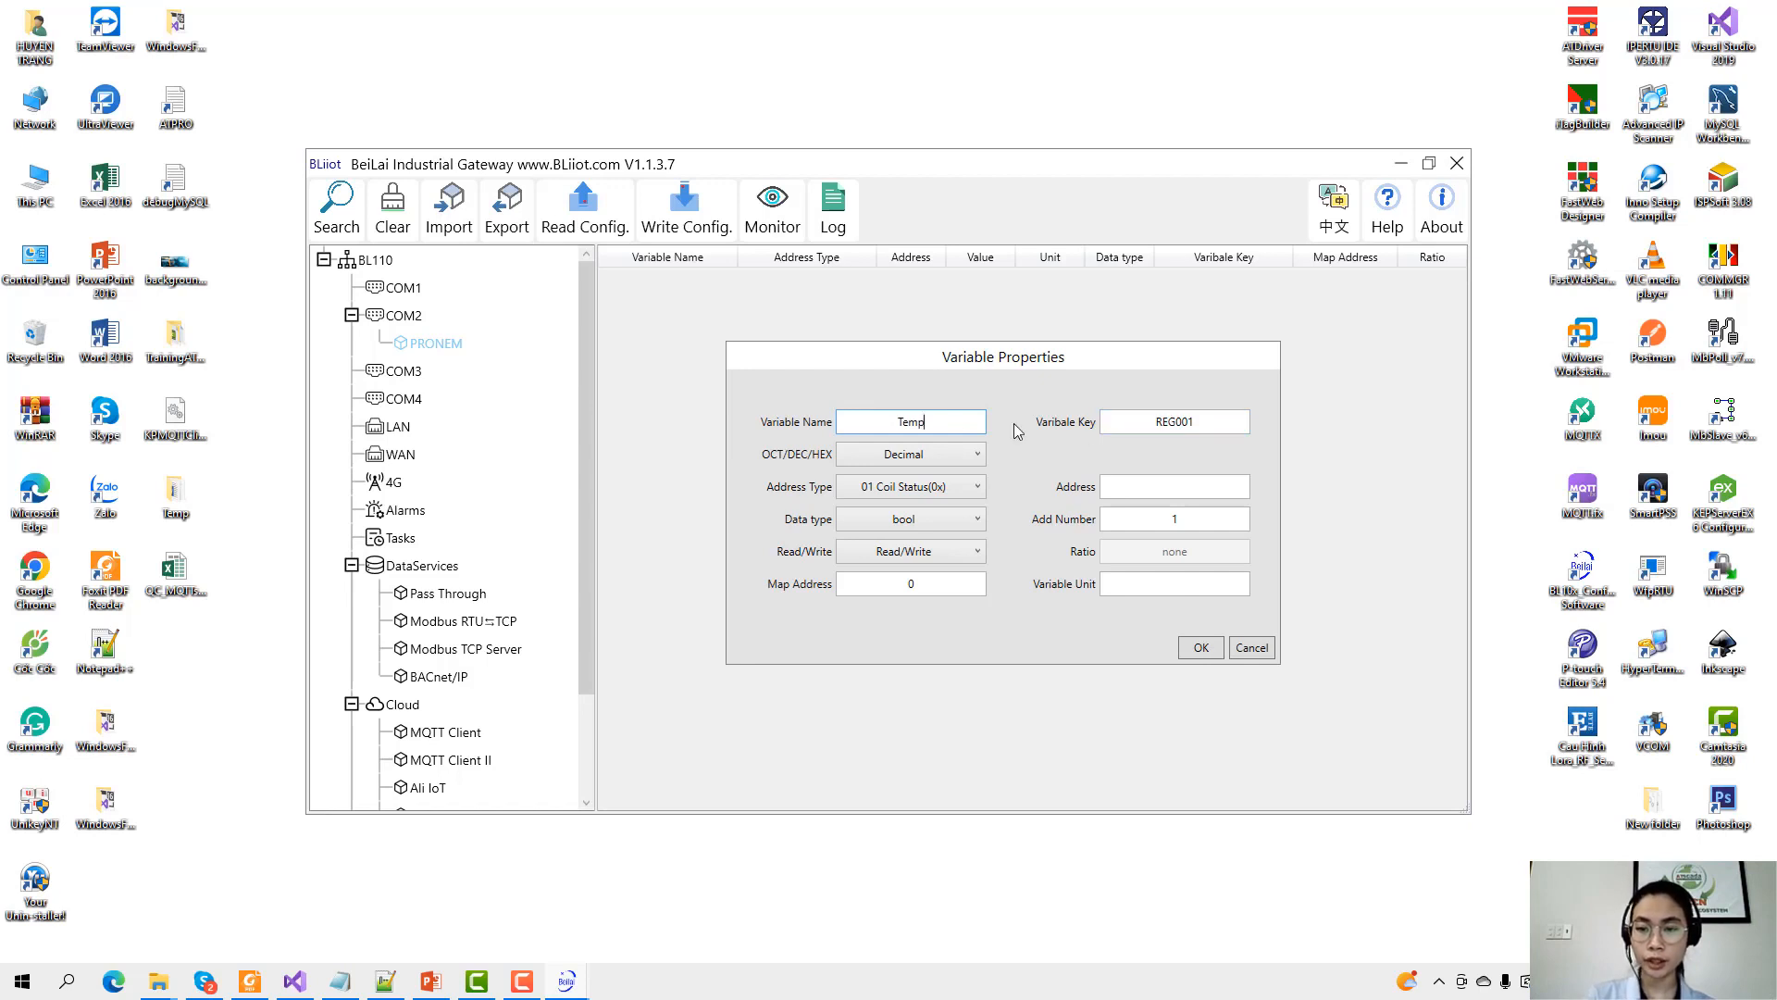
pyautogui.doubleClick(942, 422)
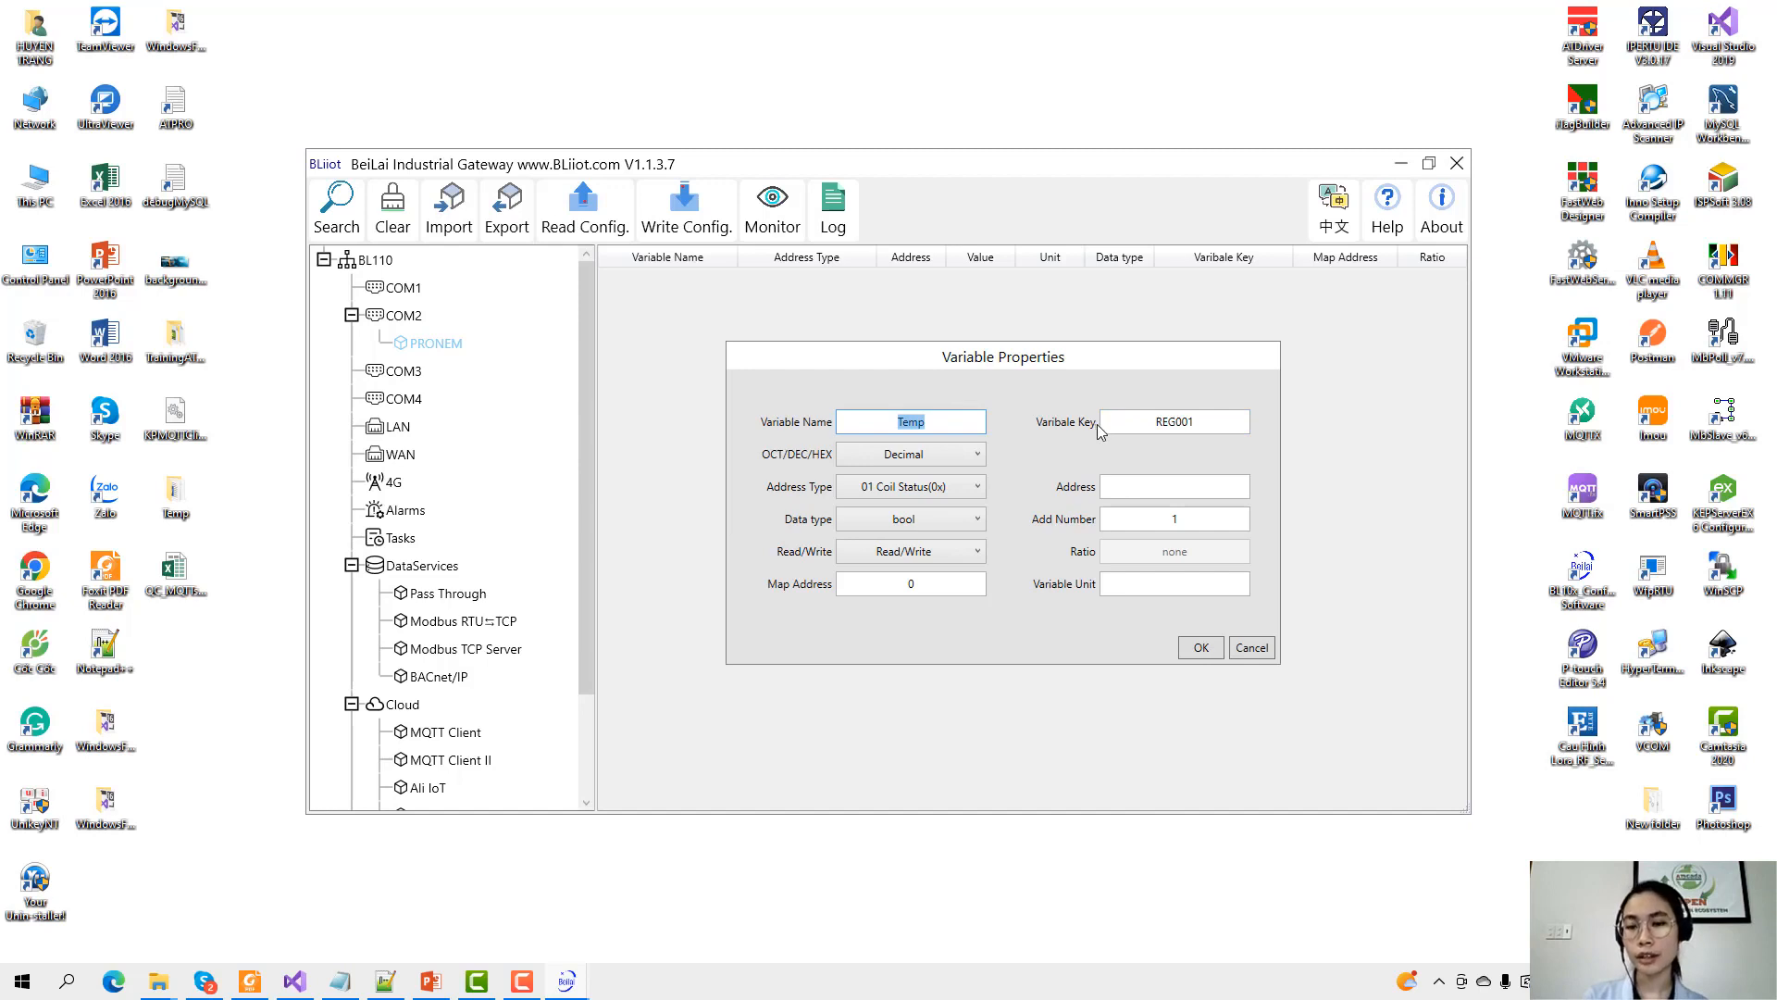
pyautogui.moveTo(1146, 423); pyautogui.dragTo(1219, 426)
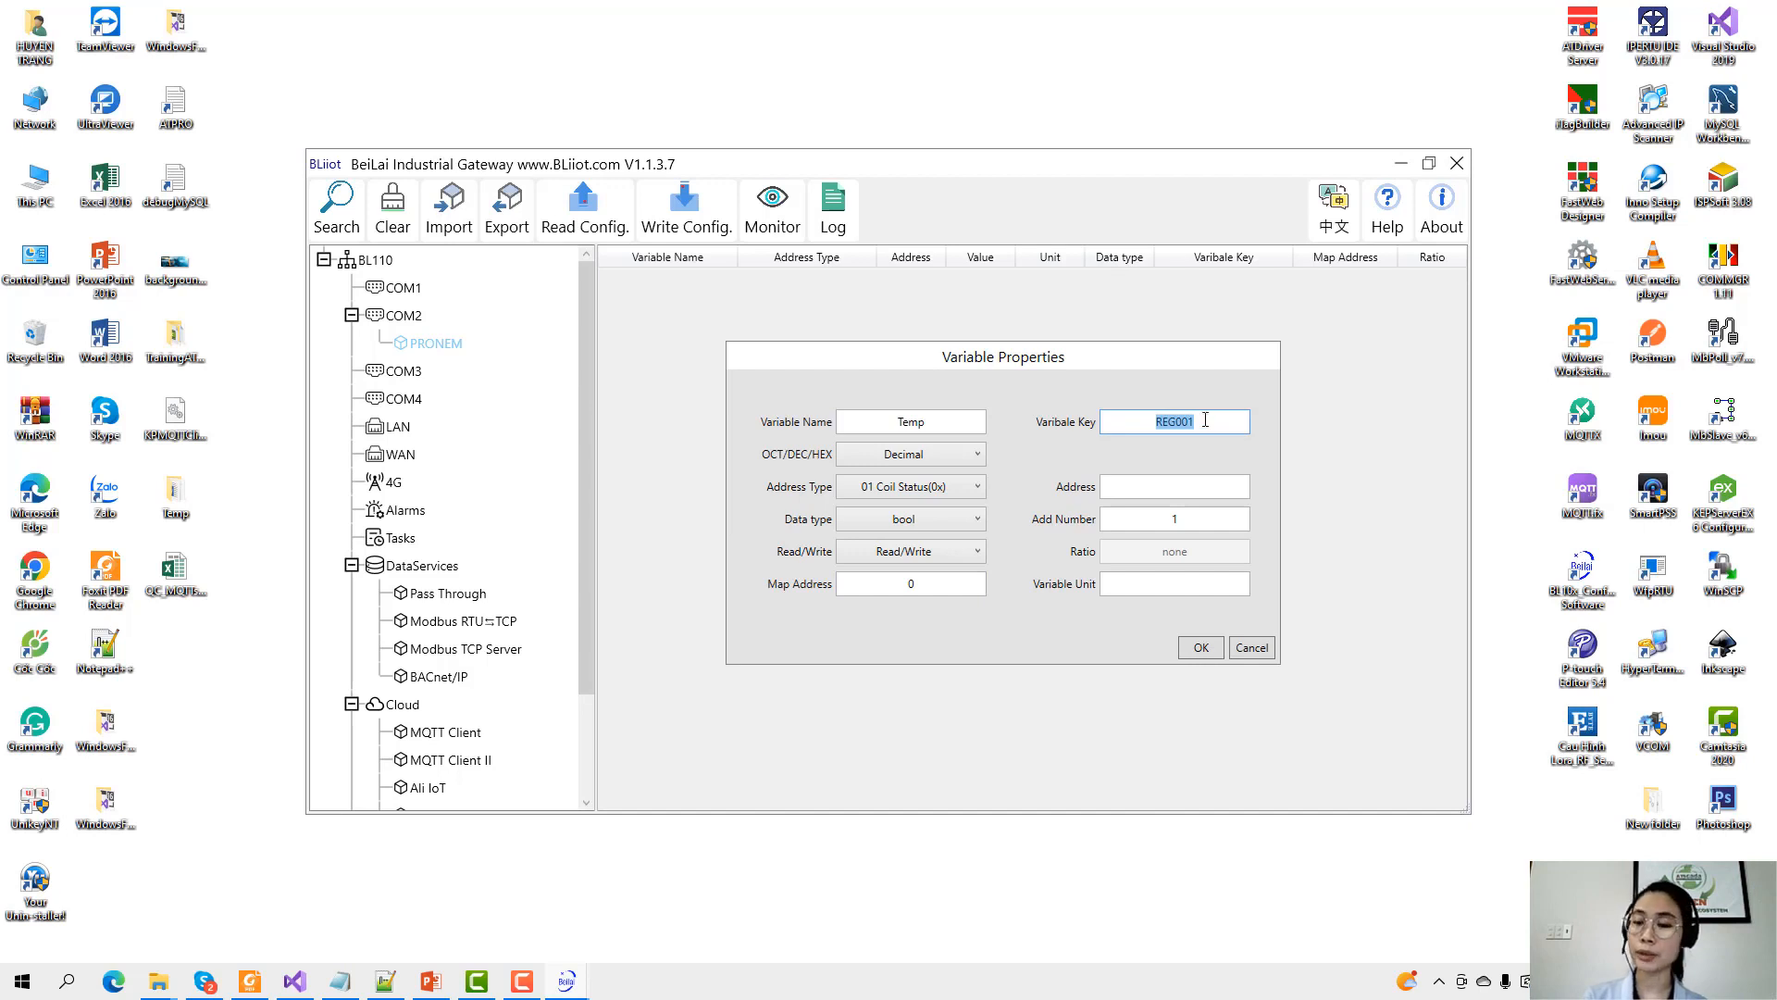
pyautogui.write('TEMP')
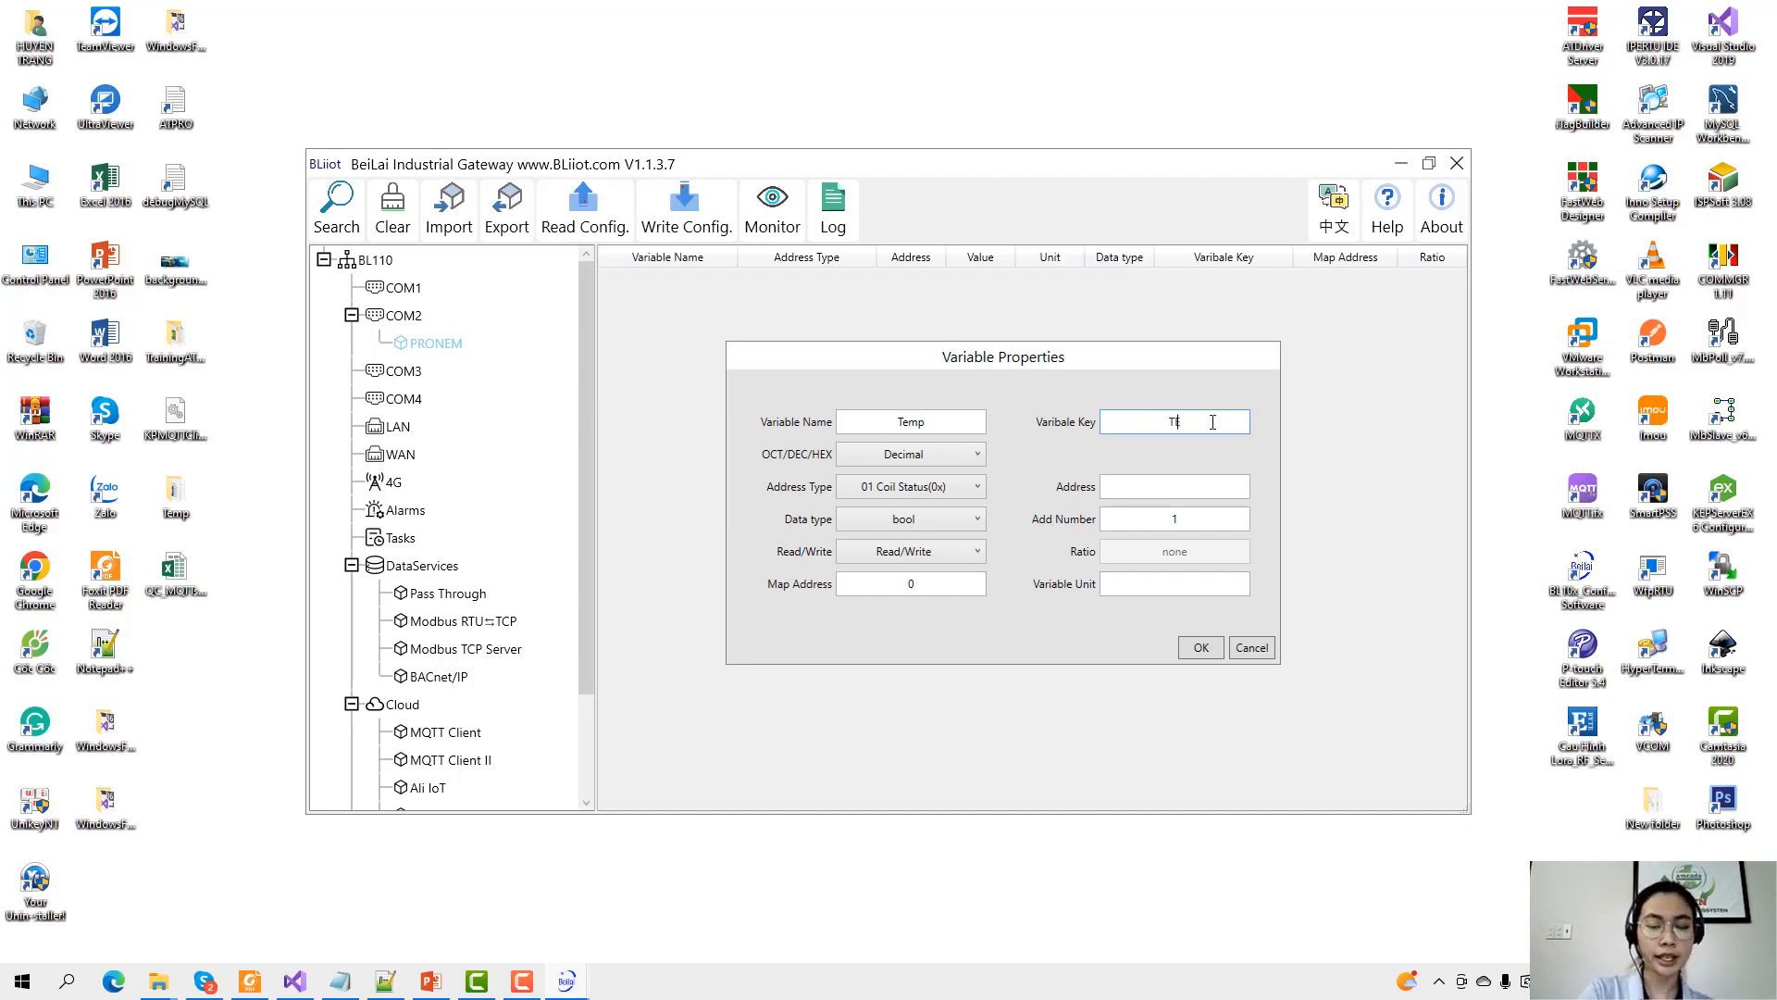
# Give Temp address type 04 Input Registers(3x) at address 0 and save it.
pyautogui.click(921, 486)
pyautogui.click(922, 547)
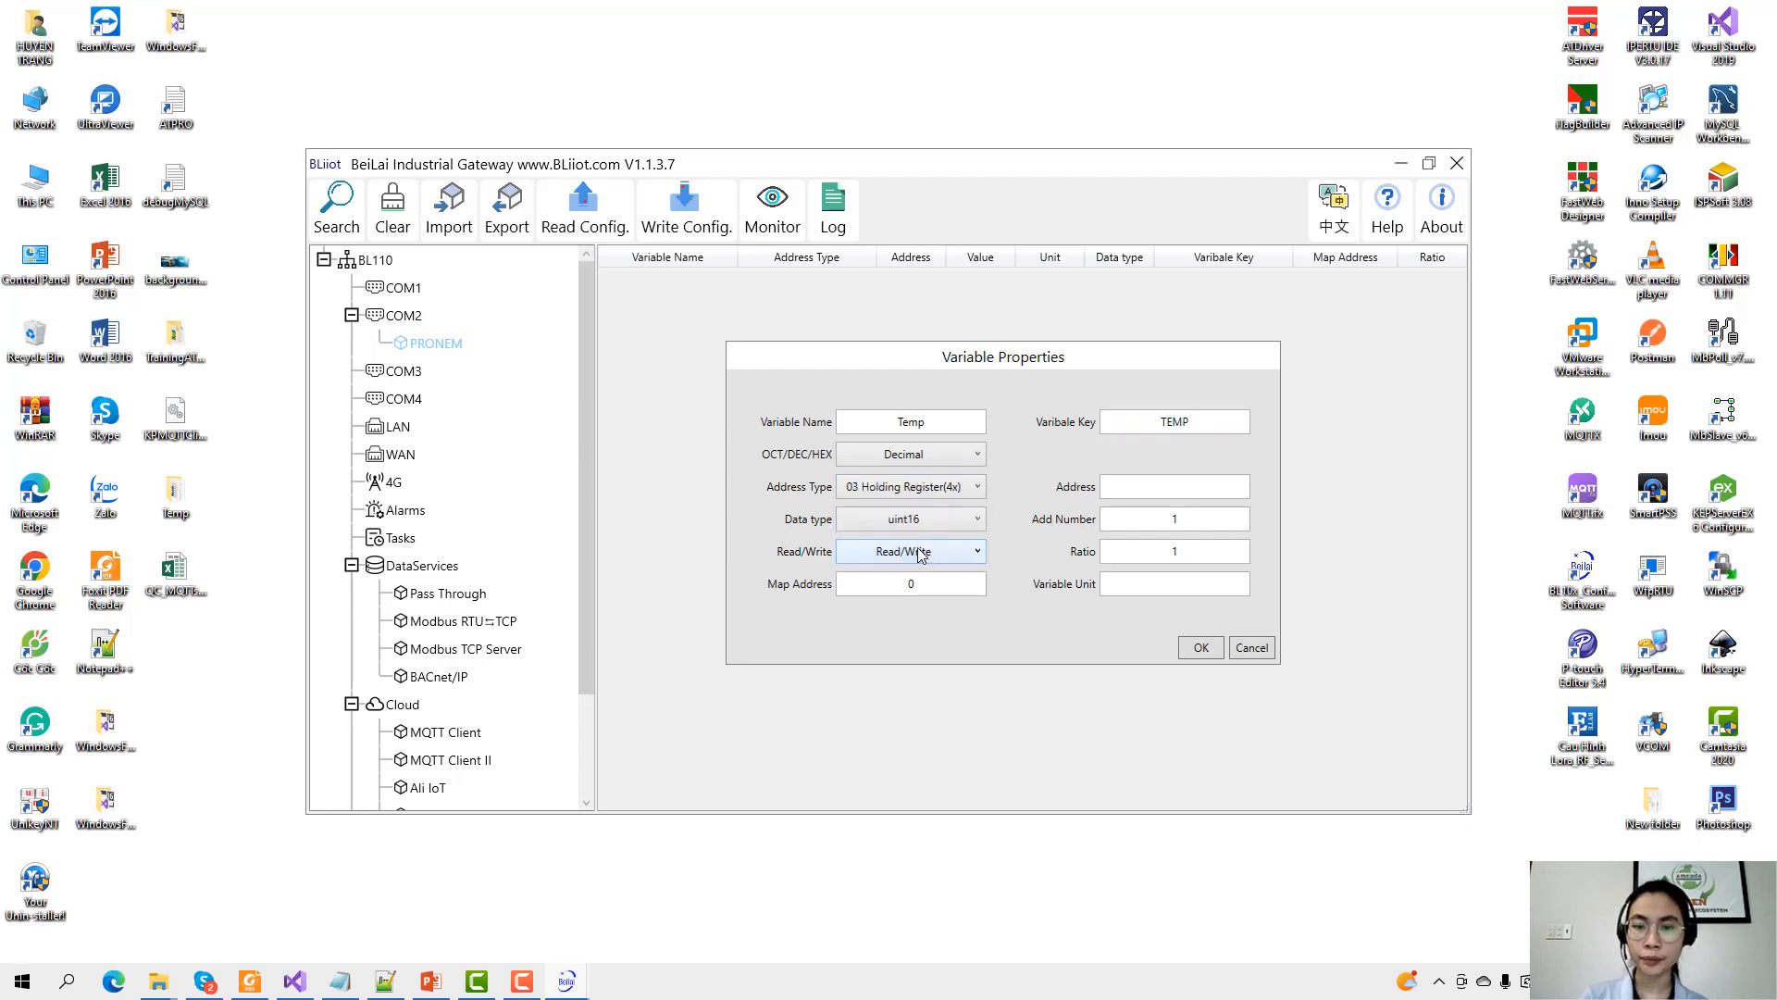
pyautogui.click(951, 490)
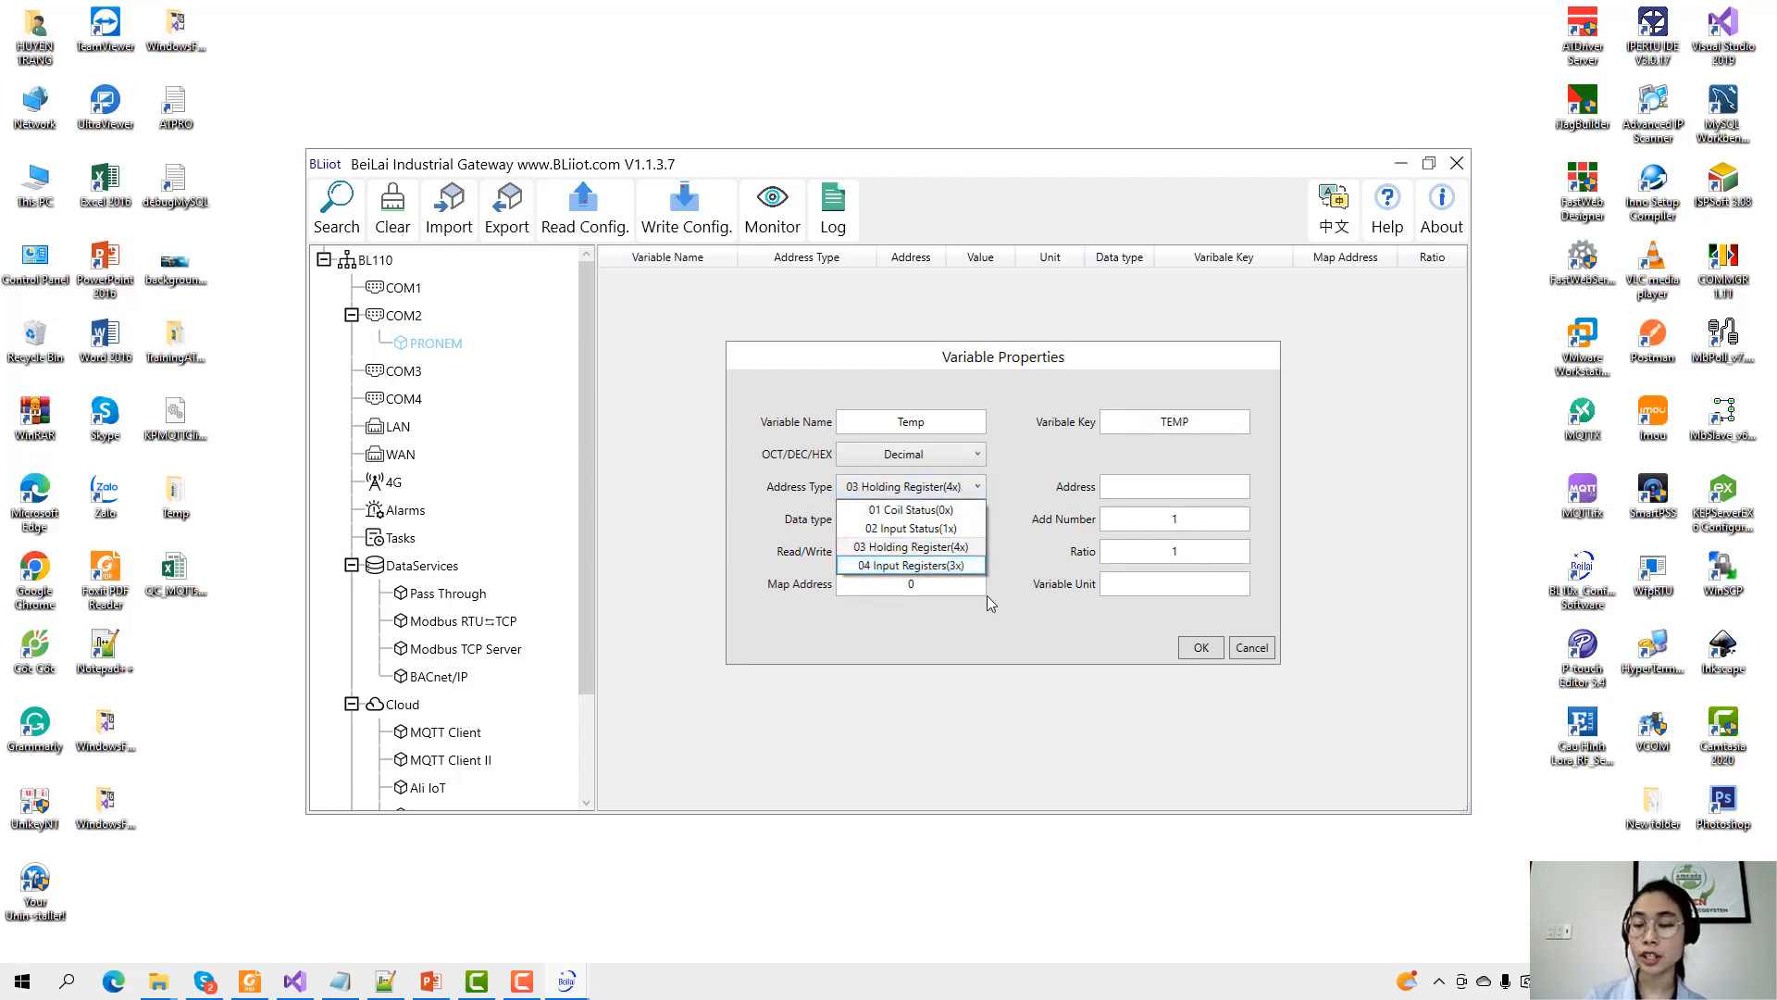
pyautogui.click(877, 566)
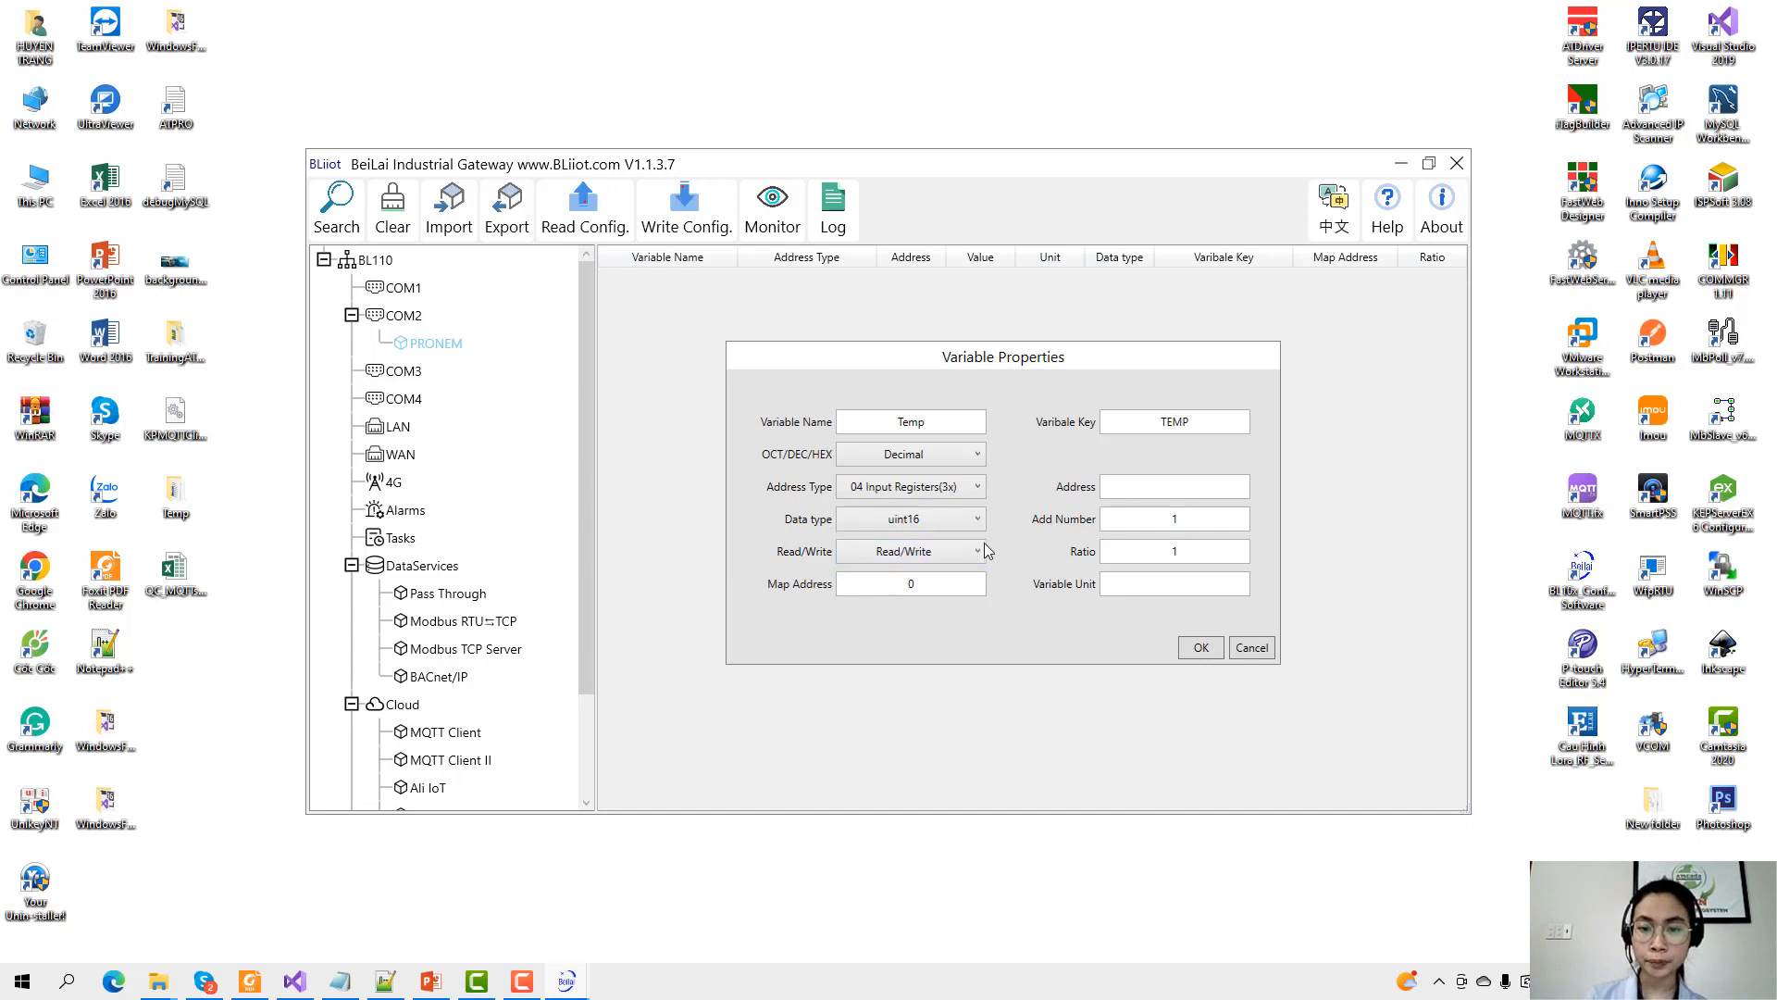
pyautogui.click(1231, 488)
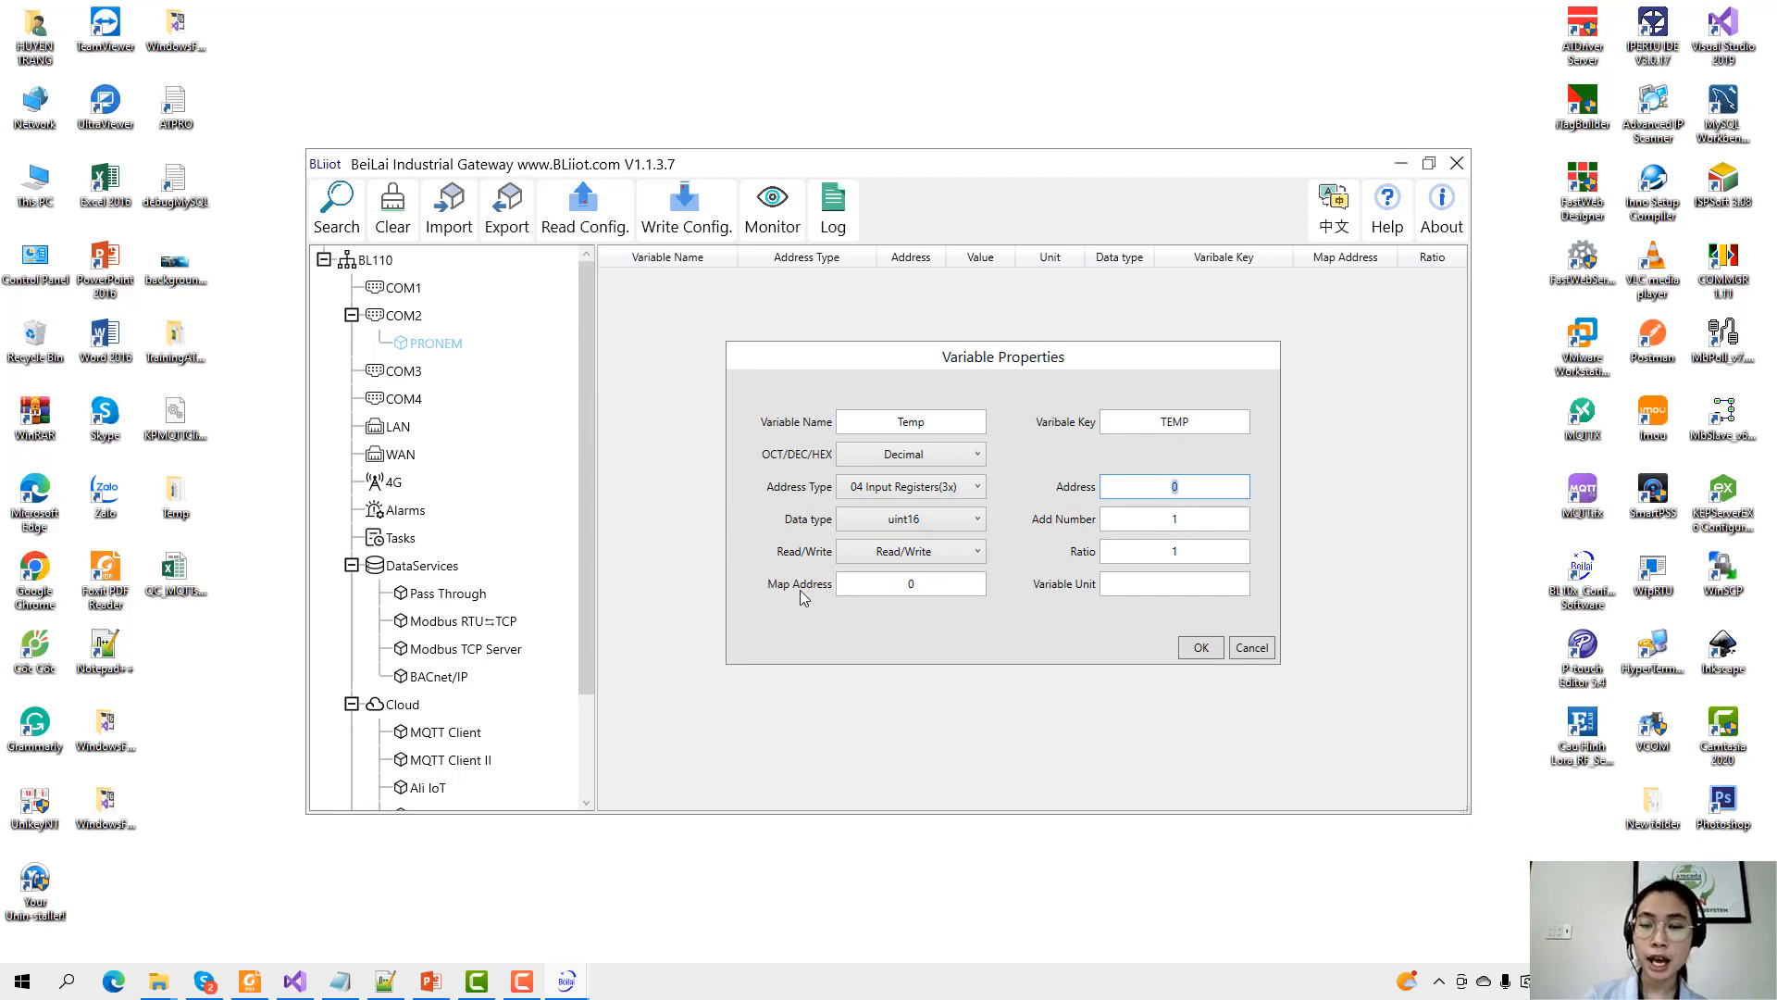
pyautogui.click(883, 591)
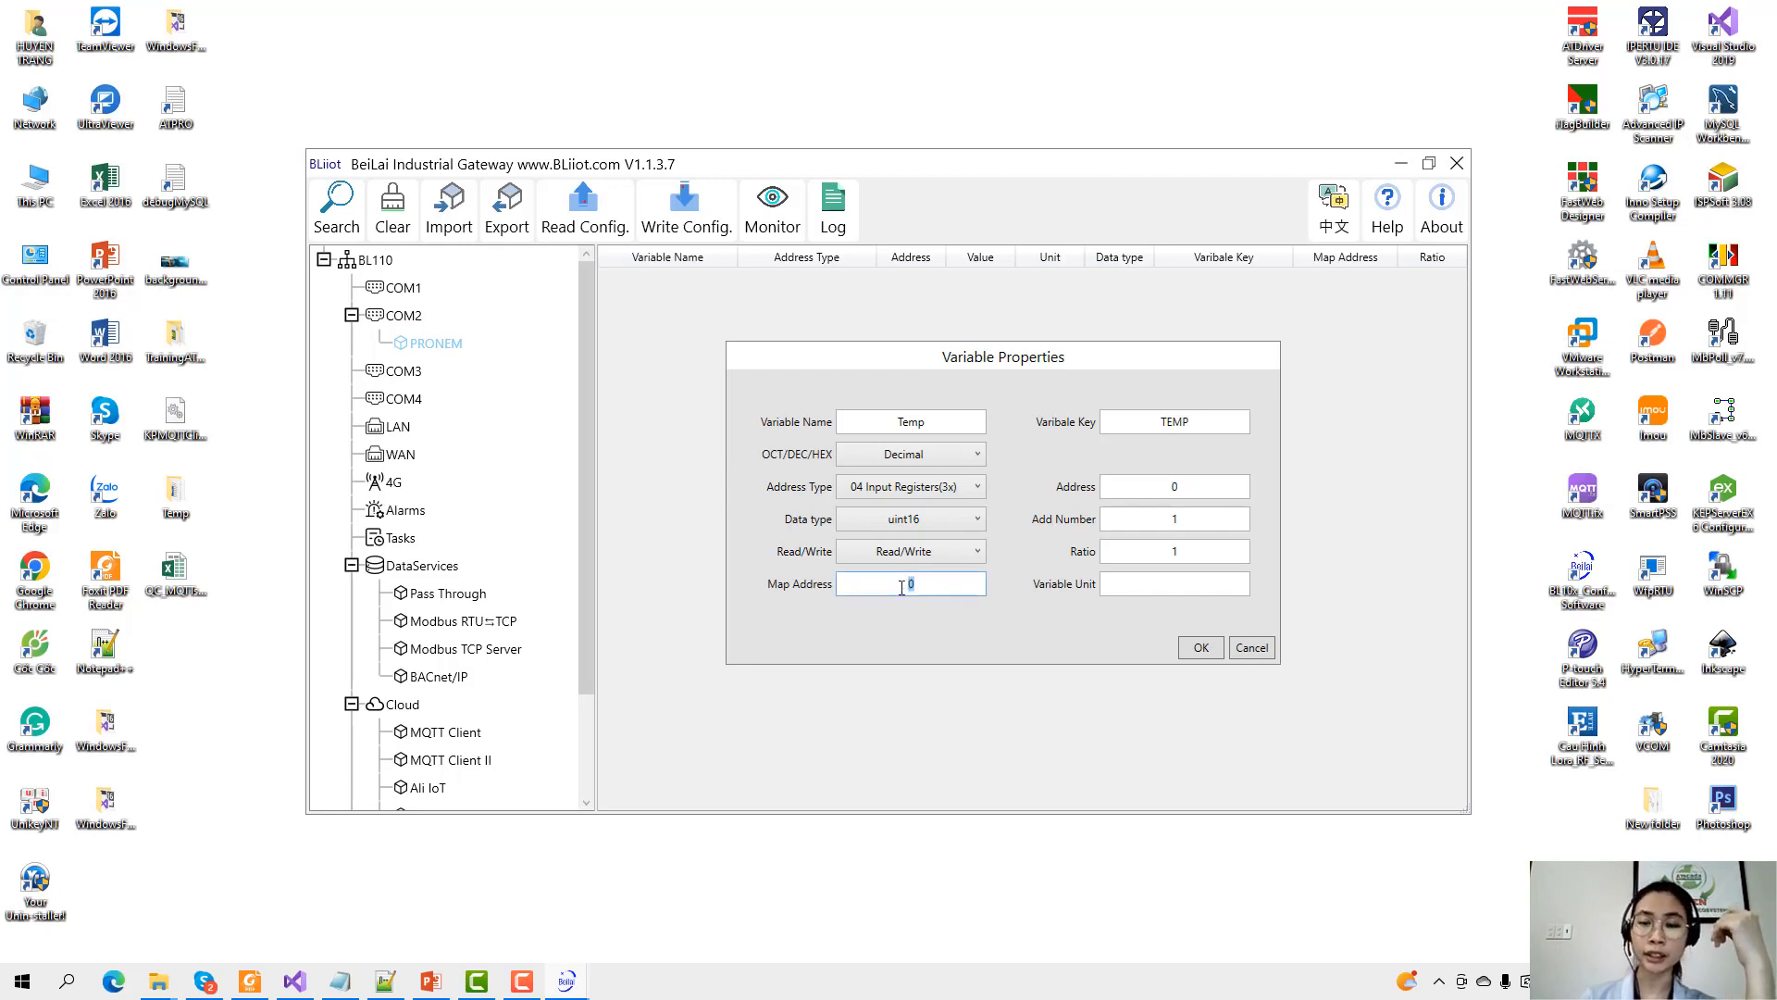
pyautogui.click(916, 585)
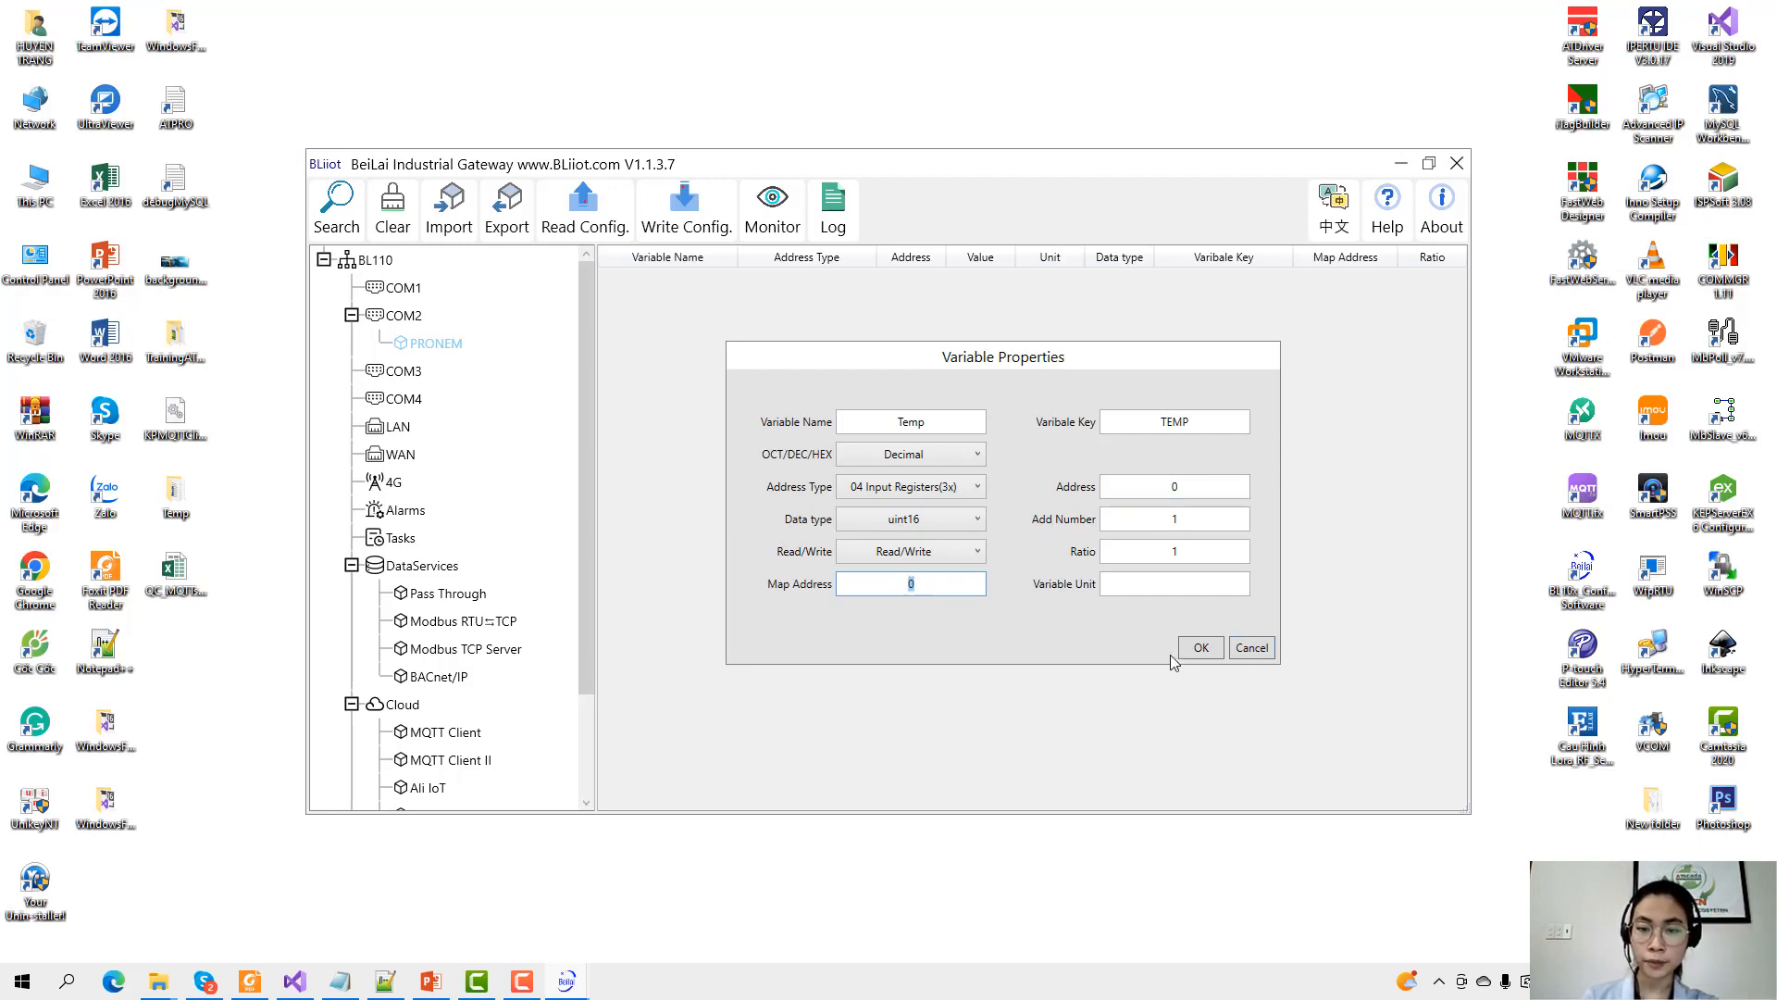
pyautogui.click(1195, 649)
pyautogui.rightClick(897, 454)
# Add variable Humid, key HUMID, as 04 Input Registers(3x) at address 1.
pyautogui.click(979, 469)
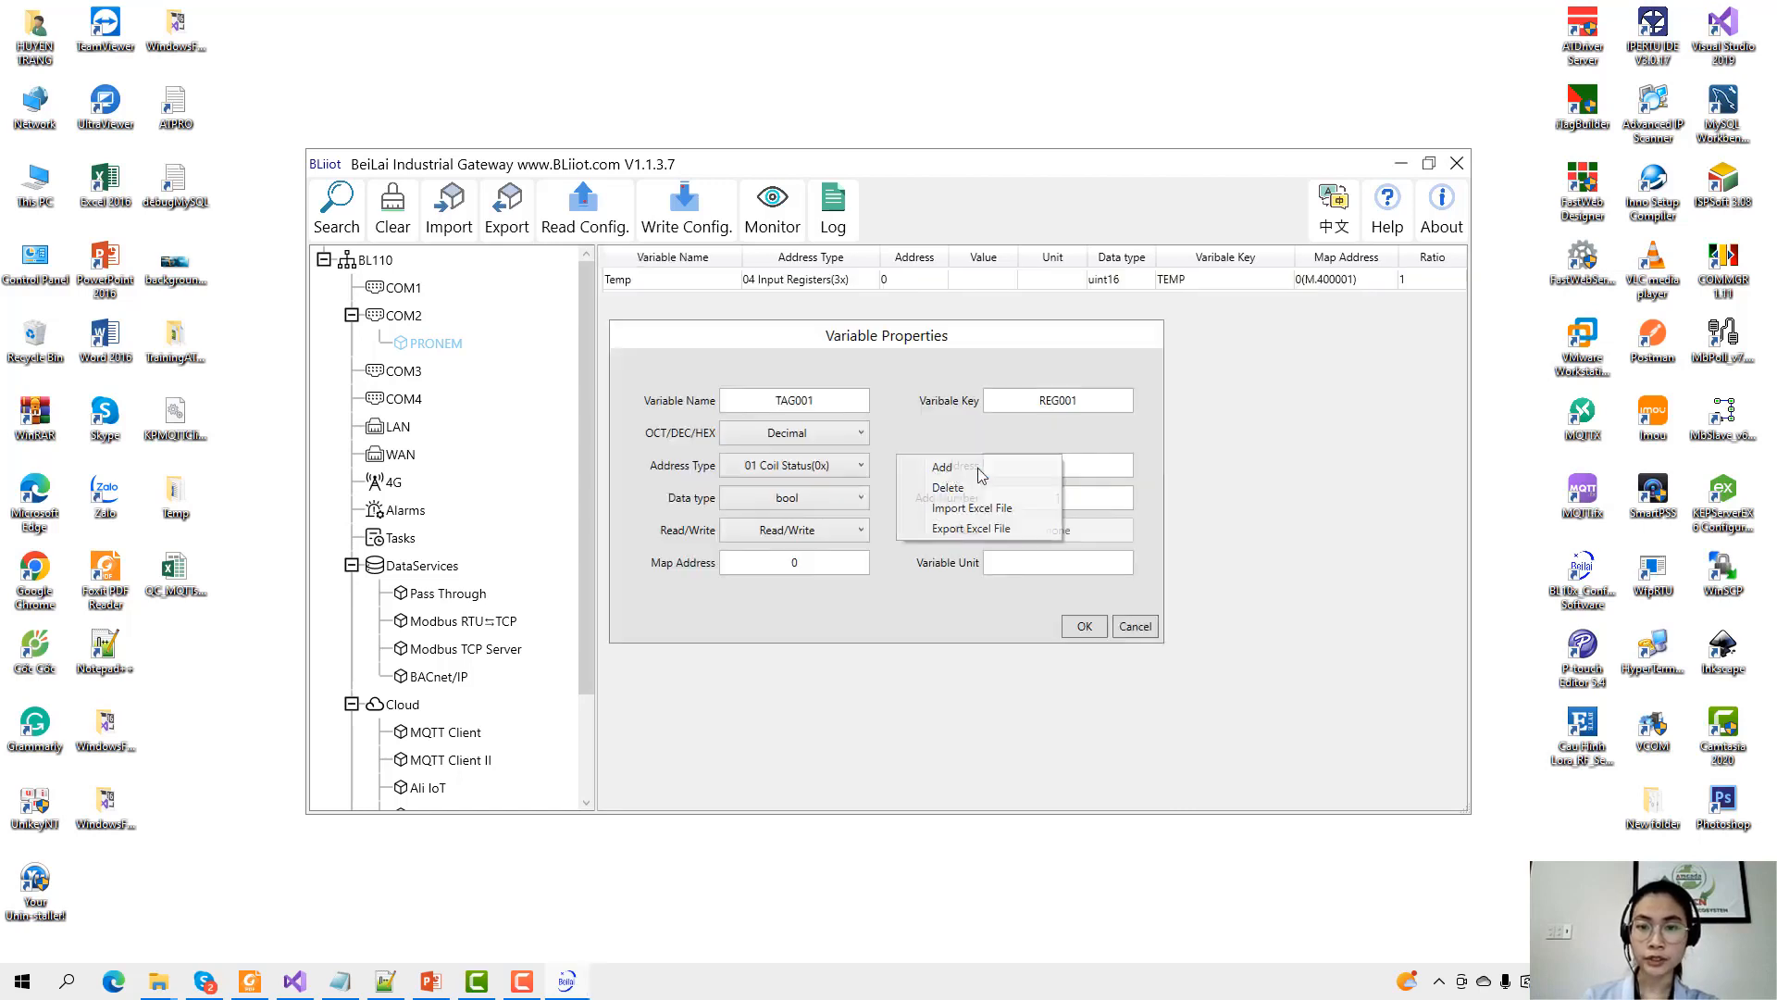
pyautogui.write('Hum')
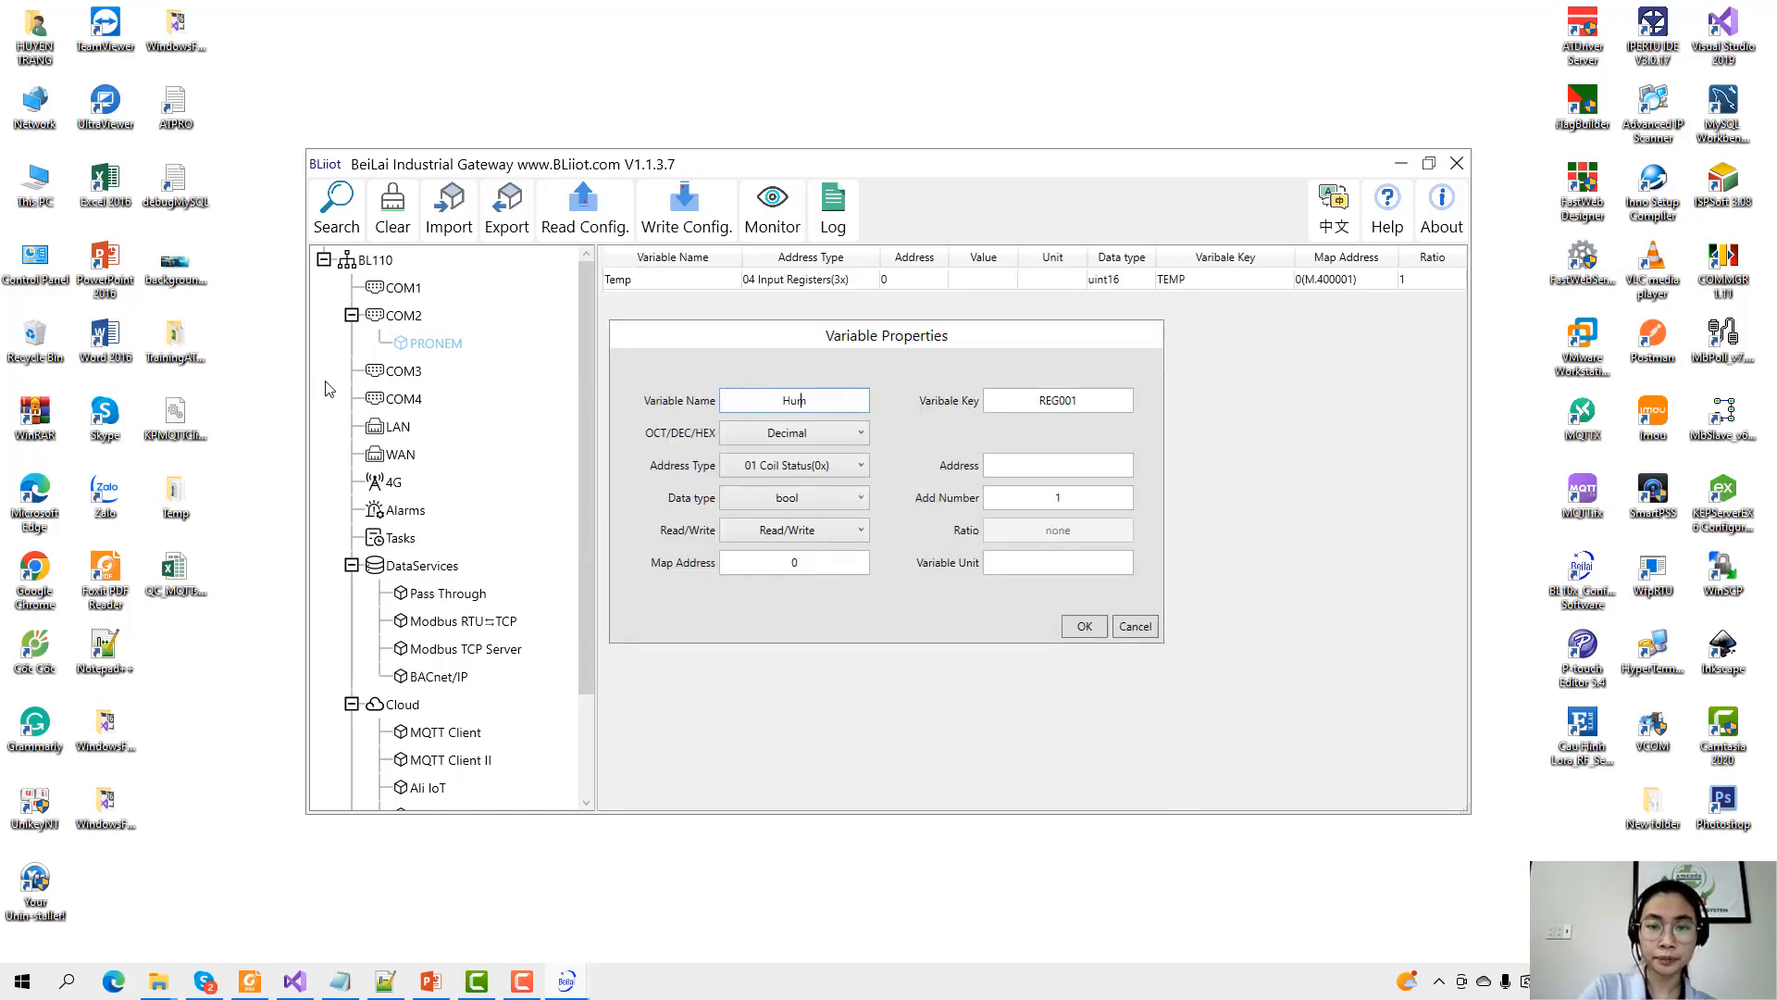
pyautogui.write('id')
pyautogui.doubleClick(1057, 400)
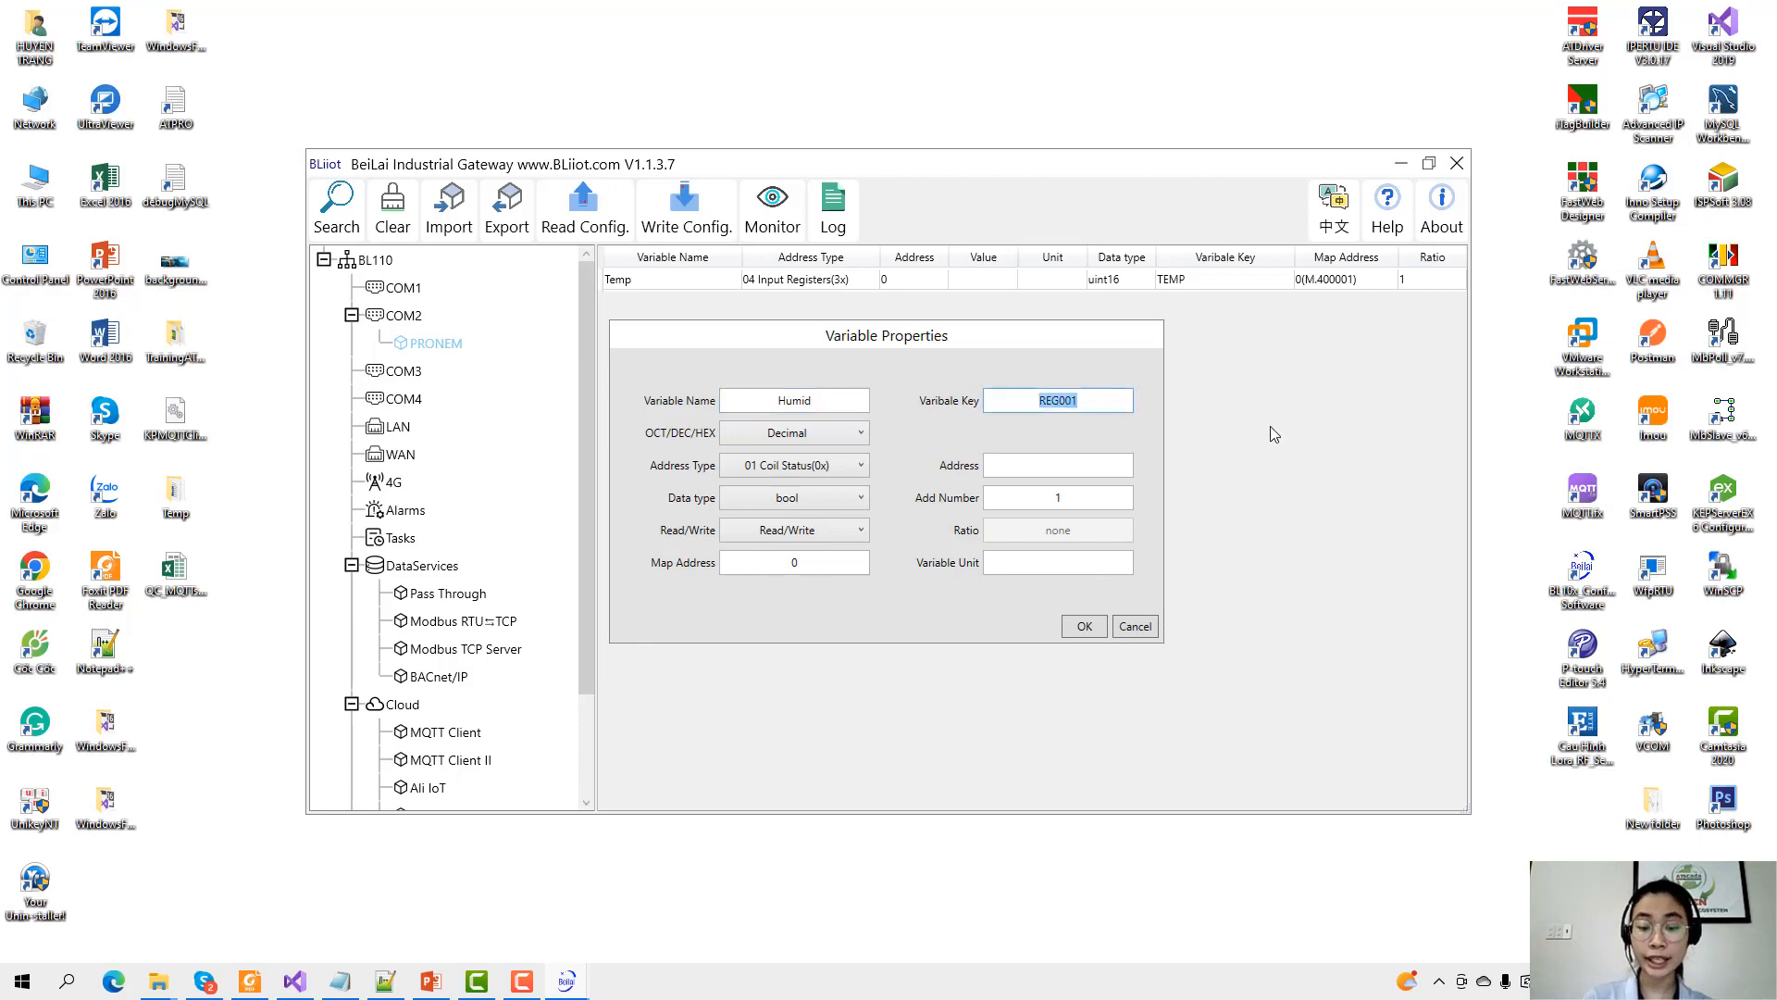
pyautogui.write('HUMID')
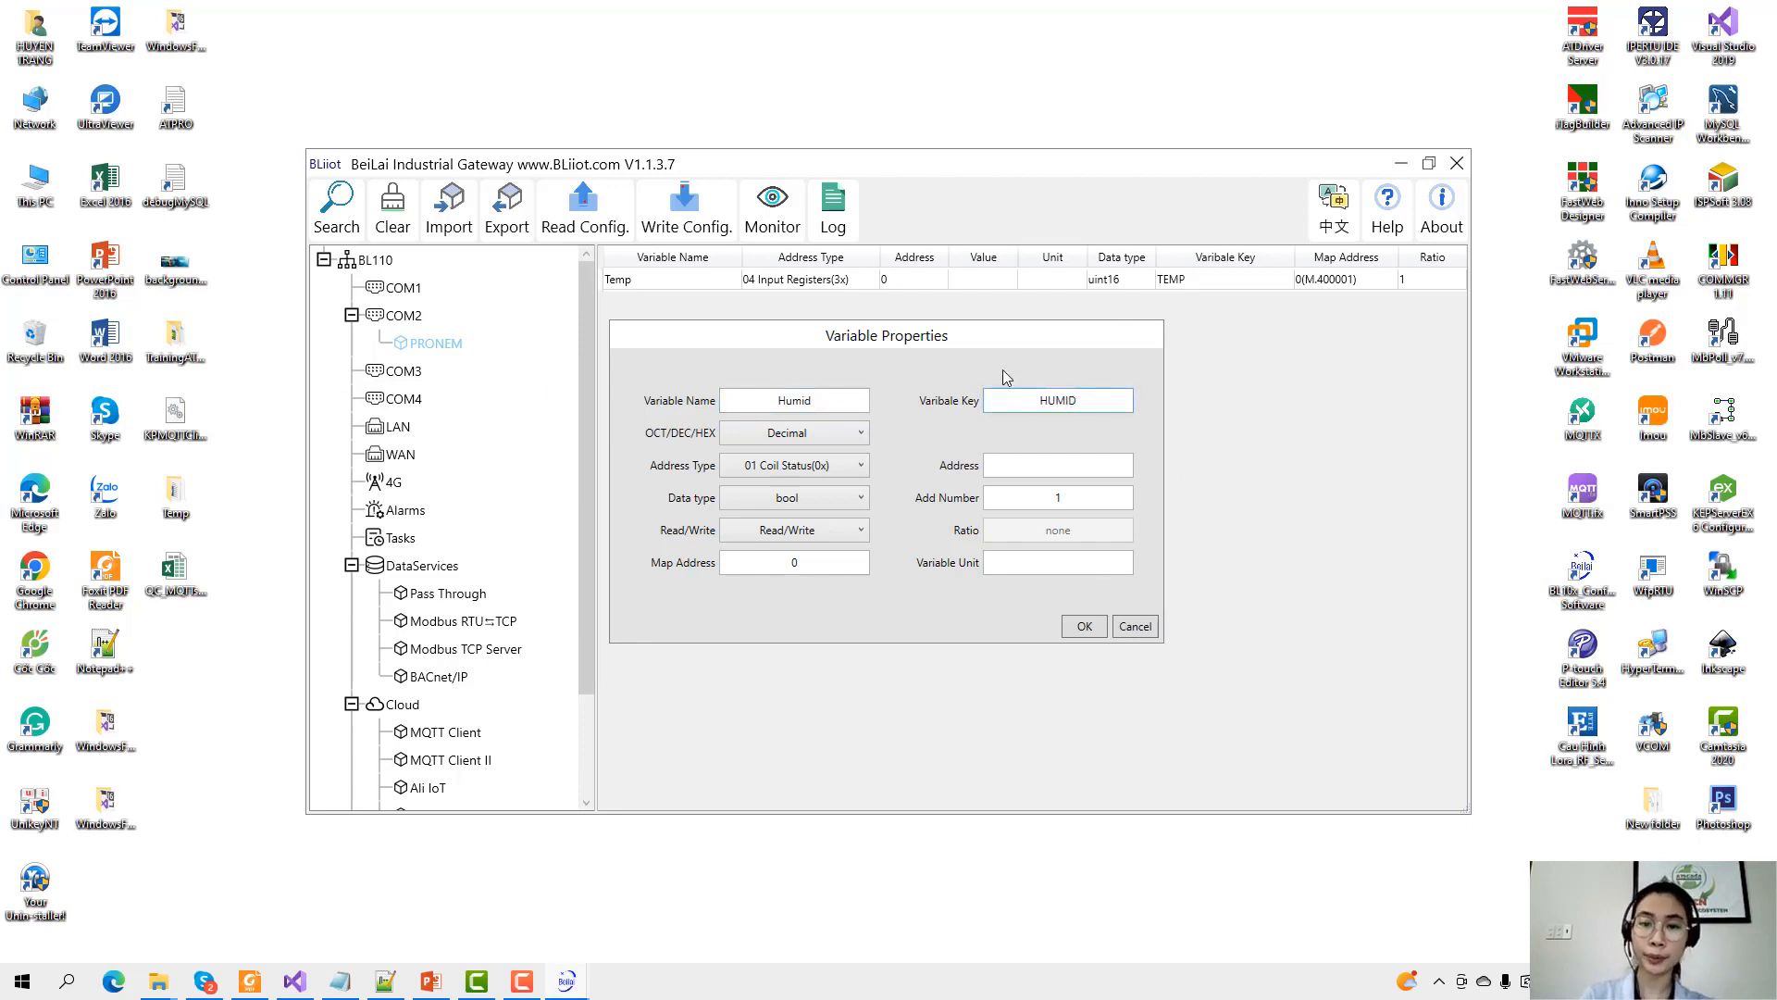
pyautogui.click(839, 465)
pyautogui.click(850, 525)
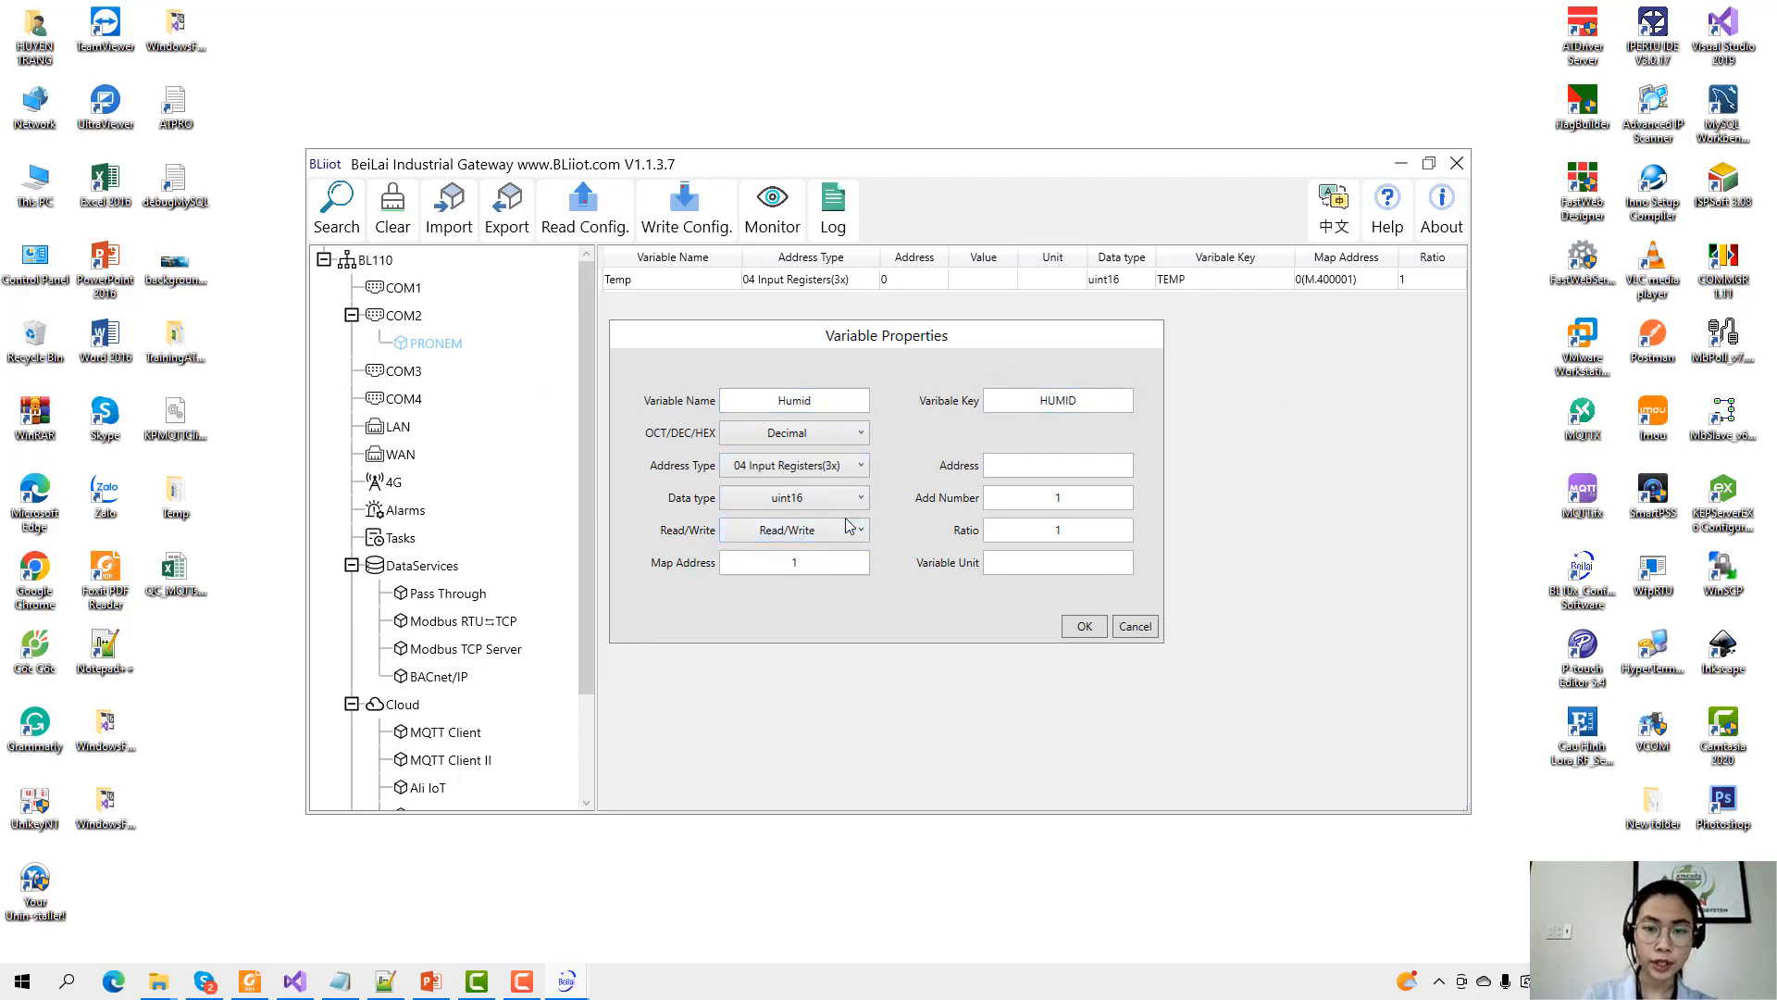
pyautogui.click(987, 466)
pyautogui.write('1')
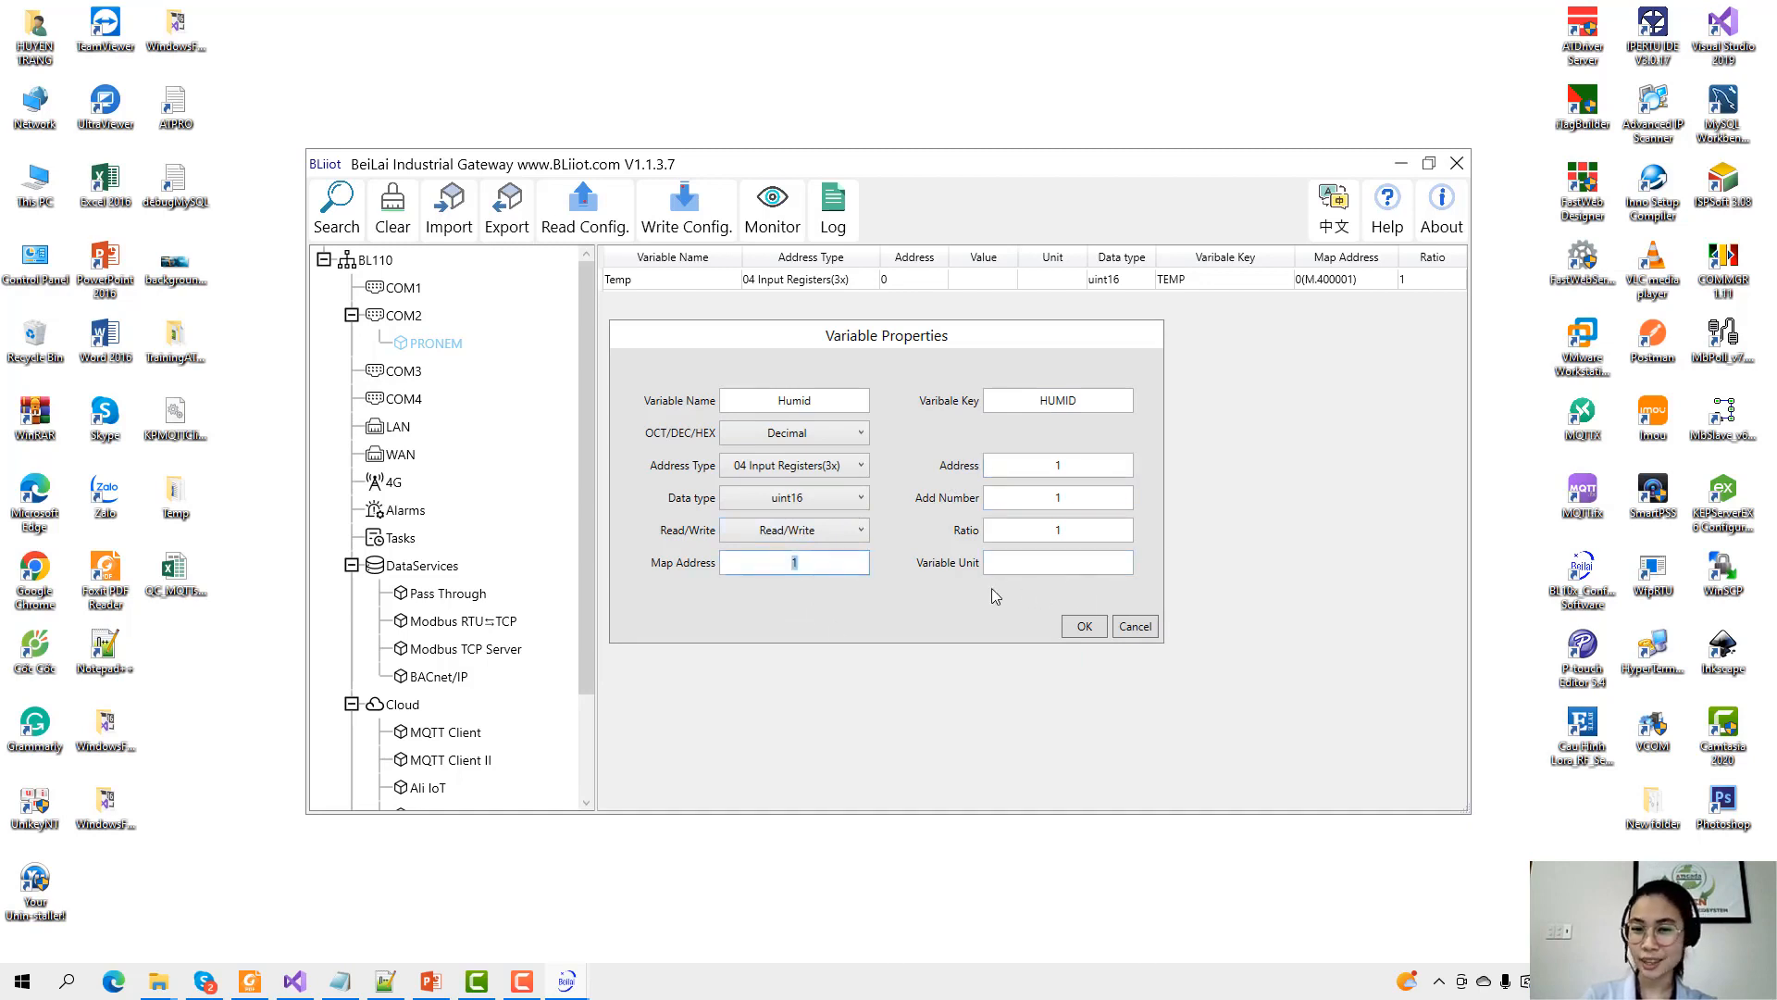
pyautogui.click(792, 562)
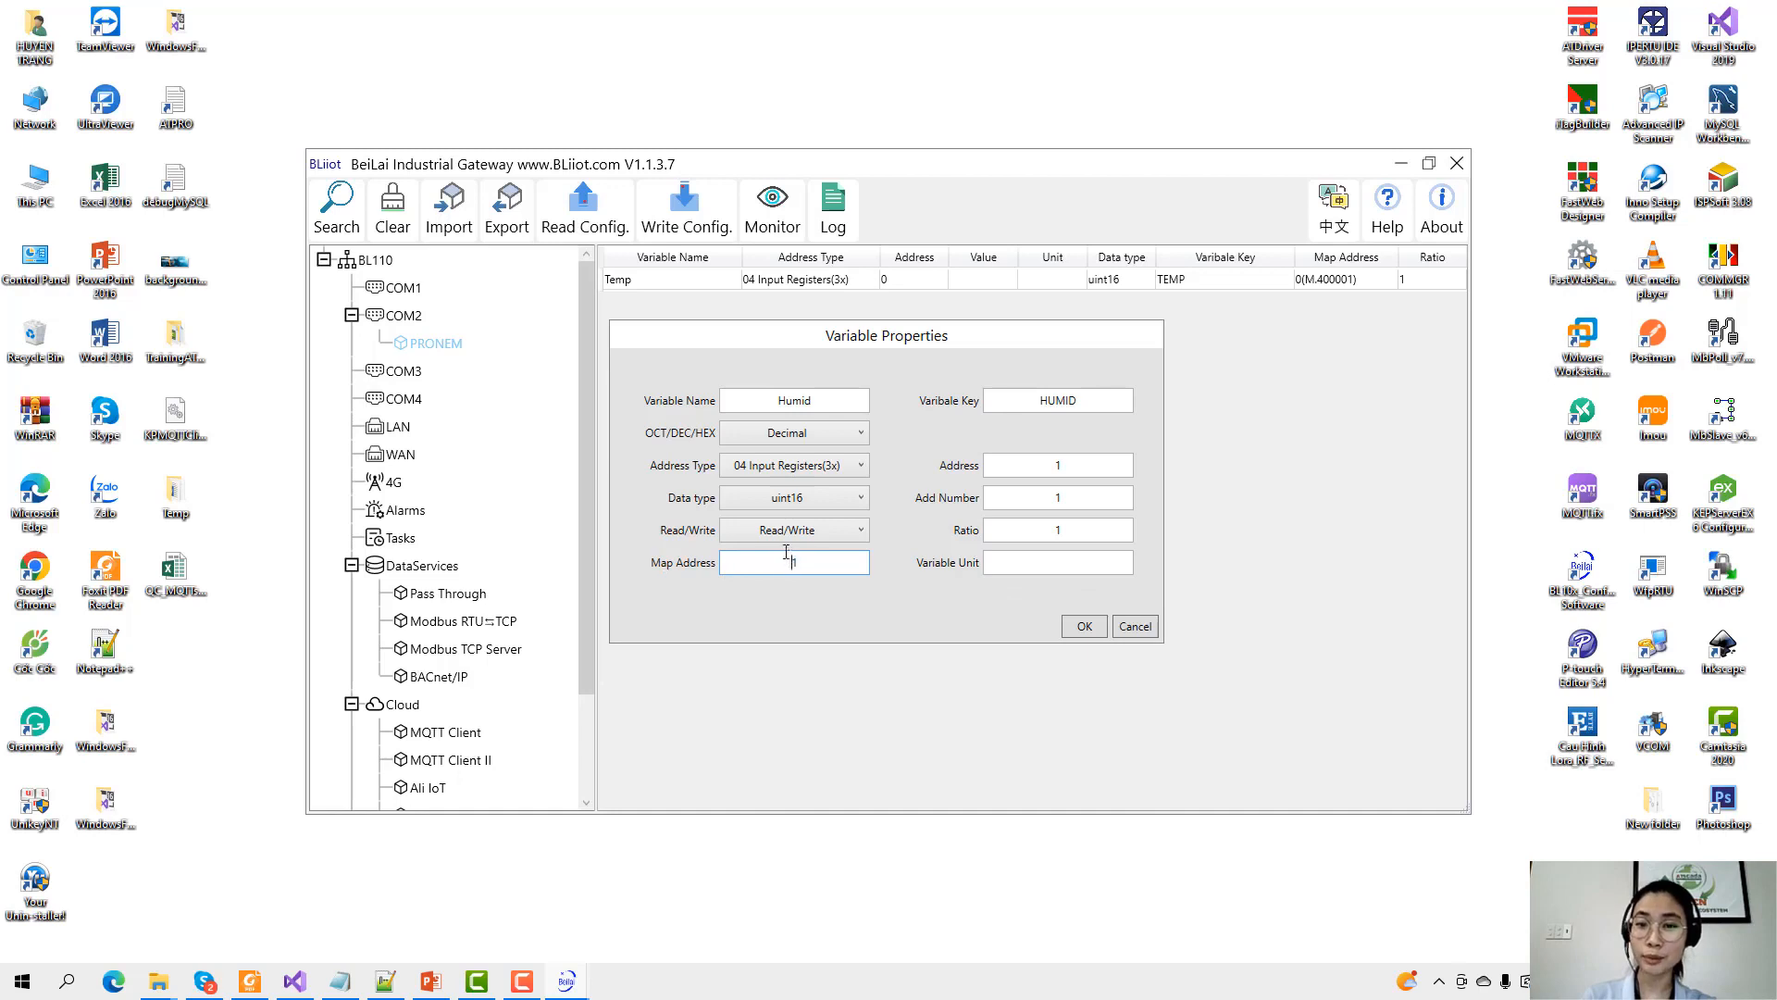
pyautogui.click(1071, 630)
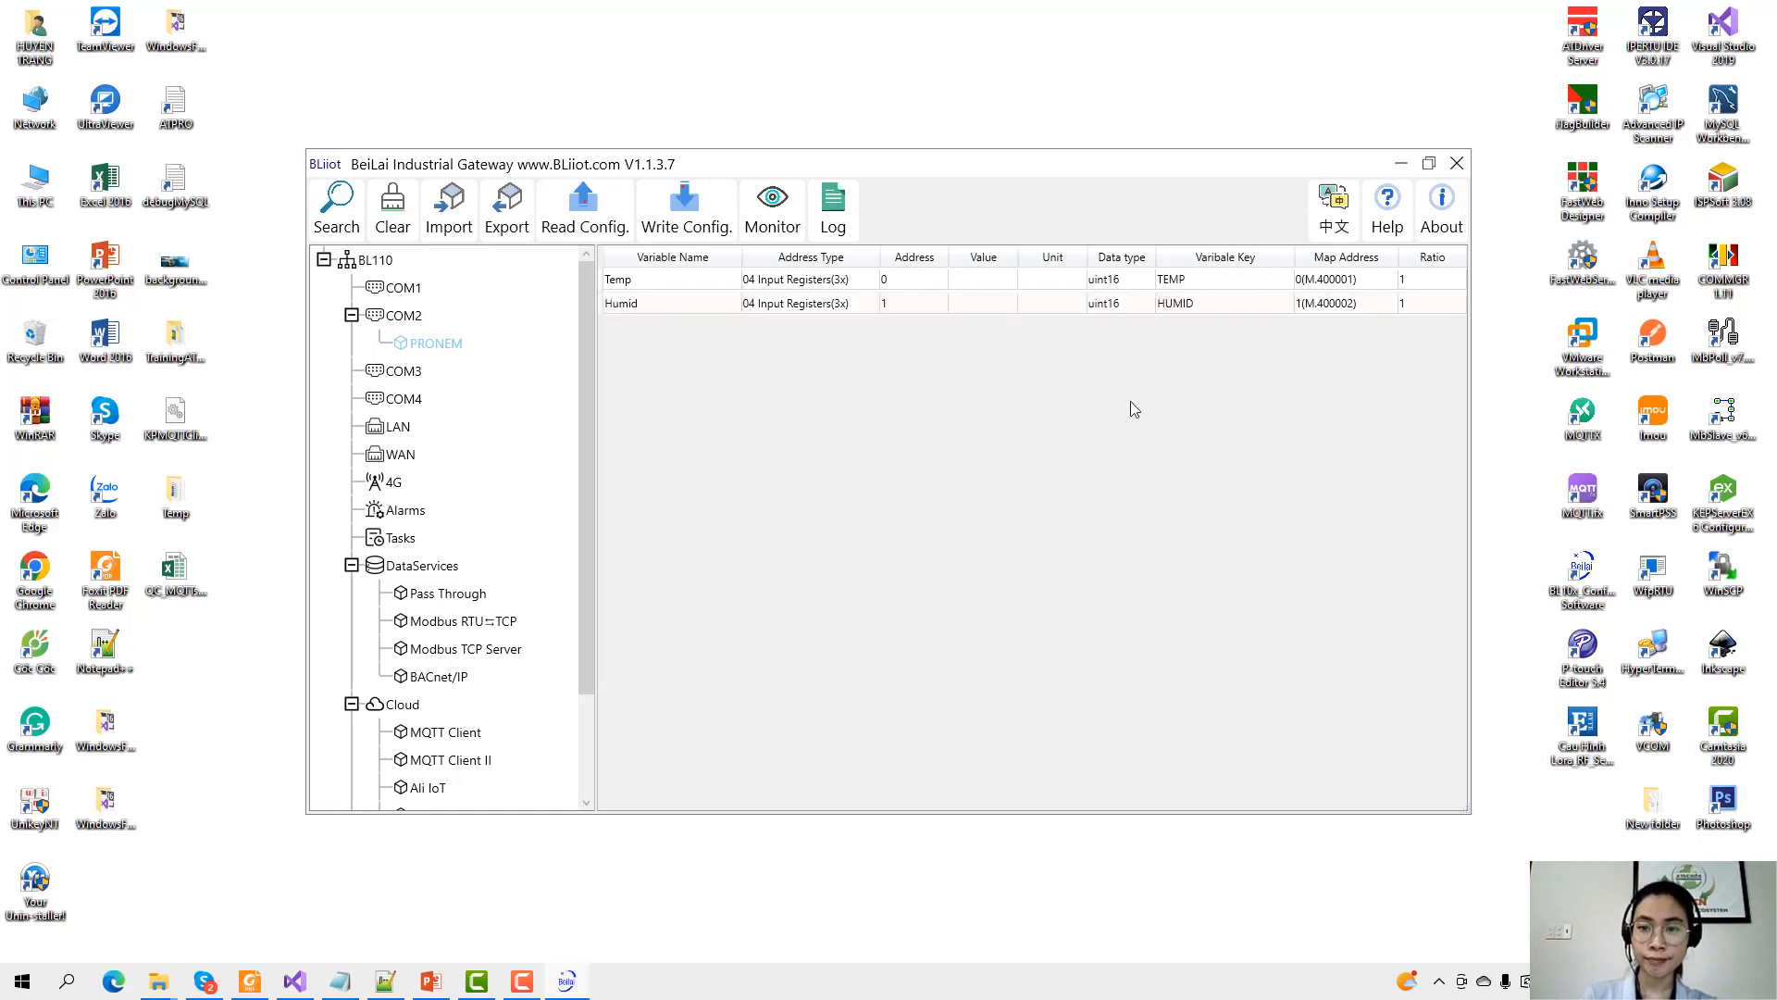
pyautogui.click(1010, 305)
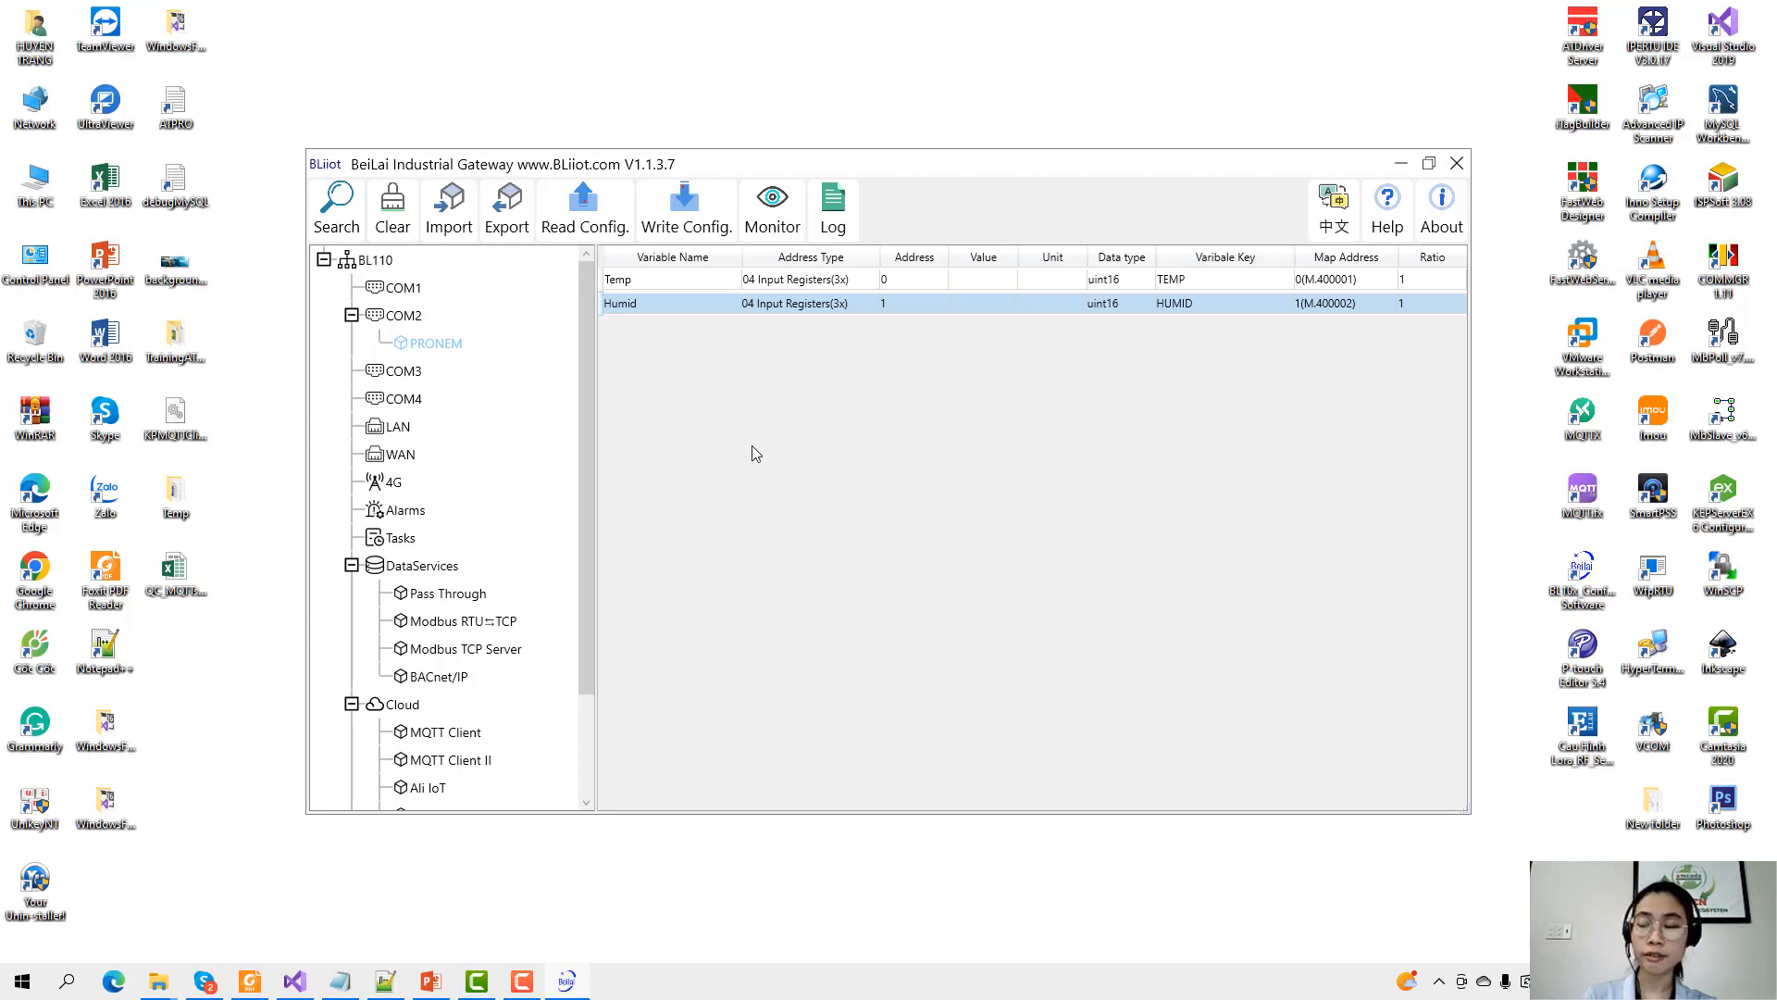
pyautogui.scroll(-2, 449, 587)
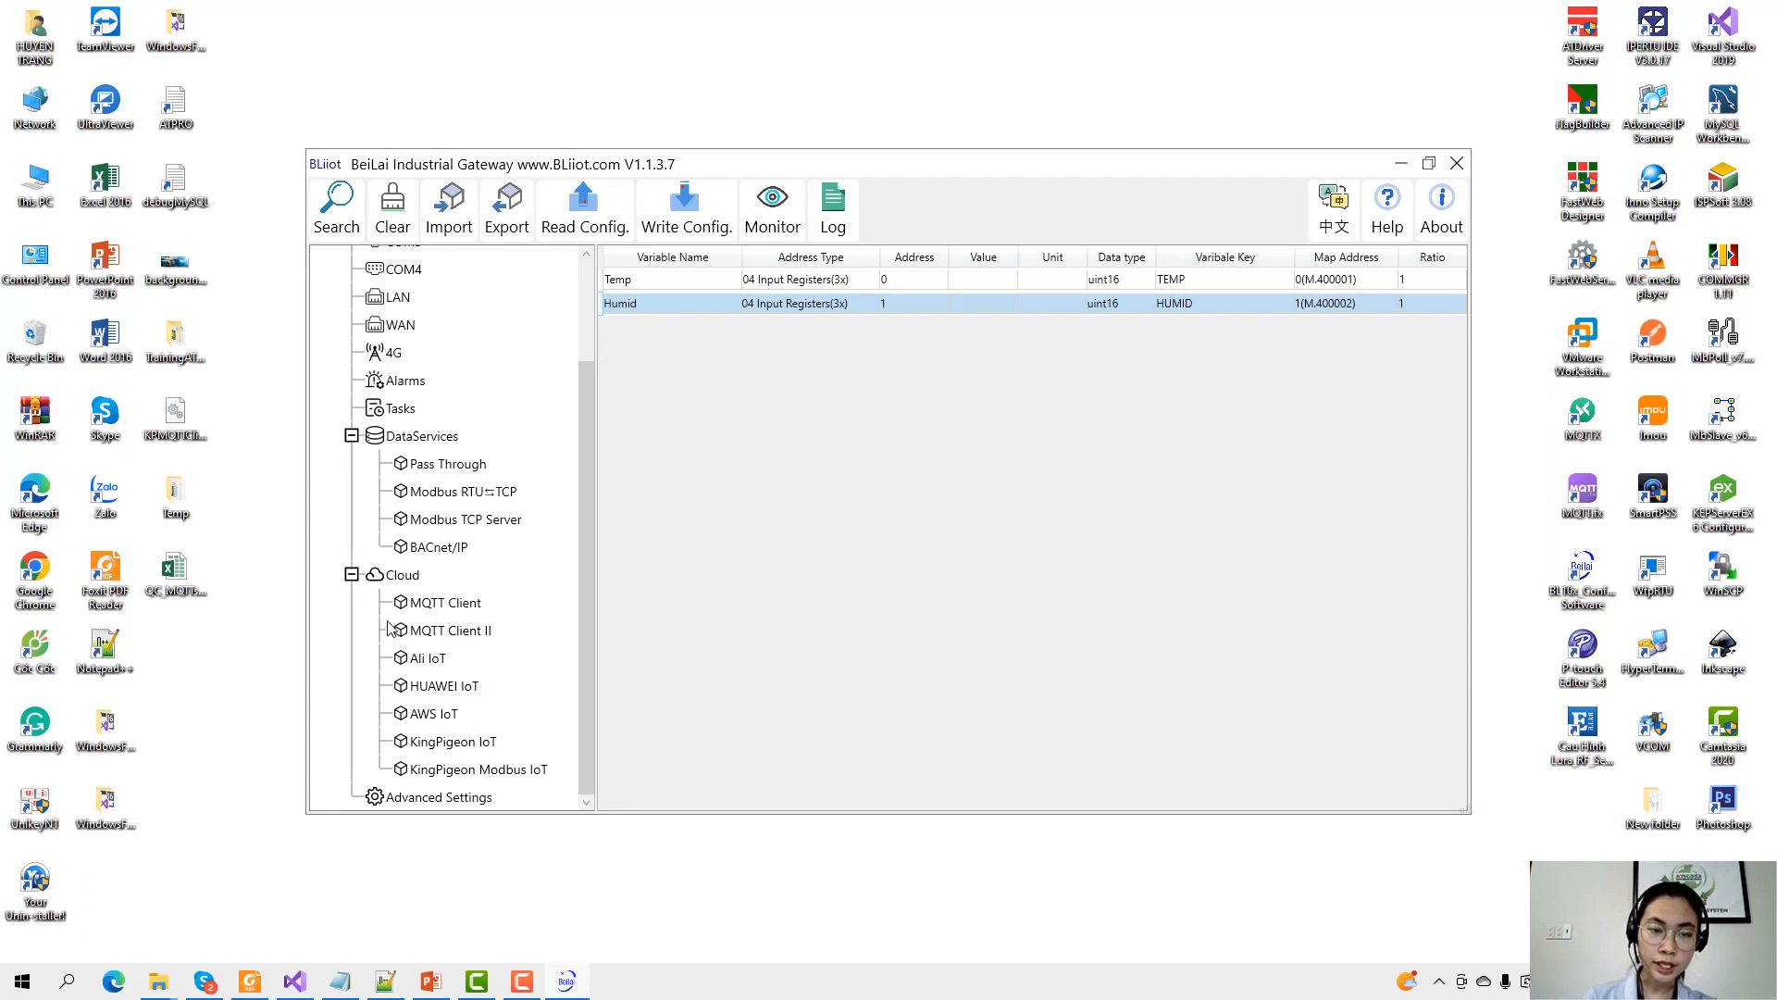
# Switch on MQTT Client II and set its broker to mymqtt.asia, port 1883.
pyautogui.doubleClick(453, 637)
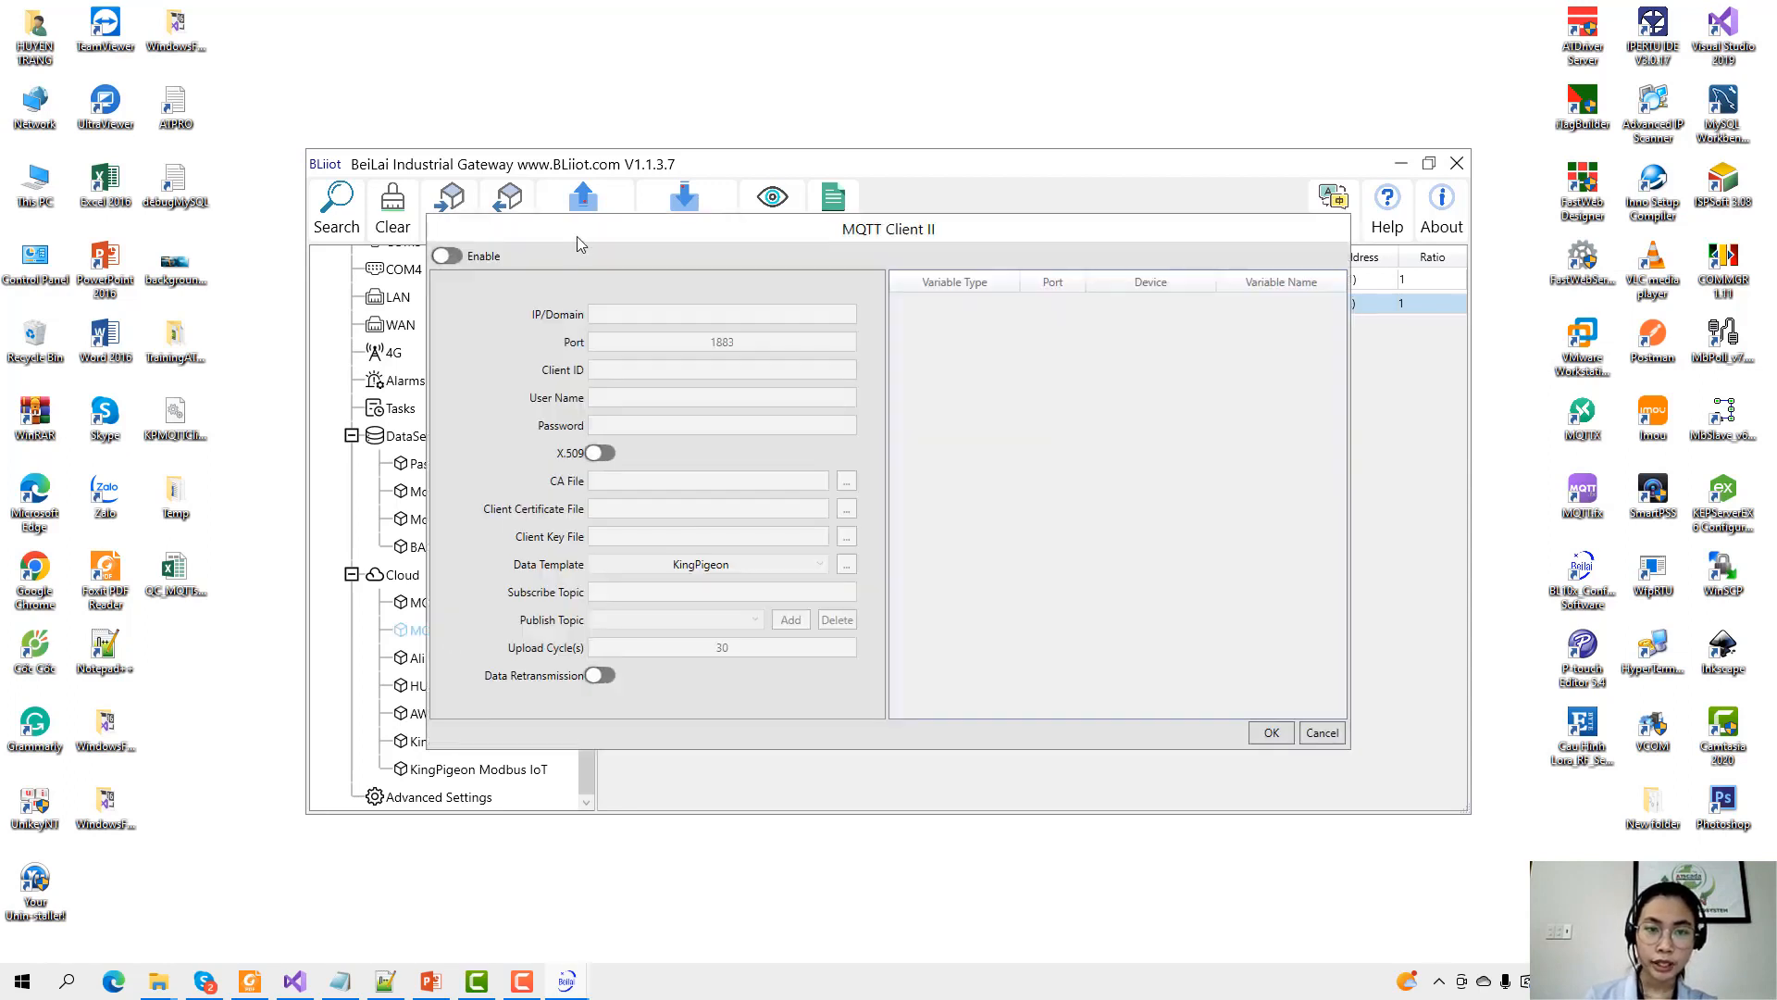
pyautogui.moveTo(576, 236); pyautogui.dragTo(757, 247)
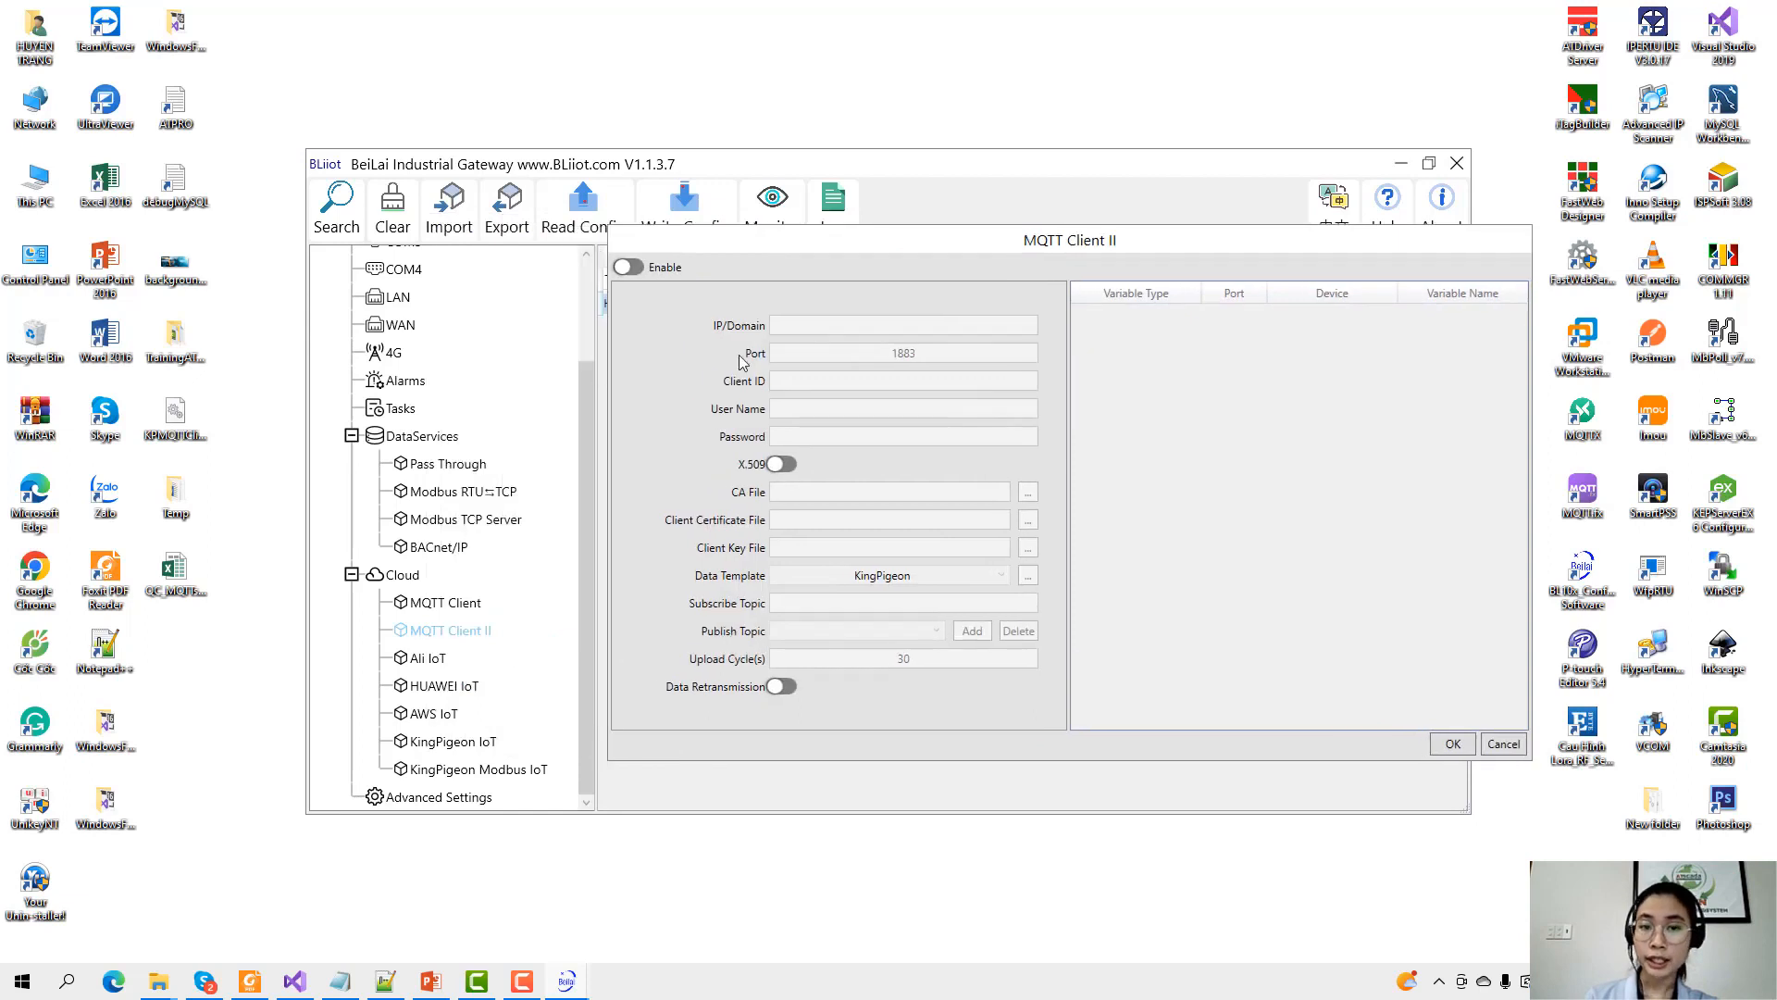
pyautogui.moveTo(750, 247); pyautogui.dragTo(712, 256)
pyautogui.click(591, 276)
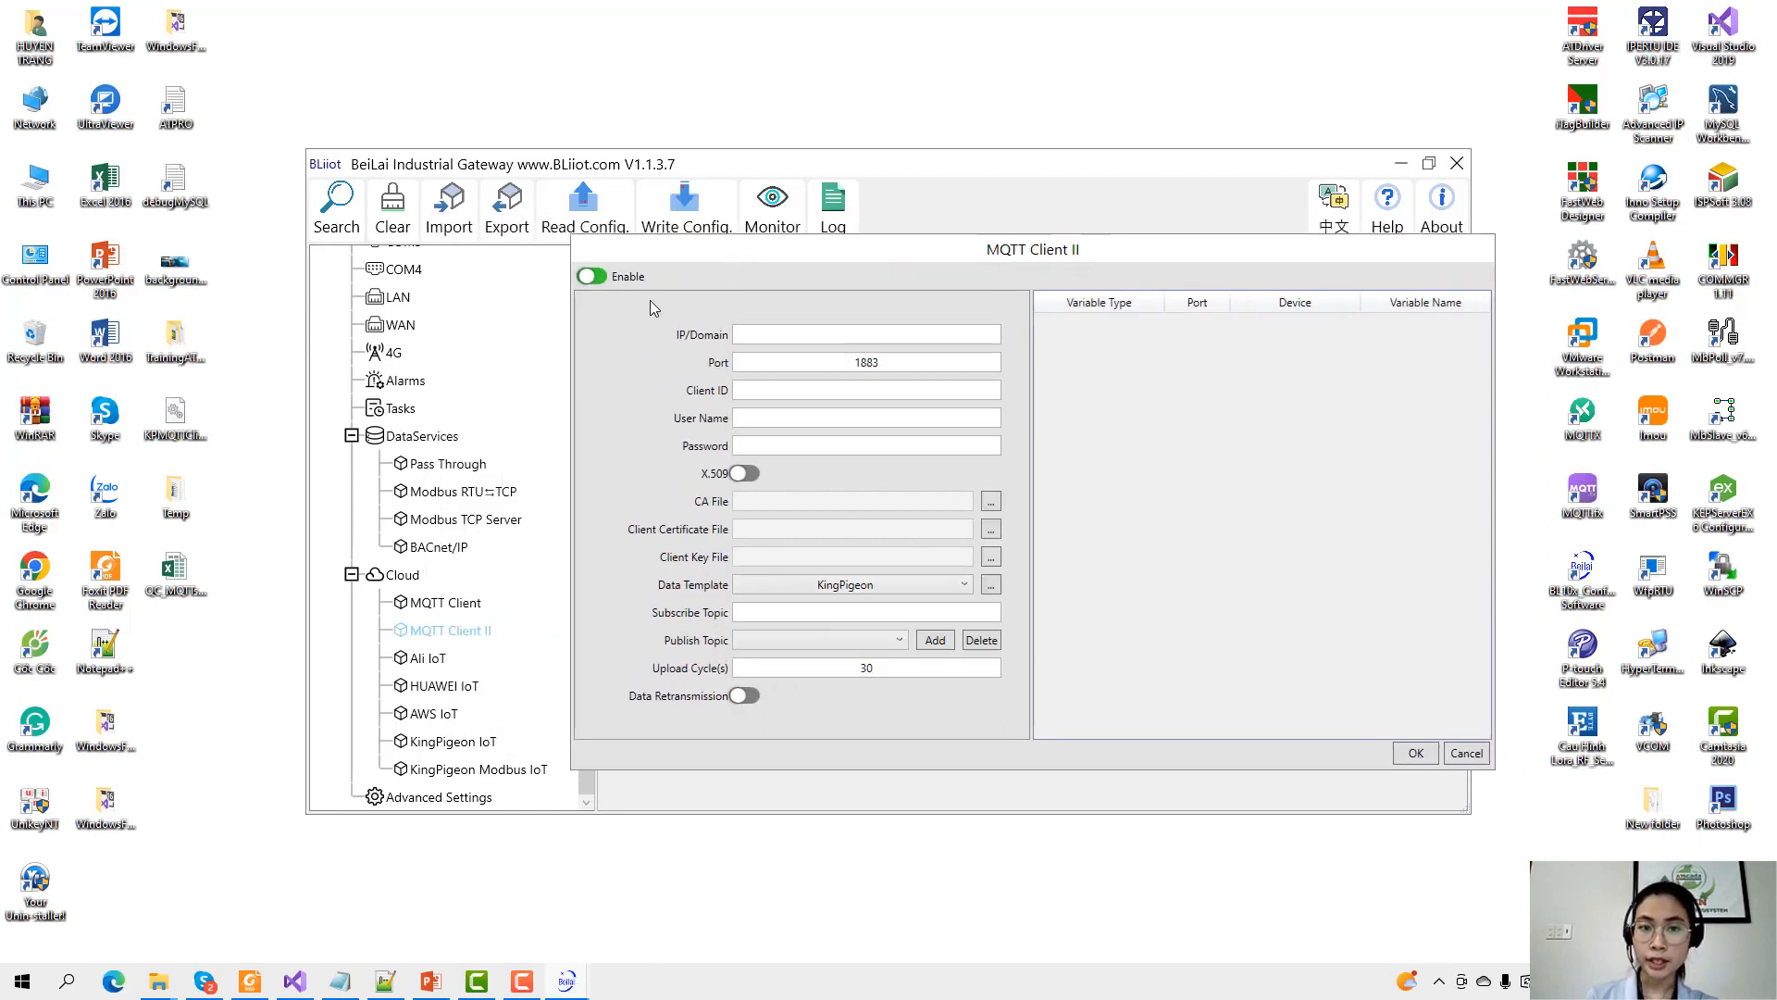
pyautogui.click(809, 339)
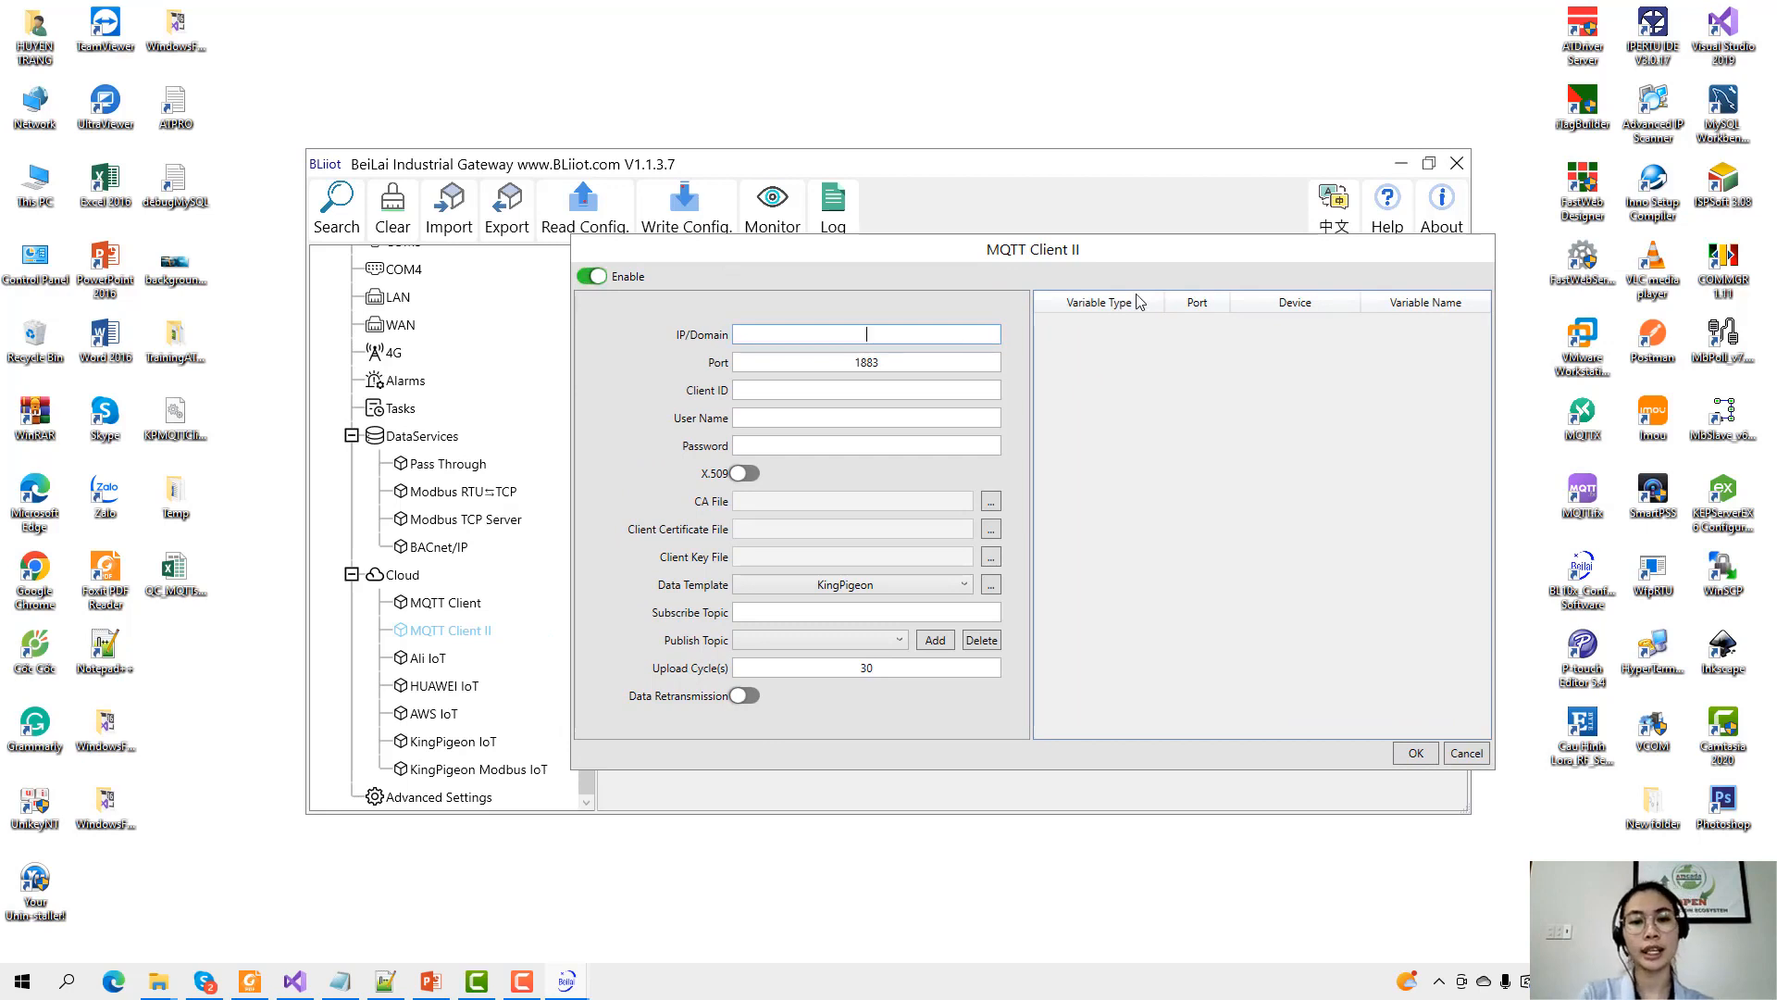
pyautogui.write('my')
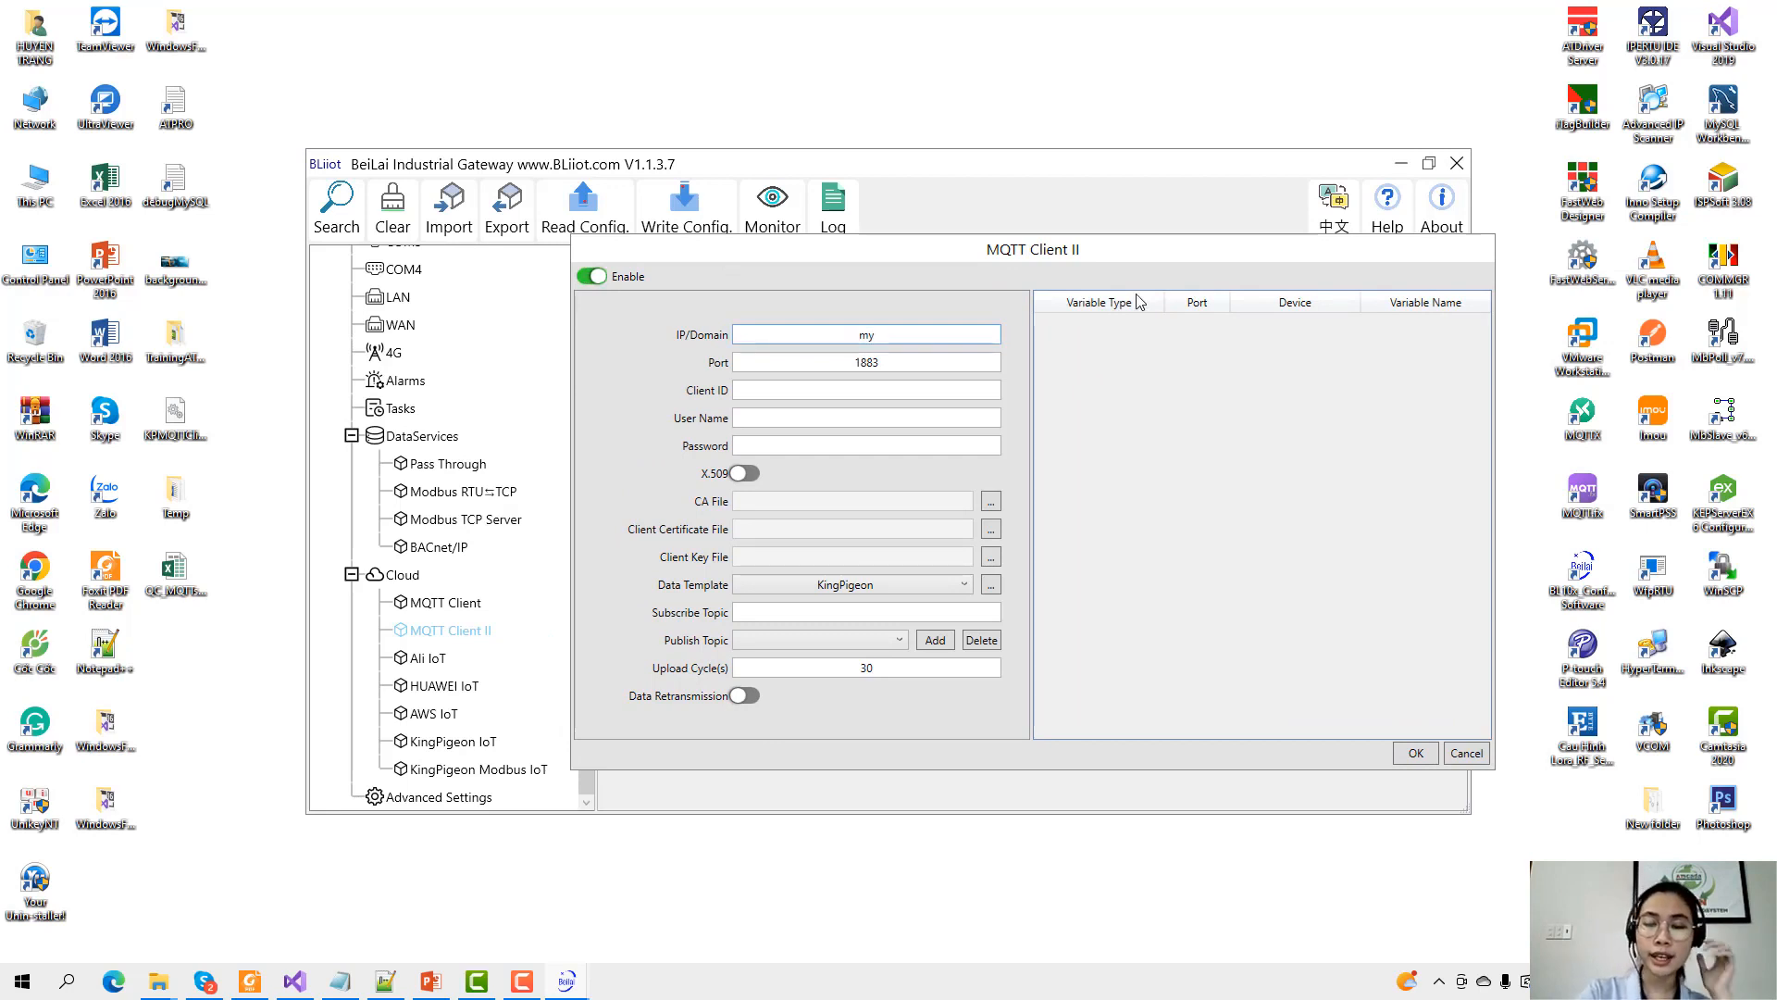
pyautogui.write('mqtt.asia')
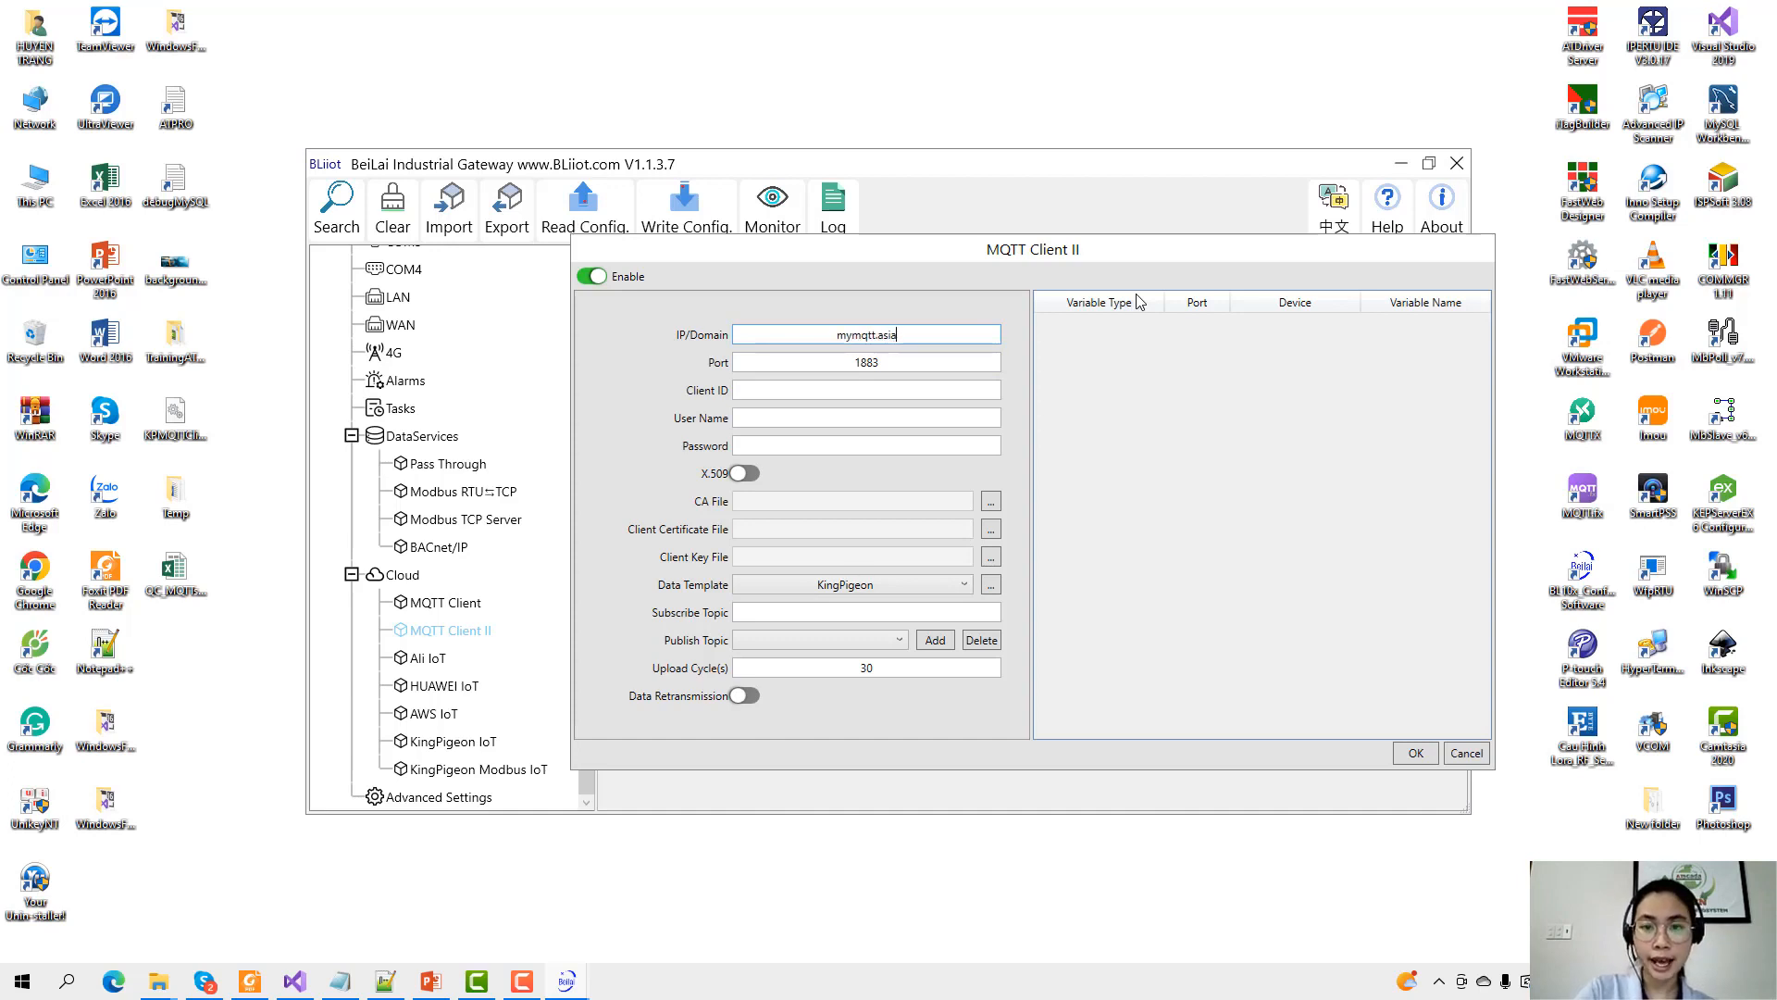
pyautogui.press('Tab')
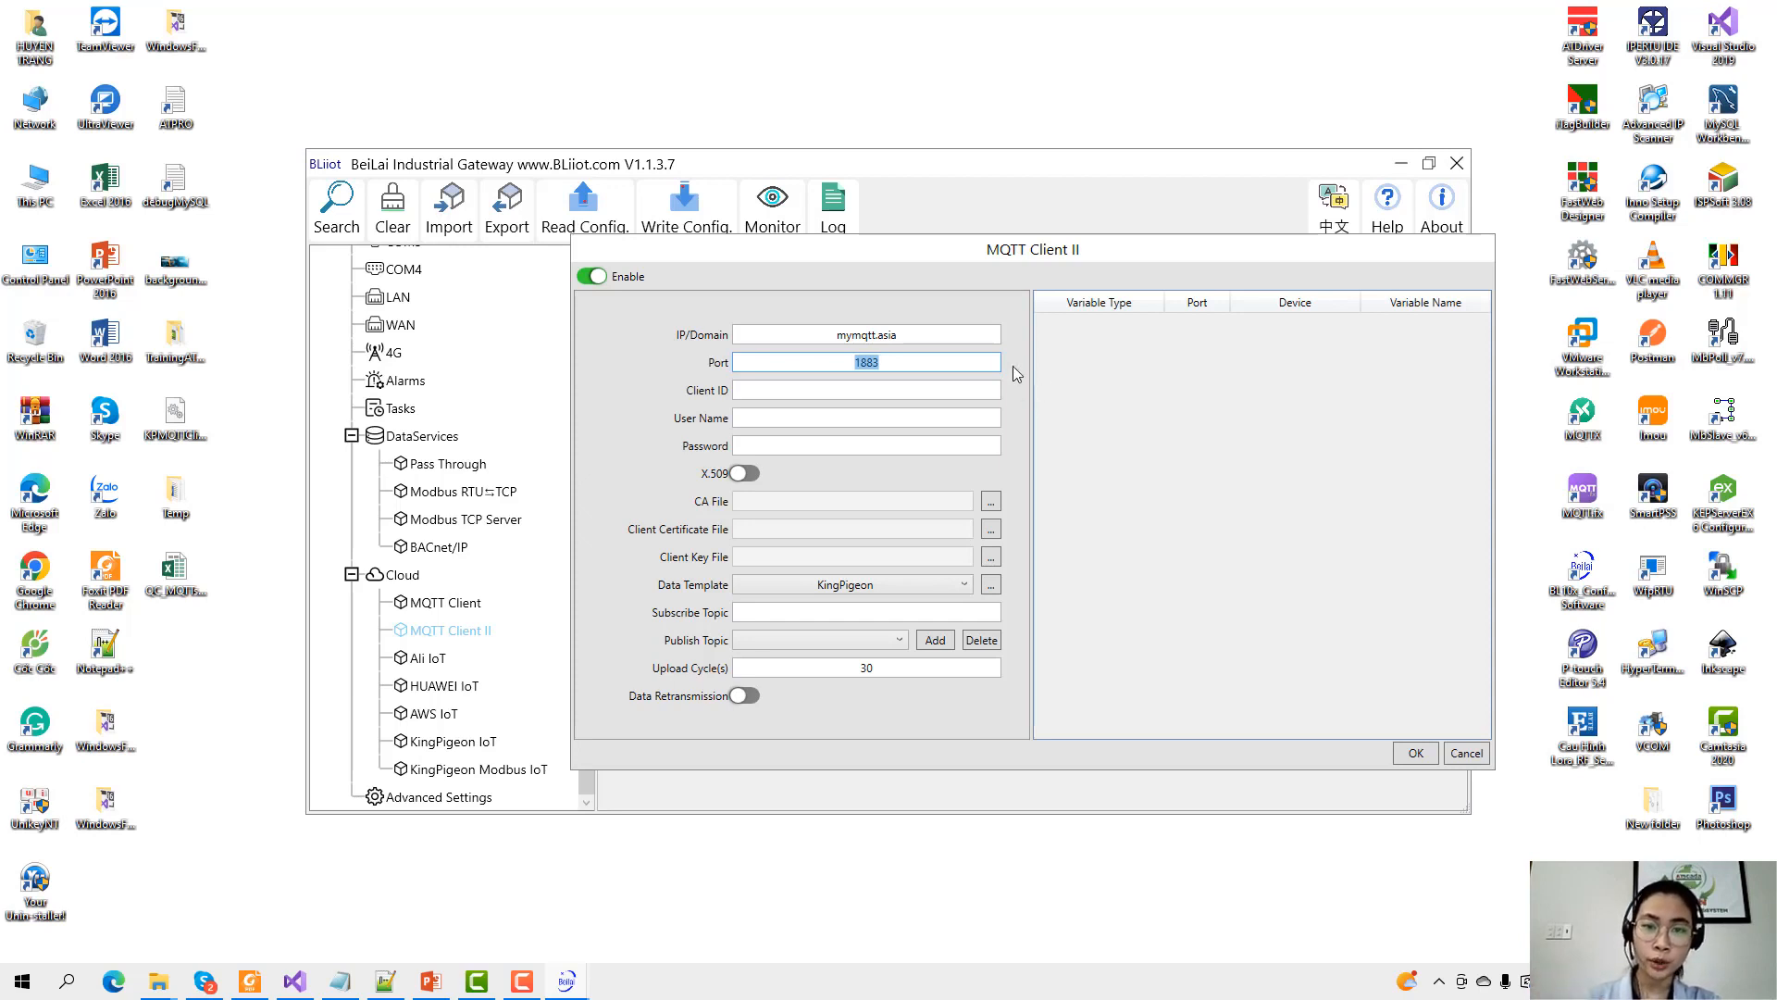
# Enter bl110_mqtt as the Client ID, then fill in the broker user name and password.
pyautogui.moveTo(912, 252); pyautogui.dragTo(867, 236)
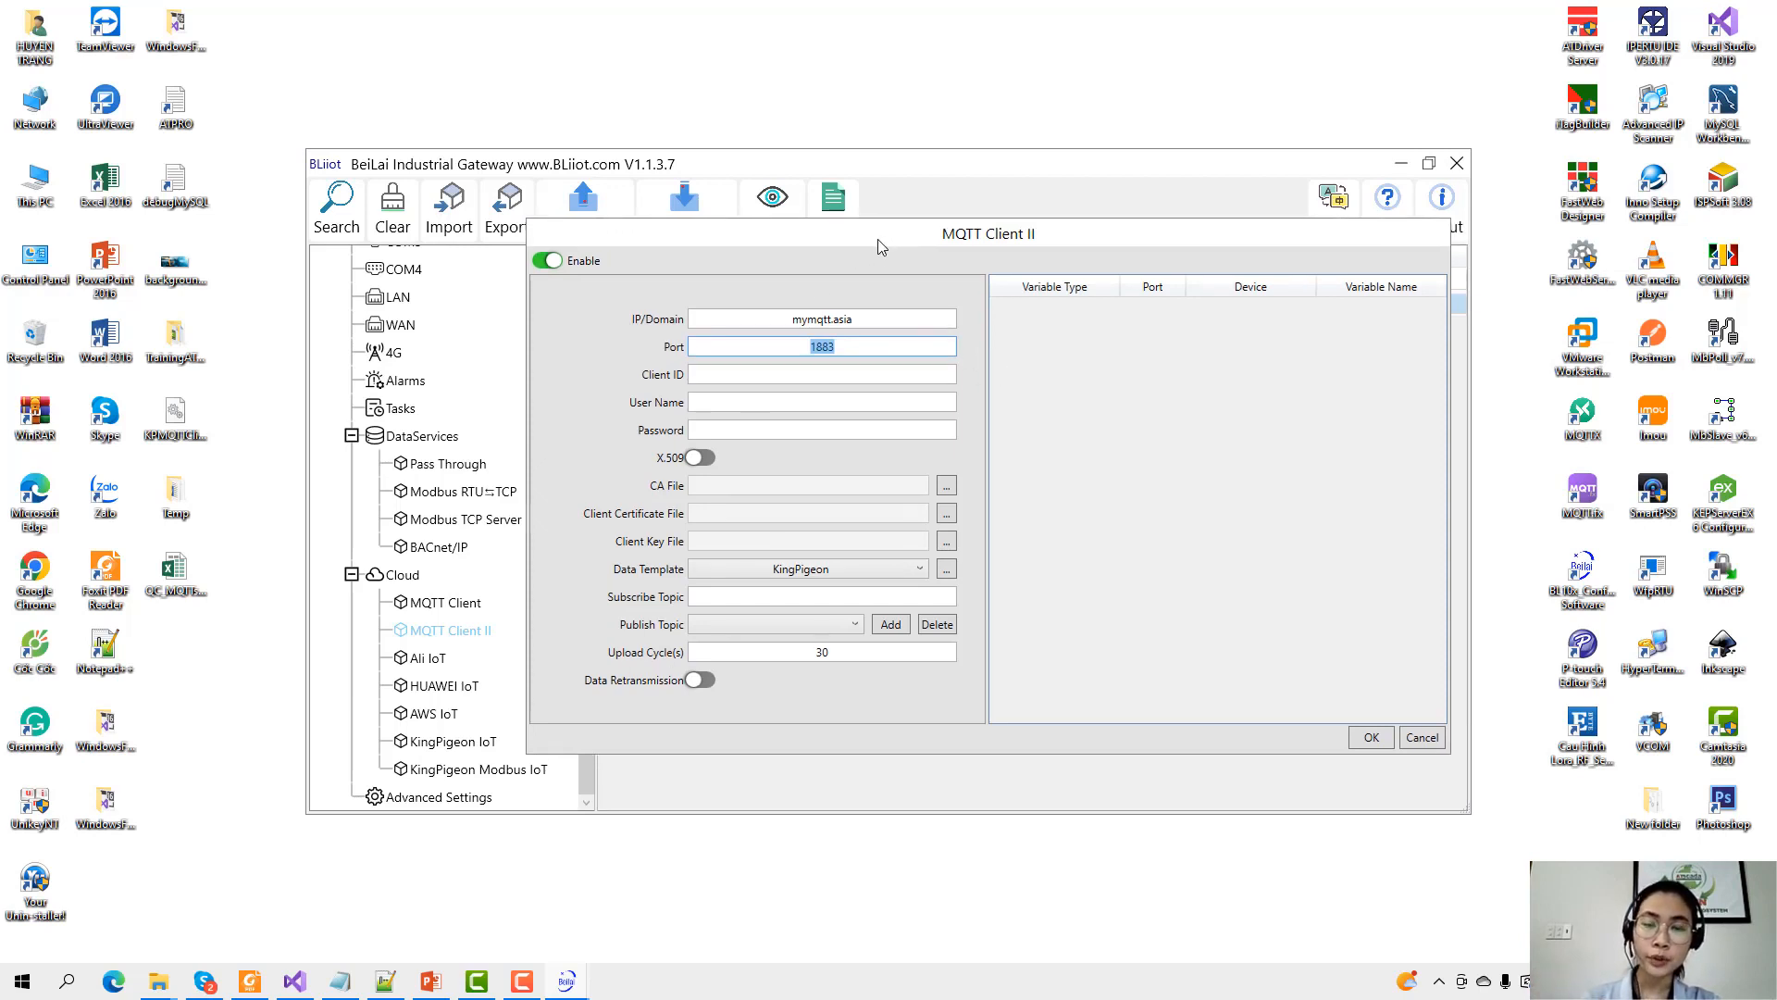
pyautogui.click(809, 349)
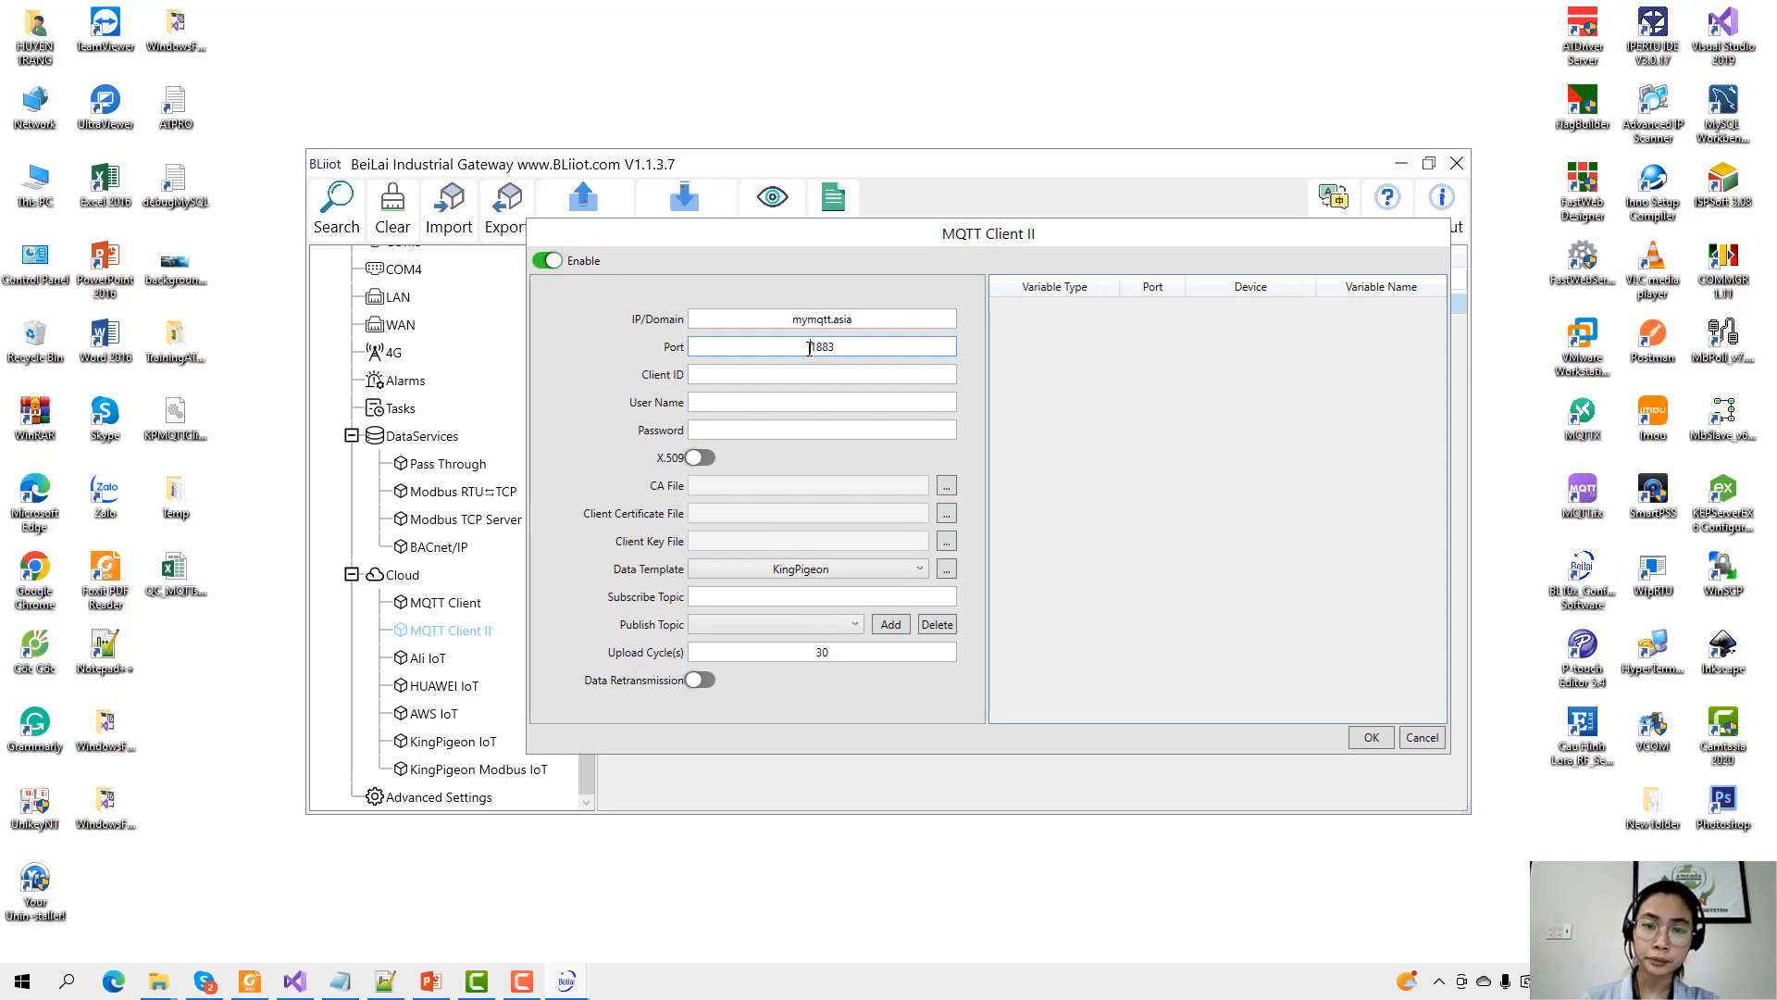
pyautogui.doubleClick(809, 349)
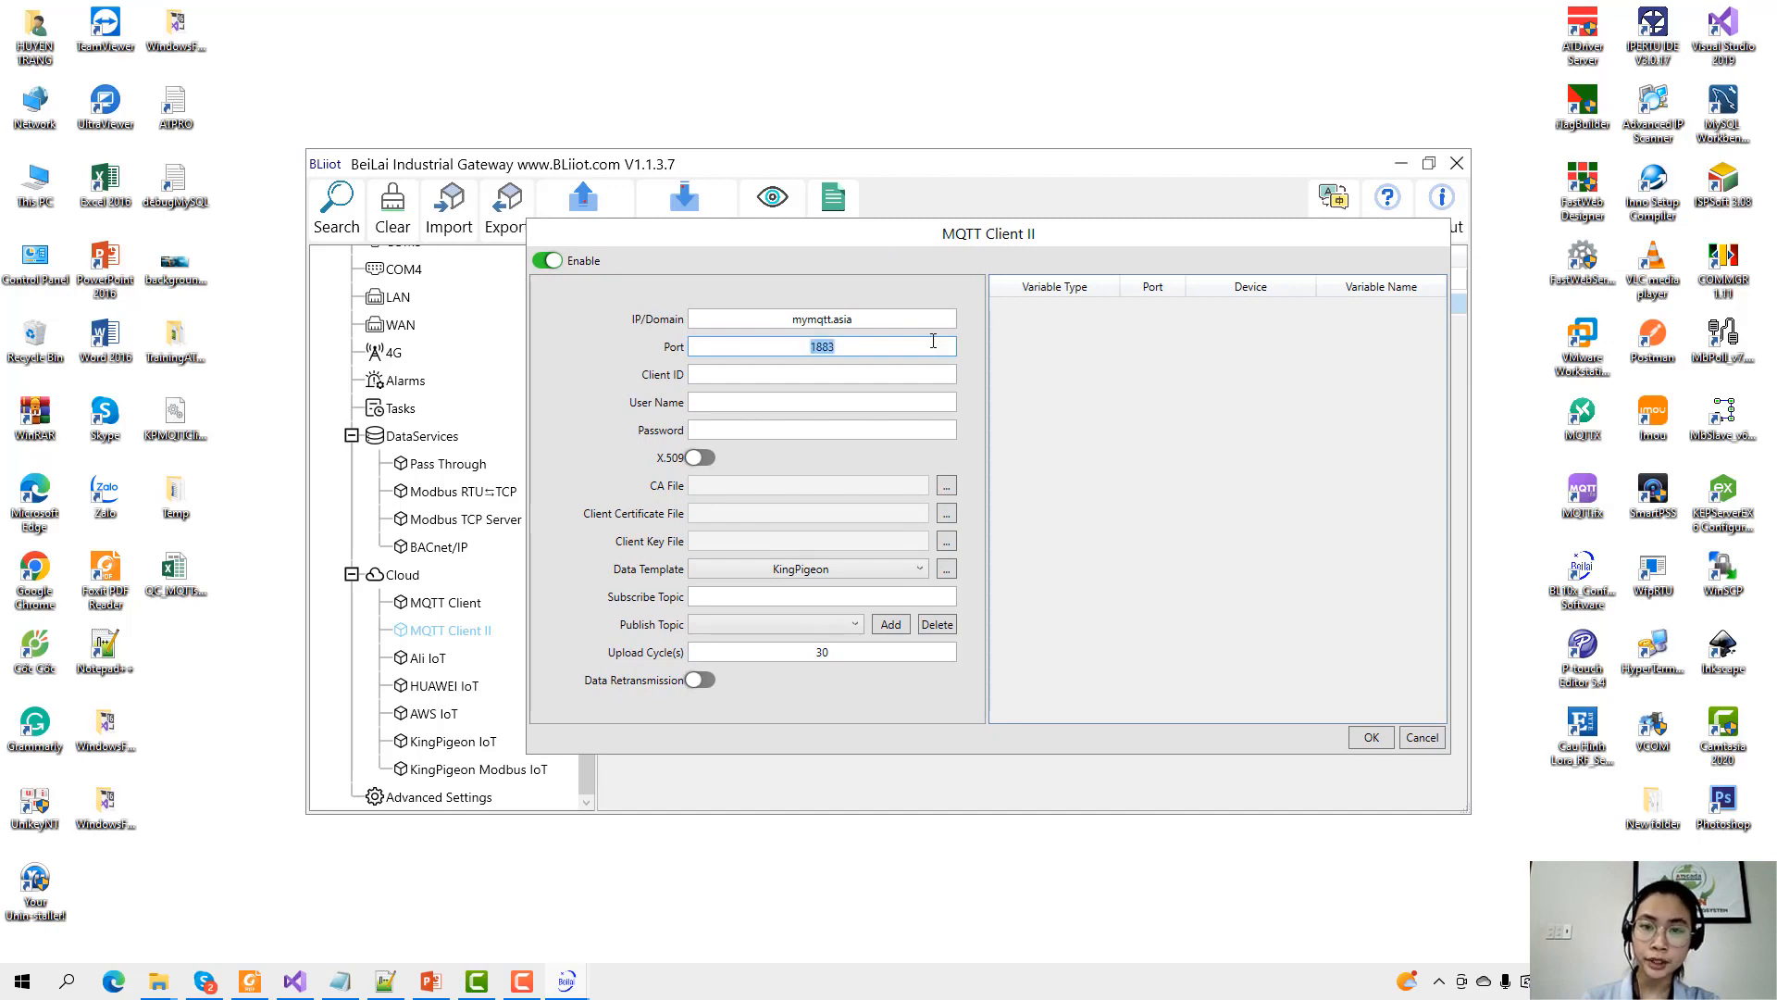
pyautogui.click(839, 373)
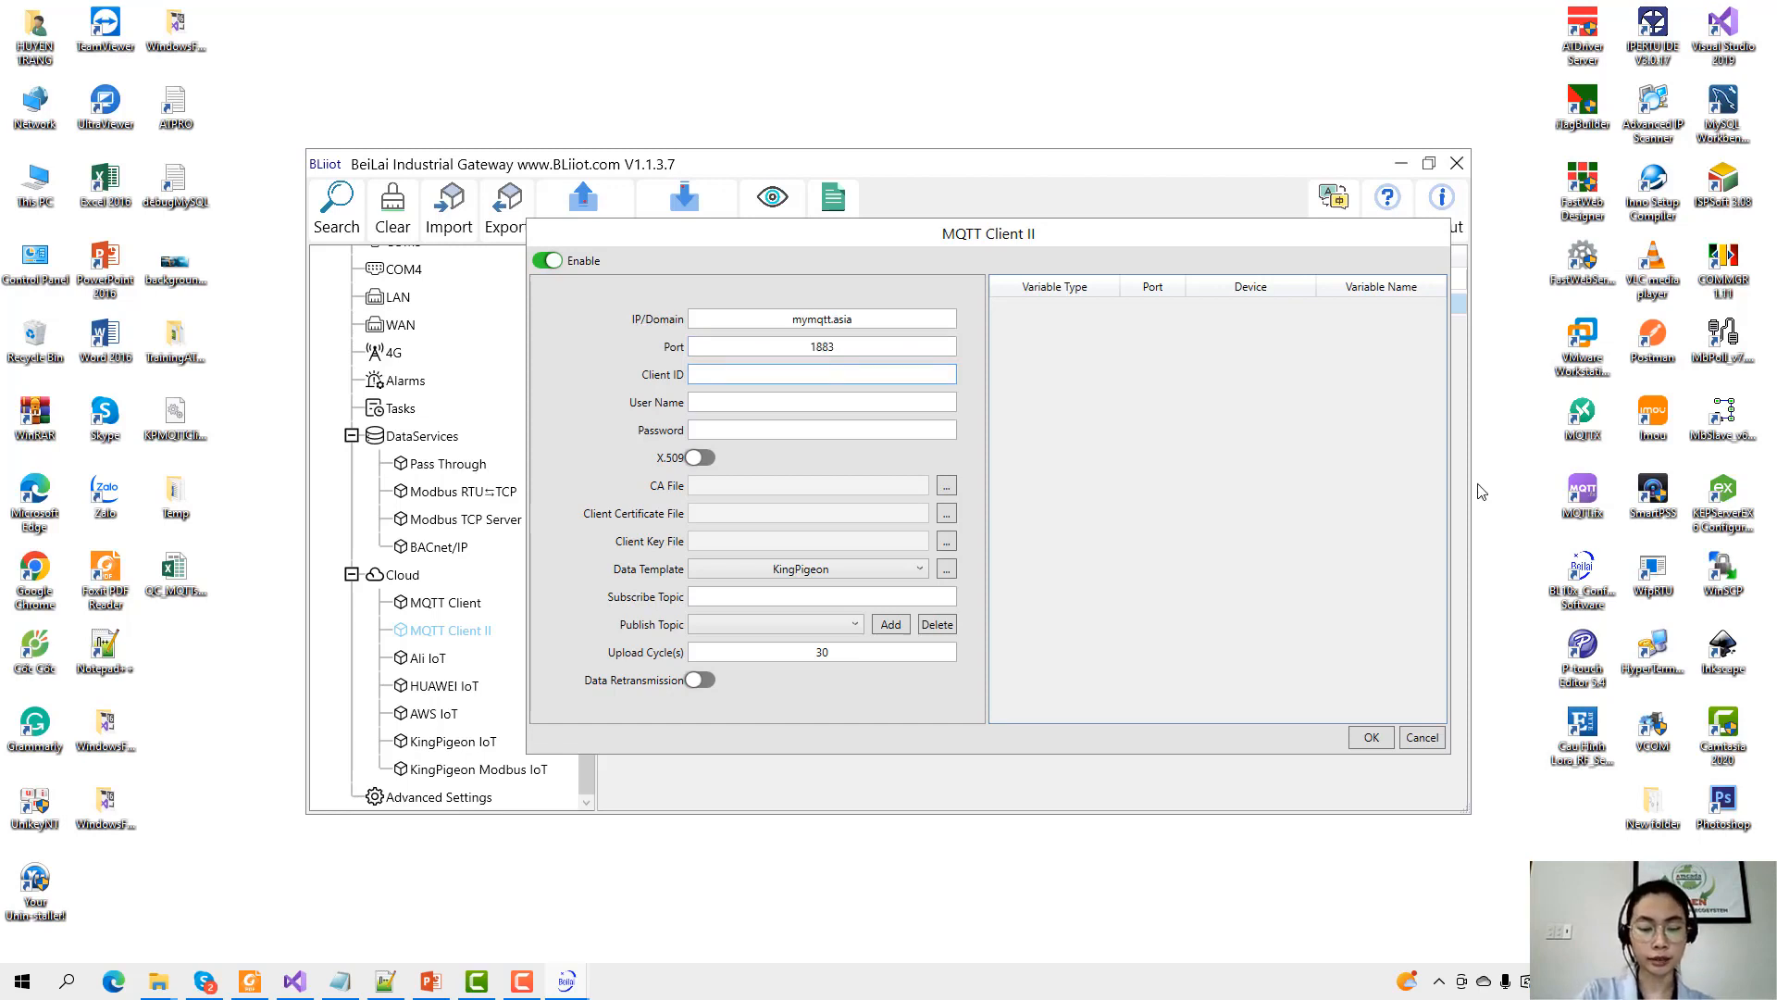
pyautogui.write('bl110_mqtt')
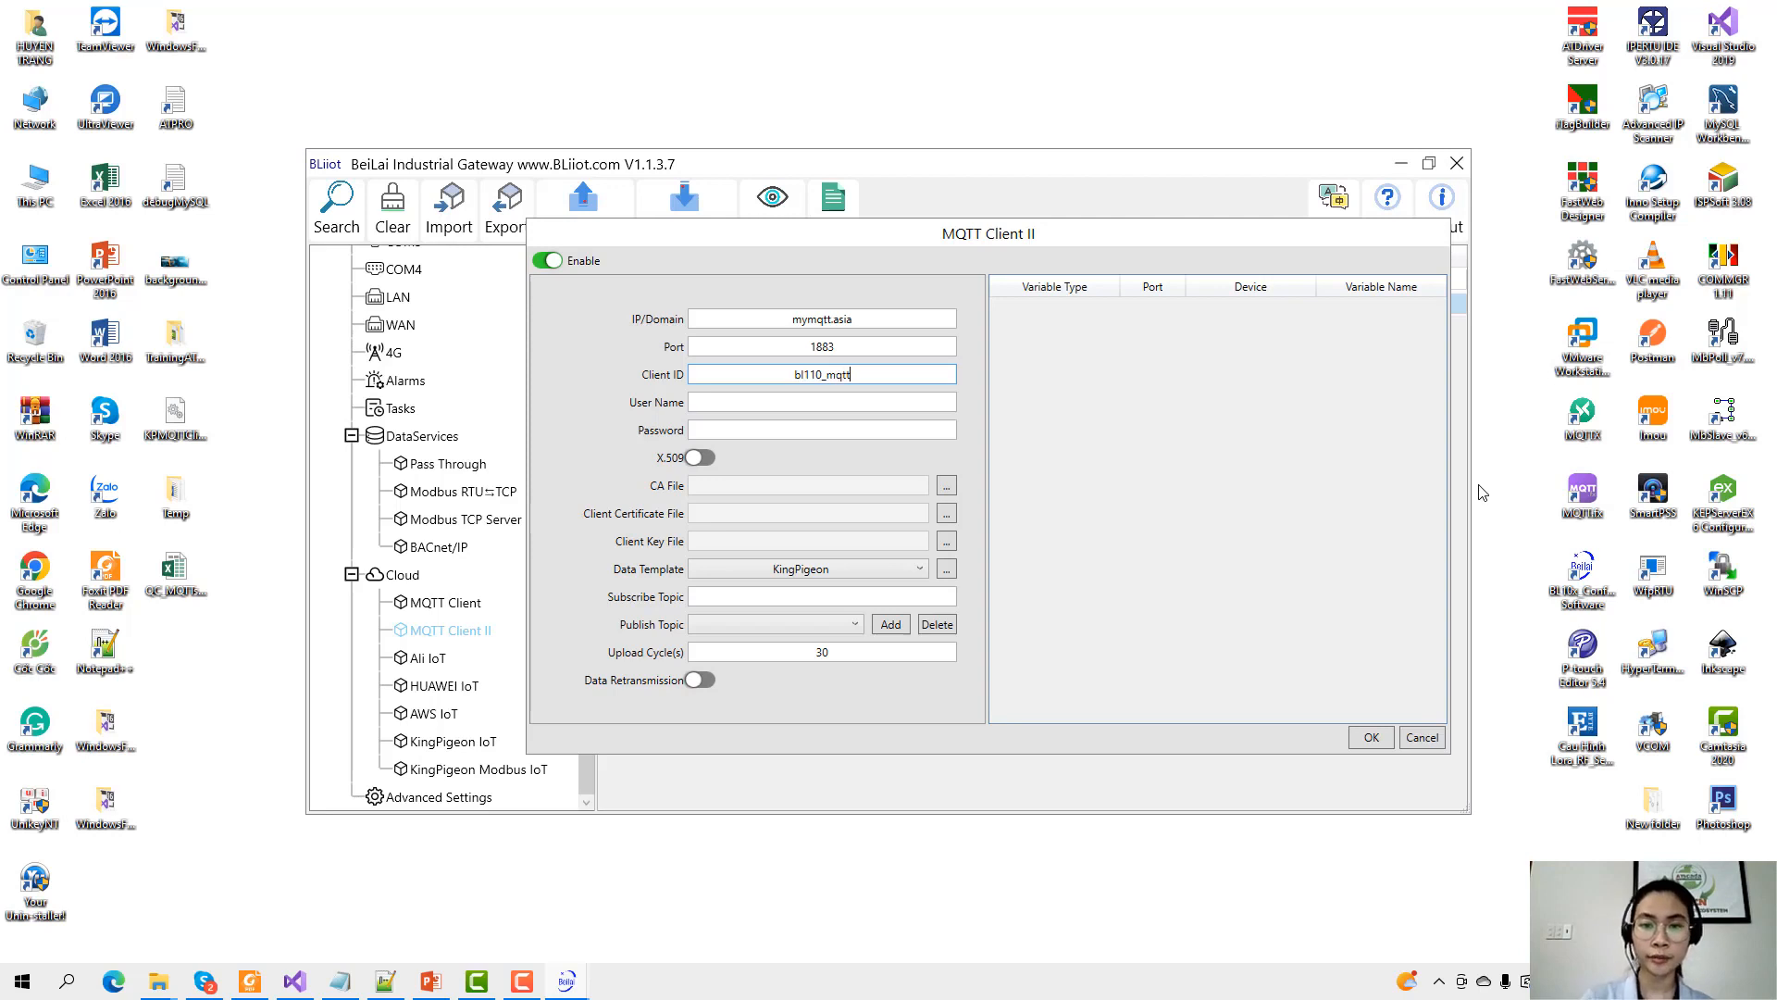
pyautogui.hotkey('ctrl', 'a')
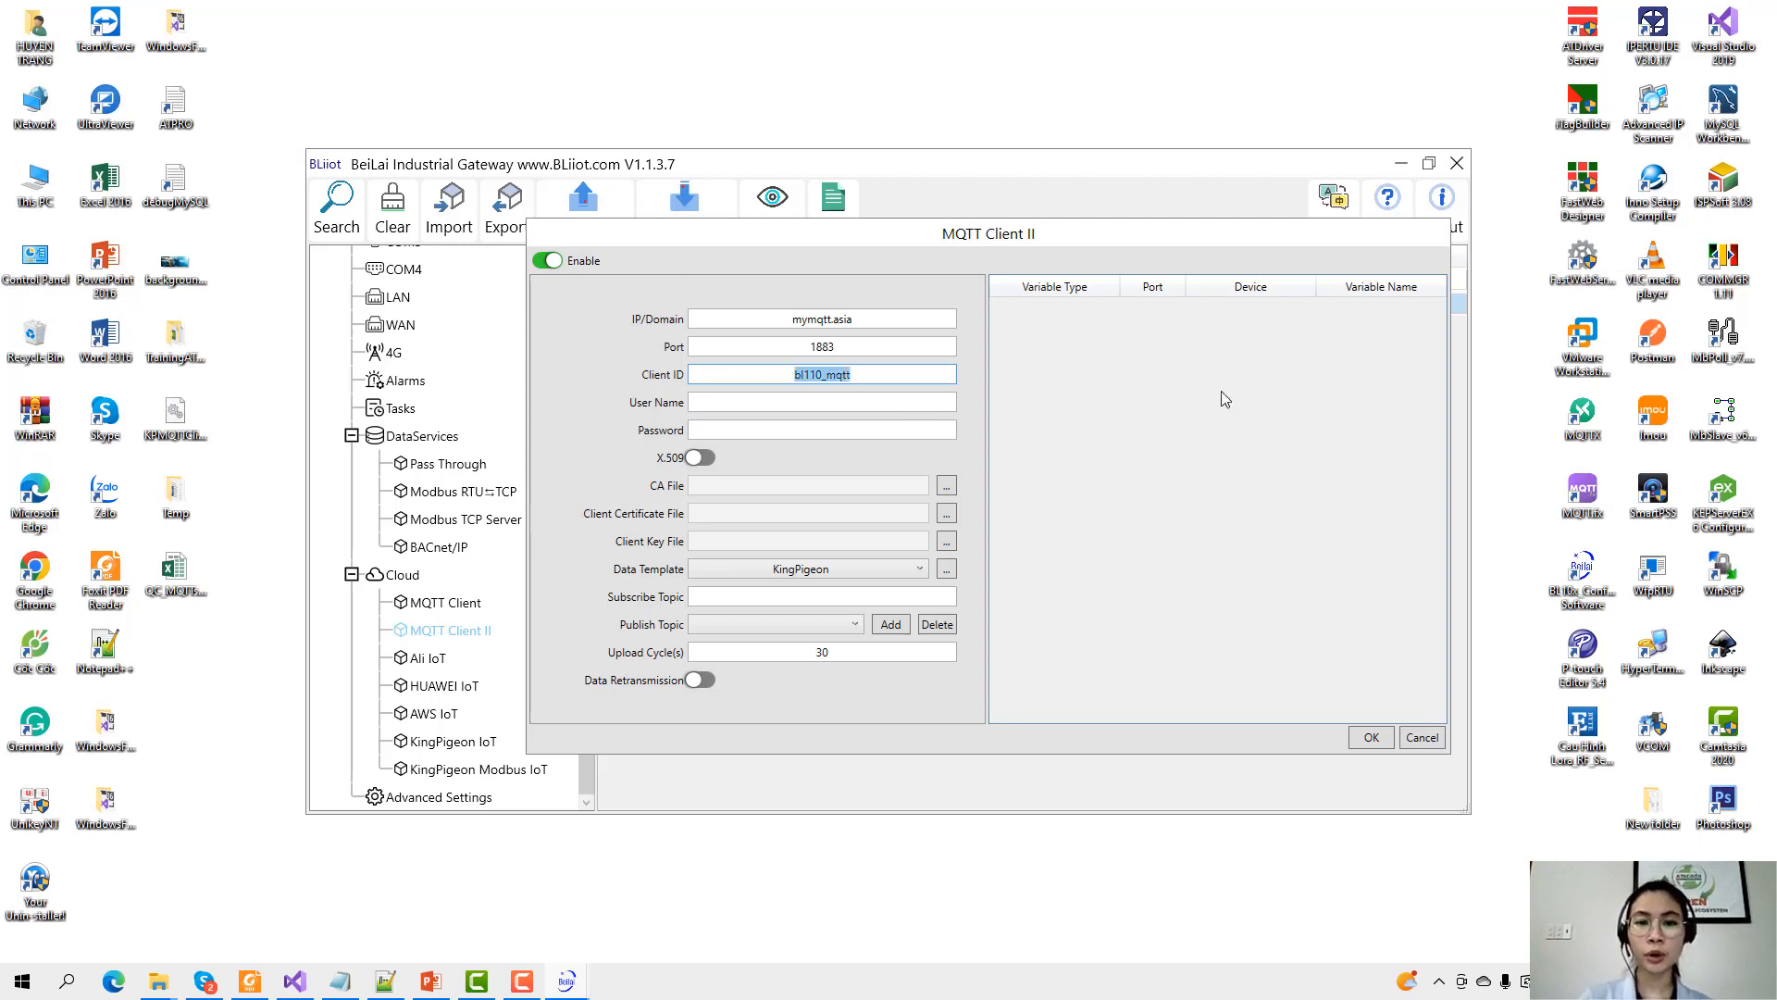
pyautogui.click(884, 381)
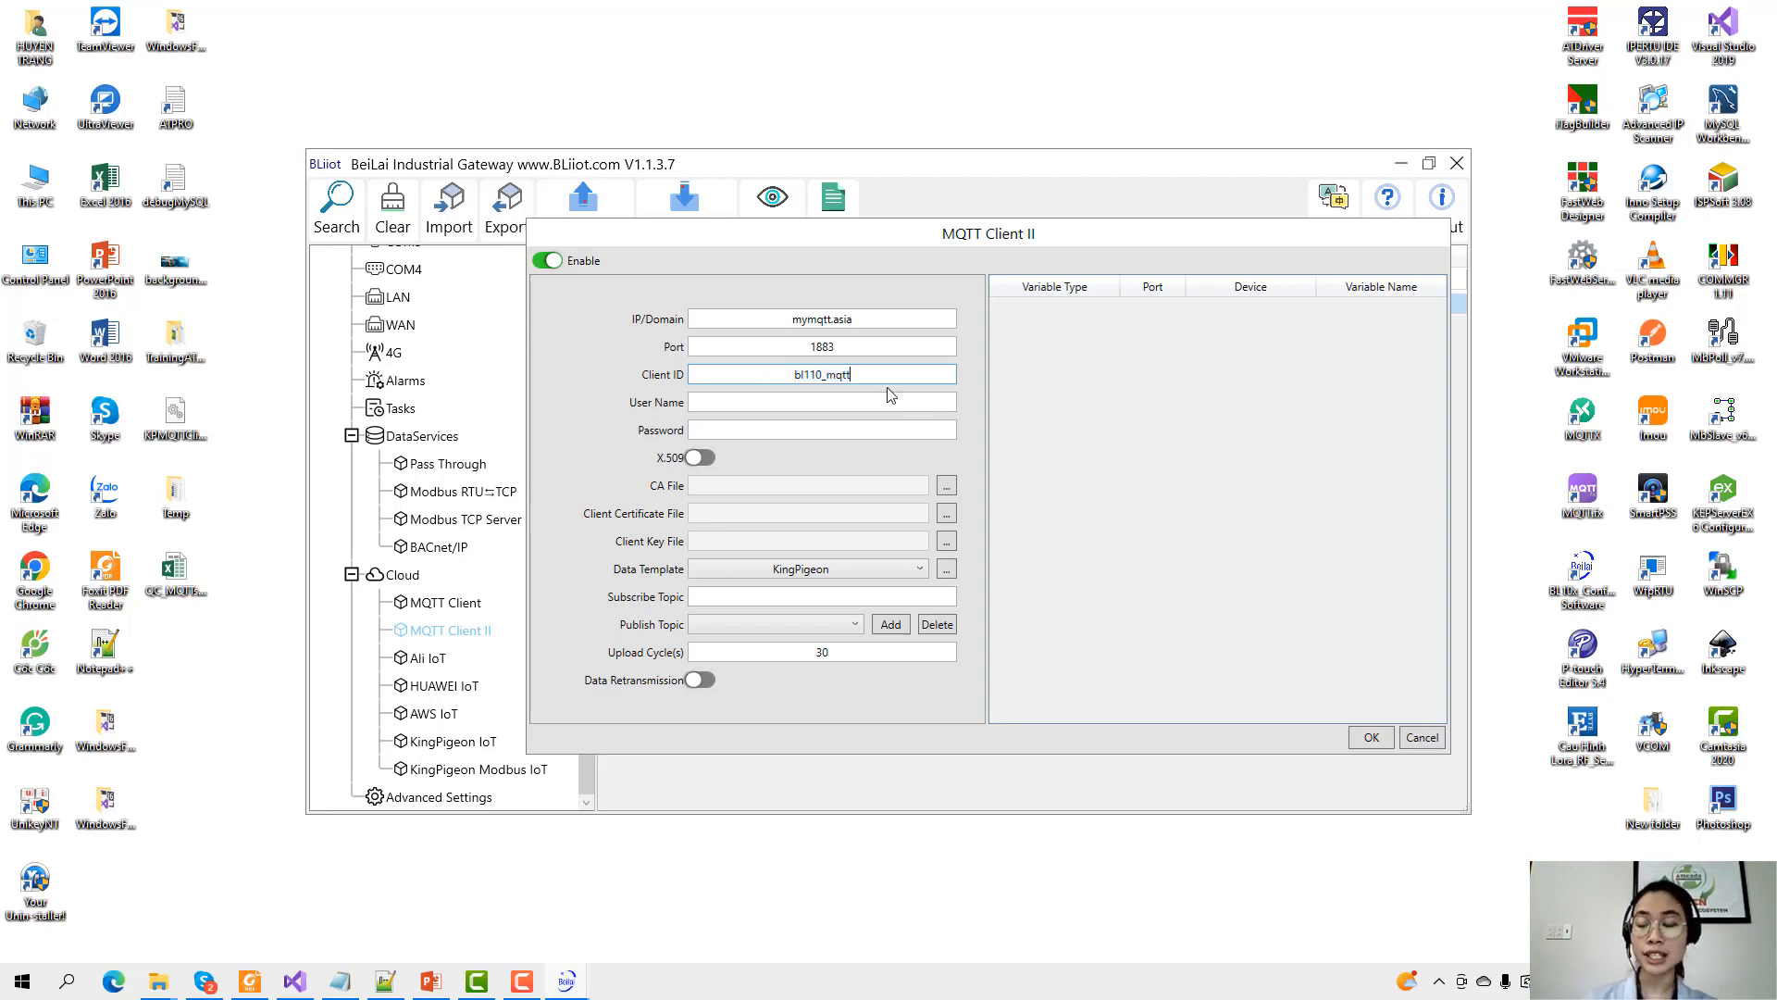
pyautogui.doubleClick(792, 380)
pyautogui.click(792, 379)
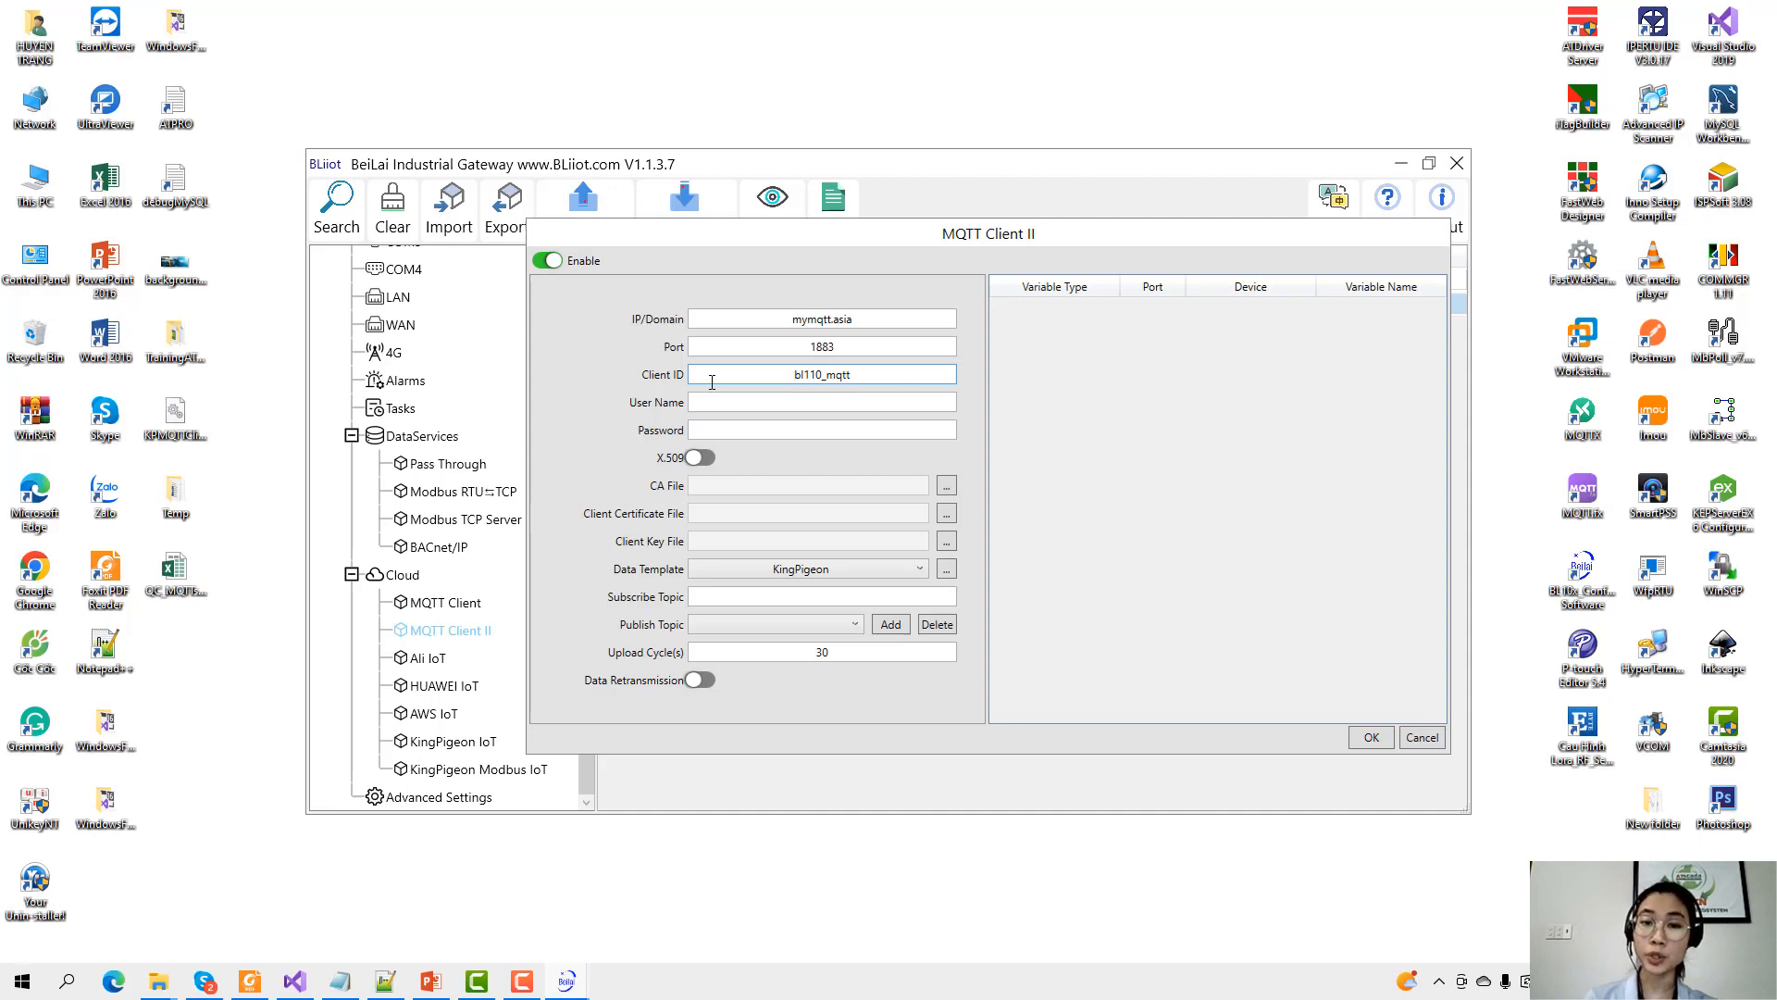
pyautogui.click(731, 401)
pyautogui.click(860, 435)
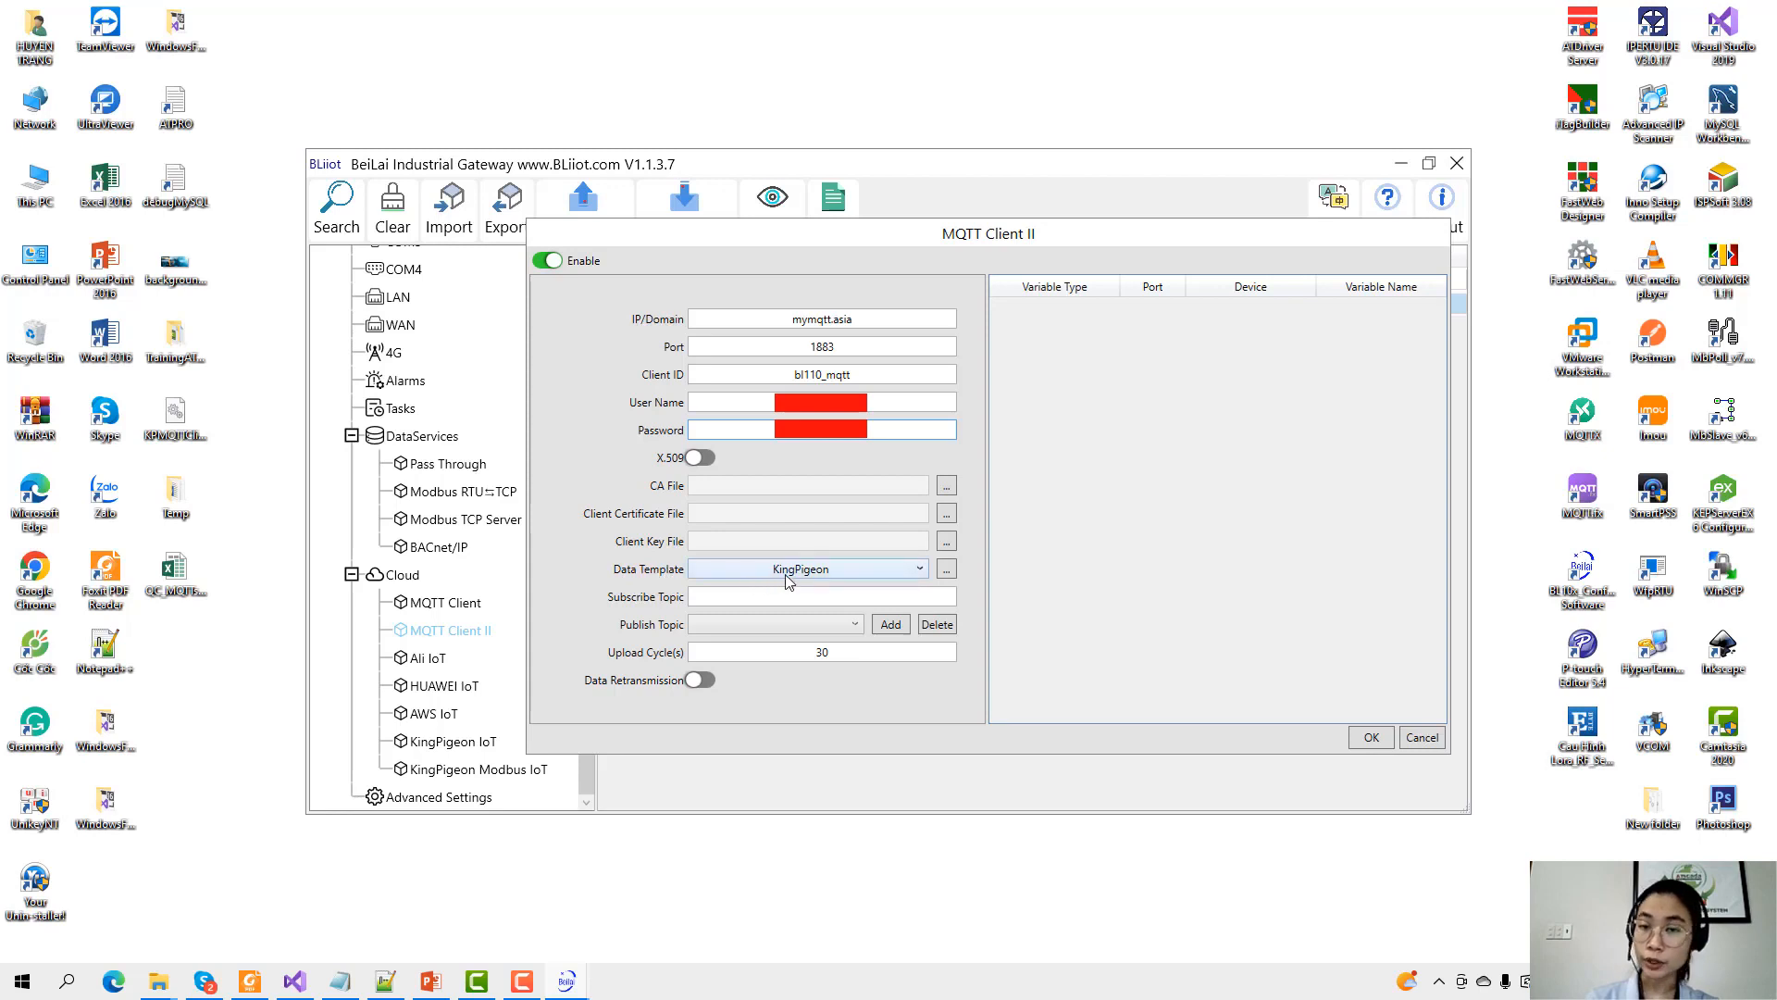
# Set the subscribe topic to BL110_sub and add BL110_pub as a publish topic.
pyautogui.click(786, 597)
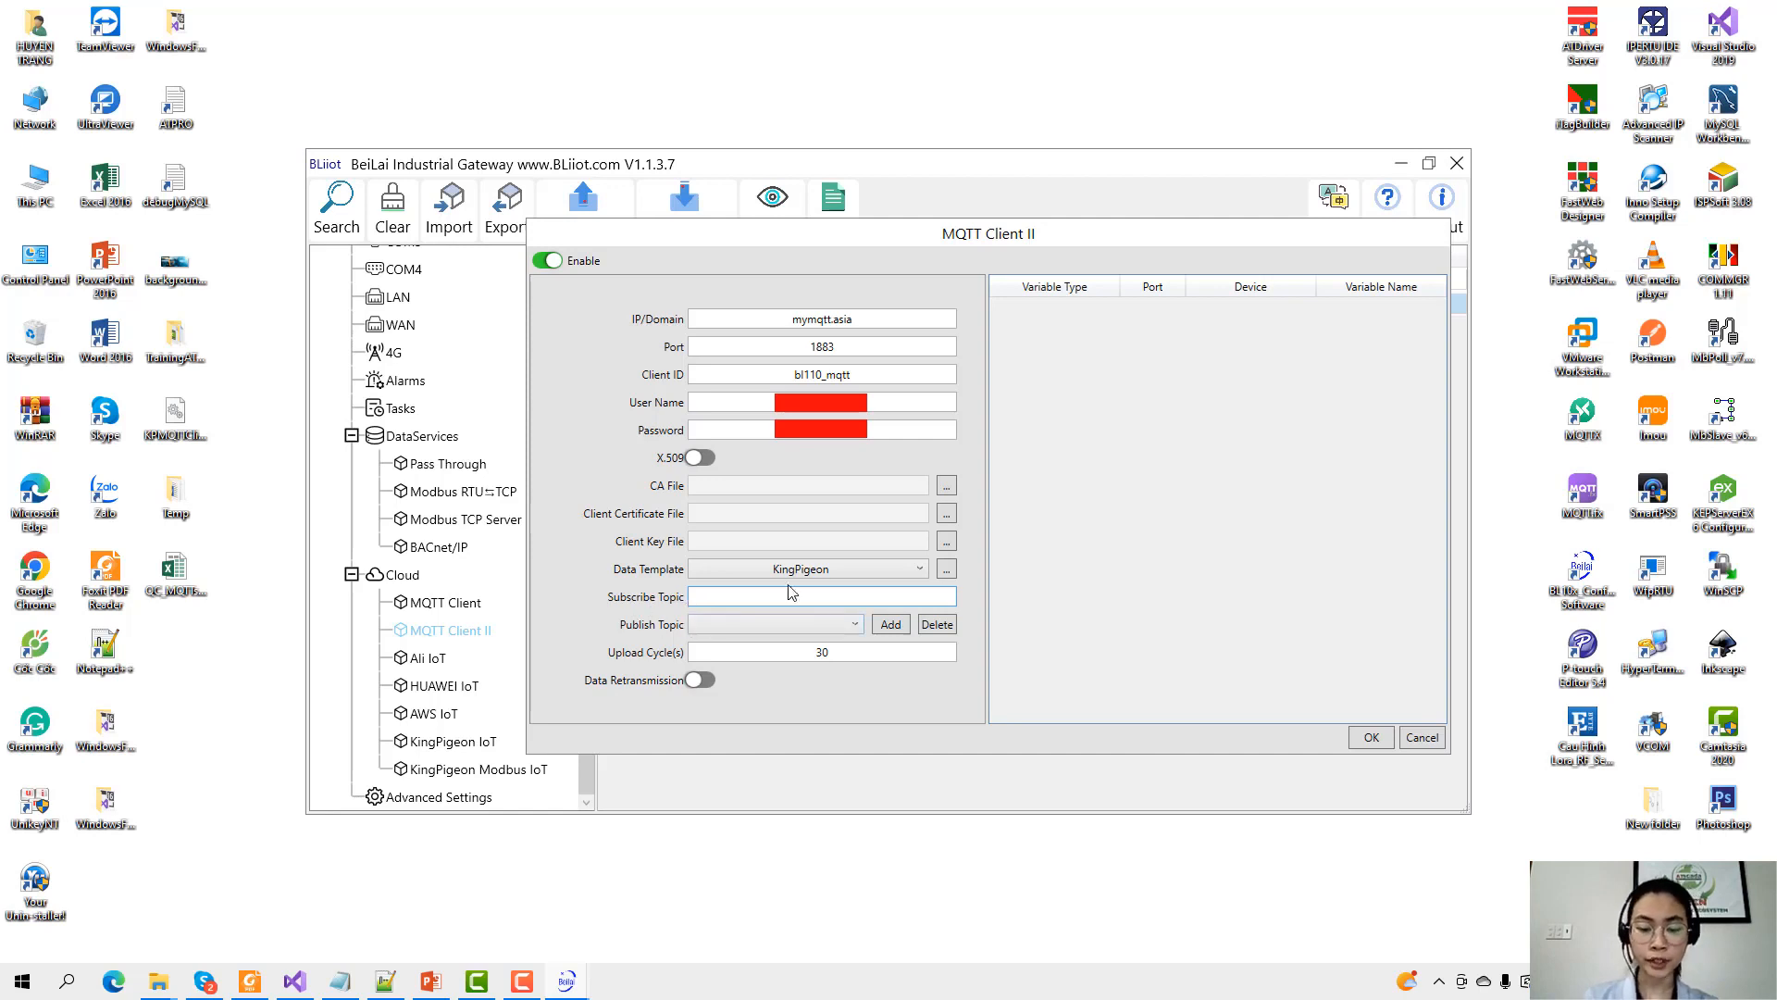
pyautogui.write('BL110')
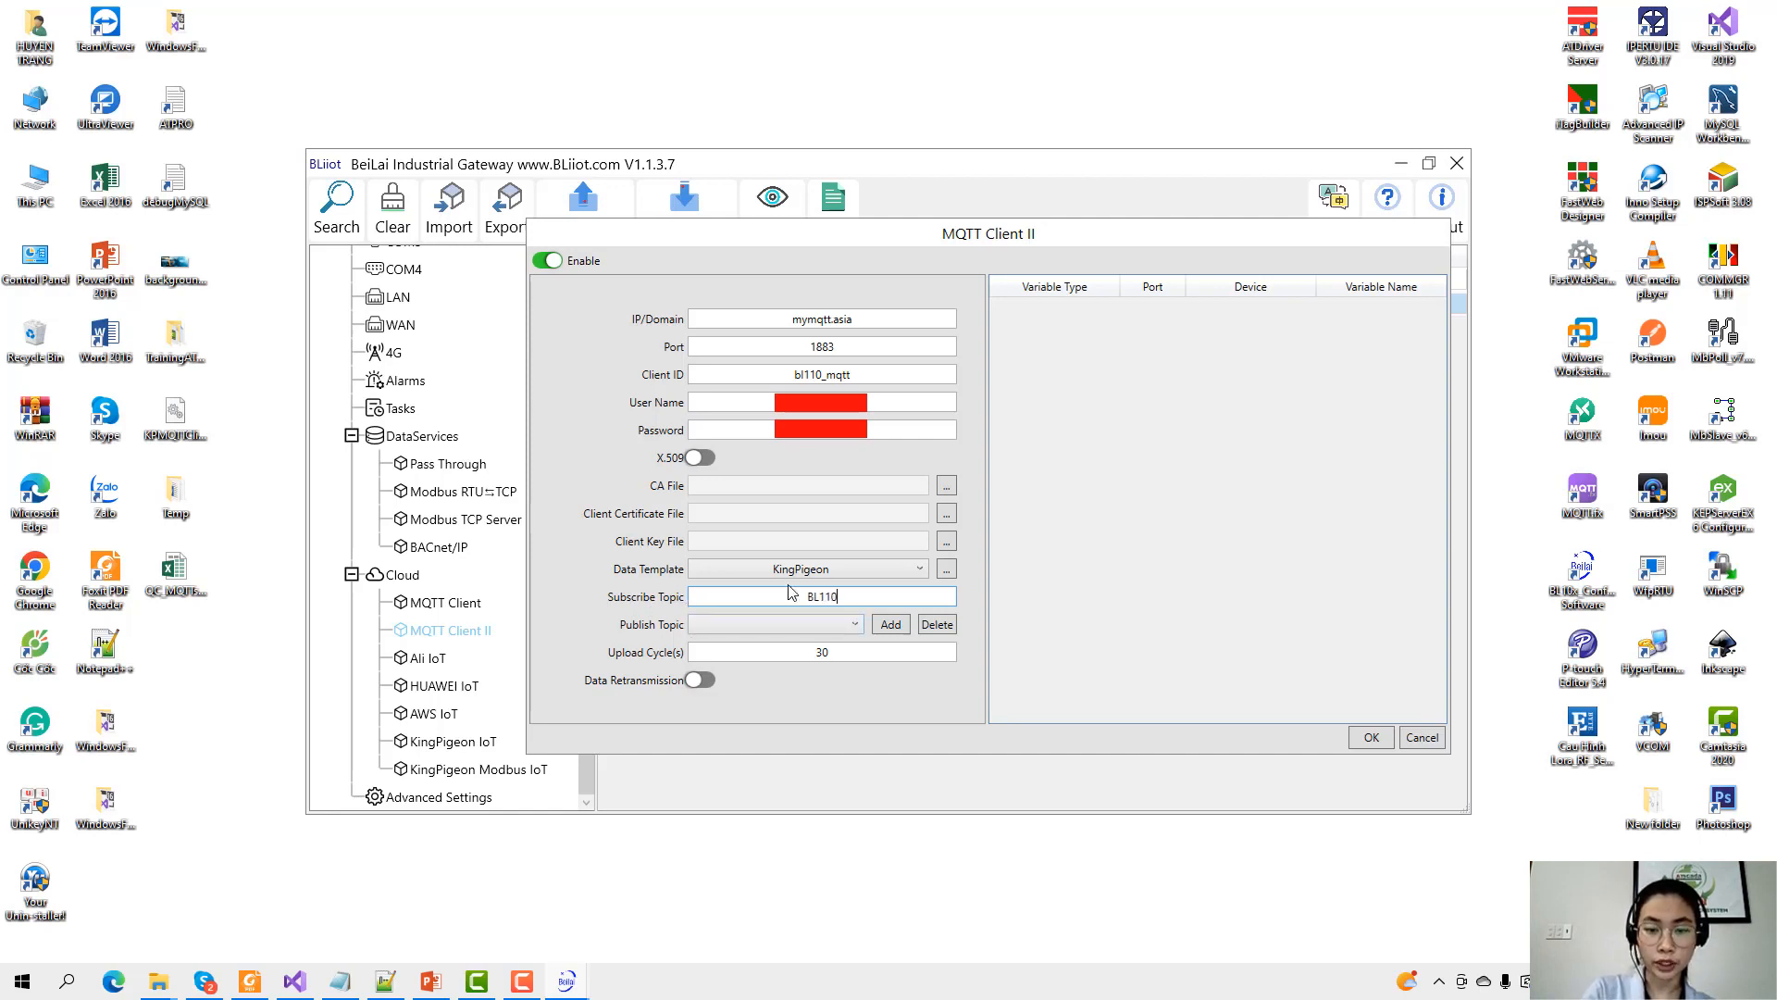
pyautogui.write('_sub')
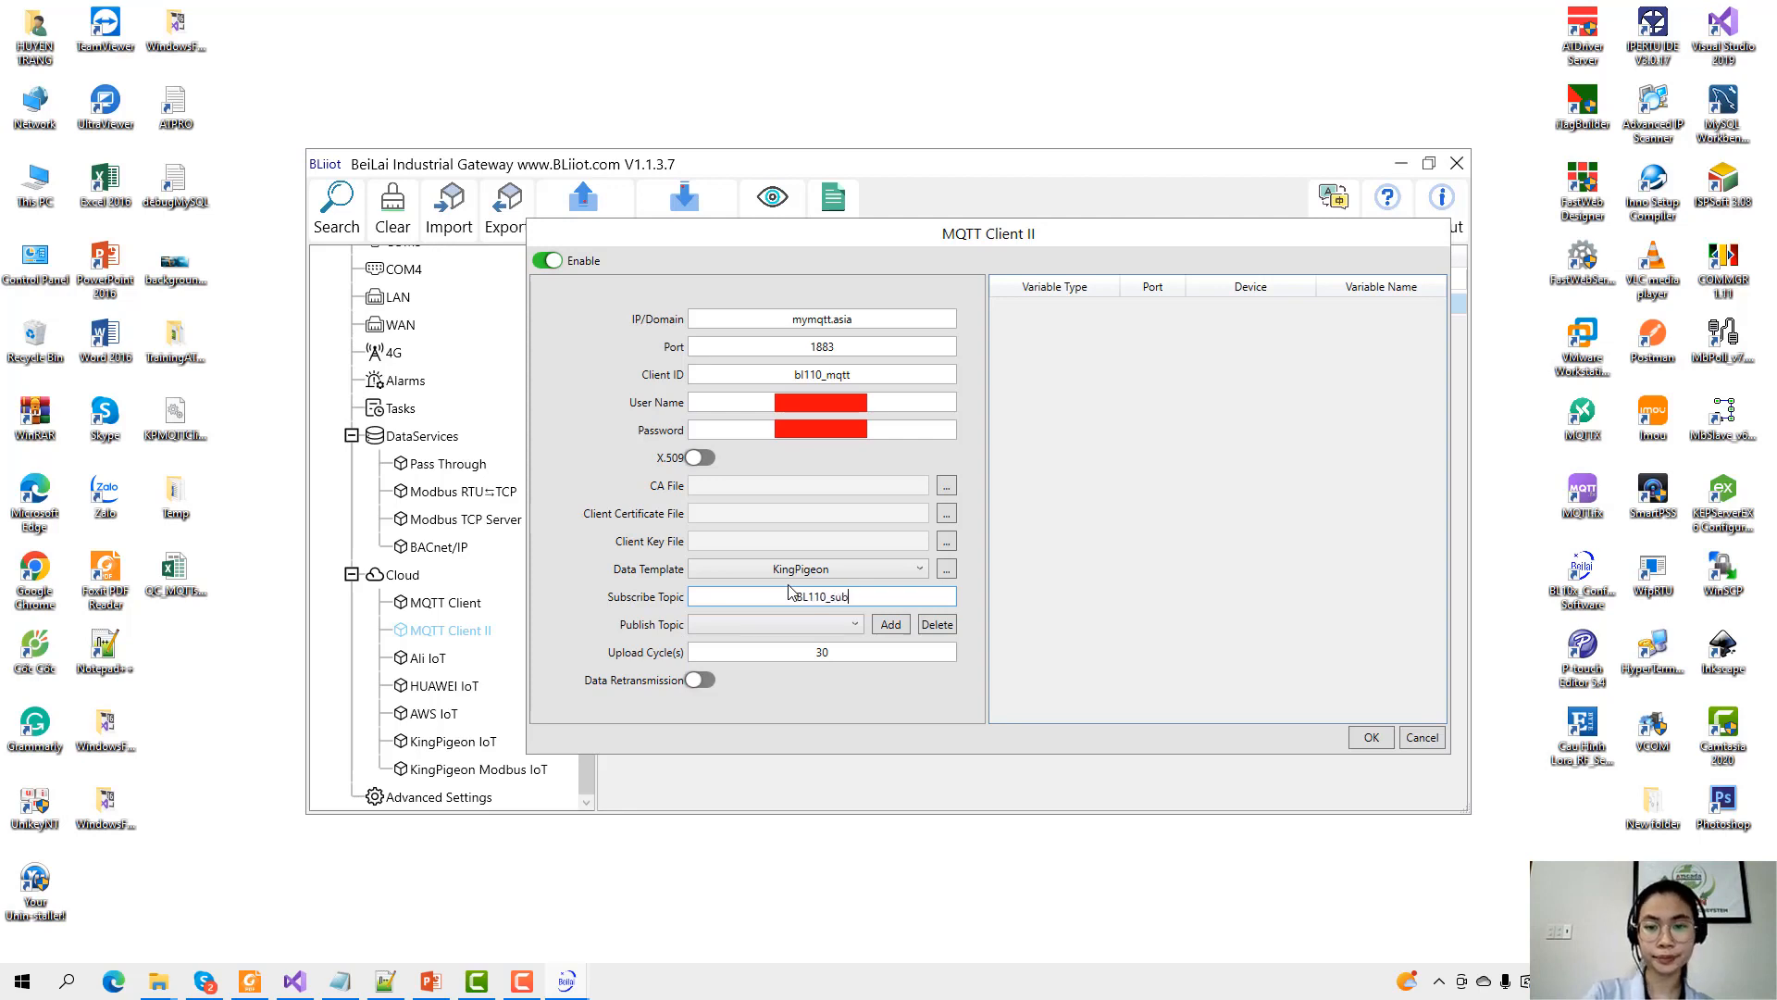
pyautogui.click(891, 626)
pyautogui.click(1005, 491)
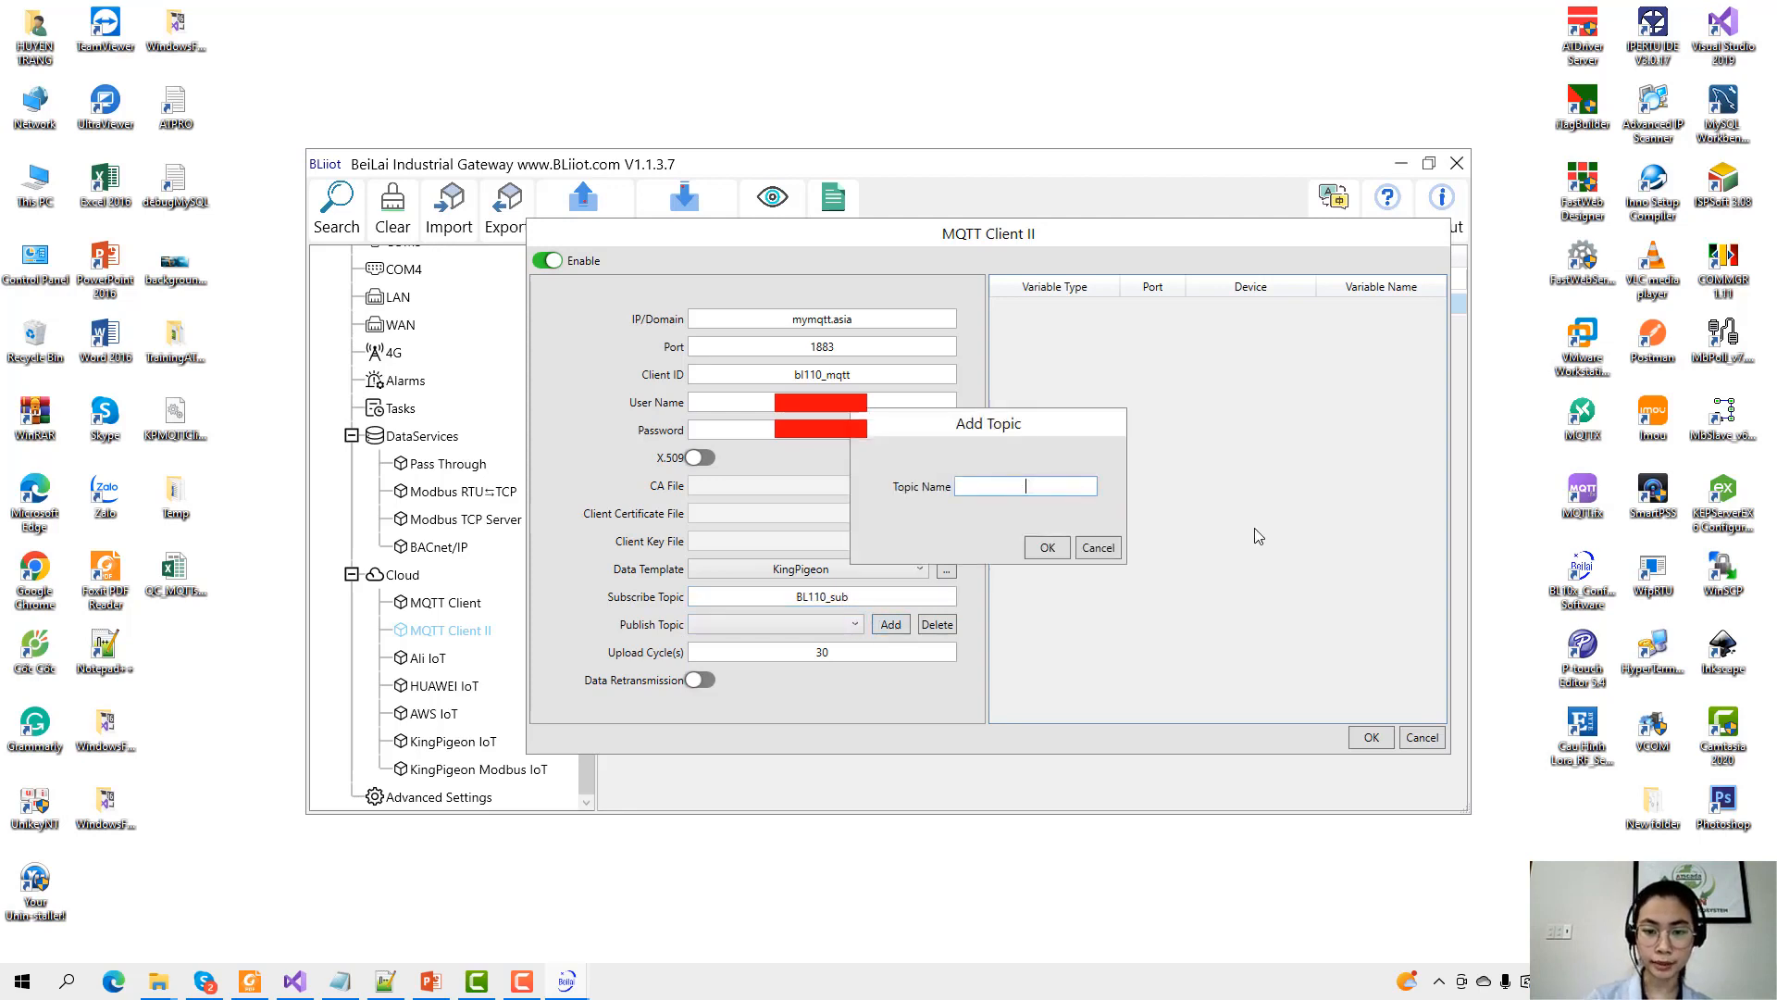
pyautogui.write('BL110_')
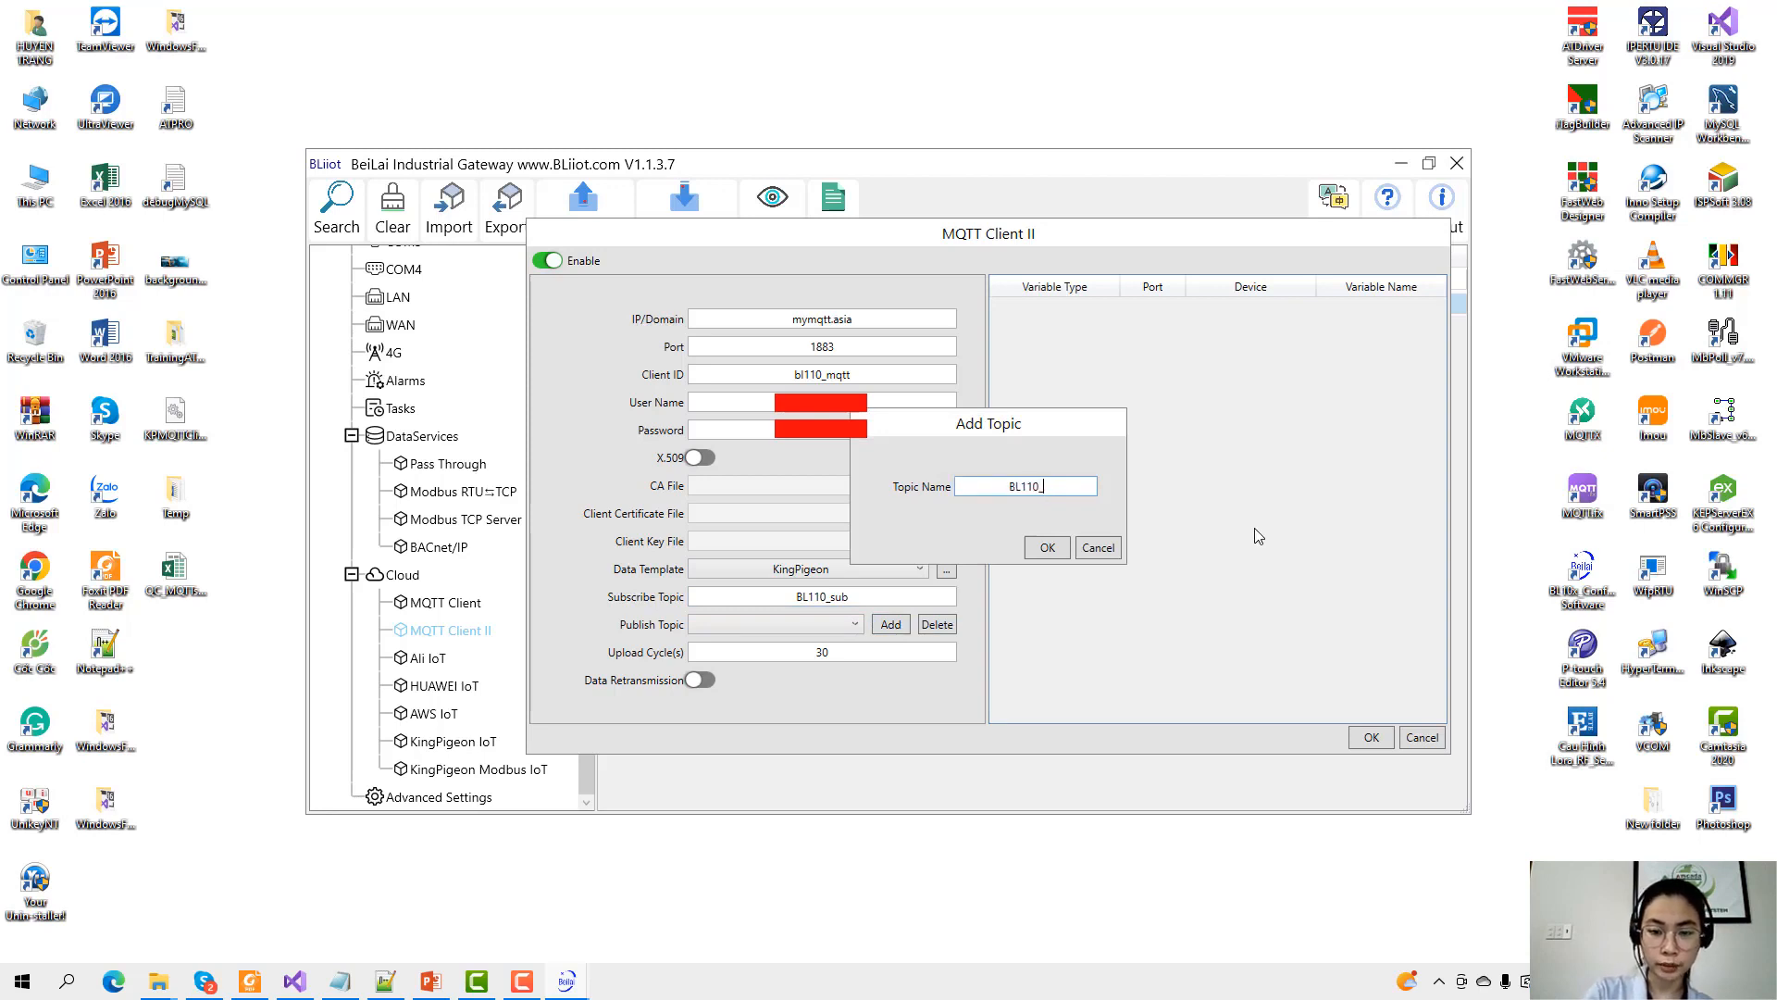
pyautogui.write('pub')
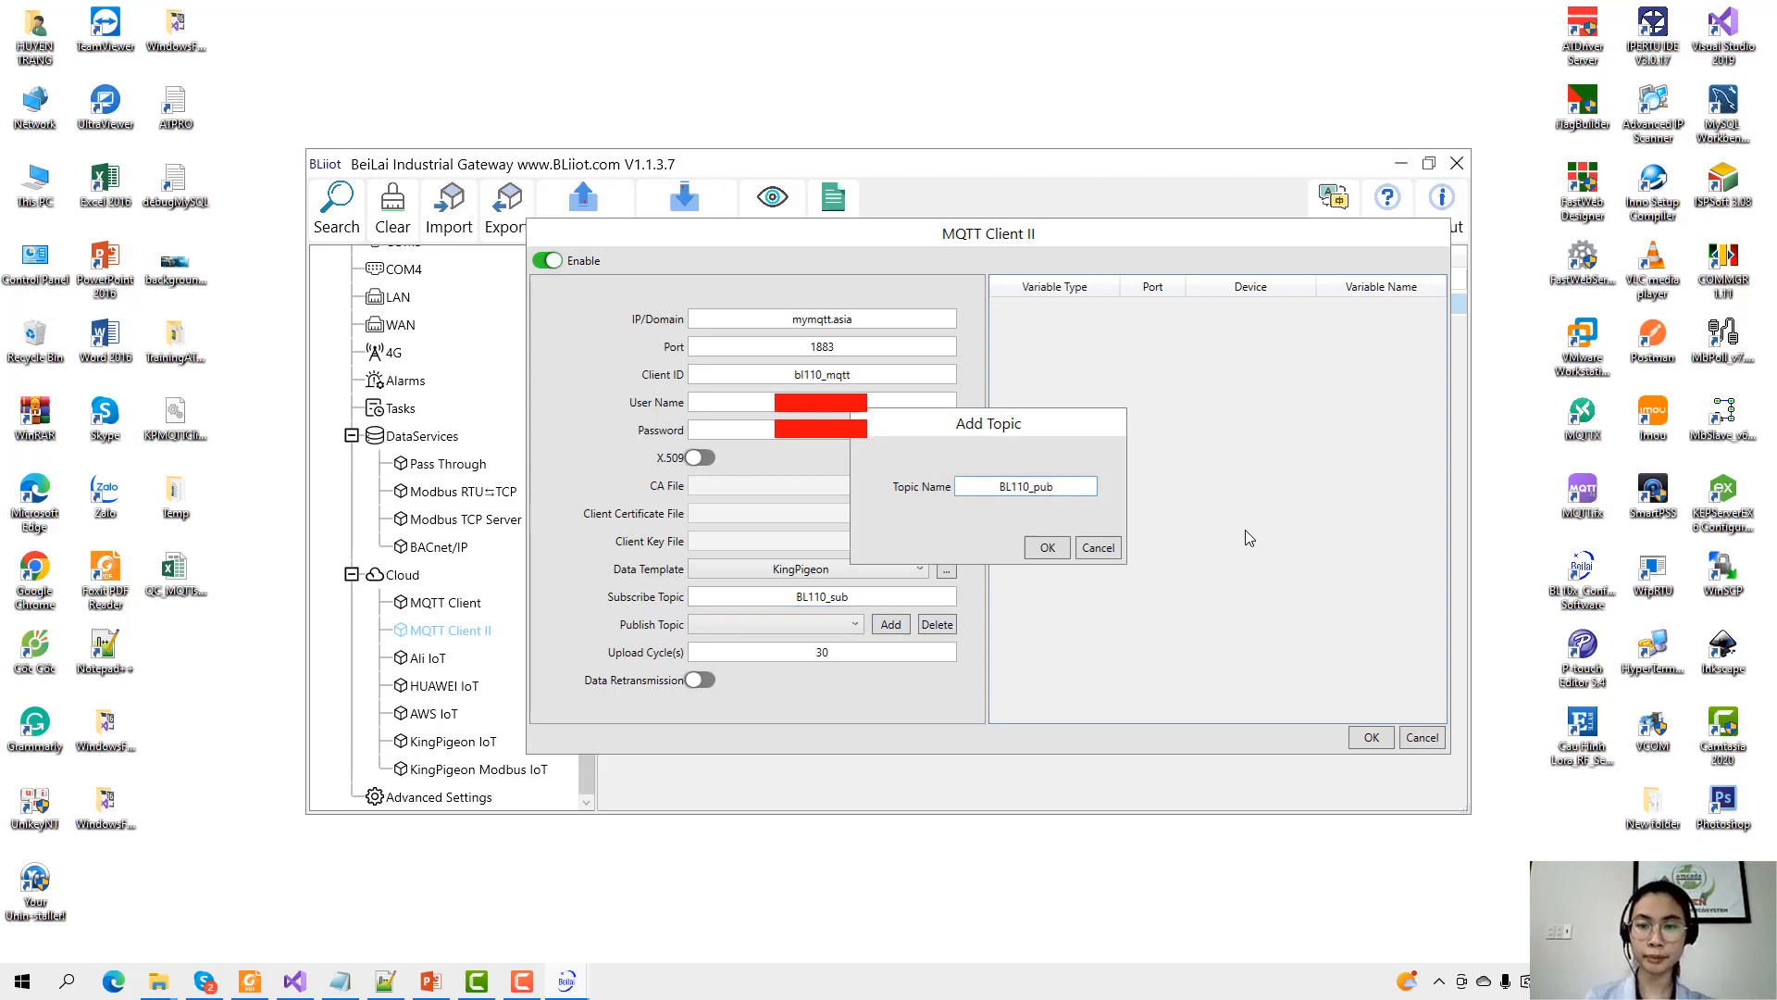
pyautogui.click(1043, 550)
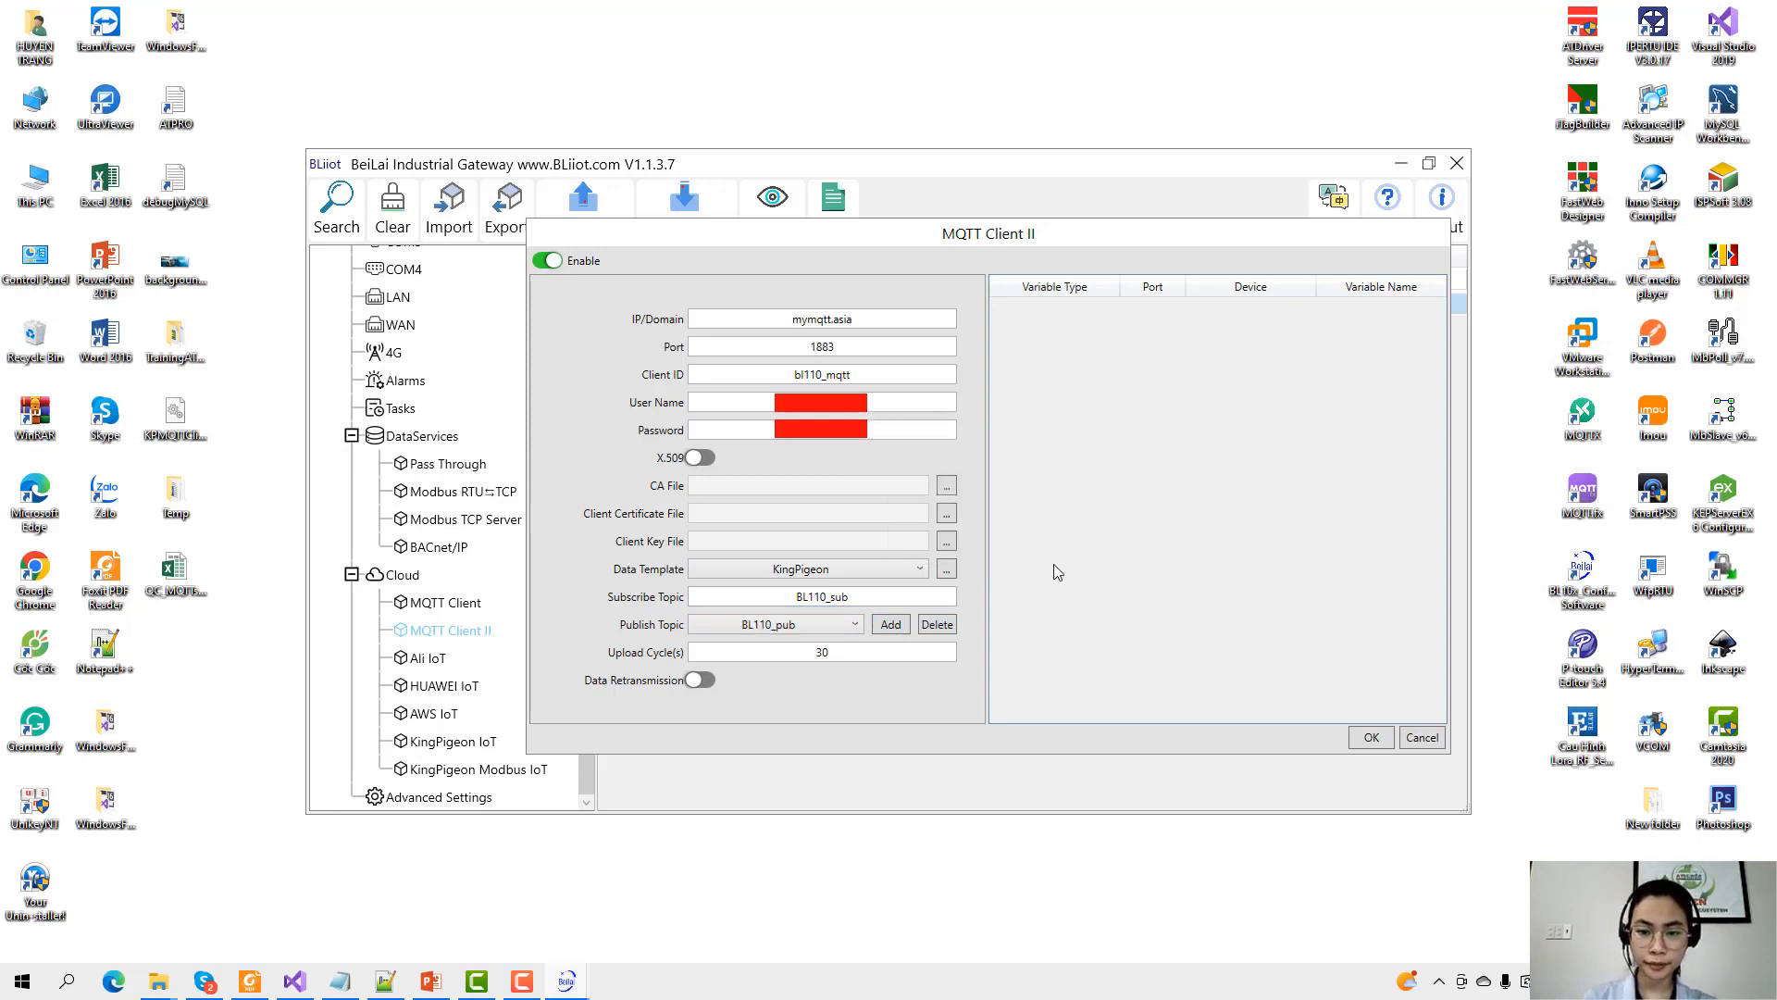
# Change the upload cycle from 30 to 2 seconds and switch on Data Retransmission.
pyautogui.doubleClick(804, 657)
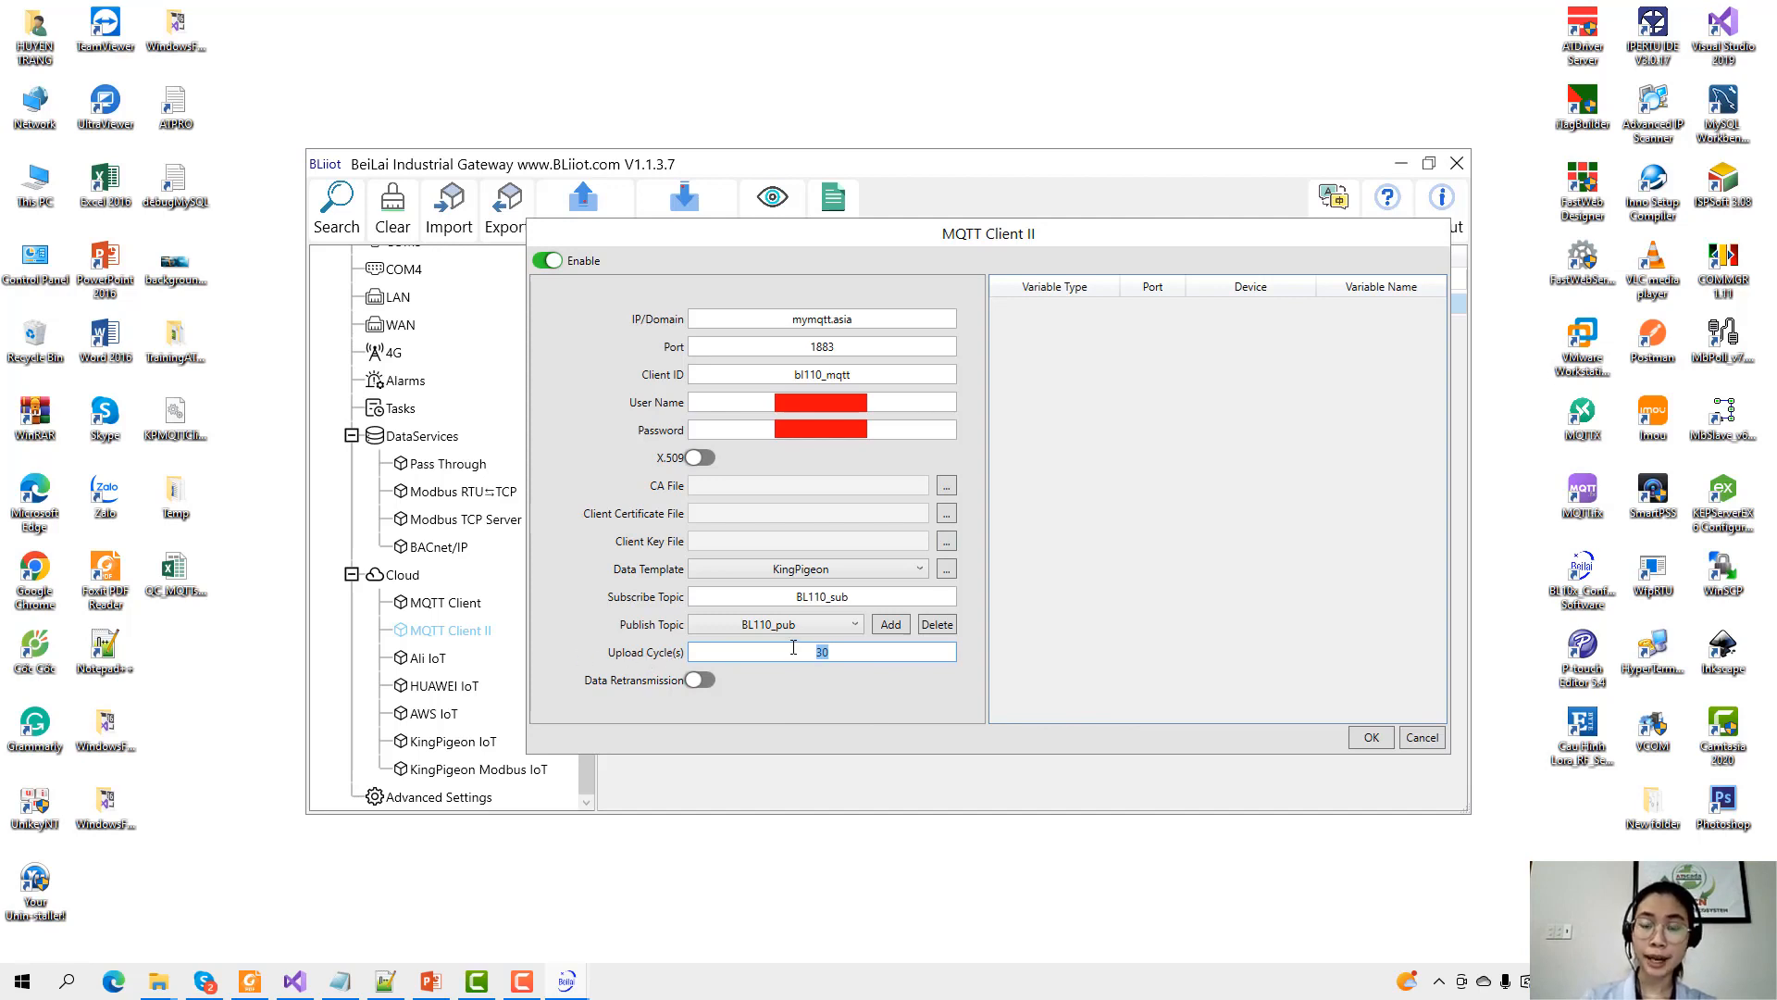
pyautogui.write('2')
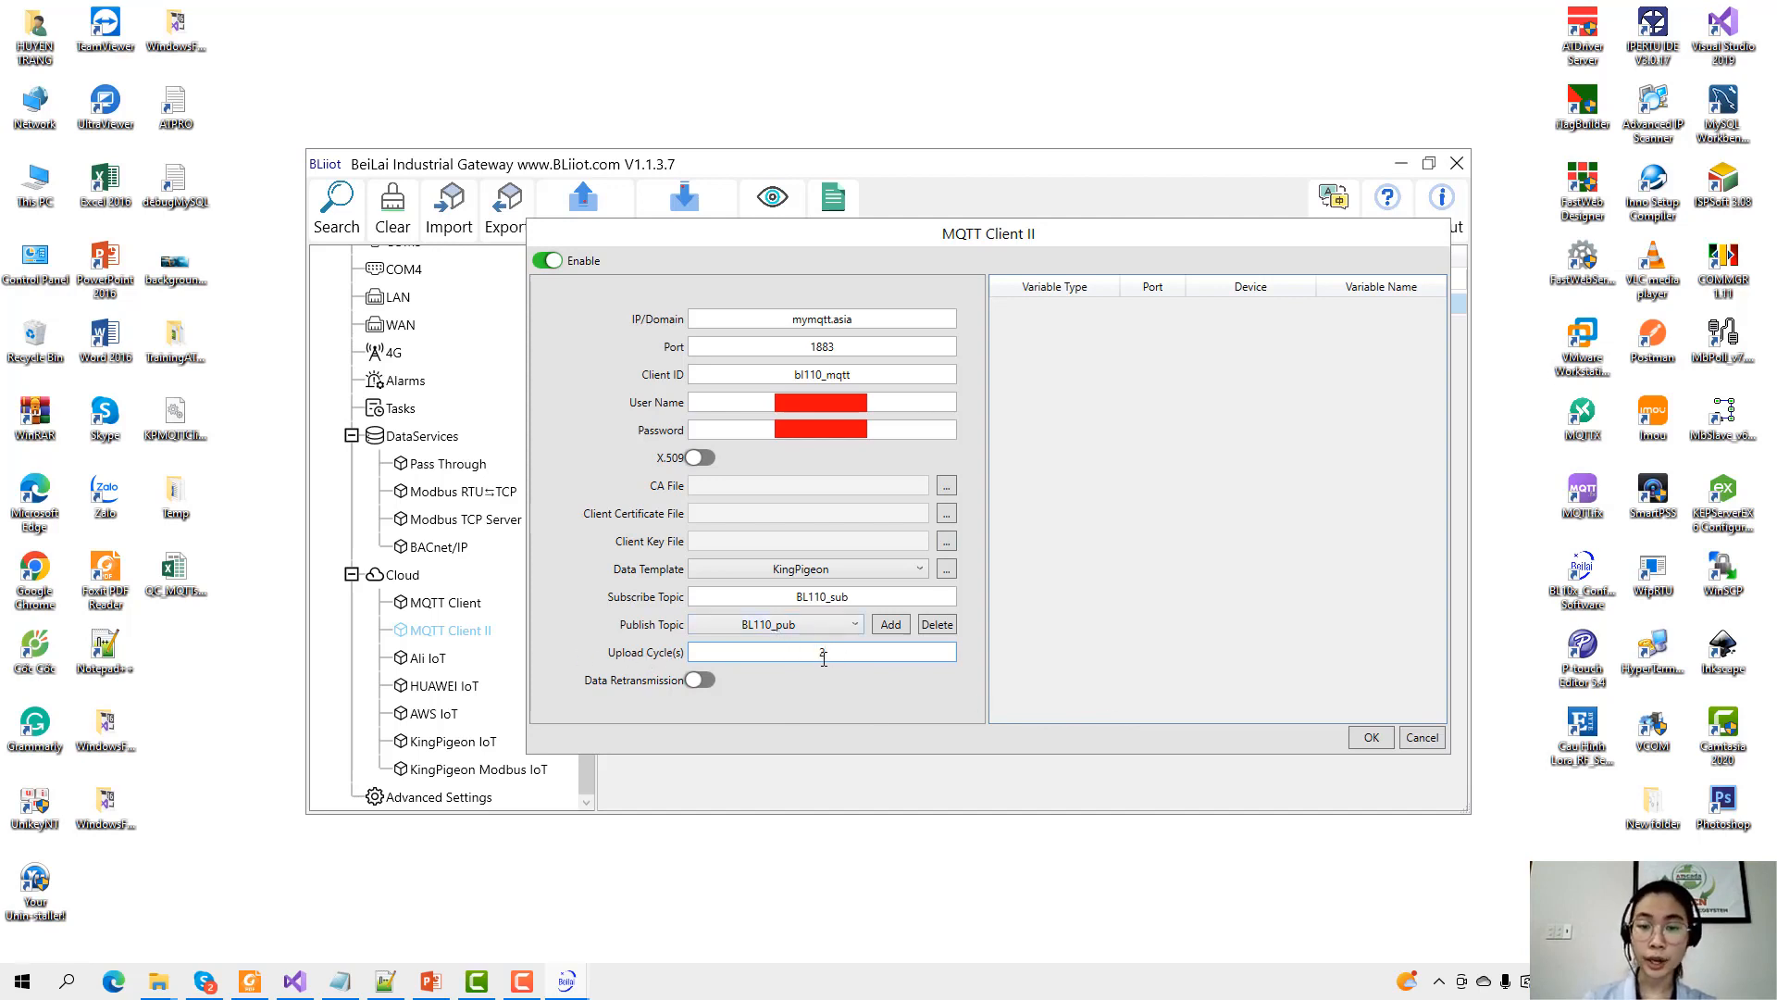
pyautogui.click(701, 680)
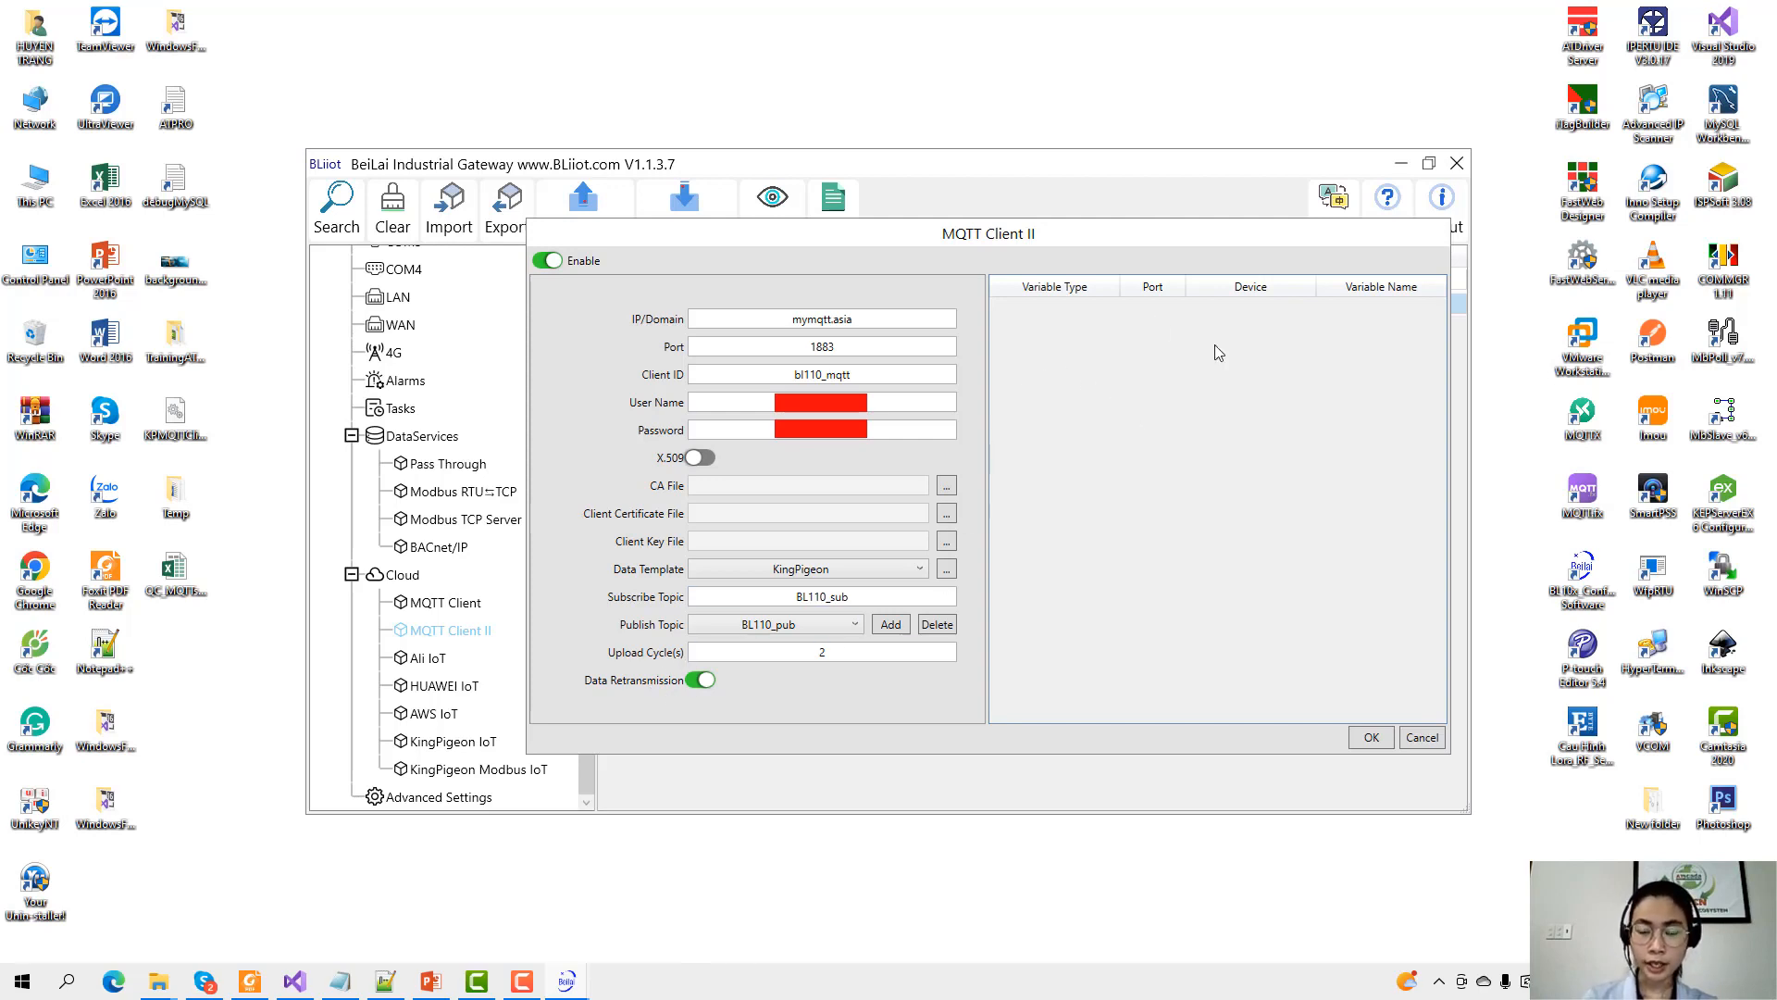
# Add PRONEM's Temp and Humid points to the reported variables and save MQTT Client II.
pyautogui.rightClick(1099, 315)
pyautogui.click(1131, 325)
pyautogui.moveTo(1038, 280); pyautogui.dragTo(1135, 359)
pyautogui.moveTo(1229, 398); pyautogui.dragTo(1320, 361)
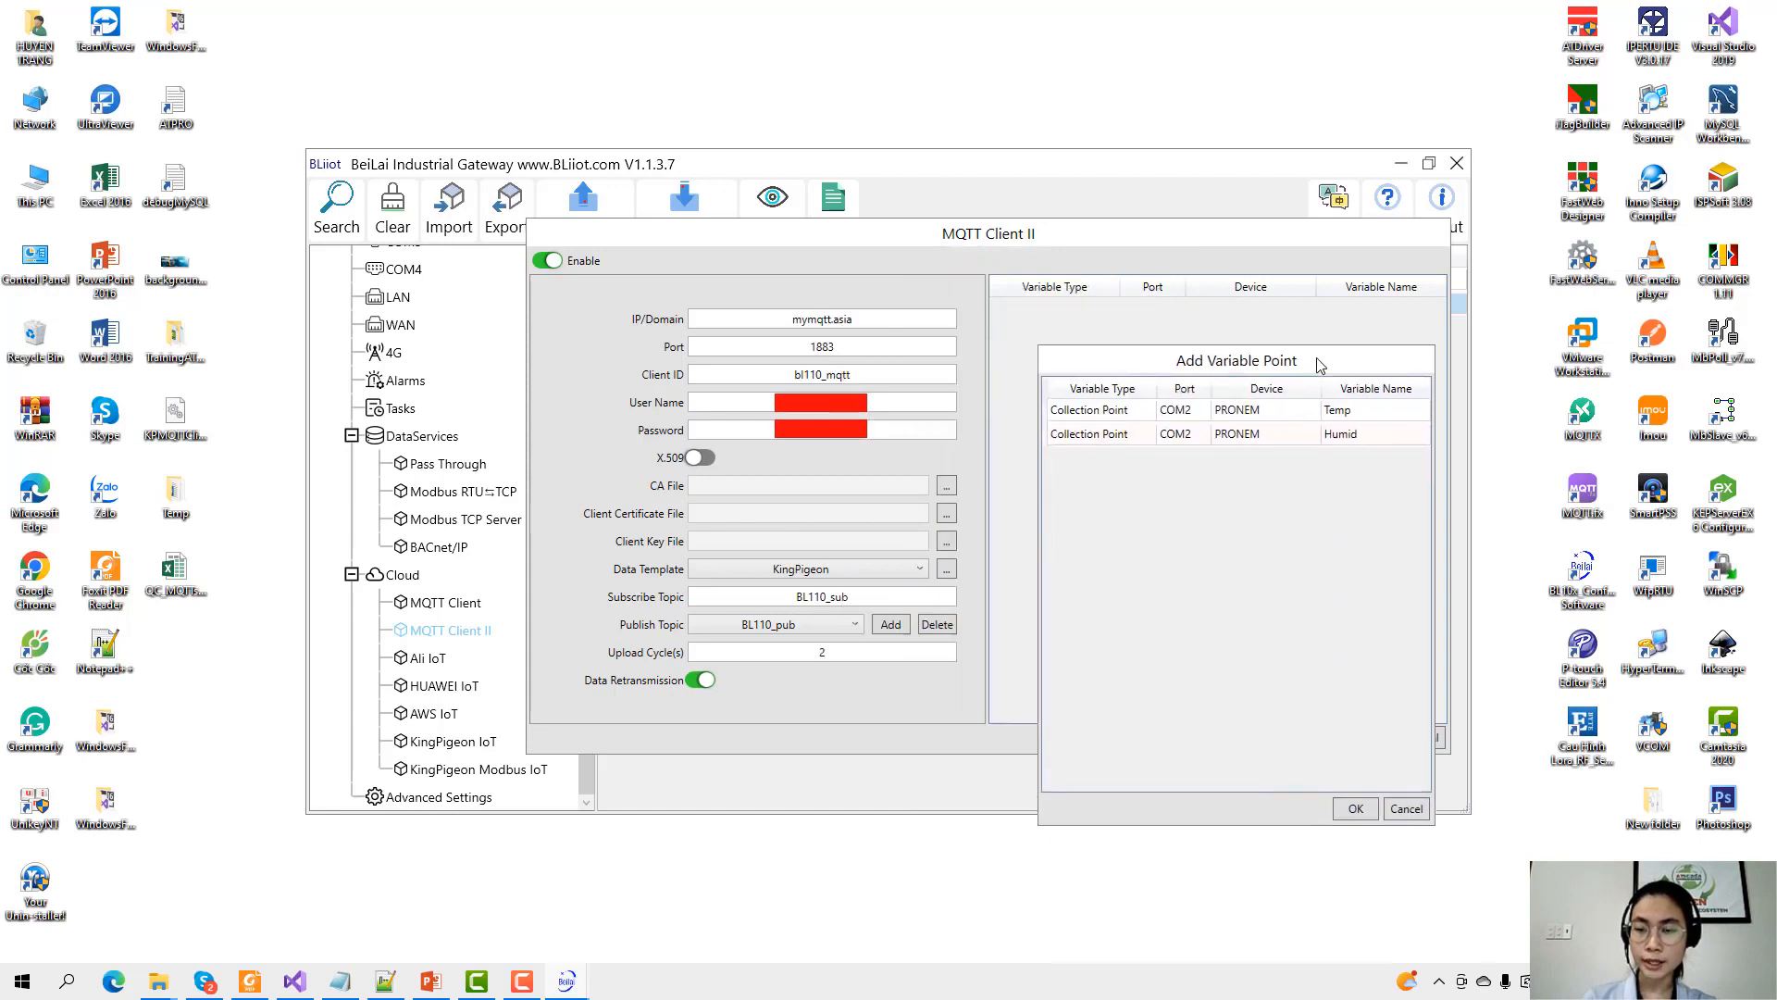
pyautogui.click(1249, 407)
pyautogui.keyDown('shift'); pyautogui.click(1246, 431); pyautogui.keyUp('shift')
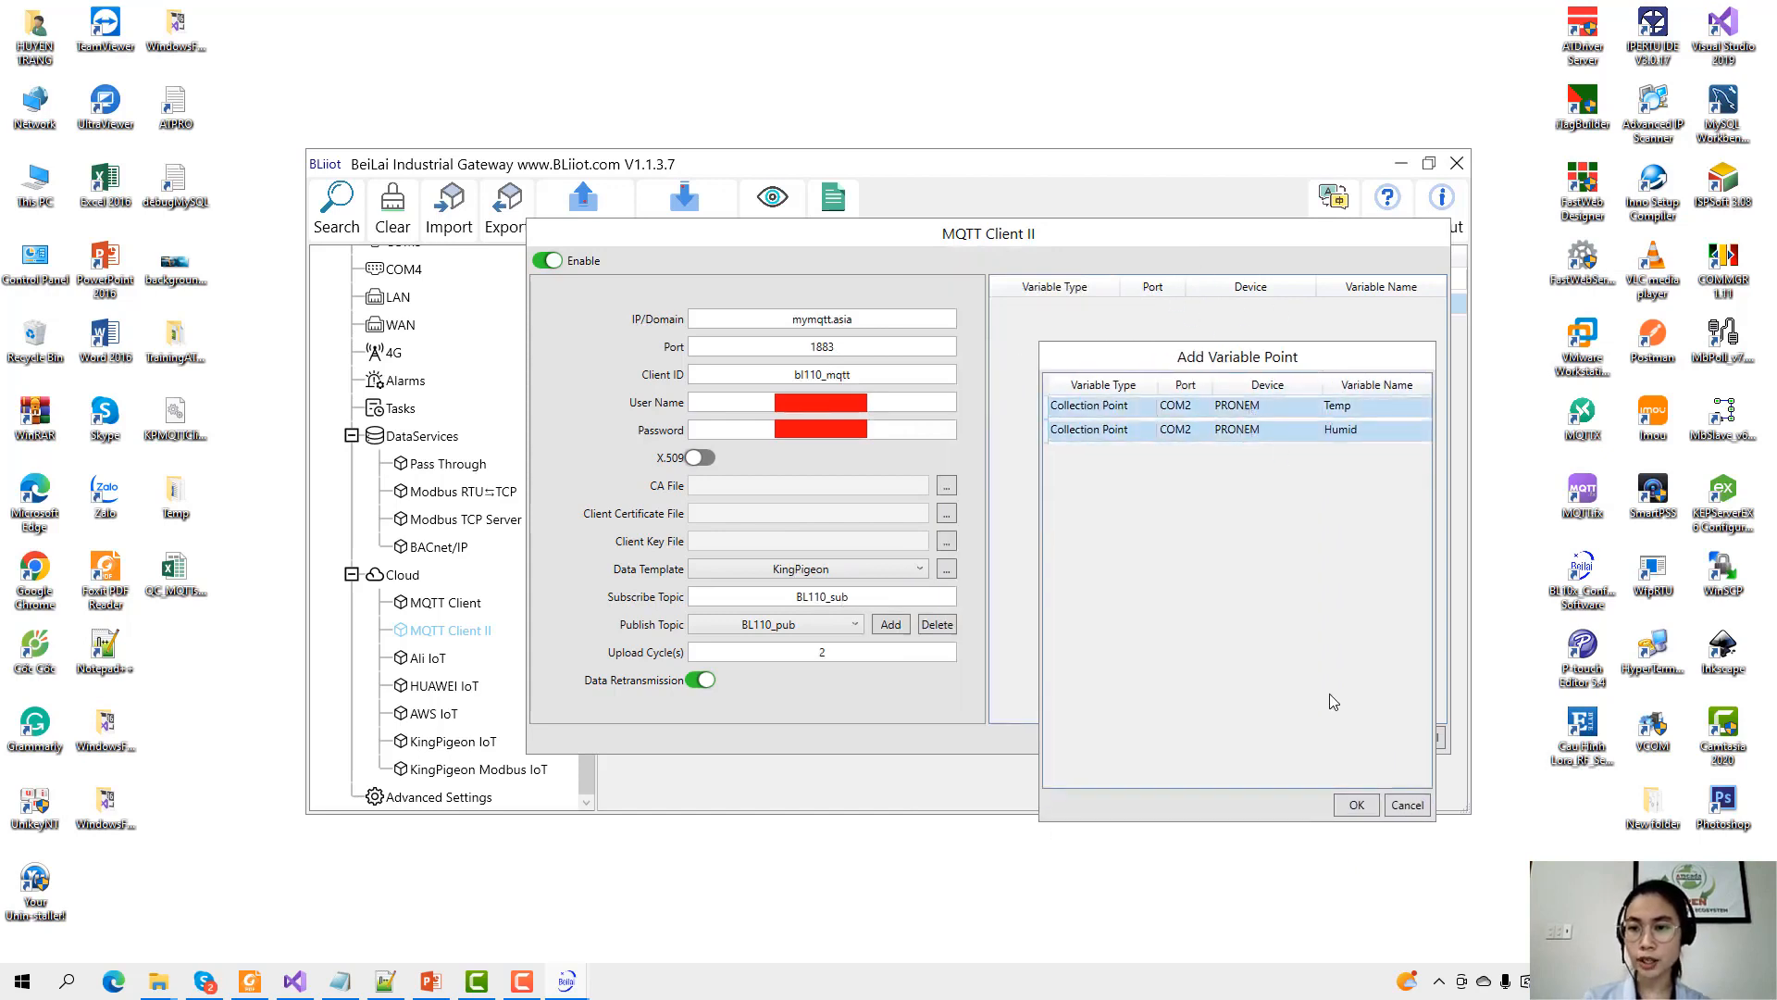
pyautogui.click(1357, 805)
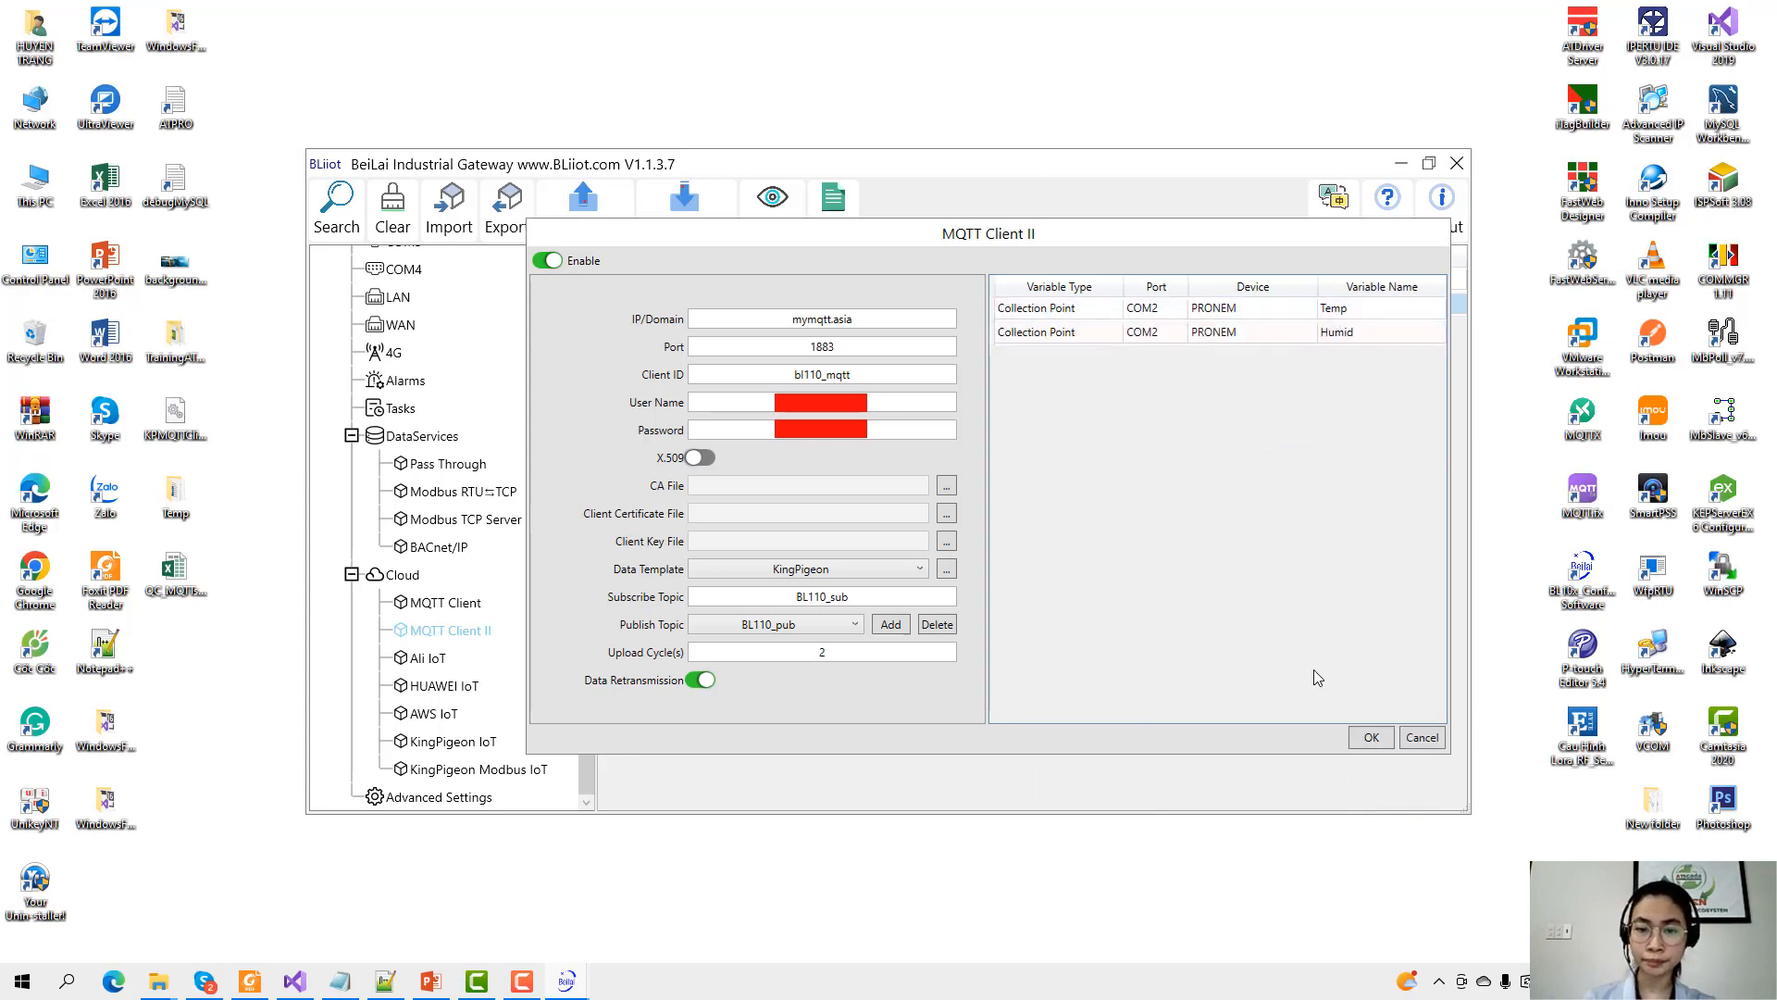
pyautogui.click(1371, 736)
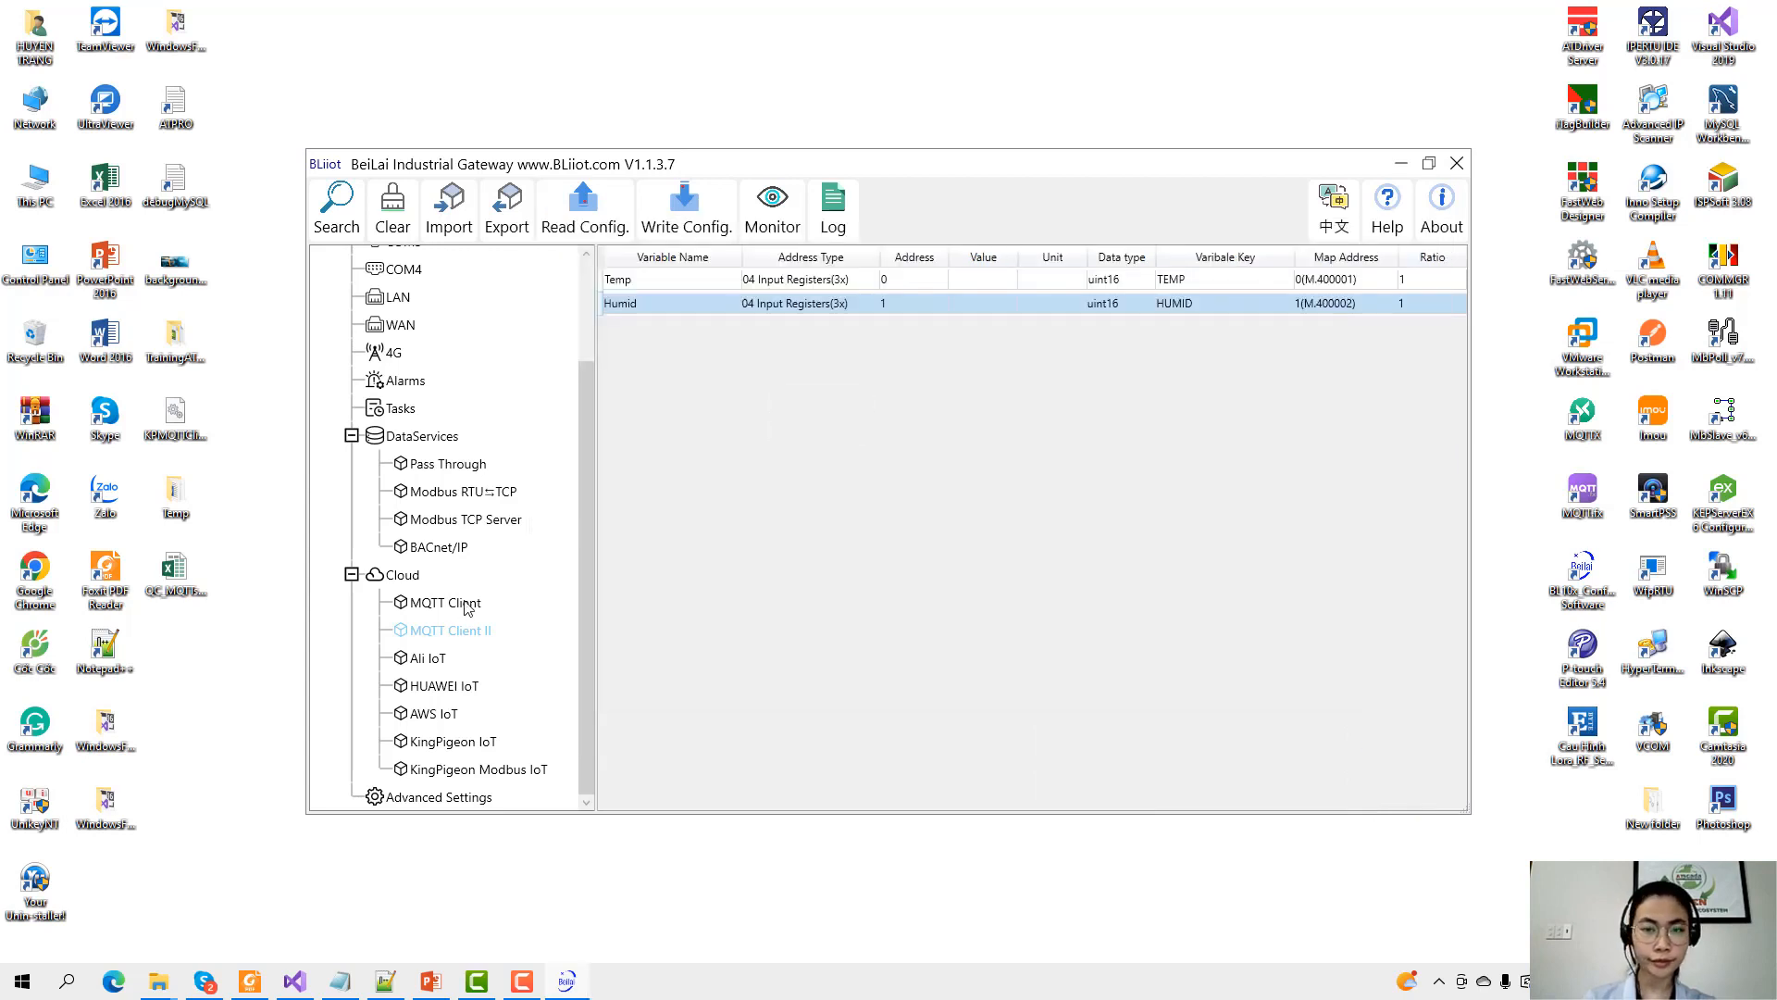
# Reopen the MQTT Client II settings to verify them, then close without changes.
pyautogui.scroll(2, 488, 660)
pyautogui.scroll(-2, 494, 657)
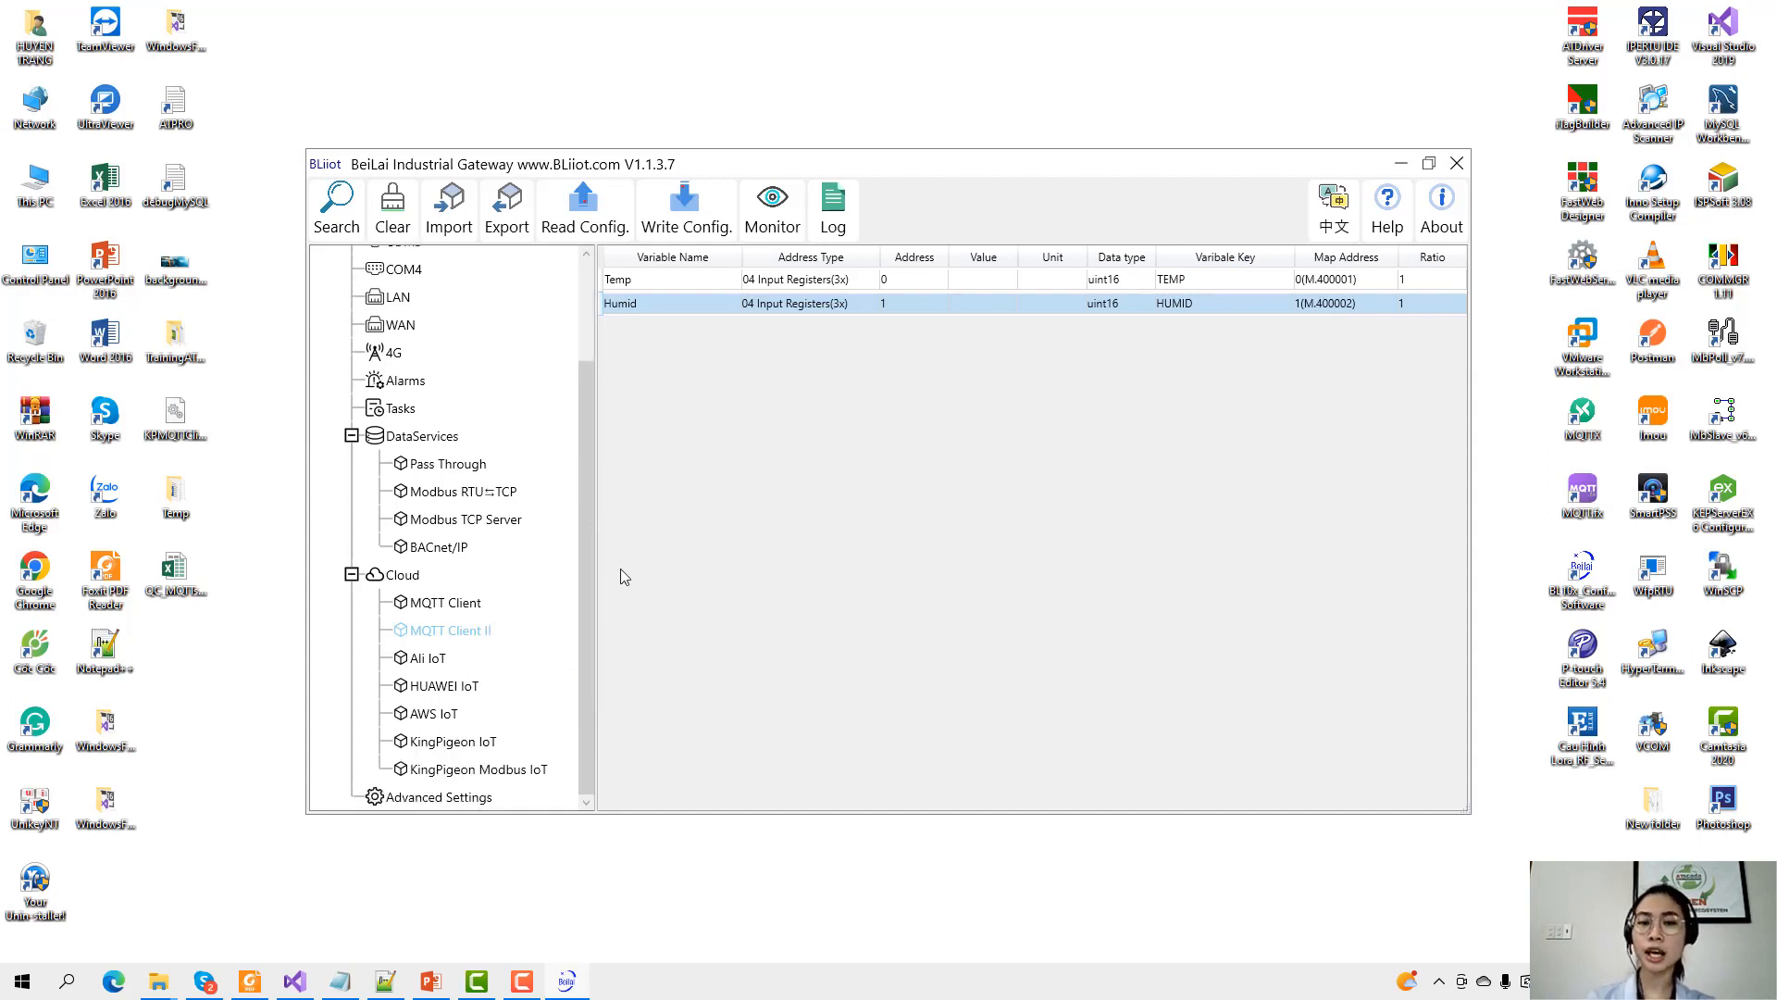
pyautogui.doubleClick(457, 635)
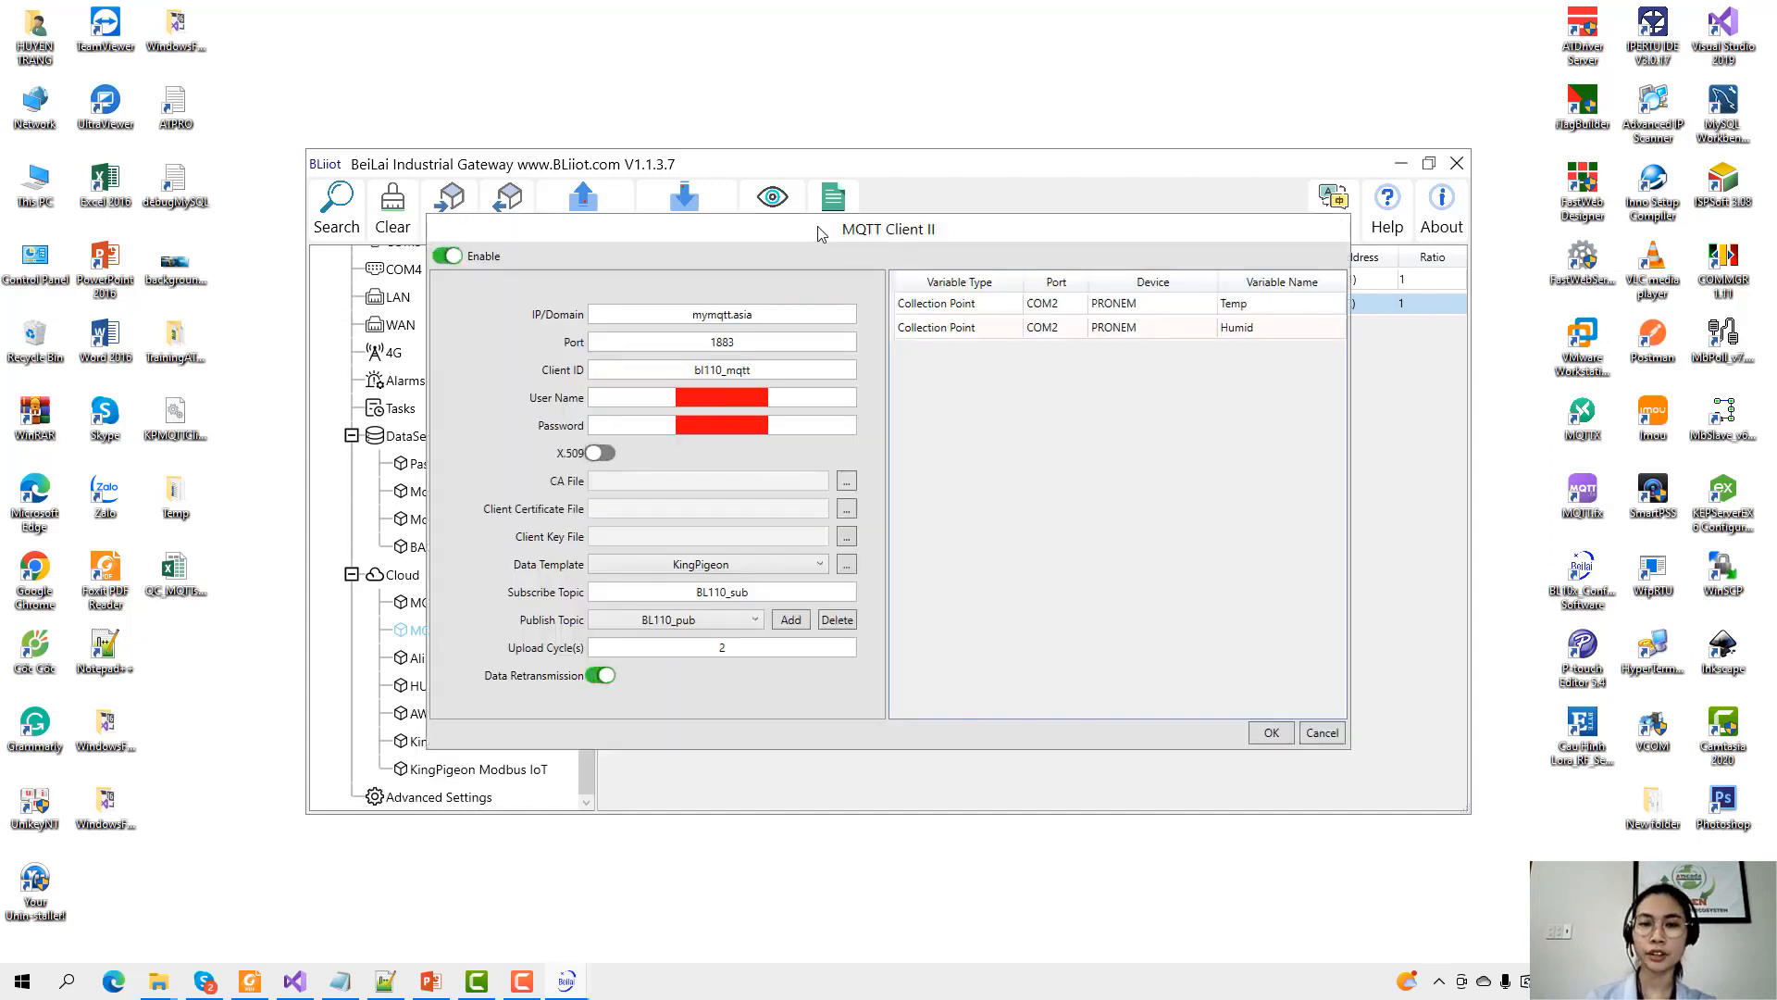
pyautogui.moveTo(820, 229); pyautogui.dragTo(939, 253)
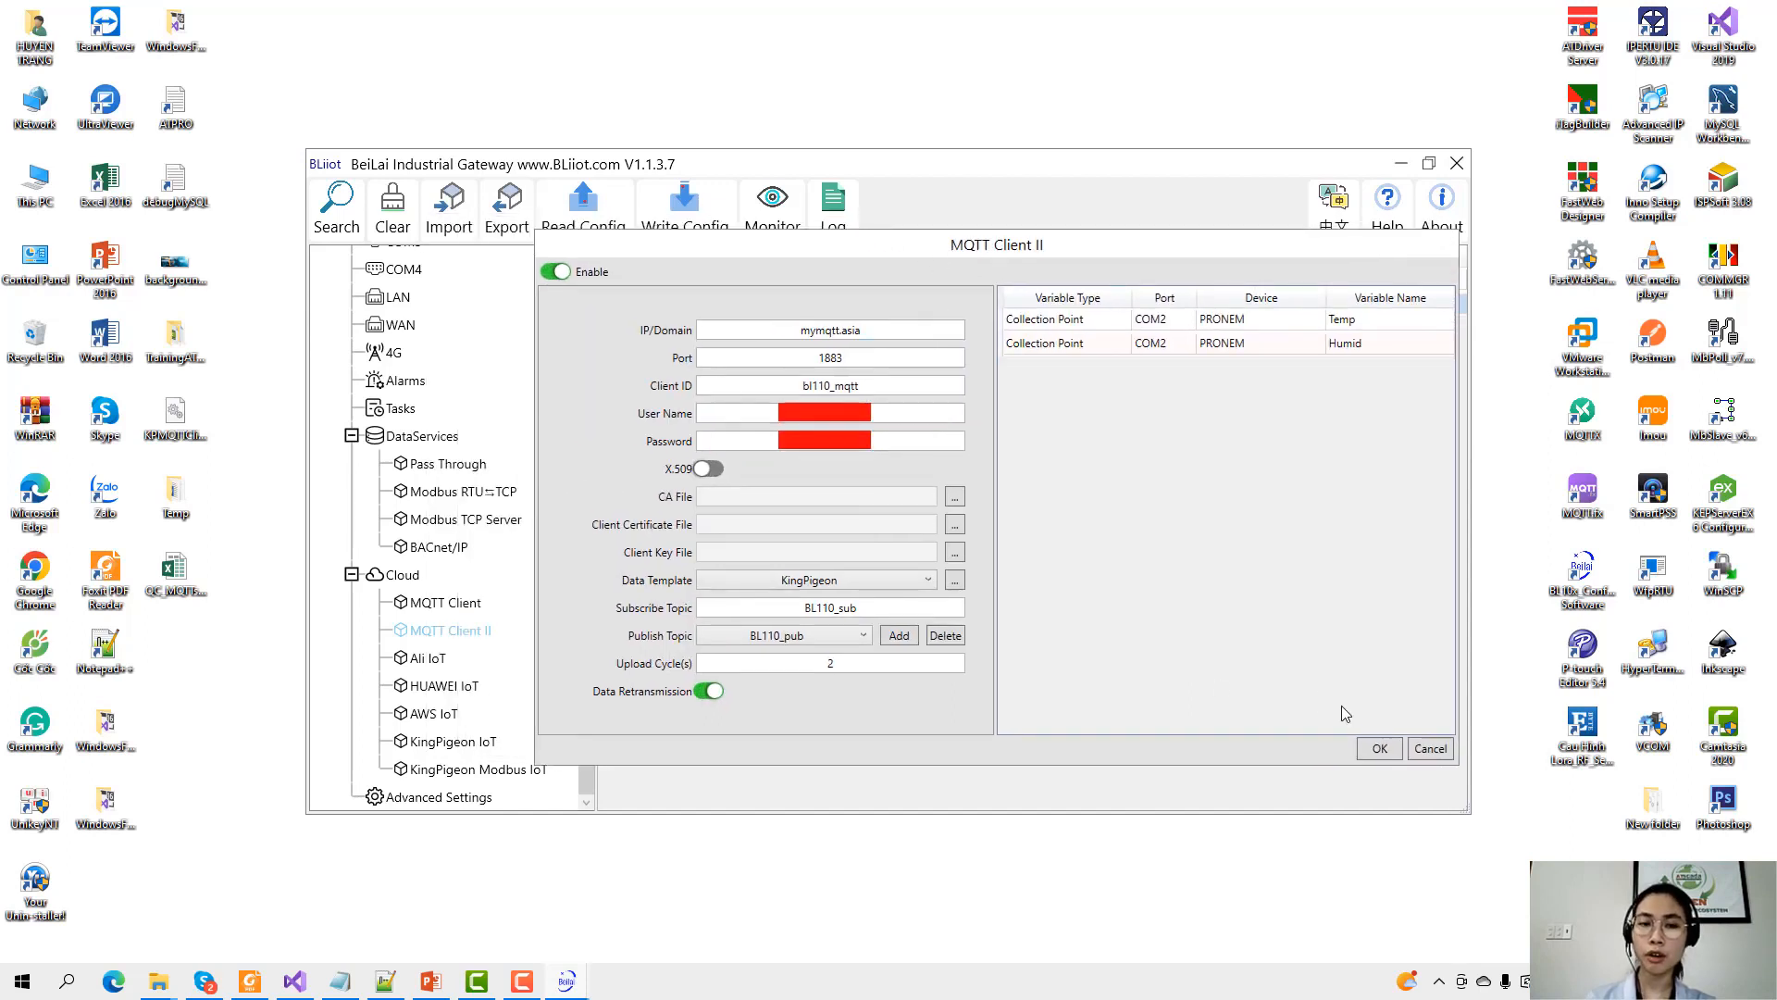
pyautogui.click(1429, 750)
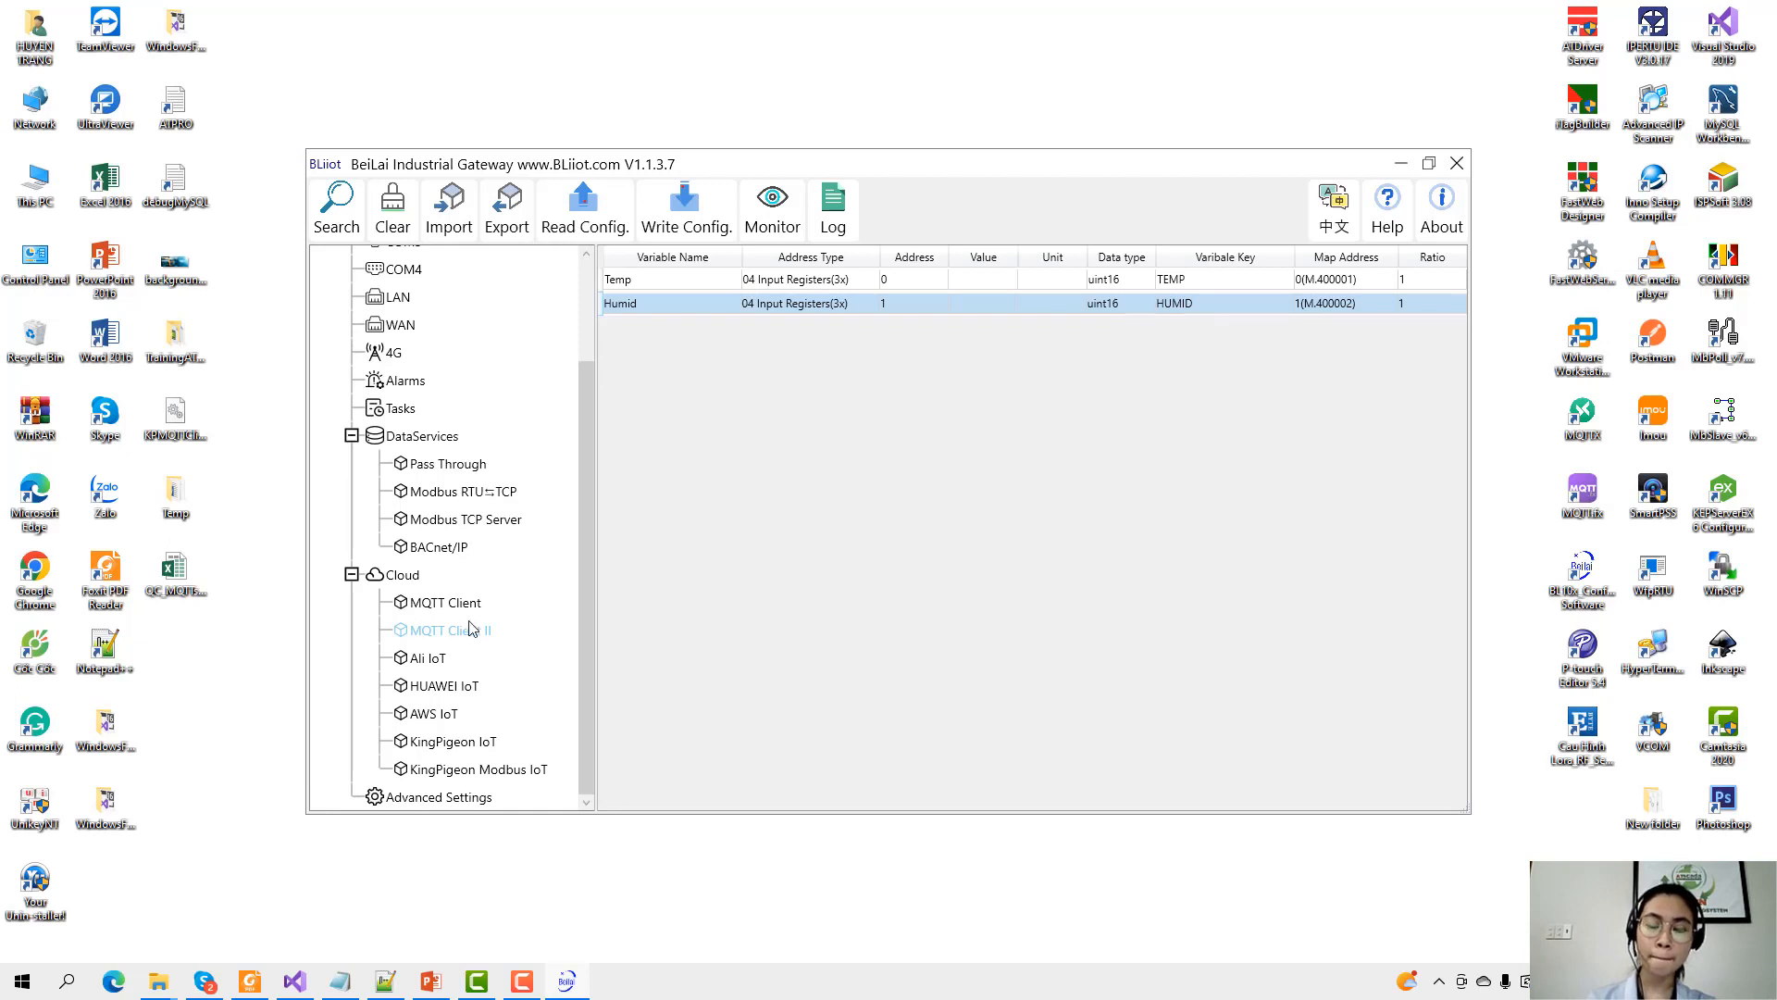
# Enable the MQTT Client and enter mymqtt.asia as the broker domain.
pyautogui.doubleClick(447, 603)
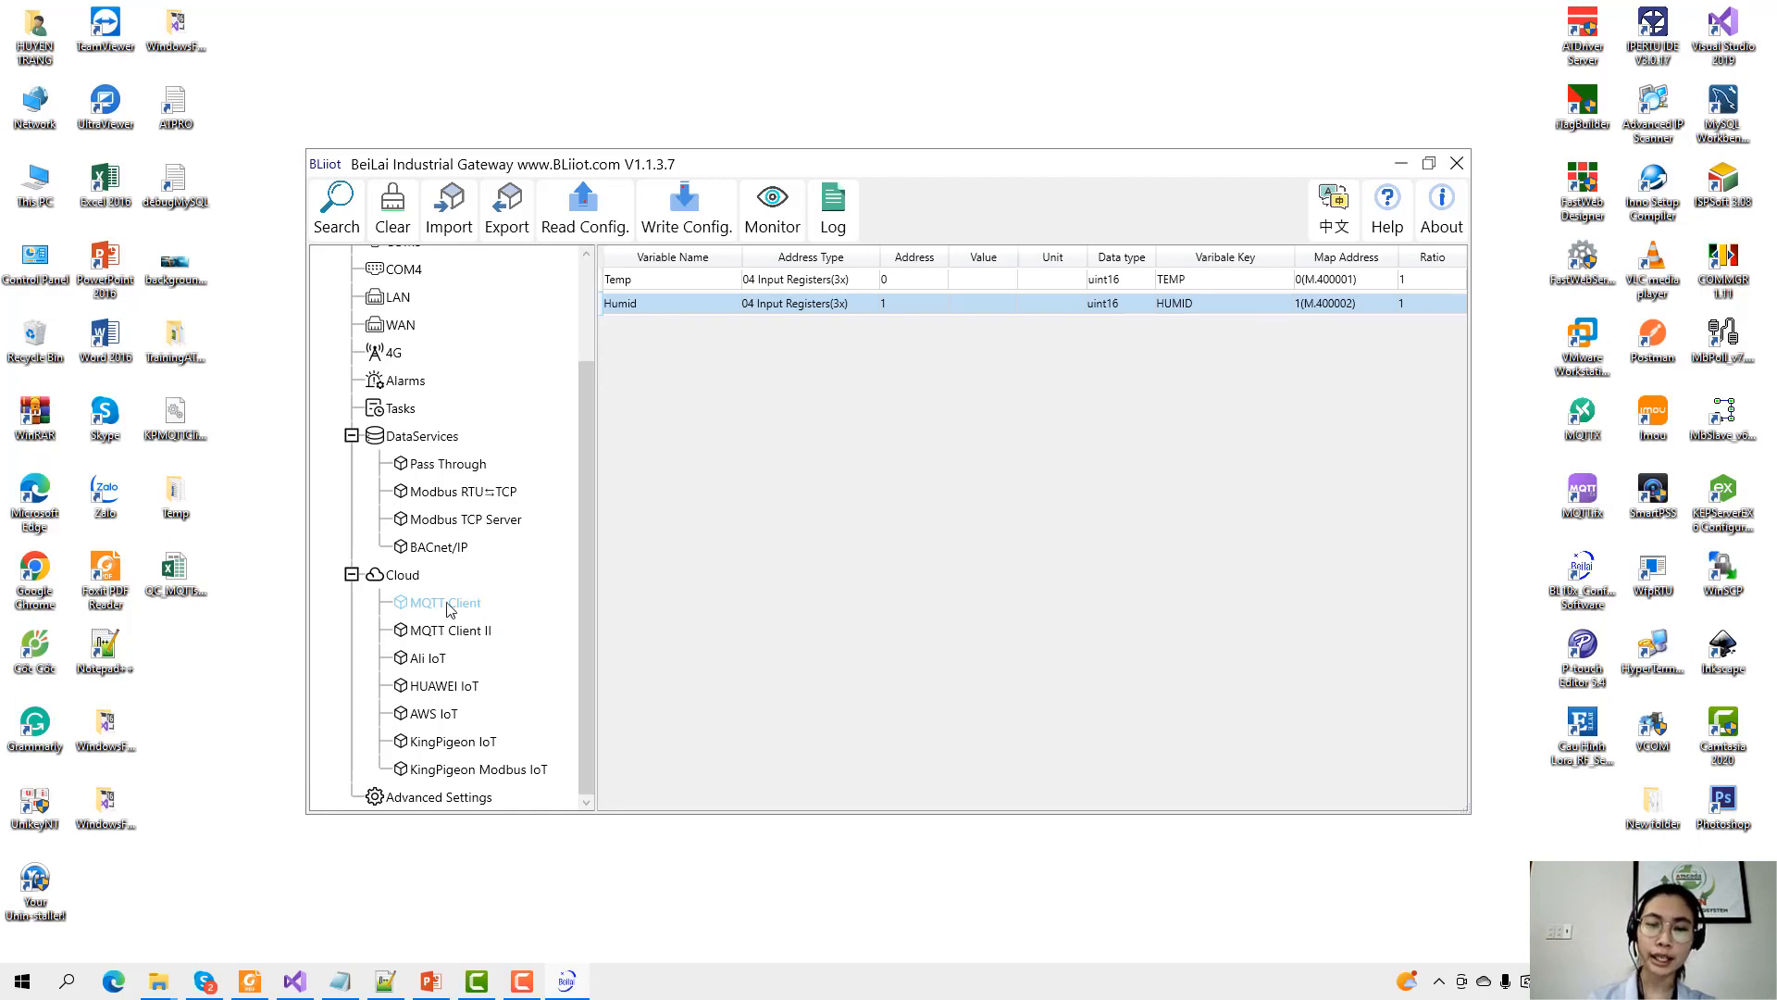
pyautogui.moveTo(775, 240); pyautogui.dragTo(828, 248)
pyautogui.click(500, 263)
pyautogui.click(709, 322)
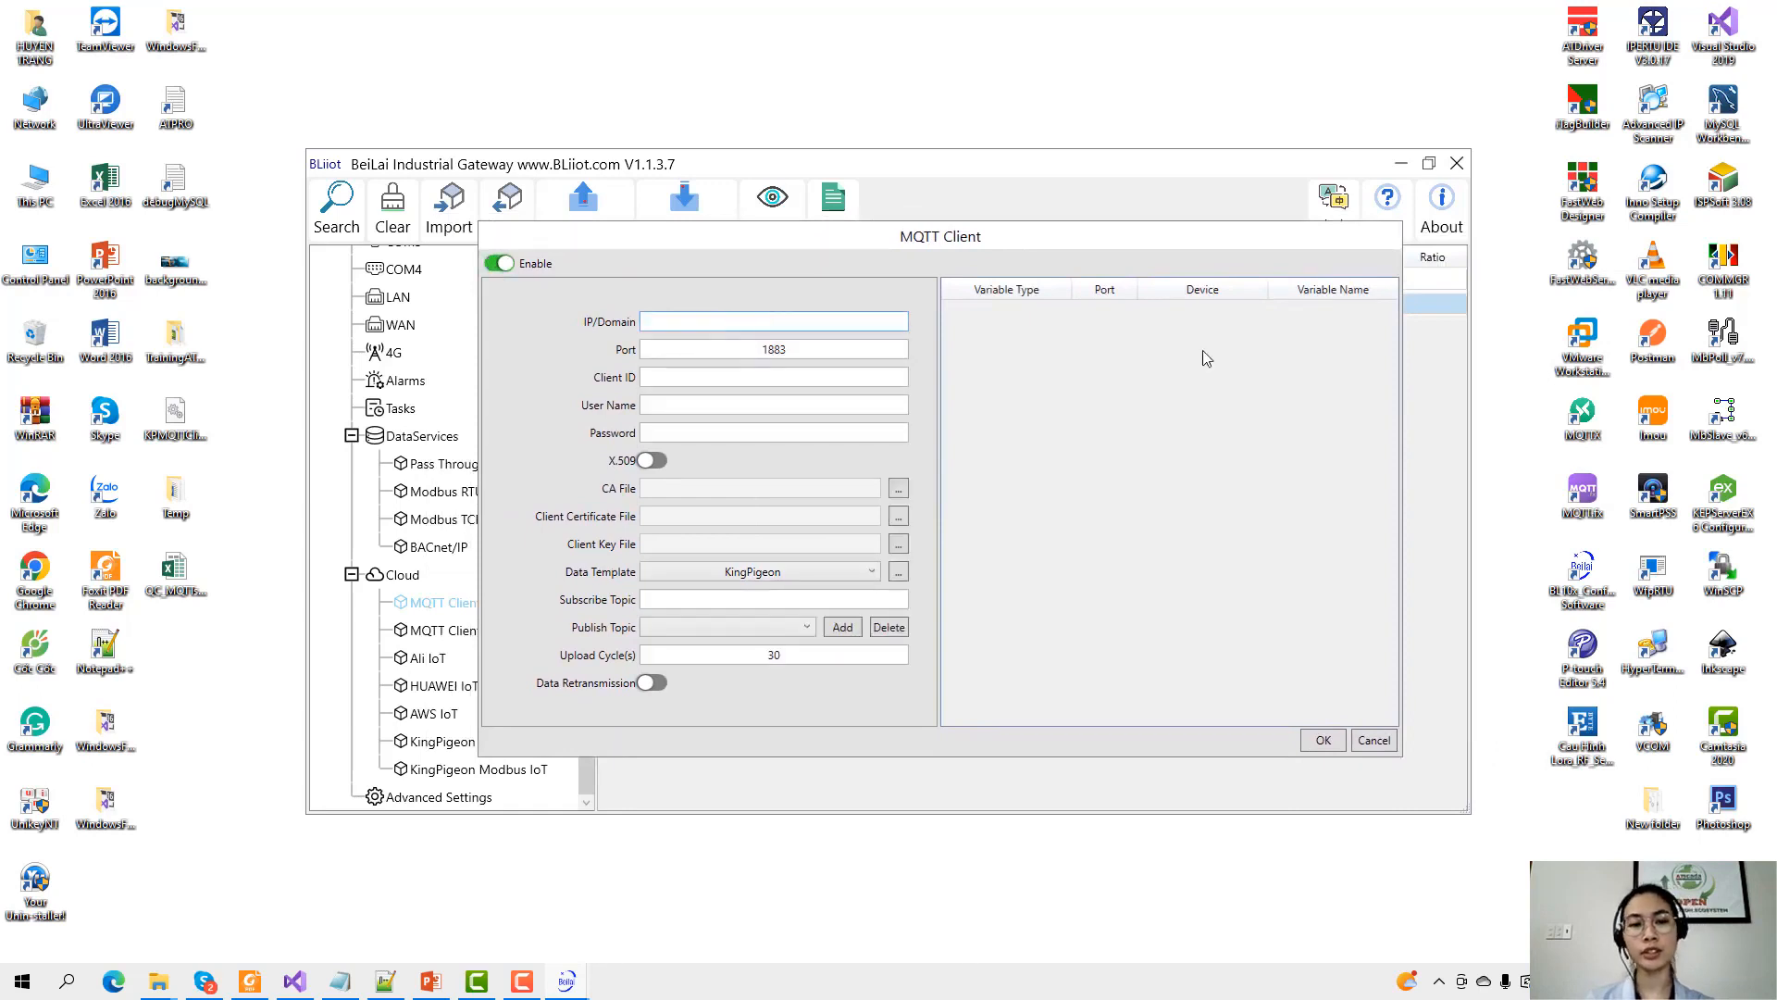
pyautogui.write('my')
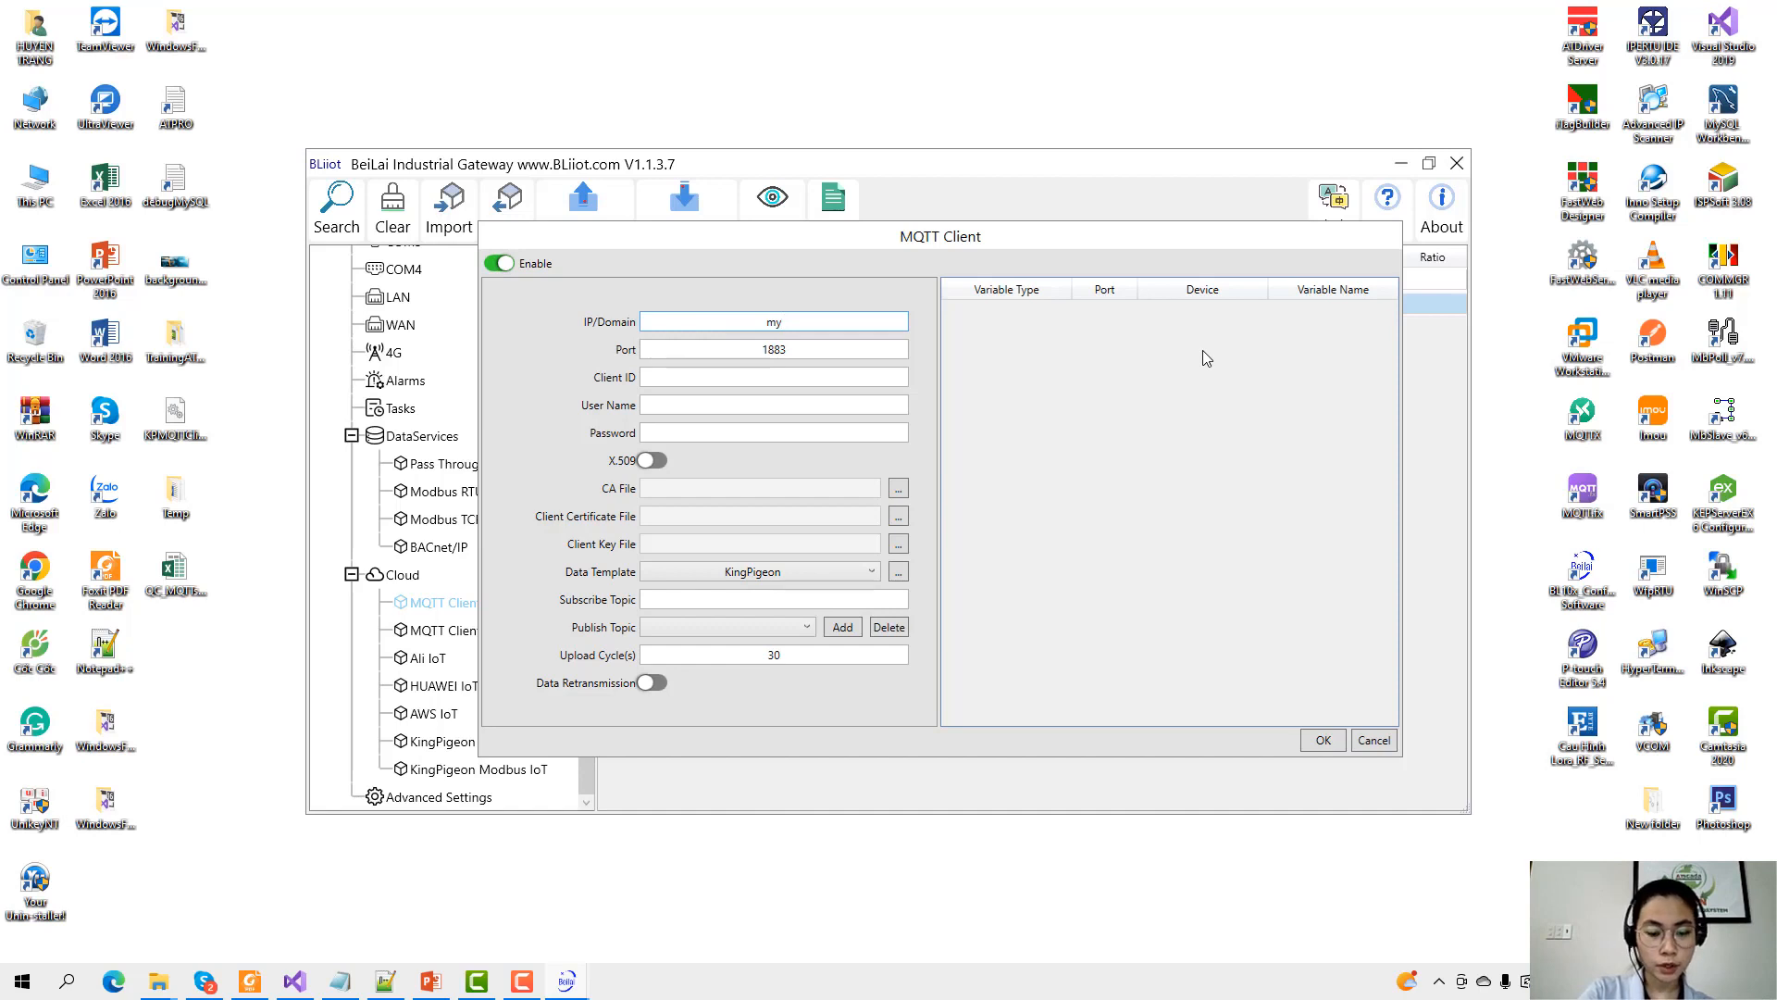
pyautogui.write('my')
pyautogui.press('BackSpace')
pyautogui.press('BackSpace')
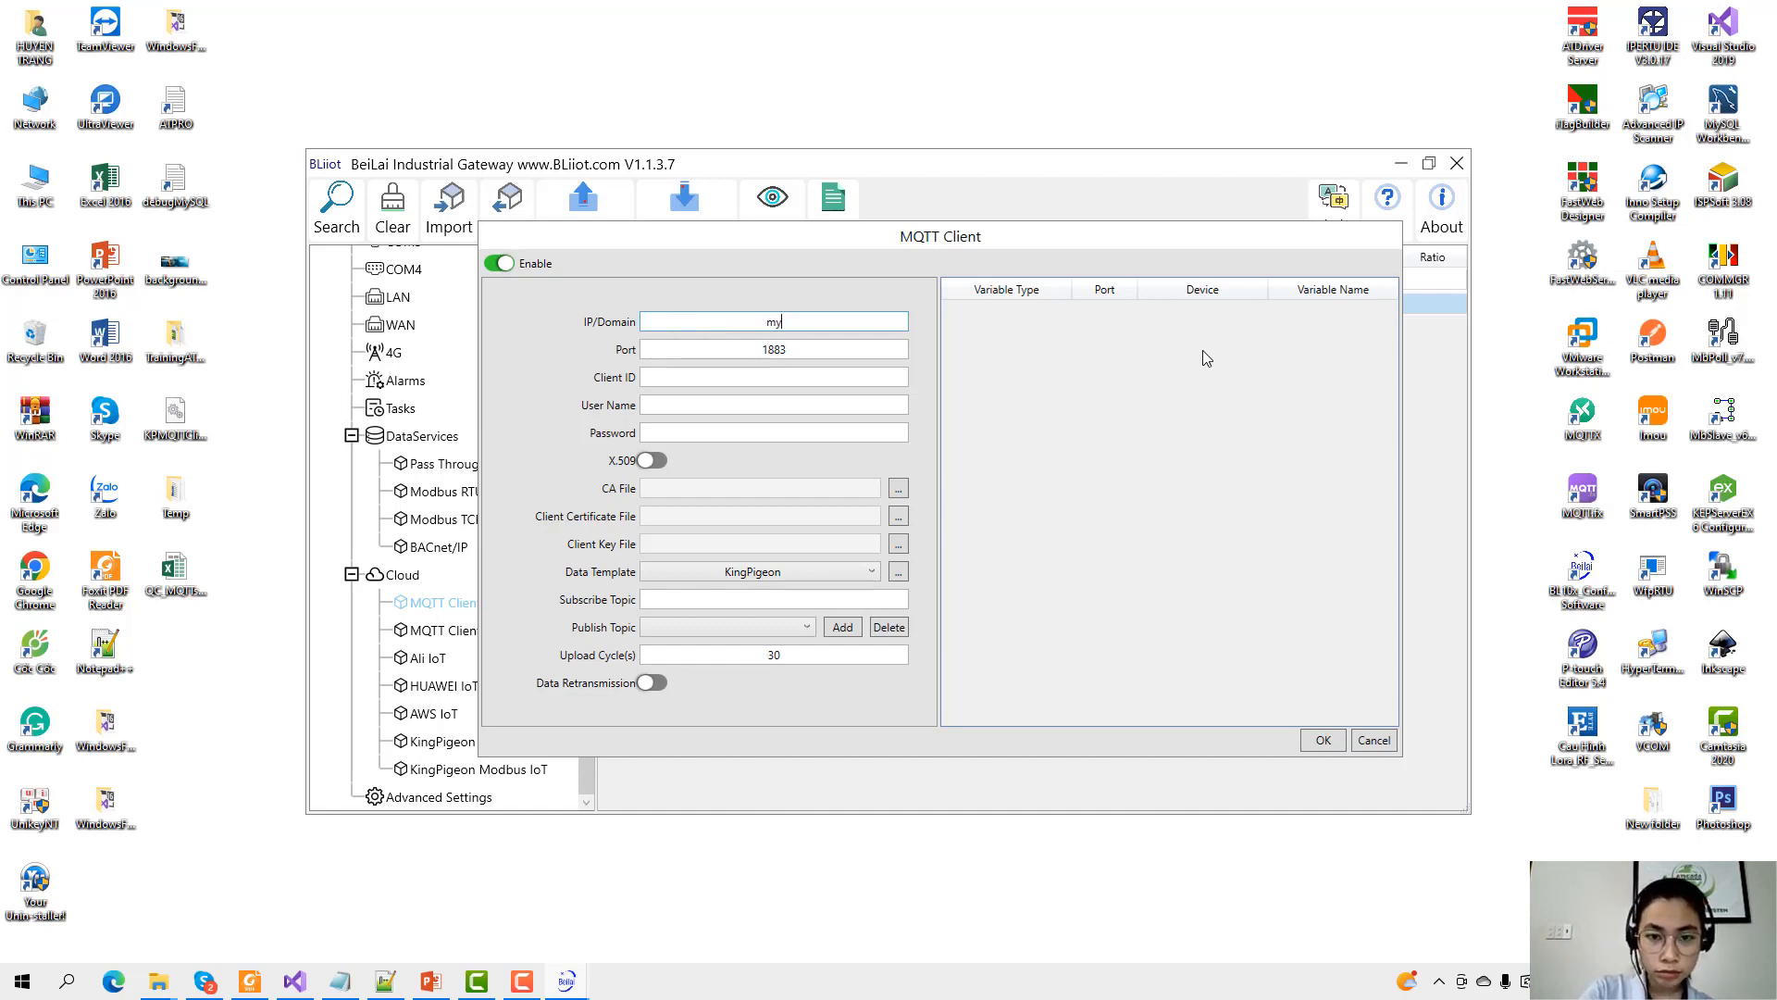
pyautogui.write('mqtt.asia')
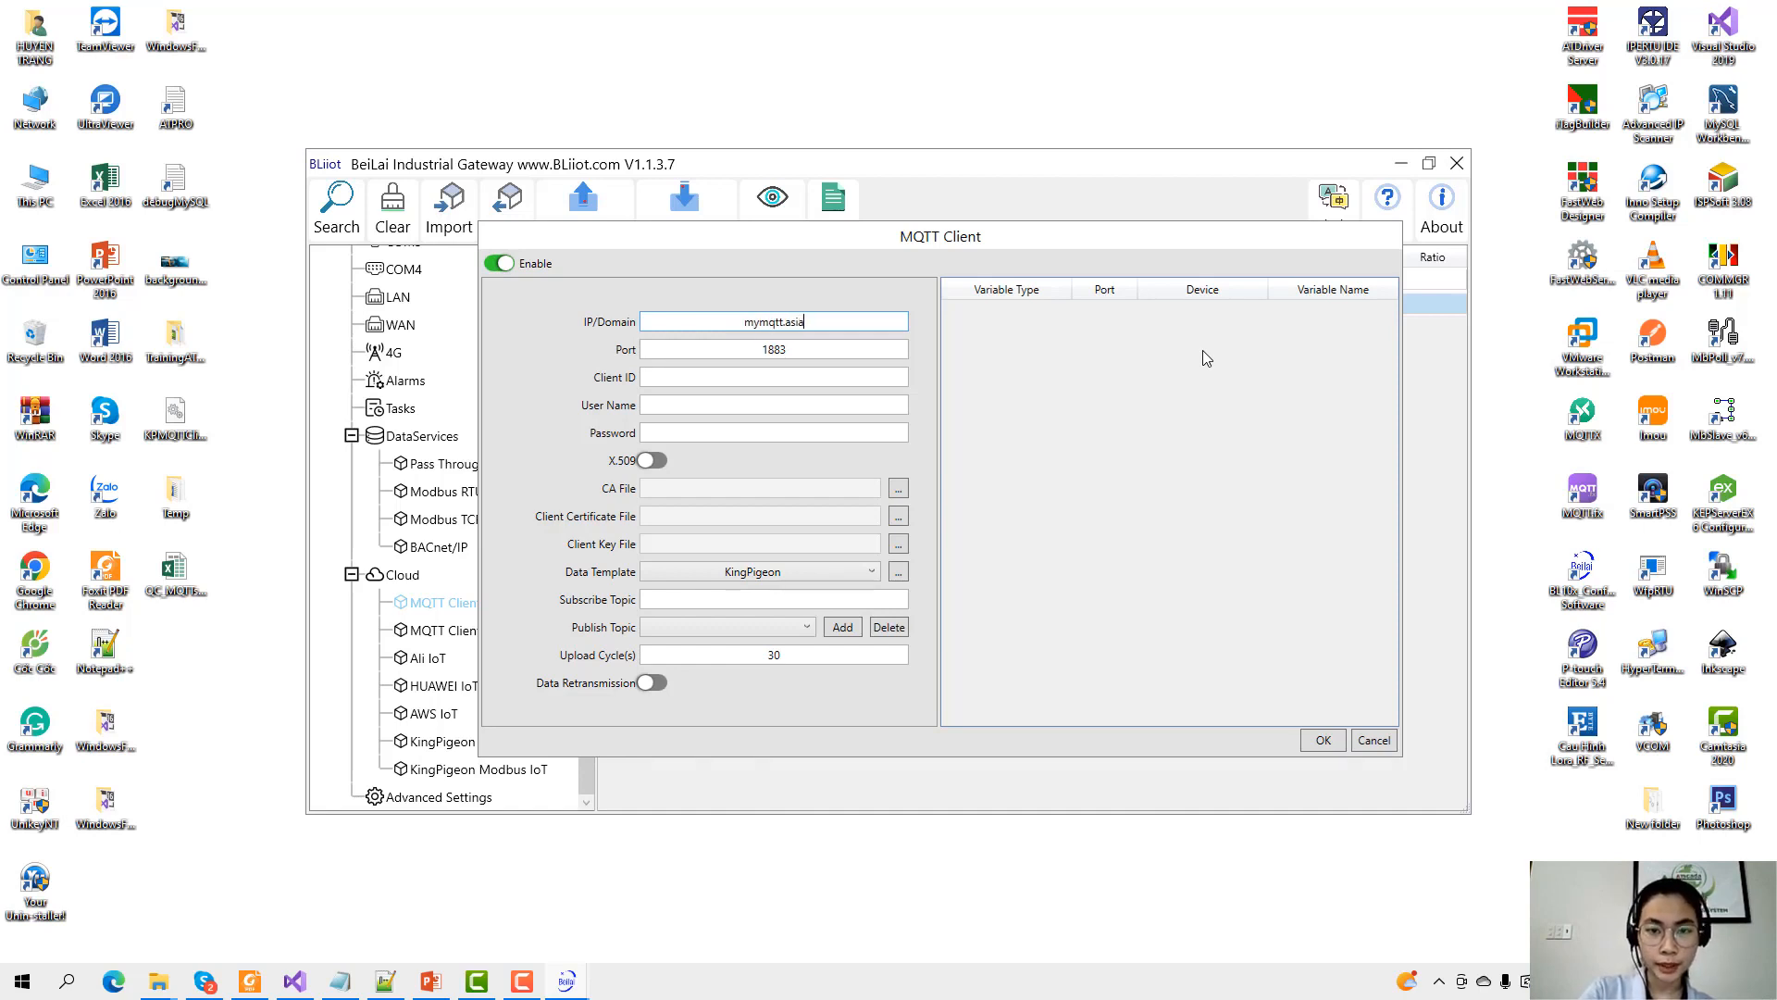
pyautogui.press('Tab')
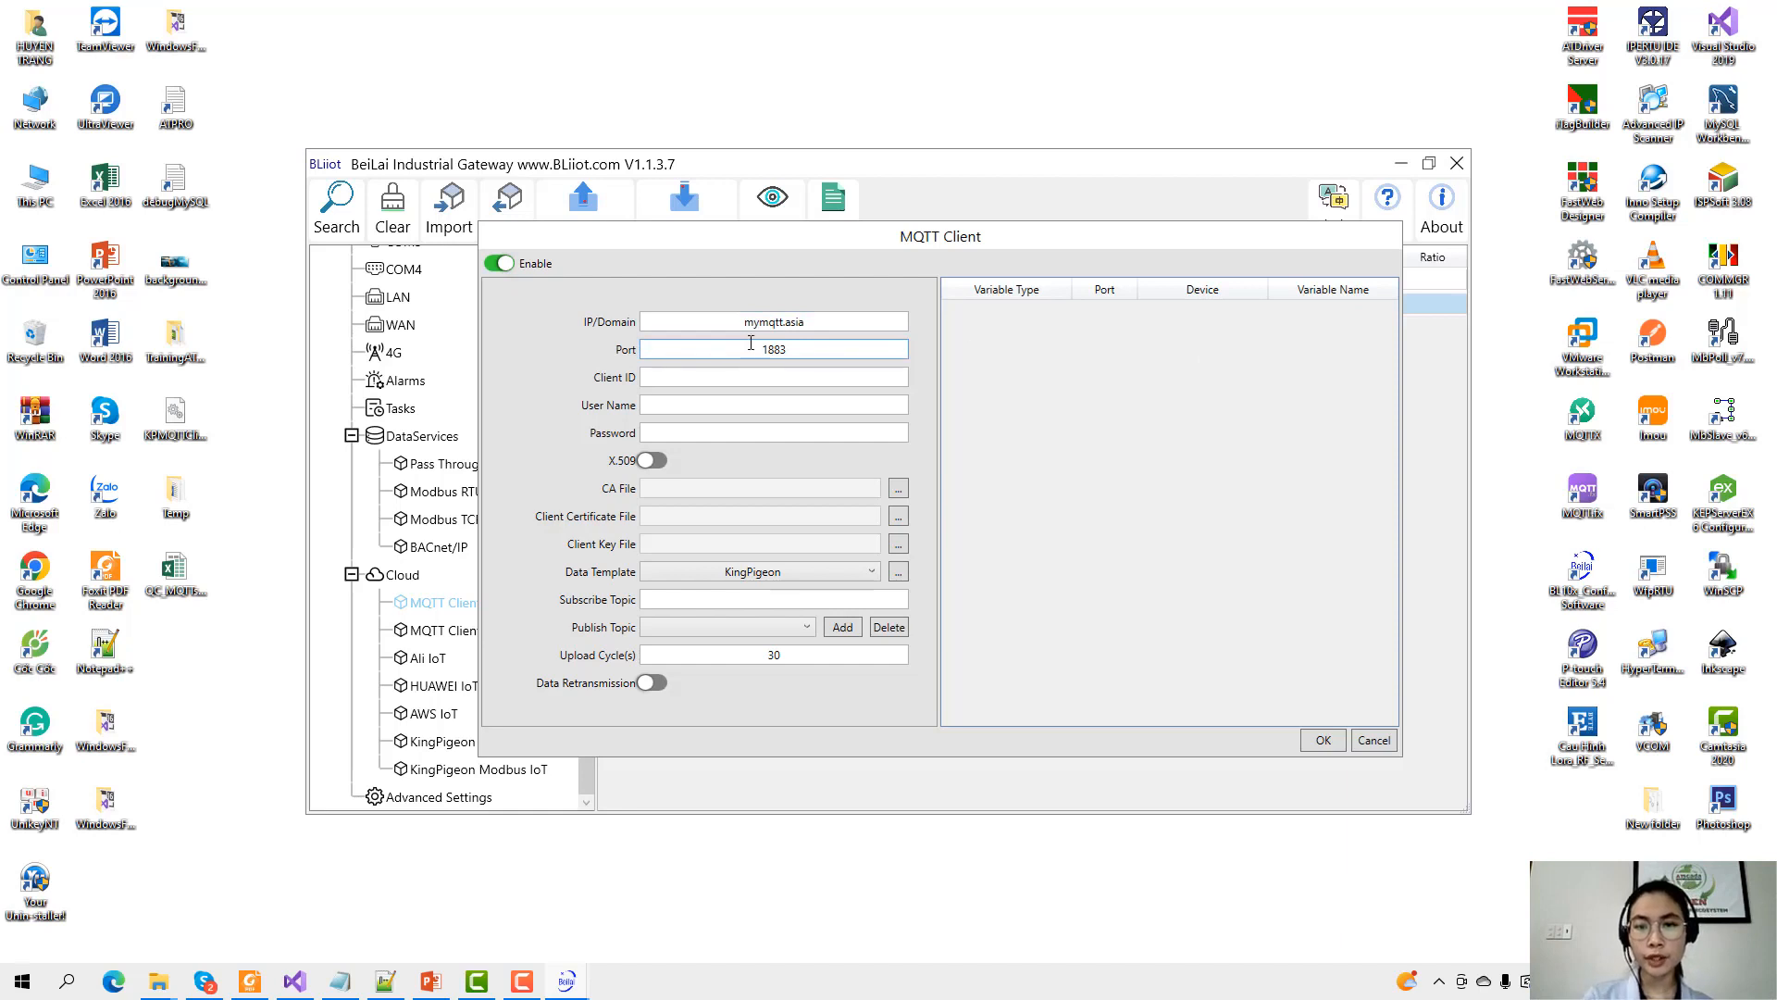
# Set the MQTT port to 8883 and the client ID to bl110_mqtts.
pyautogui.moveTo(749, 347); pyautogui.dragTo(856, 342)
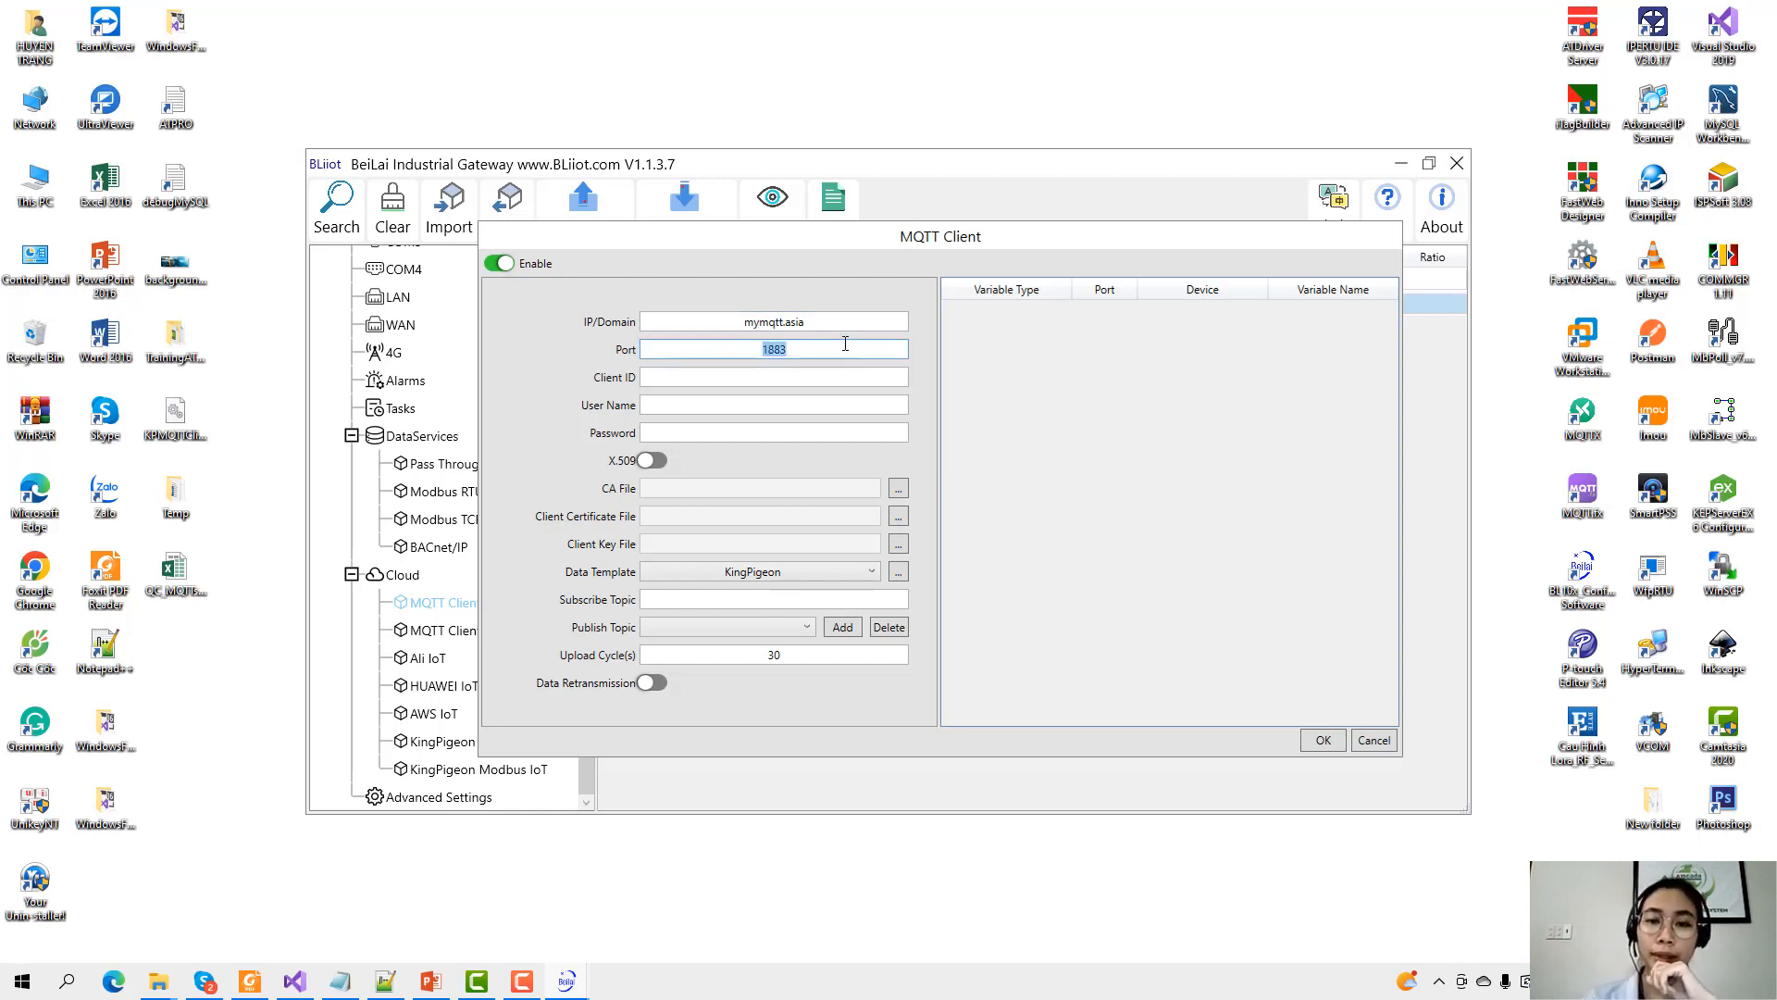
pyautogui.click(825, 348)
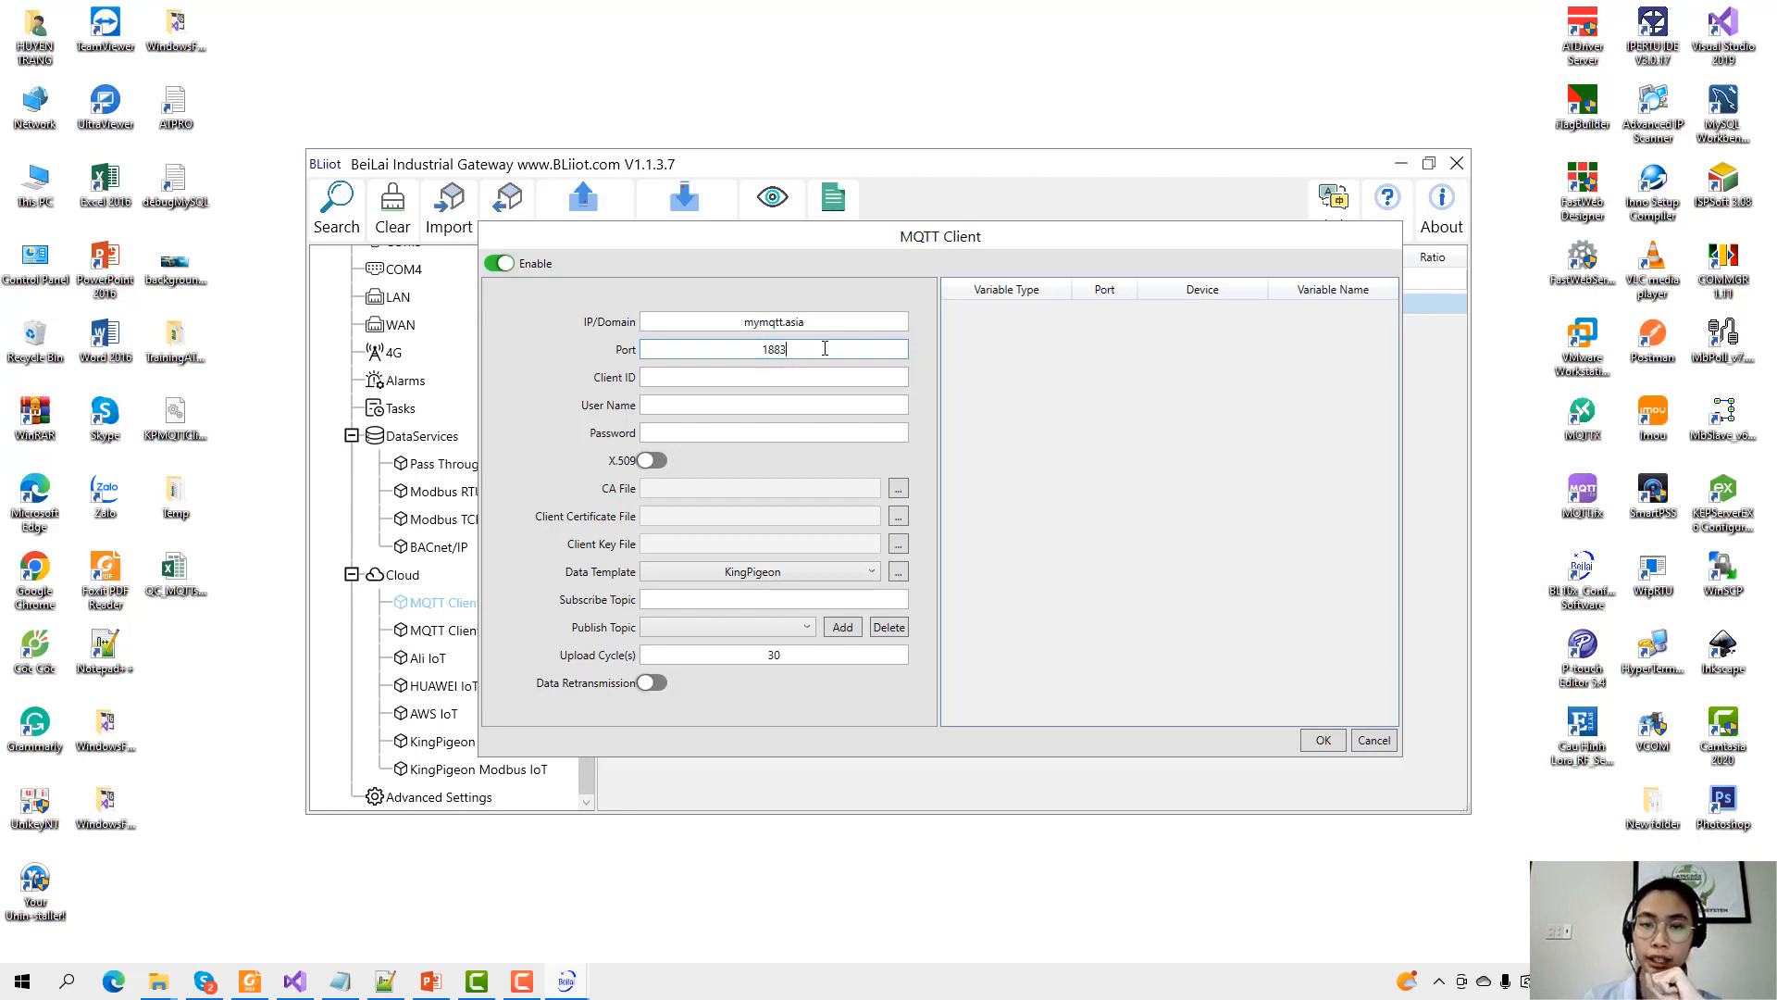
pyautogui.moveTo(796, 345); pyautogui.dragTo(535, 326)
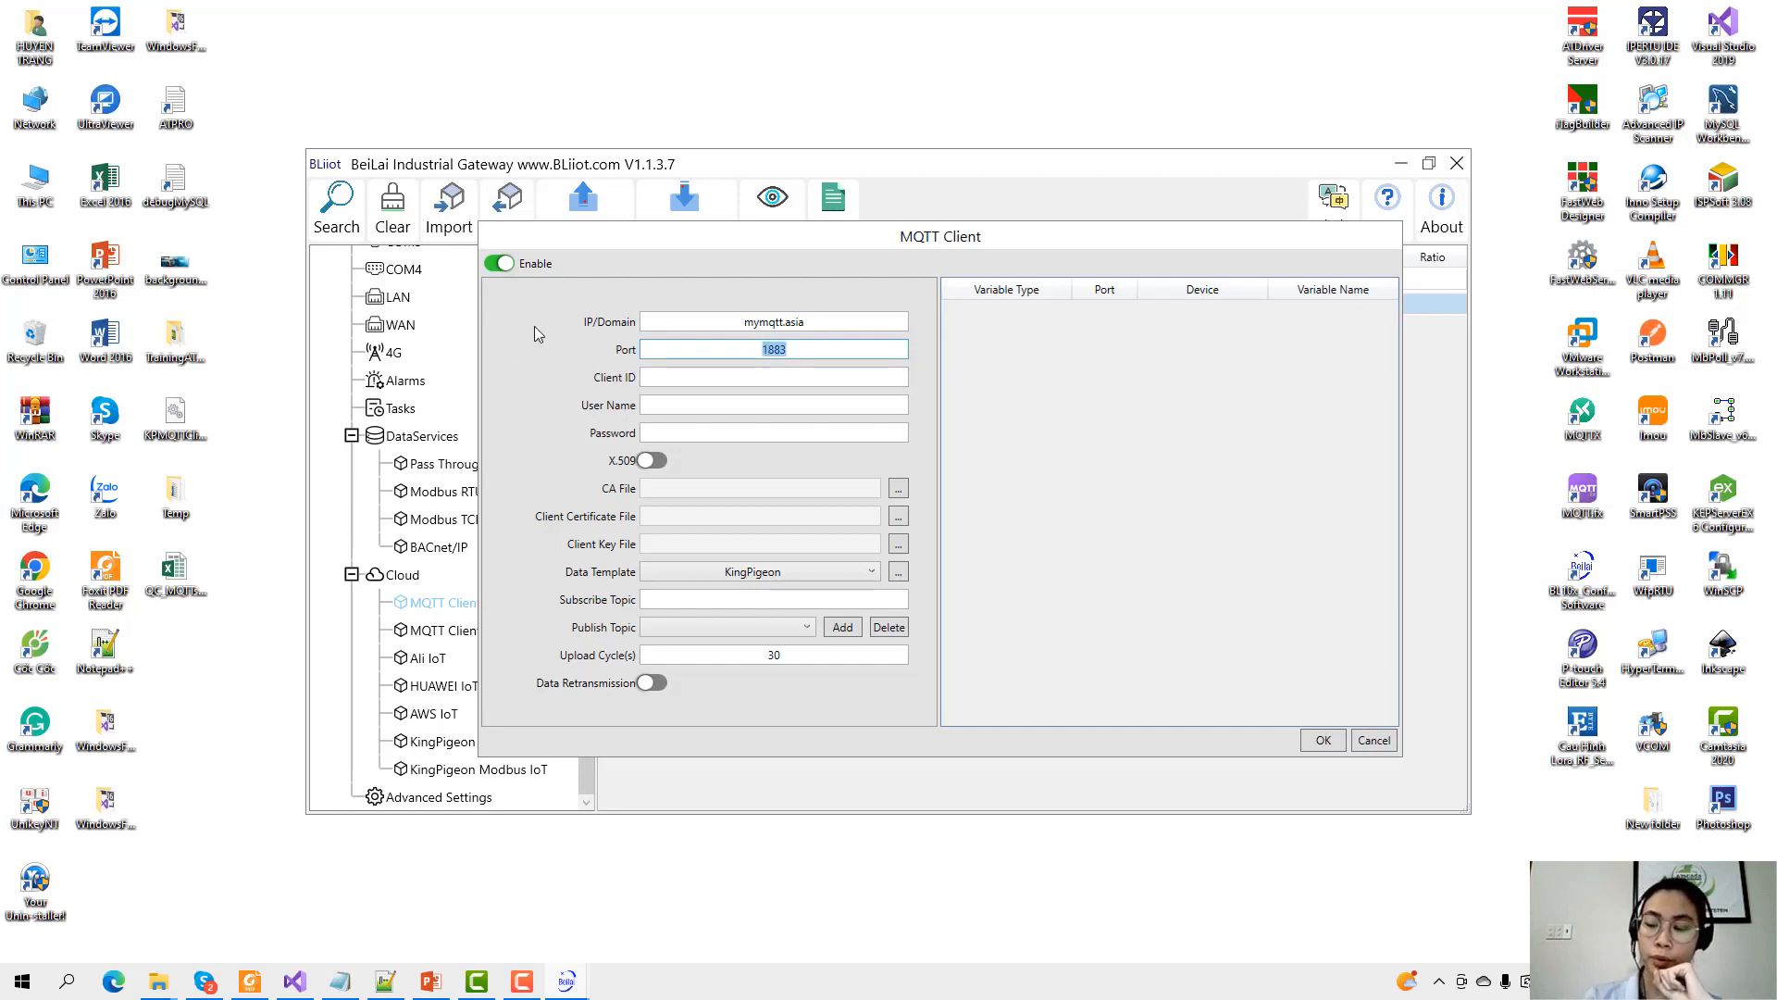
pyautogui.write('8333')
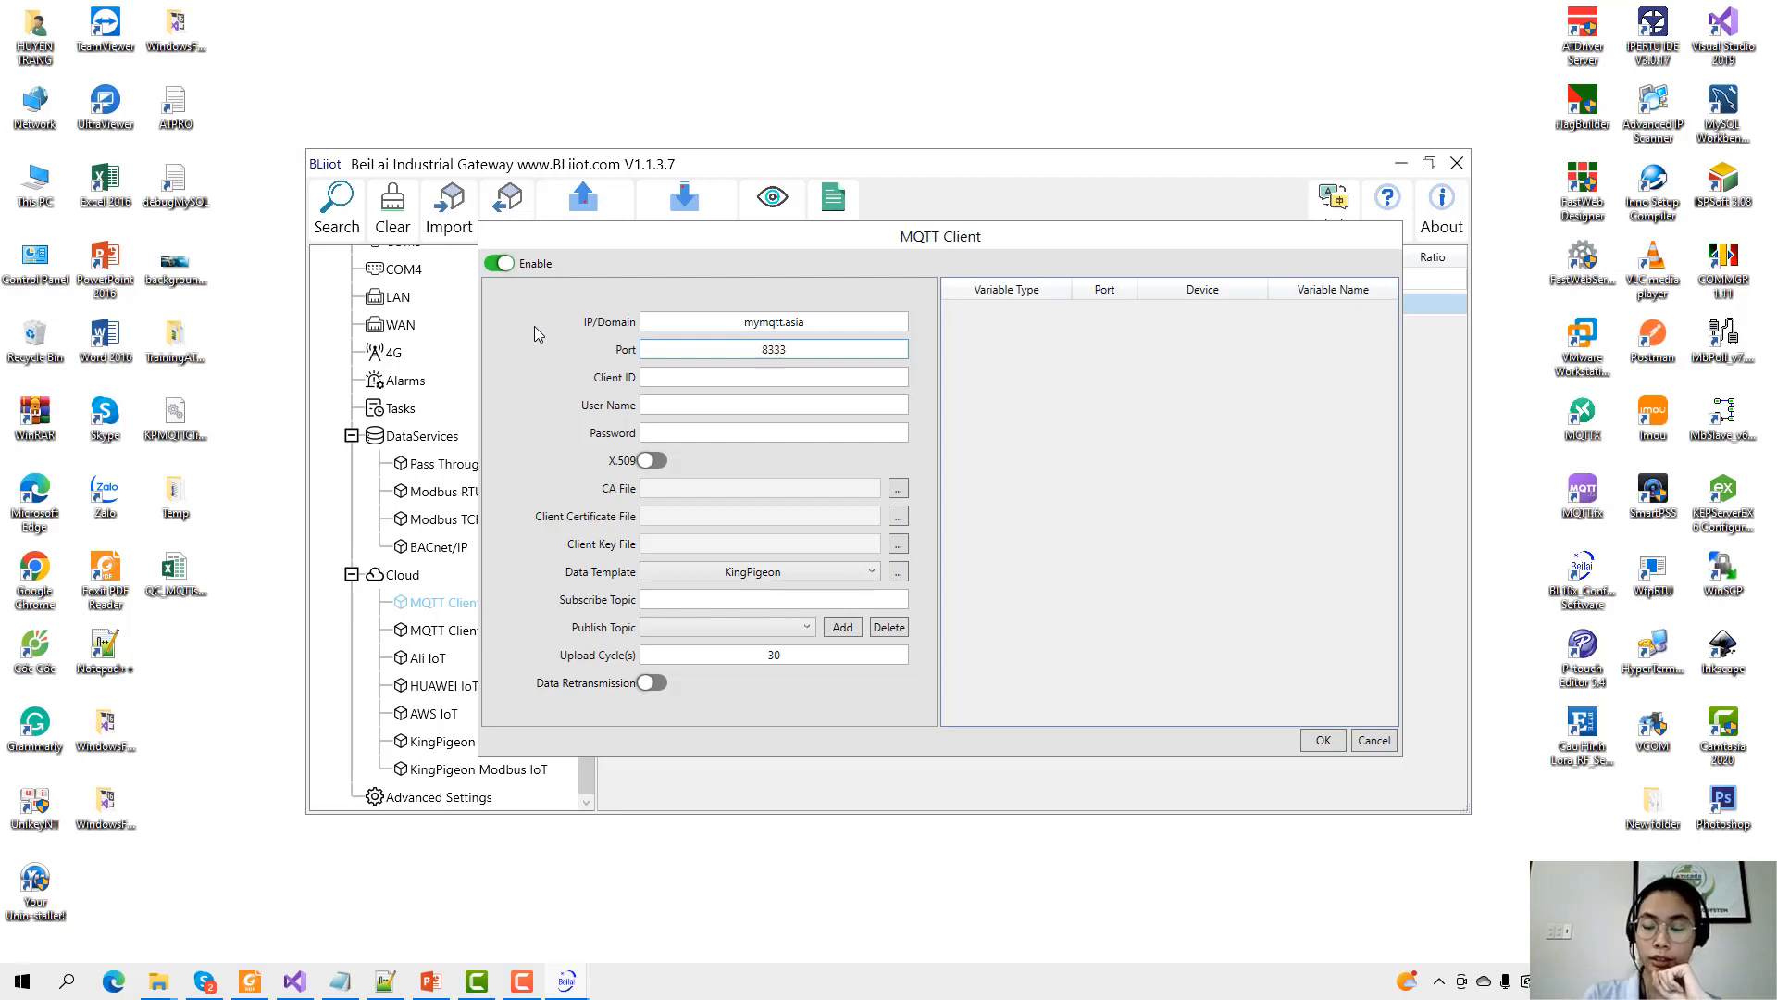
pyautogui.press('BackSpace')
pyautogui.press('BackSpace')
pyautogui.press('BackSpace')
pyautogui.write('883')
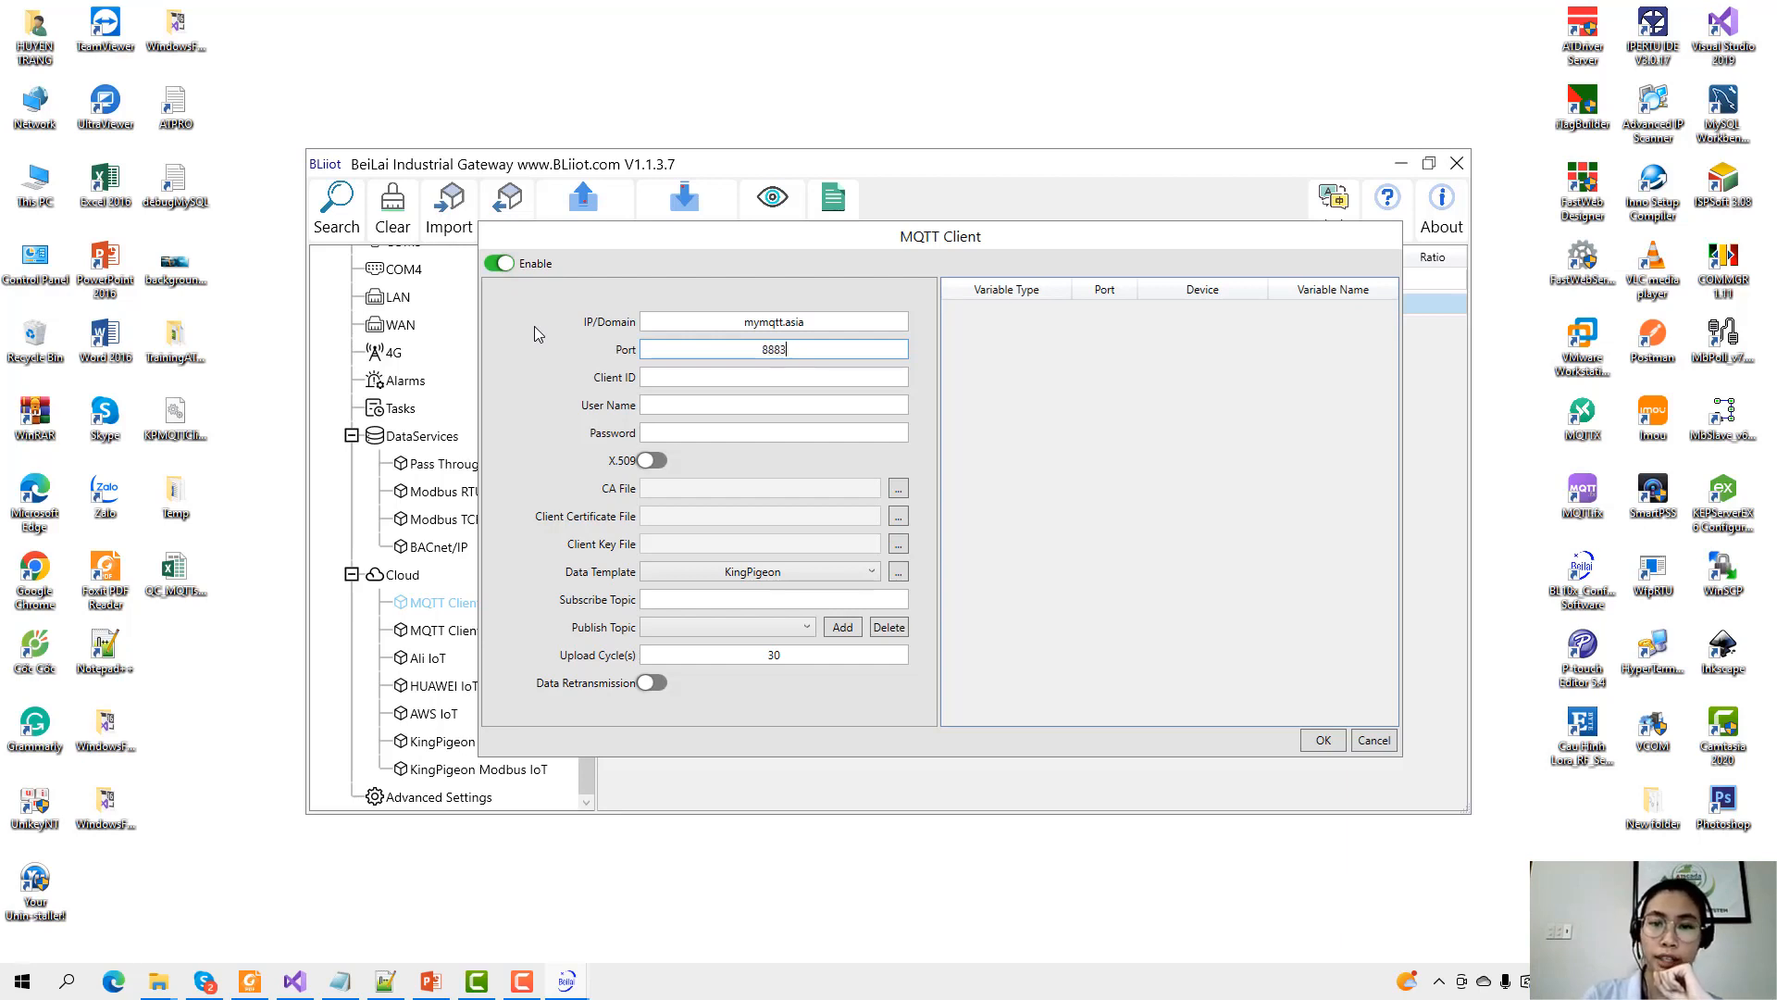
pyautogui.click(767, 381)
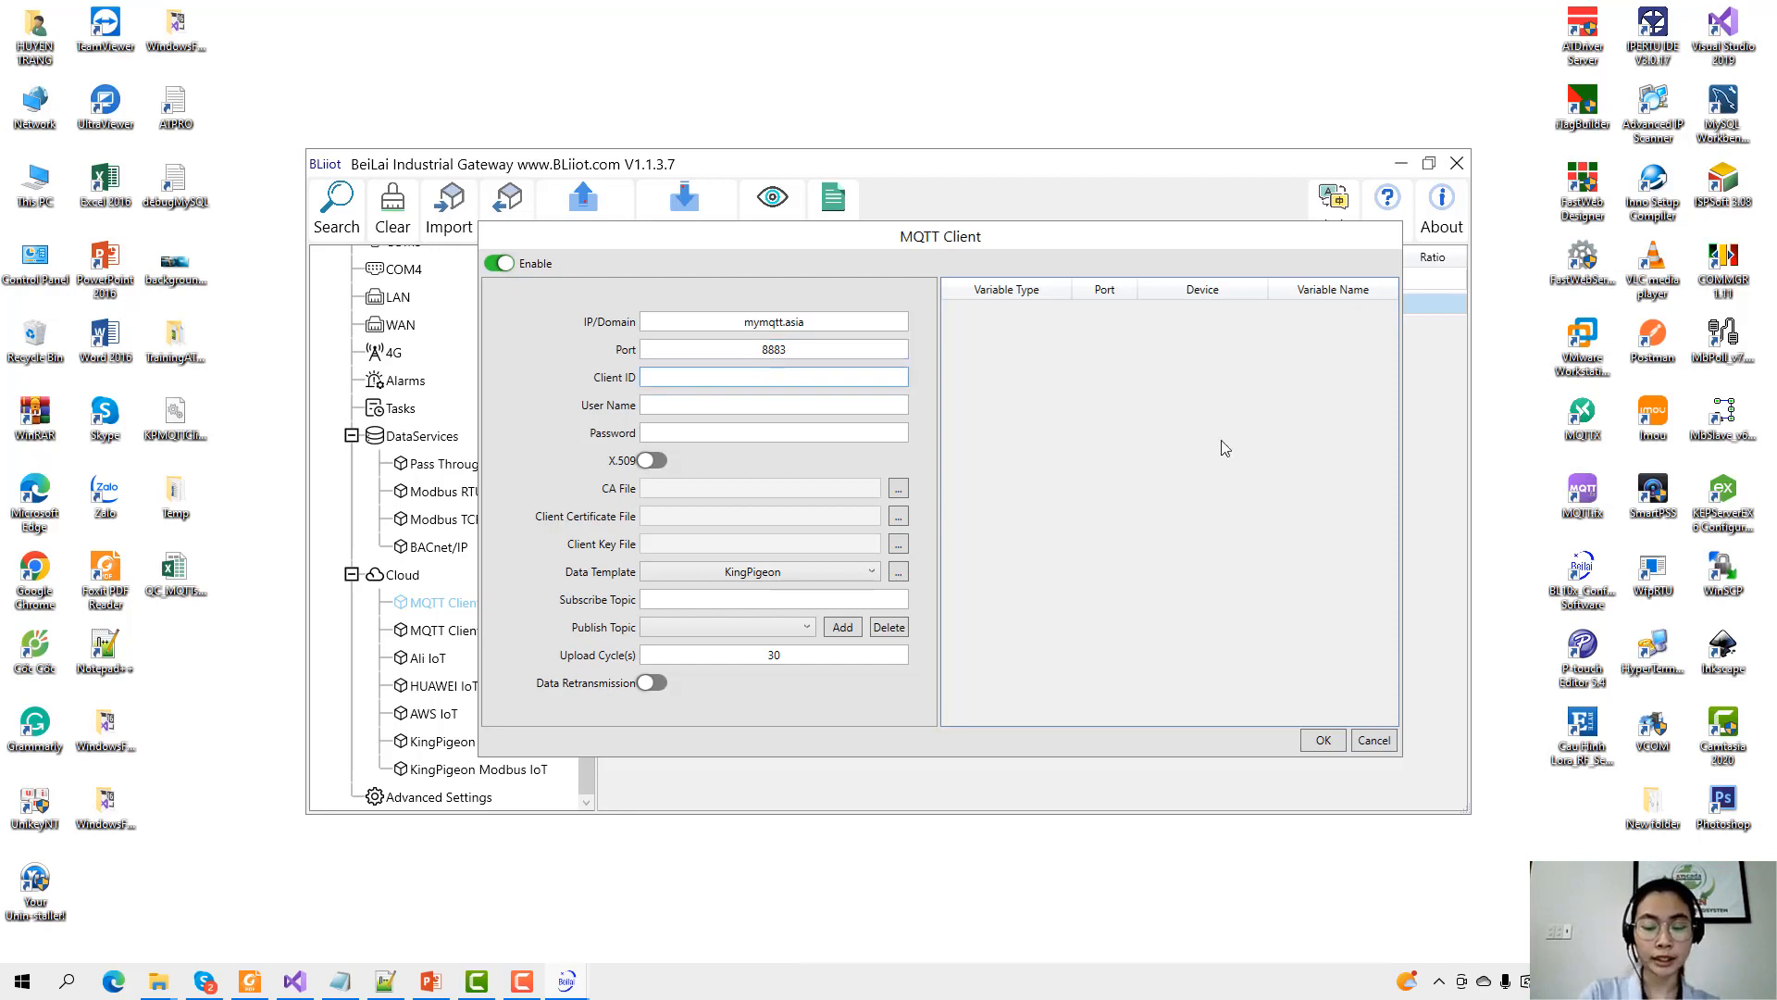
pyautogui.write('bl110_')
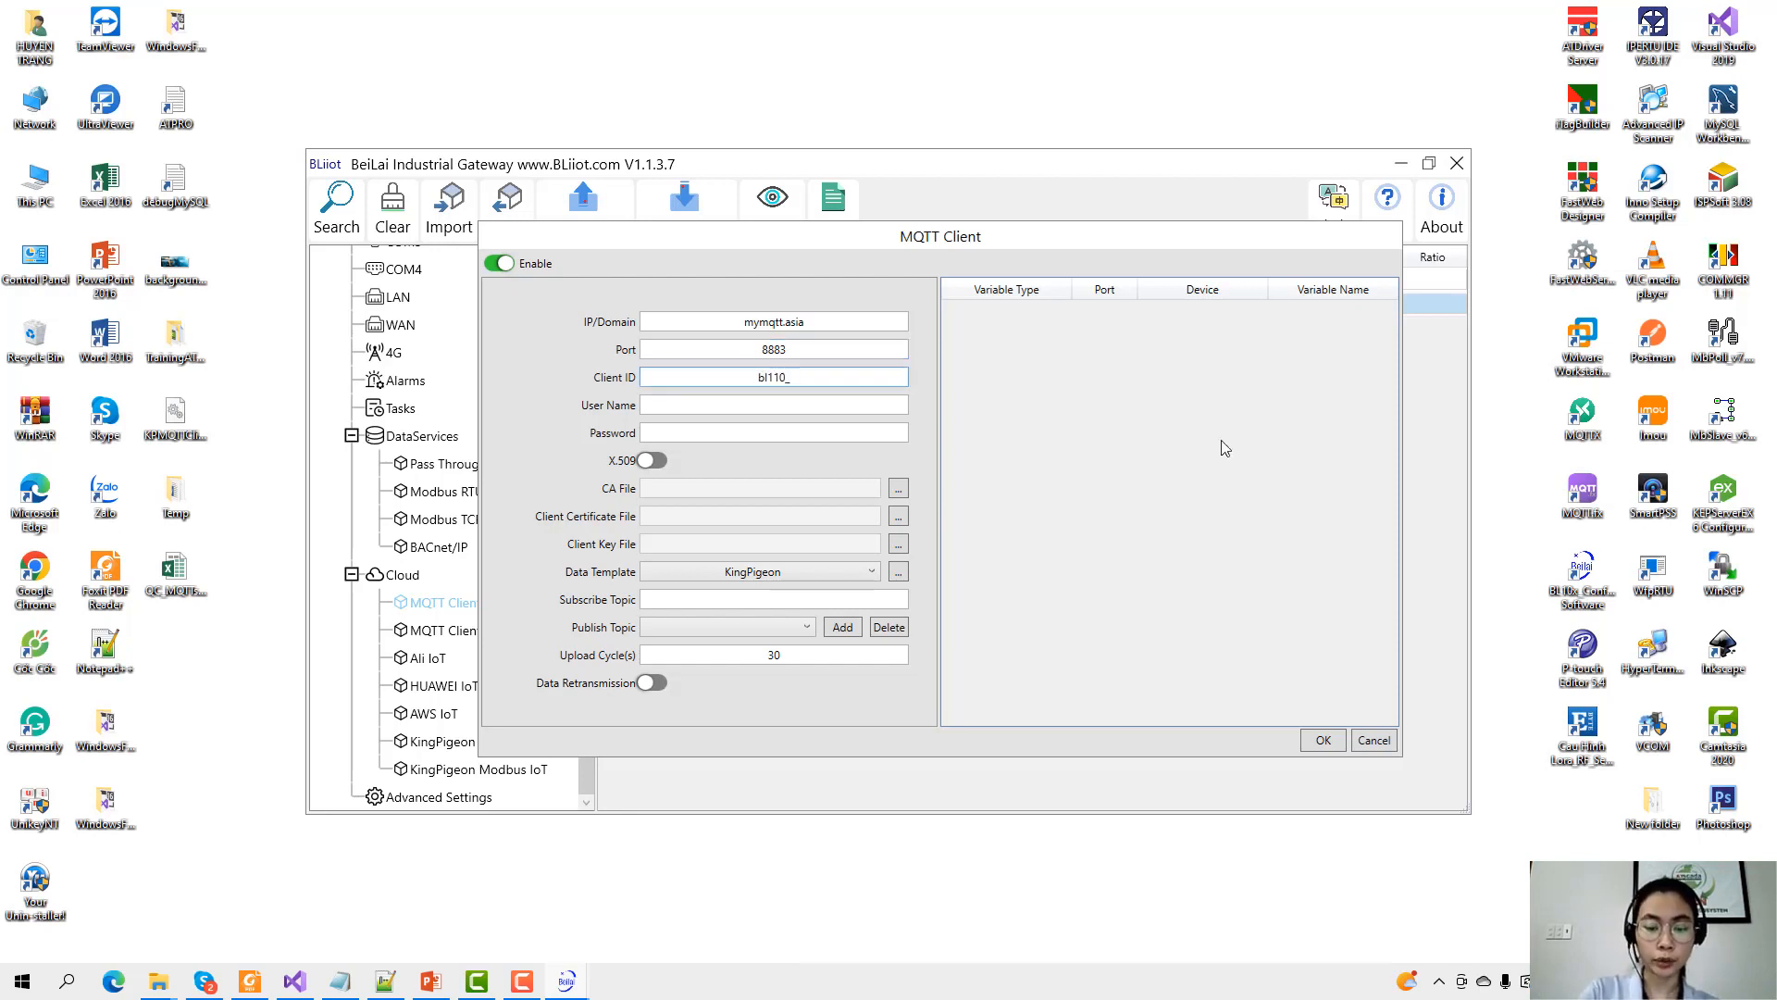
pyautogui.write('mqtts')
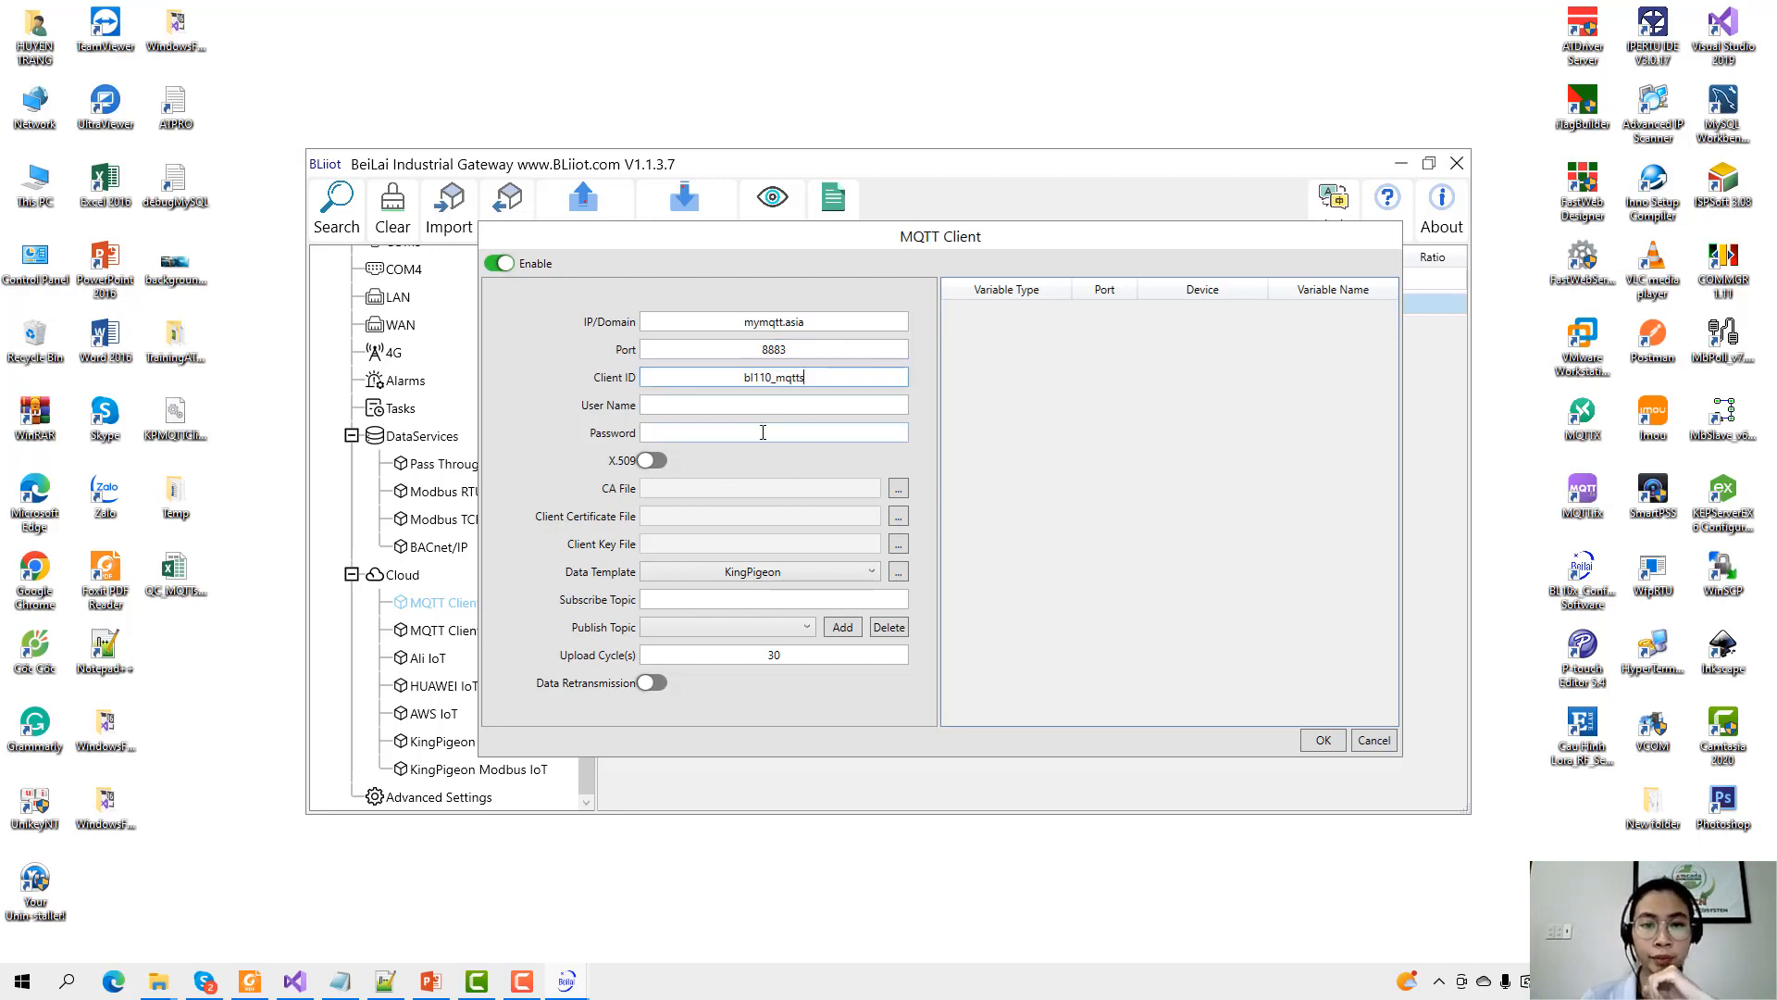
pyautogui.press('Tab')
pyautogui.press('Tab')
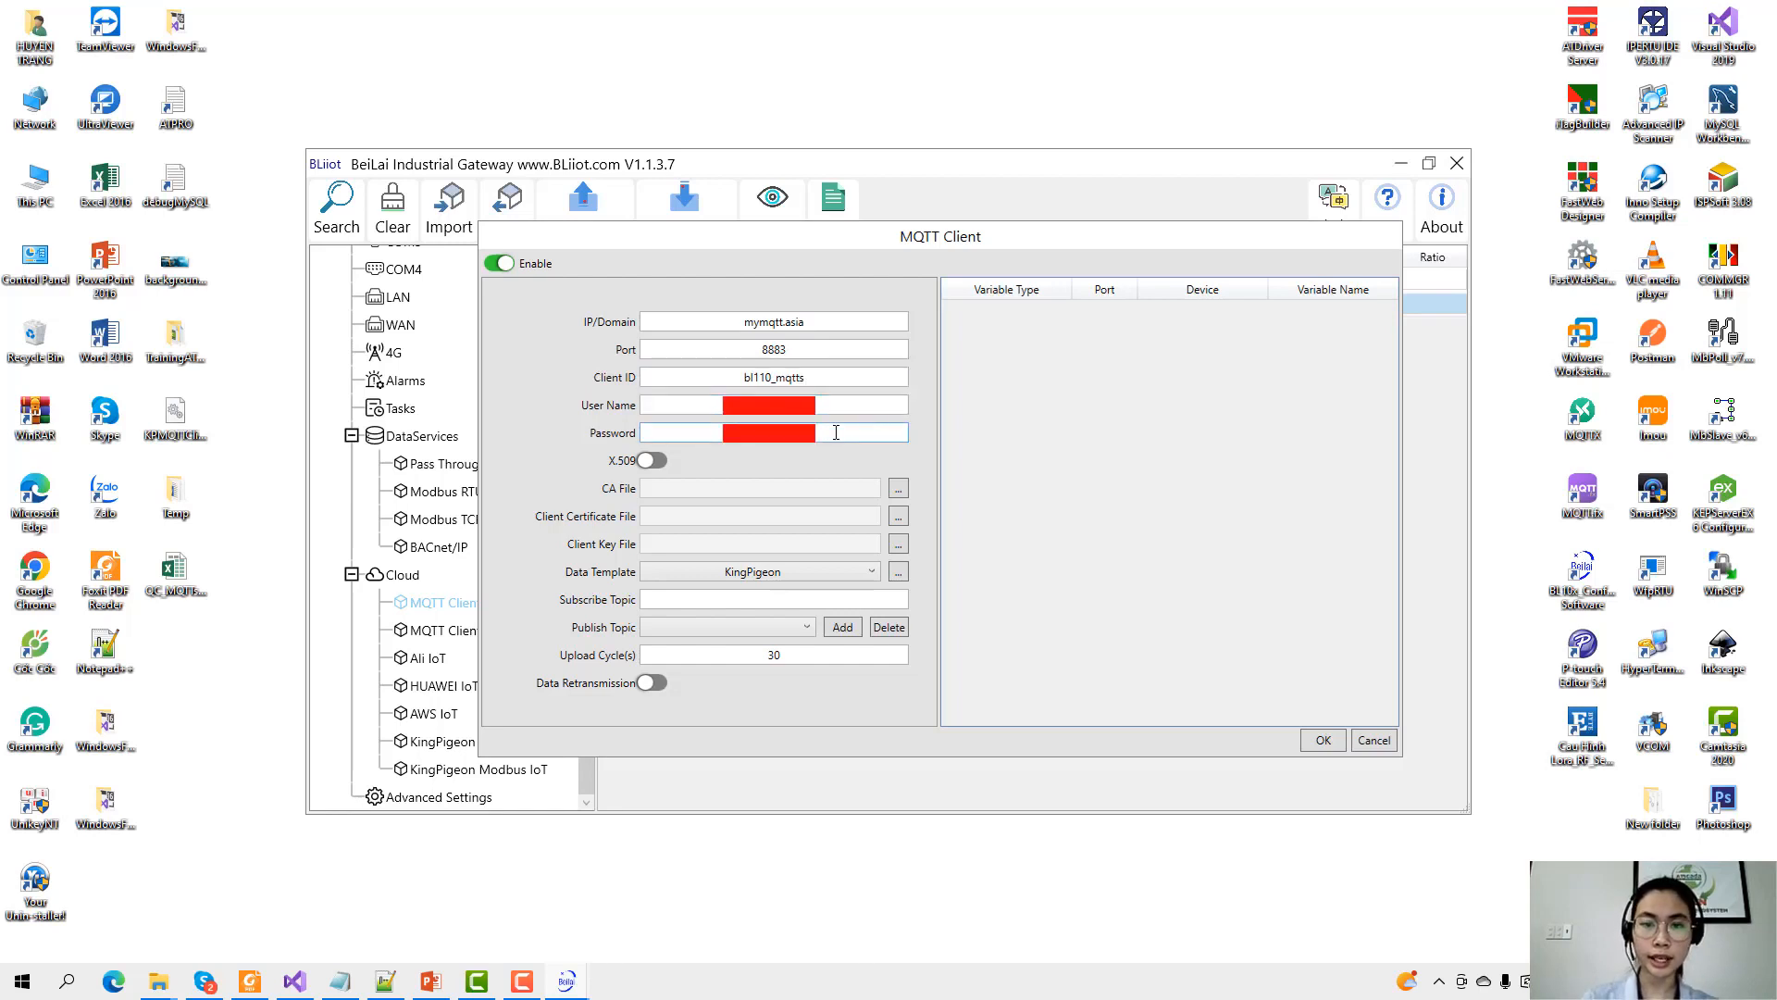
# Enable X.509 authentication and attach ca.pem as the CA file.
pyautogui.click(648, 463)
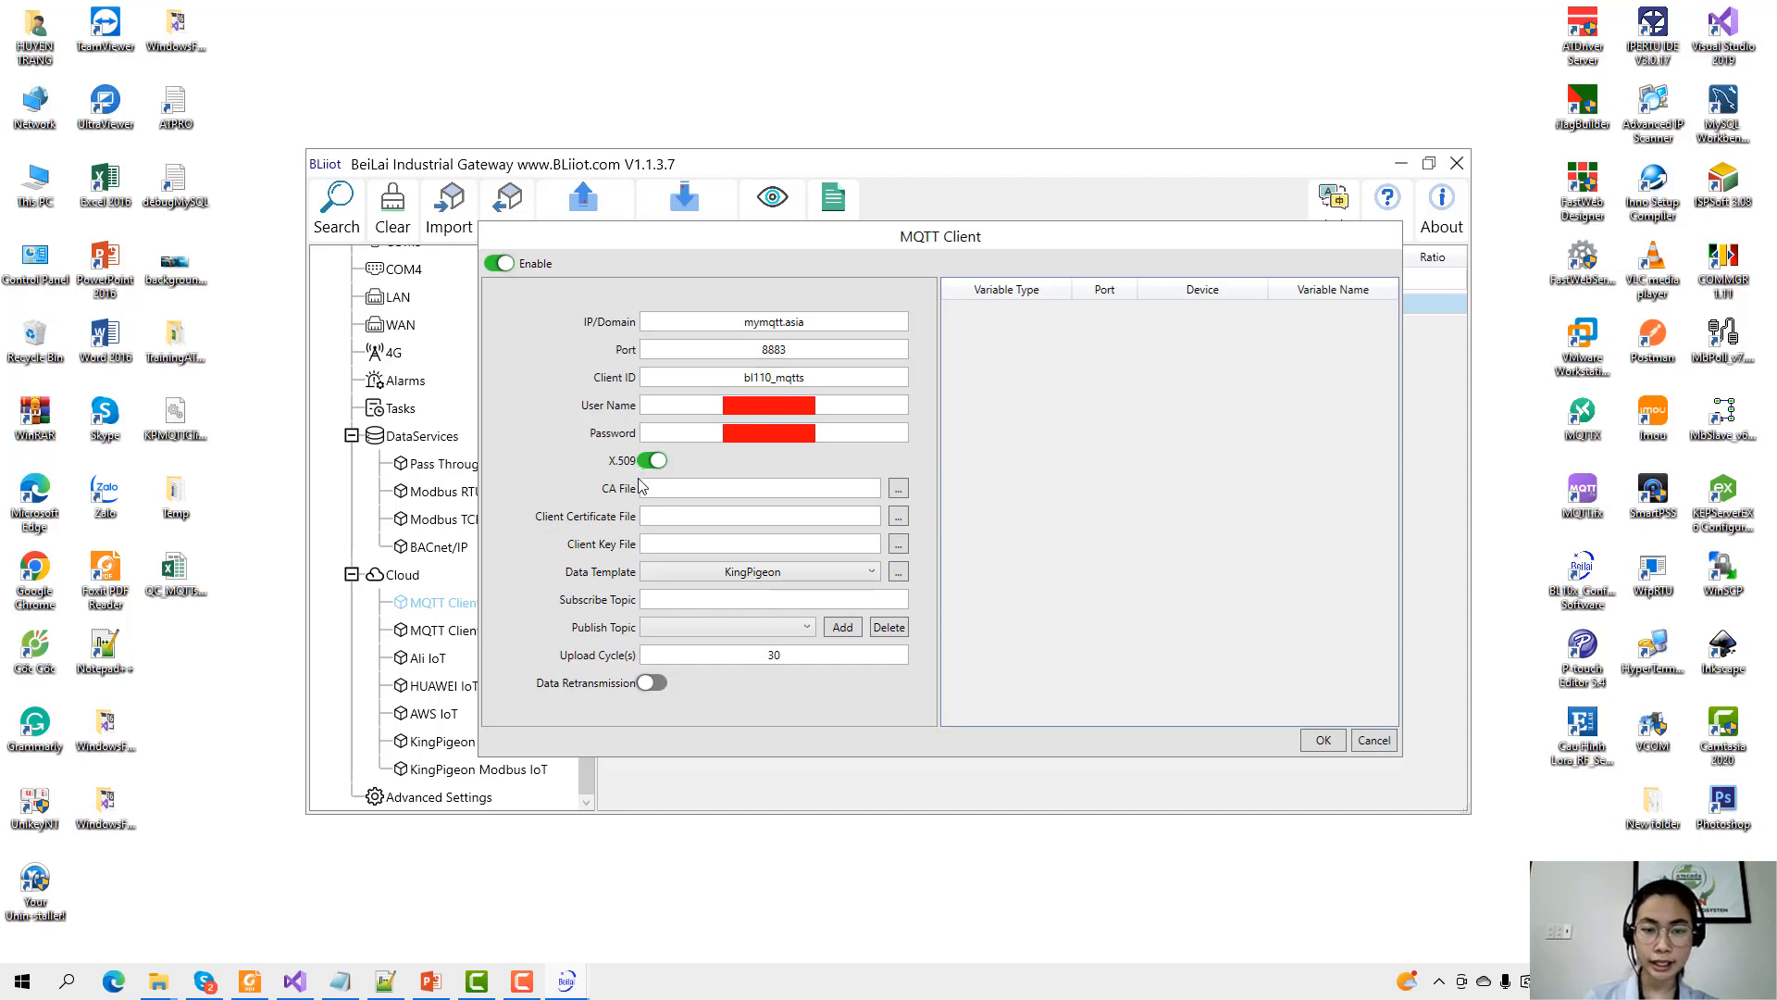
pyautogui.click(712, 547)
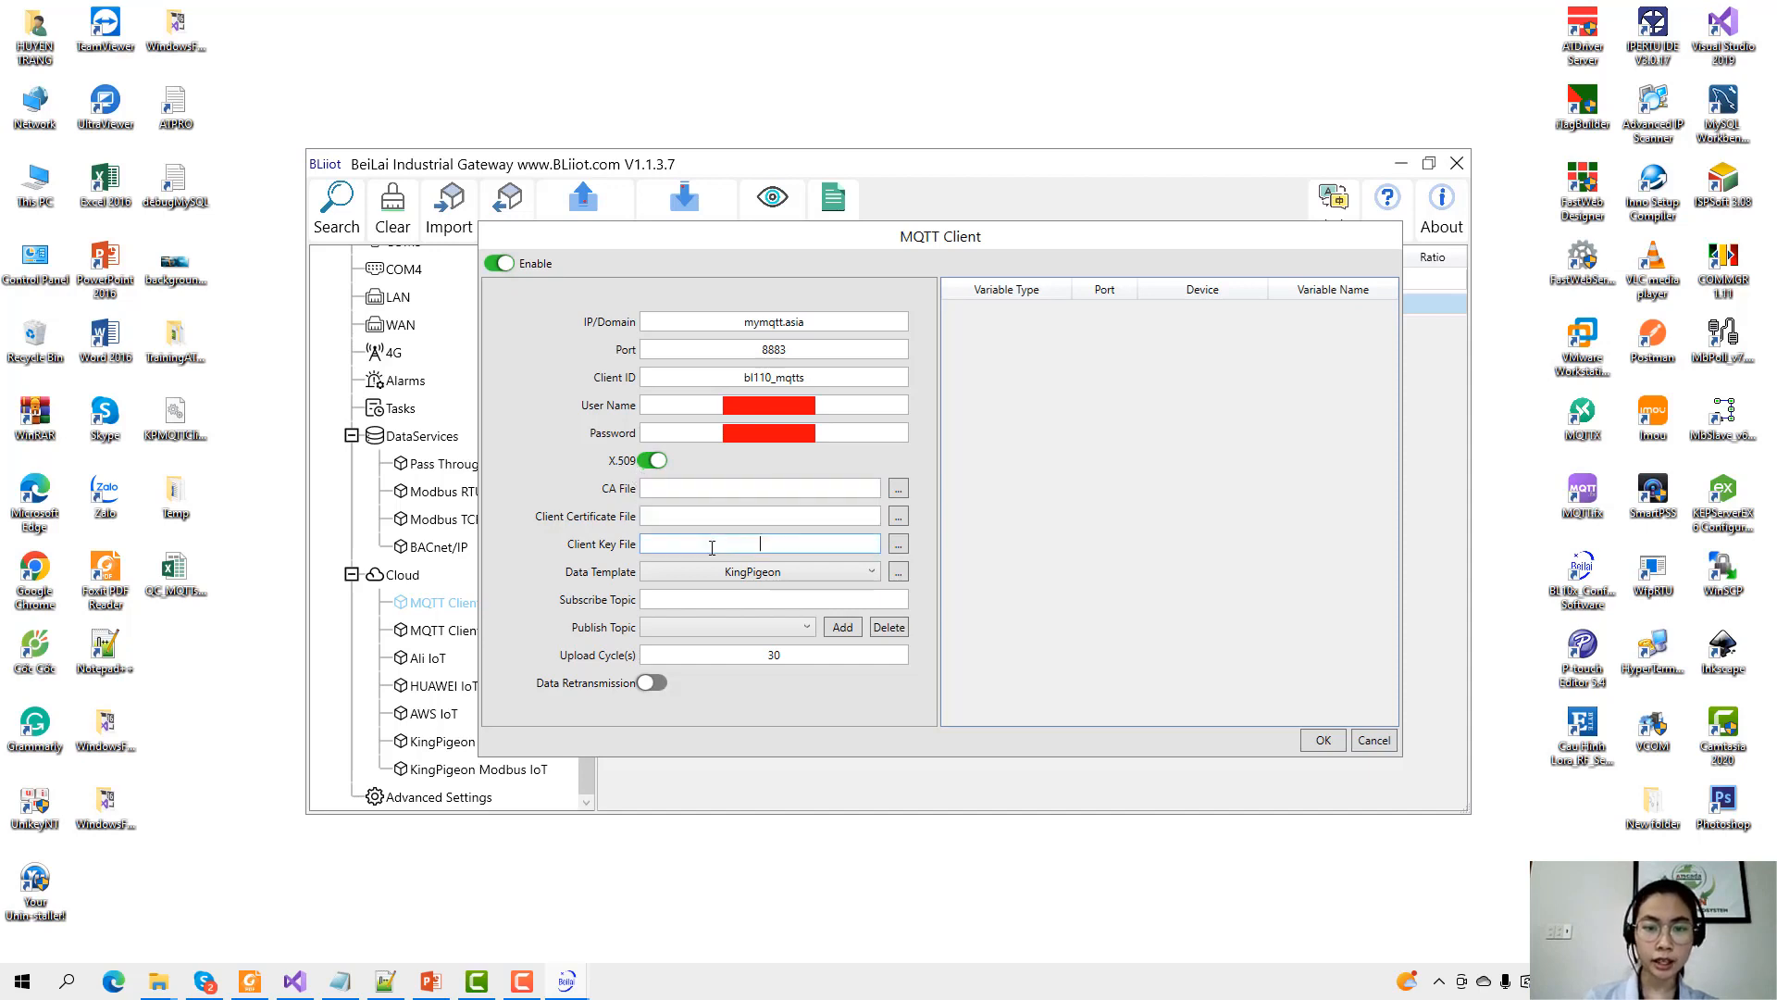
pyautogui.click(762, 512)
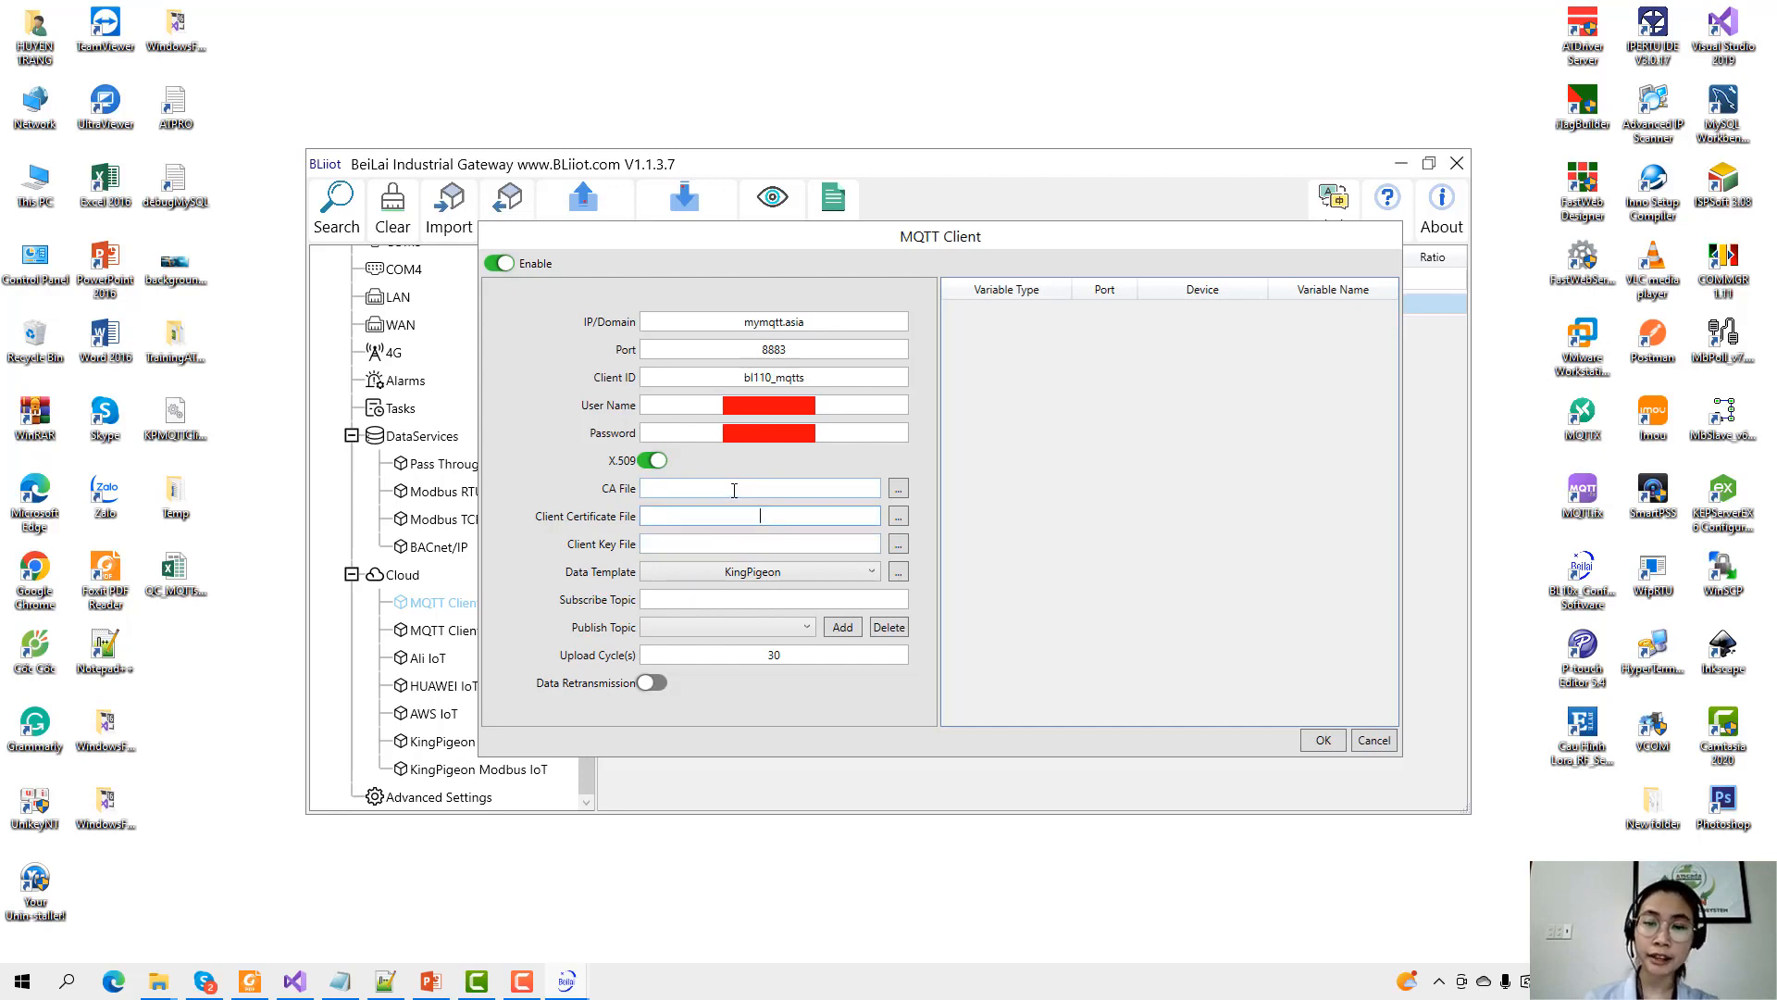
pyautogui.click(899, 486)
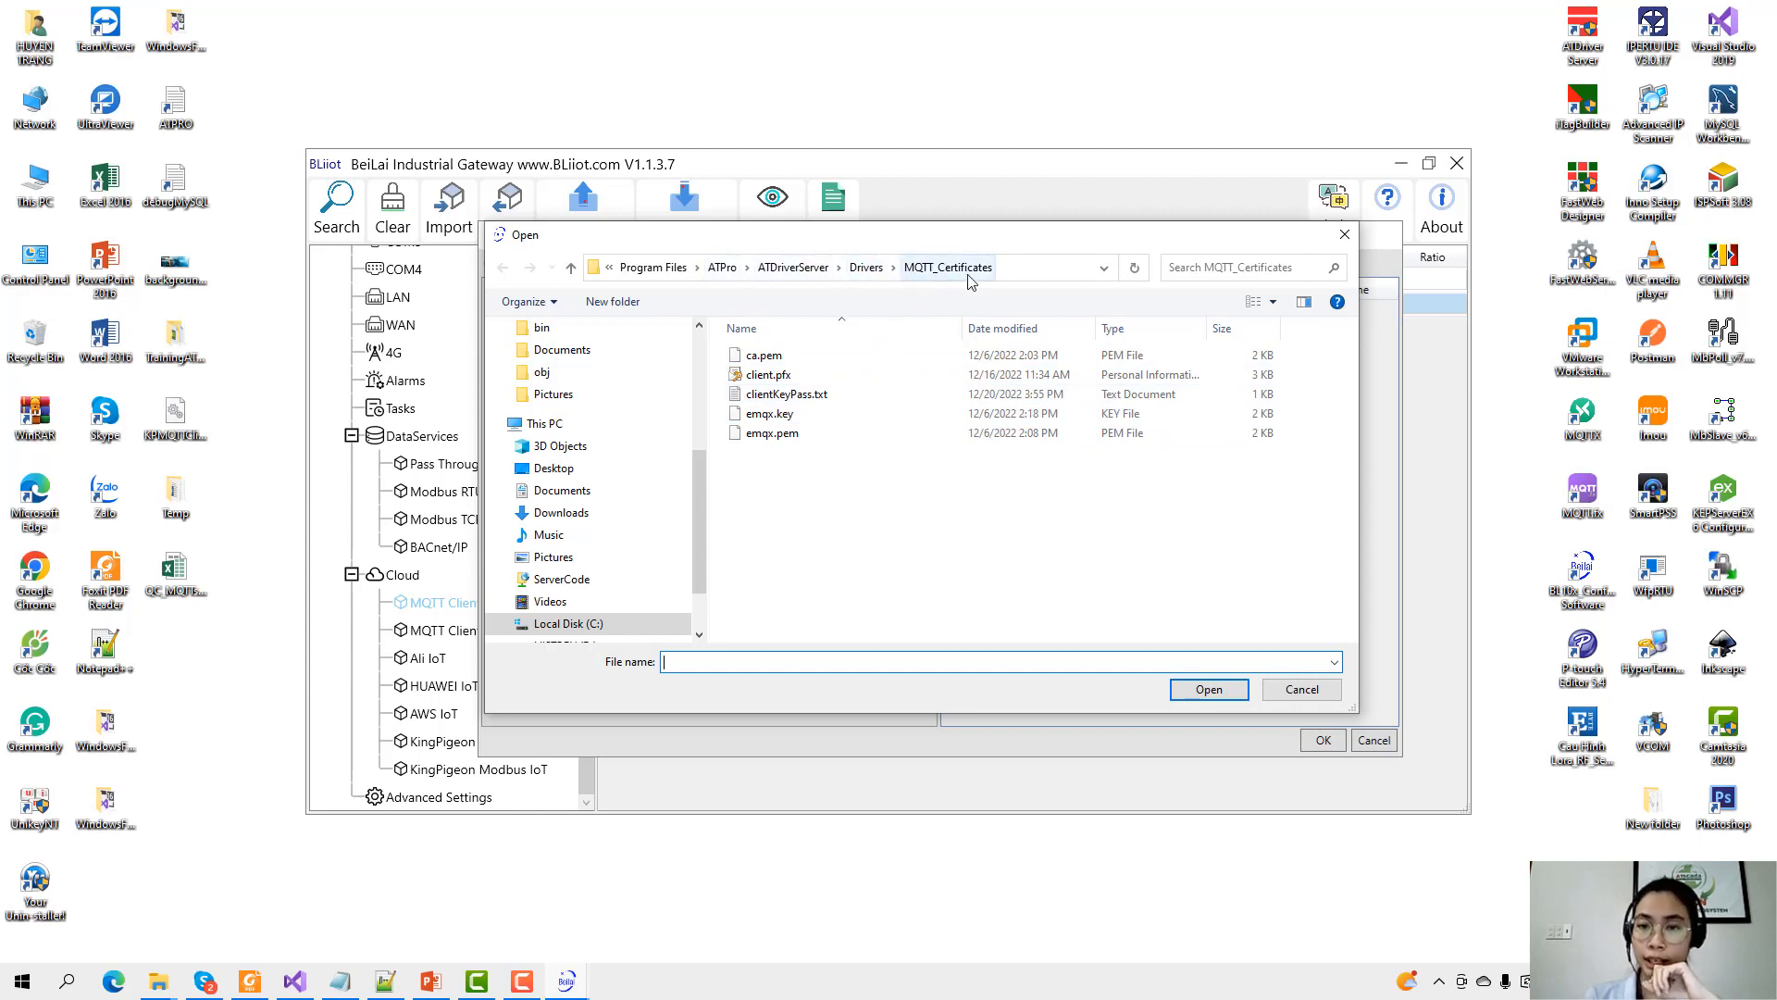
pyautogui.moveTo(995, 244); pyautogui.dragTo(985, 281)
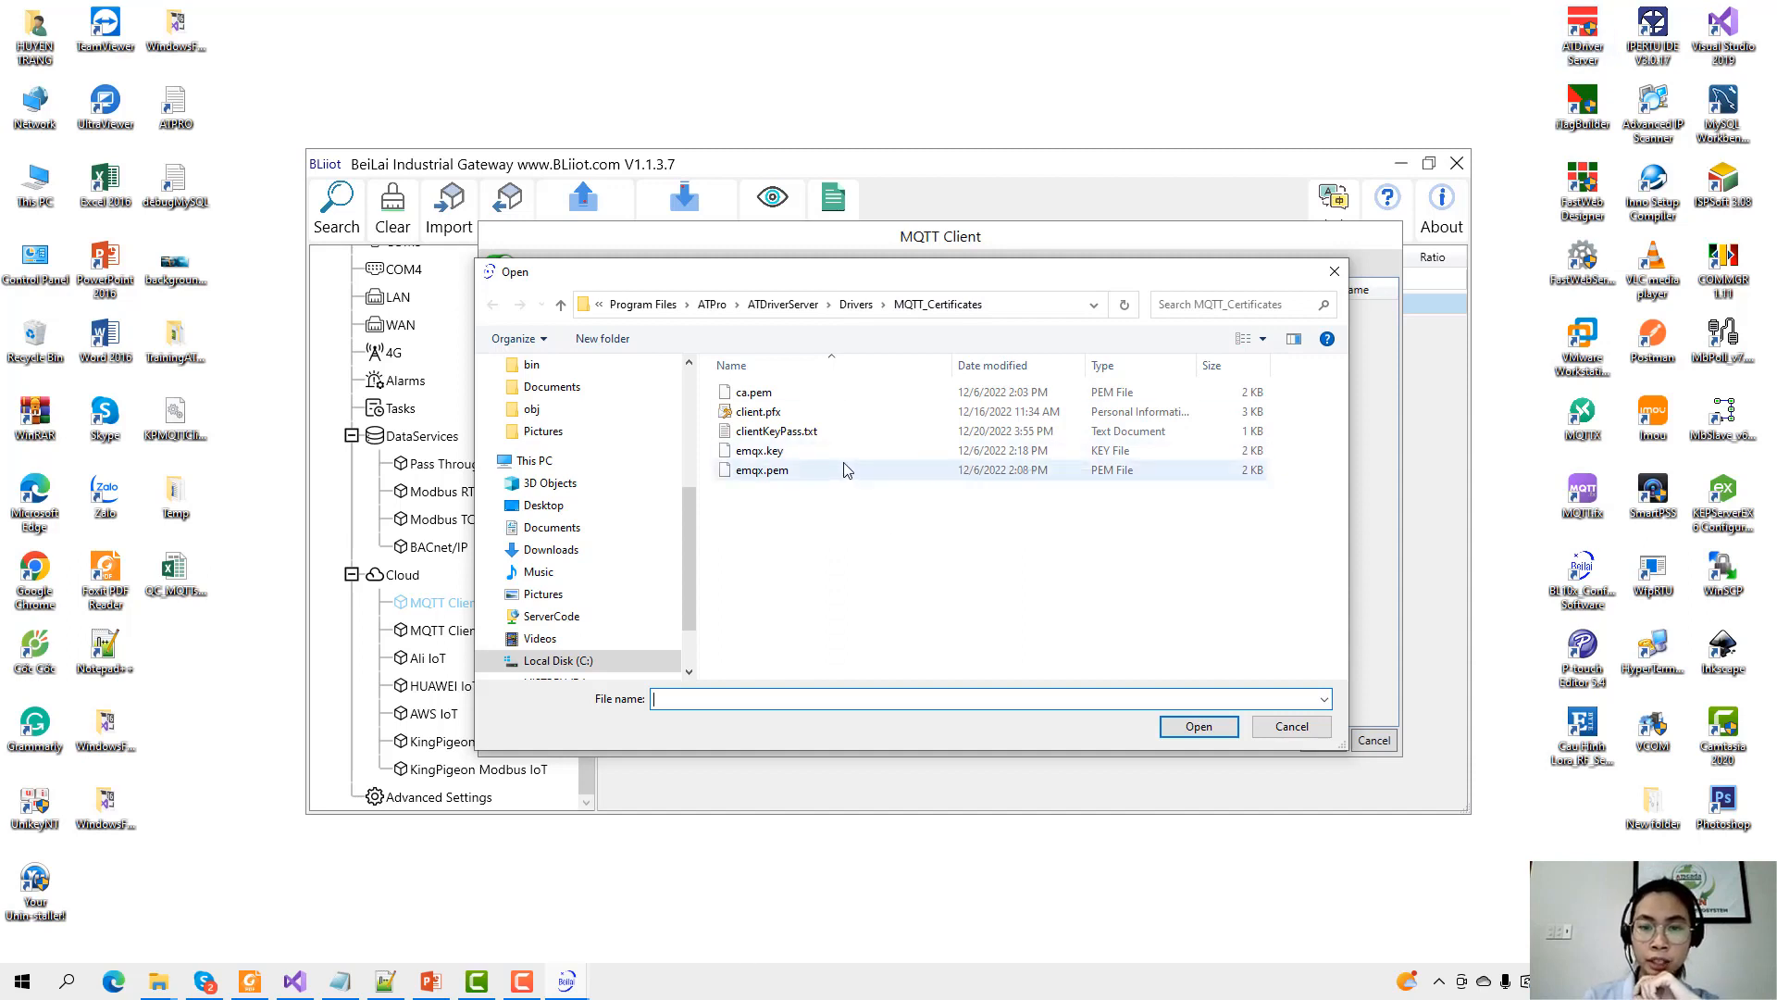
pyautogui.click(856, 396)
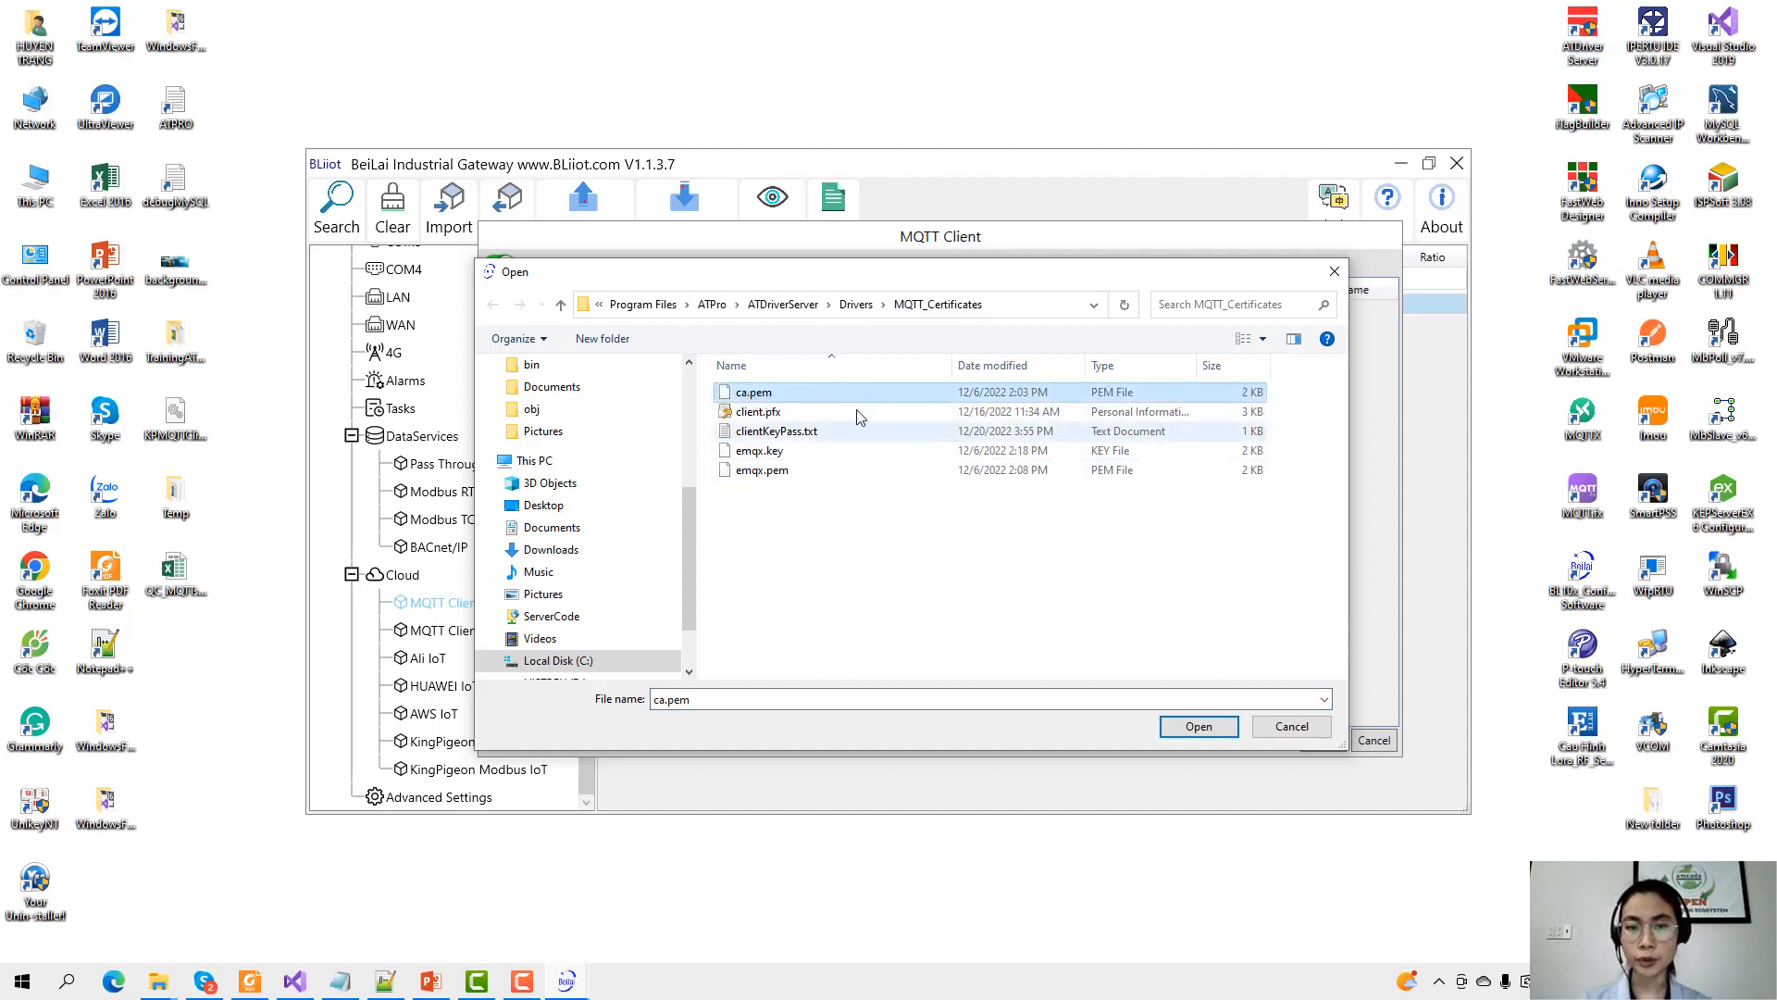
pyautogui.click(1203, 725)
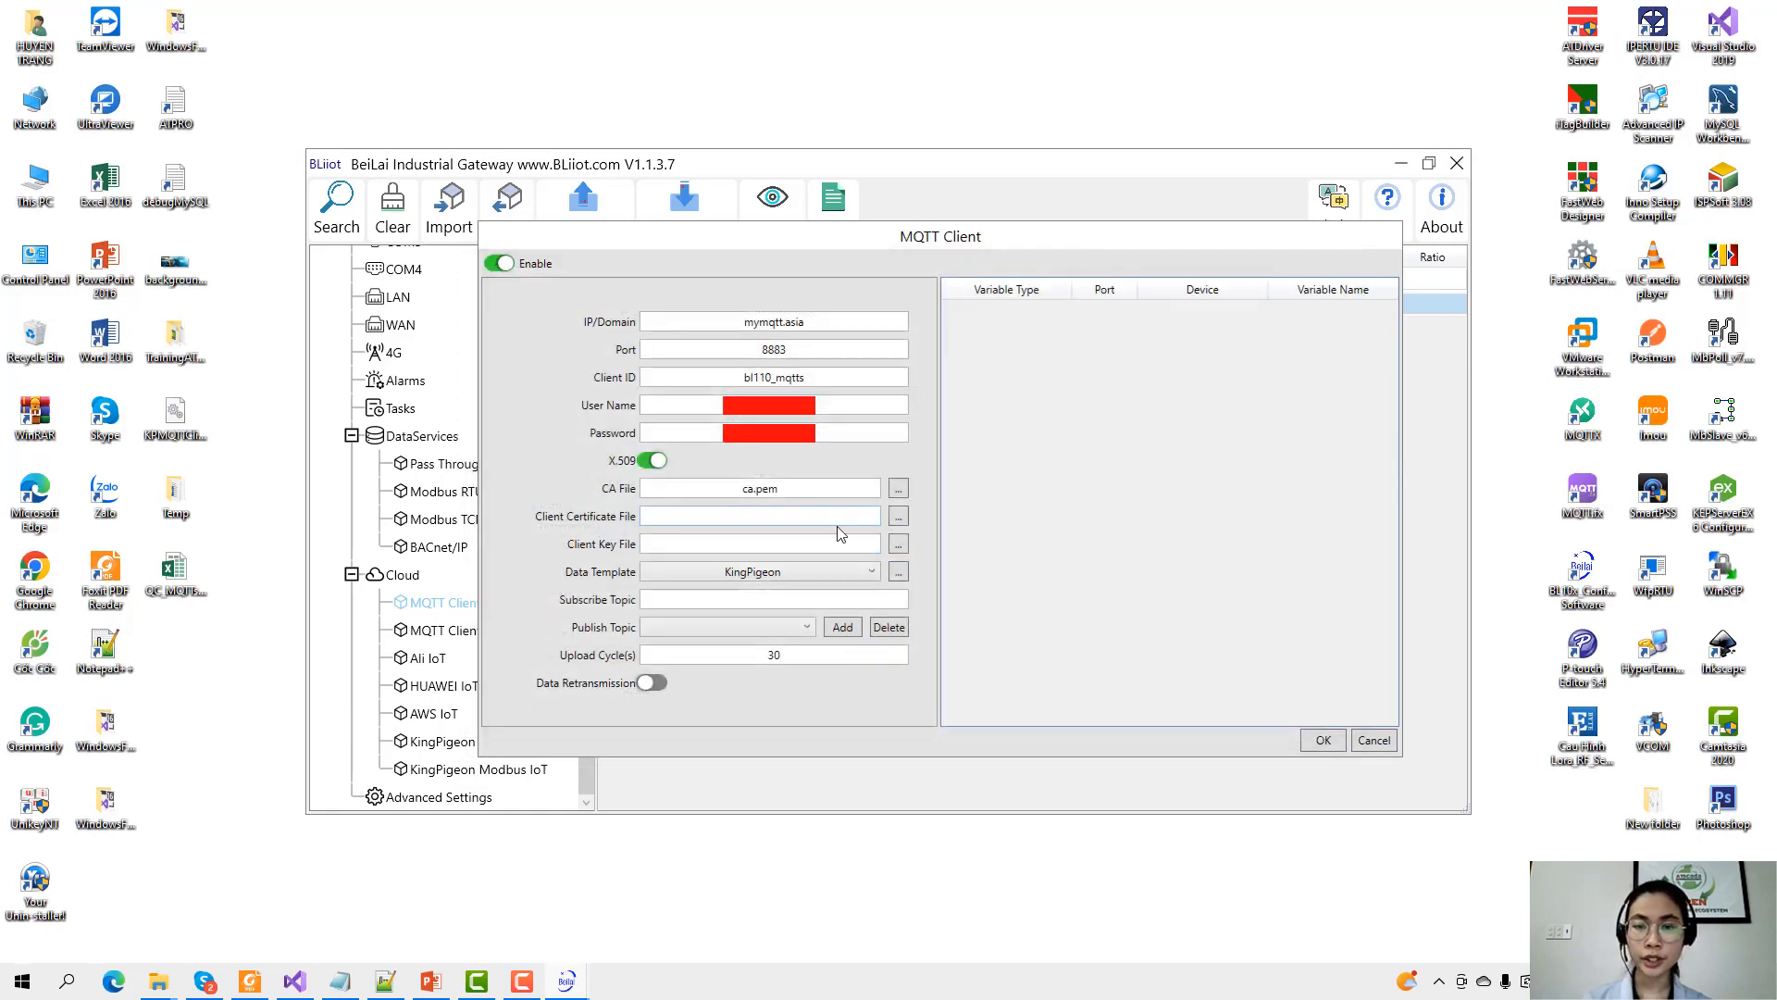
# Attach emqx.pem as the client certificate and emqx.key as the client key.
pyautogui.click(898, 515)
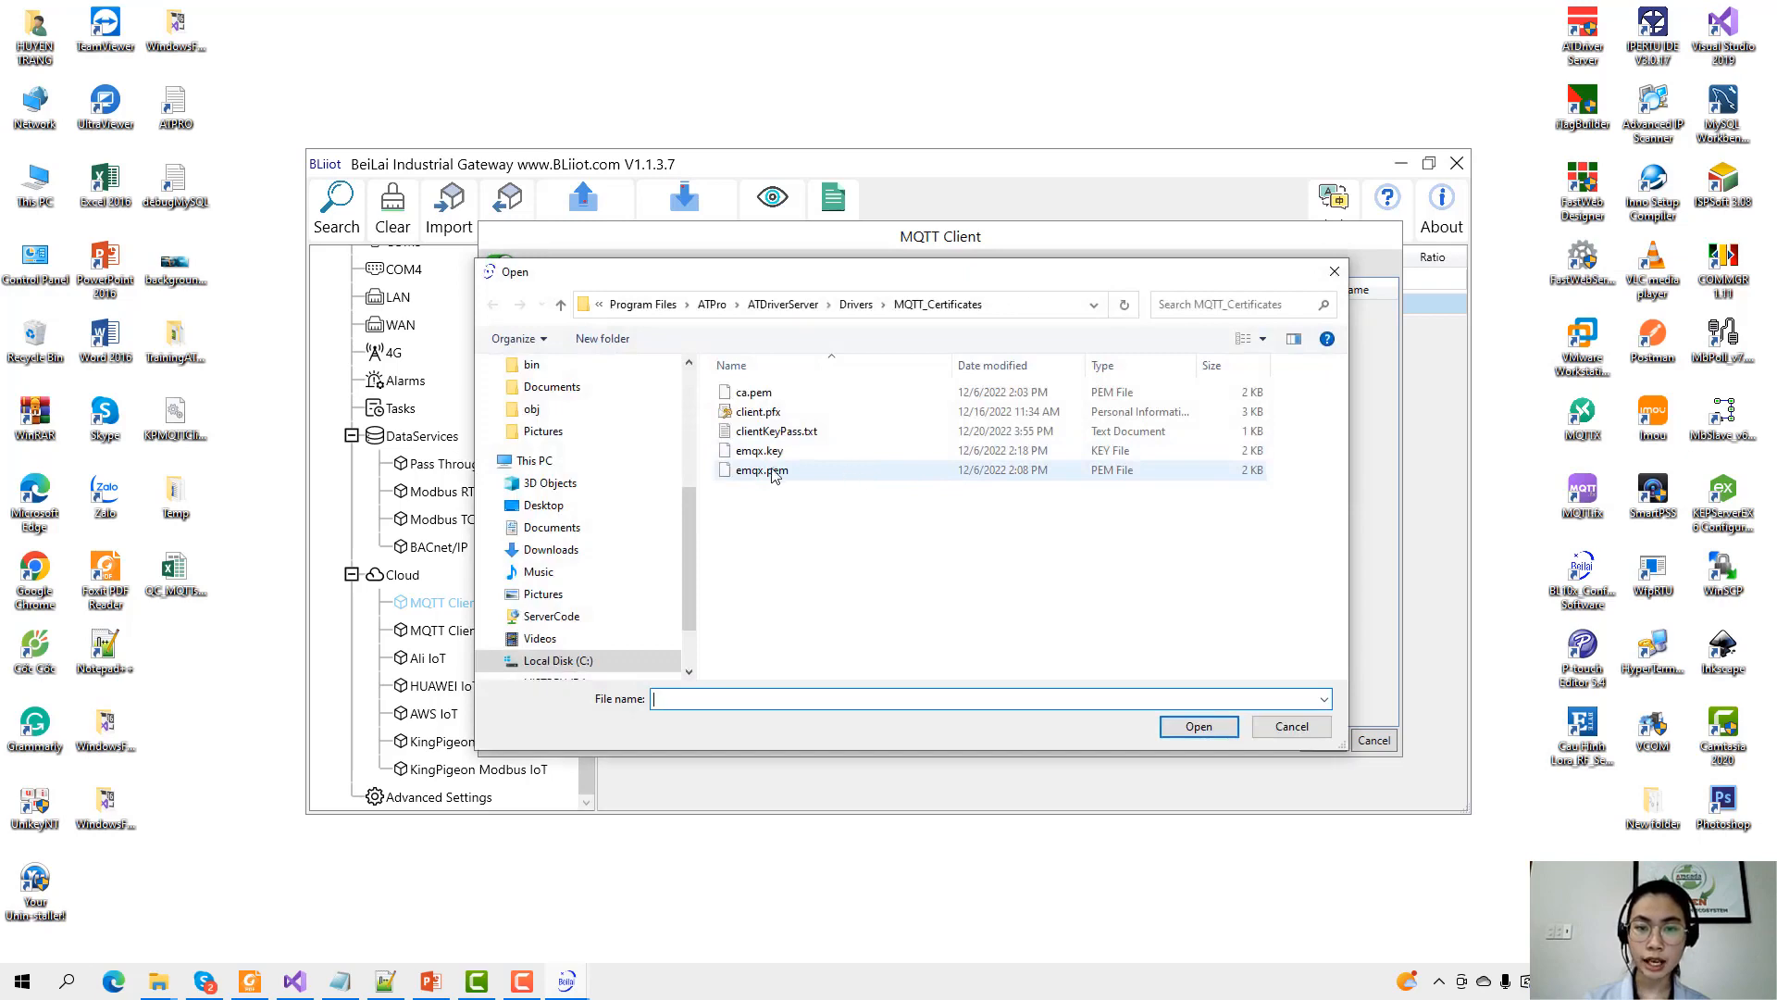
pyautogui.click(769, 472)
pyautogui.doubleClick(770, 472)
pyautogui.click(896, 550)
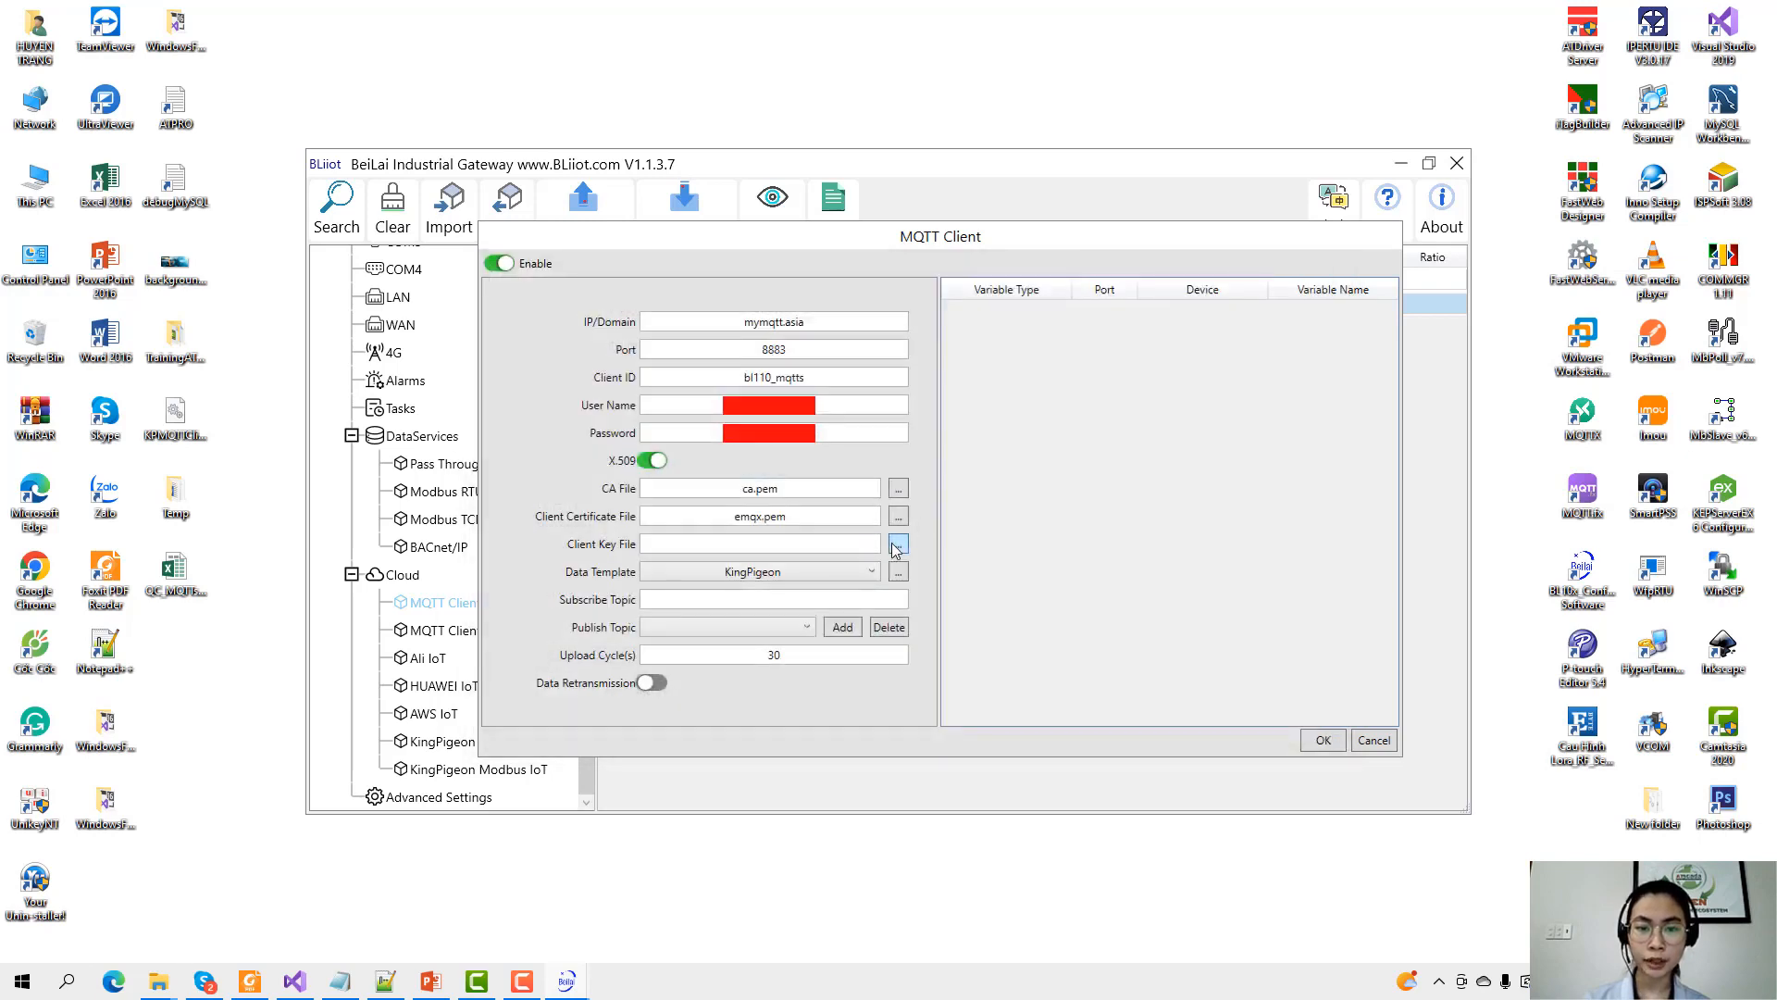
pyautogui.moveTo(824, 273); pyautogui.dragTo(1068, 268)
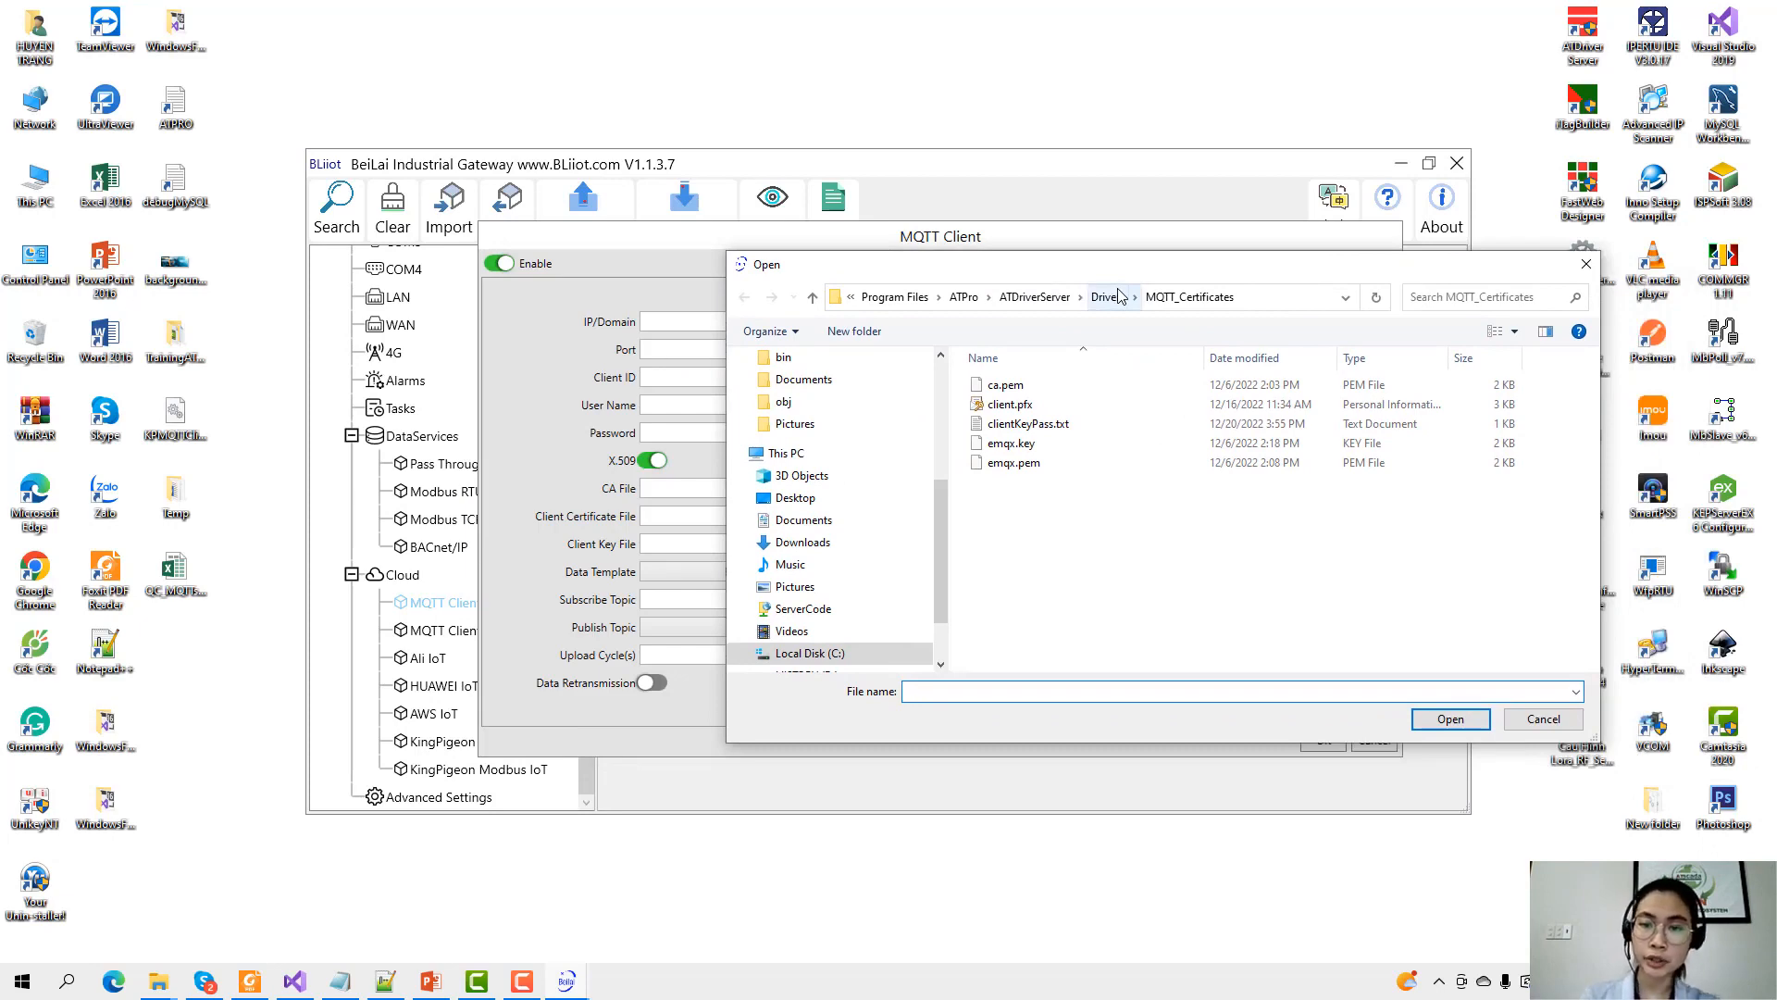
pyautogui.click(1059, 445)
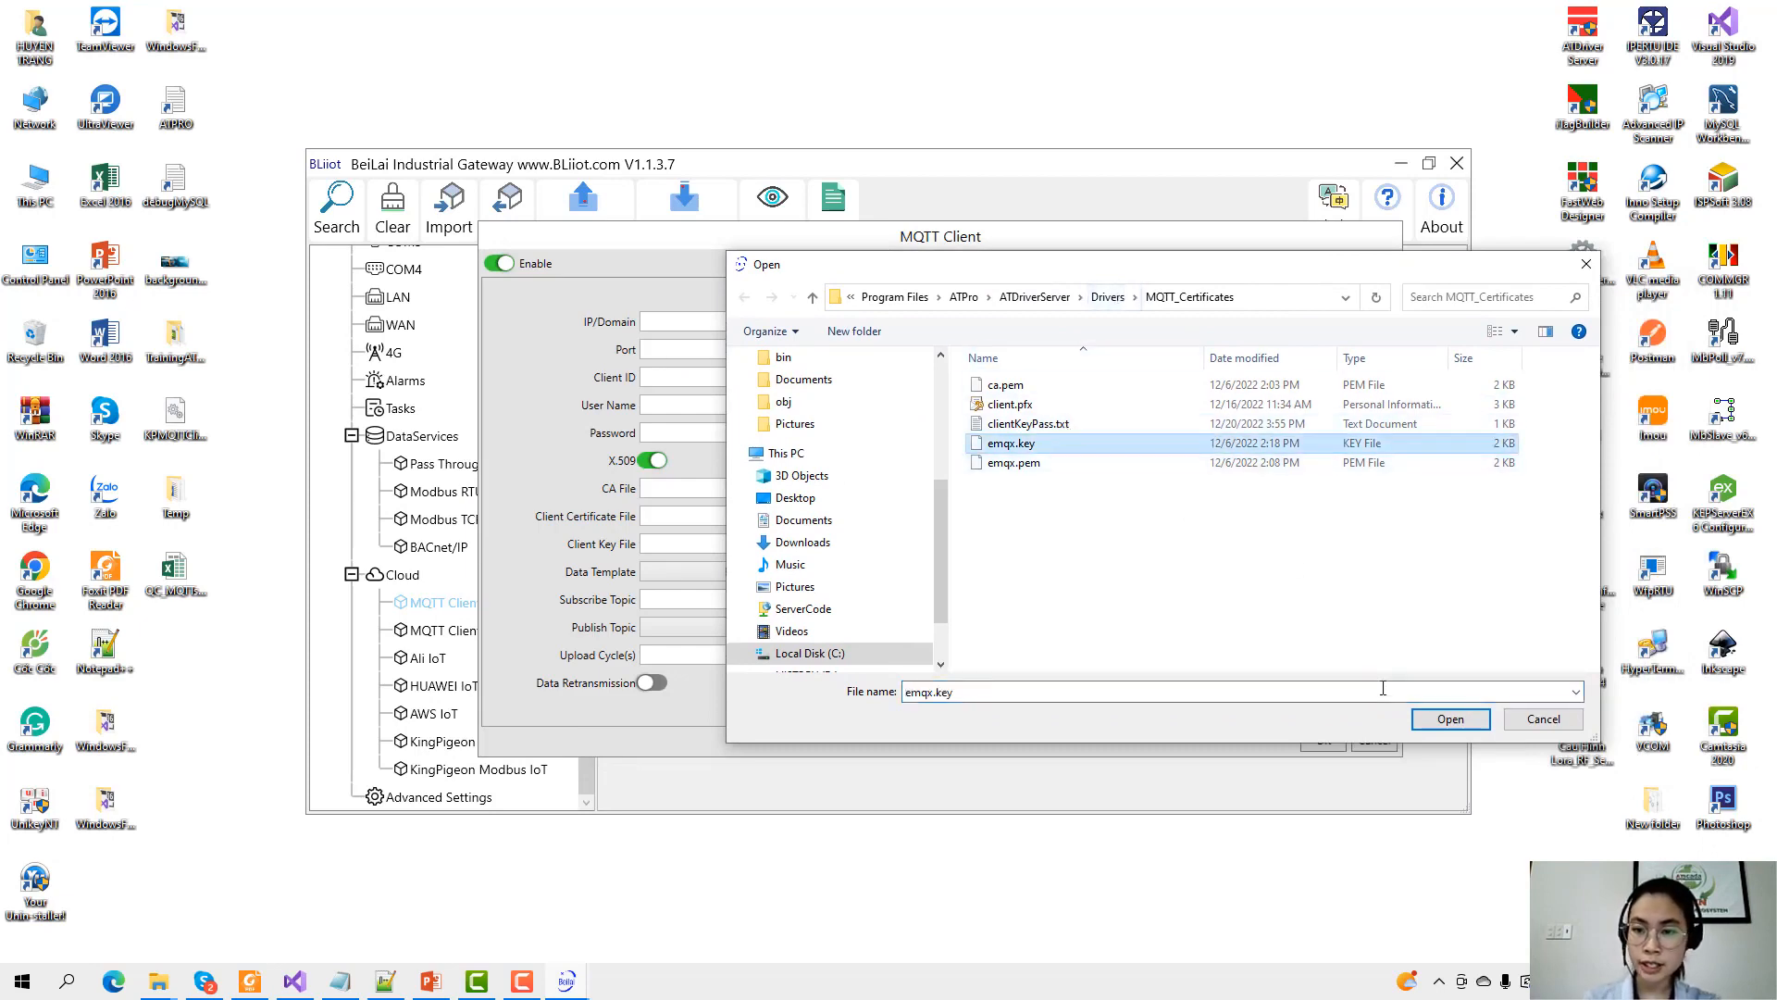
pyautogui.click(1450, 720)
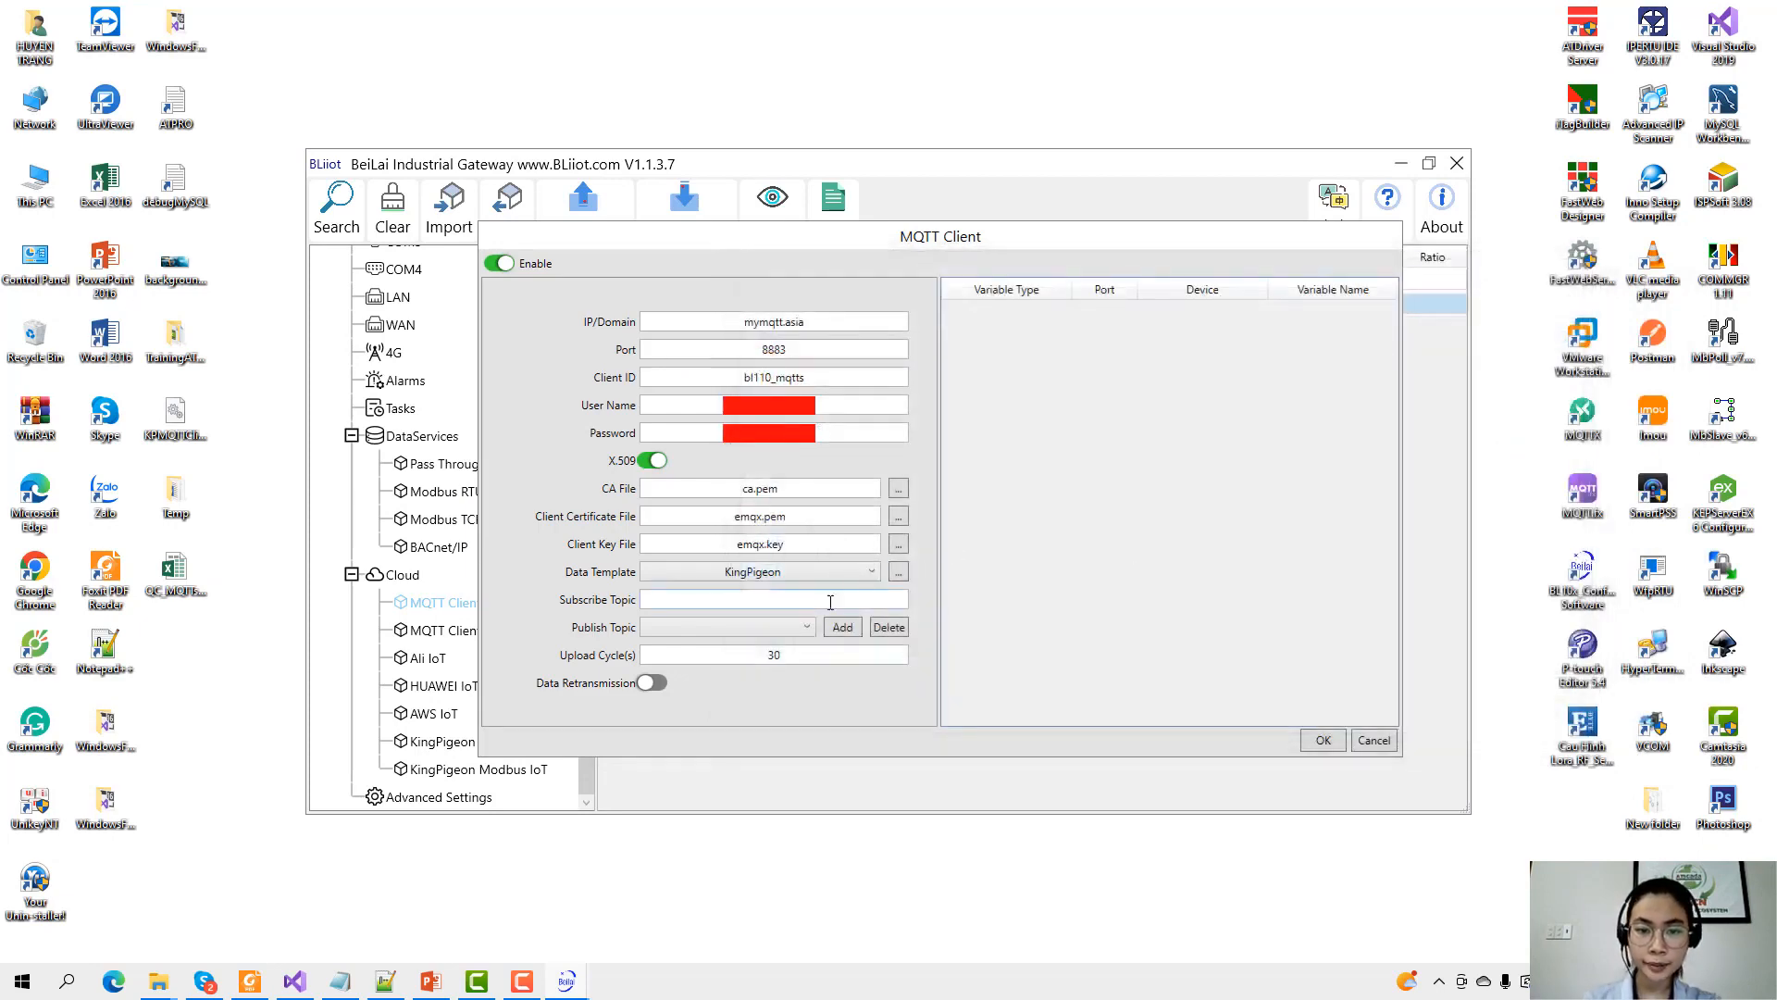
# Set subscribe topic BL110_sub, publish topic BL110_pub, 2-second upload cycle and data retransmission on.
pyautogui.click(764, 604)
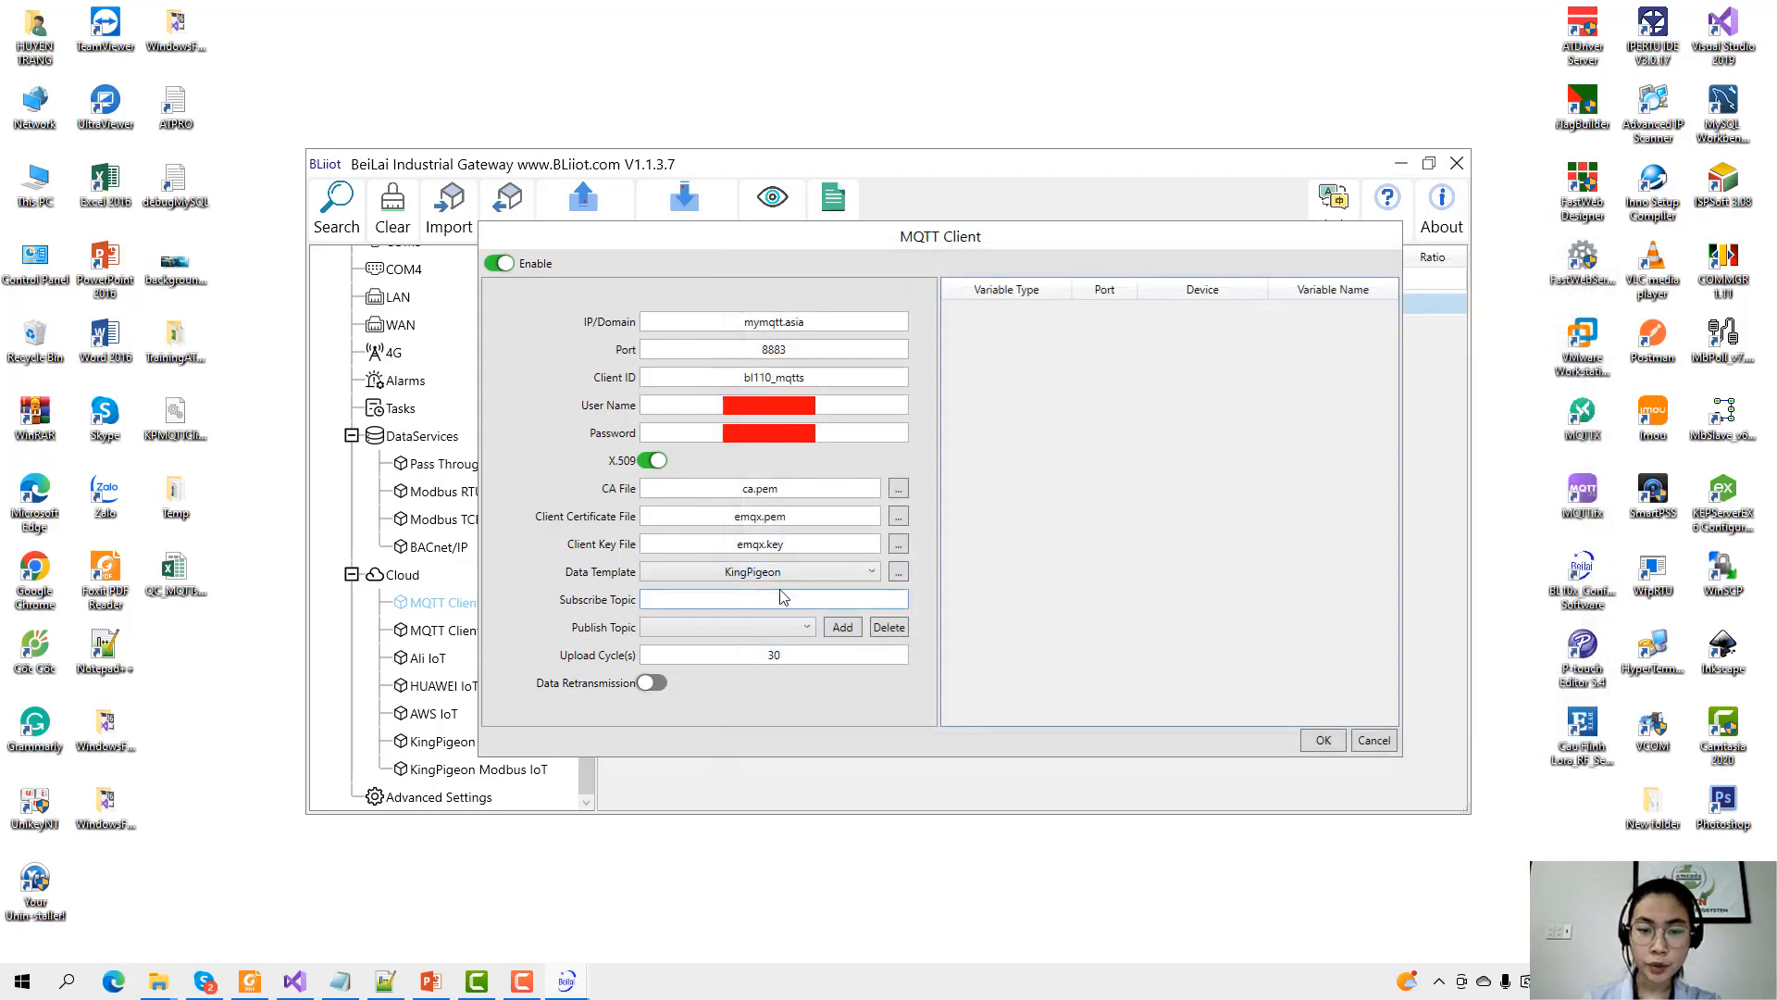
pyautogui.write('b')
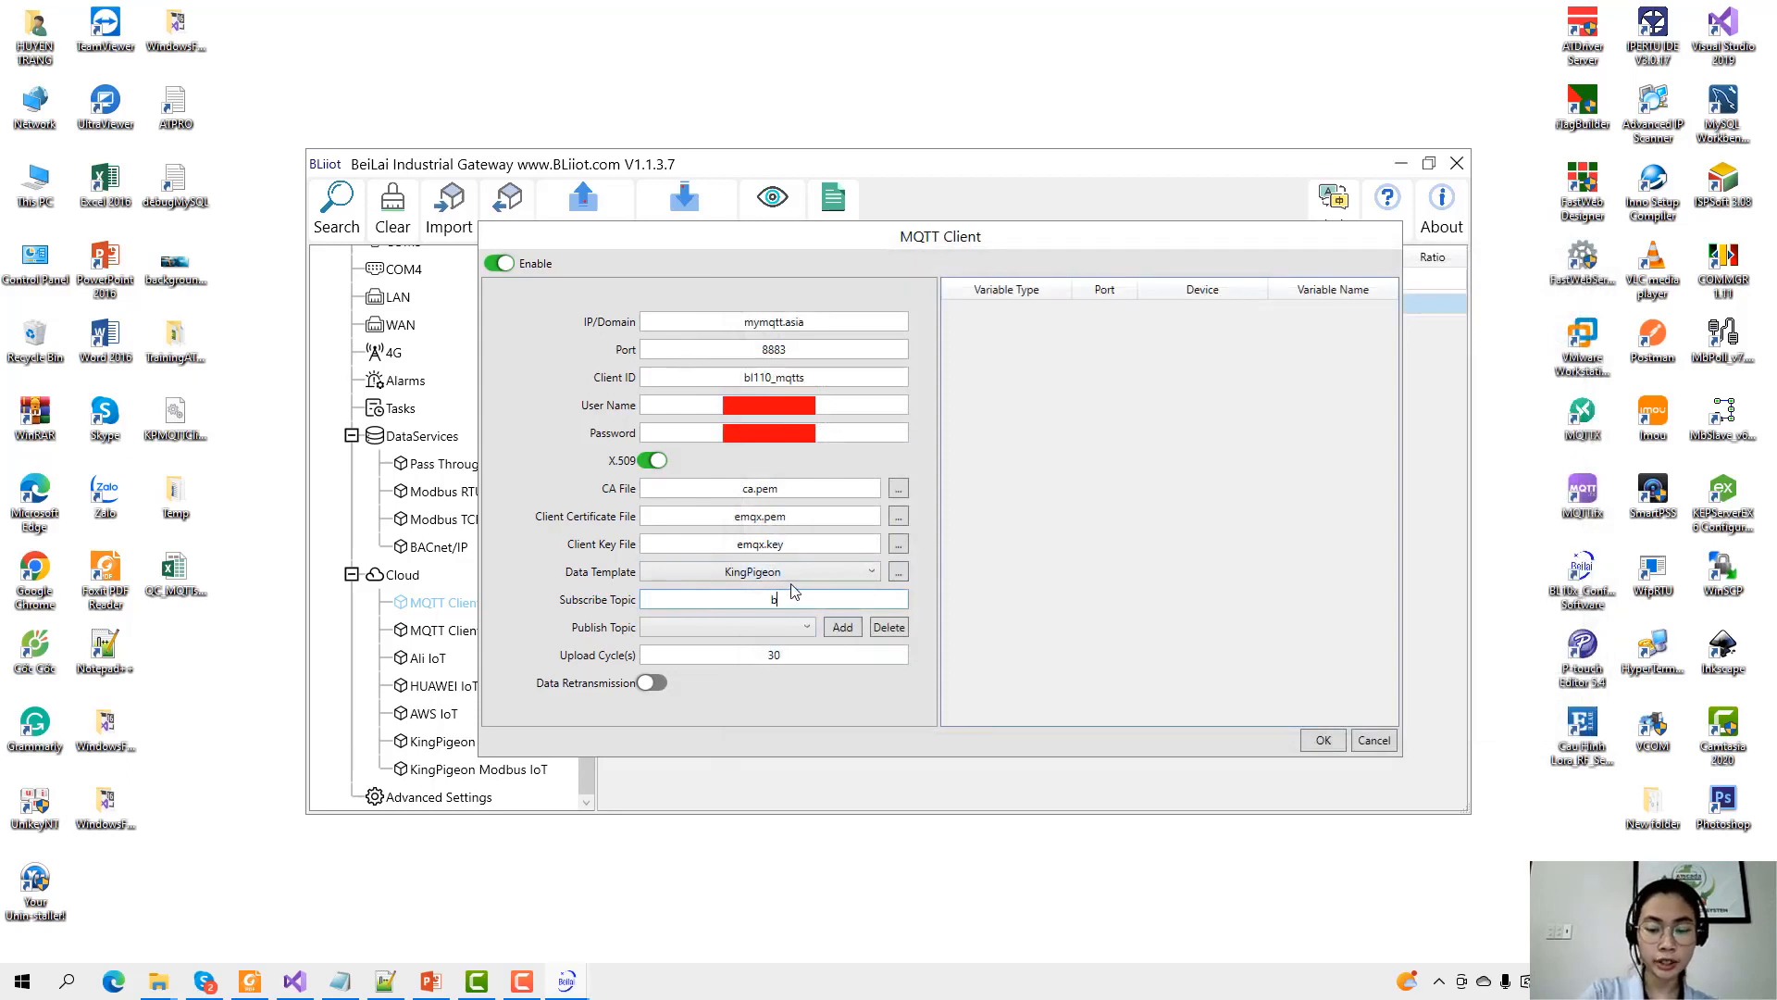
pyautogui.write('BL110_')
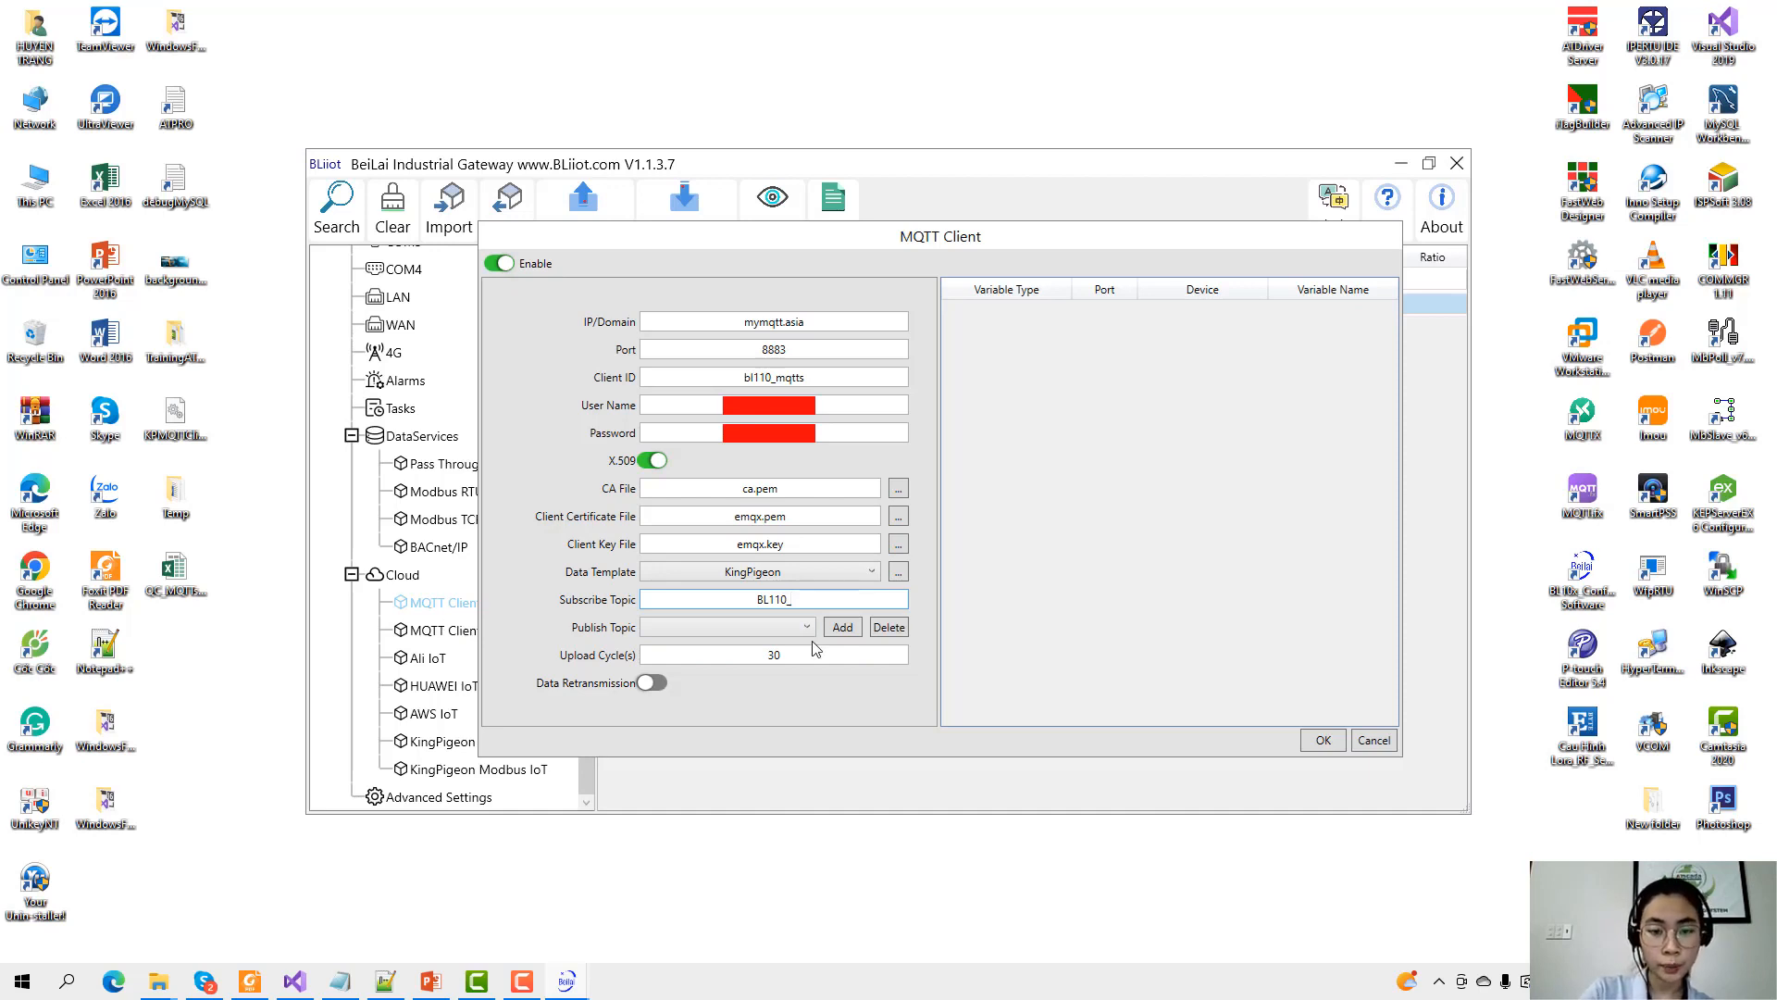
pyautogui.write('sub')
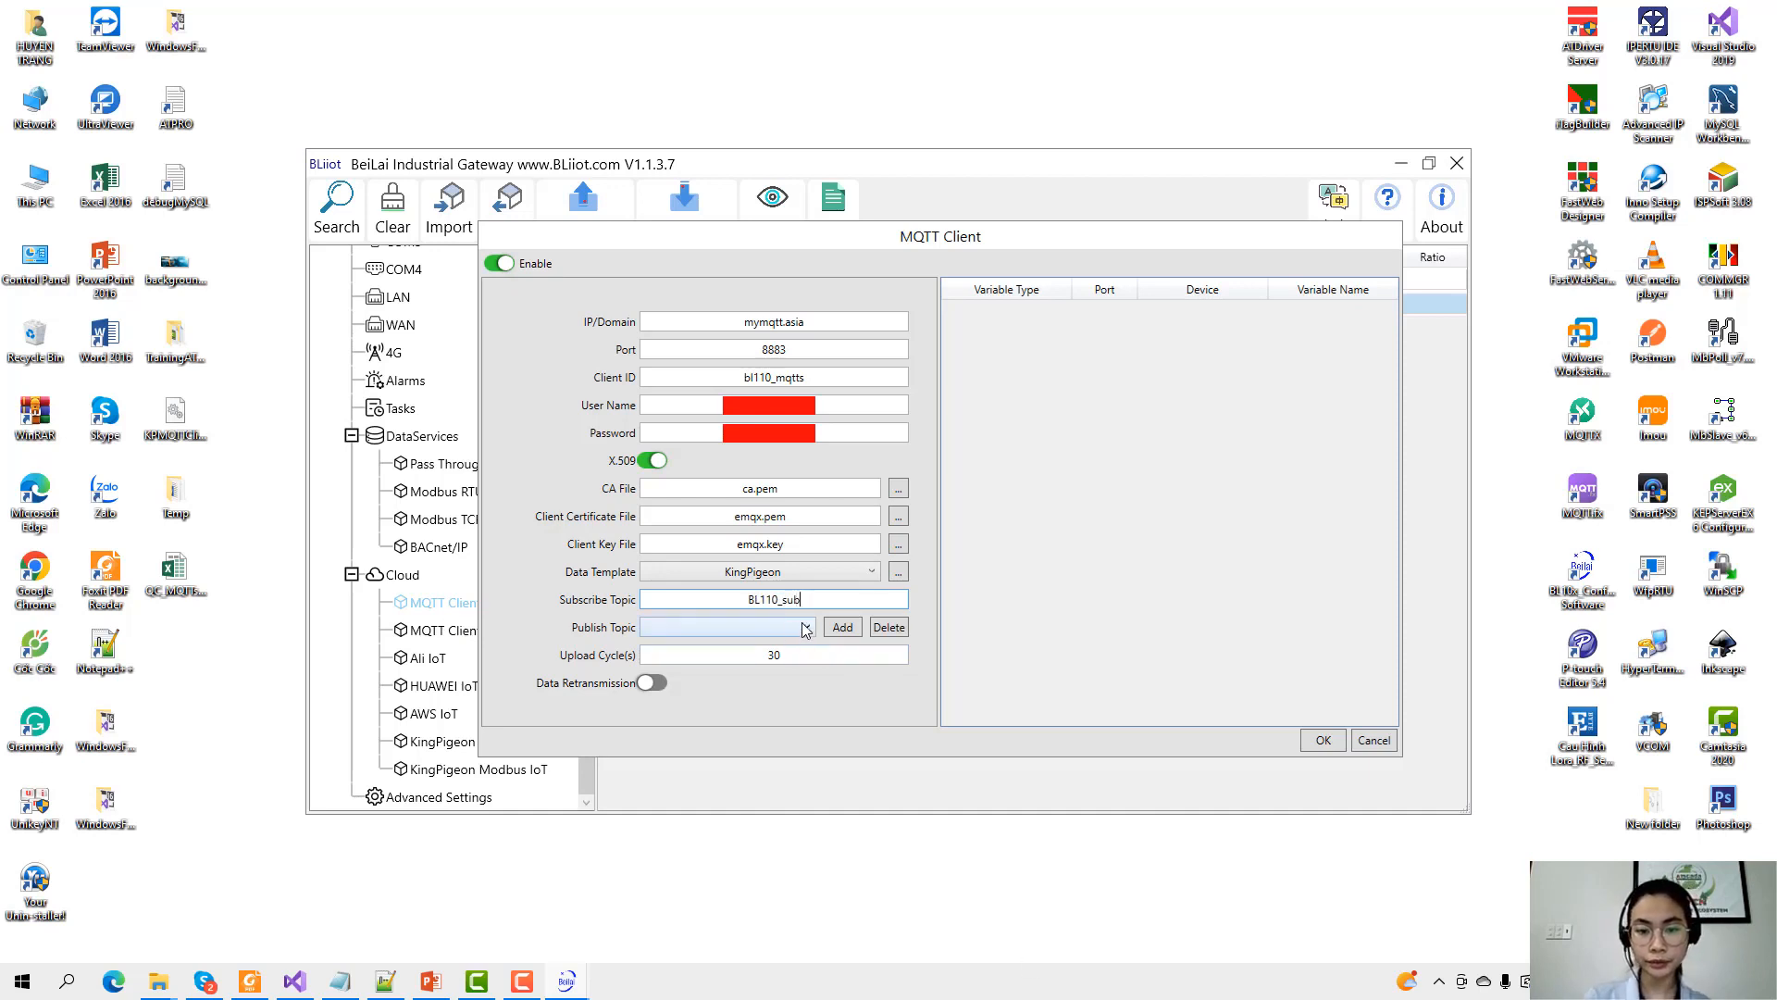
pyautogui.click(841, 627)
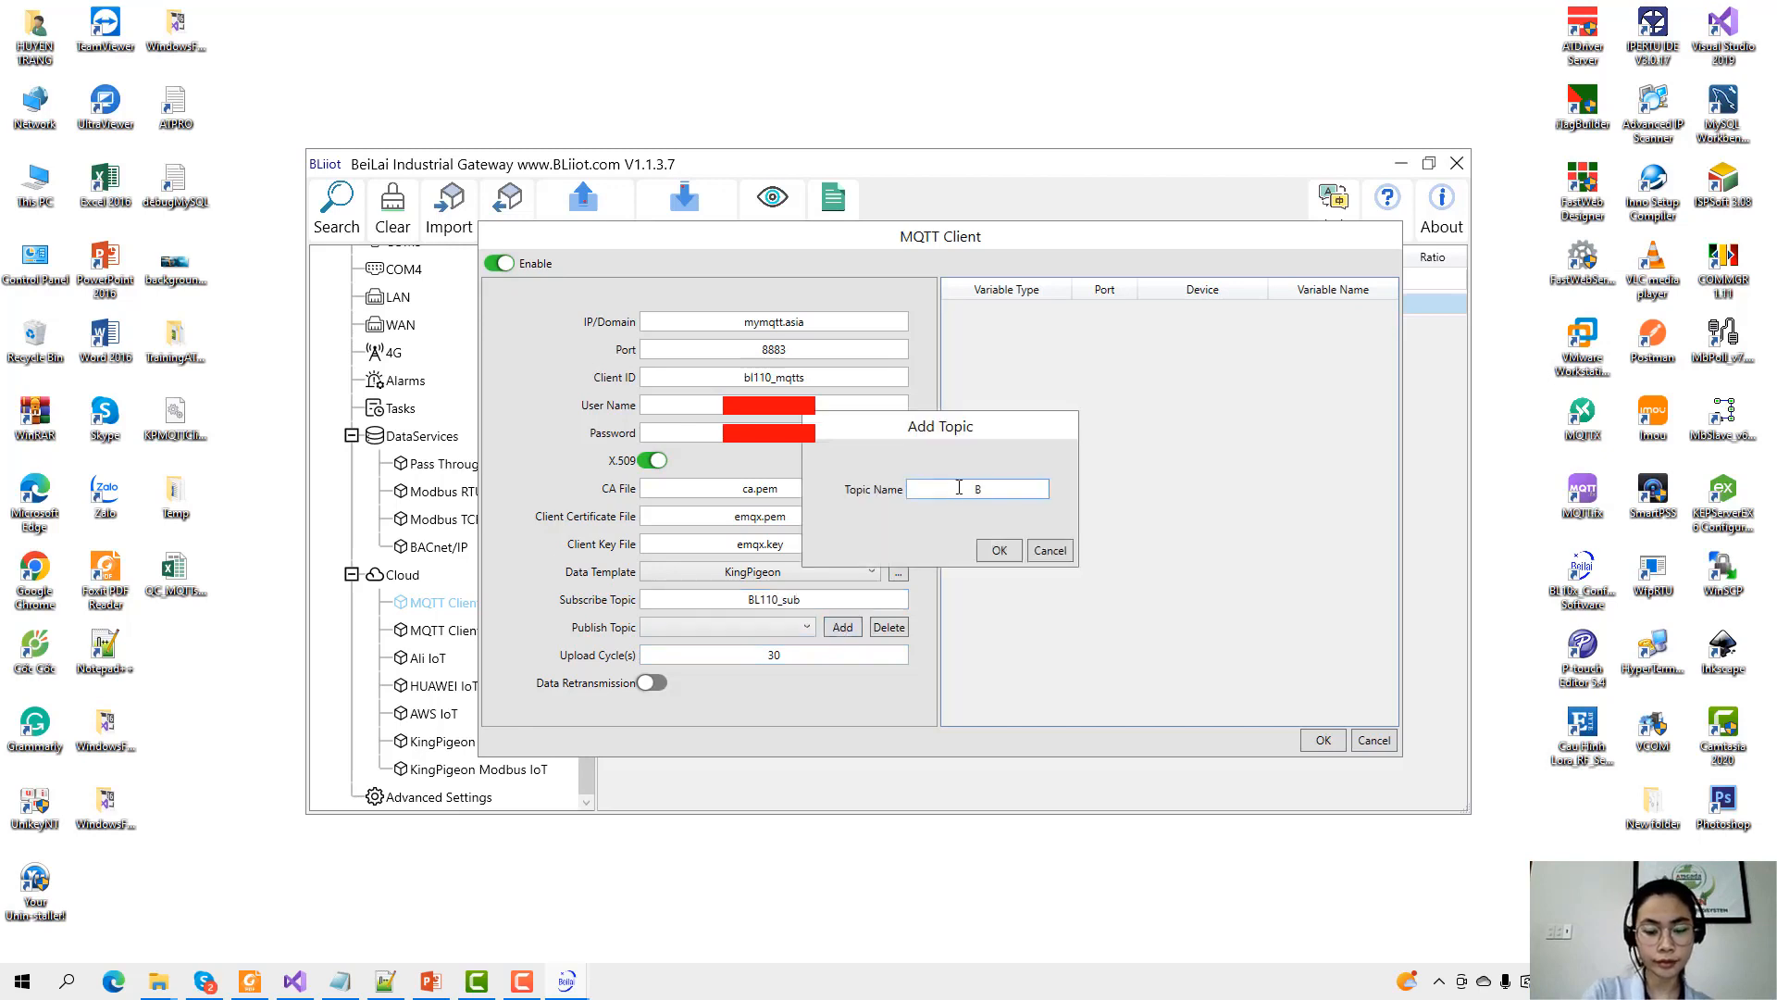
pyautogui.write('BL110_')
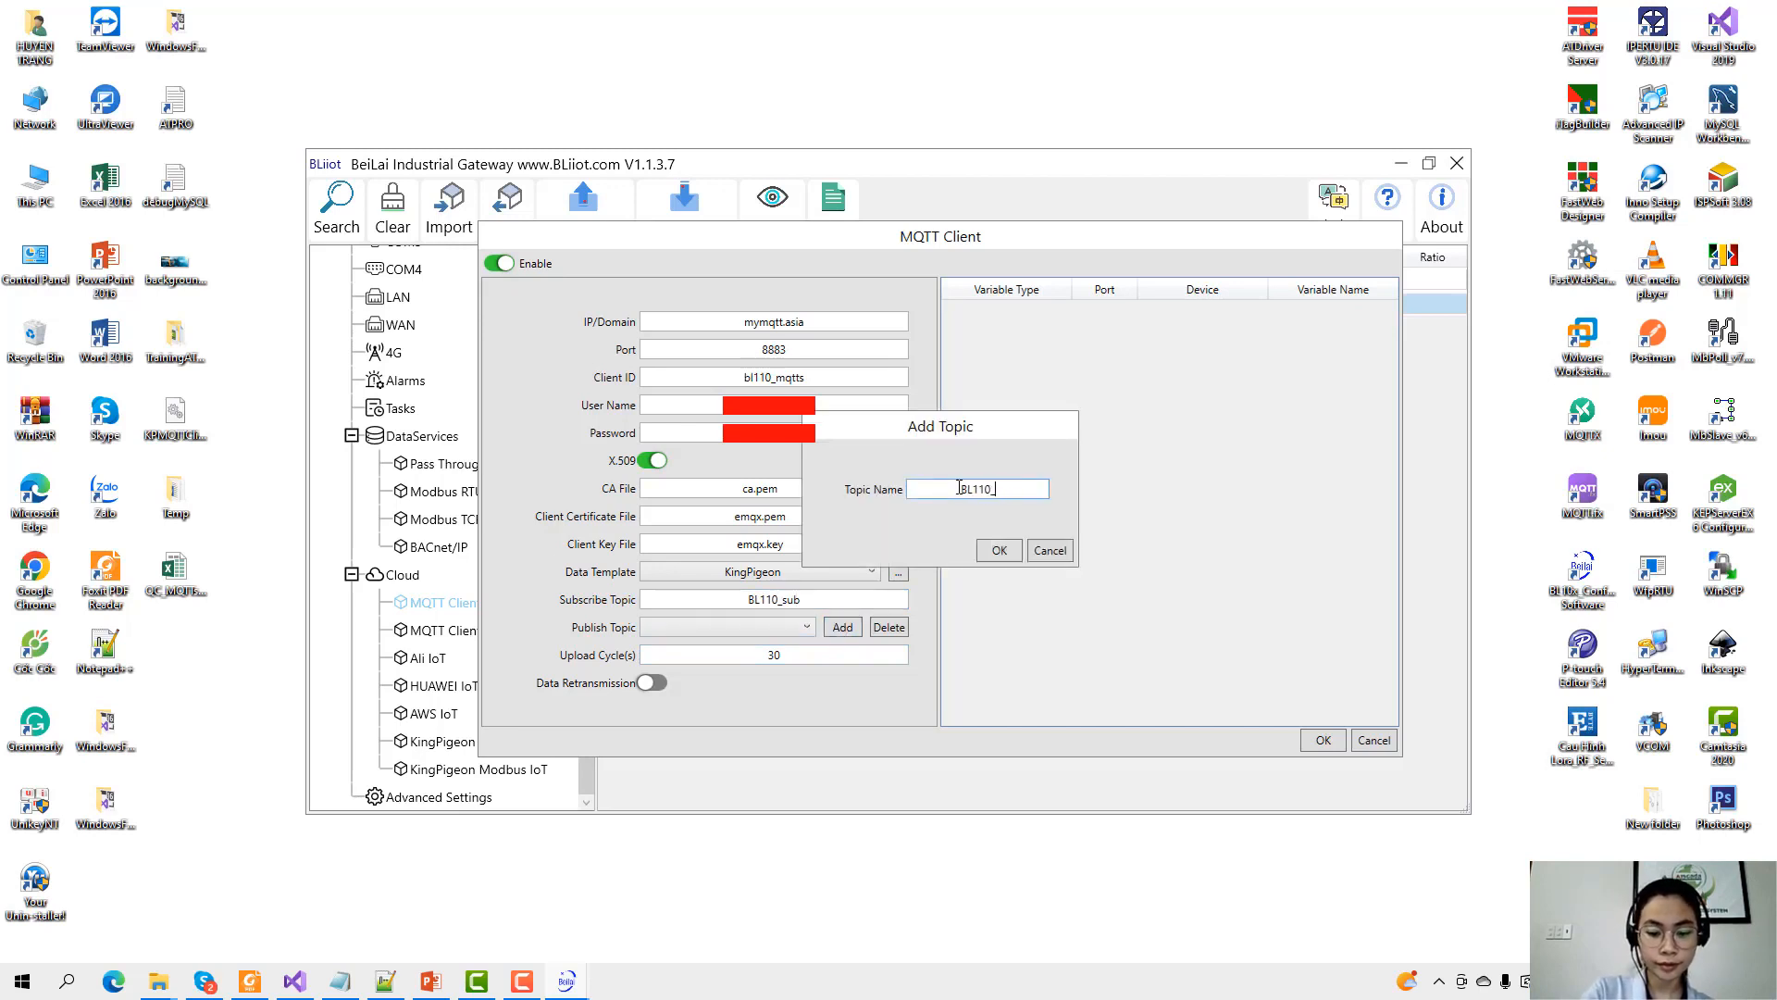
pyautogui.write('pub')
pyautogui.click(1000, 551)
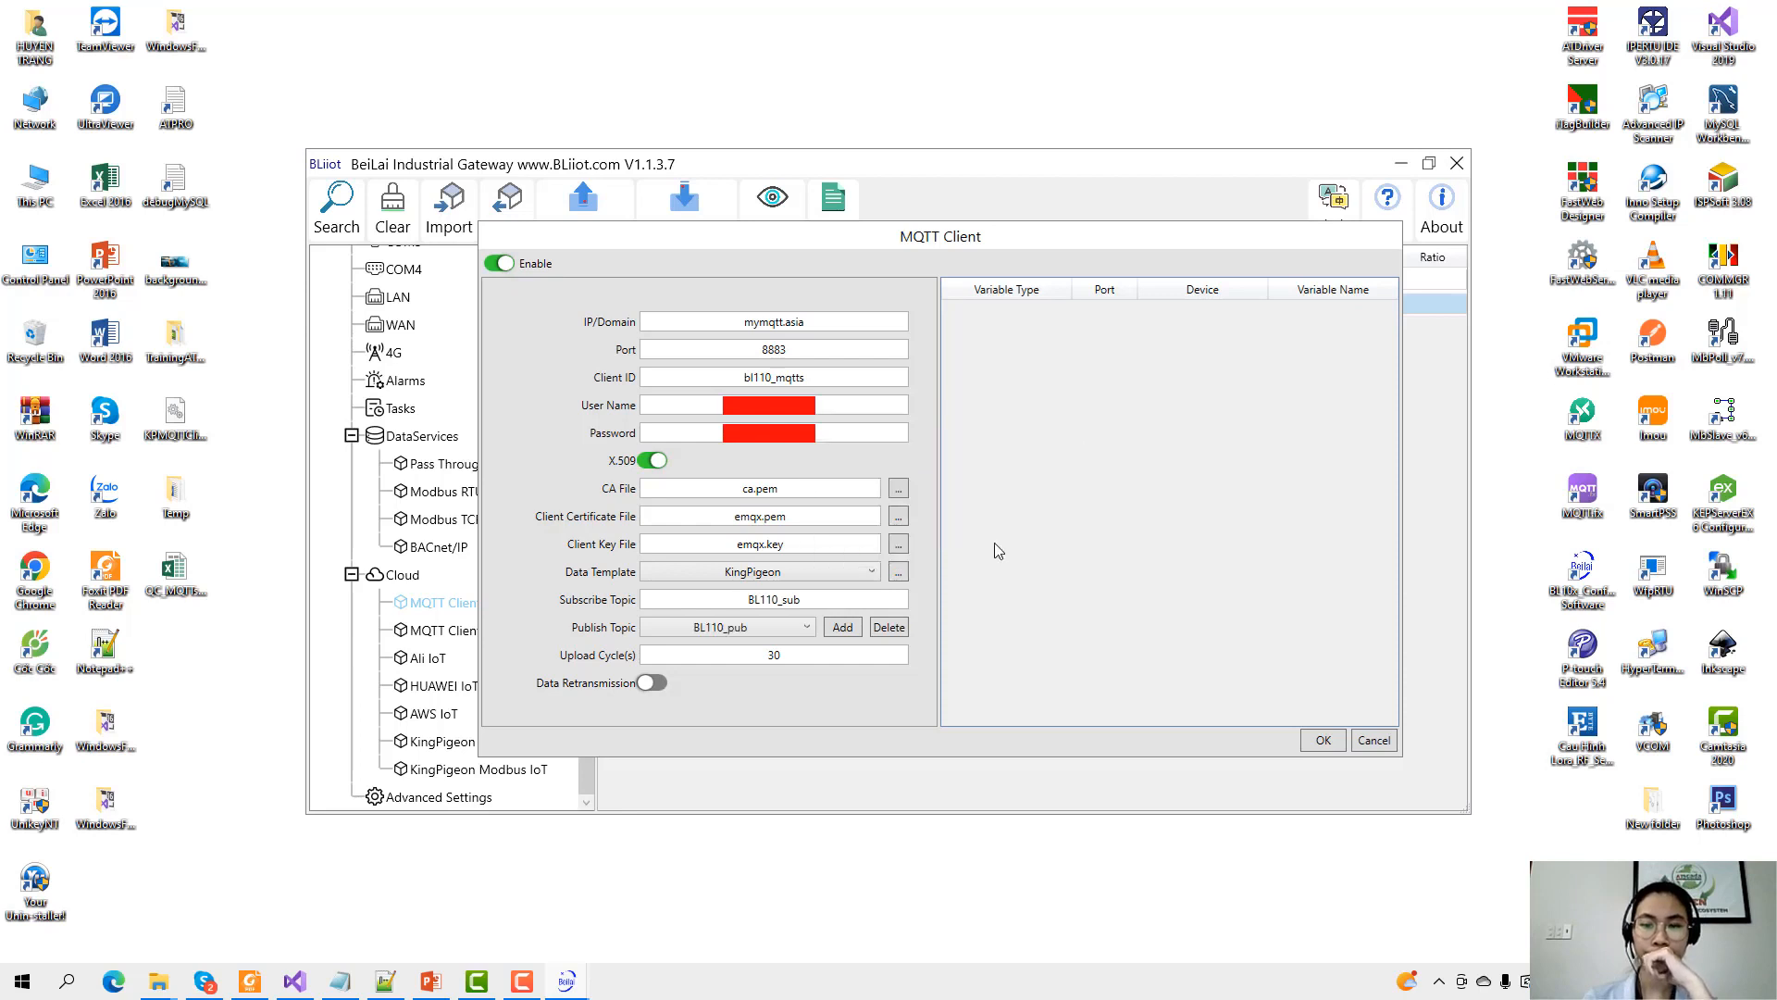
pyautogui.click(752, 659)
pyautogui.write('2')
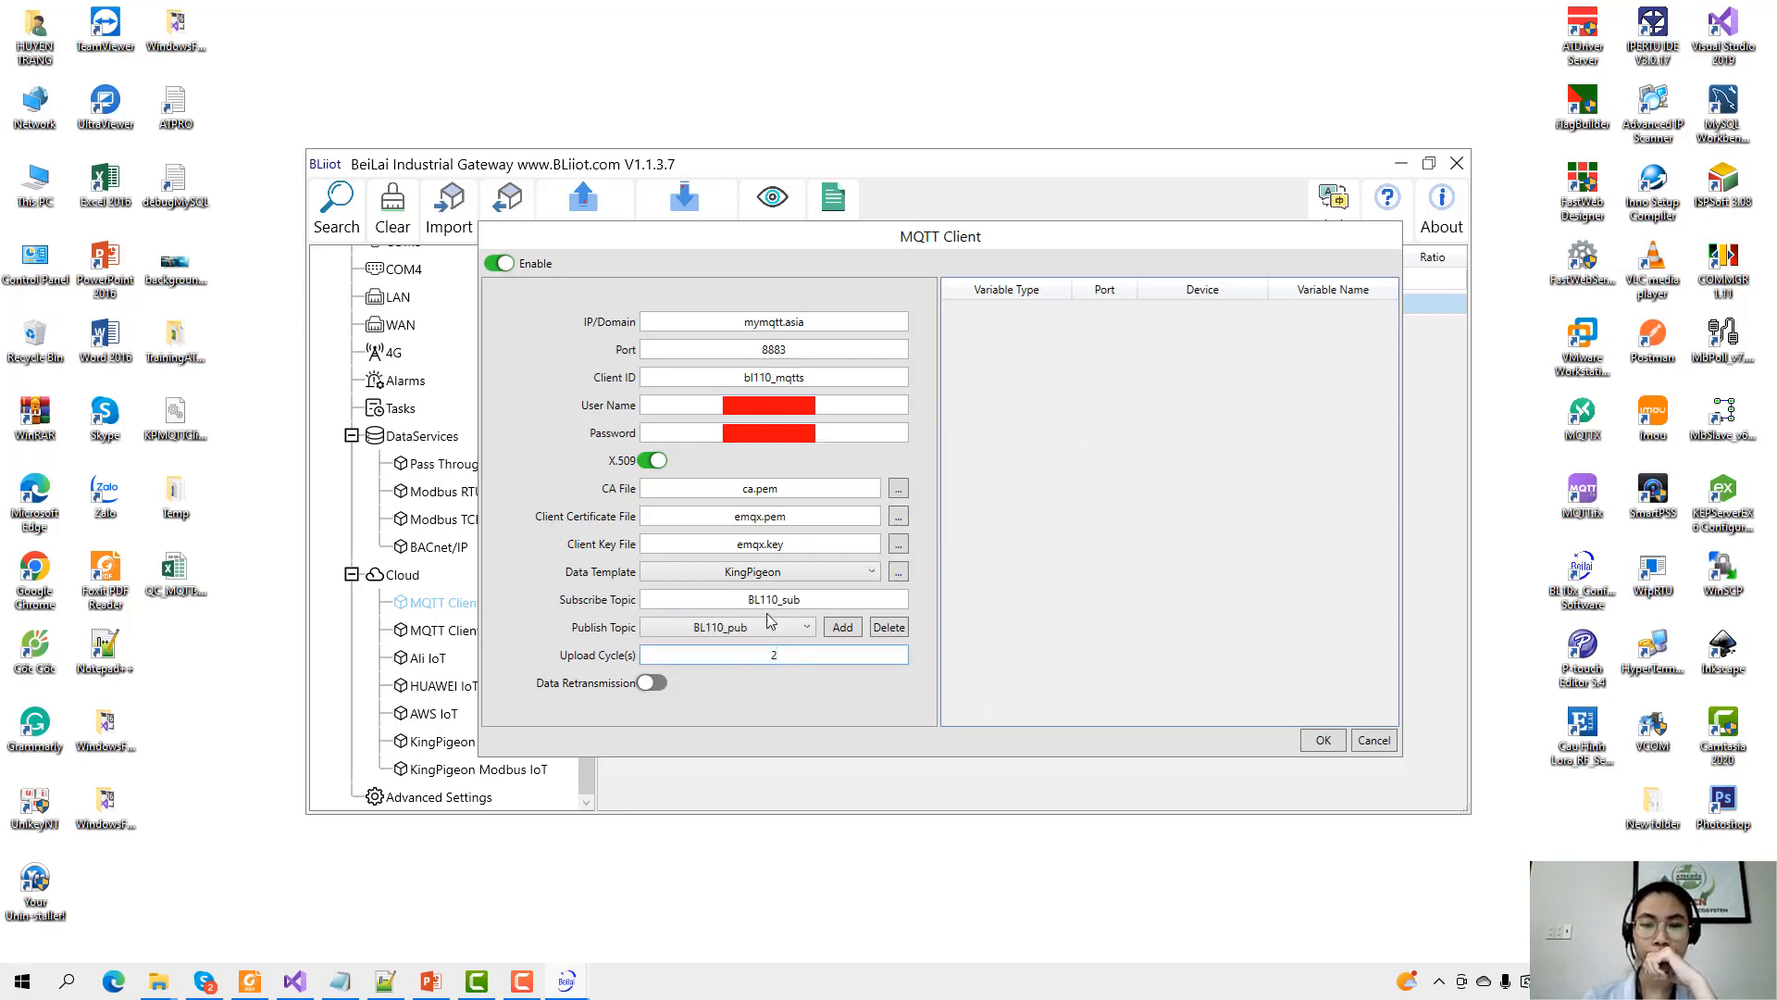
pyautogui.click(650, 683)
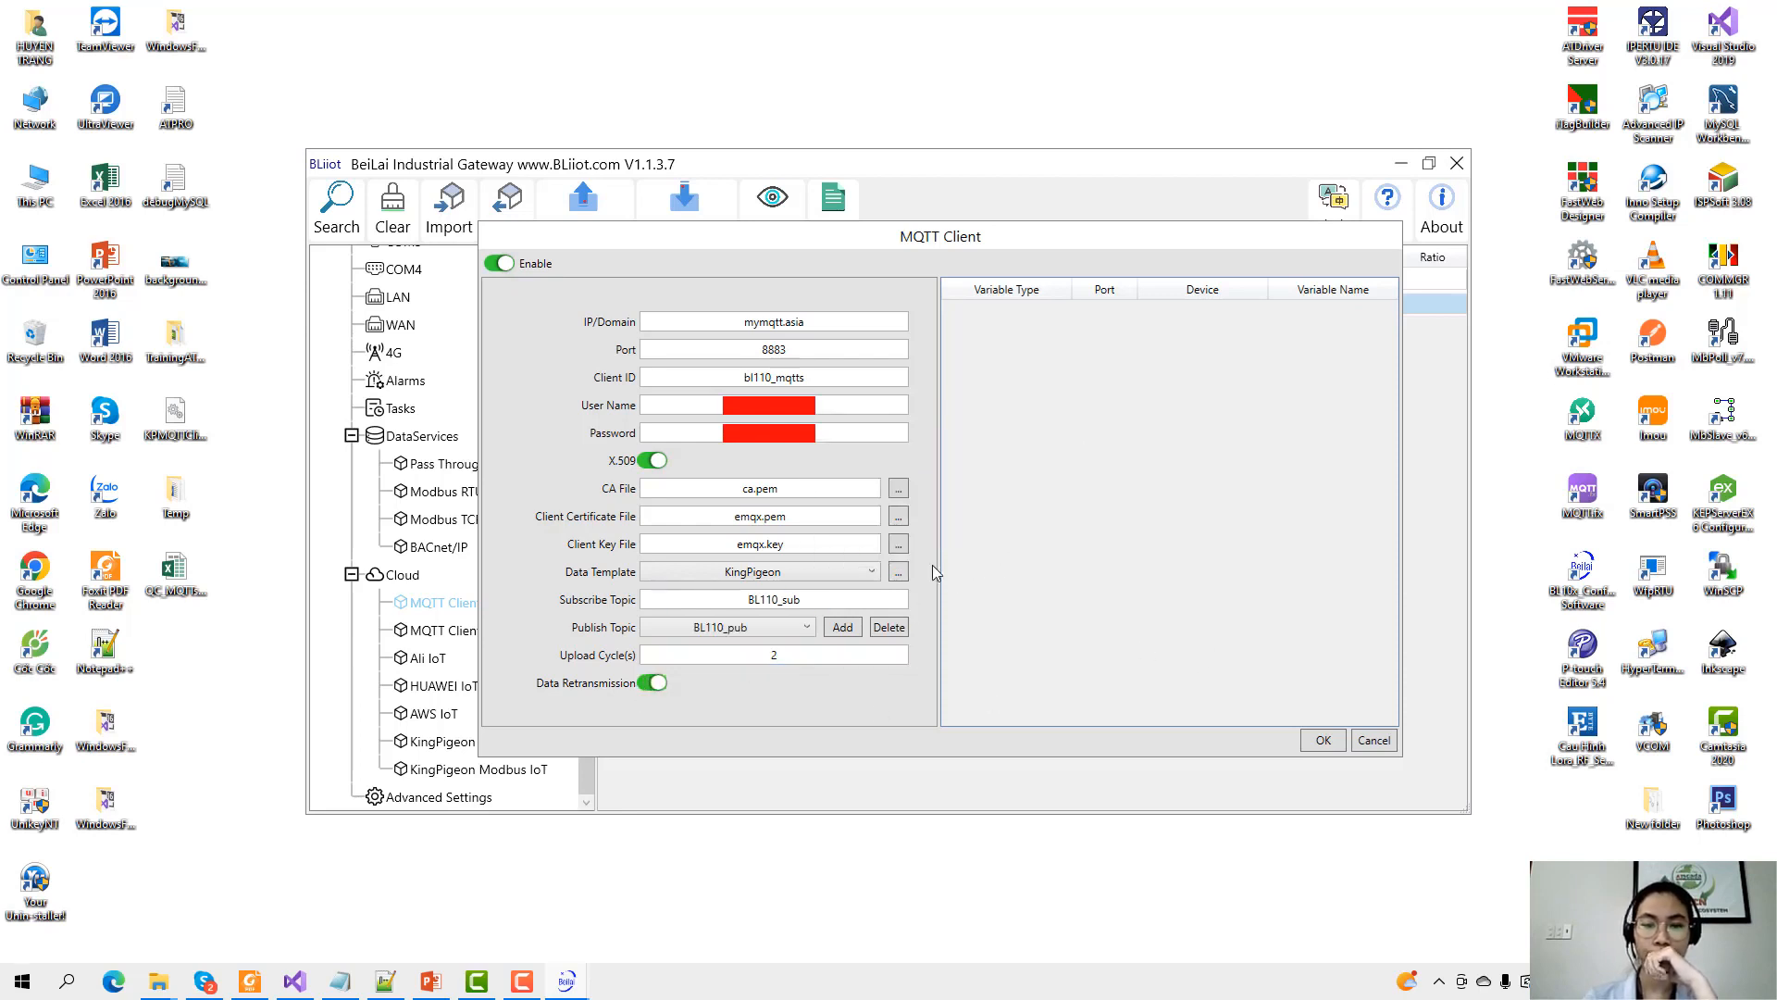
# Add the Temp and Humid variable points to the MQTT report and save the settings.
pyautogui.rightClick(1116, 480)
pyautogui.click(1138, 492)
pyautogui.moveTo(959, 276); pyautogui.dragTo(1180, 359)
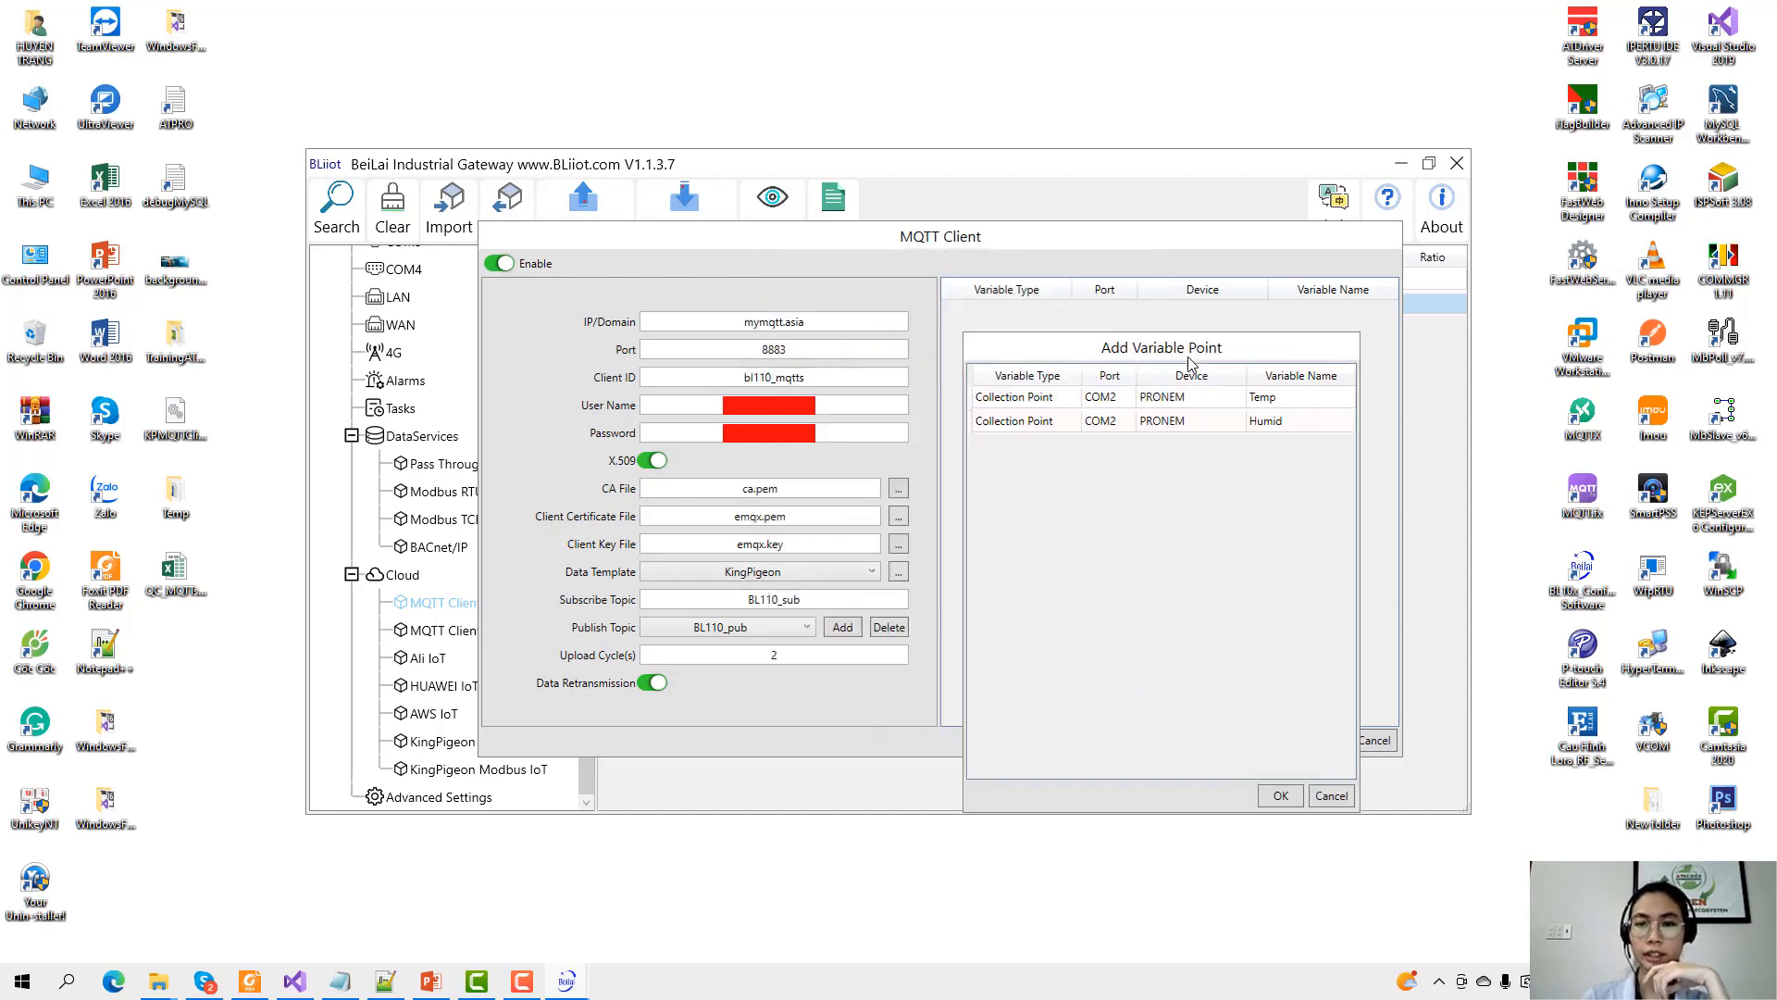
pyautogui.click(1188, 396)
pyautogui.keyDown('shift'); pyautogui.click(1188, 420); pyautogui.keyUp('shift')
pyautogui.click(1280, 796)
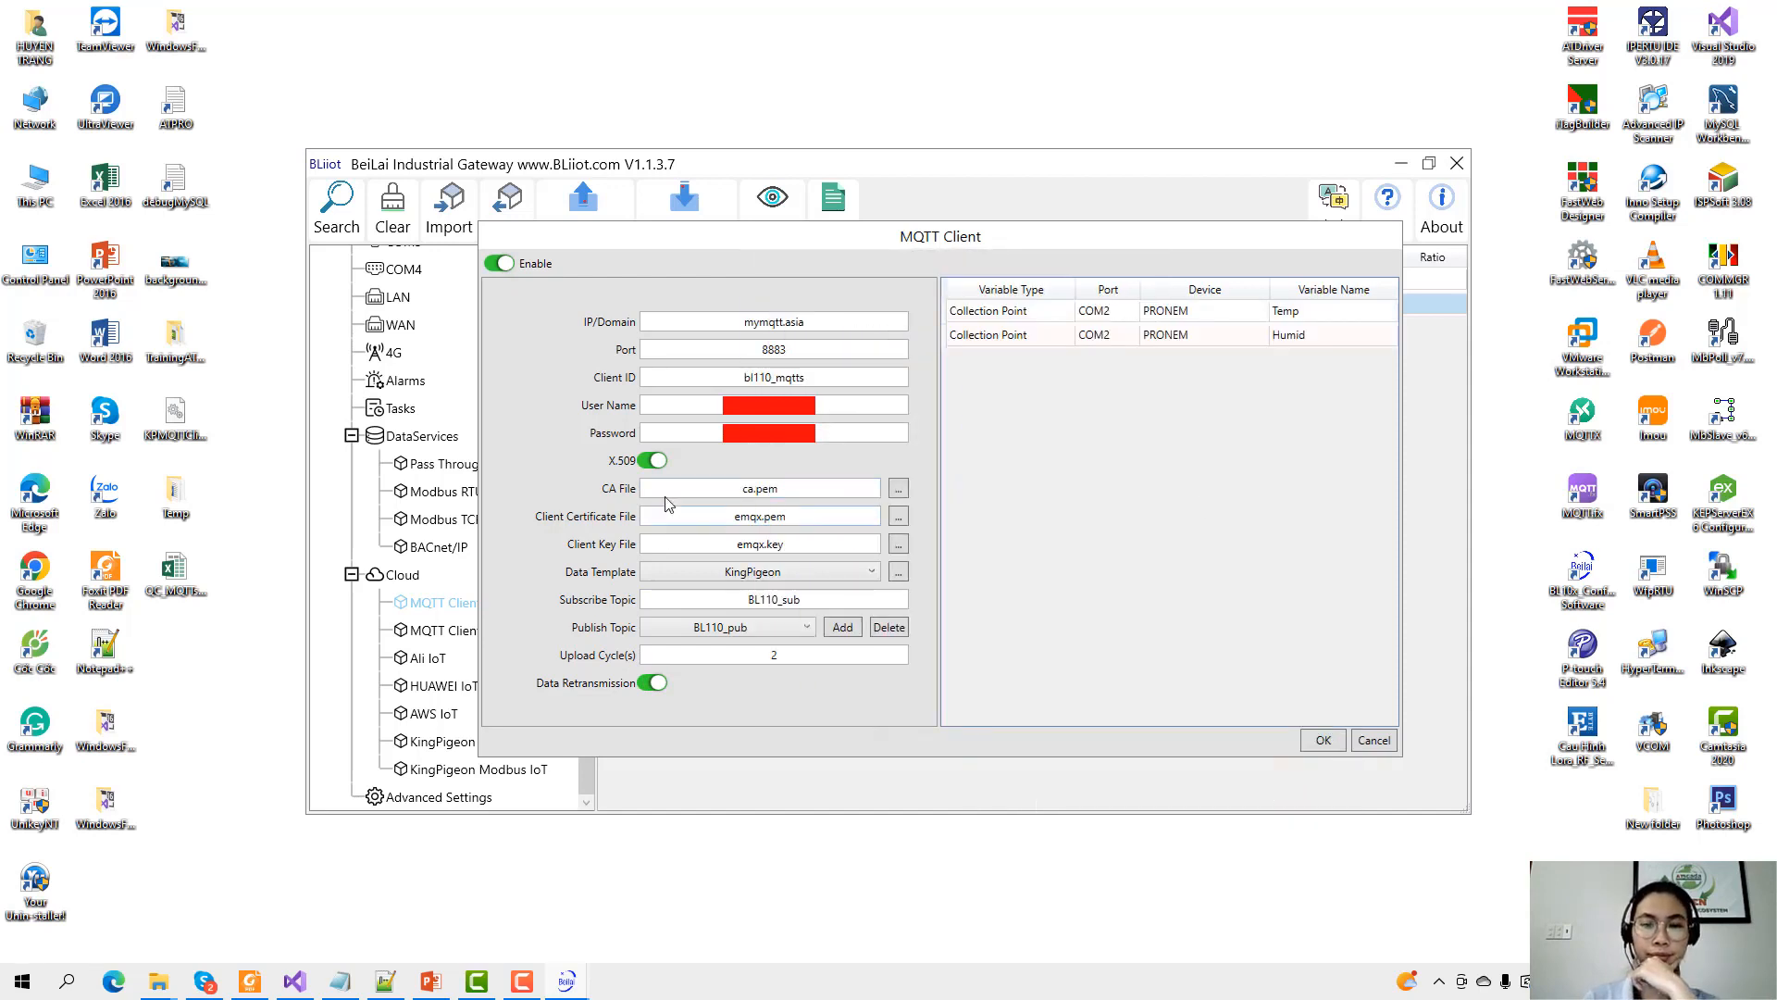
pyautogui.click(1331, 740)
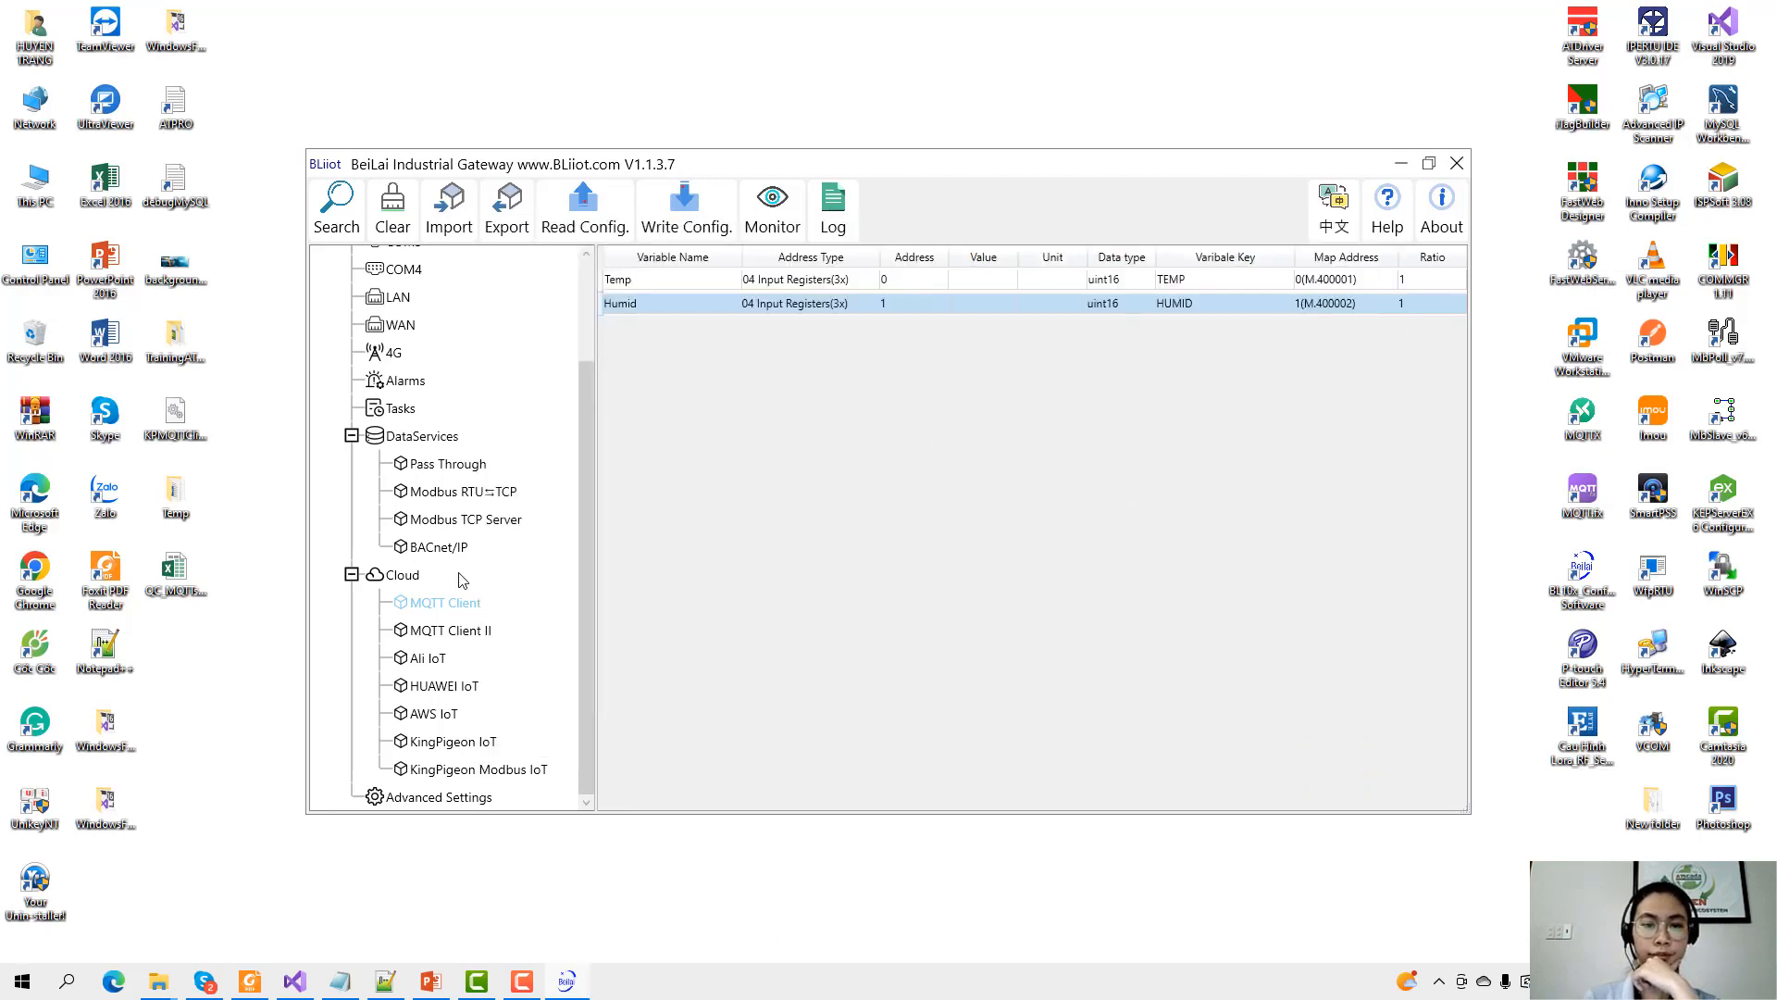
# Write the configuration to the BL110 gateway and acknowledge the 'Write config. OK' message.
pyautogui.scroll(2, 461, 580)
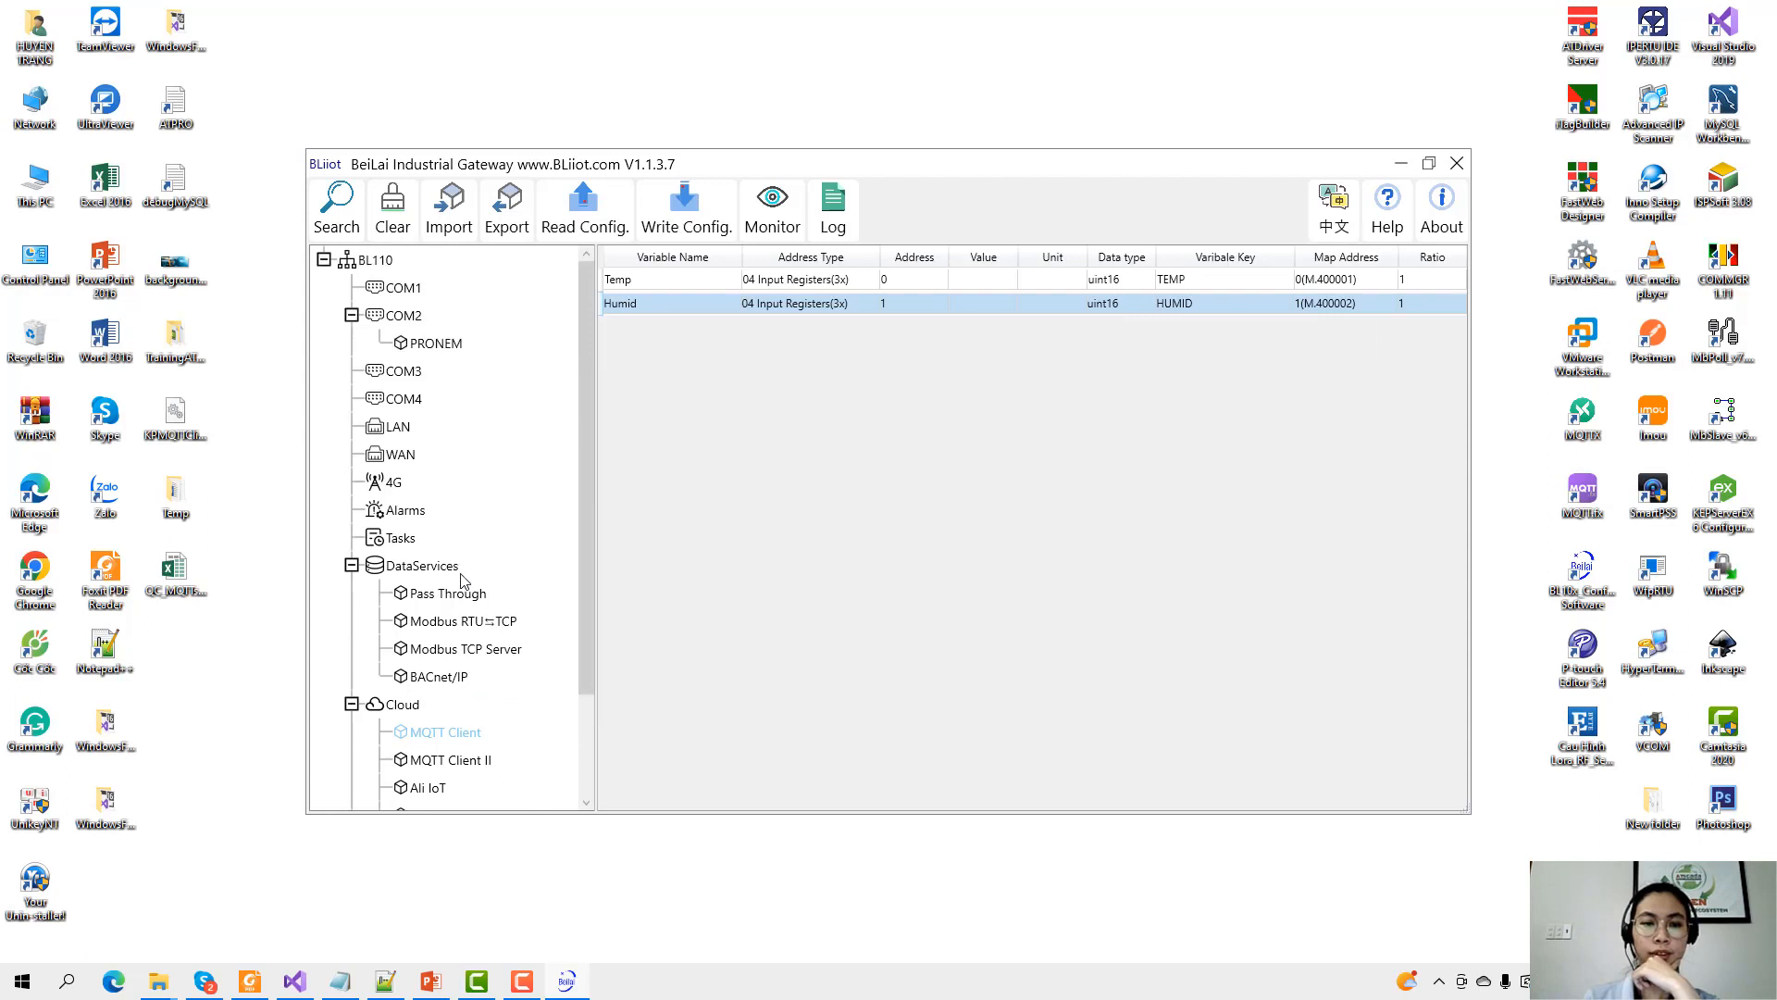
pyautogui.scroll(-2, 462, 574)
pyautogui.scroll(2, 468, 567)
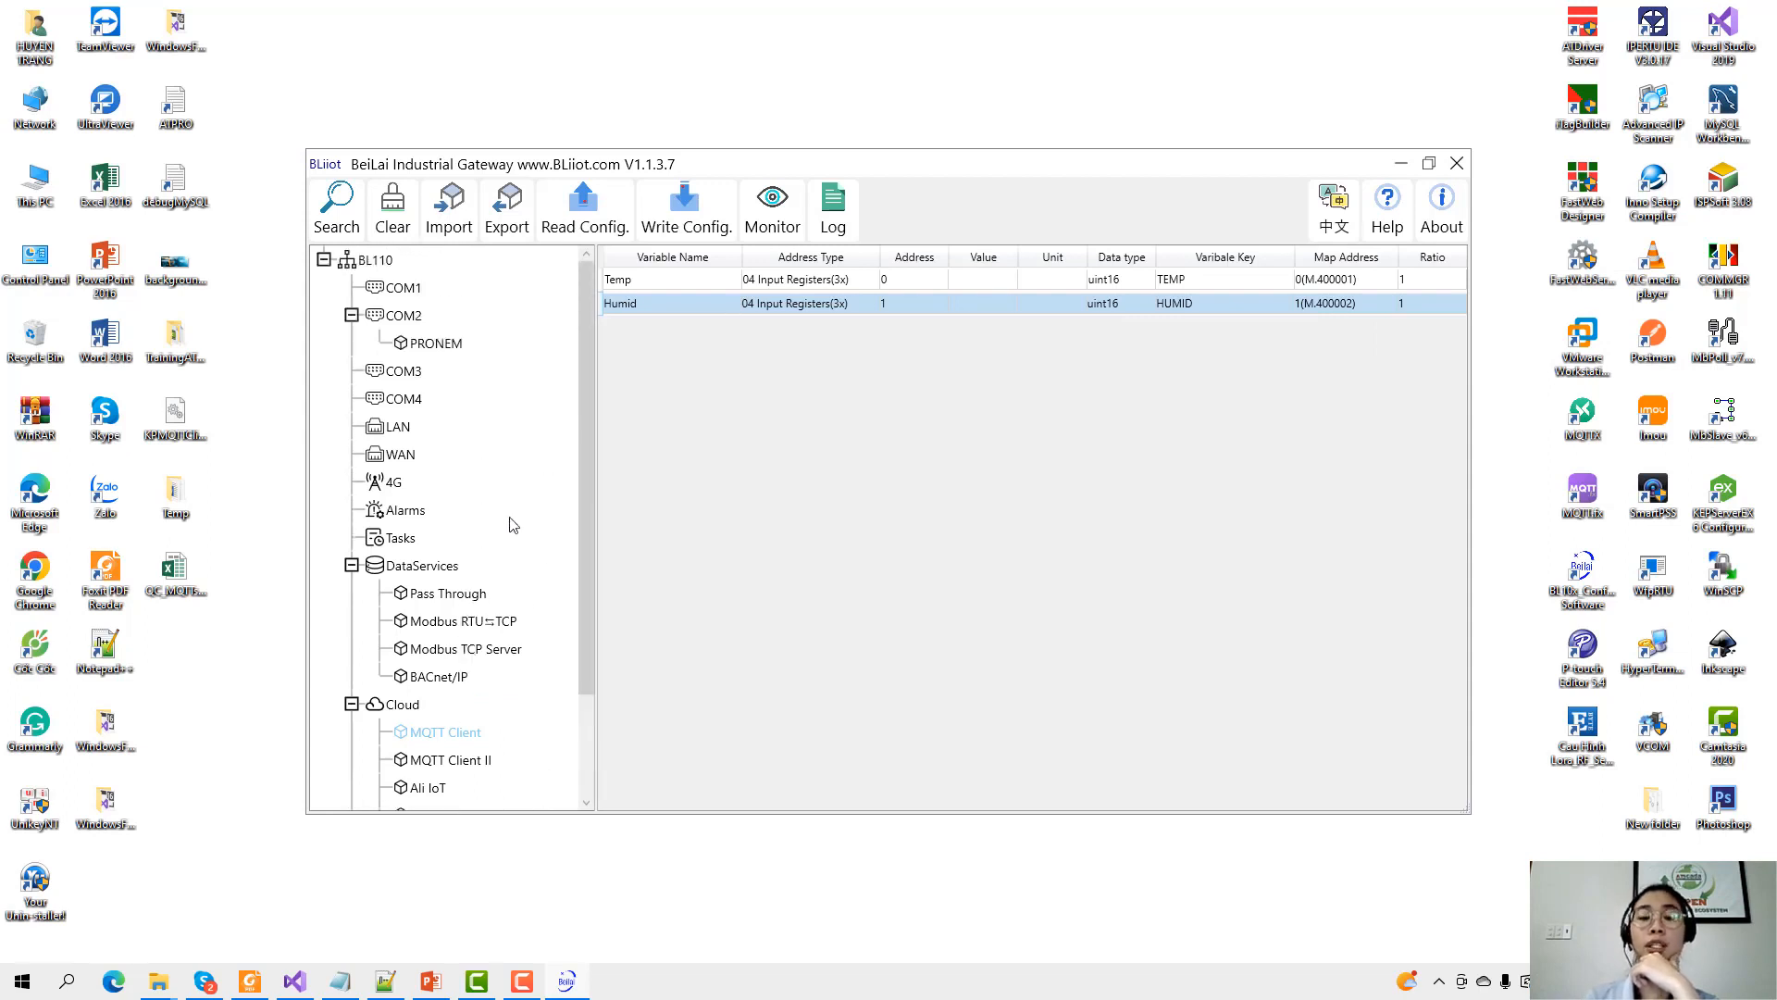
pyautogui.click(690, 222)
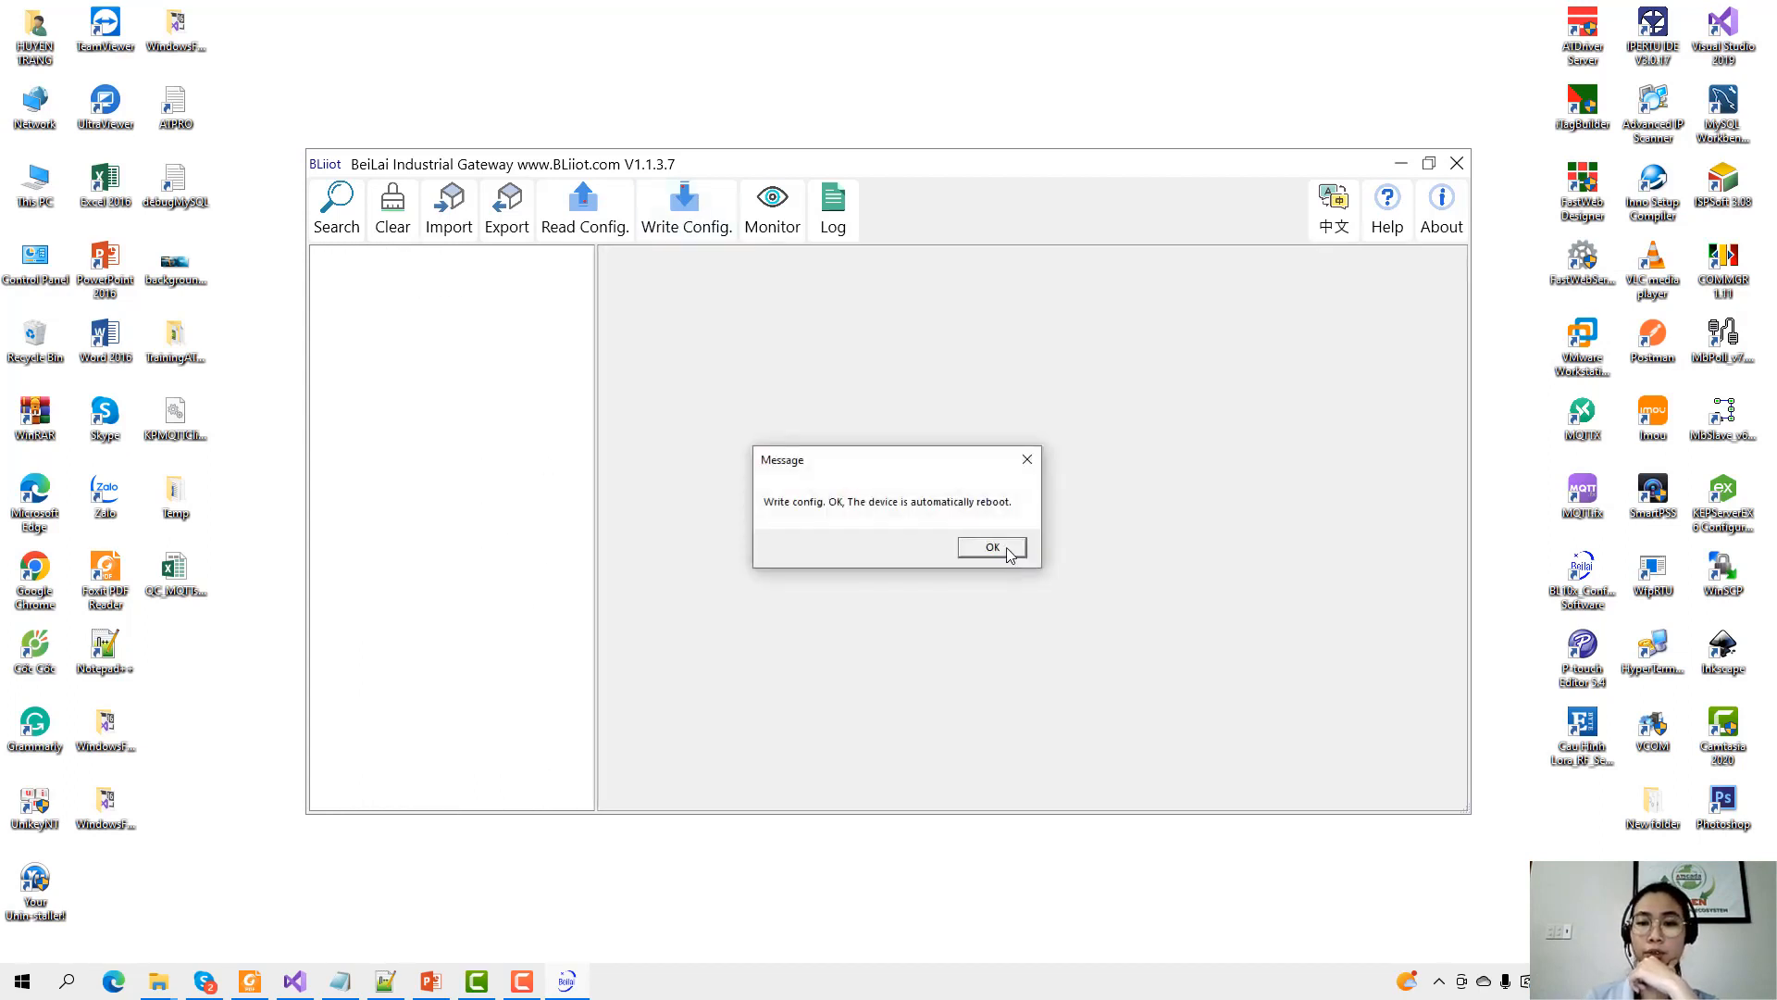
pyautogui.click(992, 547)
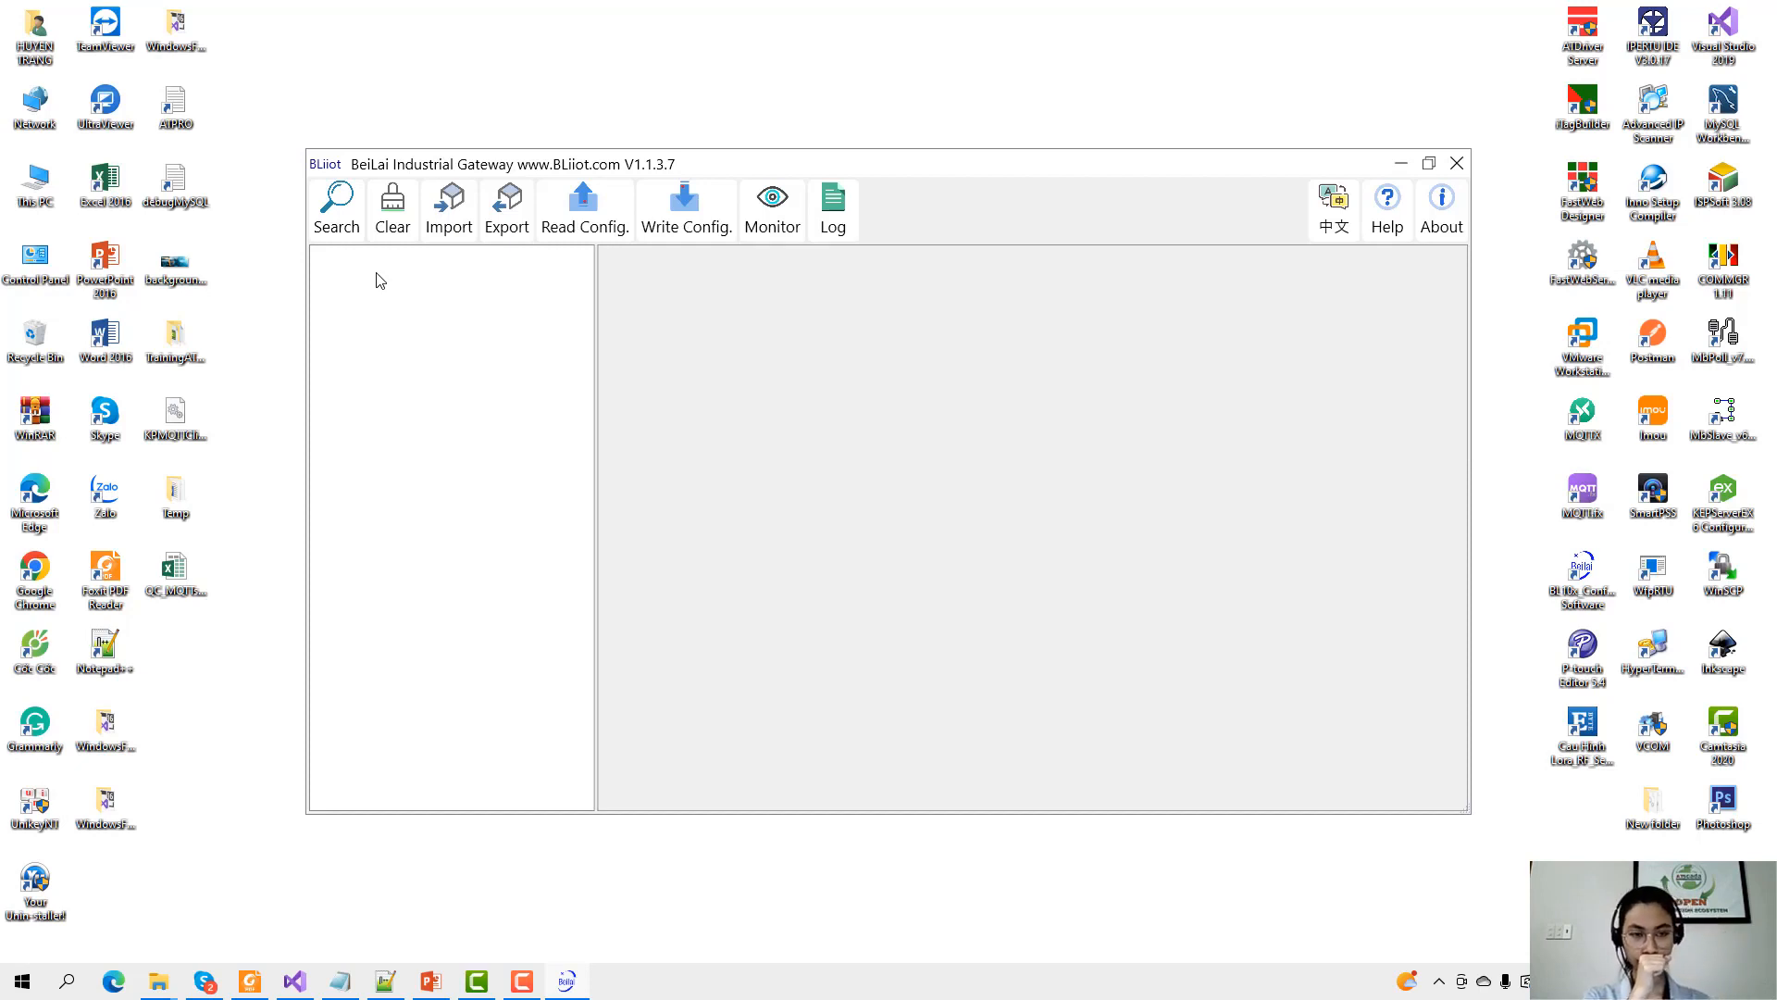
# Search the network for the BL110 gateway and log in with its password.
pyautogui.click(338, 216)
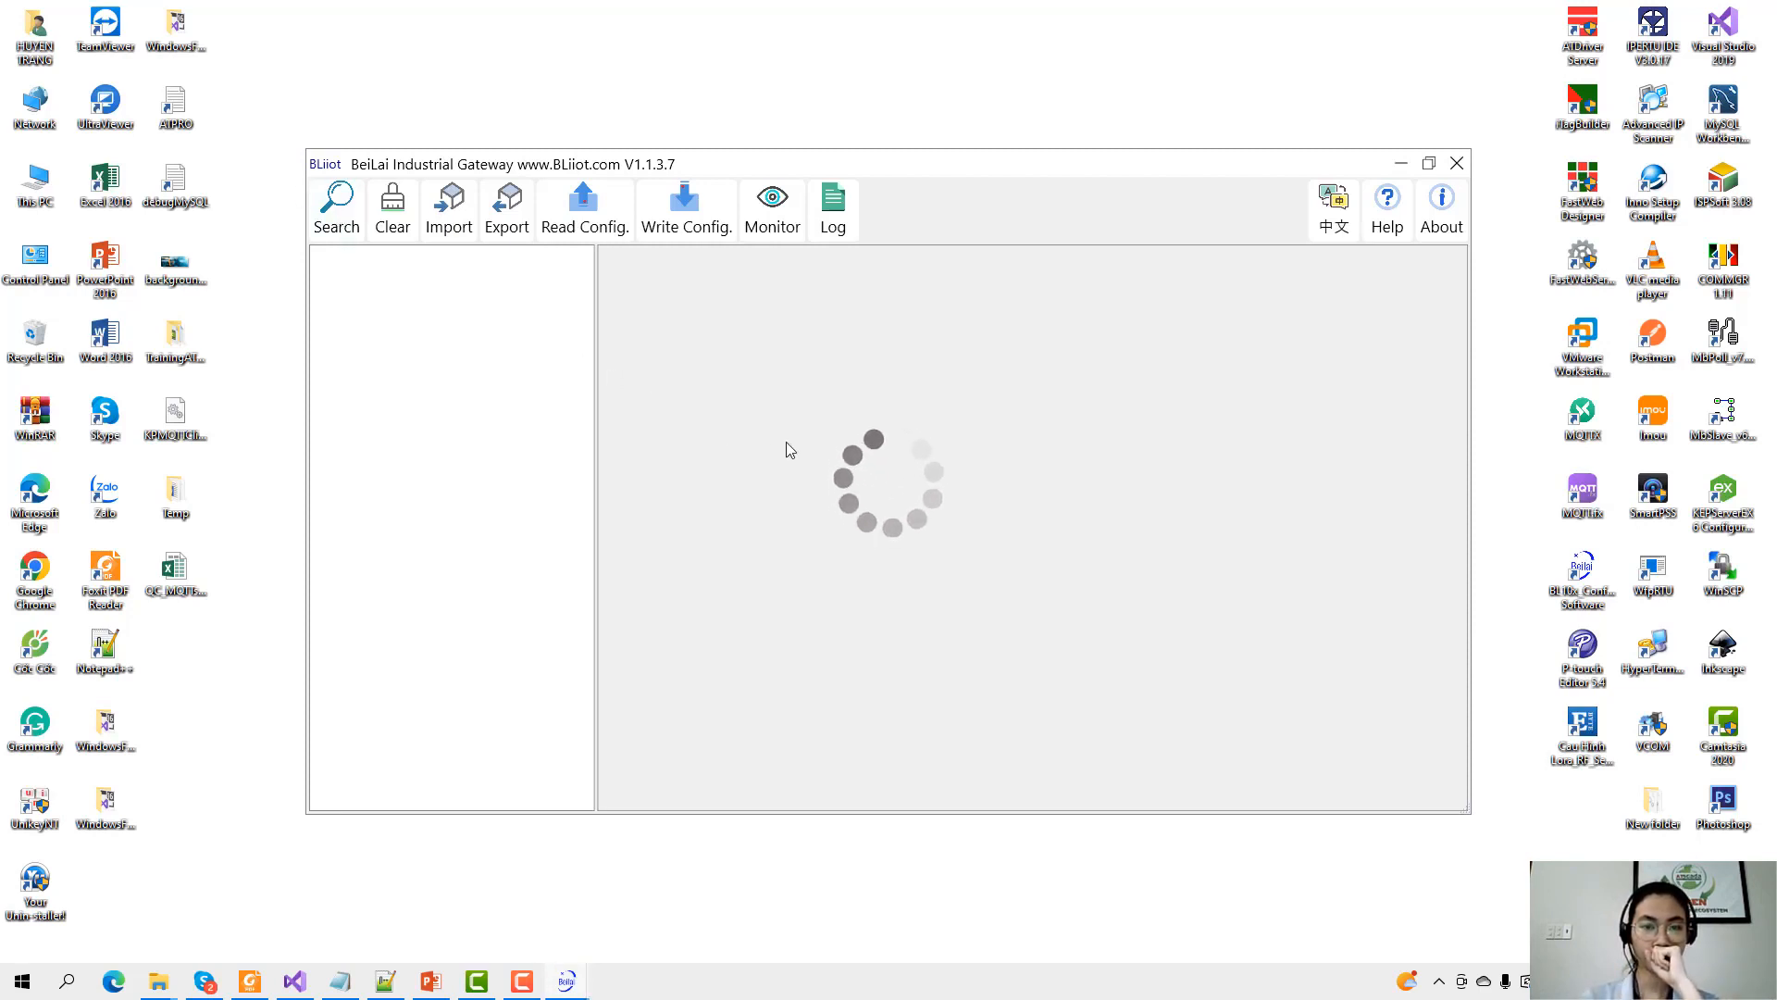
pyautogui.click(828, 404)
pyautogui.doubleClick(837, 404)
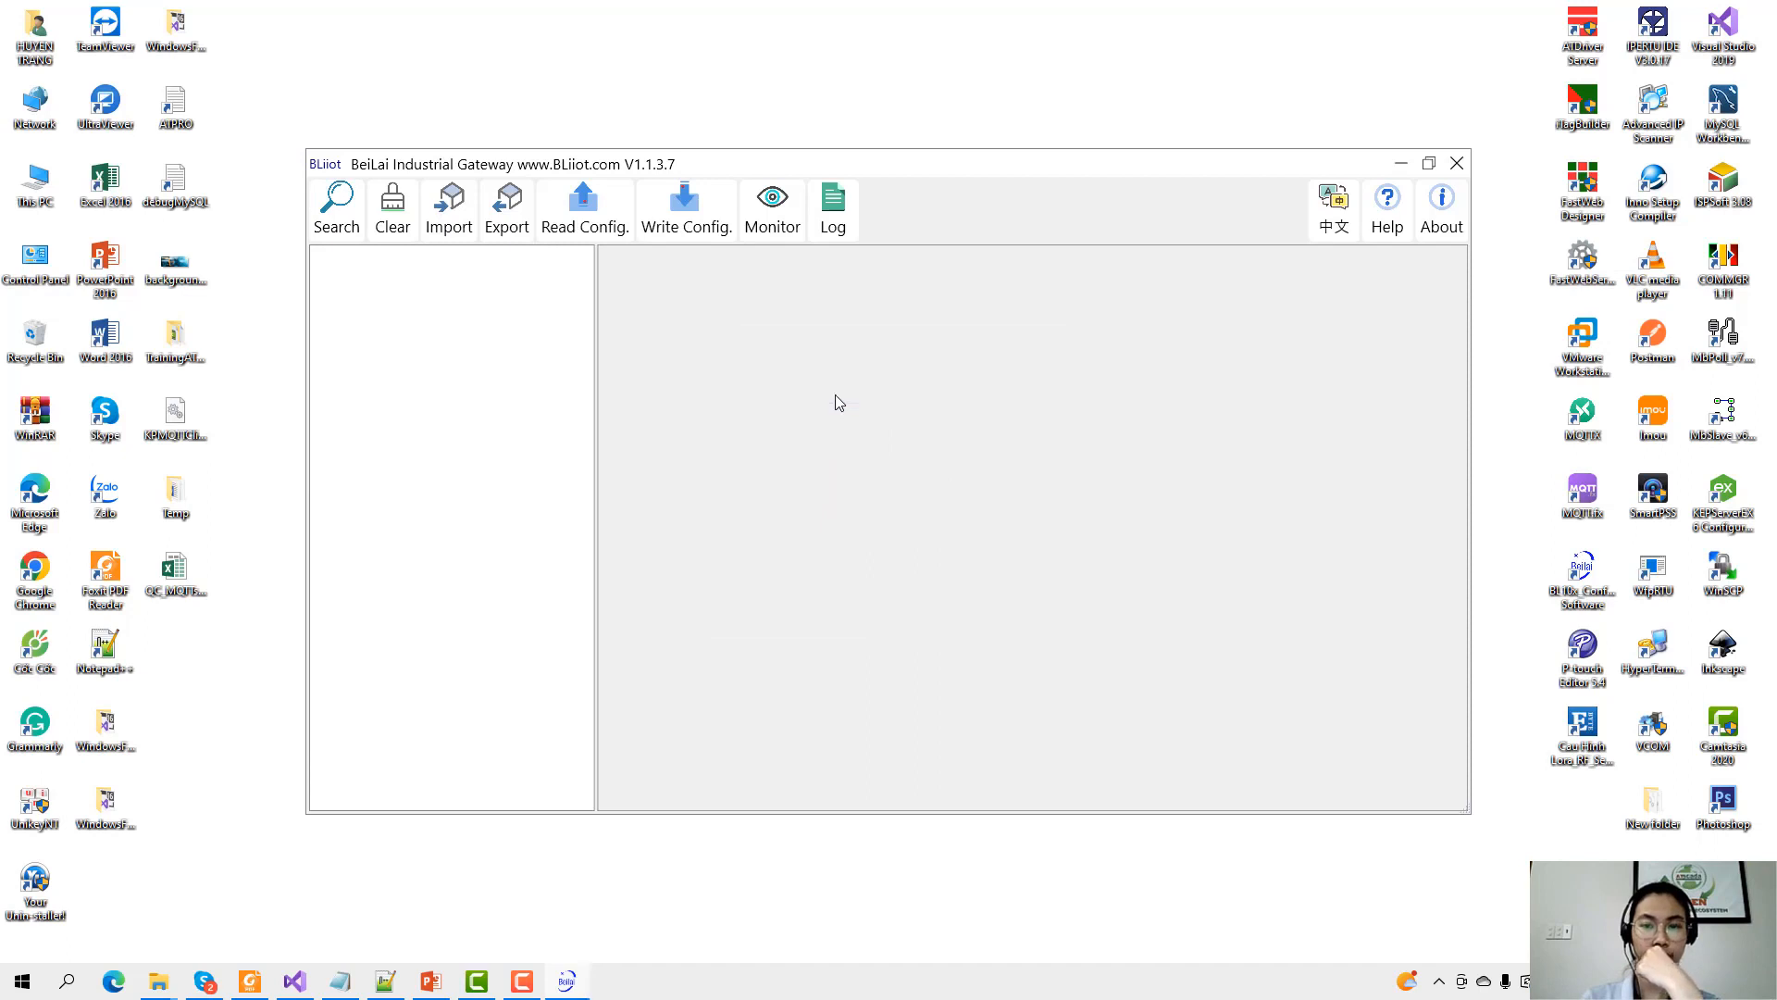
pyautogui.write('123')
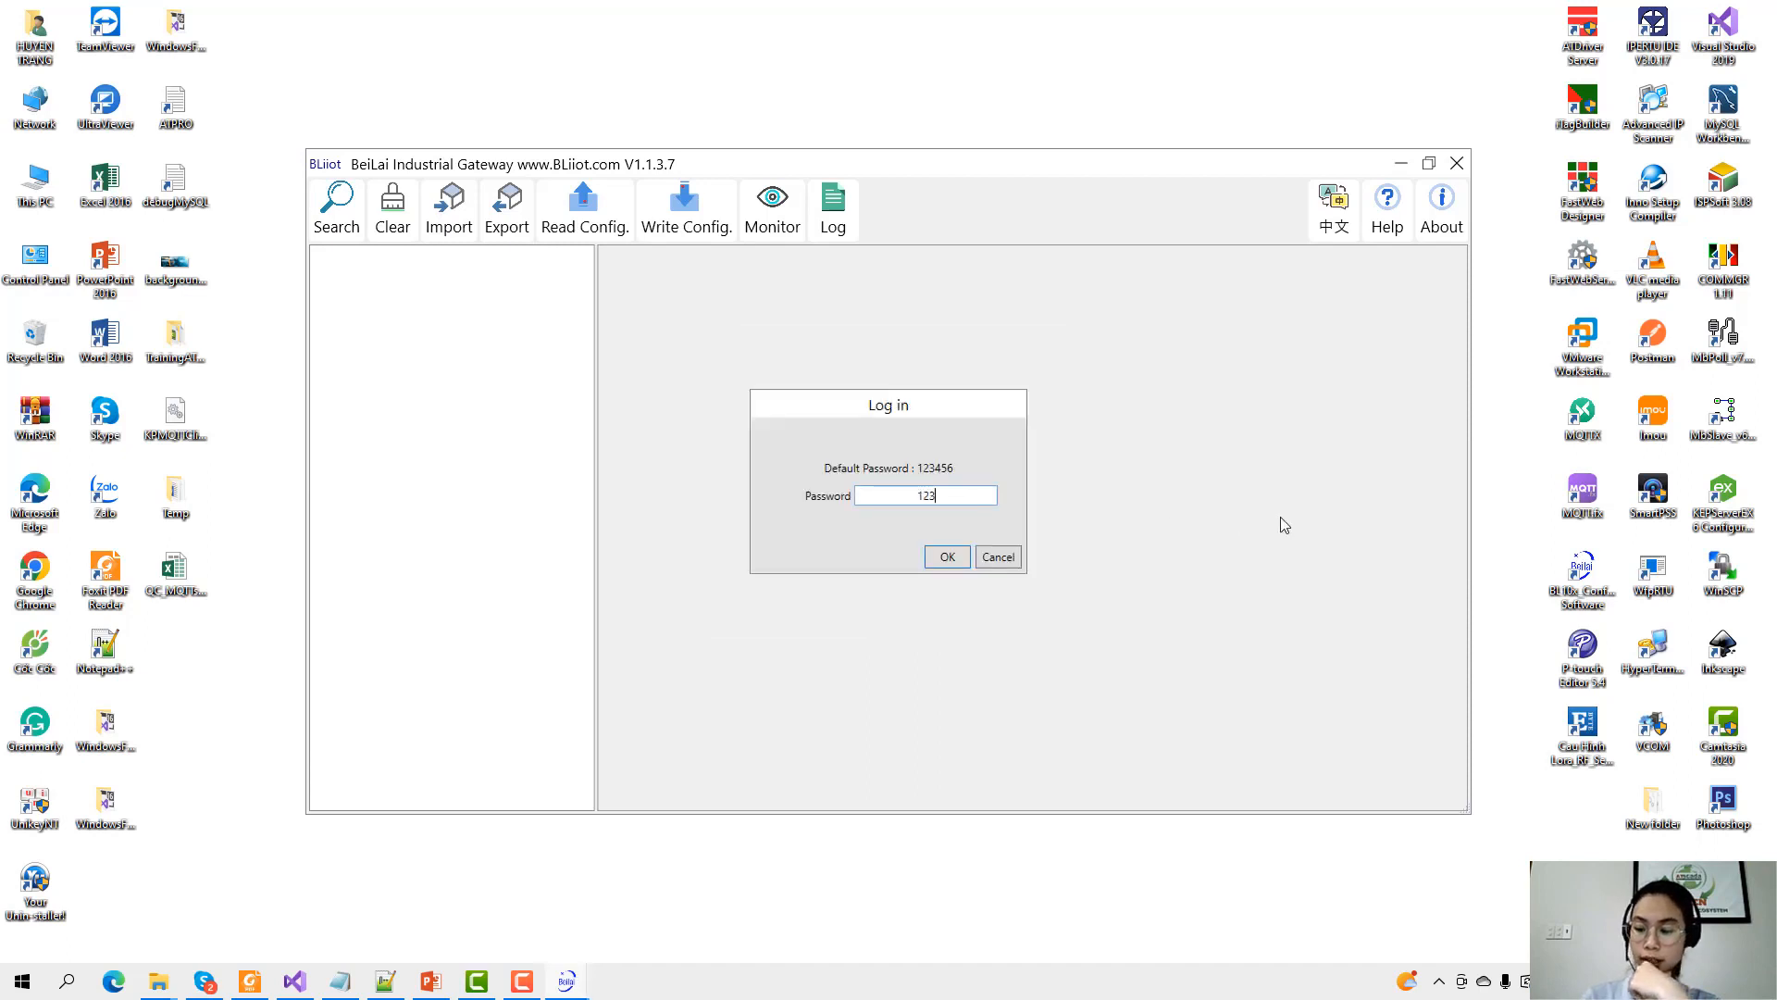
pyautogui.write('456')
pyautogui.press('Return')
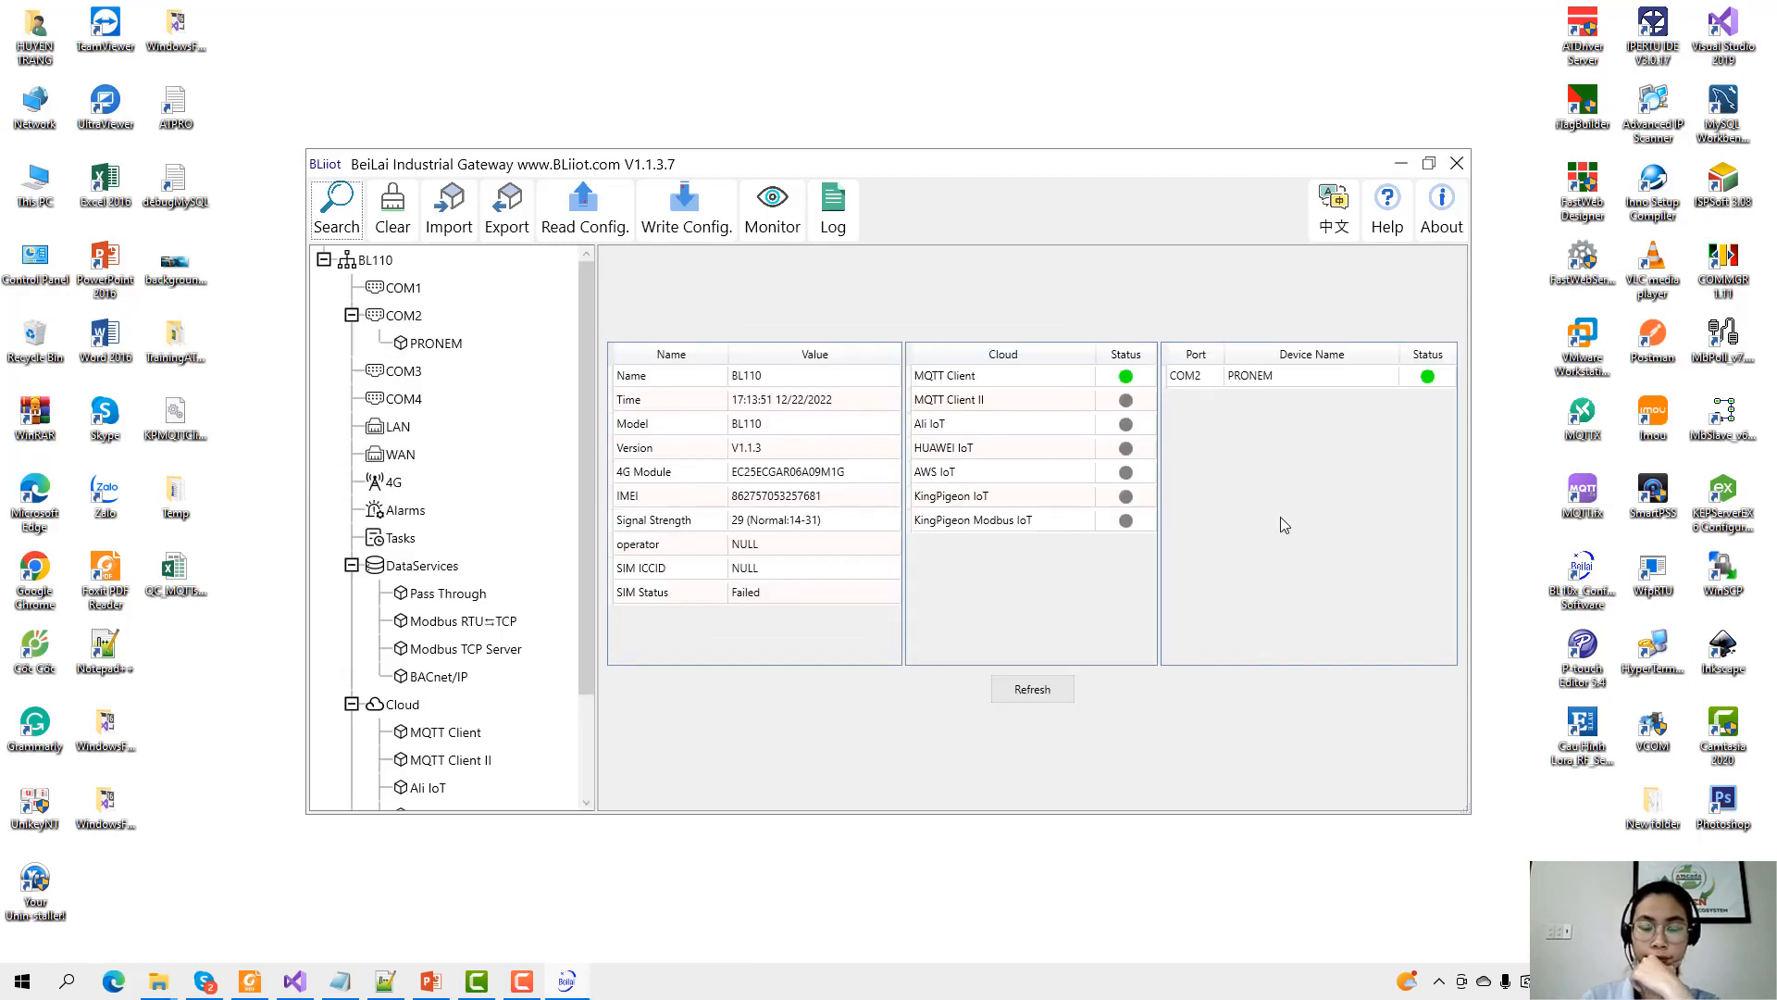
# Review the MQTT Client II settings and close them without changes.
pyautogui.scroll(-3, 478, 557)
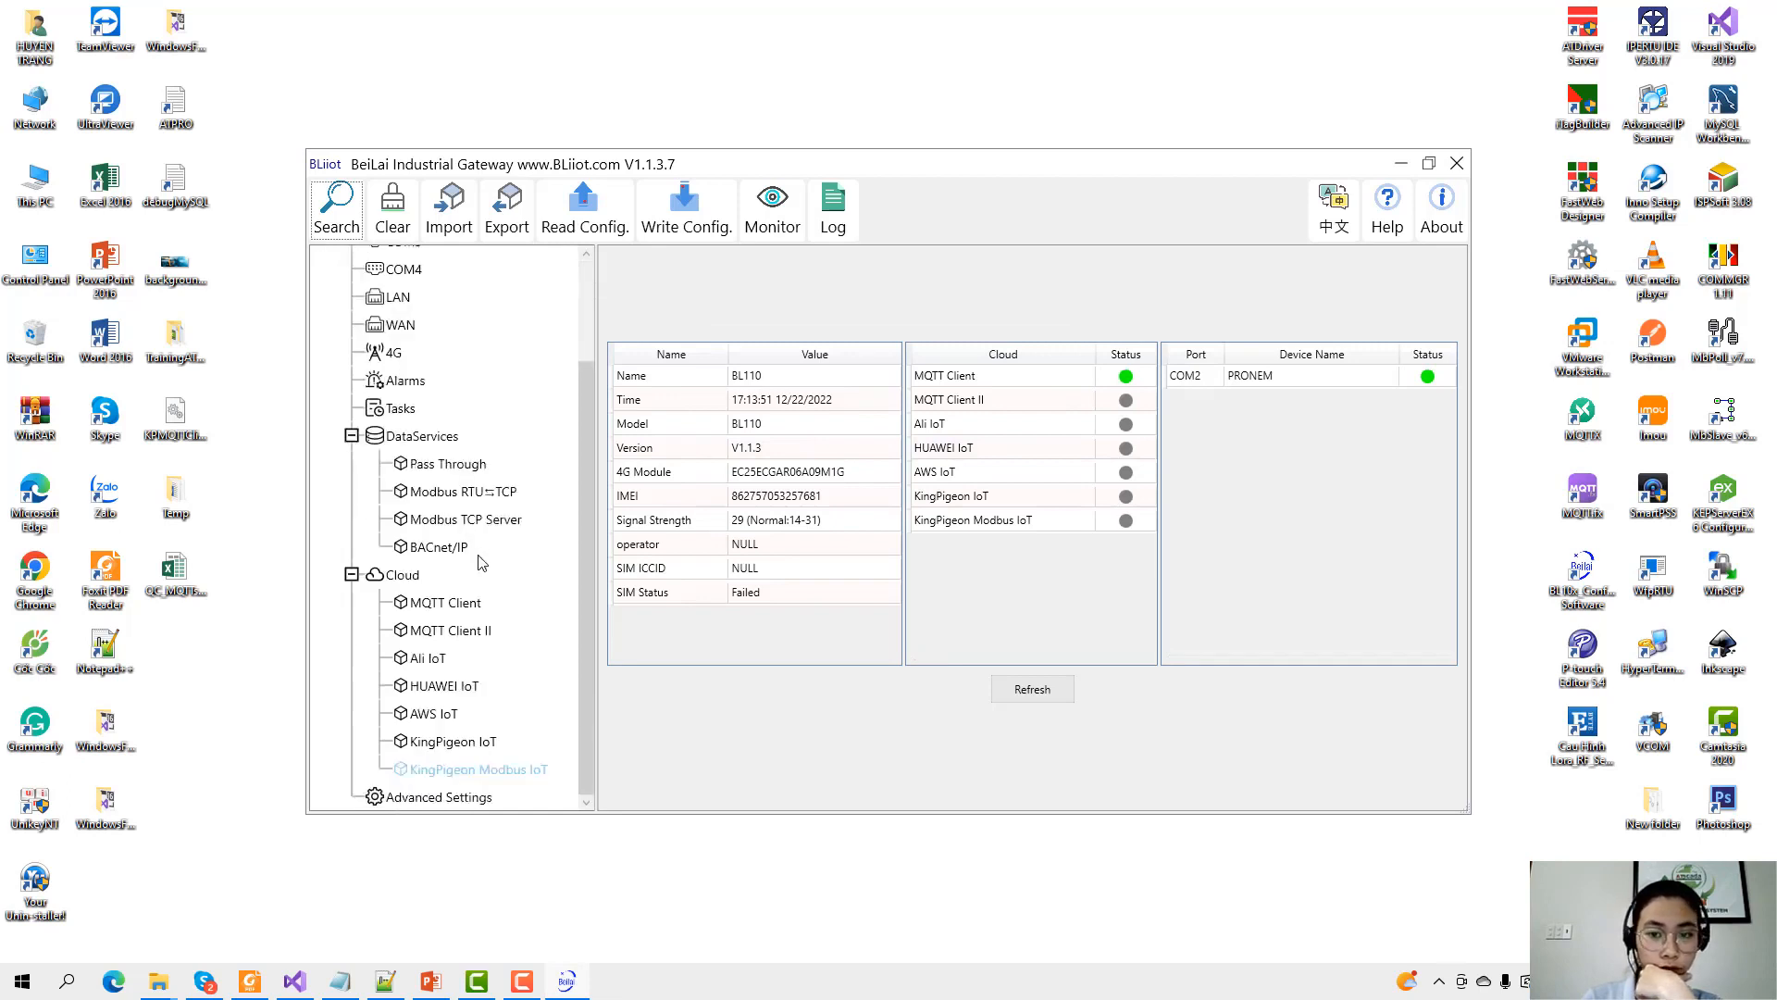
pyautogui.click(453, 635)
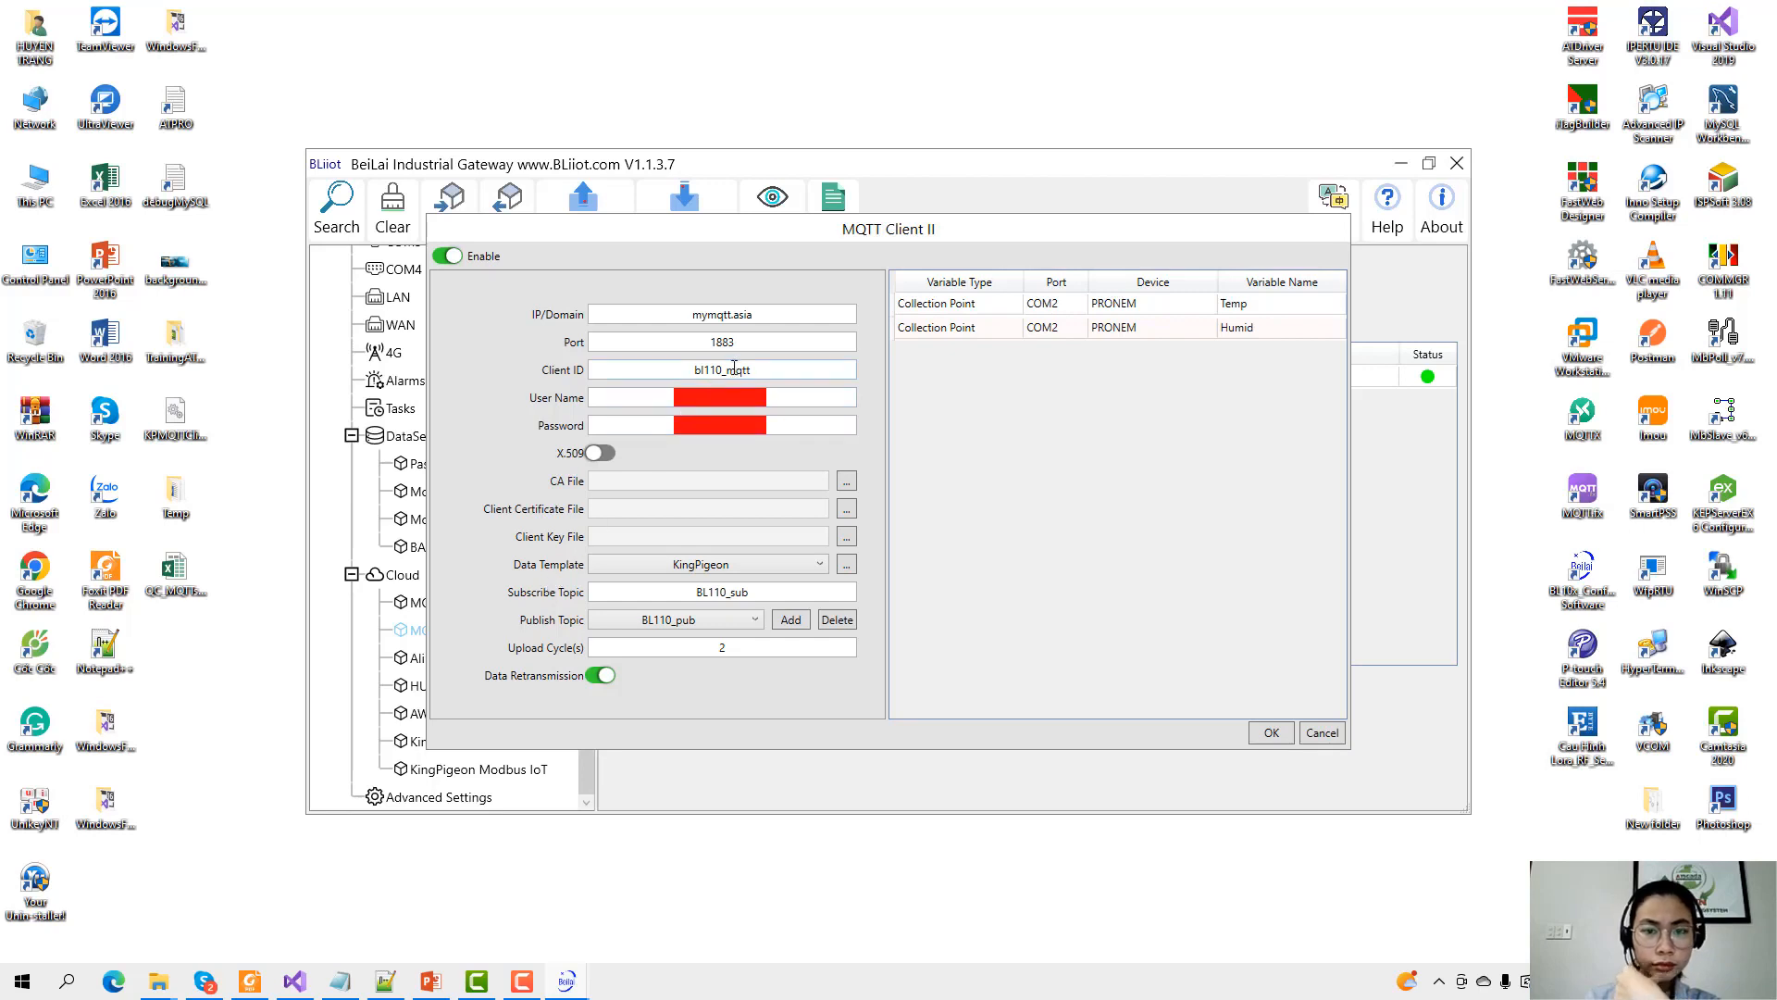
pyautogui.click(1321, 732)
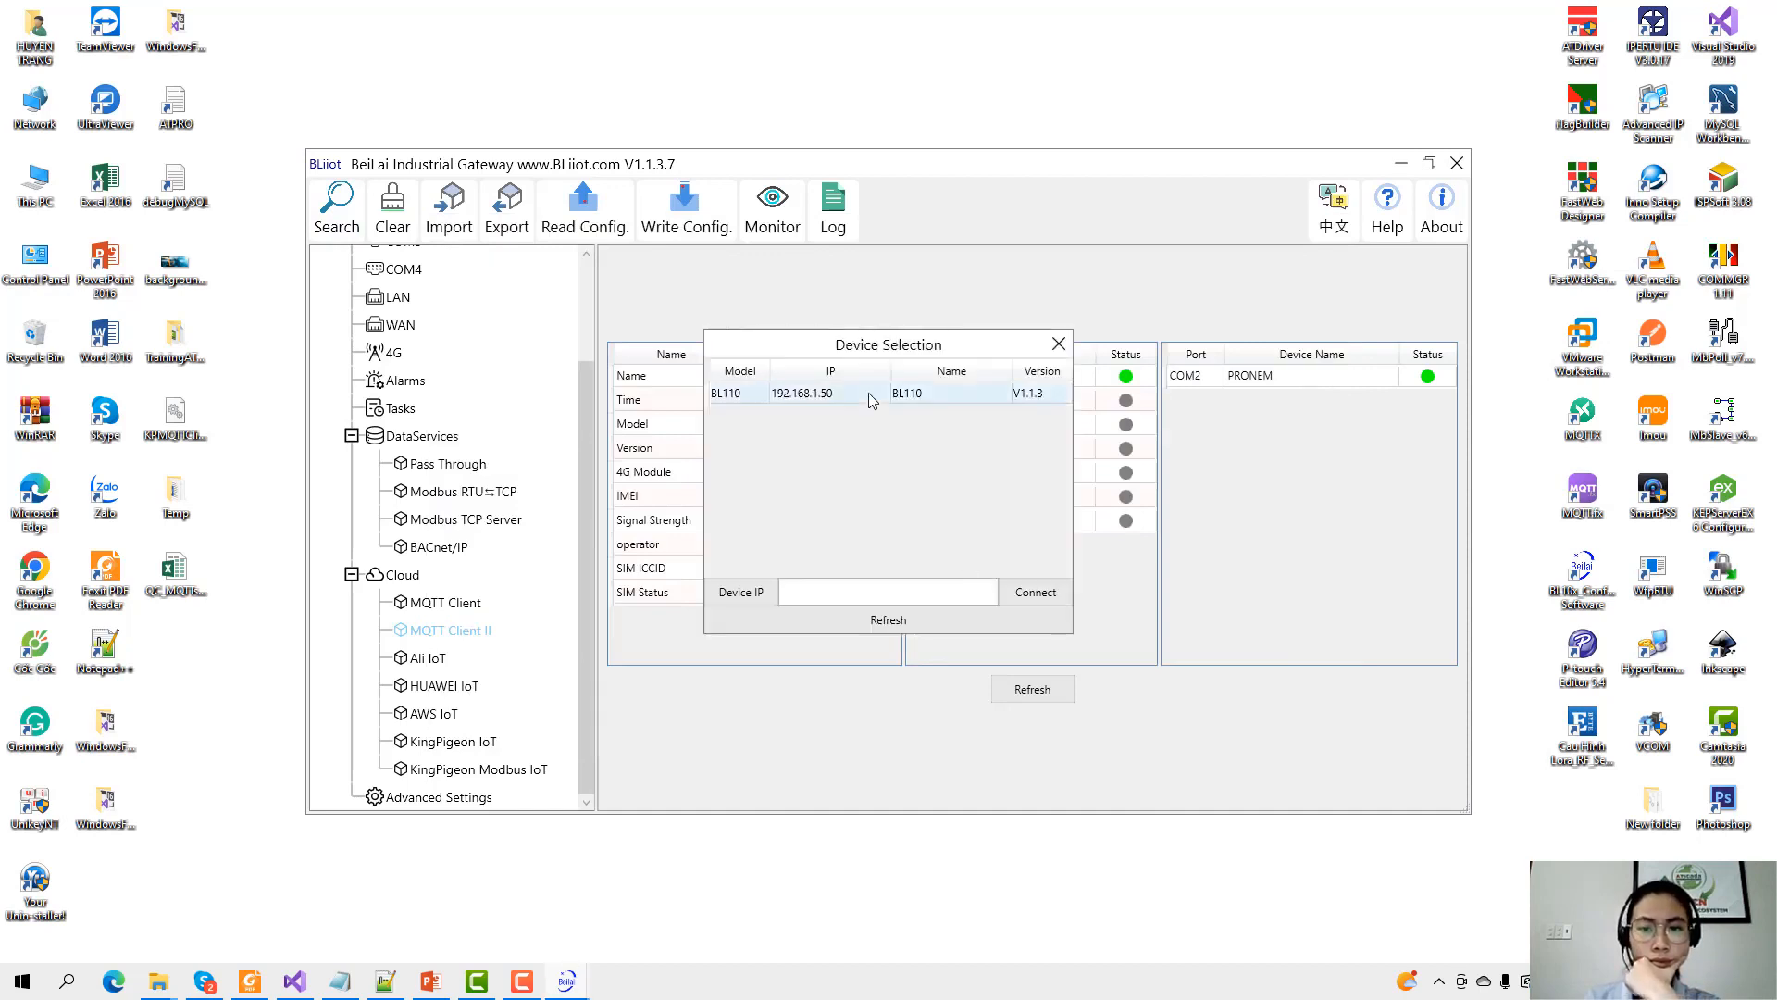
# Log back in to BL110 at 192.168.1.50 and check the COM2 PRONEM device status.
pyautogui.doubleClick(870, 398)
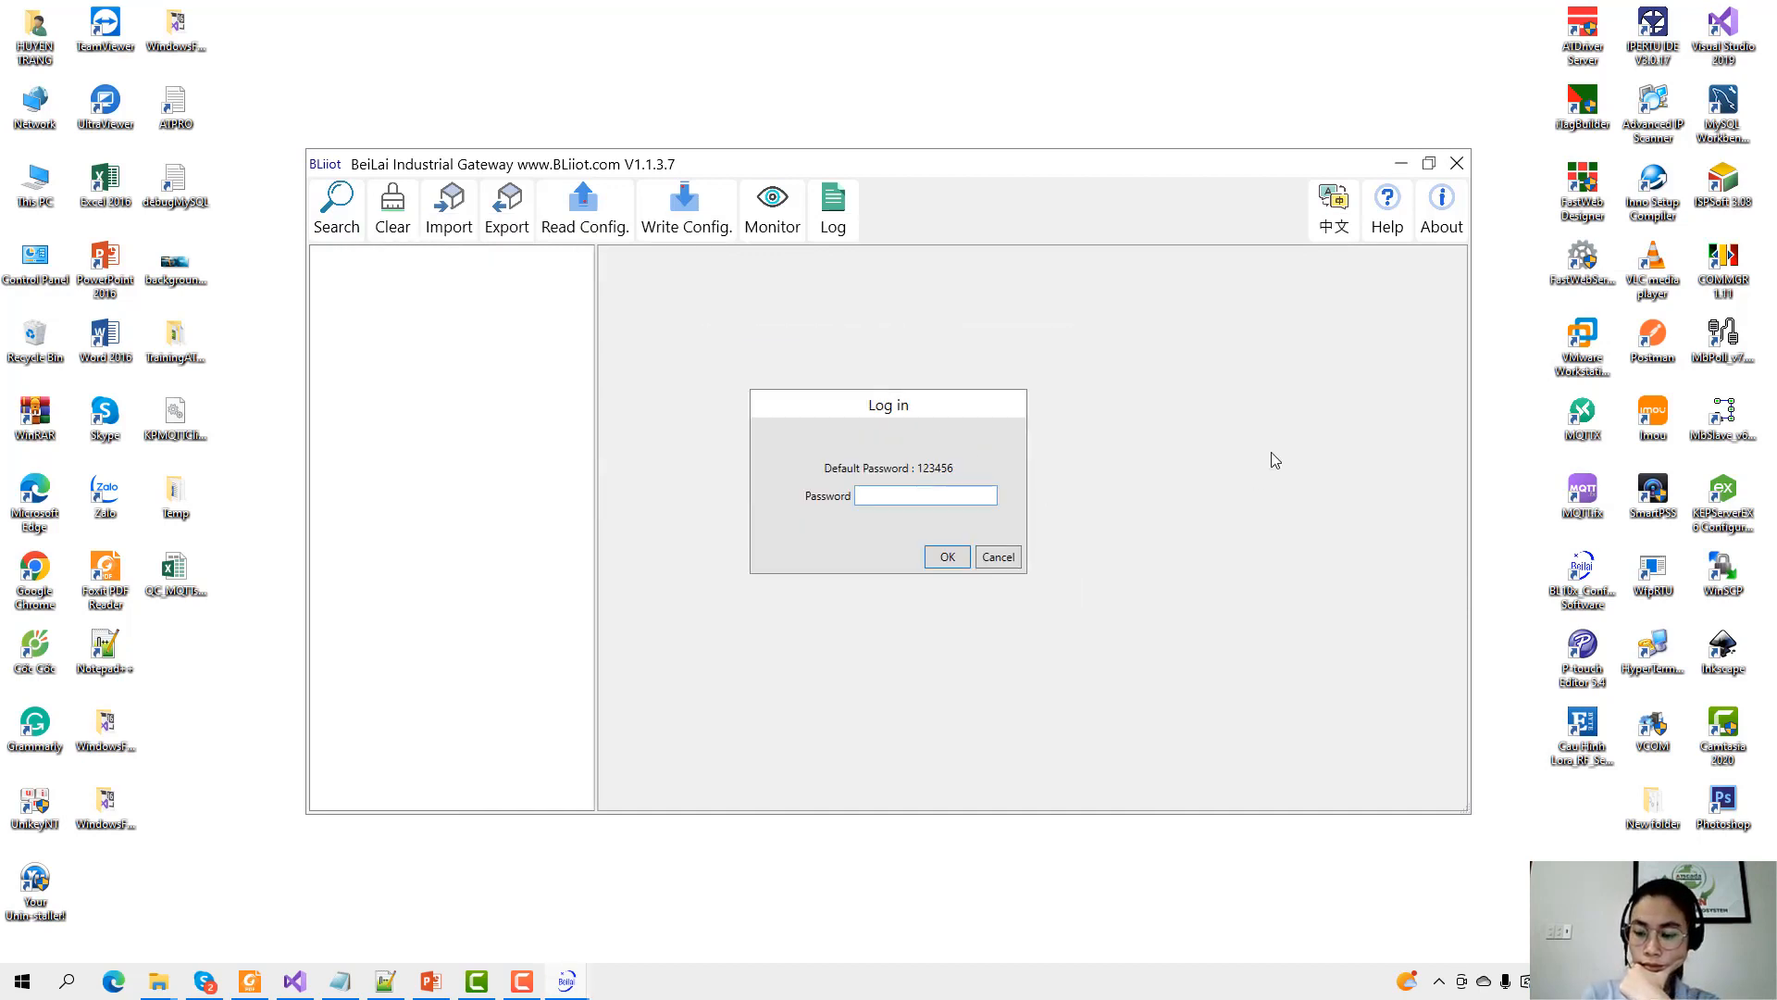
pyautogui.write('123456')
pyautogui.press('Return')
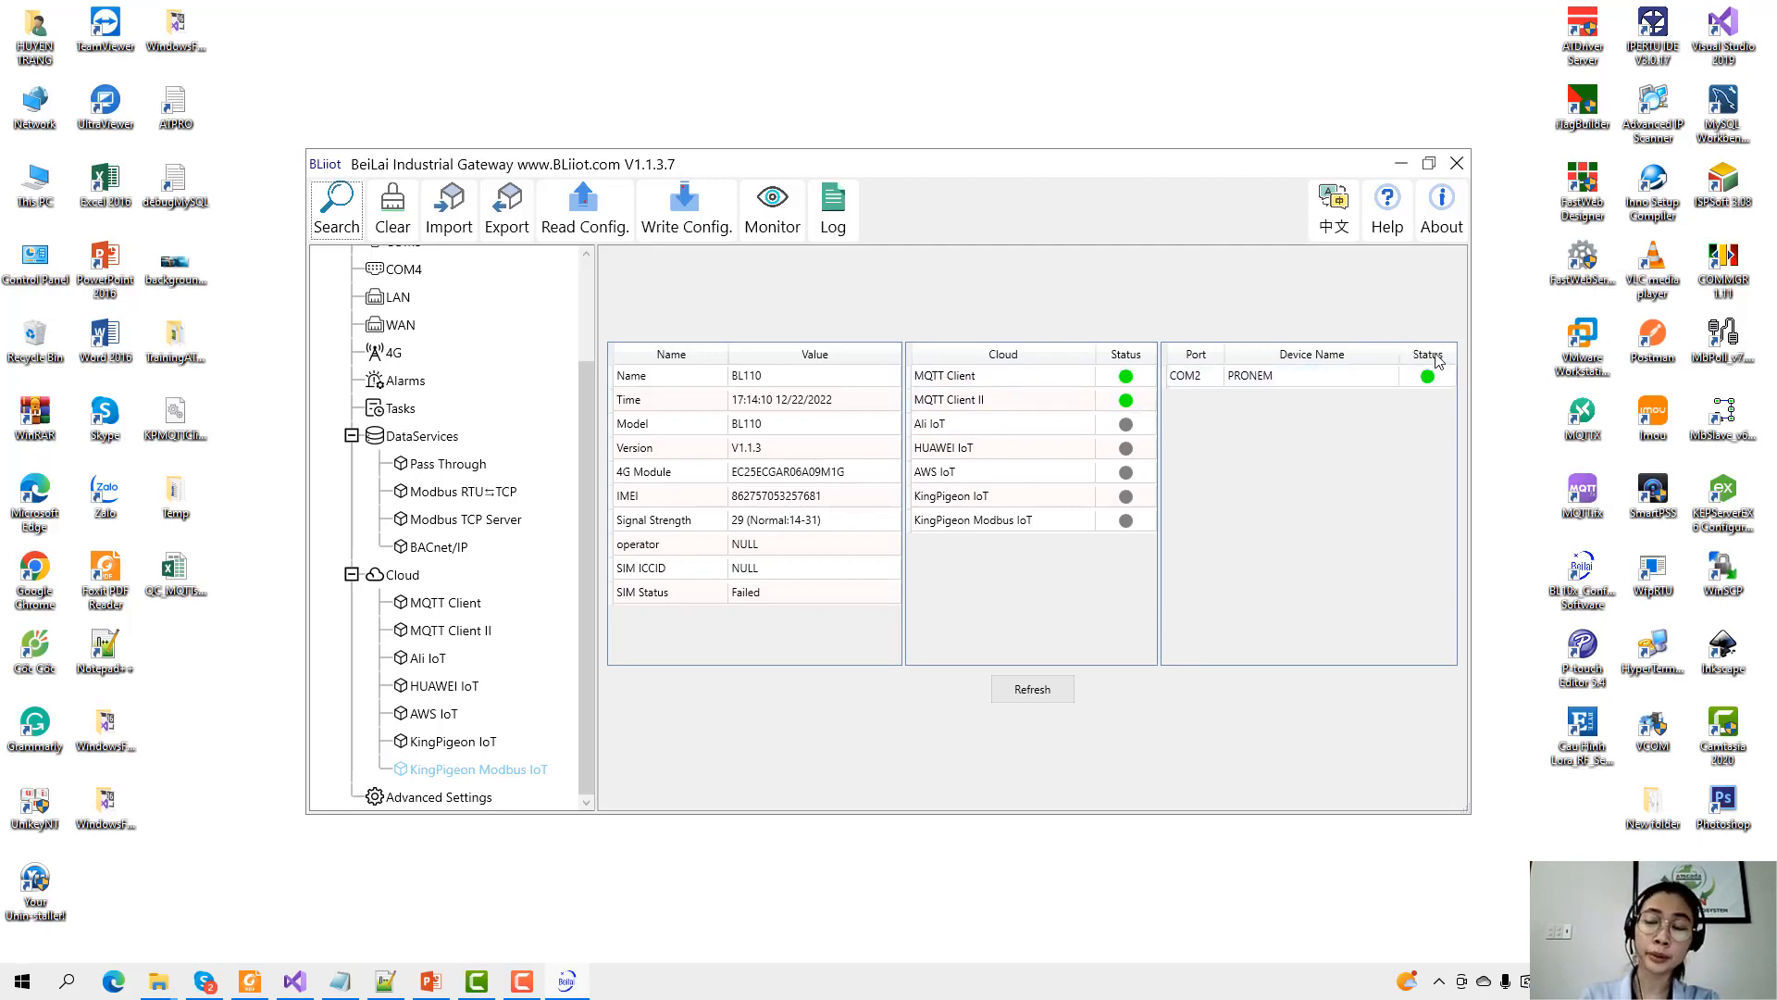
pyautogui.click(1396, 383)
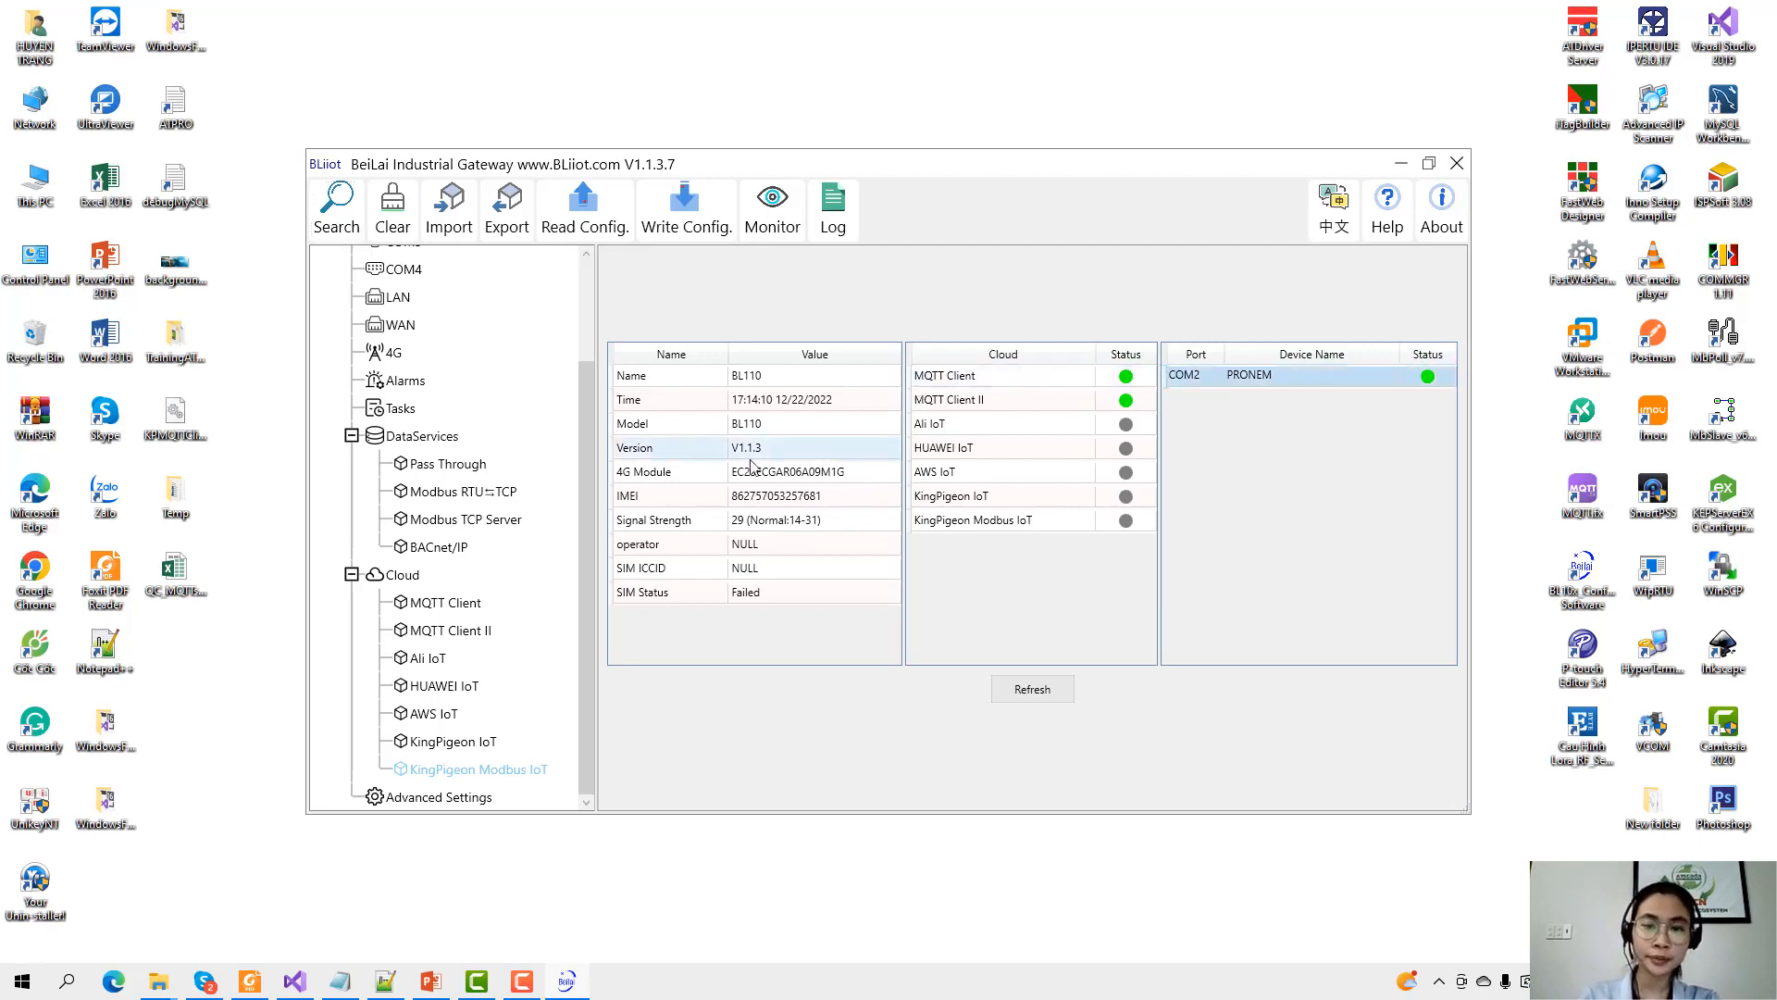
pyautogui.scroll(2, 466, 495)
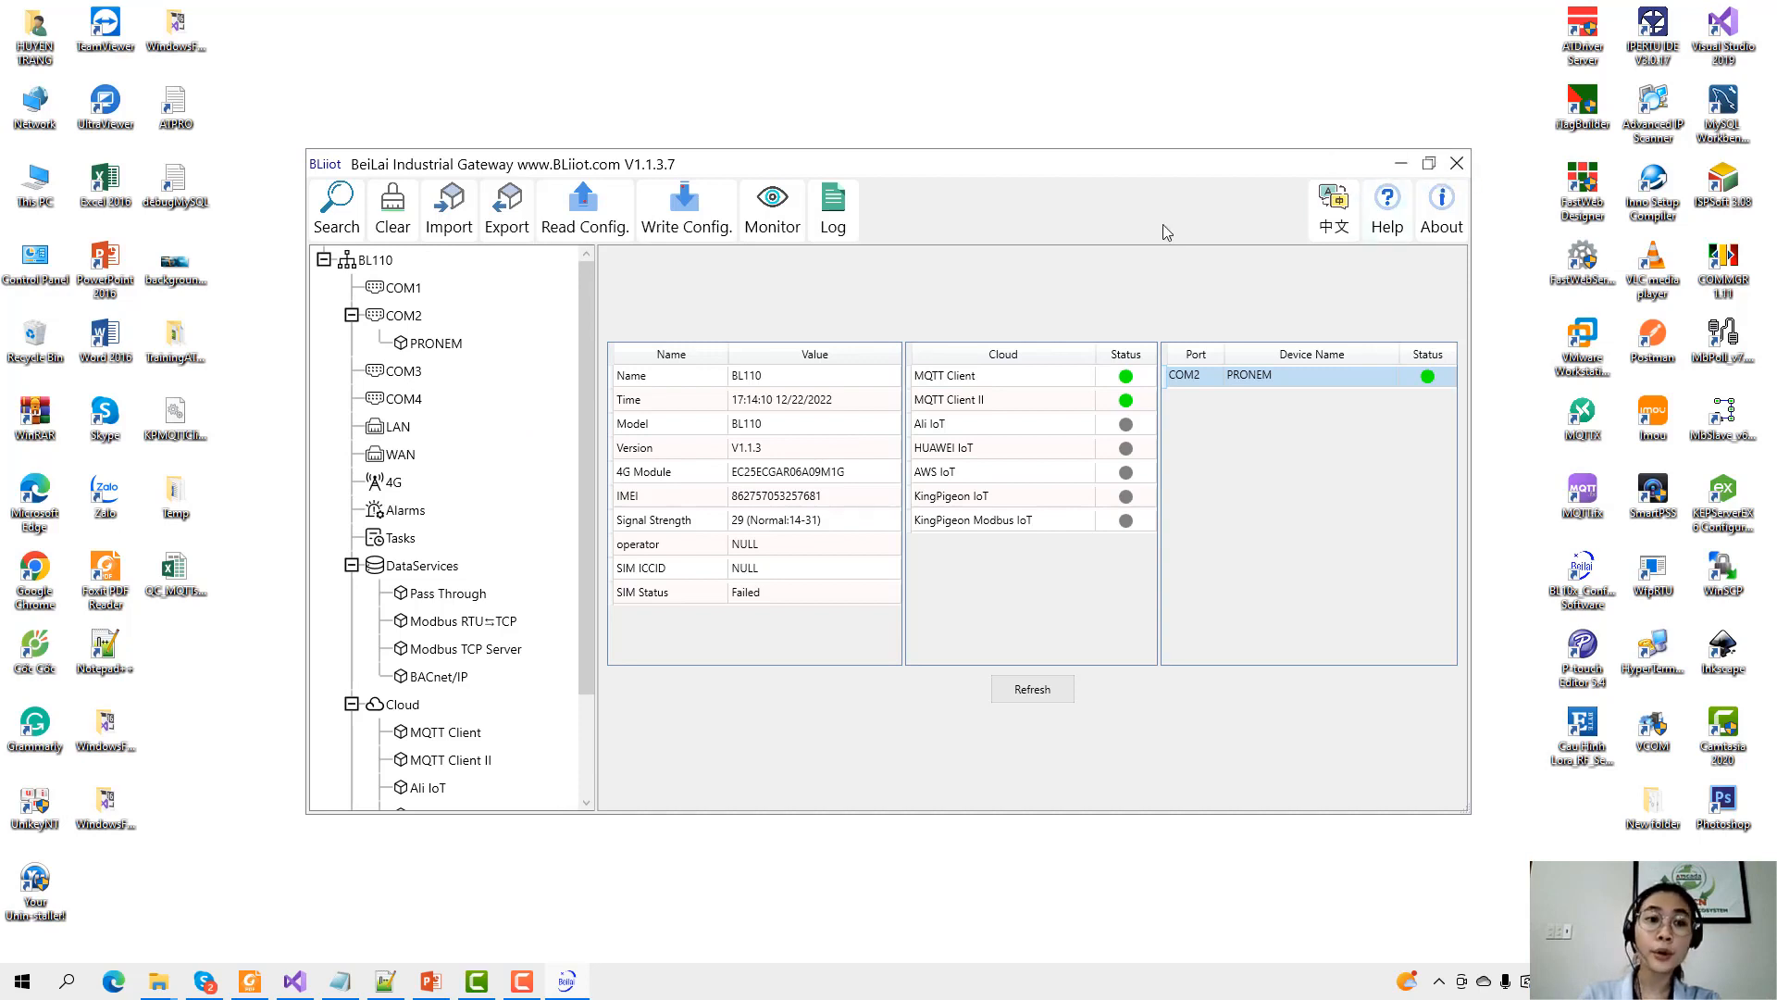
# Close the gateway tool, launch Chrome and browse to 192.168.1.51.
pyautogui.click(1456, 168)
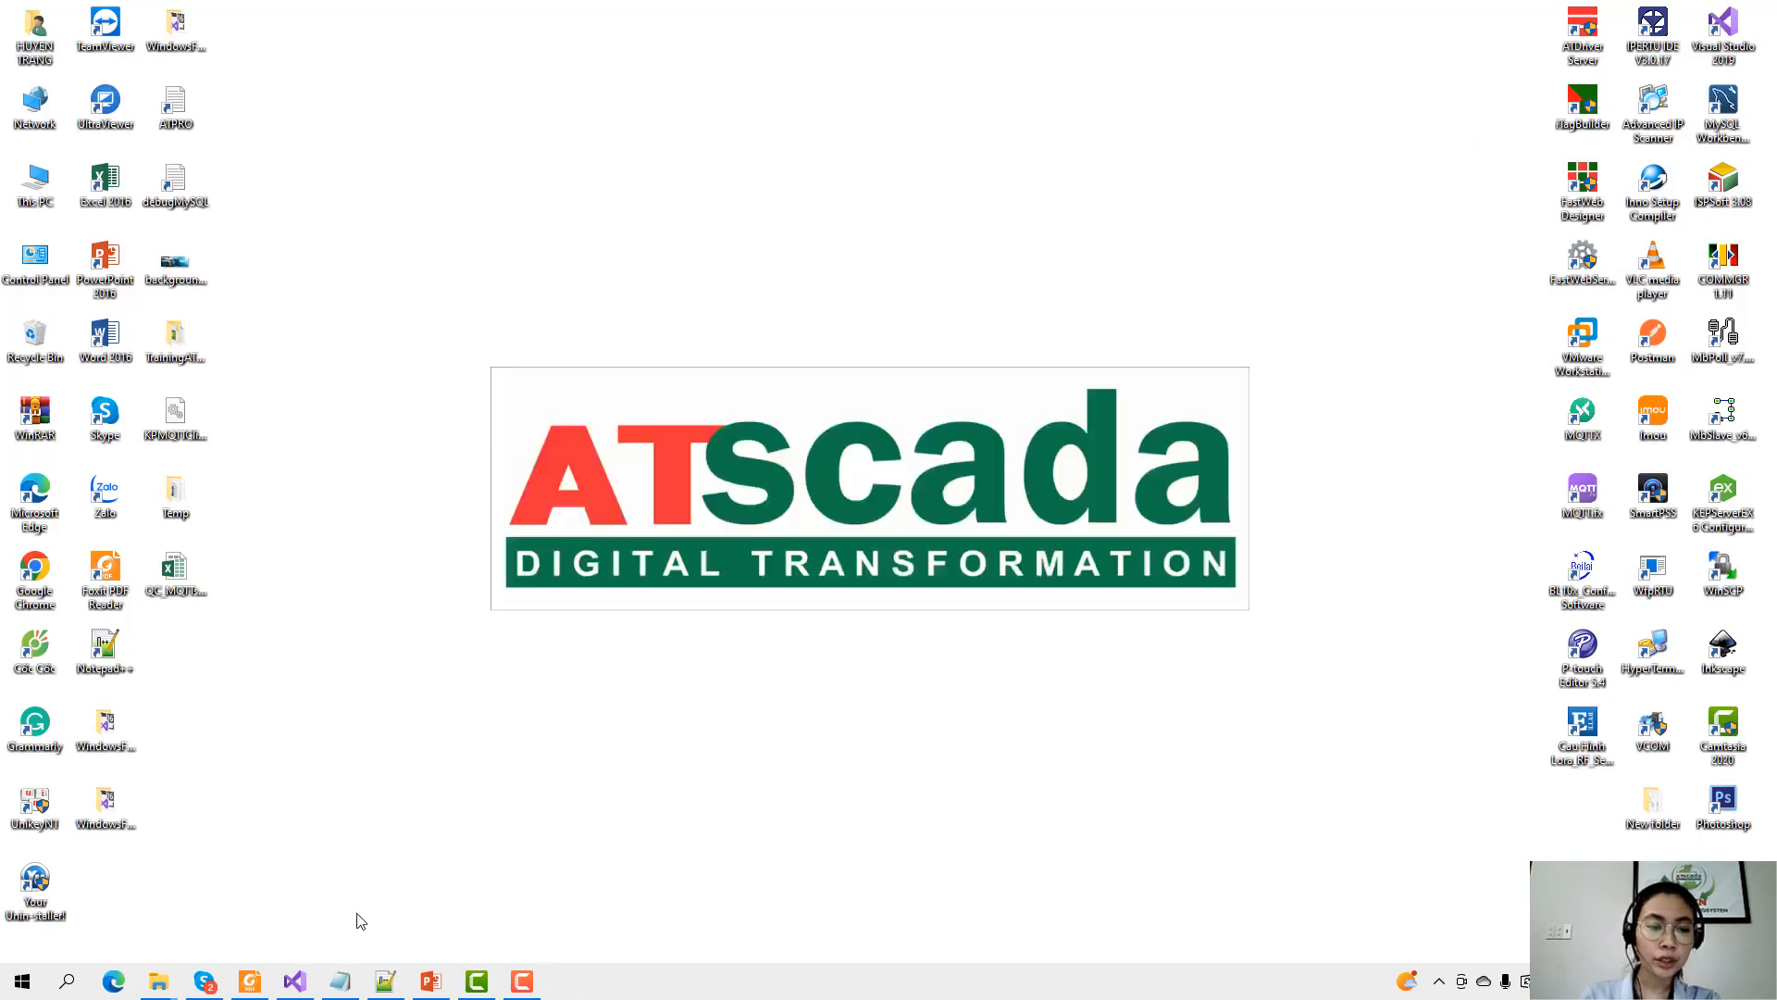
pyautogui.click(34, 576)
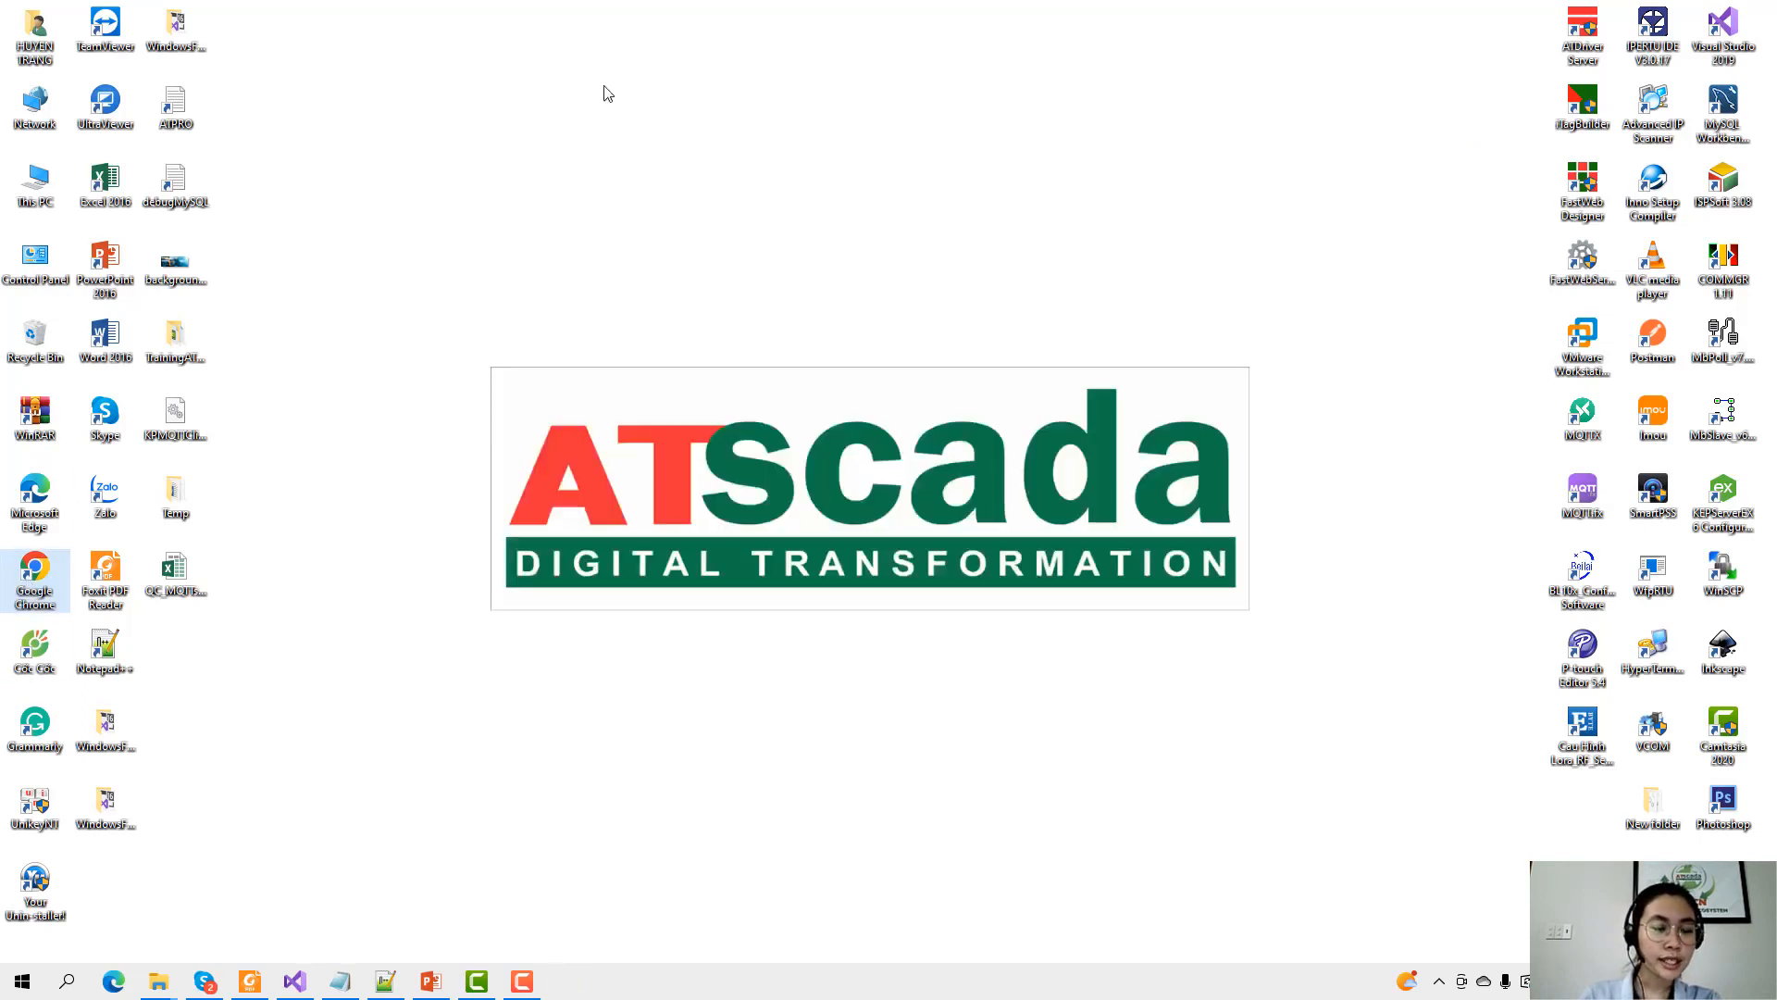
pyautogui.doubleClick(52, 554)
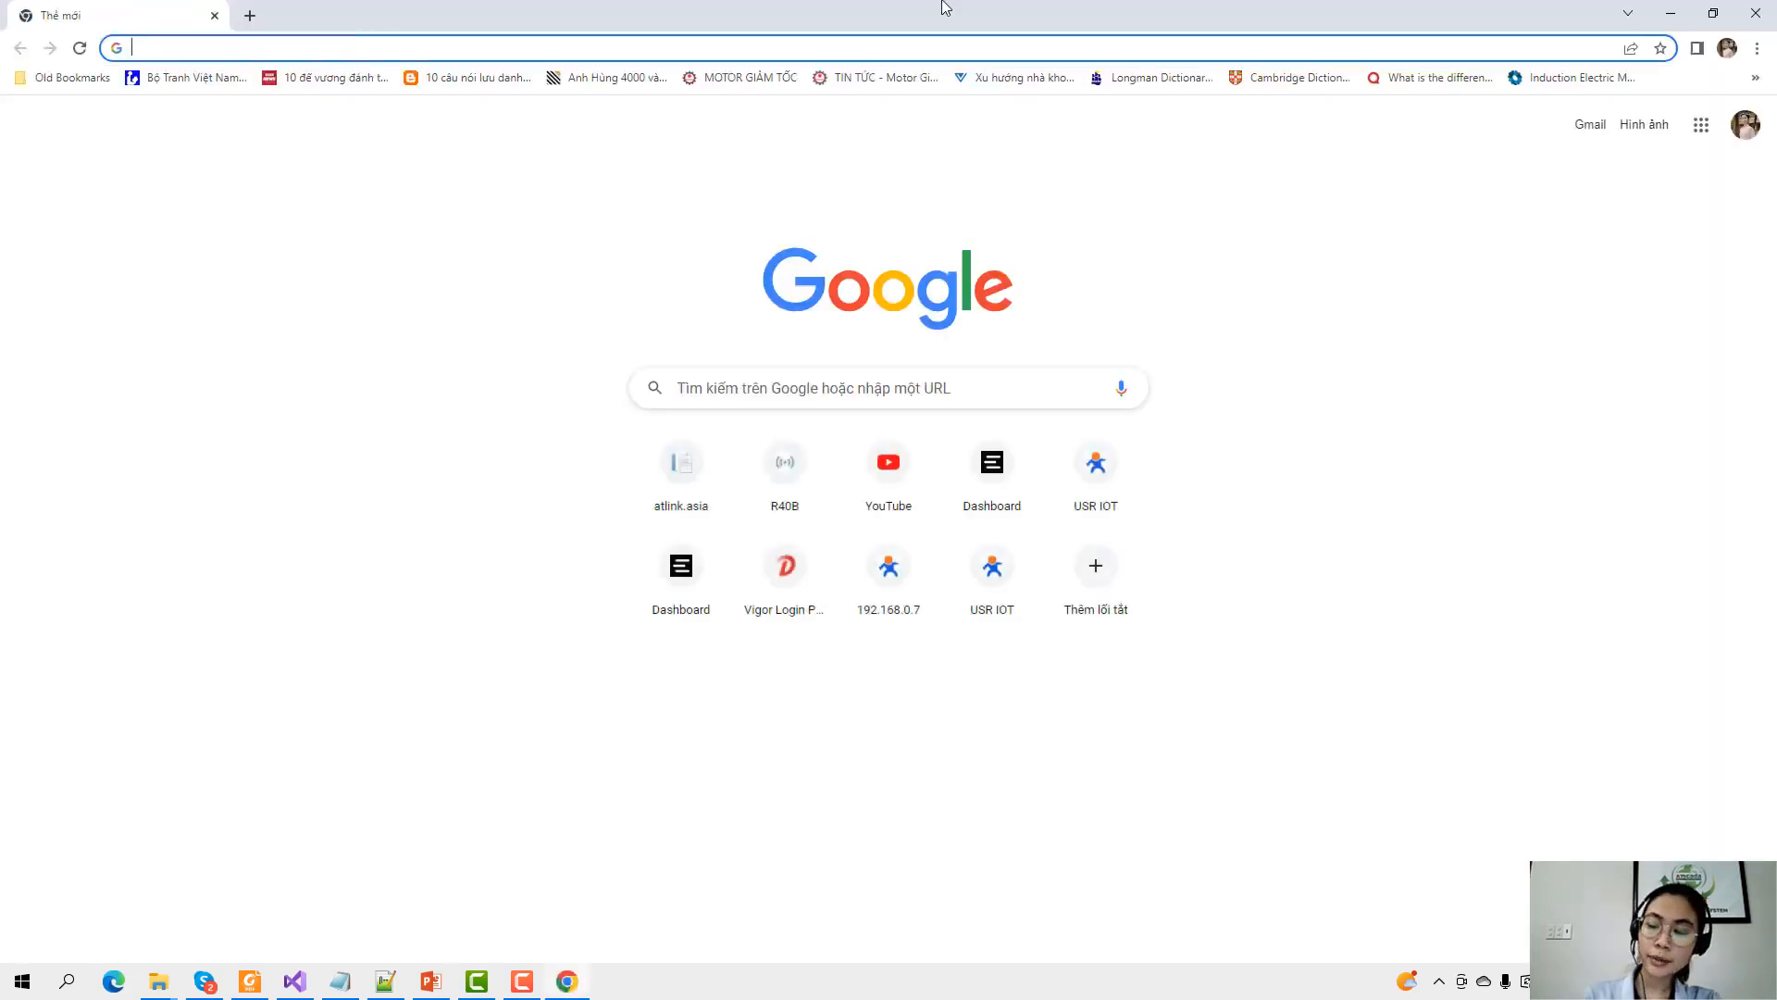
pyautogui.write('192.1')
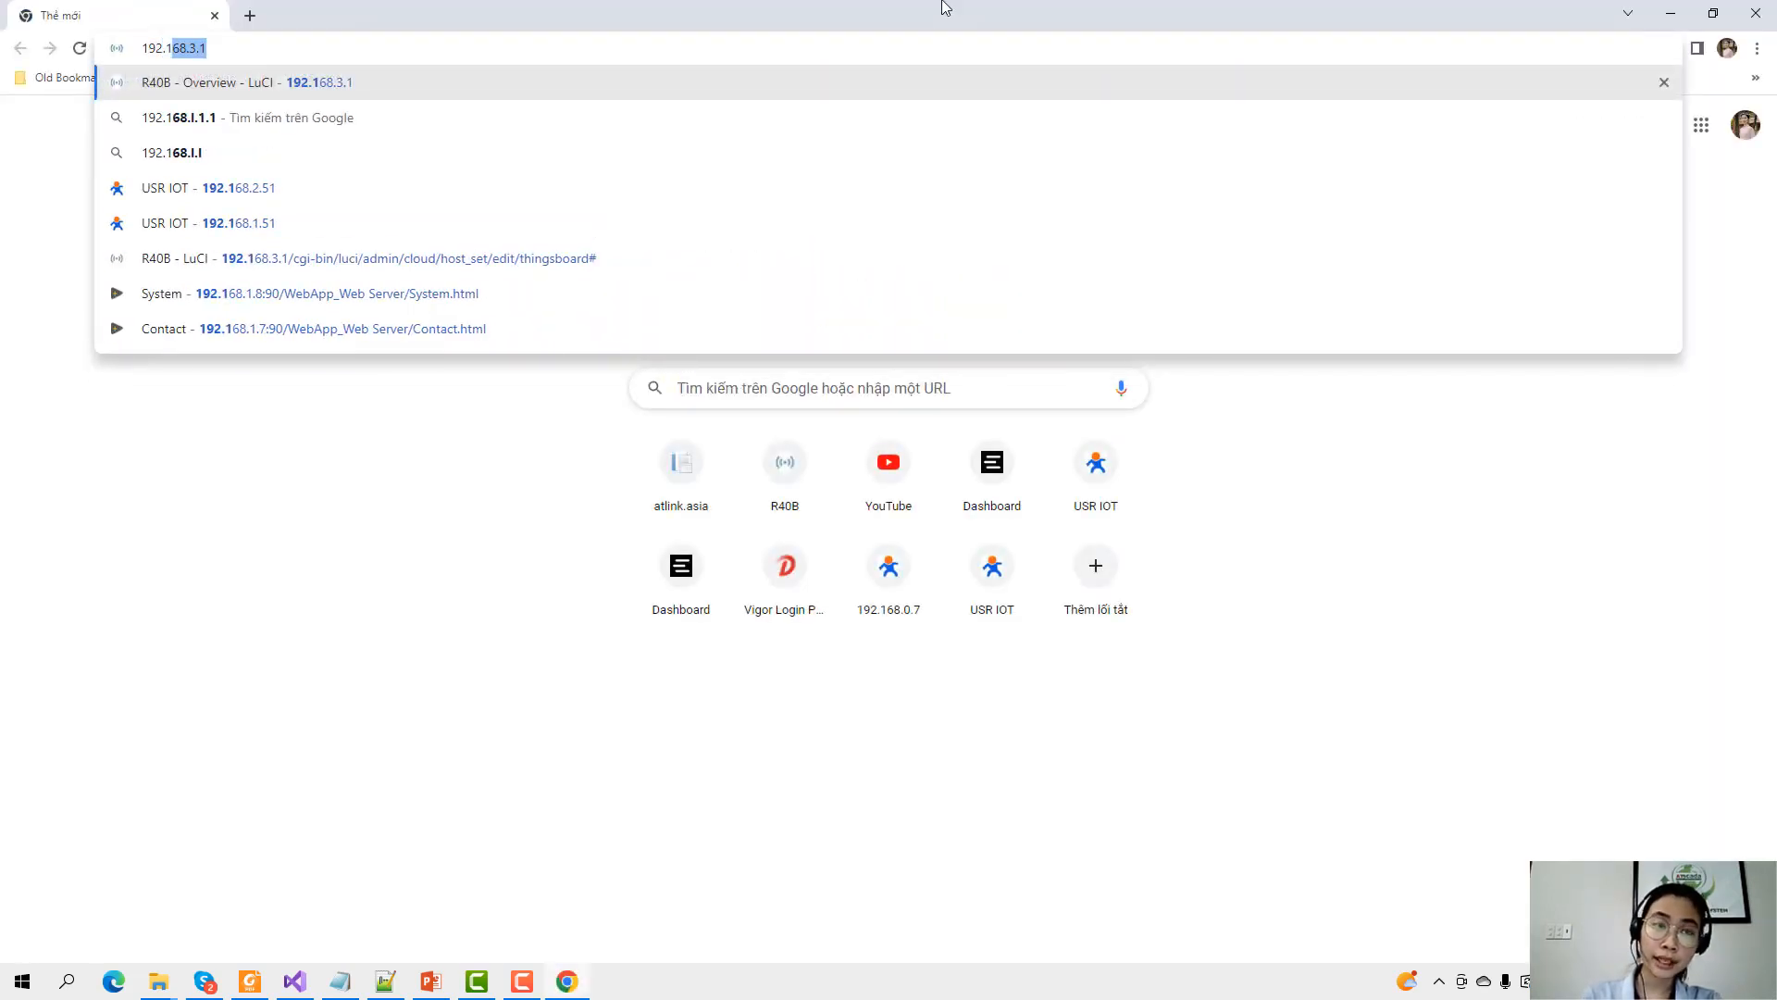
pyautogui.write('68')
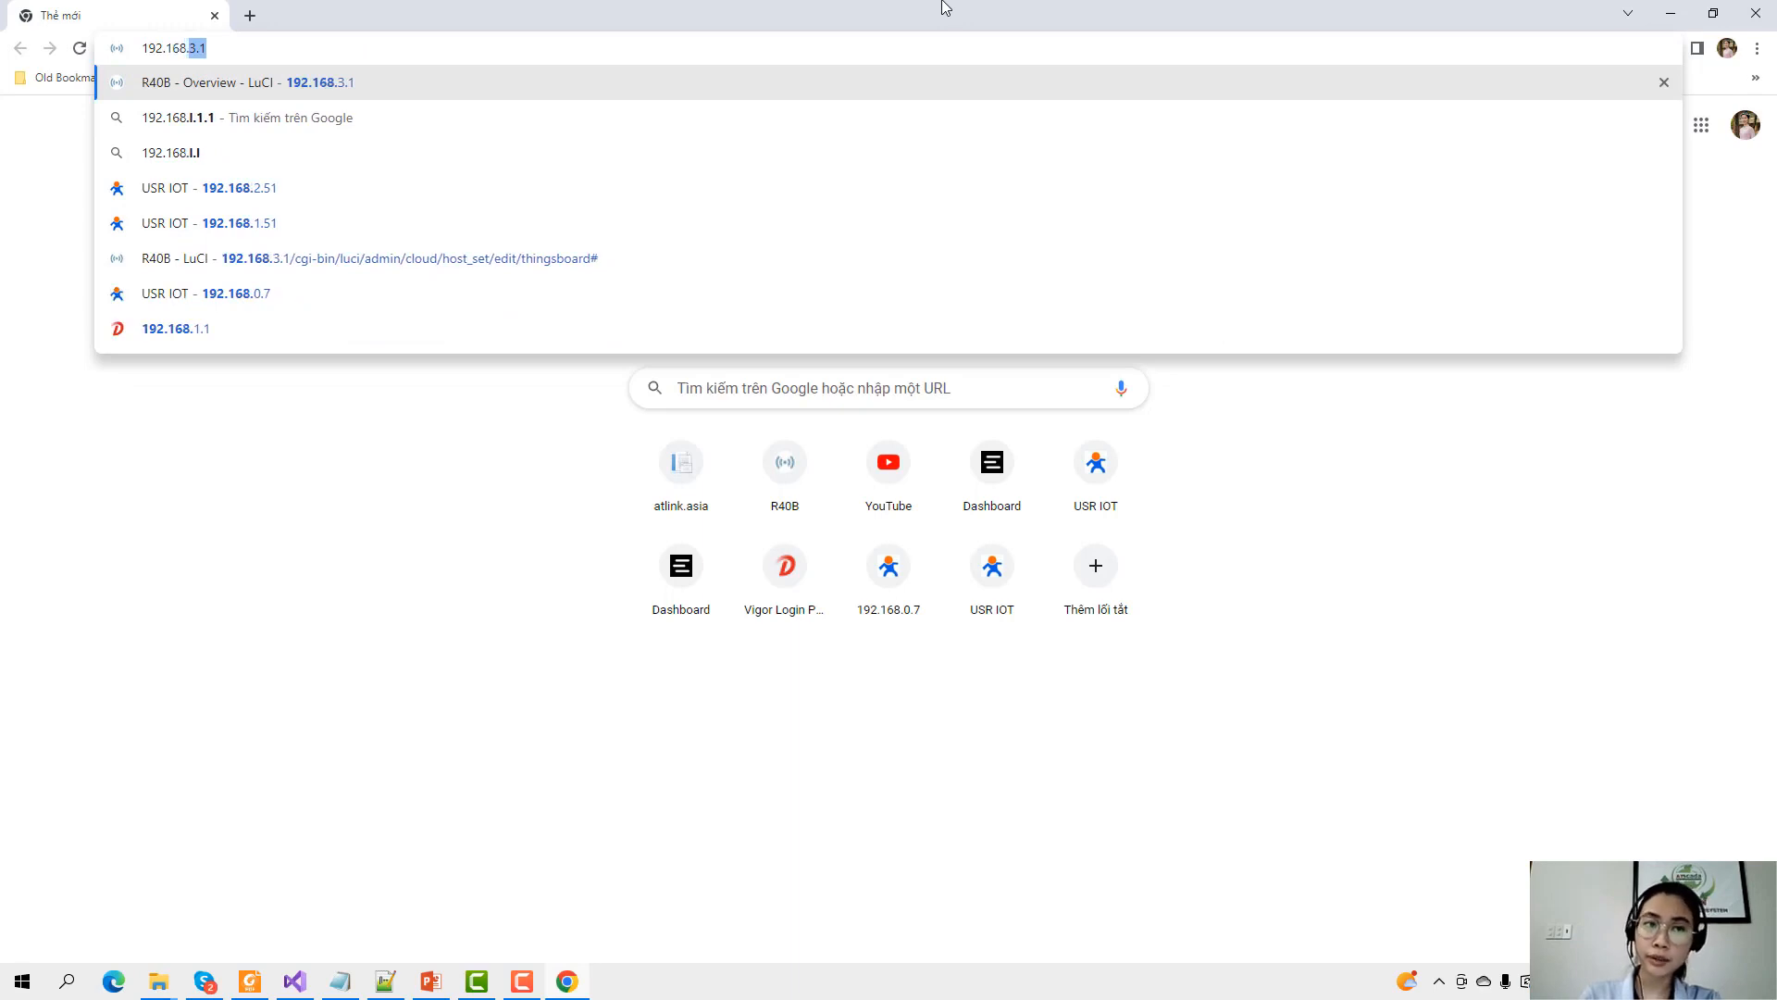
pyautogui.write('.1.51')
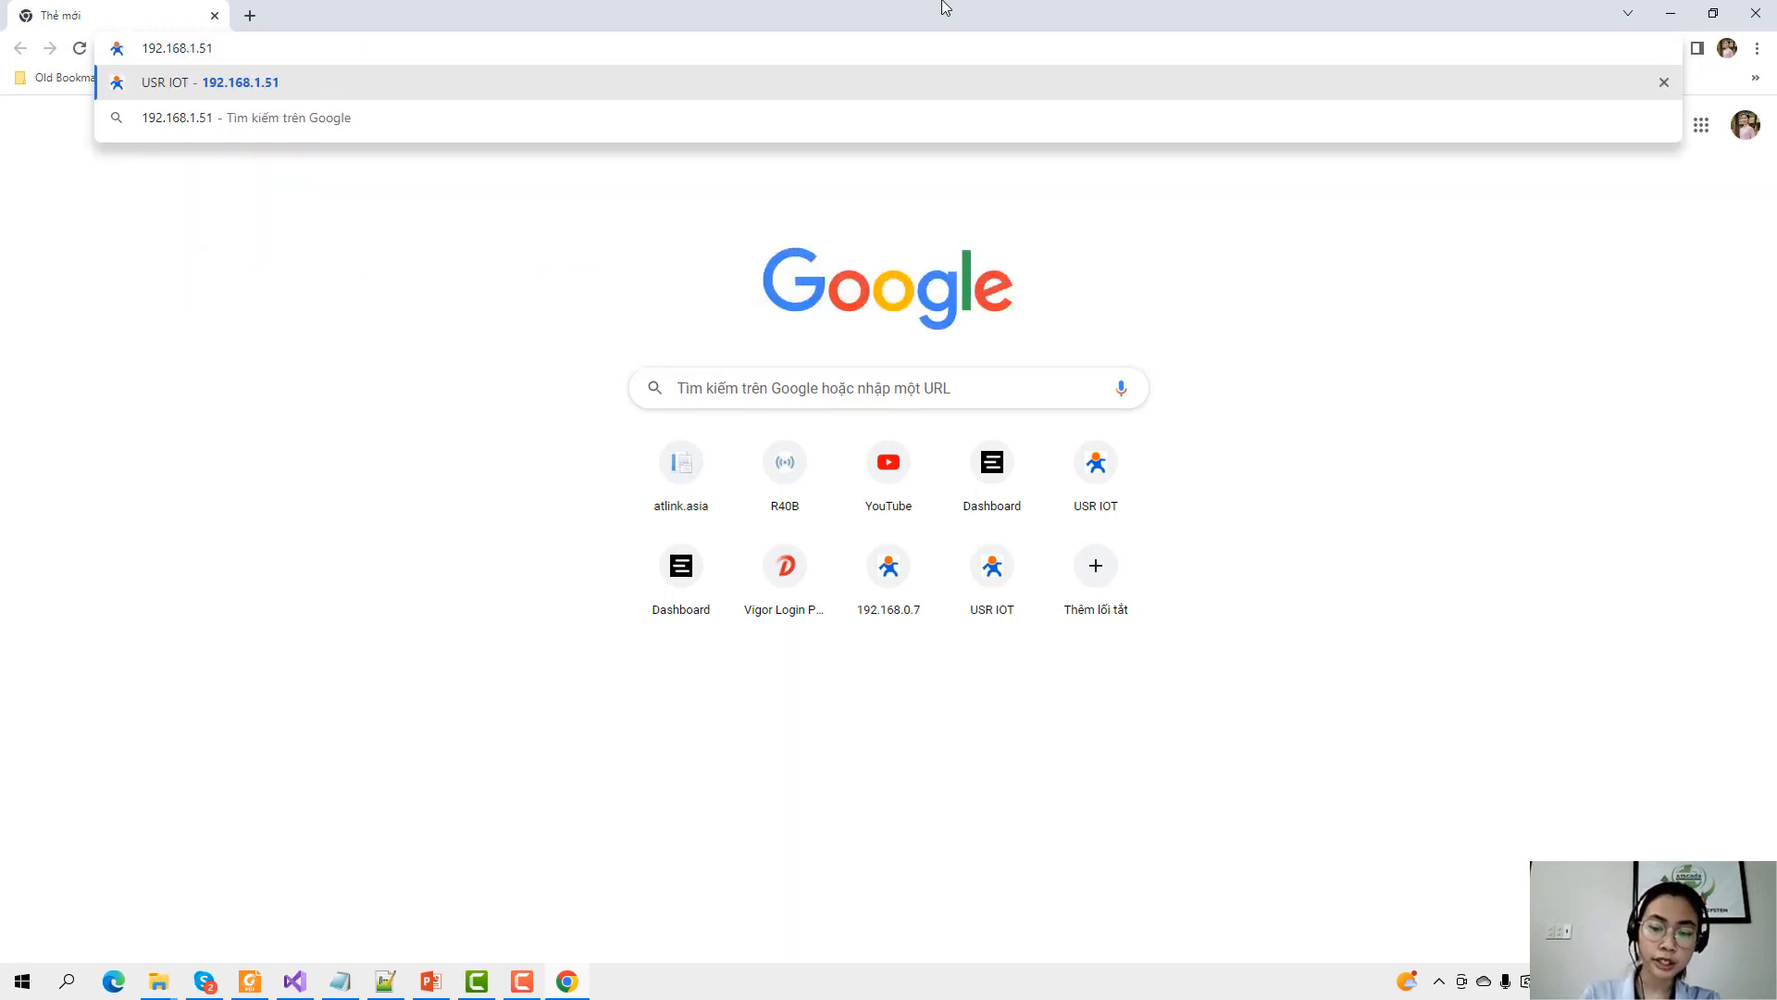
pyautogui.press('Return')
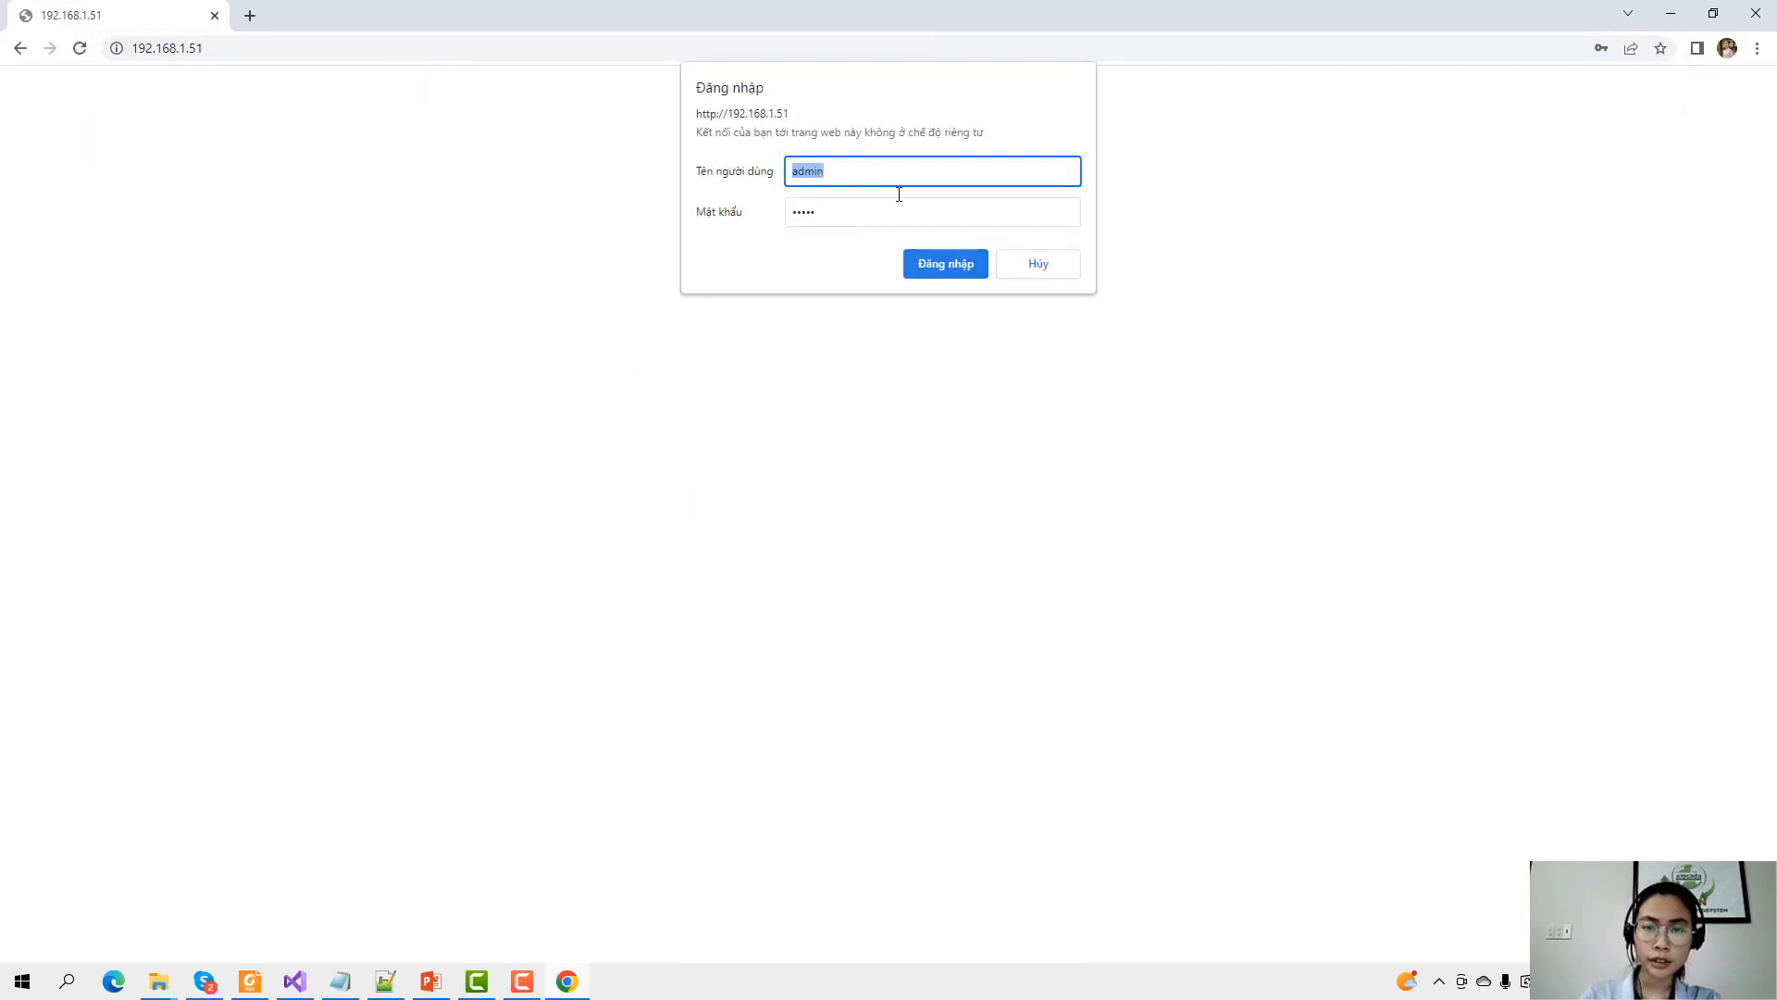
# Sign in and confirm the Status Overview shows MQTT as DISABLE.
pyautogui.click(937, 263)
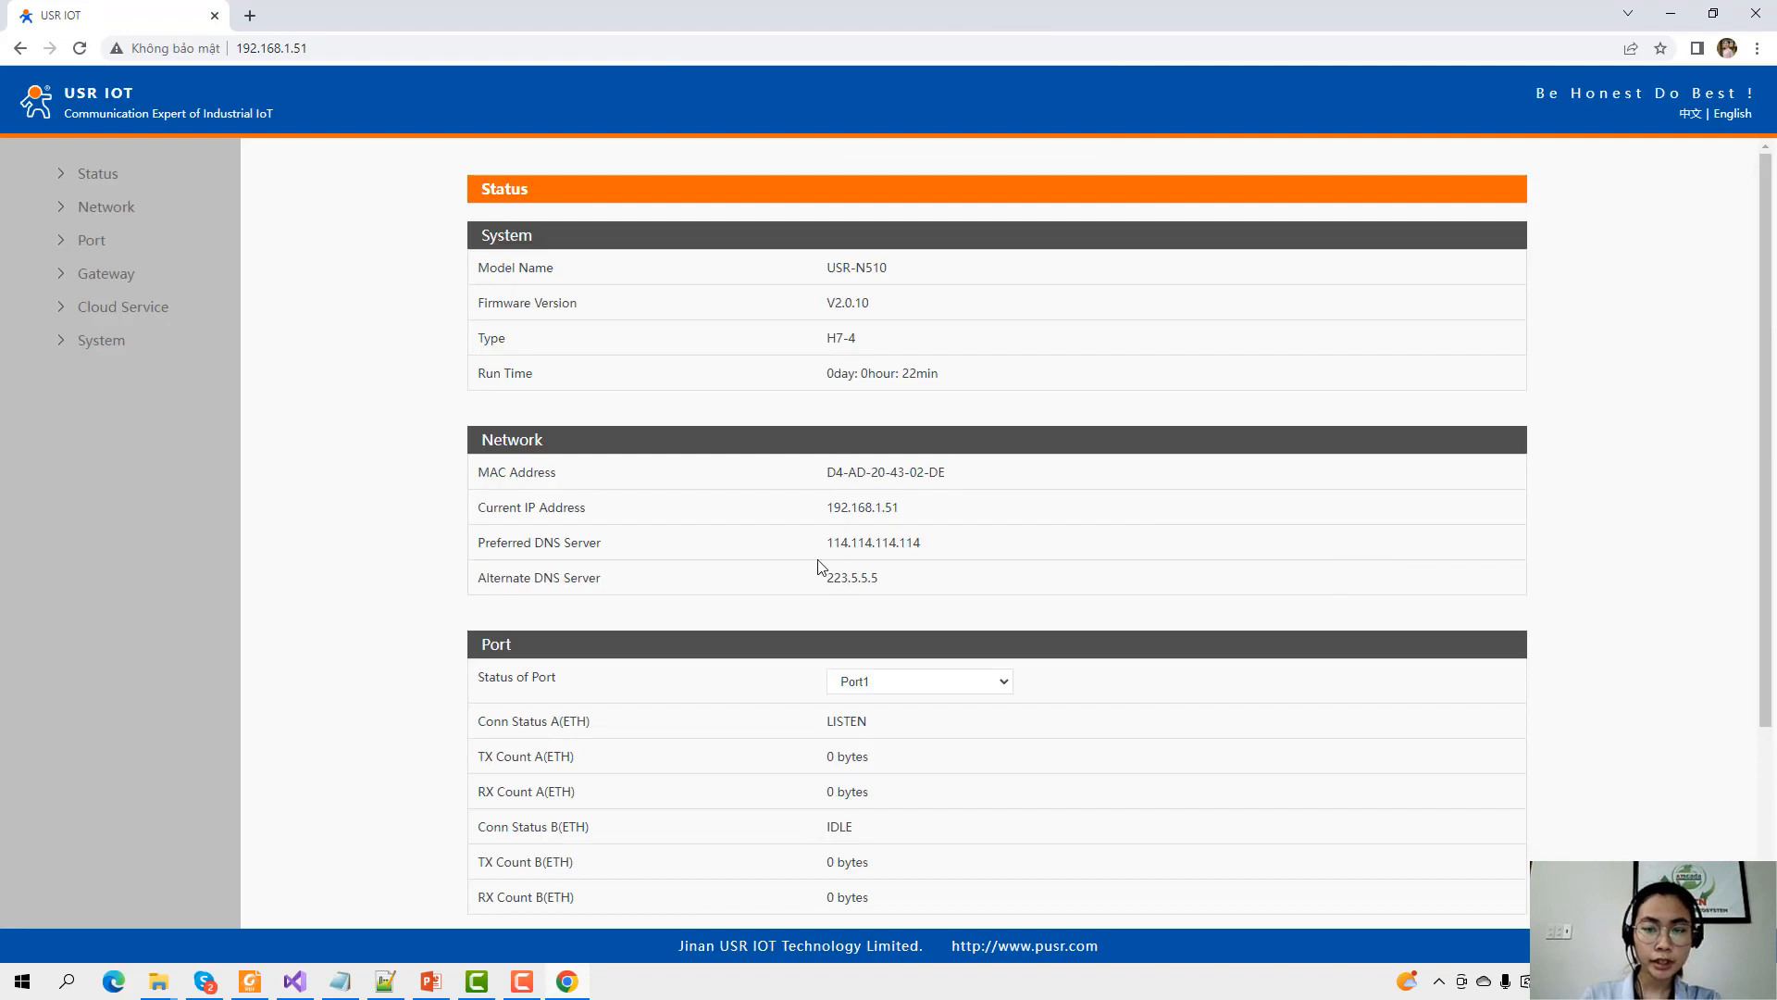
pyautogui.scroll(-3, 819, 567)
pyautogui.scroll(3, 897, 556)
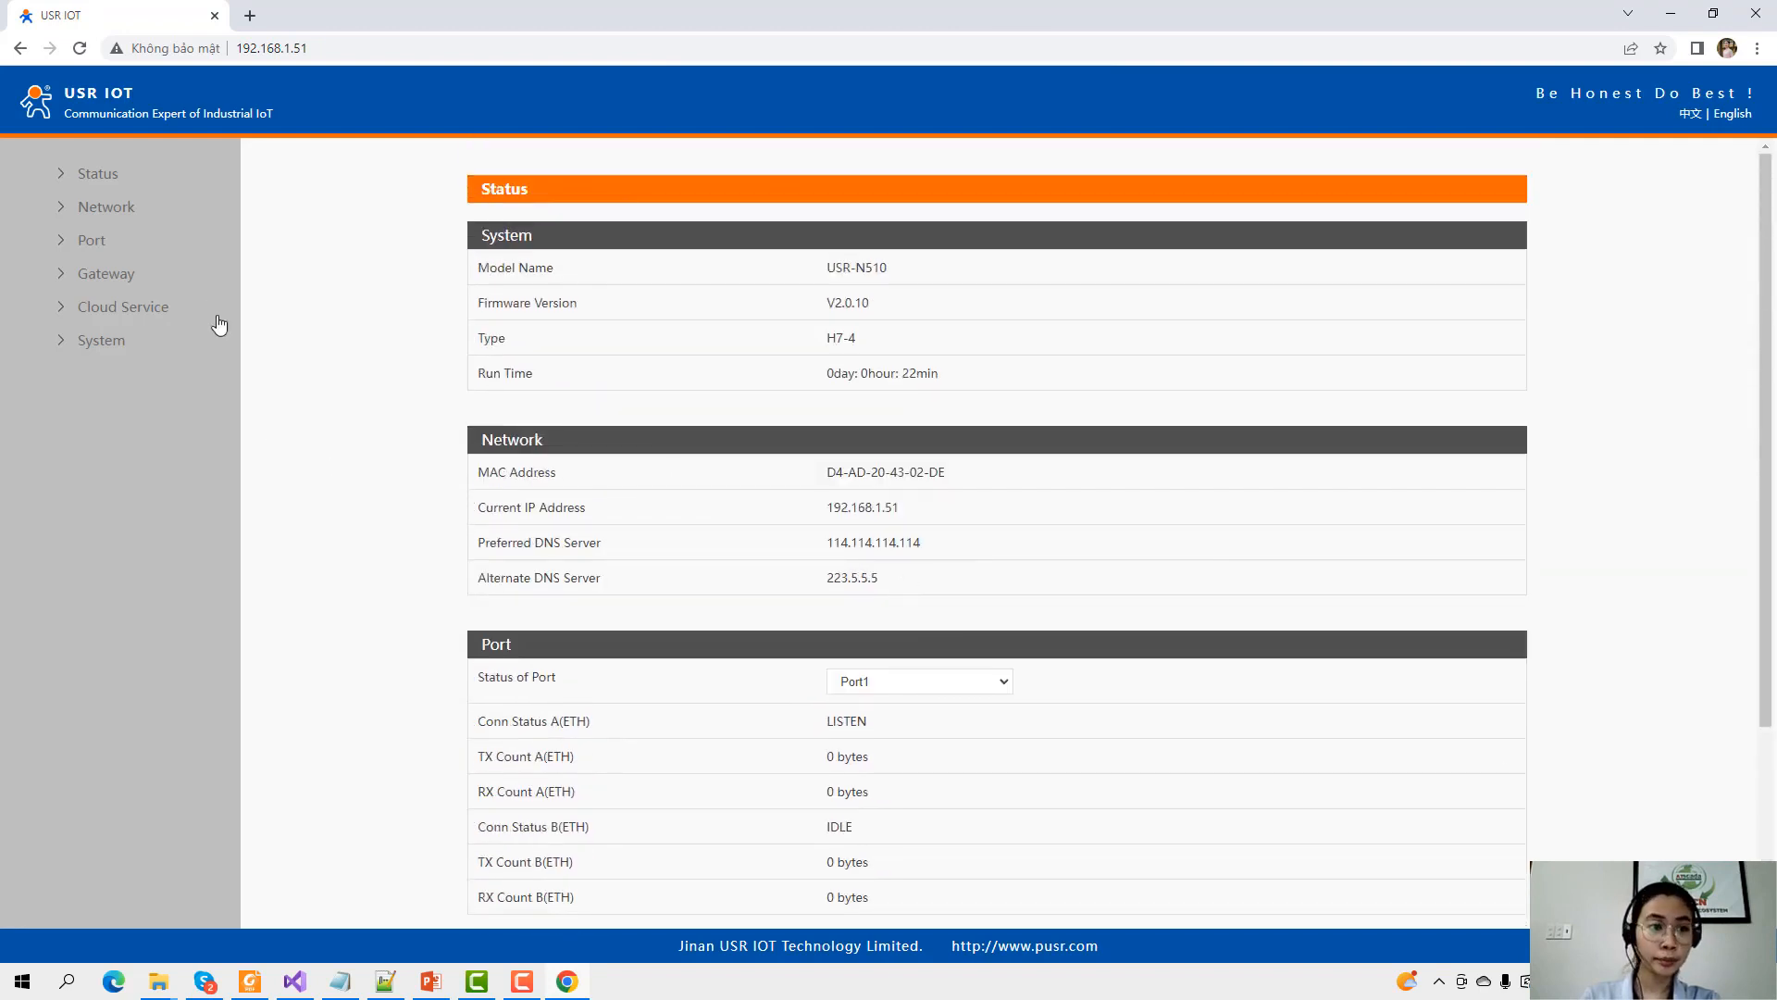
pyautogui.click(93, 174)
pyautogui.click(96, 220)
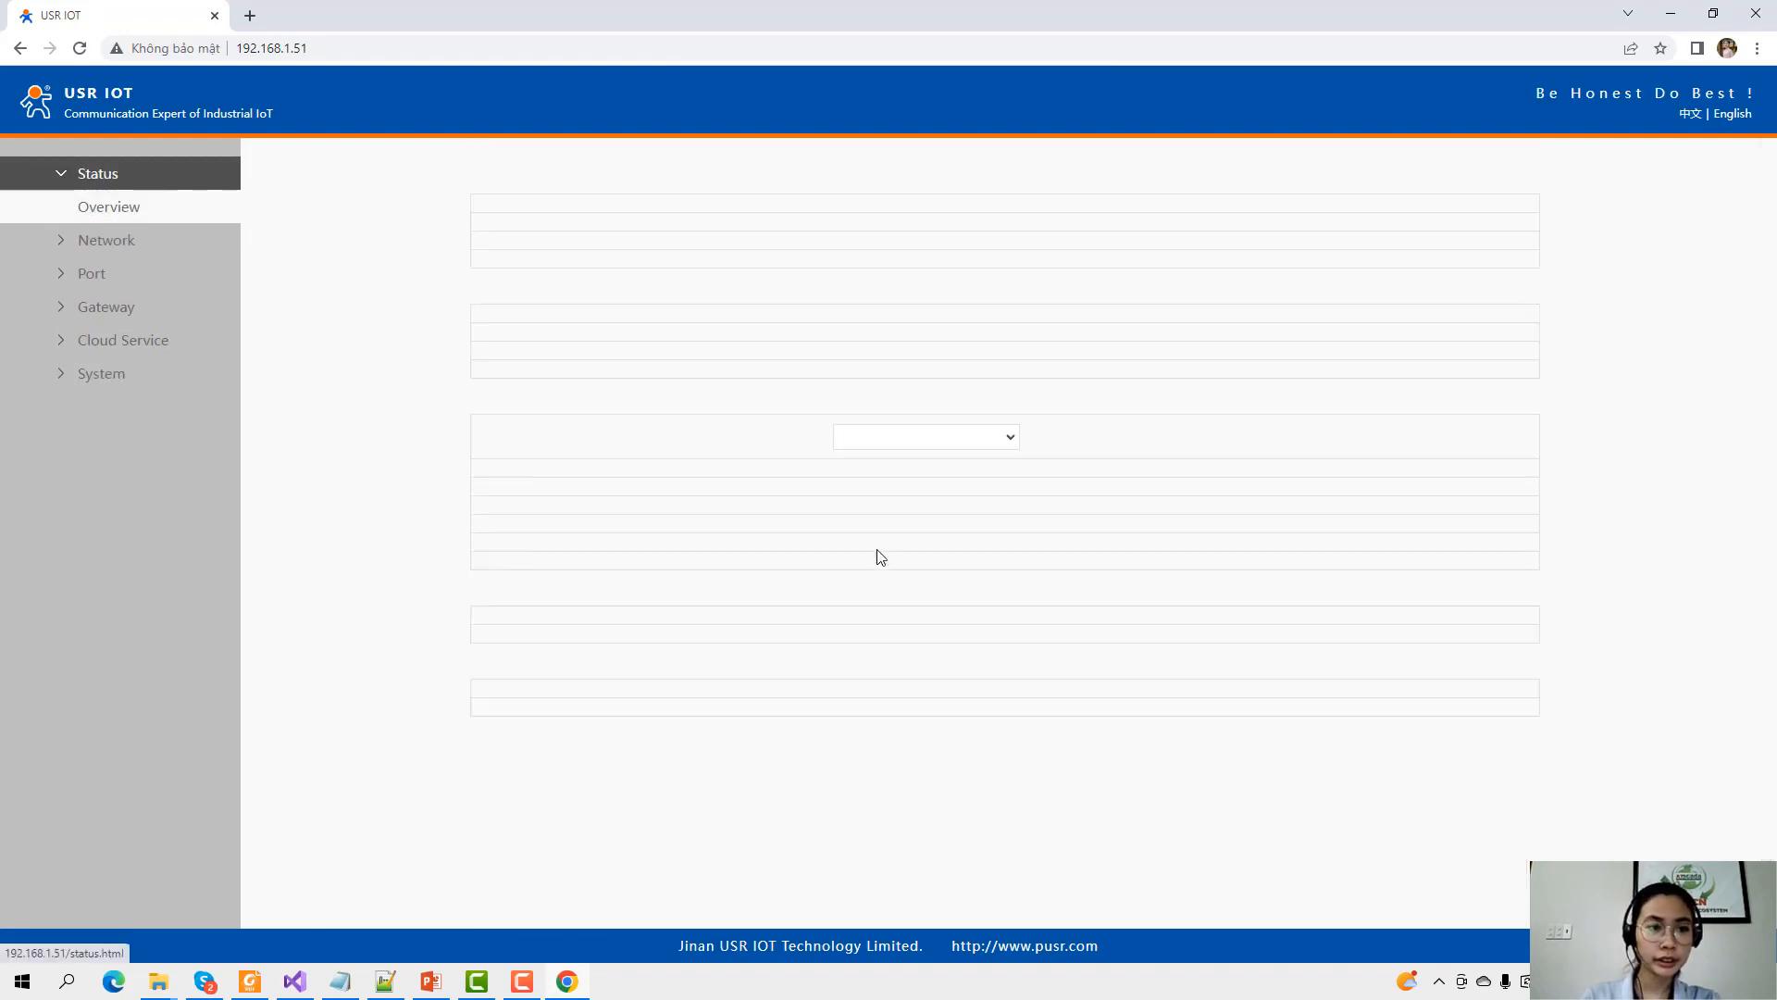
pyautogui.scroll(-3, 864, 641)
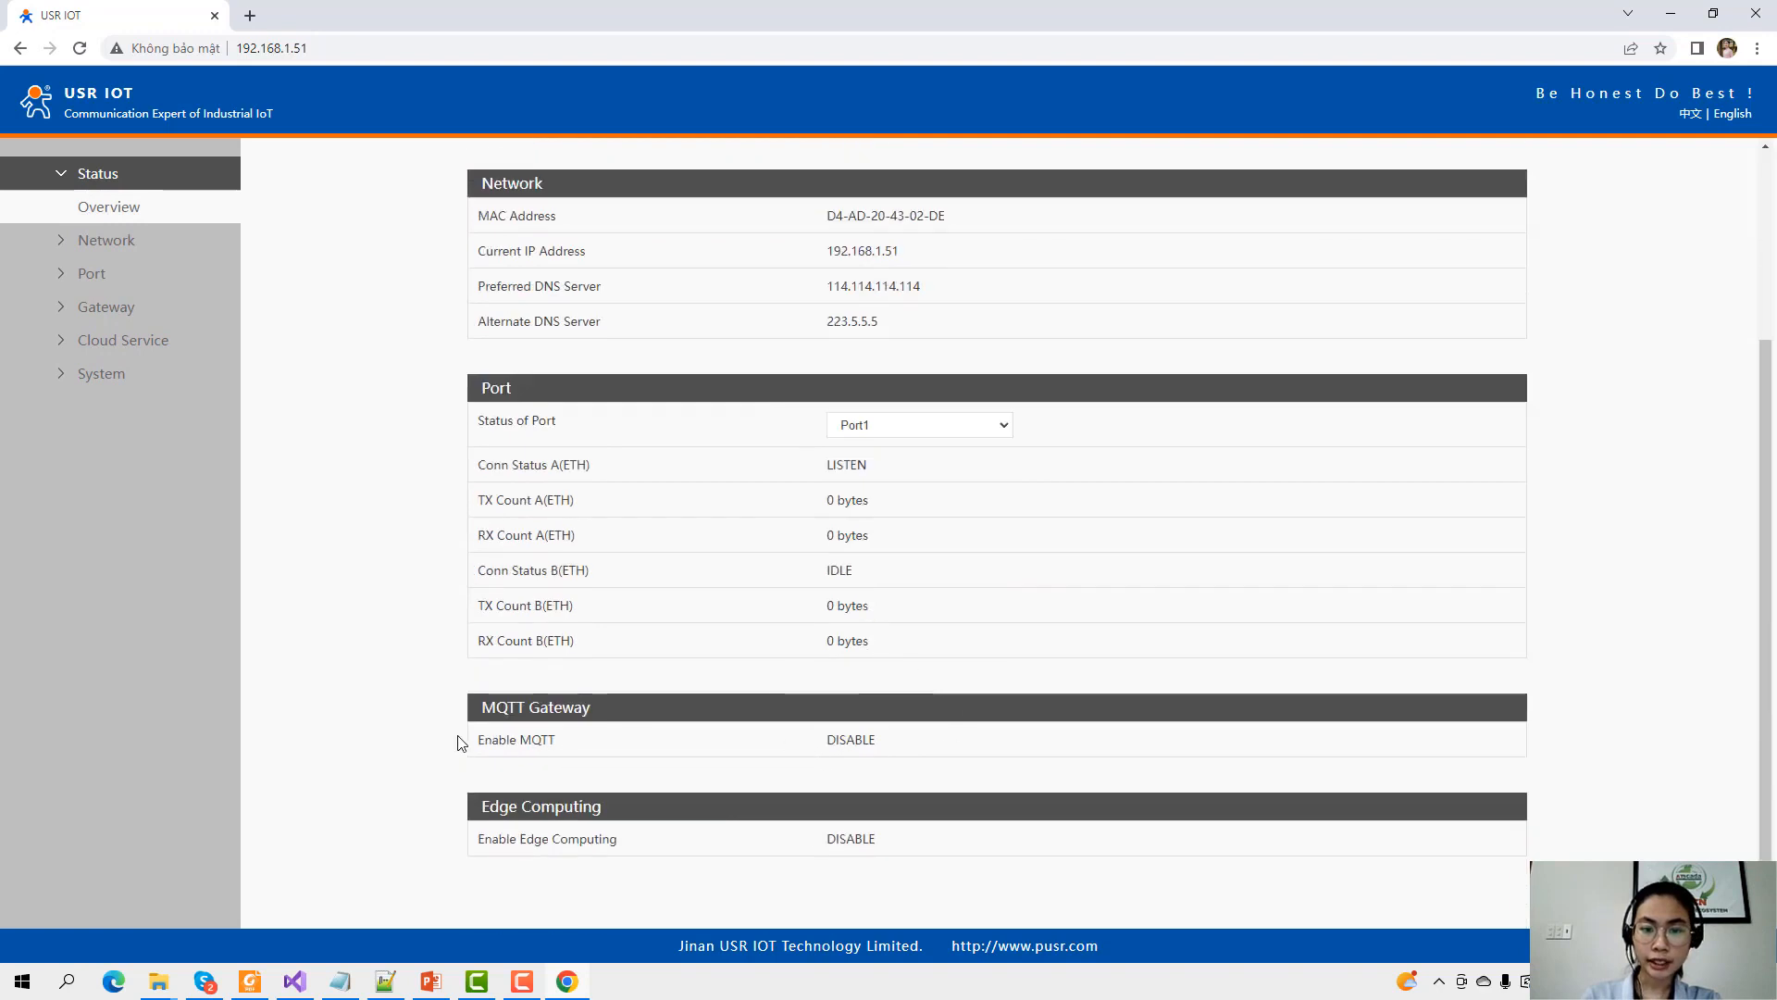
pyautogui.moveTo(498, 733); pyautogui.dragTo(825, 752)
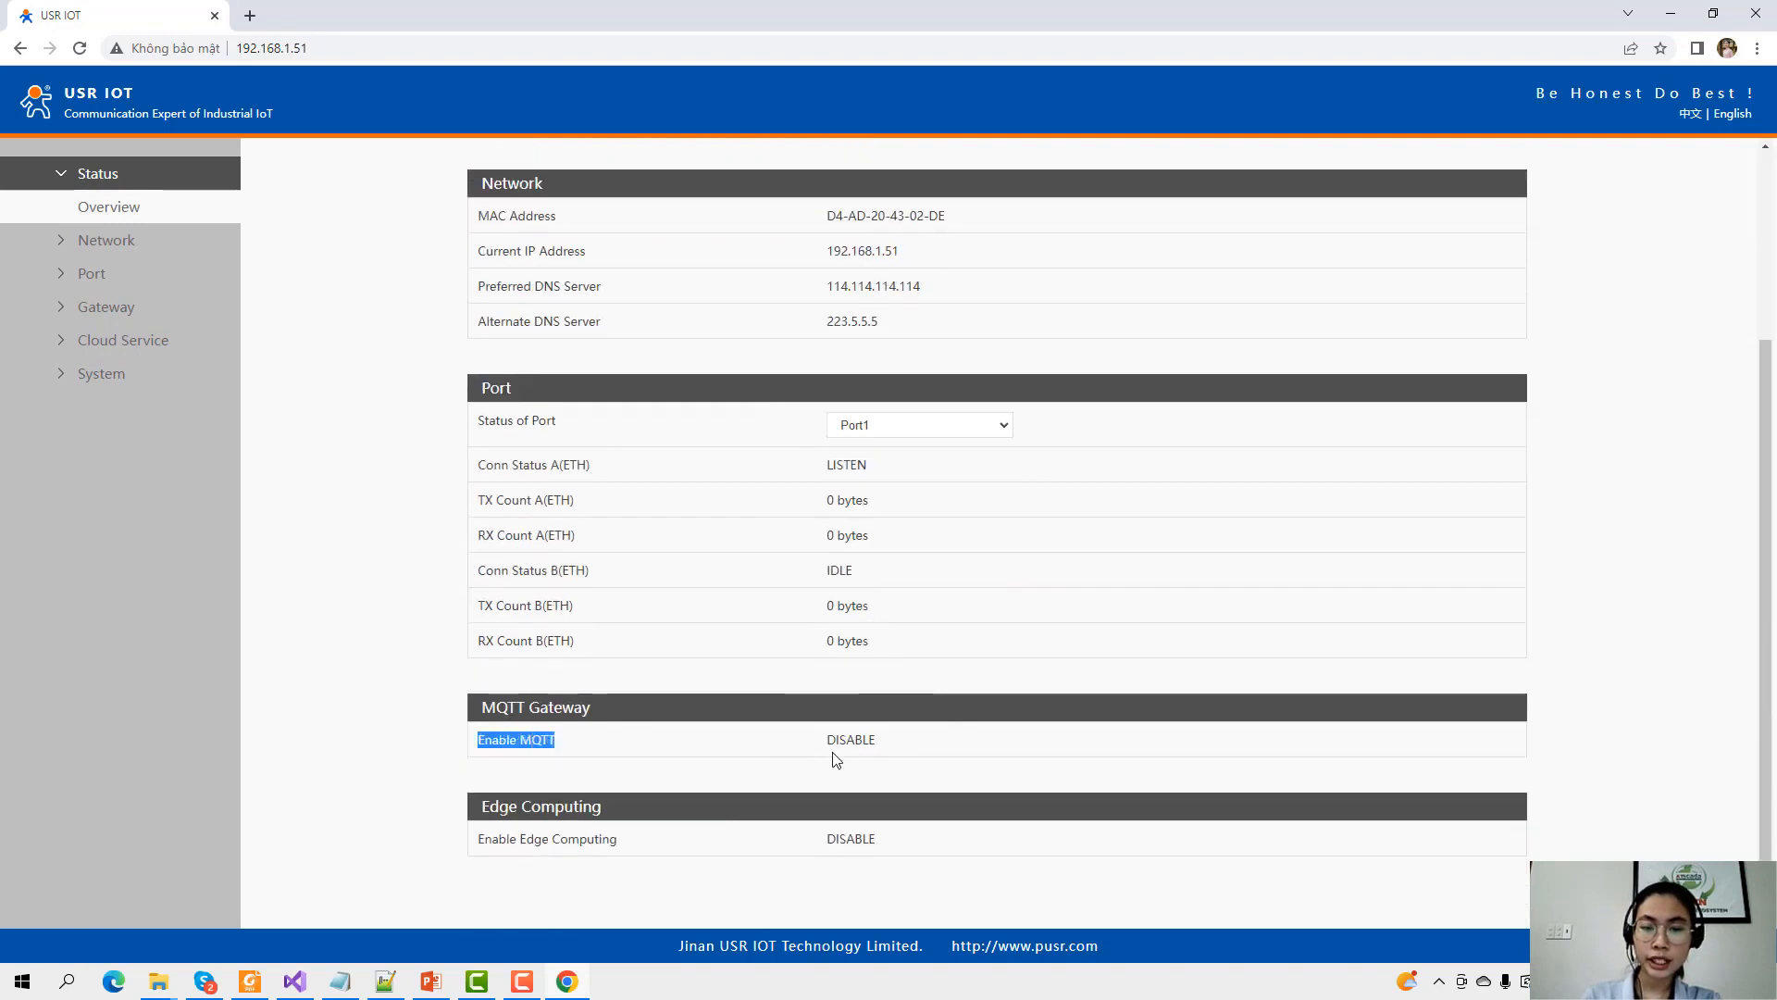
pyautogui.doubleClick(833, 741)
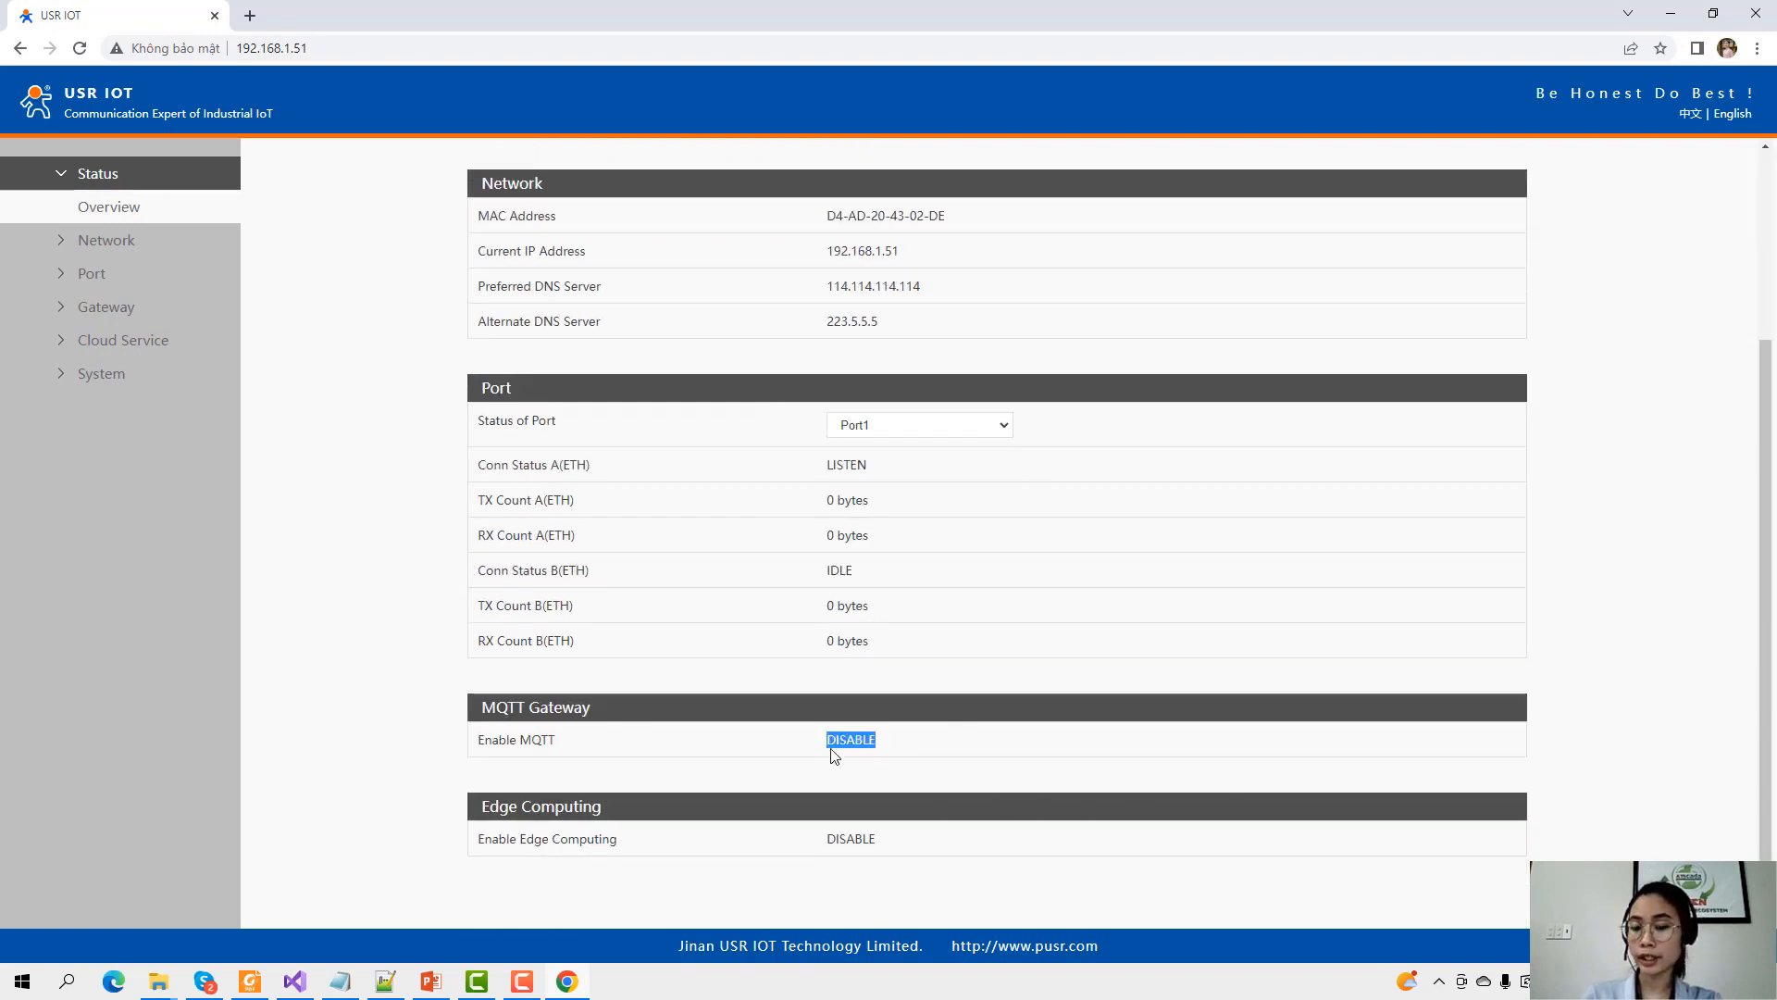
pyautogui.click(859, 739)
# Open the Network > IP Config page showing the WAN IP settings.
pyautogui.scroll(3, 931, 746)
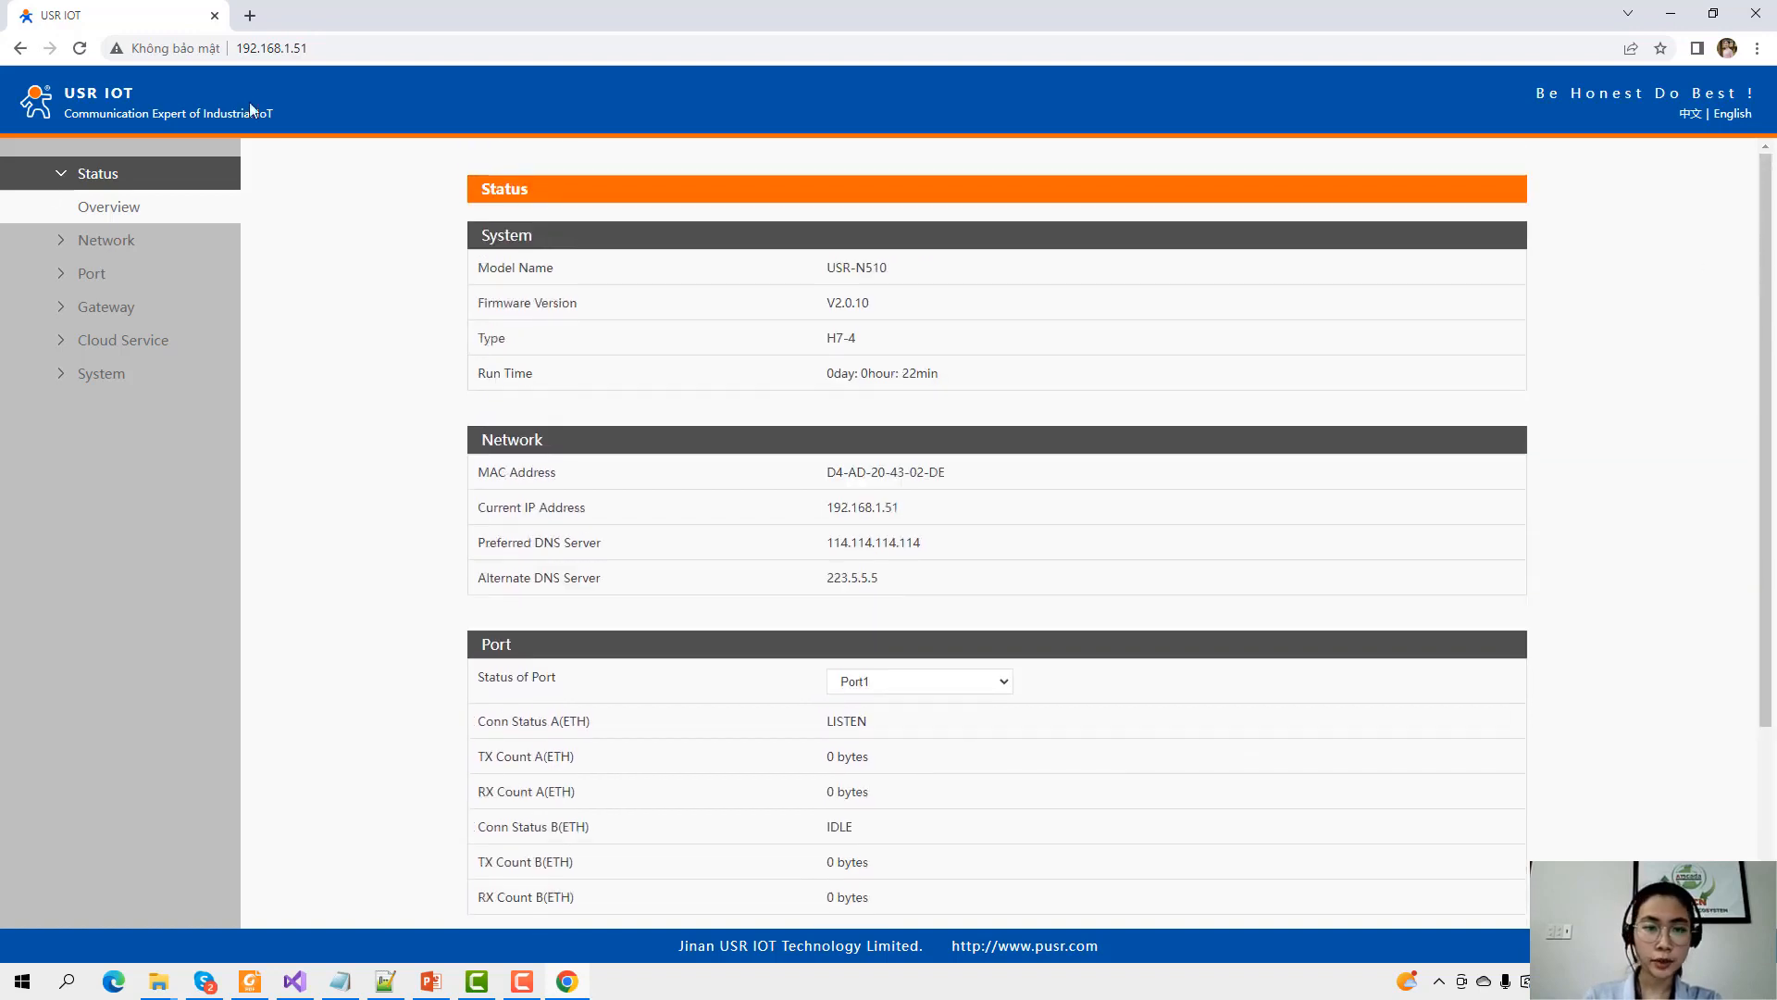
pyautogui.click(88, 241)
pyautogui.click(109, 273)
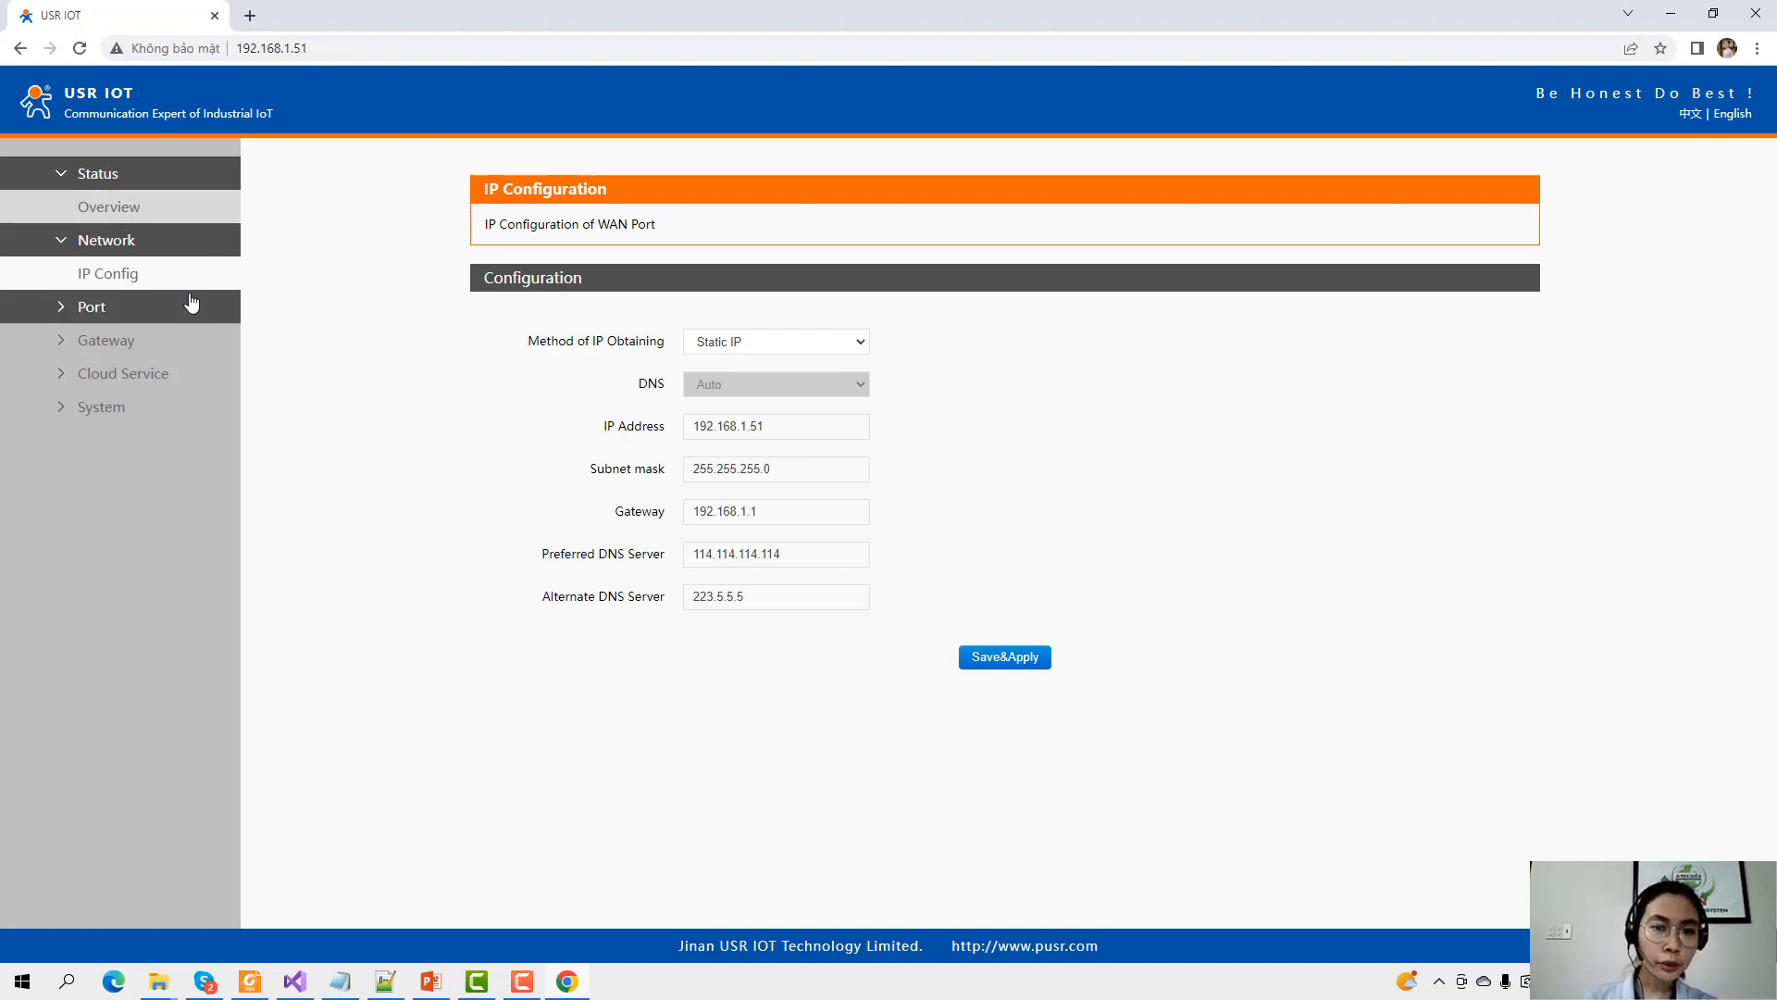
# Change Port1's baud rate from 115200 to 9600 and save and apply it.
pyautogui.click(138, 310)
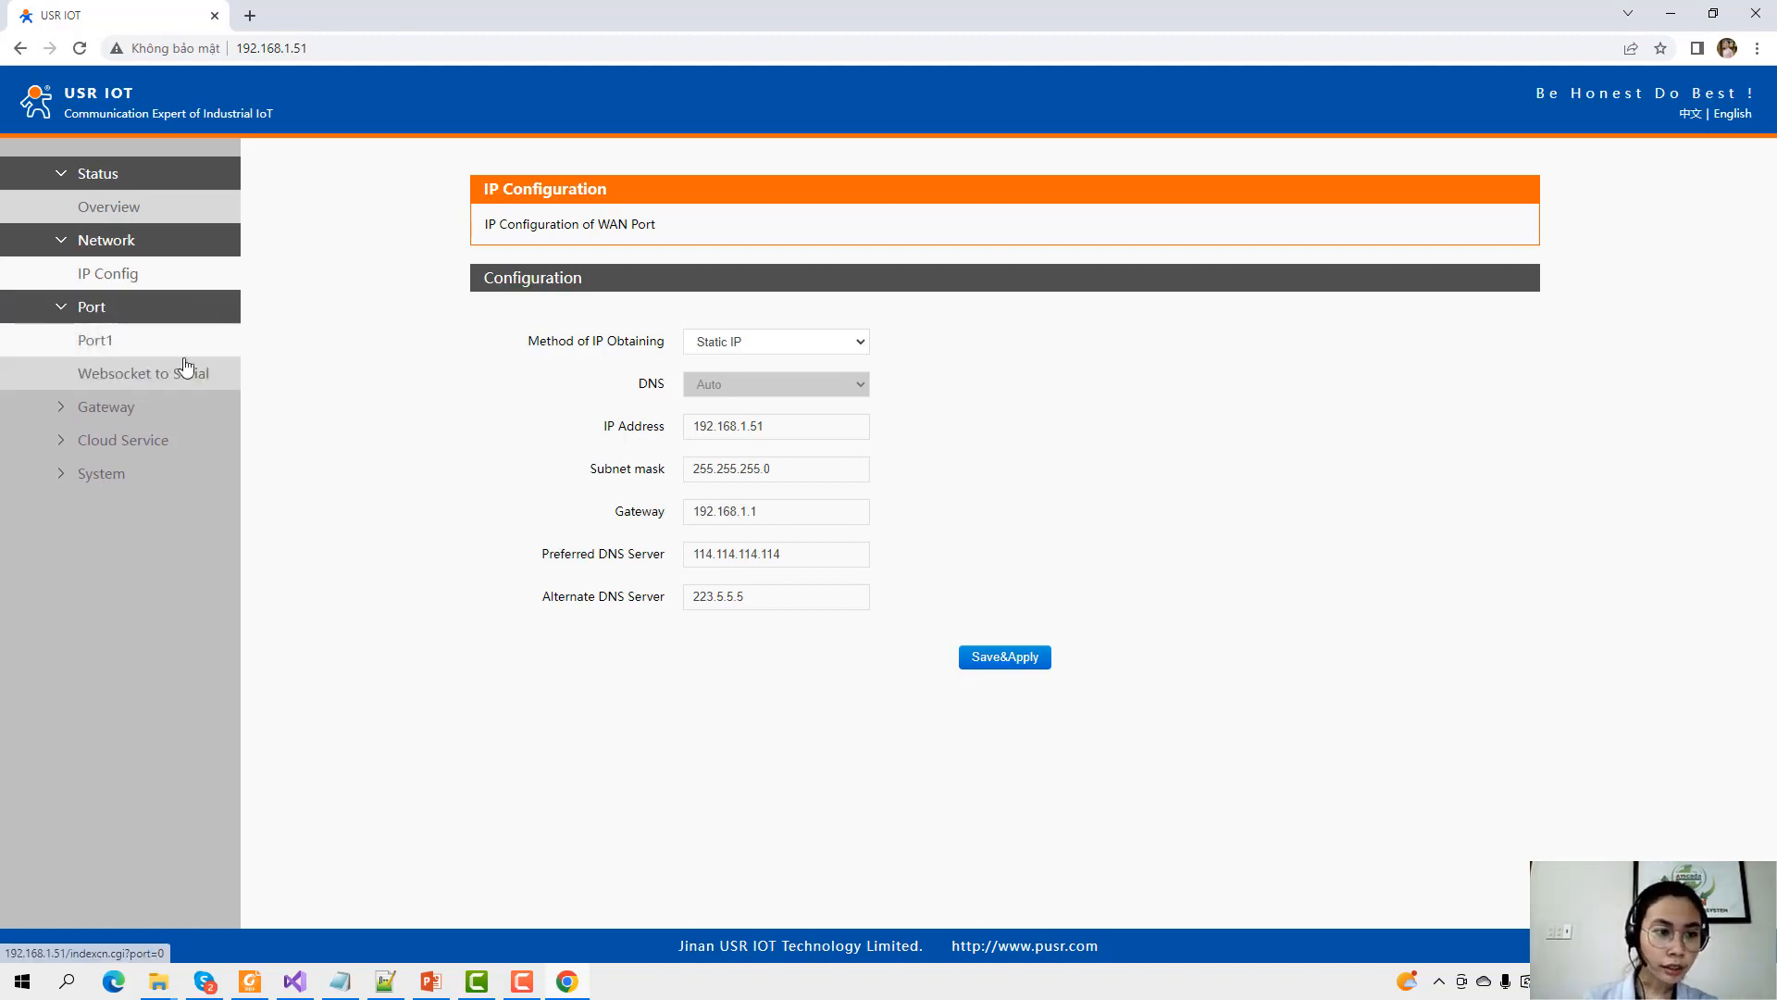
pyautogui.click(98, 350)
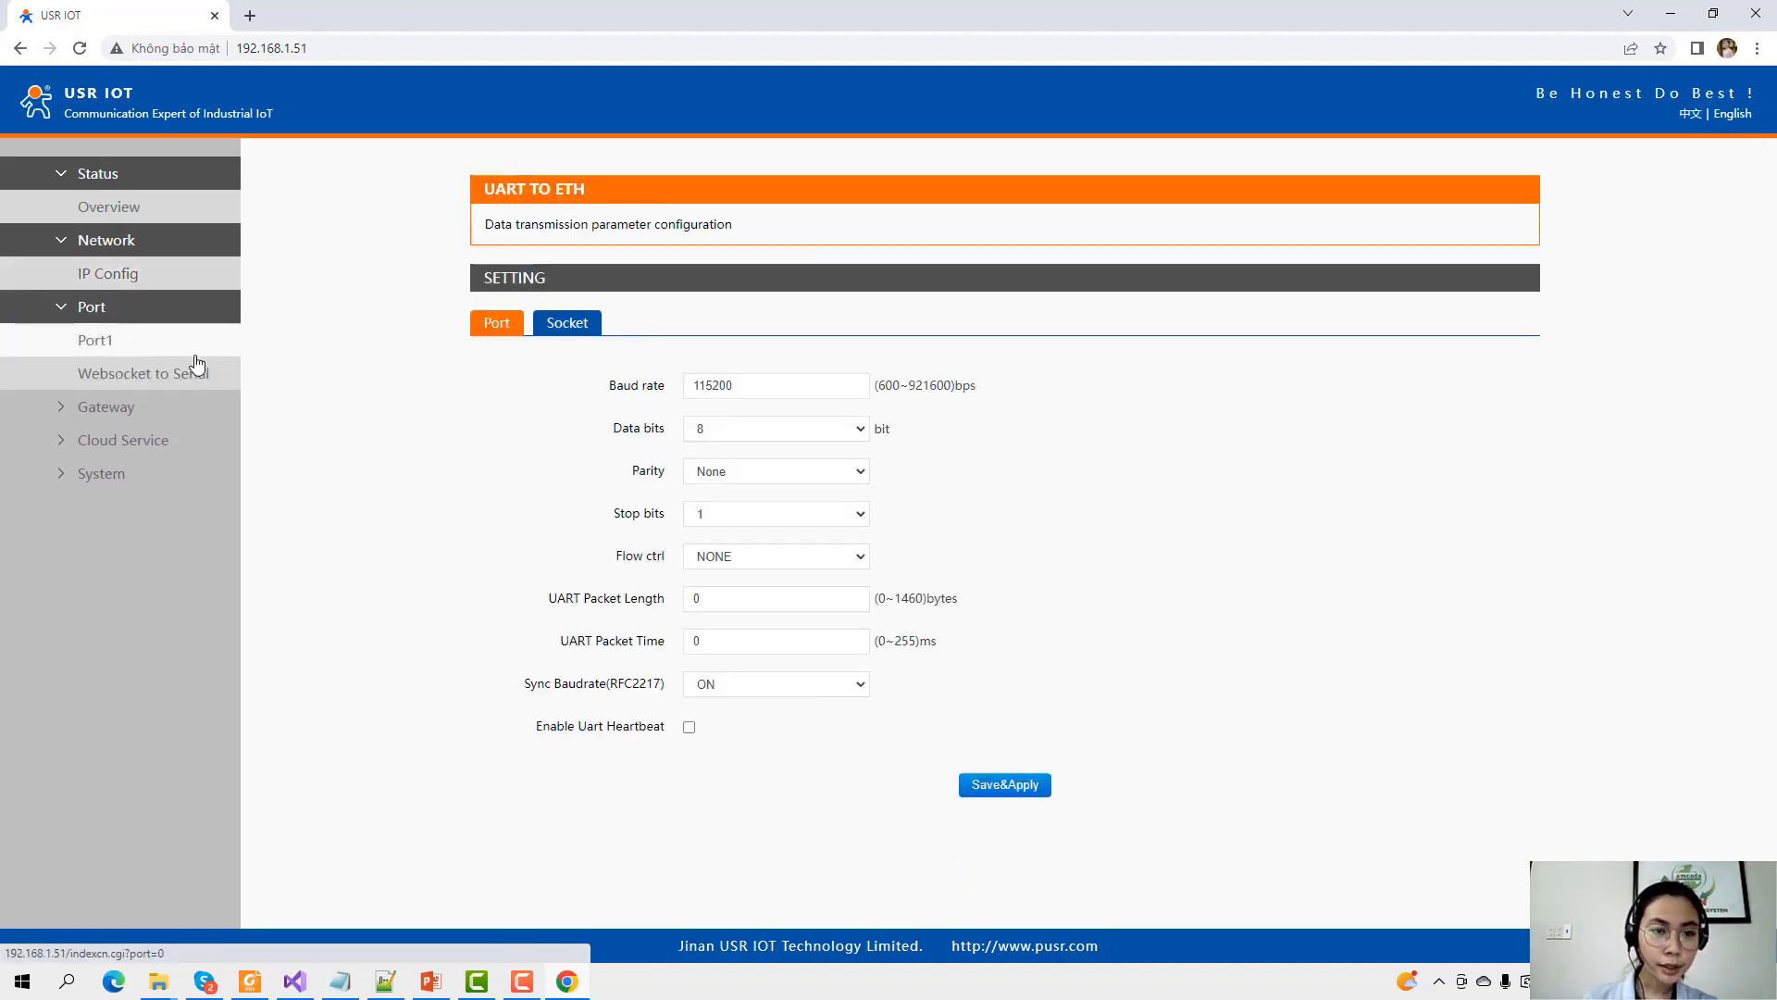
pyautogui.click(739, 385)
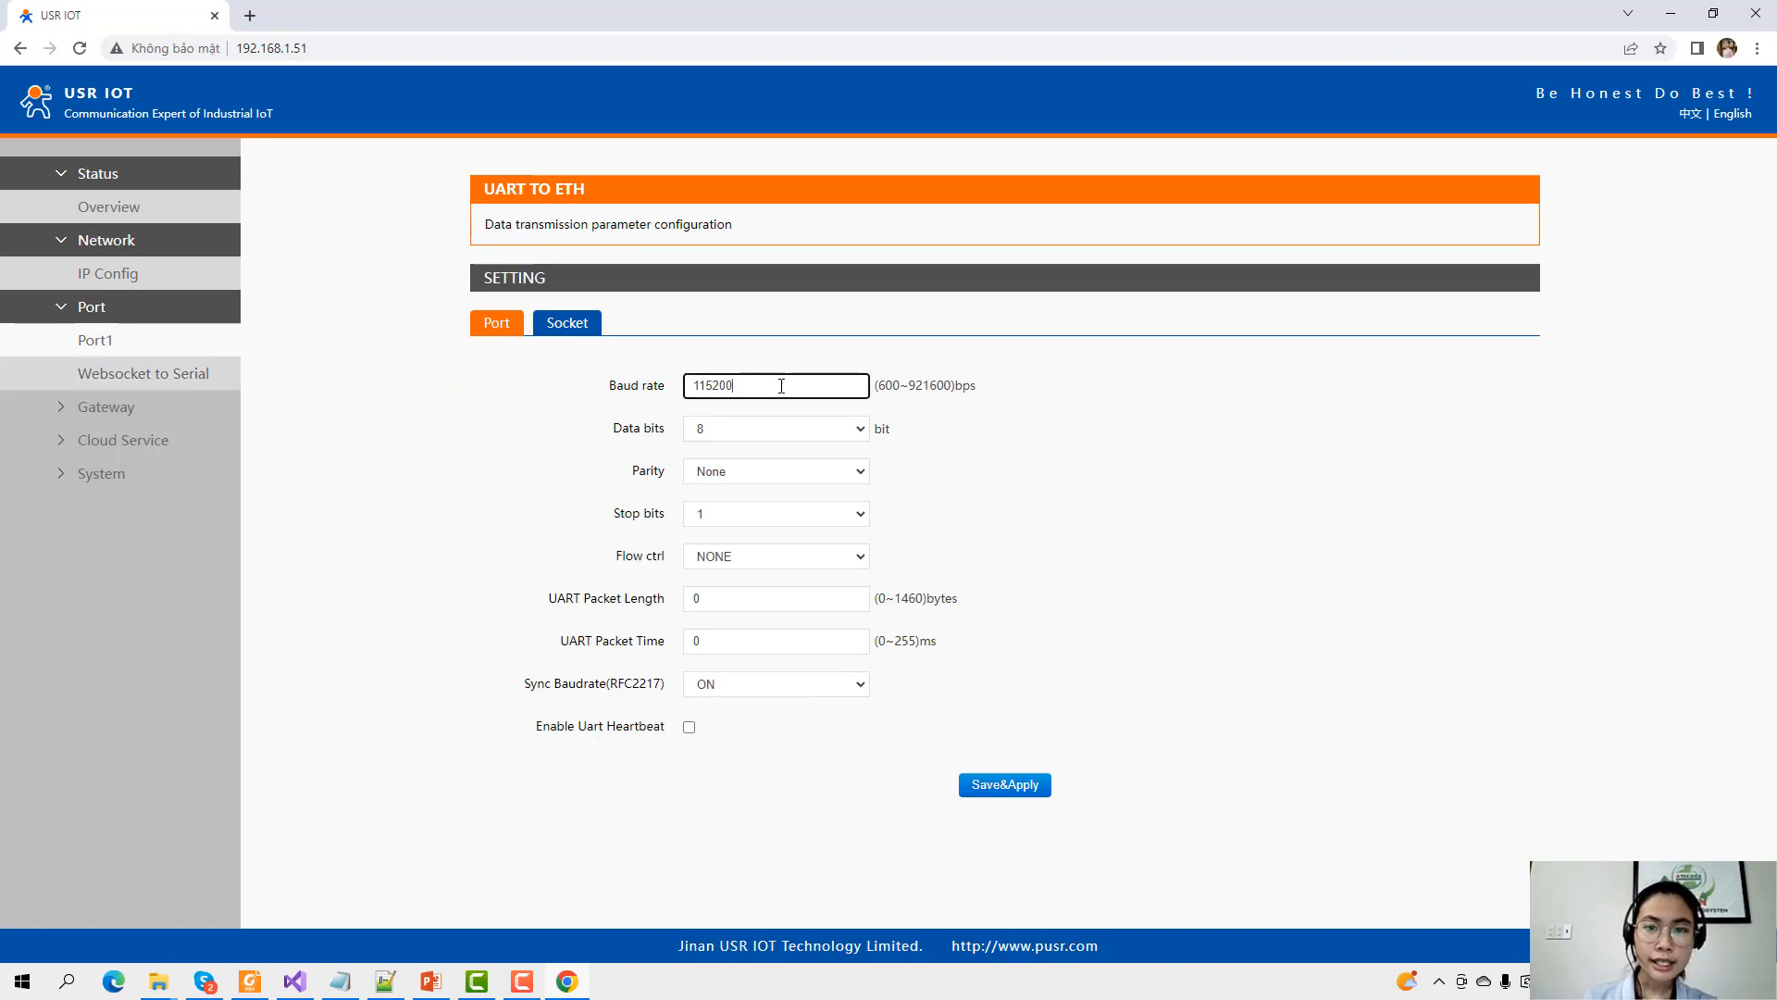
pyautogui.hotkey('ctrl', 'a')
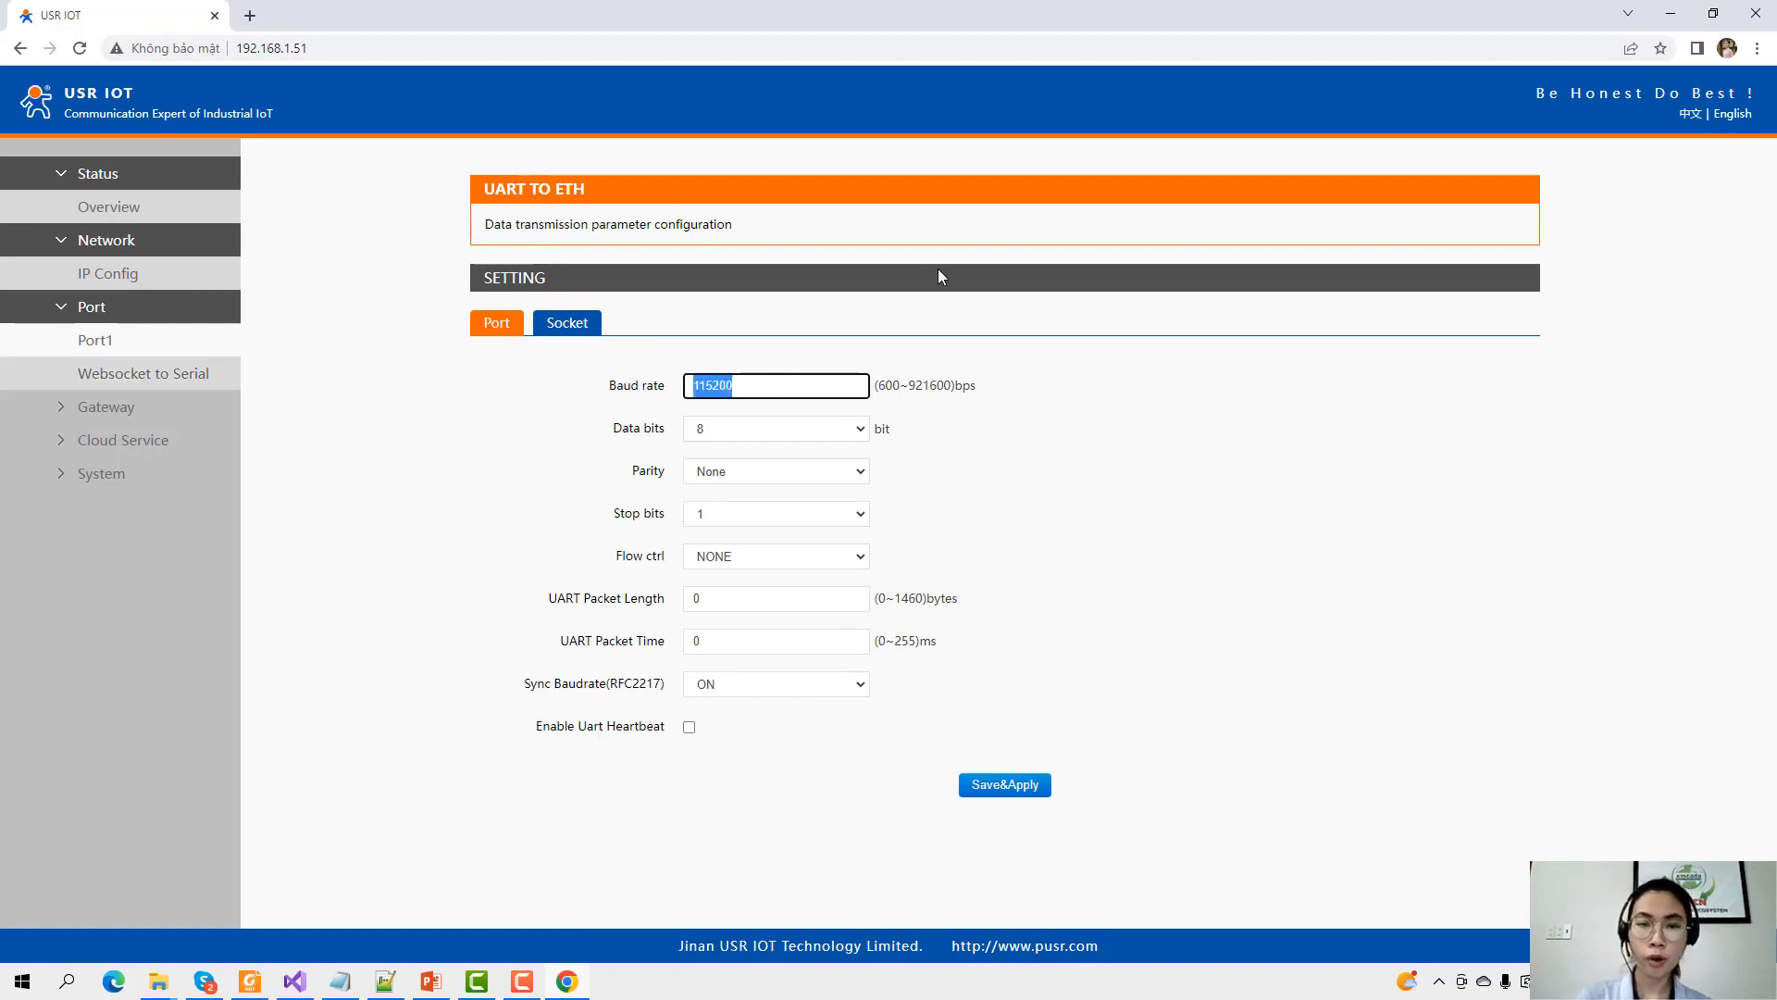
pyautogui.write('96')
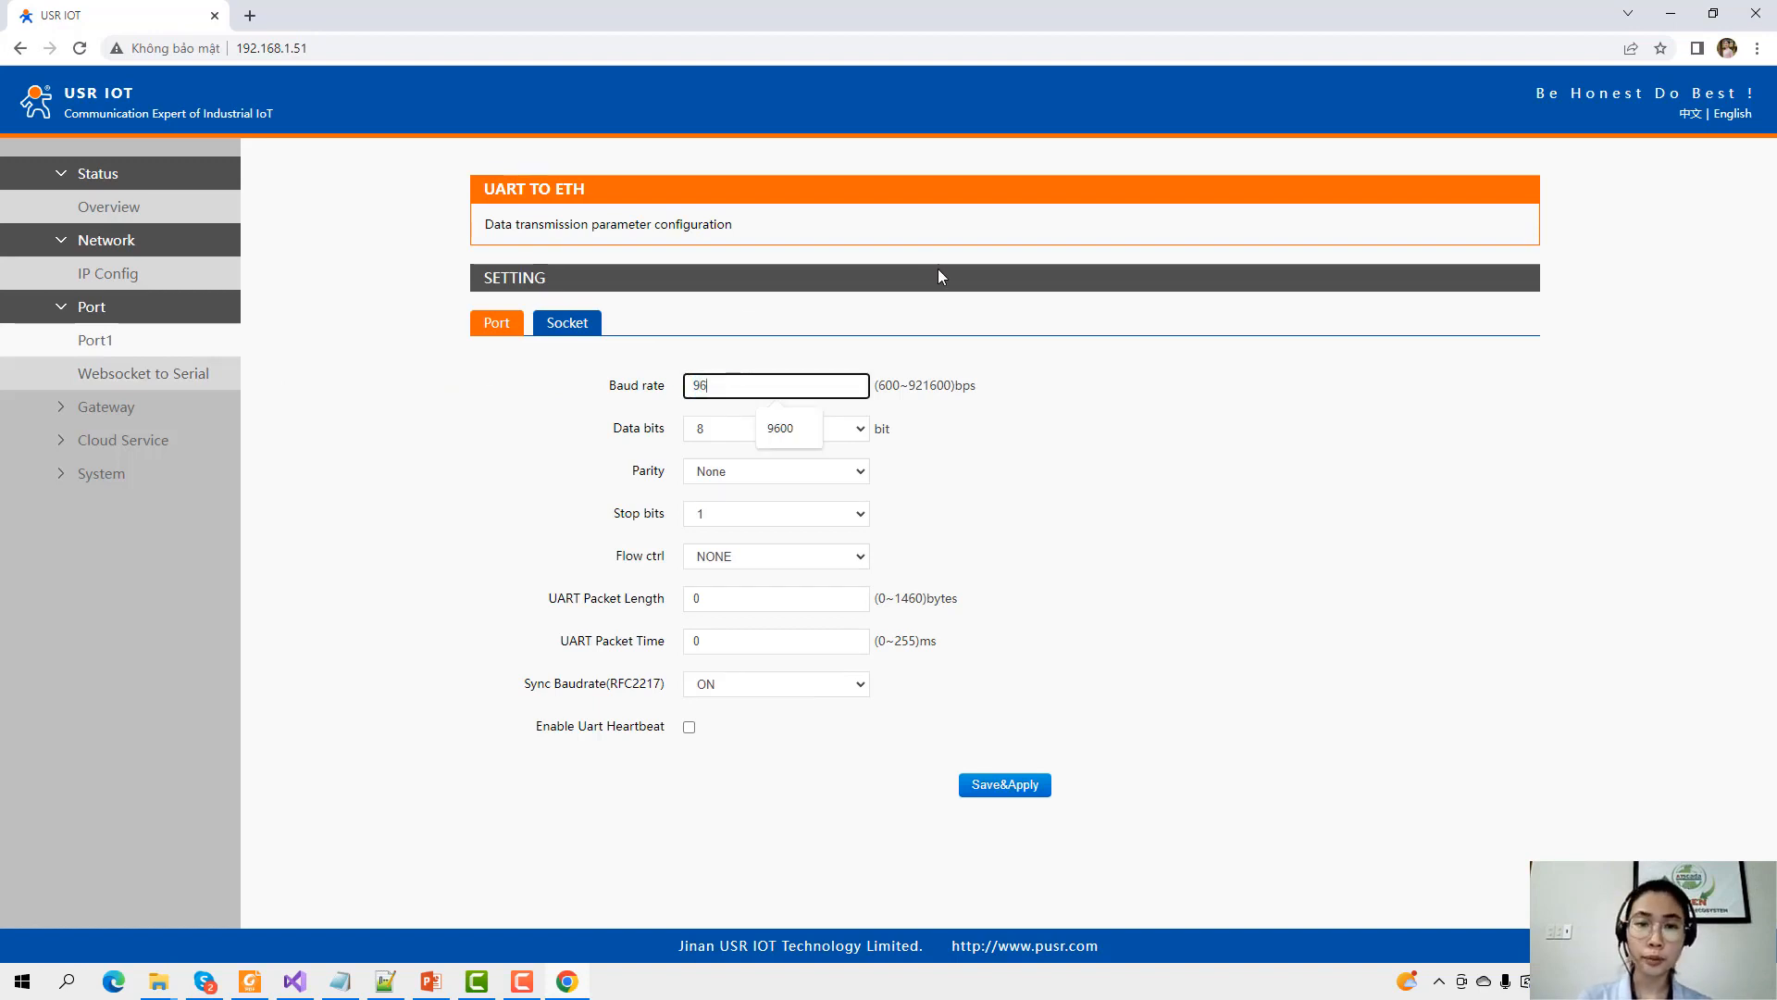
pyautogui.write('00')
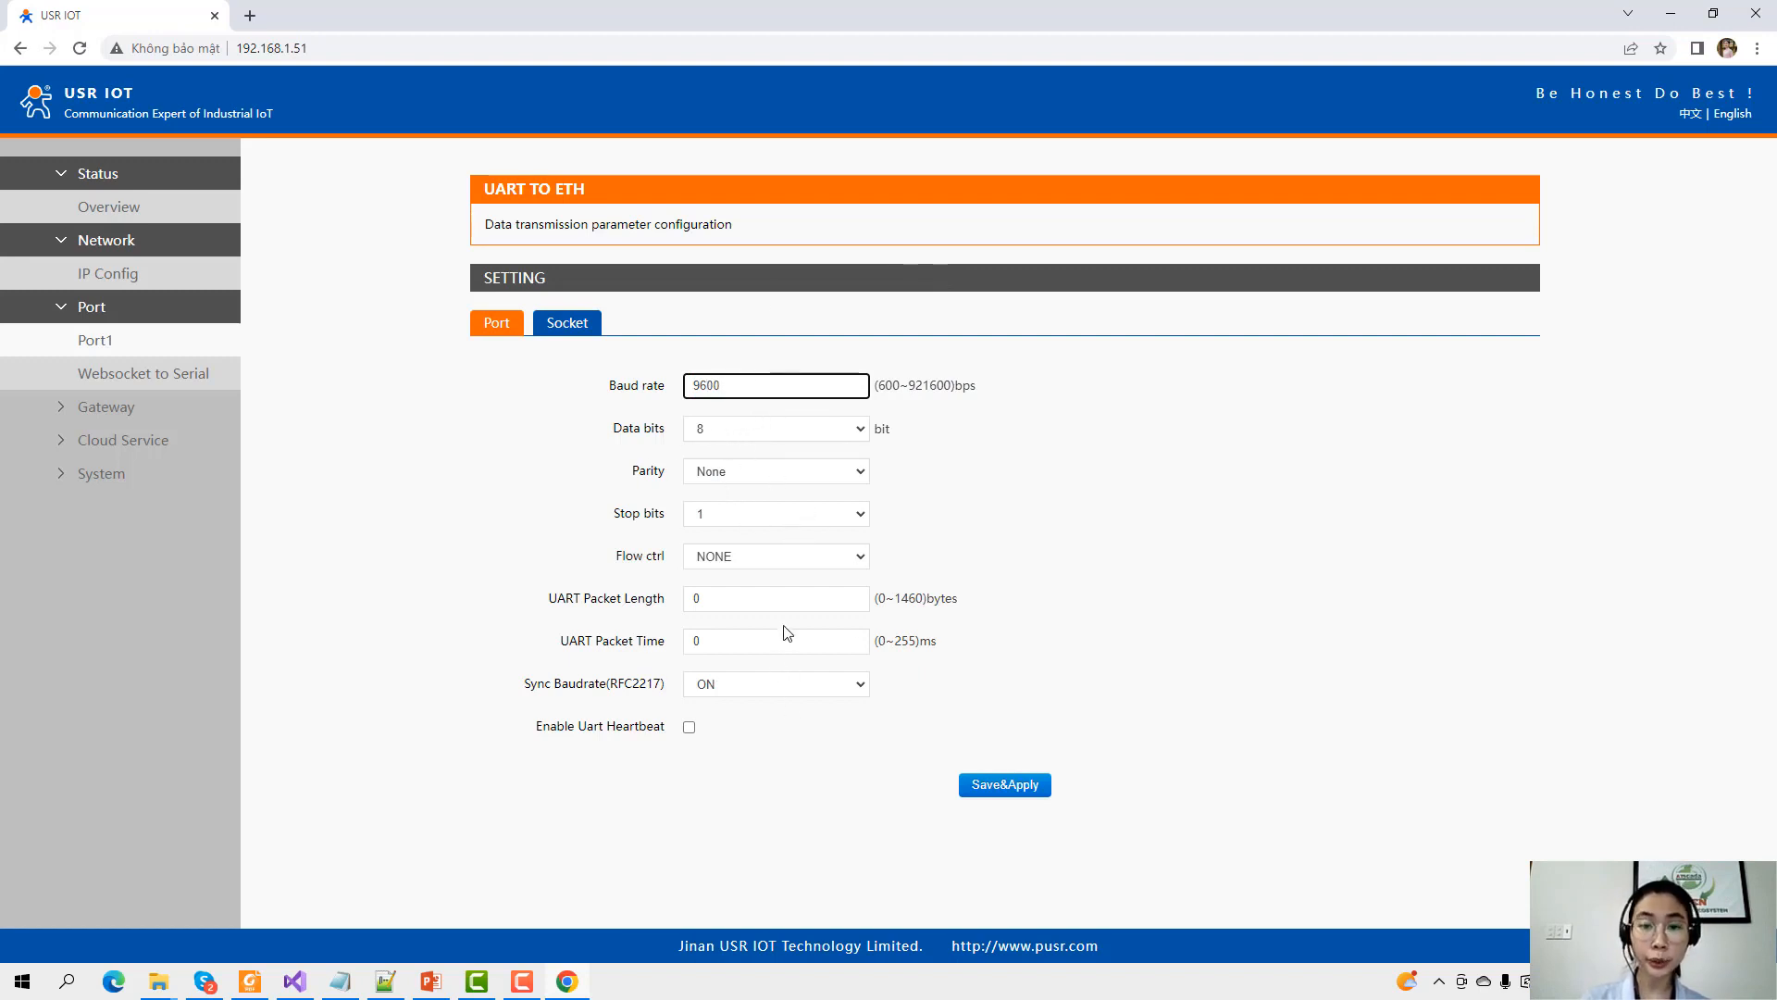
pyautogui.click(1003, 790)
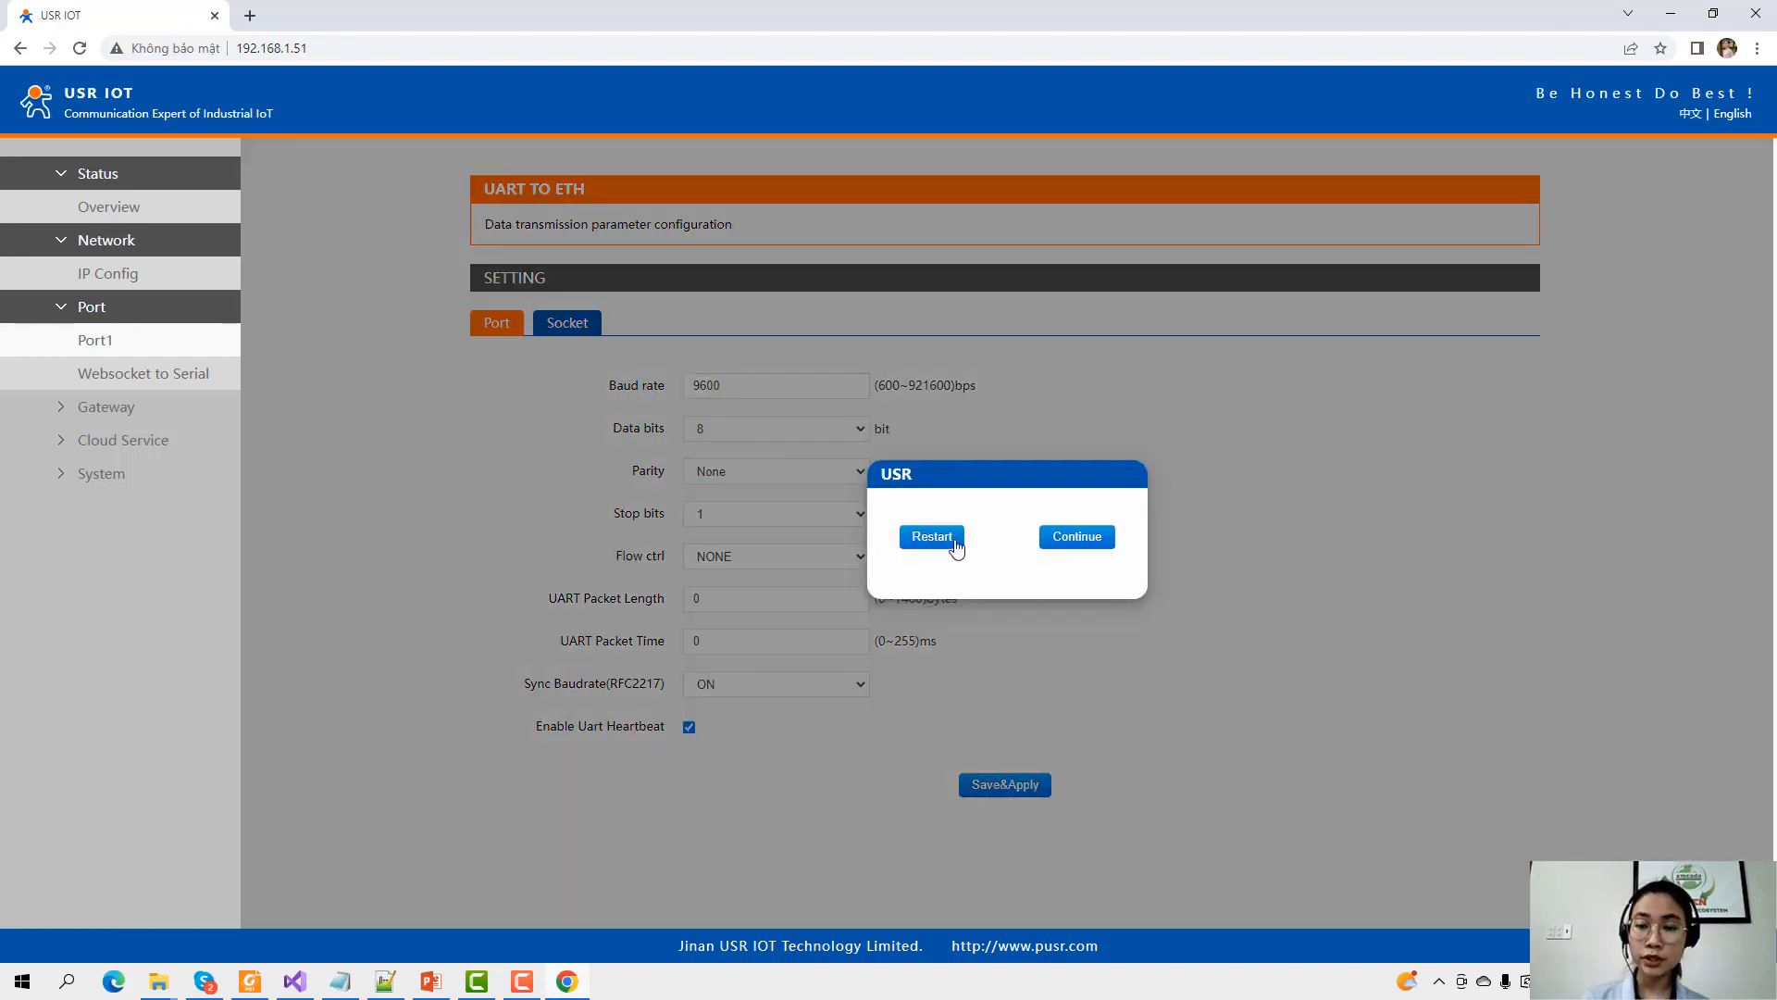
pyautogui.click(1079, 542)
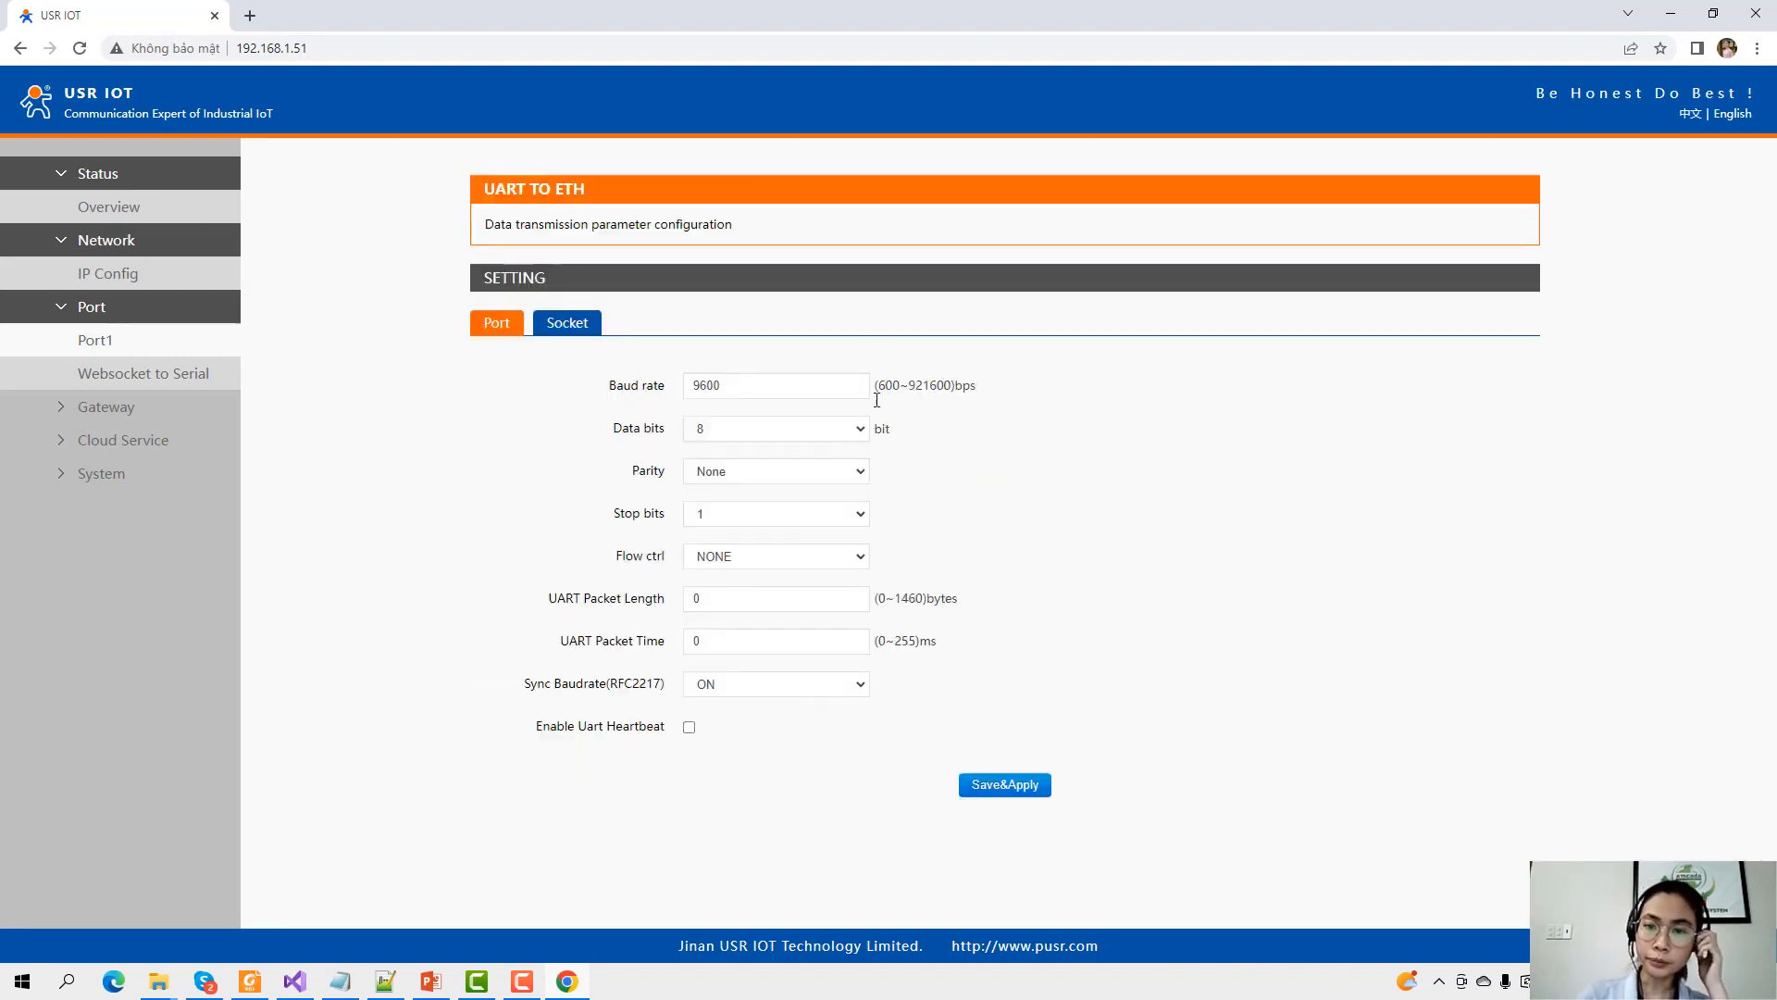
# Look over Port1's Socket A and B settings, then return to the serial settings.
pyautogui.click(580, 325)
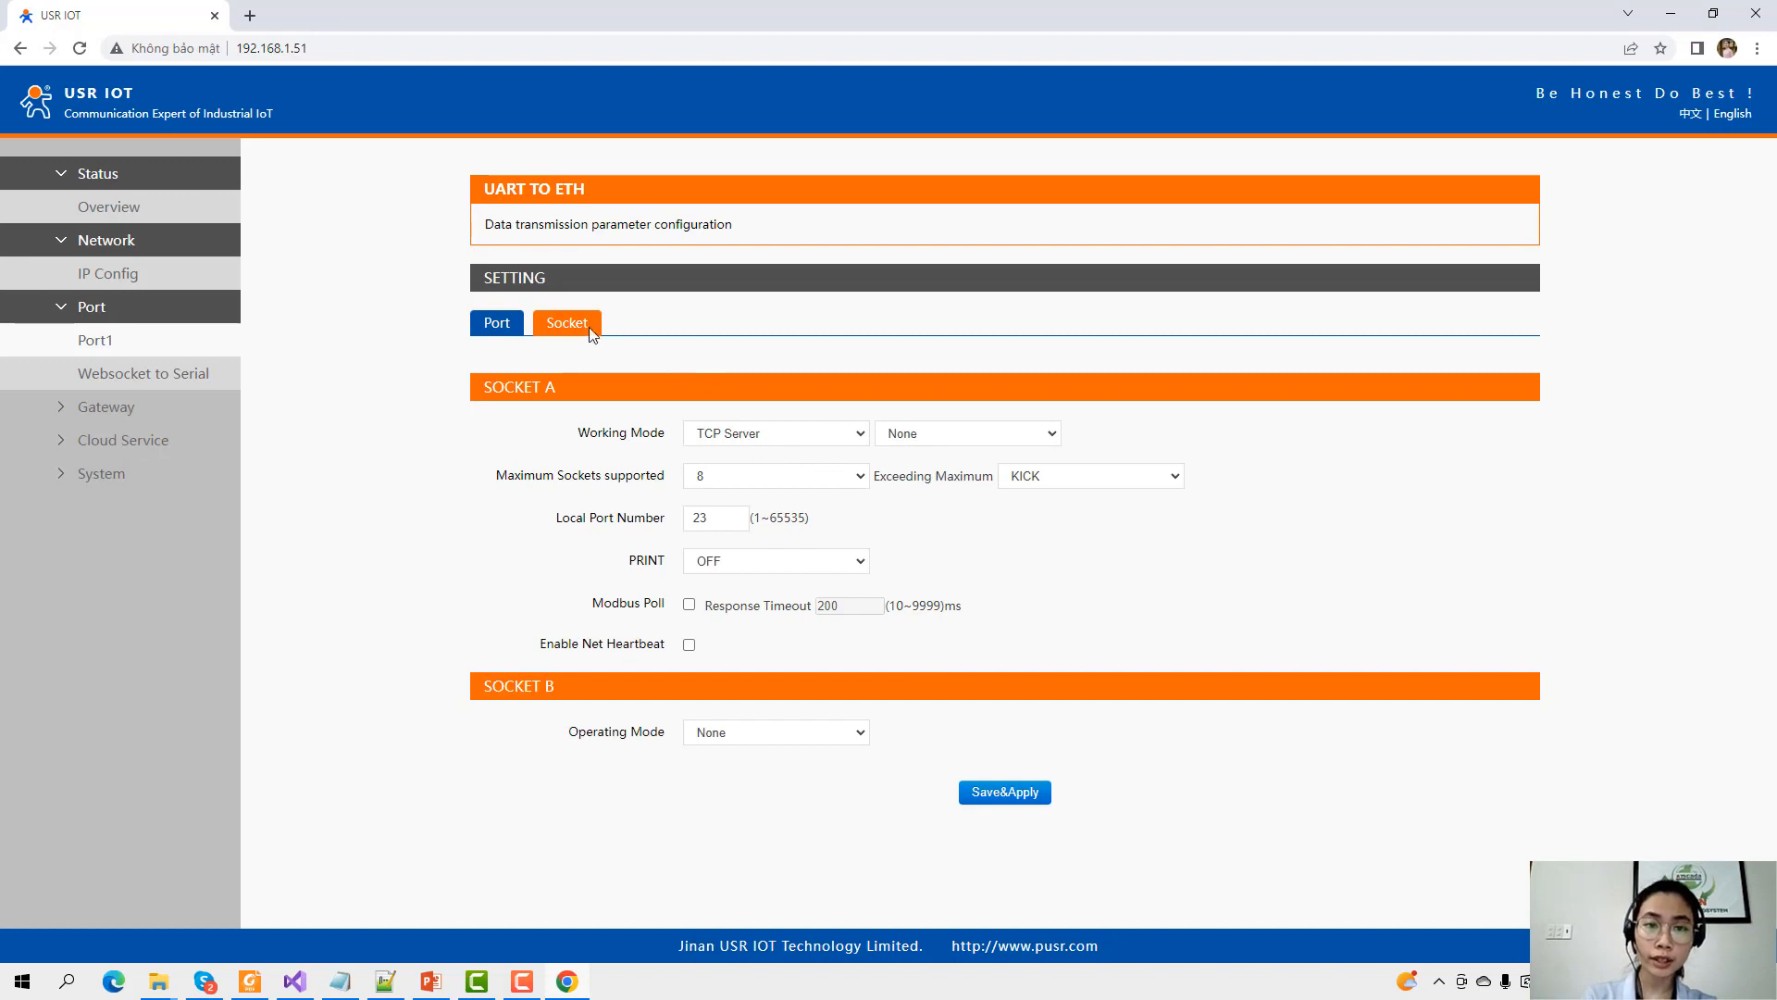
pyautogui.click(497, 334)
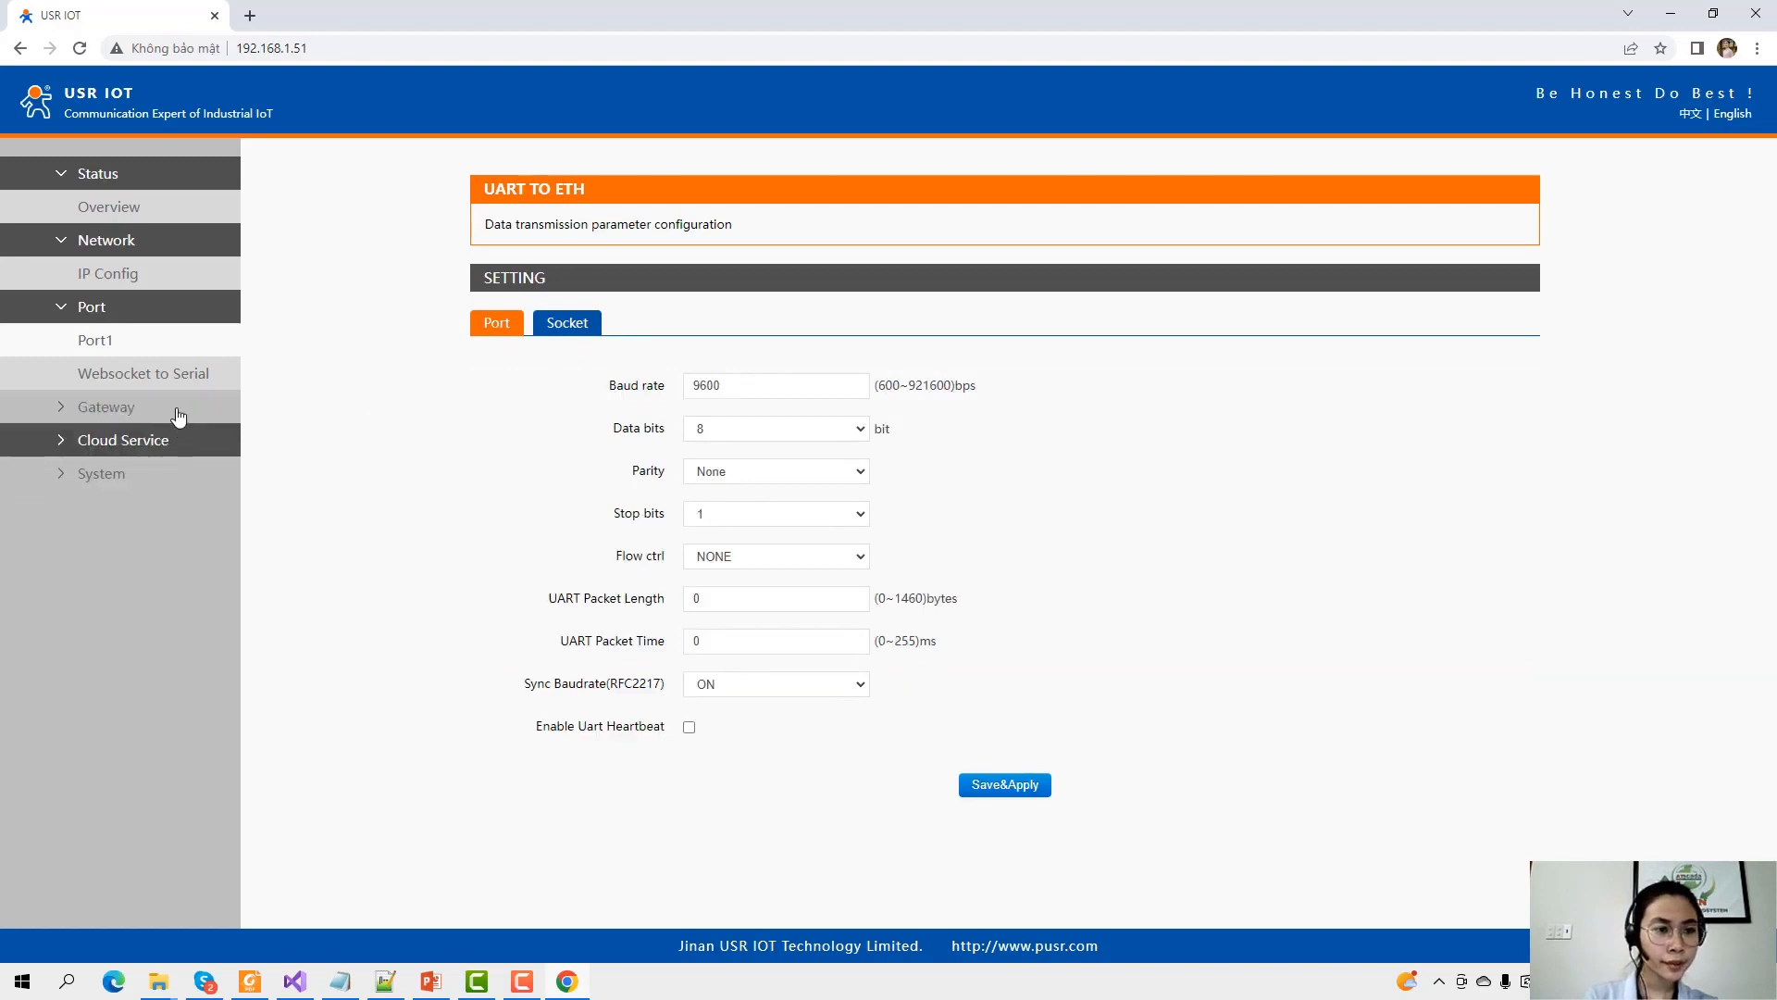
pyautogui.click(106, 407)
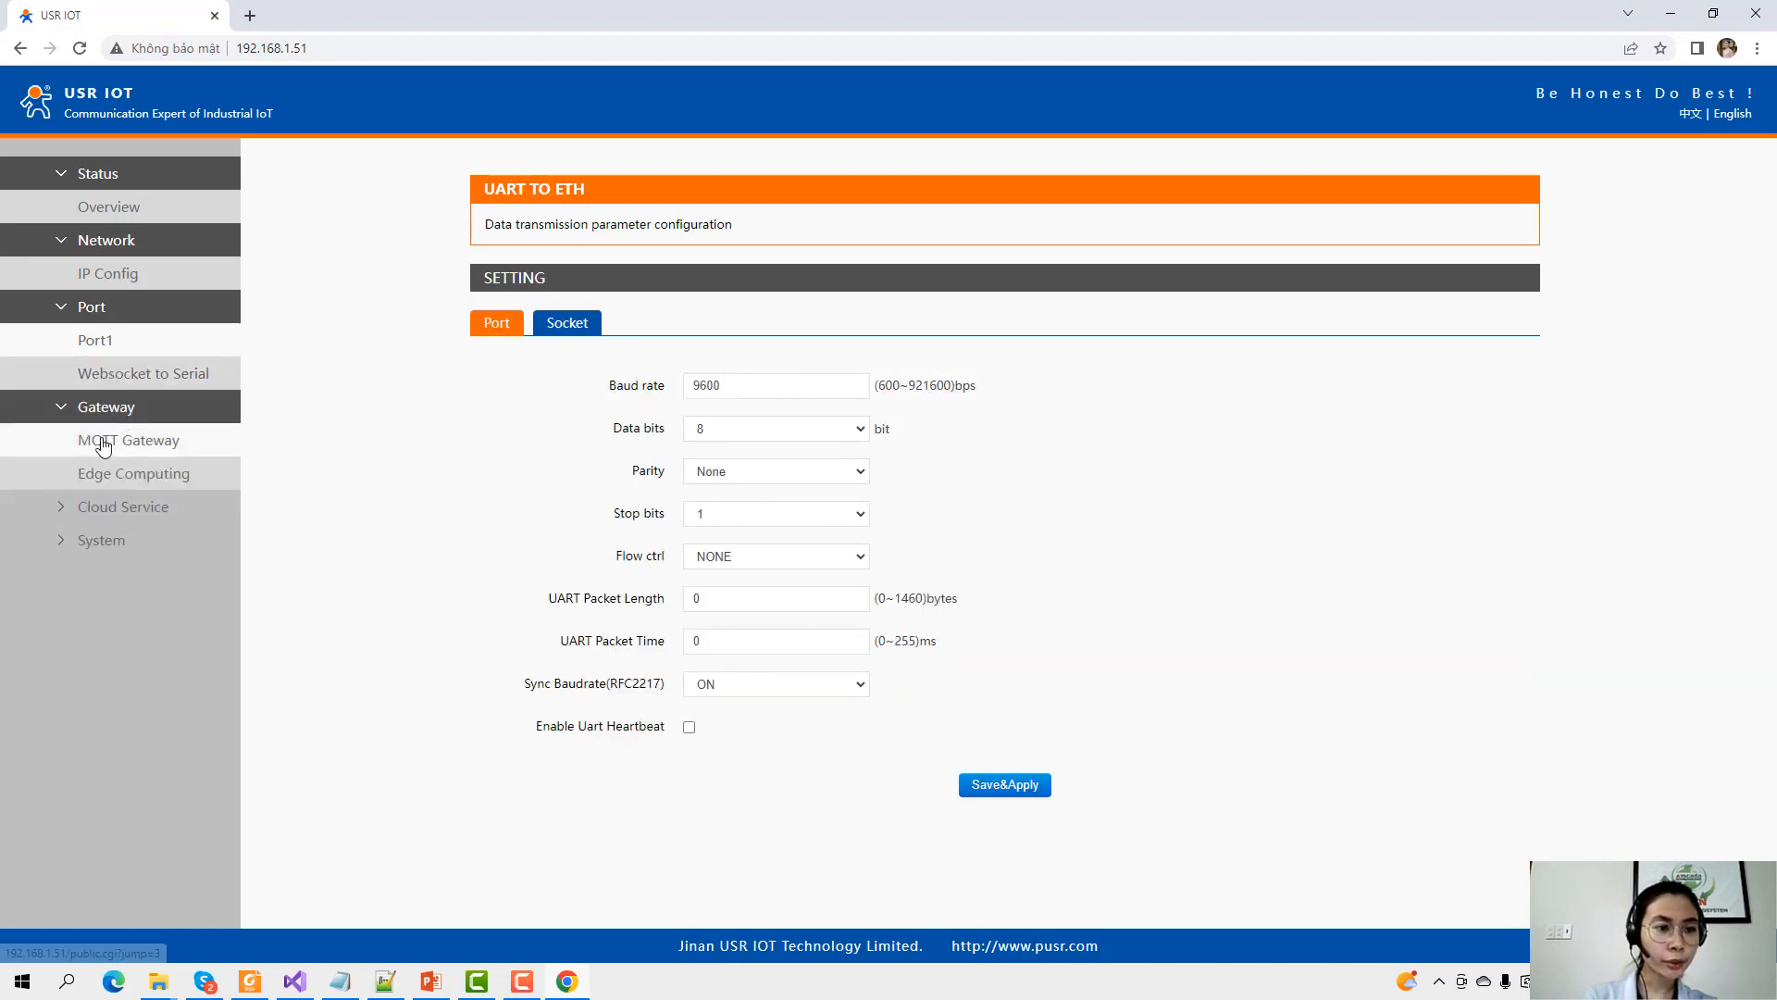
# Enable the MQTT Gateway and keep MQTT version 3.1.1.
pyautogui.click(121, 442)
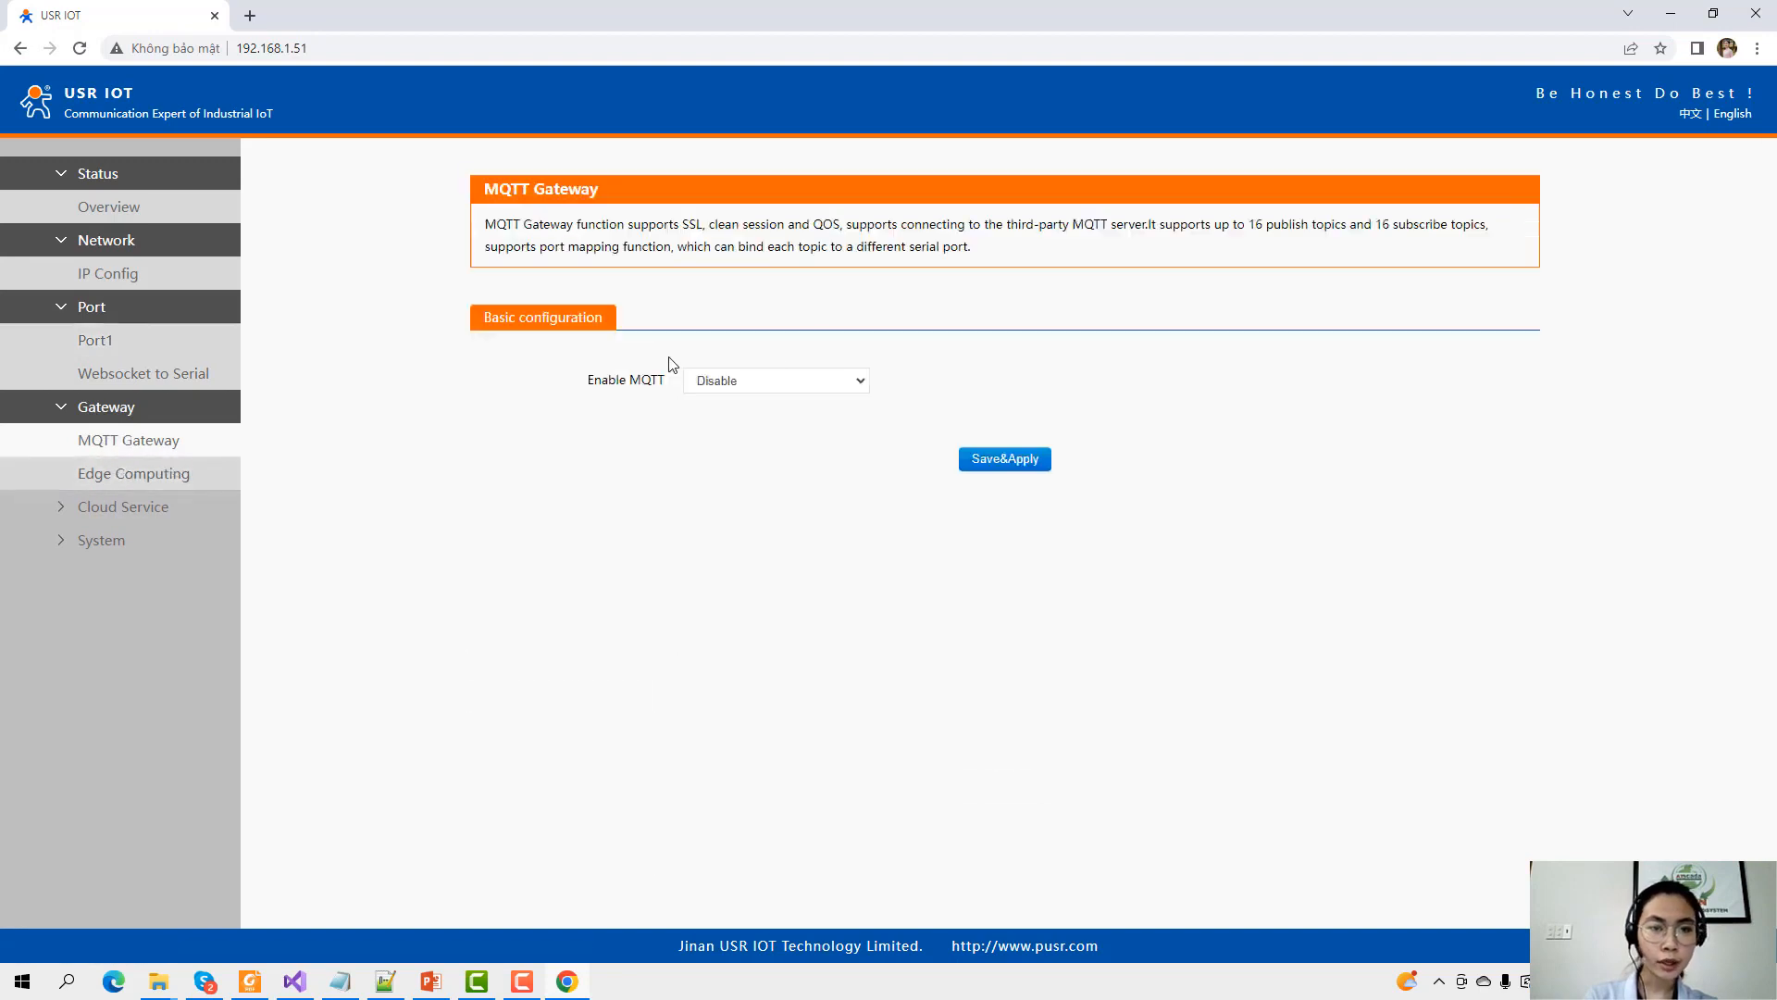
pyautogui.click(791, 388)
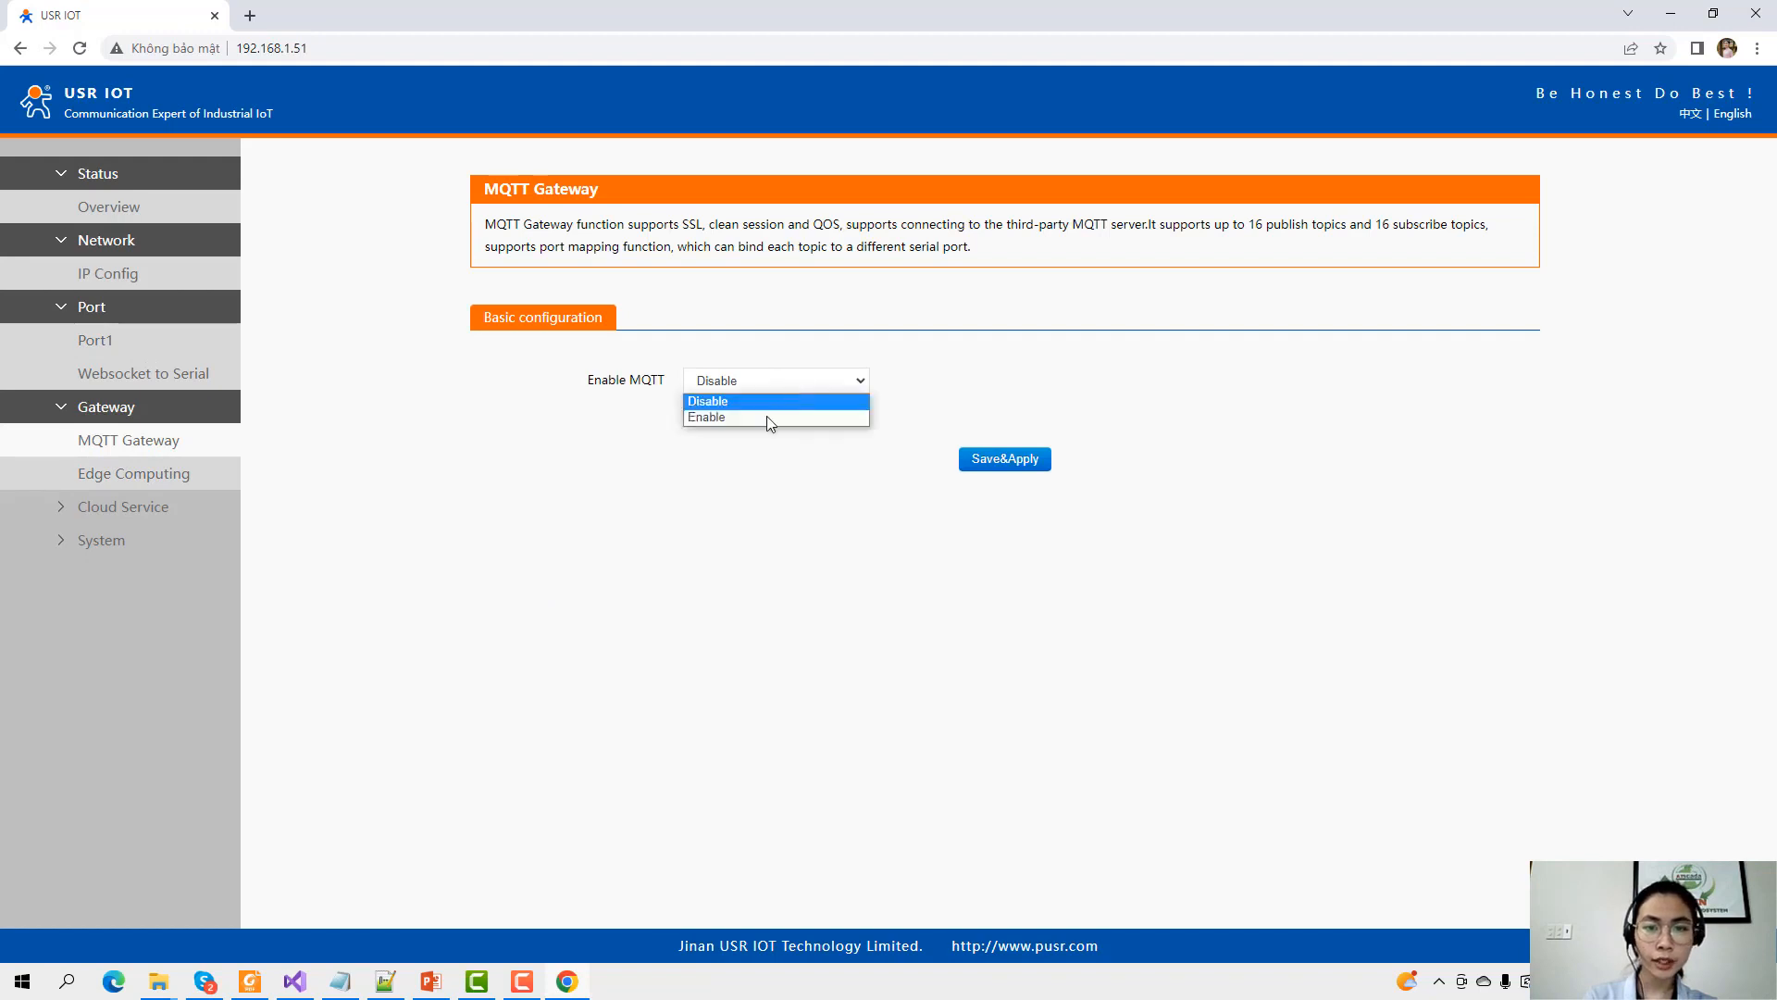
pyautogui.click(782, 418)
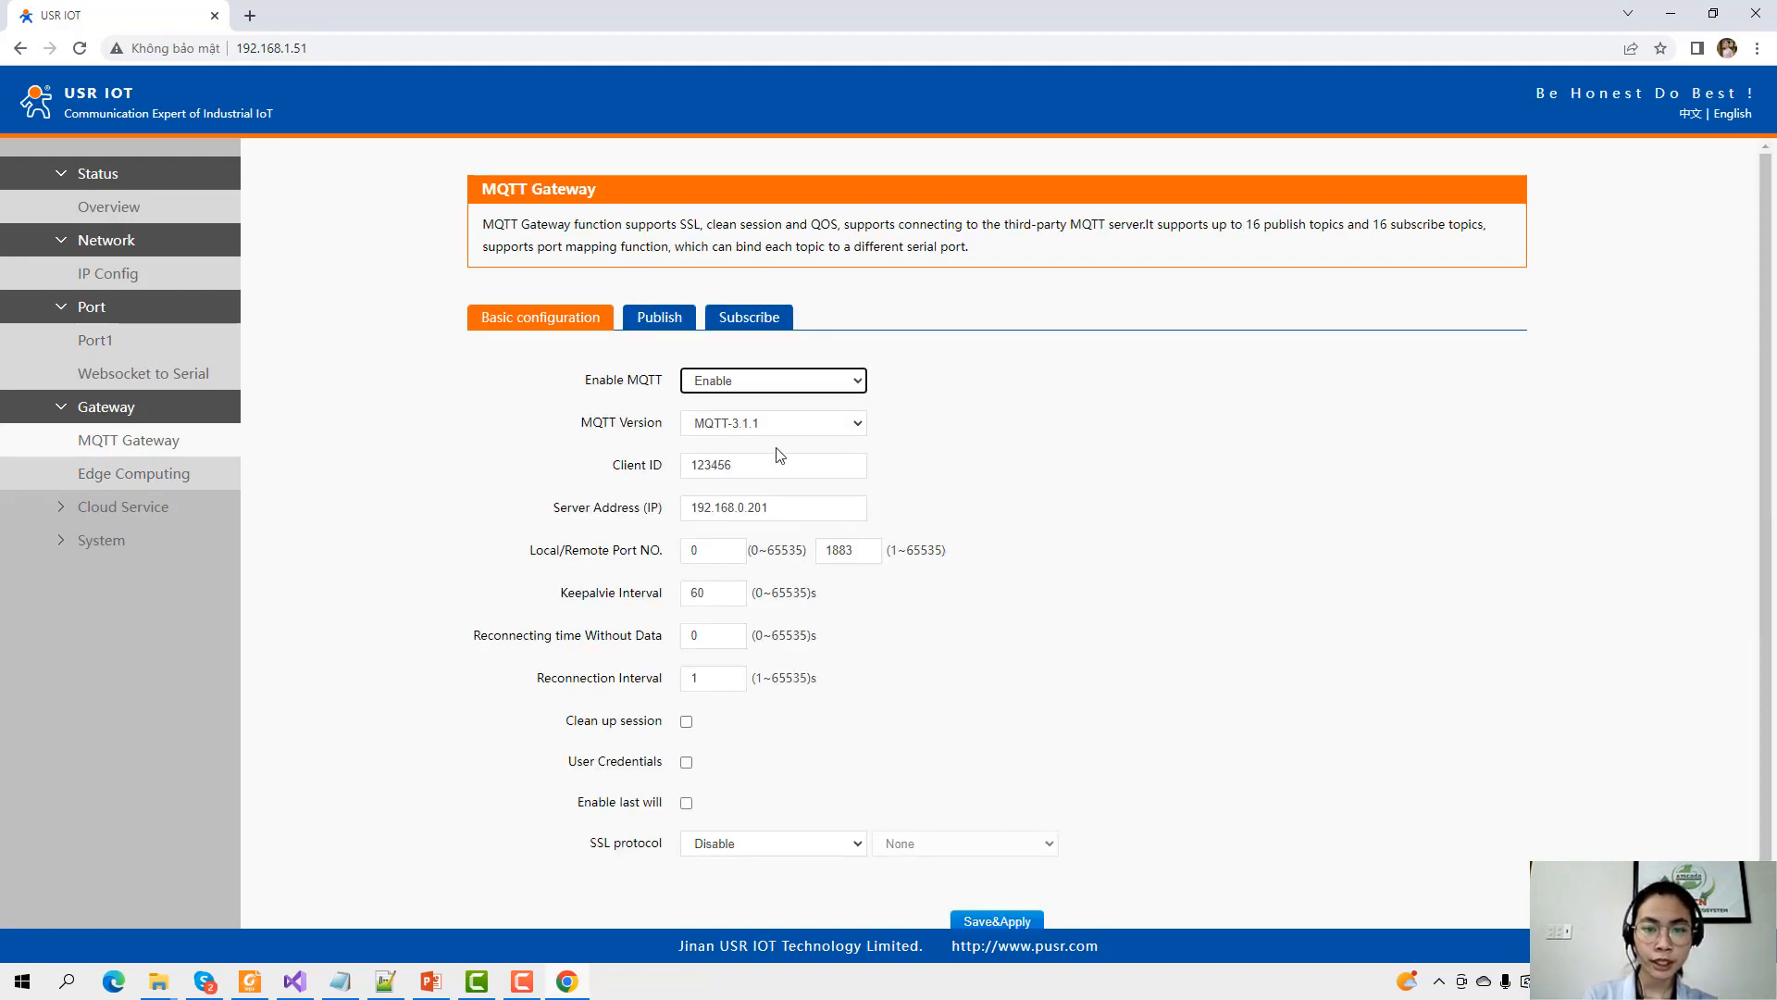
pyautogui.click(789, 426)
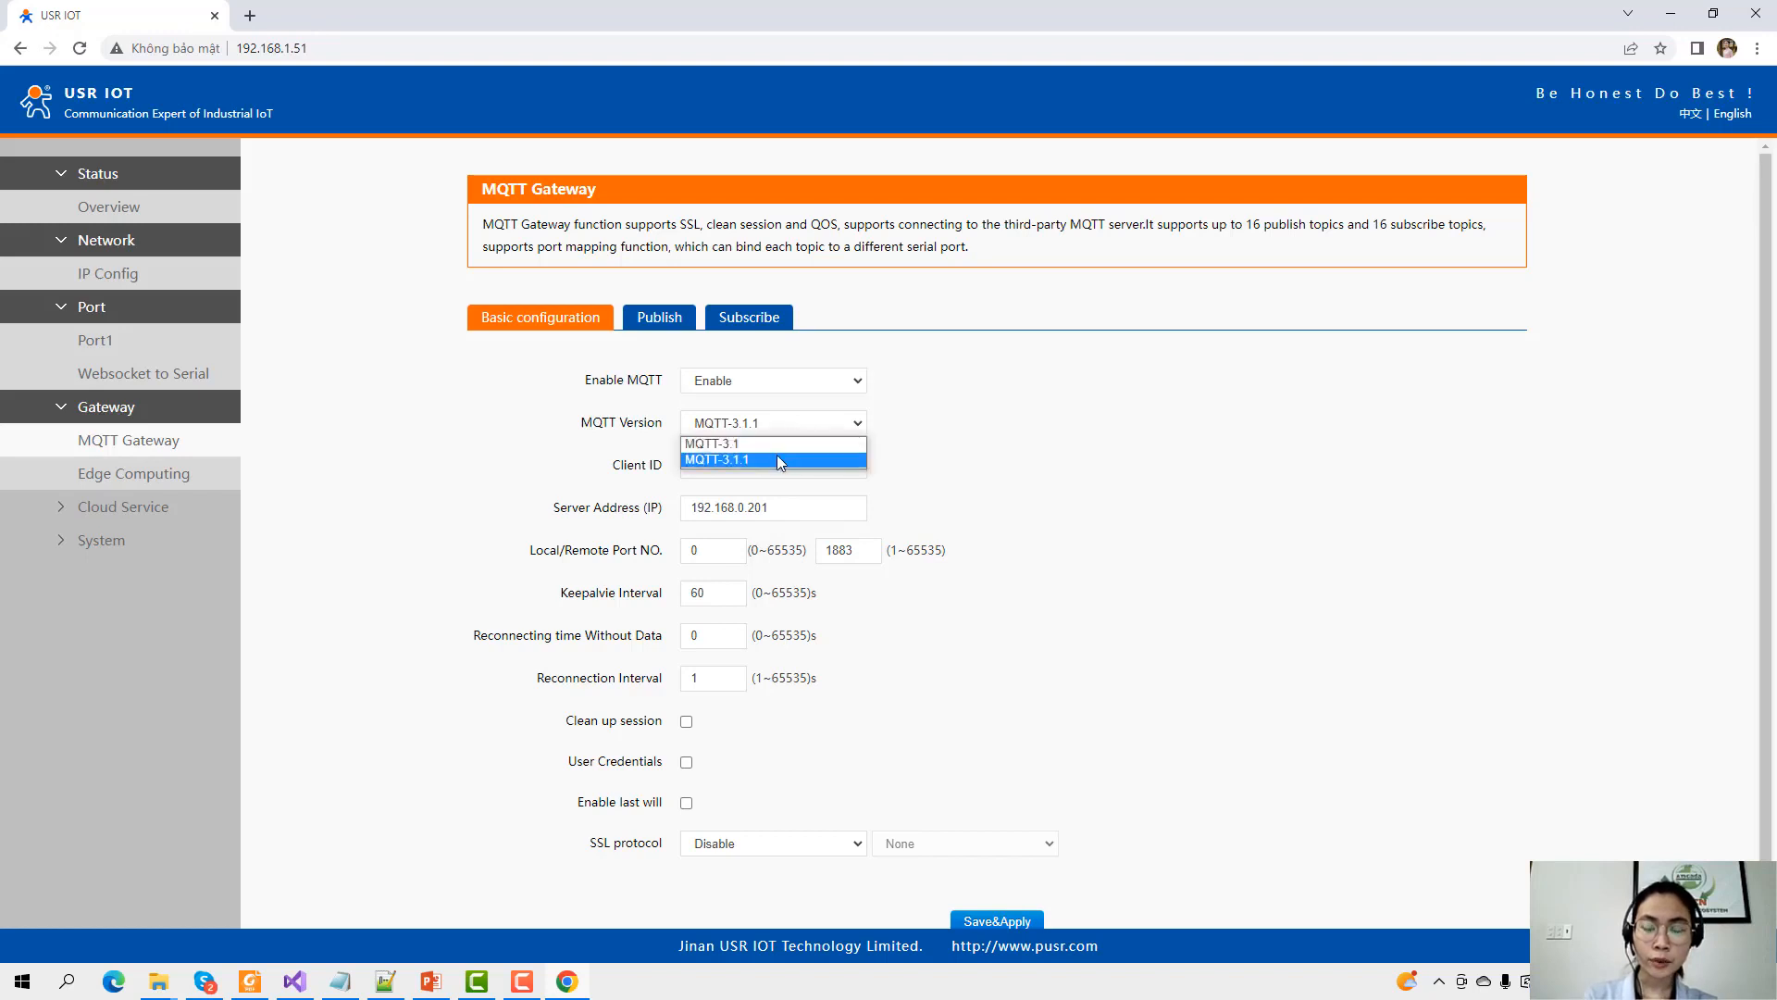
pyautogui.click(775, 460)
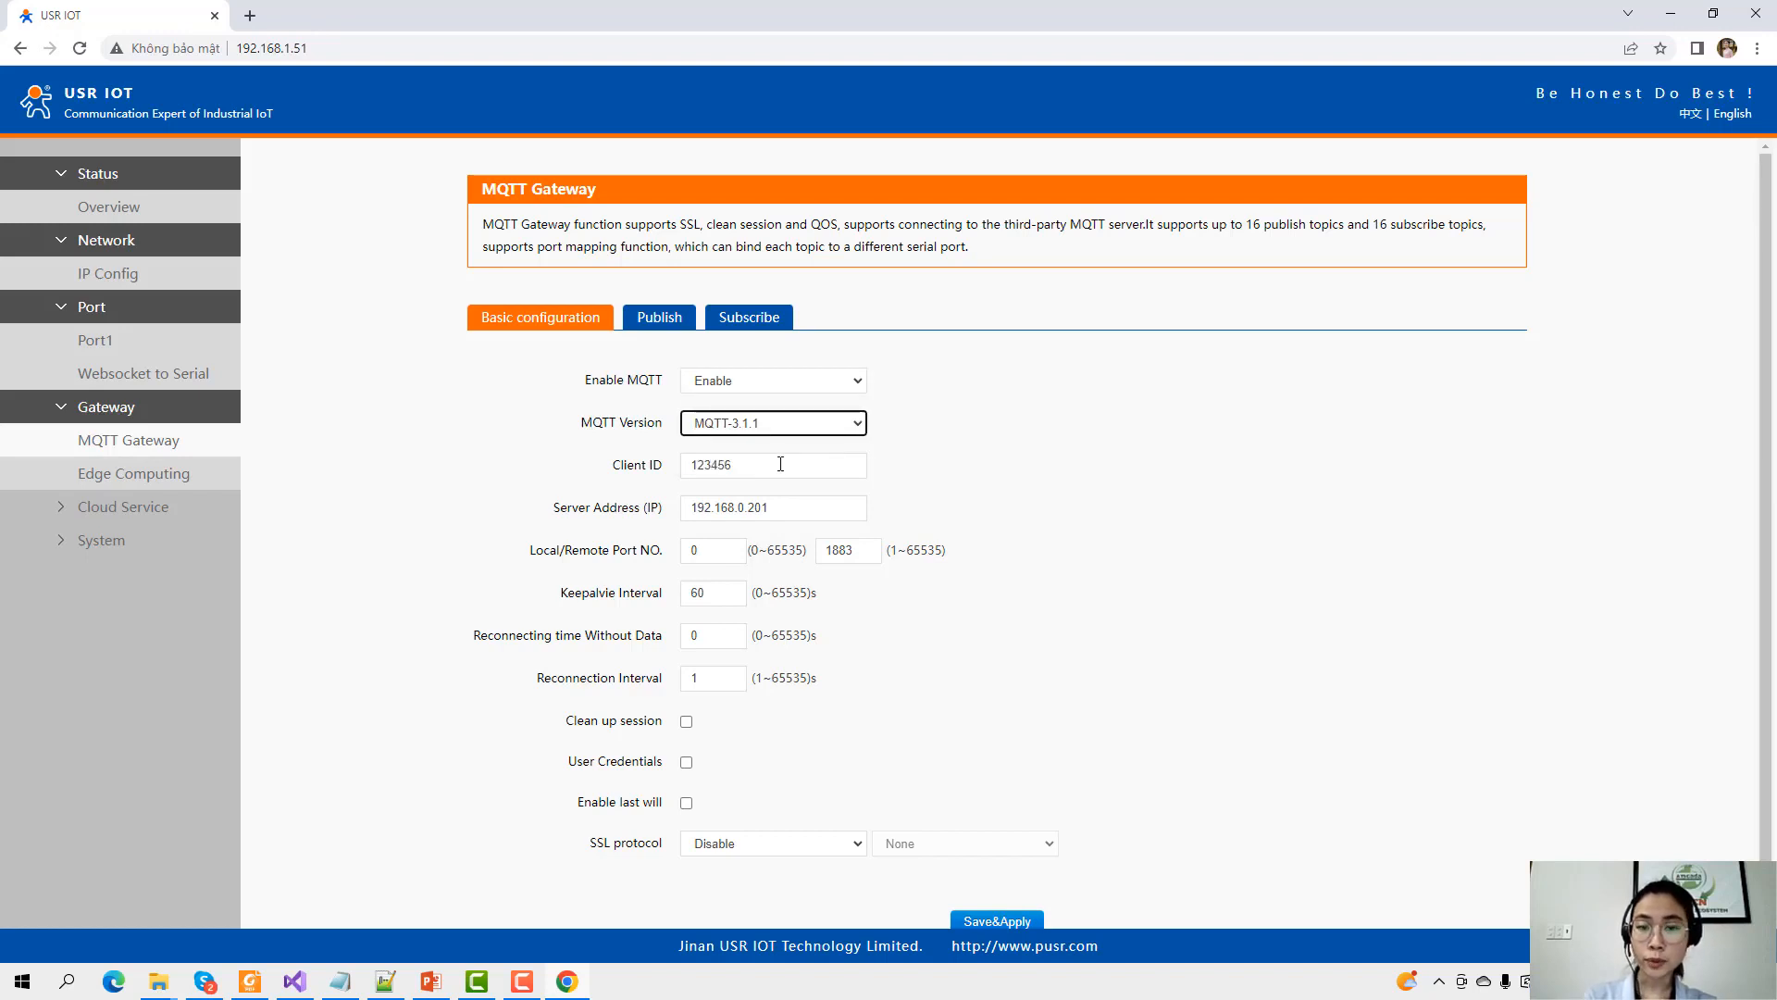
# Set client ID USR-N510, server address mymqtt.asia, and turn on clean session.
pyautogui.doubleClick(765, 464)
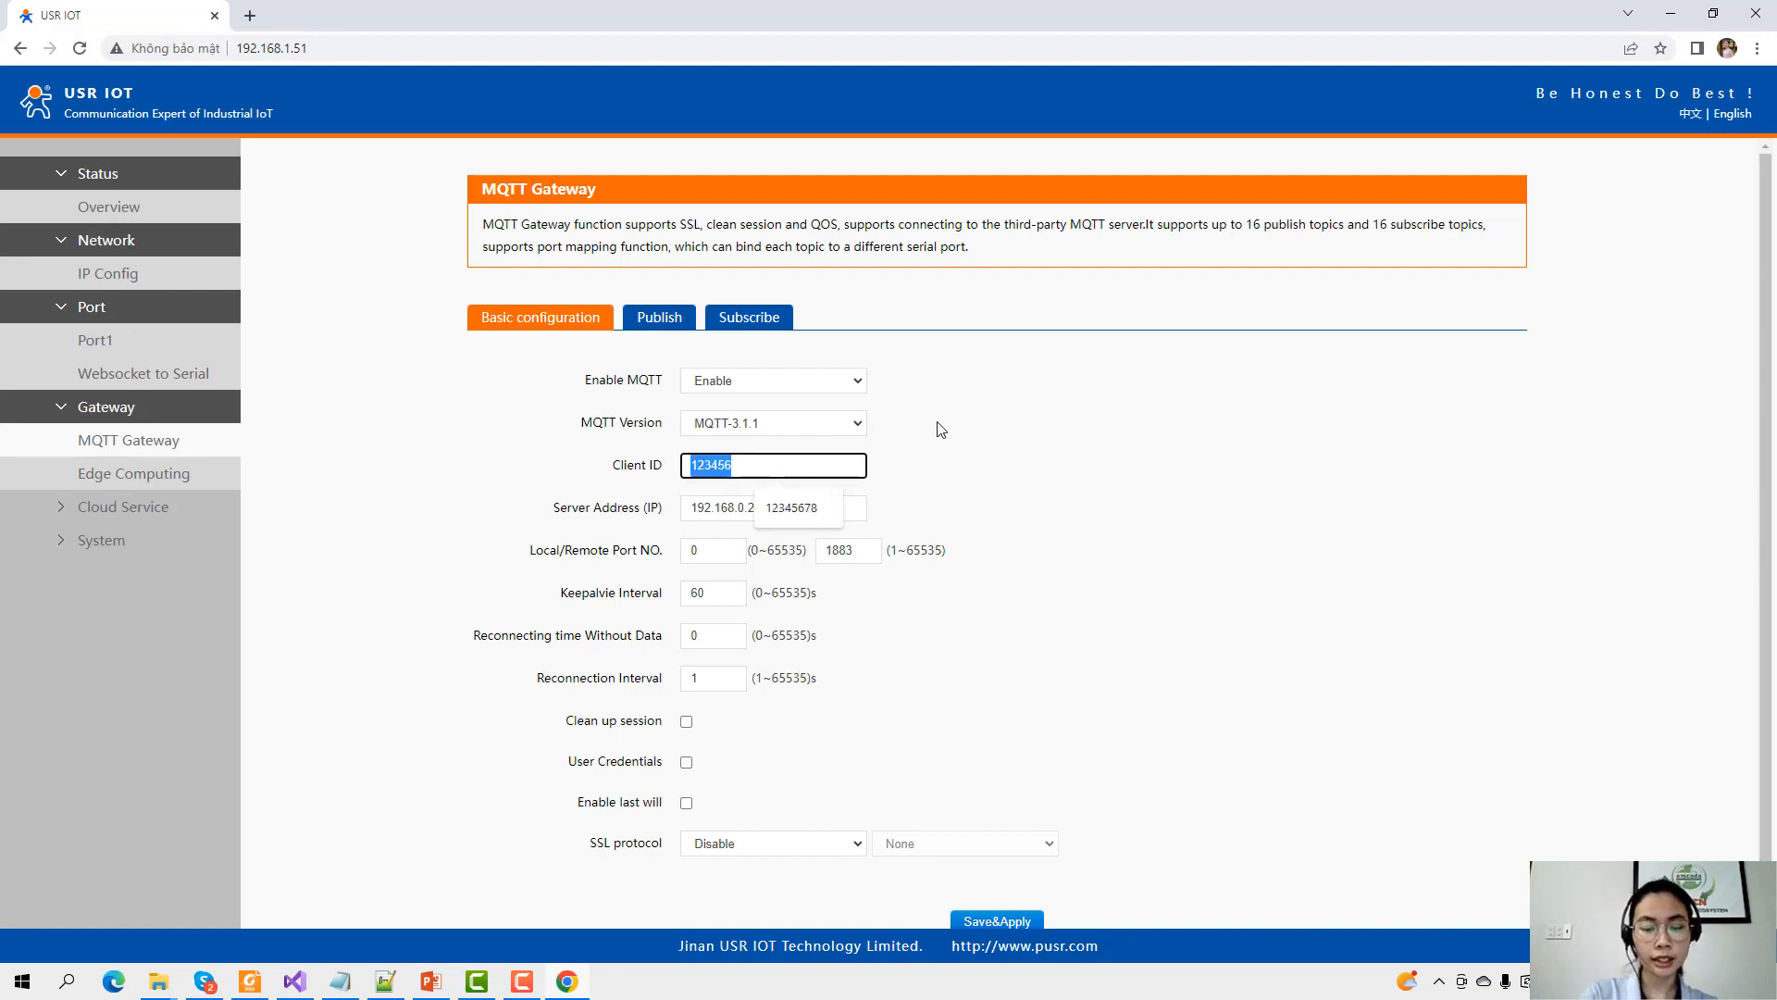
pyautogui.write('N510')
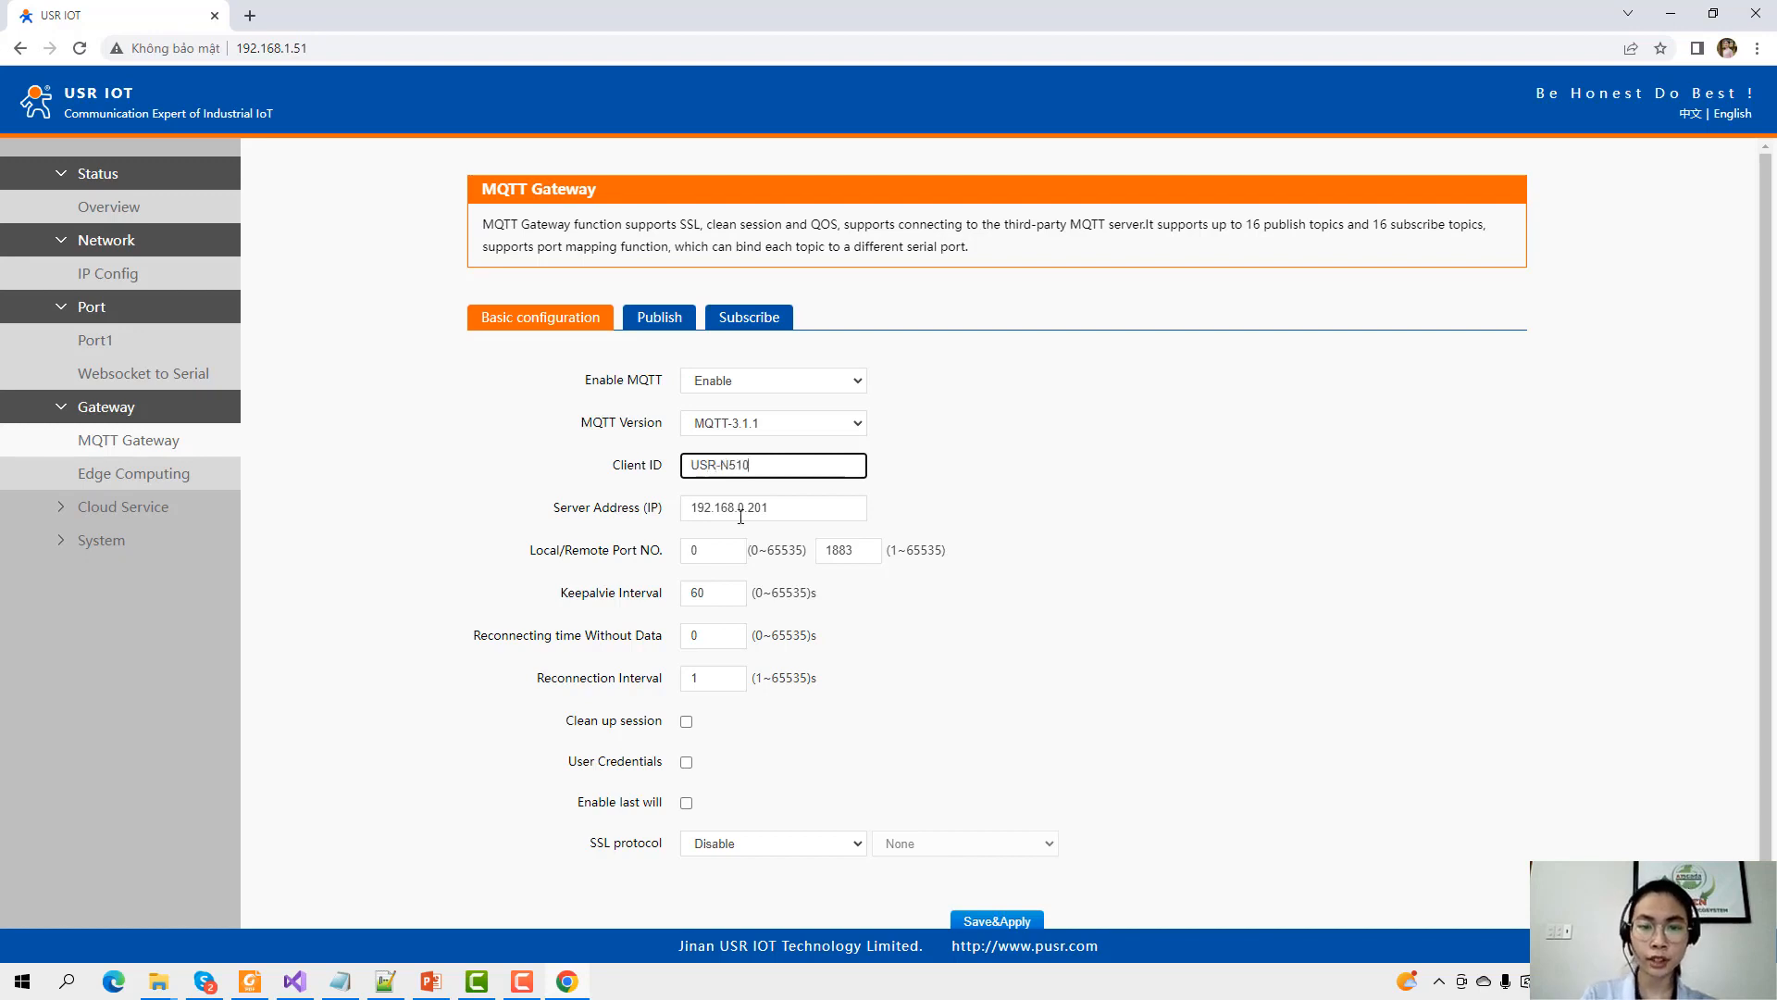
pyautogui.click(741, 510)
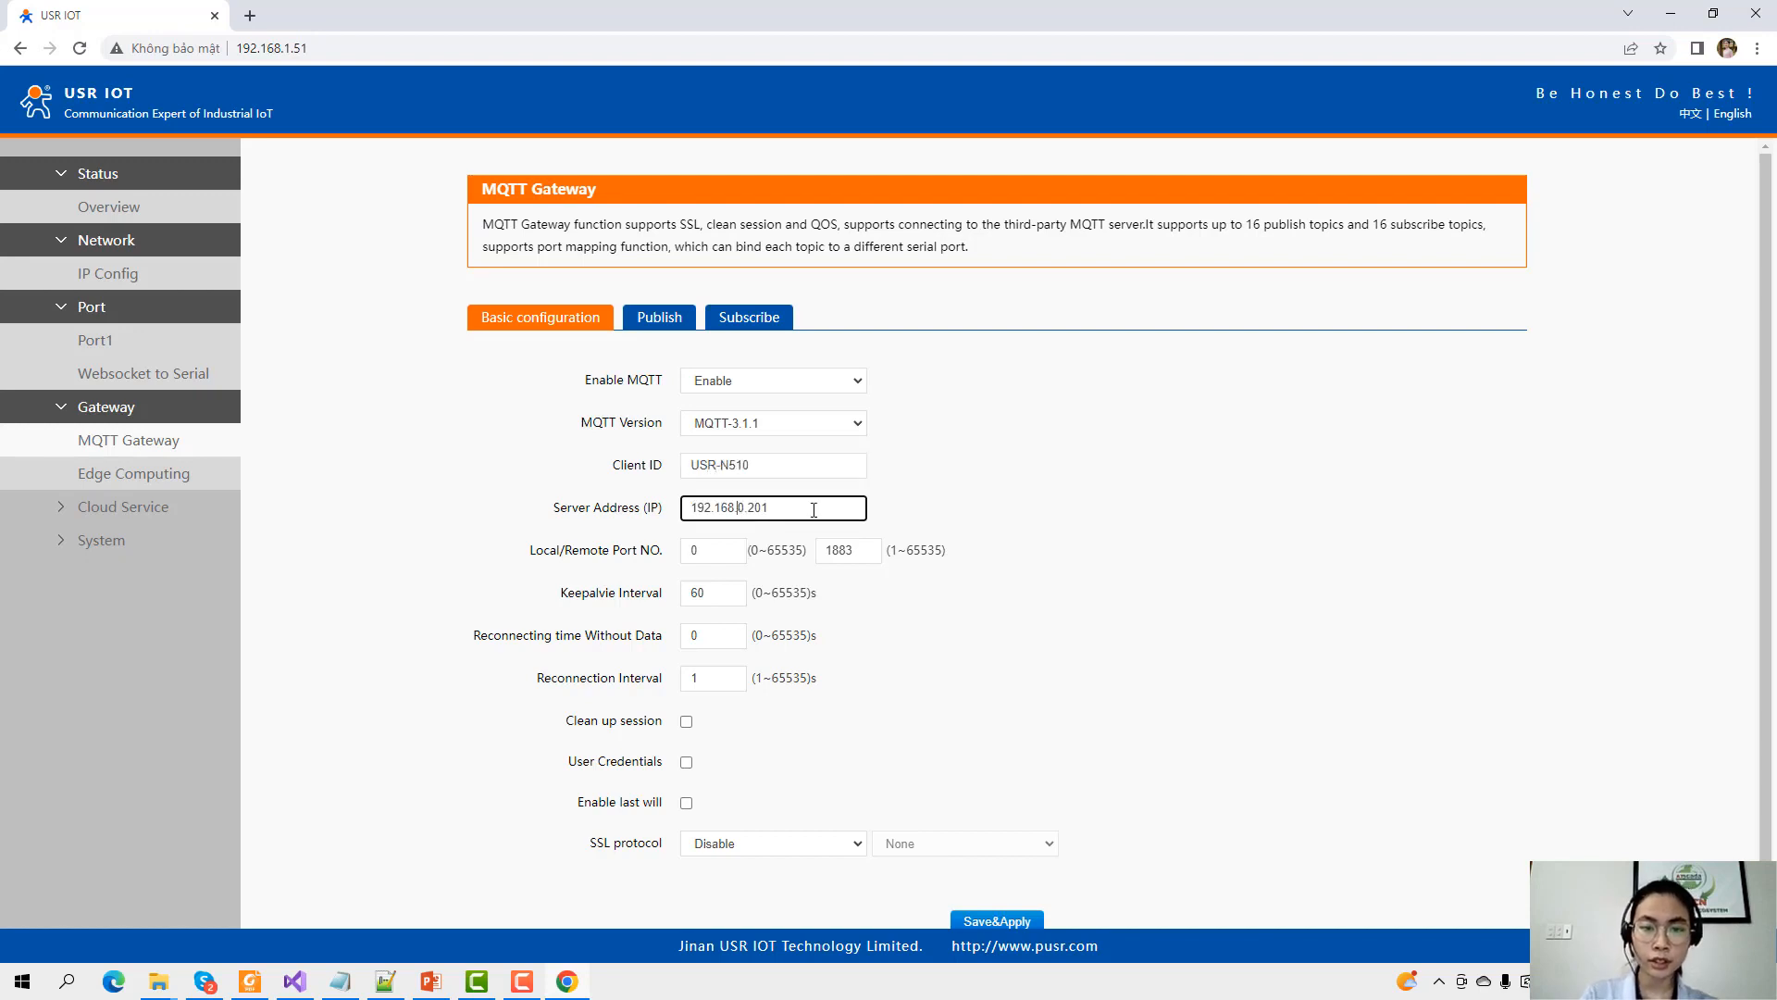
pyautogui.hotkey('ctrl', 'a')
pyautogui.write('m')
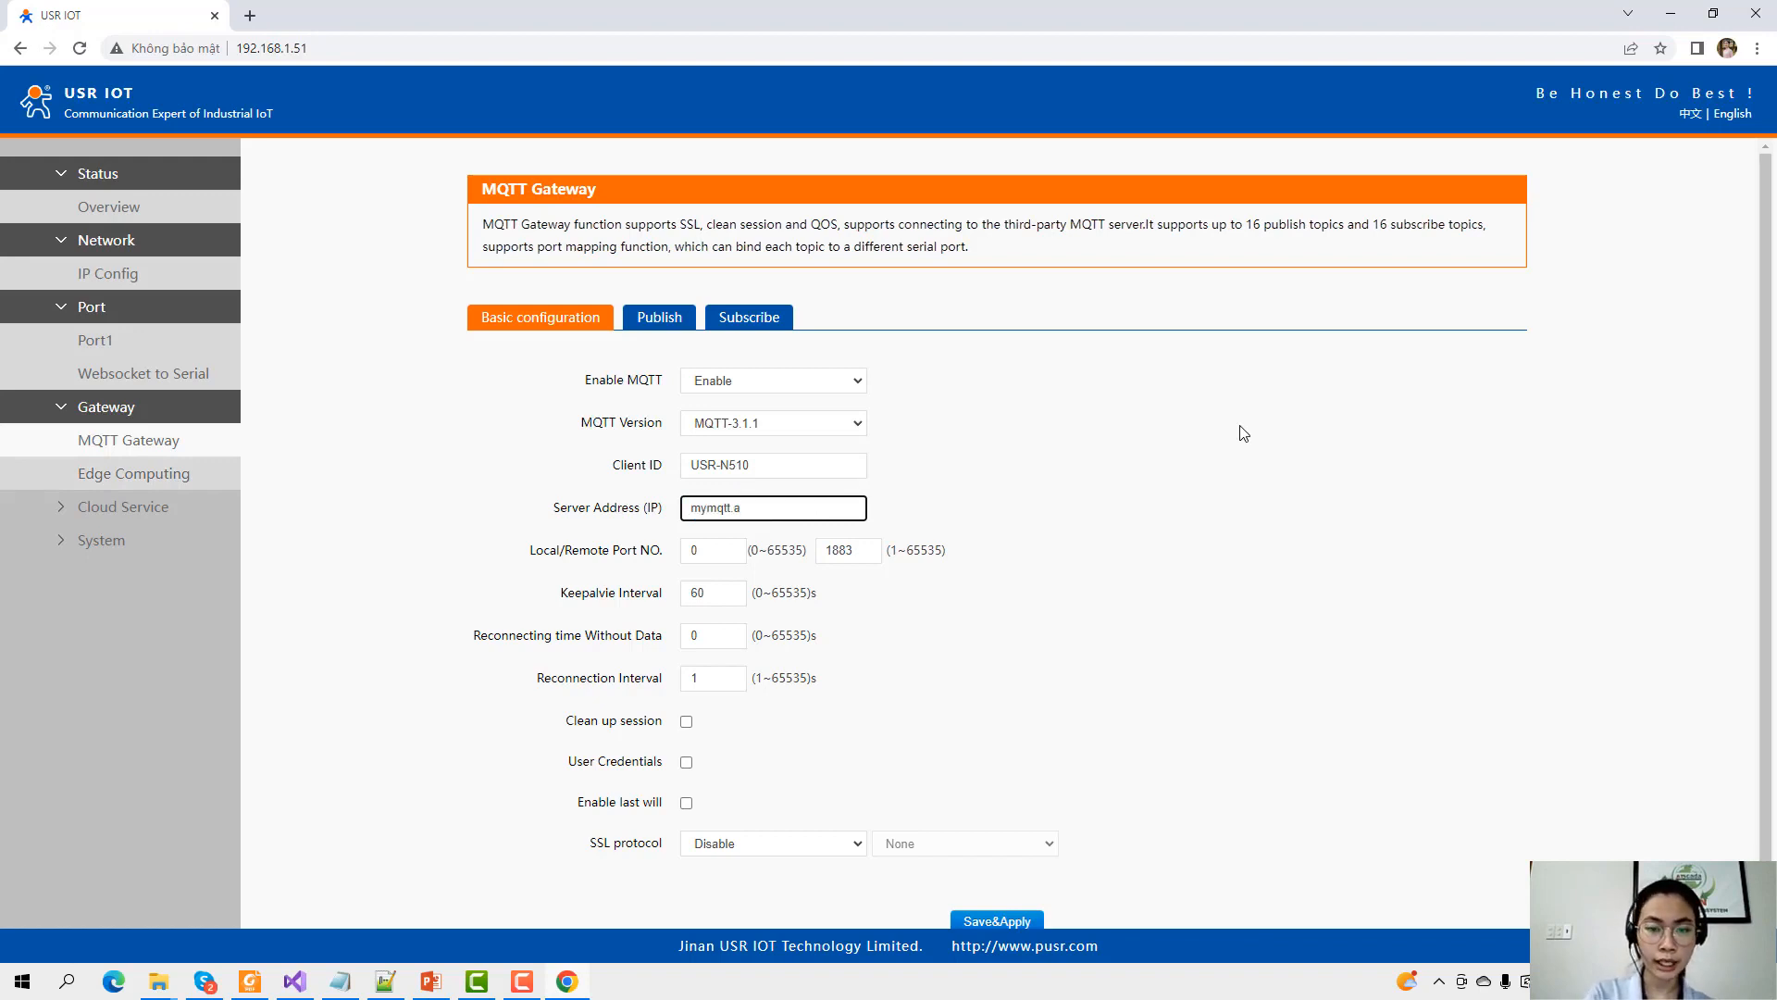
pyautogui.write('ymqtt.asia')
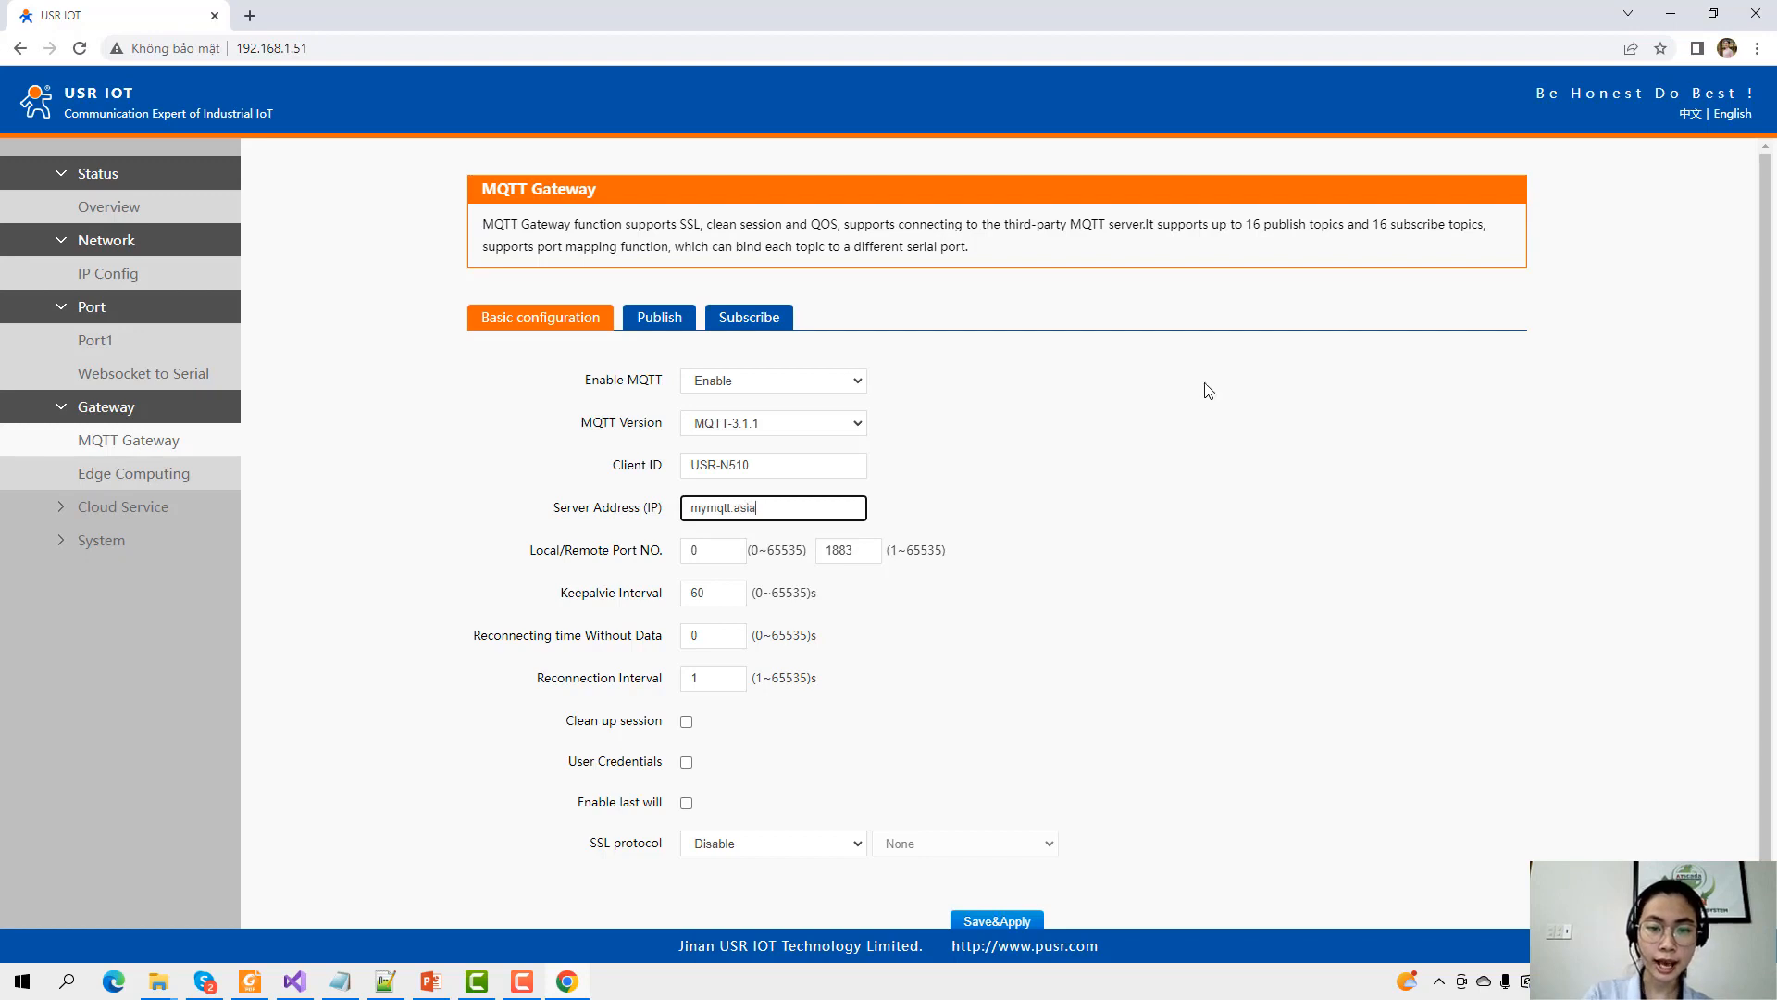
pyautogui.moveTo(862, 555); pyautogui.dragTo(821, 539)
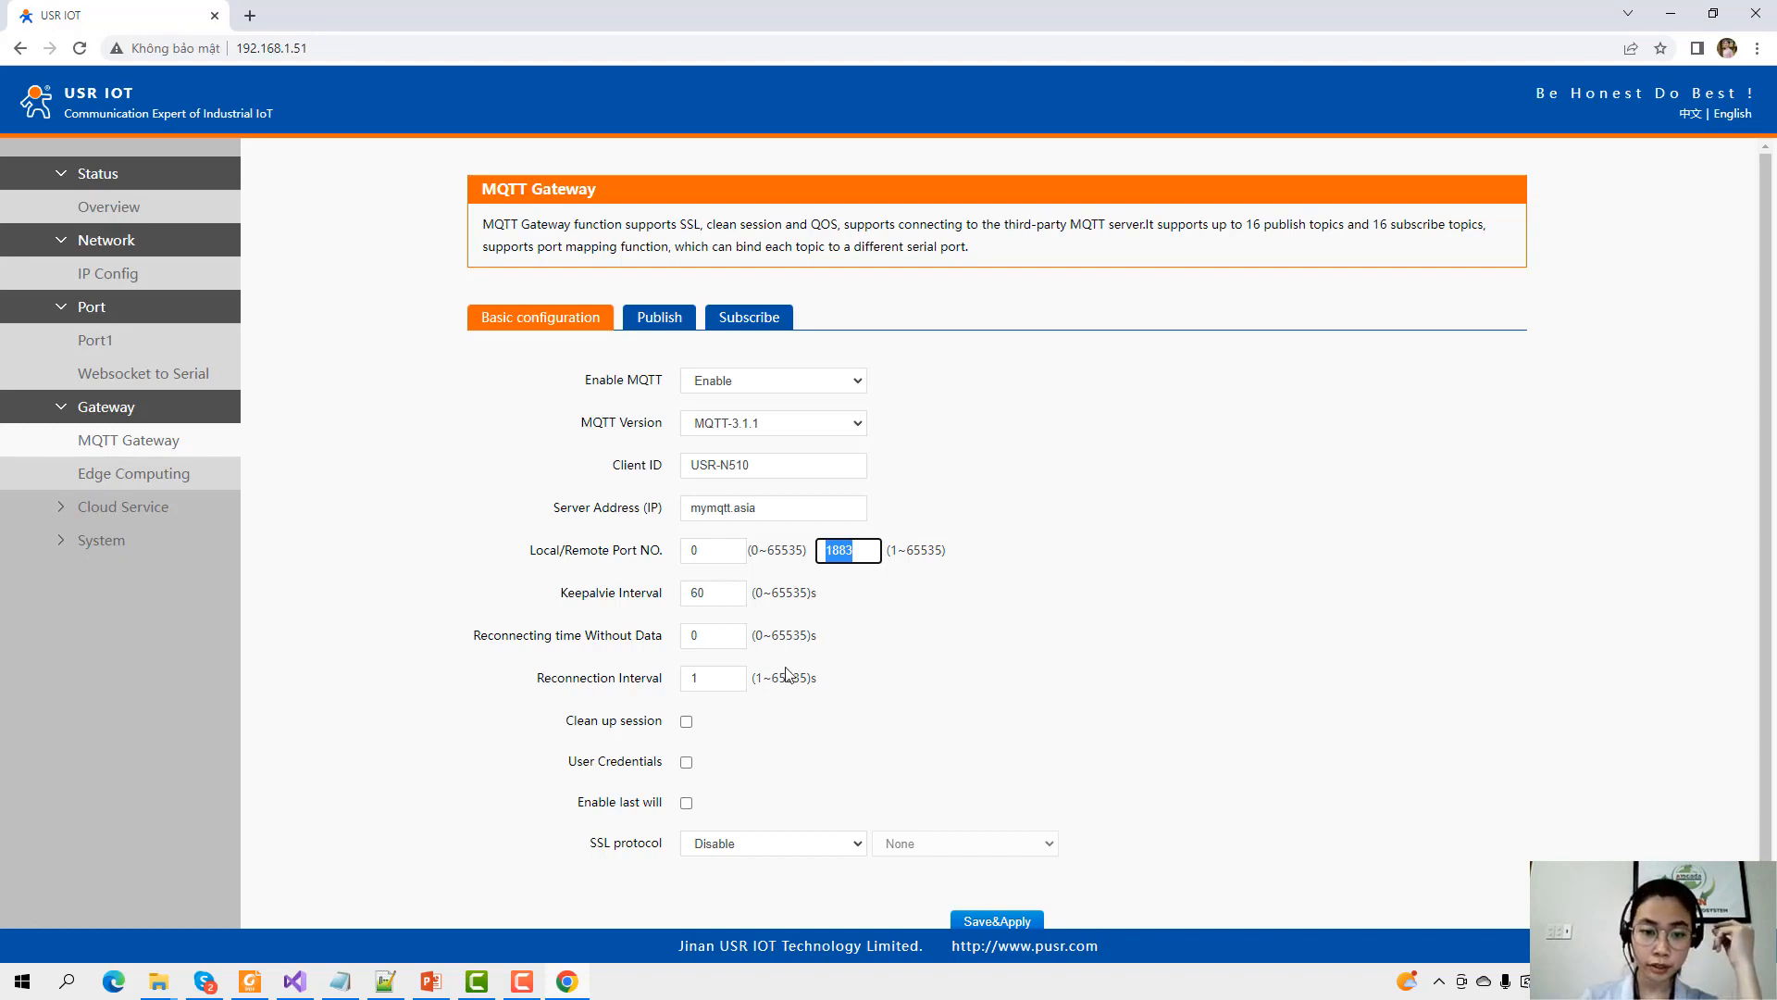
pyautogui.scroll(-1, 768, 657)
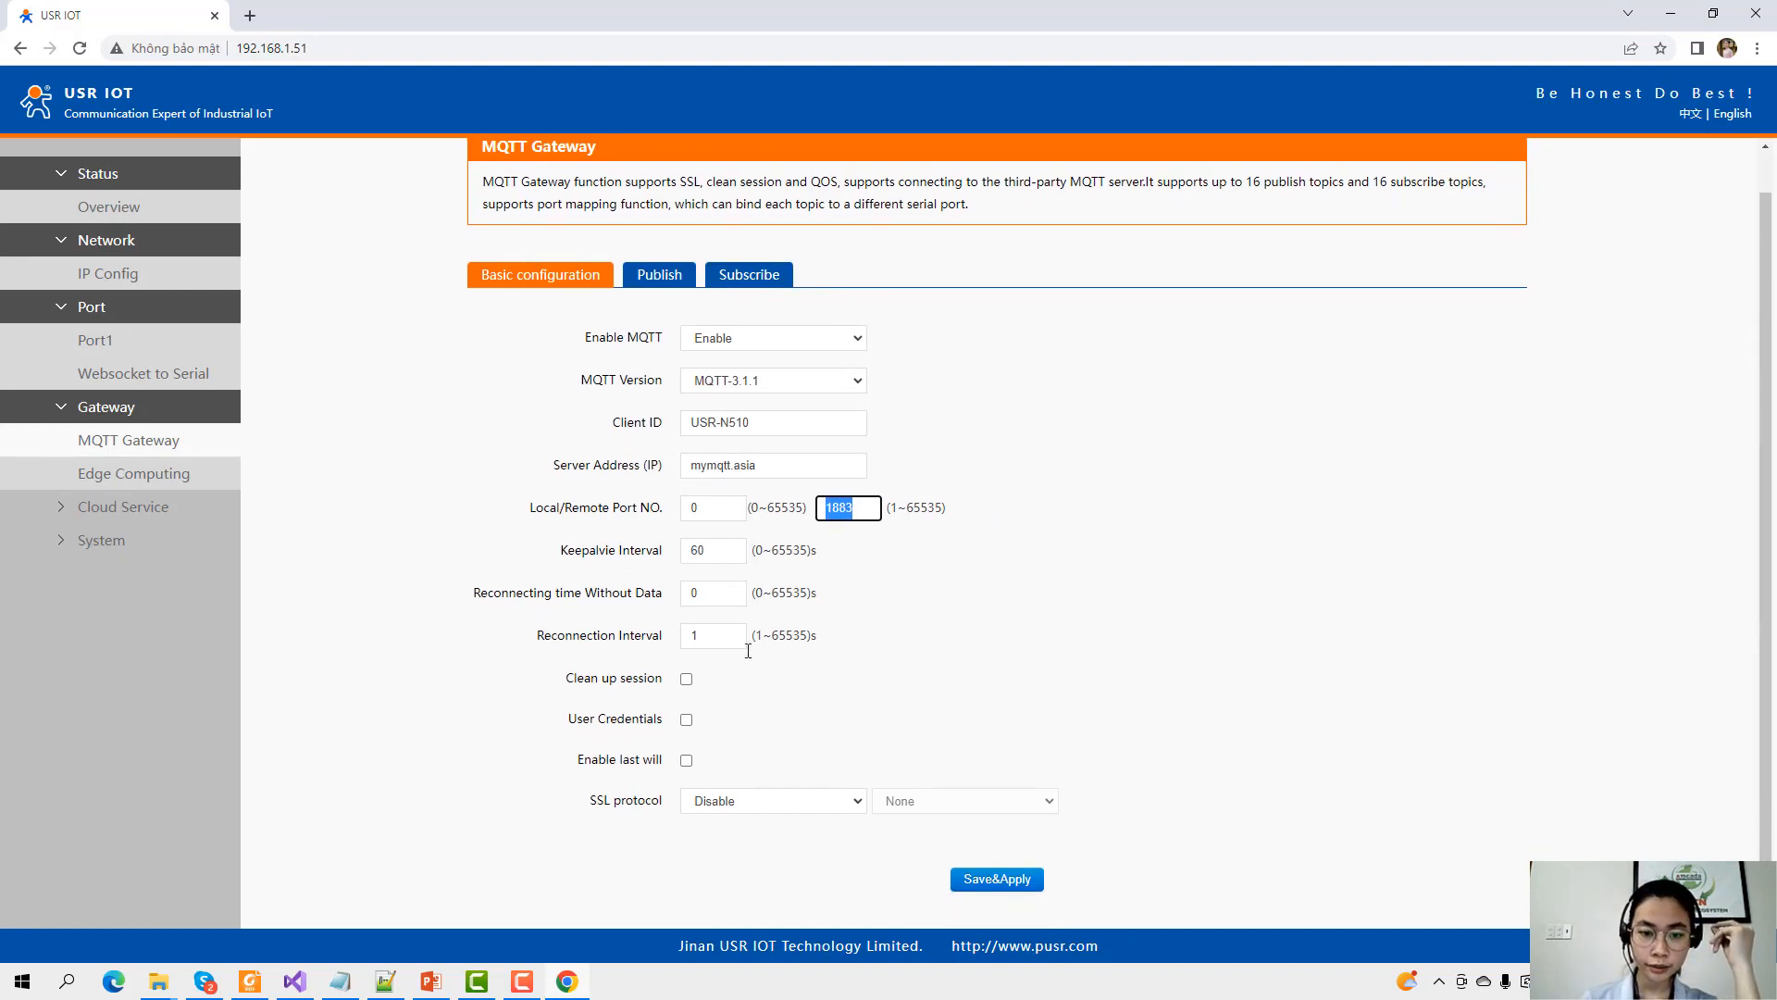
pyautogui.click(686, 678)
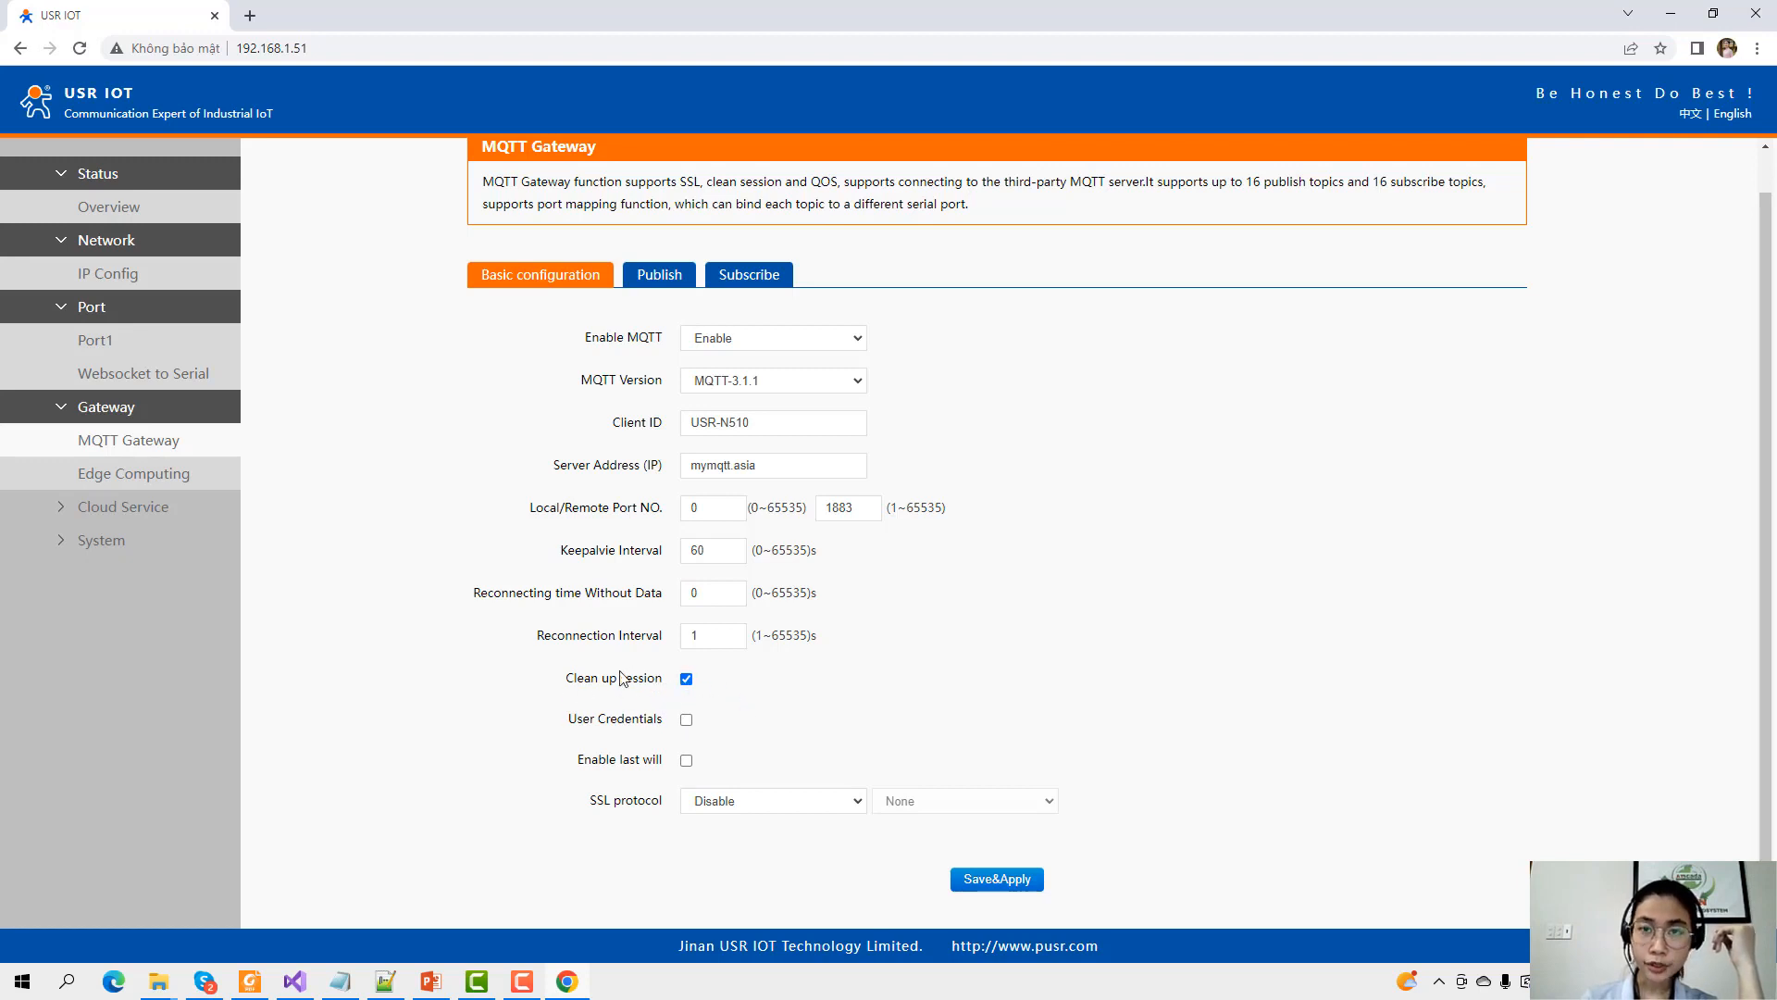
# Enable MQTT user credentials and enter the broker's username and password.
pyautogui.click(686, 720)
pyautogui.scroll(-1, 754, 705)
pyautogui.doubleClick(732, 675)
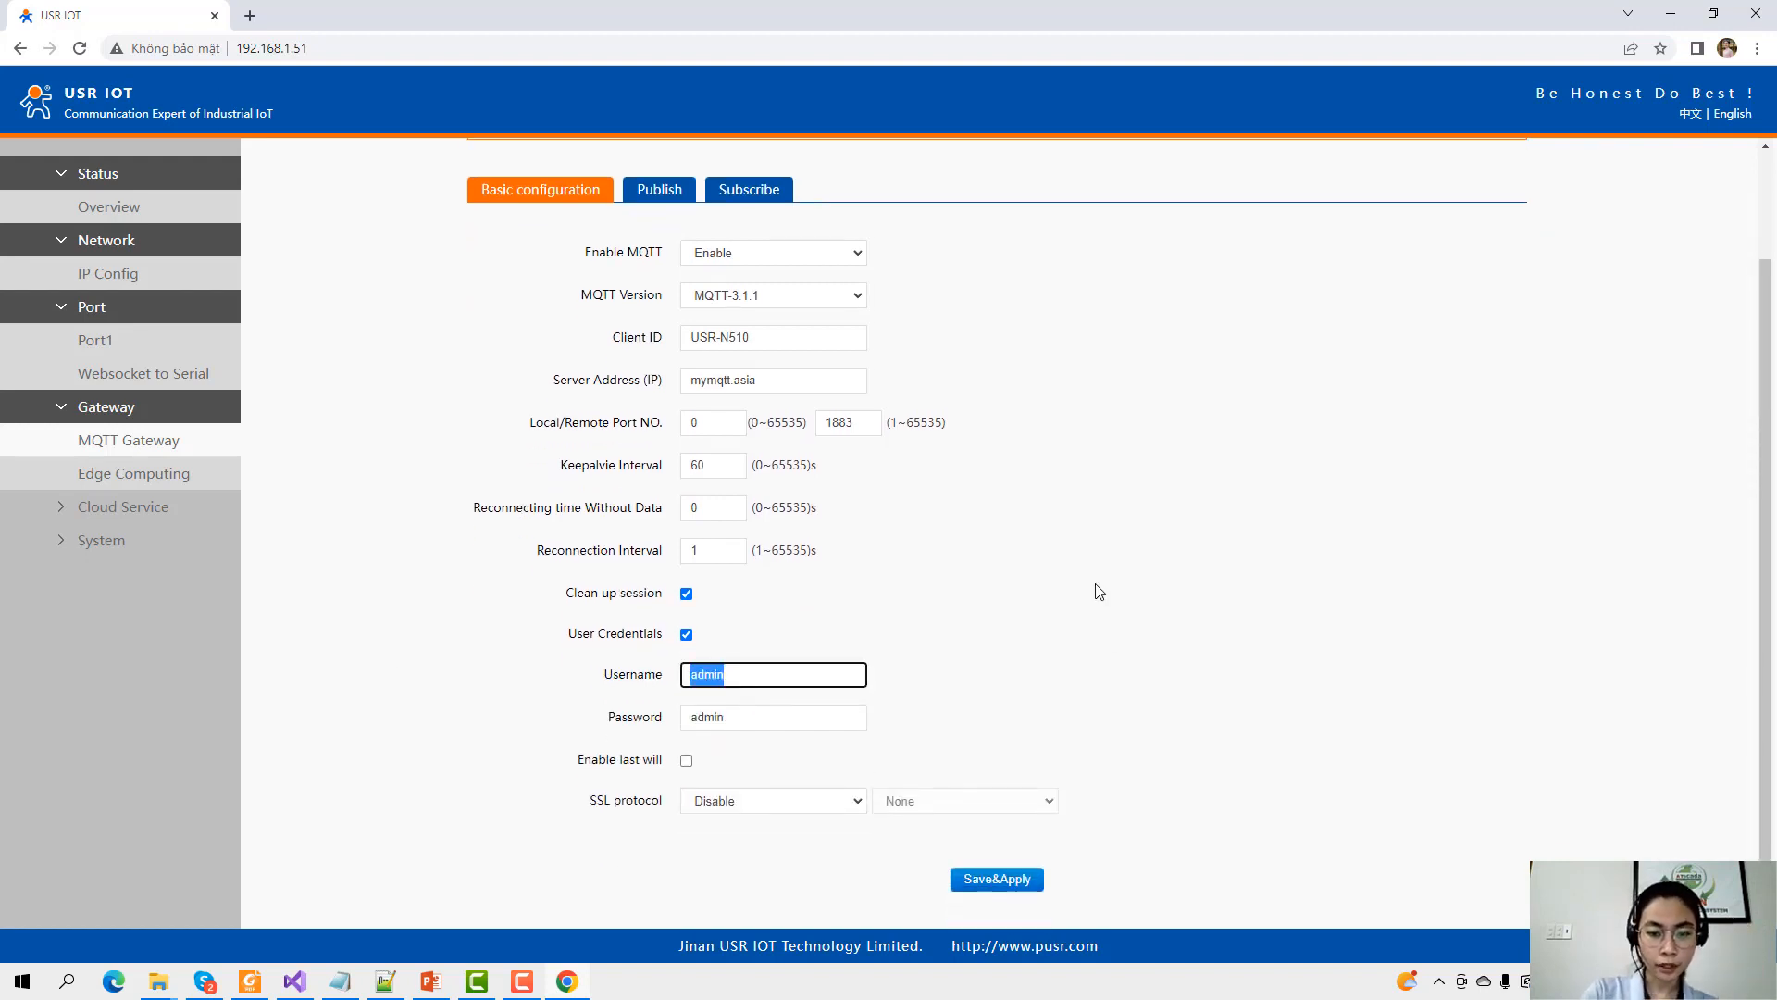
pyautogui.write('a')
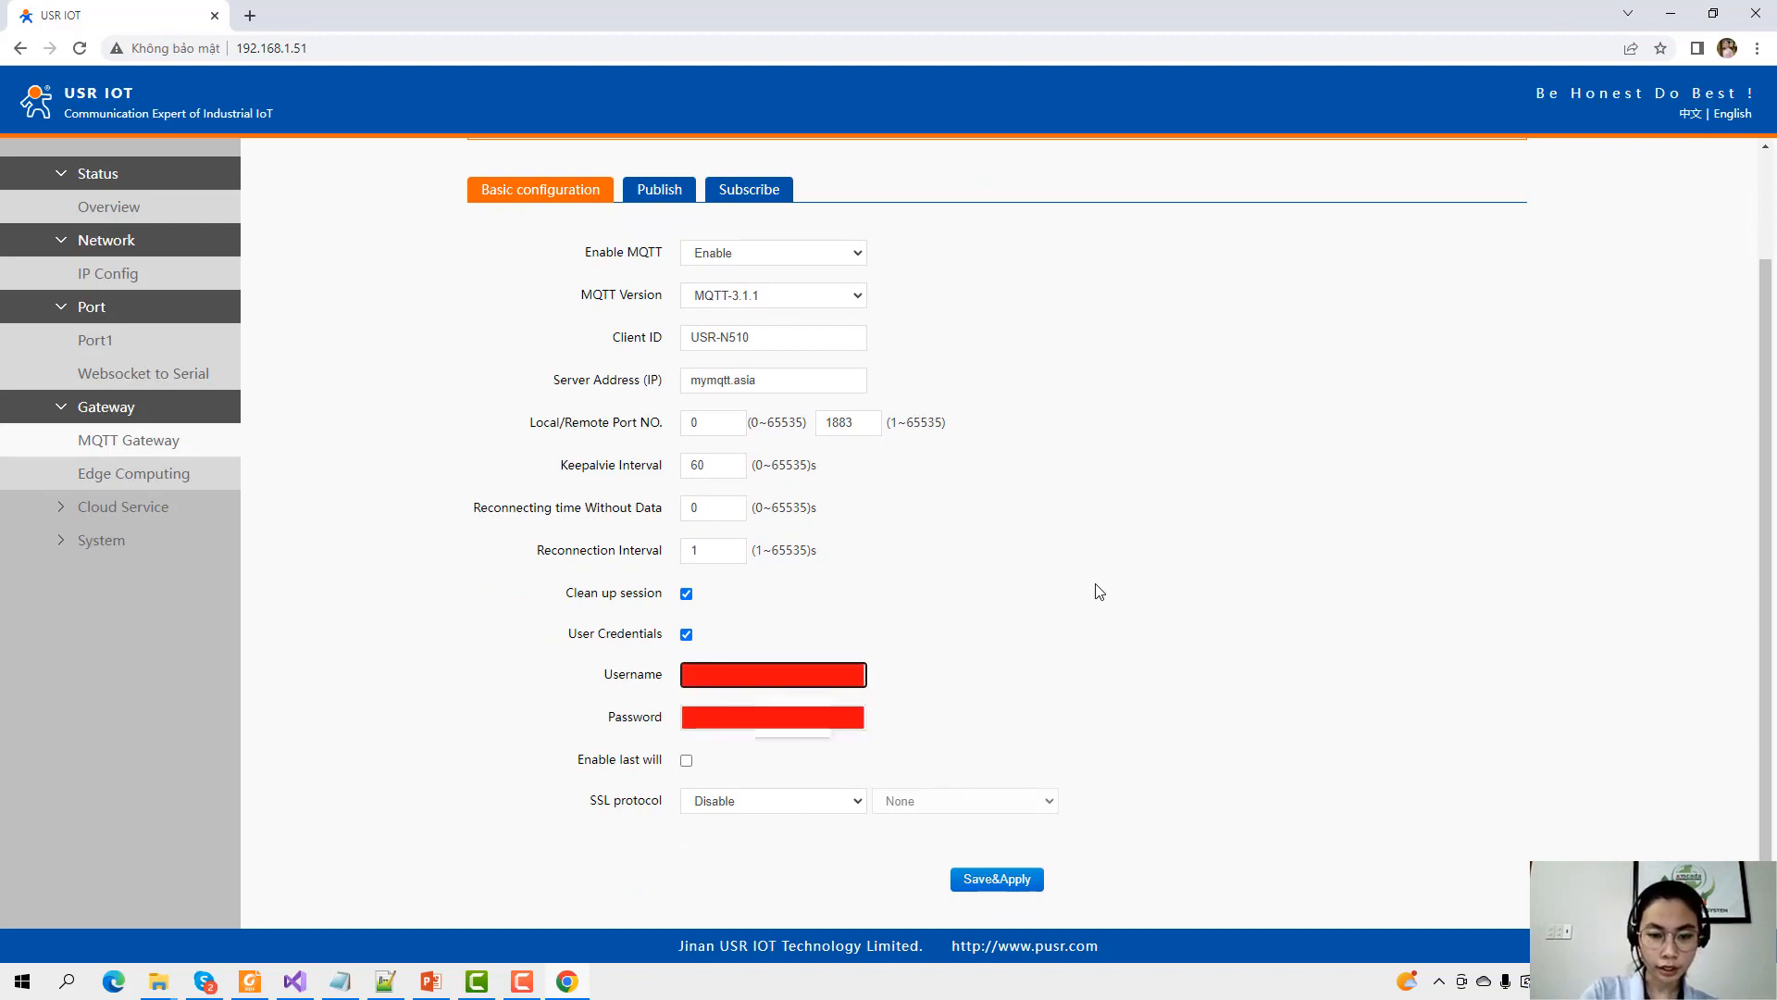
pyautogui.click(794, 726)
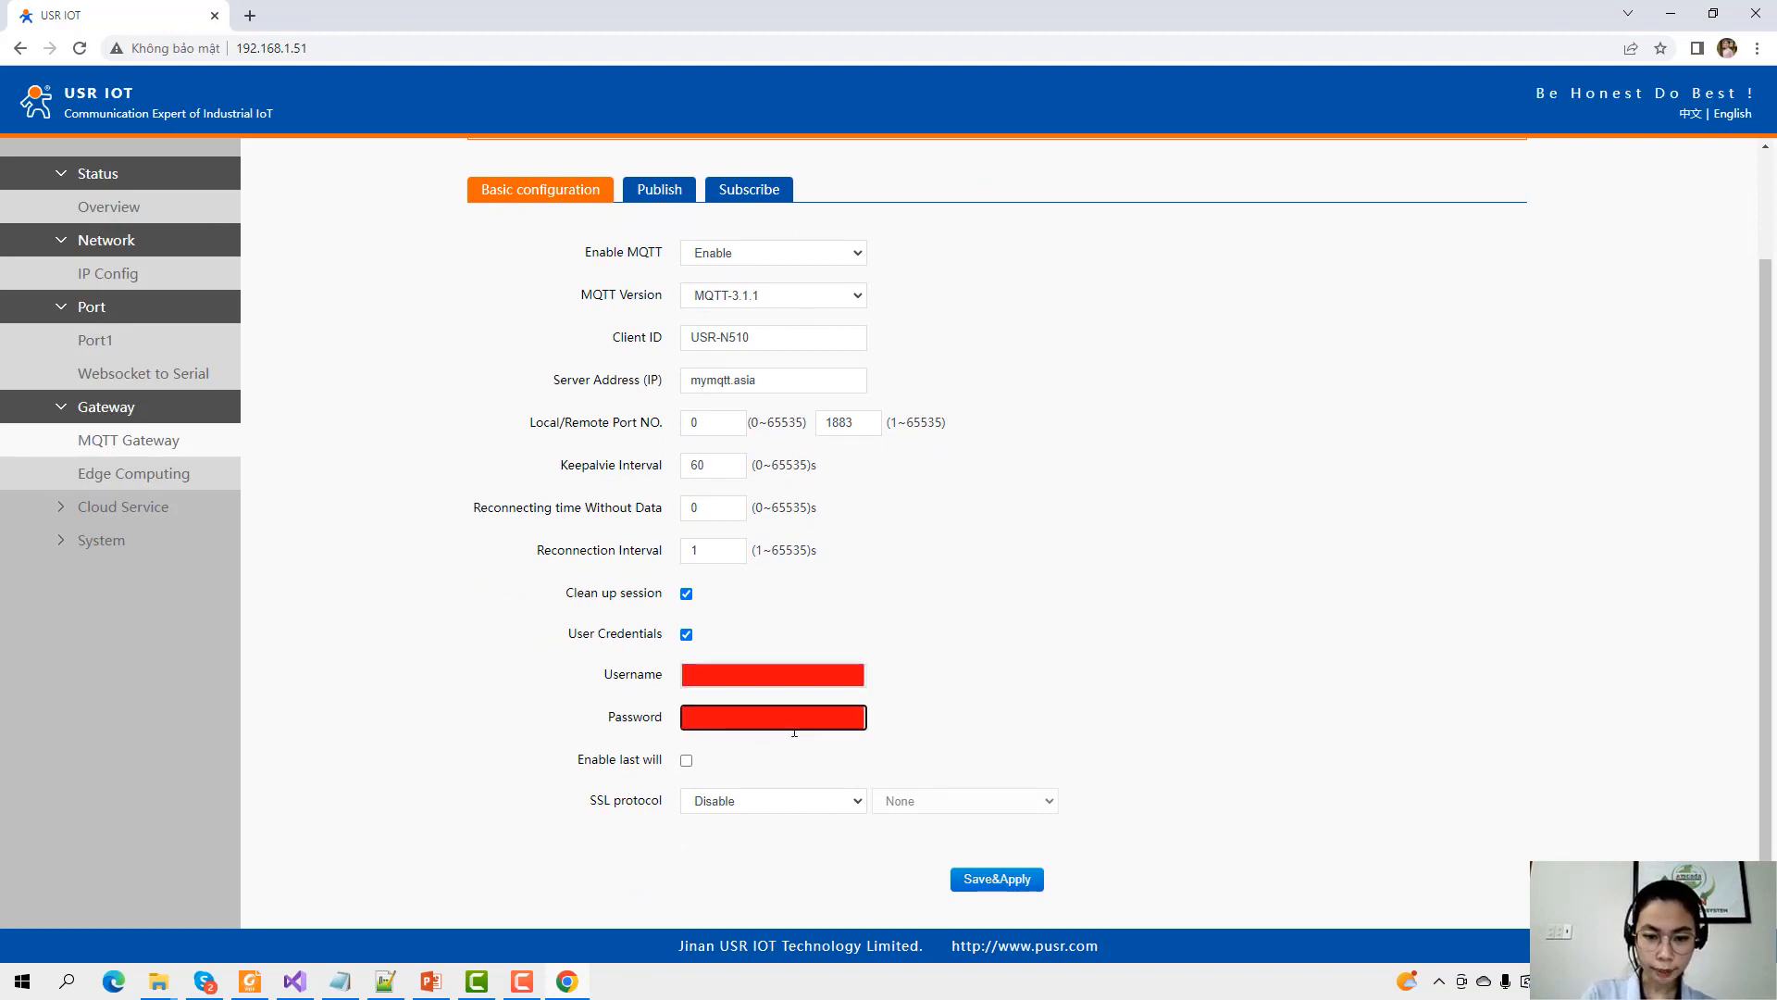
pyautogui.write('a')
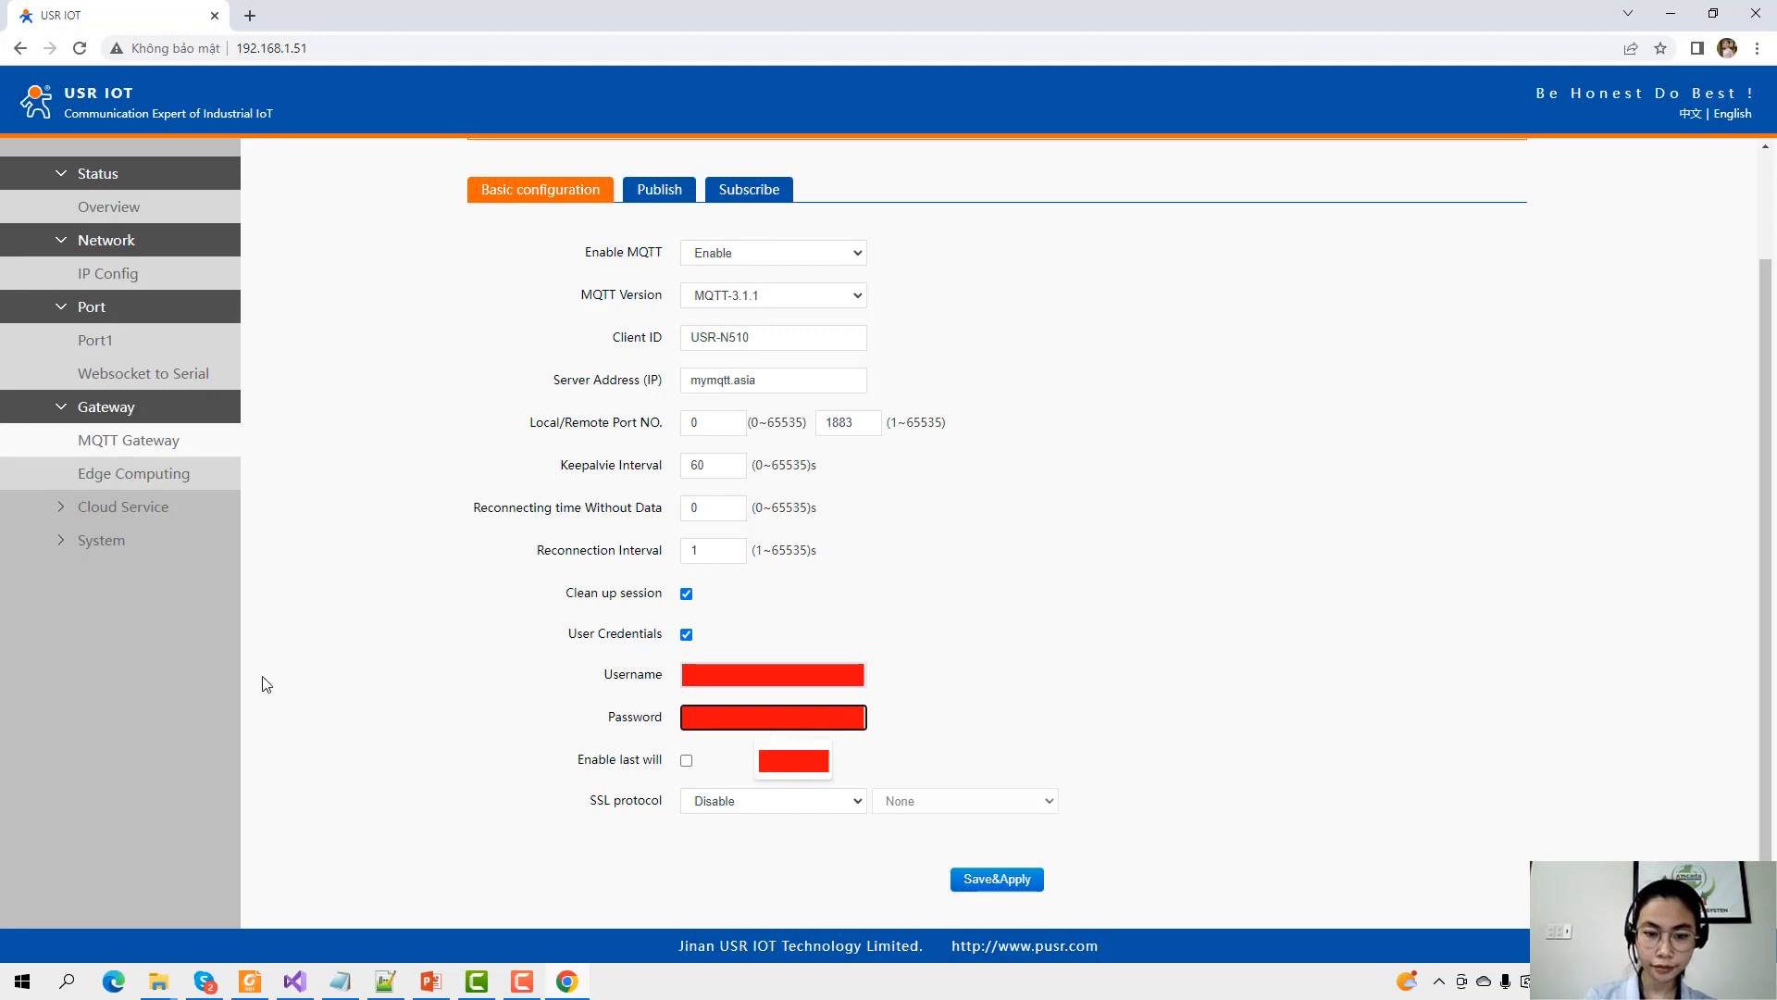
pyautogui.write('a')
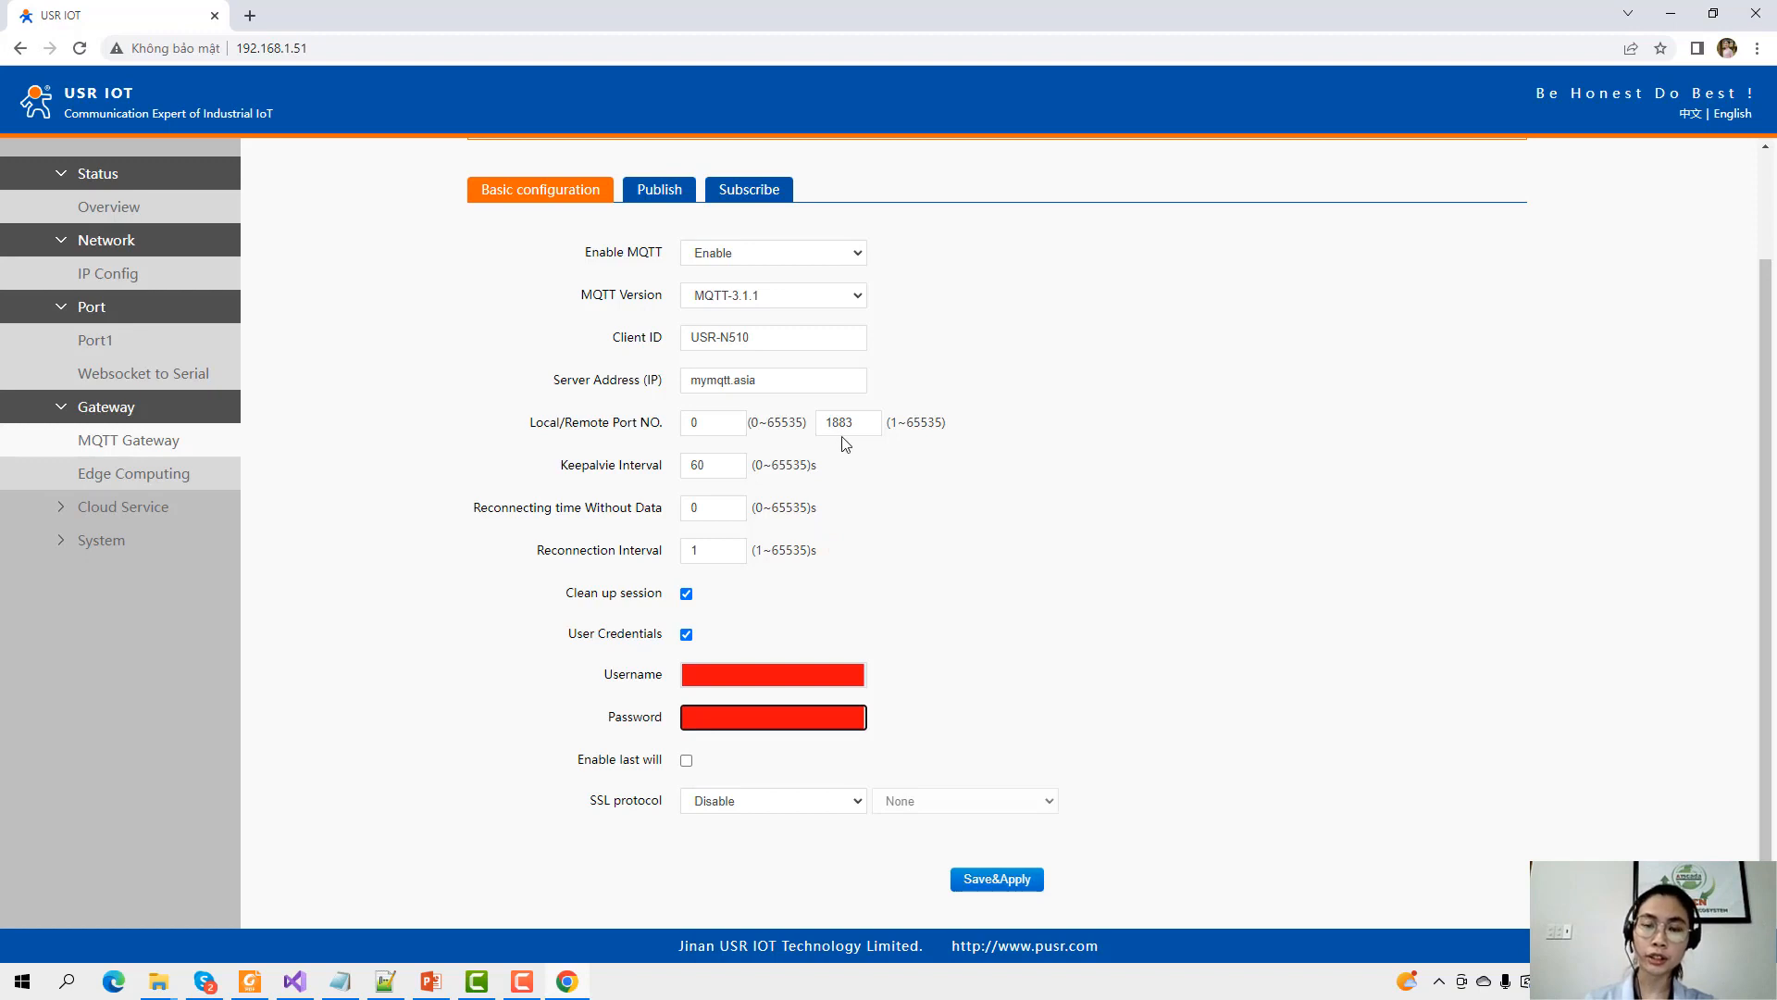
# Change the MQTT gateway remote port from 1883 to 8883.
pyautogui.doubleClick(863, 423)
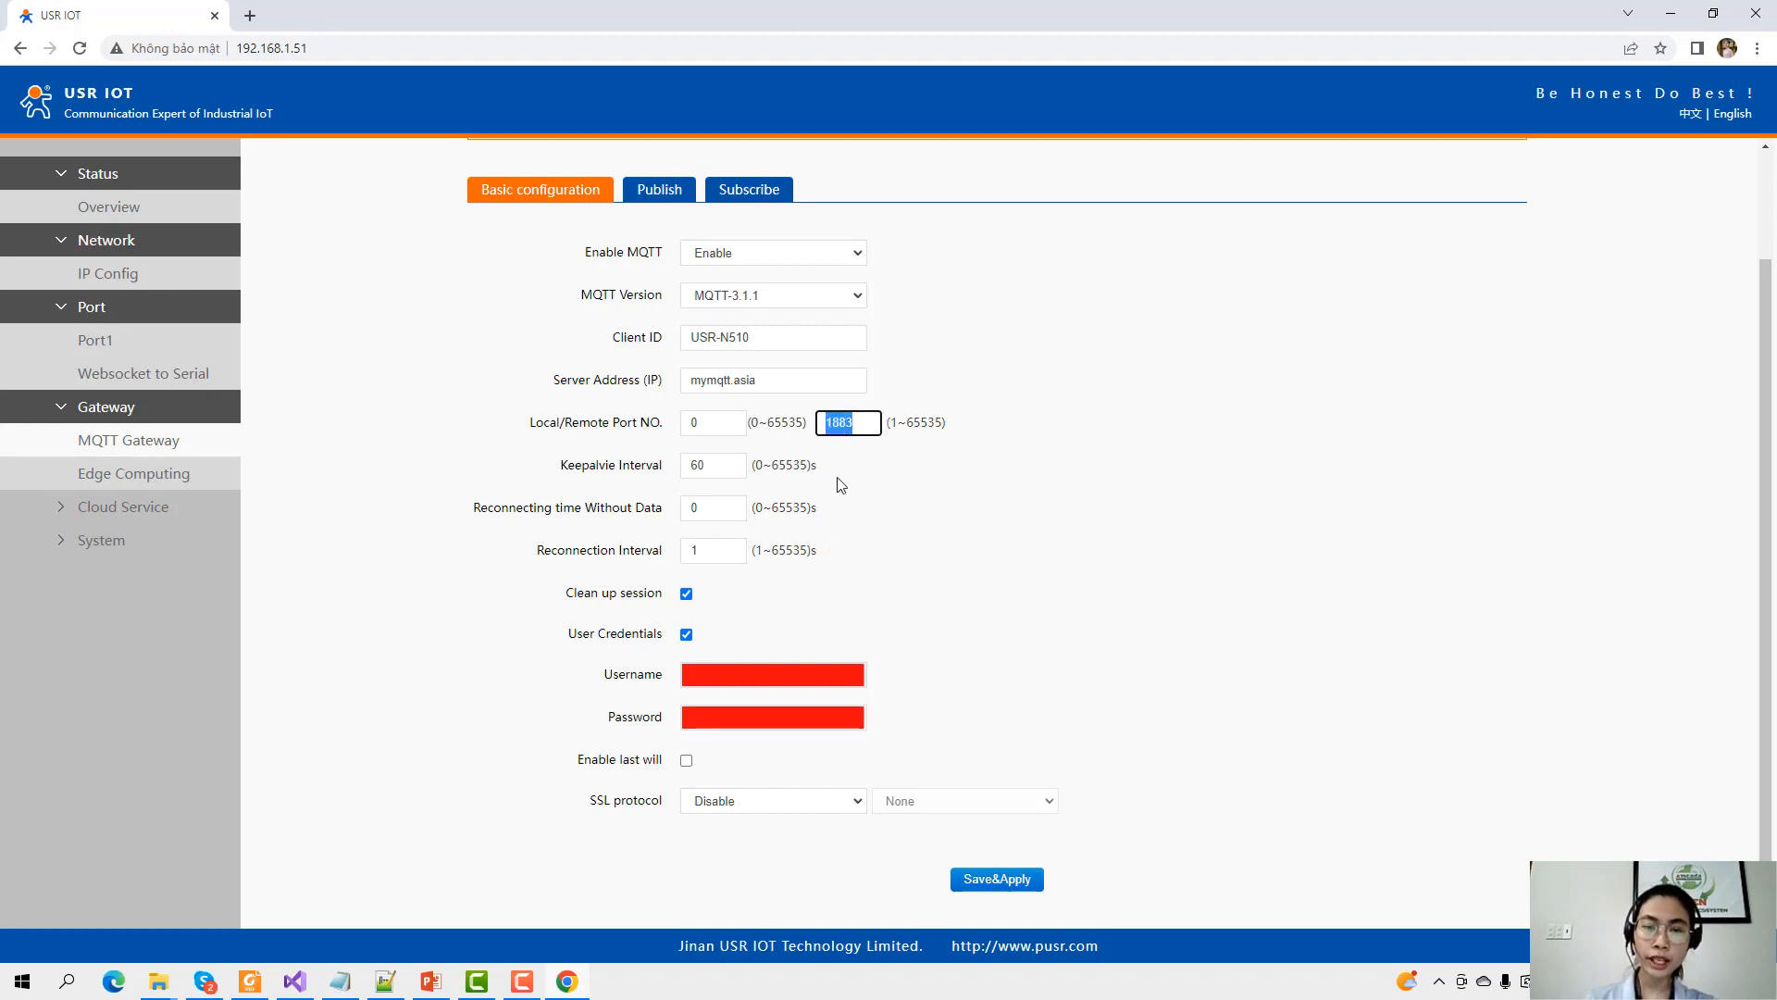
pyautogui.click(873, 426)
pyautogui.doubleClick(855, 425)
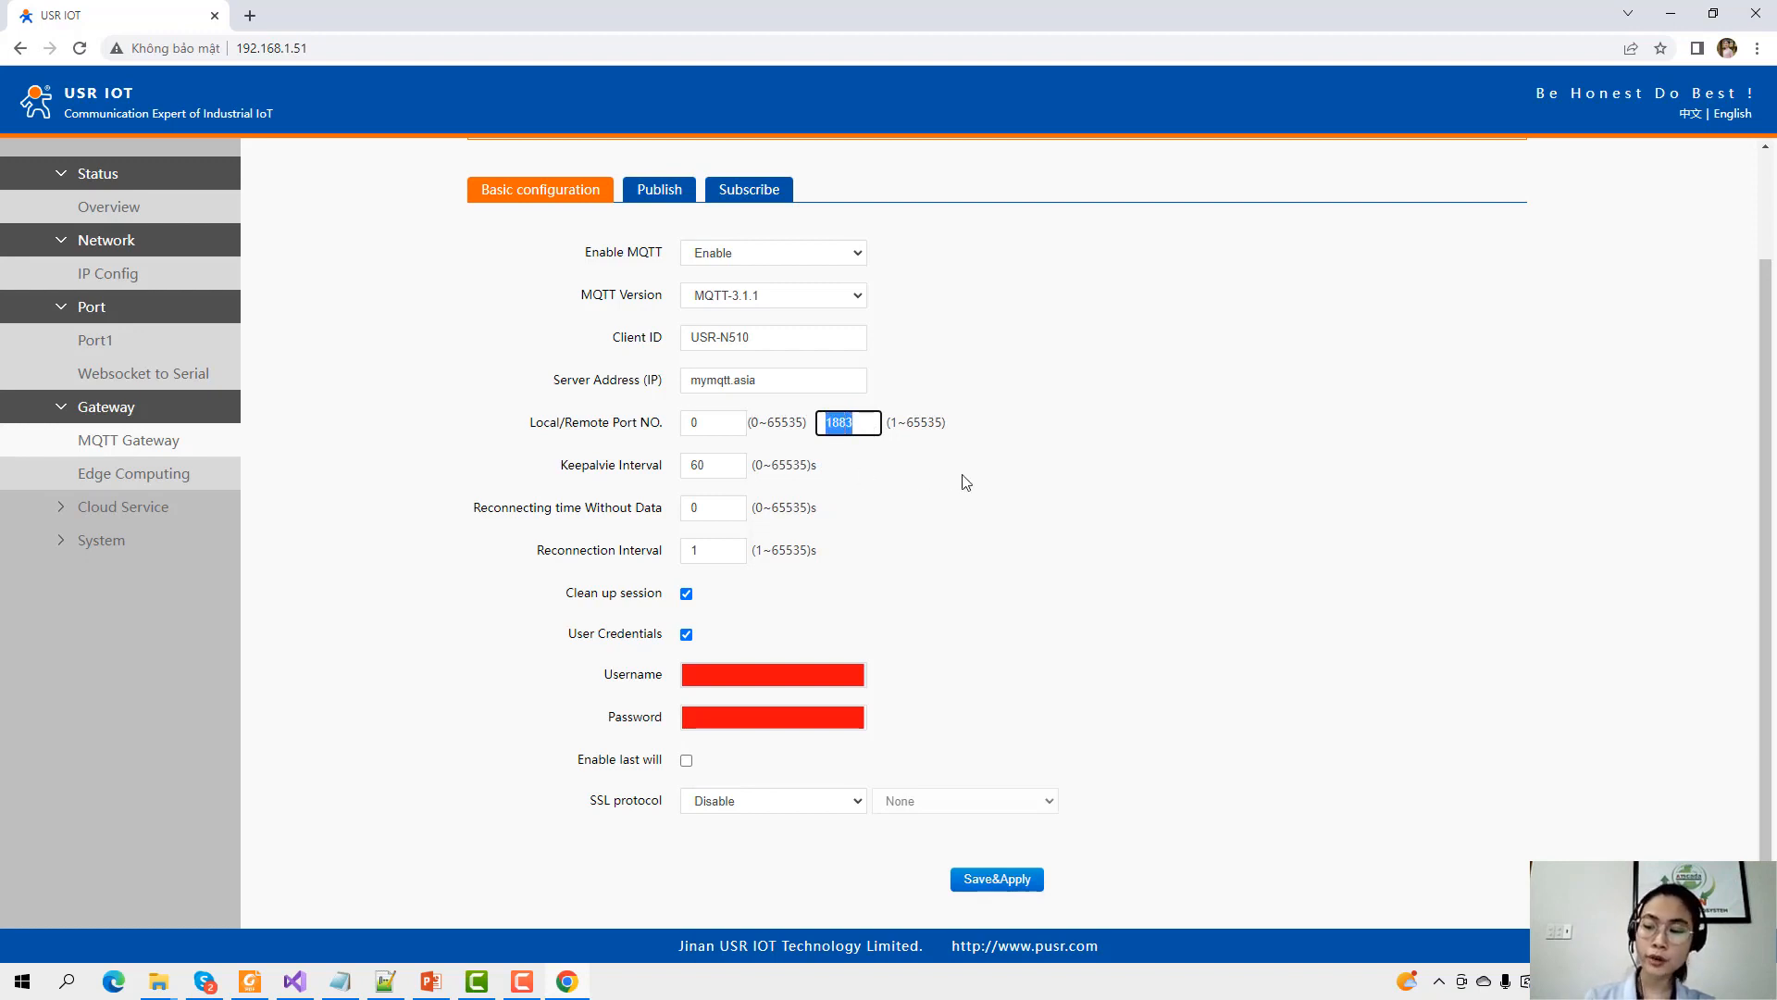
pyautogui.write('8333')
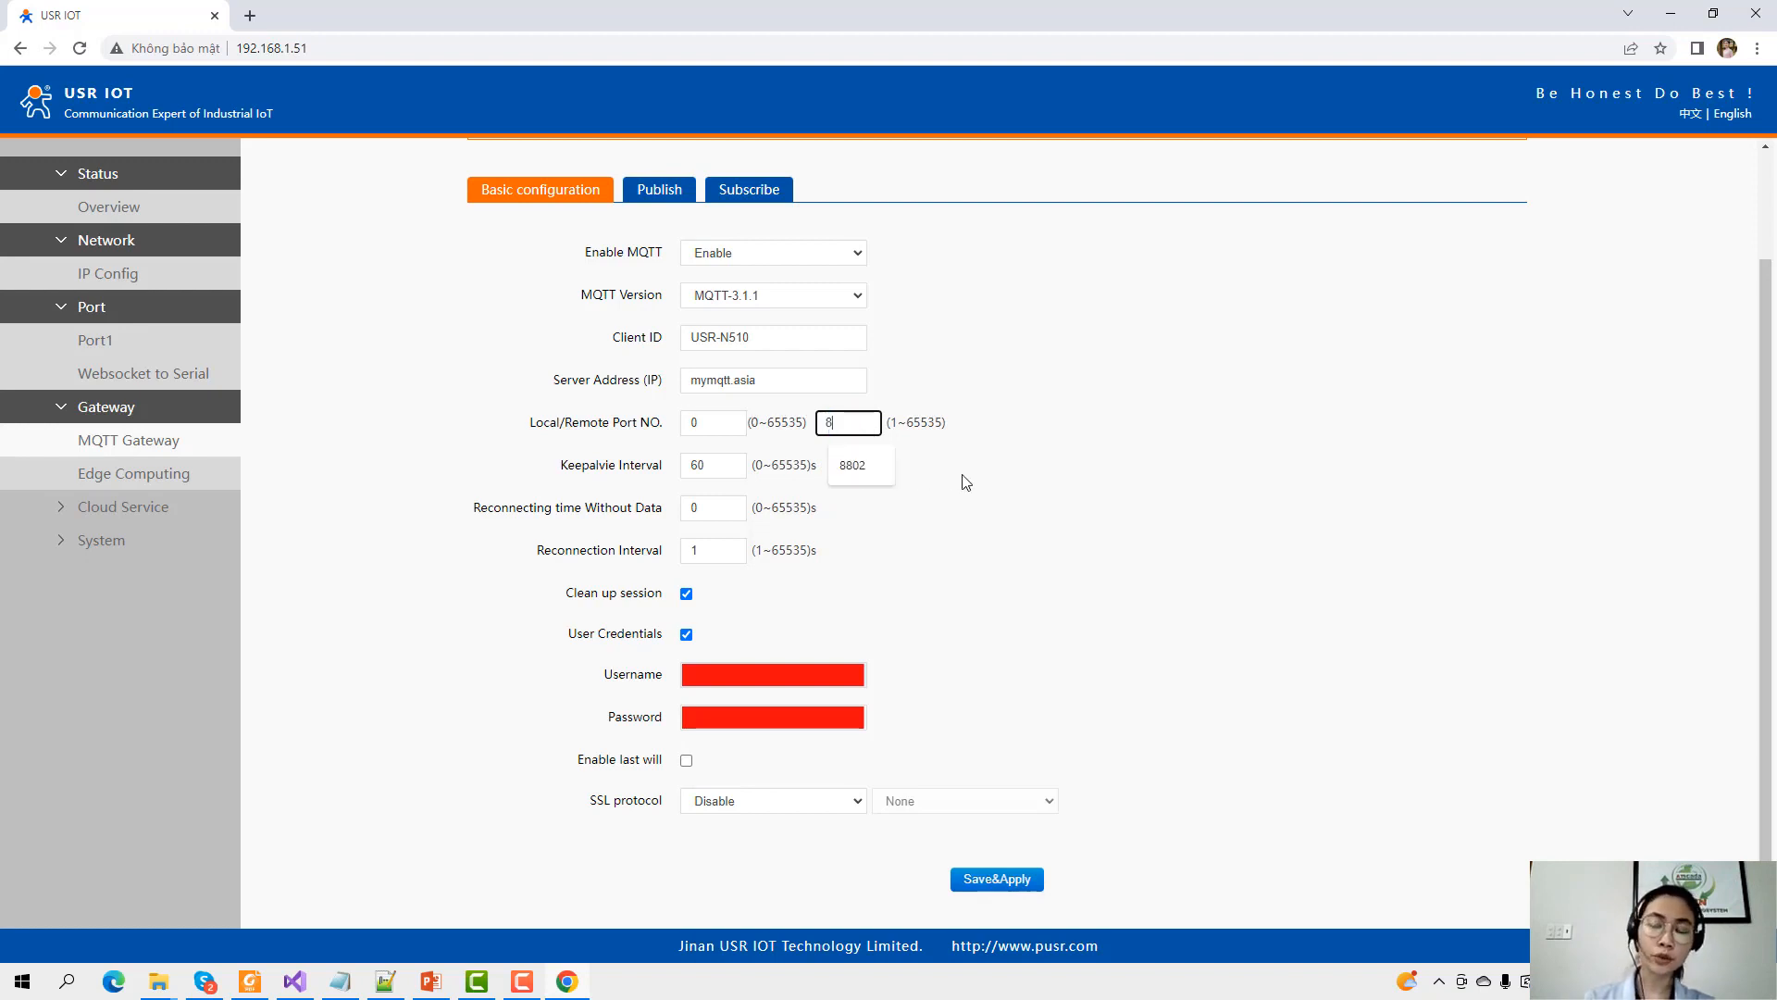
pyautogui.press('BackSpace')
pyautogui.press('BackSpace')
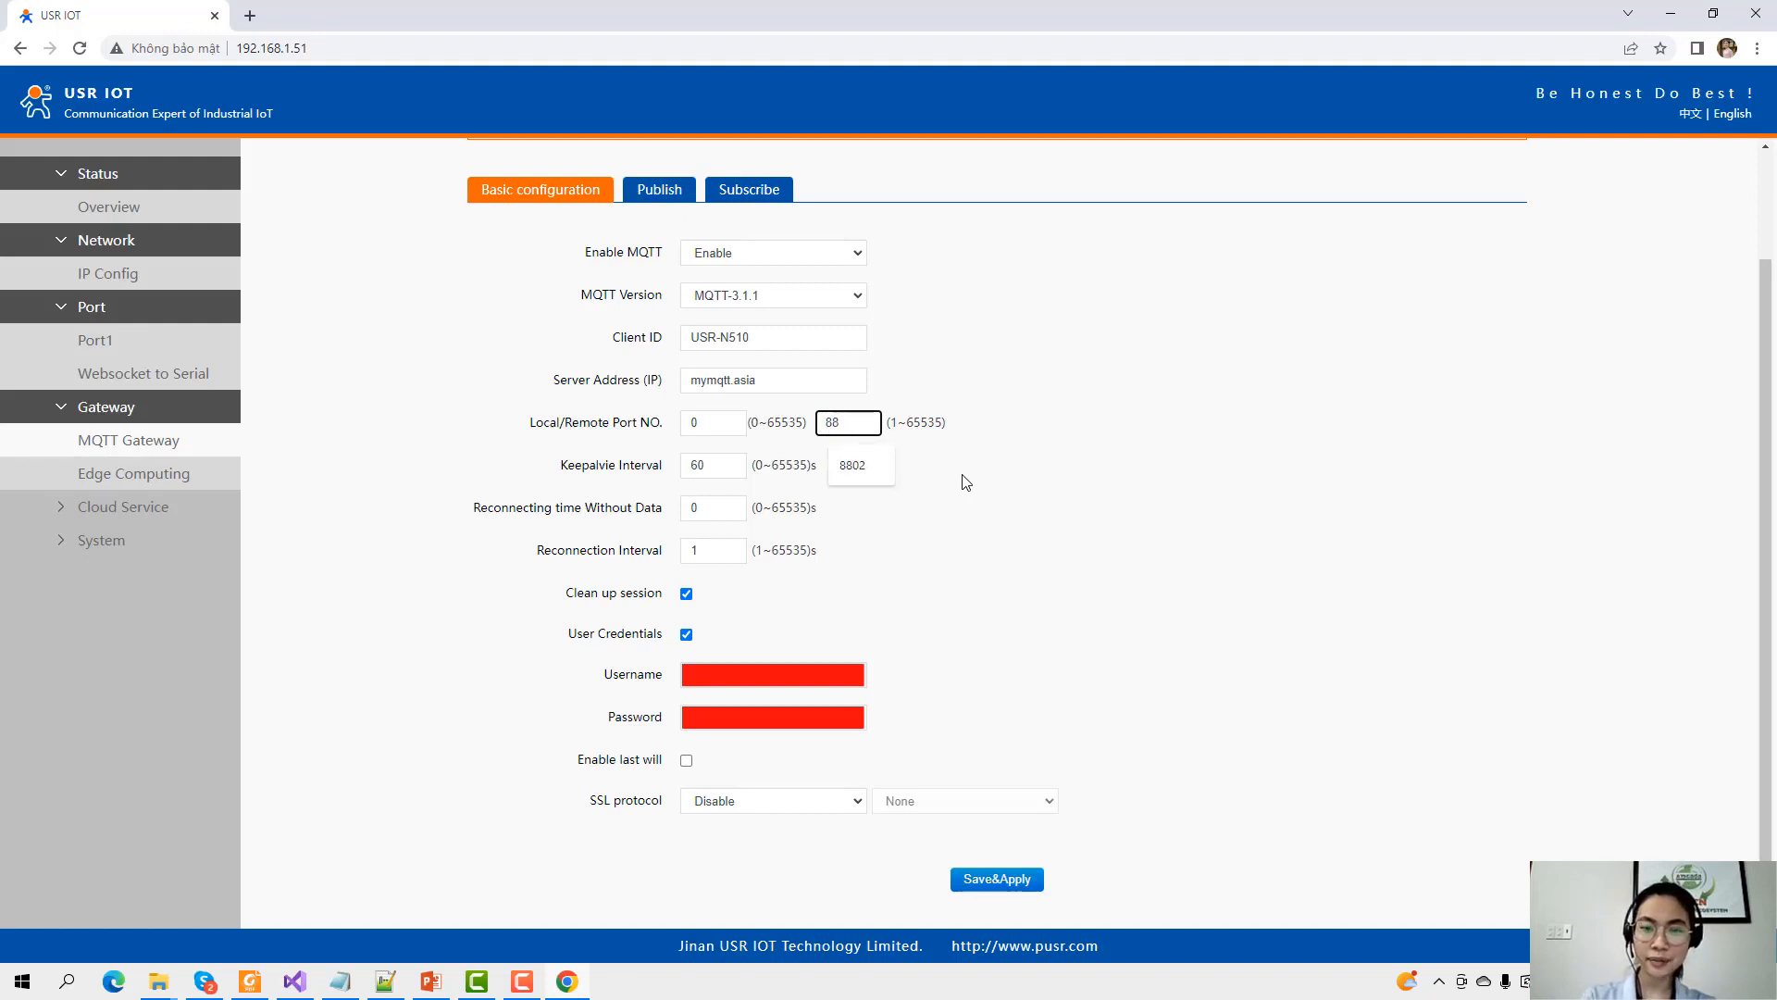
pyautogui.write('83')
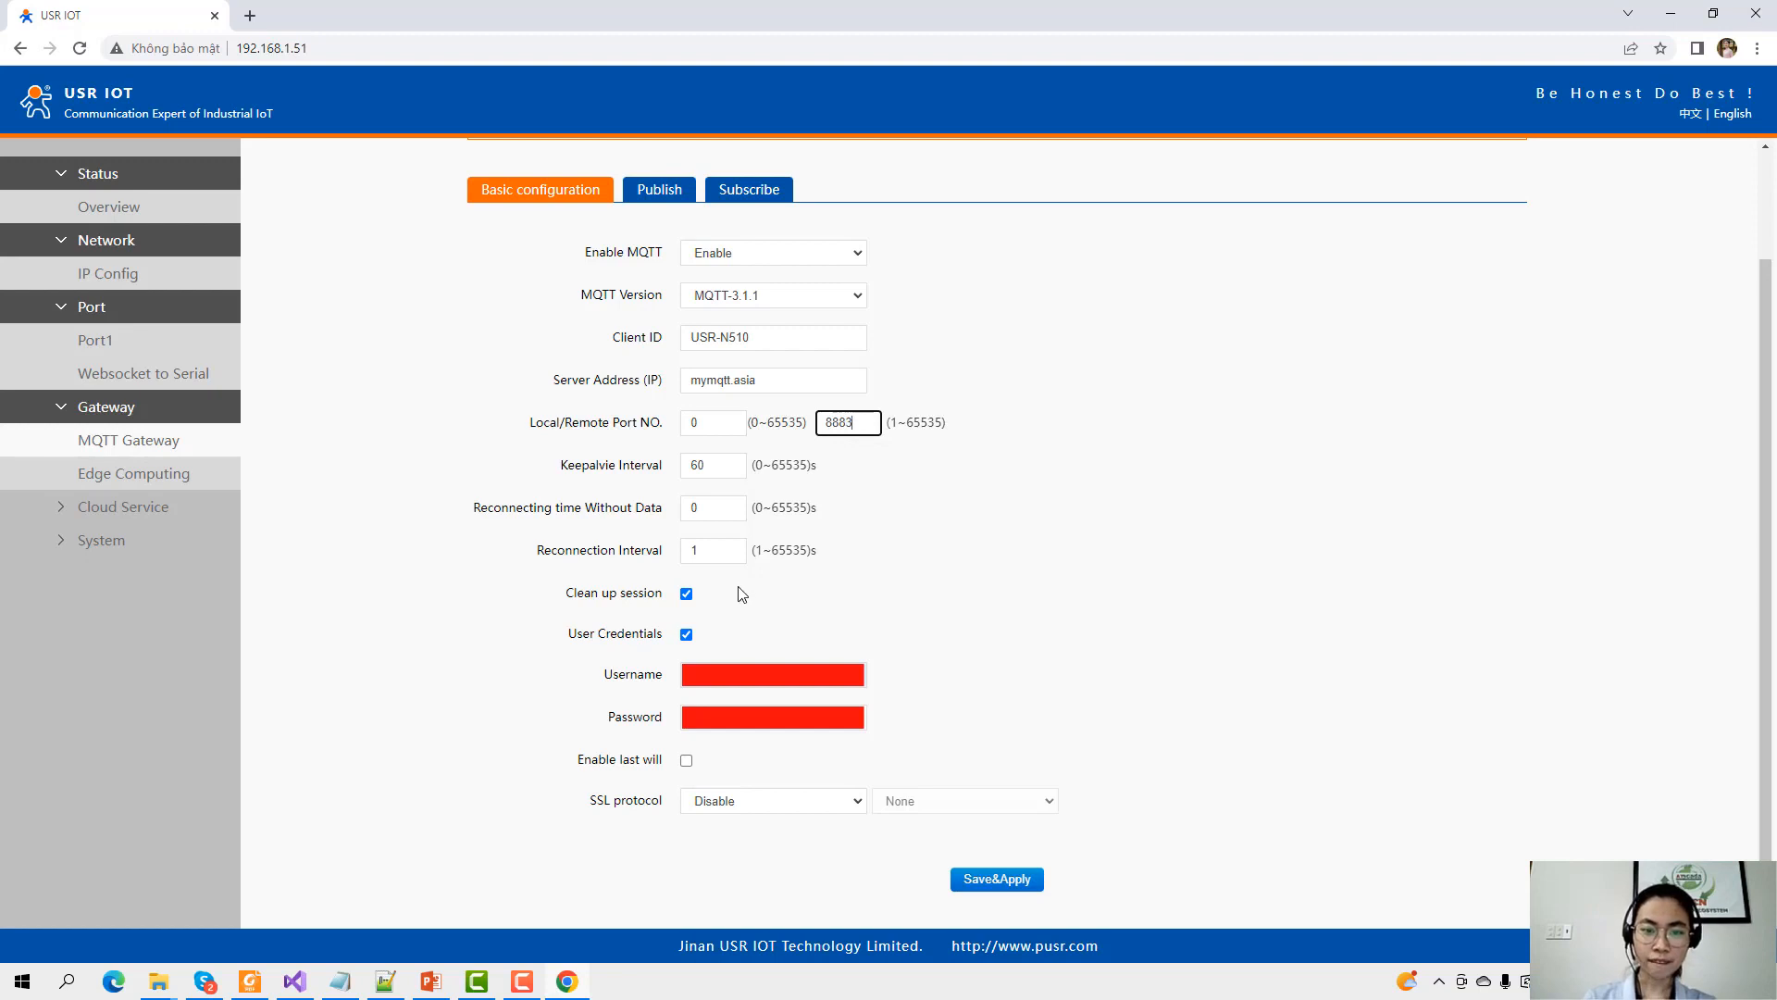
pyautogui.click(733, 804)
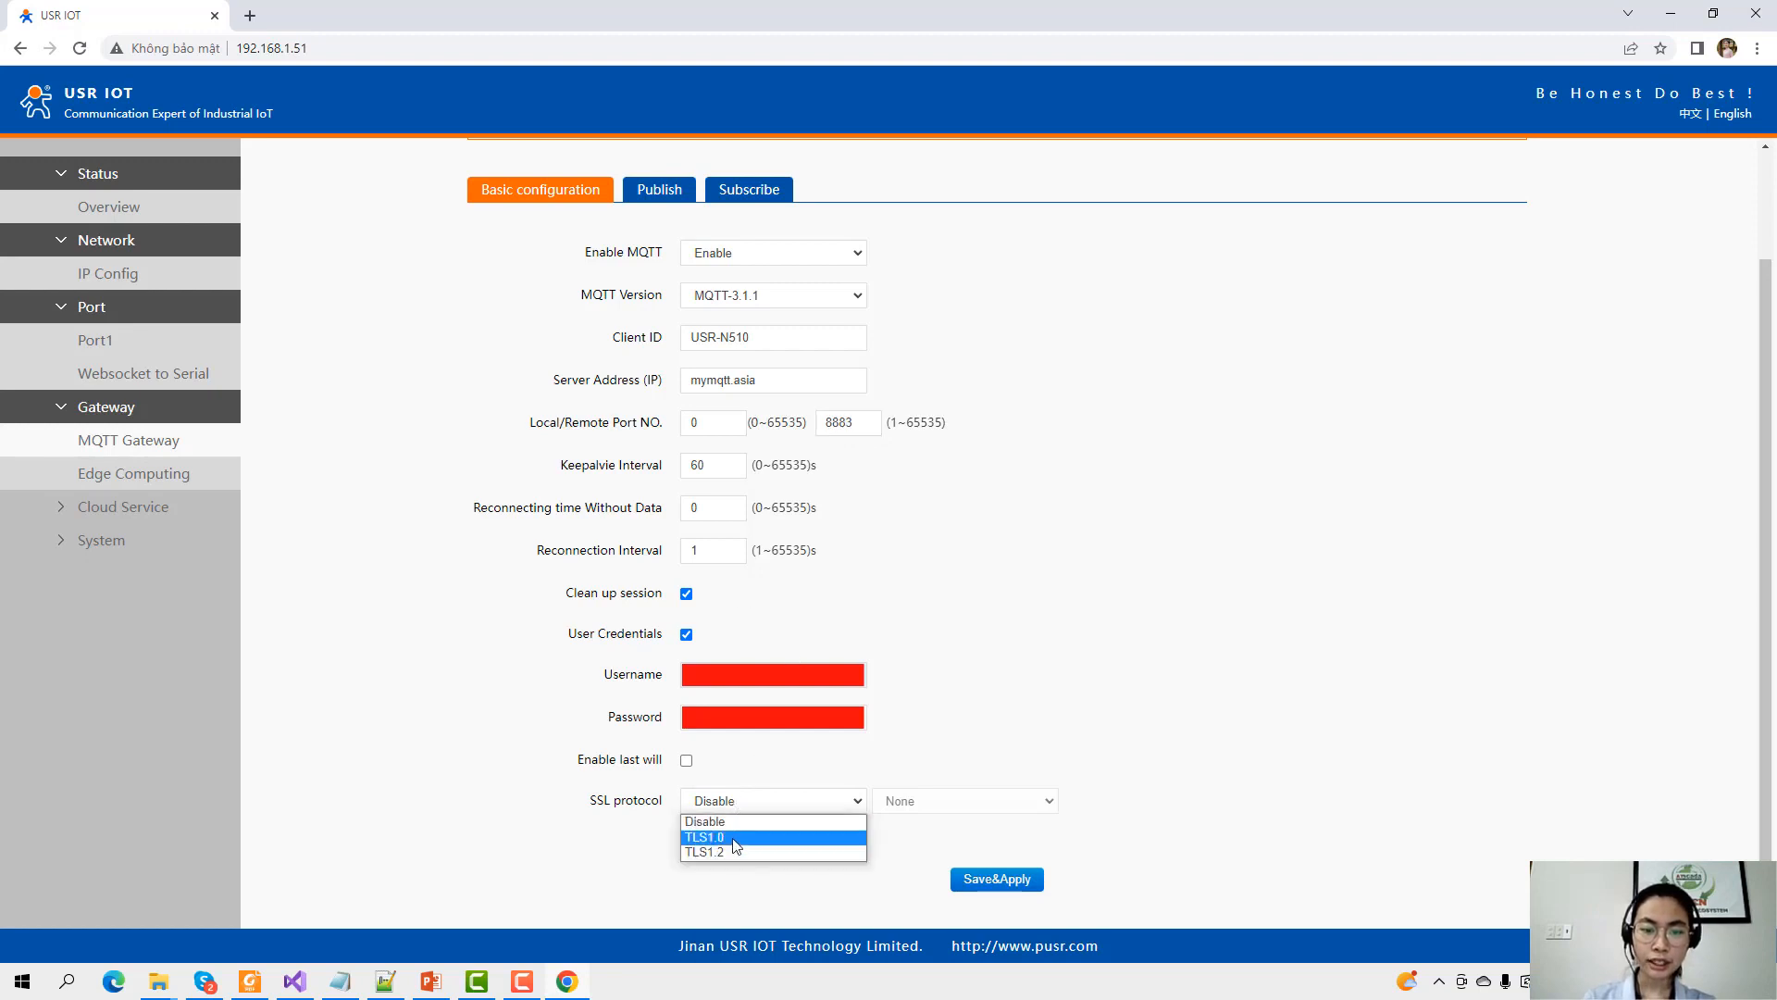
pyautogui.click(729, 853)
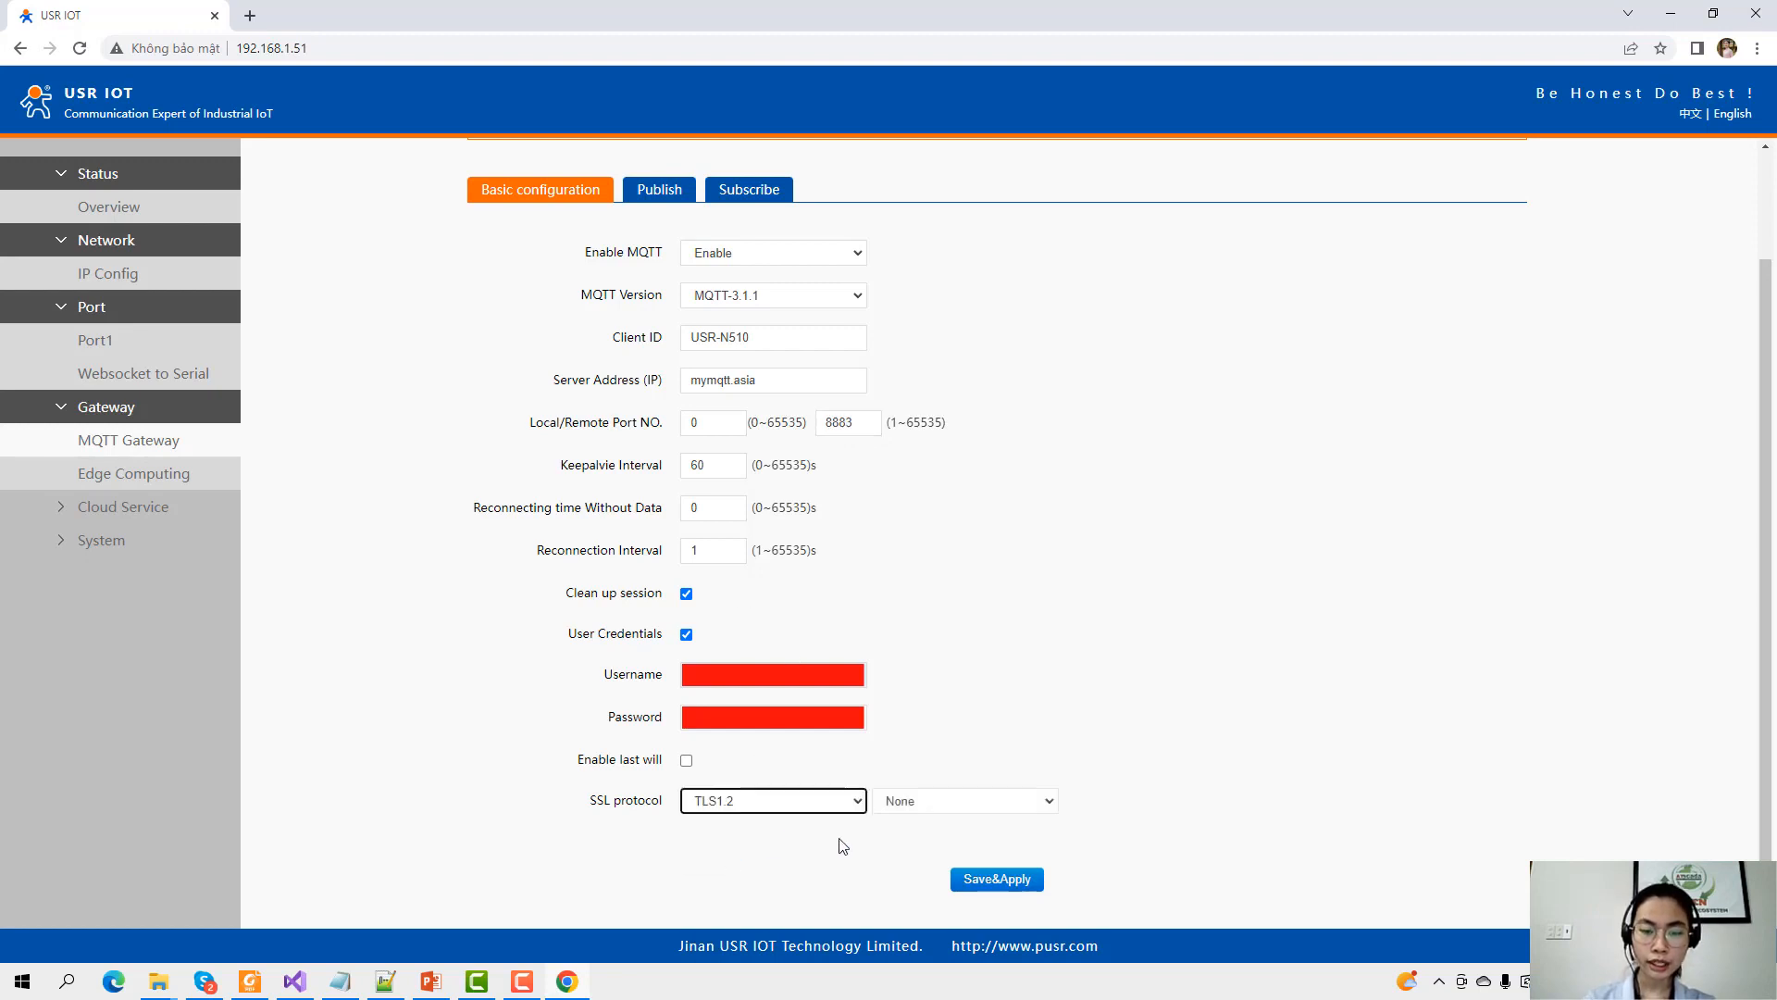
pyautogui.click(972, 804)
pyautogui.click(954, 848)
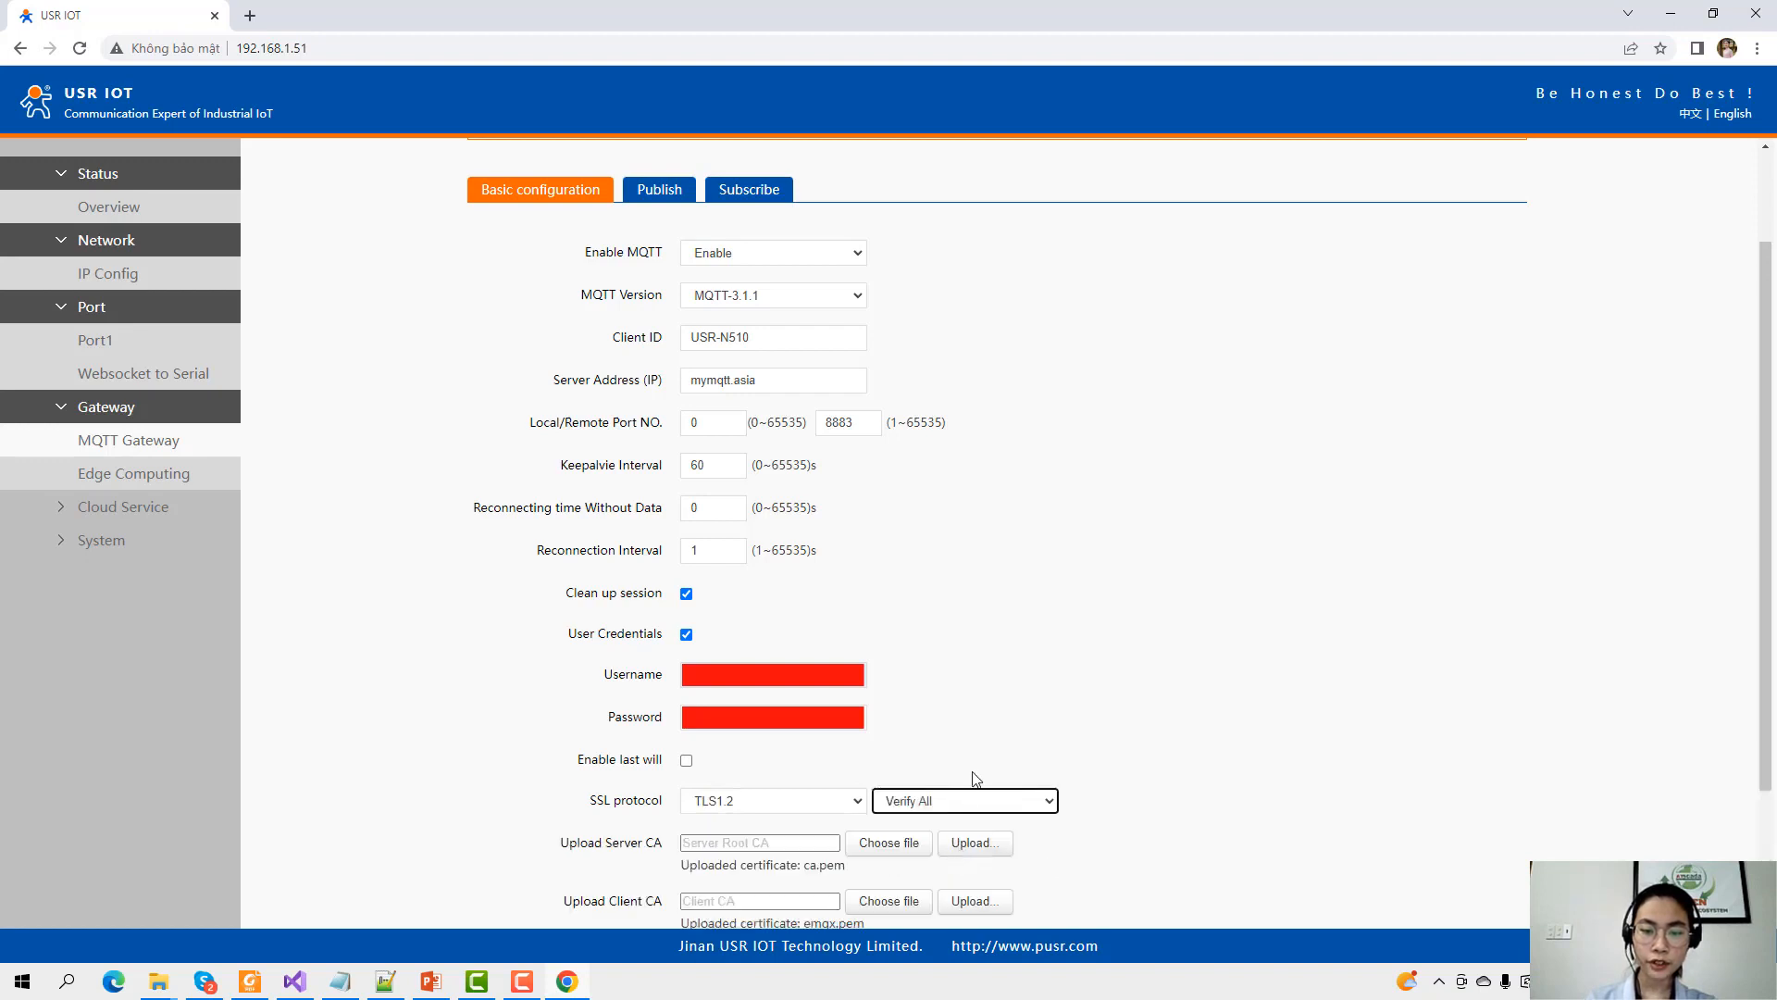
pyautogui.scroll(-2, 981, 766)
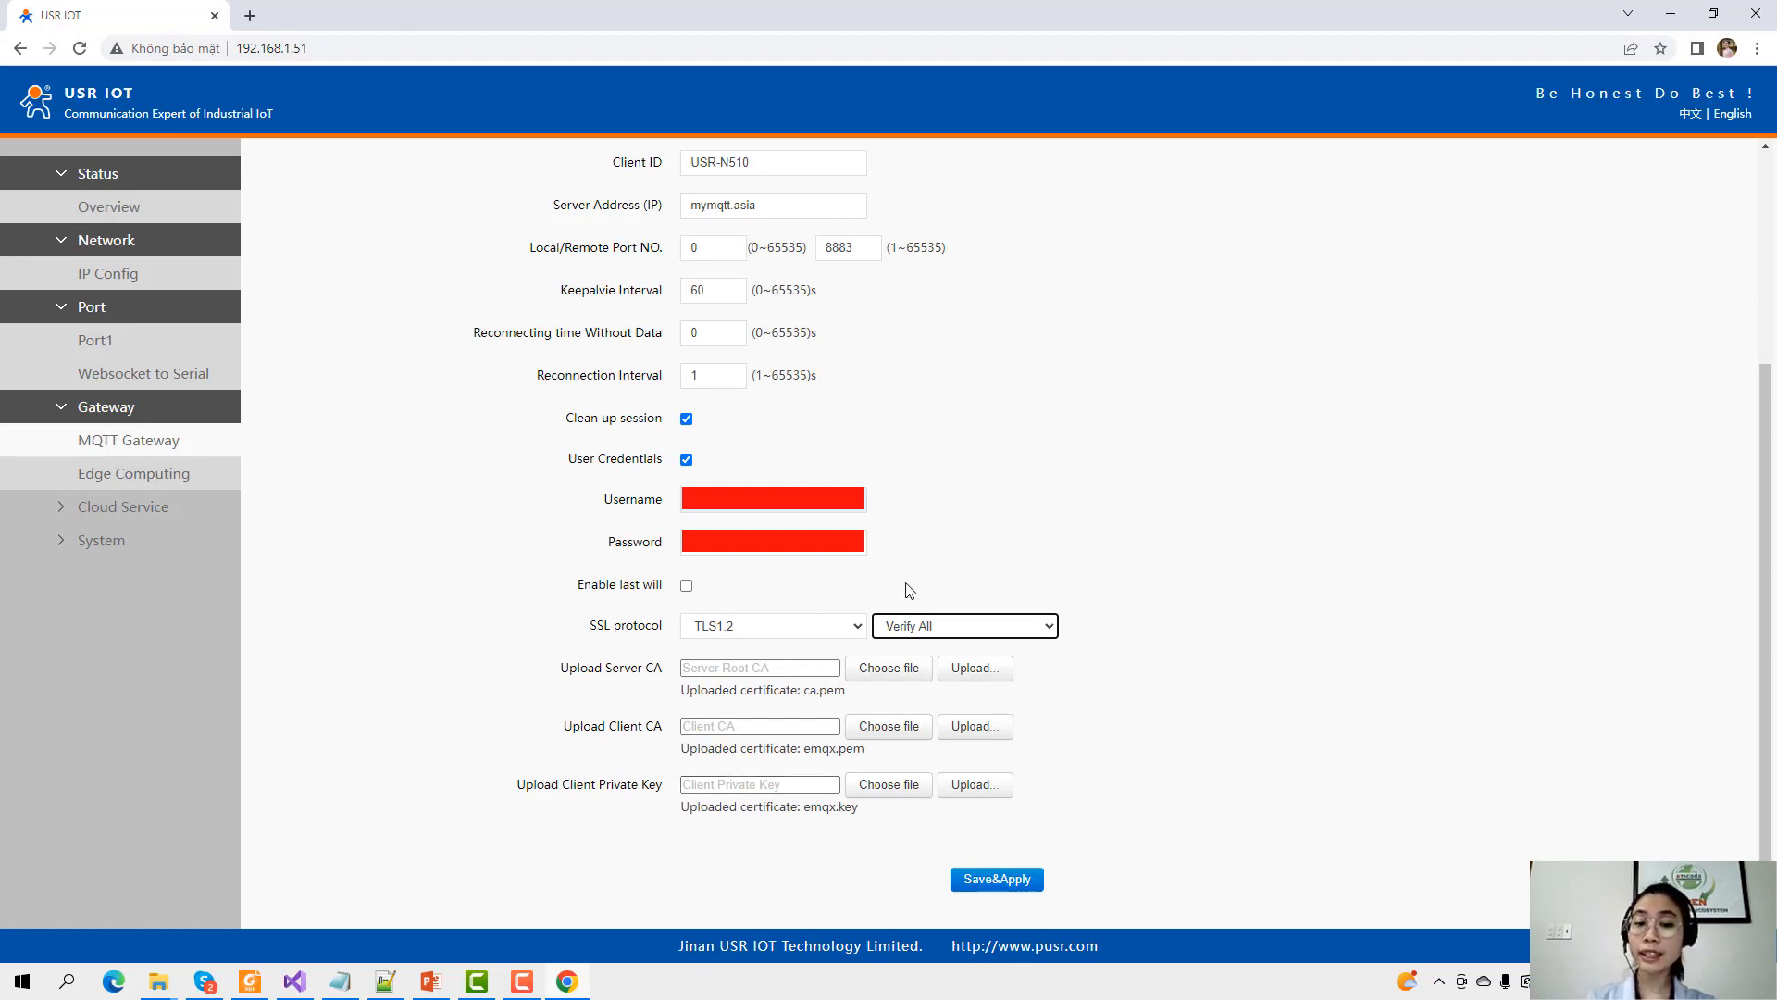
pyautogui.click(906, 669)
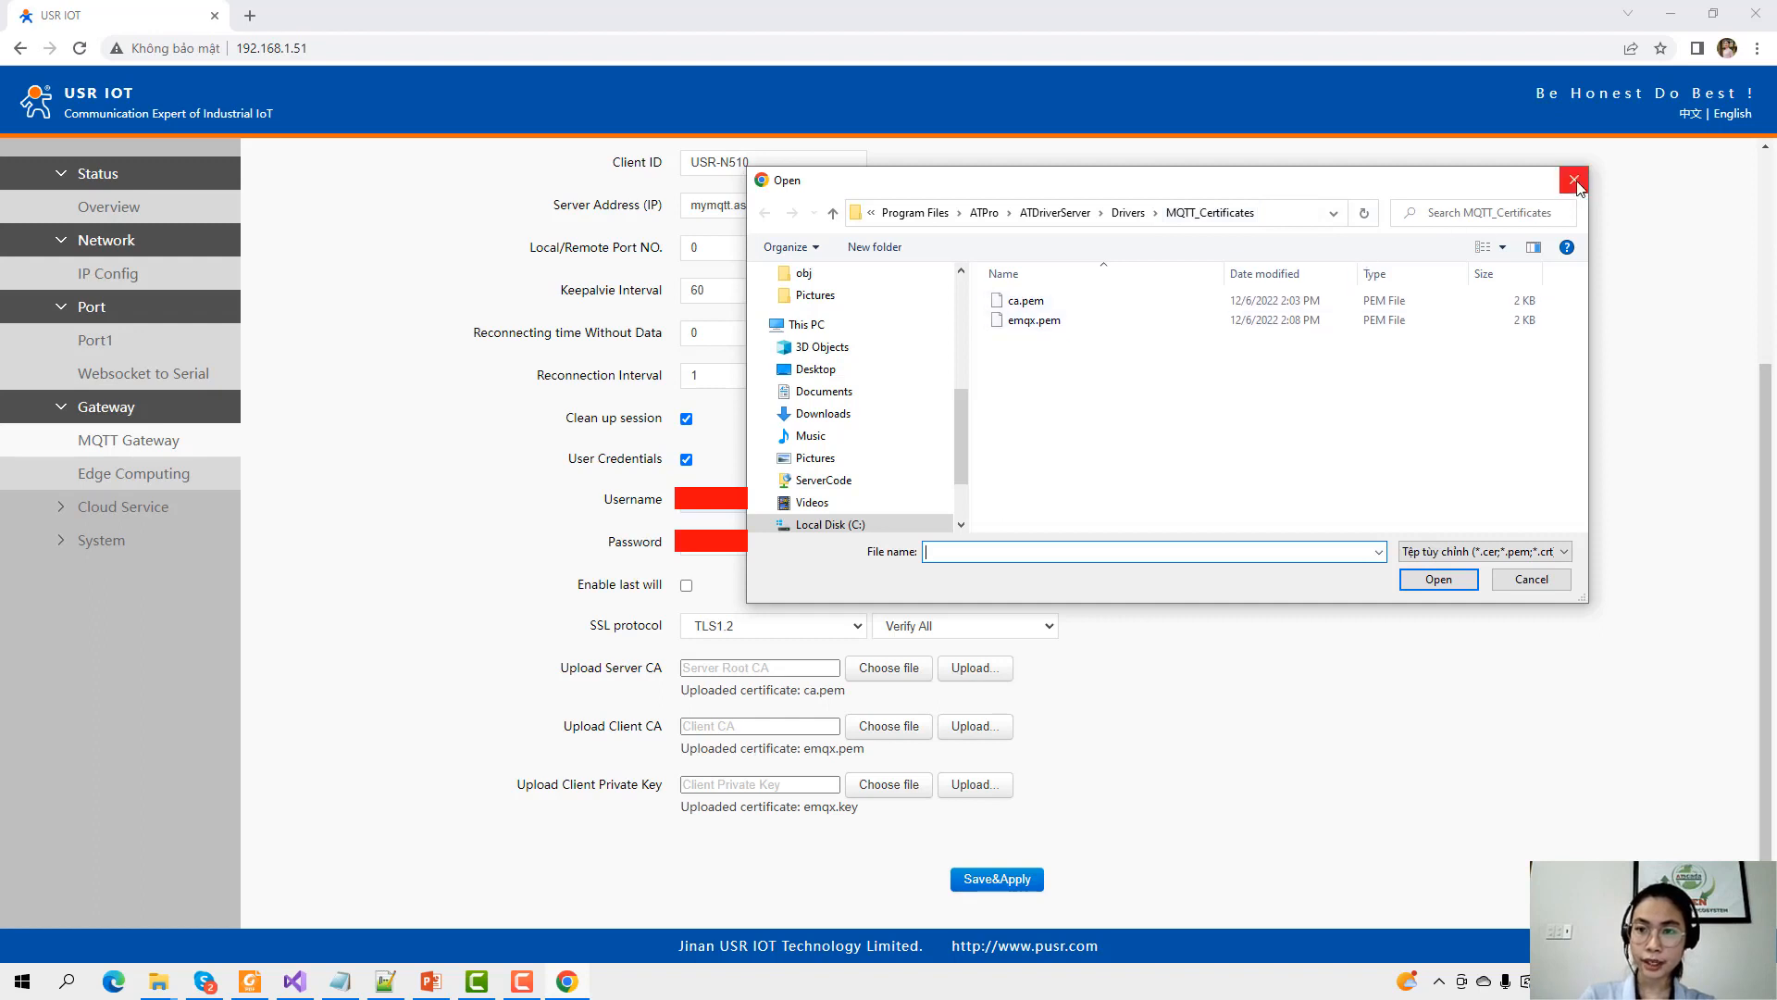
pyautogui.click(1142, 306)
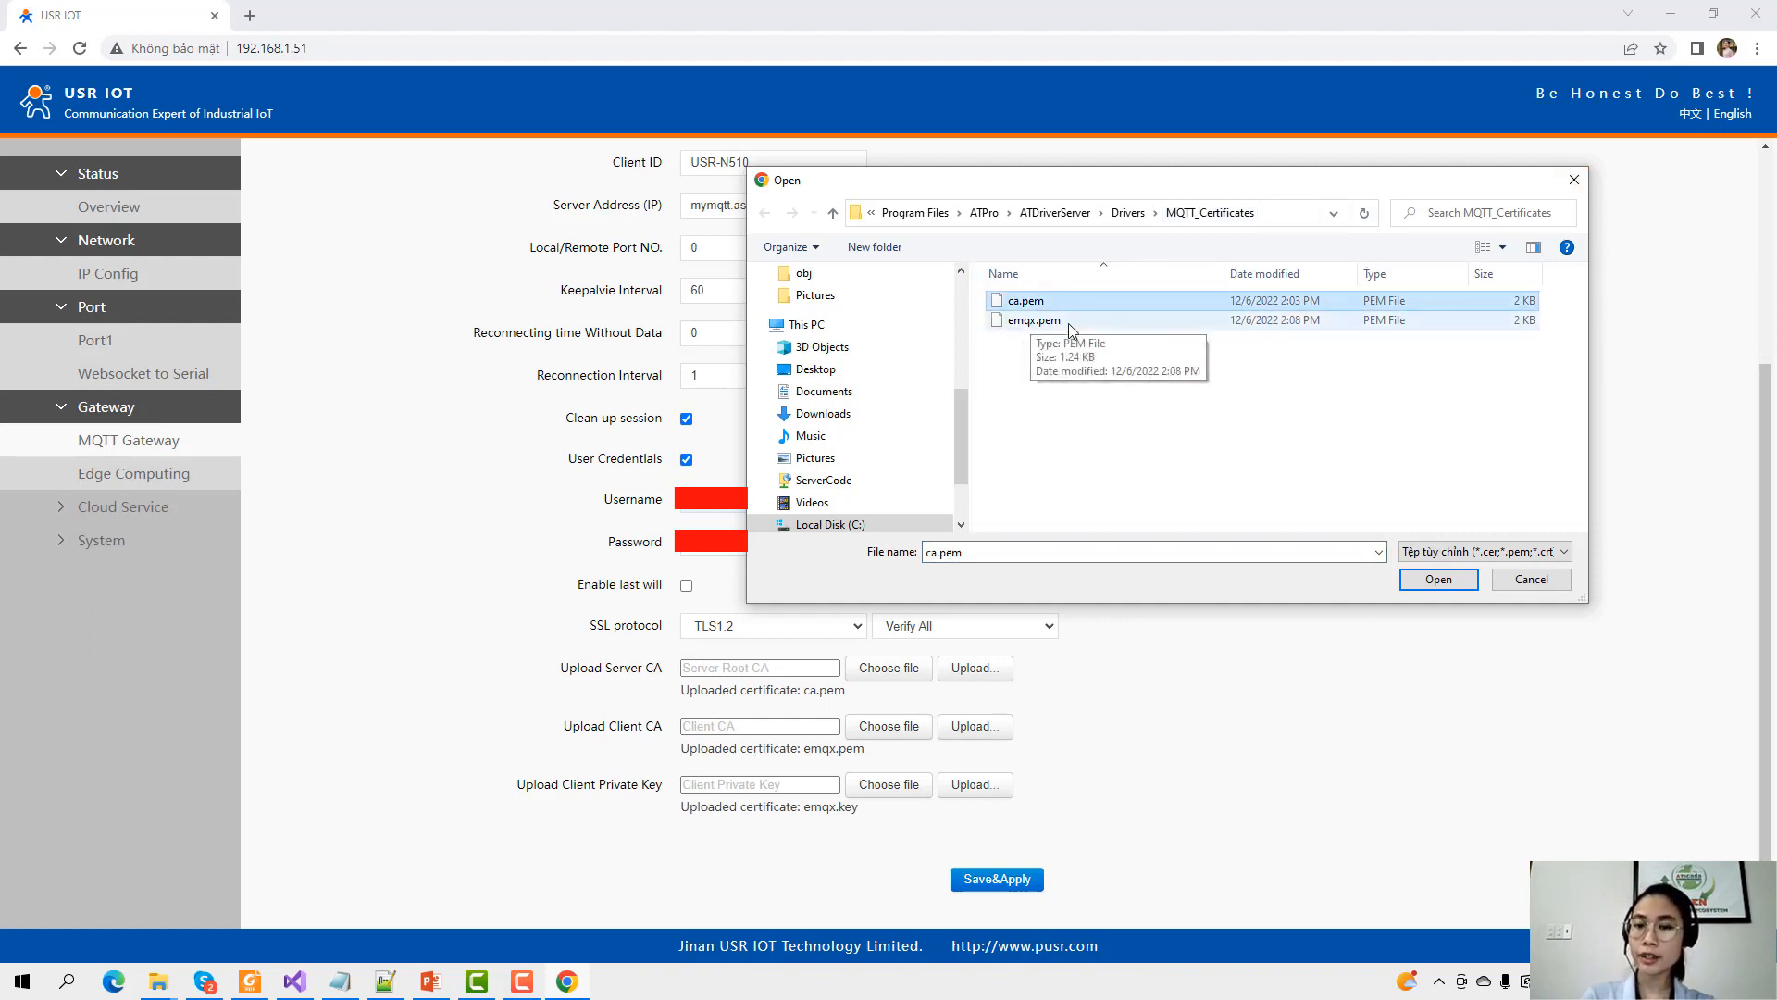
pyautogui.click(1574, 180)
pyautogui.click(972, 668)
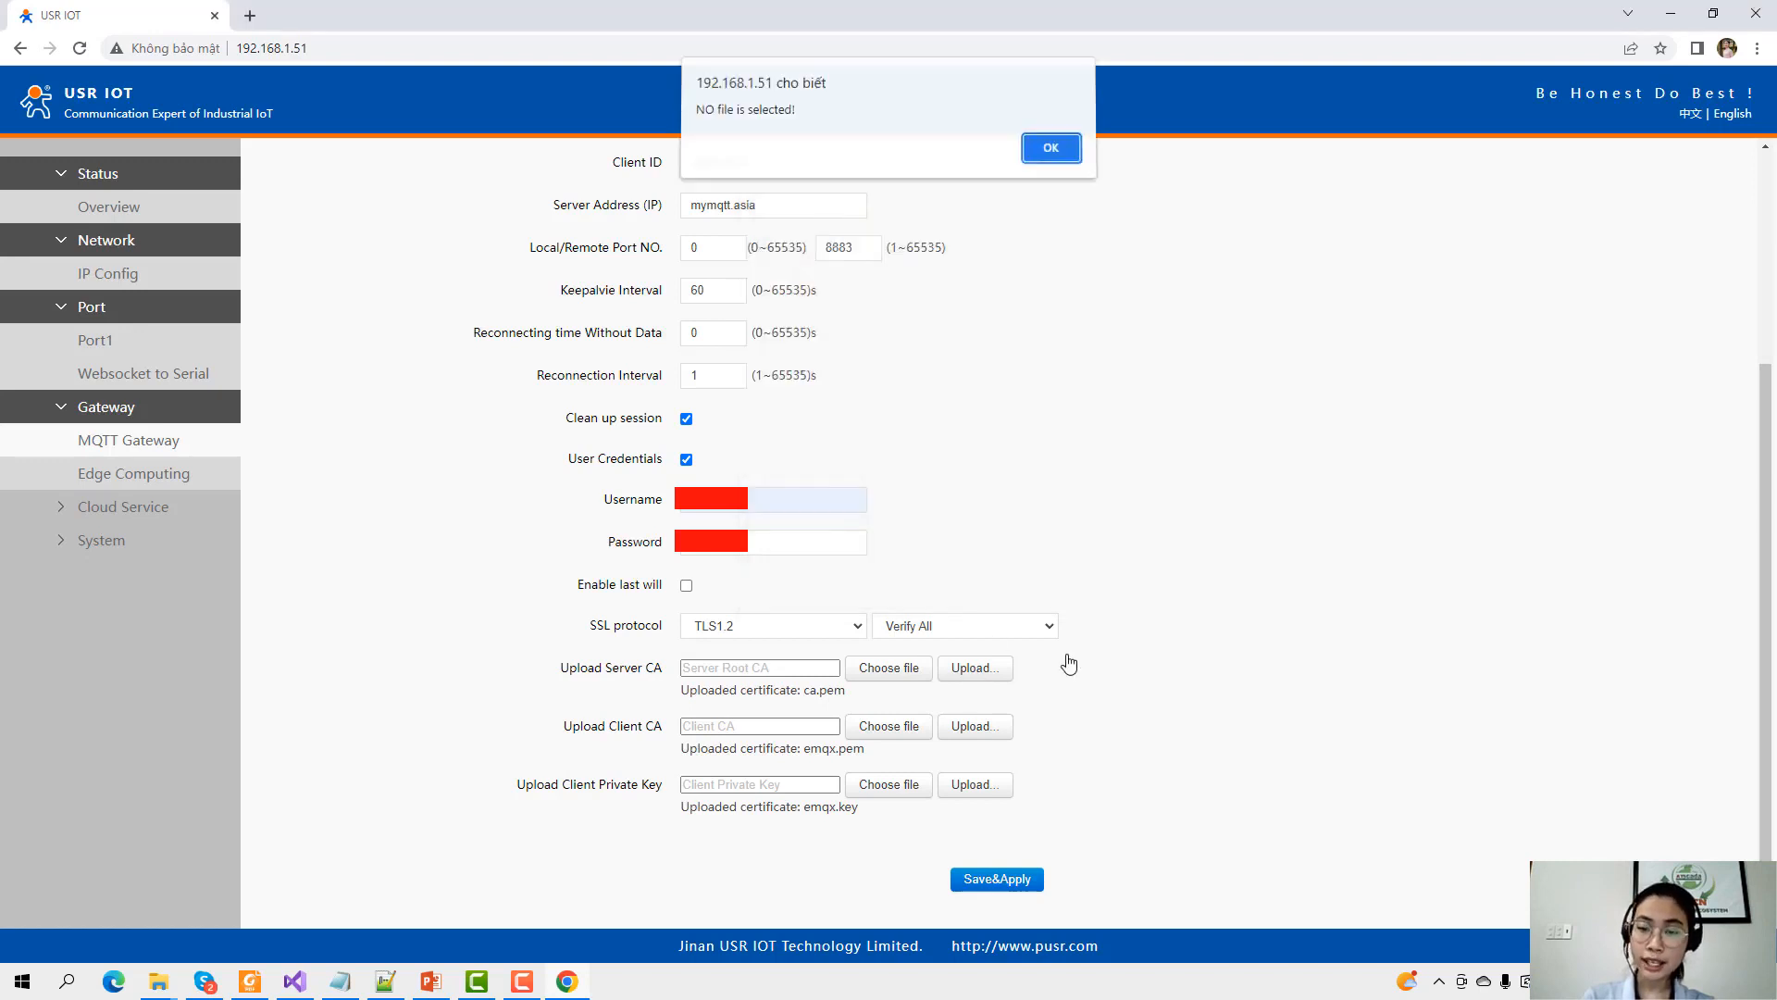
pyautogui.click(1064, 152)
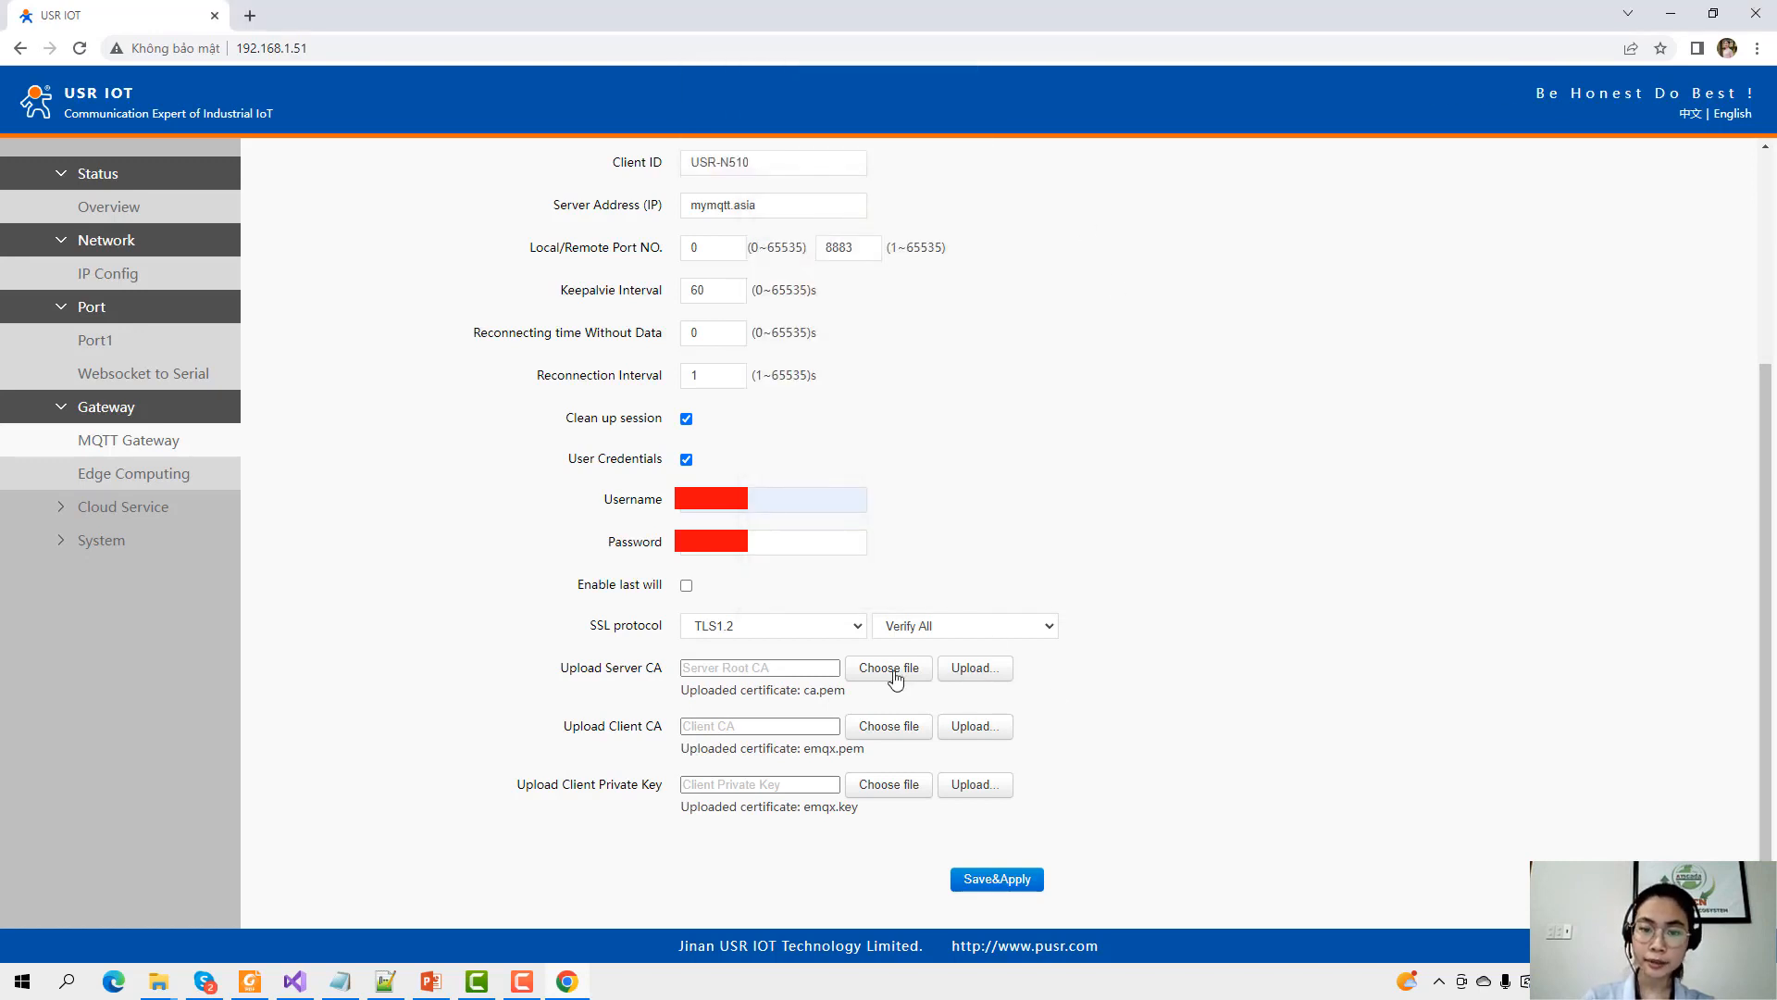
pyautogui.doubleClick(805, 689)
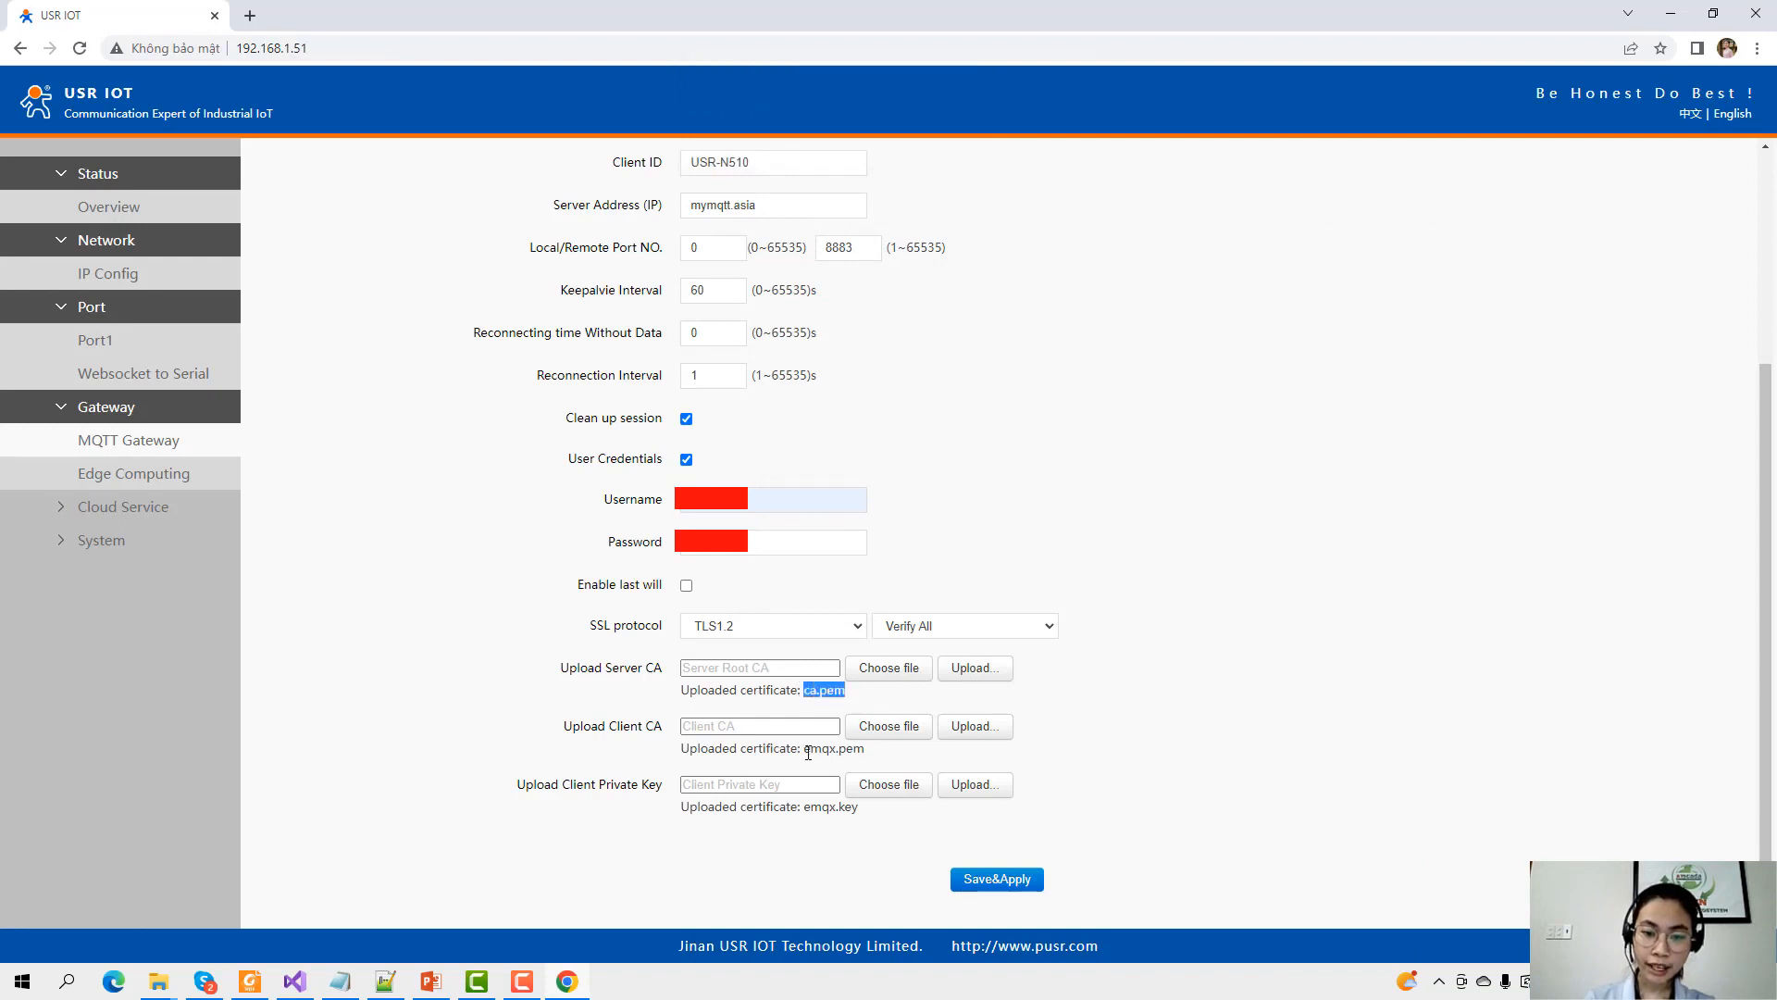
pyautogui.moveTo(808, 752); pyautogui.dragTo(864, 750)
pyautogui.moveTo(811, 807); pyautogui.dragTo(859, 807)
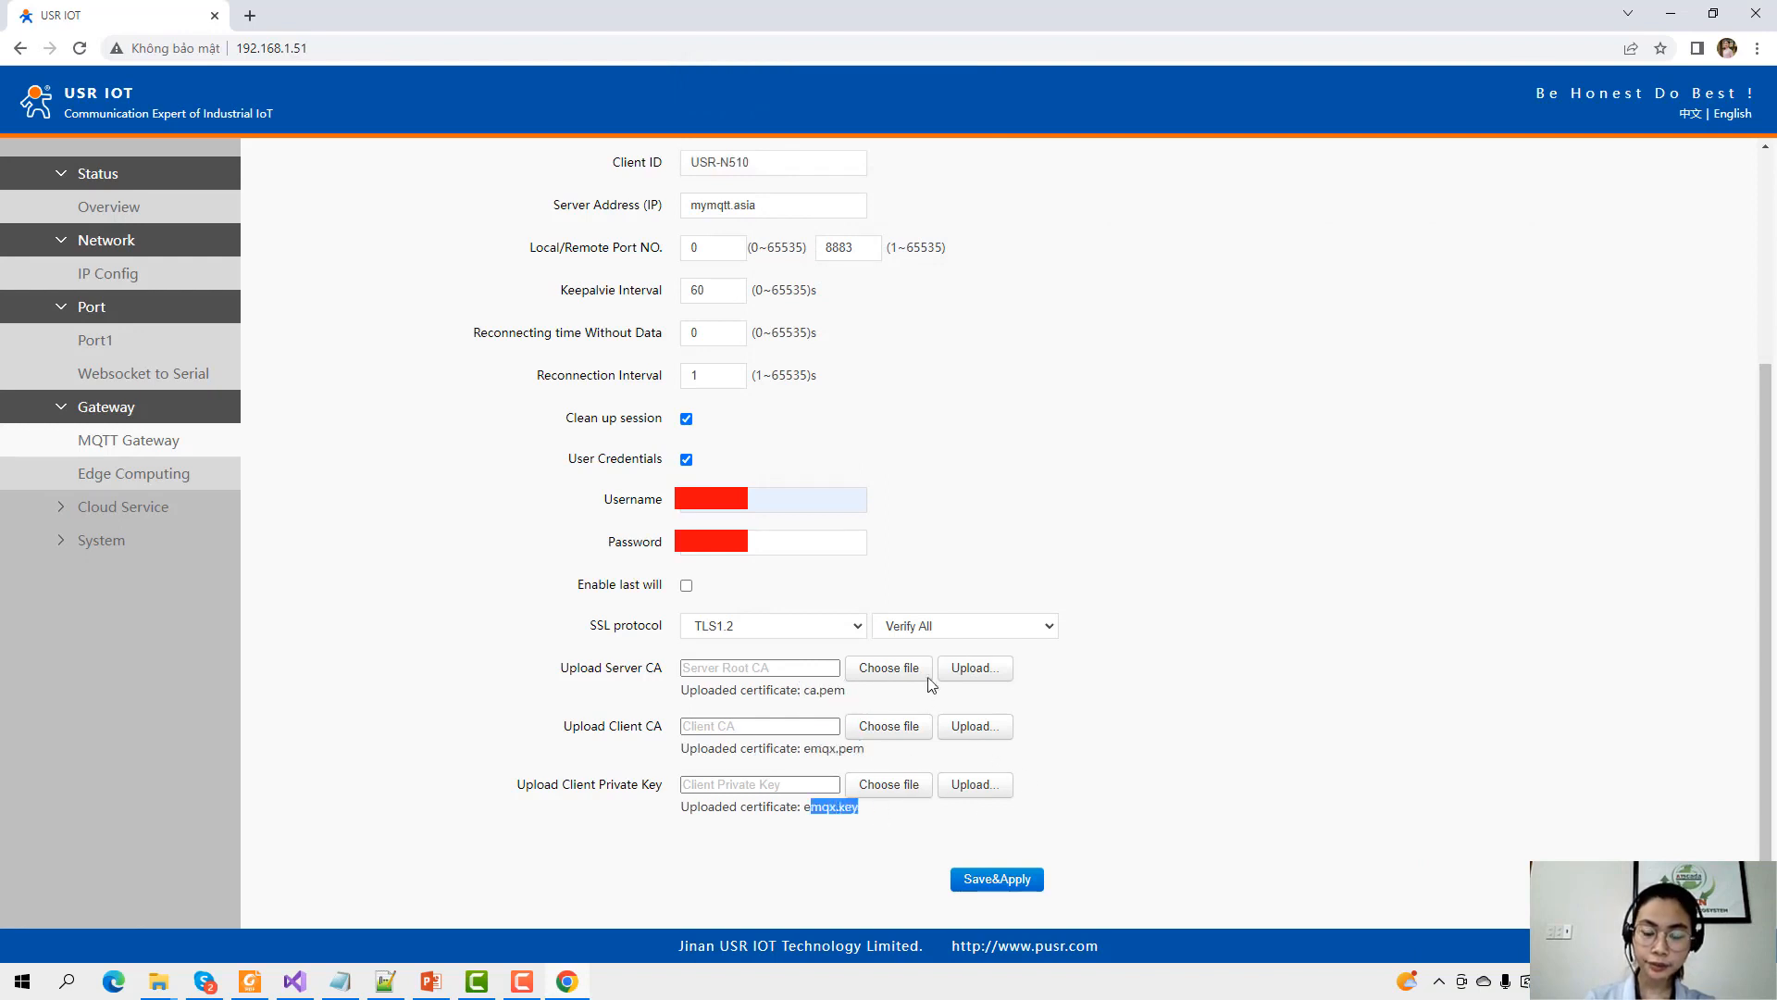
pyautogui.click(944, 597)
pyautogui.scroll(1, 944, 620)
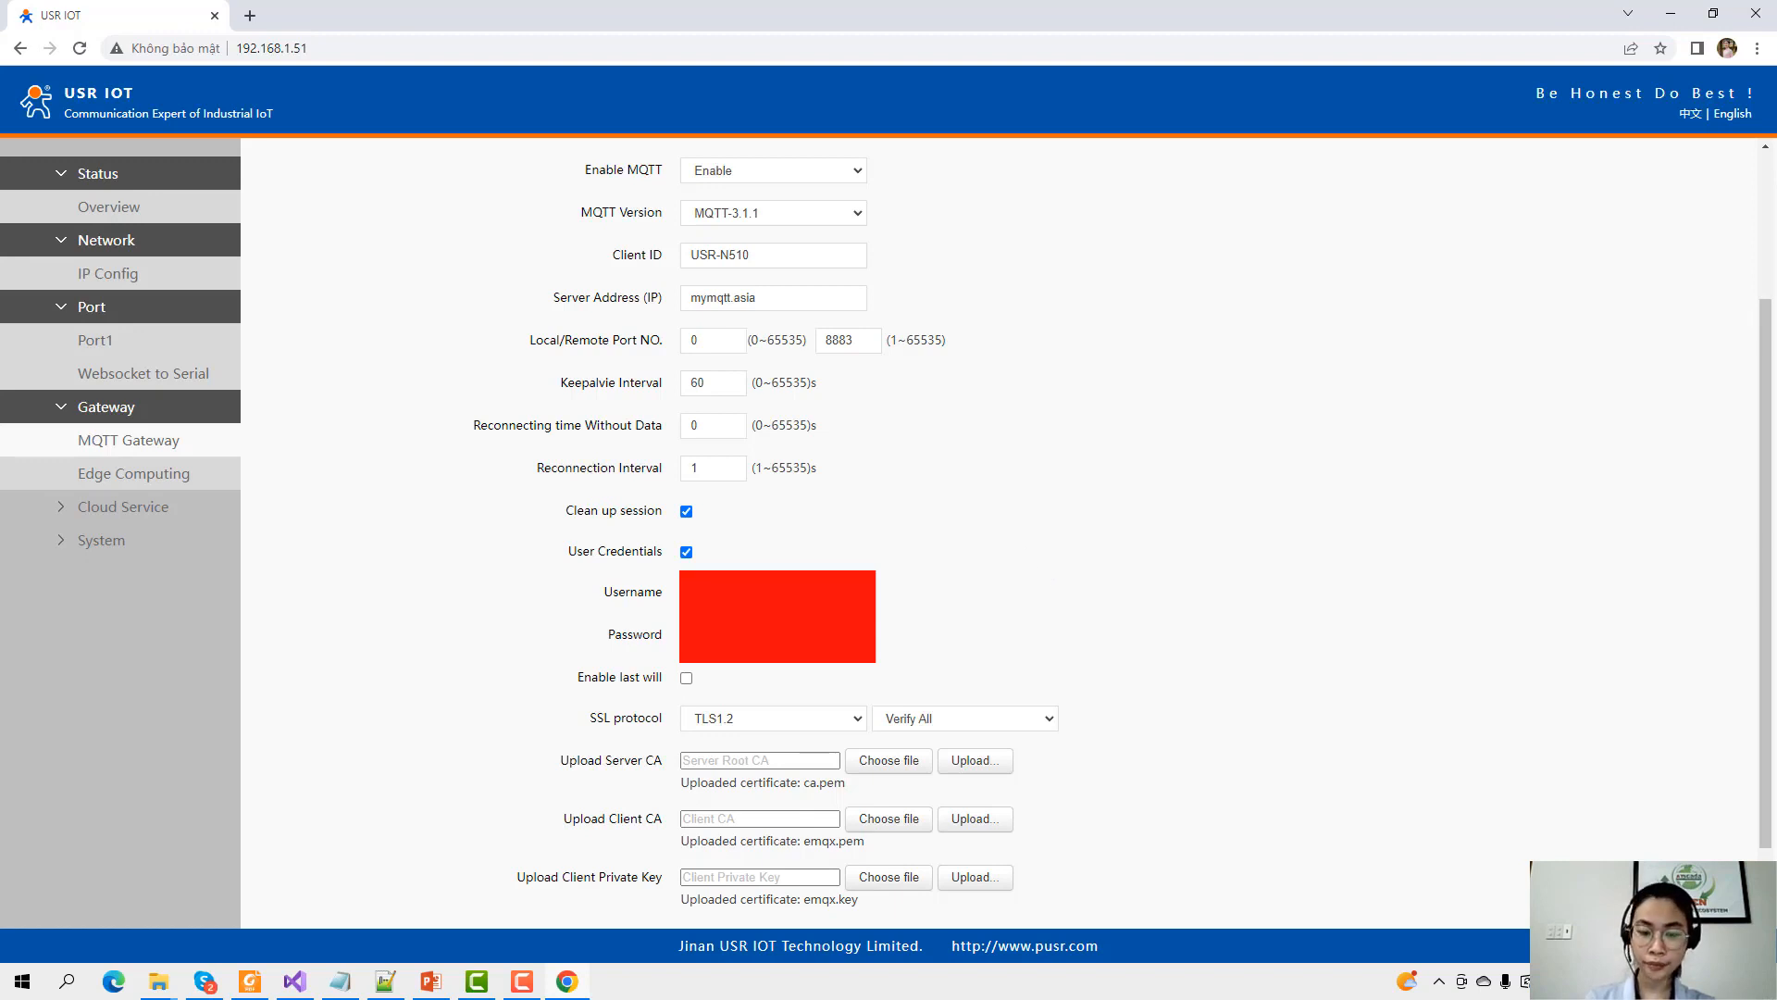
# Set the MQTT remote port back to 1883 and set the SSL protocol to Disable.
pyautogui.moveTo(863, 344); pyautogui.dragTo(666, 383)
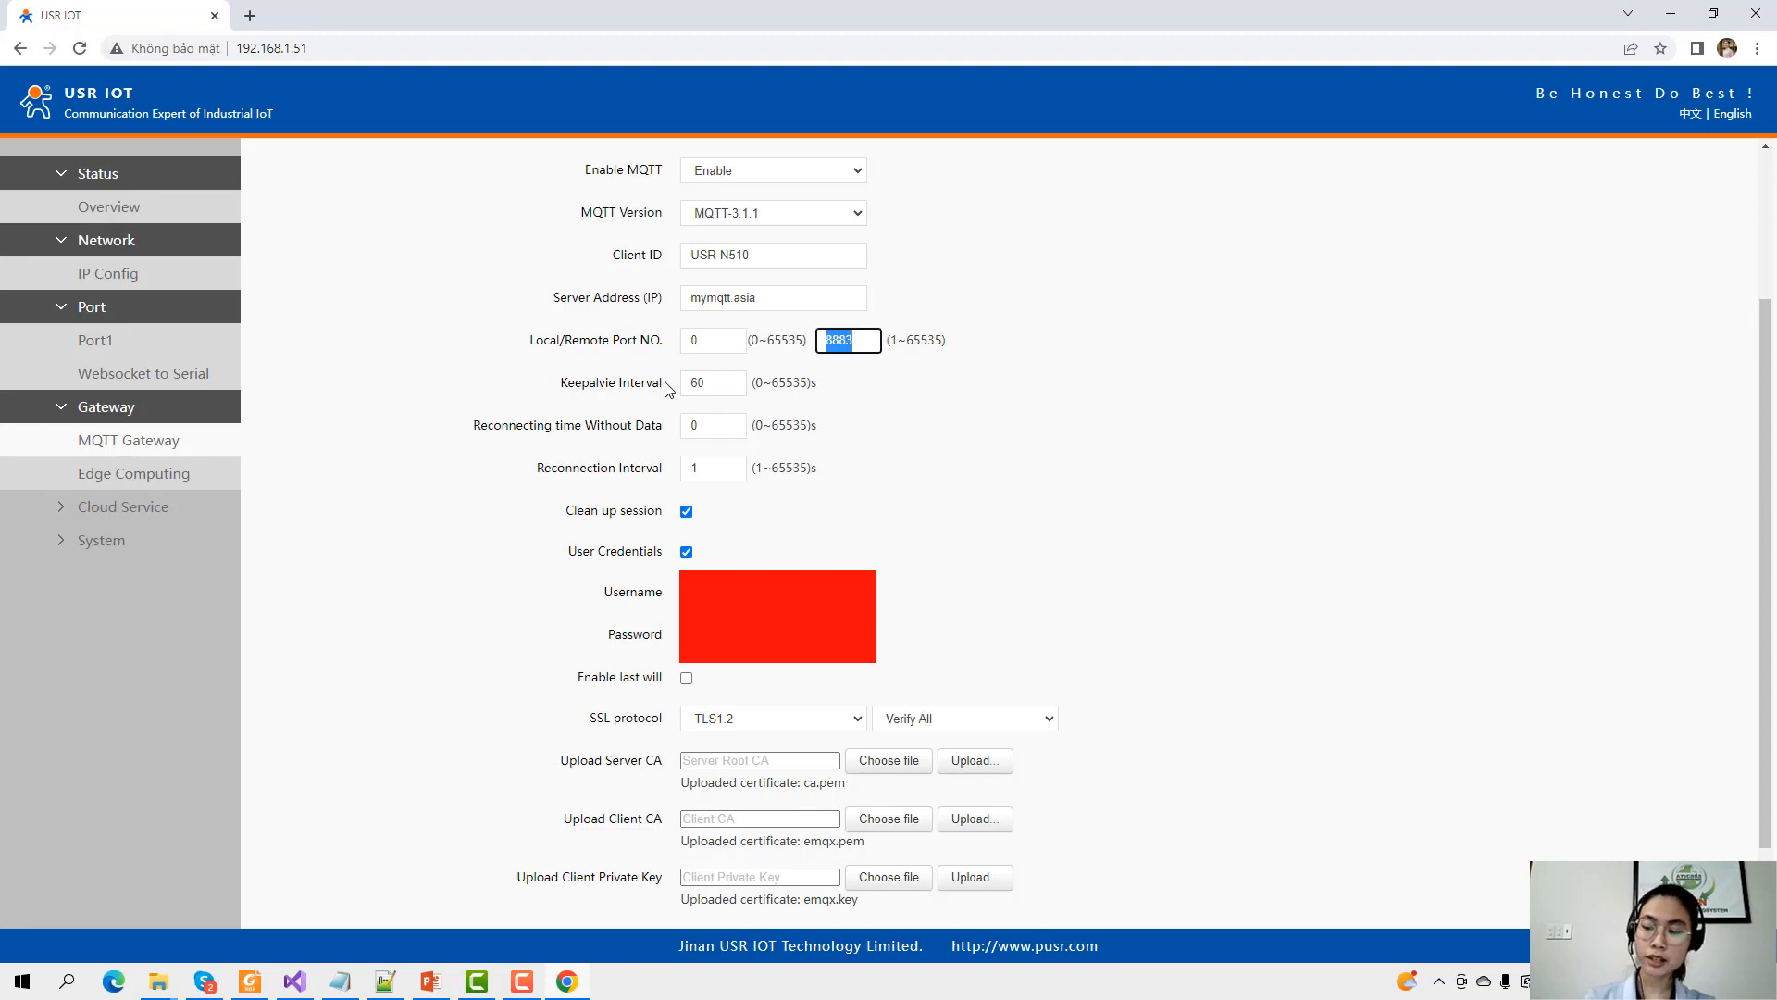
pyautogui.write('188')
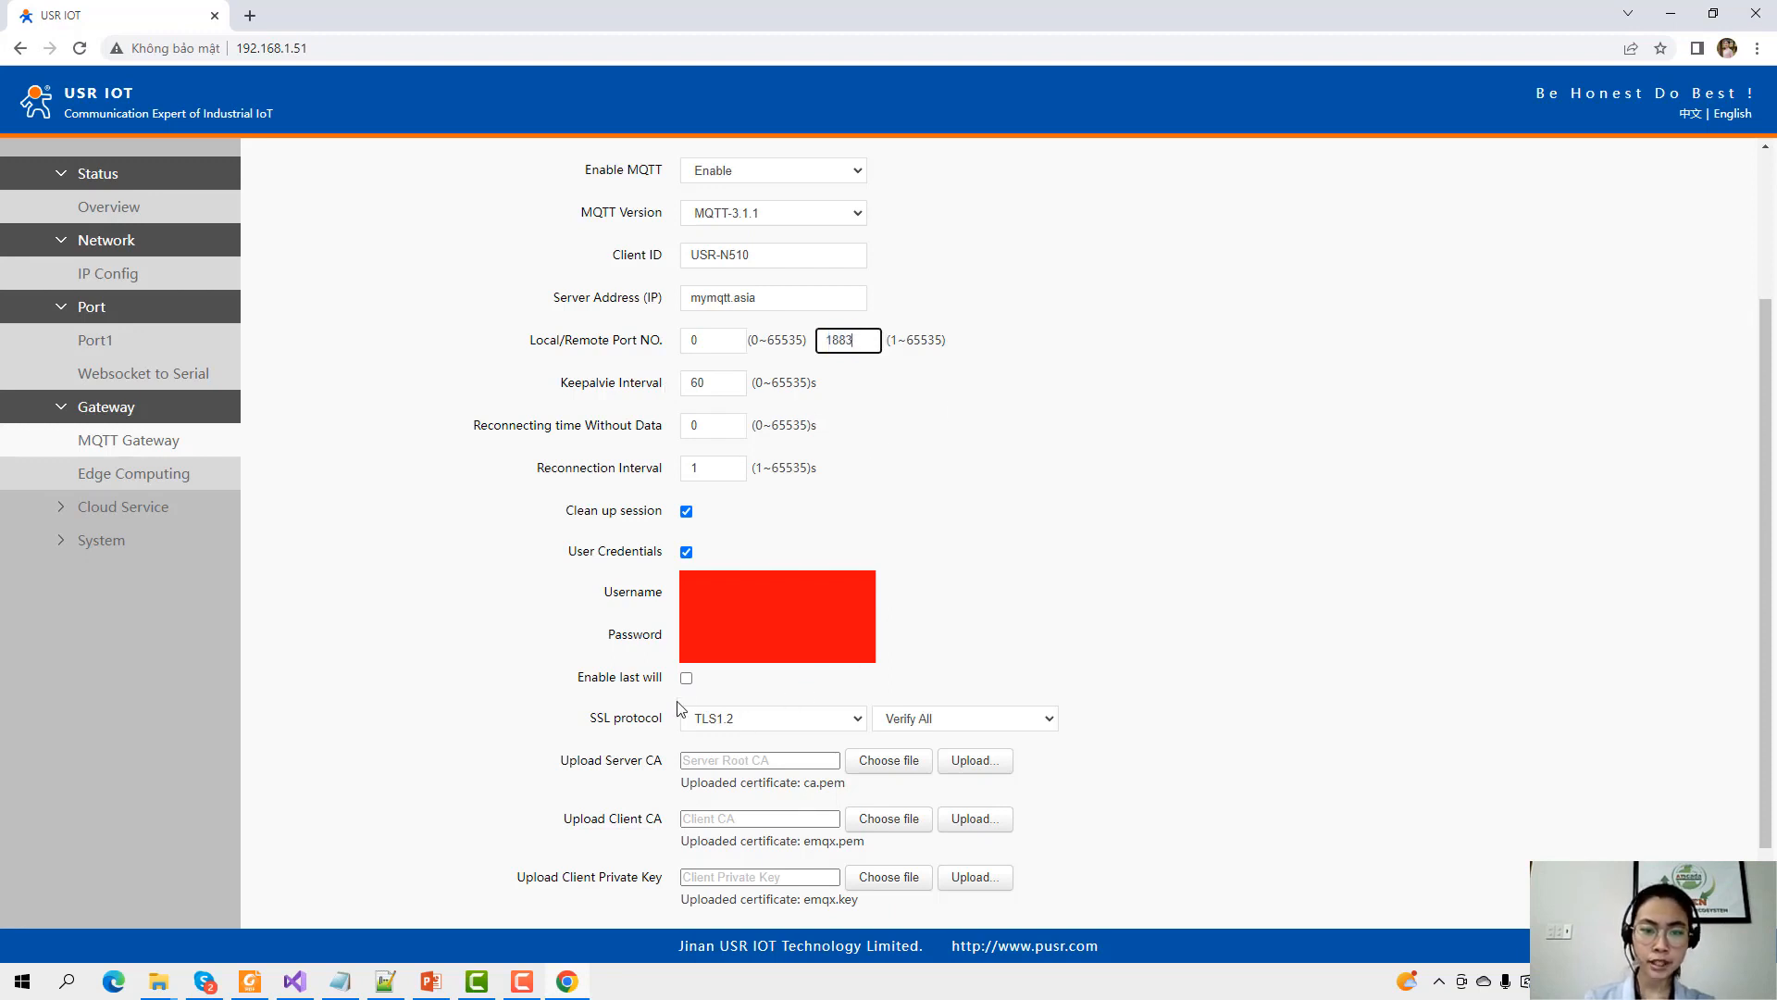
pyautogui.click(802, 722)
pyautogui.click(748, 744)
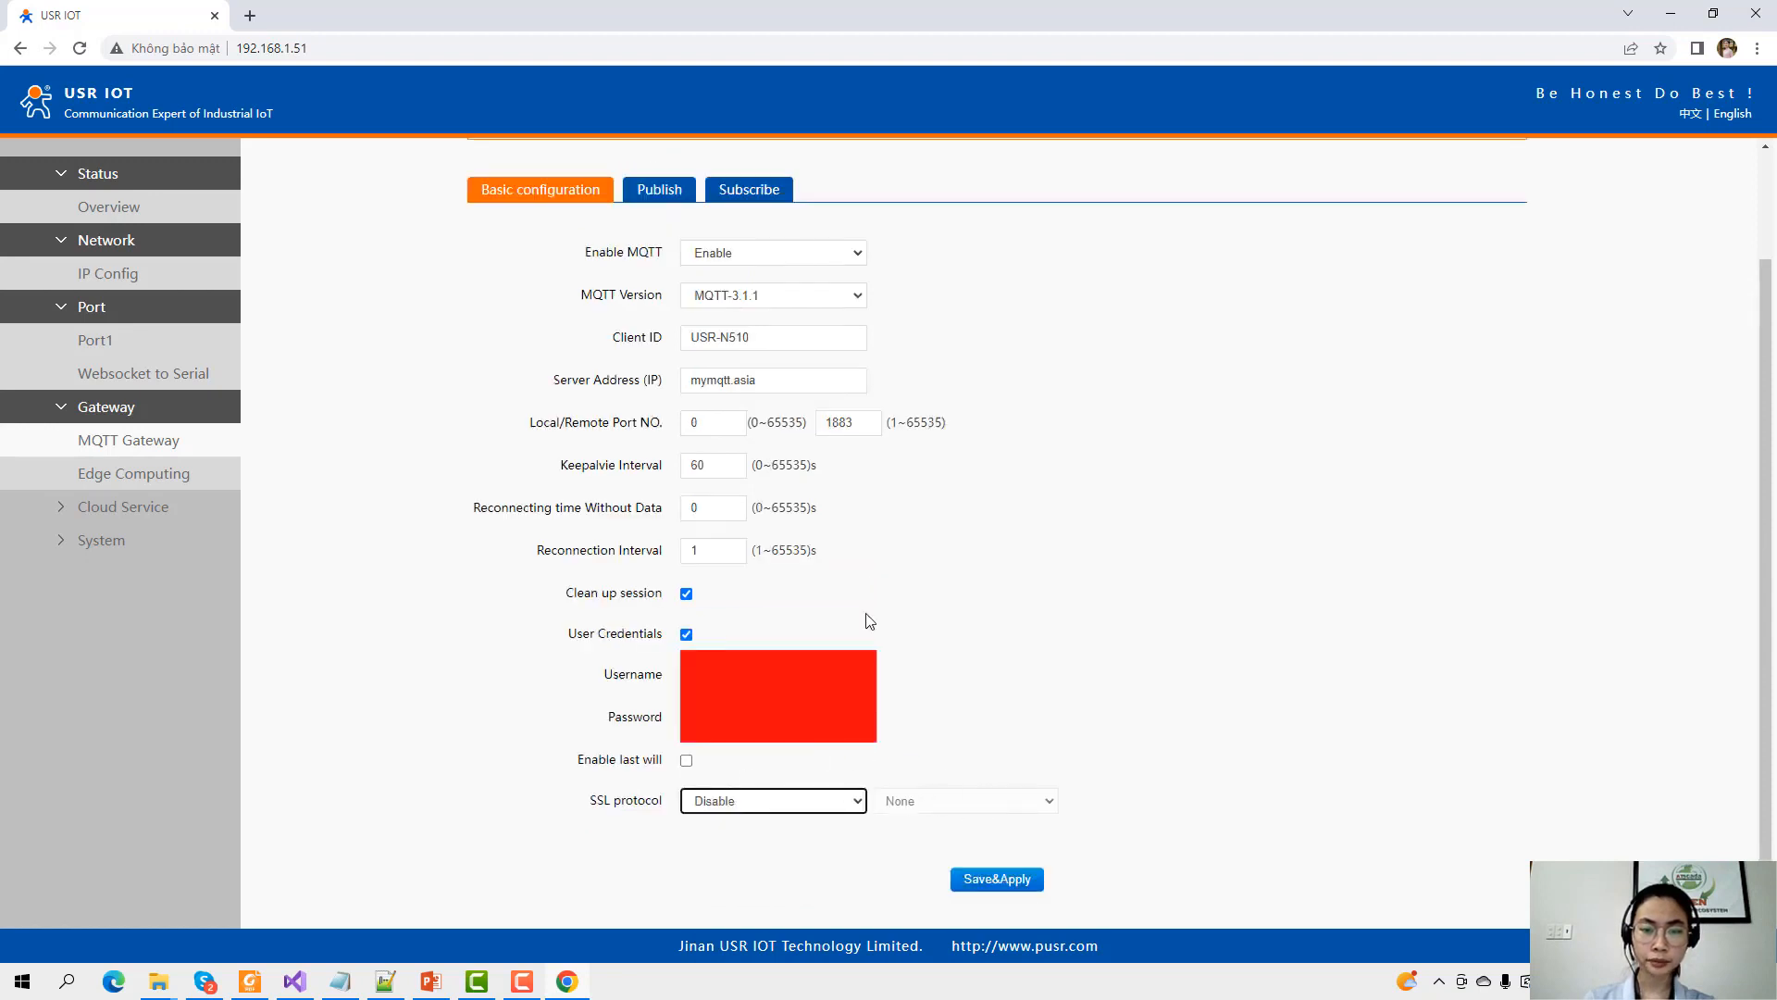
pyautogui.doubleClick(869, 415)
pyautogui.click(870, 560)
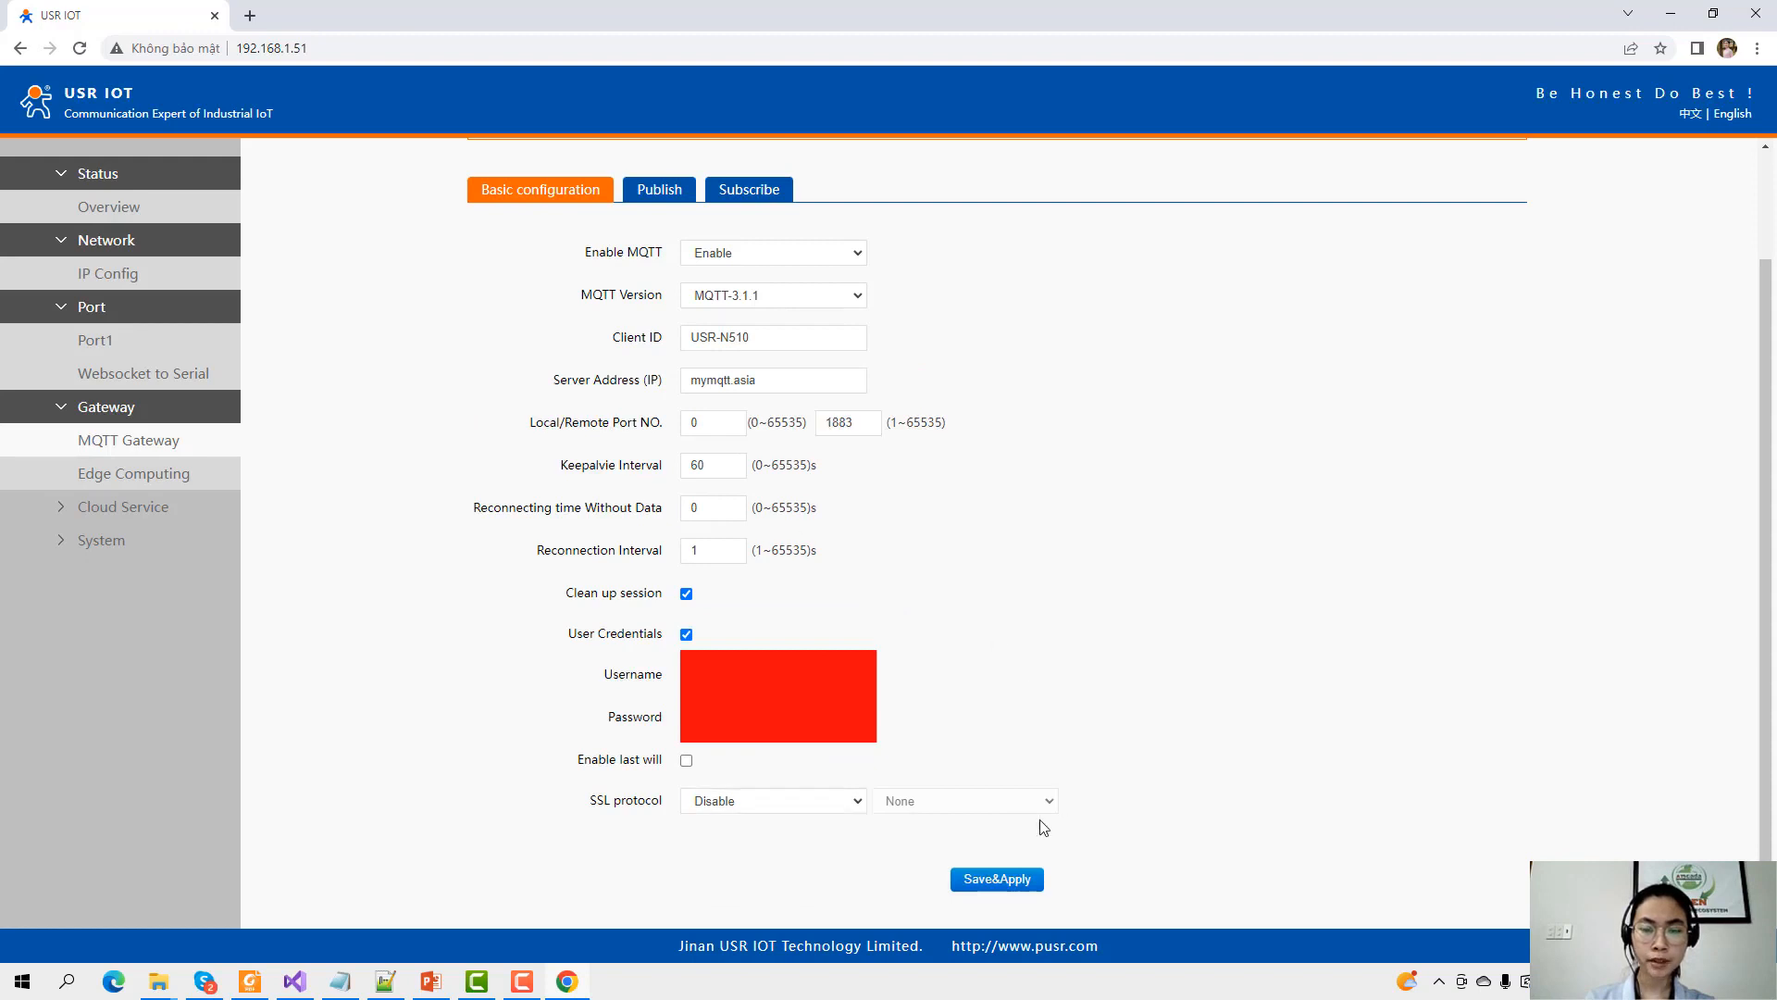
# Save and apply the MQTT settings without restarting, review the Publish and Subscribe tabs, then go to Edge Computing.
pyautogui.click(991, 881)
pyautogui.click(1064, 543)
pyautogui.scroll(1, 971, 669)
pyautogui.click(684, 289)
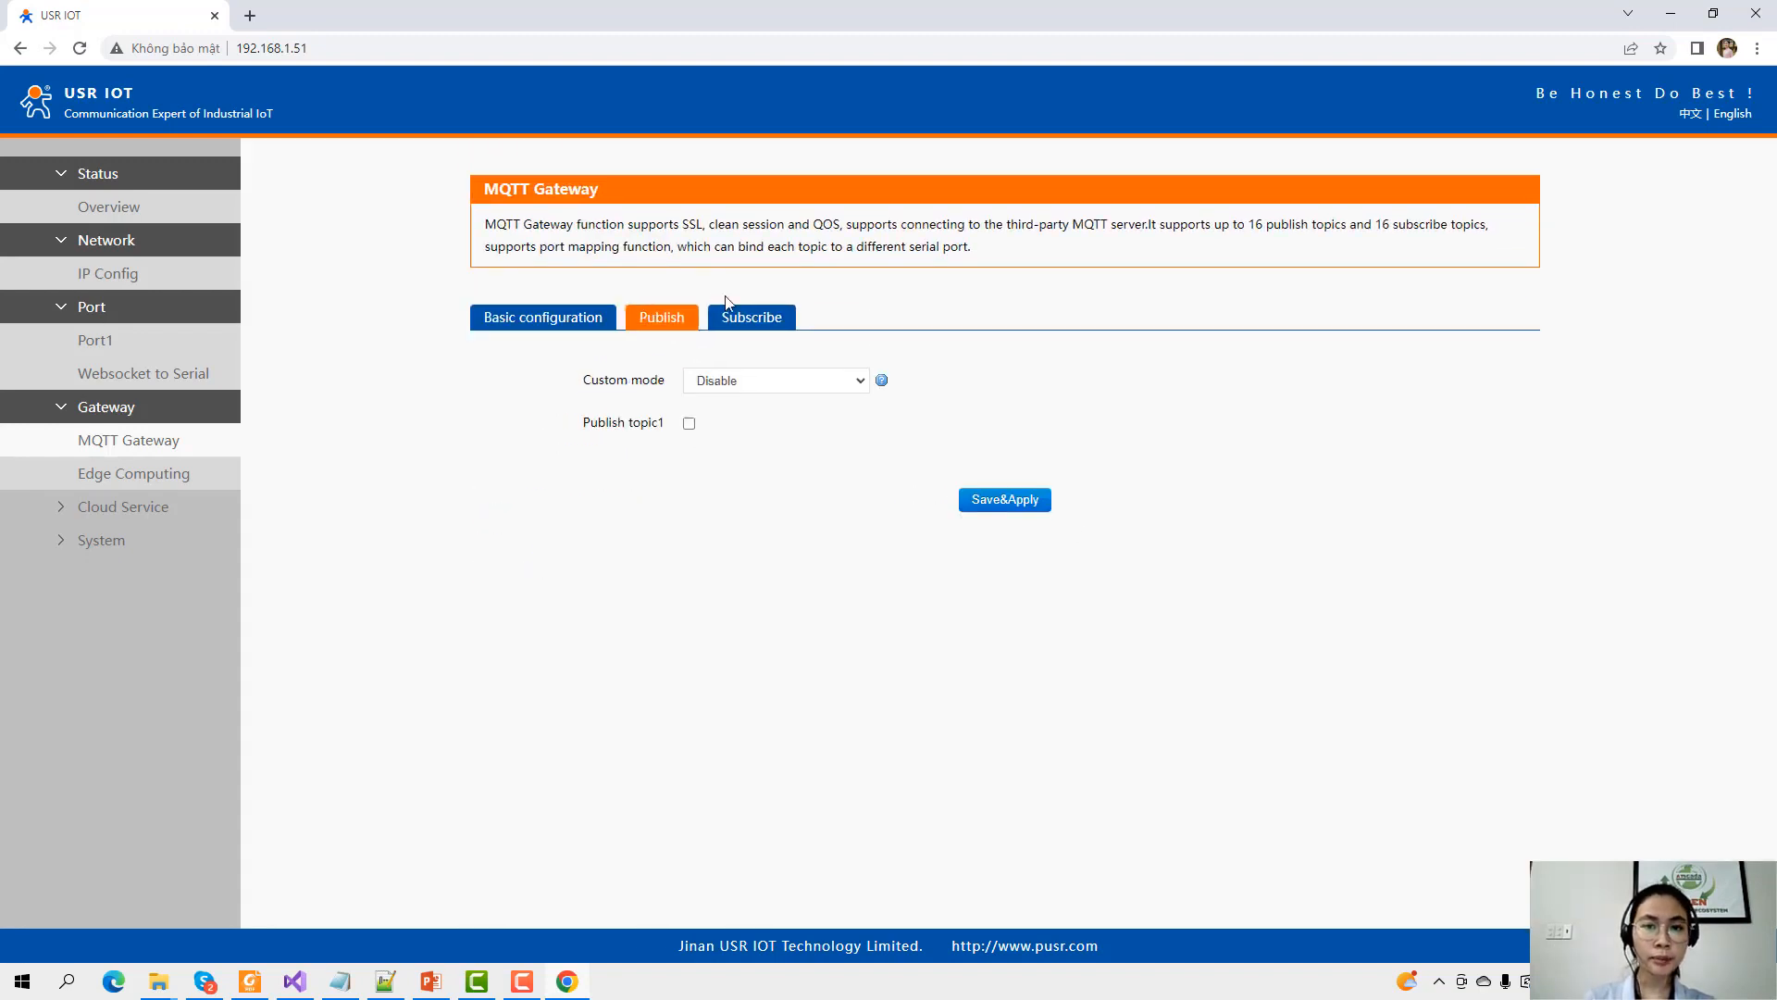
pyautogui.click(731, 315)
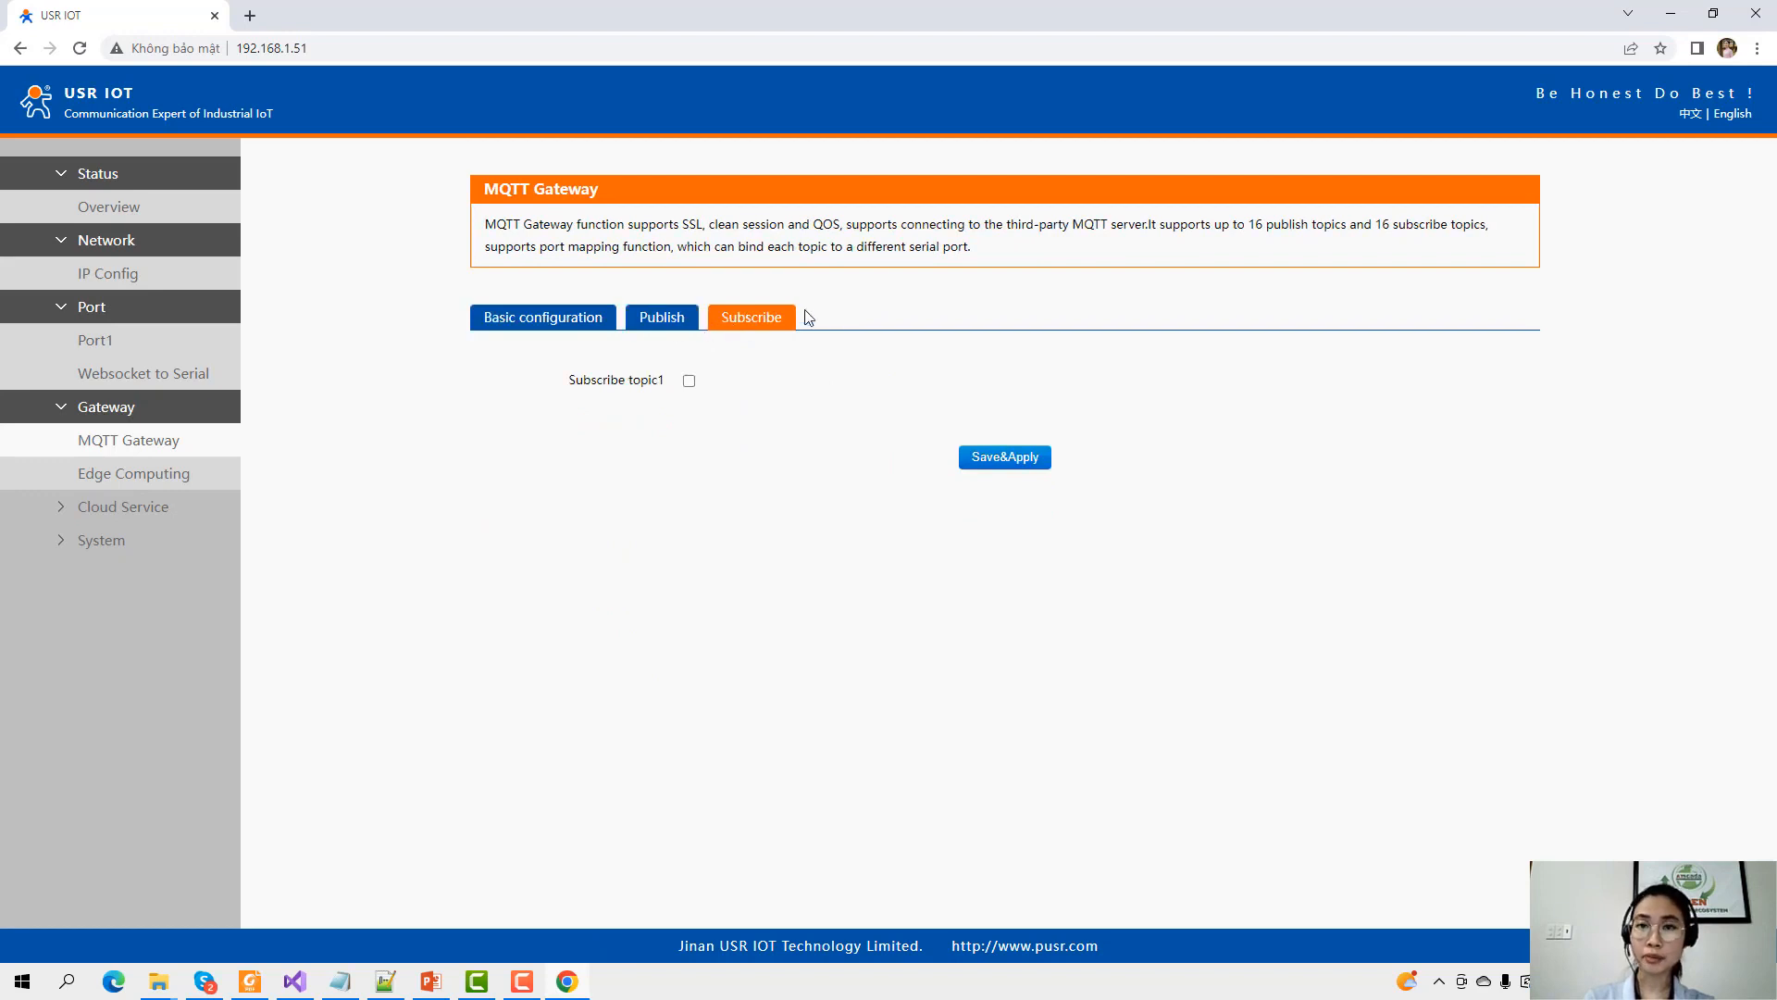
pyautogui.click(120, 476)
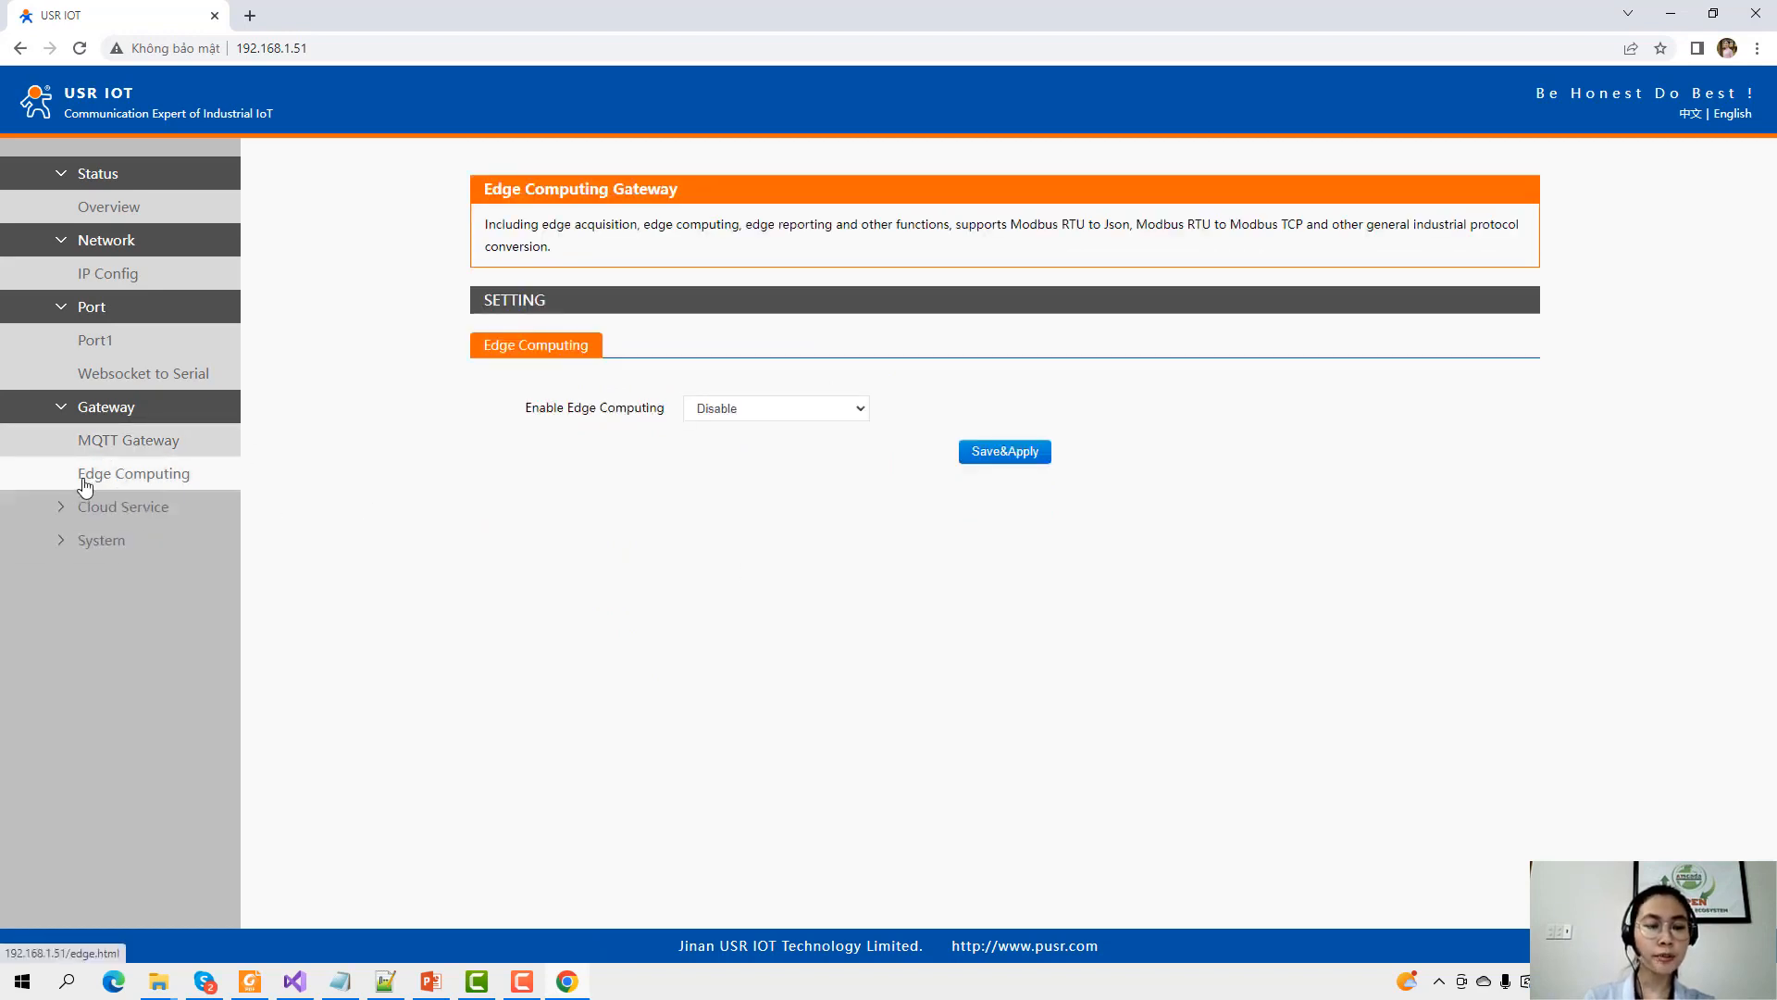
# Set Edge Computing to Enable, go to the Data Acquisition tab, and briefly view the network diagram slides.
pyautogui.click(754, 413)
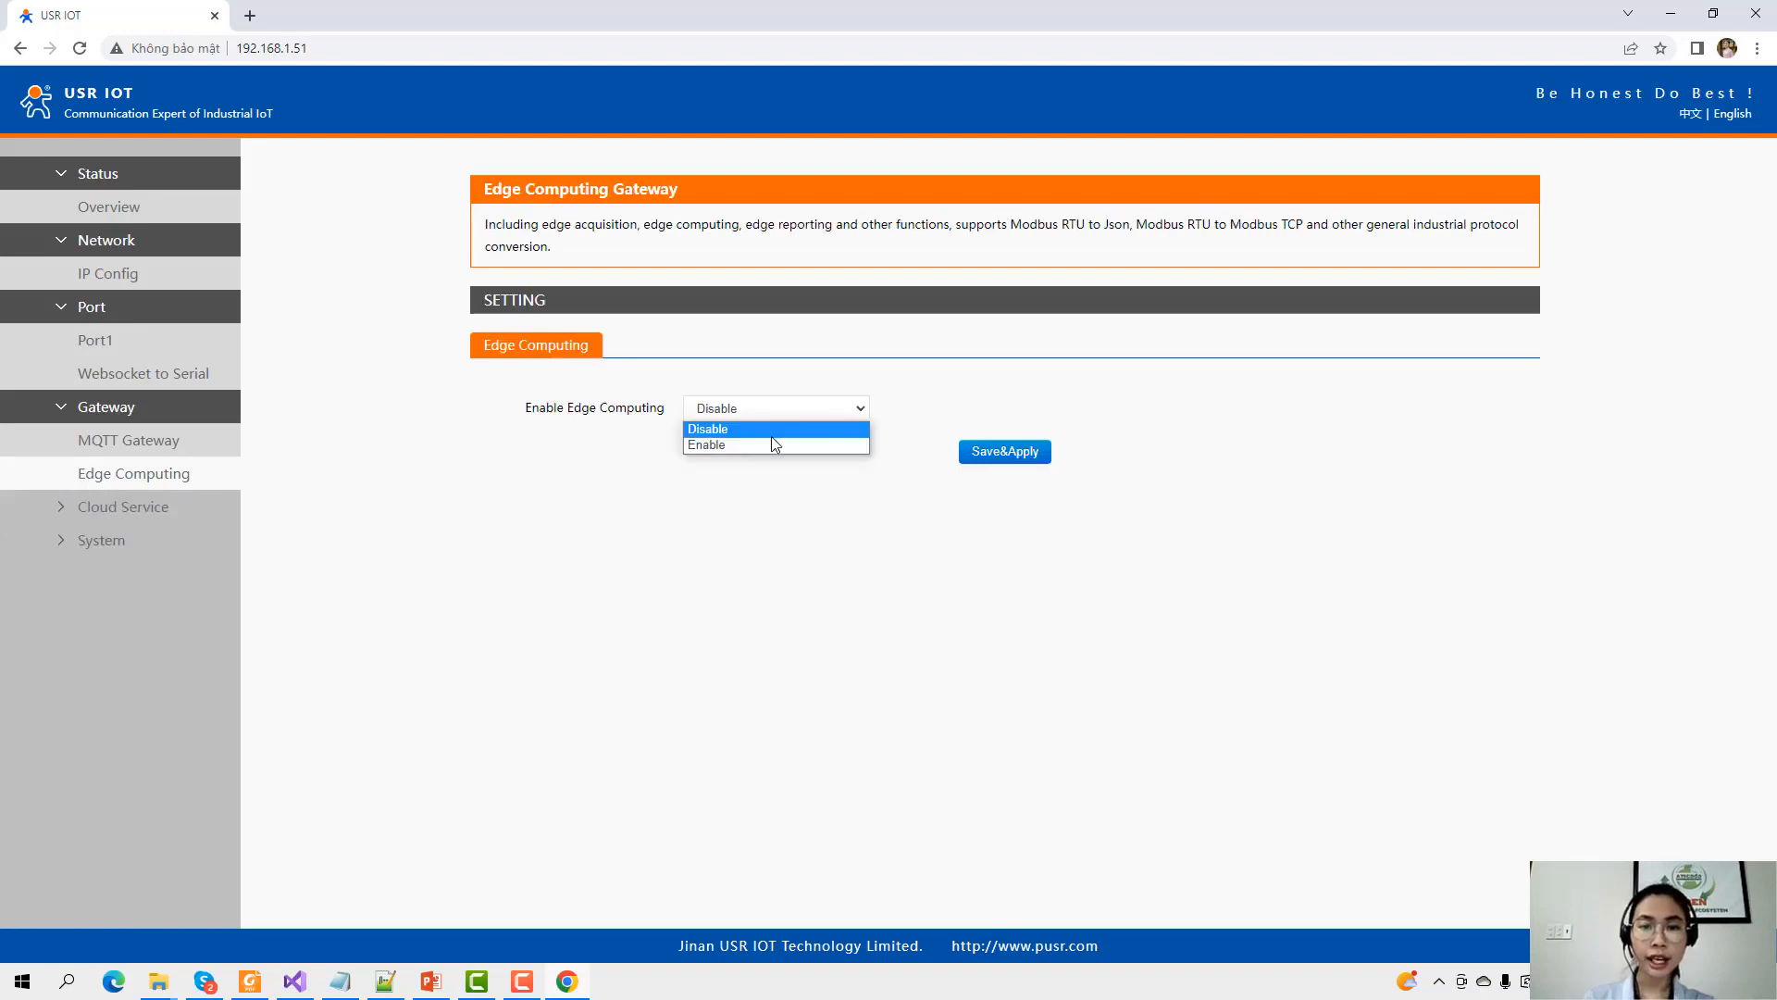
pyautogui.click(775, 445)
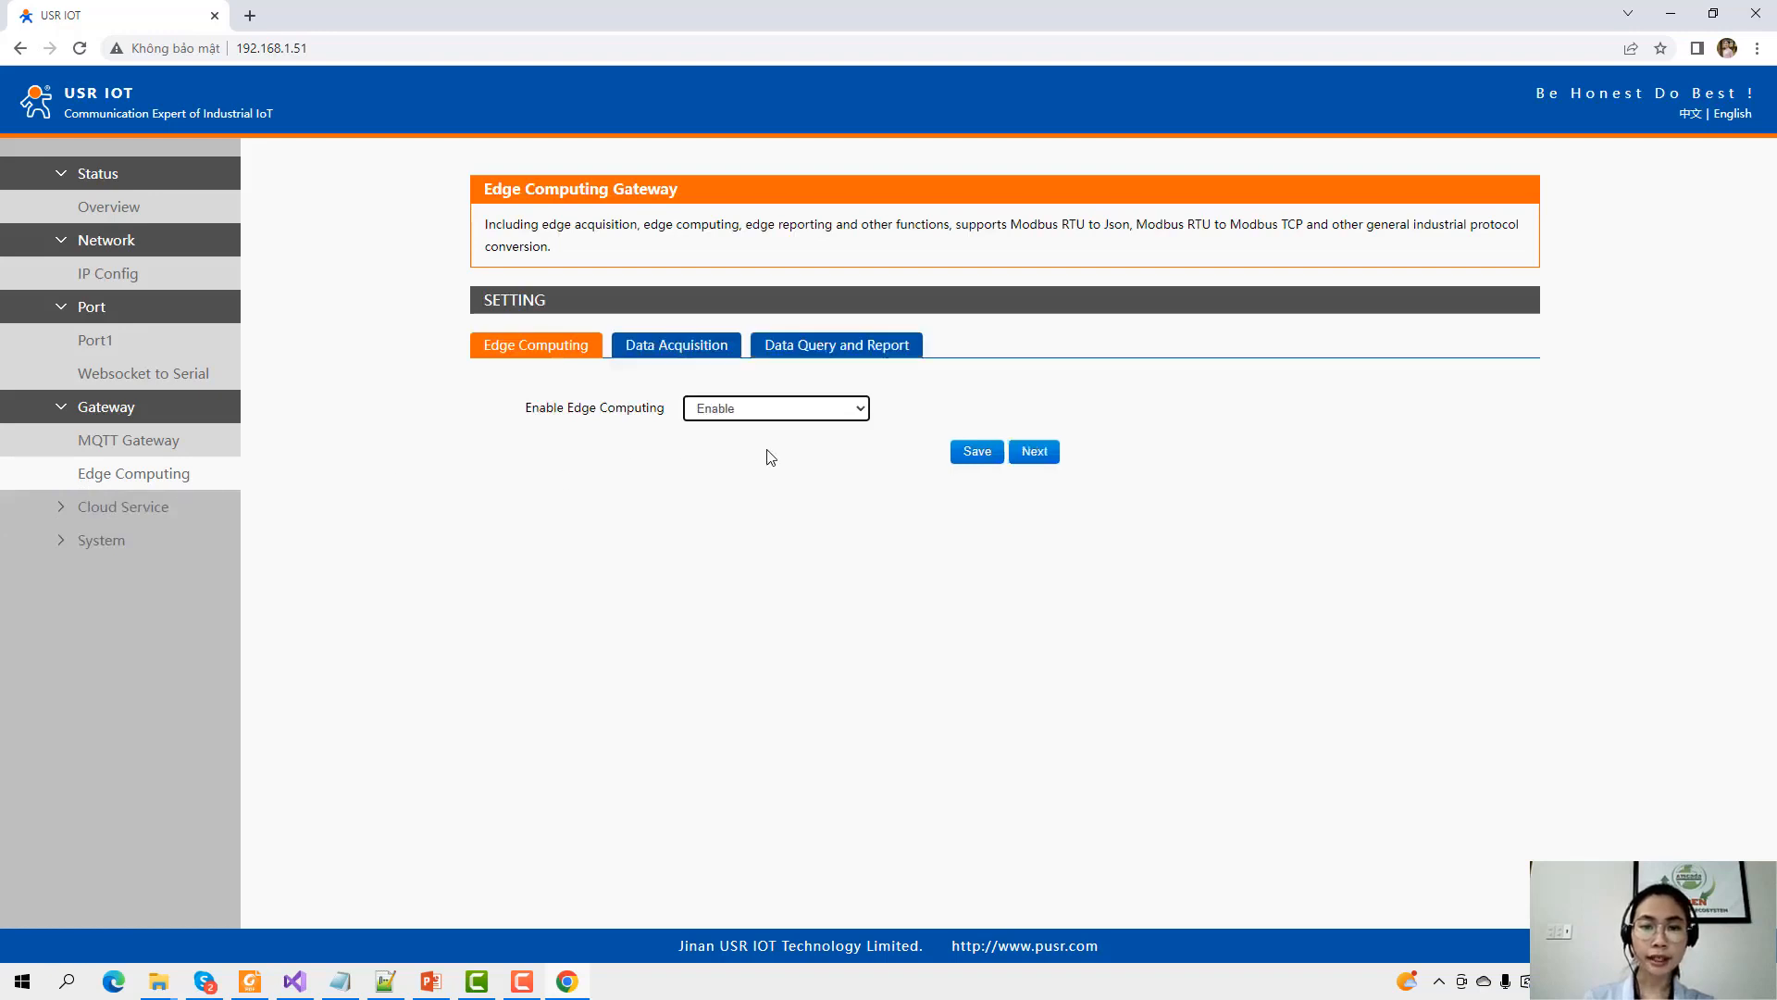
pyautogui.click(1032, 451)
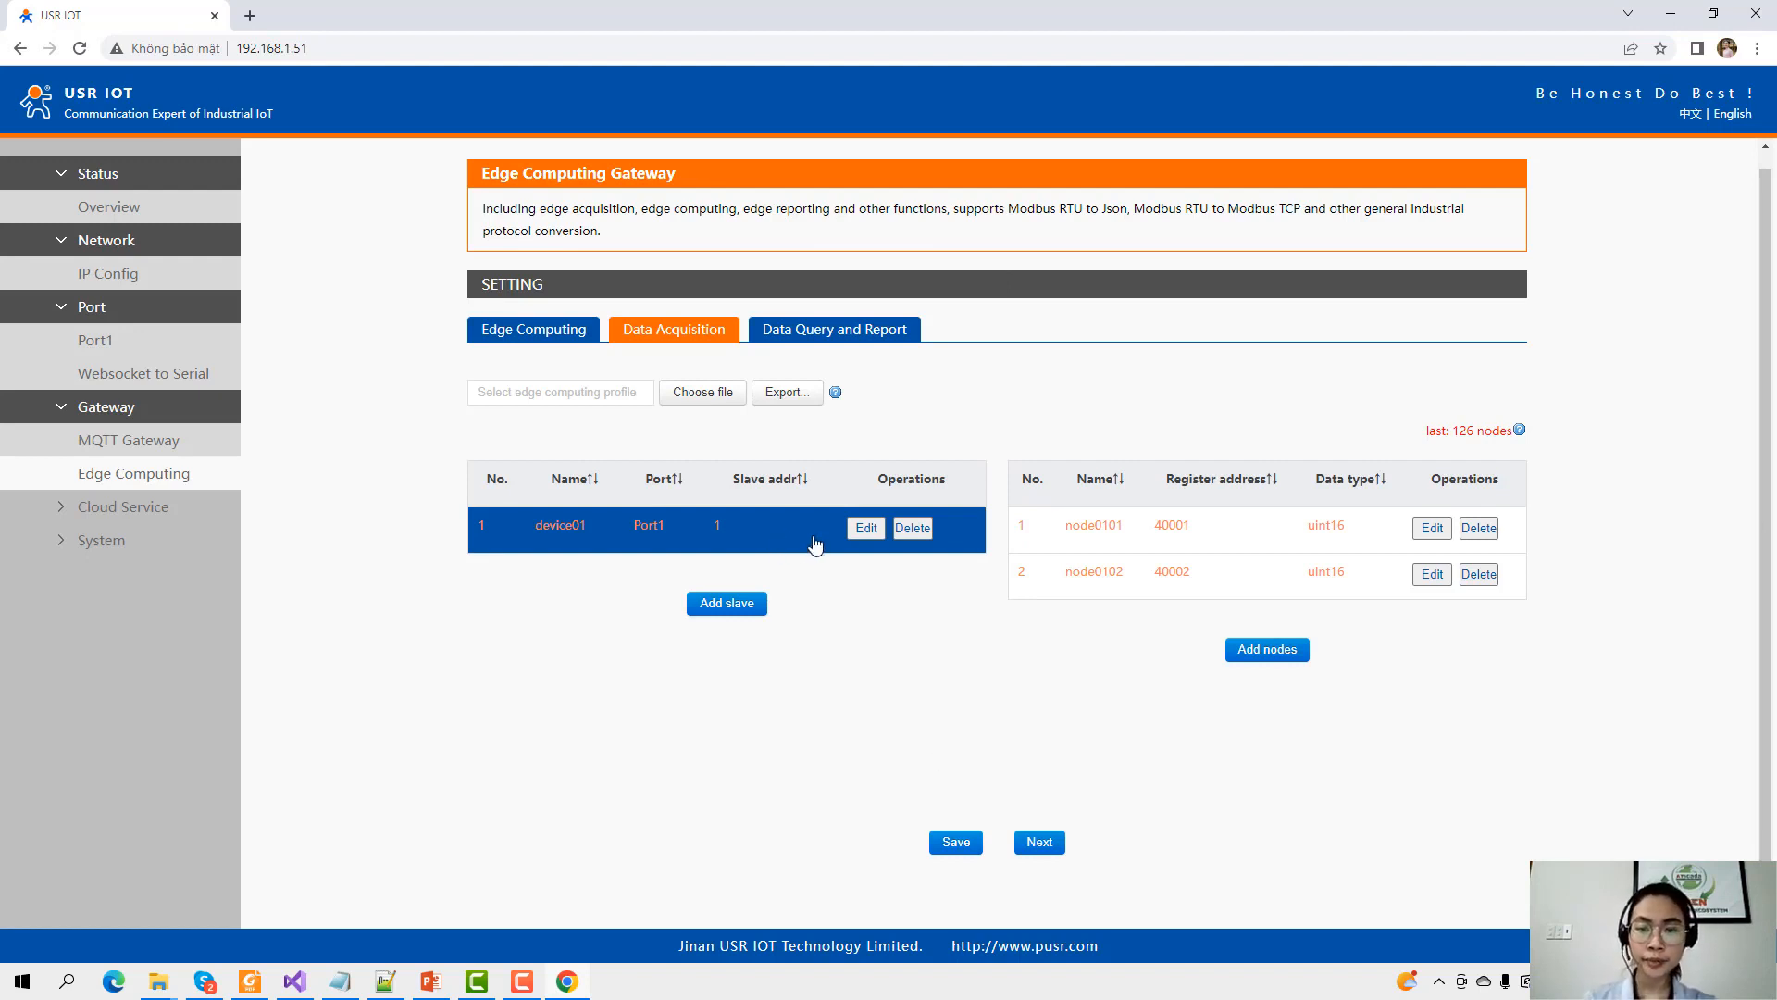
pyautogui.click(421, 981)
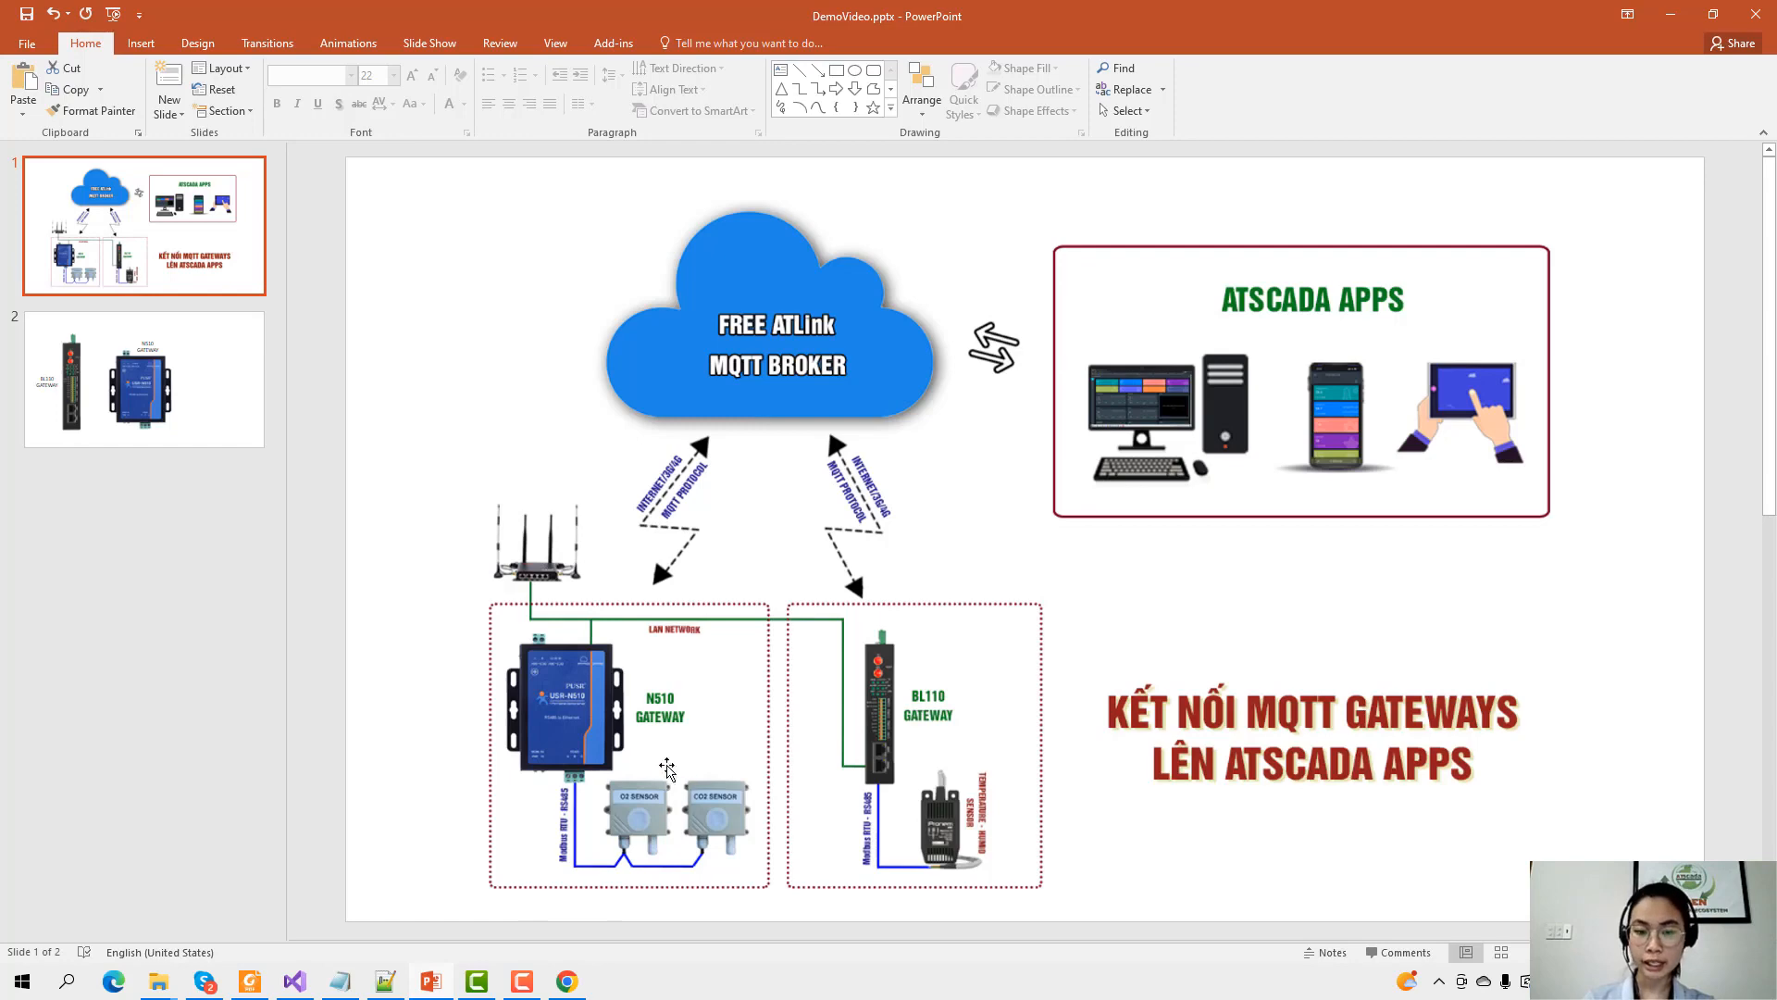
pyautogui.click(1671, 14)
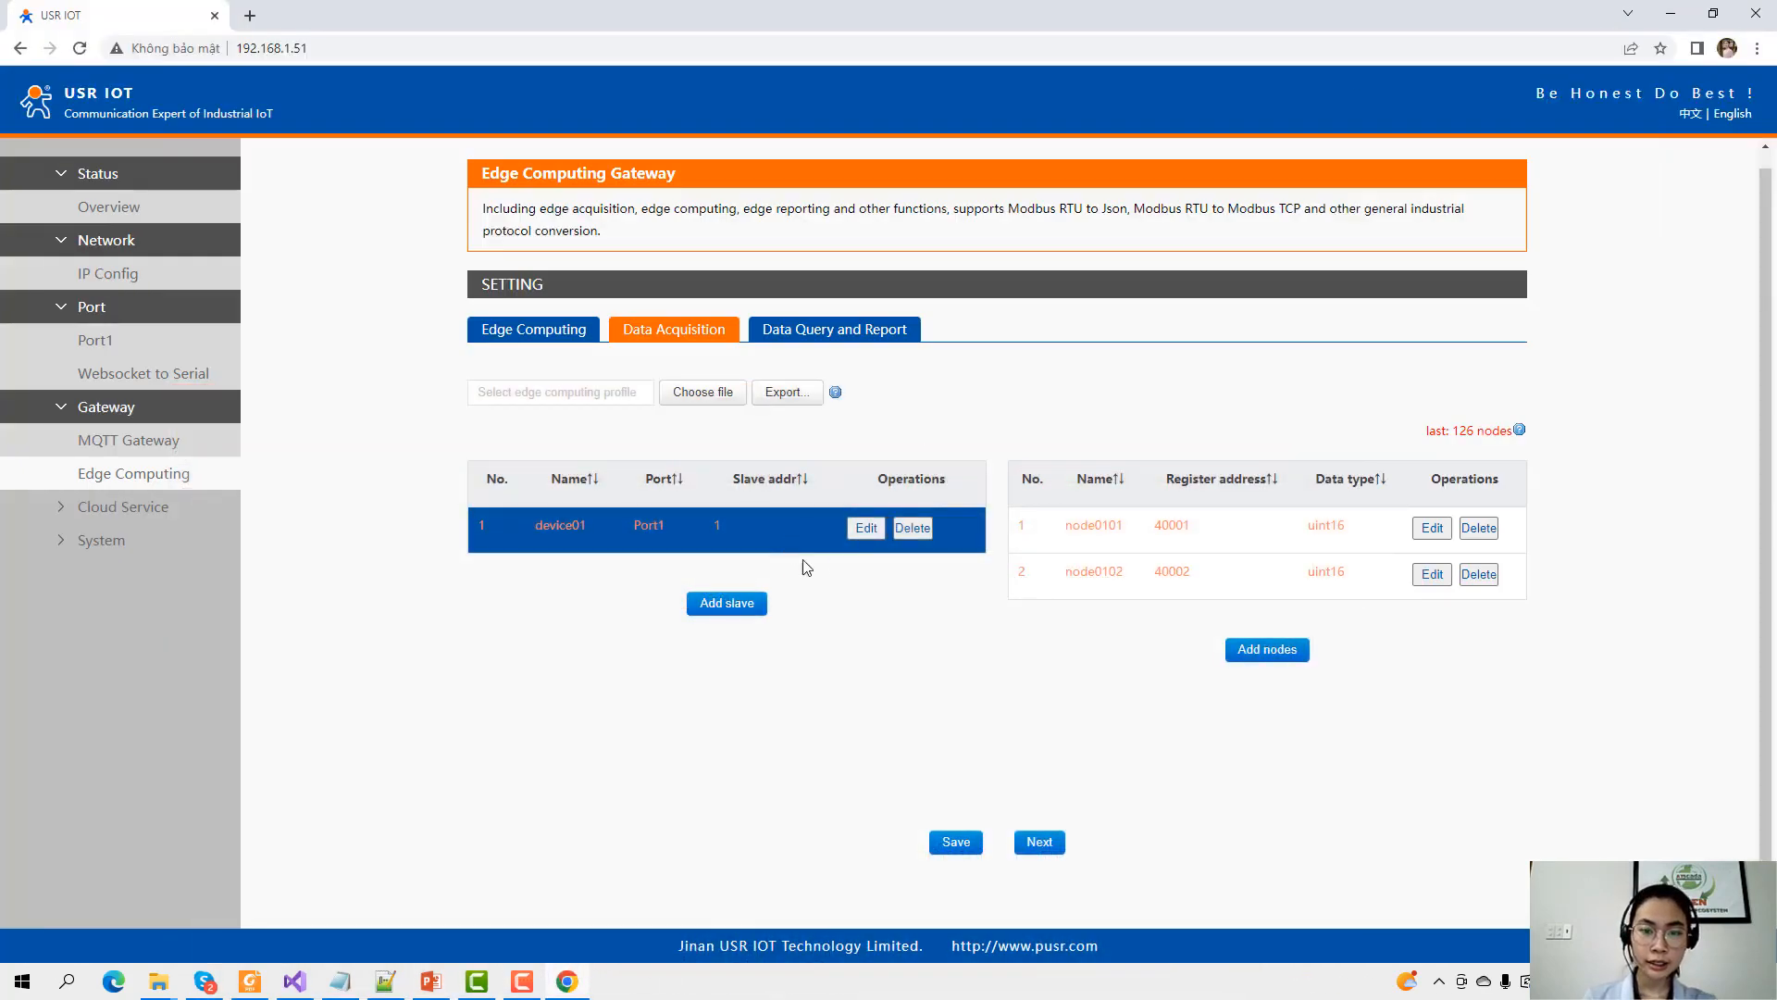
# Rename slave device01 to SENSOR_O2 on Port 1 with slave address 3, and save.
pyautogui.click(864, 530)
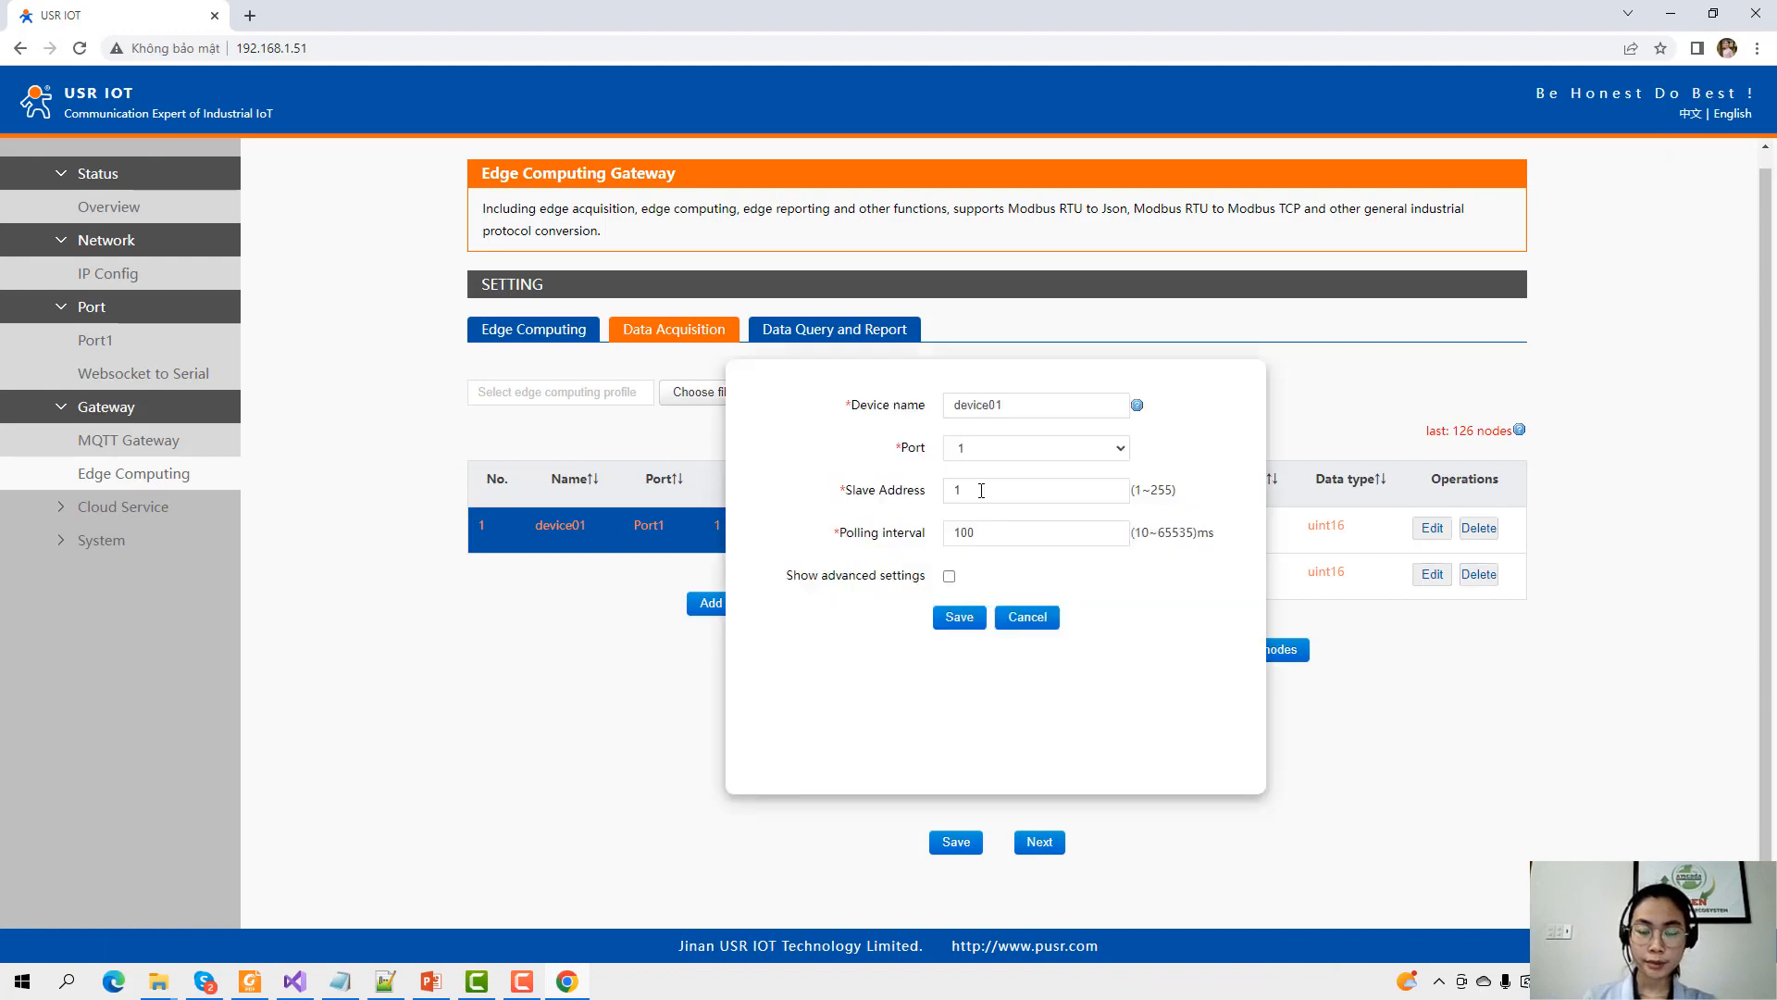
pyautogui.doubleClick(1004, 404)
pyautogui.write('SENSOR_')
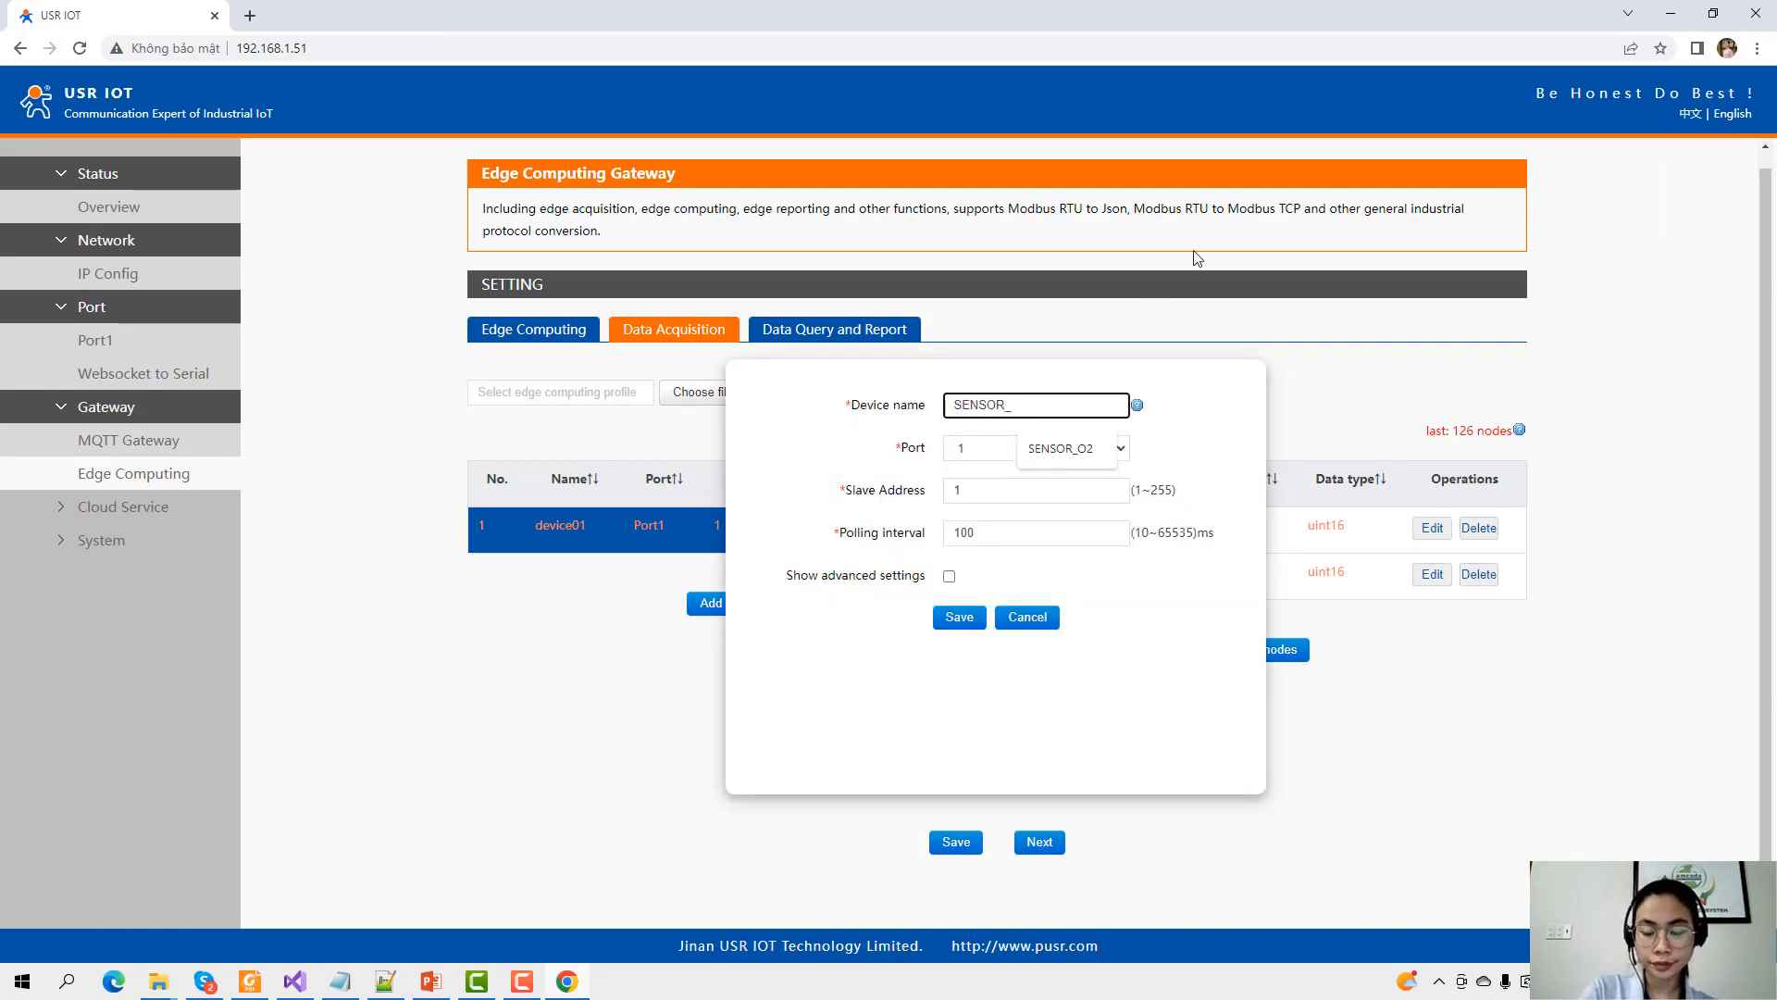
pyautogui.write('O2')
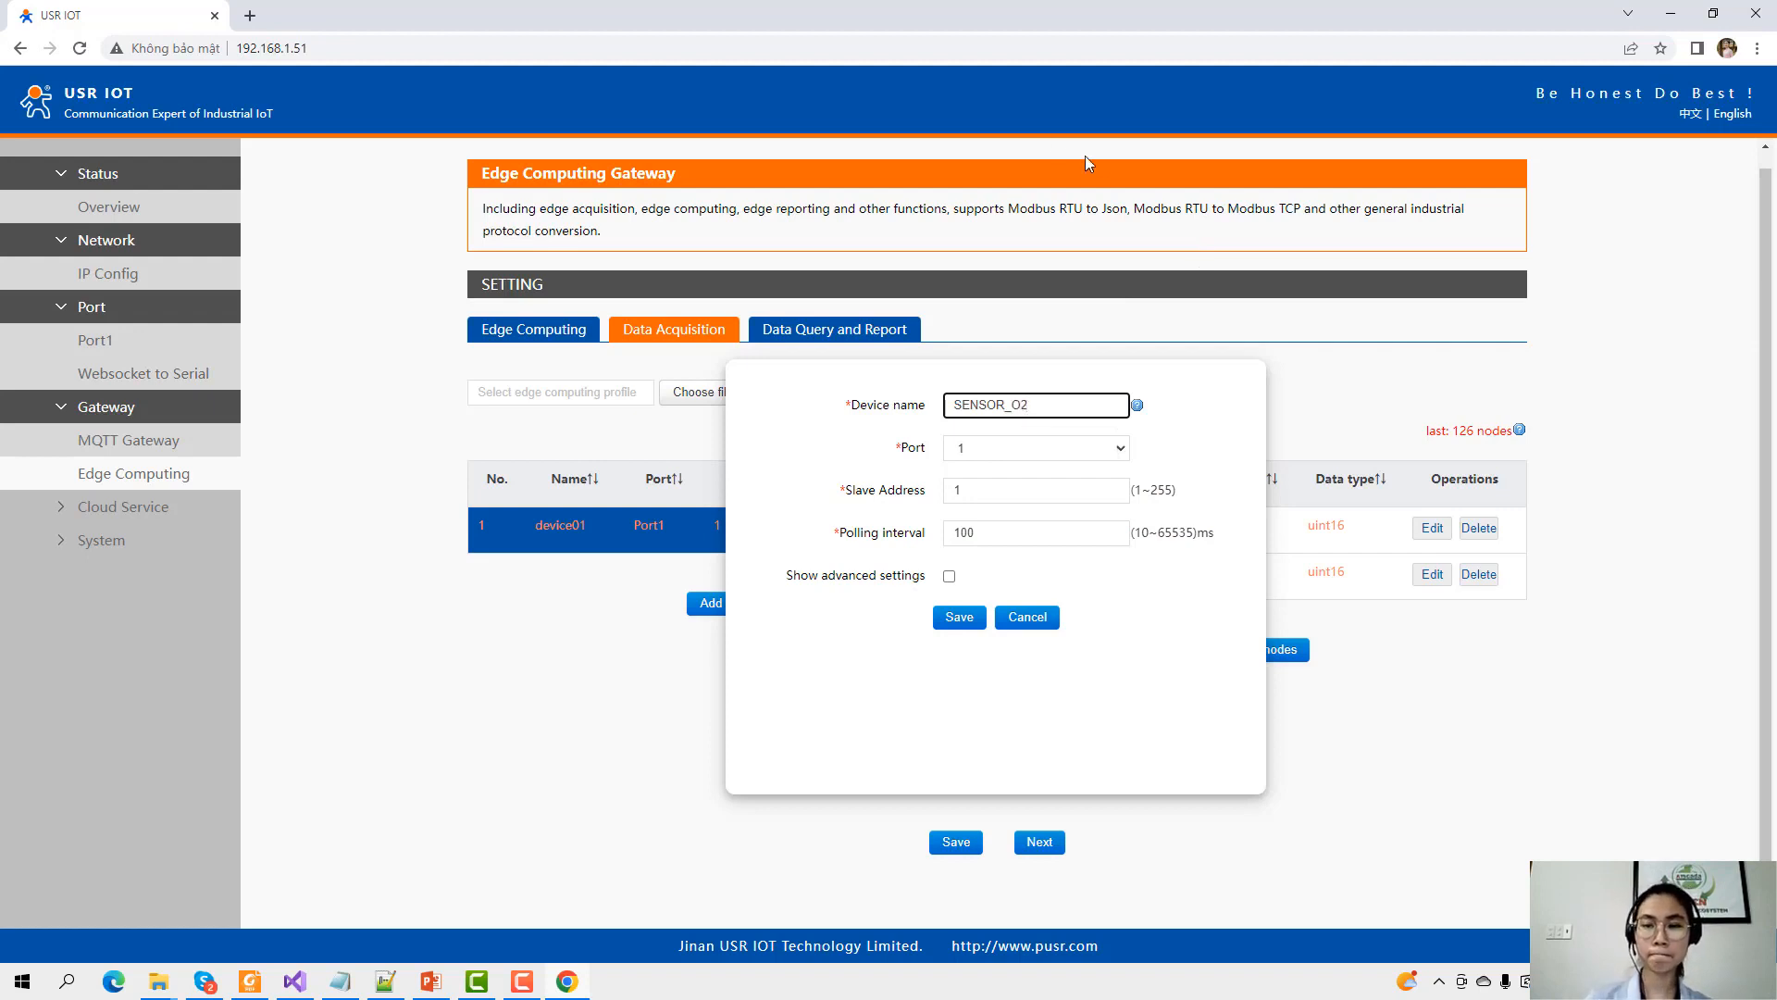
pyautogui.click(1003, 458)
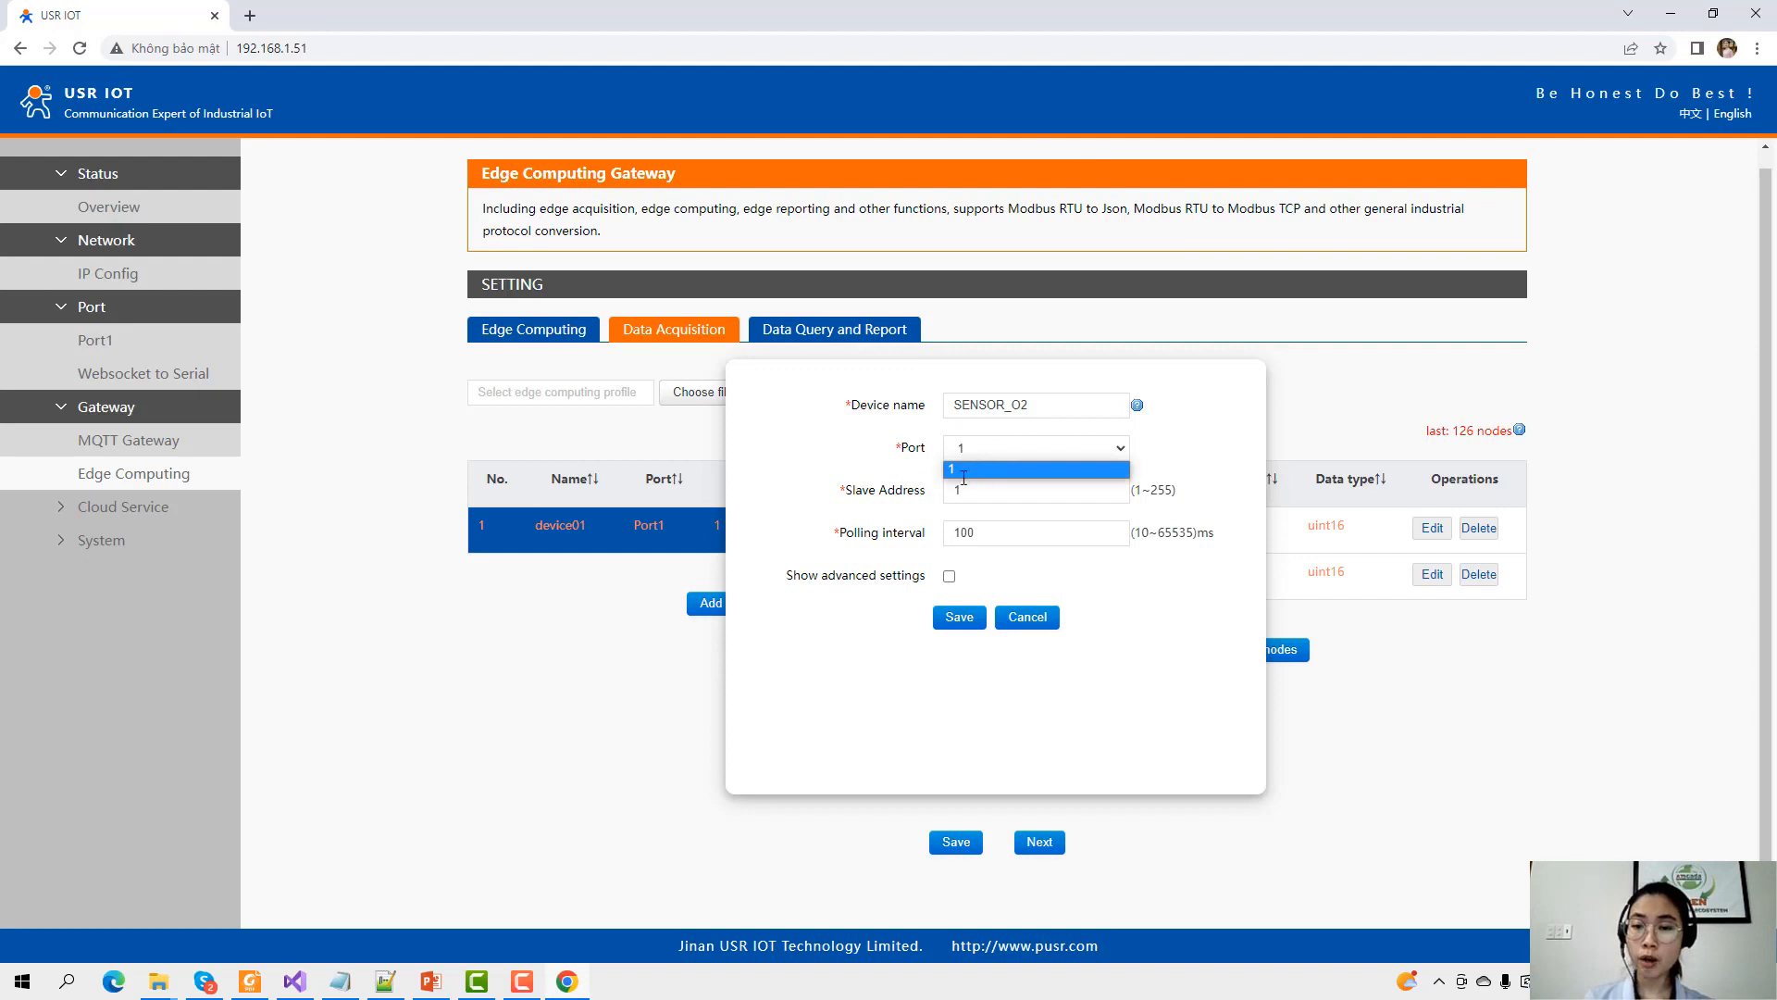
pyautogui.click(1022, 446)
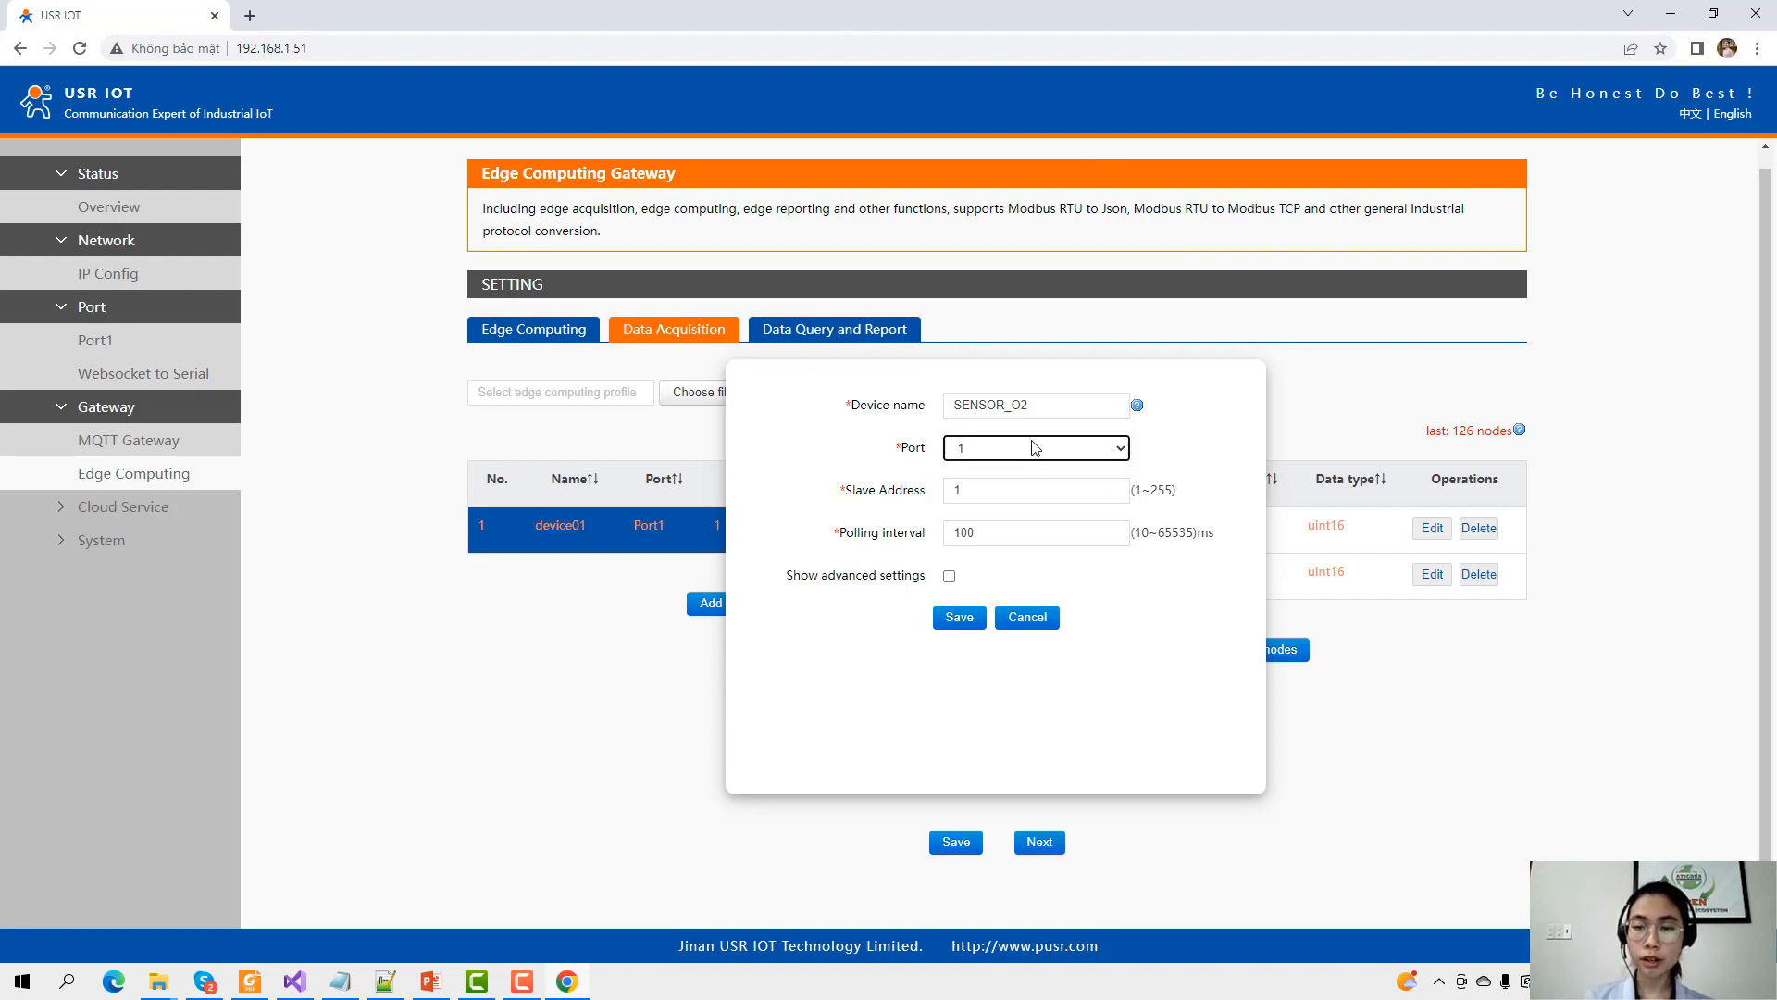
pyautogui.doubleClick(961, 490)
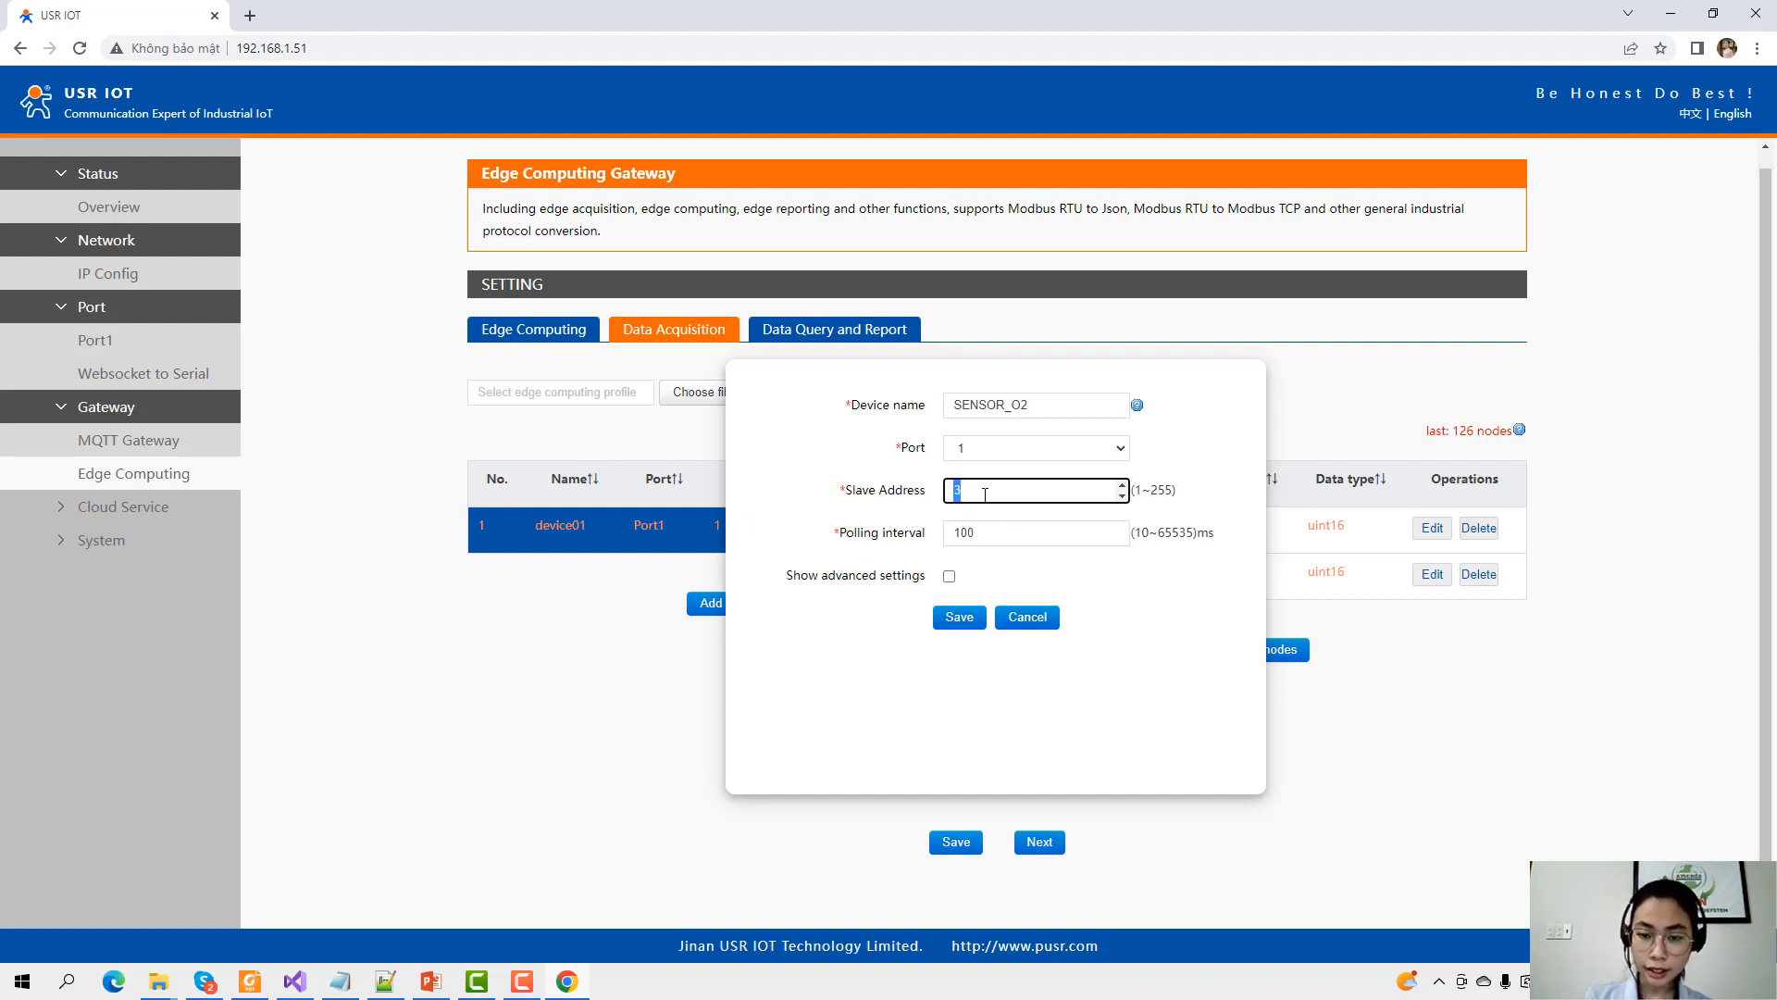
pyautogui.click(950, 579)
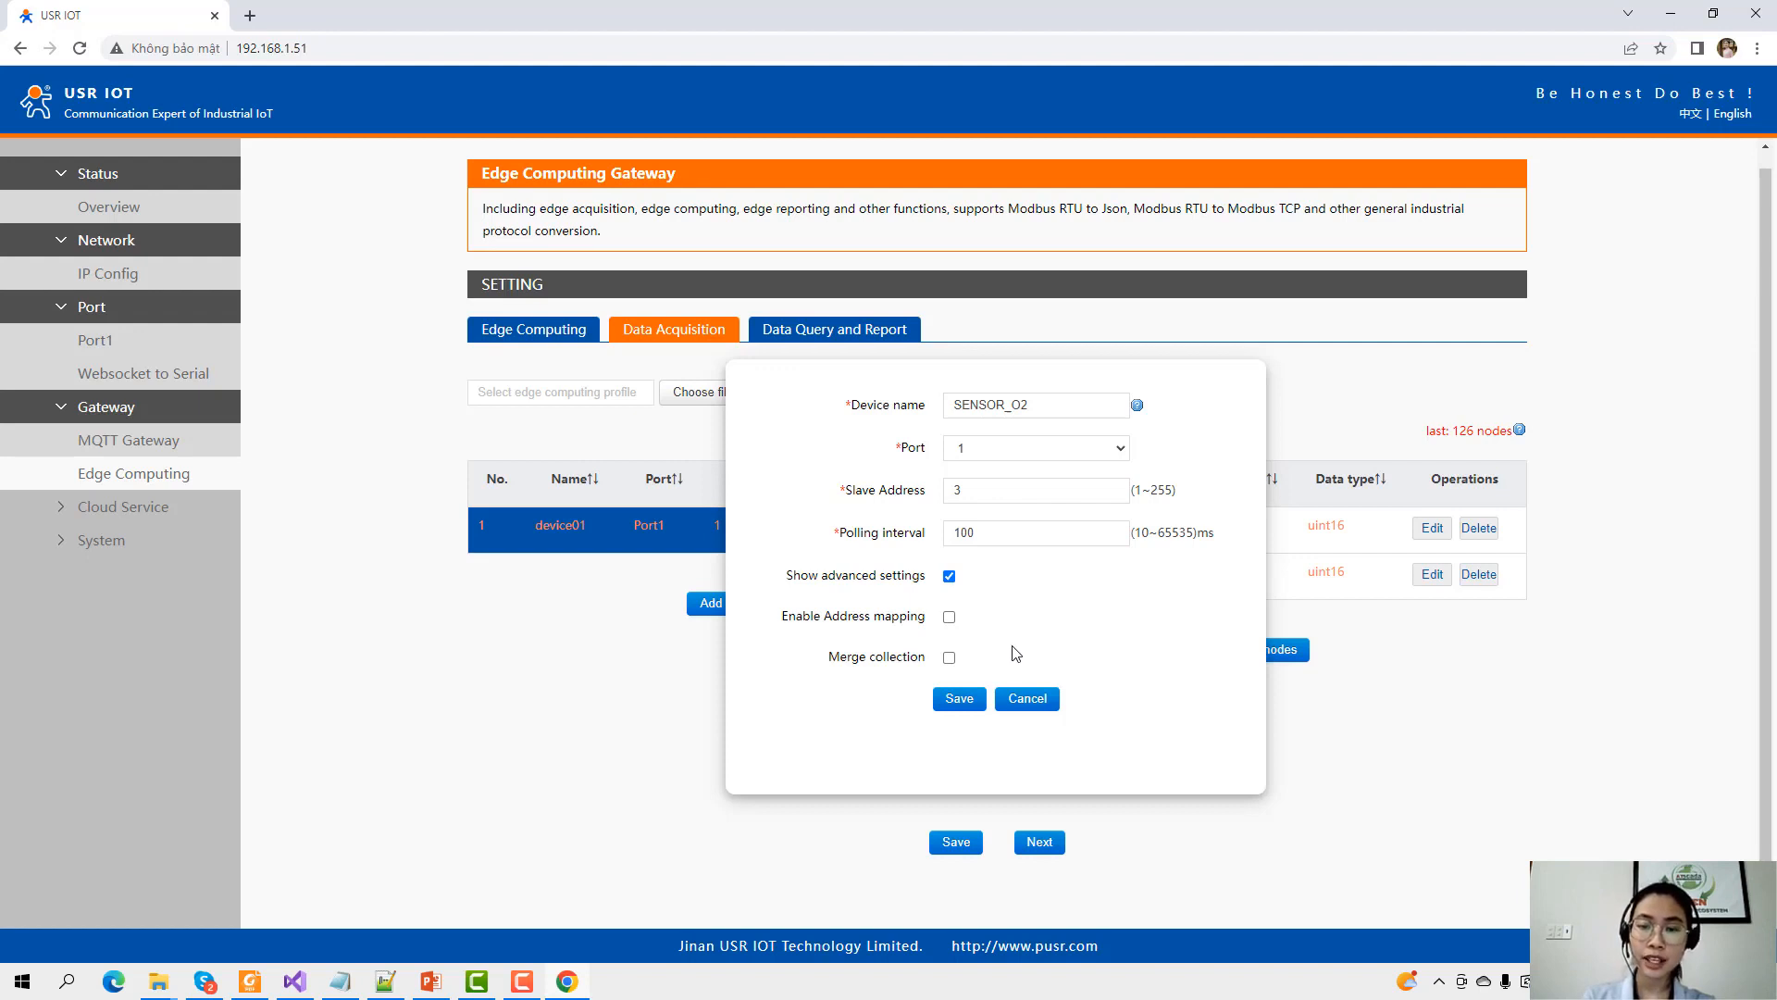
pyautogui.click(949, 576)
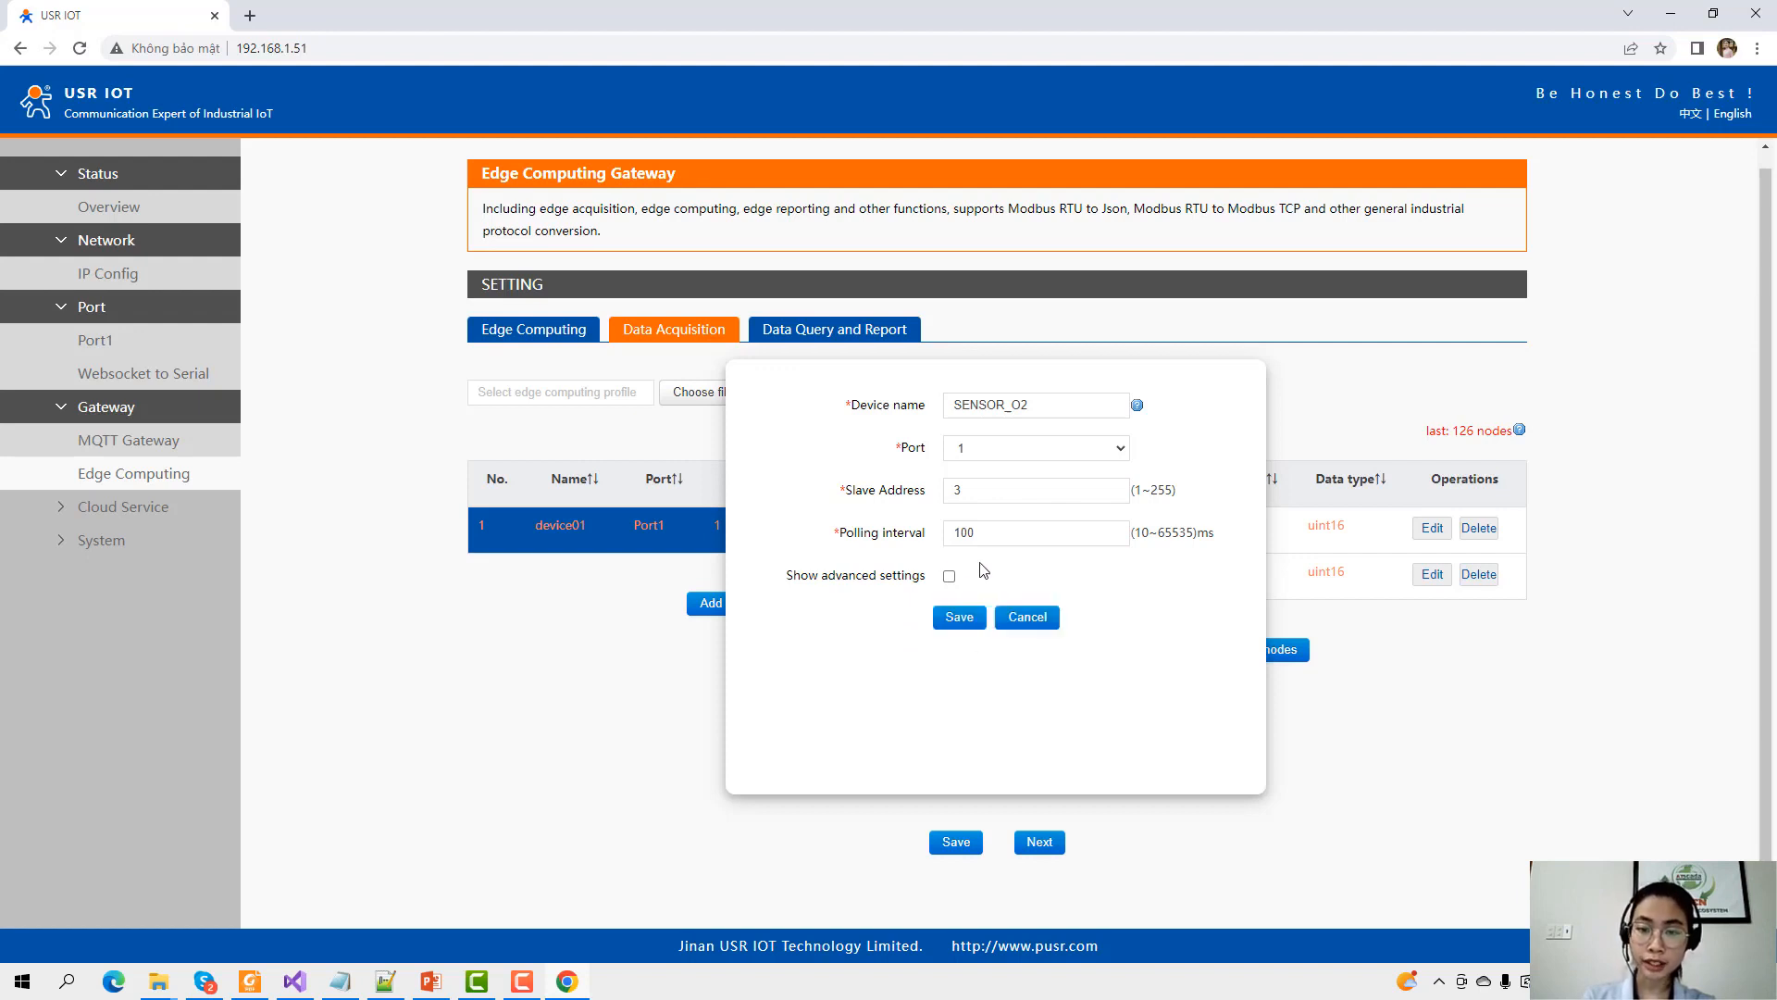
pyautogui.click(959, 617)
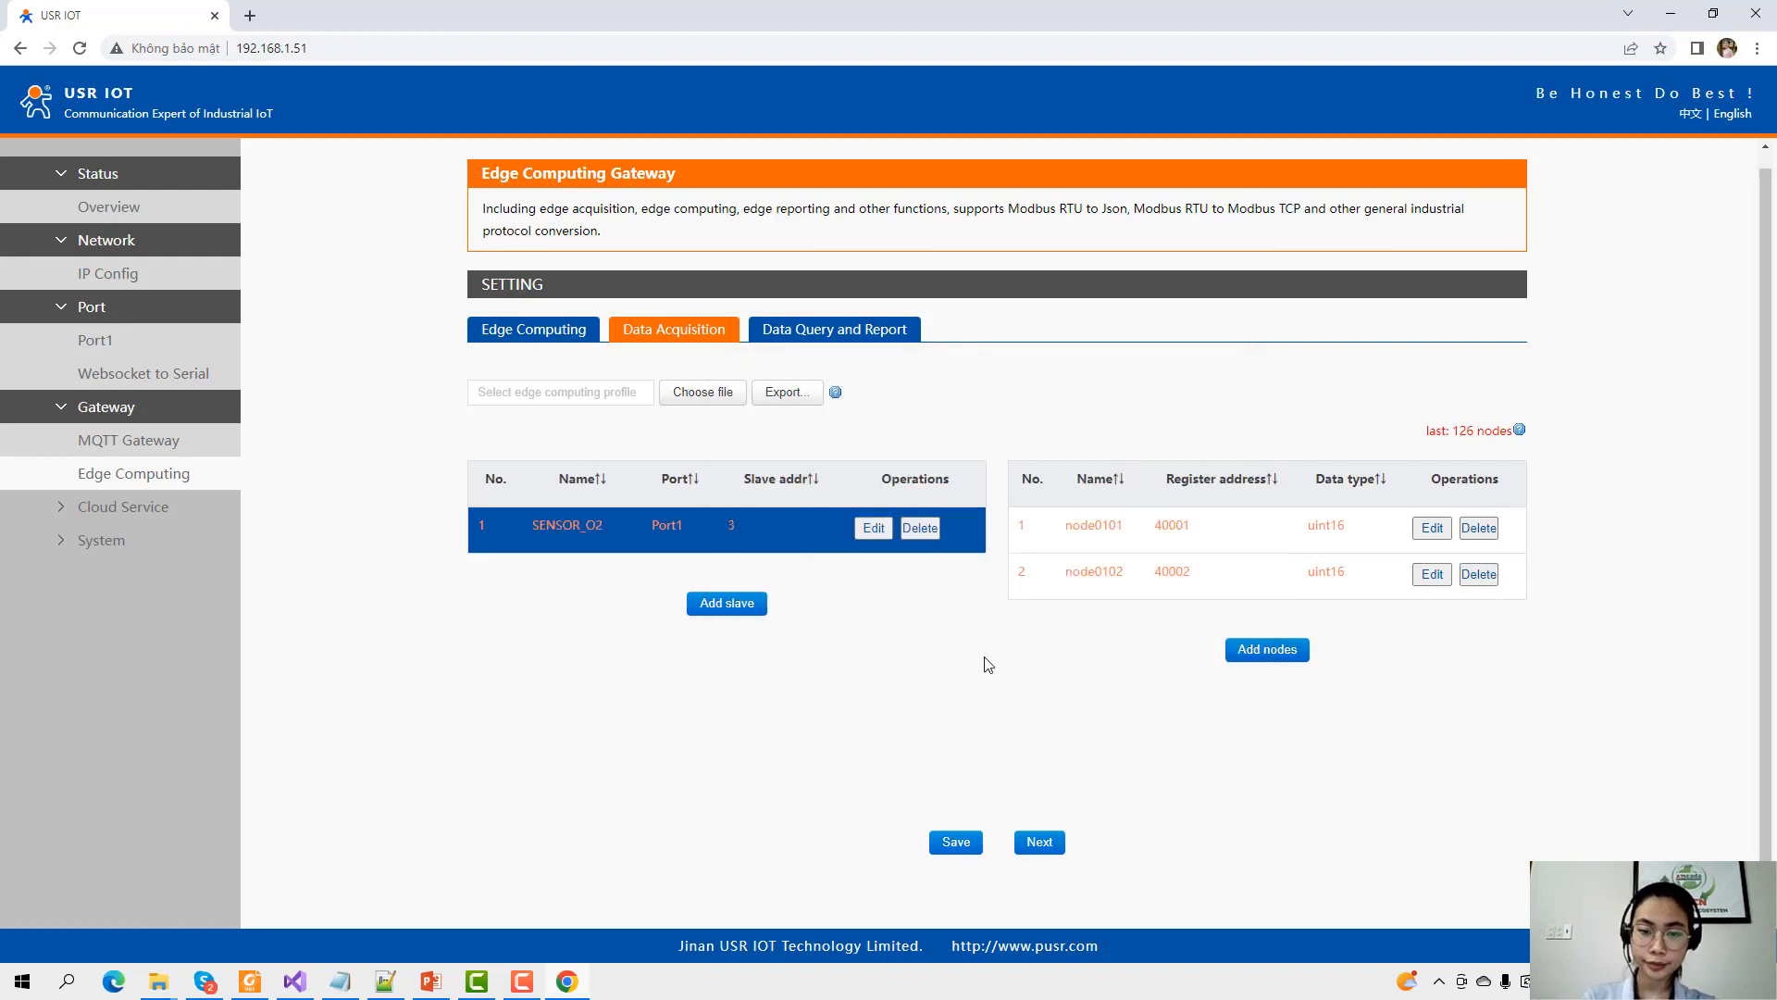
# Add a new slave SENSOR_CO2 with slave address 4, save it, then return to SENSOR_O2's nodes.
pyautogui.click(720, 604)
pyautogui.click(1007, 414)
pyautogui.hotkey('ctrl', 'a')
pyautogui.write('SE')
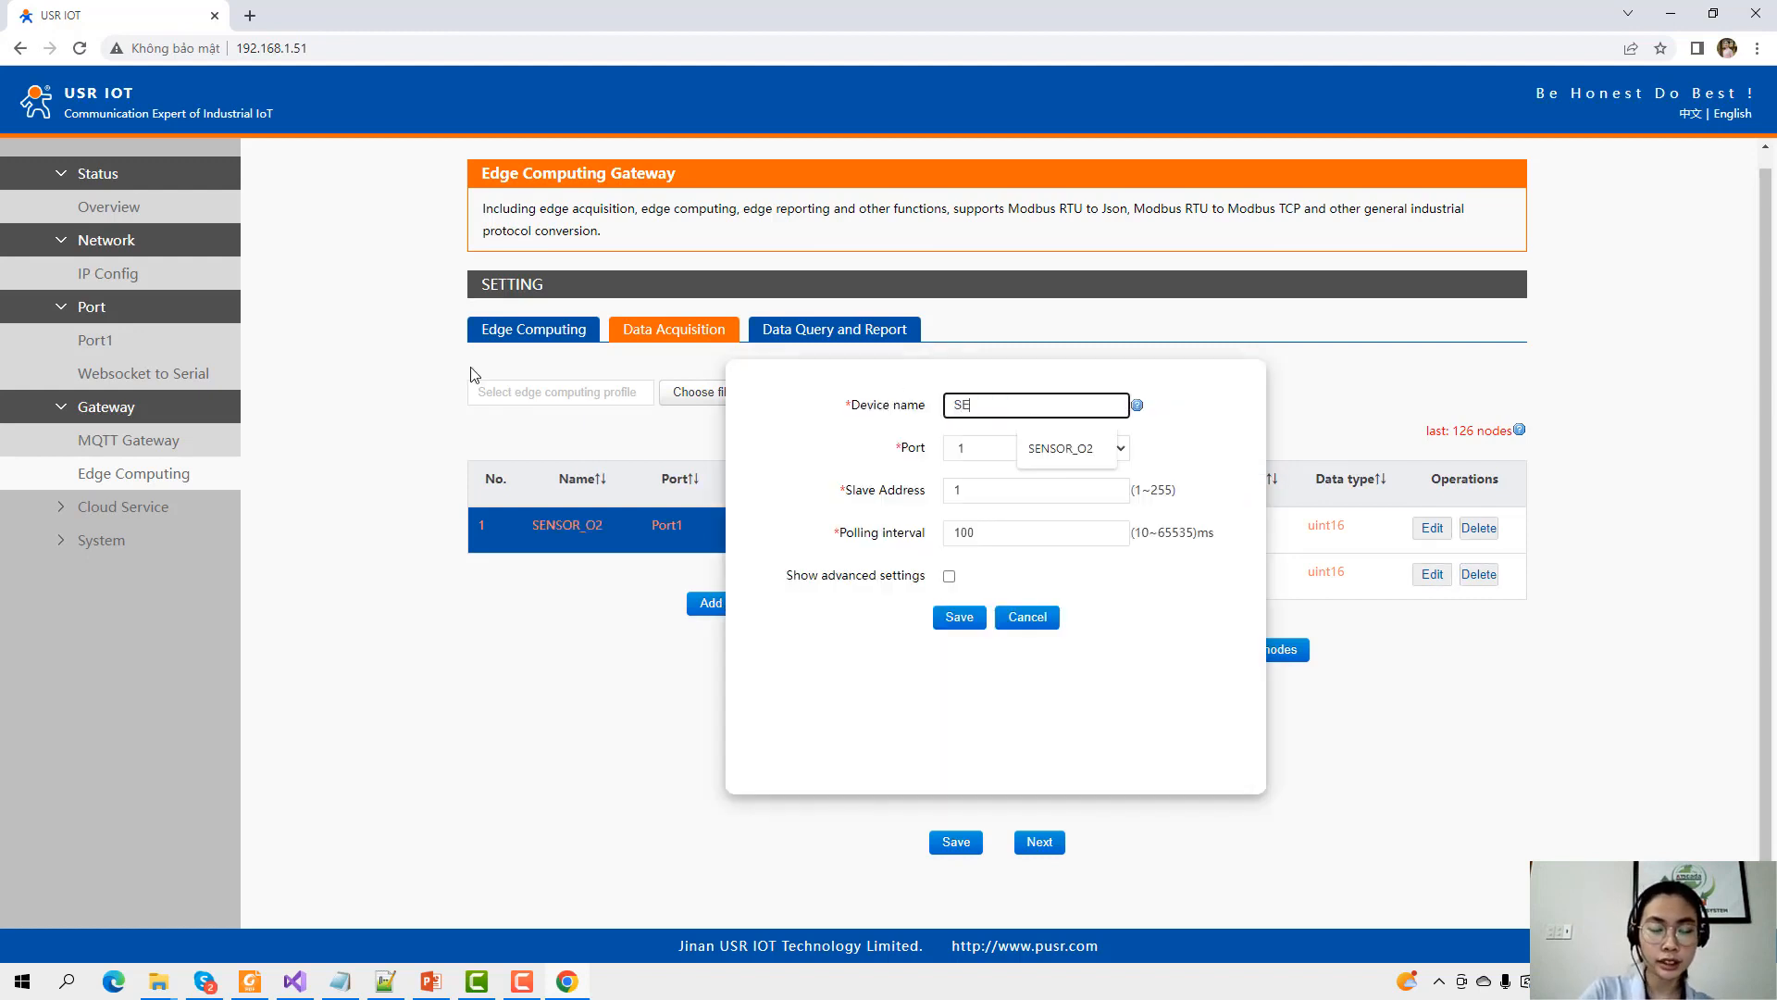
pyautogui.write('NSOR_CO2')
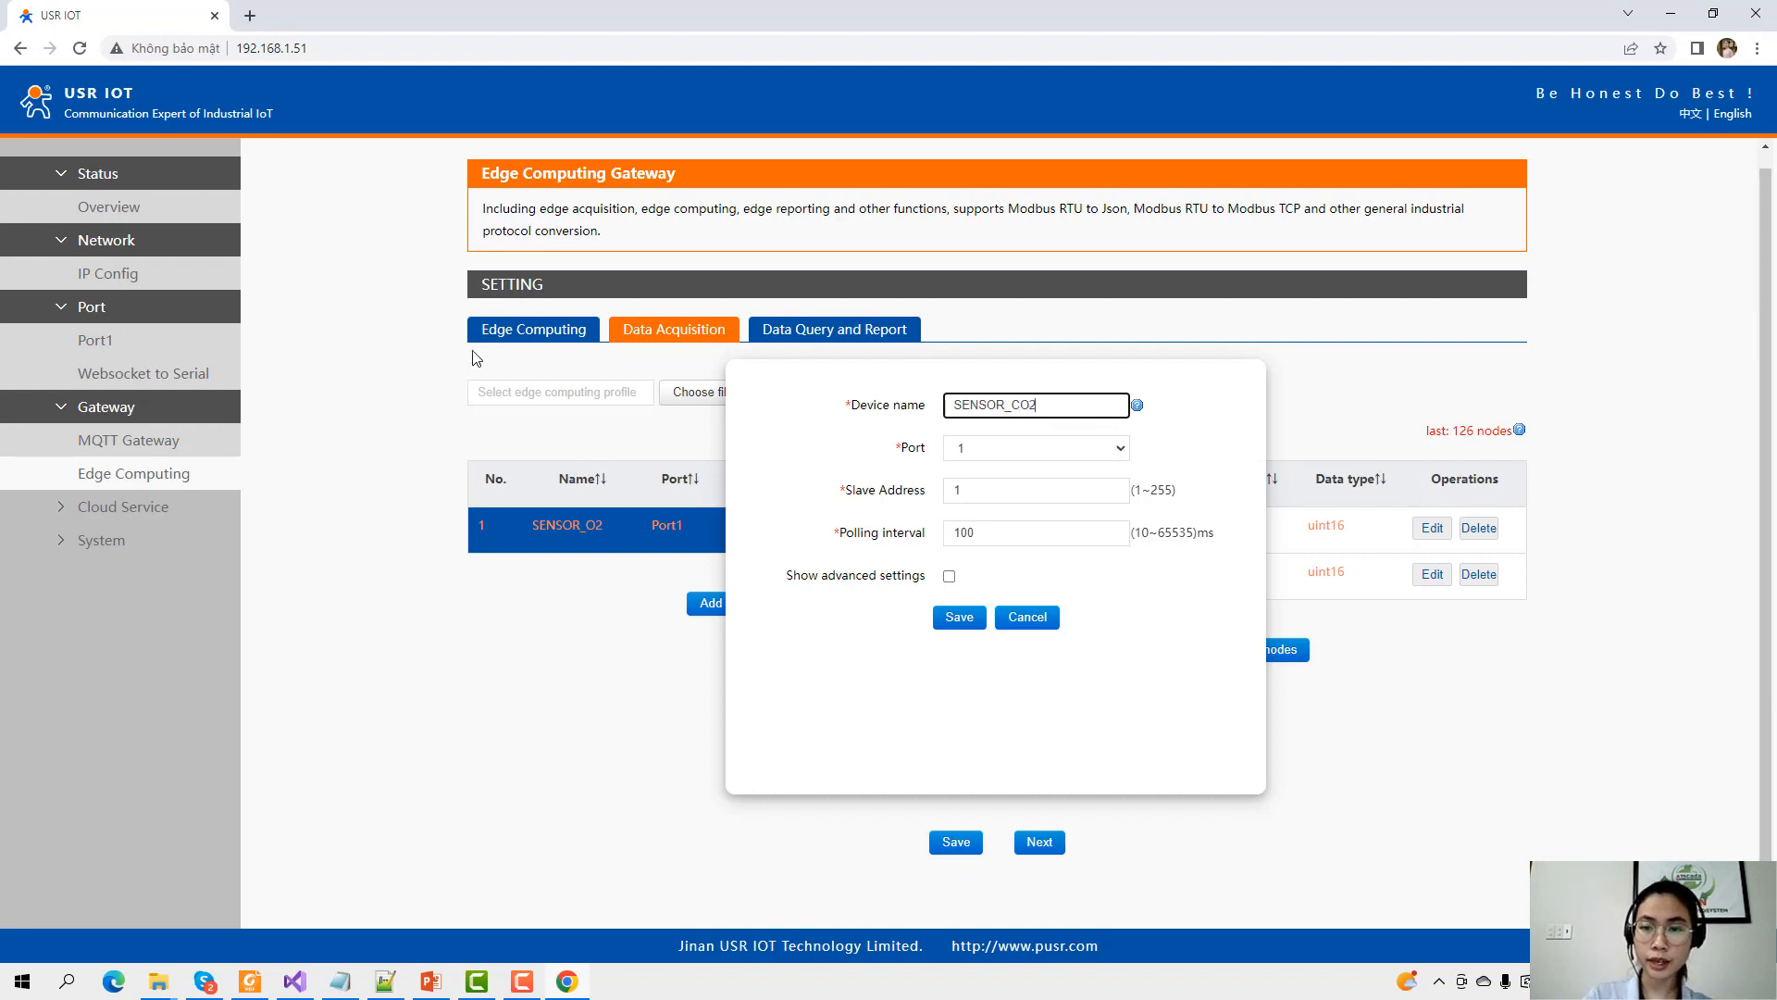
pyautogui.doubleClick(1018, 489)
pyautogui.write('4')
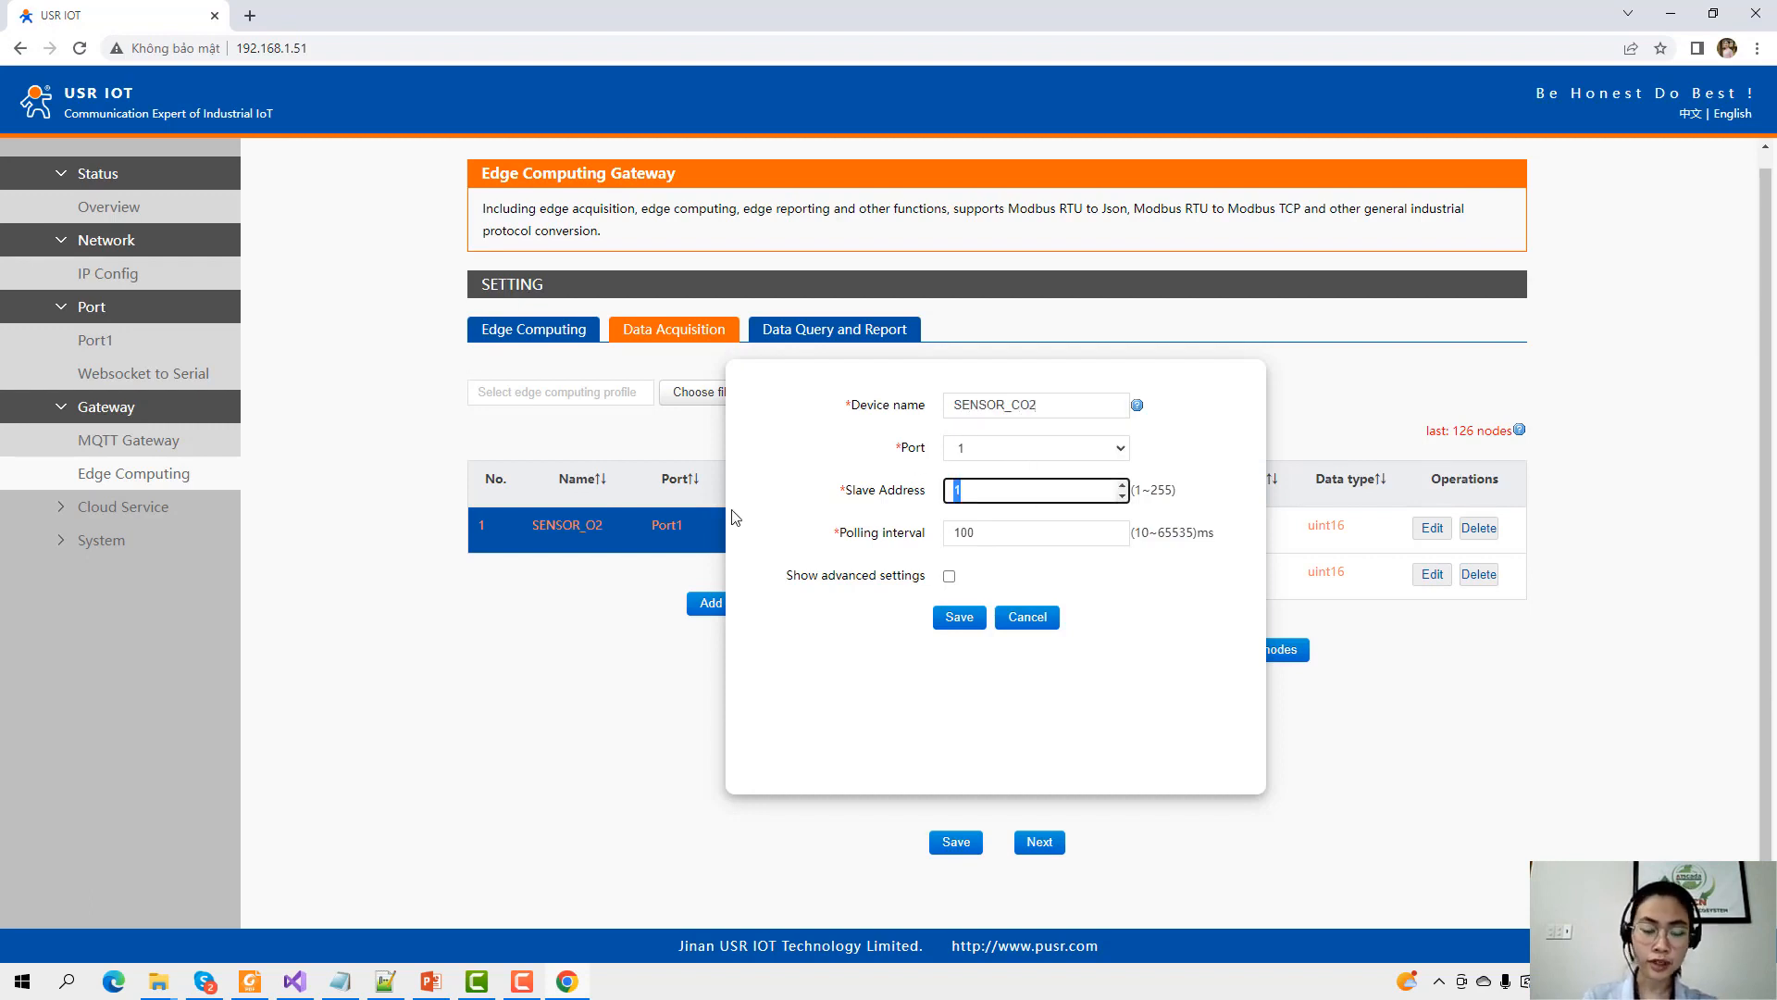
pyautogui.click(960, 618)
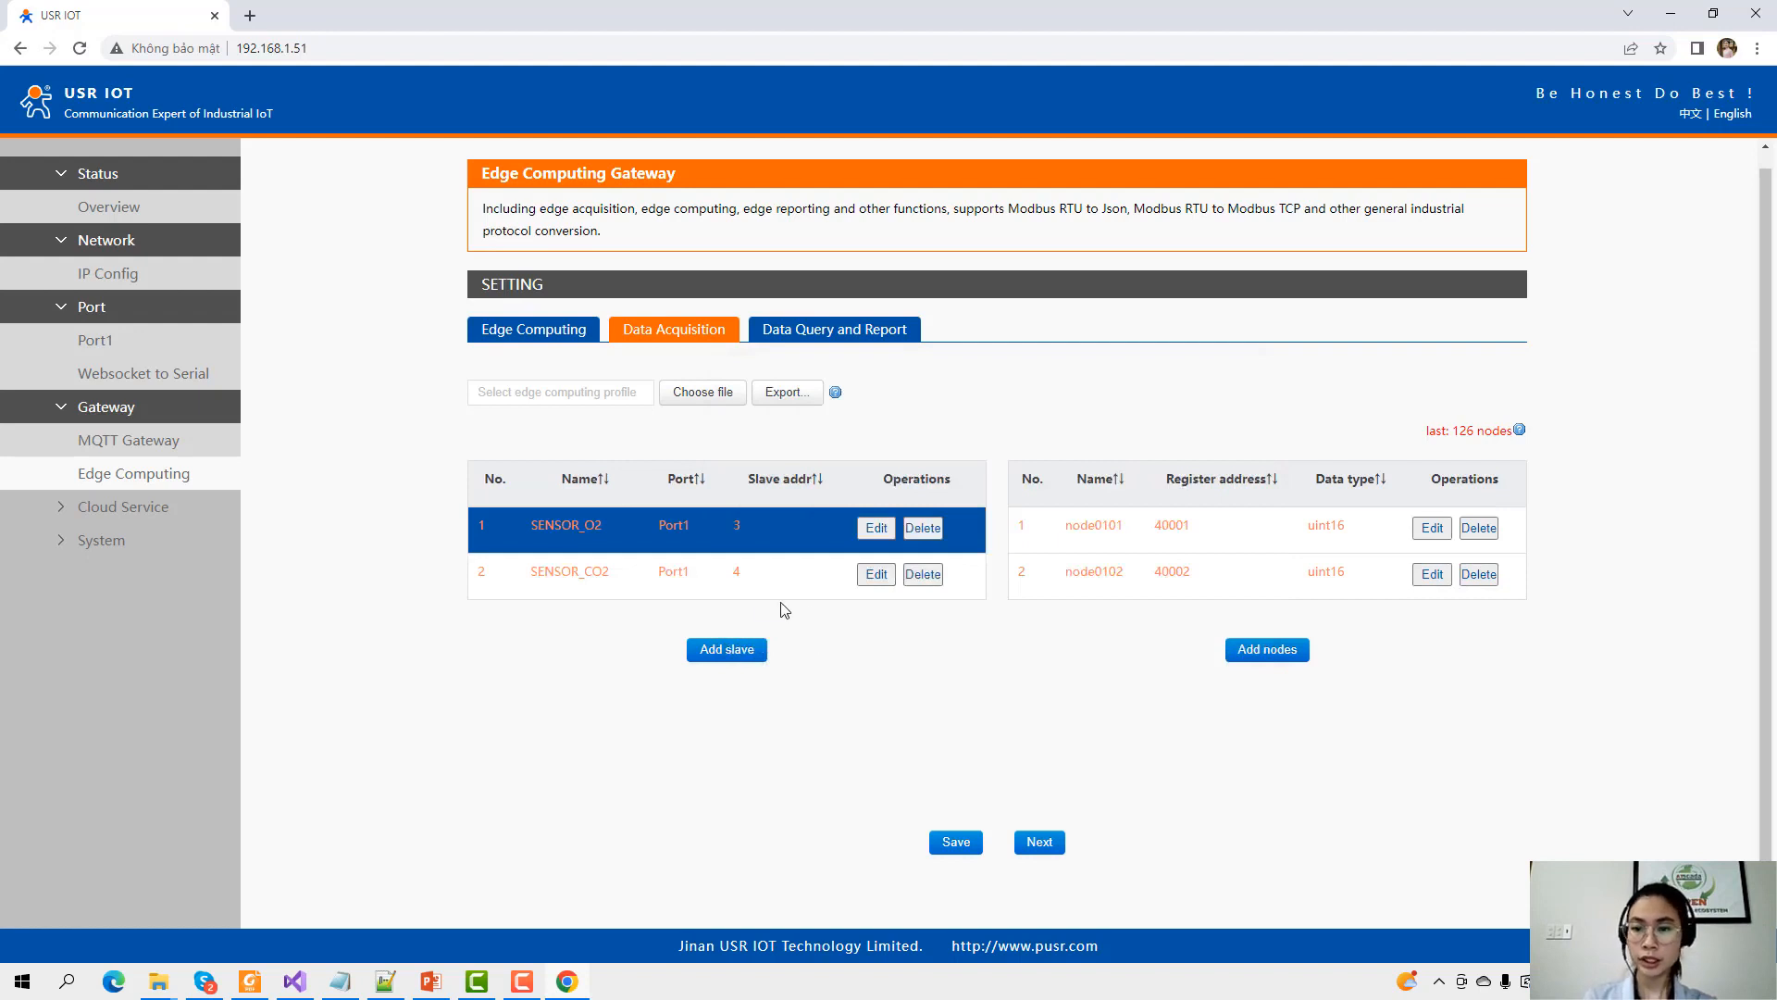
pyautogui.click(722, 579)
pyautogui.click(689, 542)
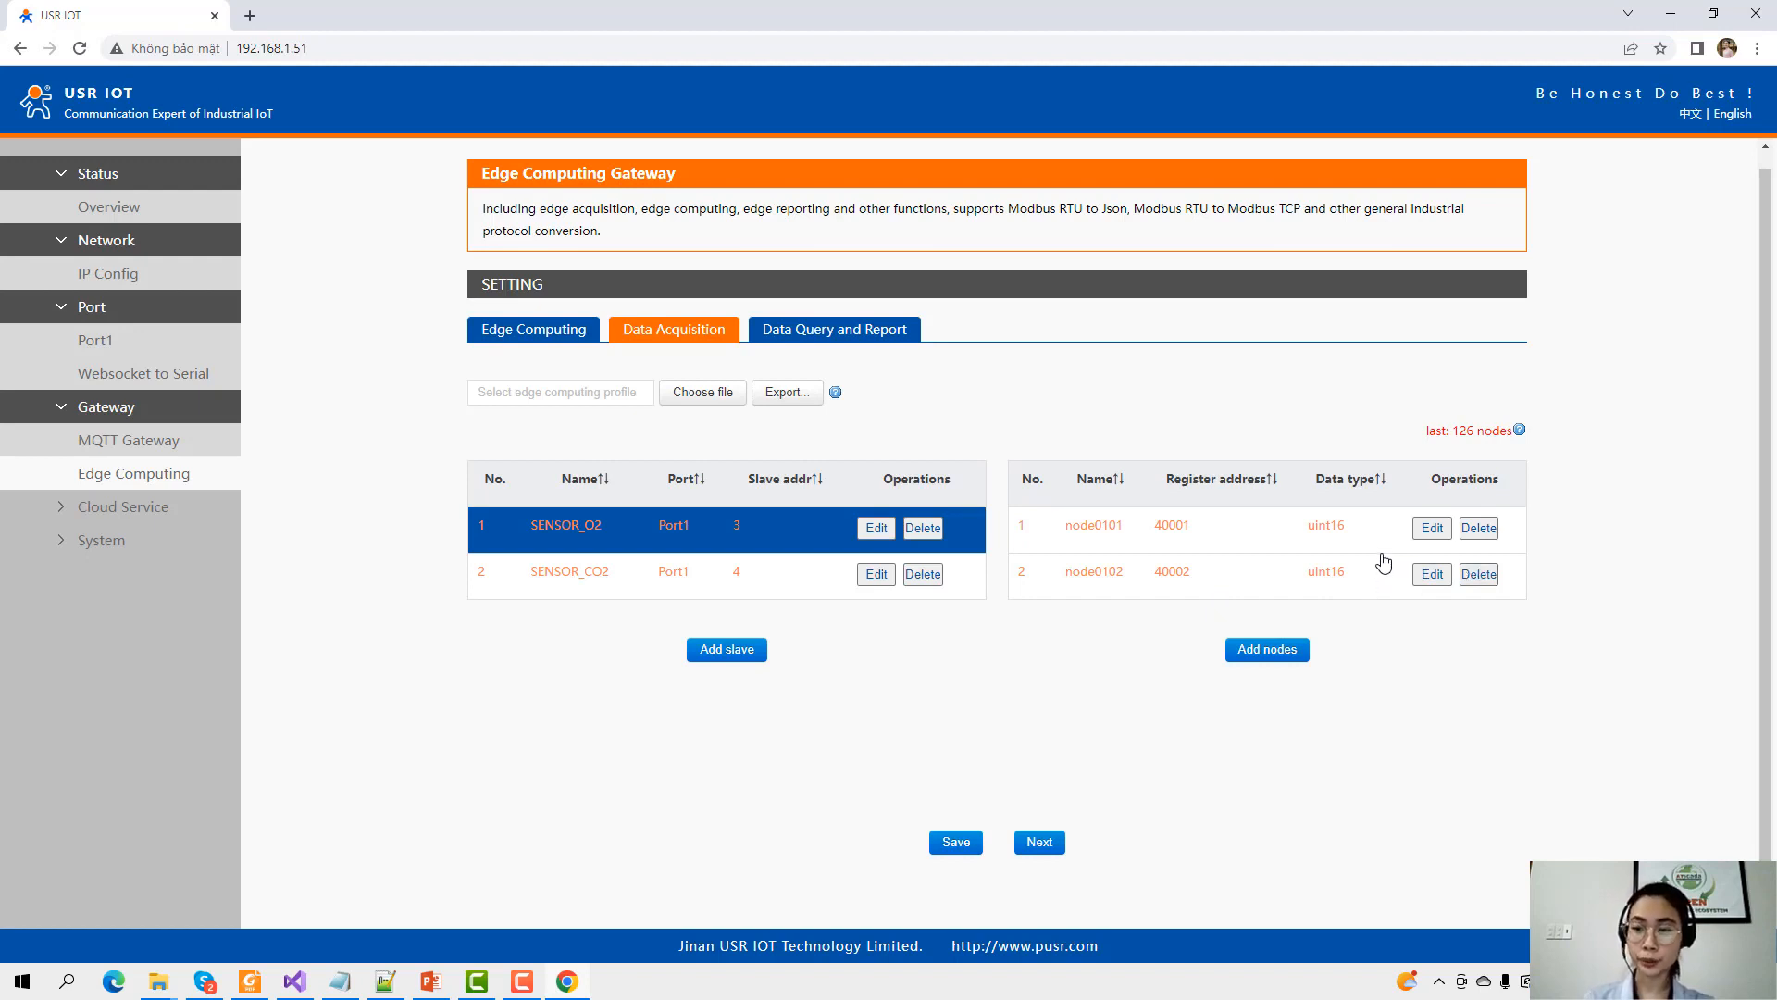
# Delete node0102 from SENSOR_O2 and rename node0101 to O2.
pyautogui.click(1478, 575)
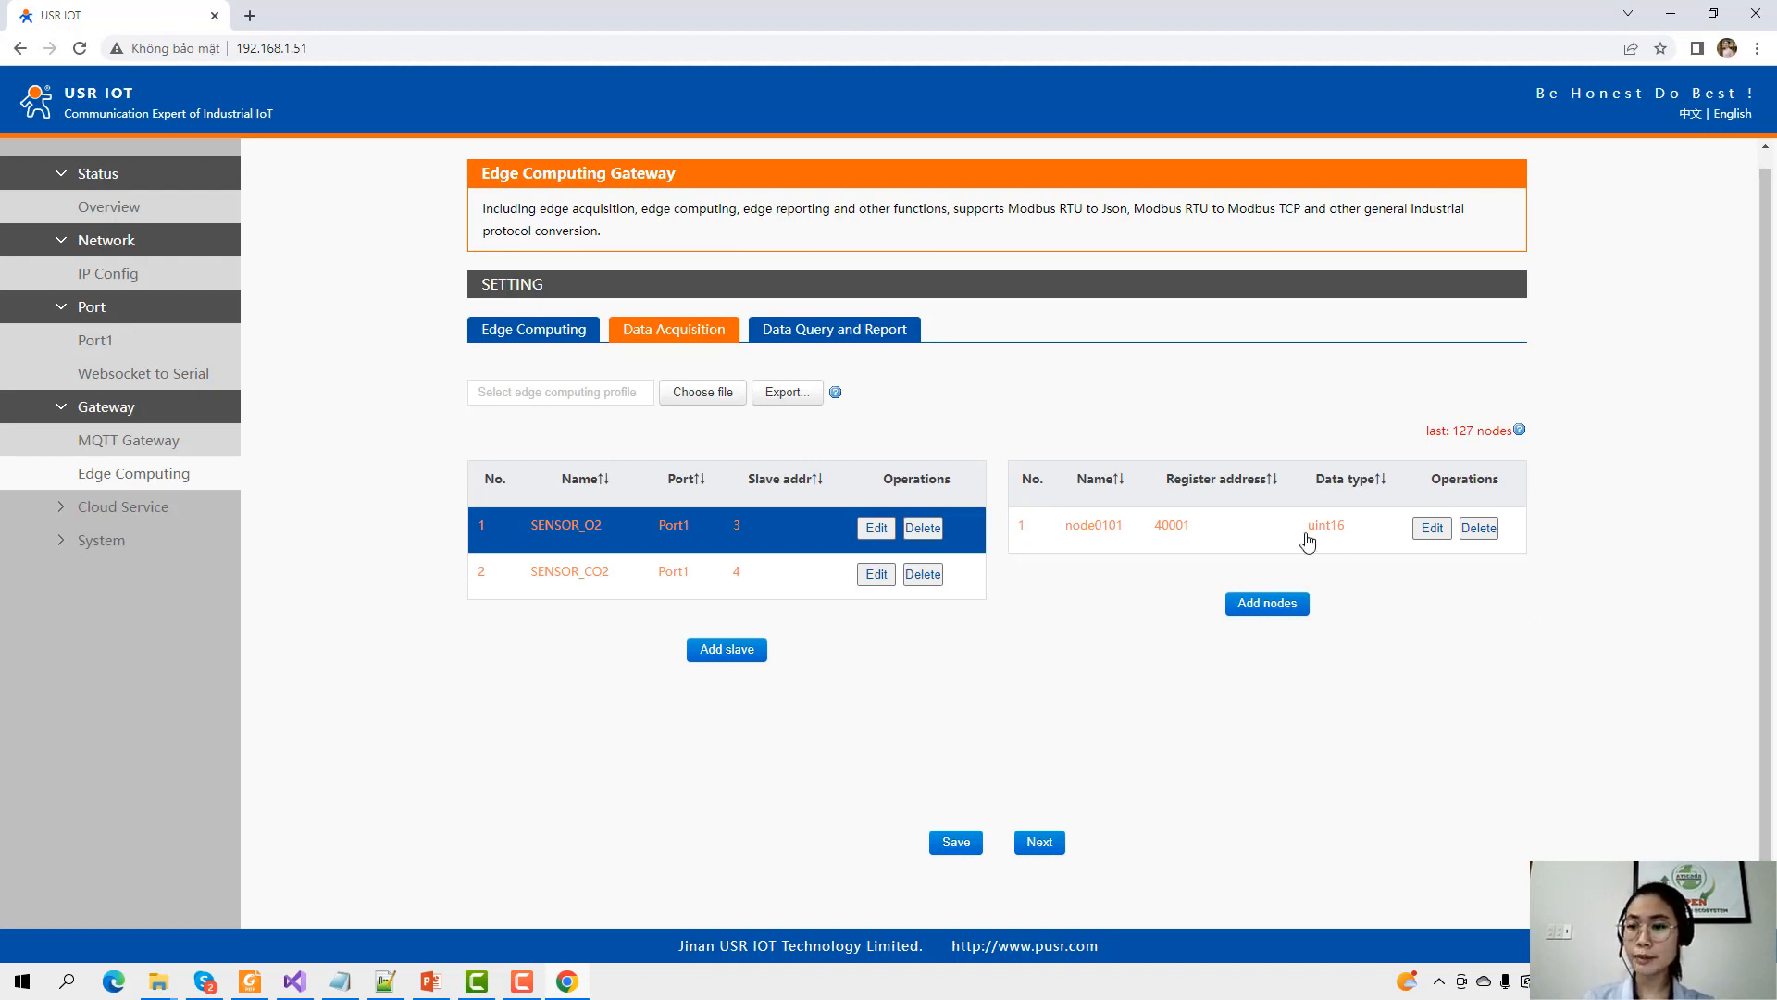
pyautogui.click(1432, 528)
pyautogui.doubleClick(1114, 416)
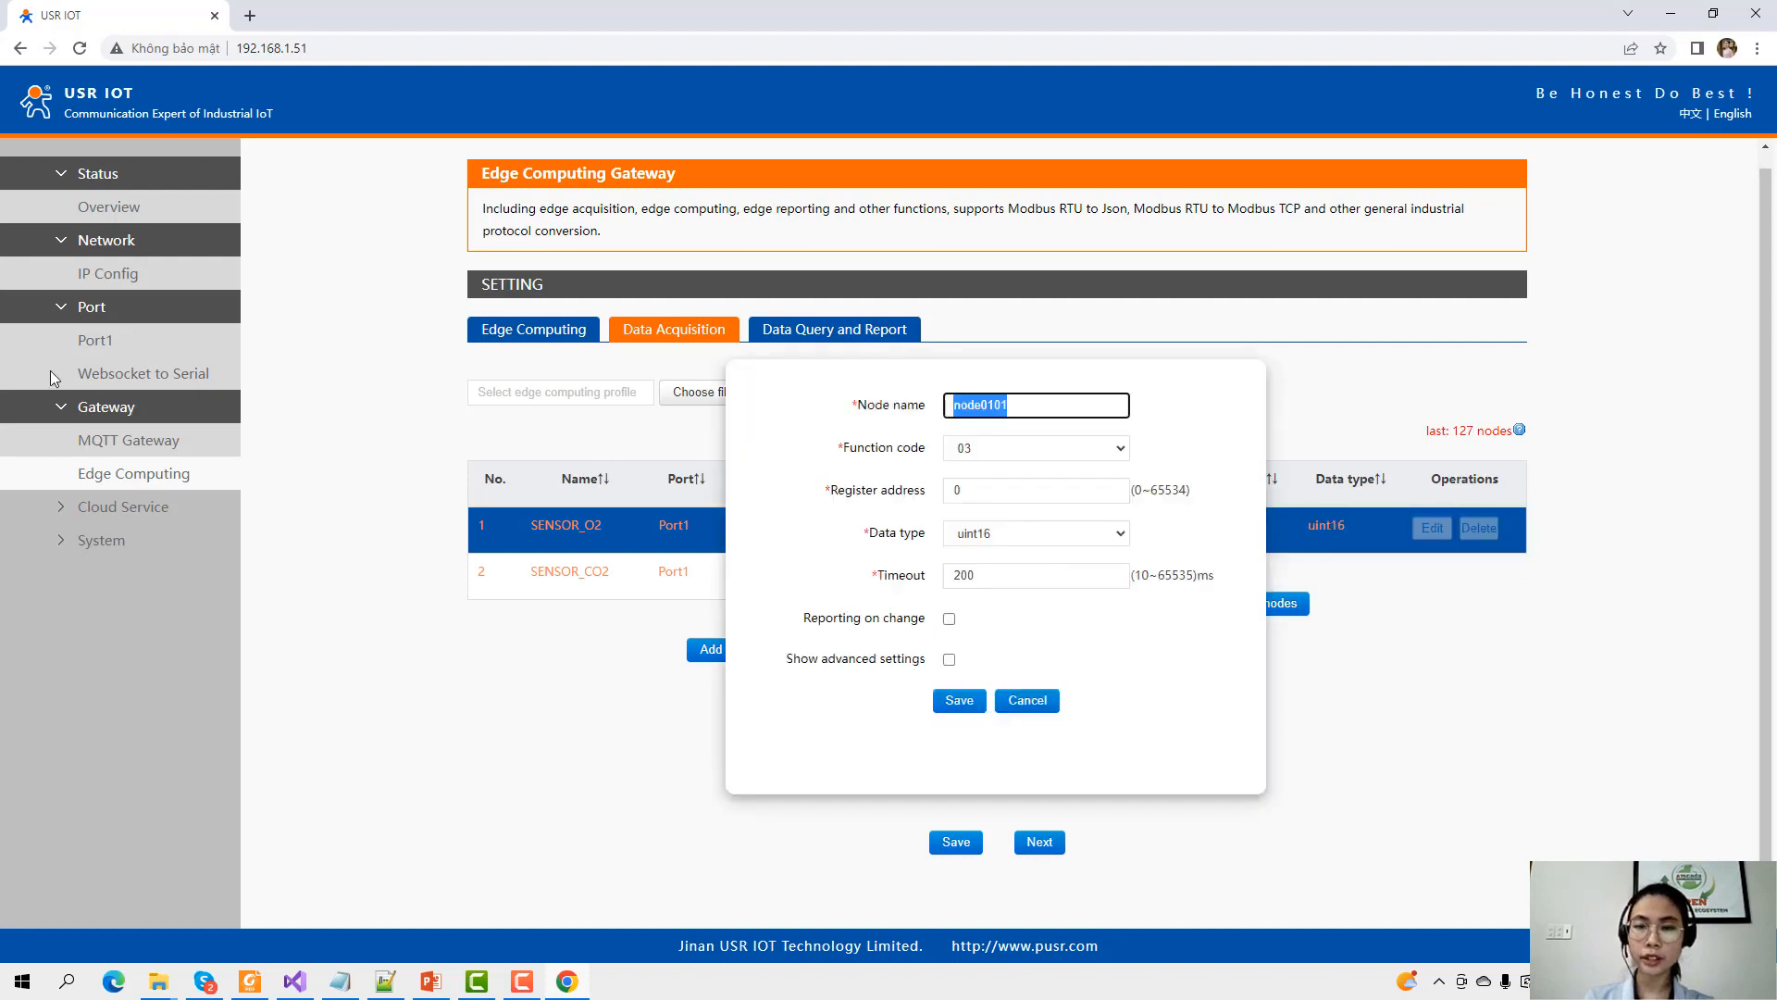
pyautogui.write('O2')
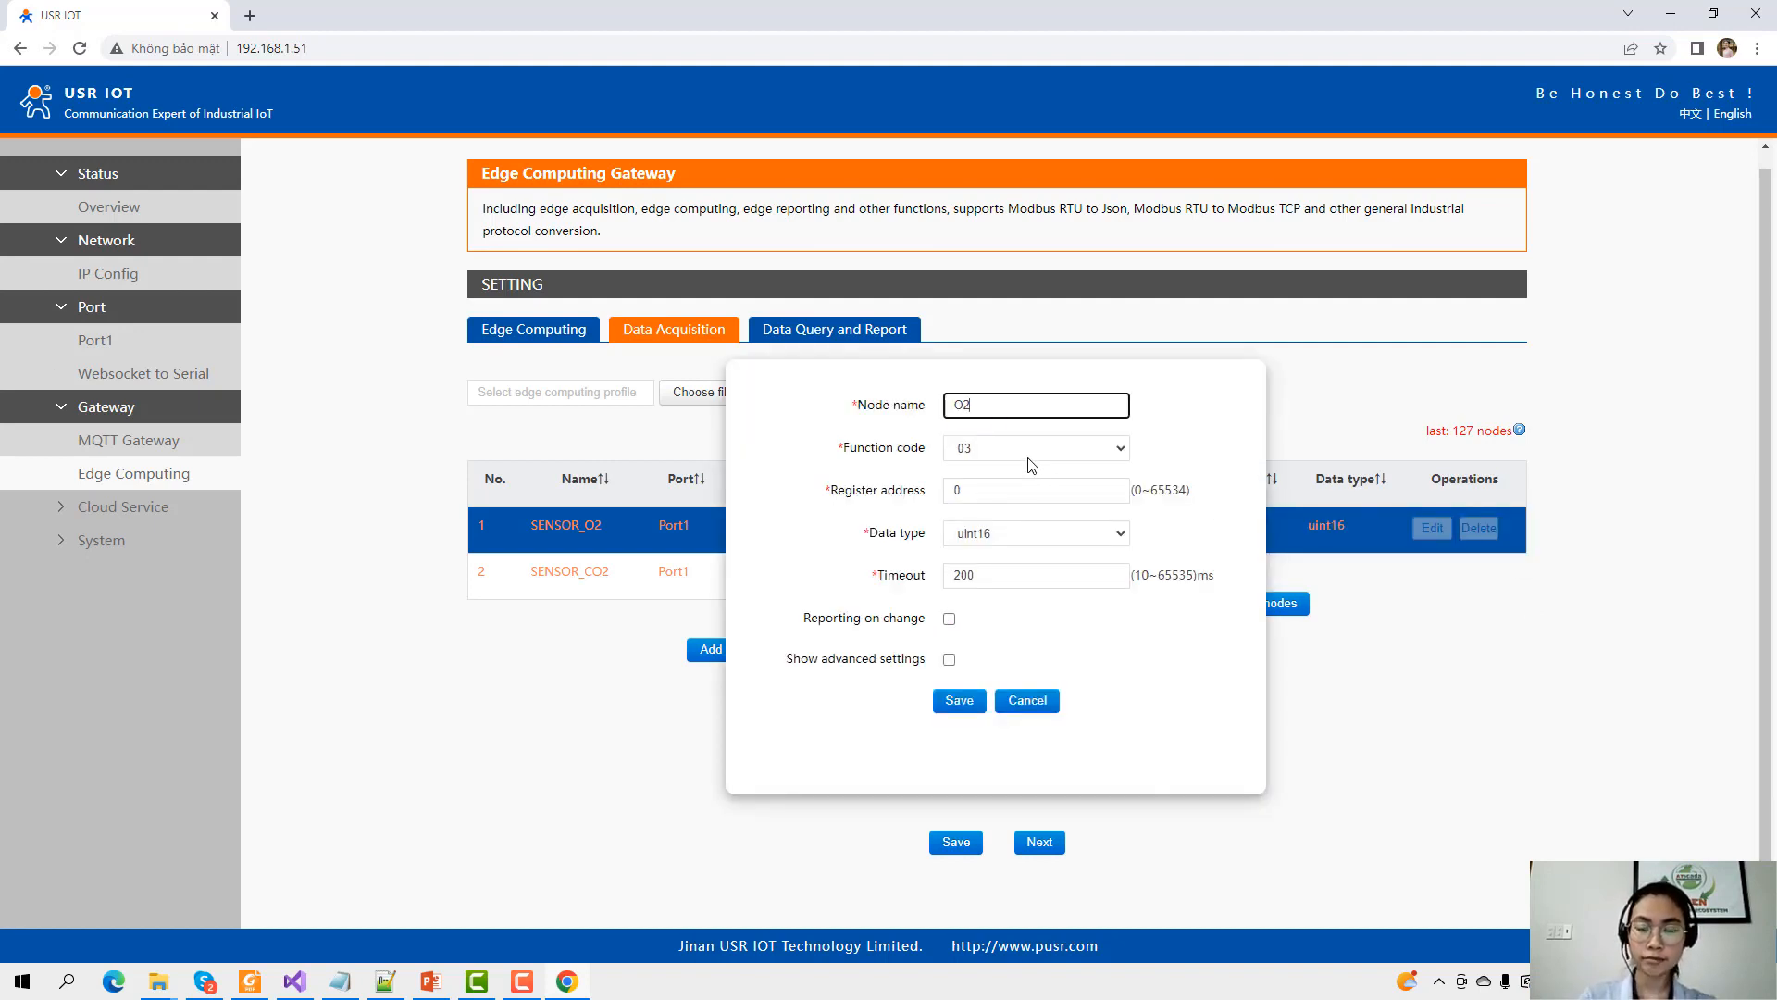
# Check the USR-N5XX manual's register table for the holding register range 40001–49999.
pyautogui.click(261, 981)
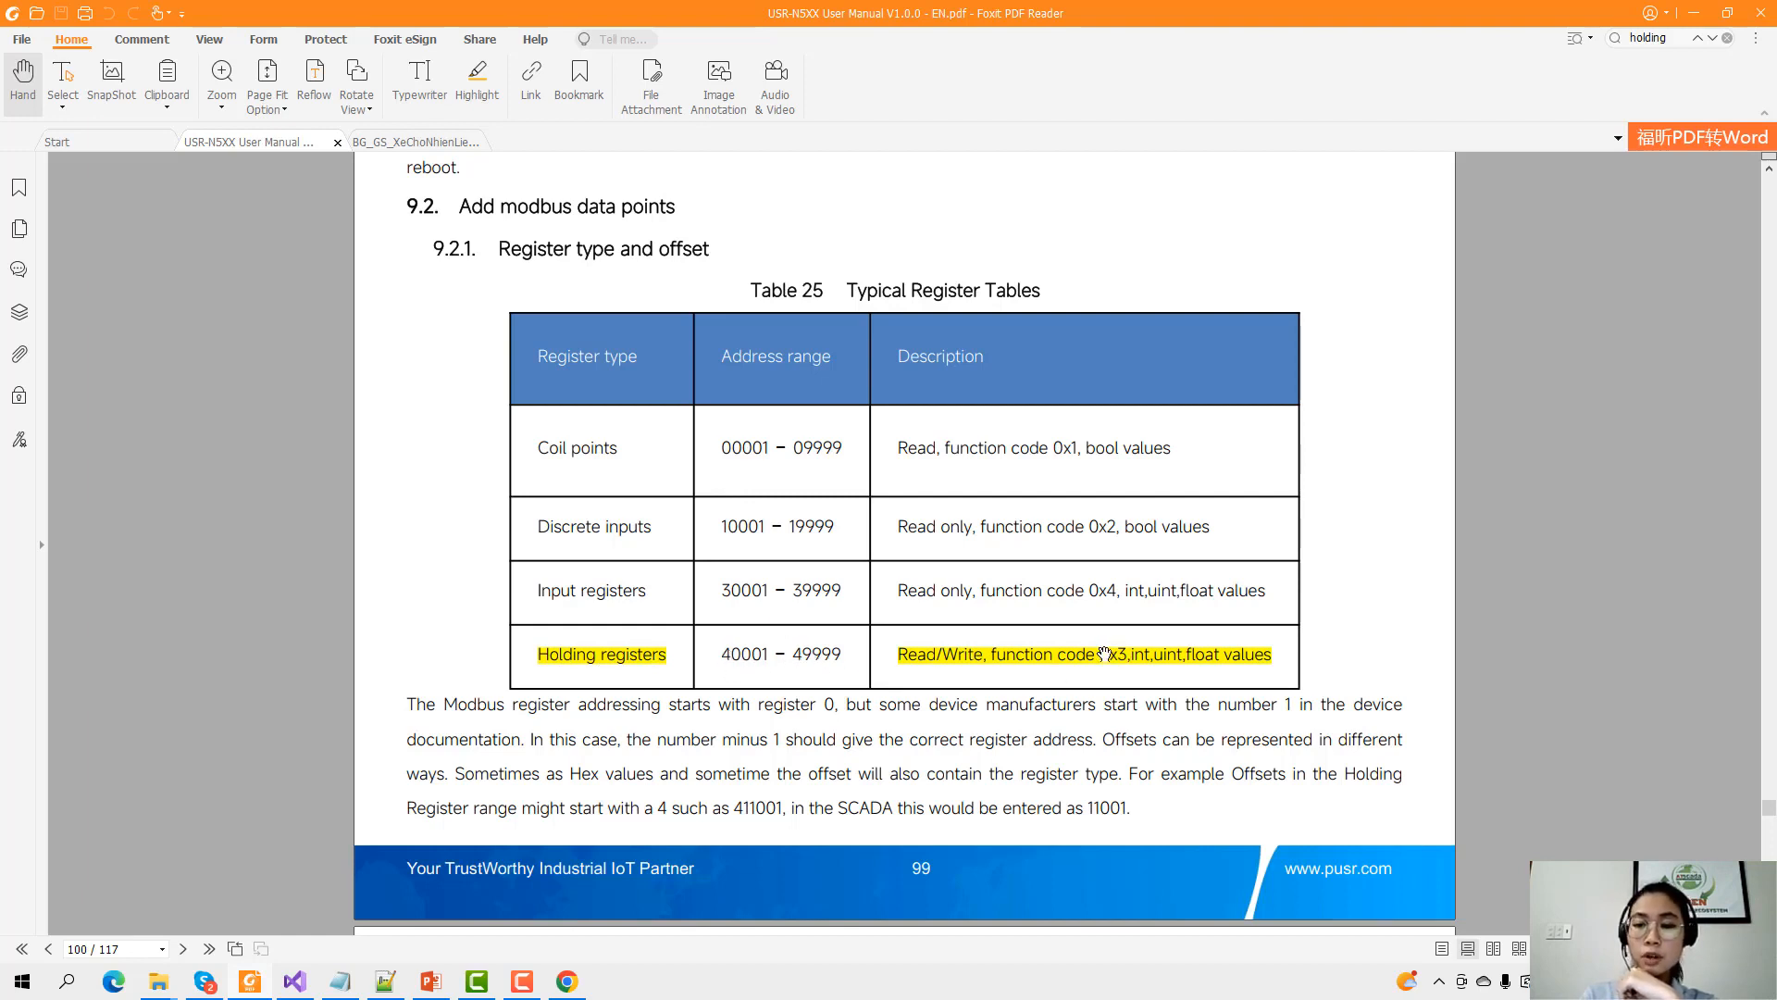
# Save node O2 with function code 03, register address 0 (40001), uint16, and reporting on change off.
pyautogui.click(1688, 25)
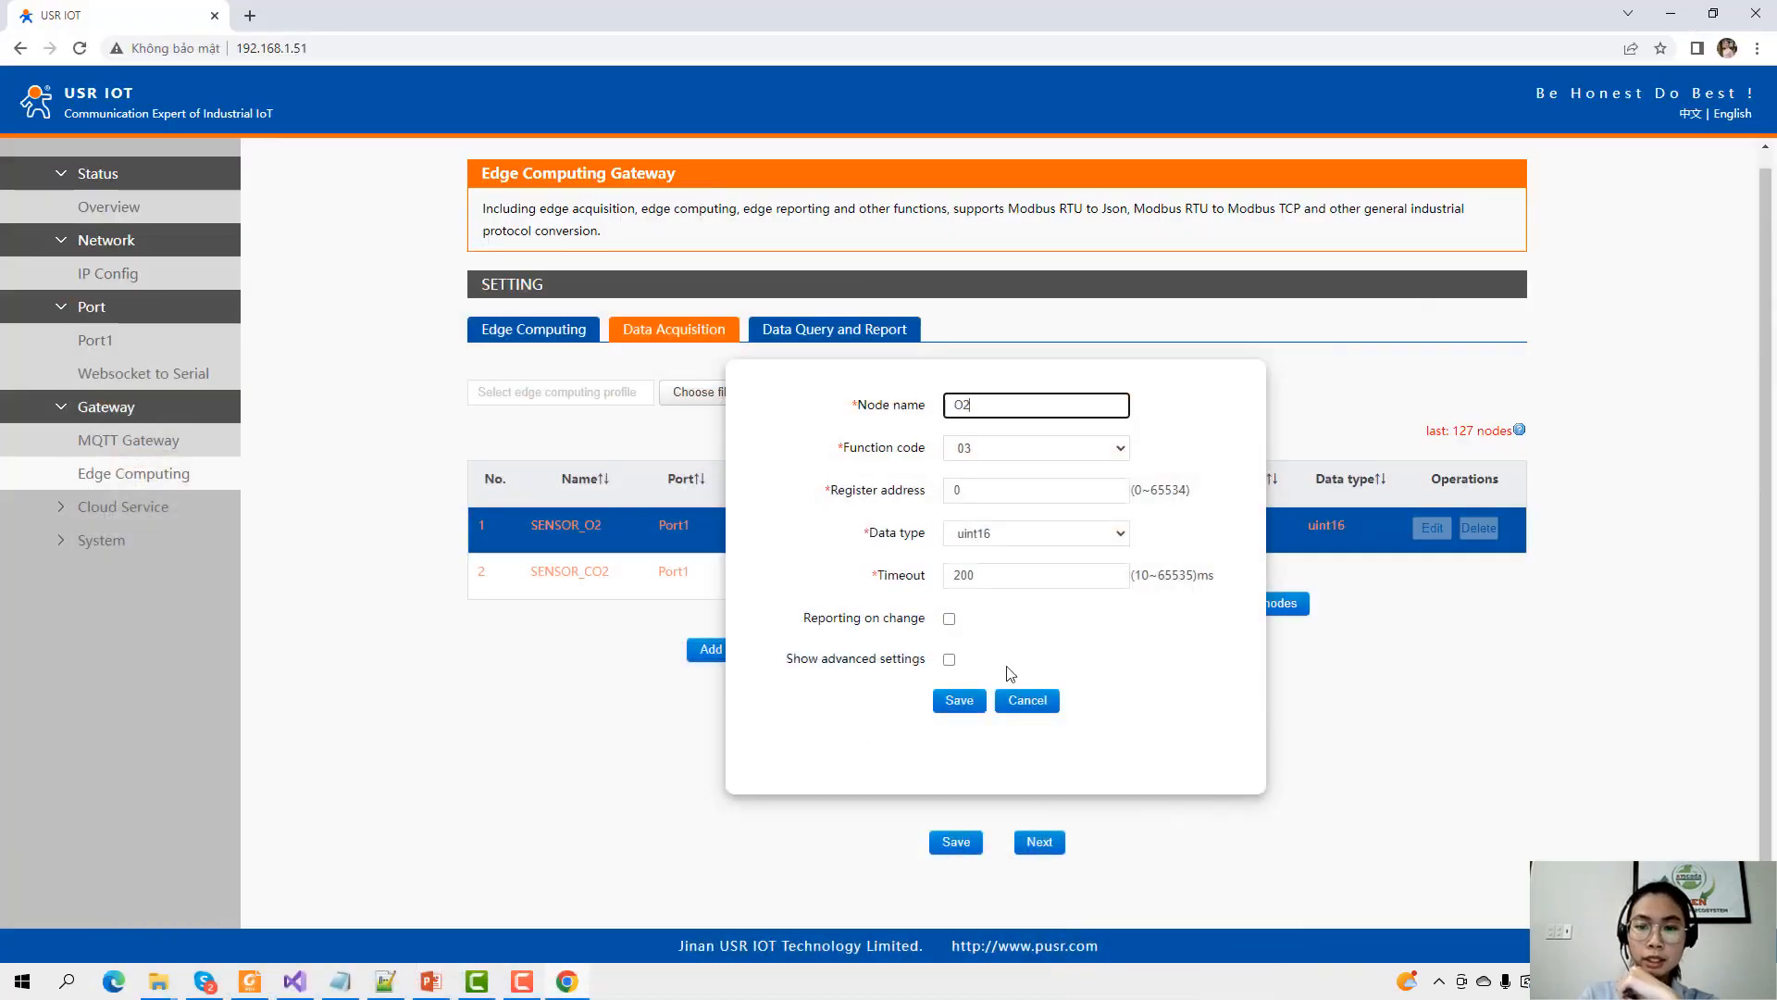
pyautogui.click(1043, 460)
pyautogui.click(1027, 469)
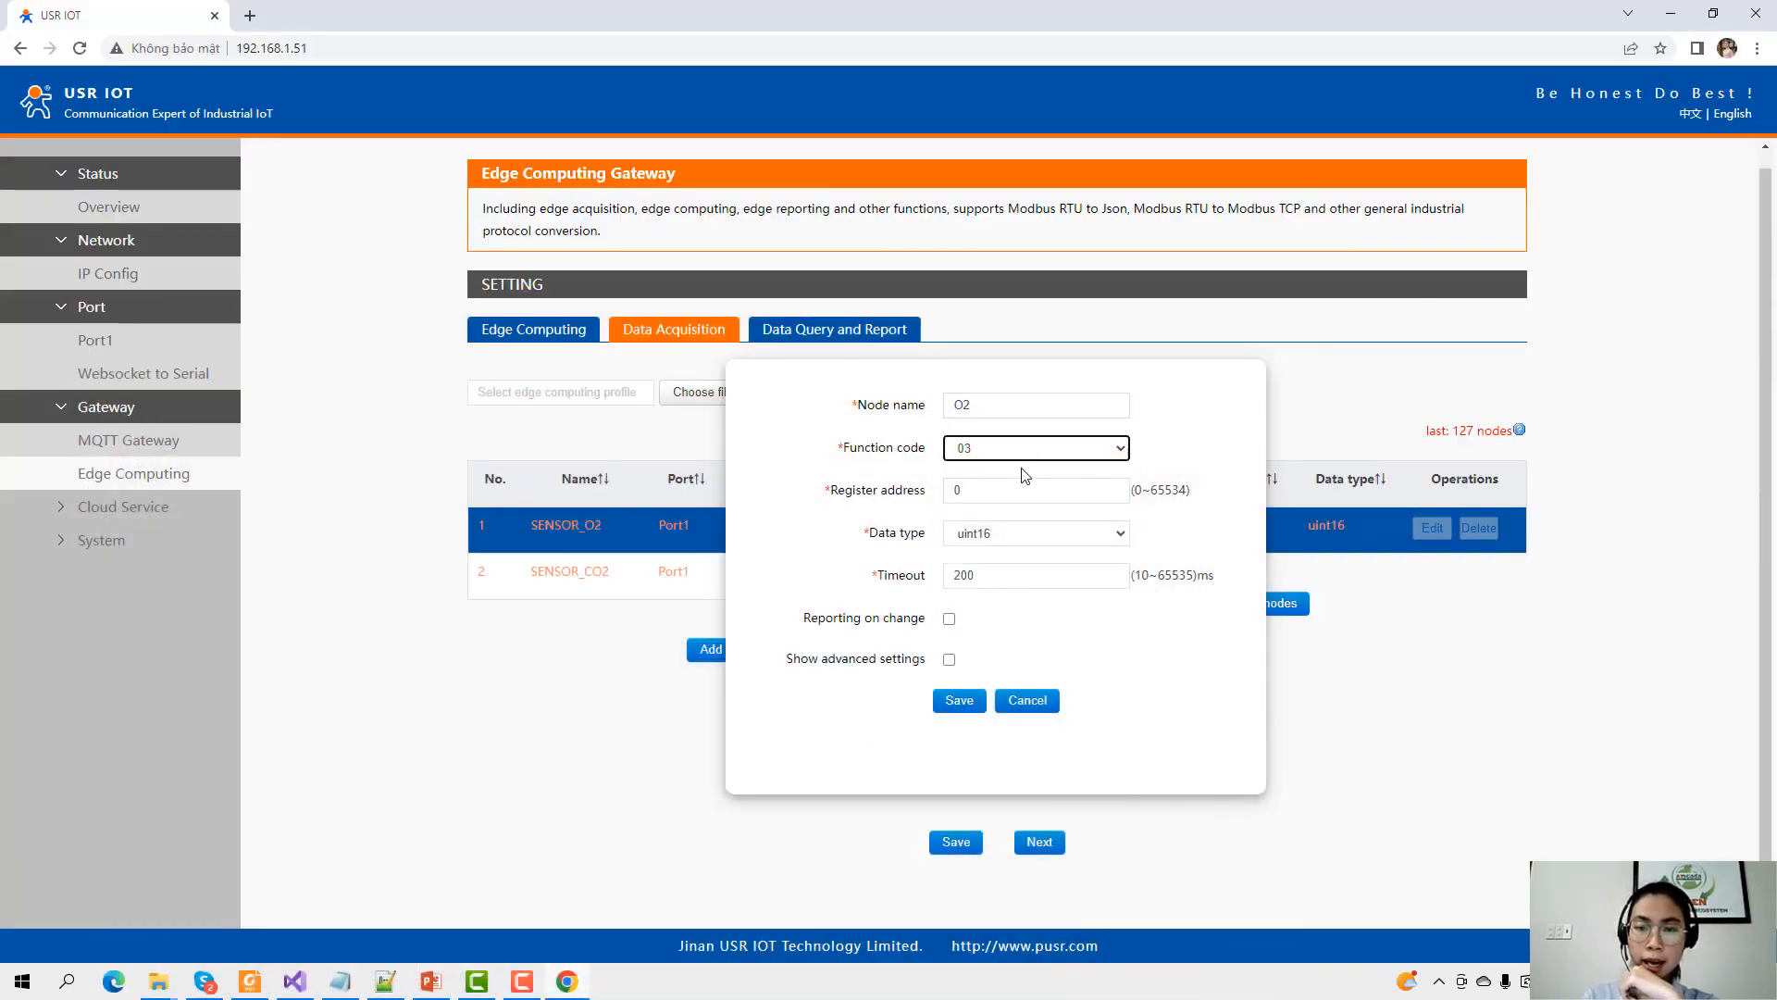
pyautogui.doubleClick(1014, 490)
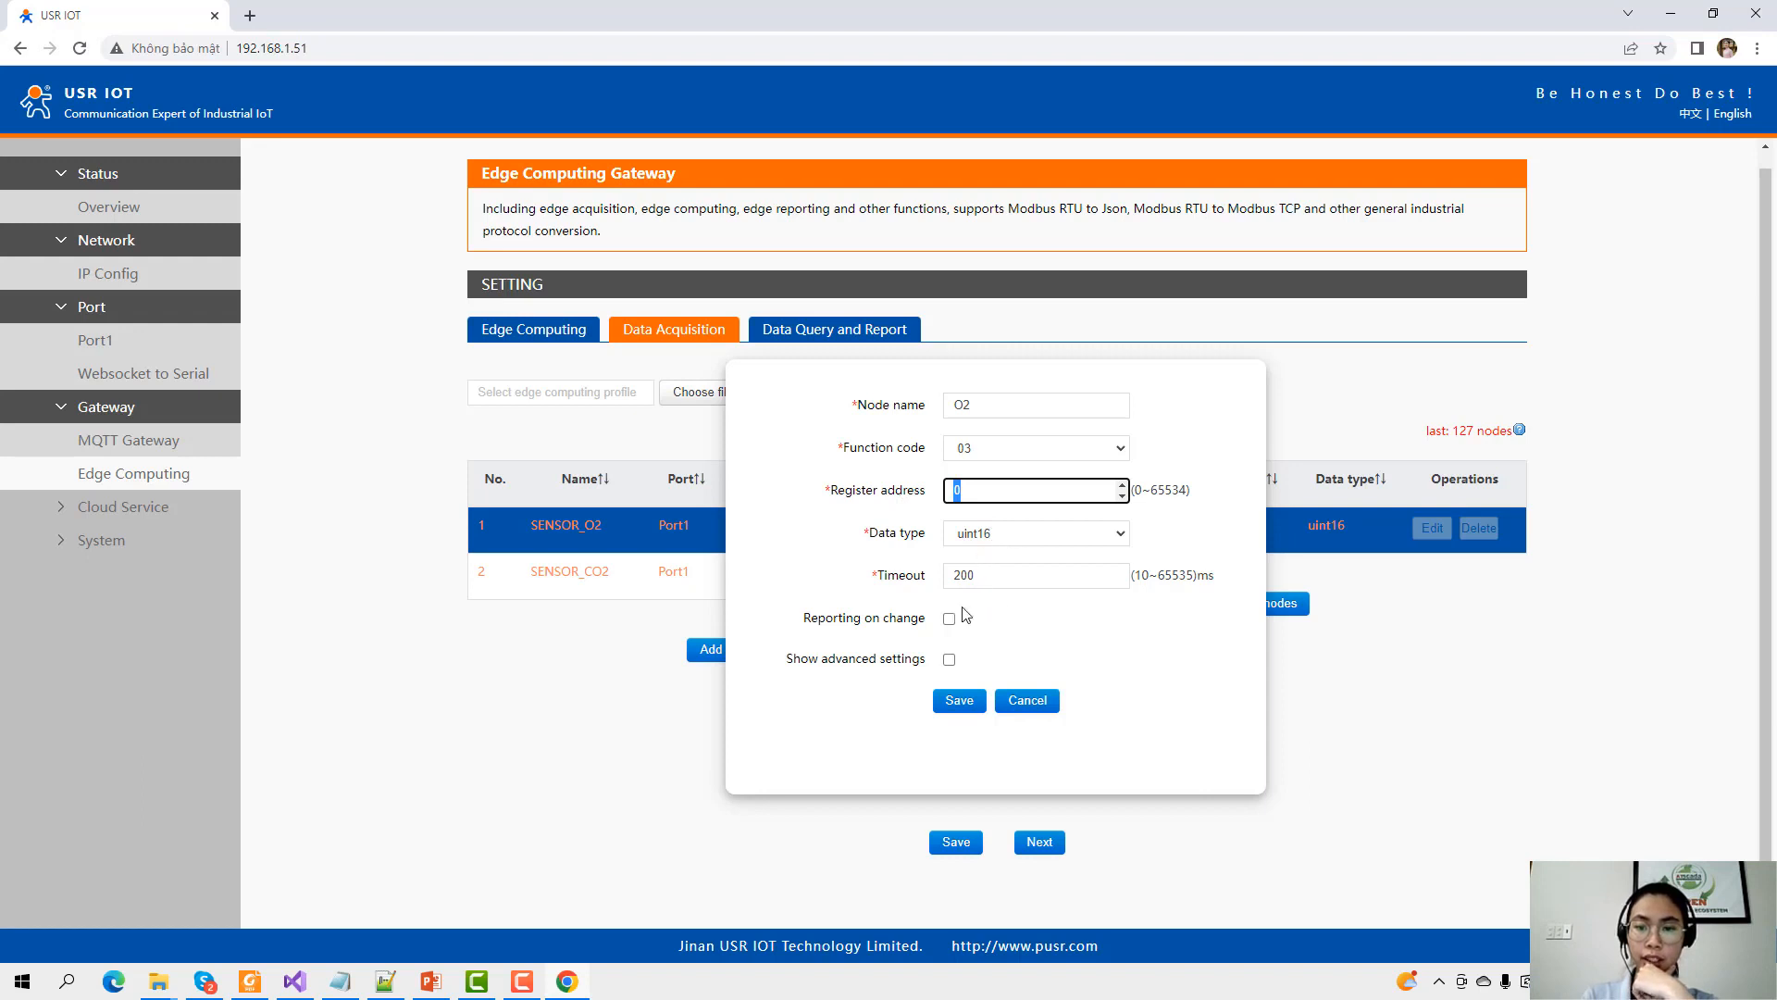
pyautogui.click(1226, 541)
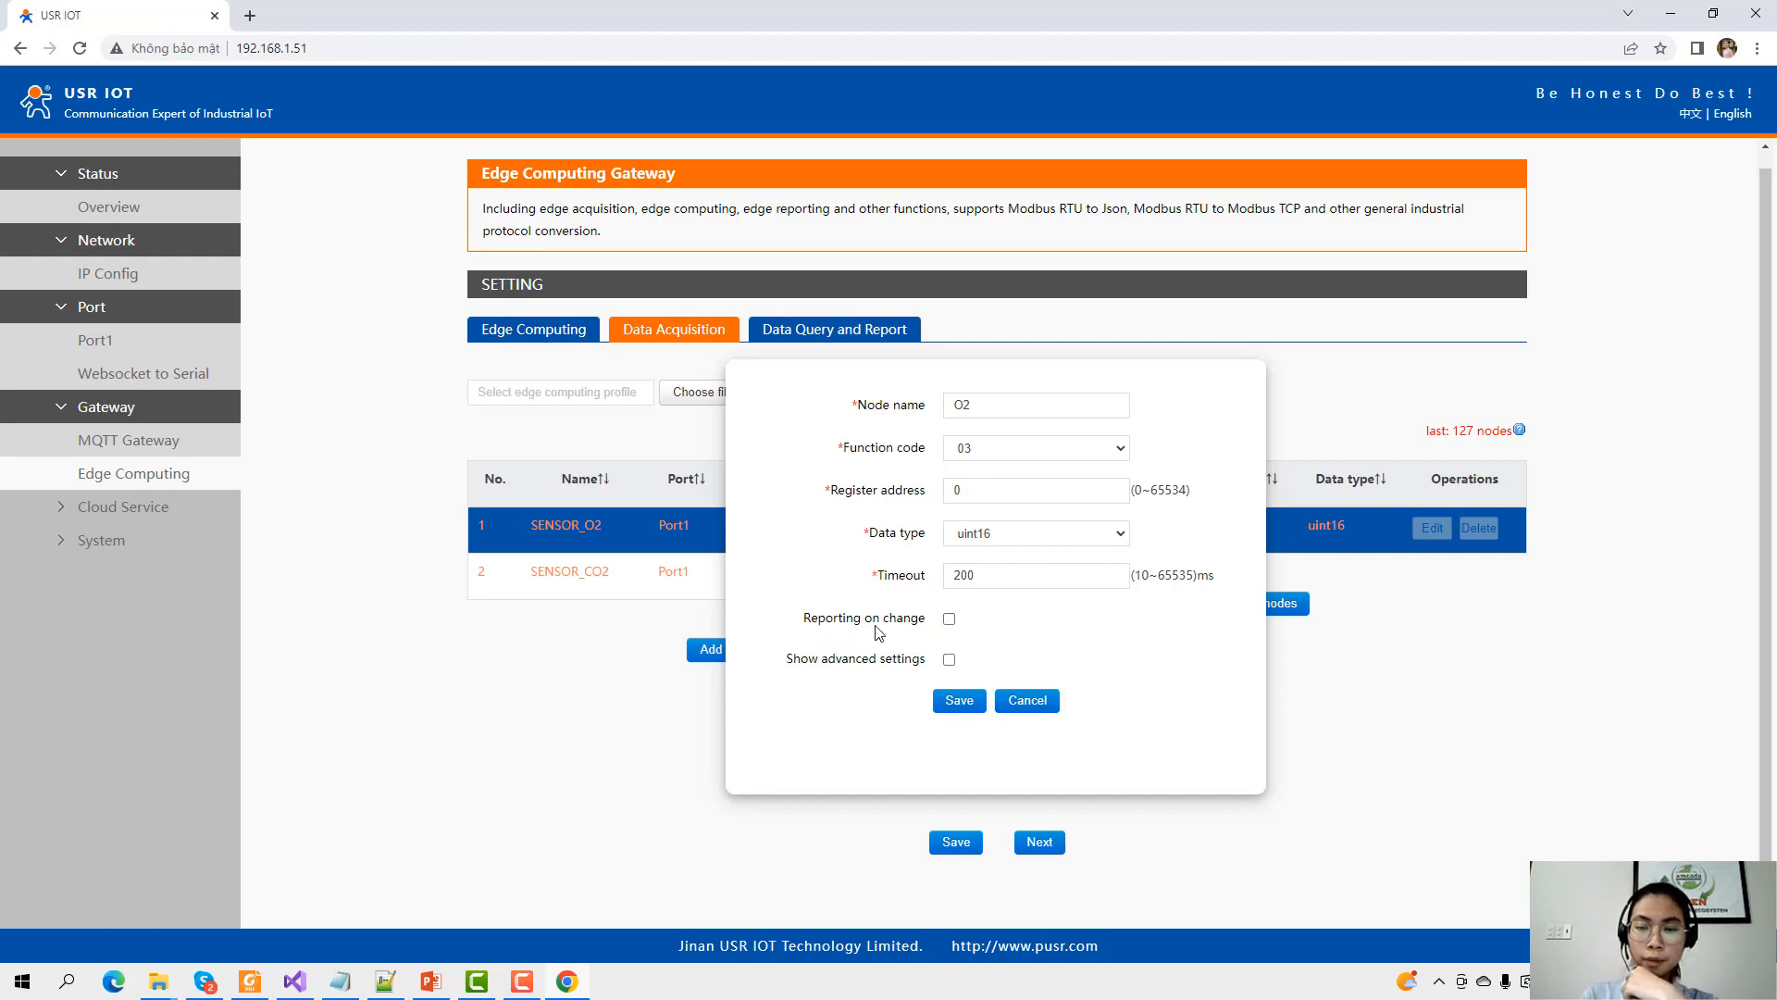
pyautogui.click(949, 621)
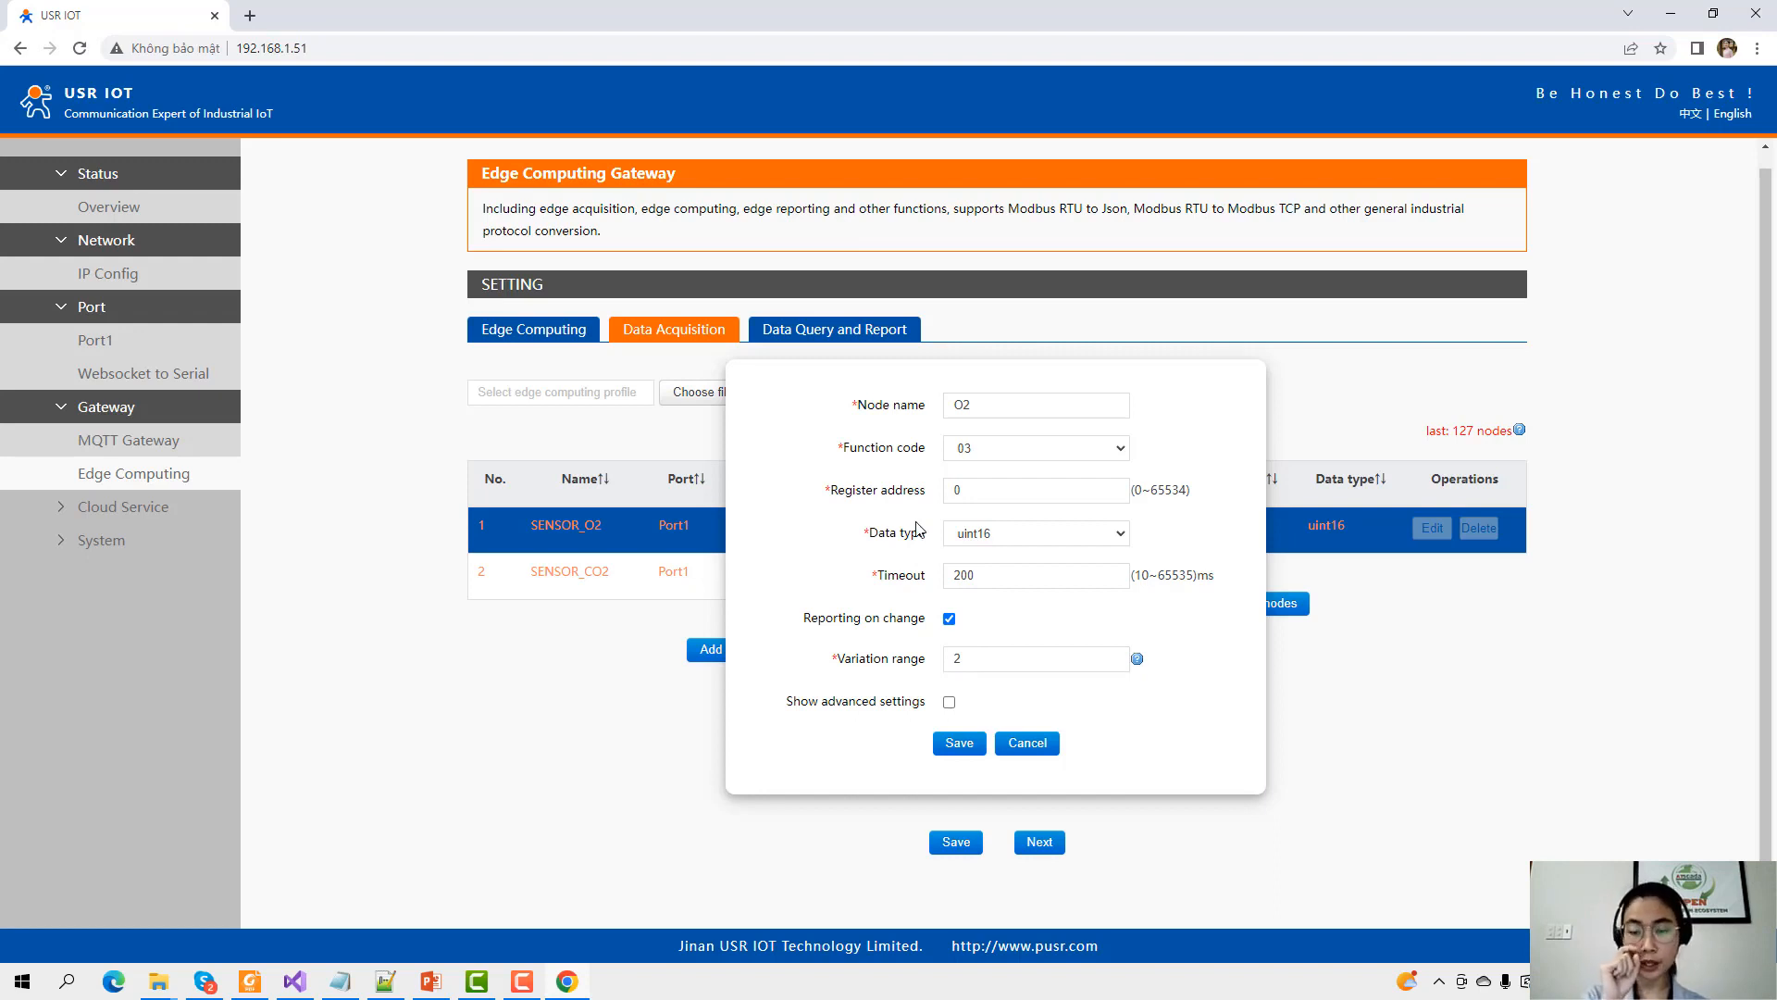
pyautogui.click(857, 662)
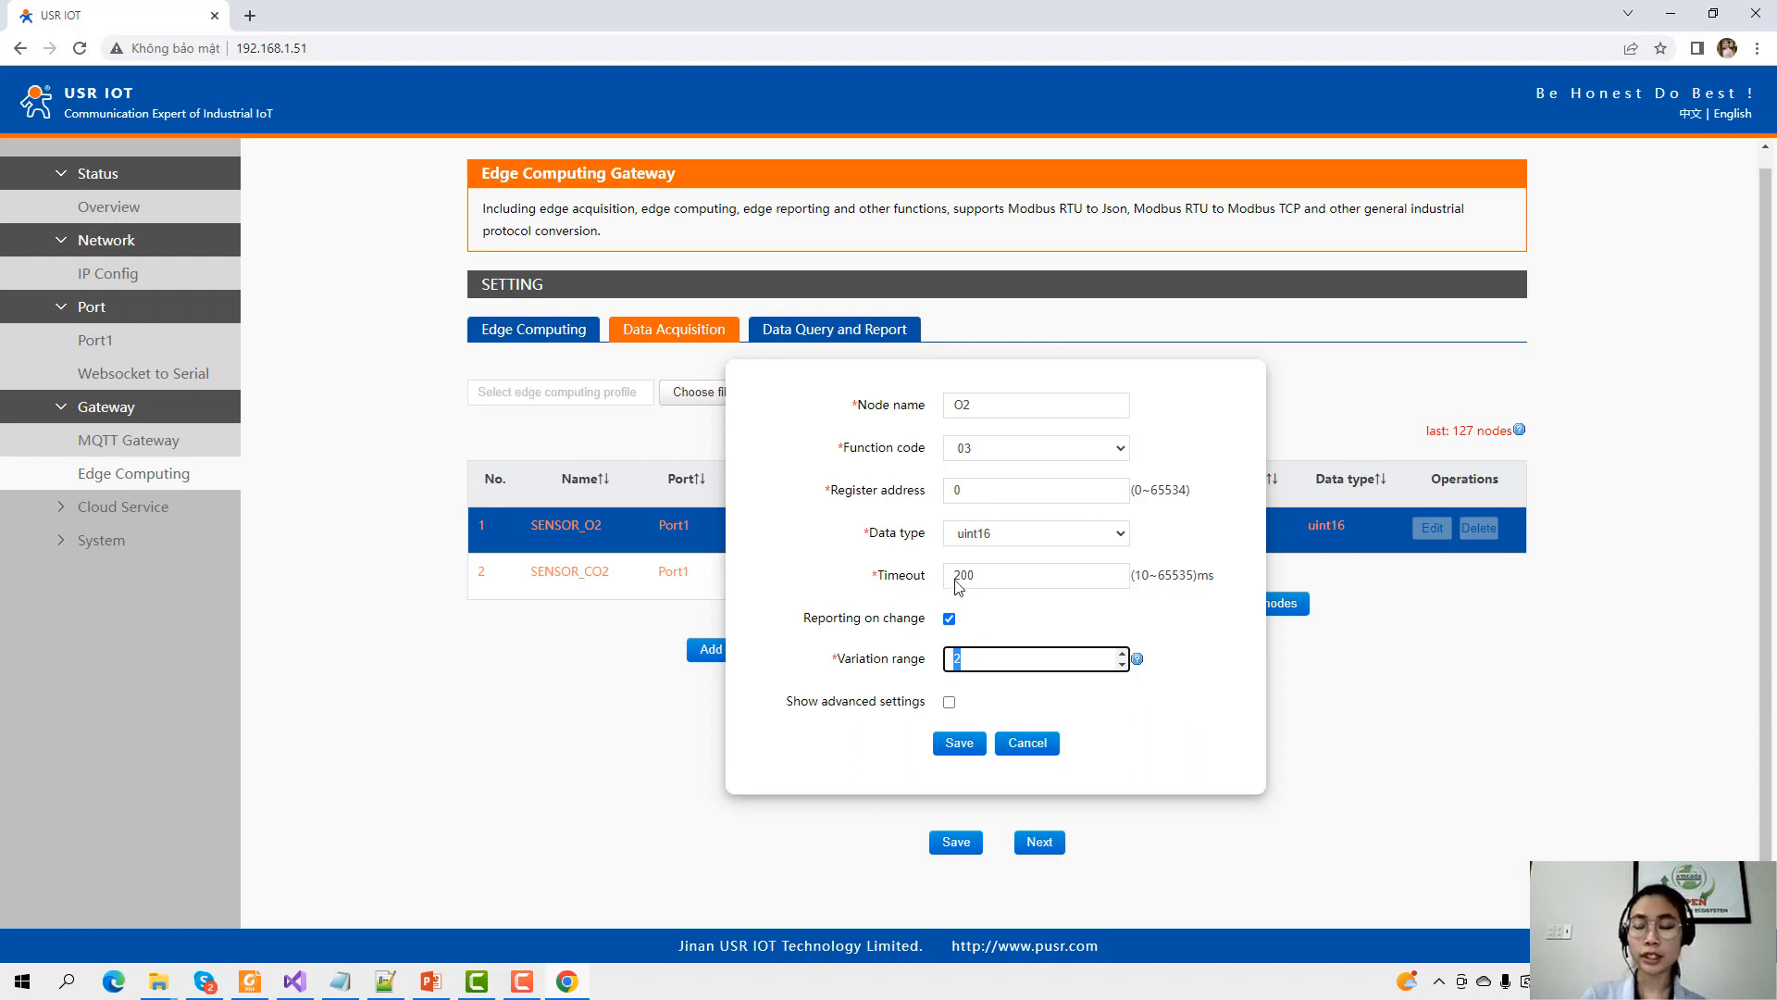
pyautogui.click(1004, 630)
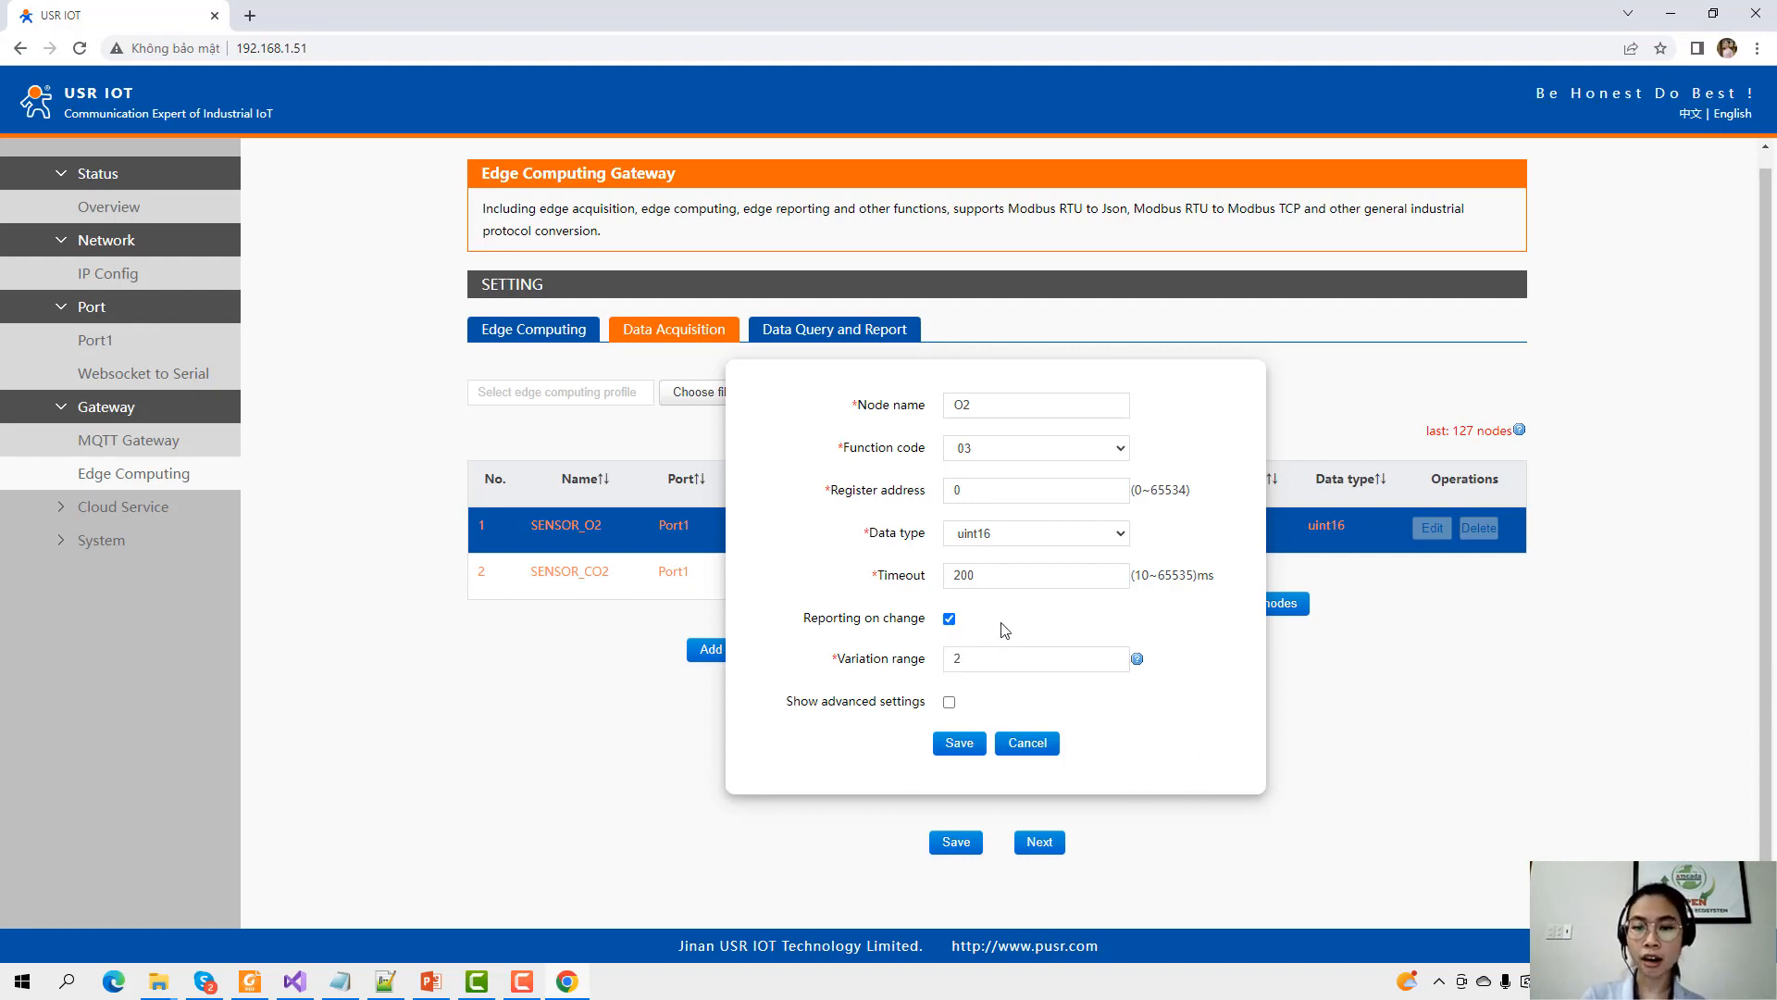
pyautogui.moveTo(972, 658); pyautogui.dragTo(944, 666)
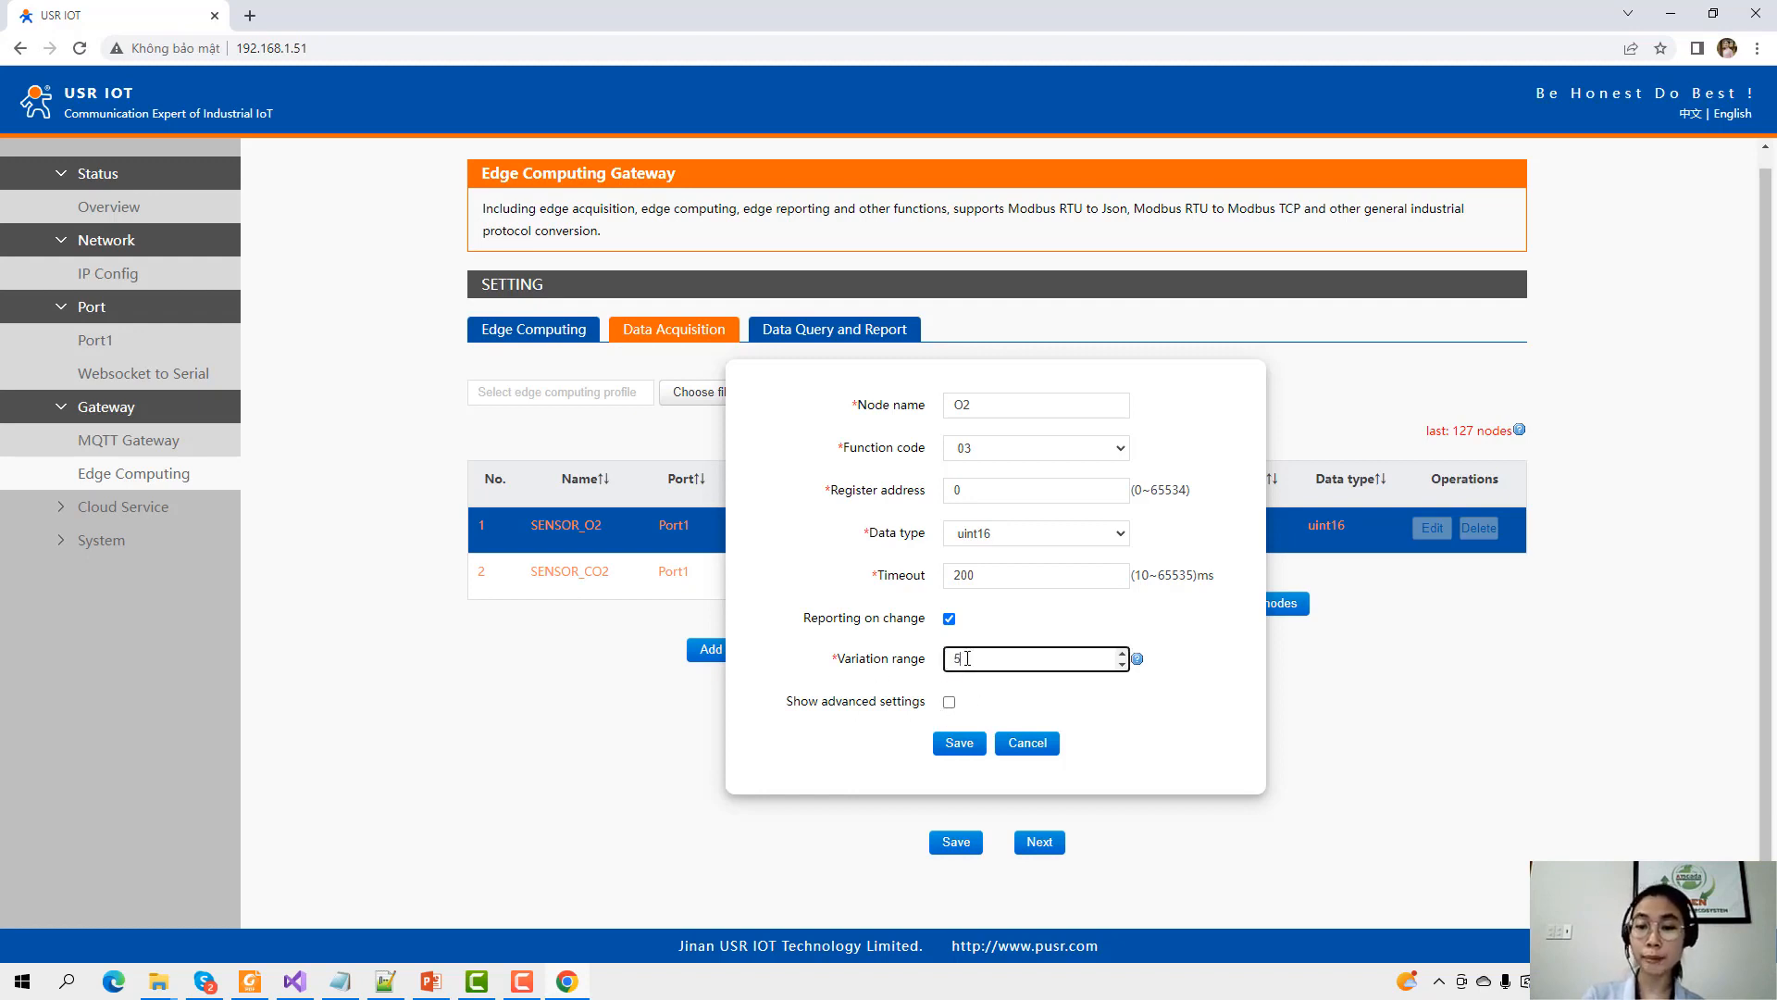
pyautogui.moveTo(966, 658); pyautogui.dragTo(937, 653)
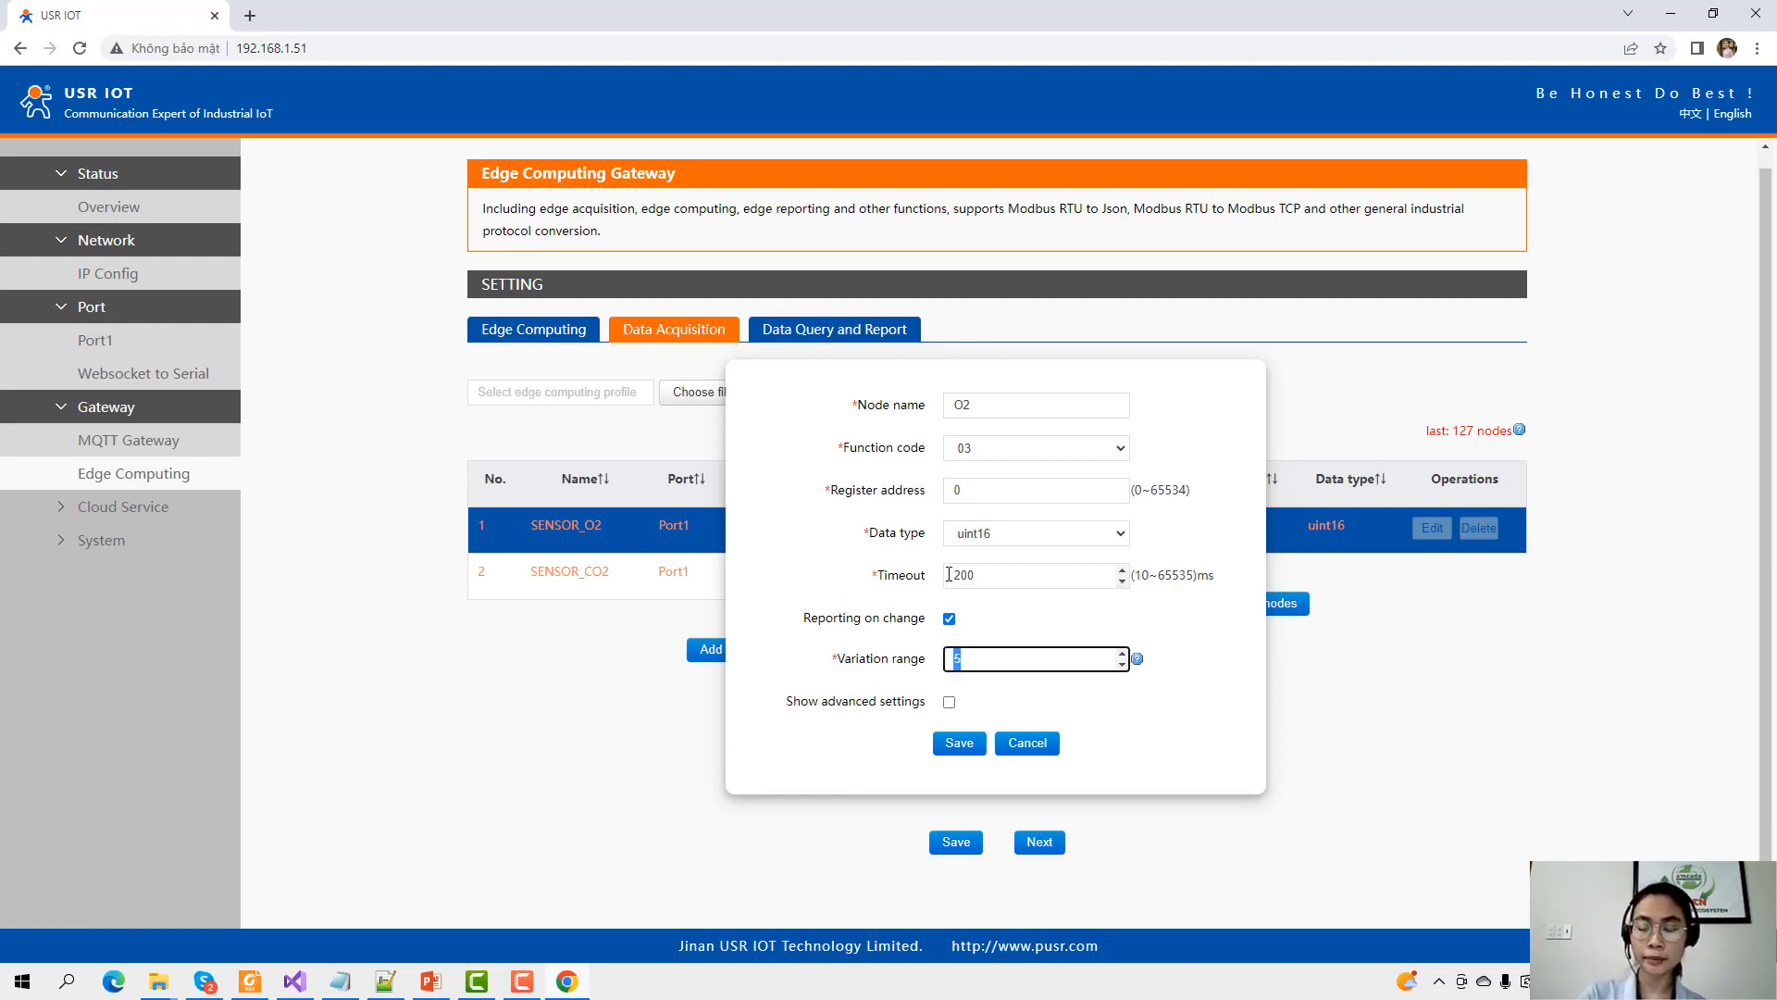
pyautogui.click(948, 618)
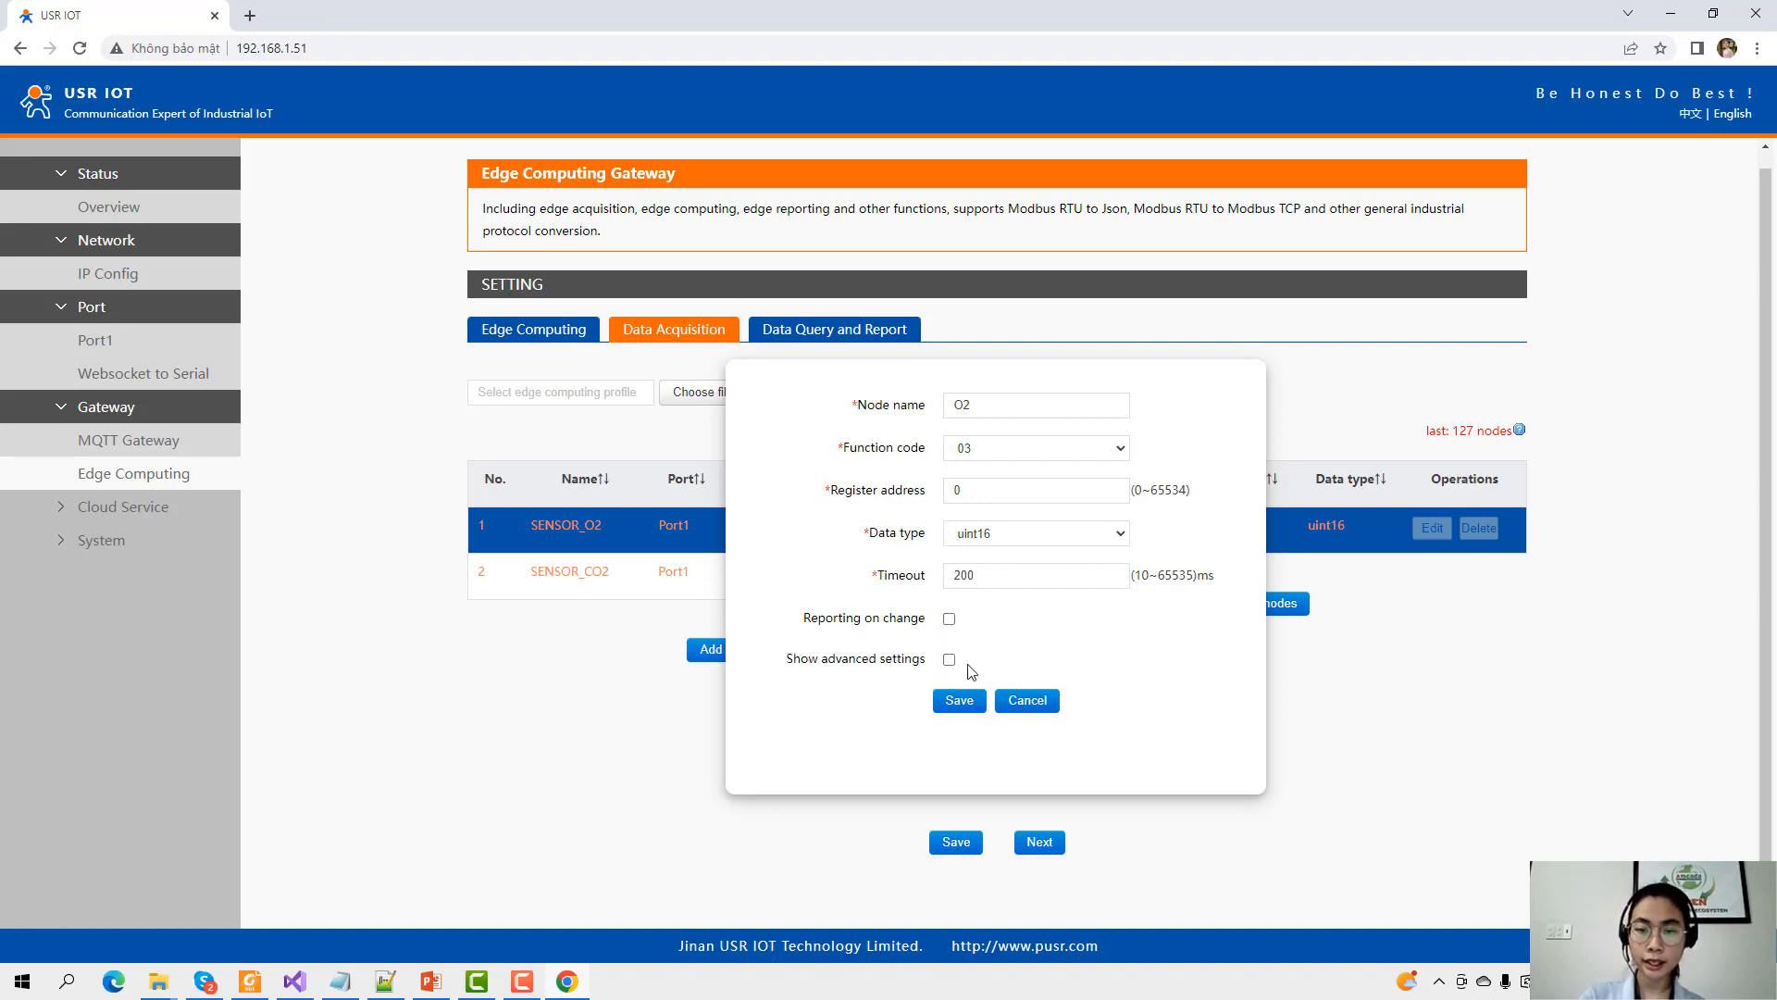
pyautogui.click(959, 703)
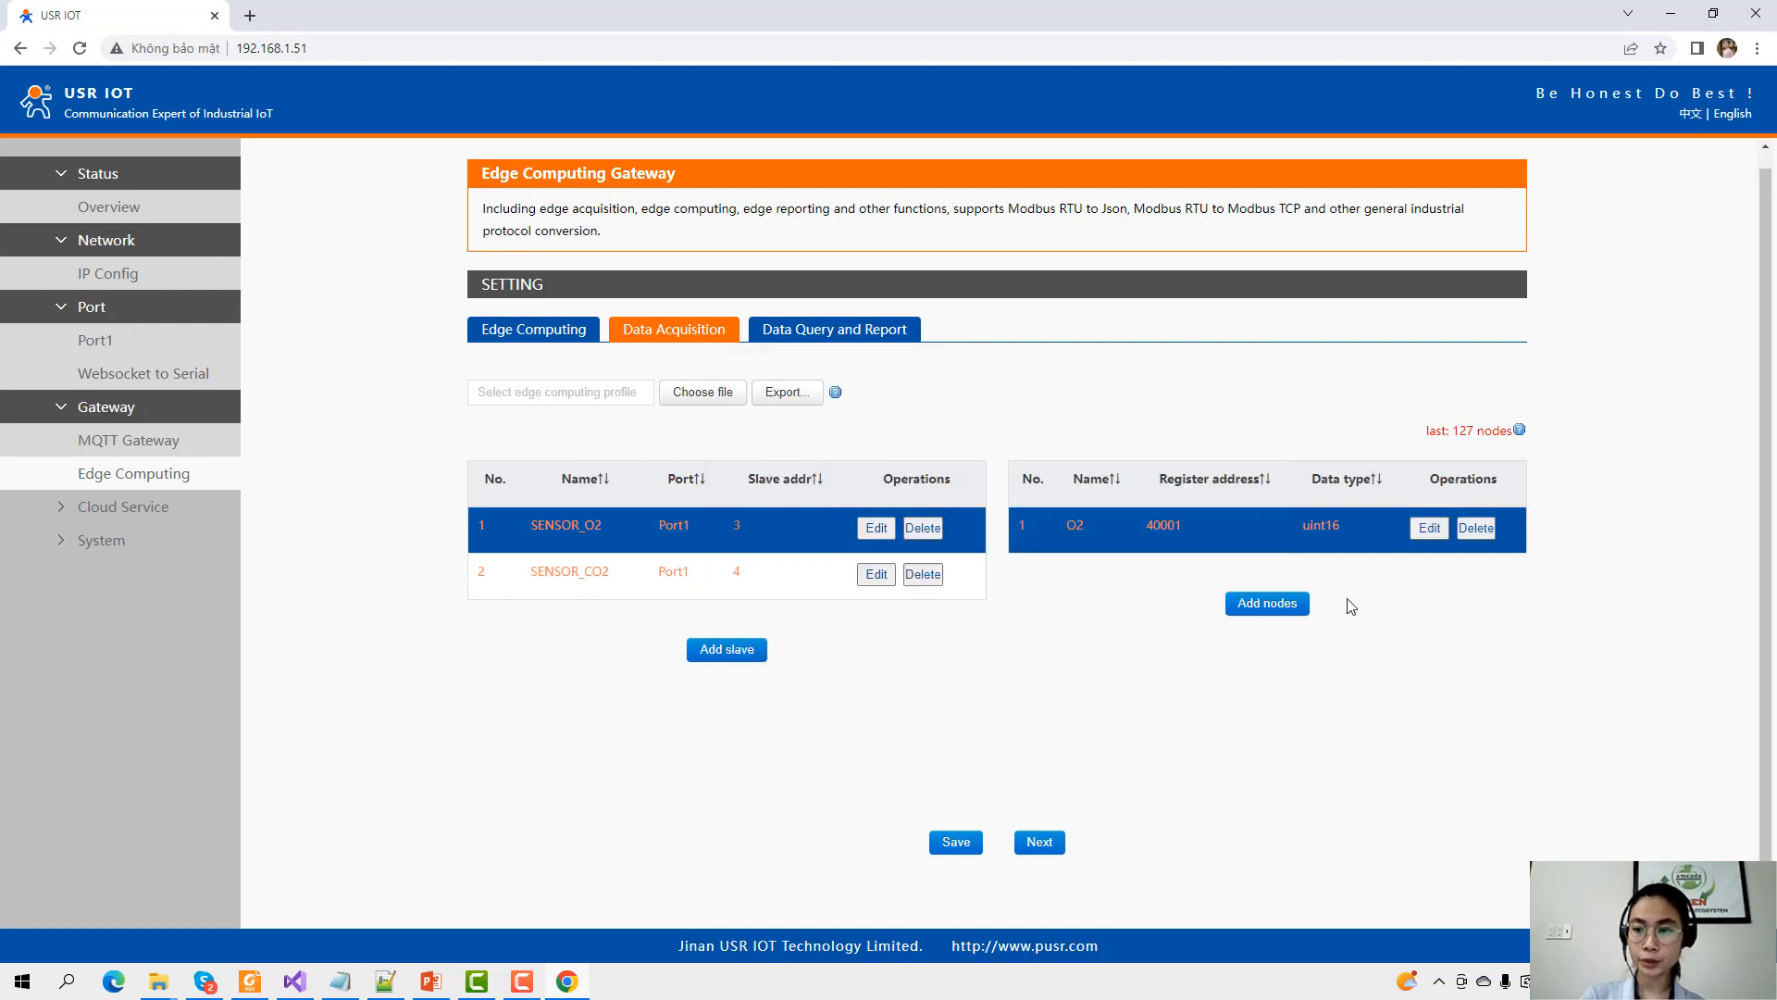
# Add node CO2 to SENSOR_CO2 at register address 0 (40001), uint16, save, and continue to Data Query and Report.
pyautogui.click(636, 578)
pyautogui.click(1267, 558)
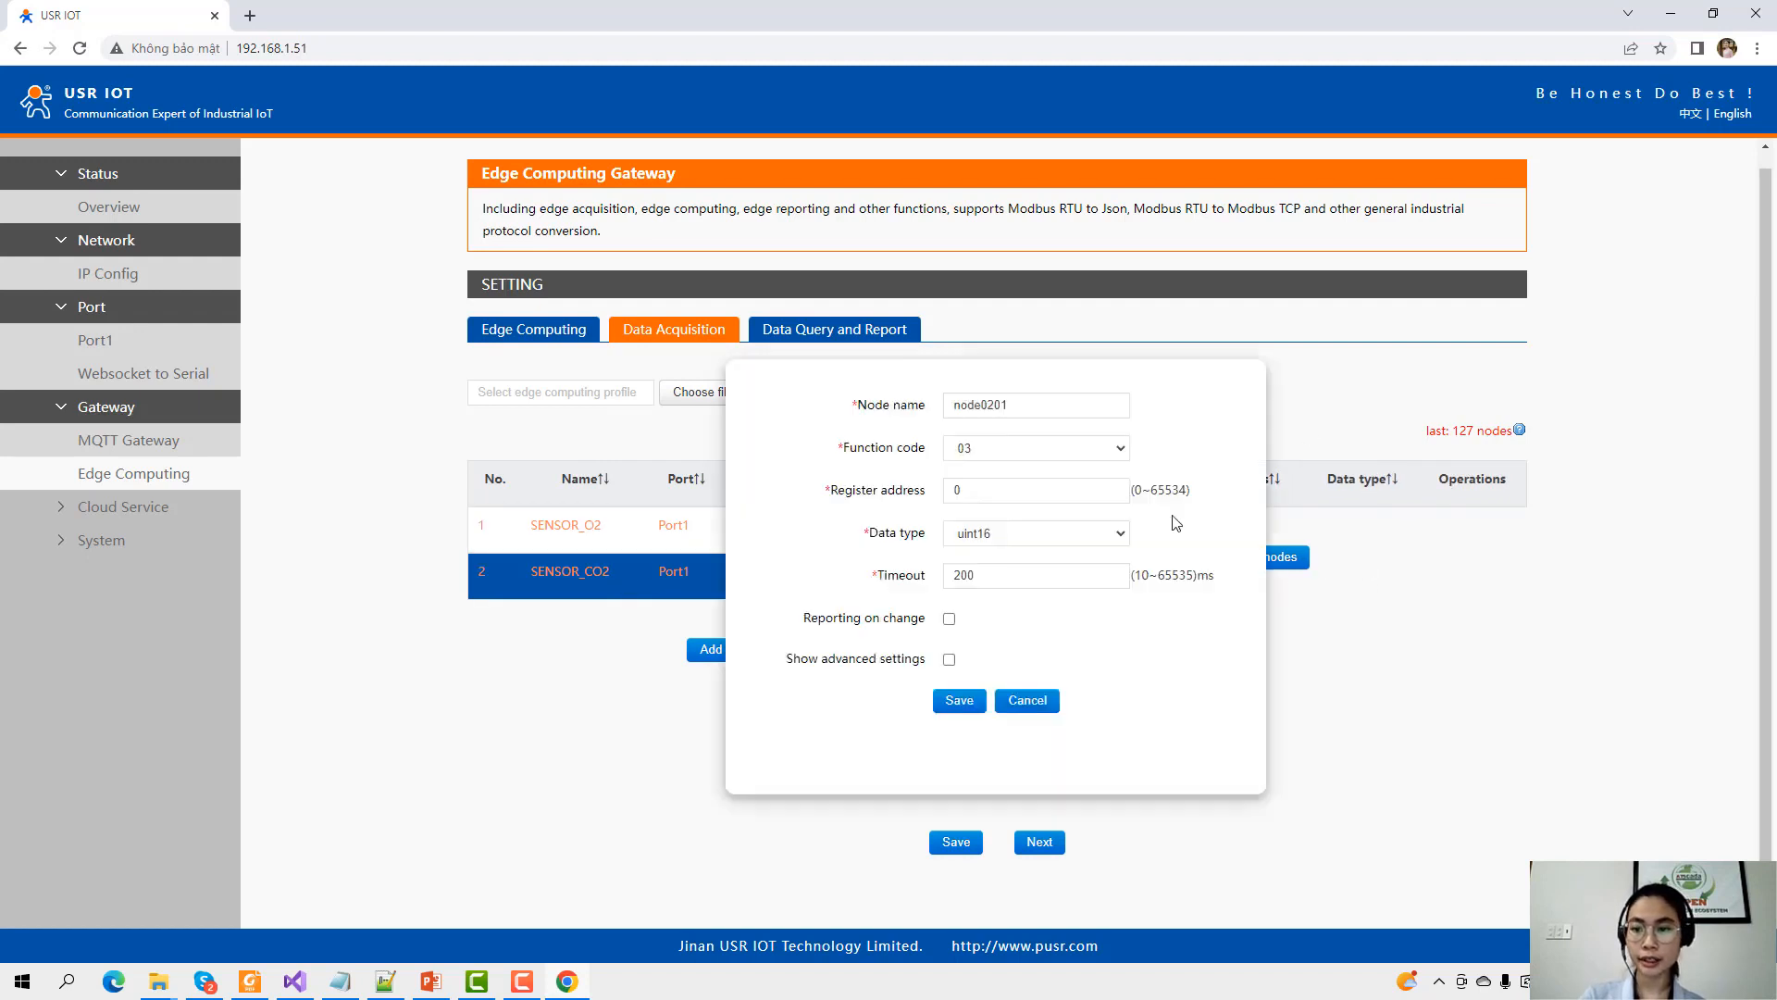
pyautogui.doubleClick(1019, 404)
pyautogui.write('CO2')
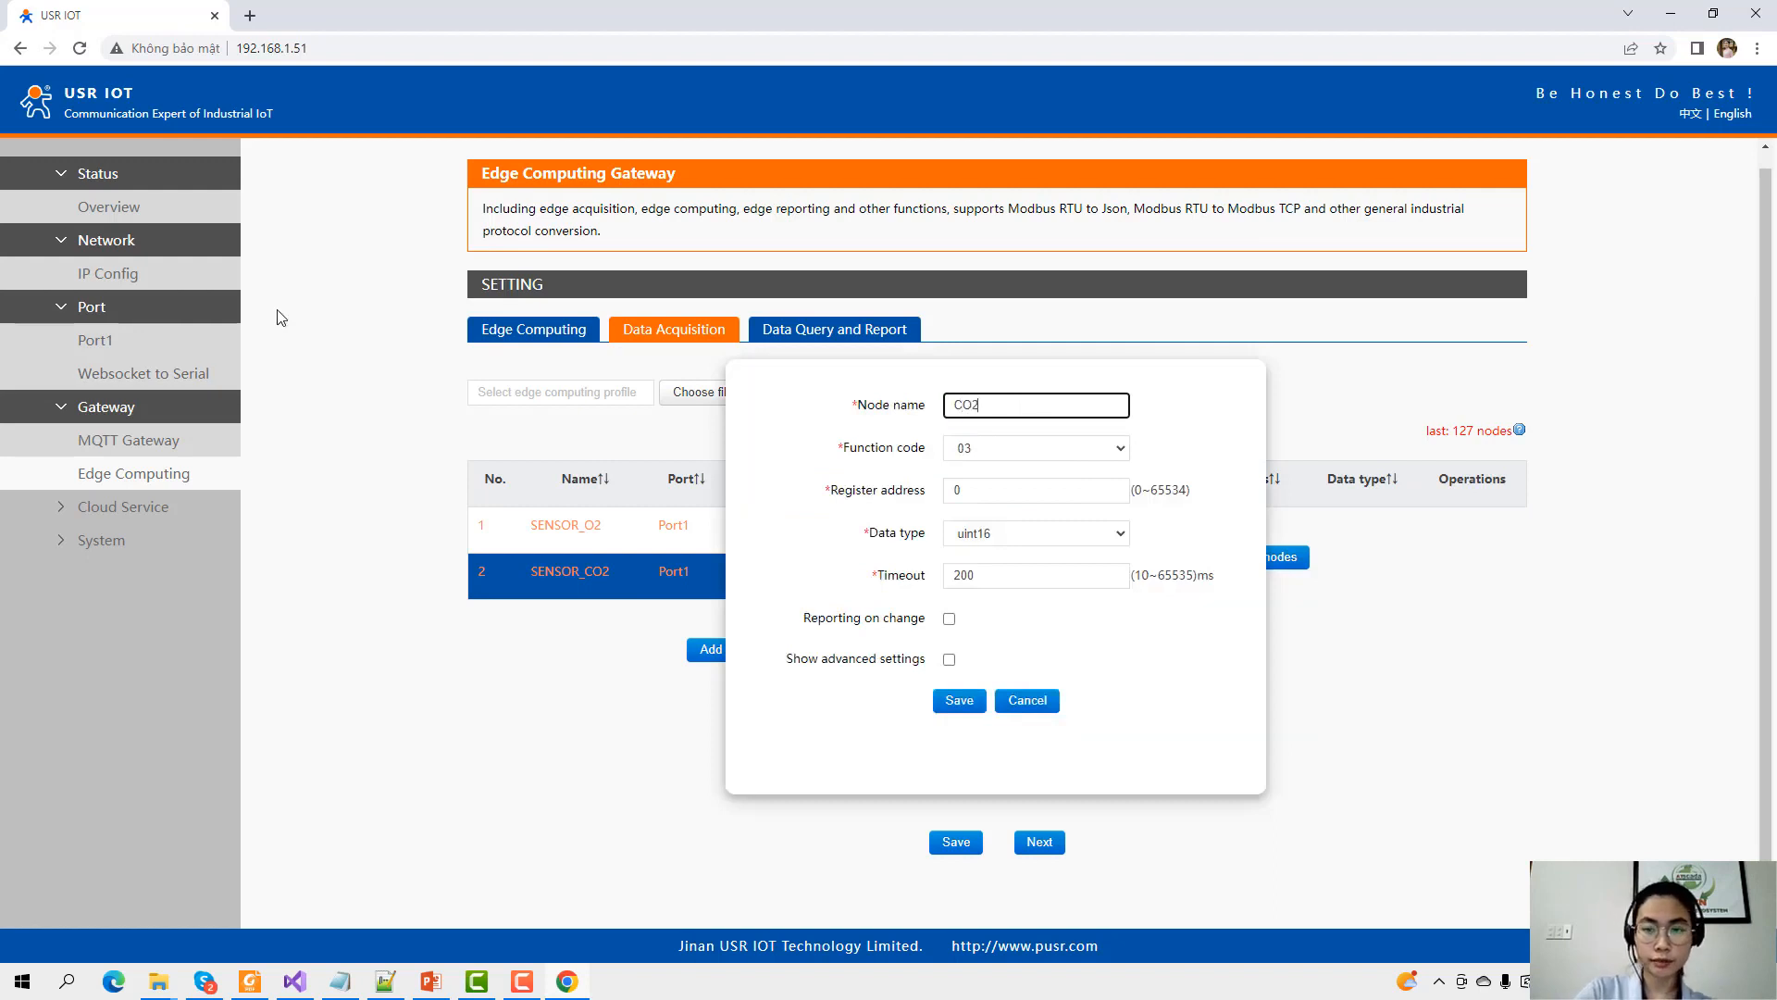
pyautogui.doubleClick(990, 483)
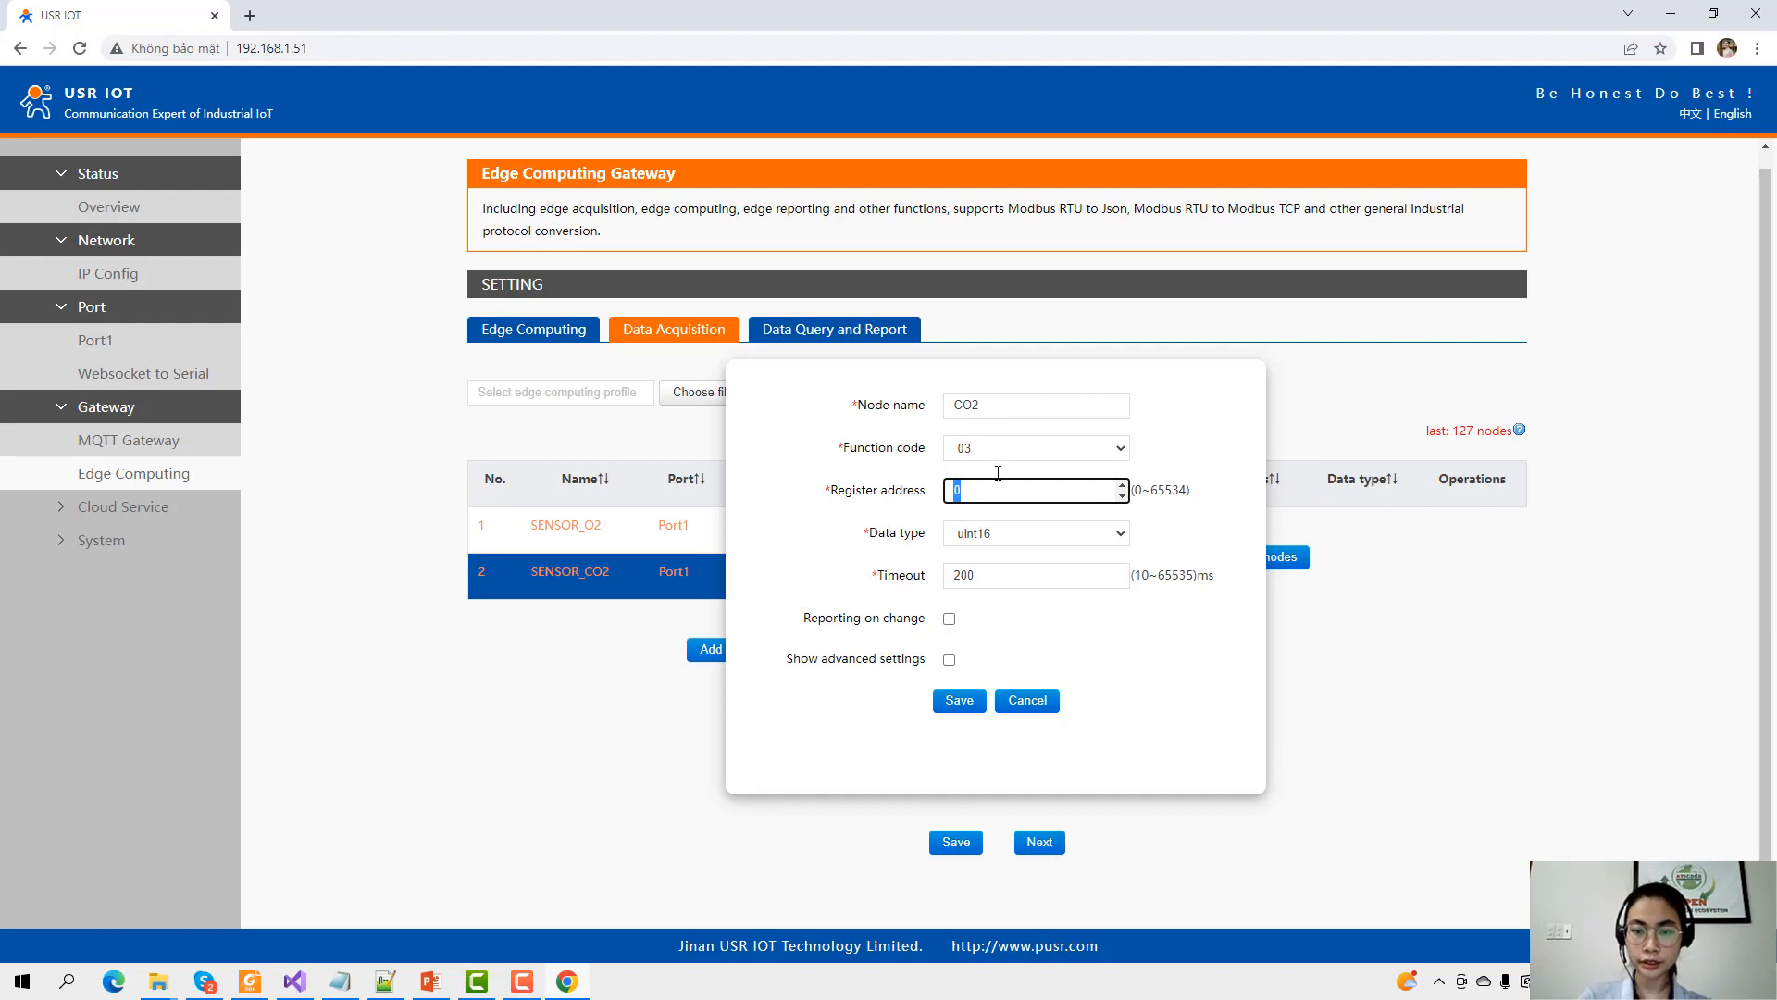
pyautogui.click(955, 704)
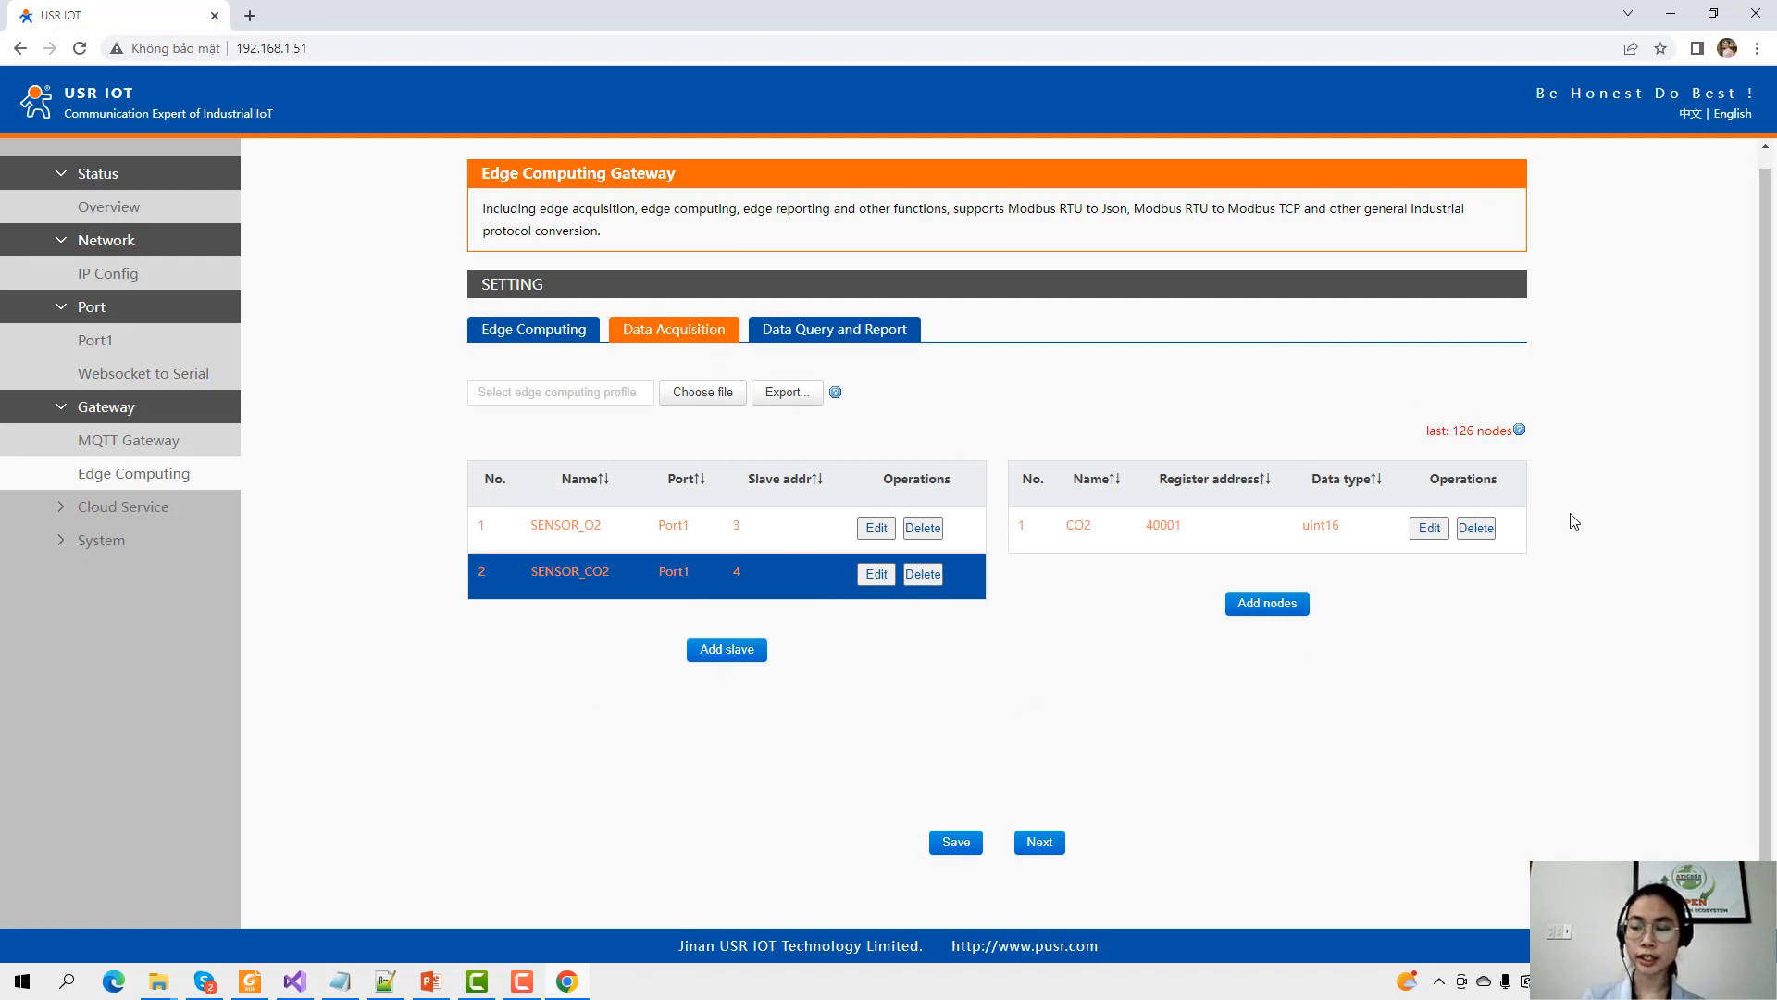
pyautogui.click(1038, 844)
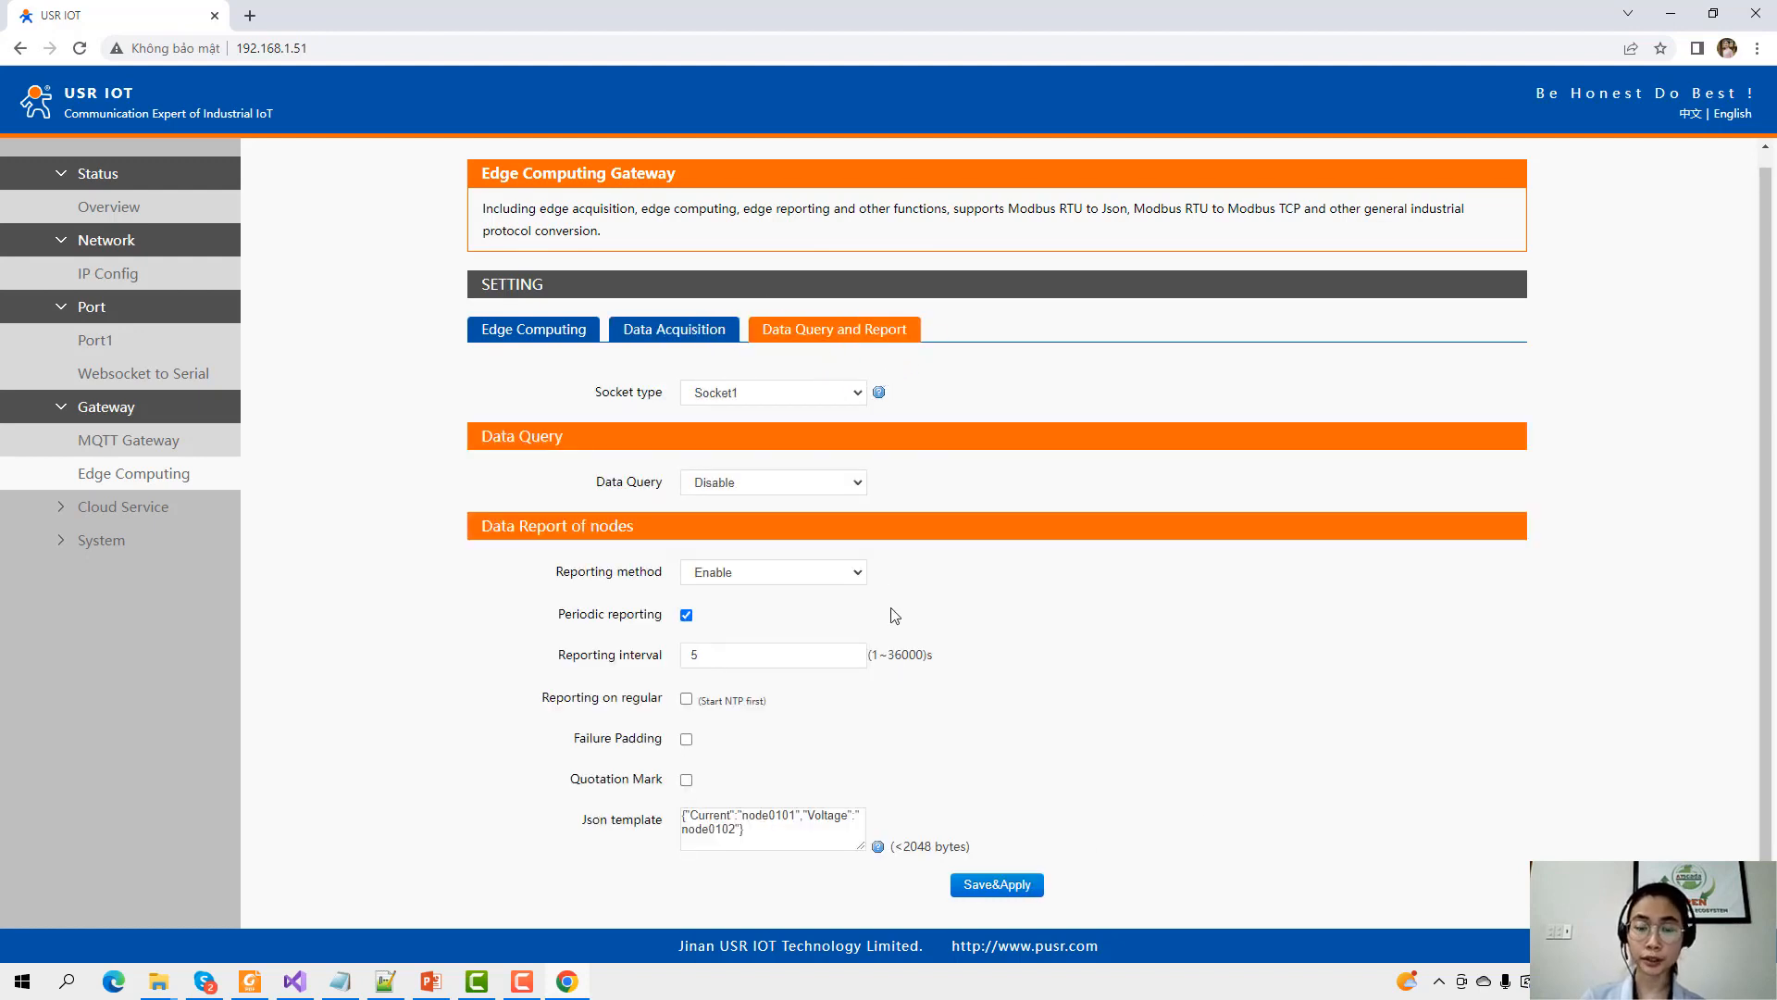
# Set the node data reporting socket type to MQTT.
pyautogui.scroll(-1, 805, 569)
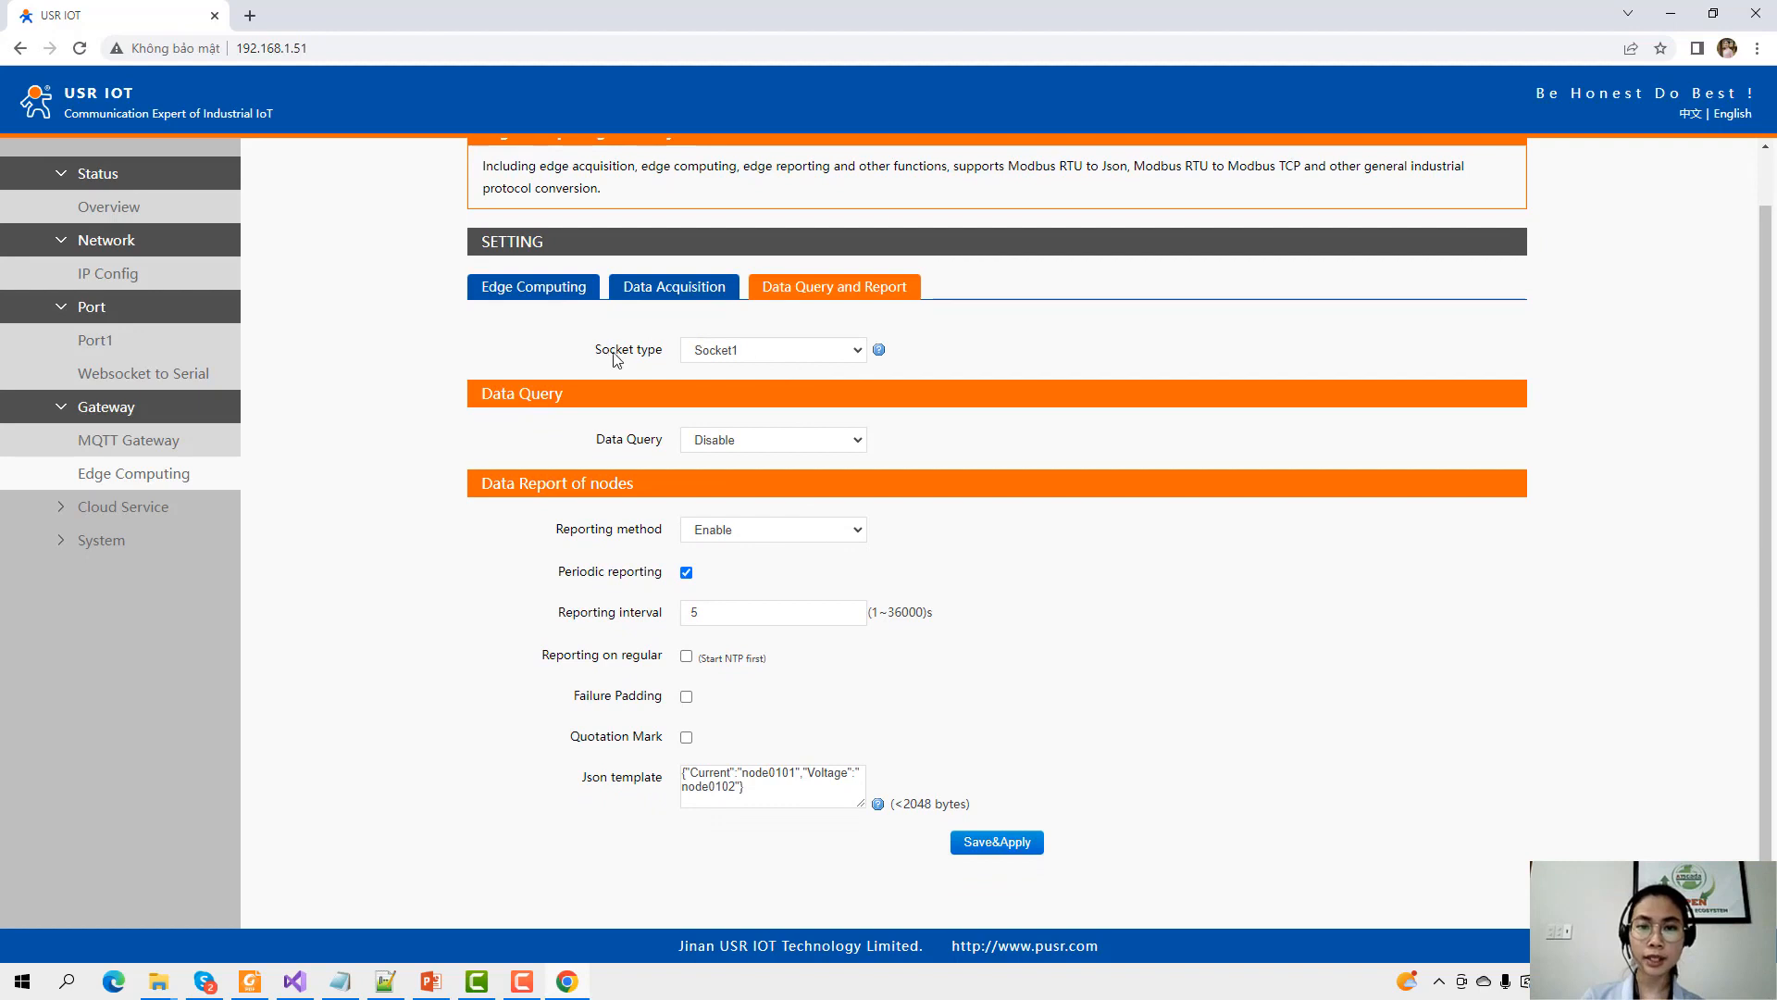
pyautogui.click(729, 350)
pyautogui.click(729, 372)
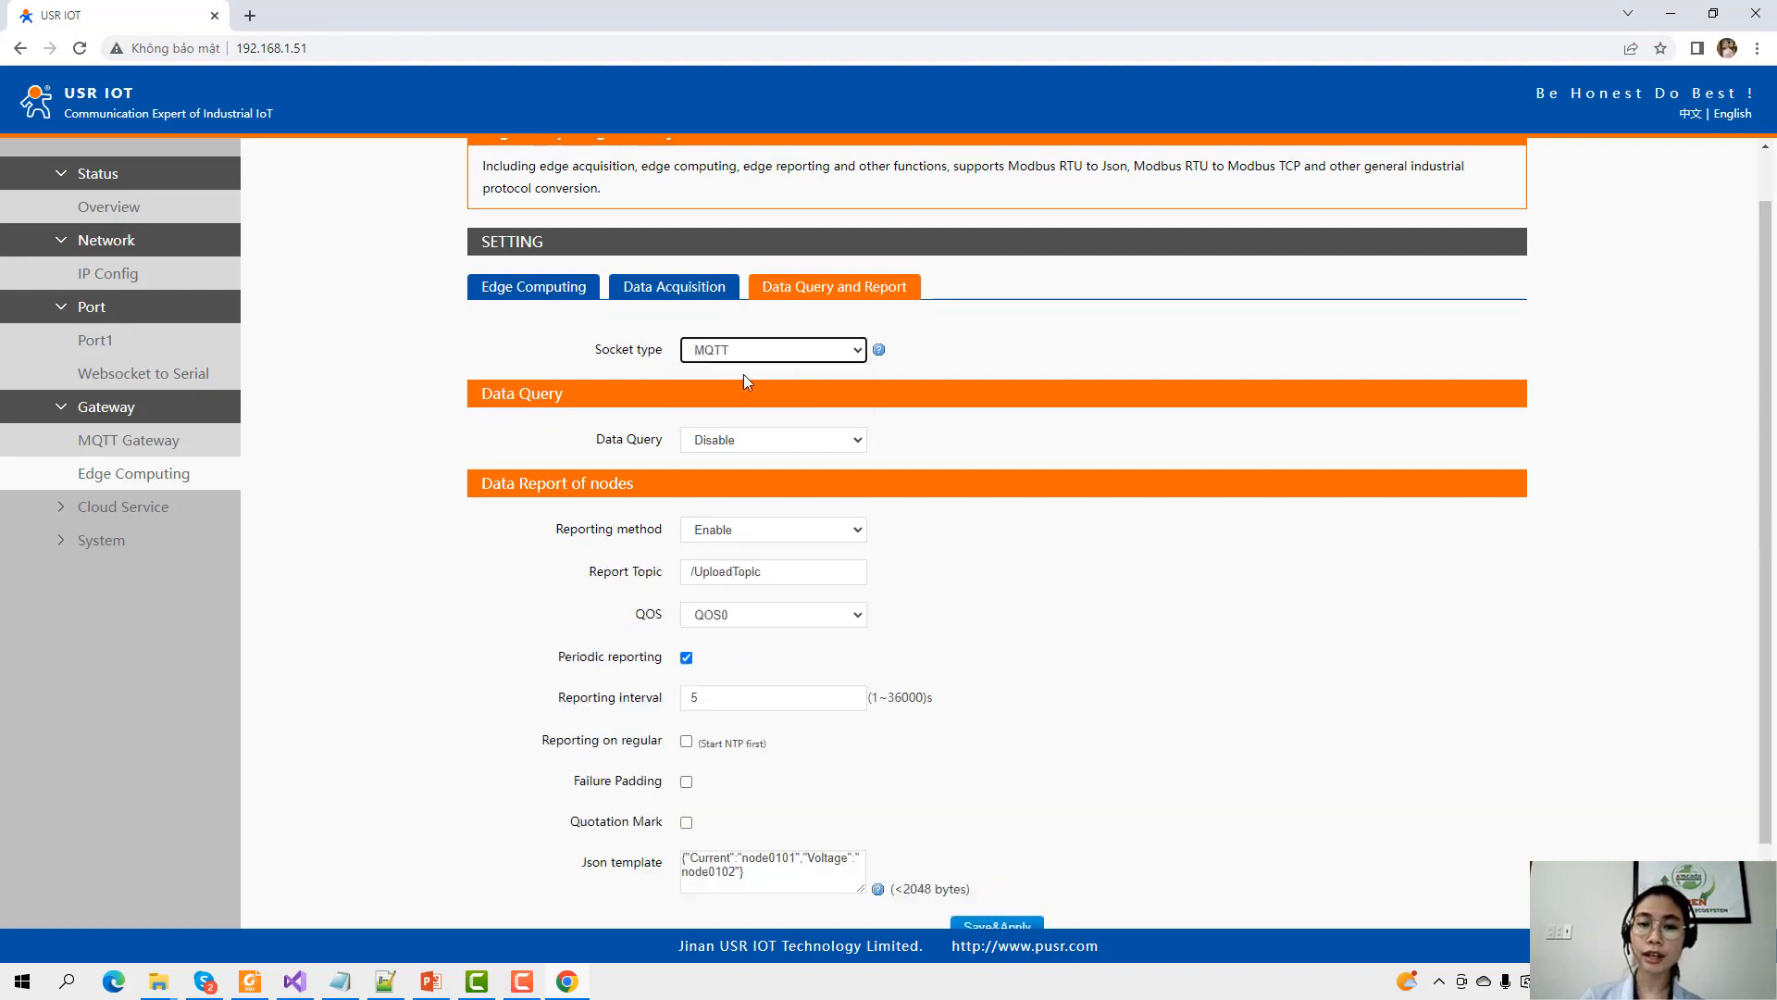
pyautogui.scroll(-1, 809, 415)
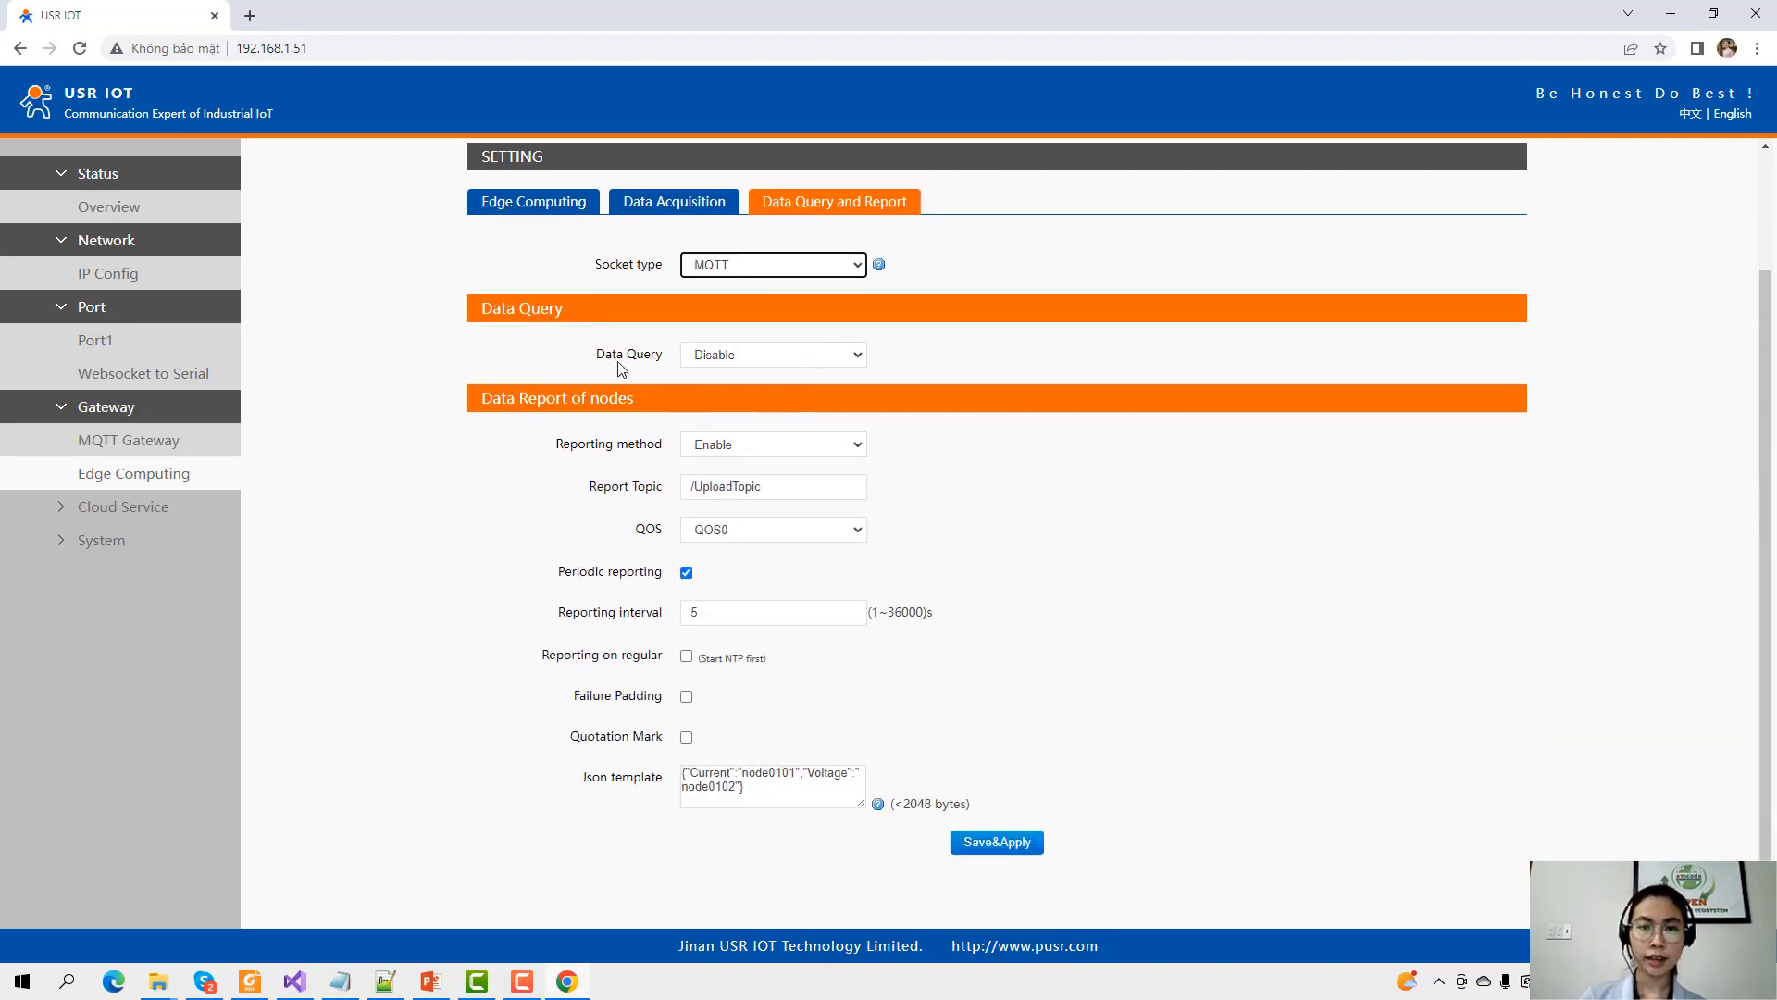
pyautogui.click(481, 402)
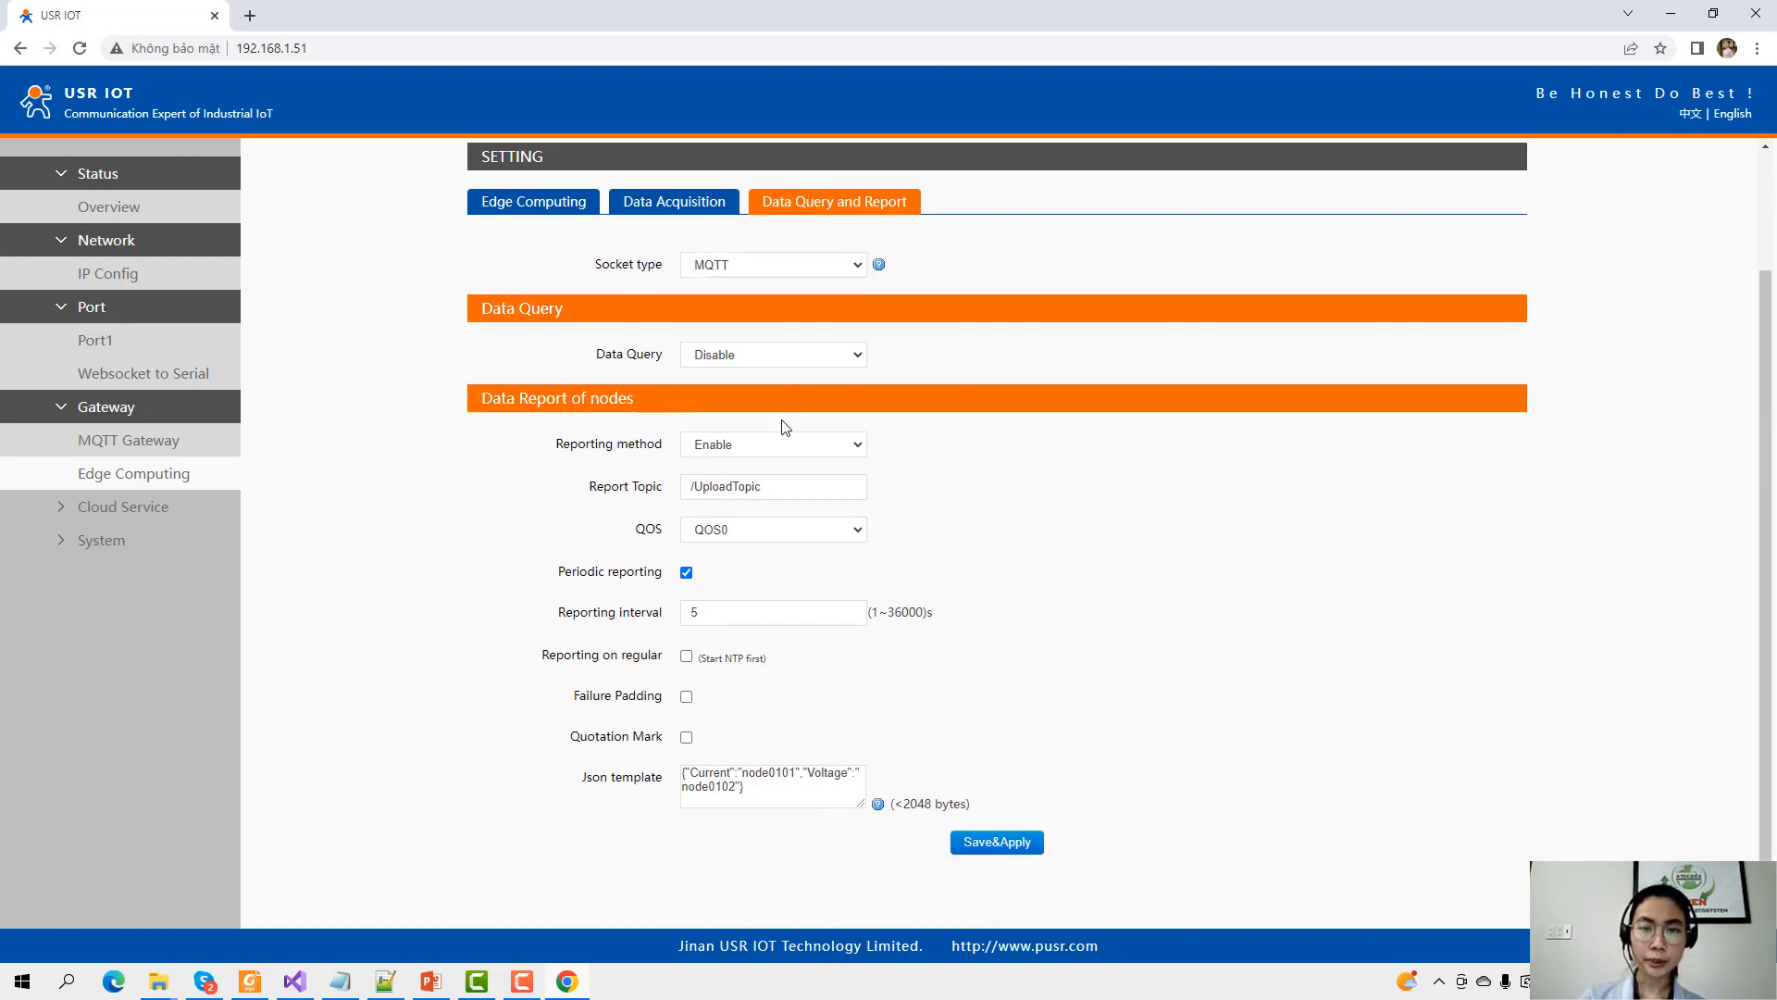
# Switch the reporting method to Disable and back to Enable, then select the /UploadTopic report topic.
pyautogui.click(789, 448)
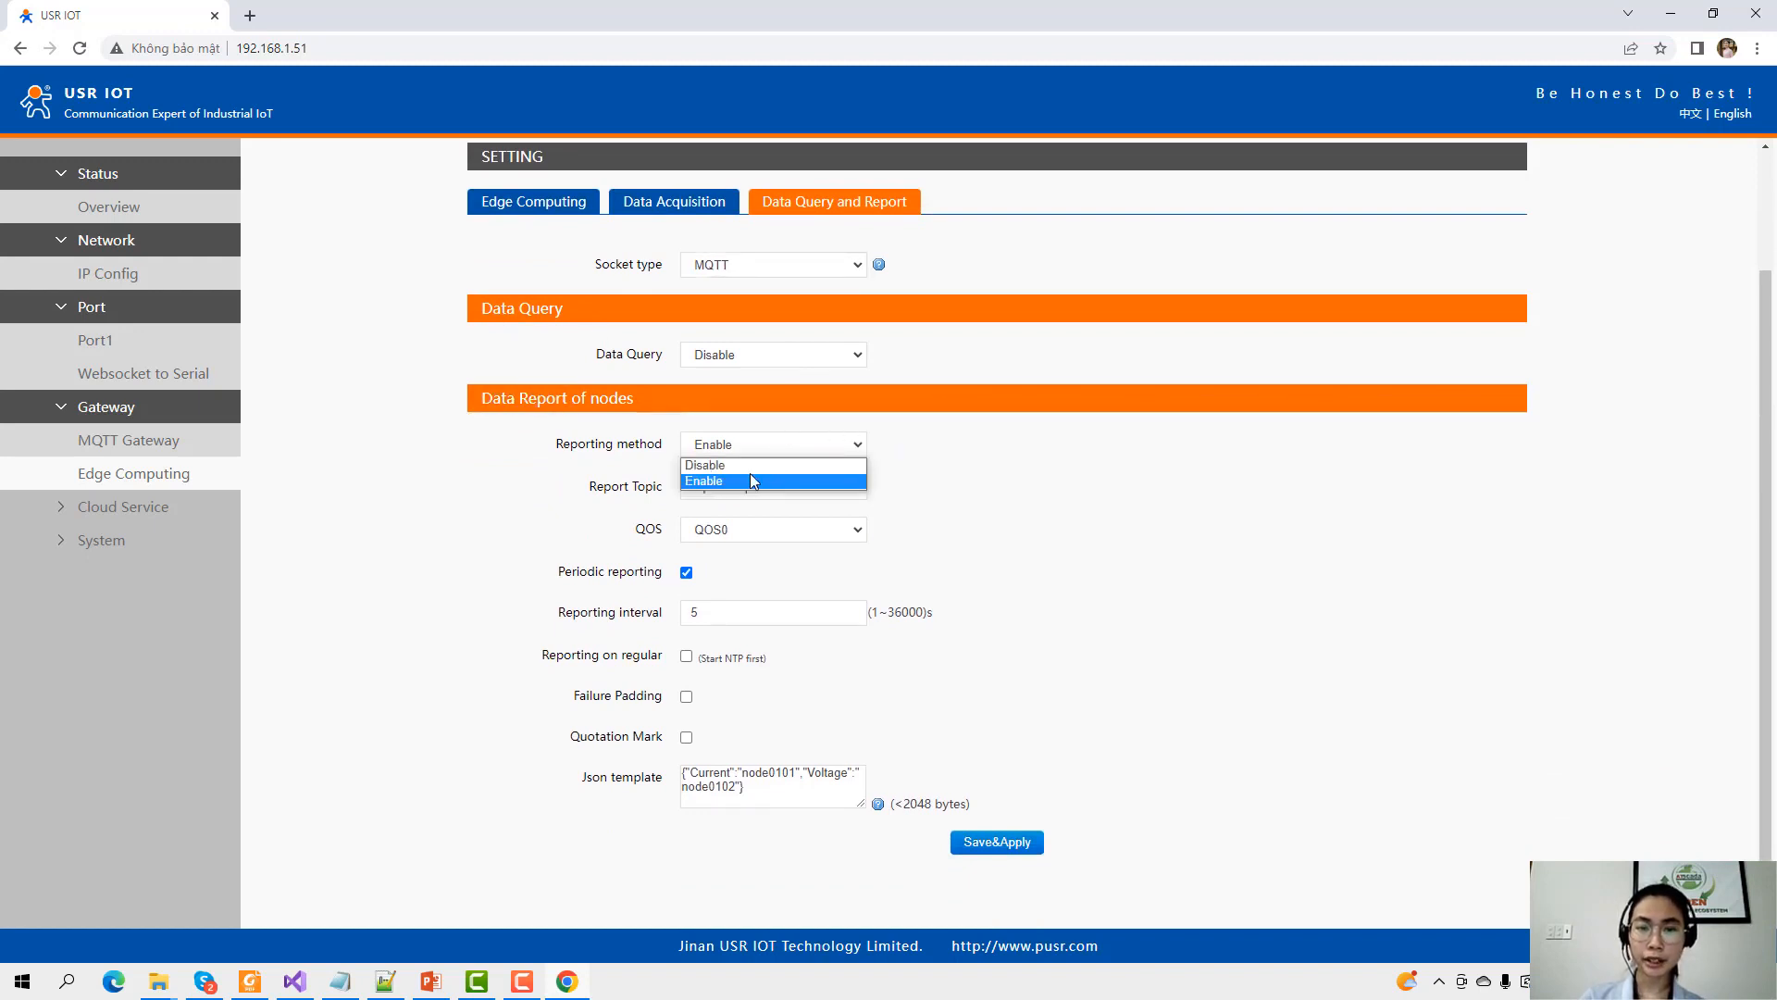
pyautogui.click(757, 474)
pyautogui.click(731, 590)
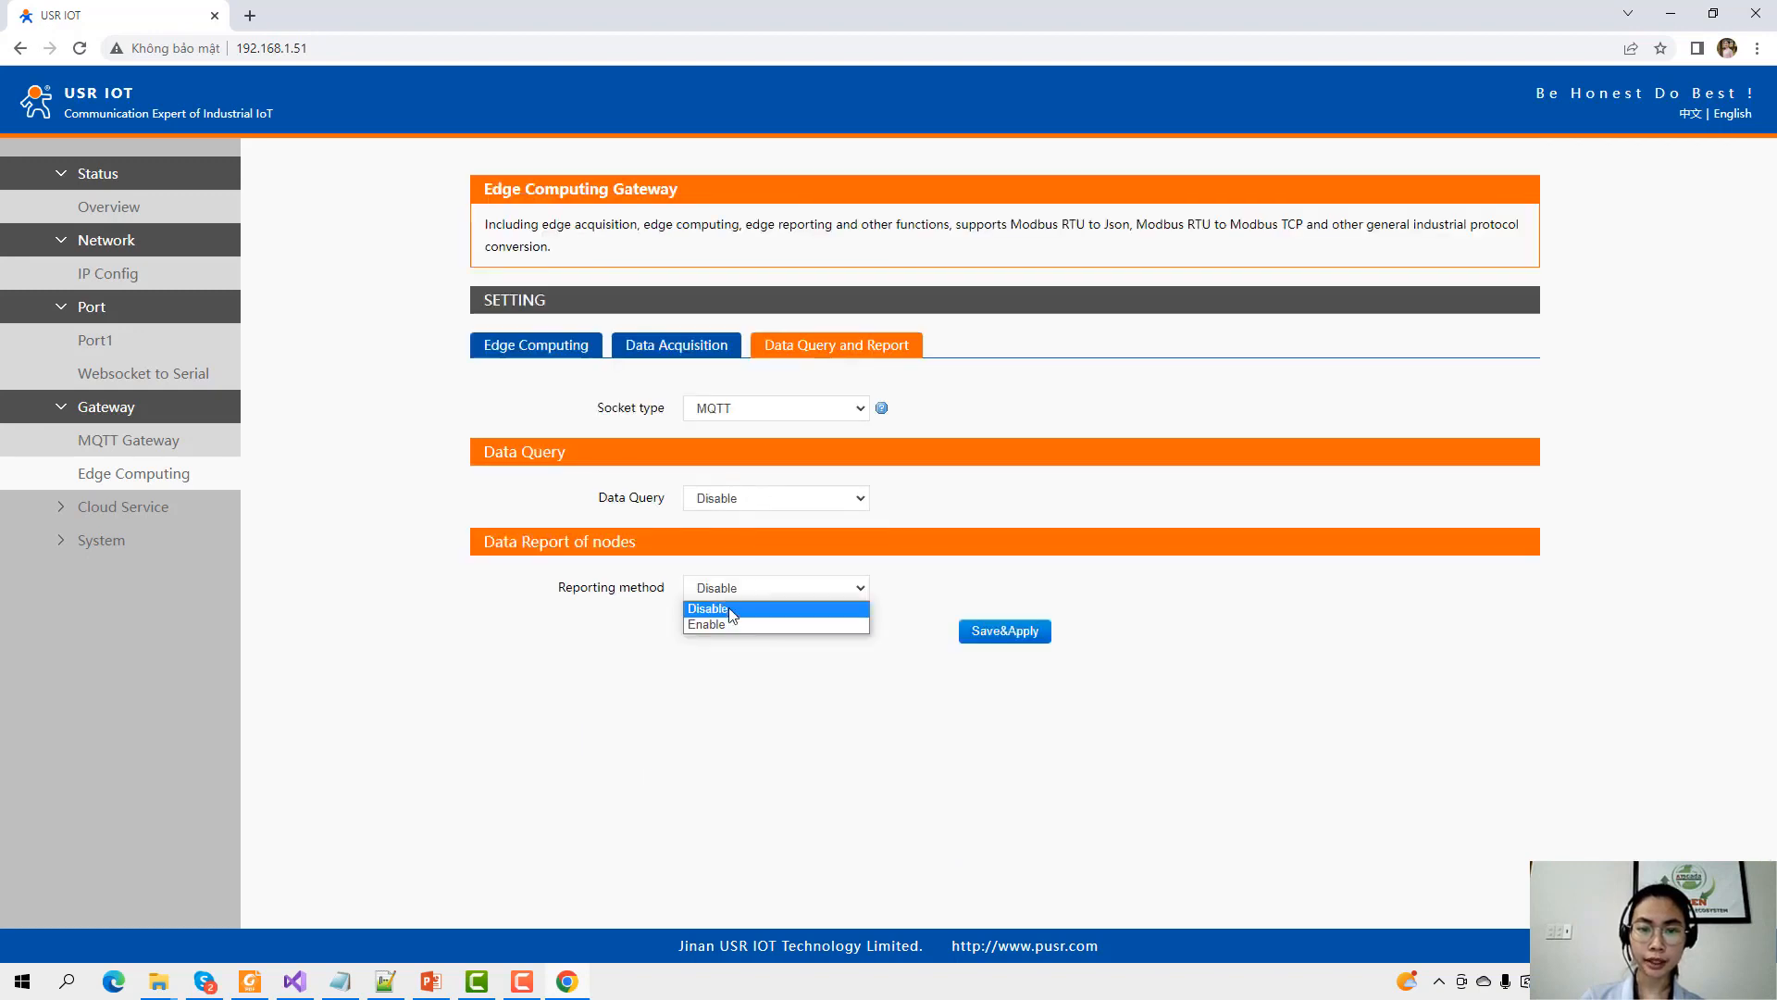
pyautogui.click(740, 627)
pyautogui.scroll(-1, 868, 565)
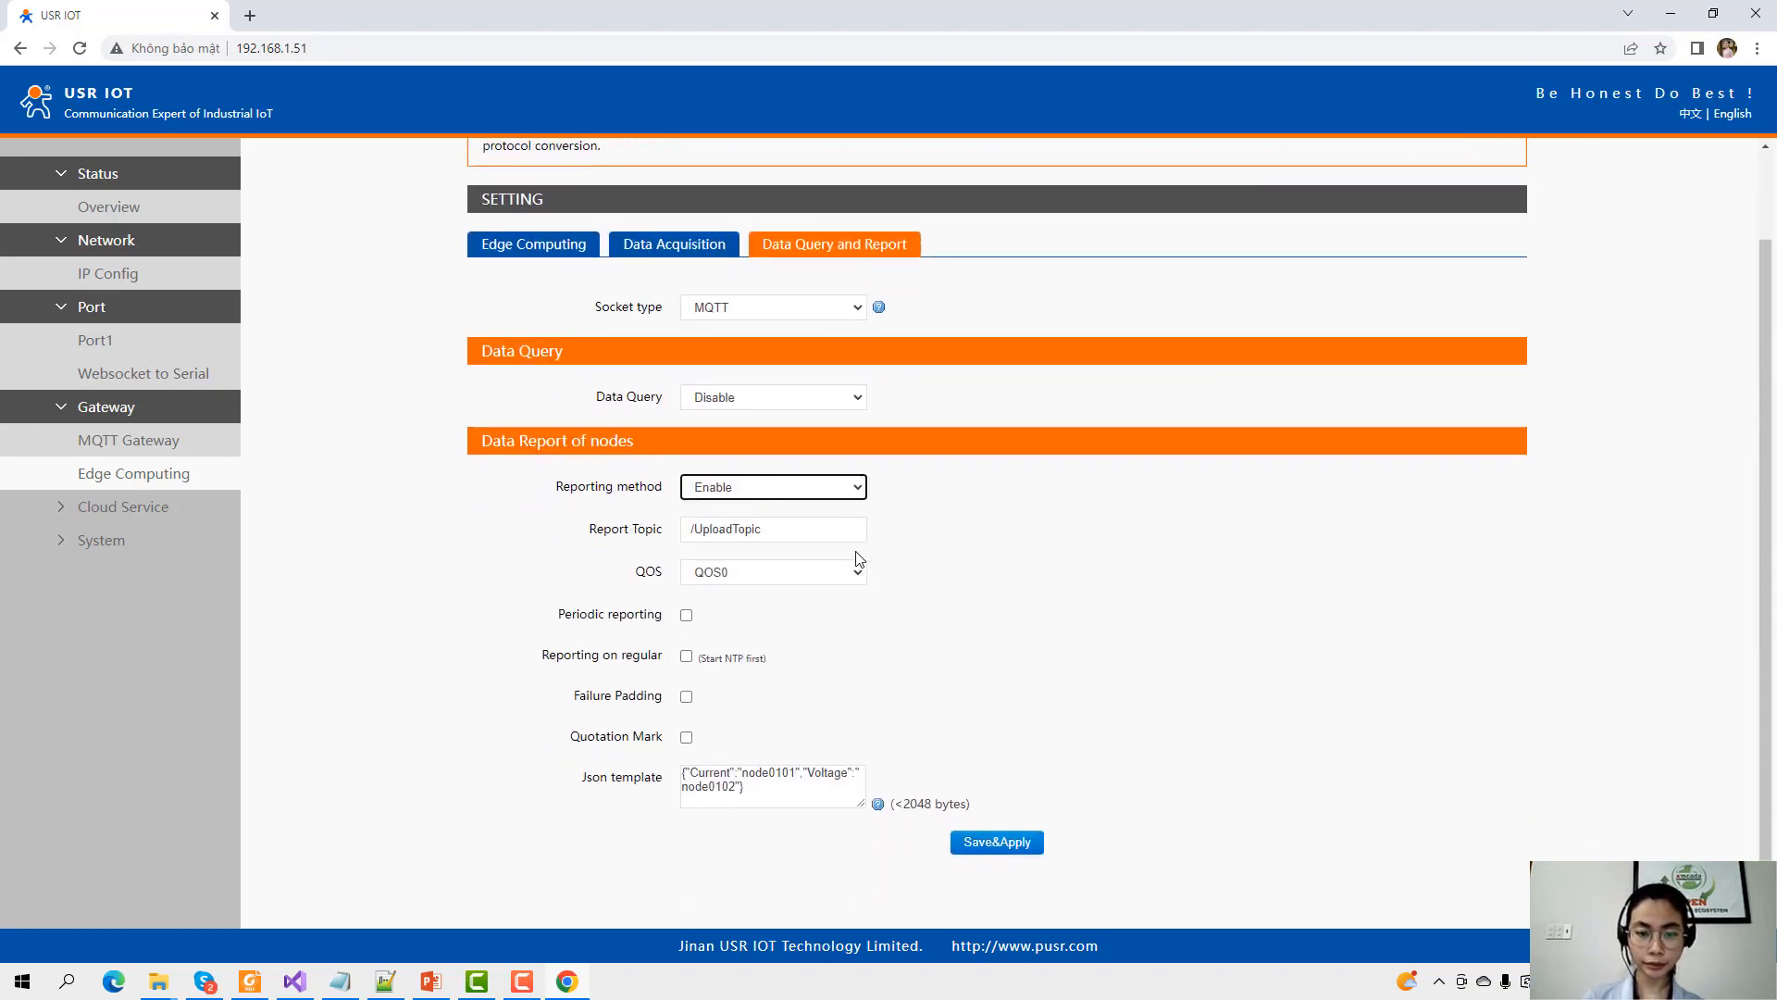
pyautogui.click(760, 534)
pyautogui.tripleClick(773, 533)
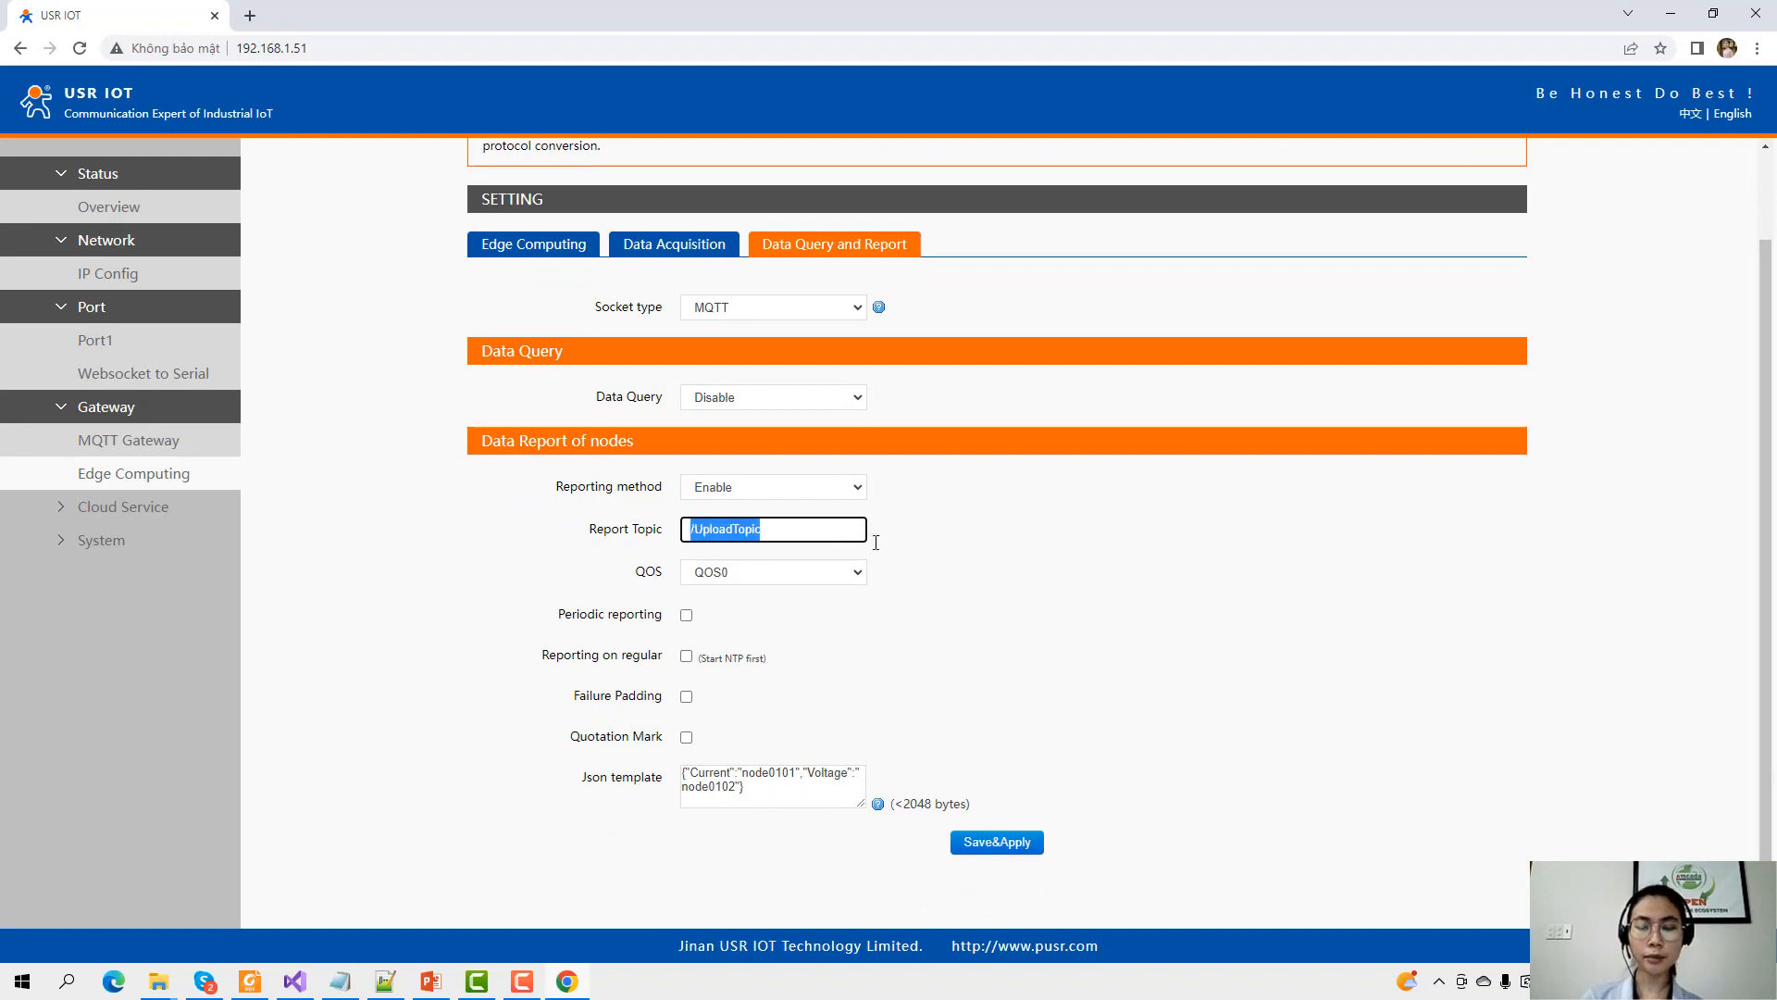
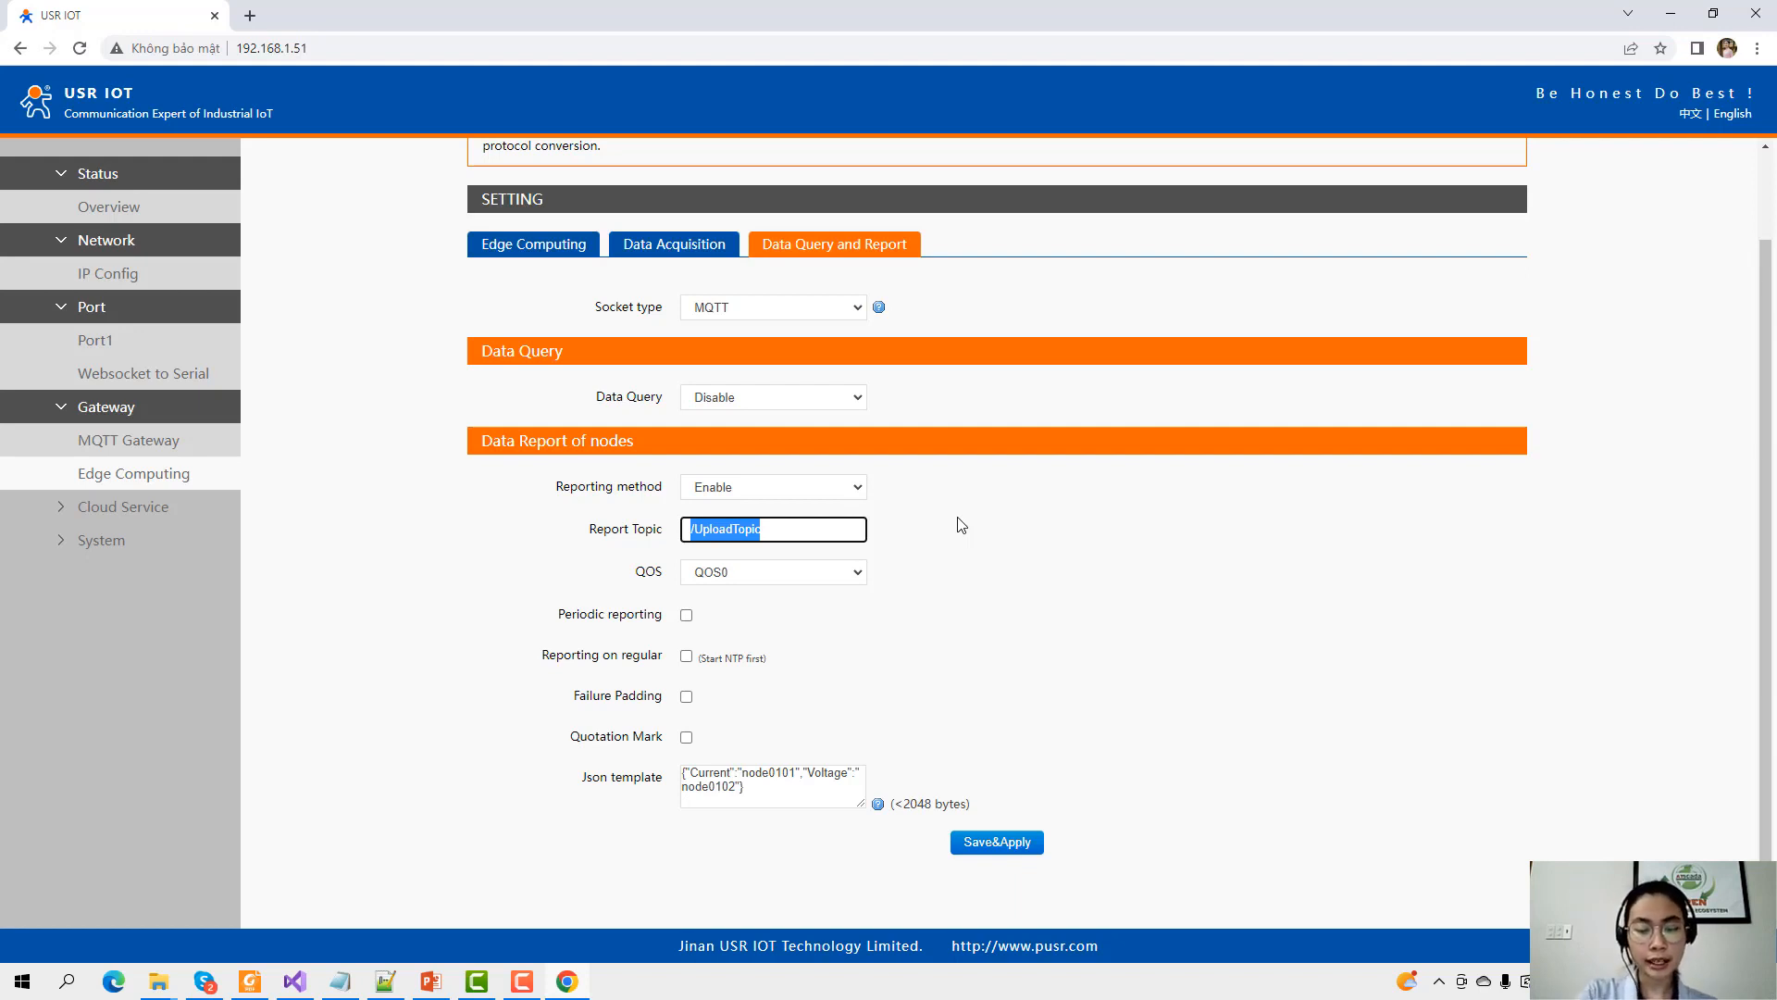
# Enter N510_pub as the report topic, keeping the reporting method Enabled.
pyautogui.write('N510')
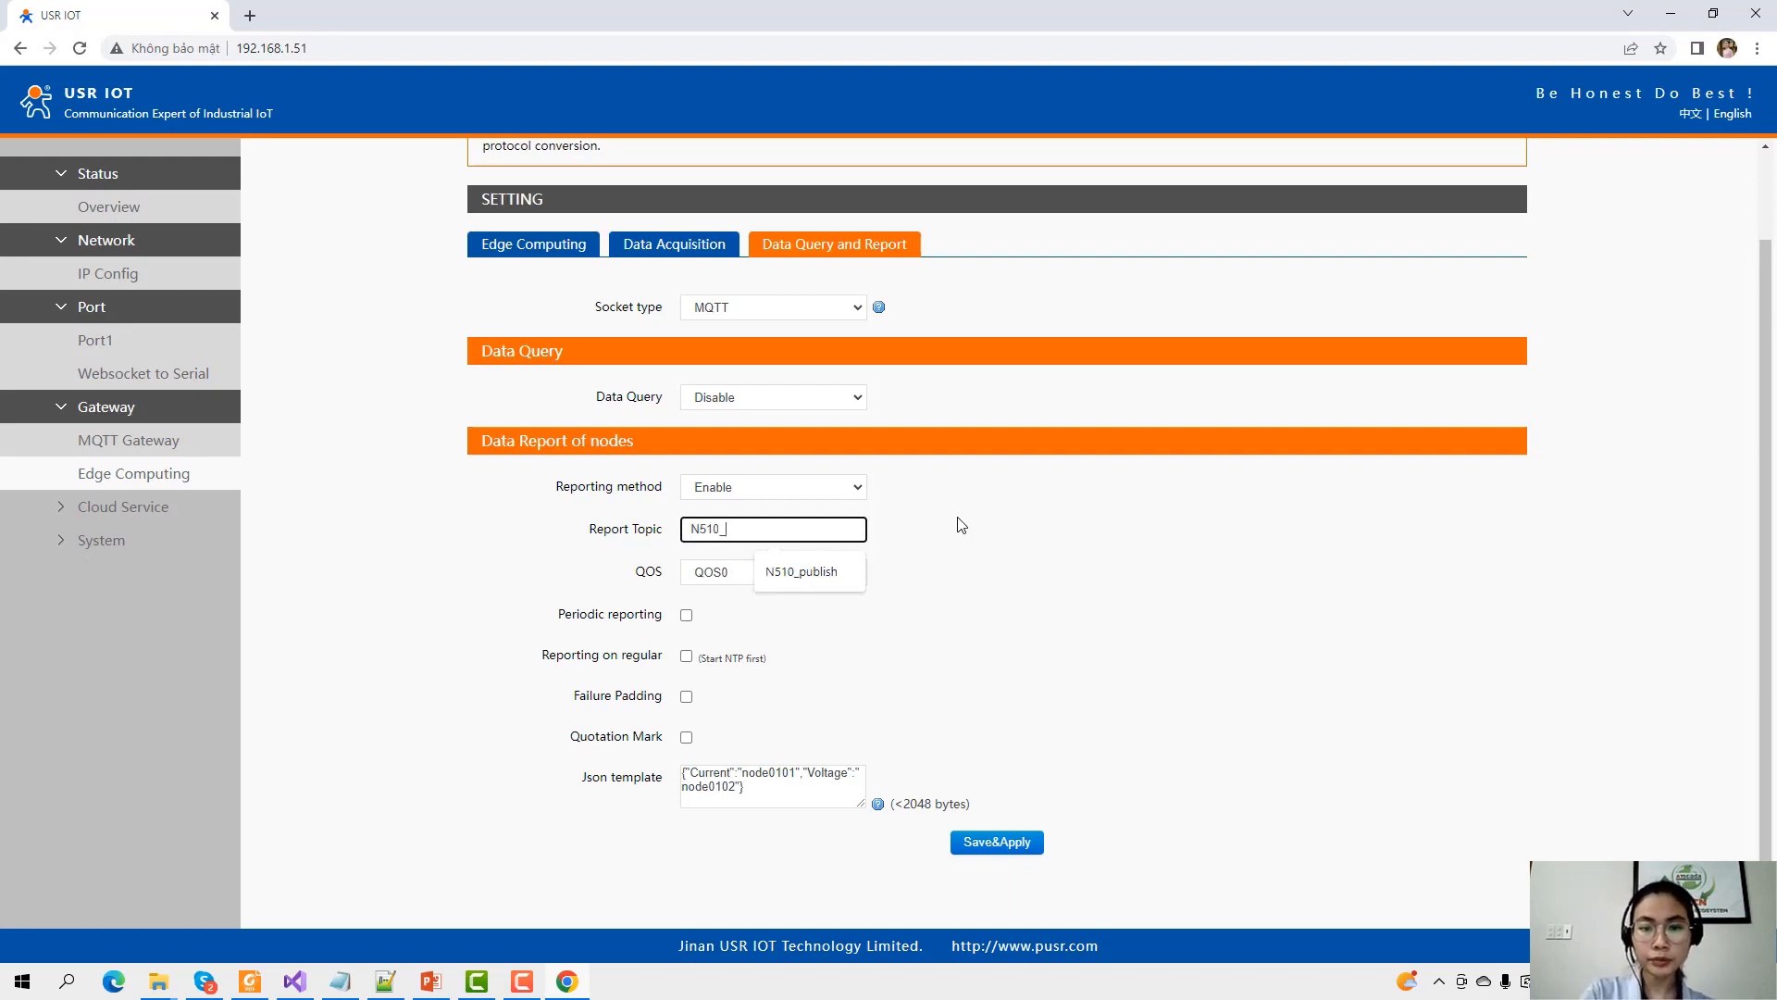
pyautogui.write('_pub')
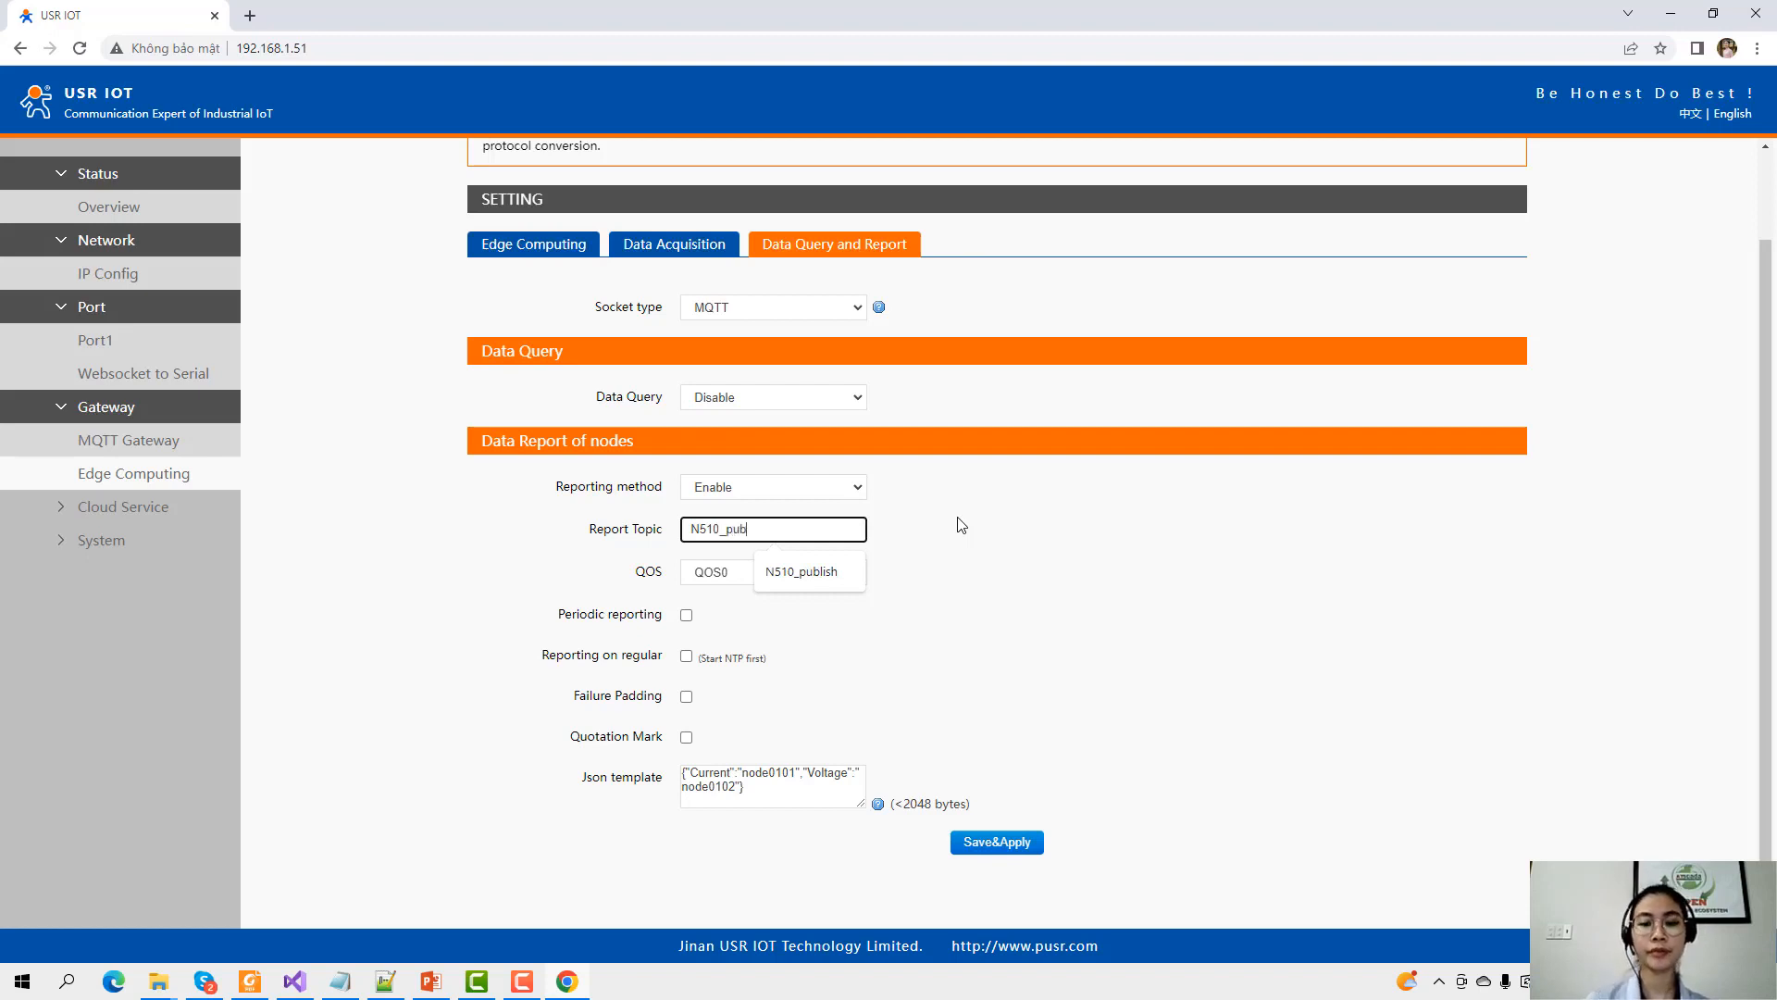
pyautogui.click(881, 525)
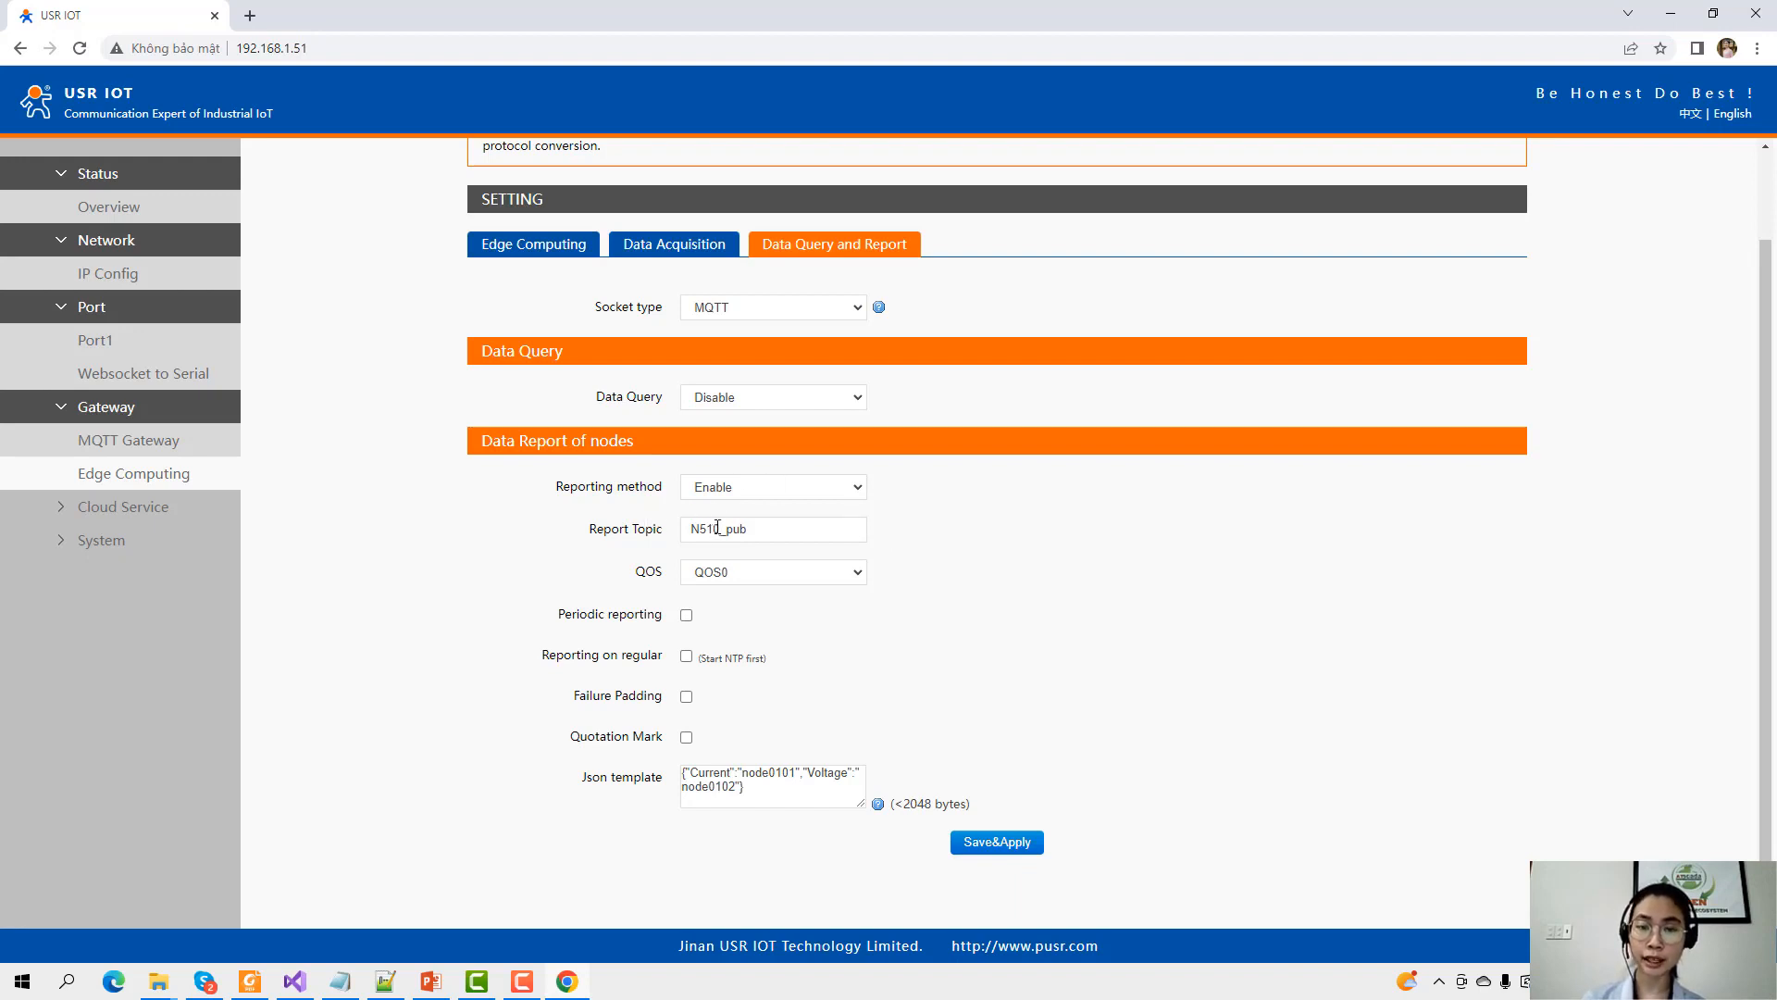
pyautogui.moveTo(689, 530); pyautogui.dragTo(727, 533)
pyautogui.click(757, 532)
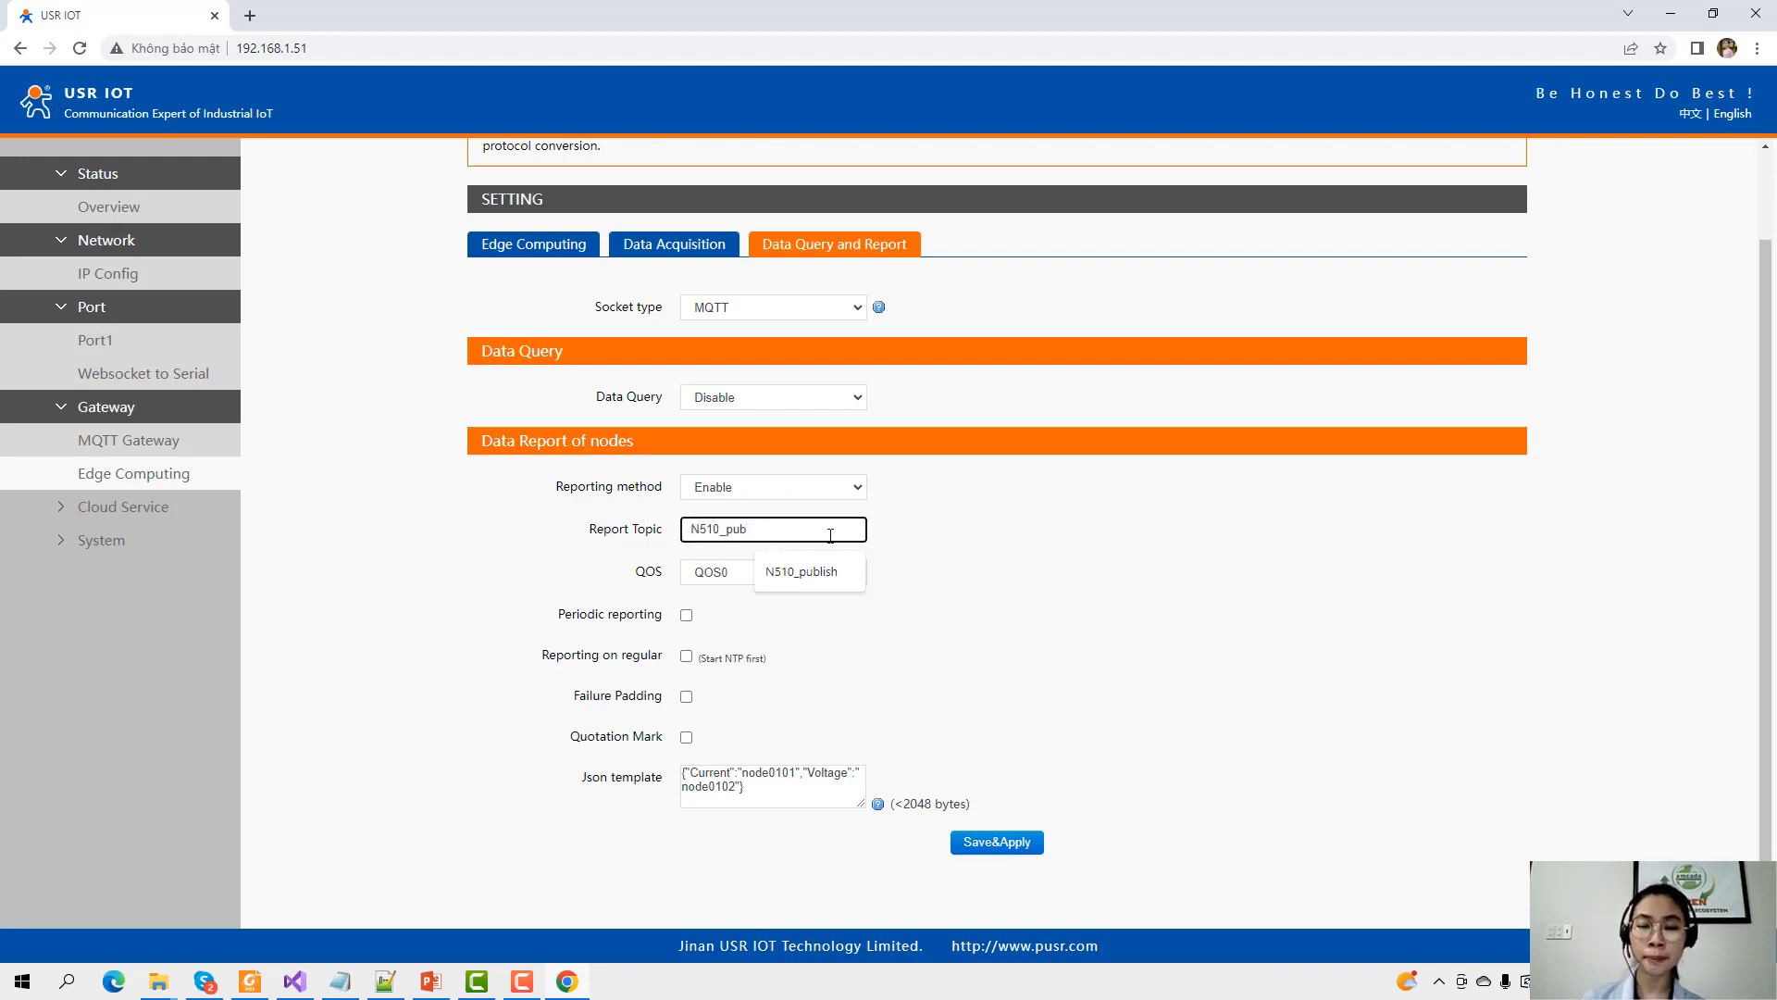
pyautogui.click(866, 489)
pyautogui.click(865, 536)
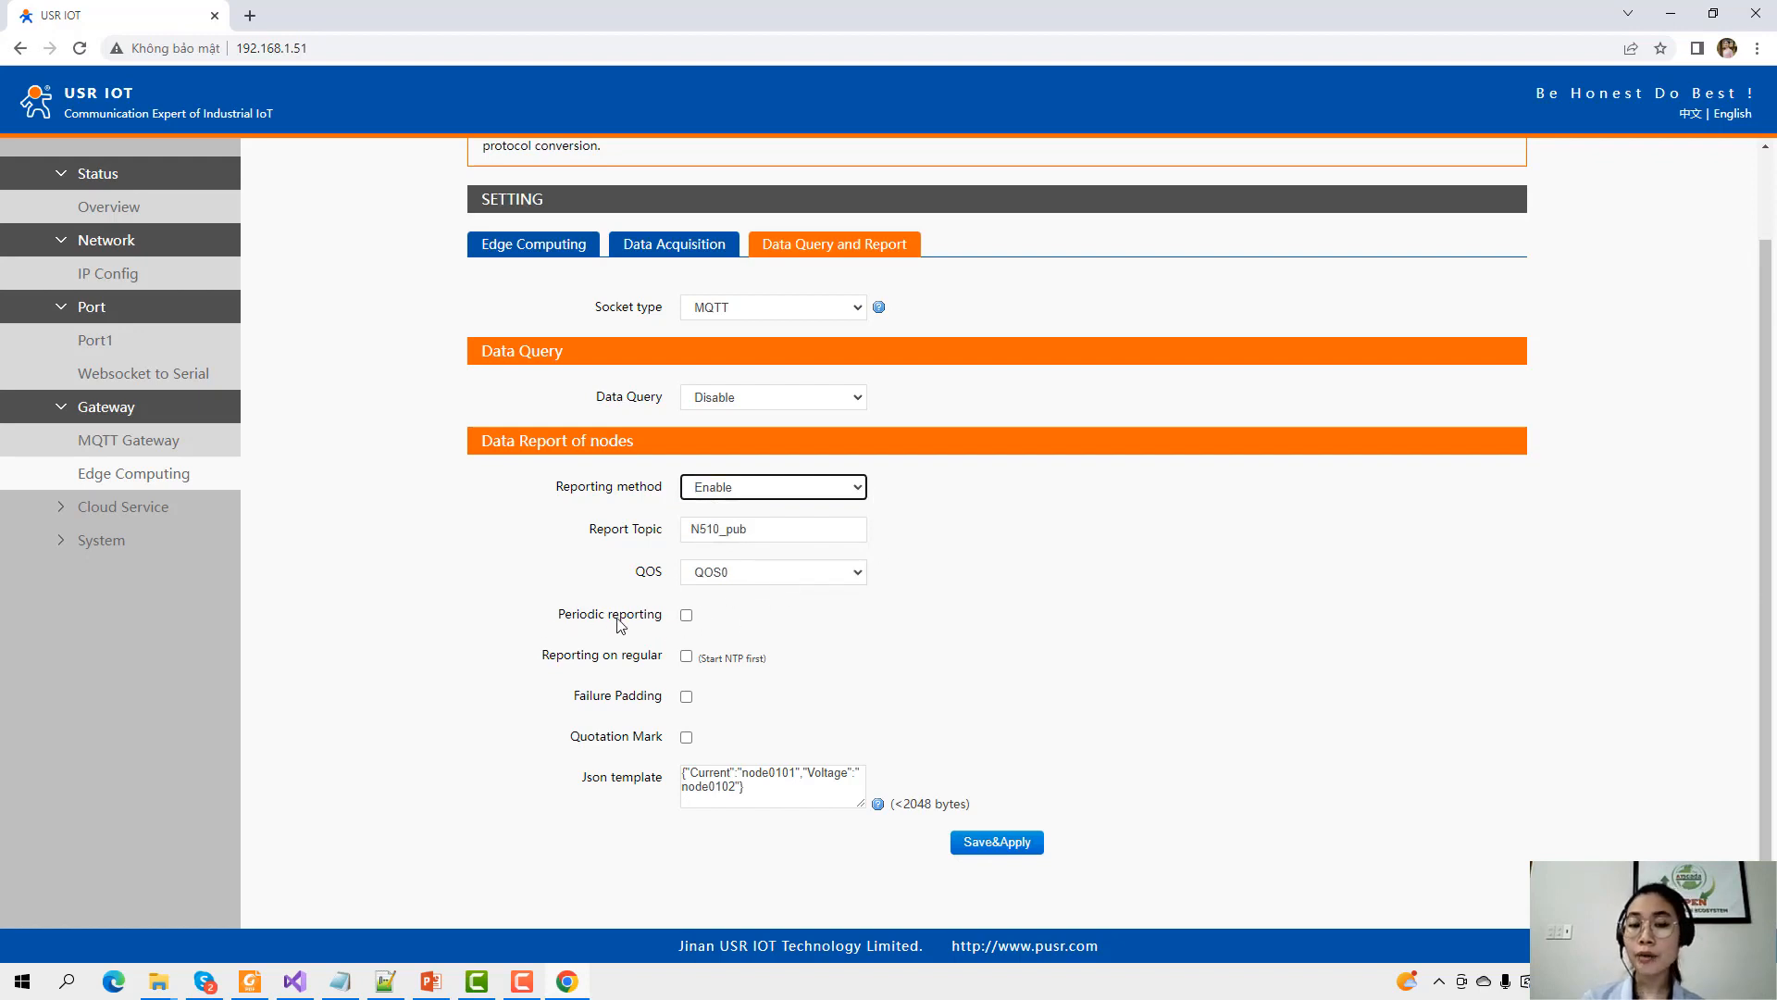
# Turn on periodic reporting with a 2-second interval, leaving regular-time reporting off.
pyautogui.click(687, 618)
pyautogui.click(687, 617)
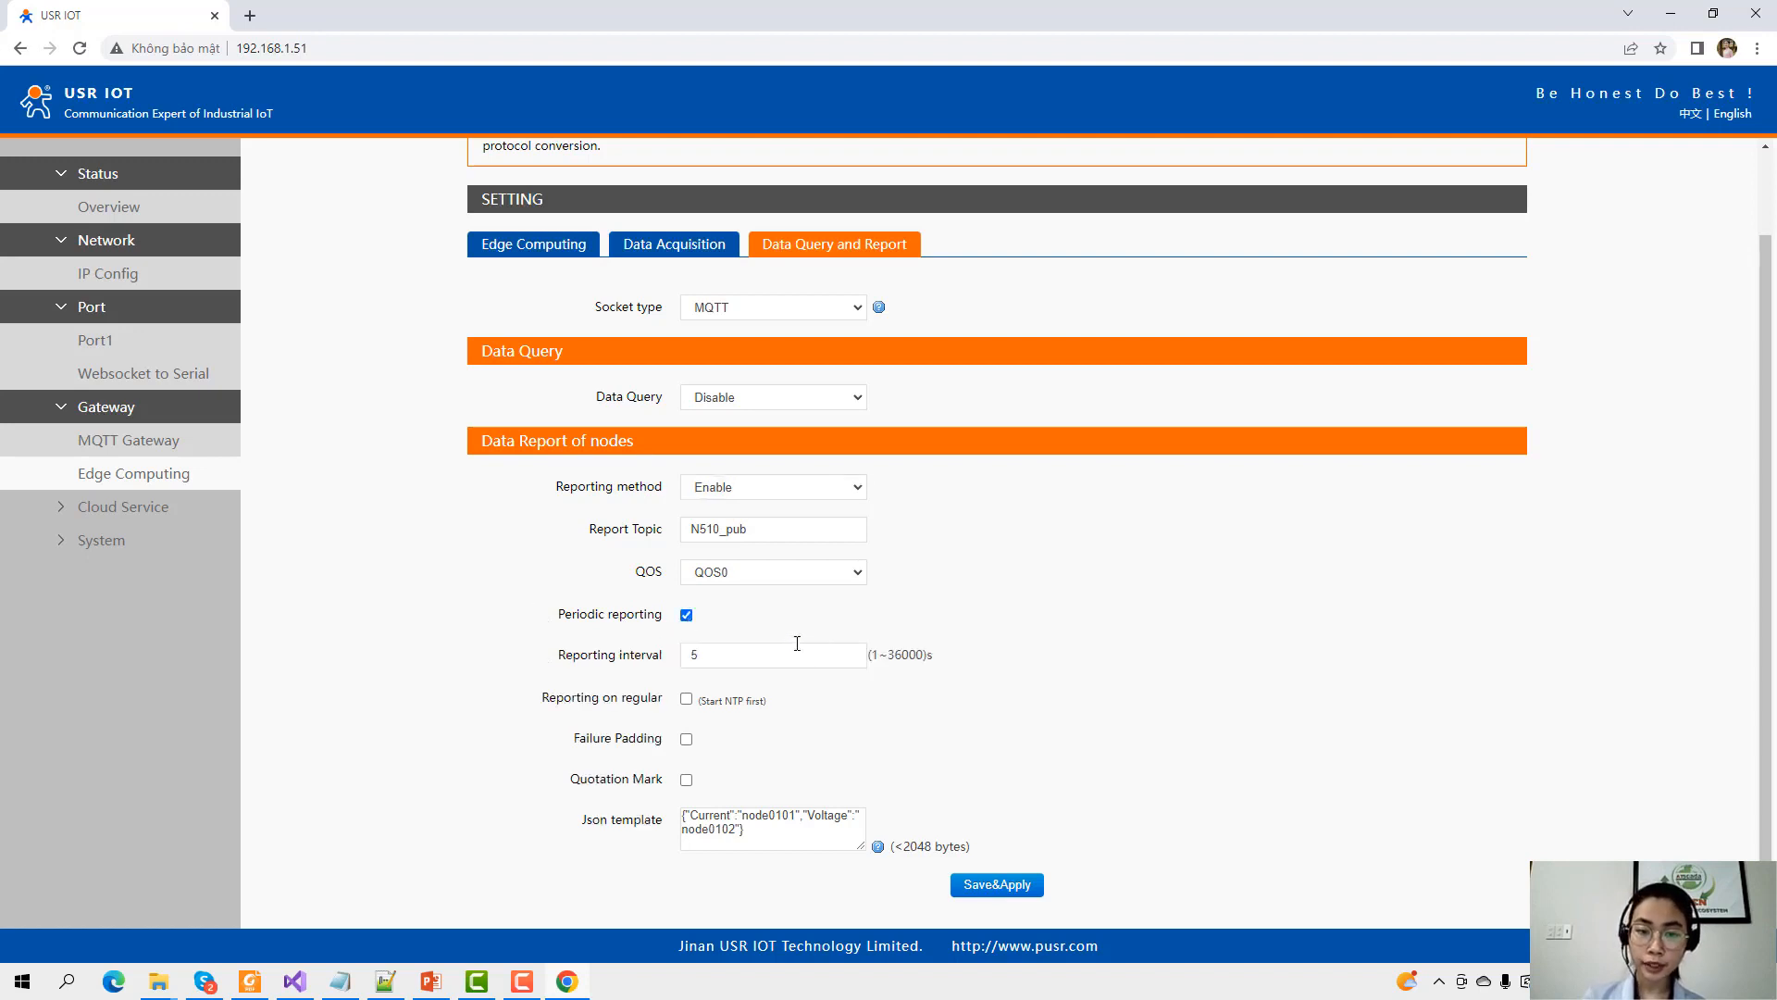
pyautogui.scroll(-1, 757, 648)
pyautogui.moveTo(702, 613); pyautogui.dragTo(613, 629)
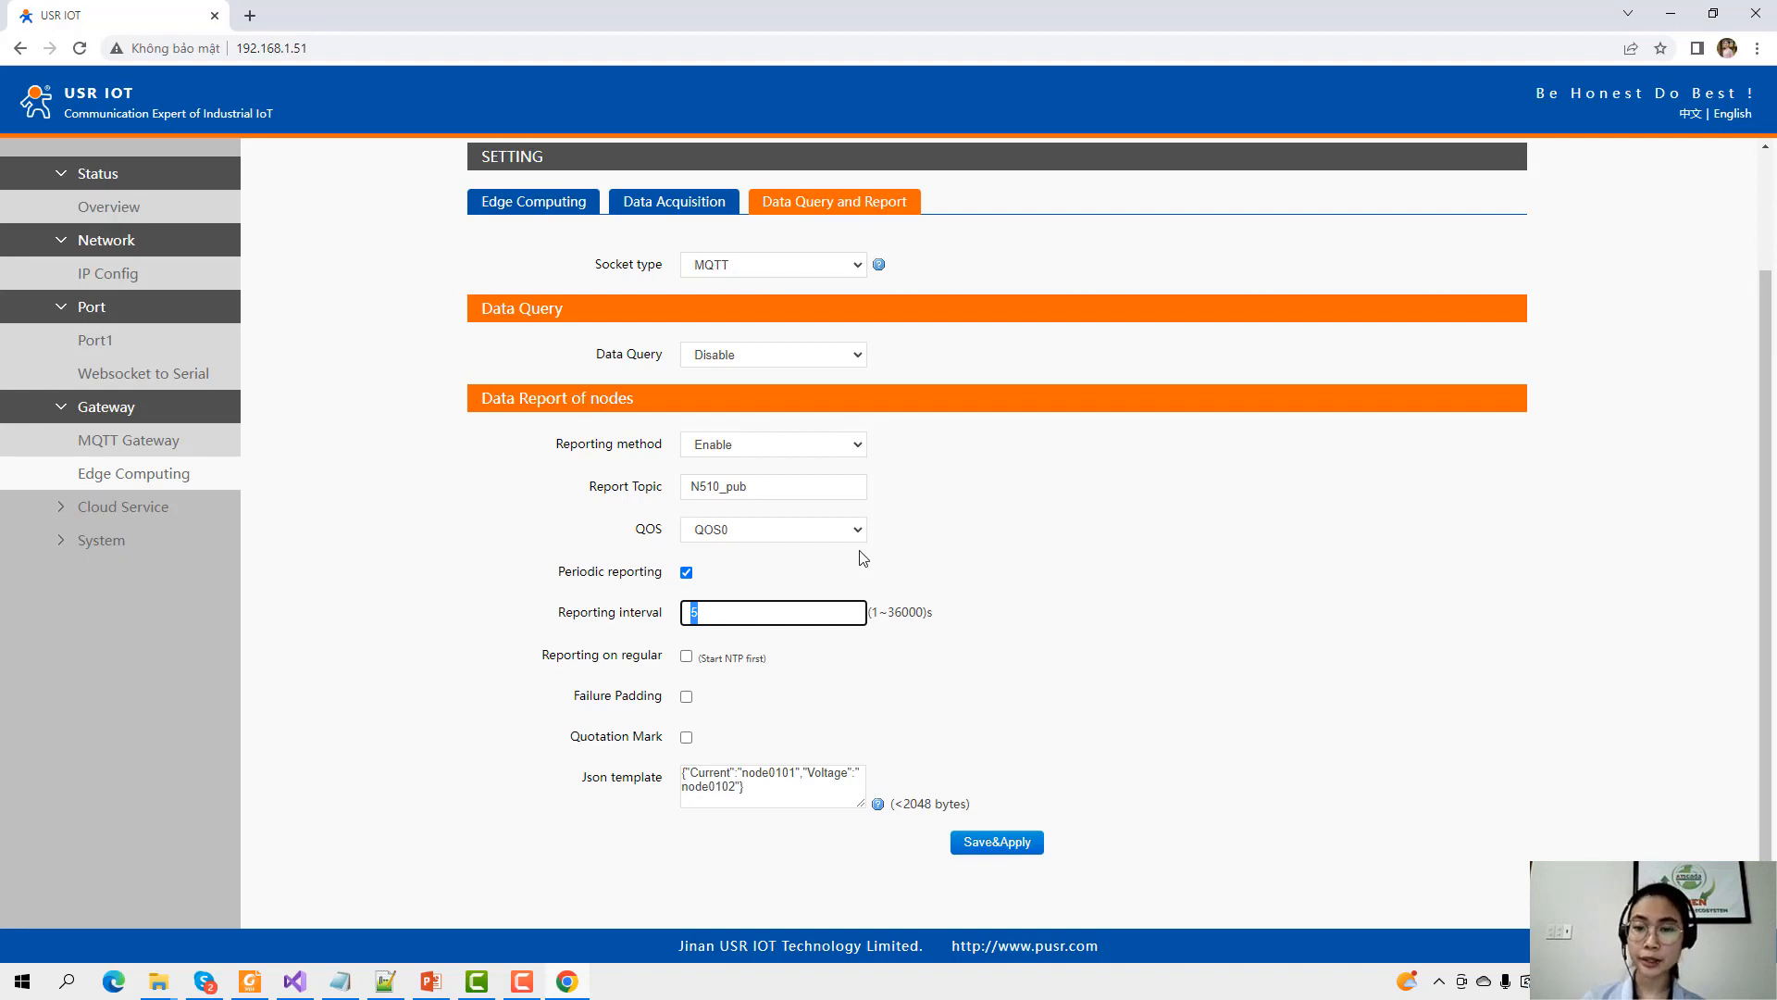
pyautogui.write('2')
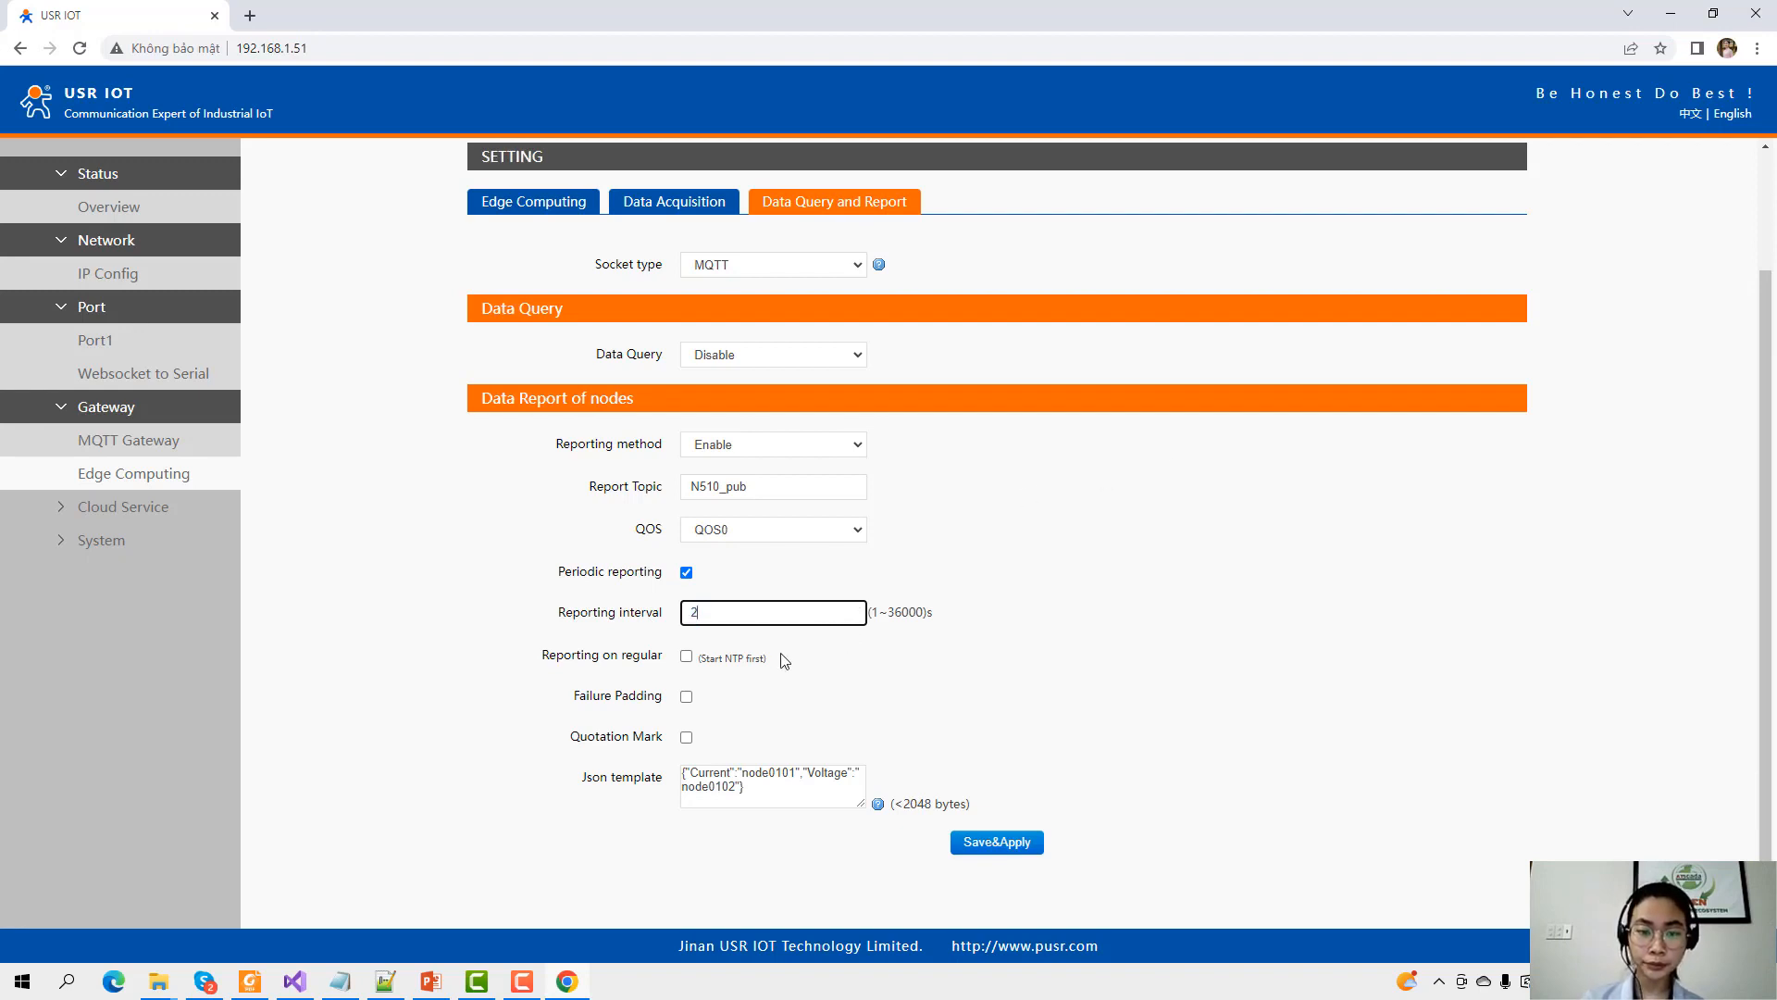
pyautogui.click(686, 657)
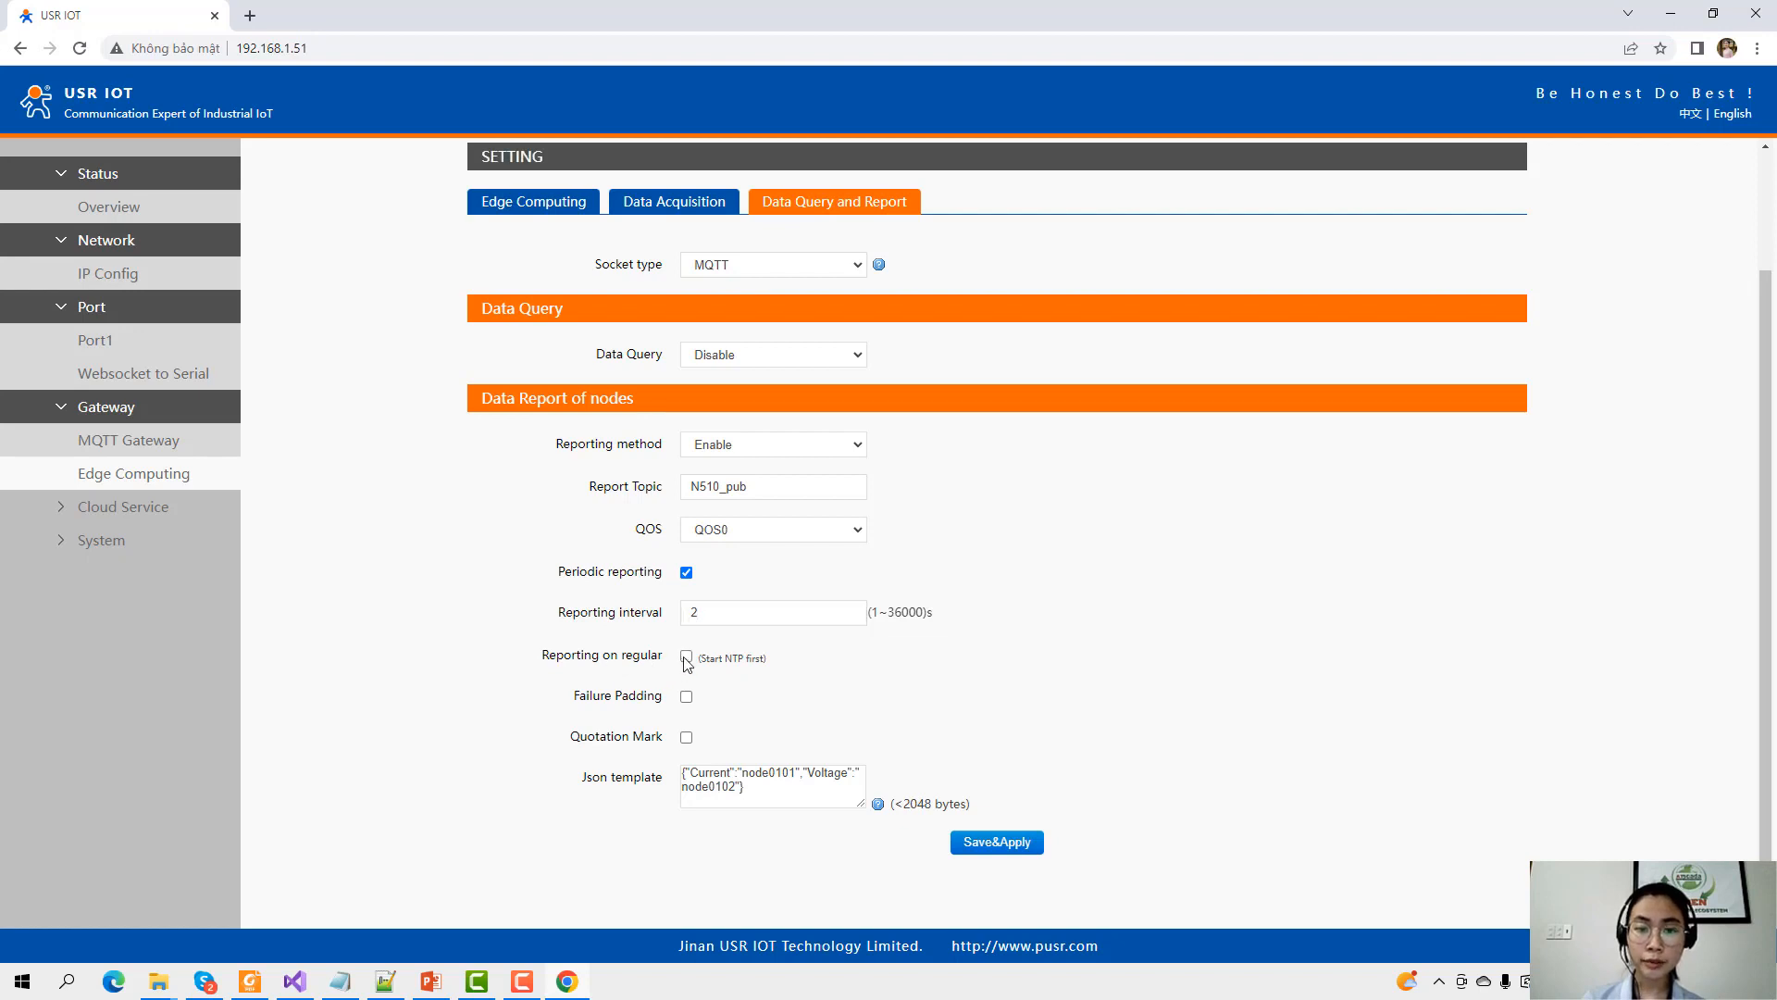
pyautogui.click(780, 700)
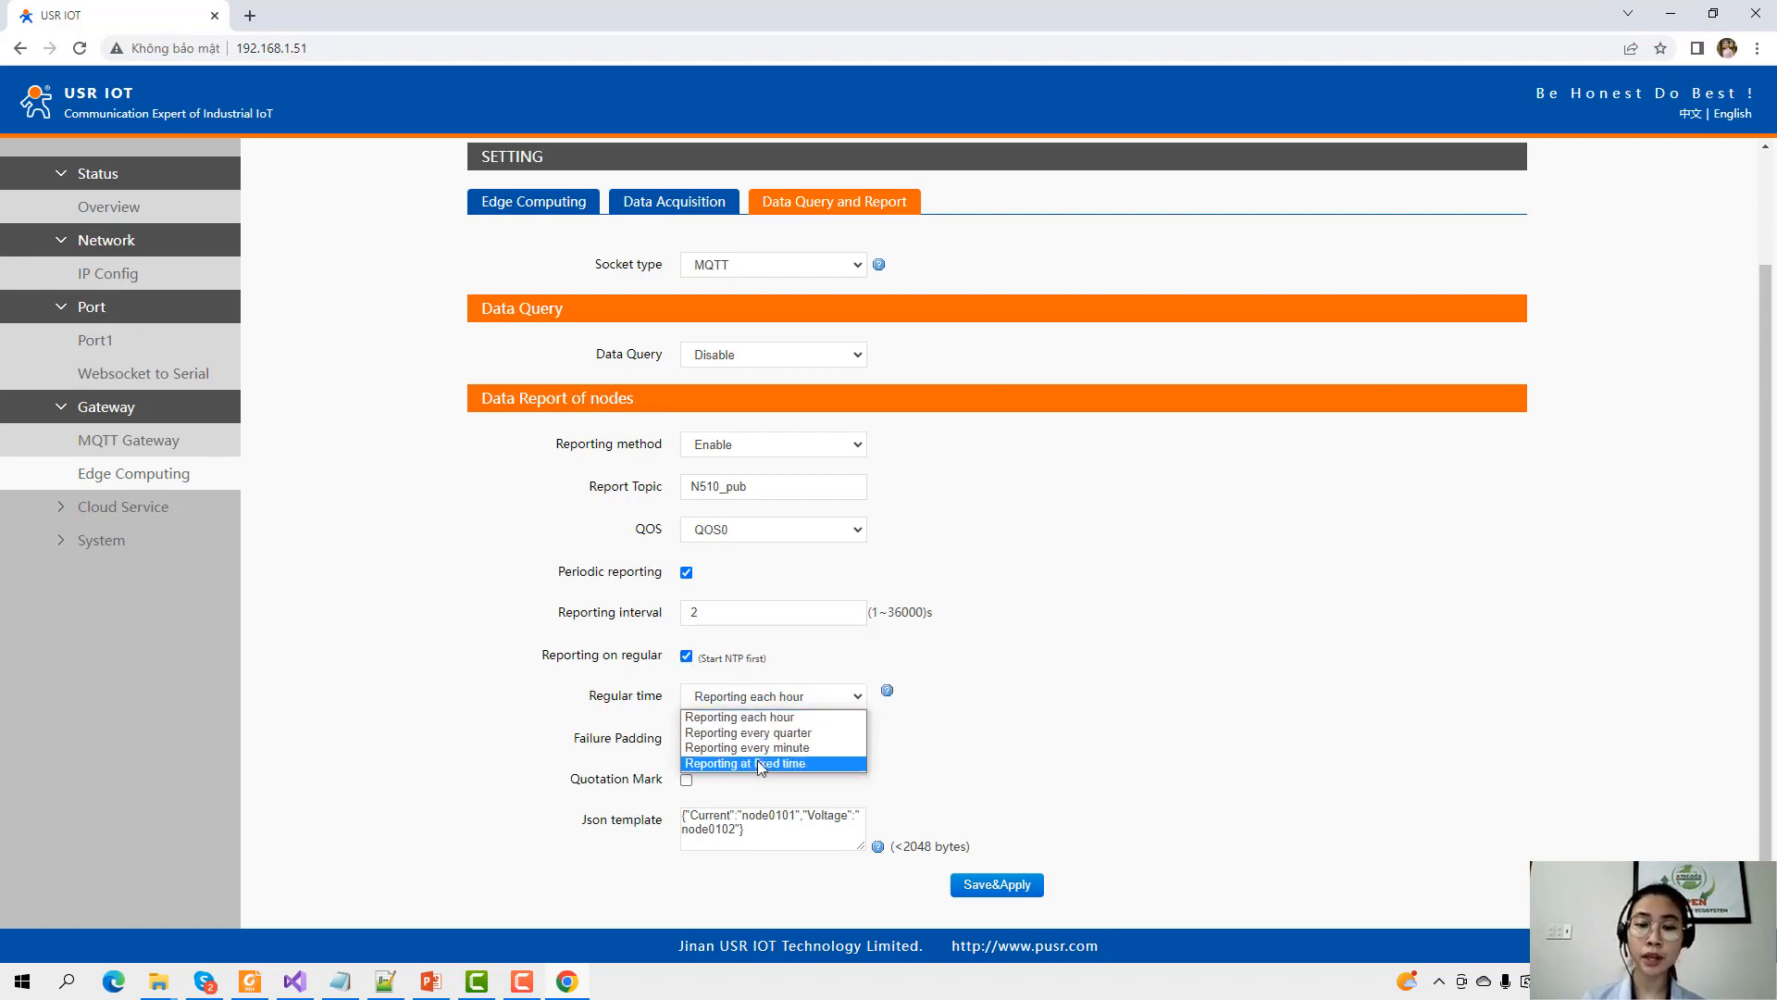
pyautogui.click(686, 656)
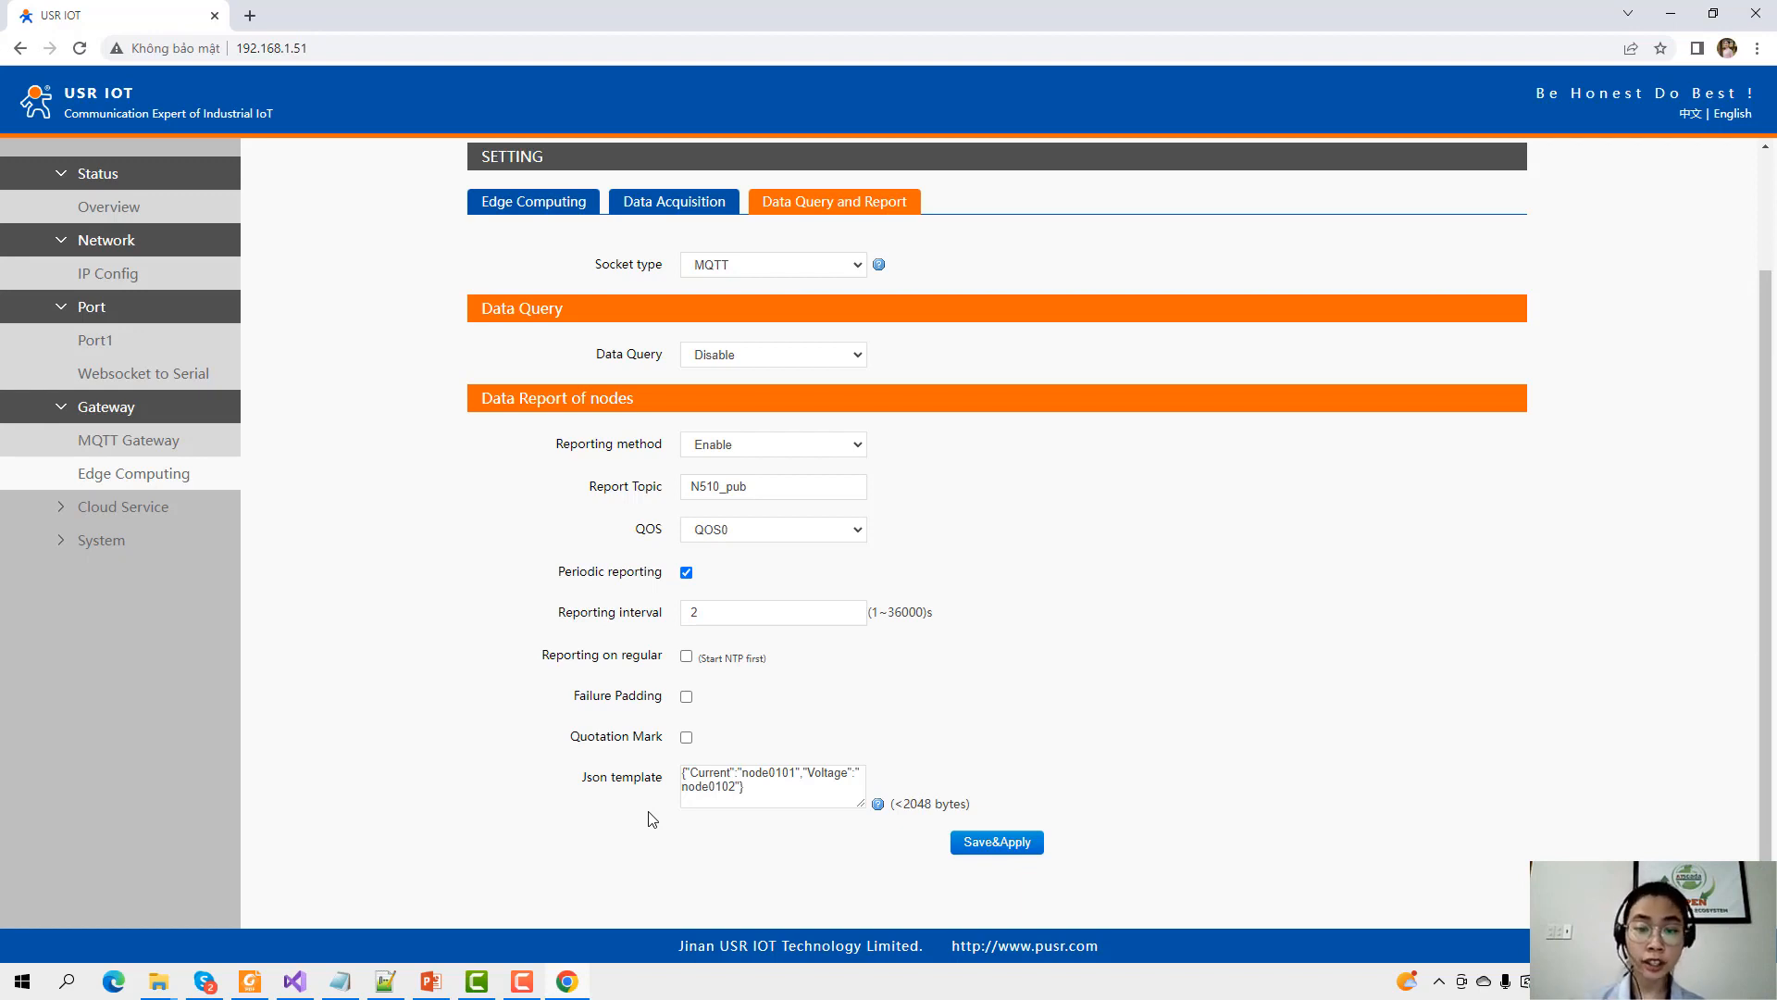
# Inspect the existing Current/Voltage Json template text.
pyautogui.click(768, 785)
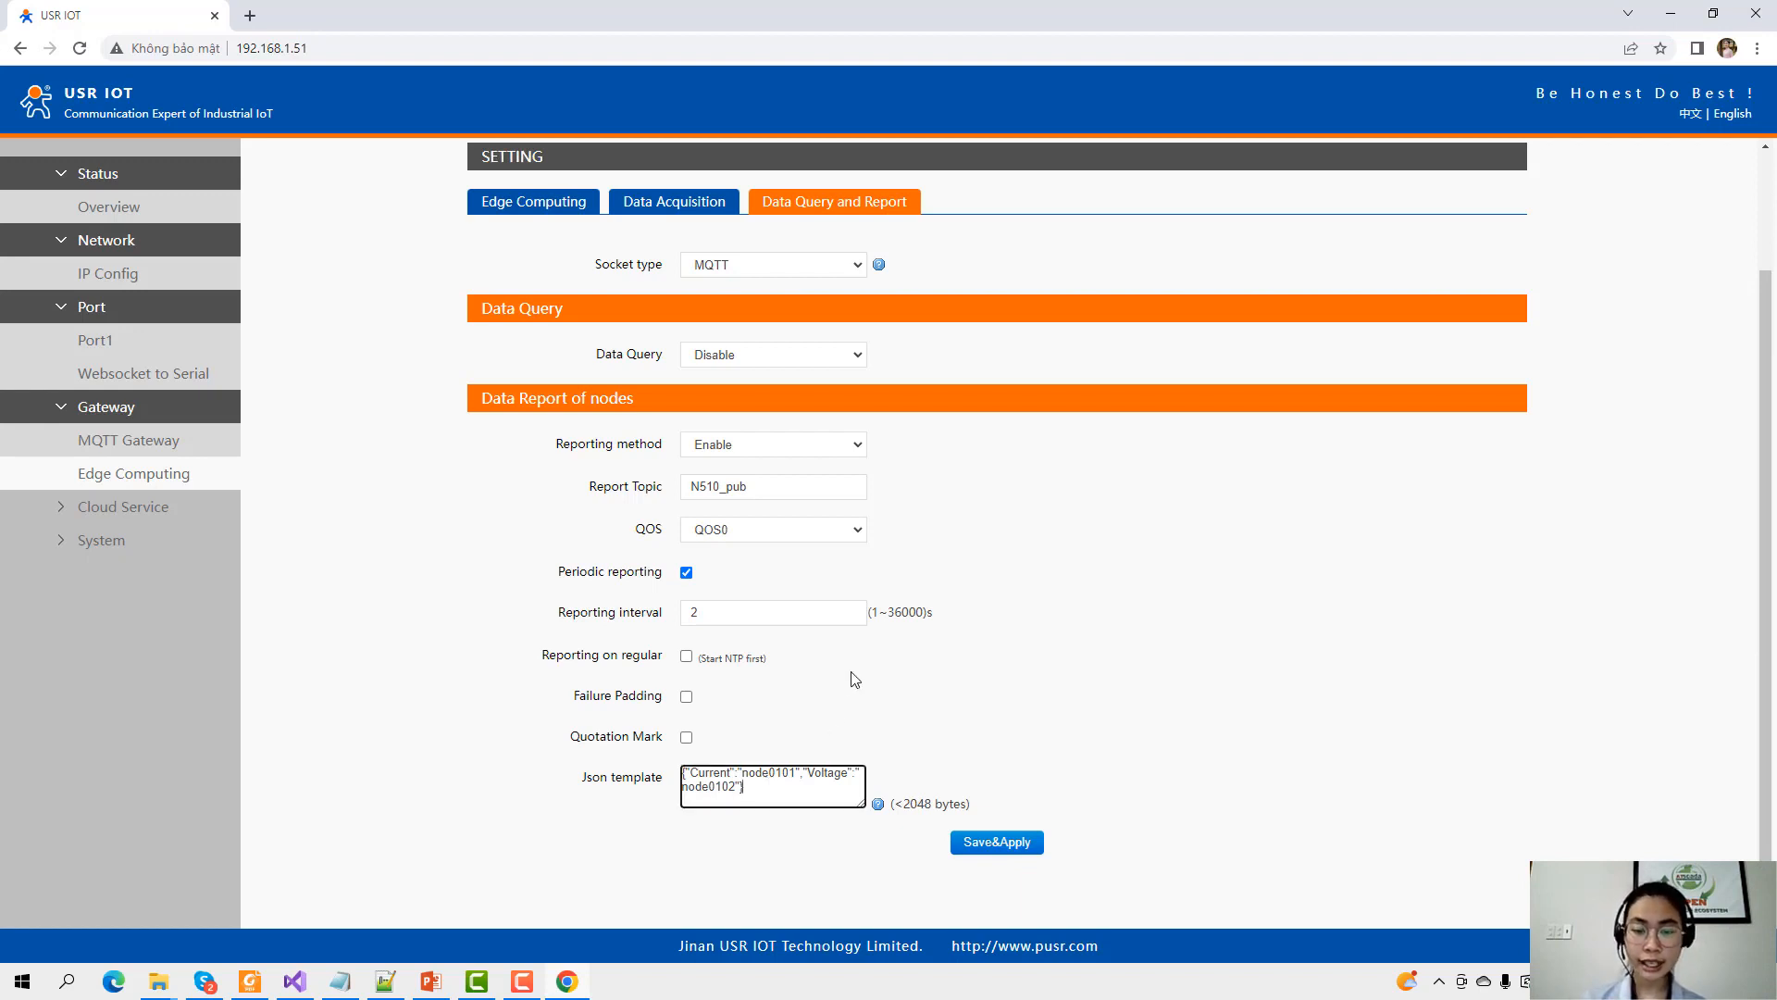
pyautogui.hotkey('ctrl', 'a')
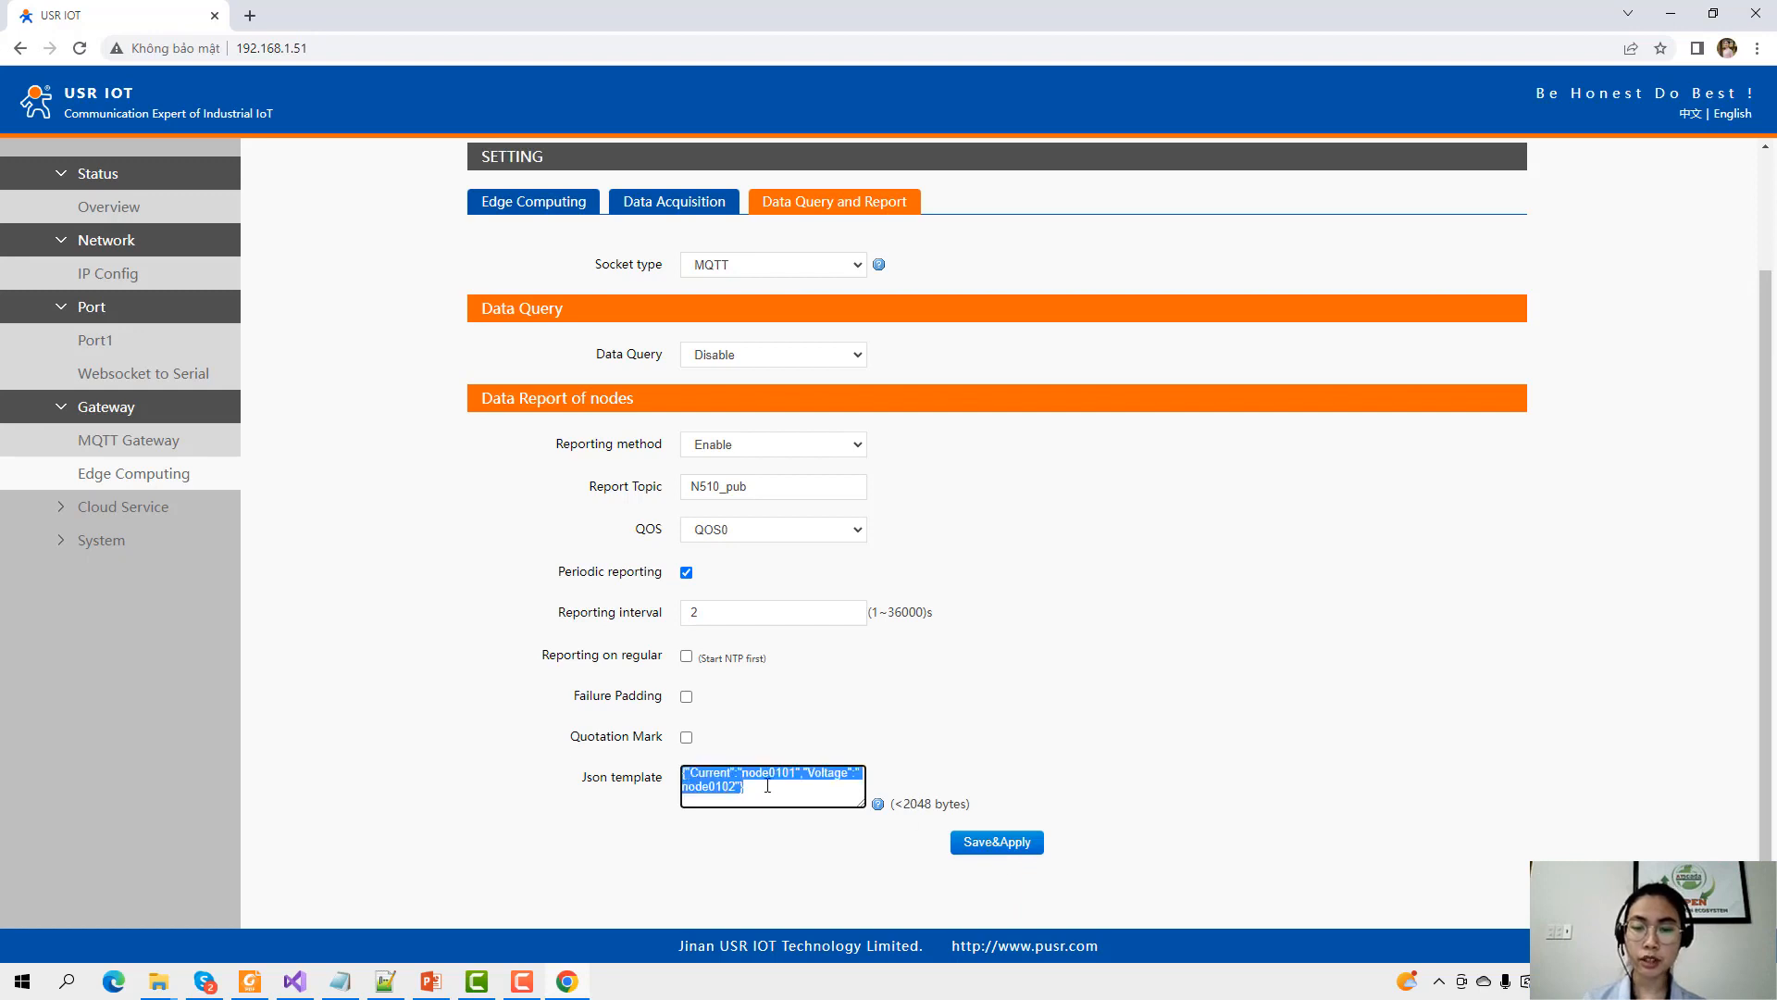
pyautogui.click(859, 793)
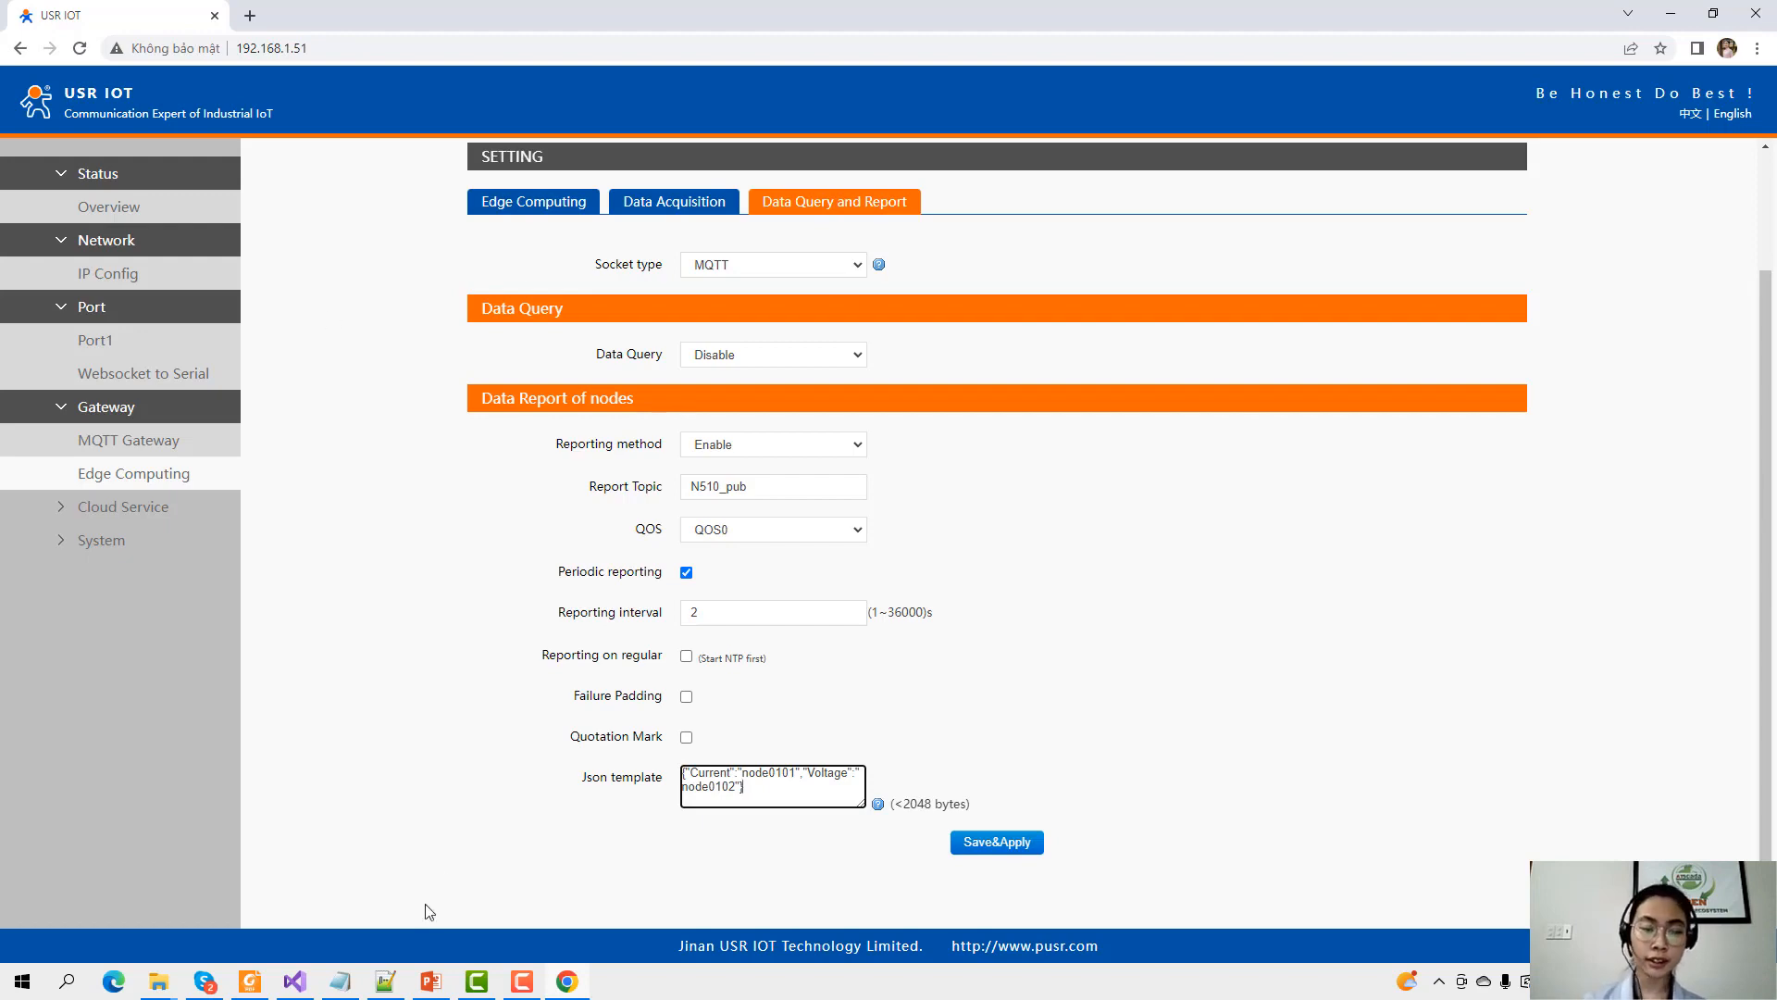
pyautogui.click(385, 981)
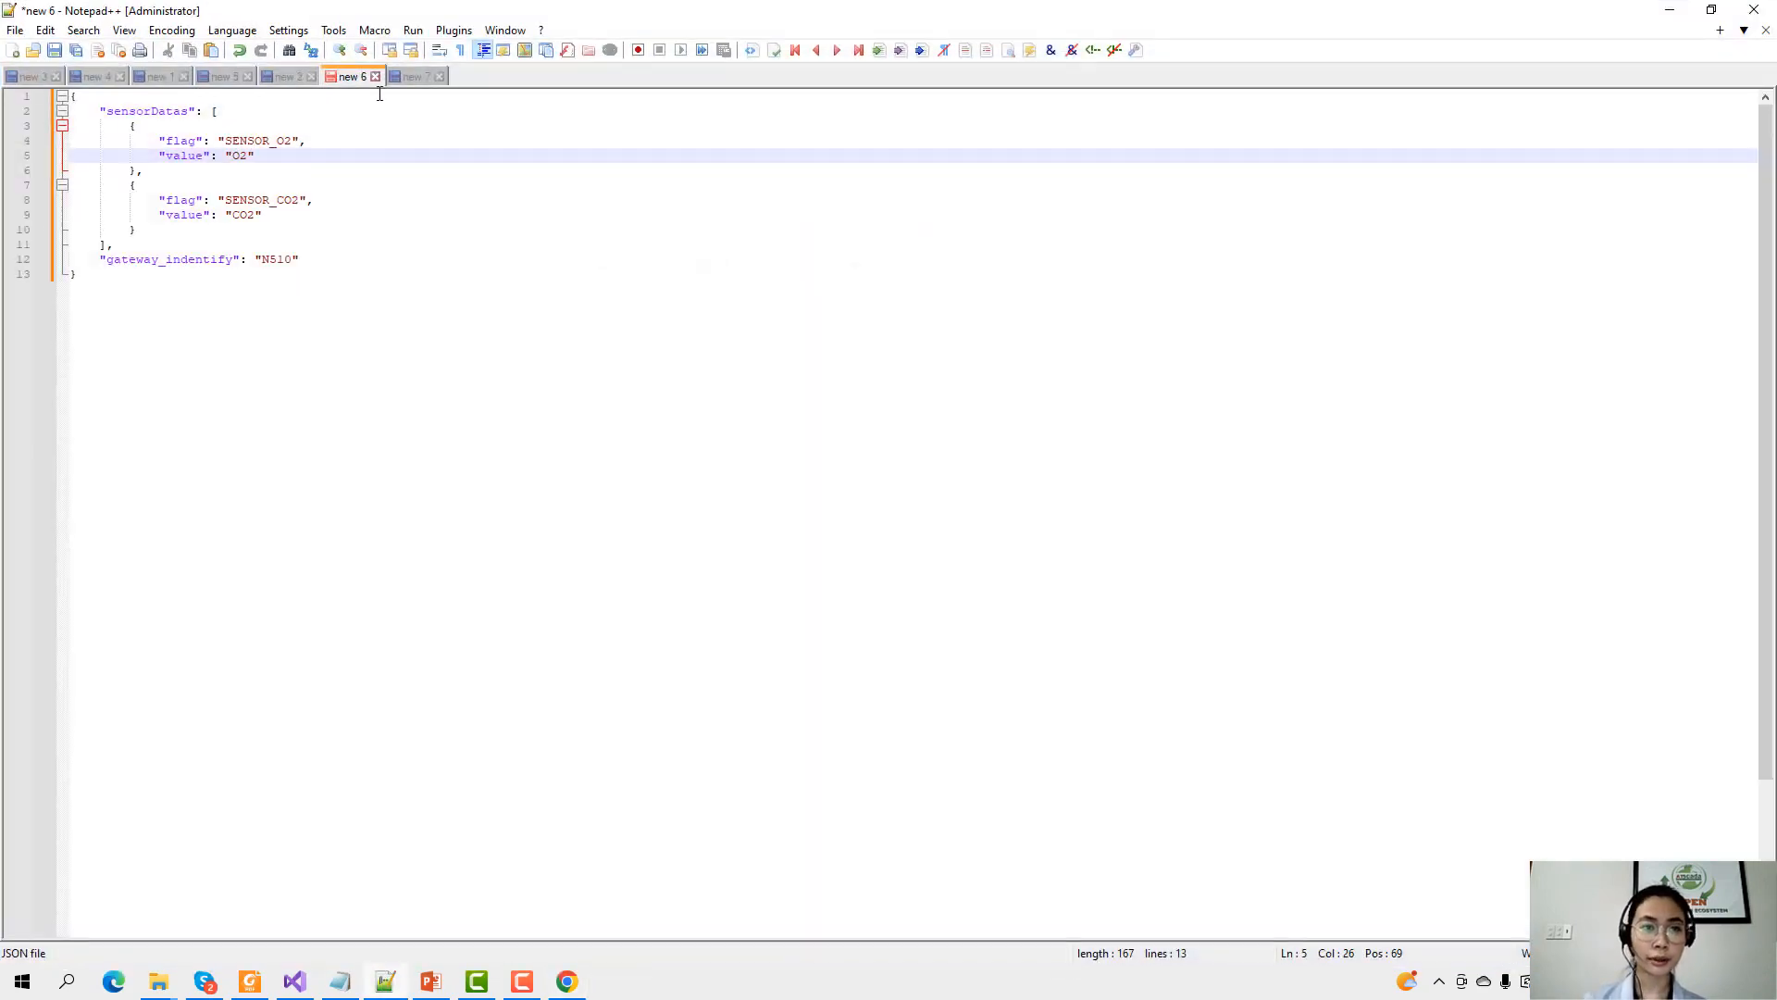
pyautogui.click(361, 189)
pyautogui.click(341, 217)
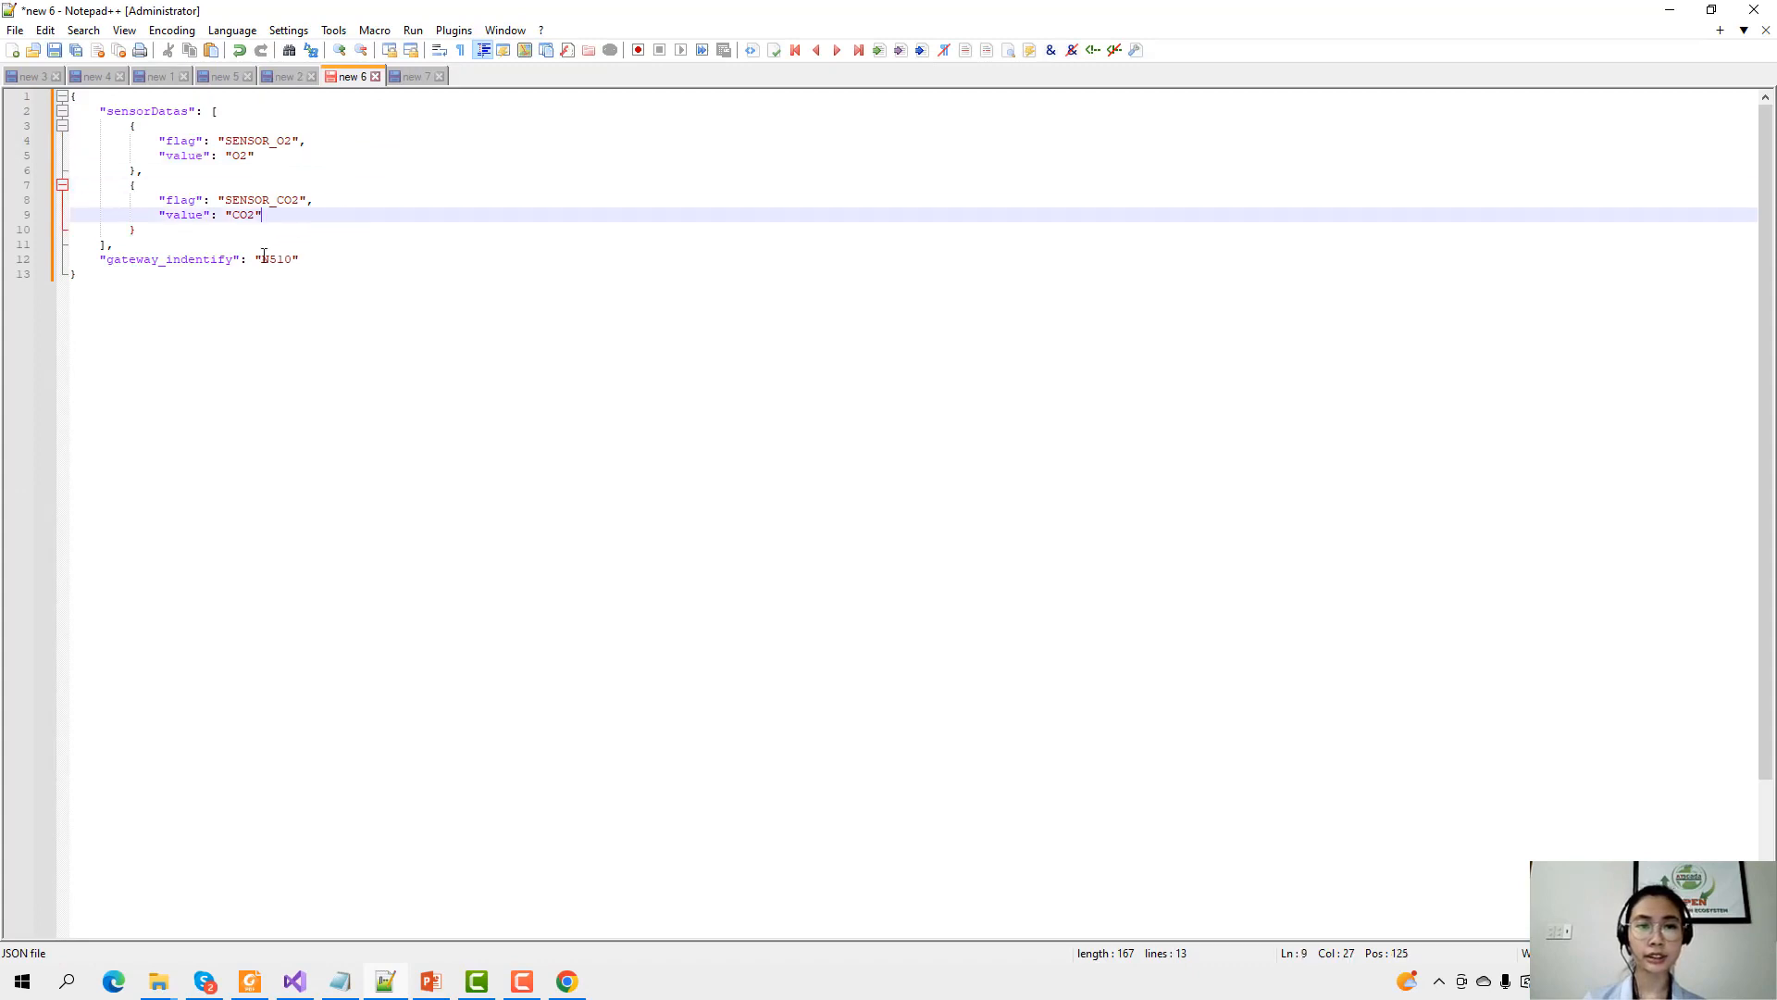
pyautogui.moveTo(122, 281); pyautogui.dragTo(72, 96)
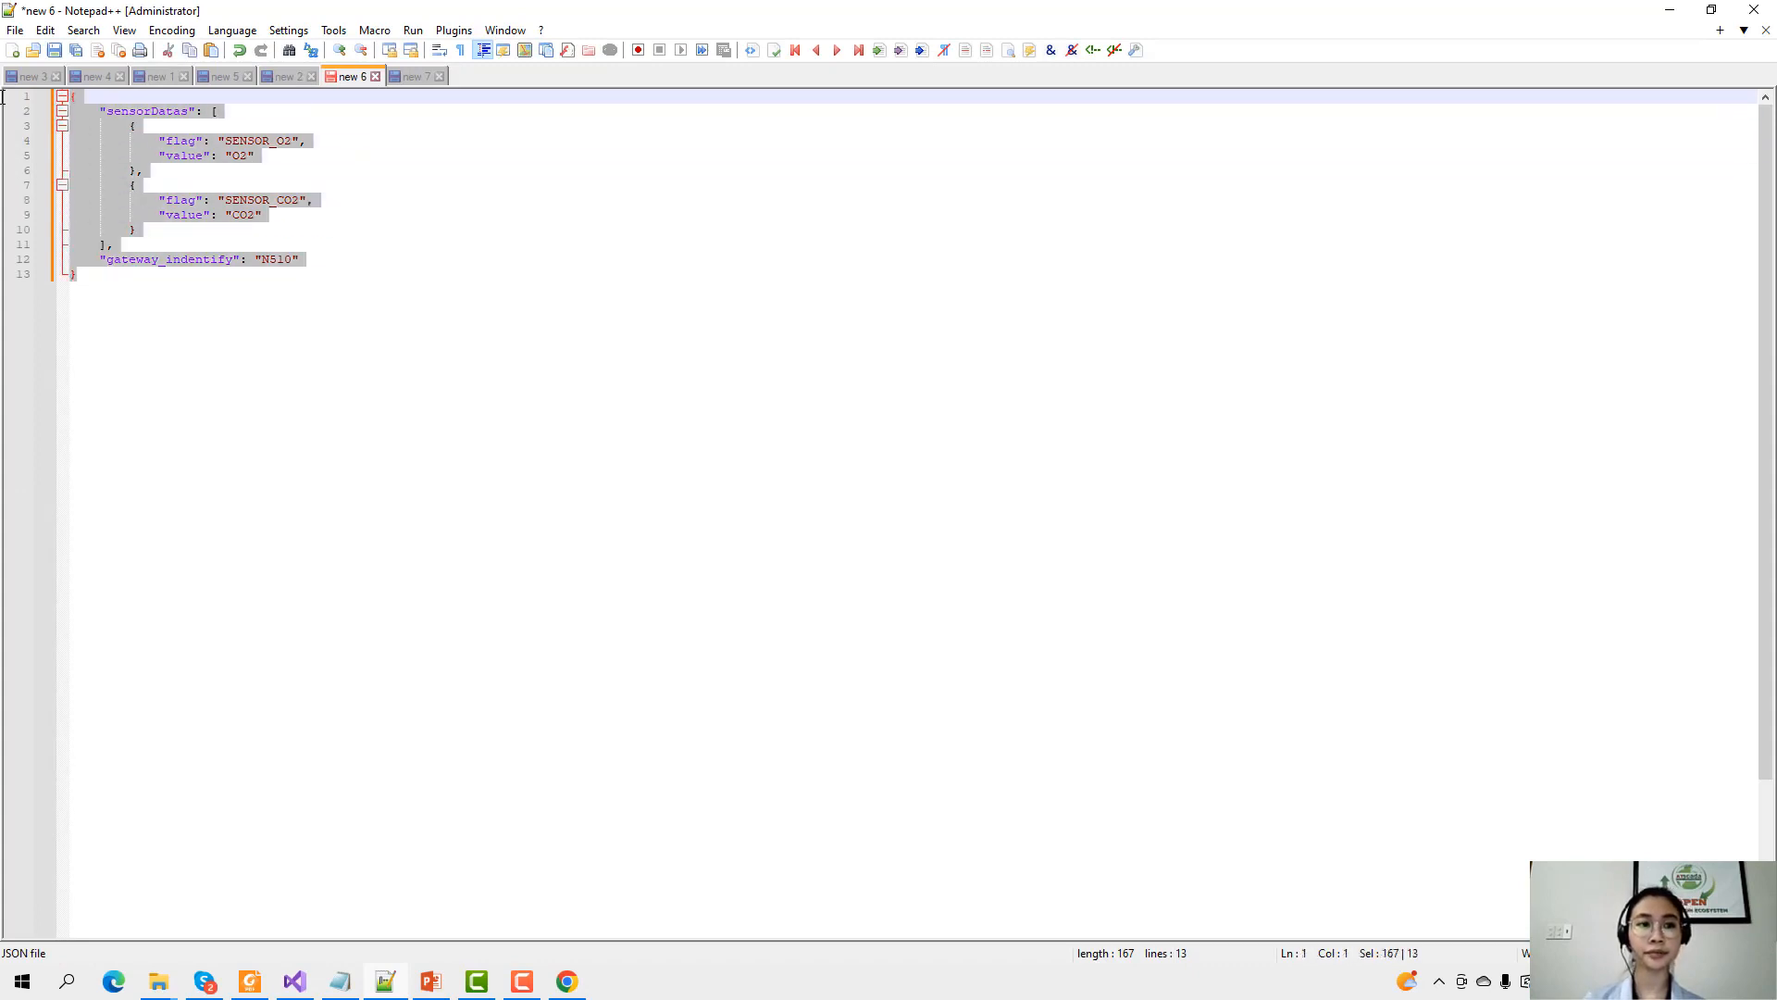
pyautogui.click(226, 172)
pyautogui.click(265, 218)
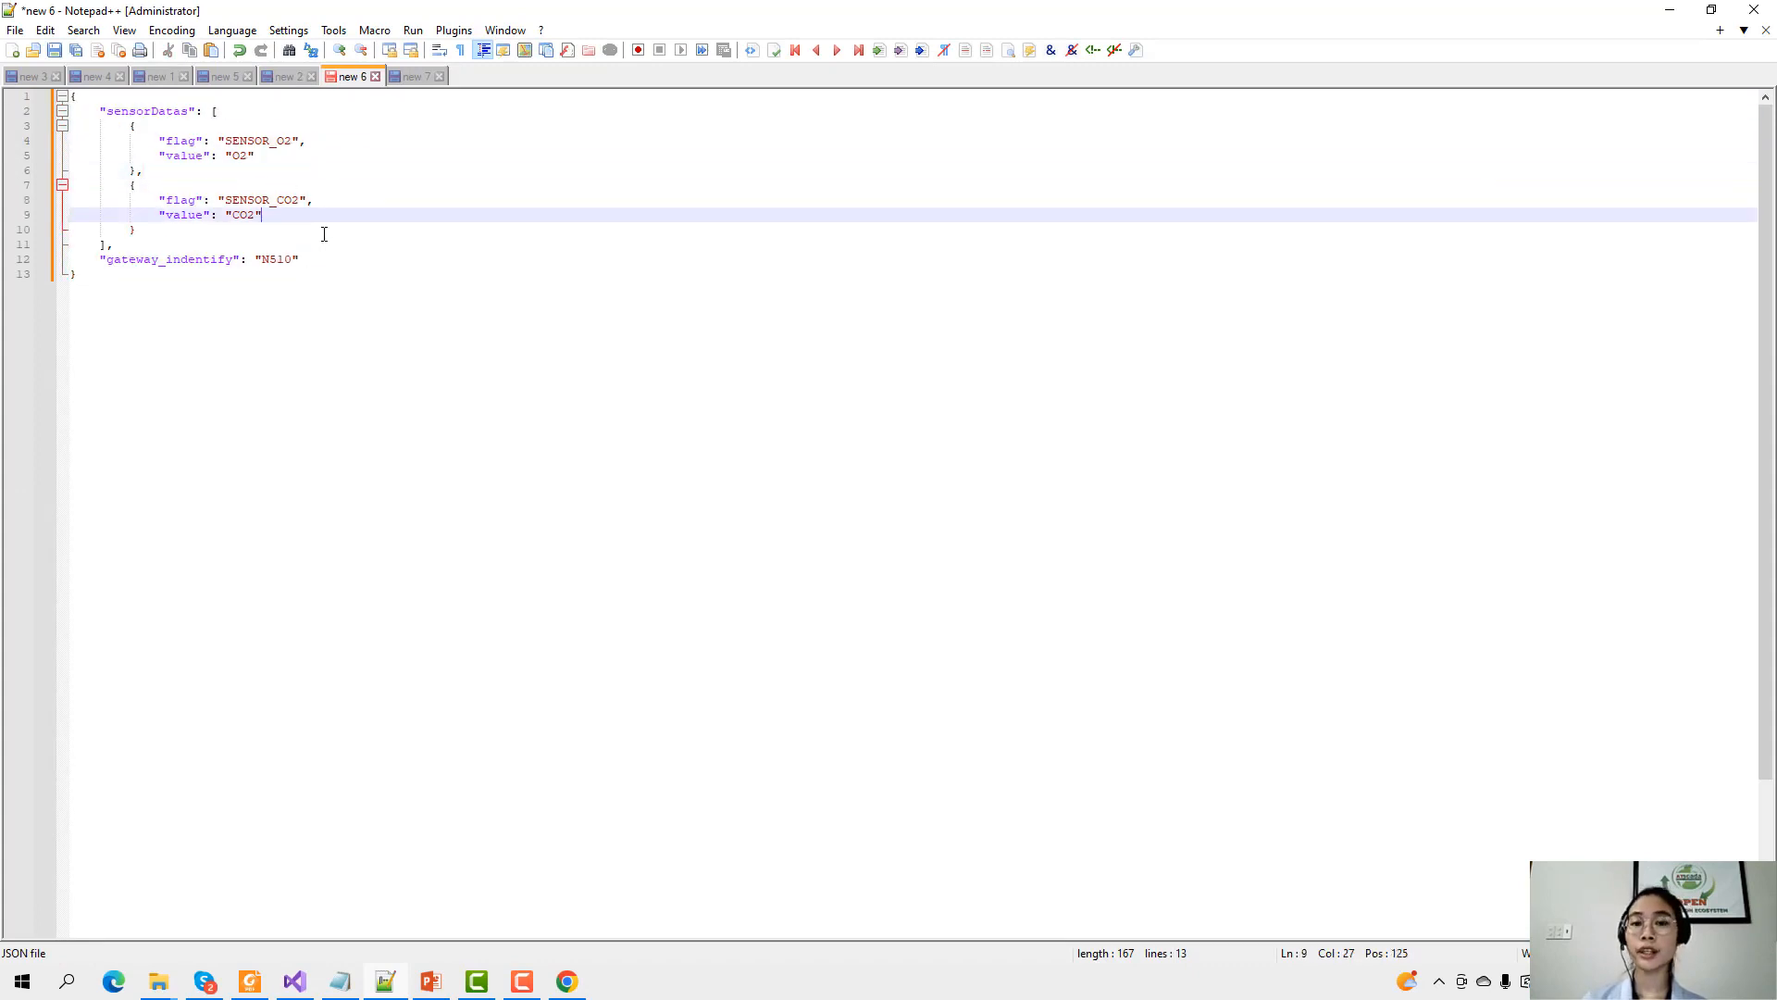
pyautogui.click(180, 231)
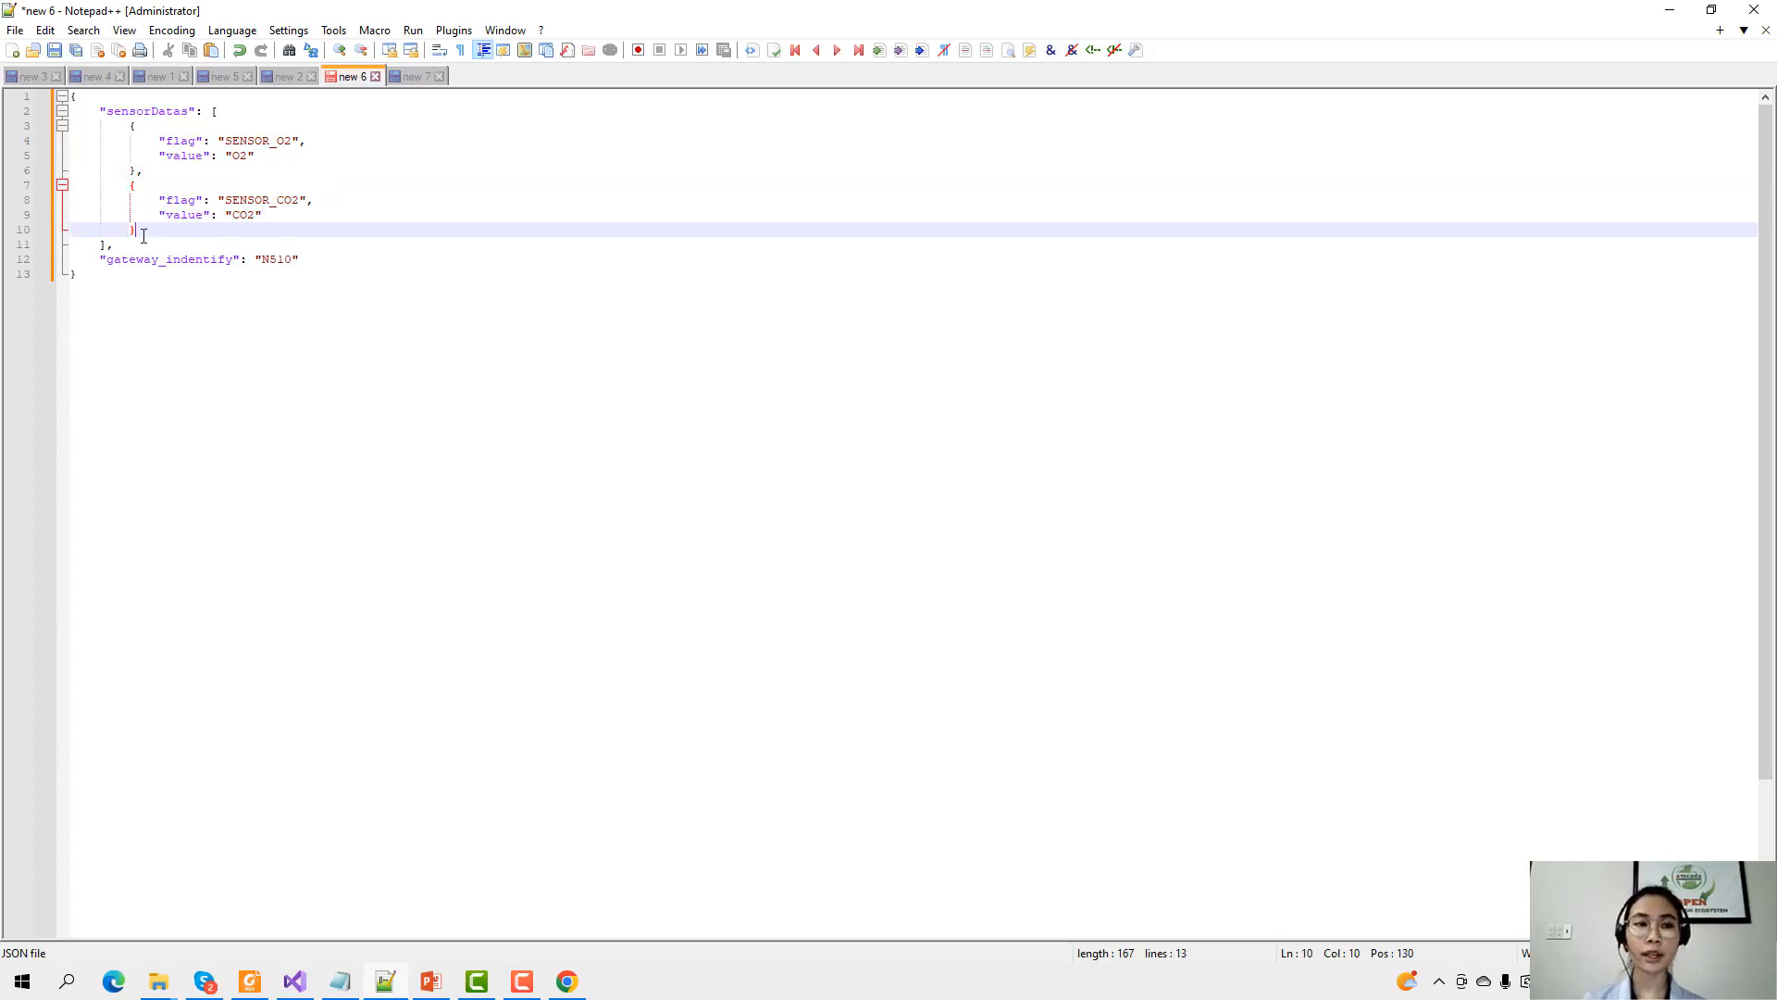
pyautogui.click(213, 242)
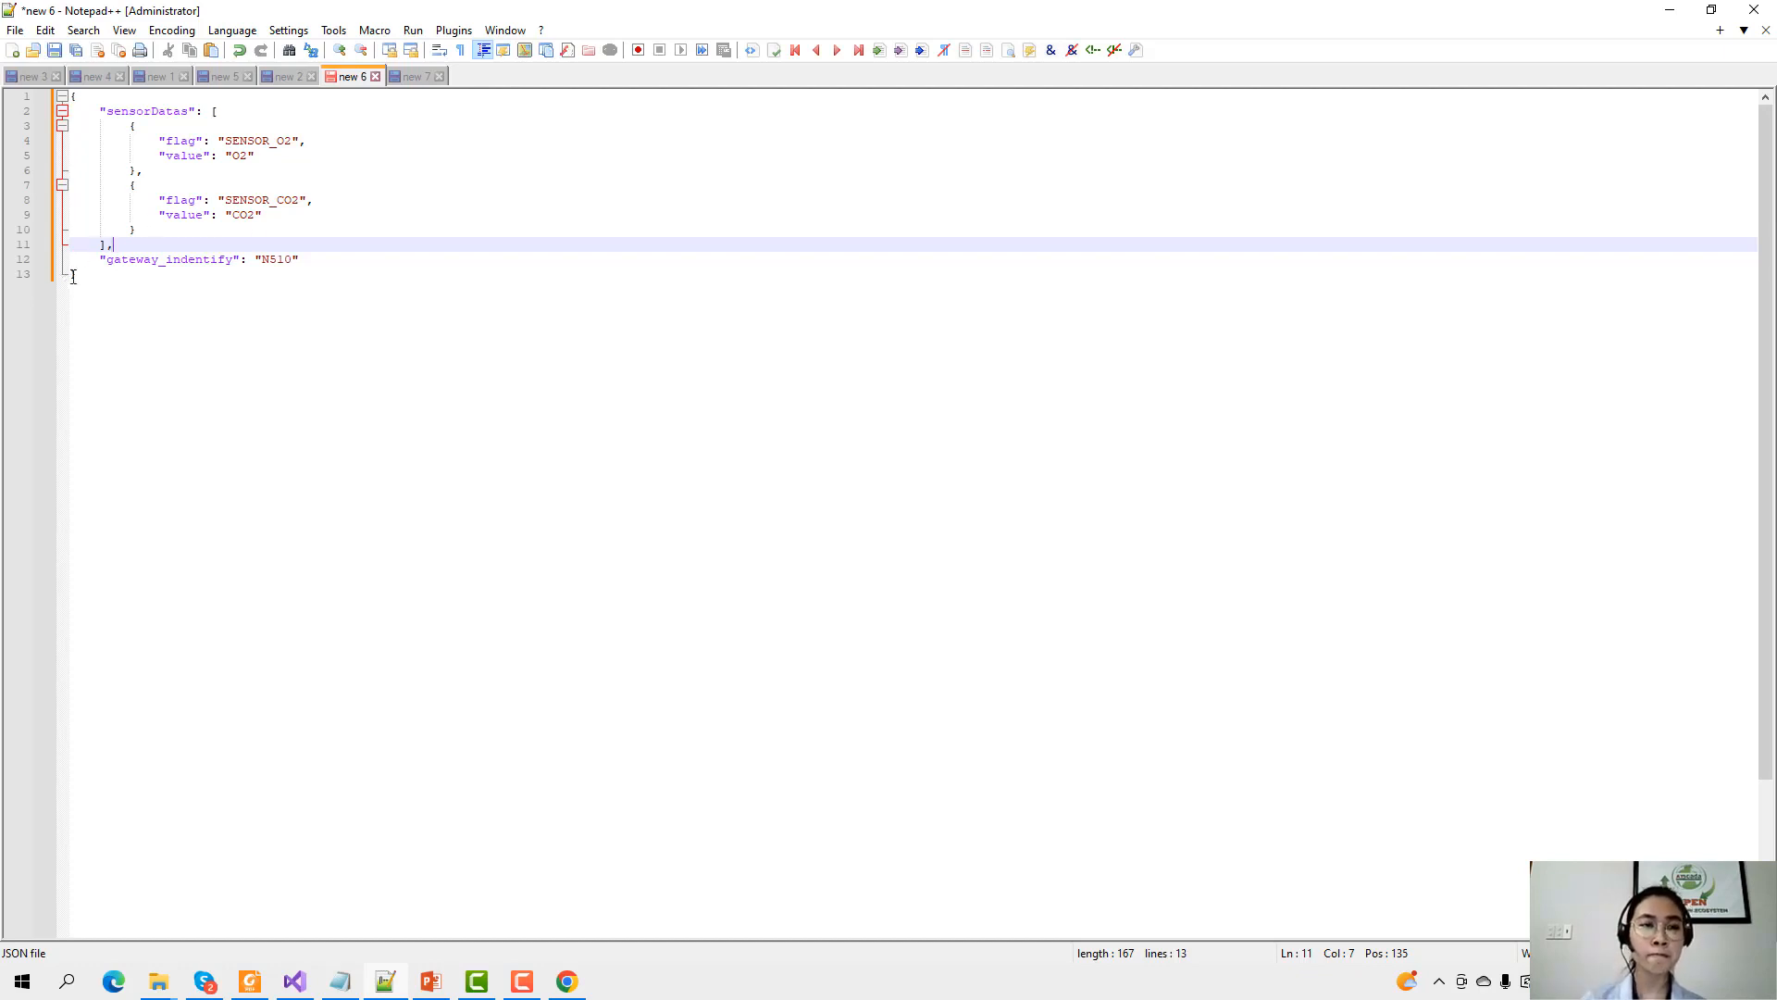
pyautogui.click(123, 276)
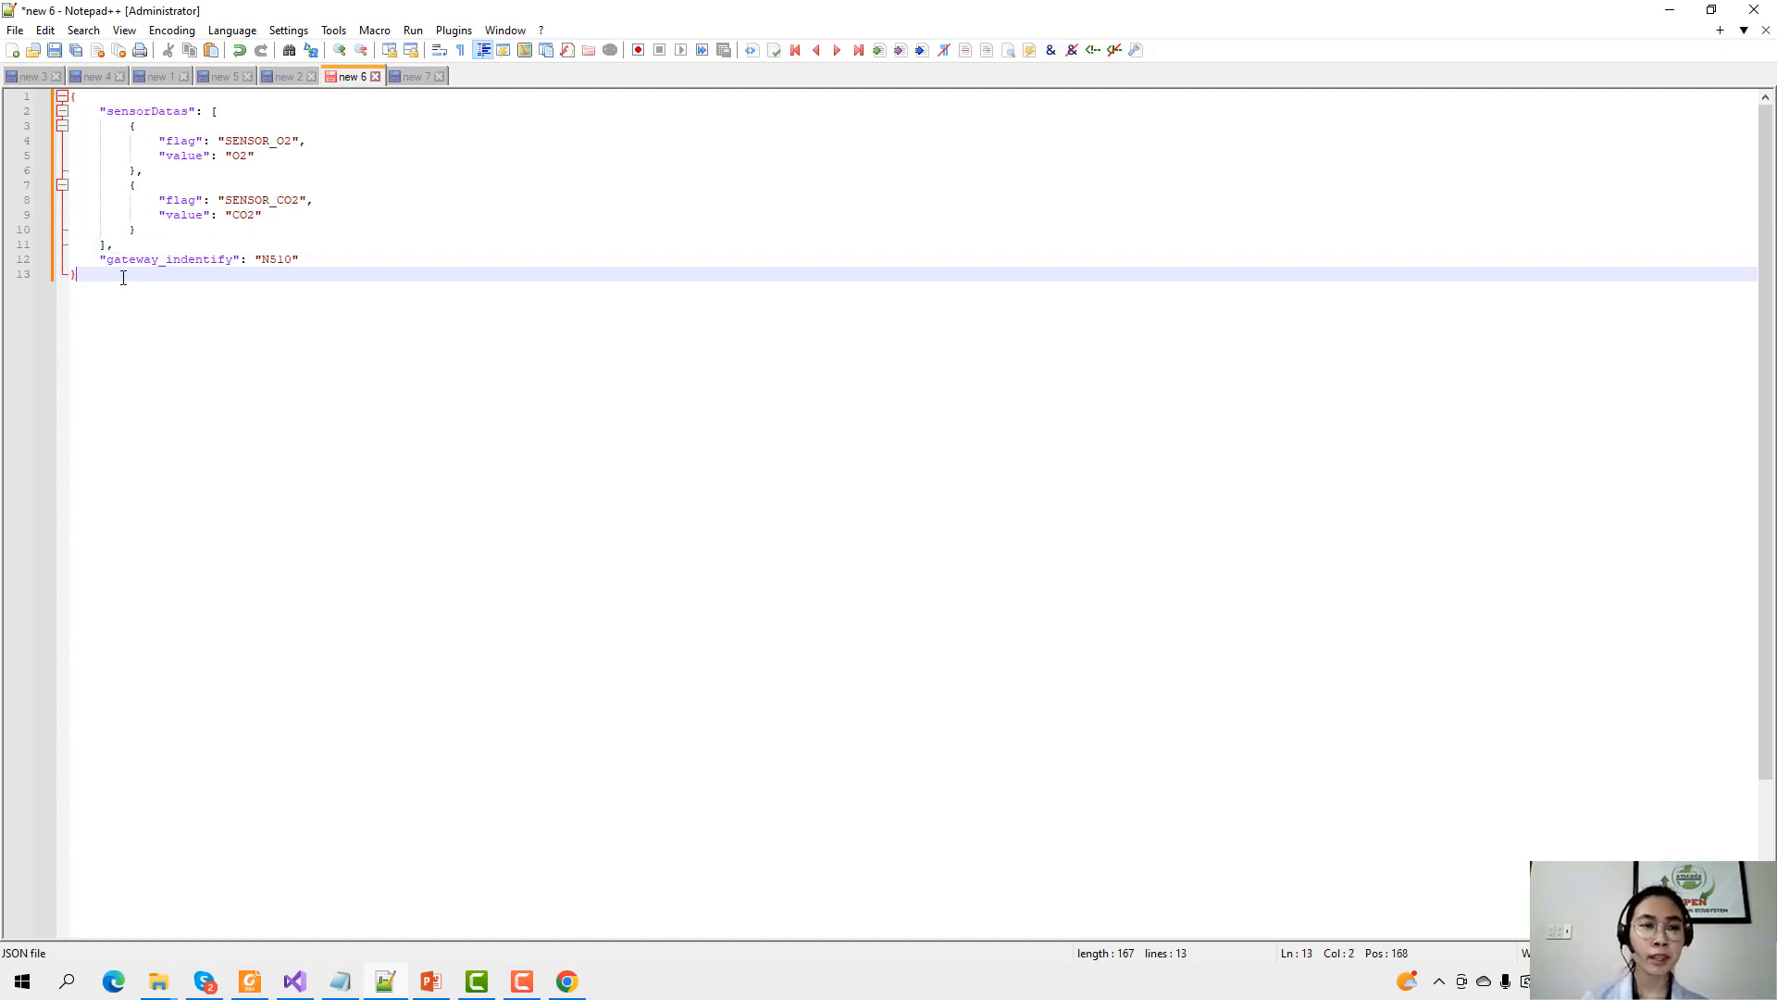
pyautogui.click(161, 112)
pyautogui.click(176, 154)
pyautogui.click(145, 171)
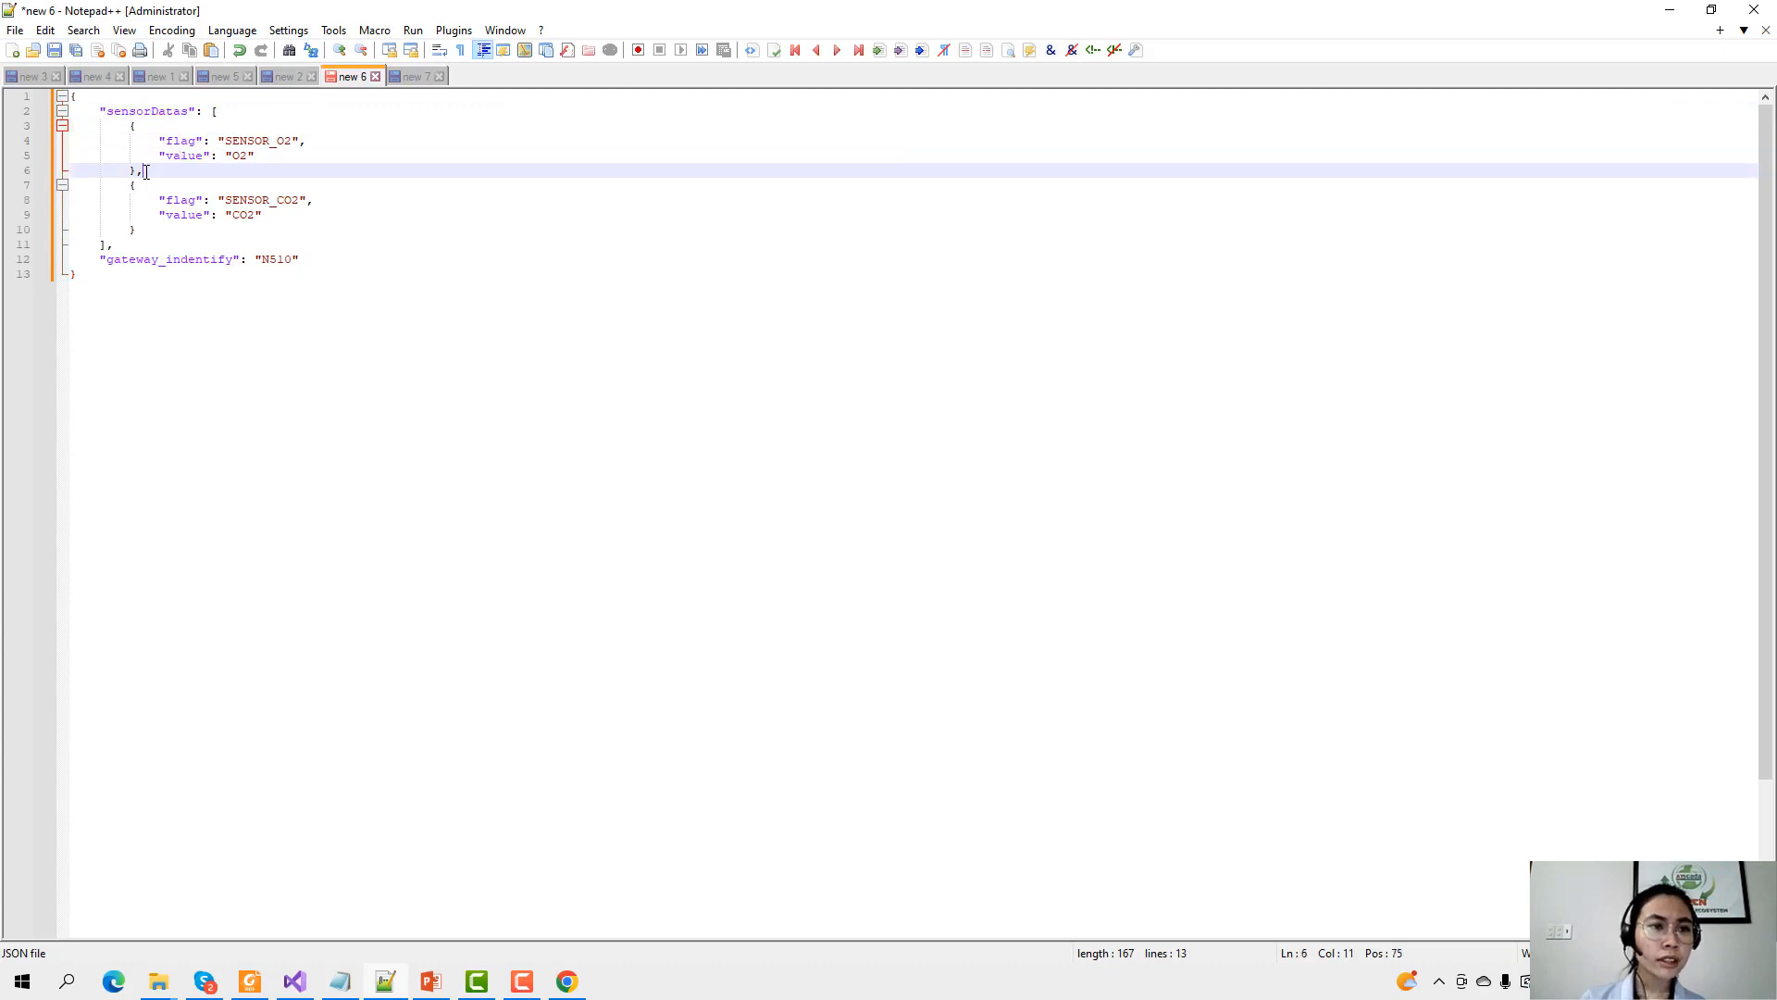
pyautogui.moveTo(145, 171); pyautogui.dragTo(59, 120)
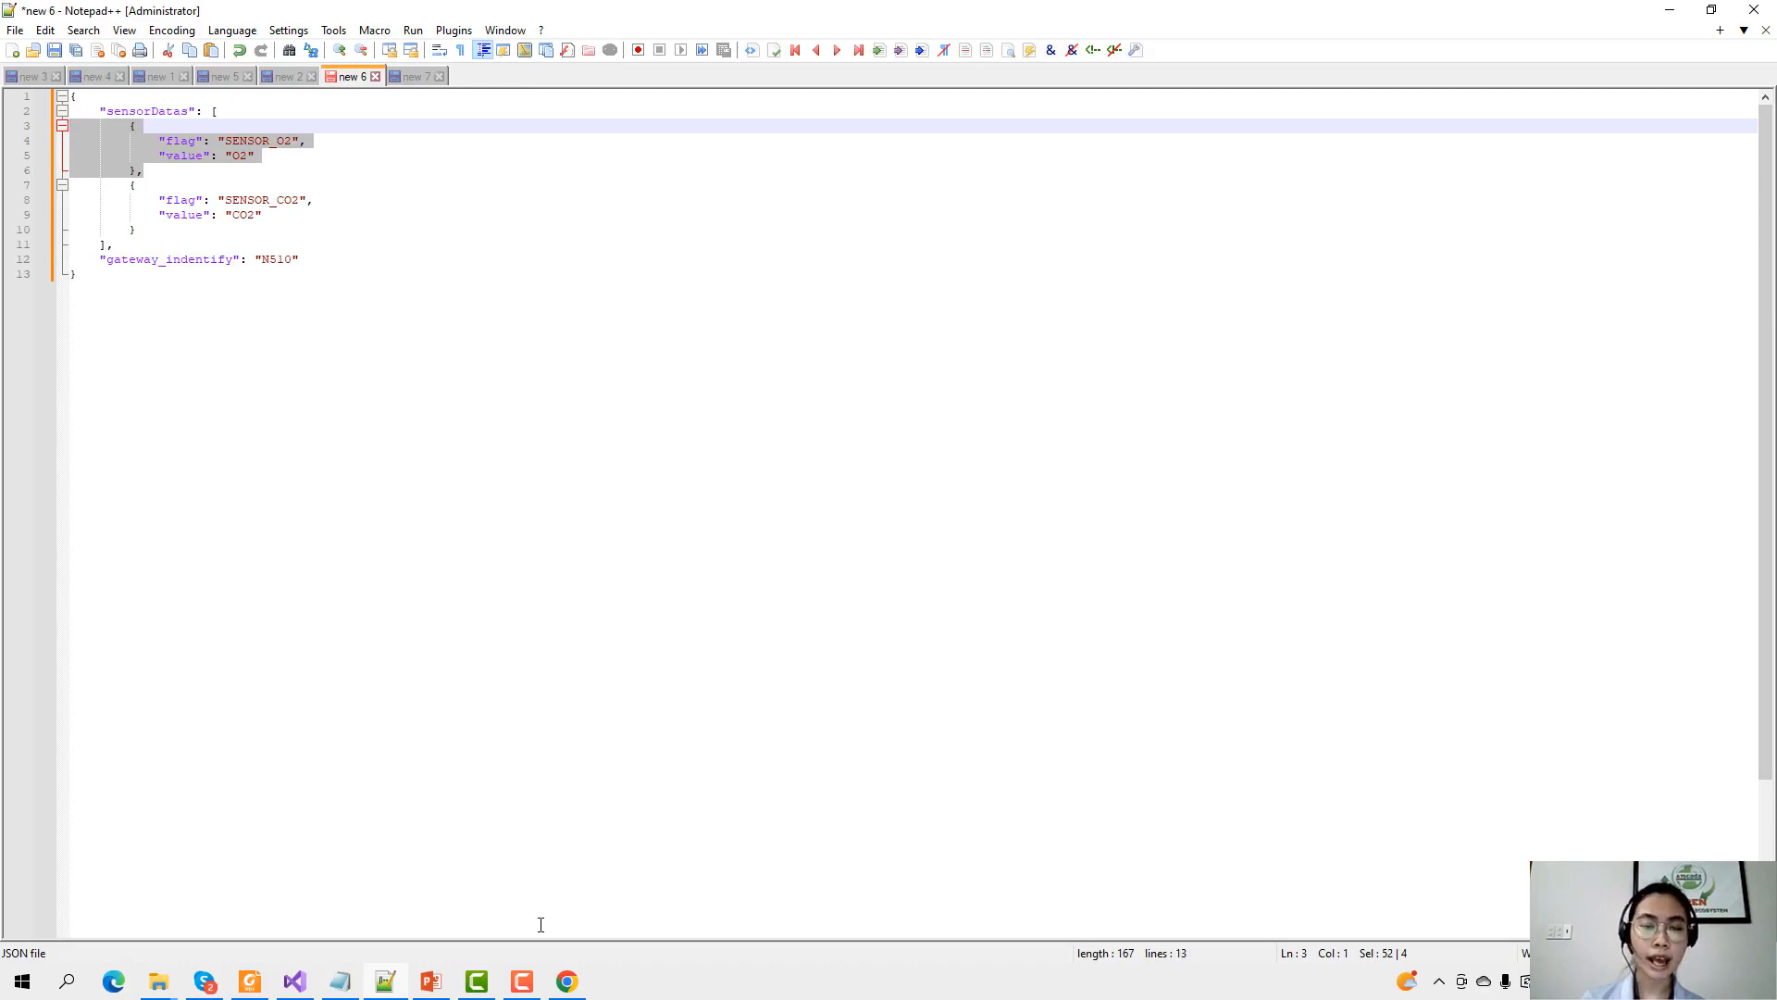
pyautogui.click(567, 981)
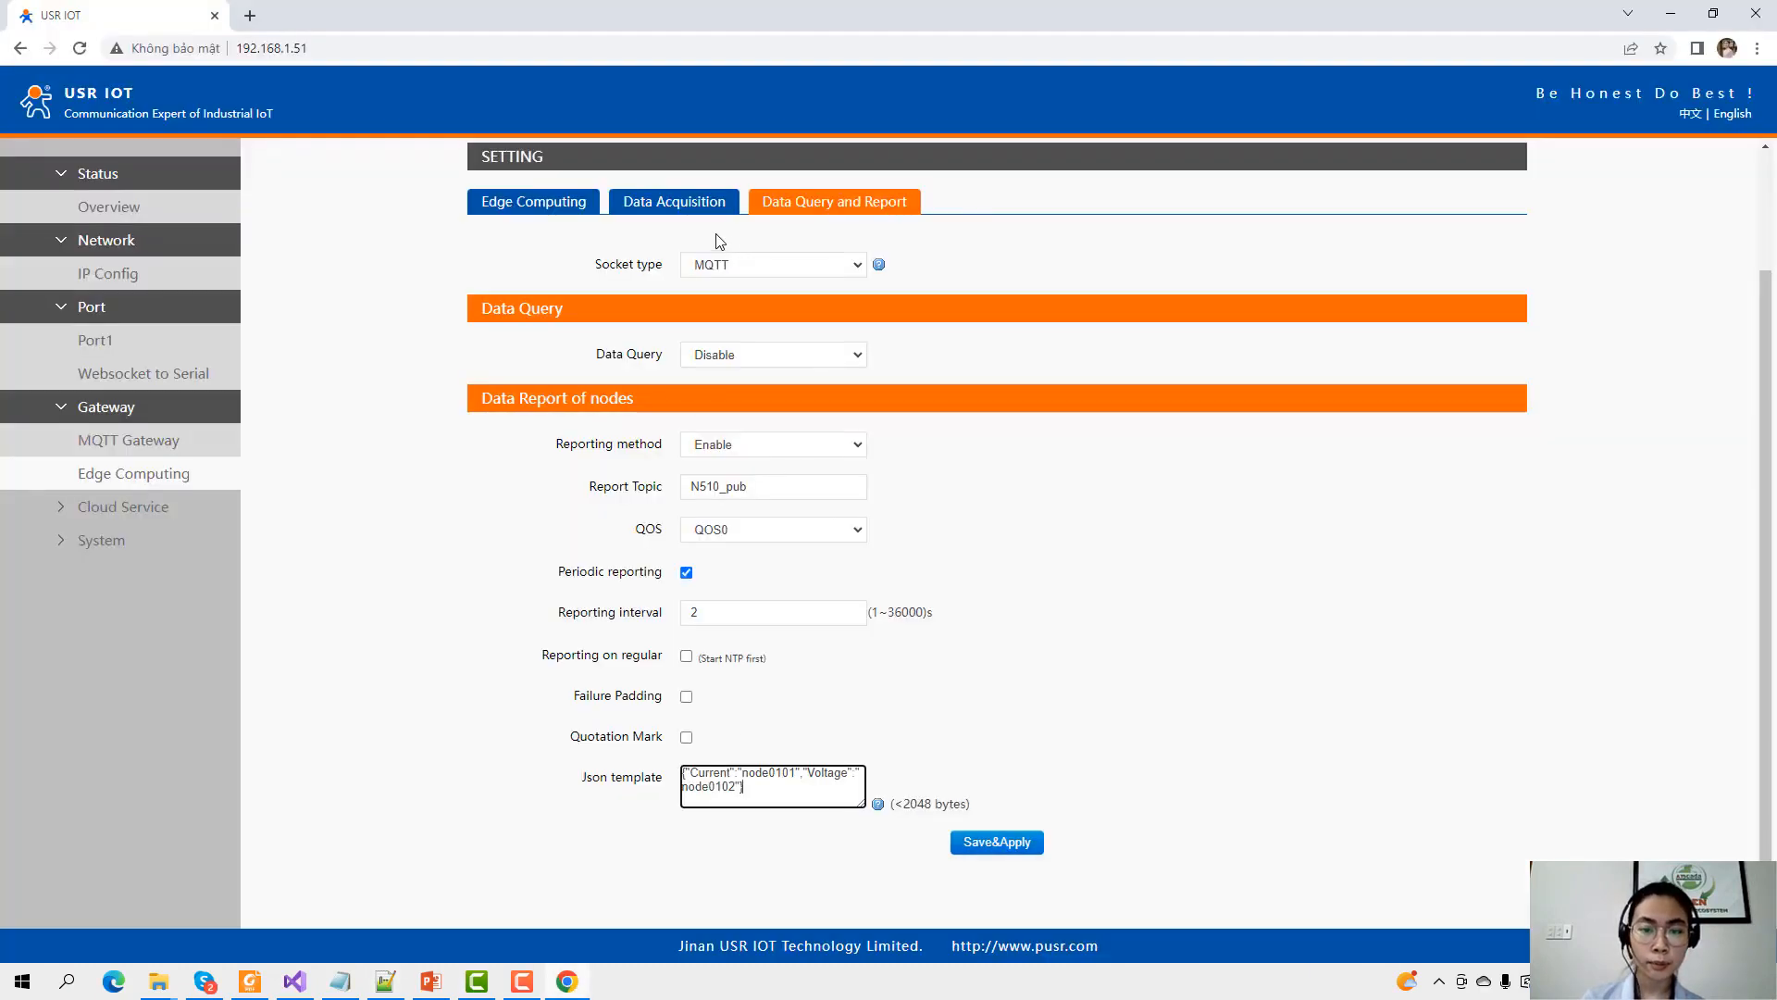
# Save and apply the report settings, then check the SENSOR_O2 and SENSOR_CO2 slaves in Data Acquisition.
pyautogui.click(1004, 841)
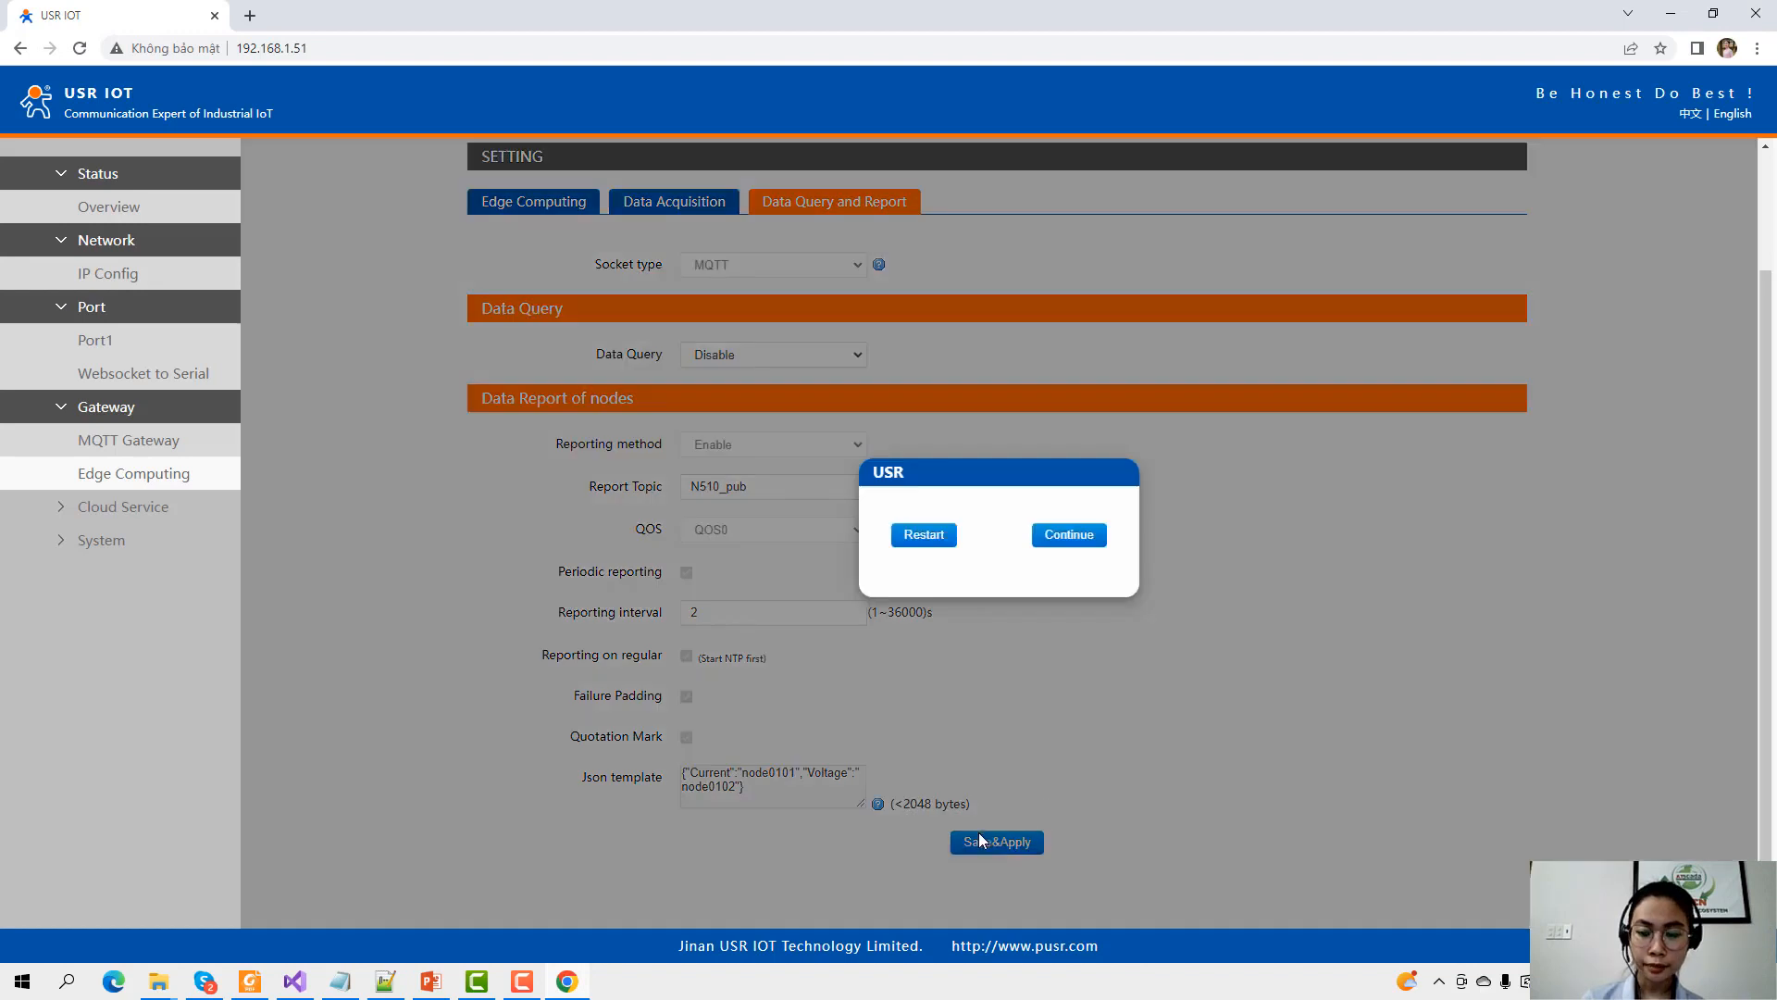
pyautogui.click(1072, 537)
pyautogui.click(722, 348)
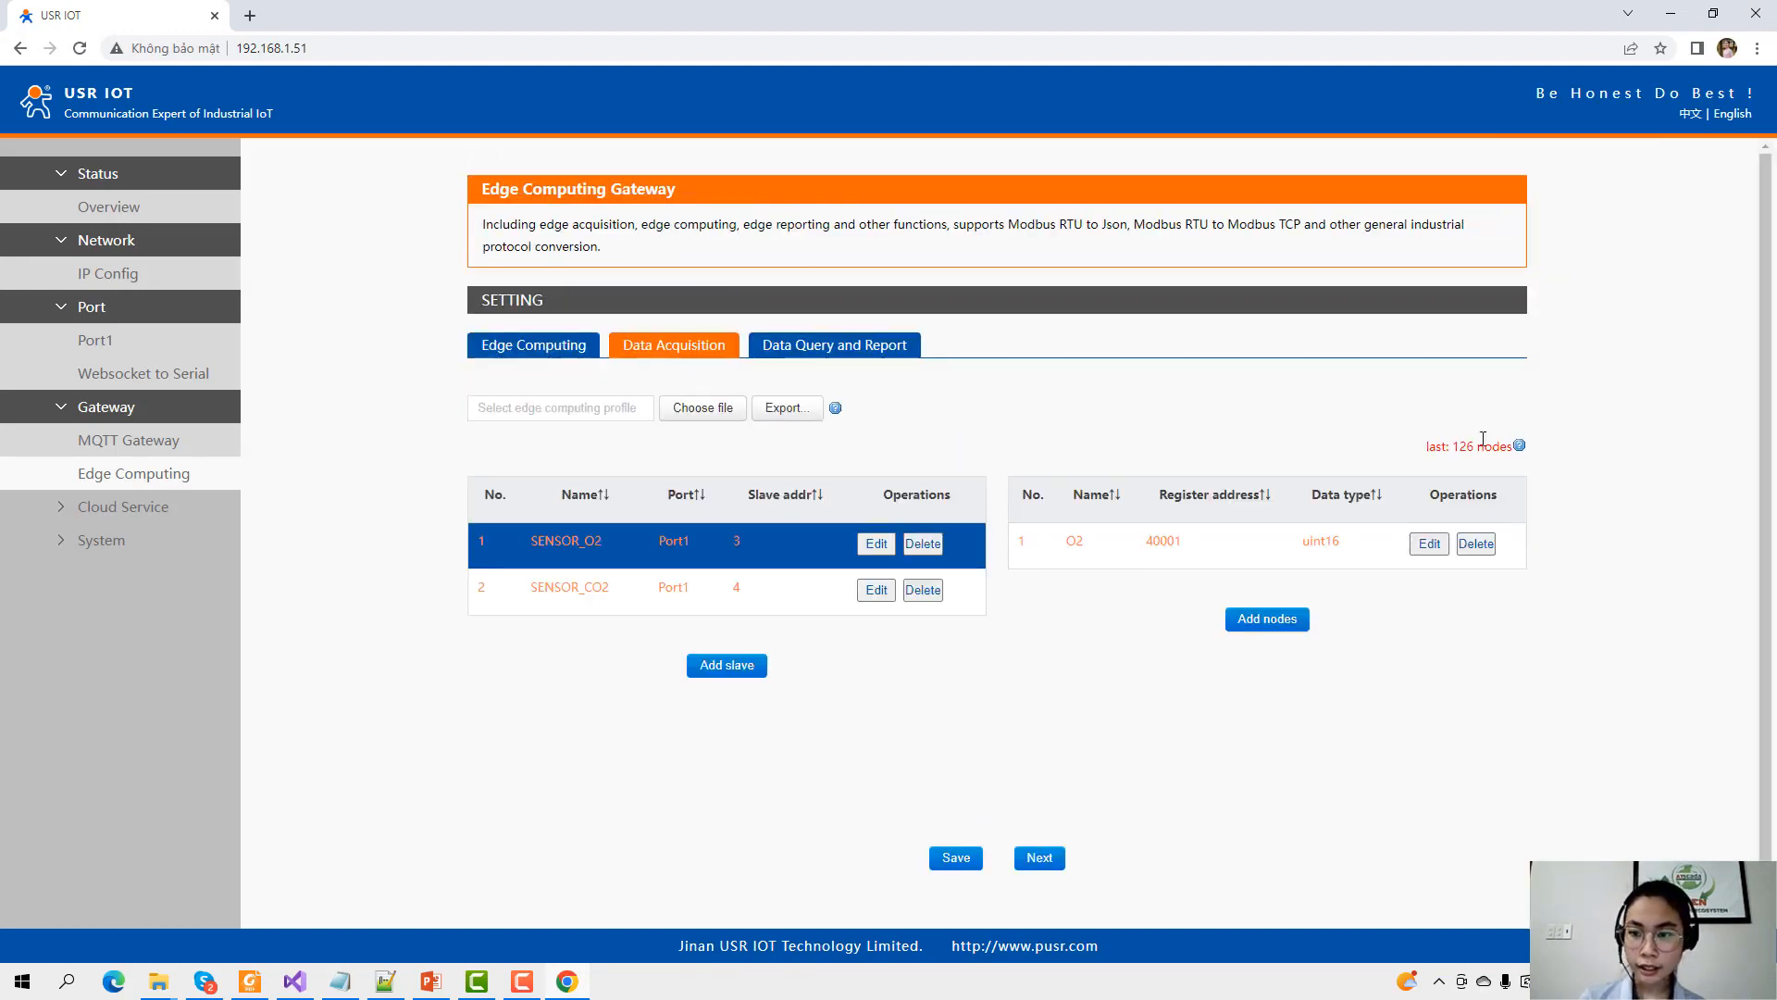
pyautogui.click(1071, 542)
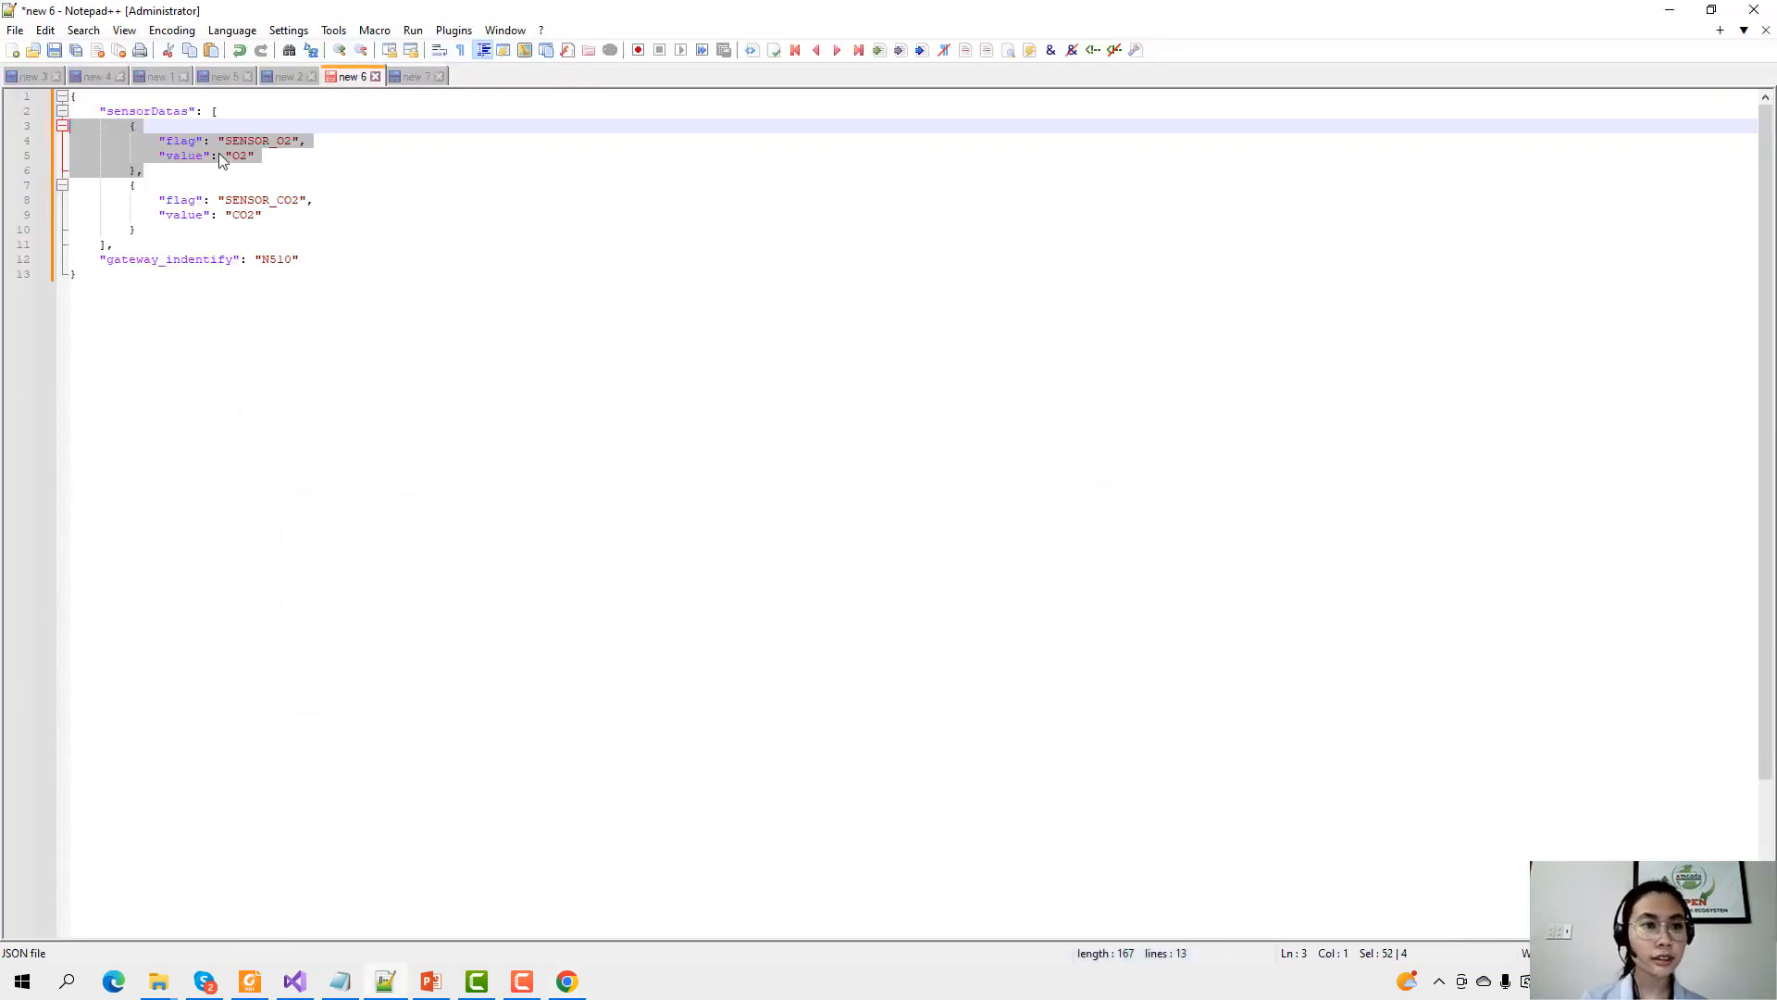
# Compare the SENSOR_O2 flag in the Notepad++ JSON with the gateway's slave names.
pyautogui.click(1671, 14)
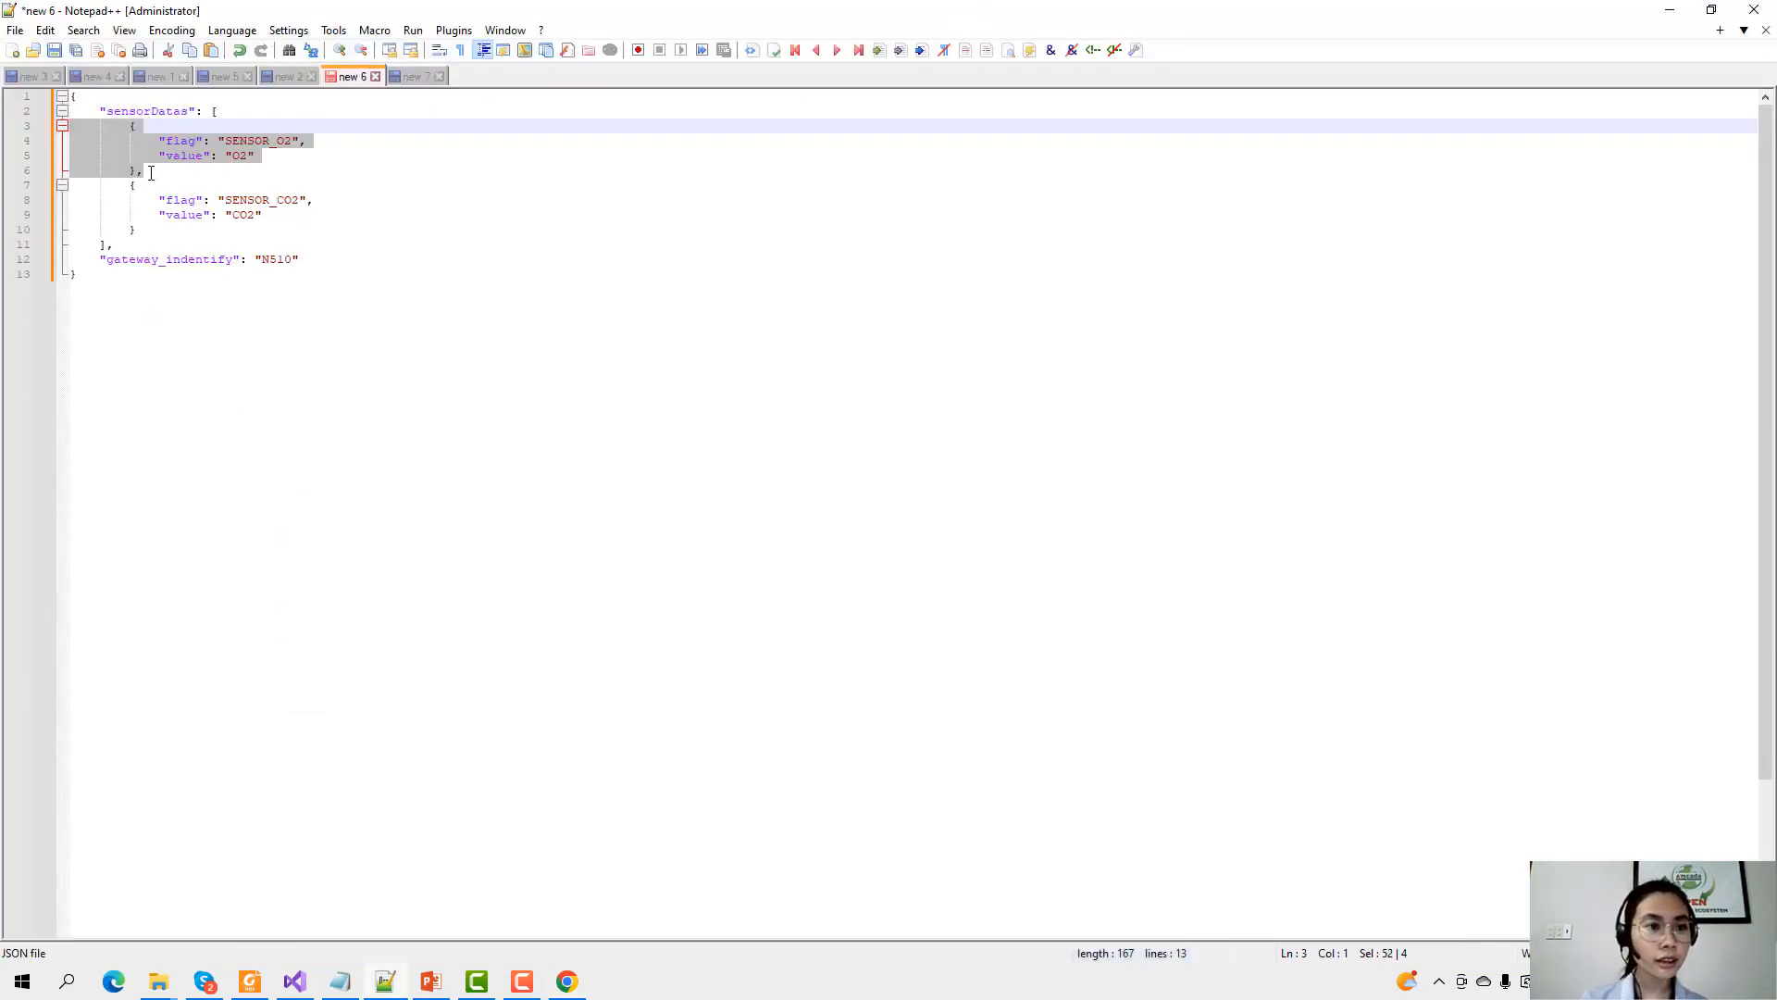
pyautogui.moveTo(144, 171); pyautogui.dragTo(50, 125)
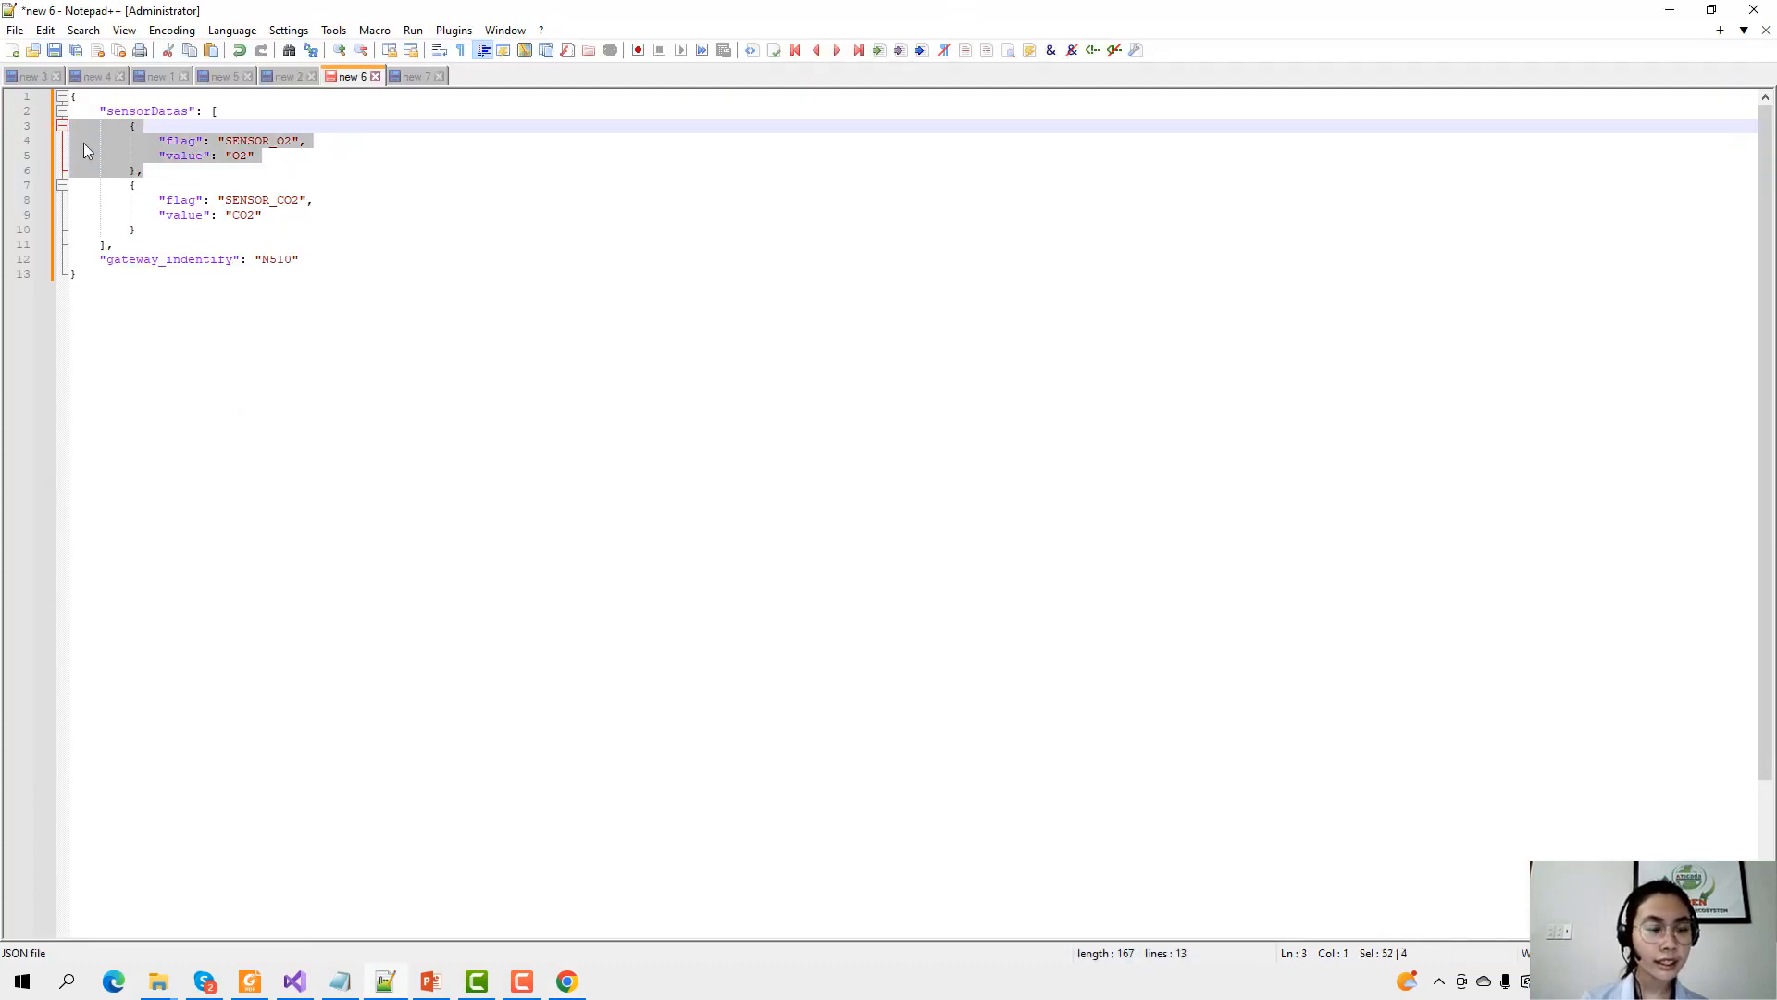
pyautogui.click(161, 174)
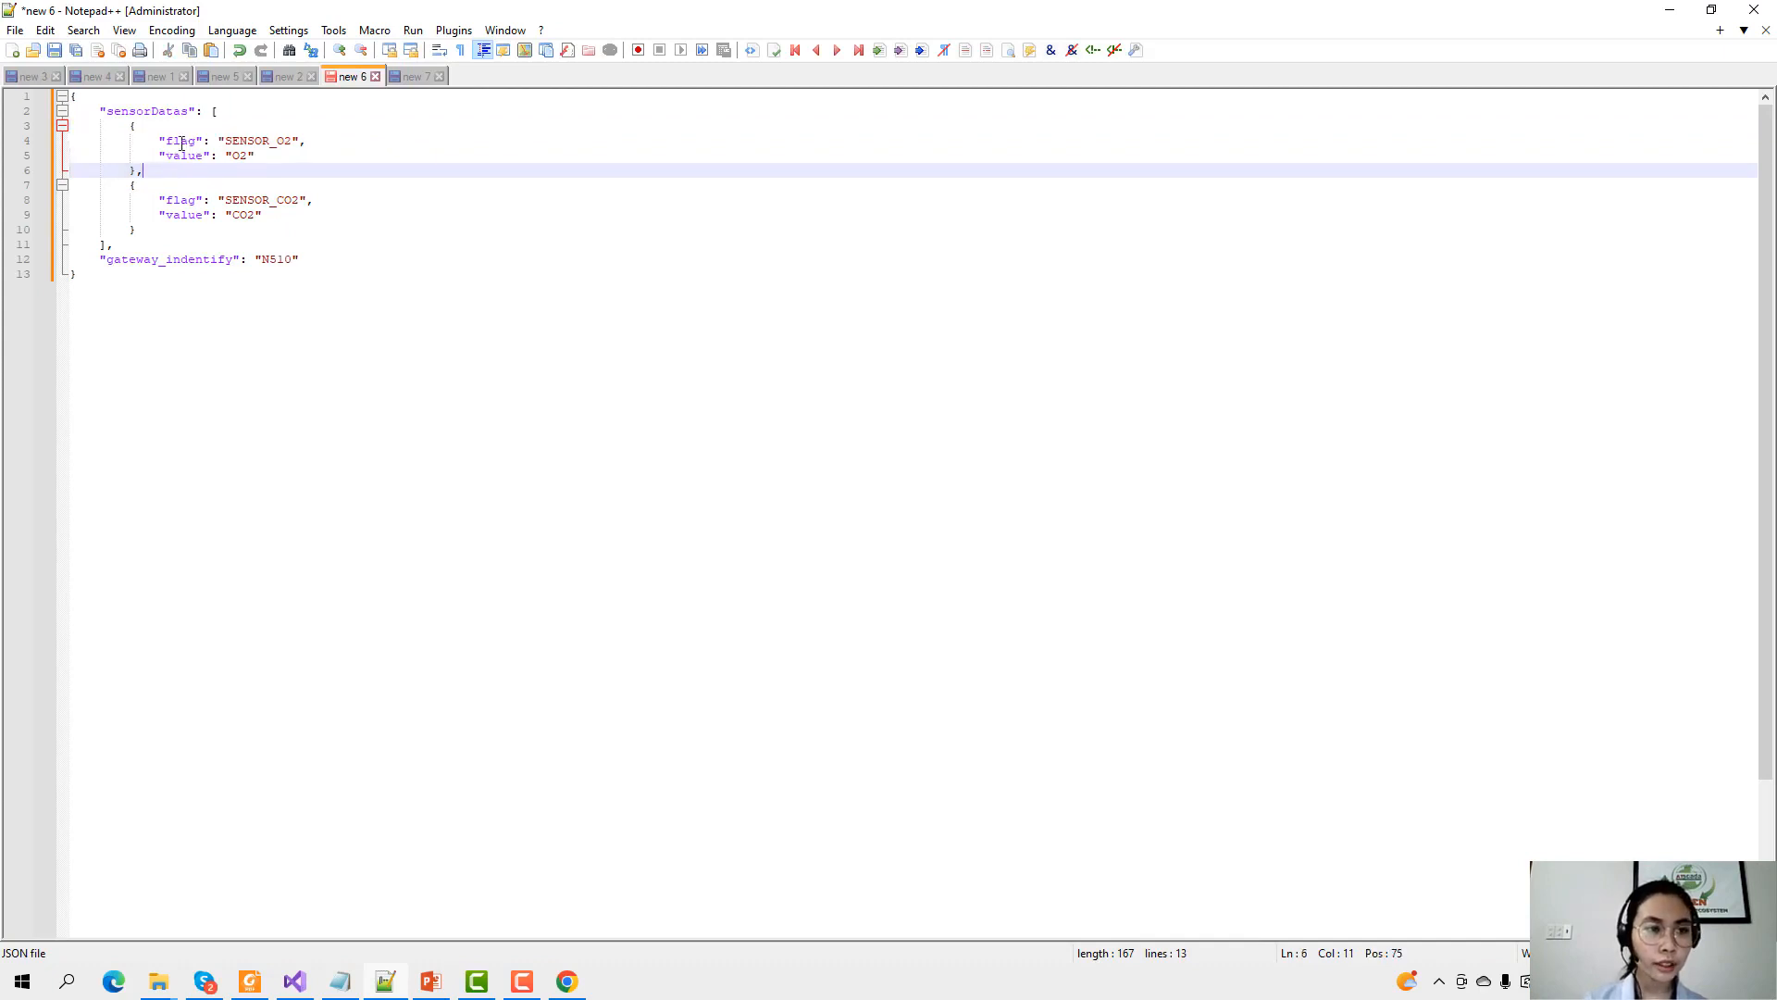
pyautogui.doubleClick(182, 141)
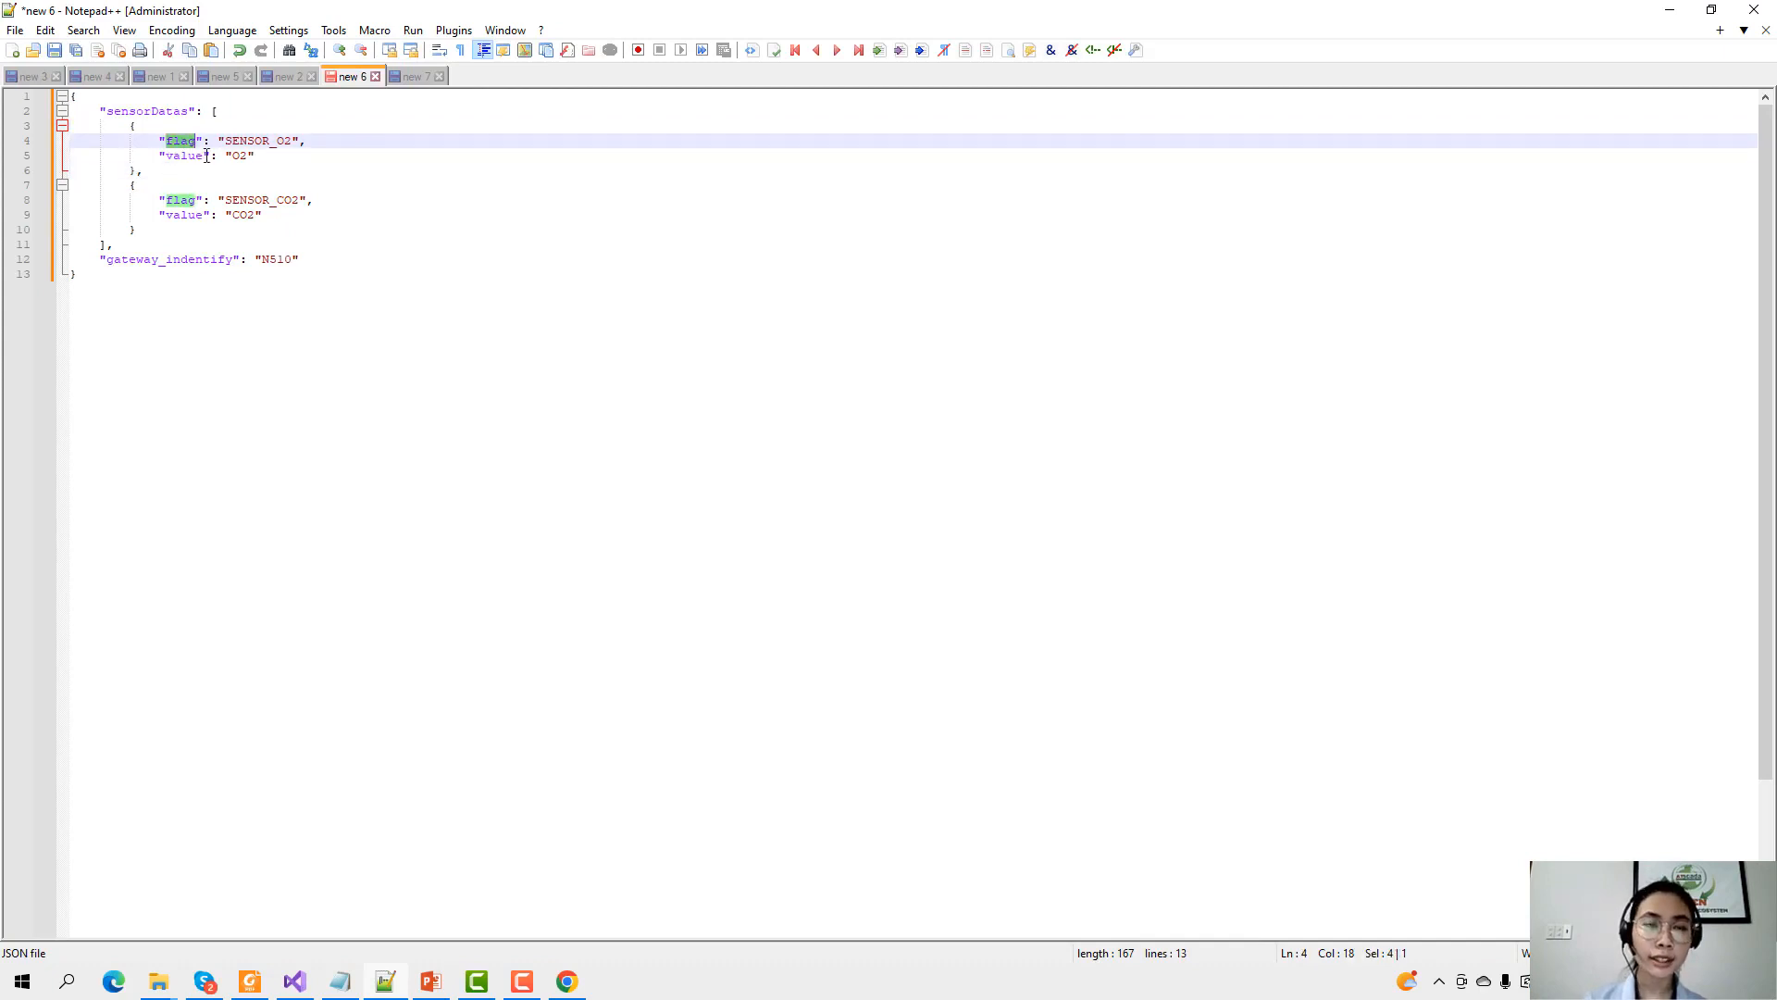
pyautogui.doubleClick(253, 140)
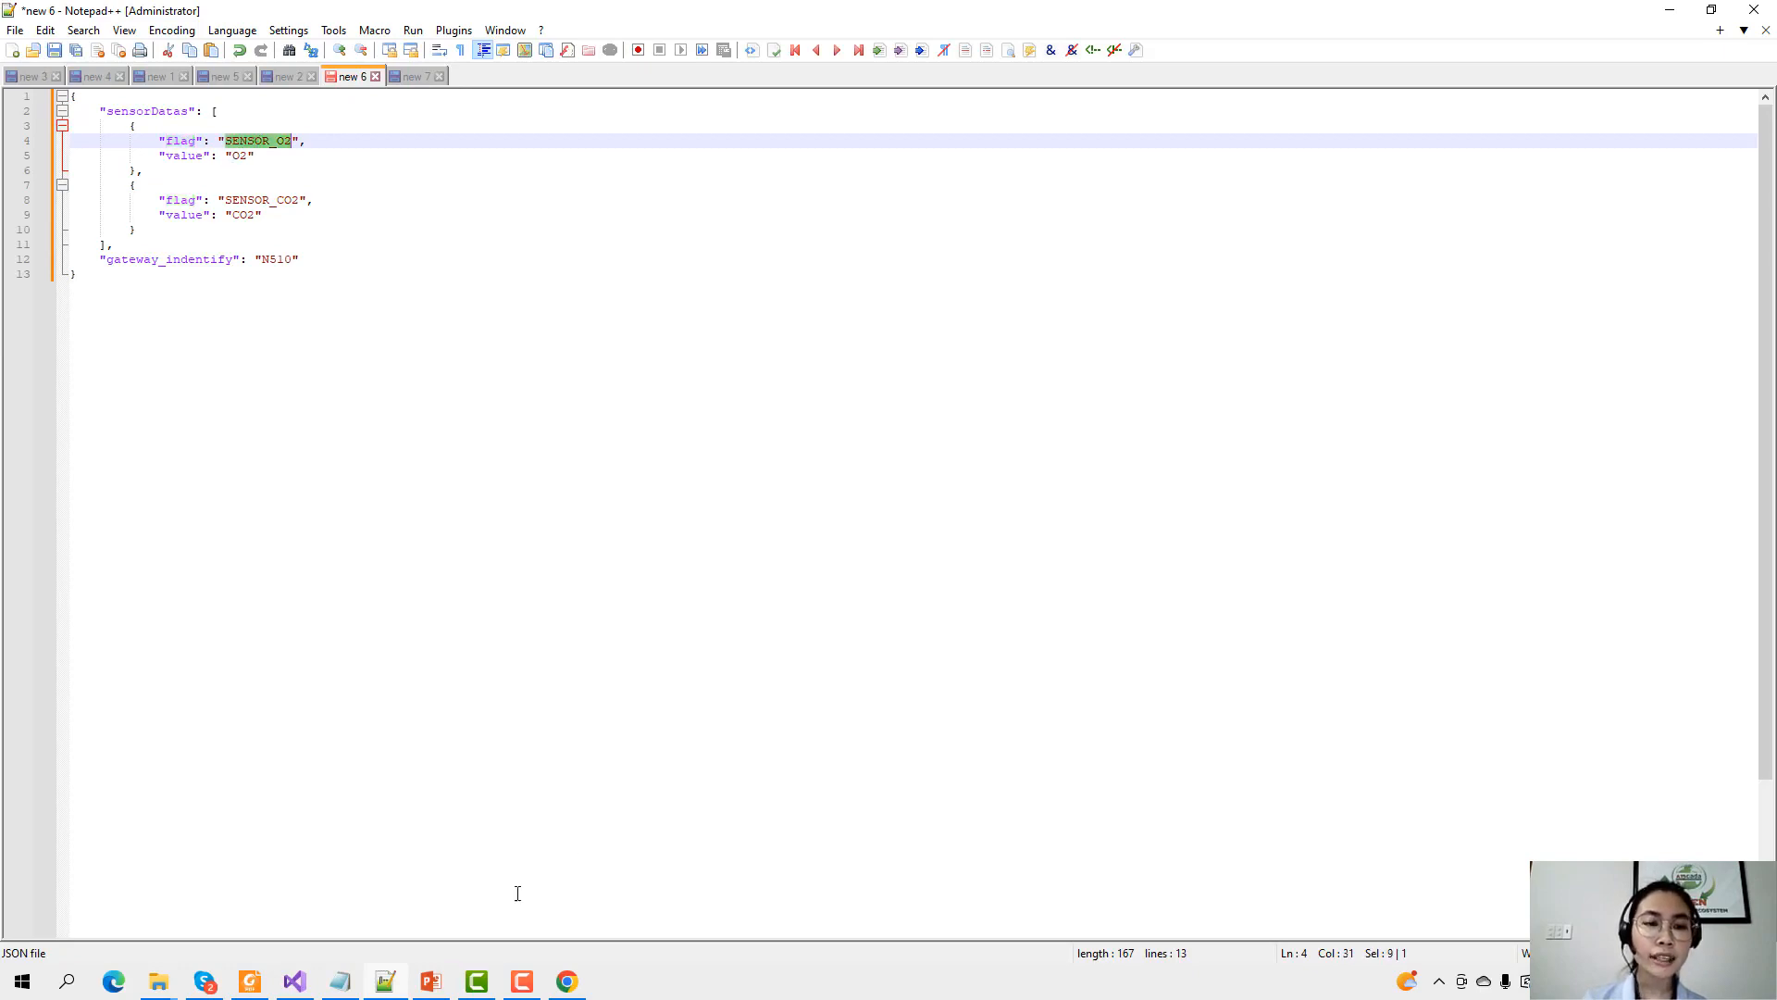
pyautogui.click(569, 983)
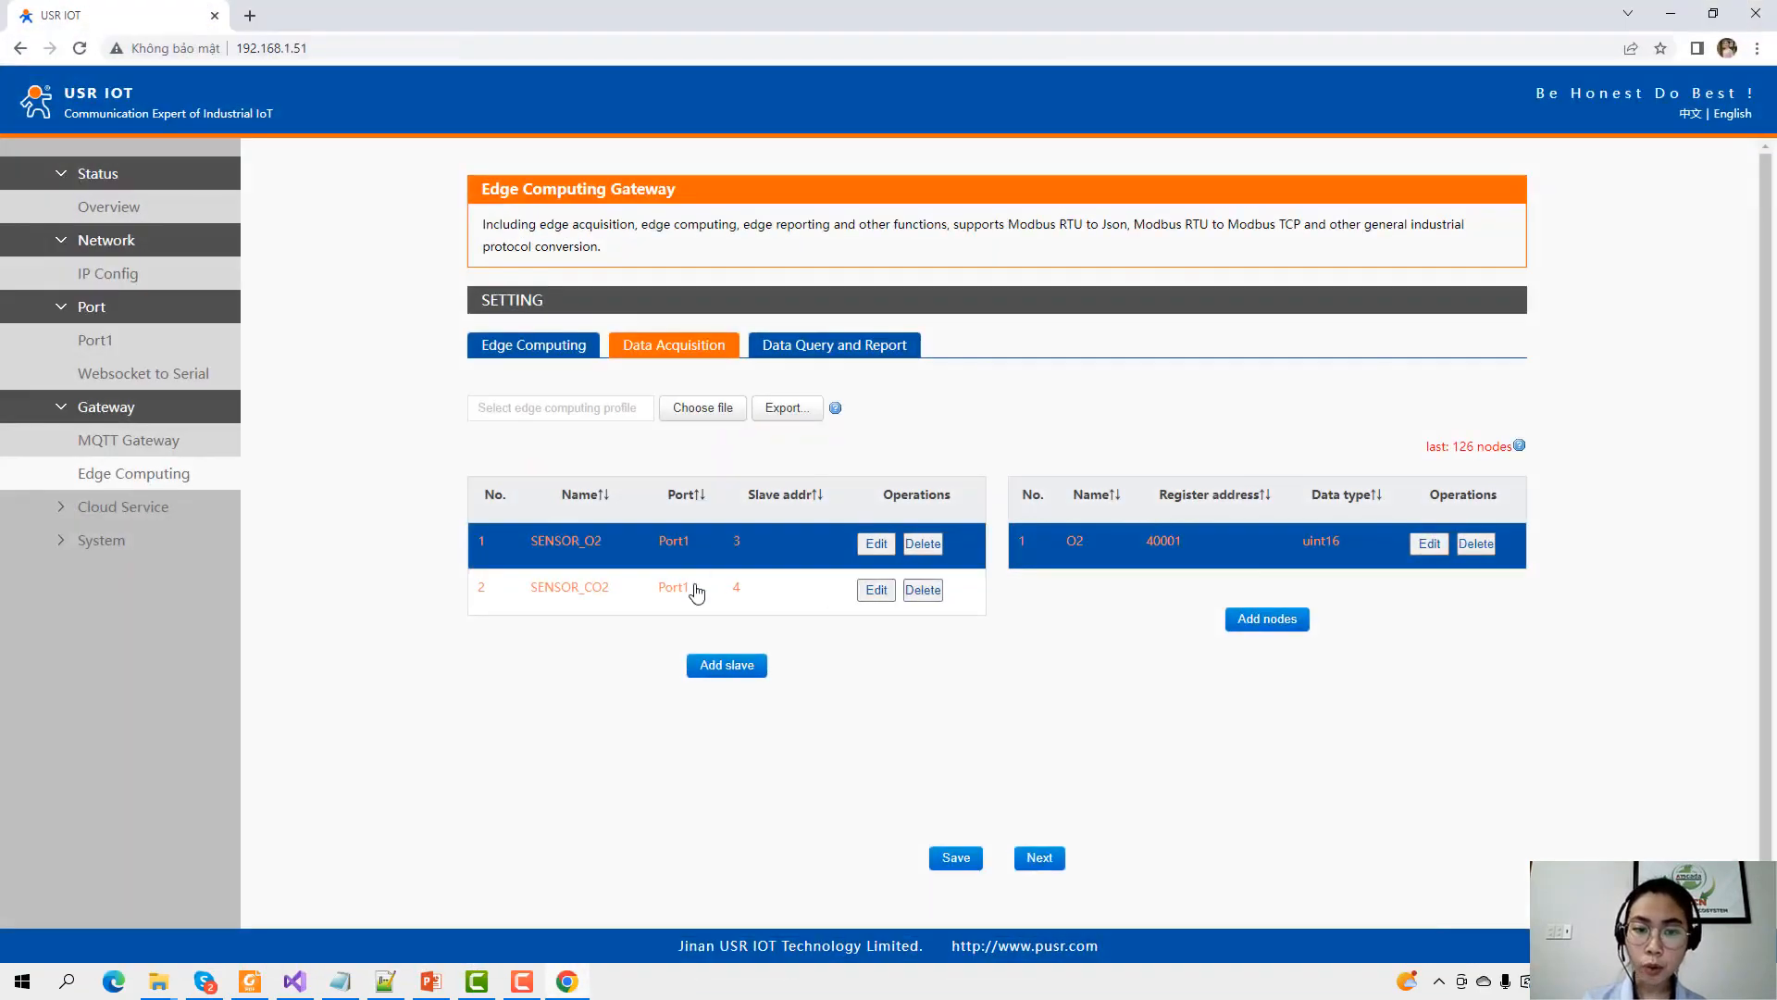
pyautogui.click(697, 592)
pyautogui.click(1328, 560)
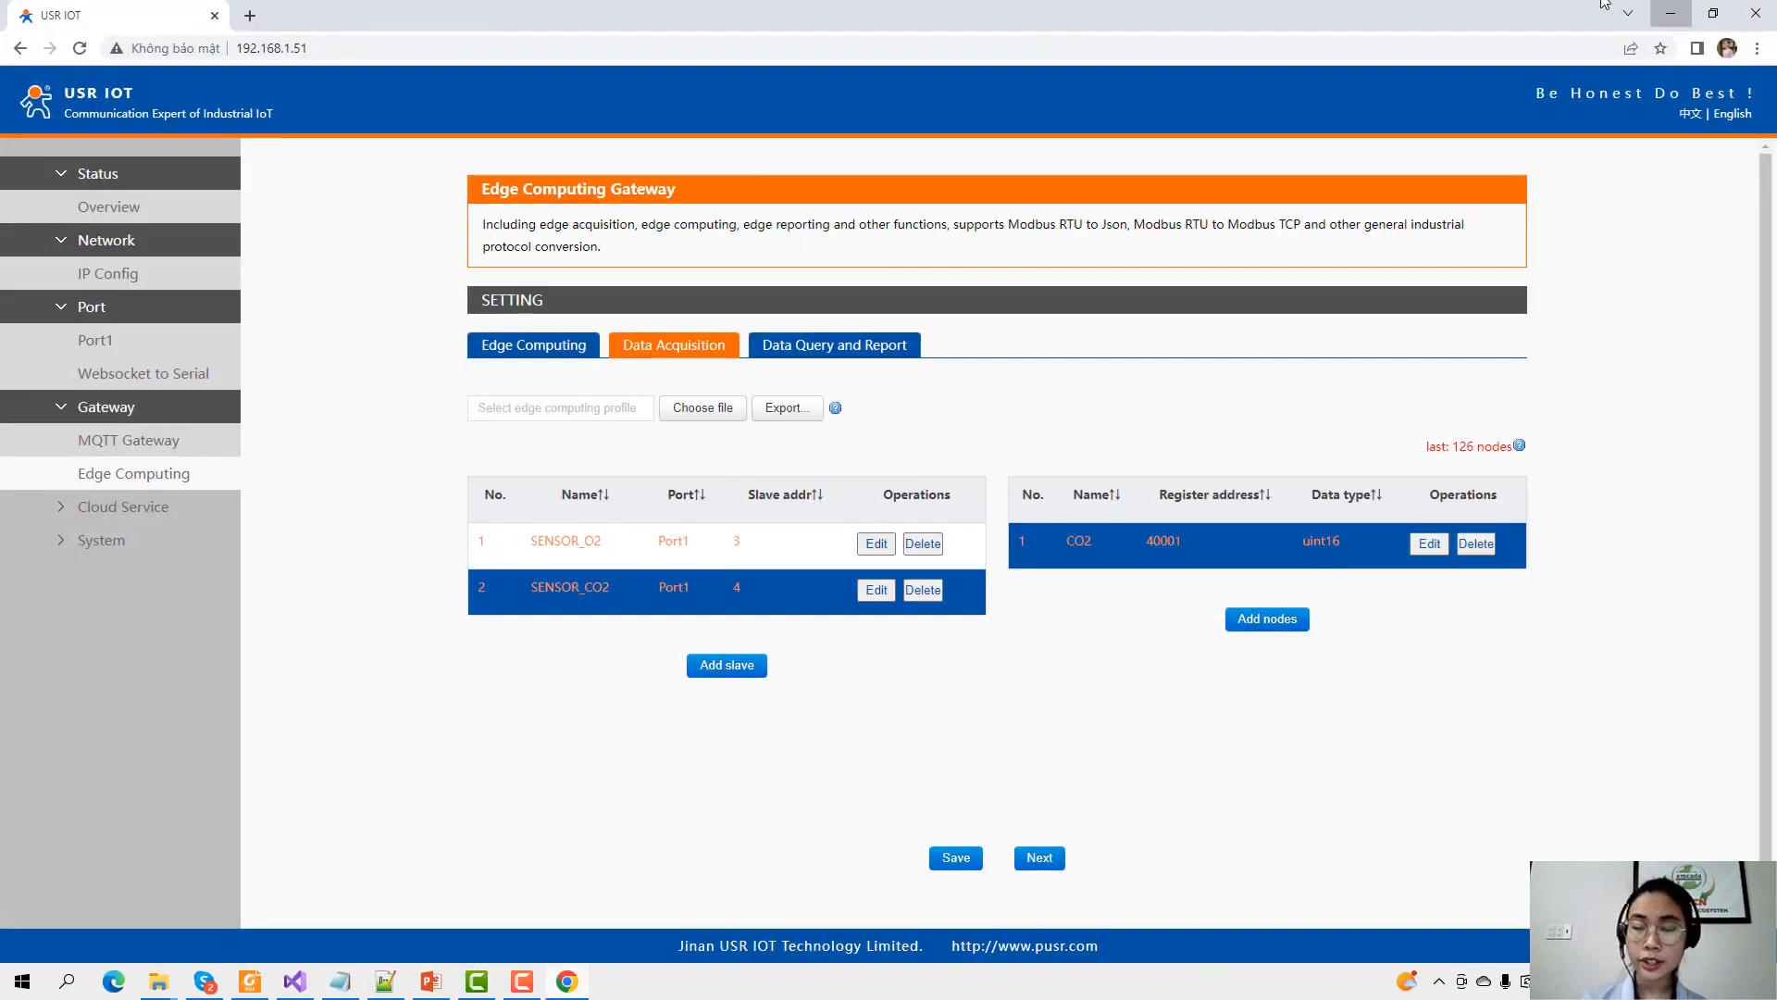
pyautogui.click(1671, 13)
# Check the O2 value name on line 5 of the JSON.
pyautogui.click(267, 141)
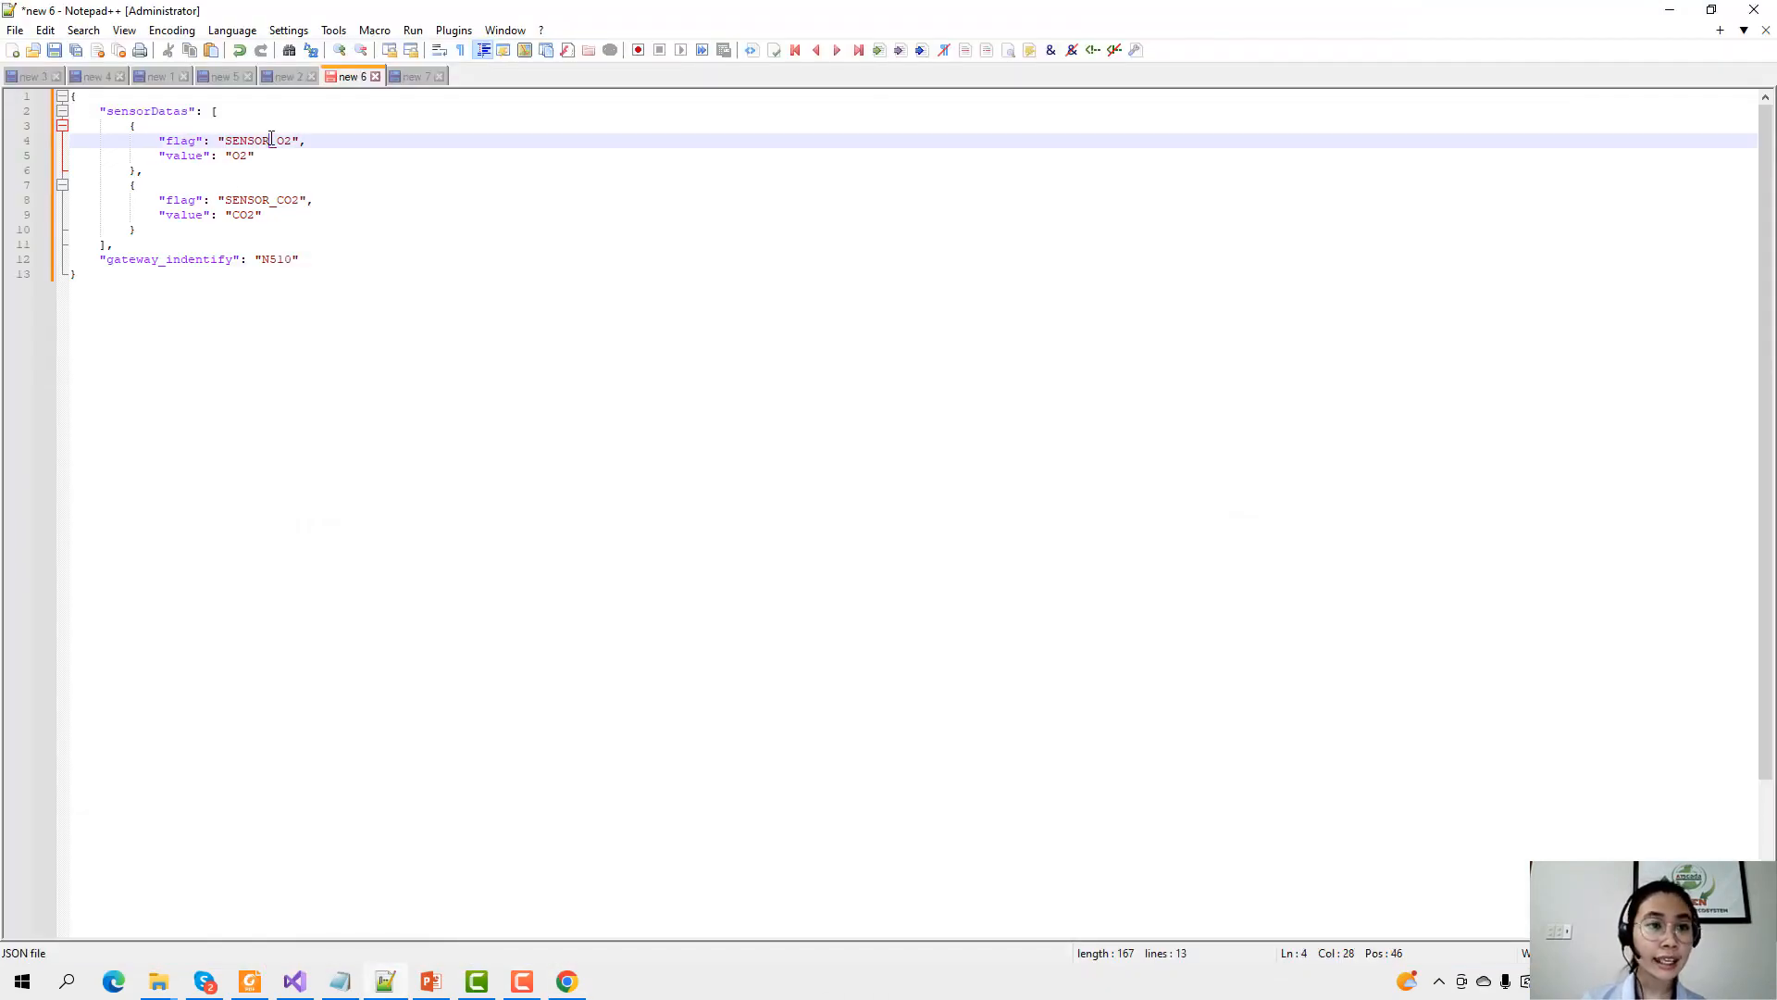
pyautogui.click(292, 199)
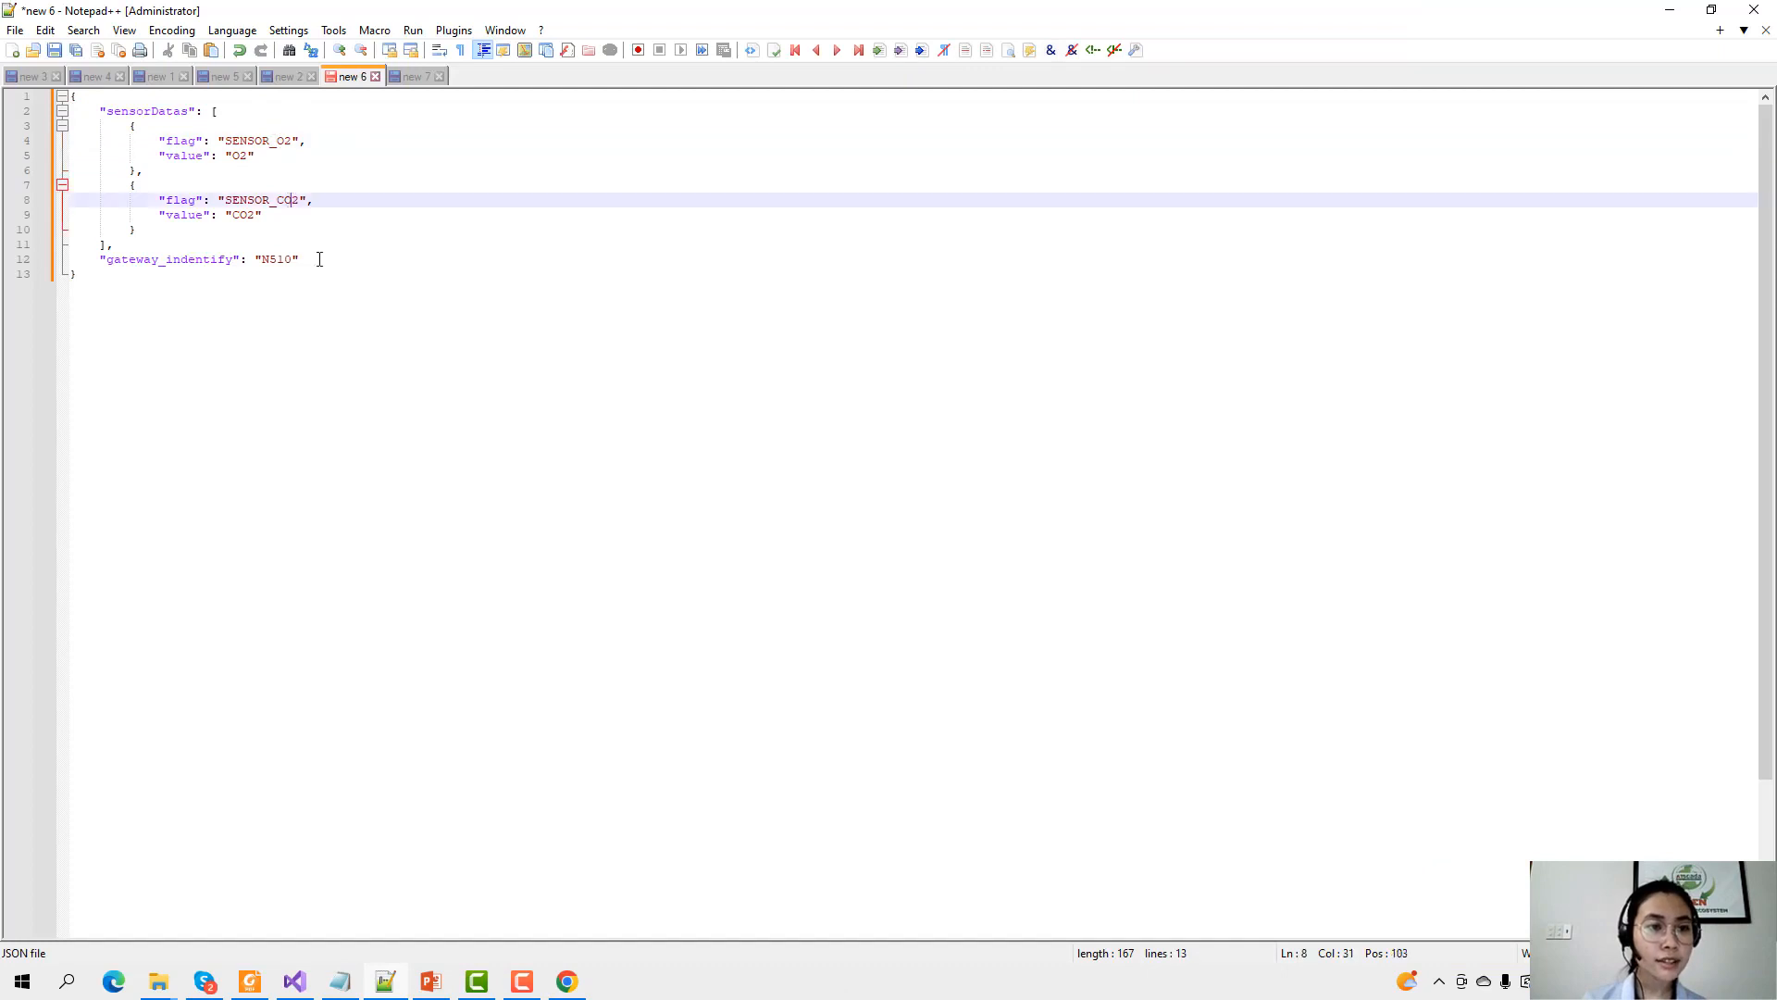
pyautogui.doubleClick(193, 156)
pyautogui.click(241, 155)
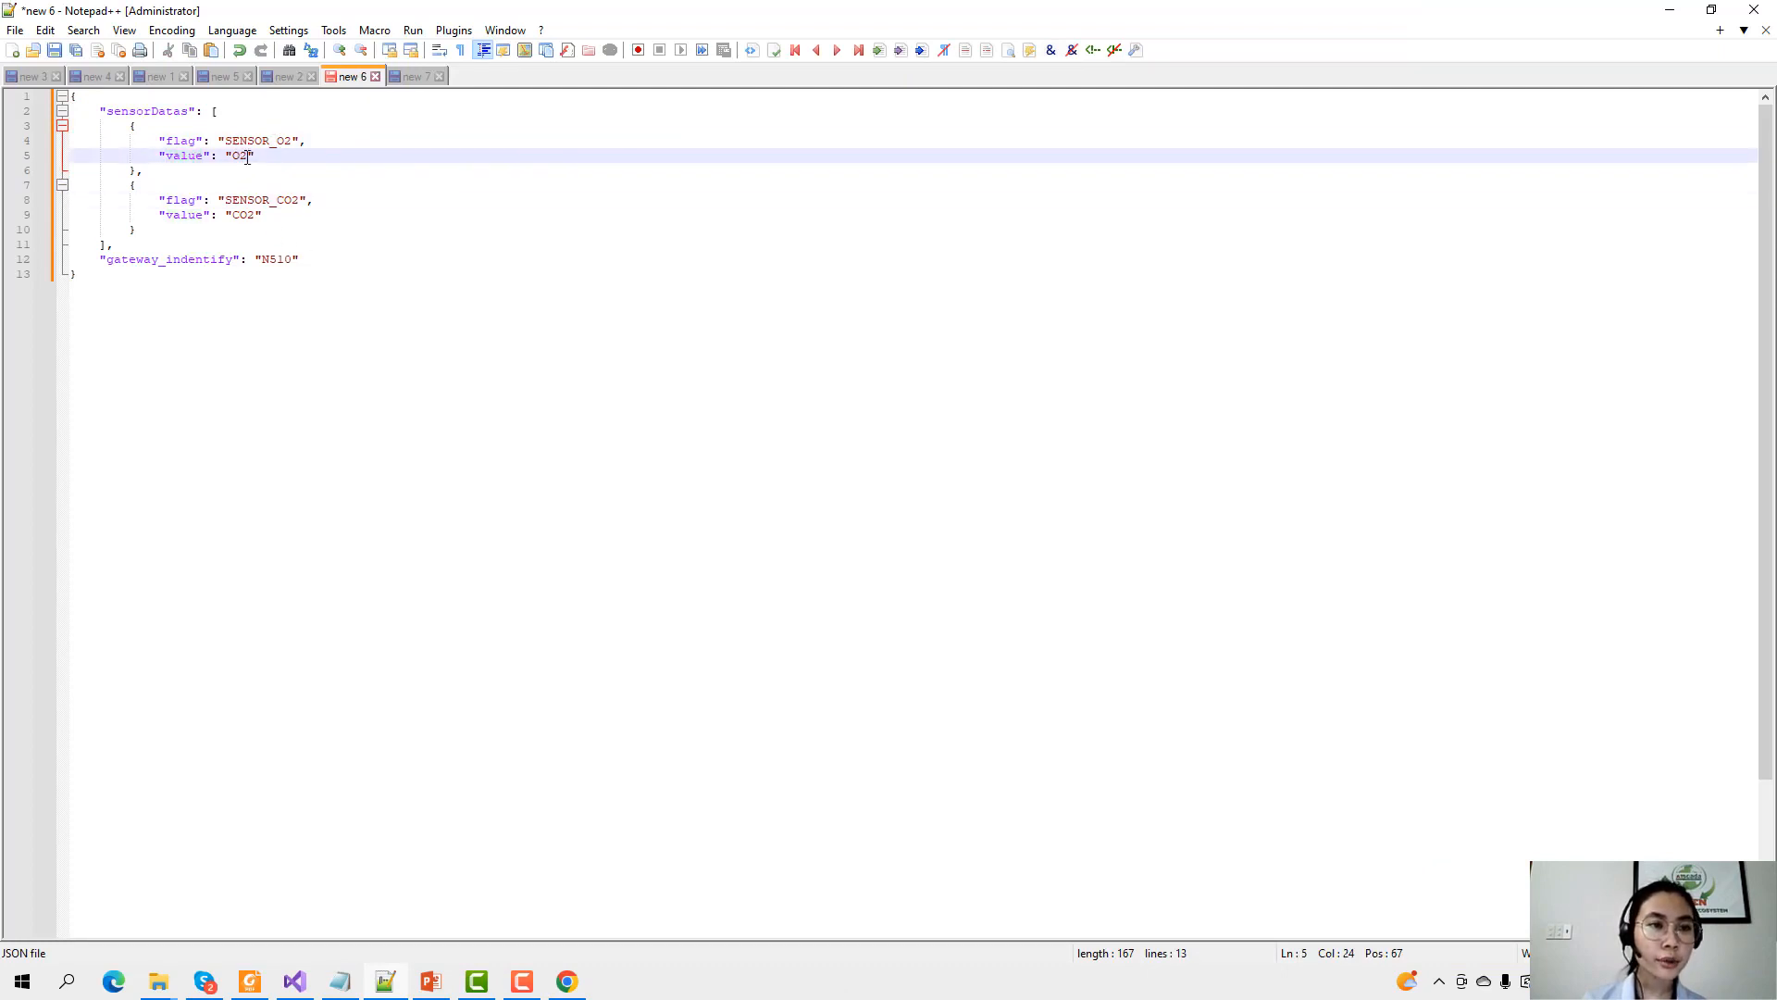
pyautogui.moveTo(249, 155); pyautogui.dragTo(231, 155)
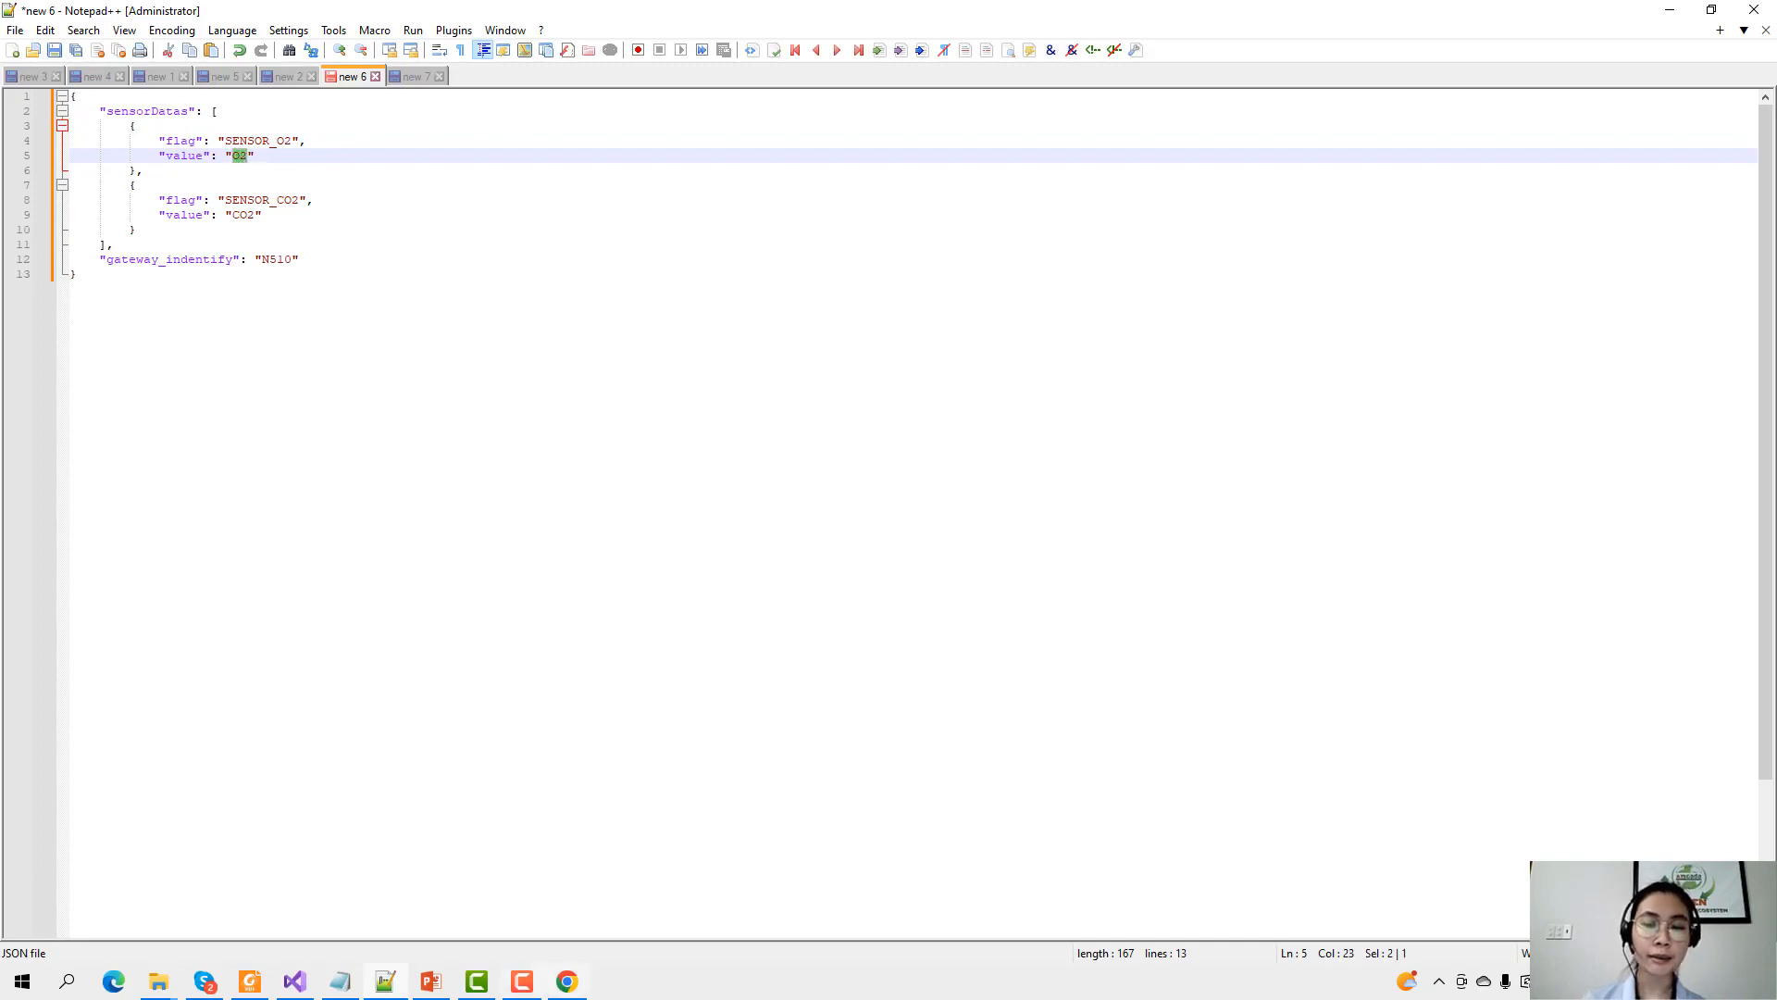
# Verify the O2 node name in SENSOR_O2's node settings, closing without saving.
pyautogui.click(566, 981)
pyautogui.click(699, 551)
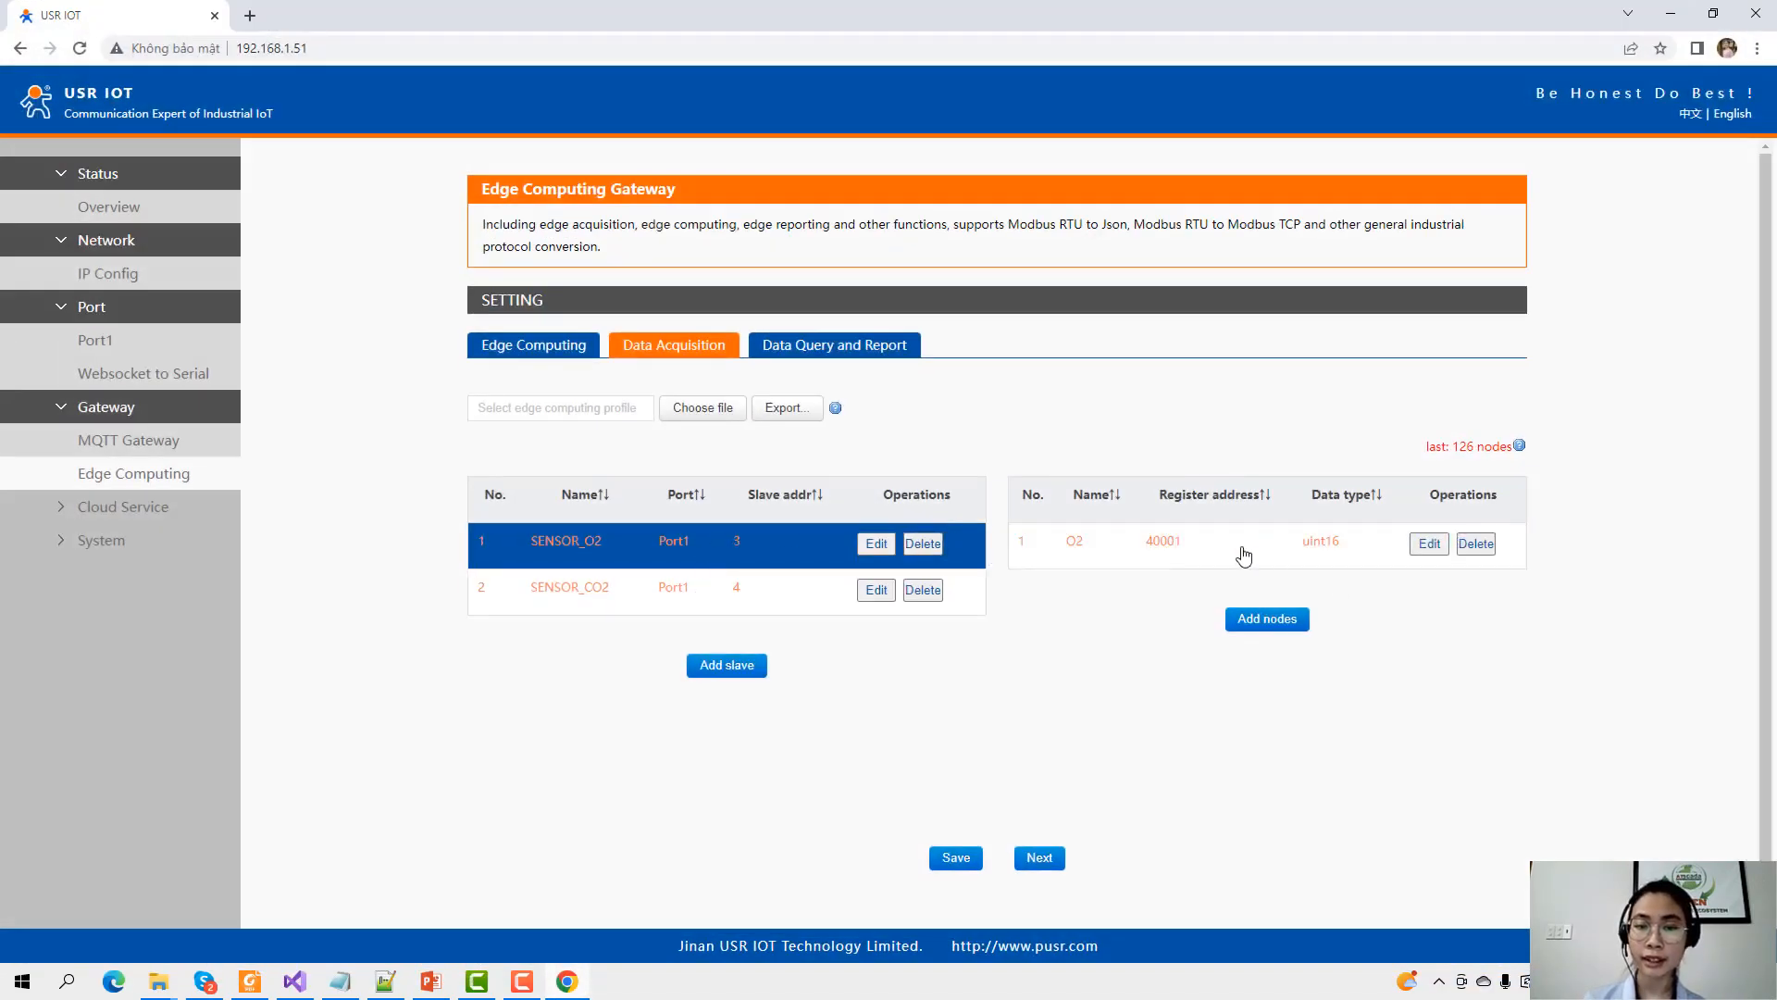
pyautogui.click(1243, 554)
pyautogui.click(1430, 544)
pyautogui.moveTo(972, 421); pyautogui.dragTo(912, 530)
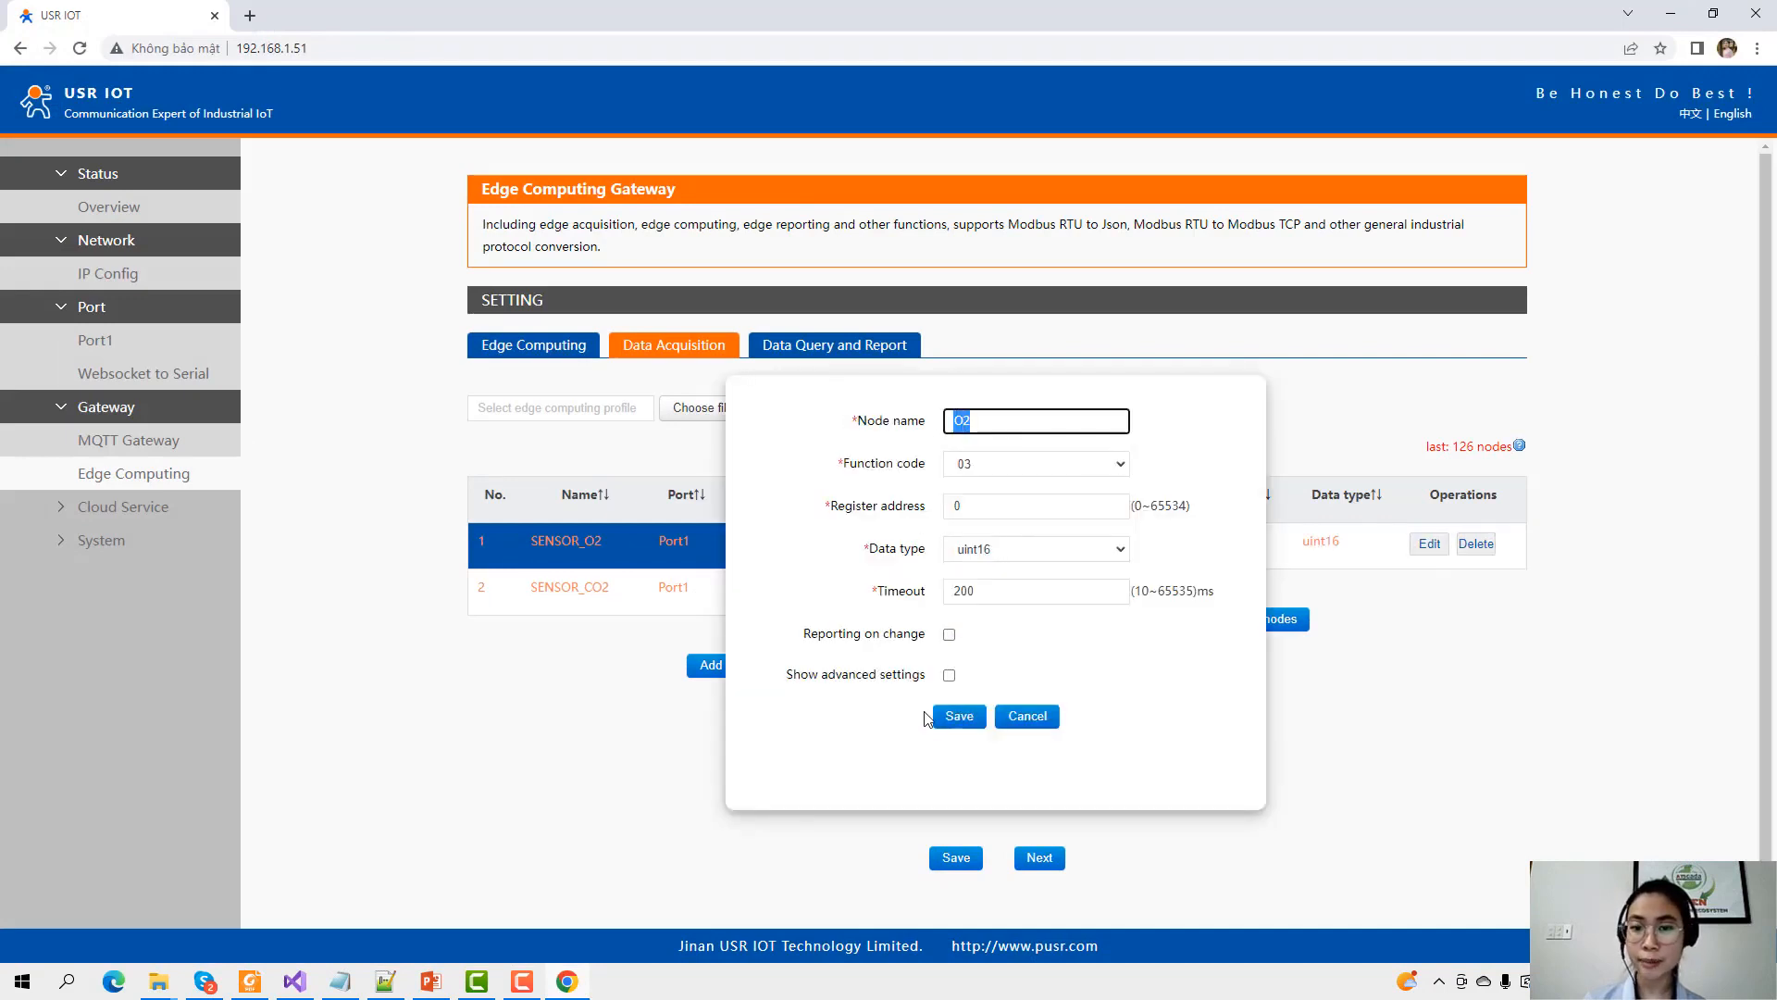
pyautogui.click(1026, 716)
pyautogui.click(752, 593)
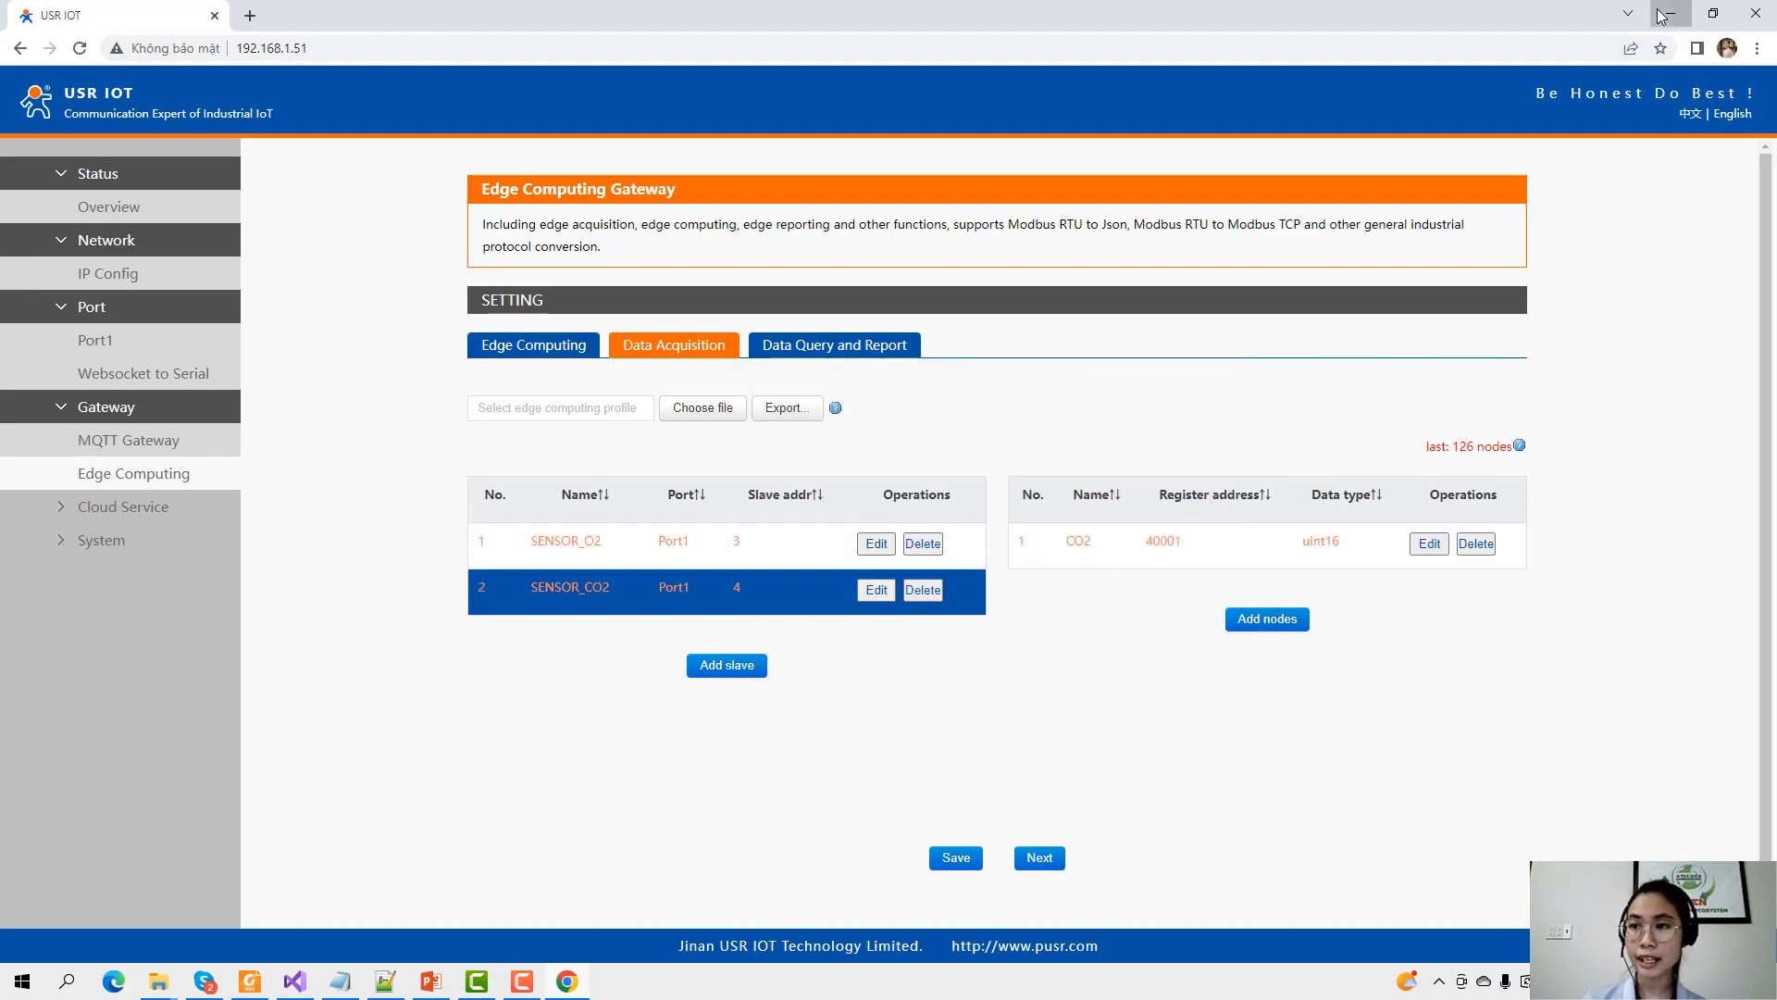
pyautogui.click(1663, 16)
# Check the CO2 value and the N510 gateway identifier in the JSON.
pyautogui.doubleClick(245, 216)
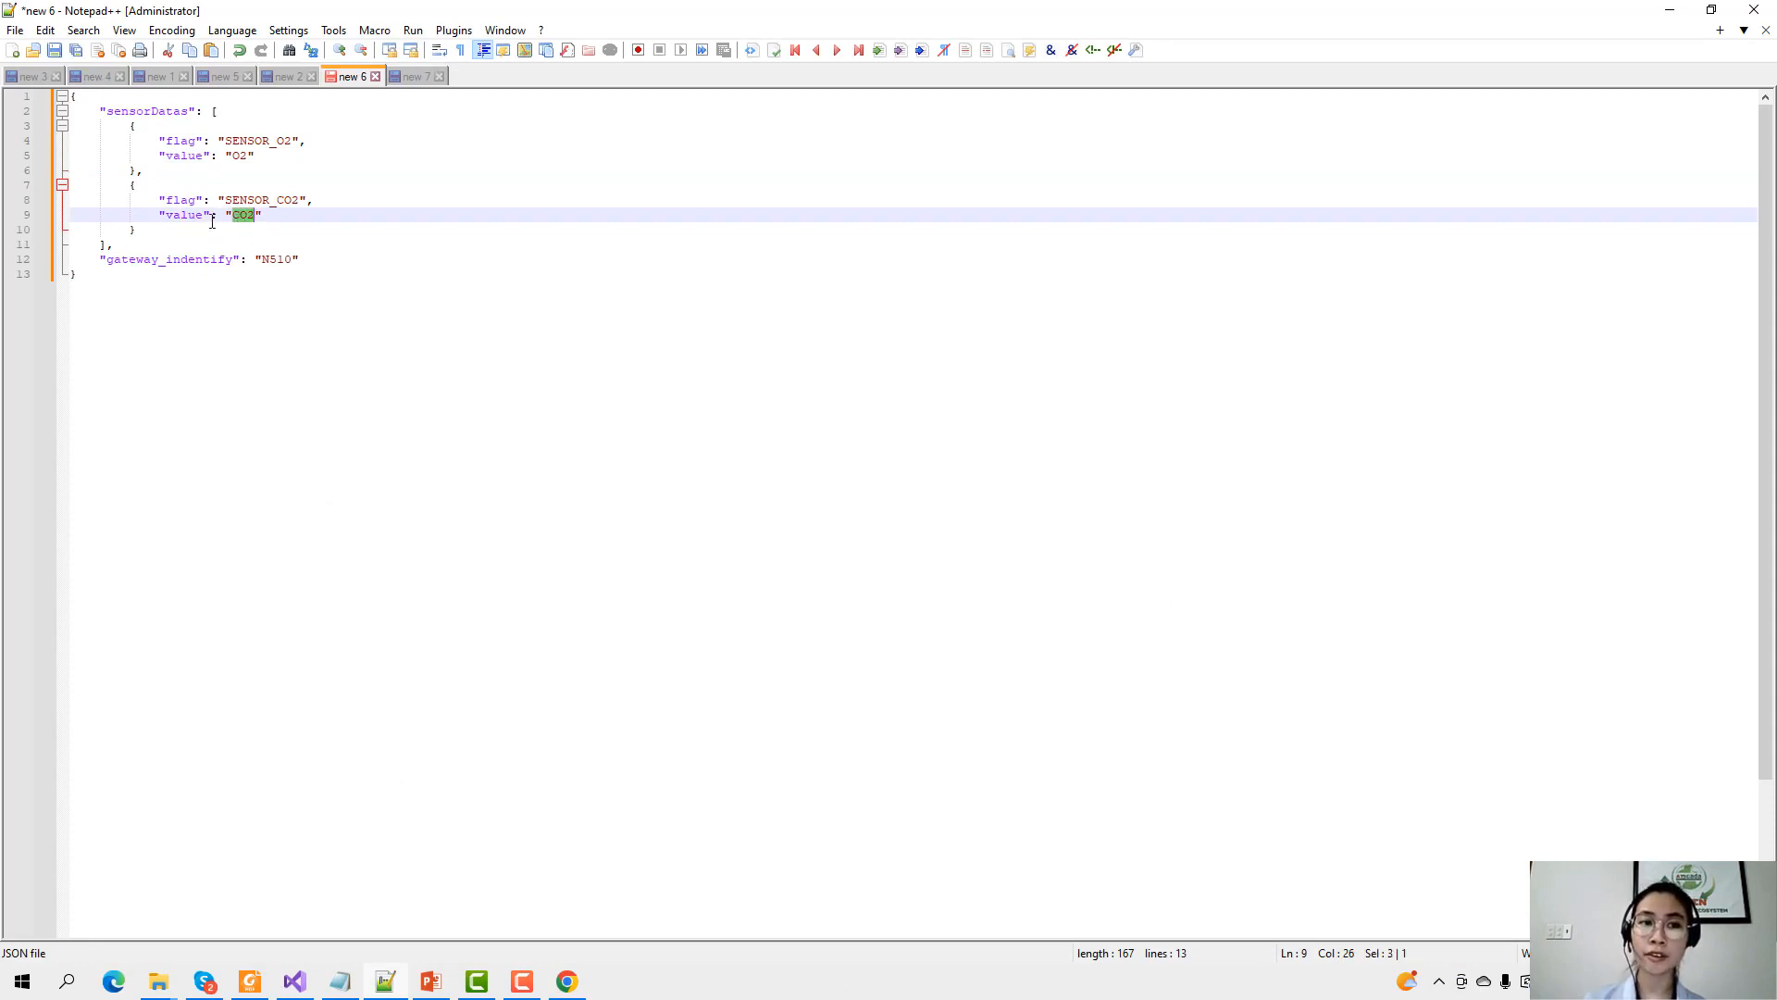
pyautogui.click(288, 231)
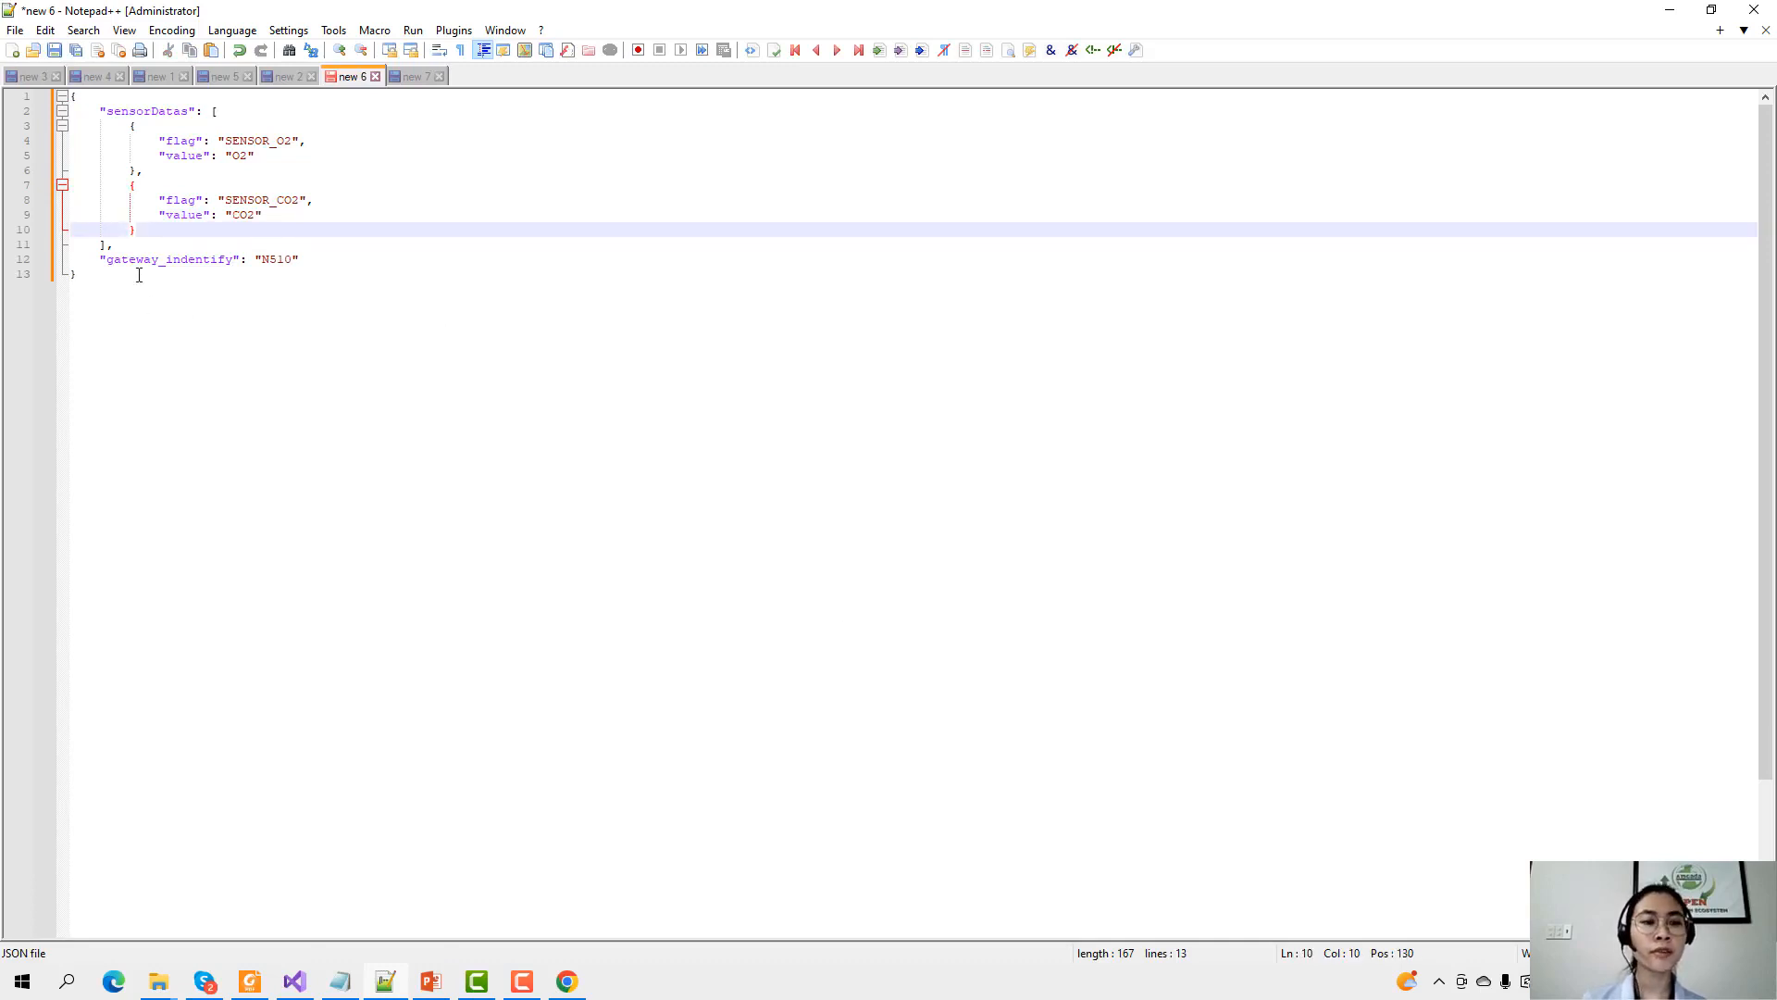
pyautogui.moveTo(262, 260); pyautogui.dragTo(290, 268)
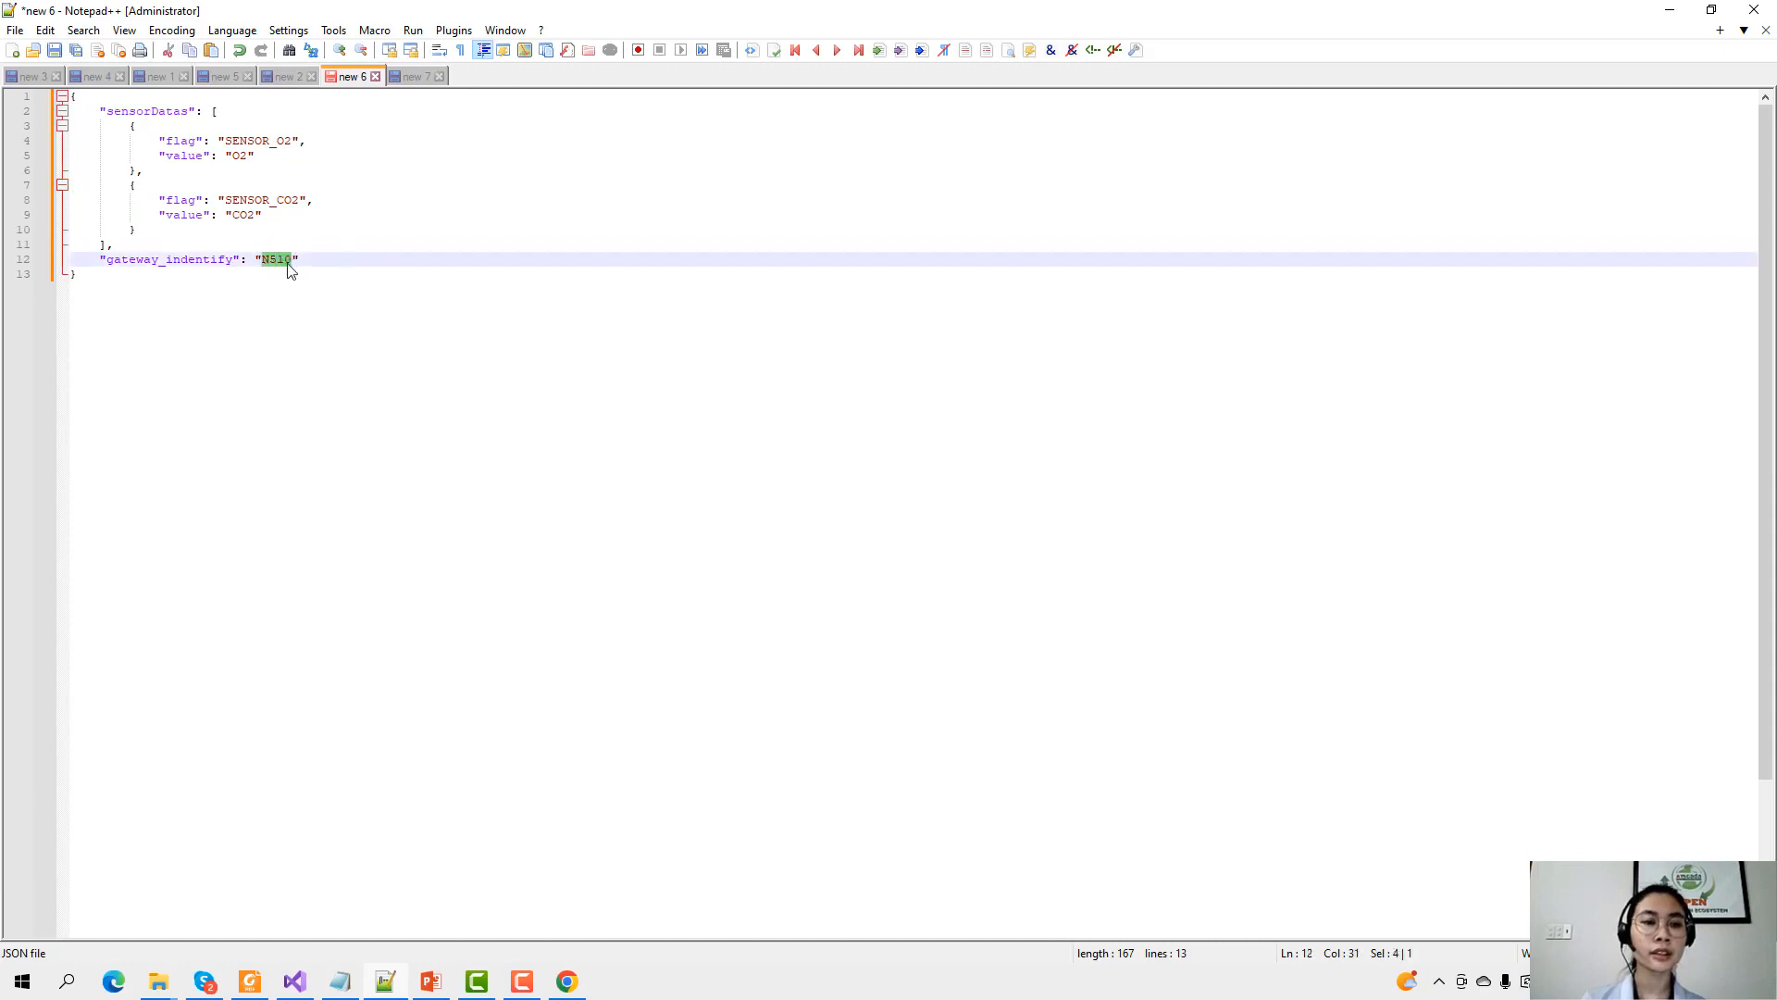
pyautogui.click(231, 270)
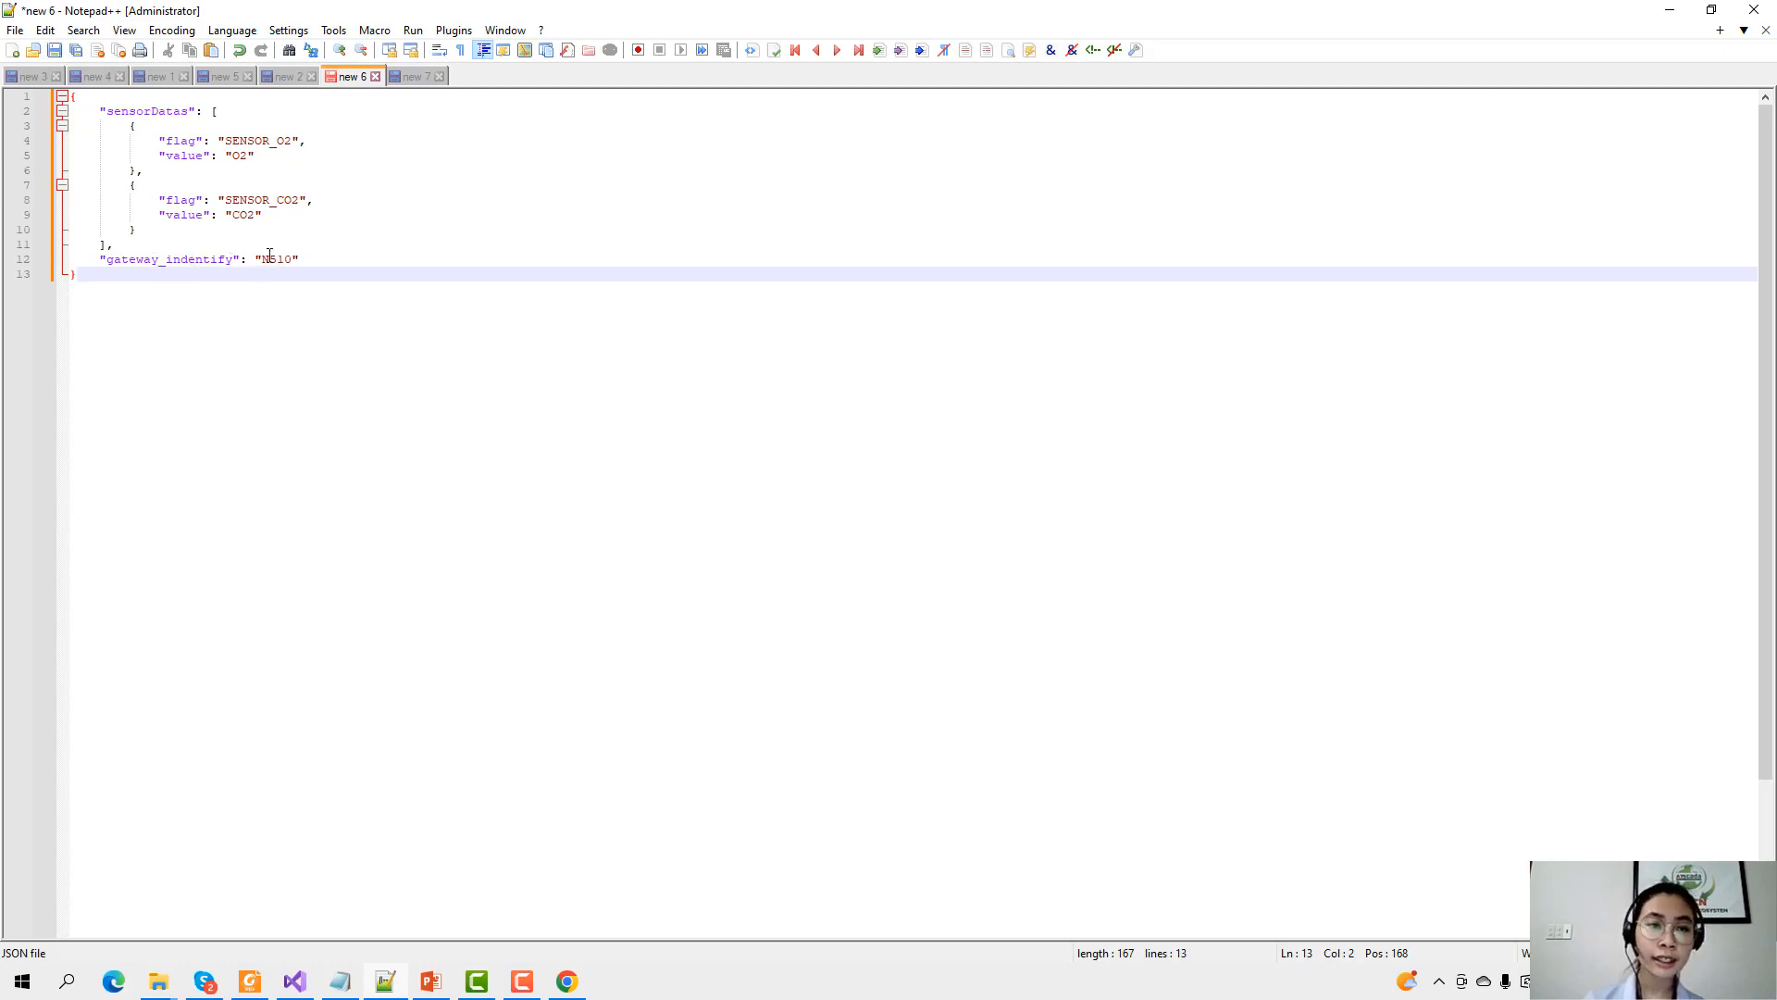
pyautogui.doubleClick(270, 256)
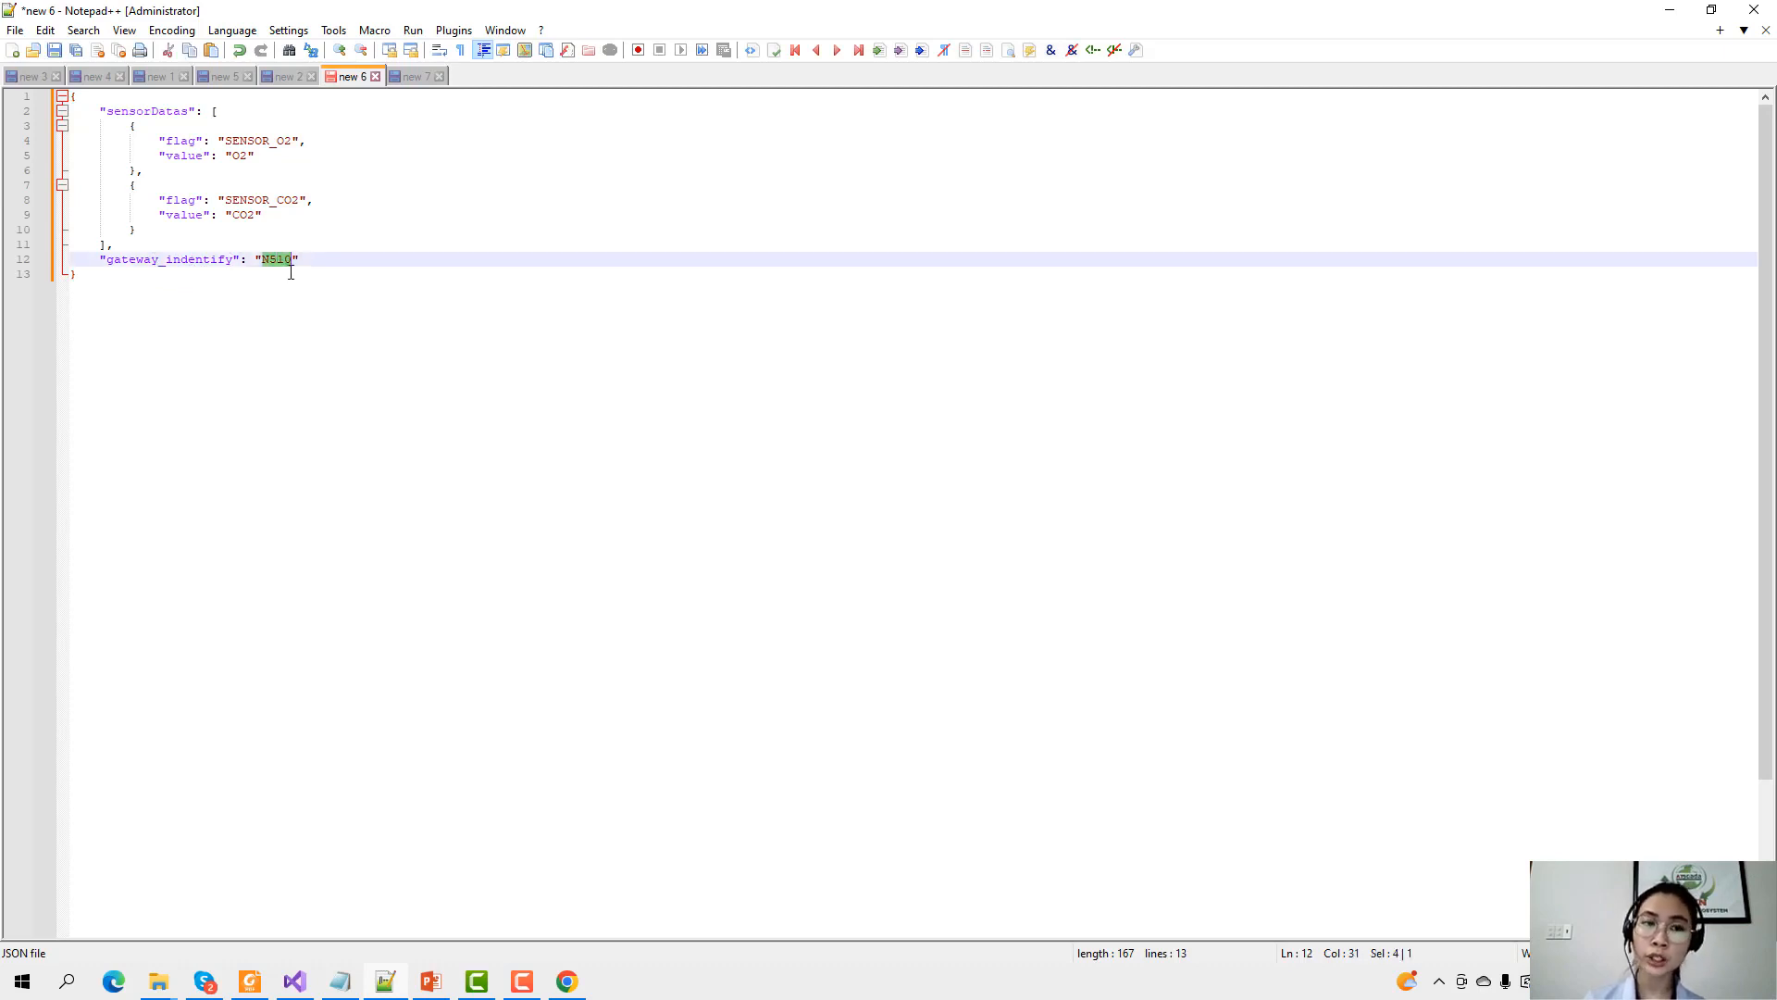
pyautogui.click(305, 251)
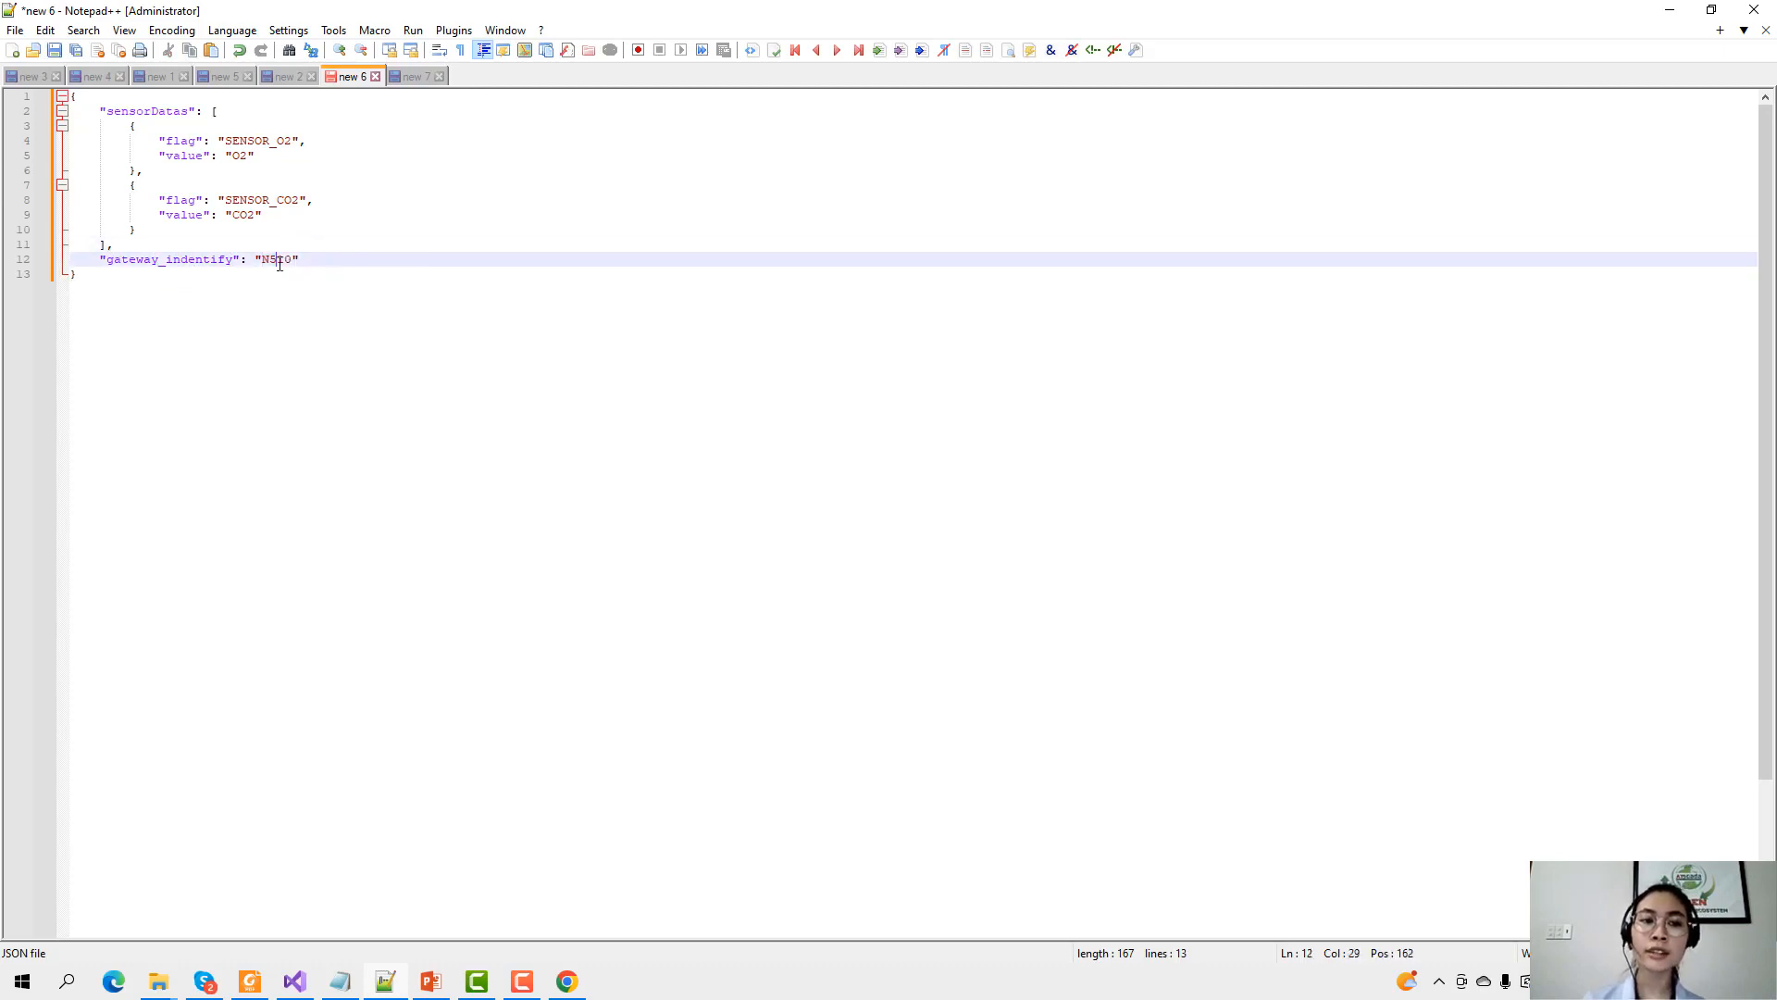
pyautogui.doubleClick(277, 260)
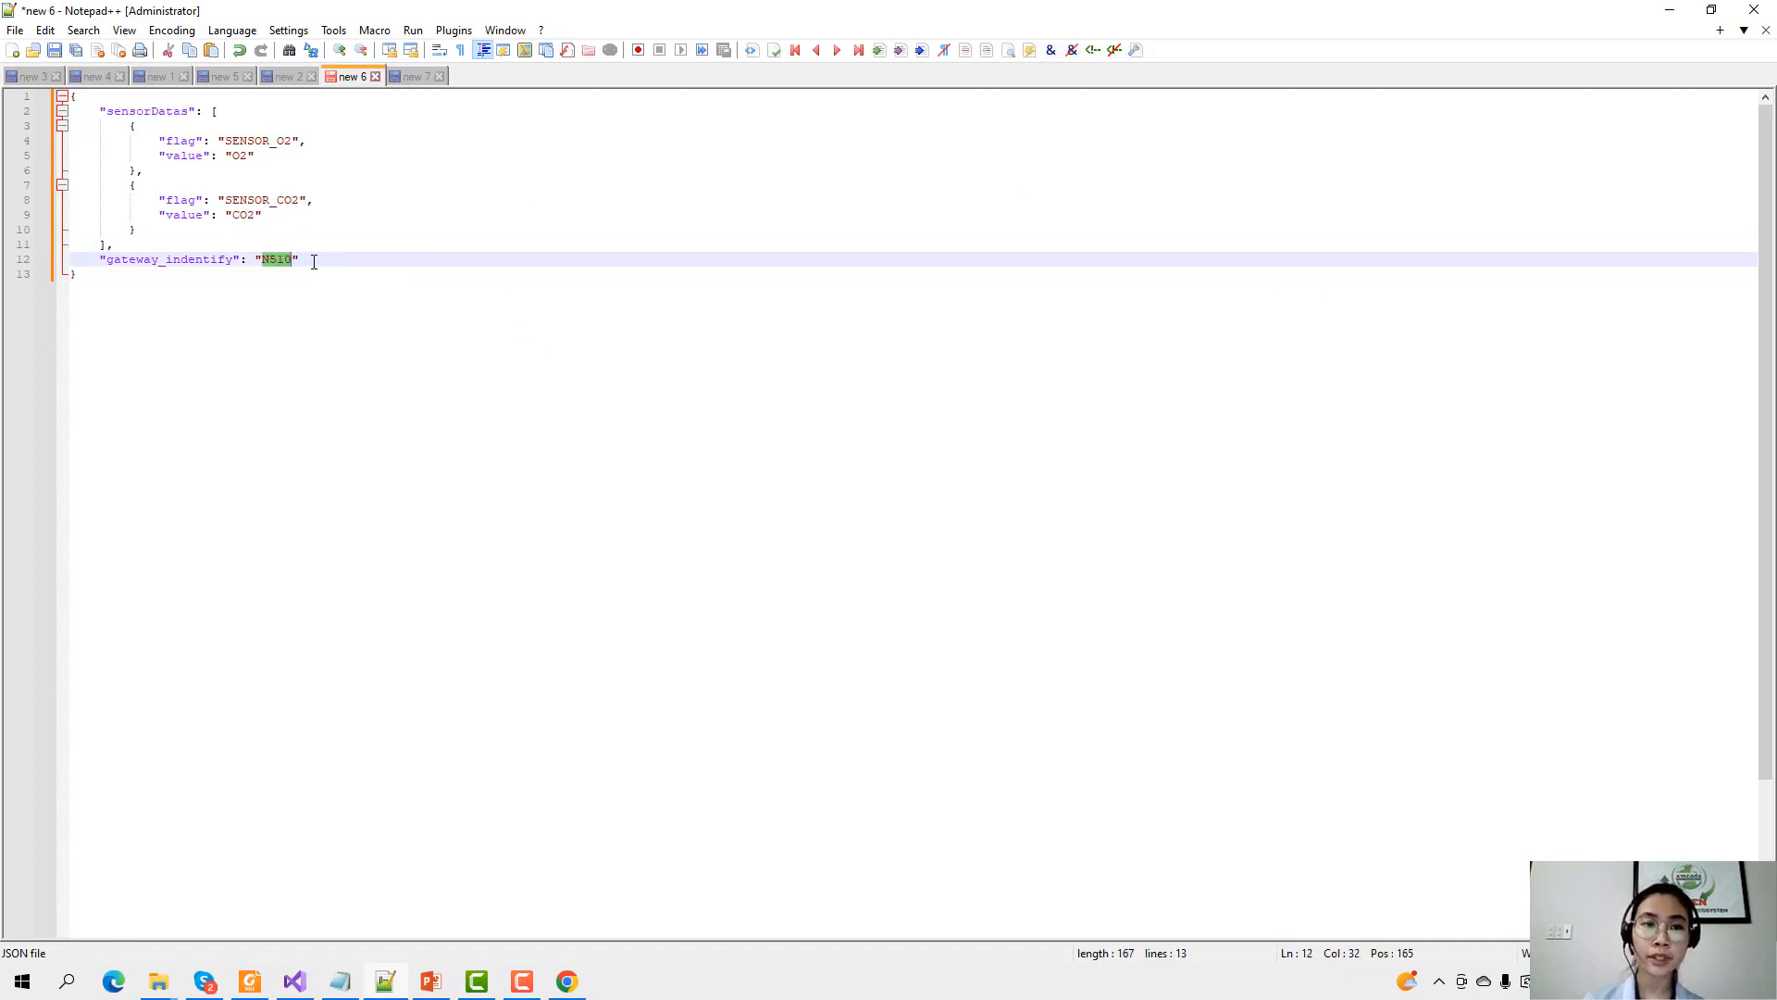
pyautogui.click(283, 262)
pyautogui.doubleClick(278, 263)
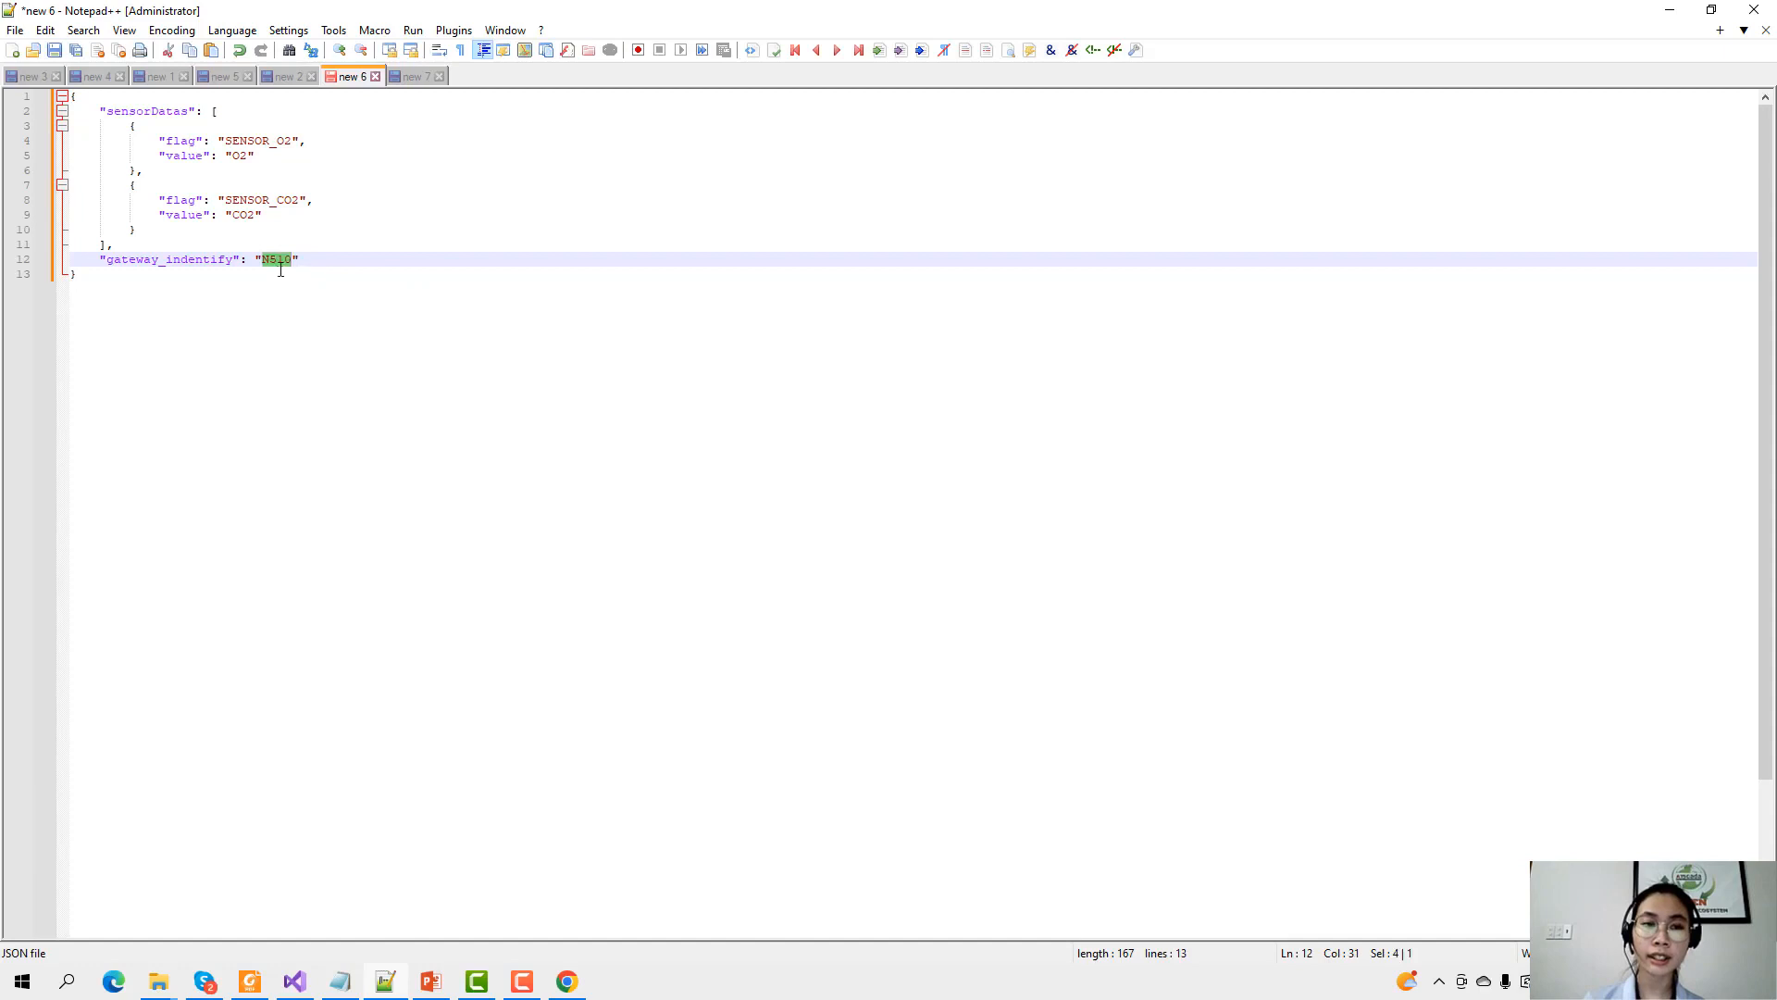
pyautogui.click(276, 262)
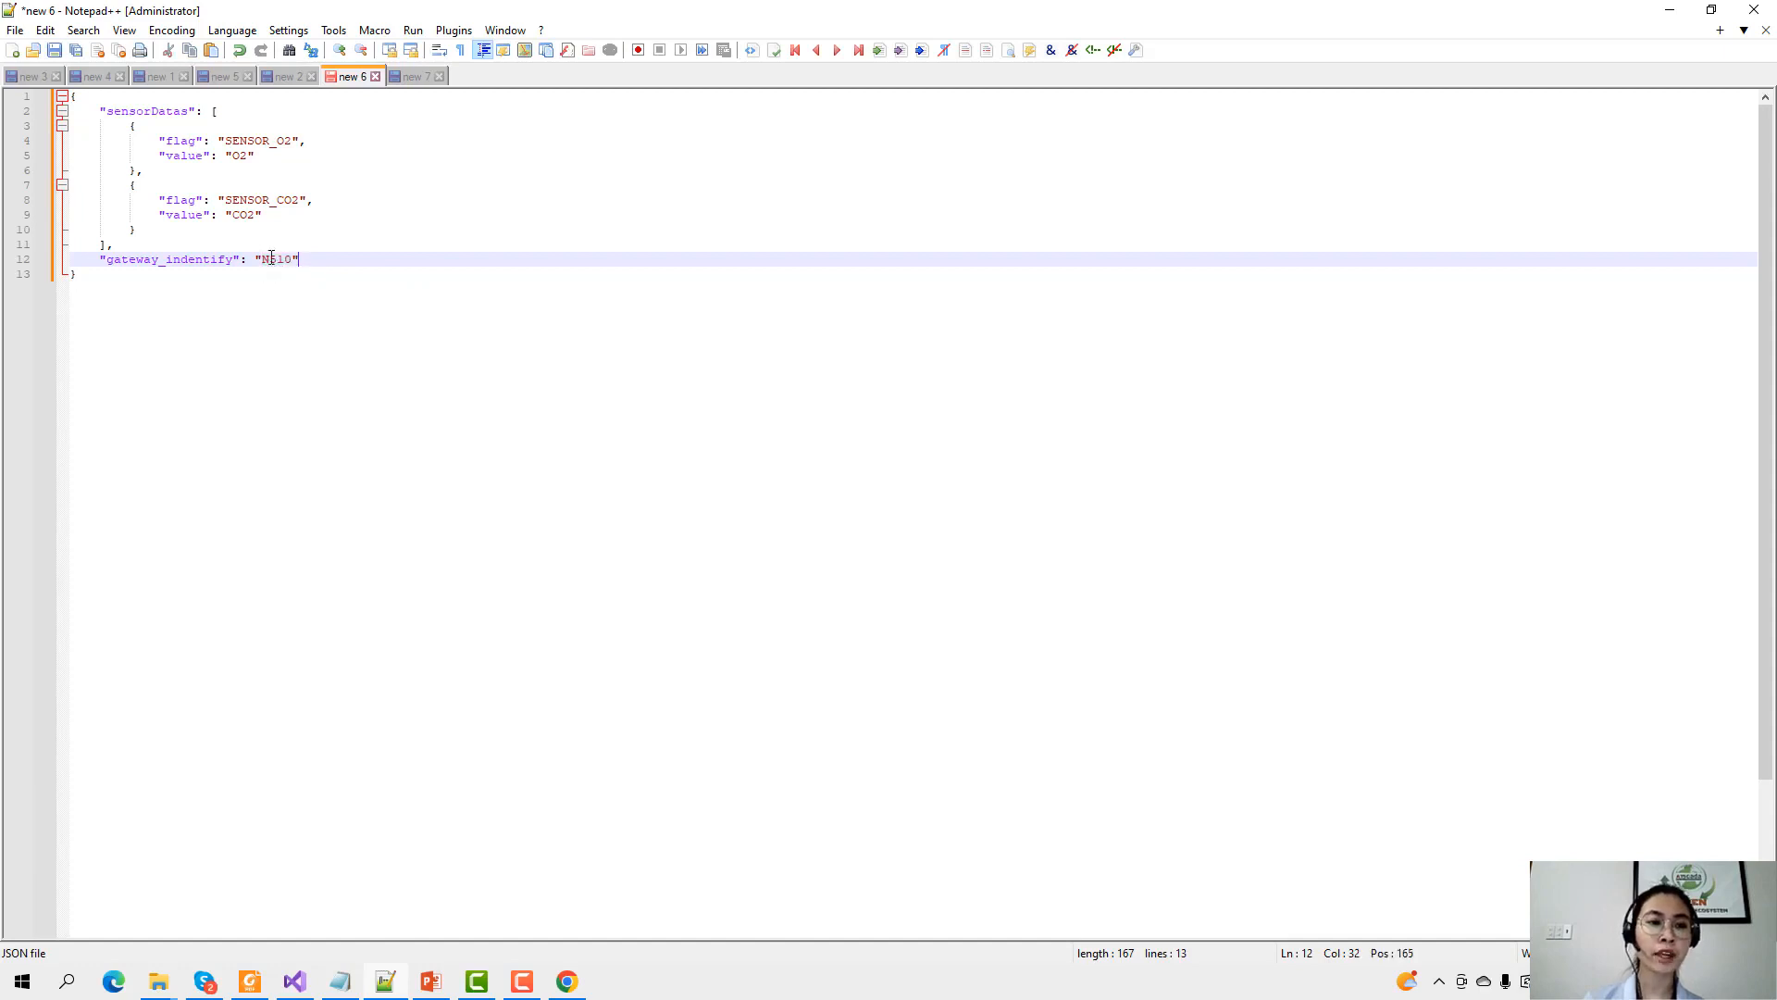
pyautogui.doubleClick(280, 261)
pyautogui.click(294, 240)
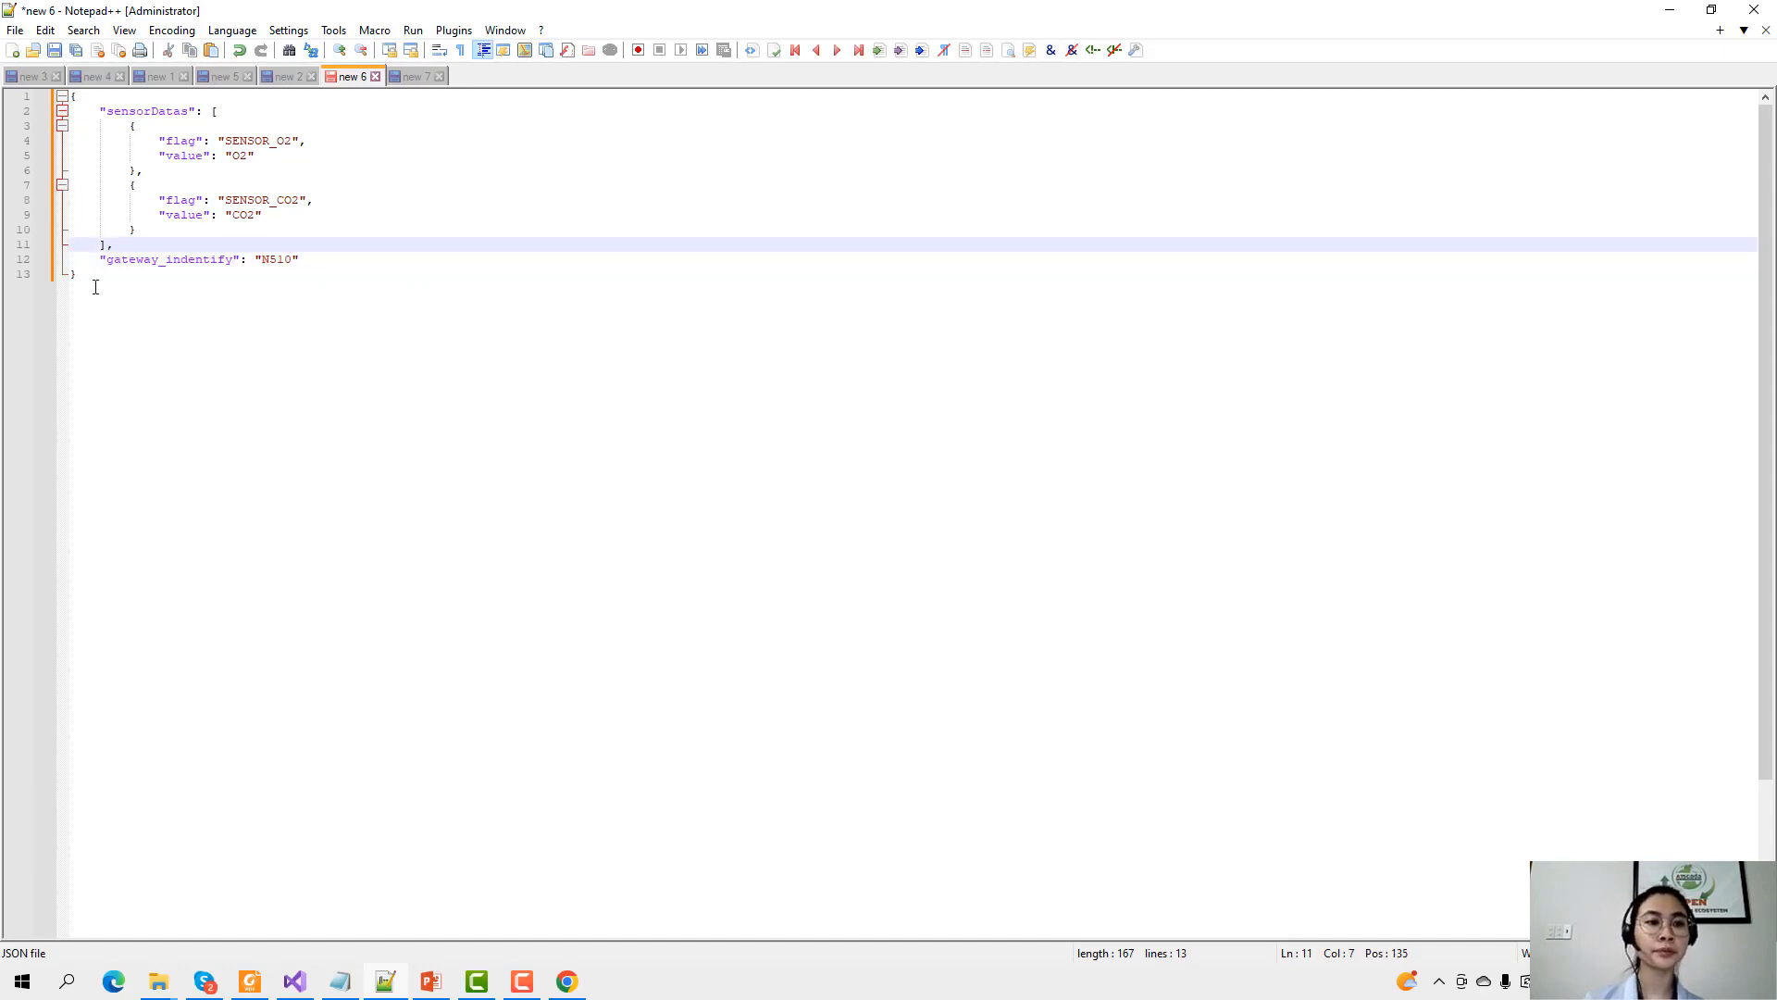
# Compress the whole JSON onto one line with JSON Viewer and select it.
pyautogui.hotkey('ctrl', 'a')
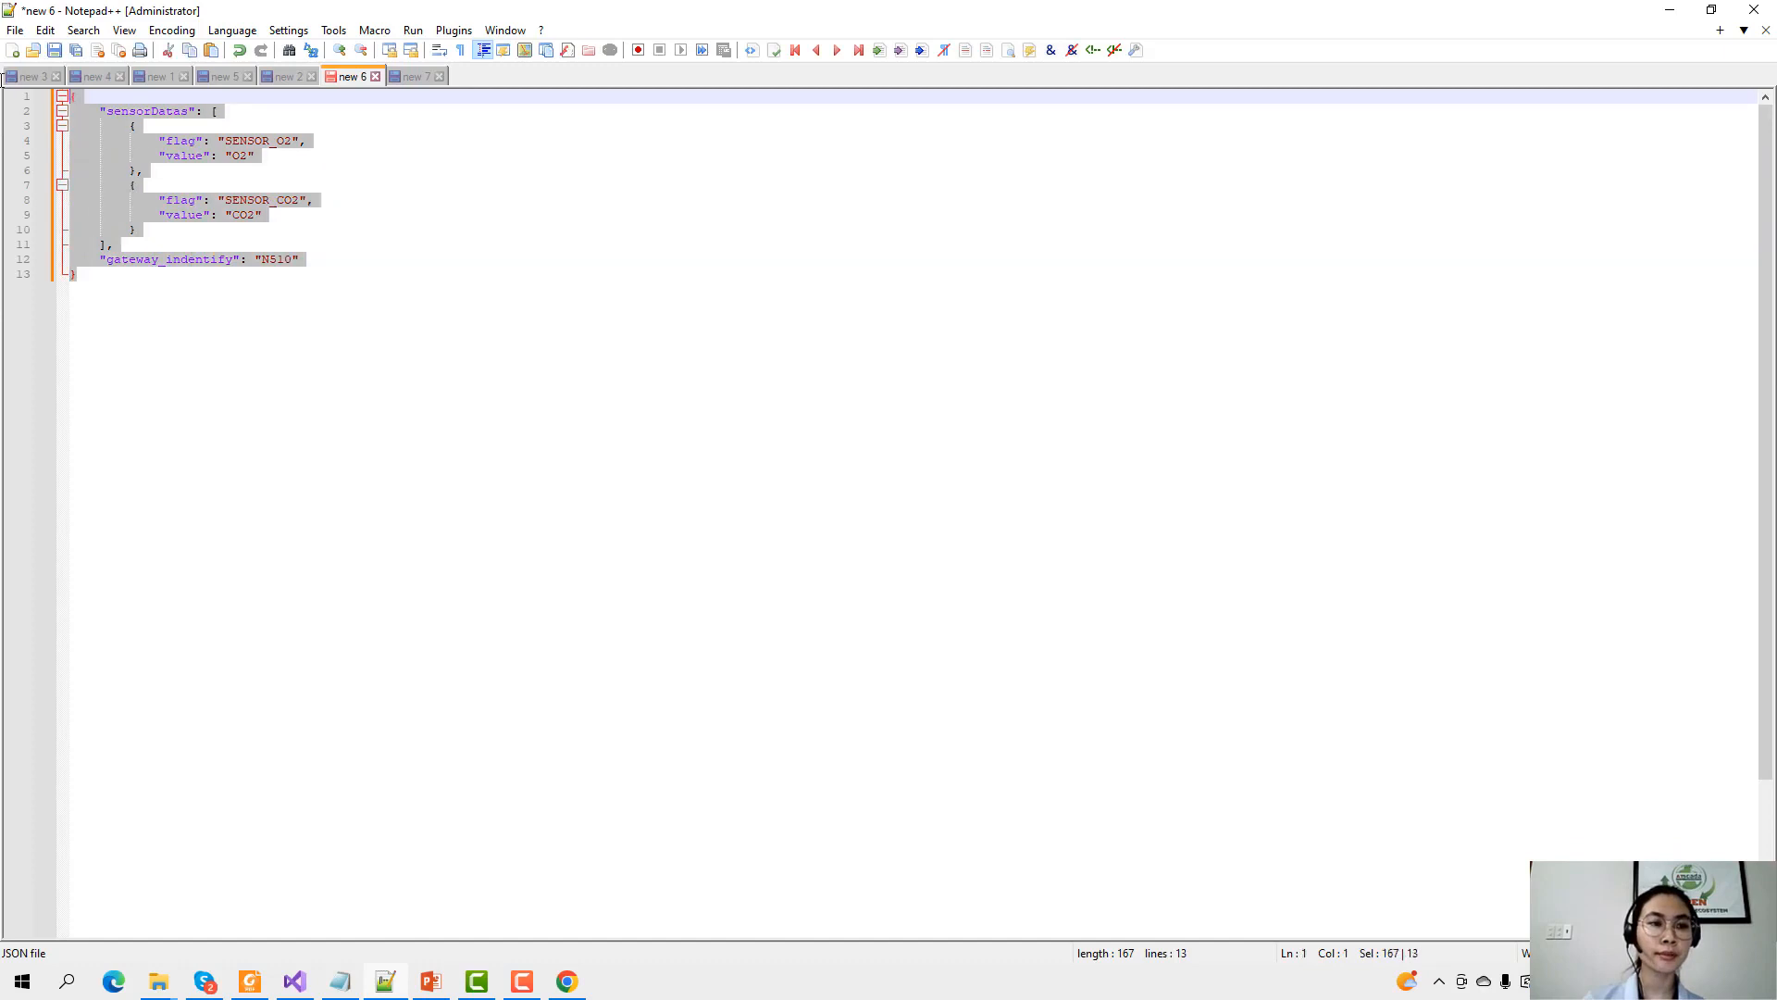
pyautogui.click(454, 31)
pyautogui.moveTo(520, 94)
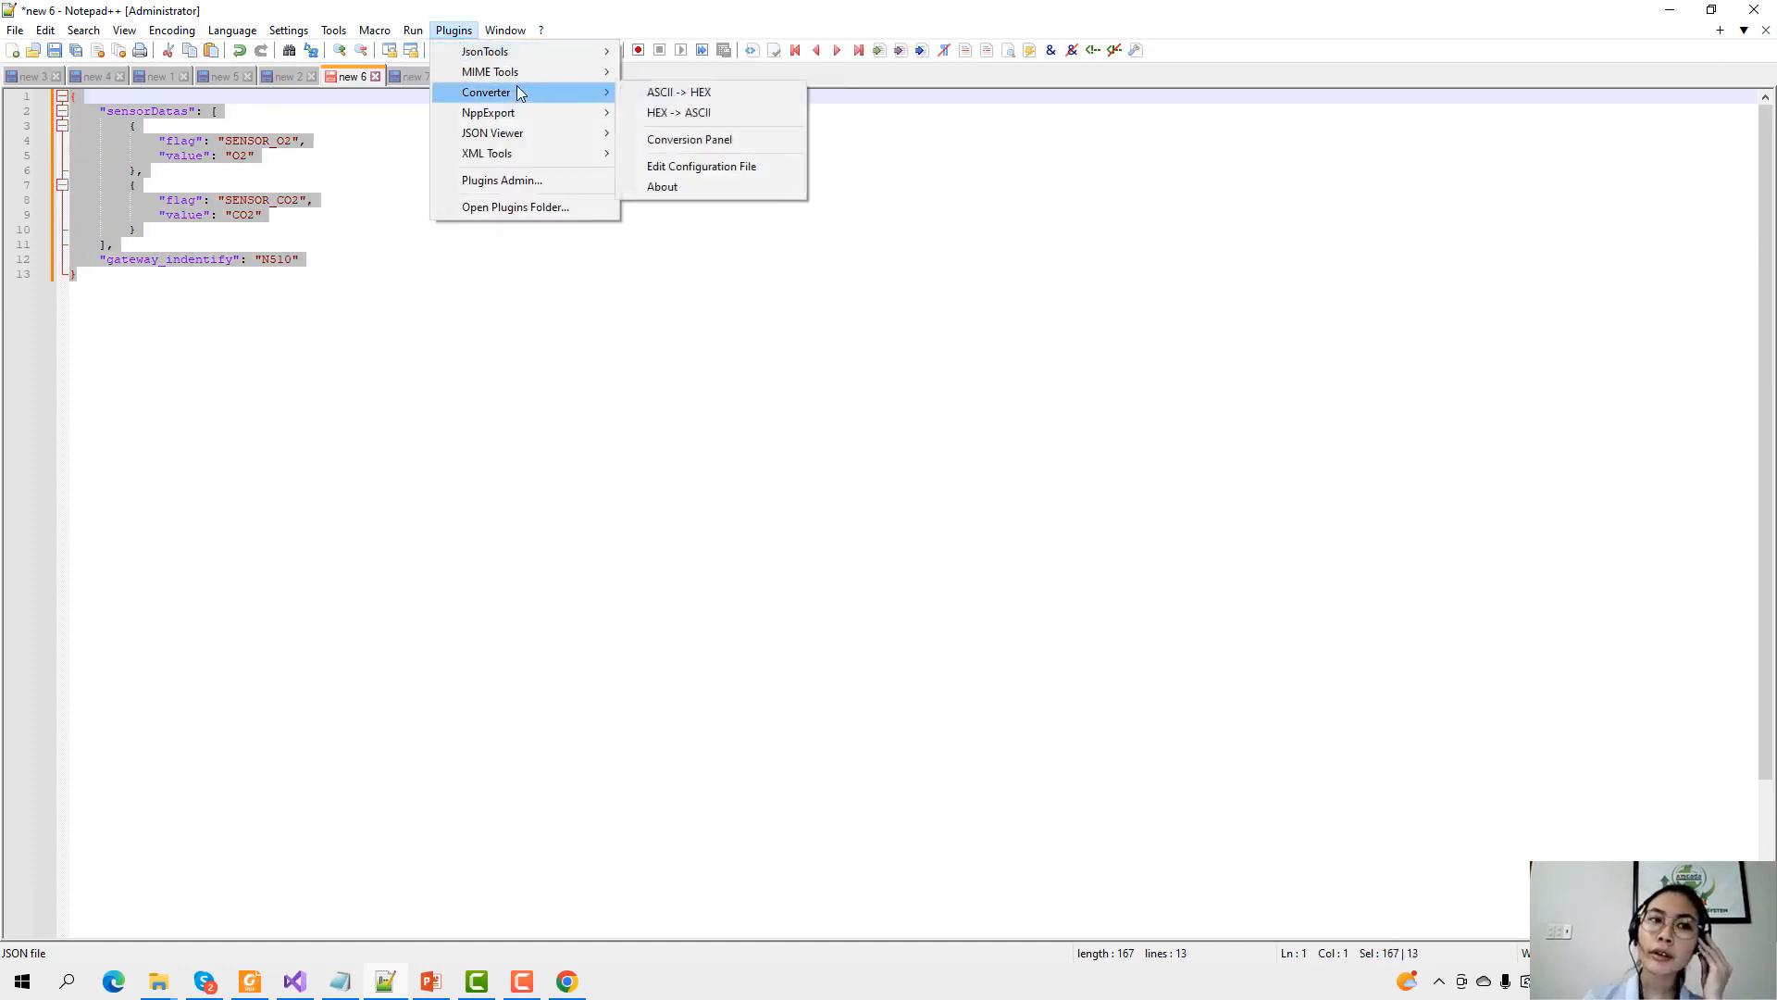
pyautogui.moveTo(523, 134)
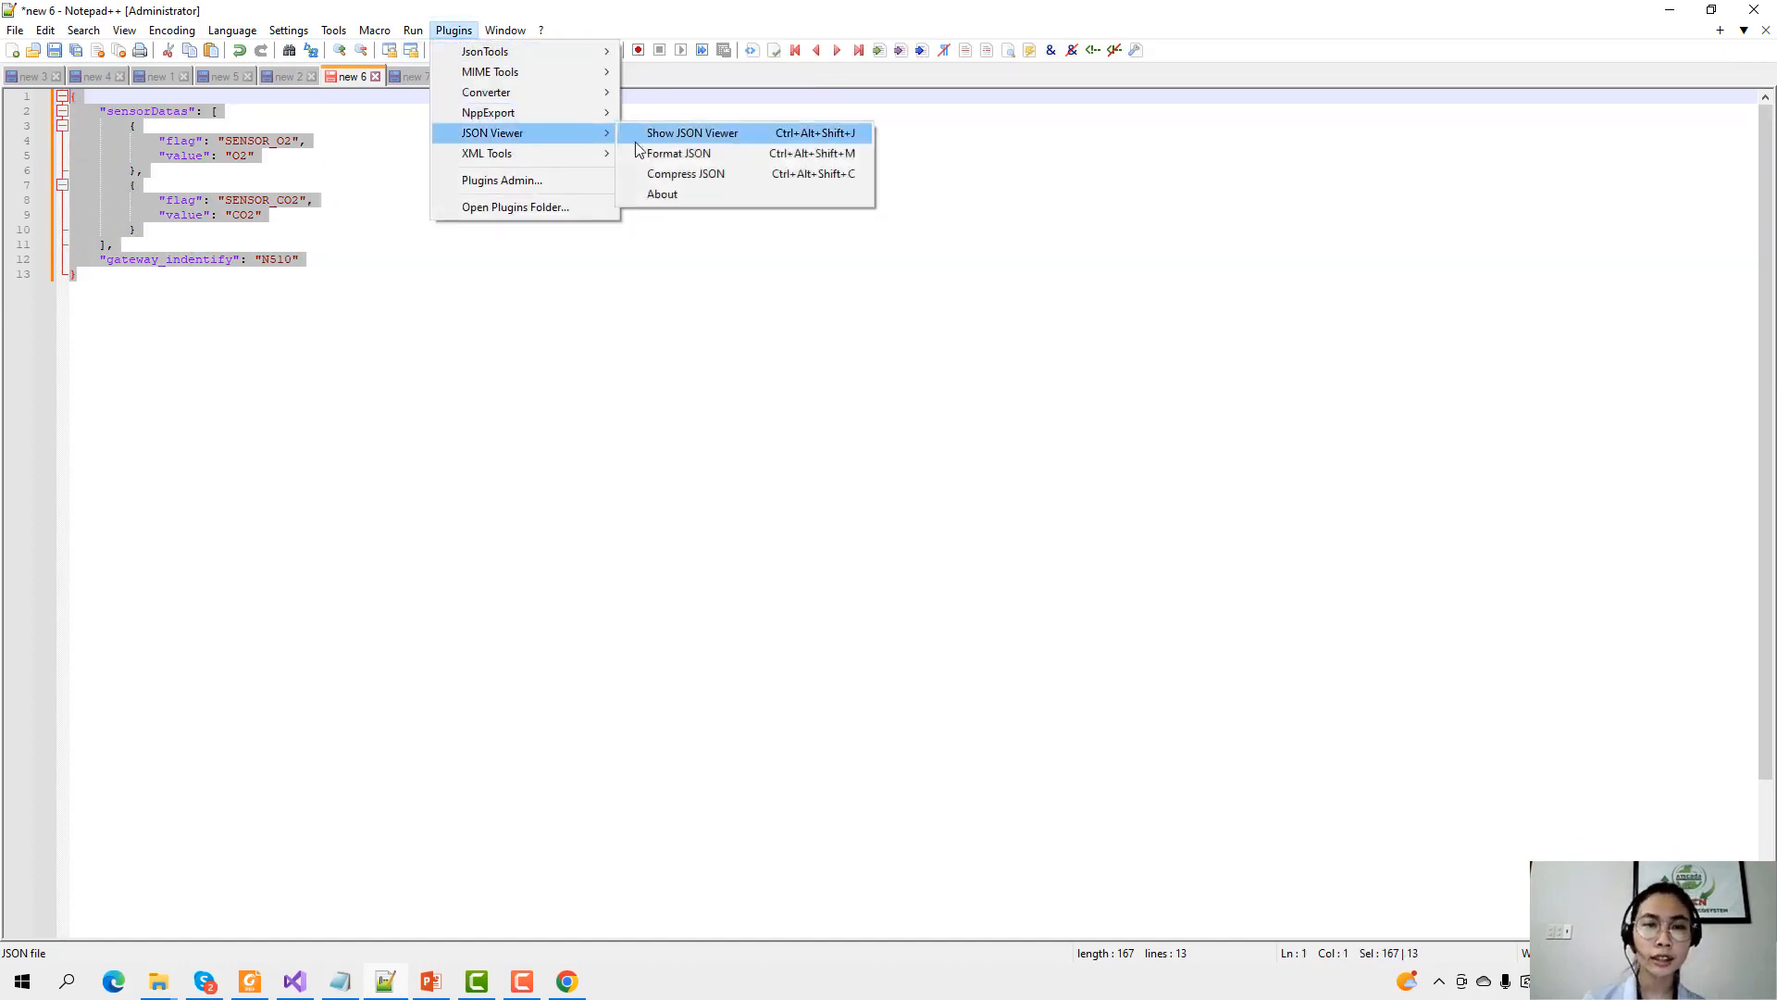
pyautogui.click(686, 174)
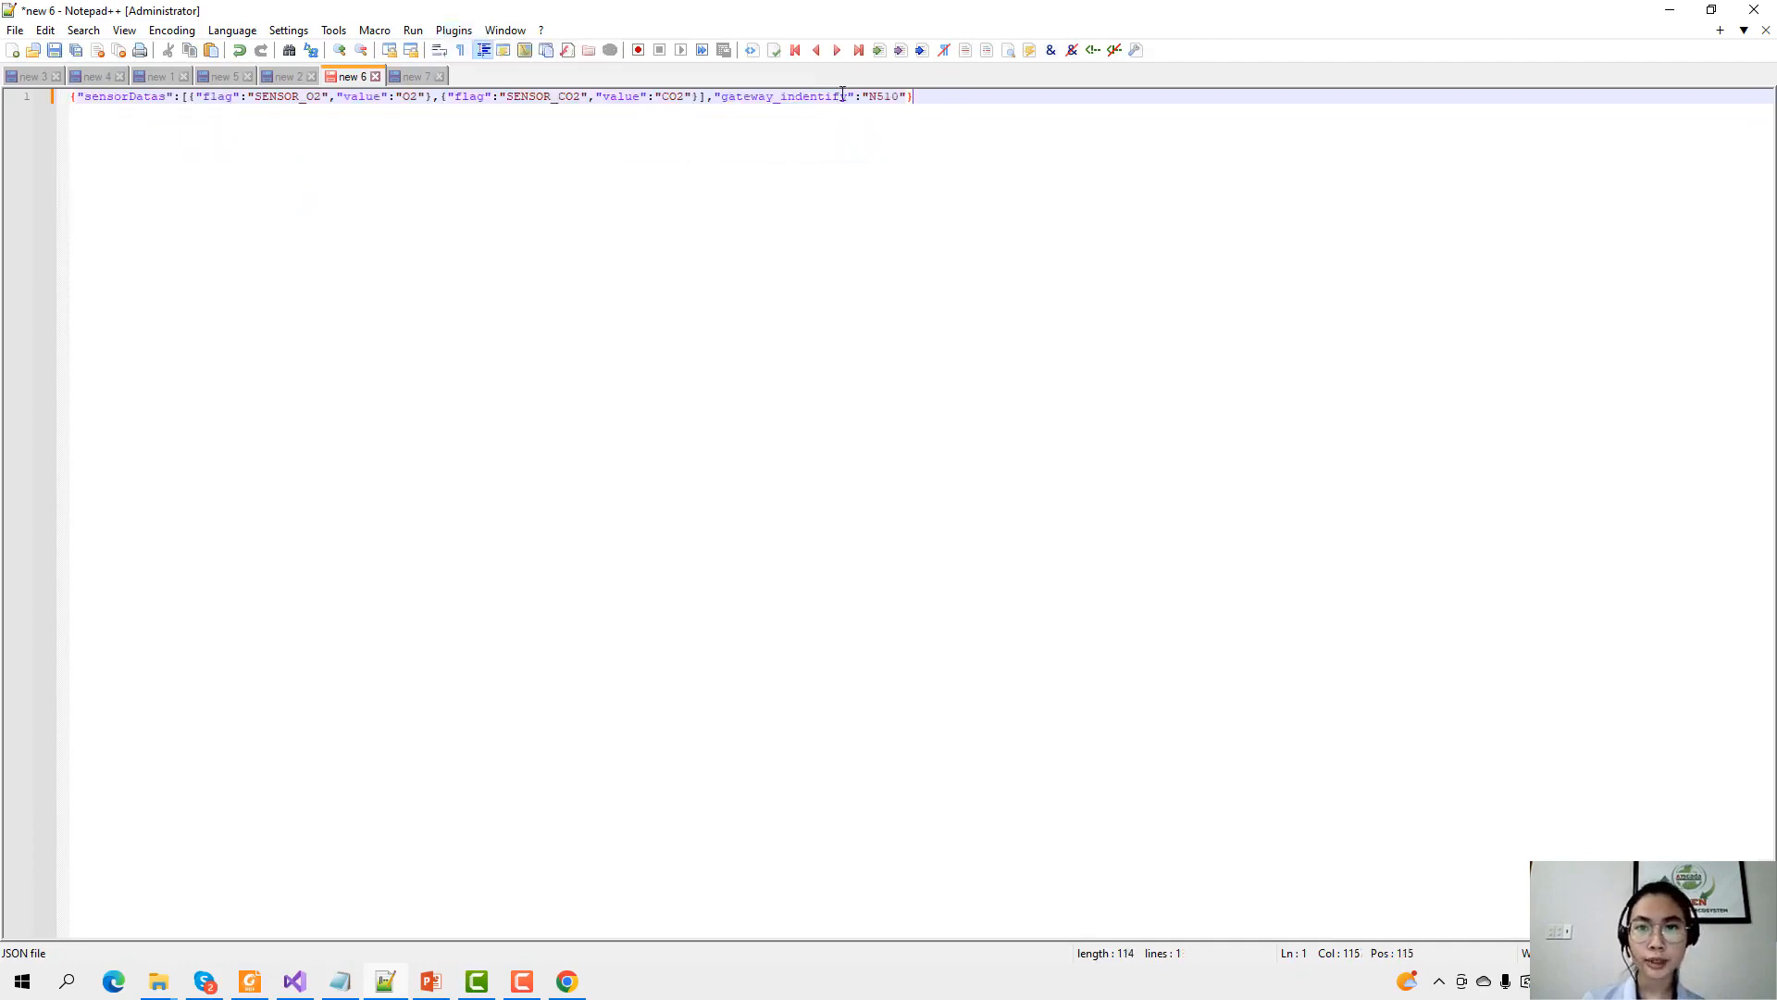
pyautogui.moveTo(842, 95); pyautogui.dragTo(45, 76)
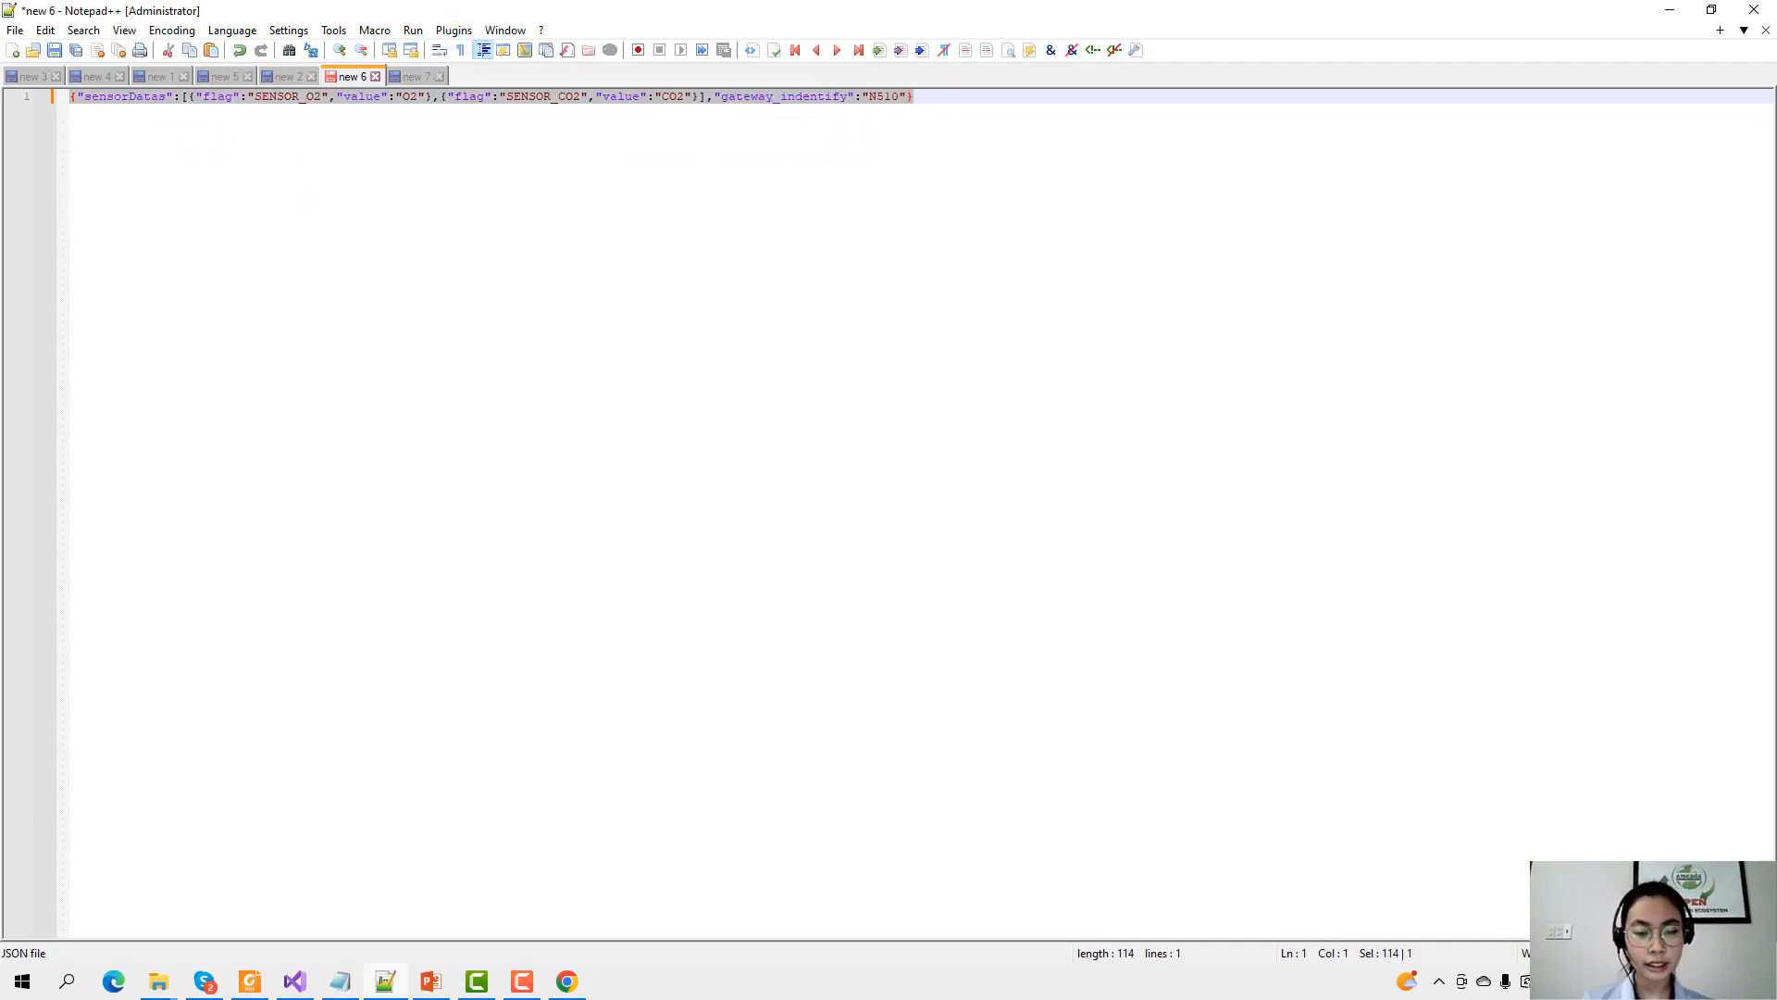
pyautogui.click(568, 983)
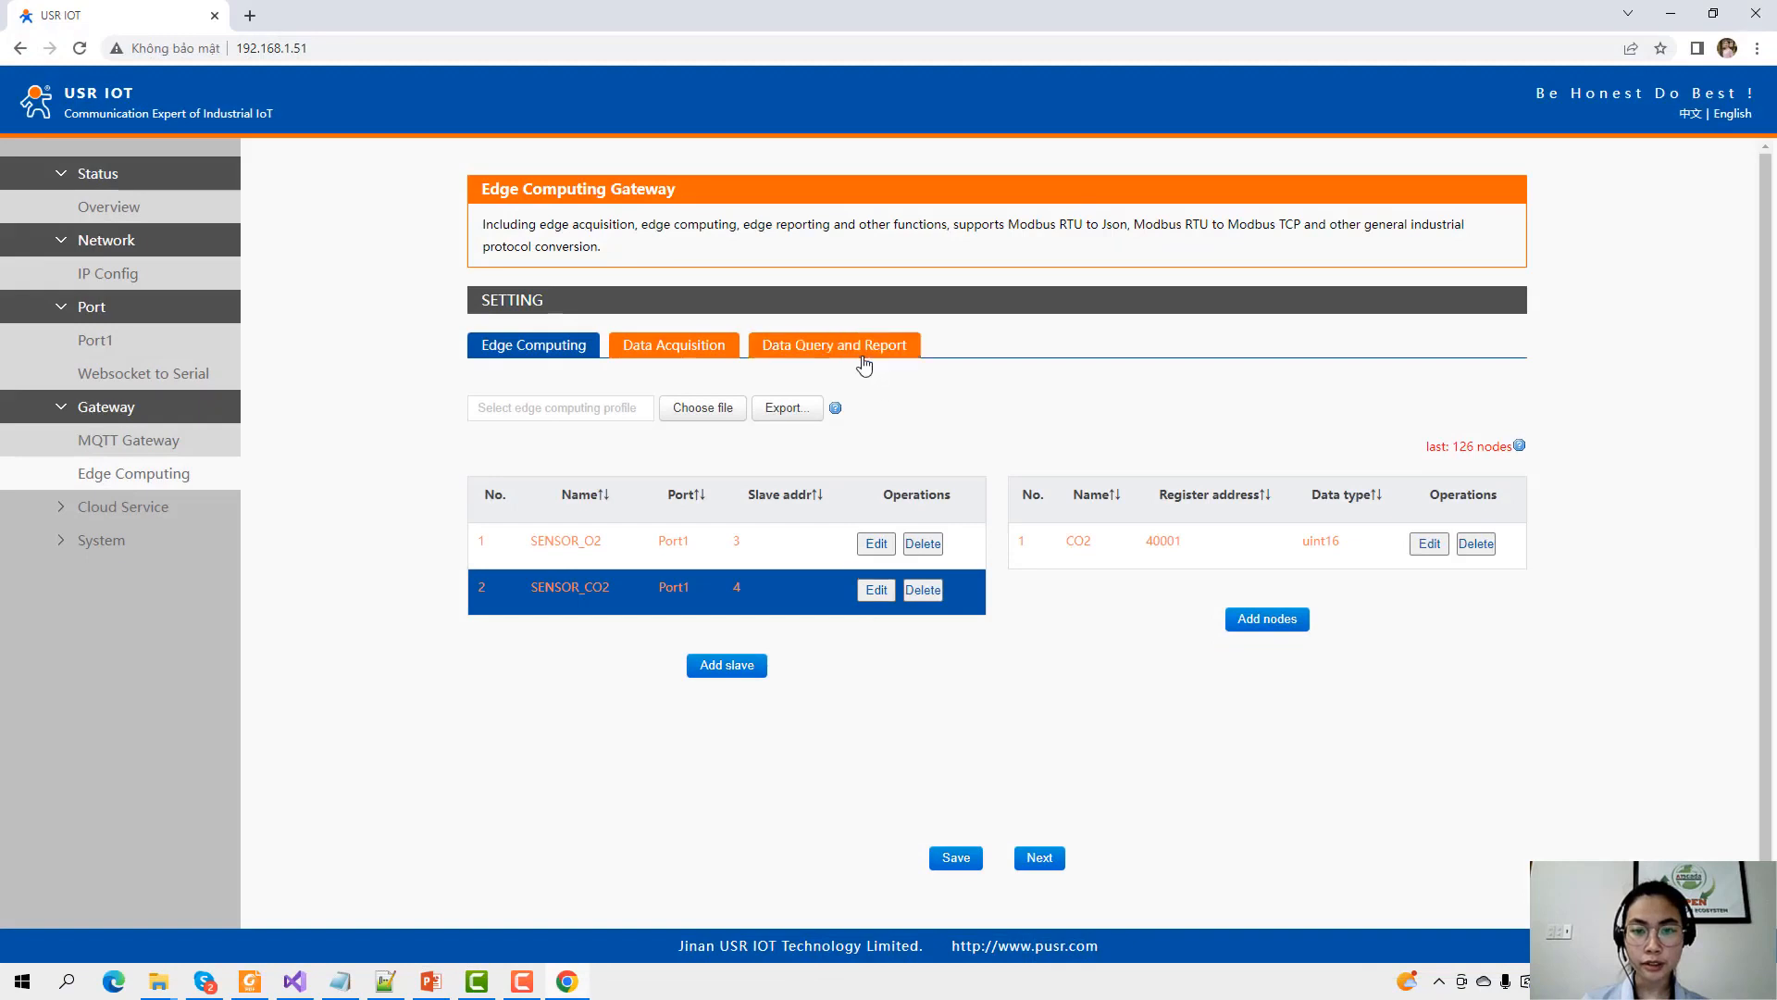
# Replace the report Json template with the compressed sensor JSON and save it.
pyautogui.click(835, 350)
pyautogui.scroll(-1, 805, 740)
pyautogui.scroll(-1, 803, 752)
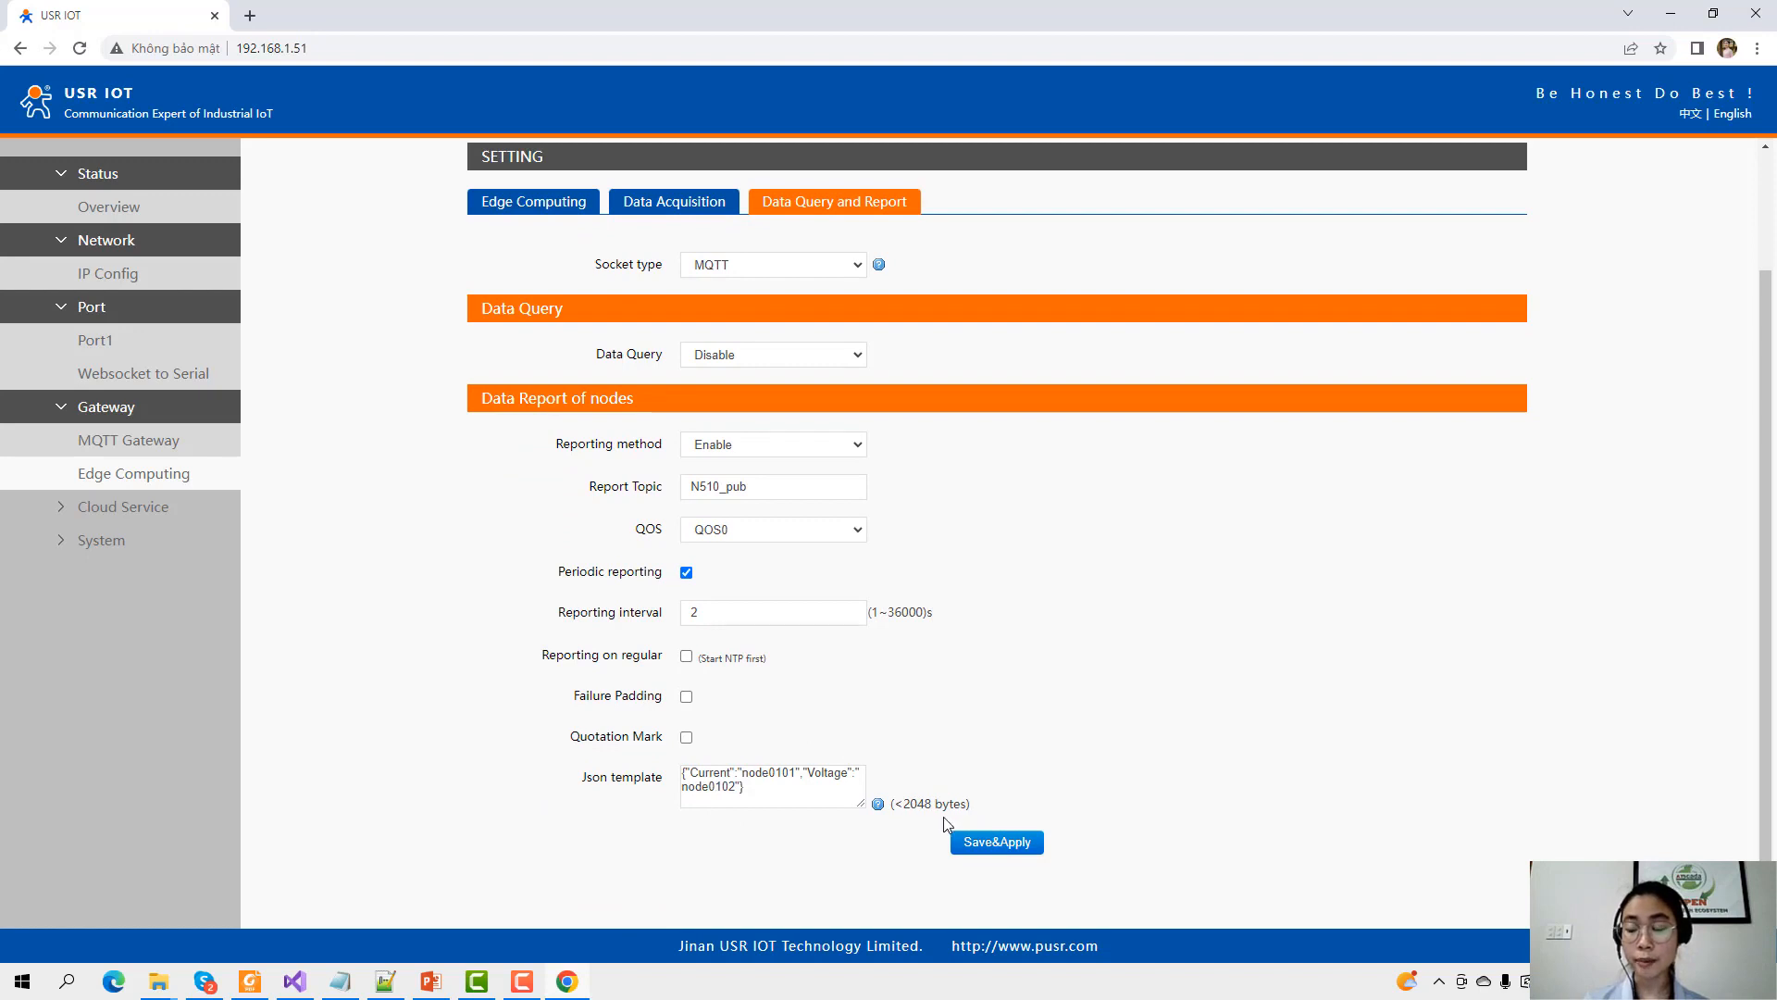
pyautogui.tripleClick(767, 782)
pyautogui.hotkey('ctrl', 'v')
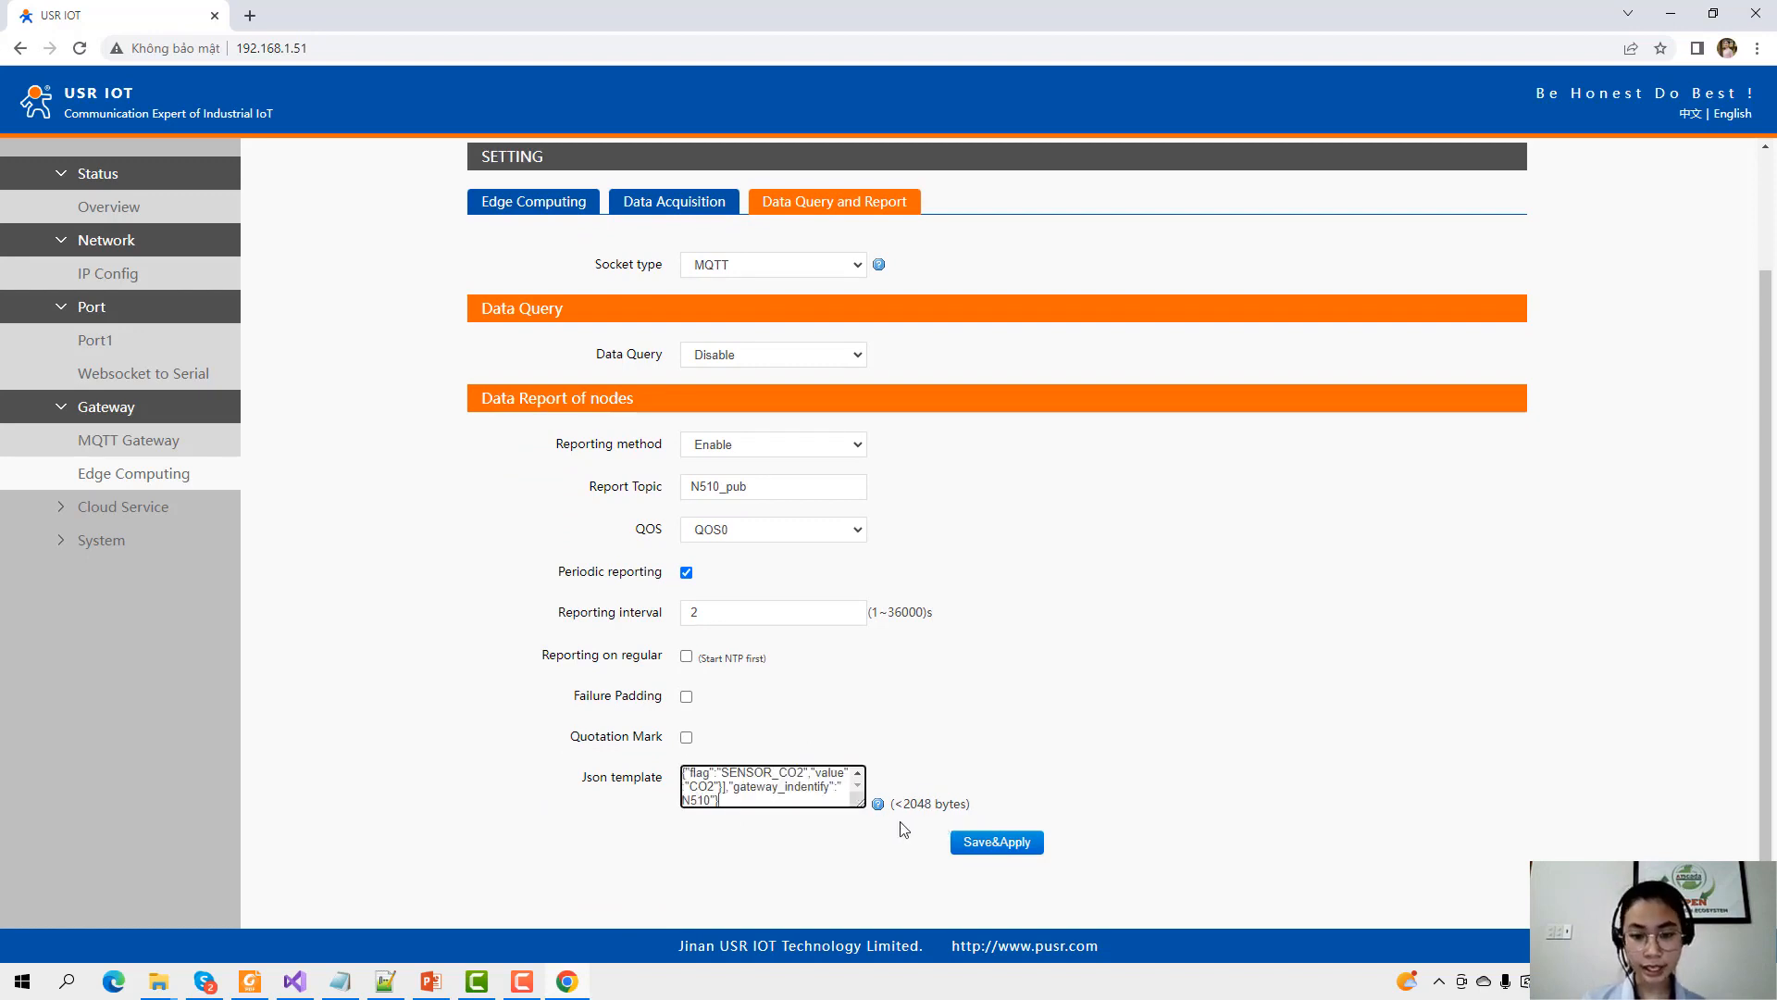
pyautogui.click(997, 843)
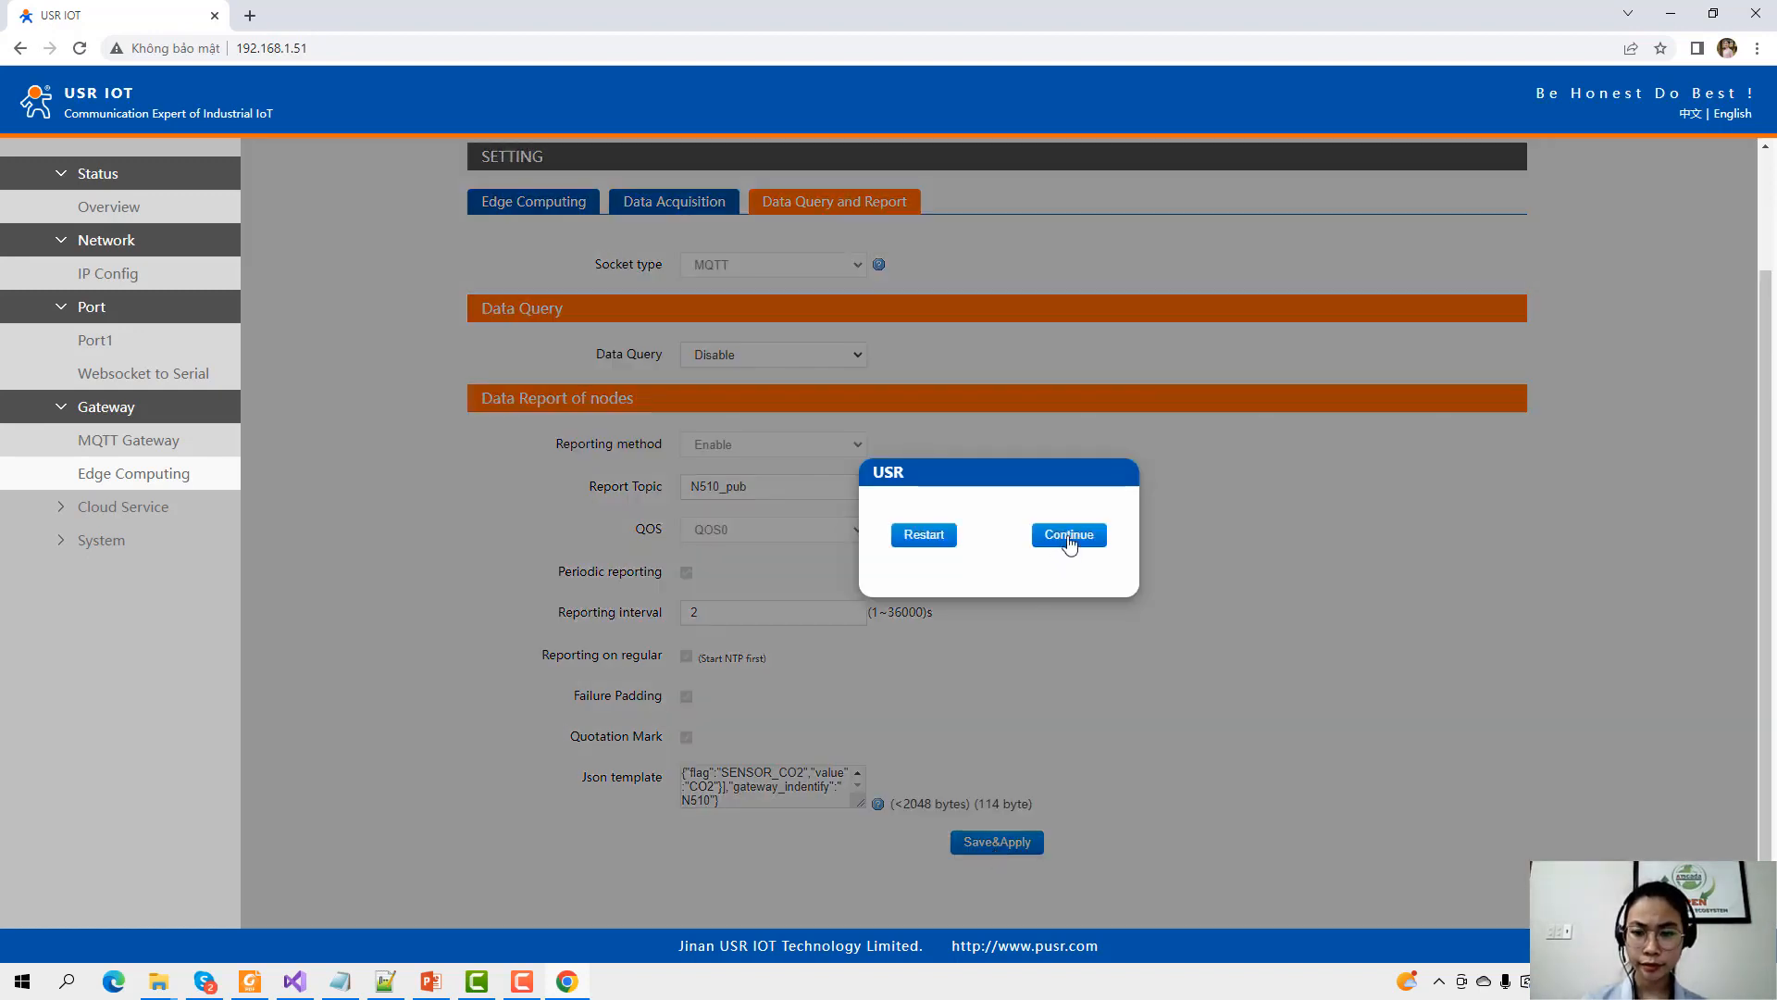
pyautogui.click(1069, 535)
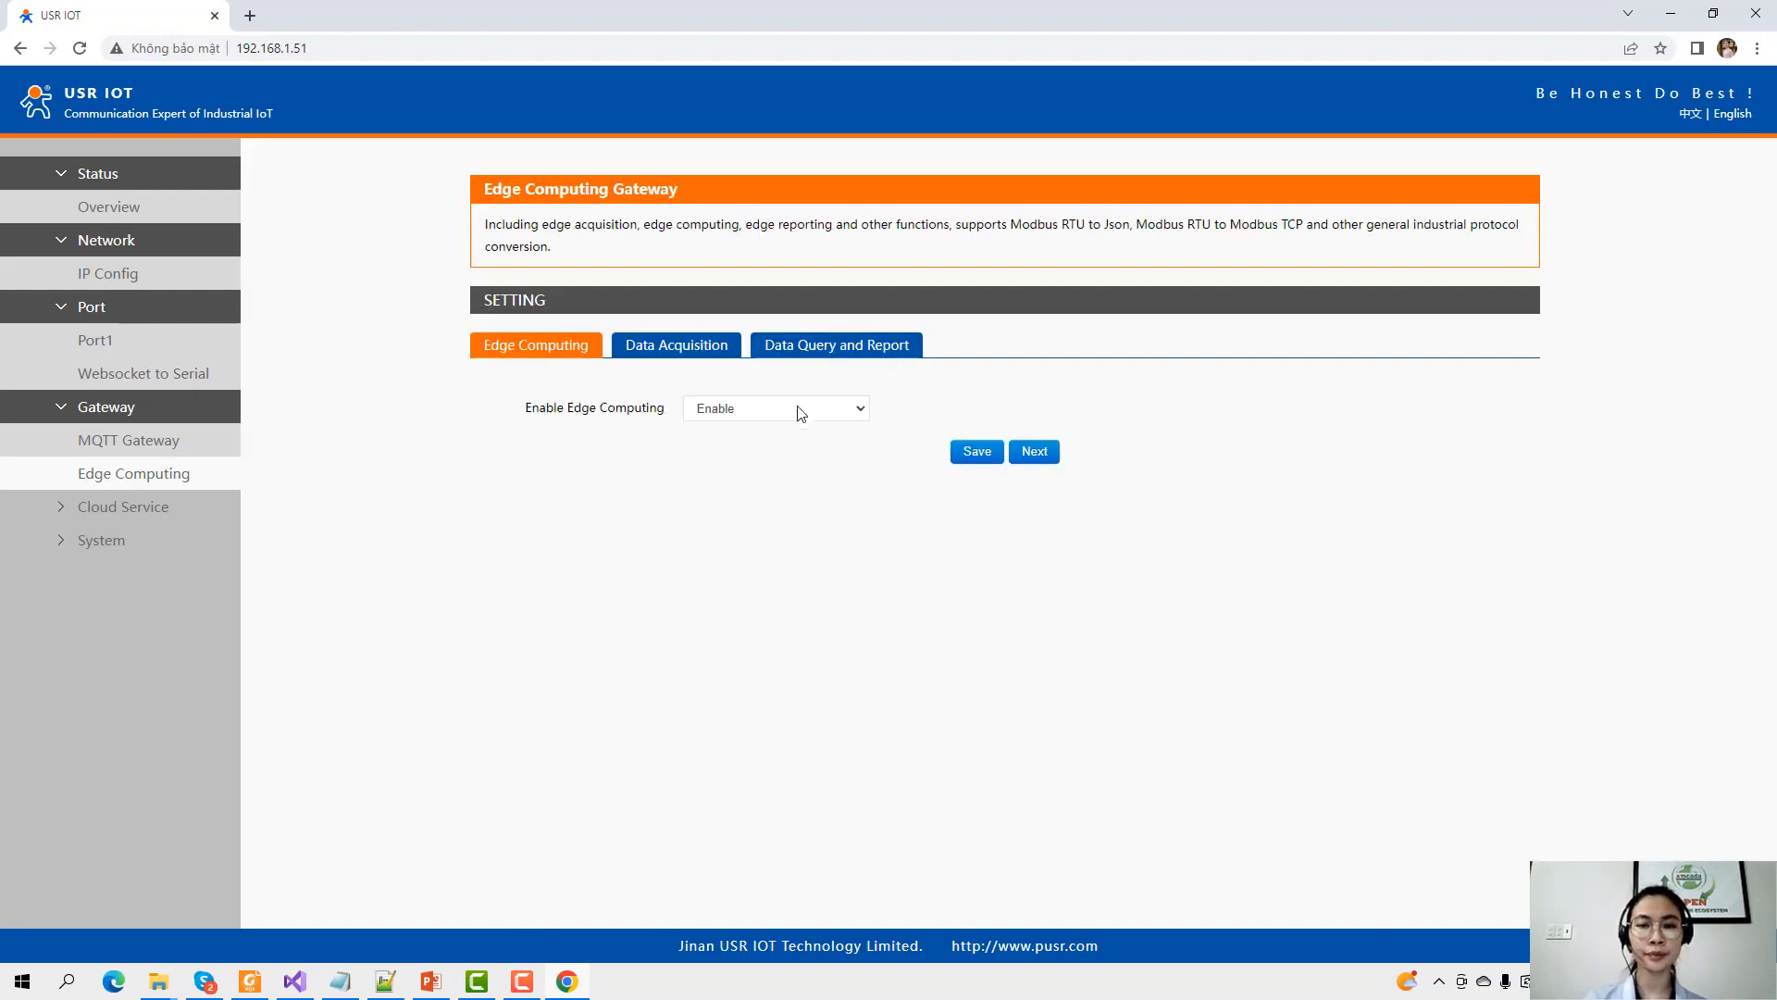
# Save and apply the report settings again and restart the N510 gateway.
pyautogui.click(810, 350)
pyautogui.scroll(-2, 944, 743)
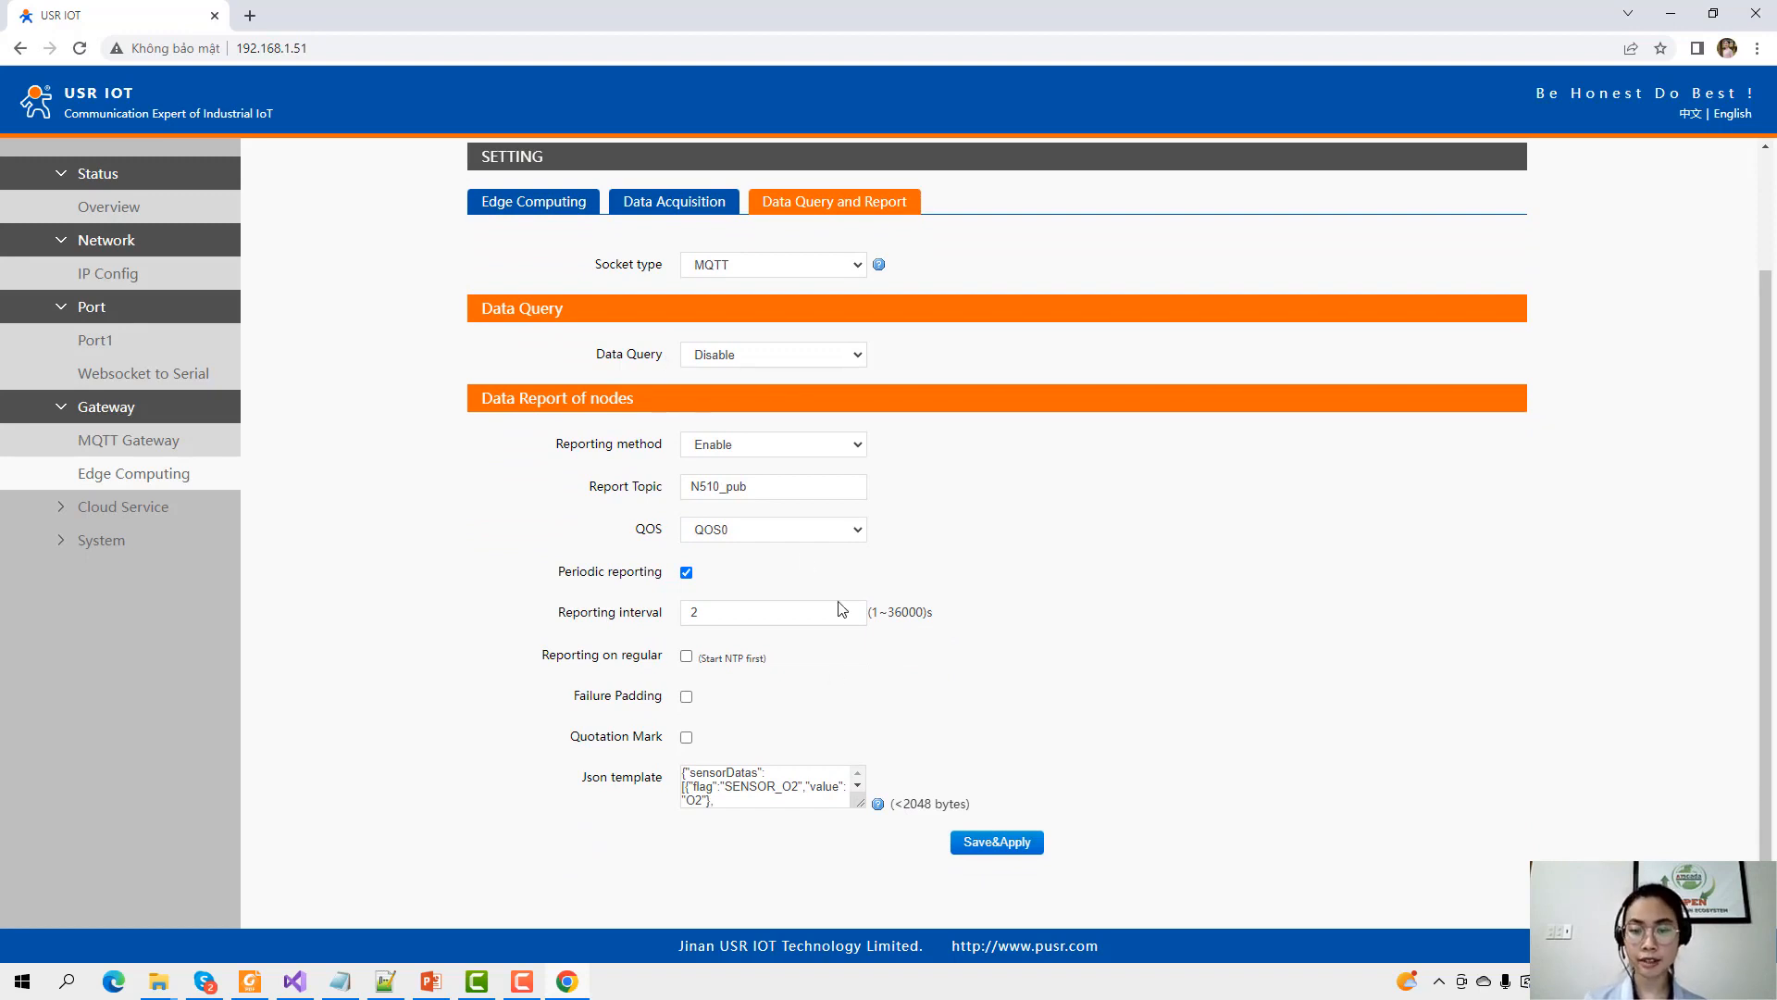
pyautogui.click(999, 850)
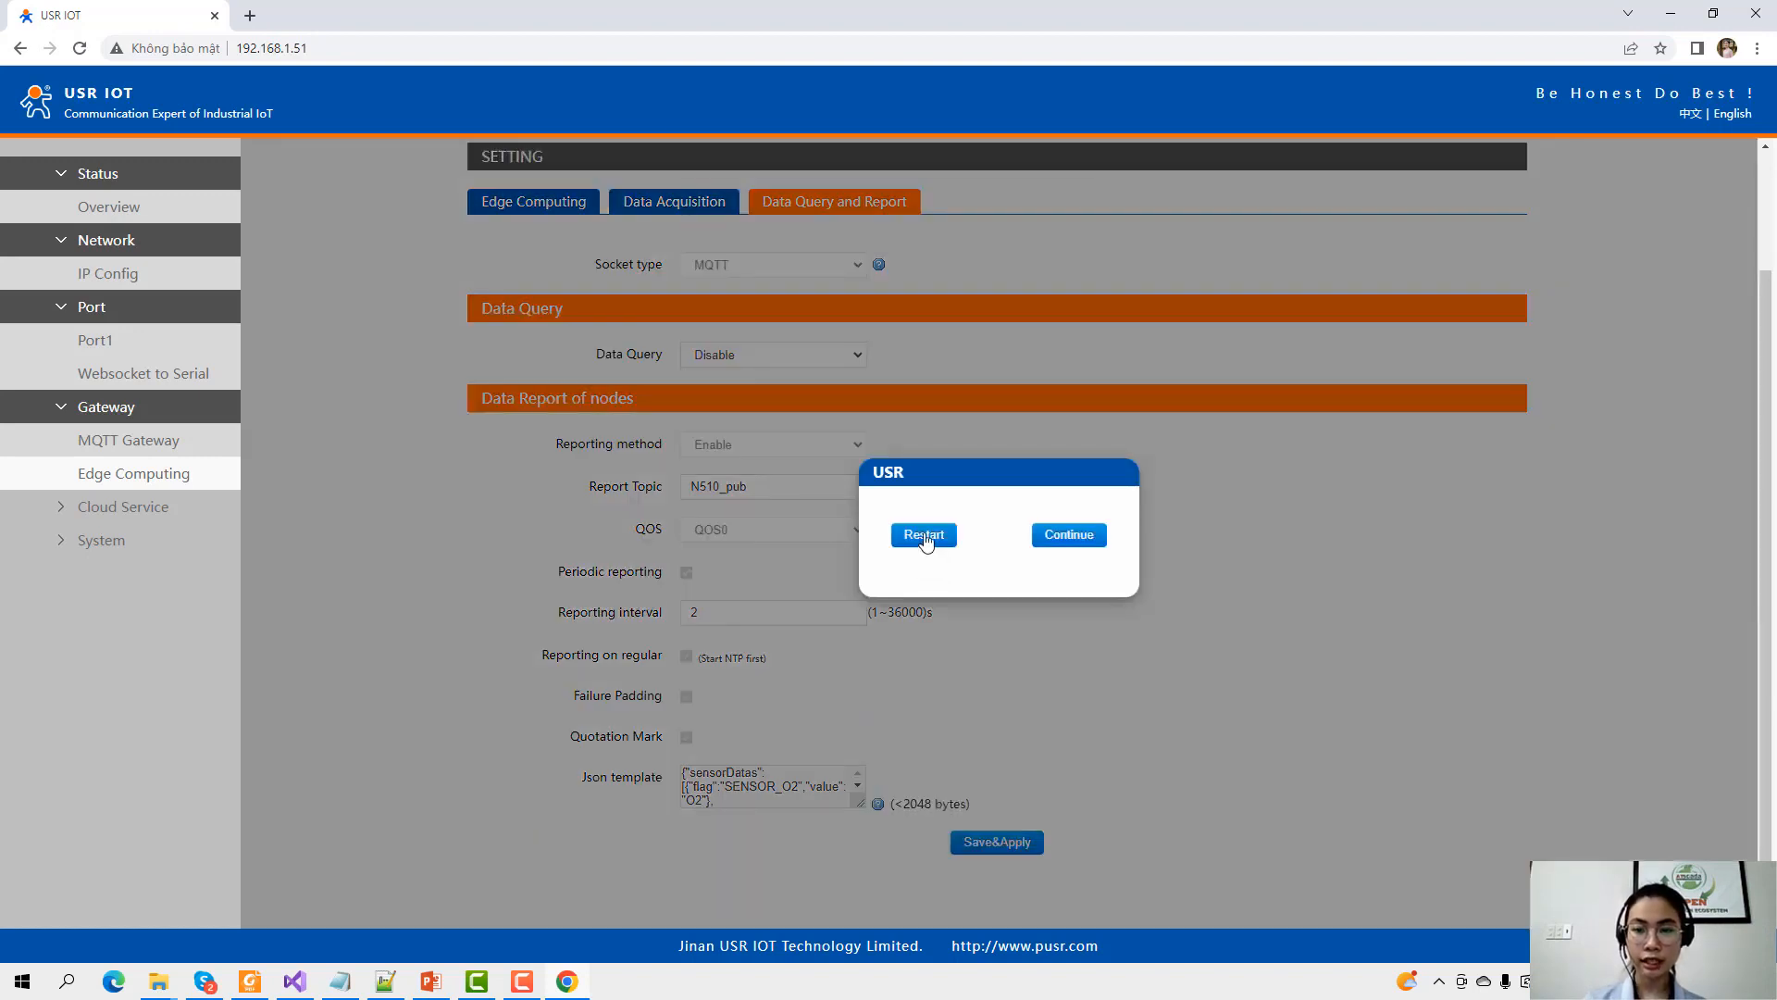
pyautogui.click(924, 537)
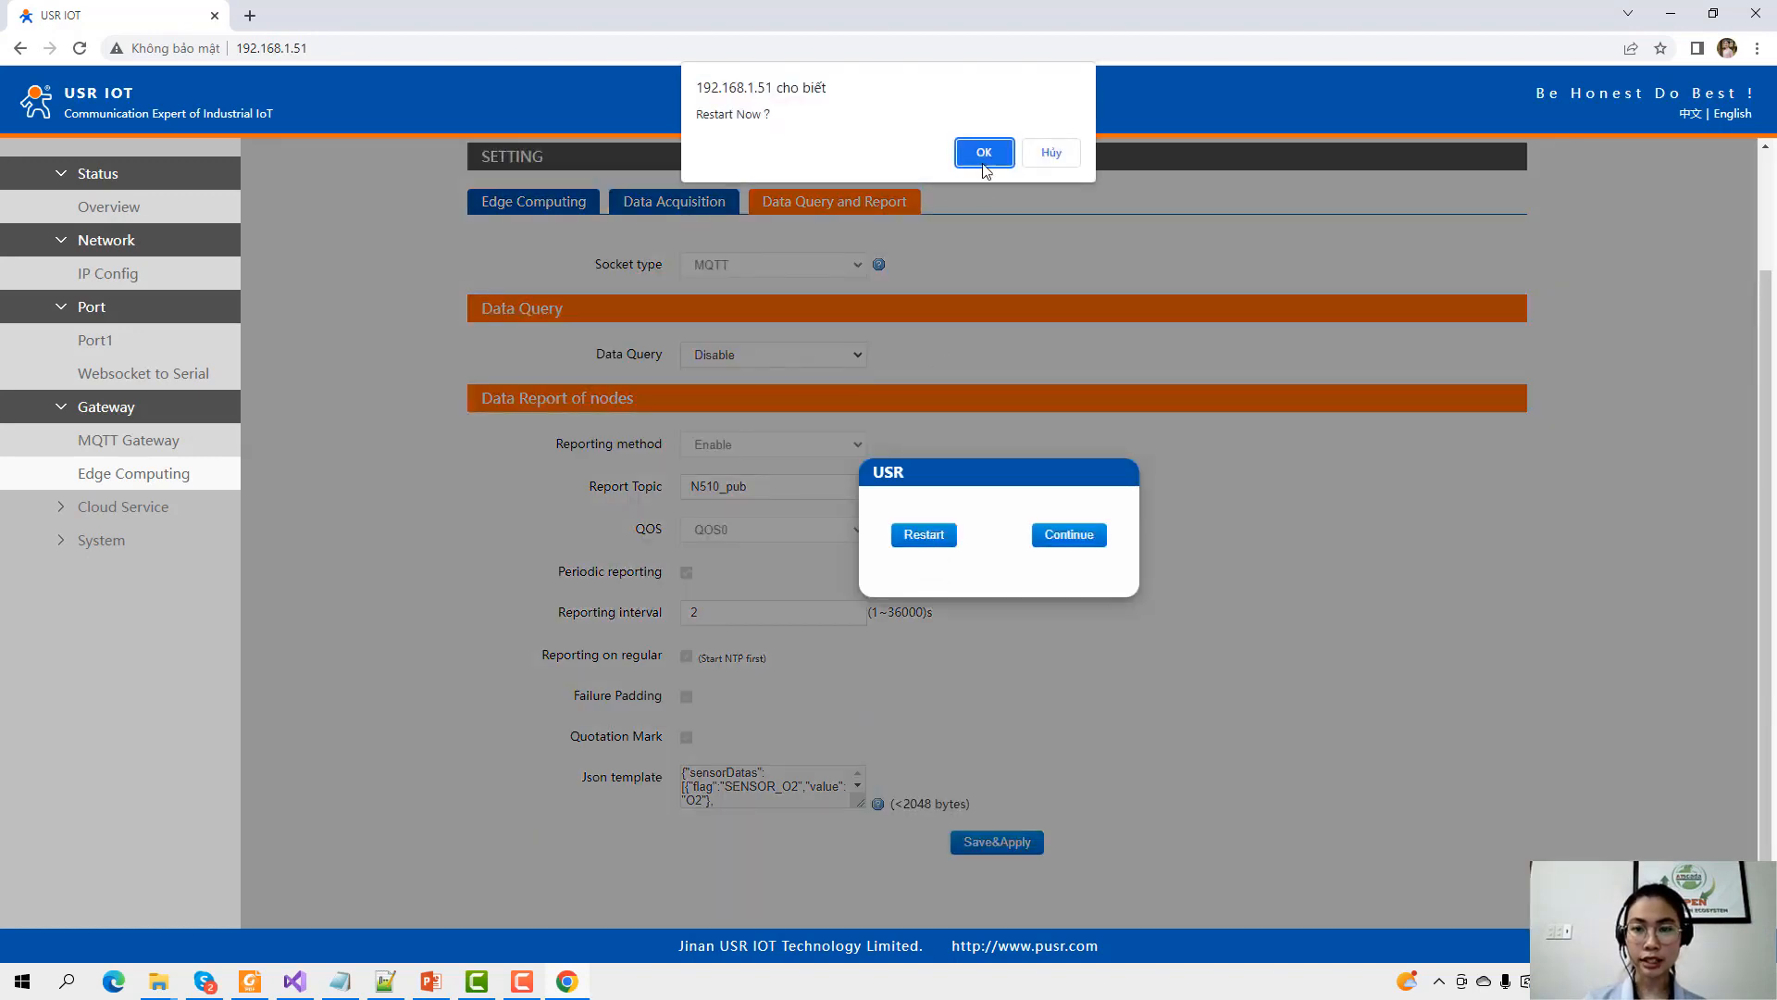
pyautogui.click(979, 153)
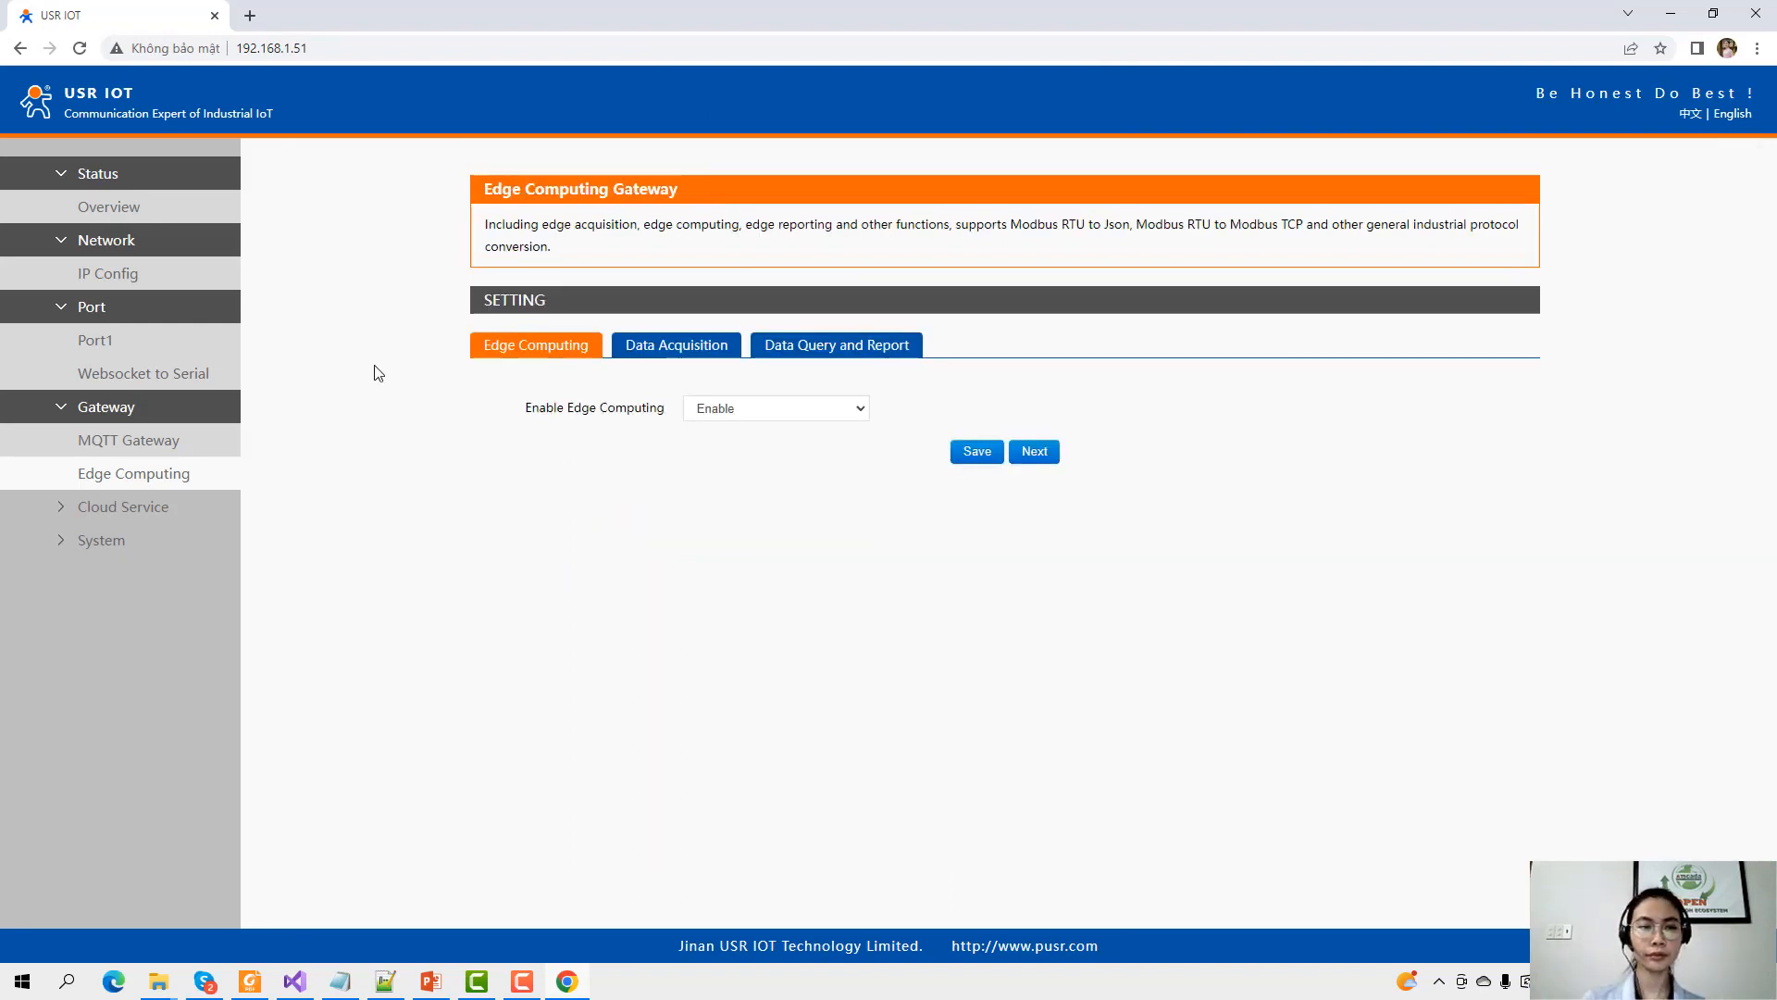
# Confirm sensor hex data on the websocket monitor, then review Port1 serial settings (9600 baud, 8N1).
pyautogui.click(99, 373)
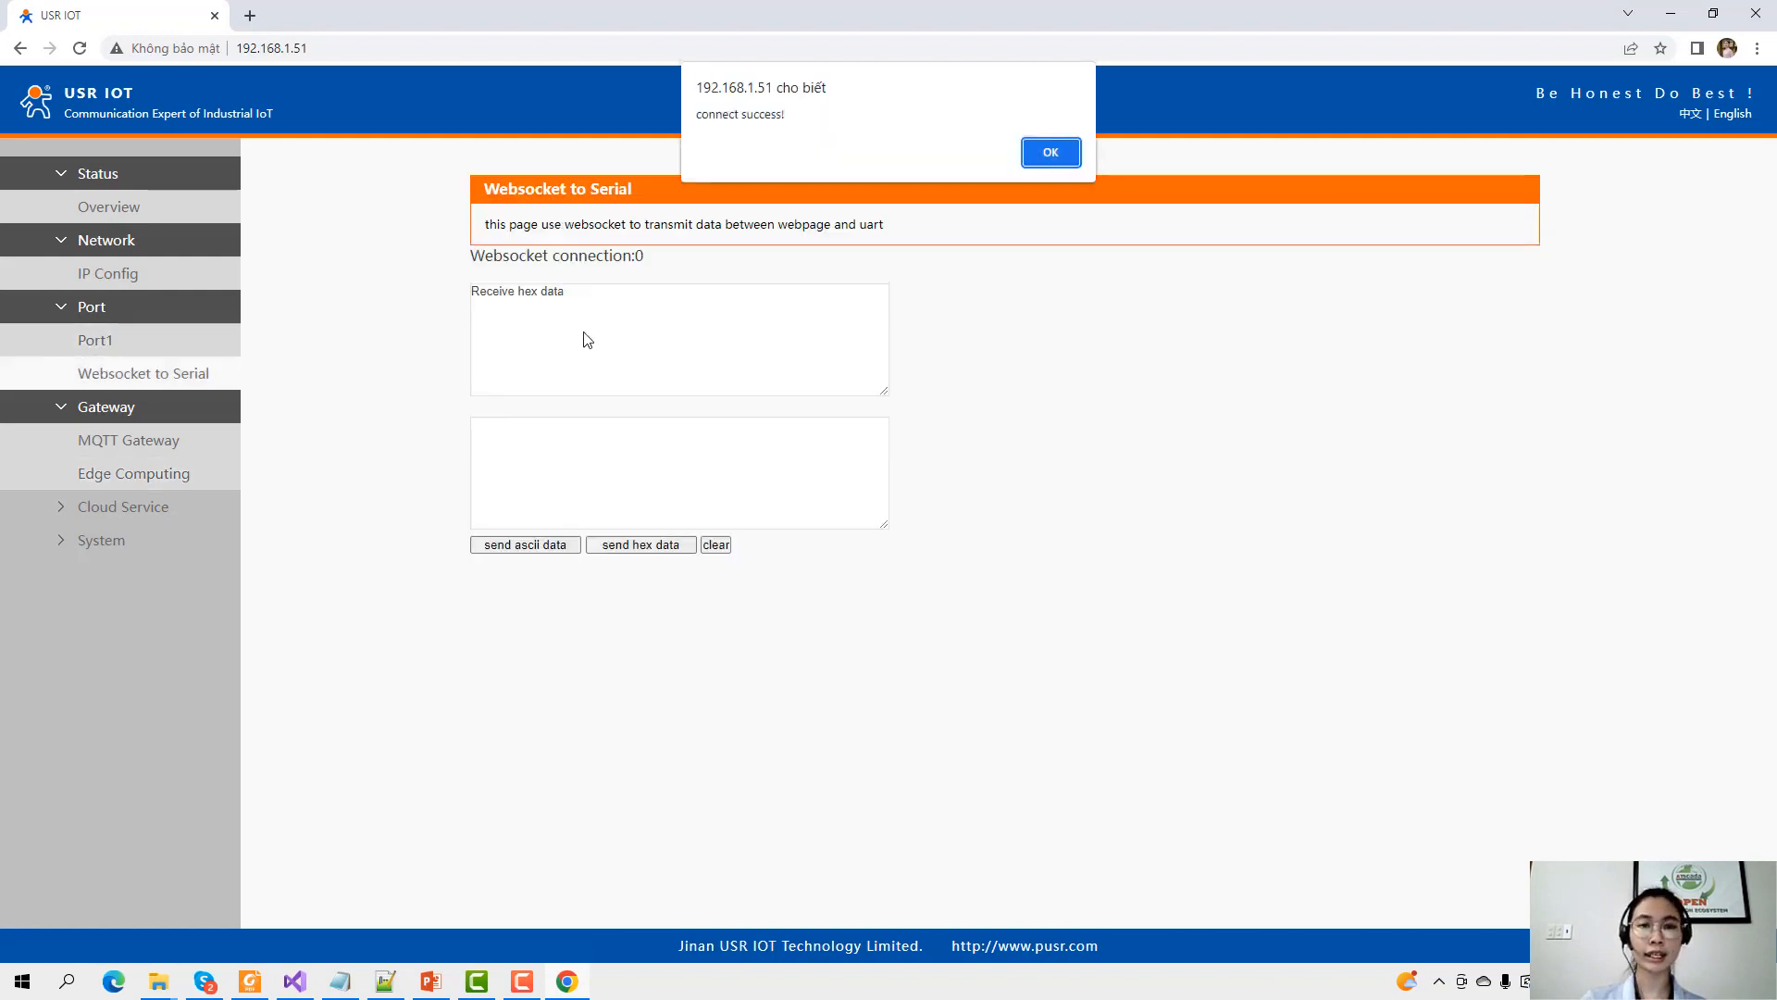
pyautogui.click(1052, 154)
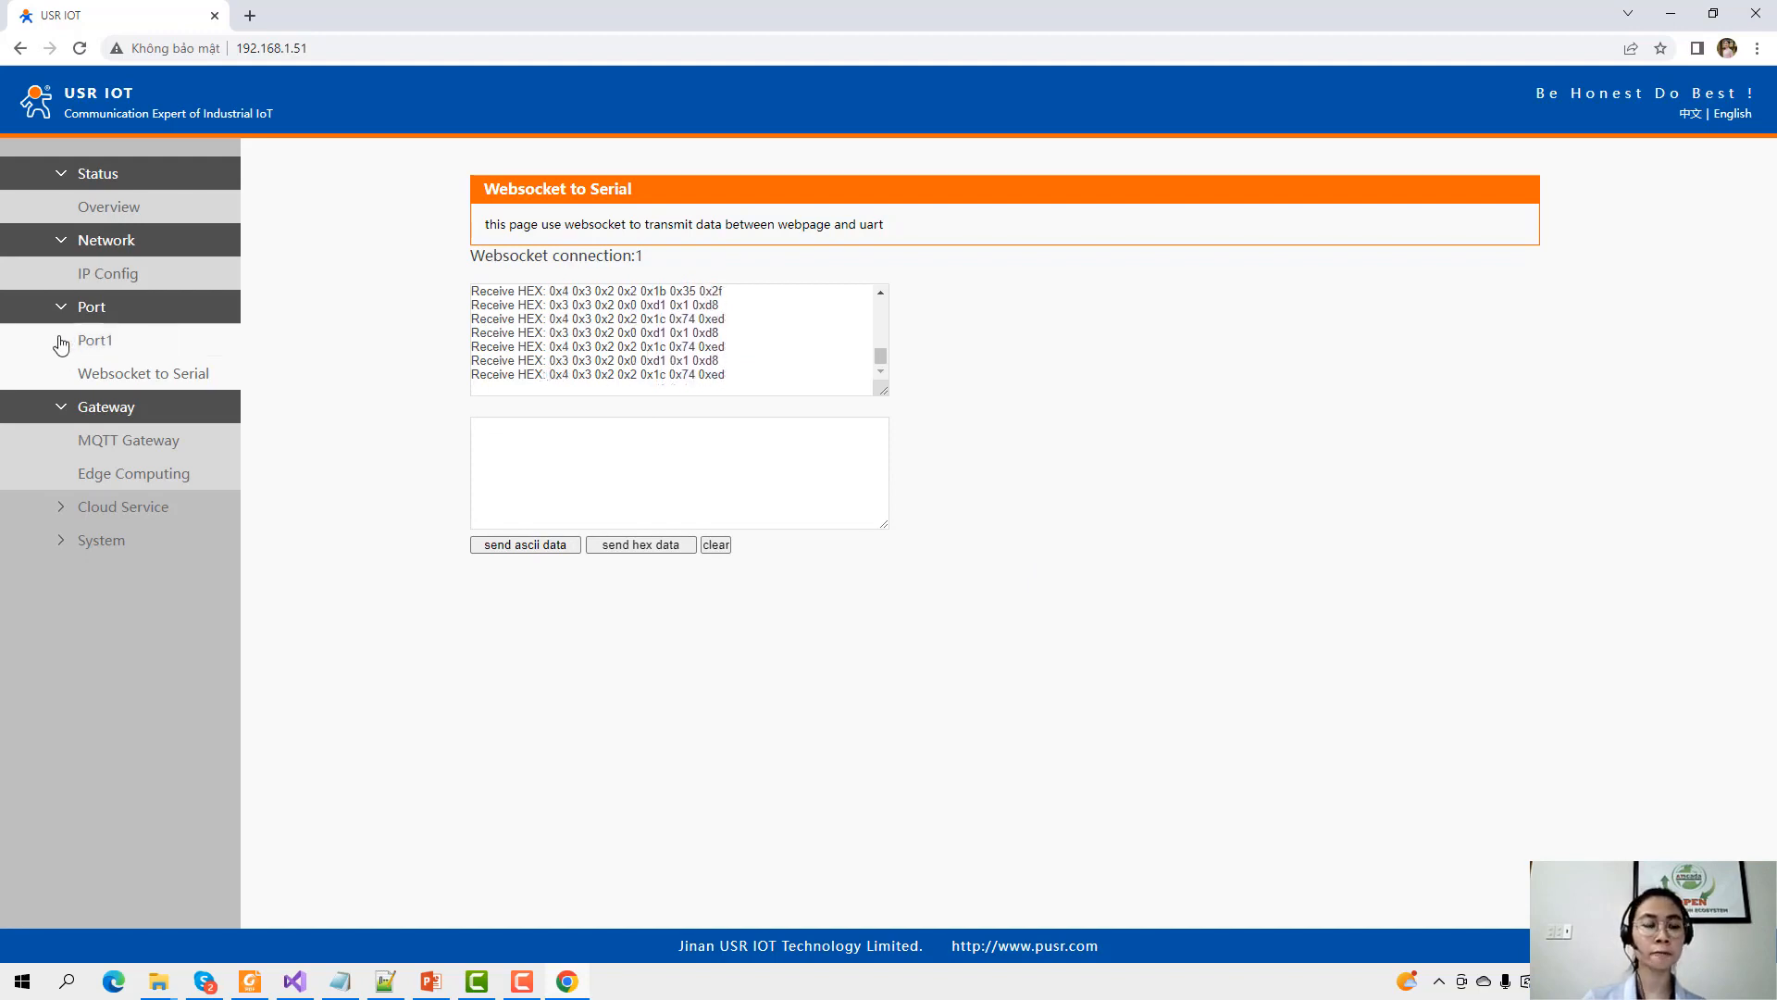
pyautogui.click(104, 273)
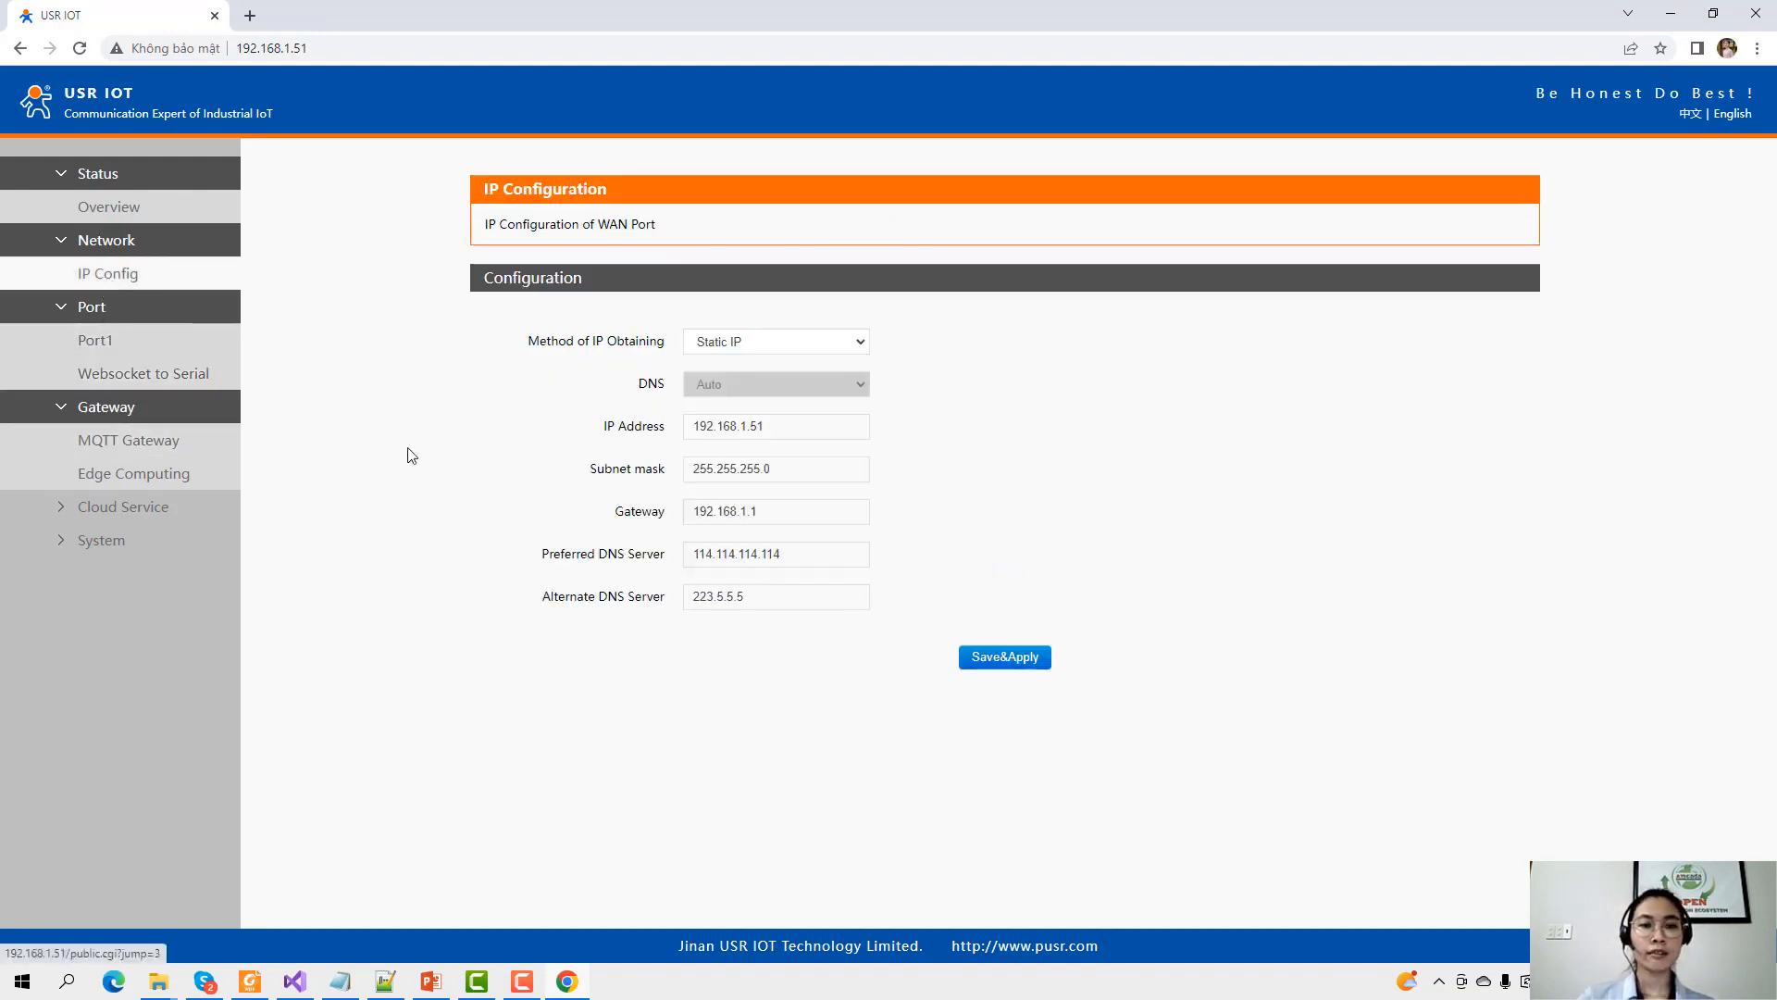
pyautogui.click(110, 344)
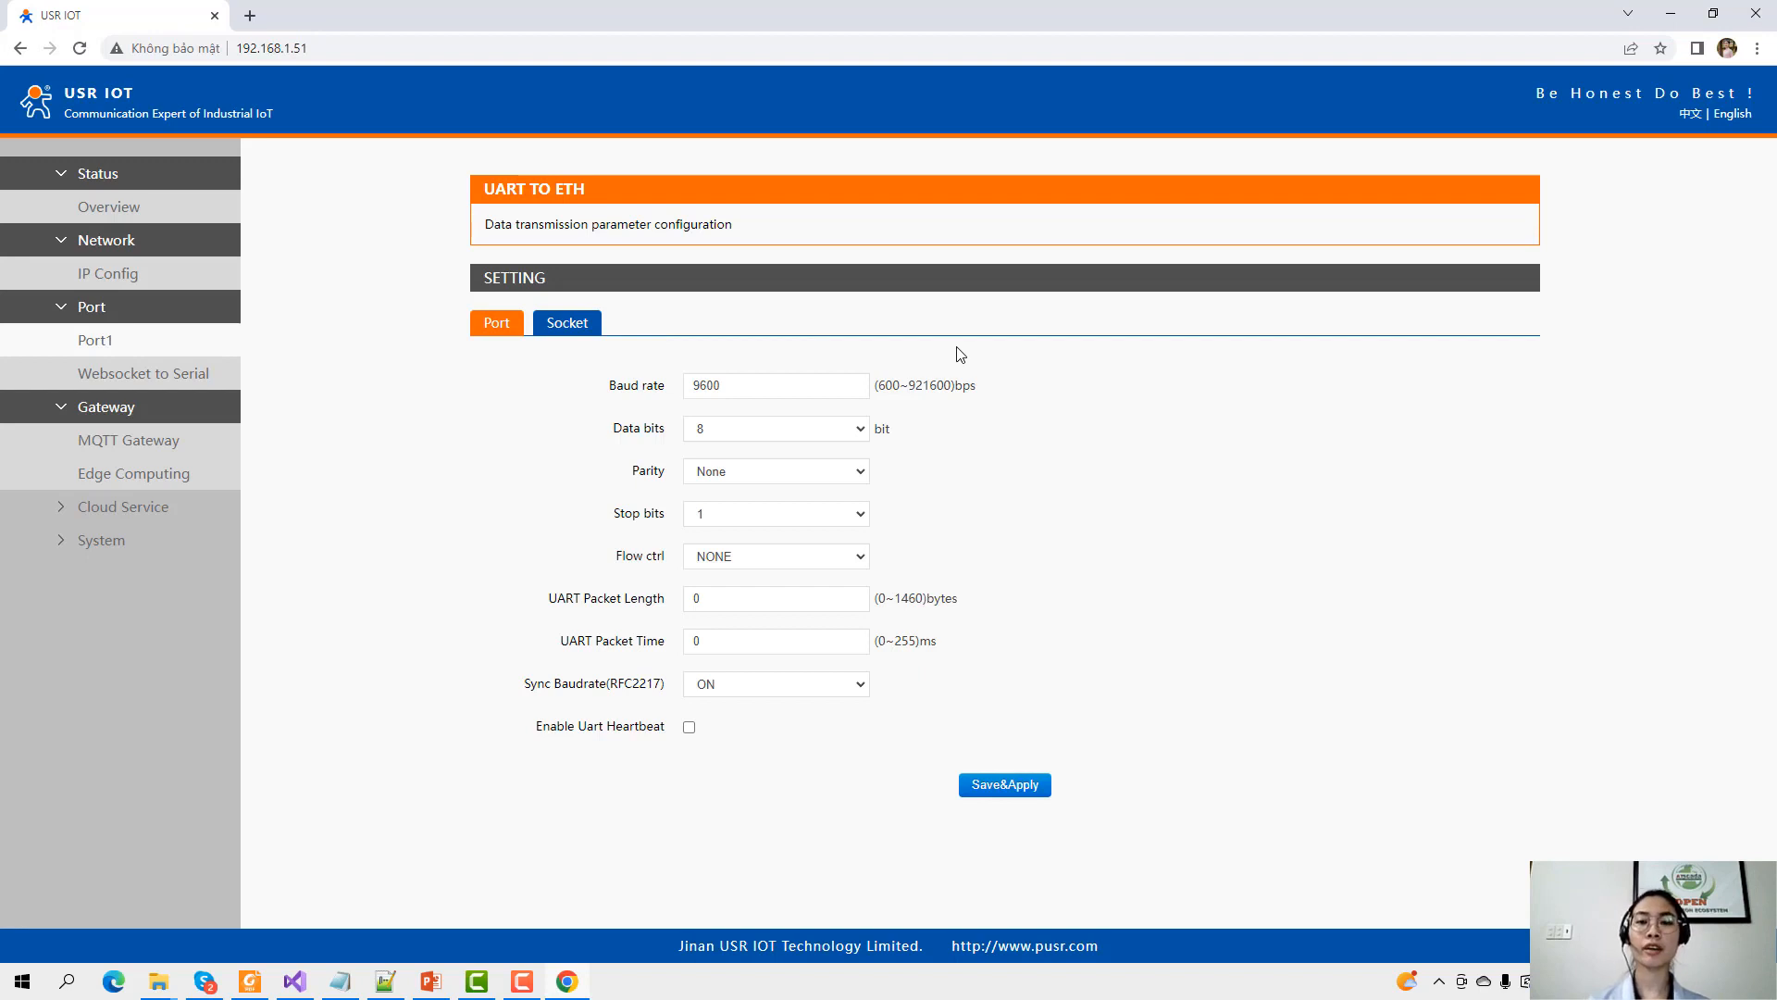
pyautogui.rightClick(636, 995)
# Show the desktop, review the MQTT gateway architecture slide in PowerPoint, then minimize it.
pyautogui.click(699, 859)
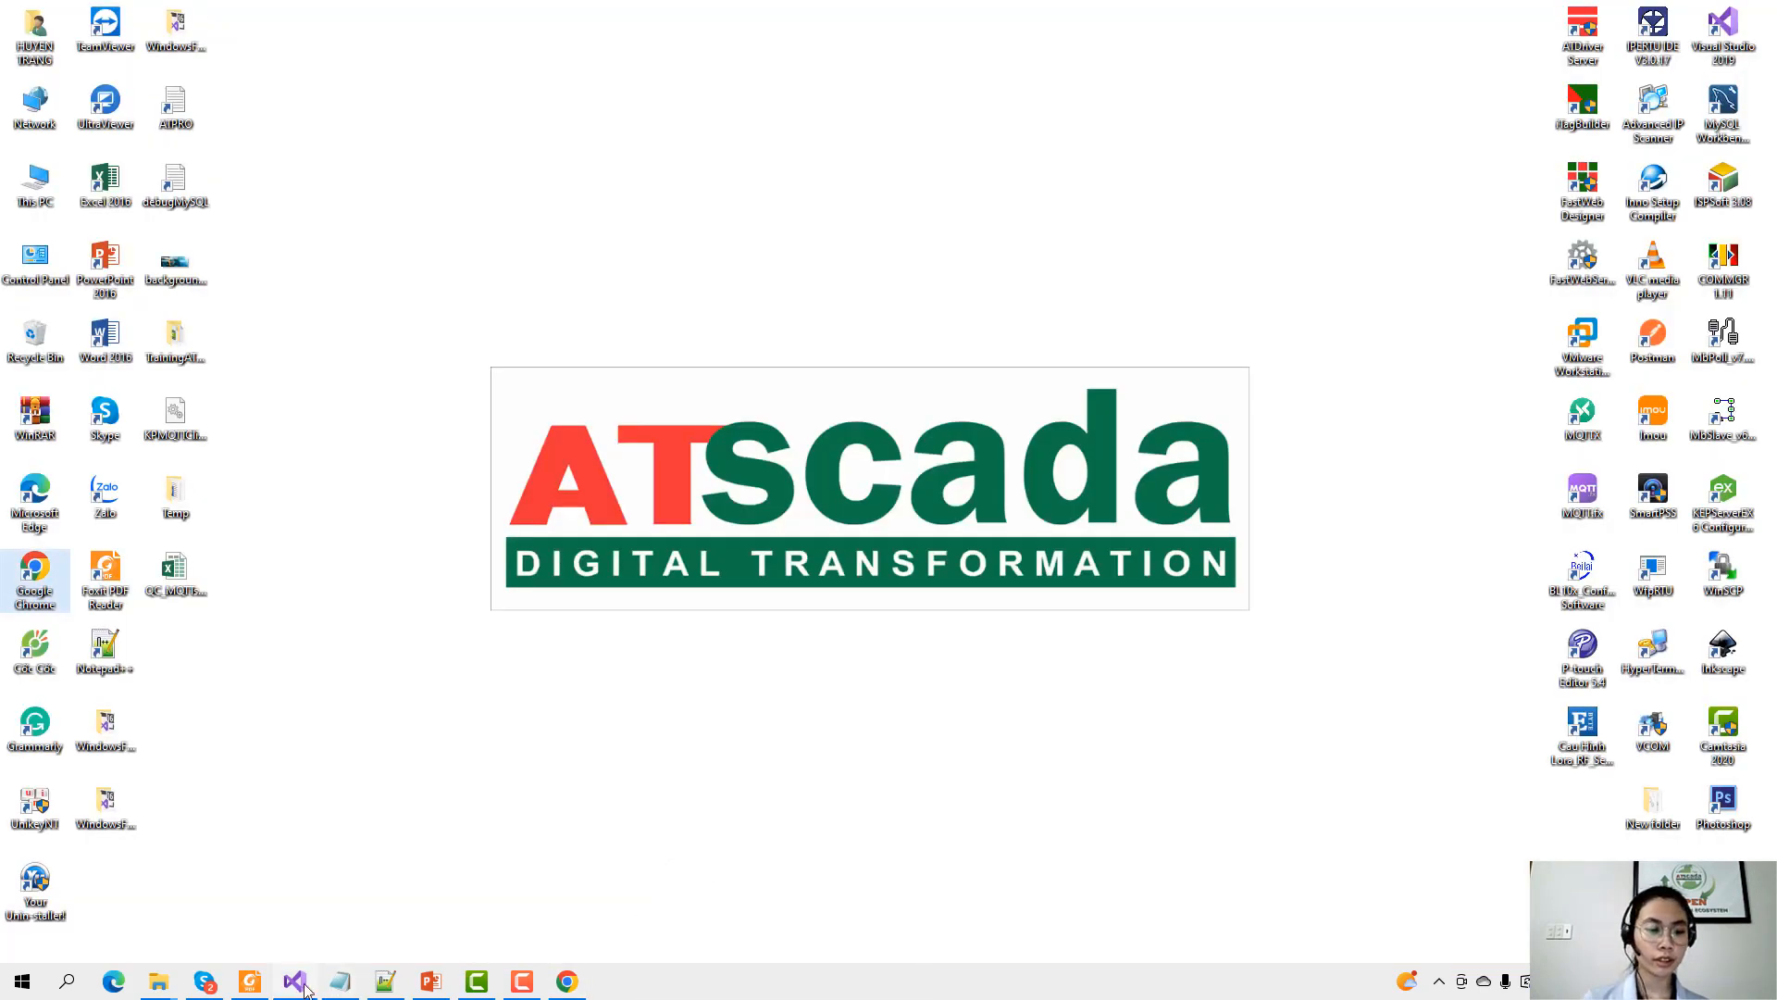
pyautogui.click(431, 981)
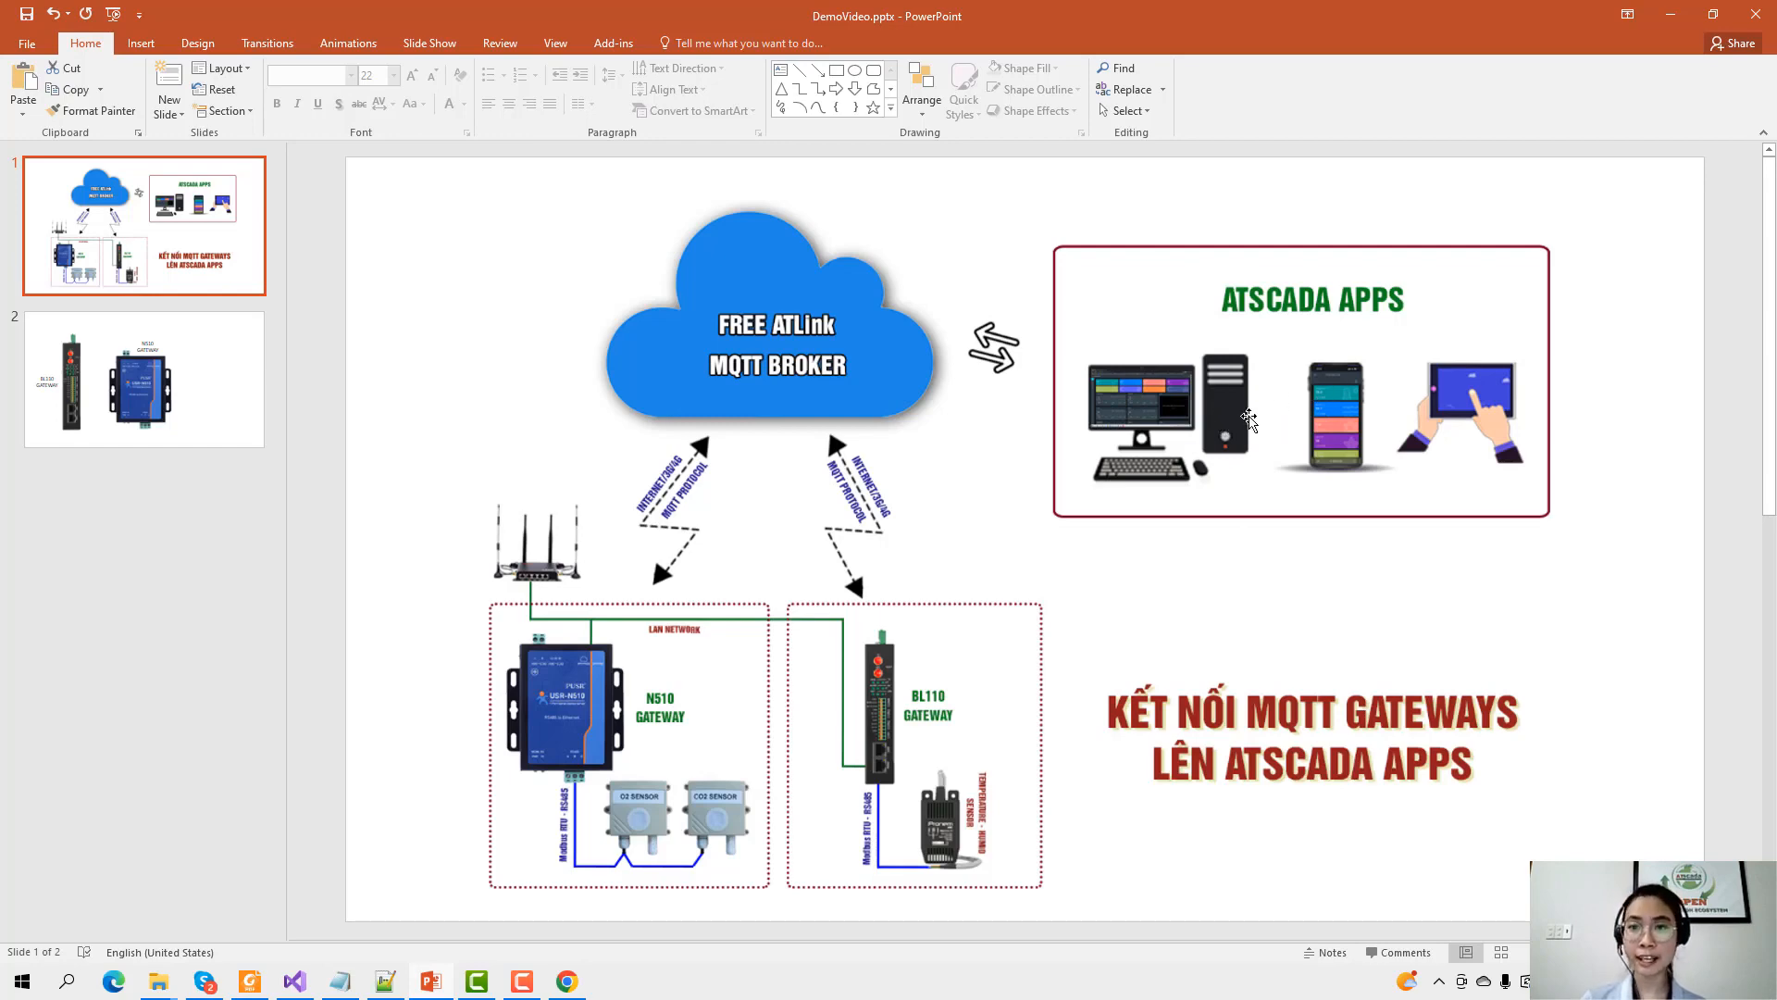
pyautogui.click(1673, 13)
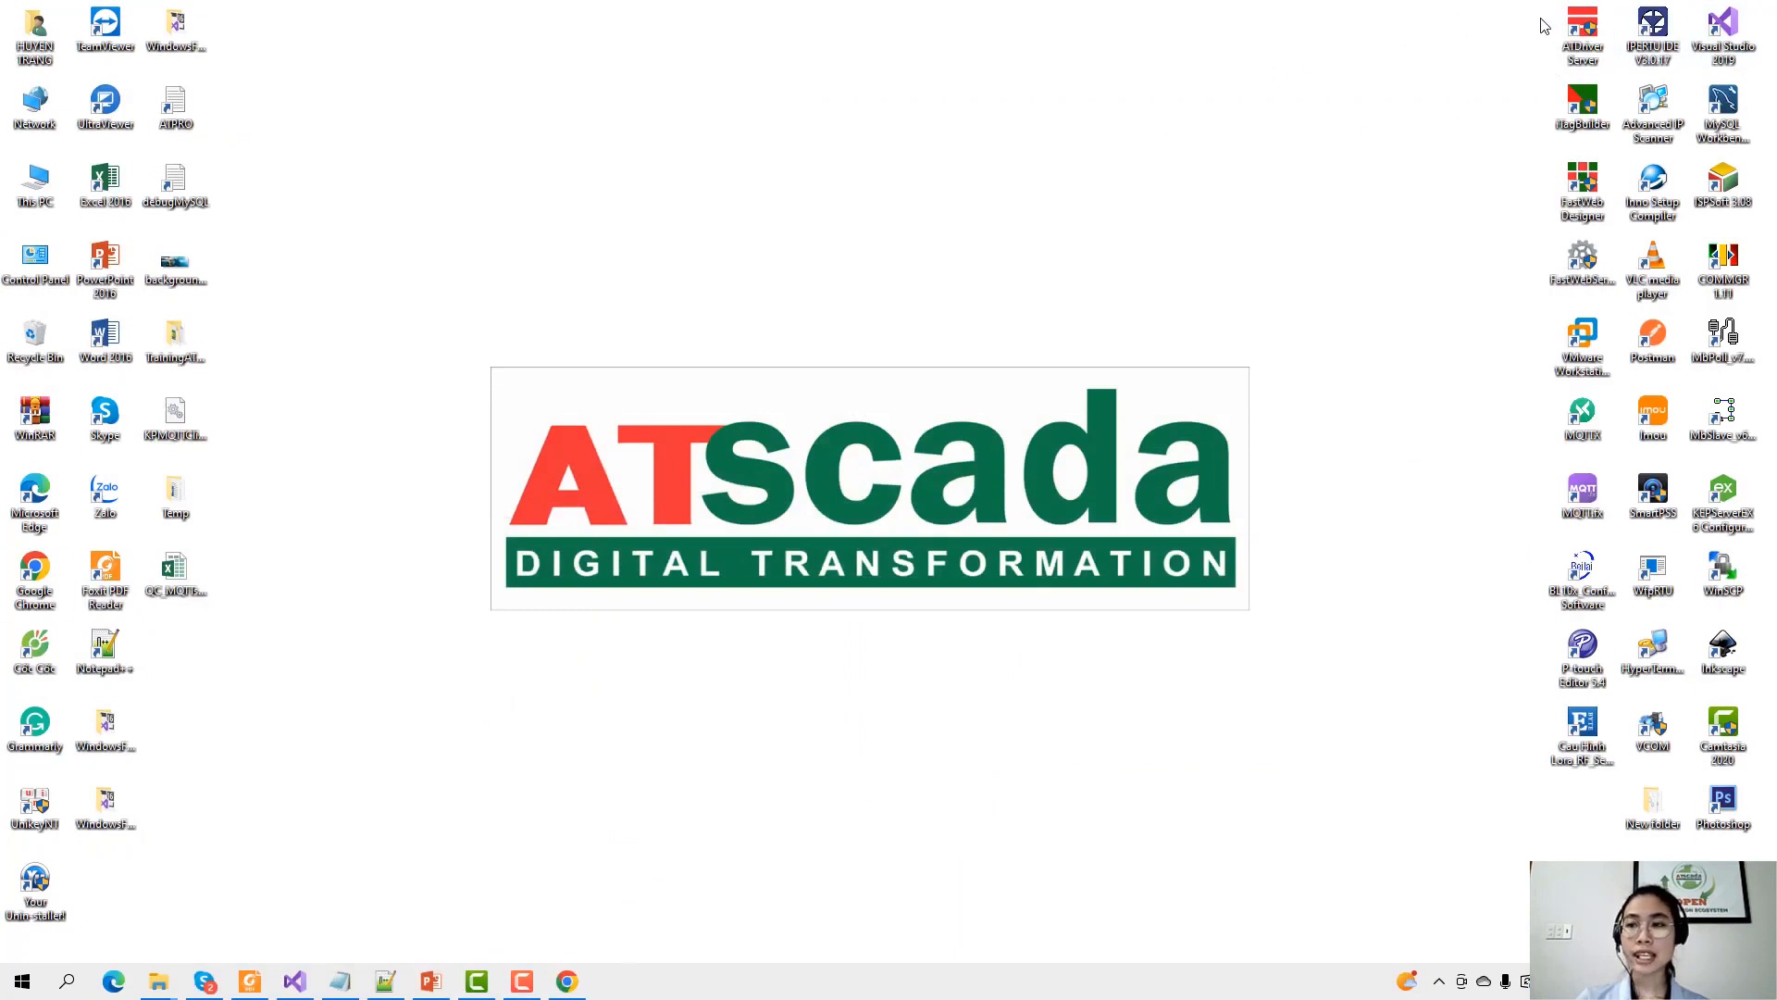
# Run ATDriver Server as administrator and choose 192.168.1.19 as the serving IP.
pyautogui.rightClick(1576, 55)
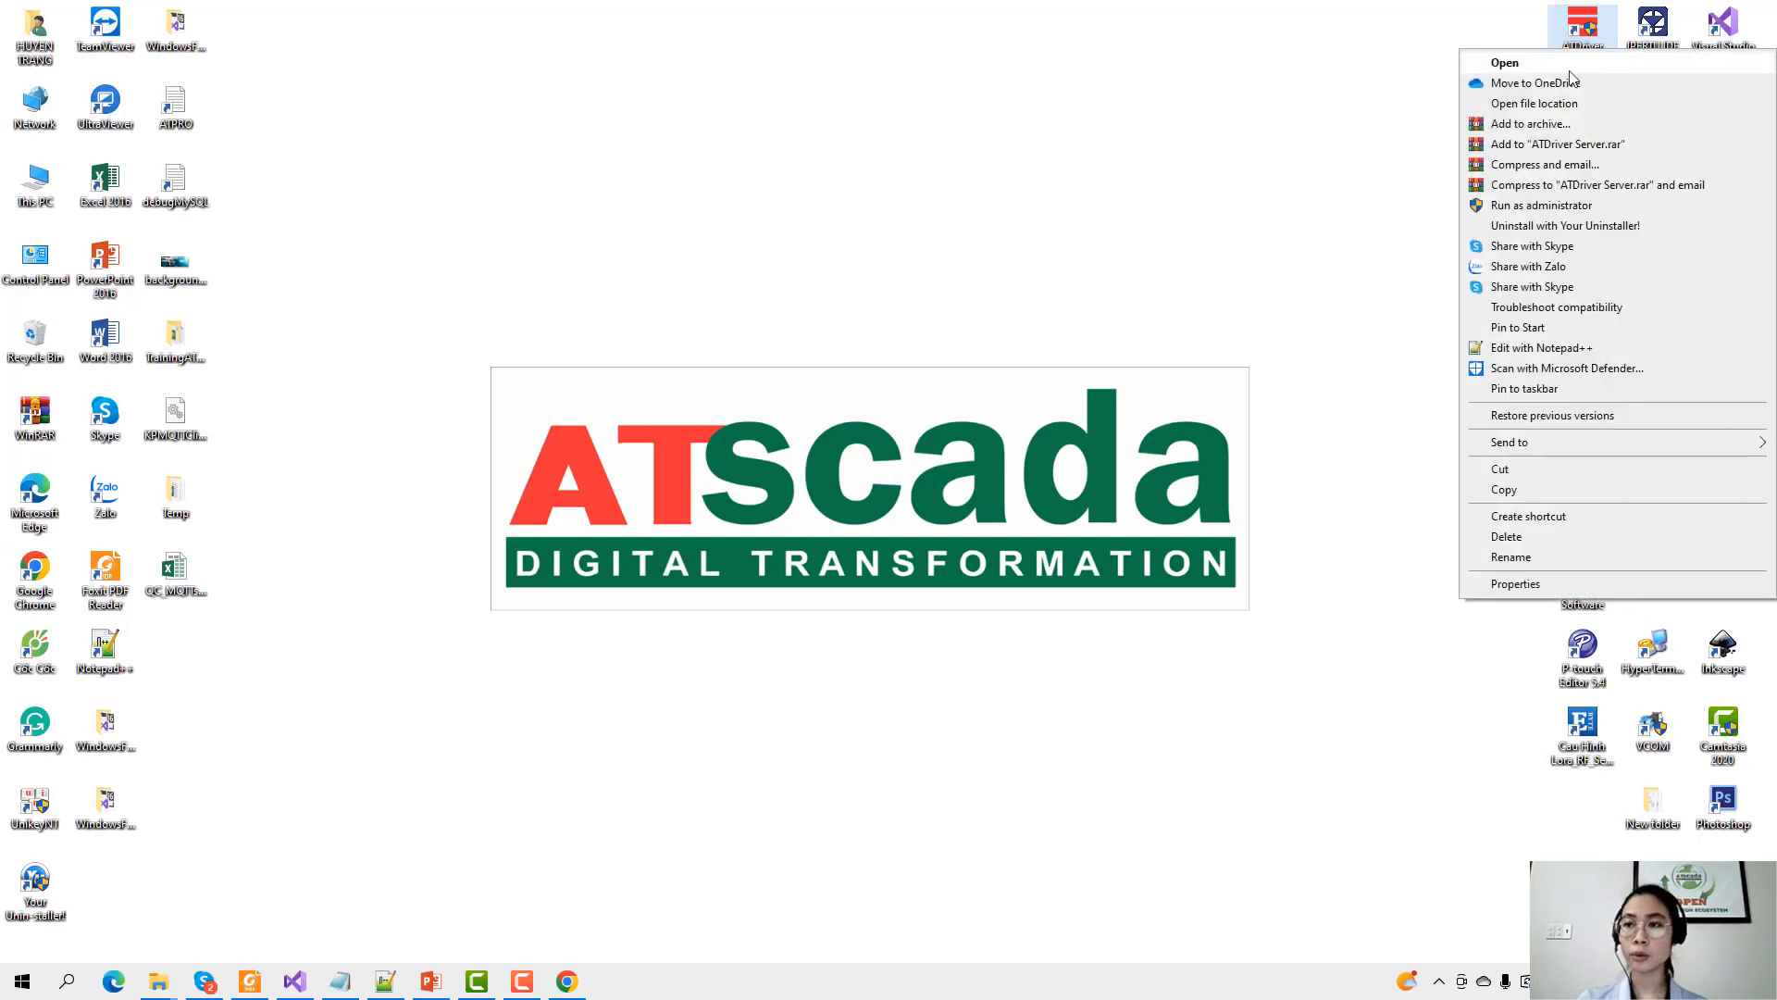
pyautogui.click(1536, 205)
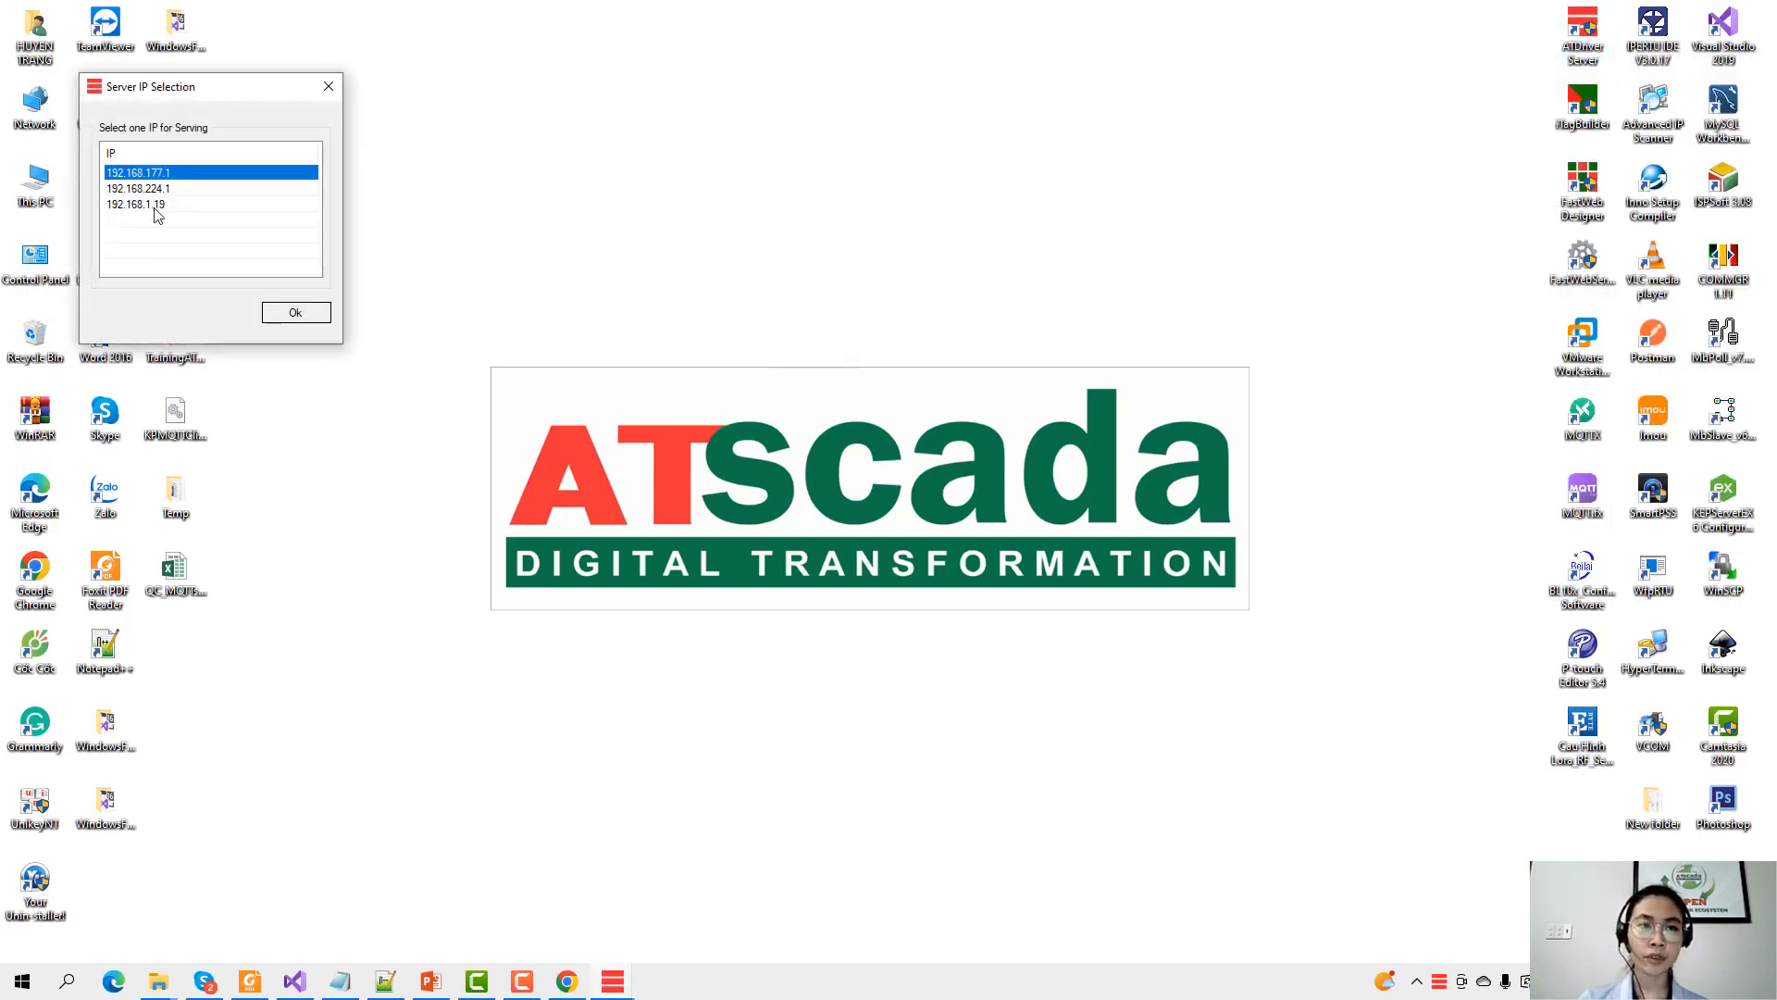
pyautogui.click(156, 208)
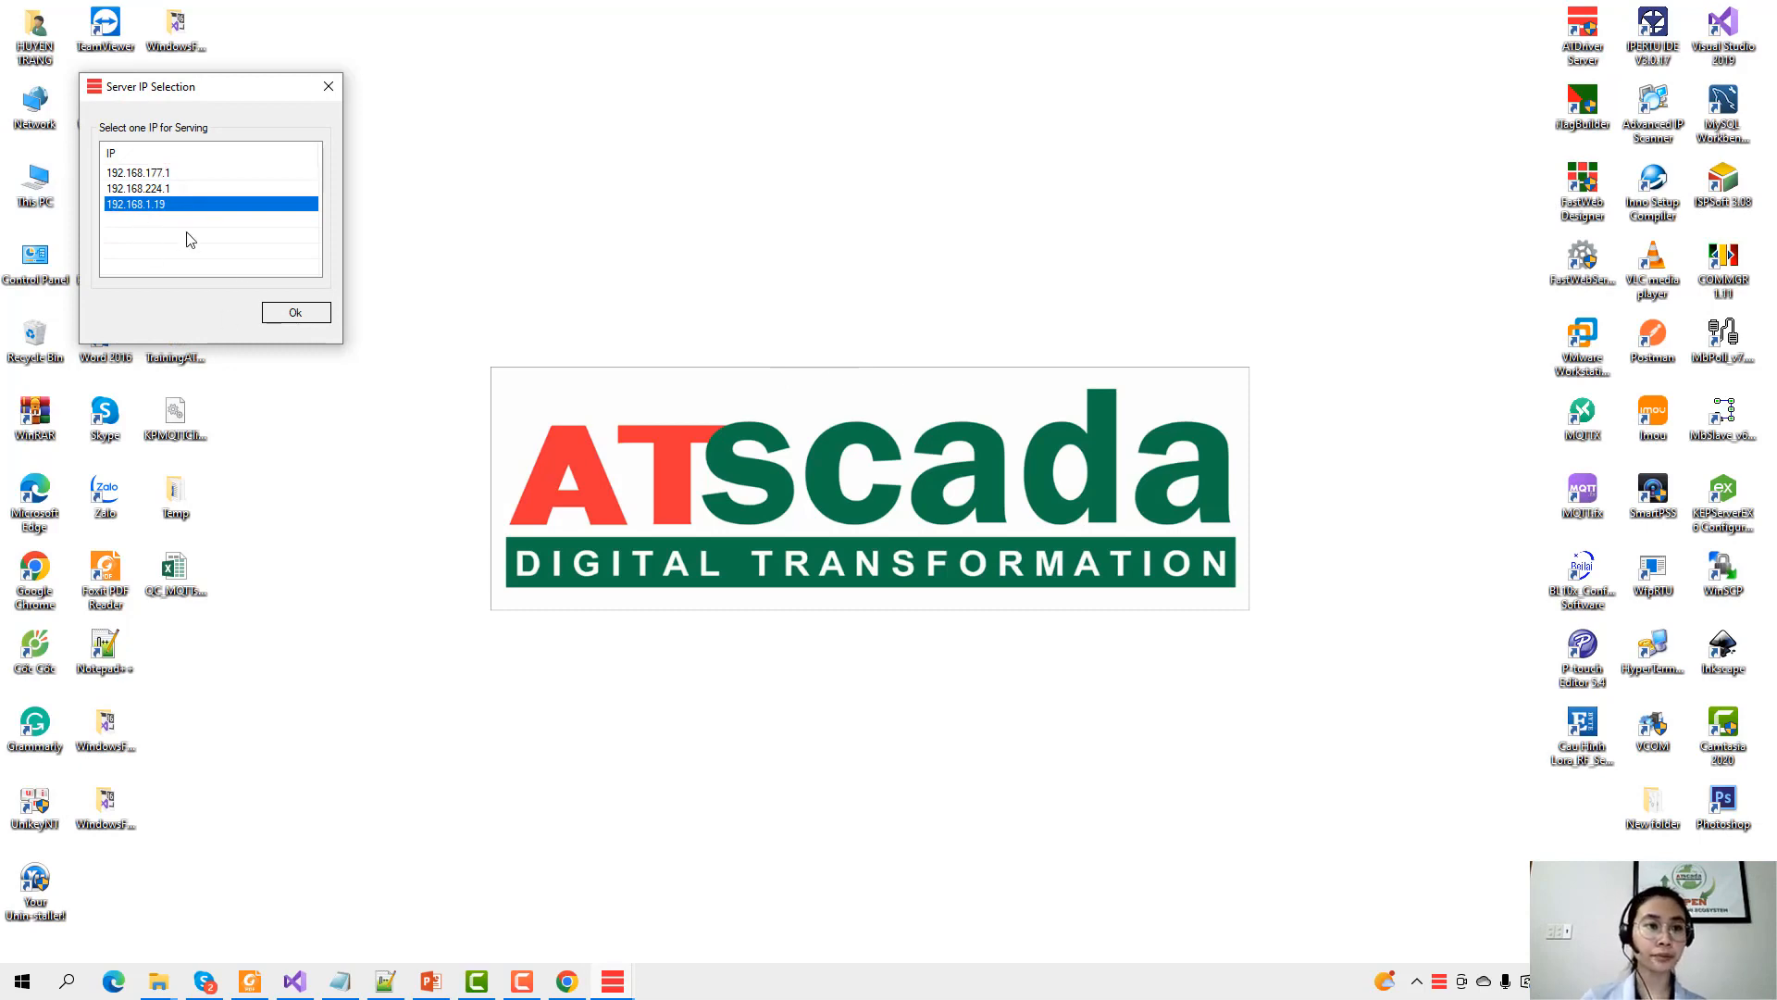
# Confirm 192.168.1.19 is the Wi-Fi IPv4 address via ipconfig, then accept it.
pyautogui.click(80, 983)
pyautogui.write('cmd')
pyautogui.press('Return')
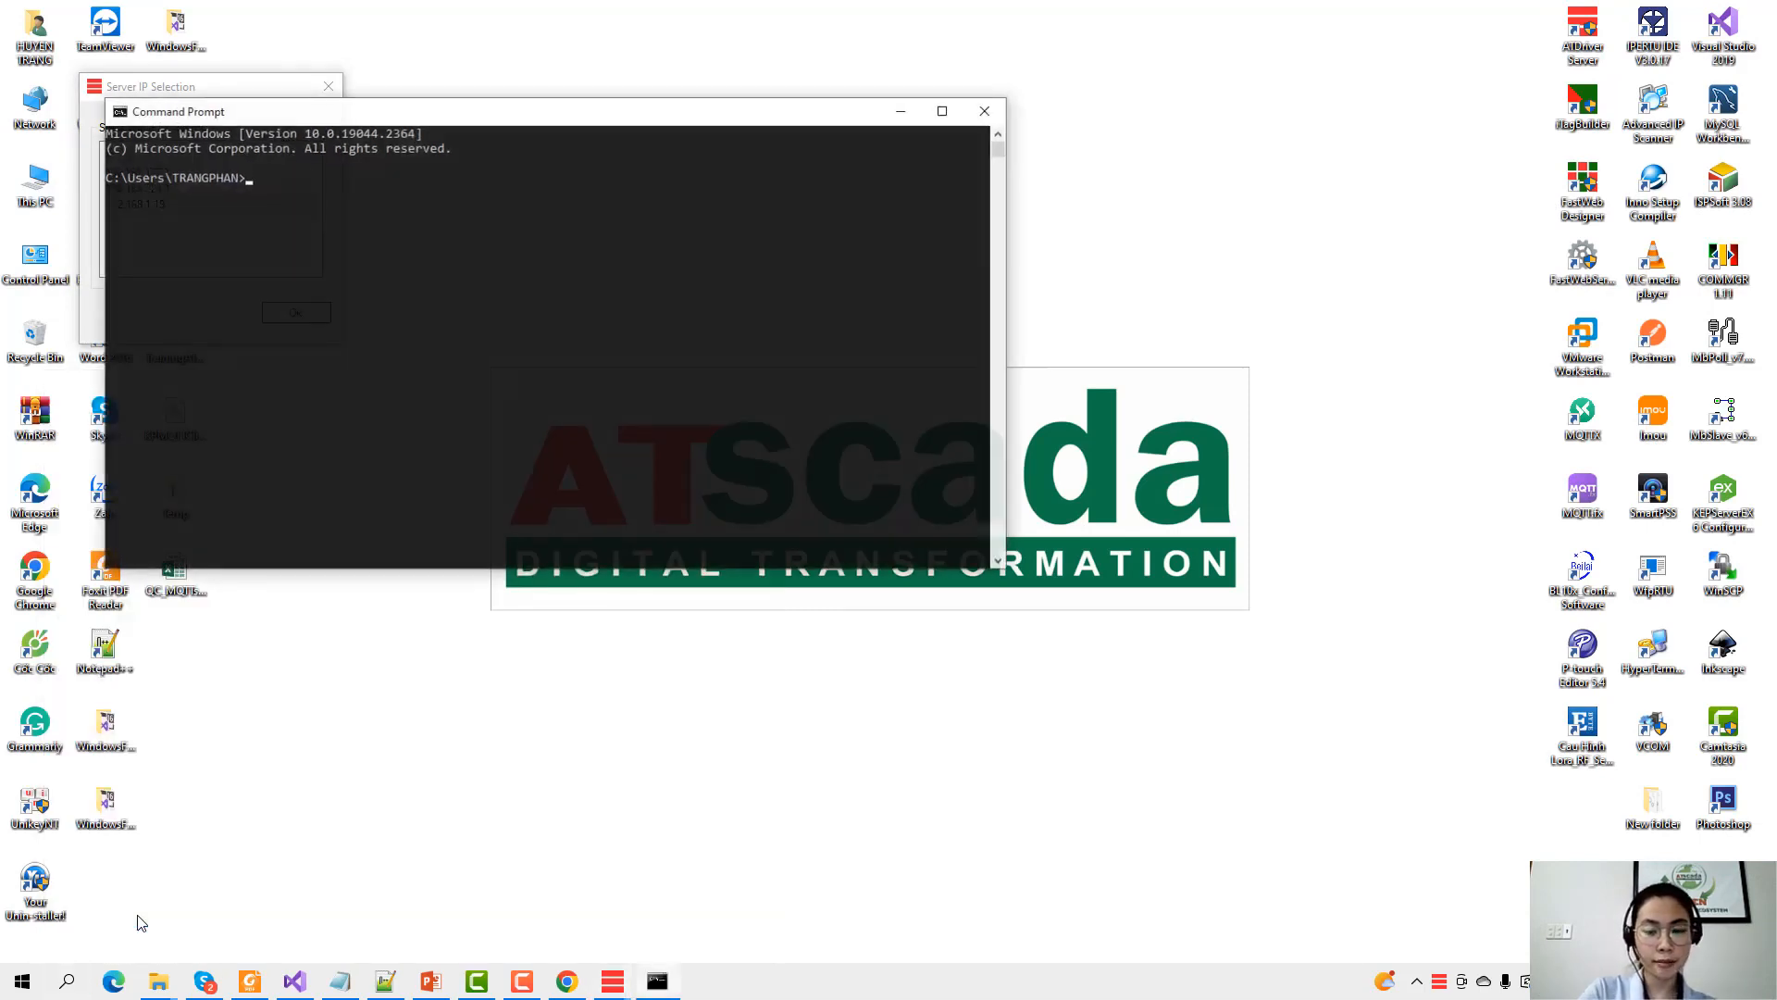
pyautogui.write('ipconfig')
pyautogui.press('Return')
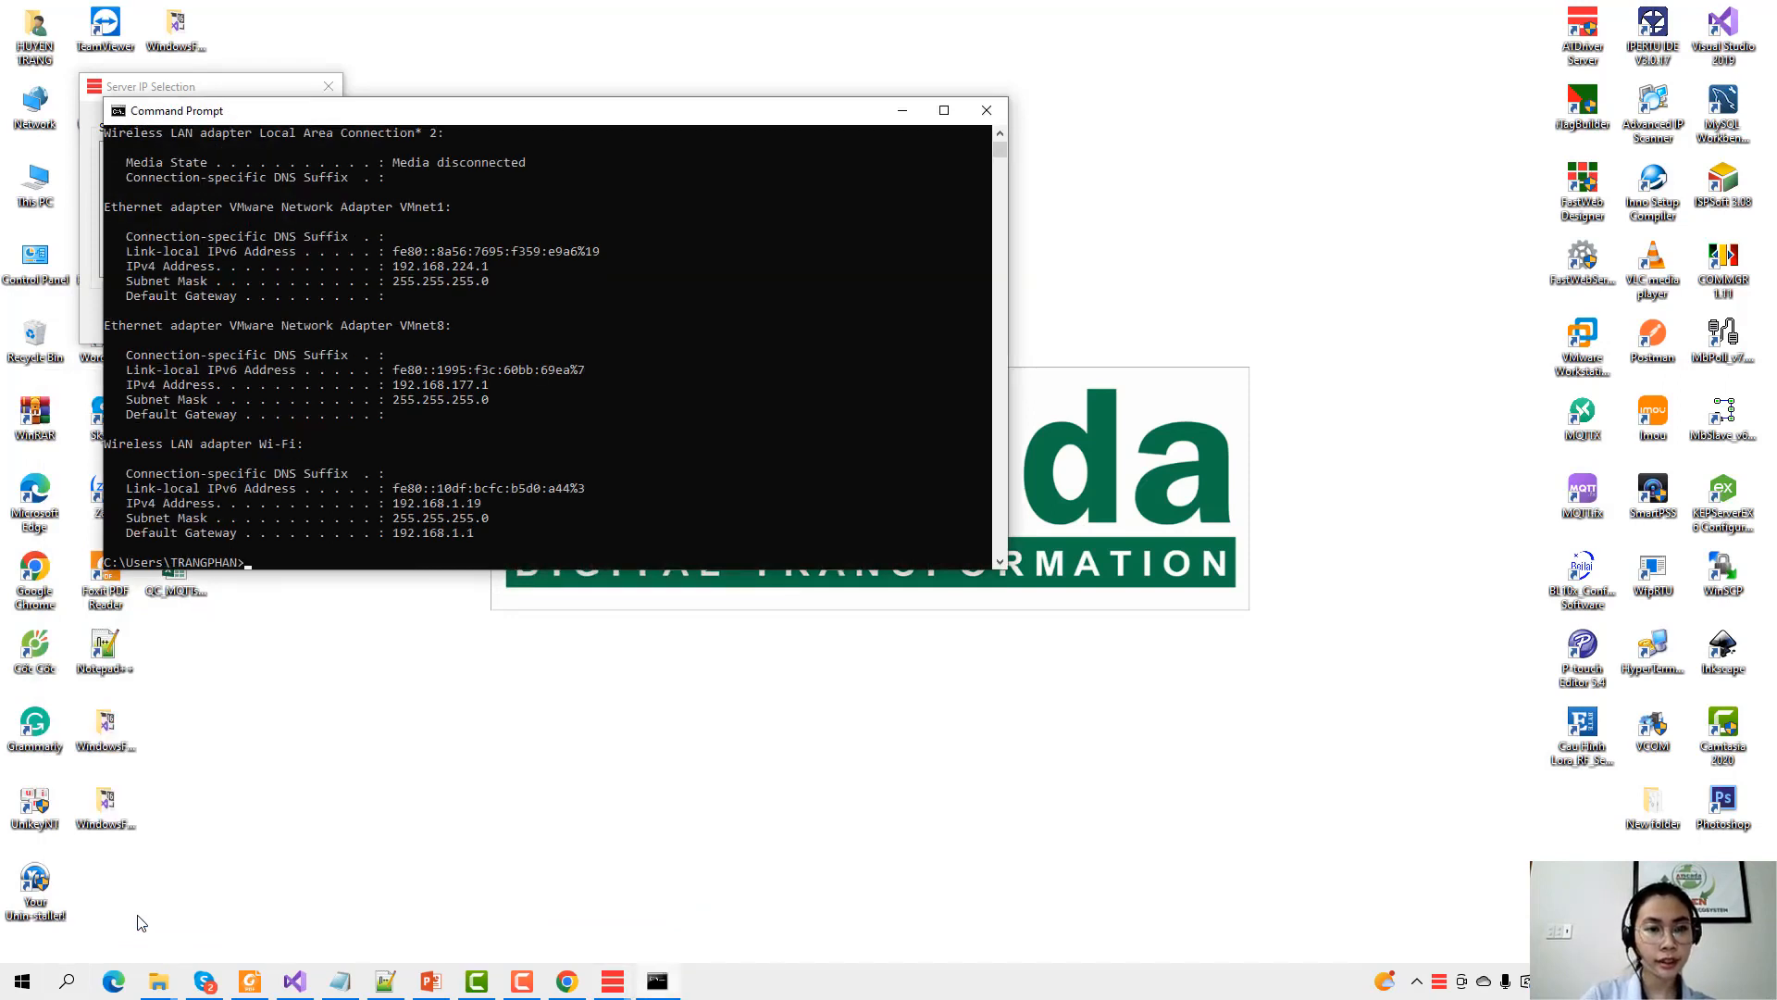
pyautogui.moveTo(430, 507); pyautogui.dragTo(583, 542)
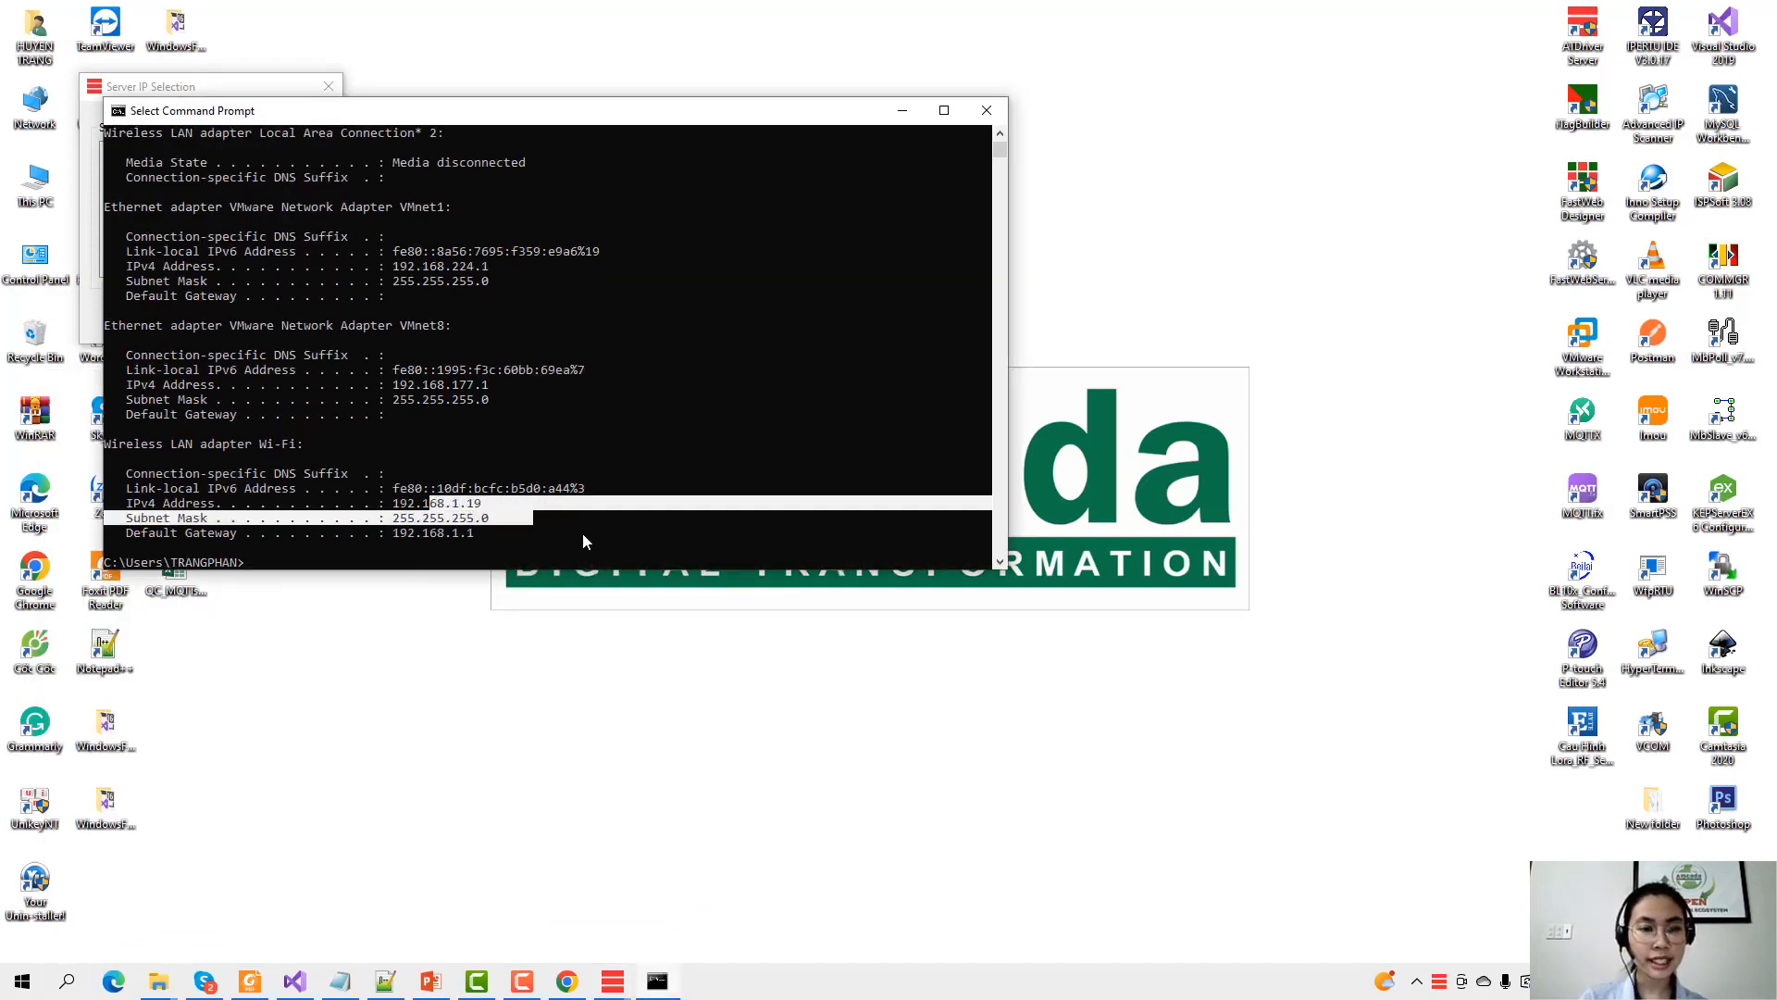
pyautogui.click(986, 110)
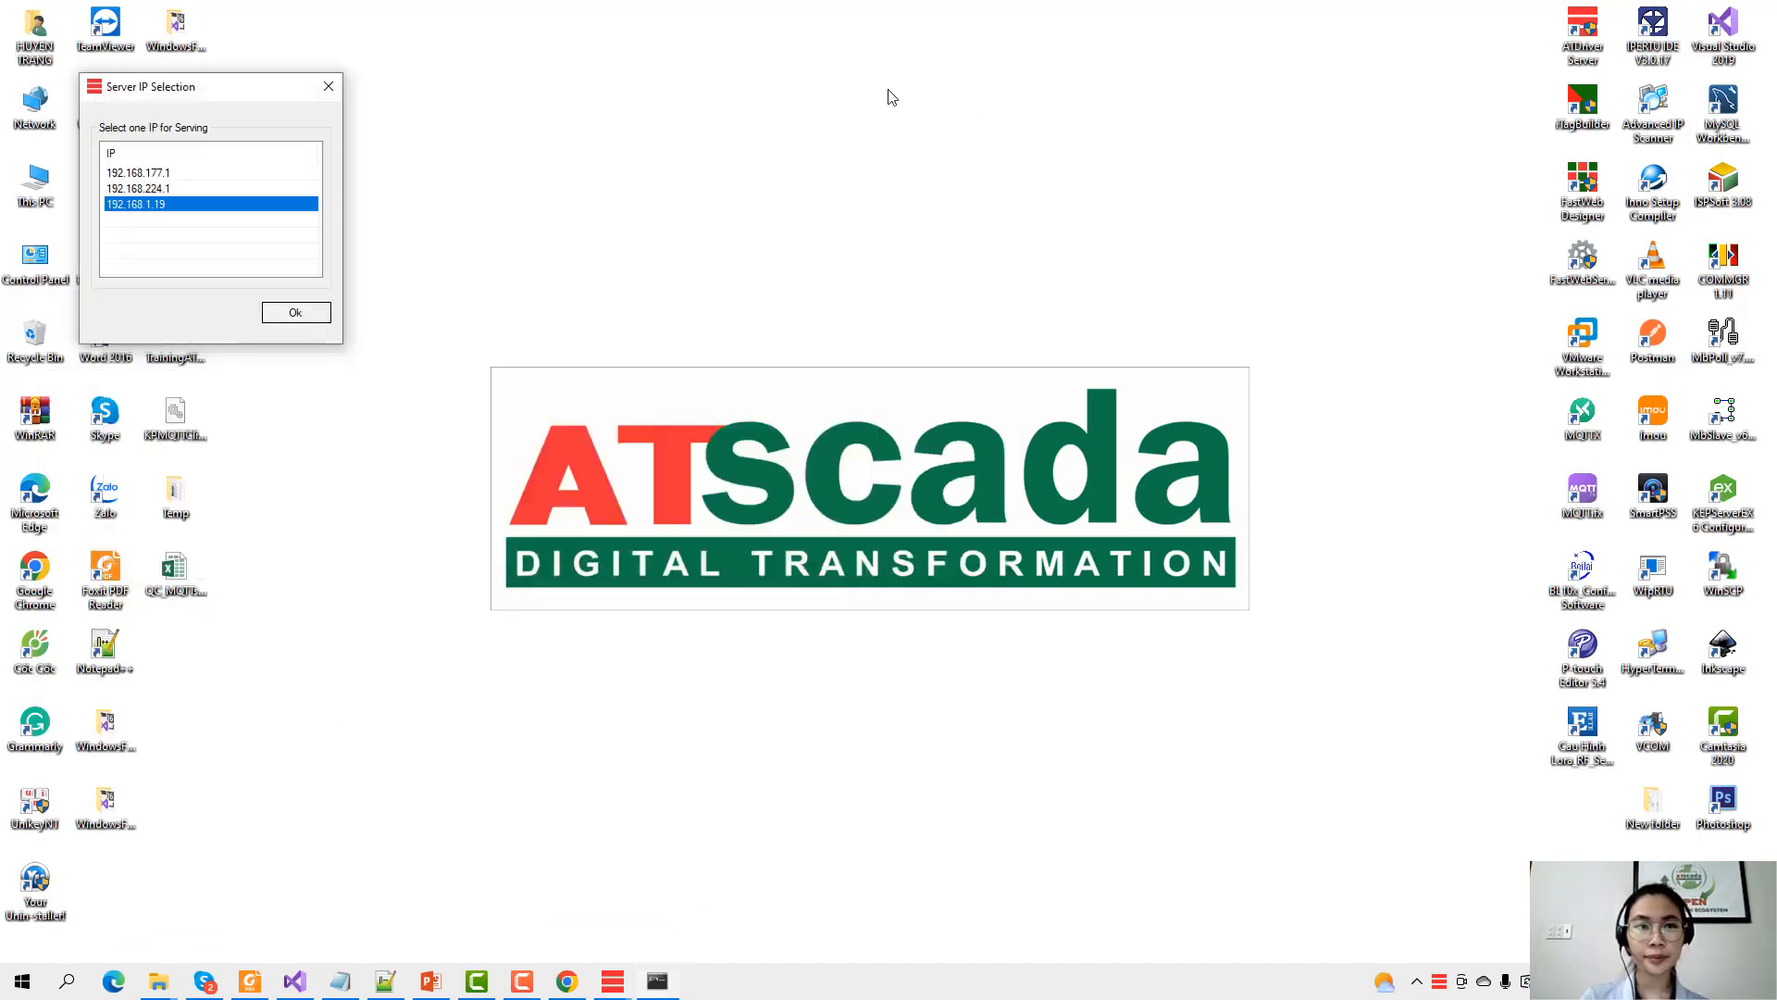
pyautogui.click(269, 309)
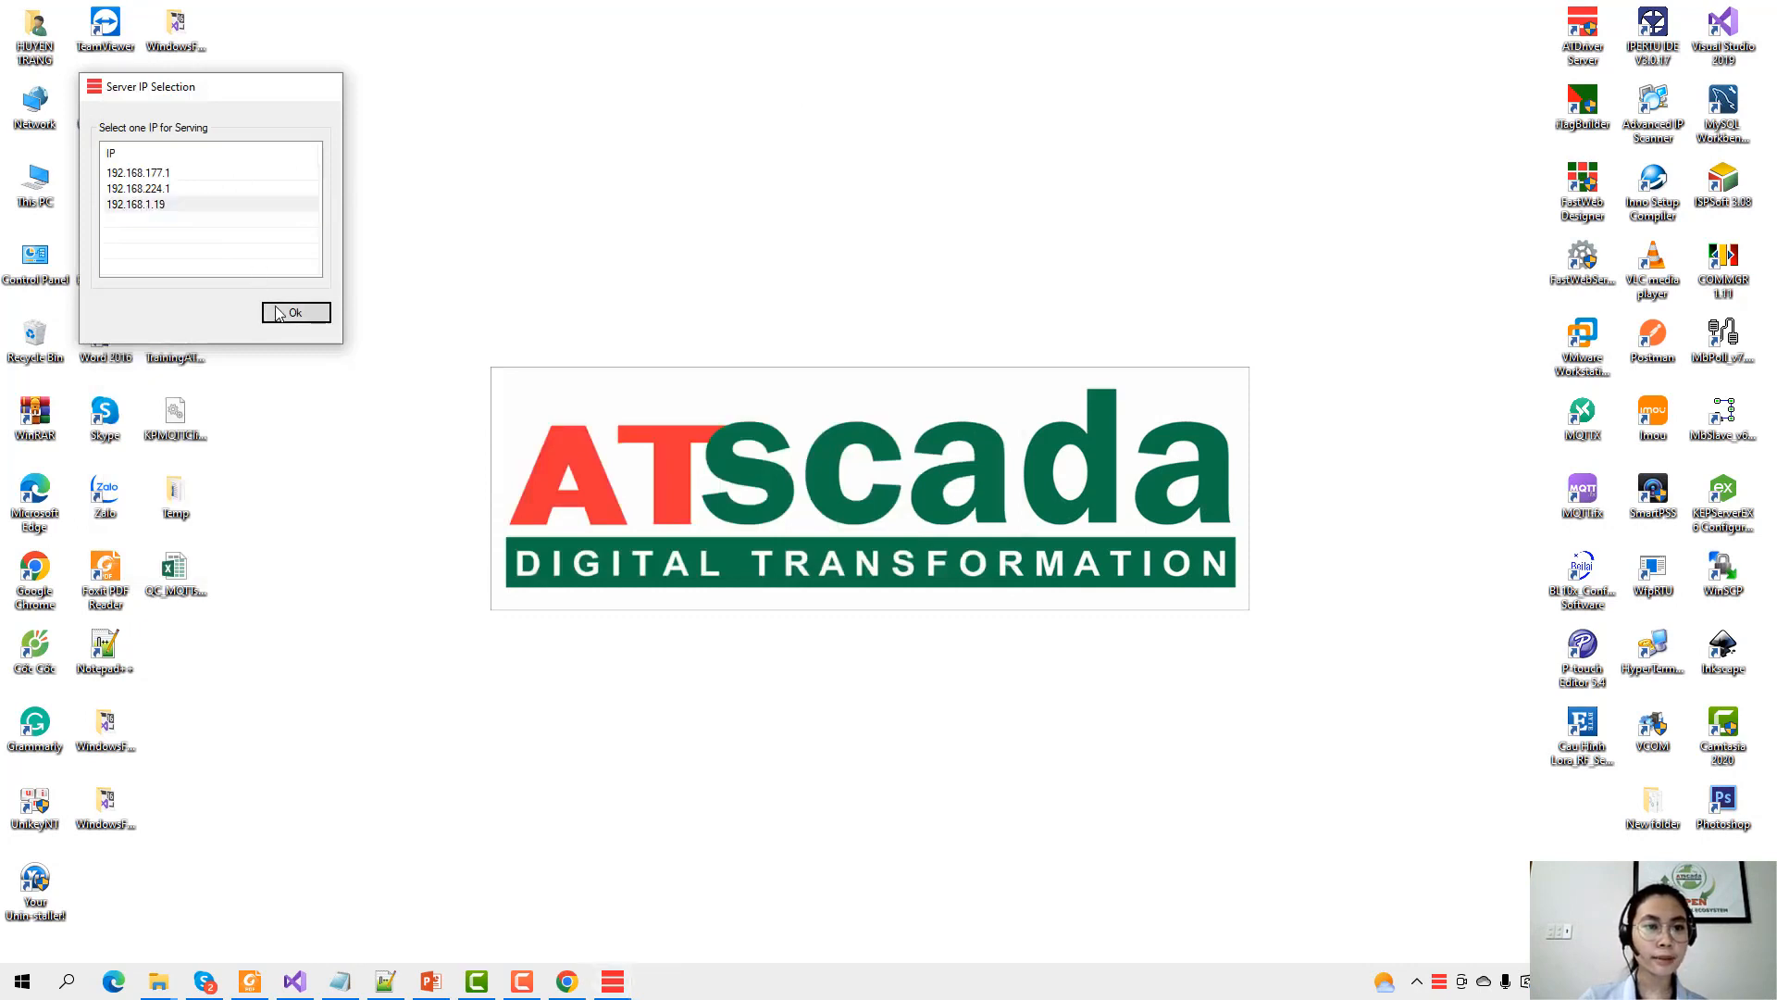
# Open and maximize ATDriver Server and start a new empty project.
pyautogui.doubleClick(1440, 985)
pyautogui.click(653, 60)
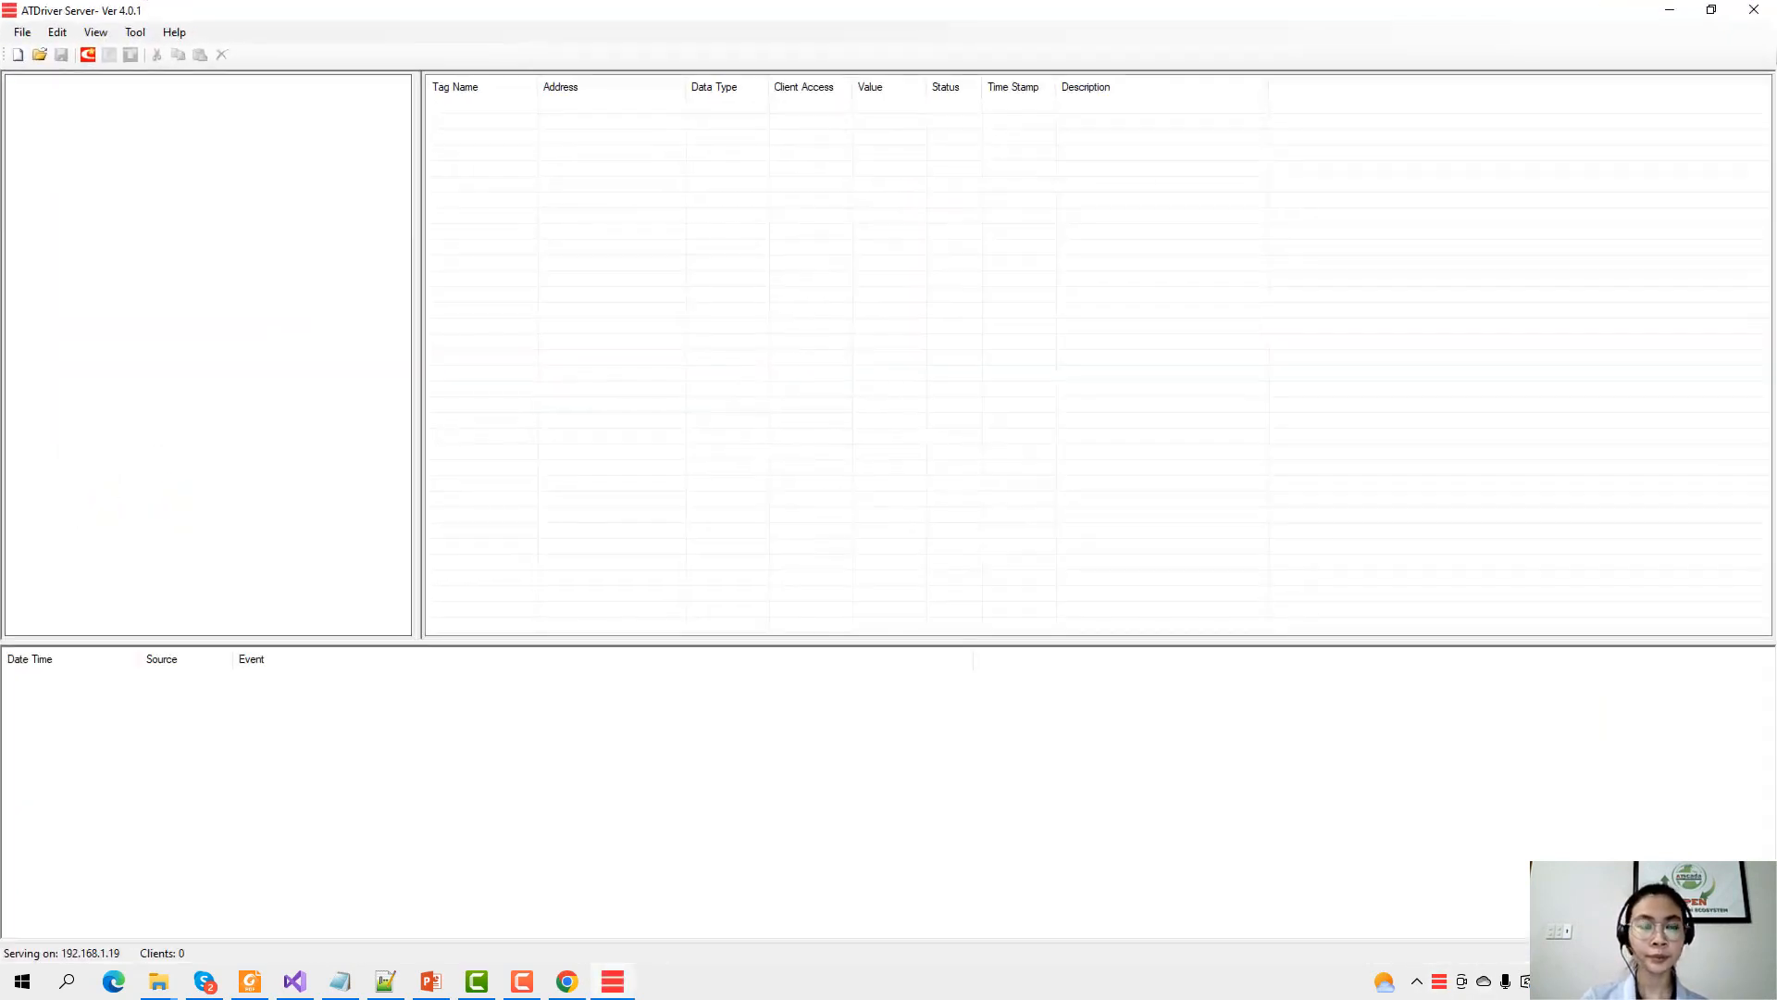
pyautogui.click(17, 54)
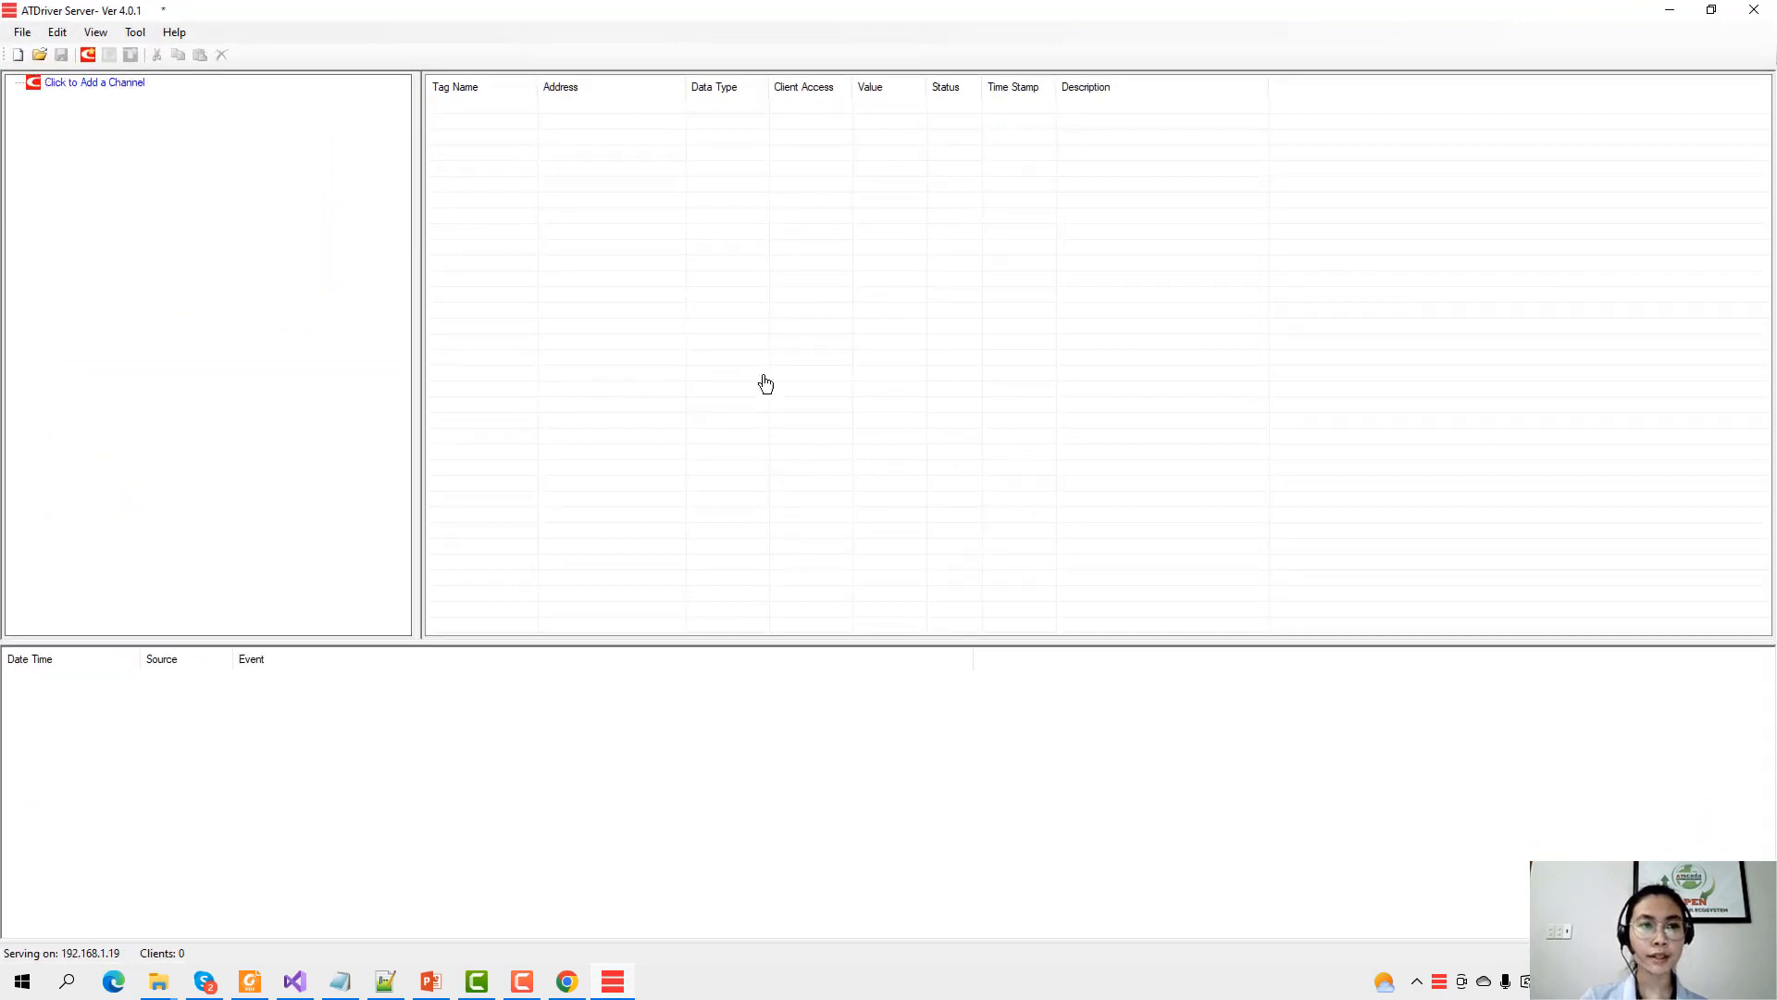
# Add channel BL110_MQTT using the KPMQTTClient.dll driver.
pyautogui.click(114, 87)
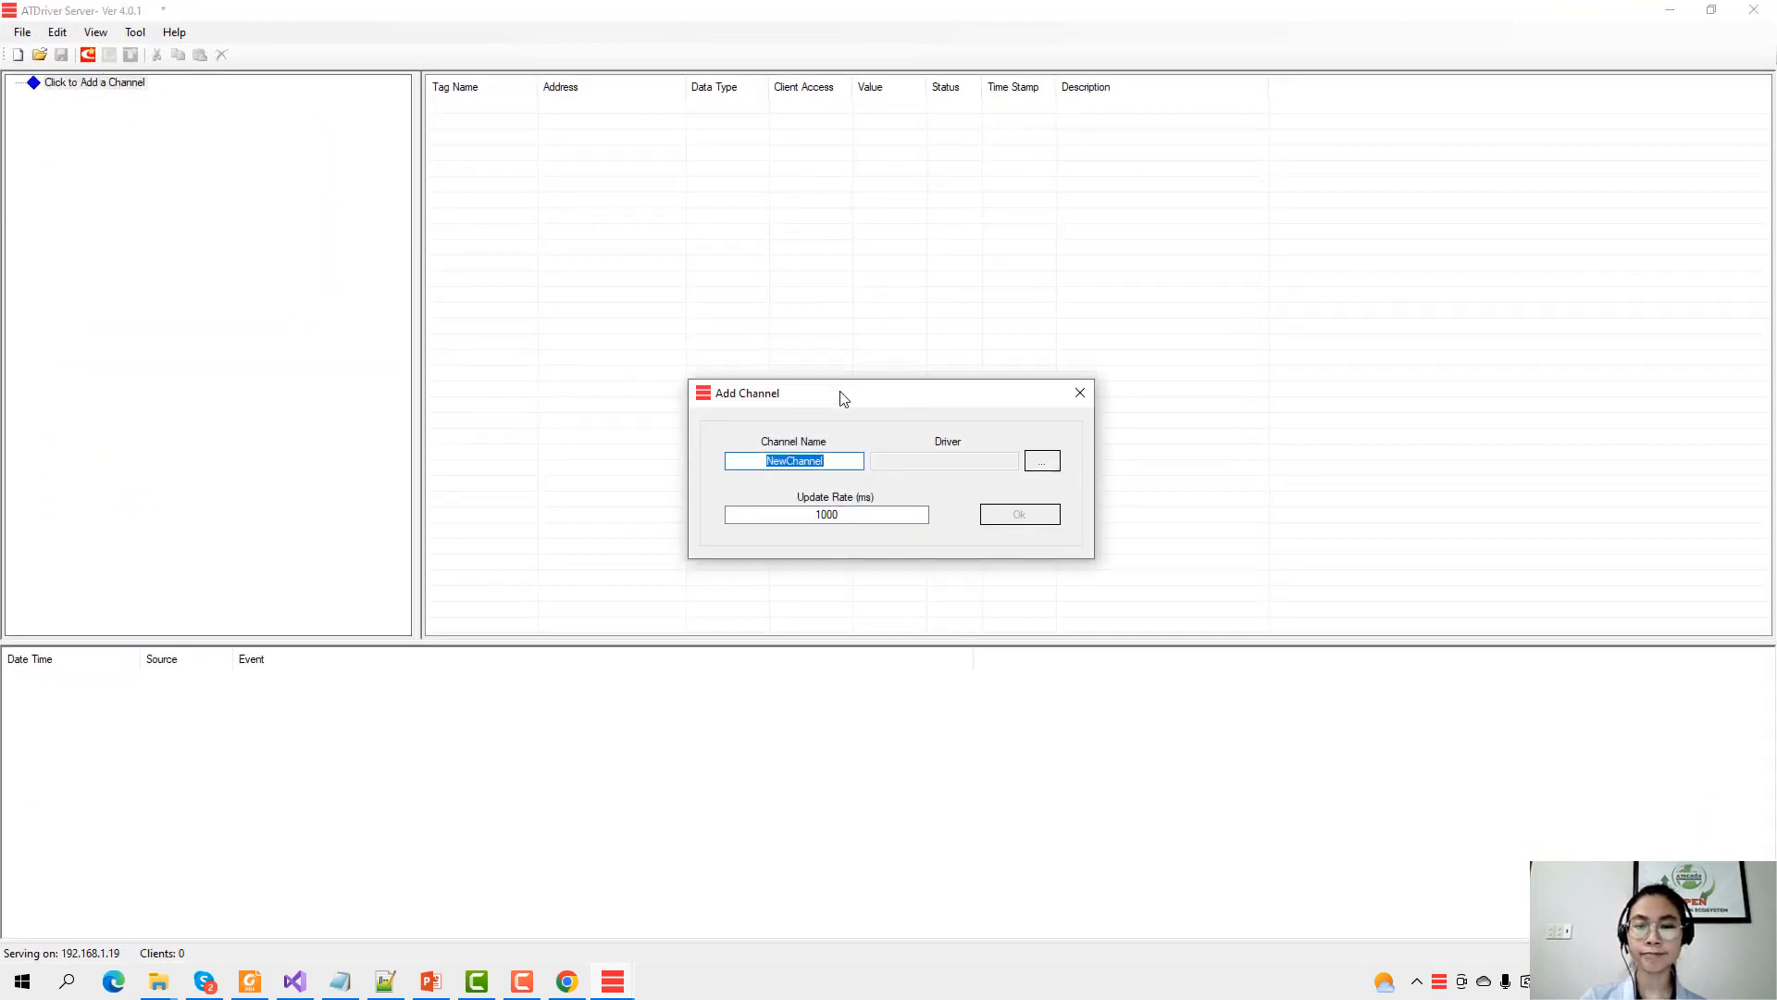
pyautogui.moveTo(840, 392); pyautogui.dragTo(861, 312)
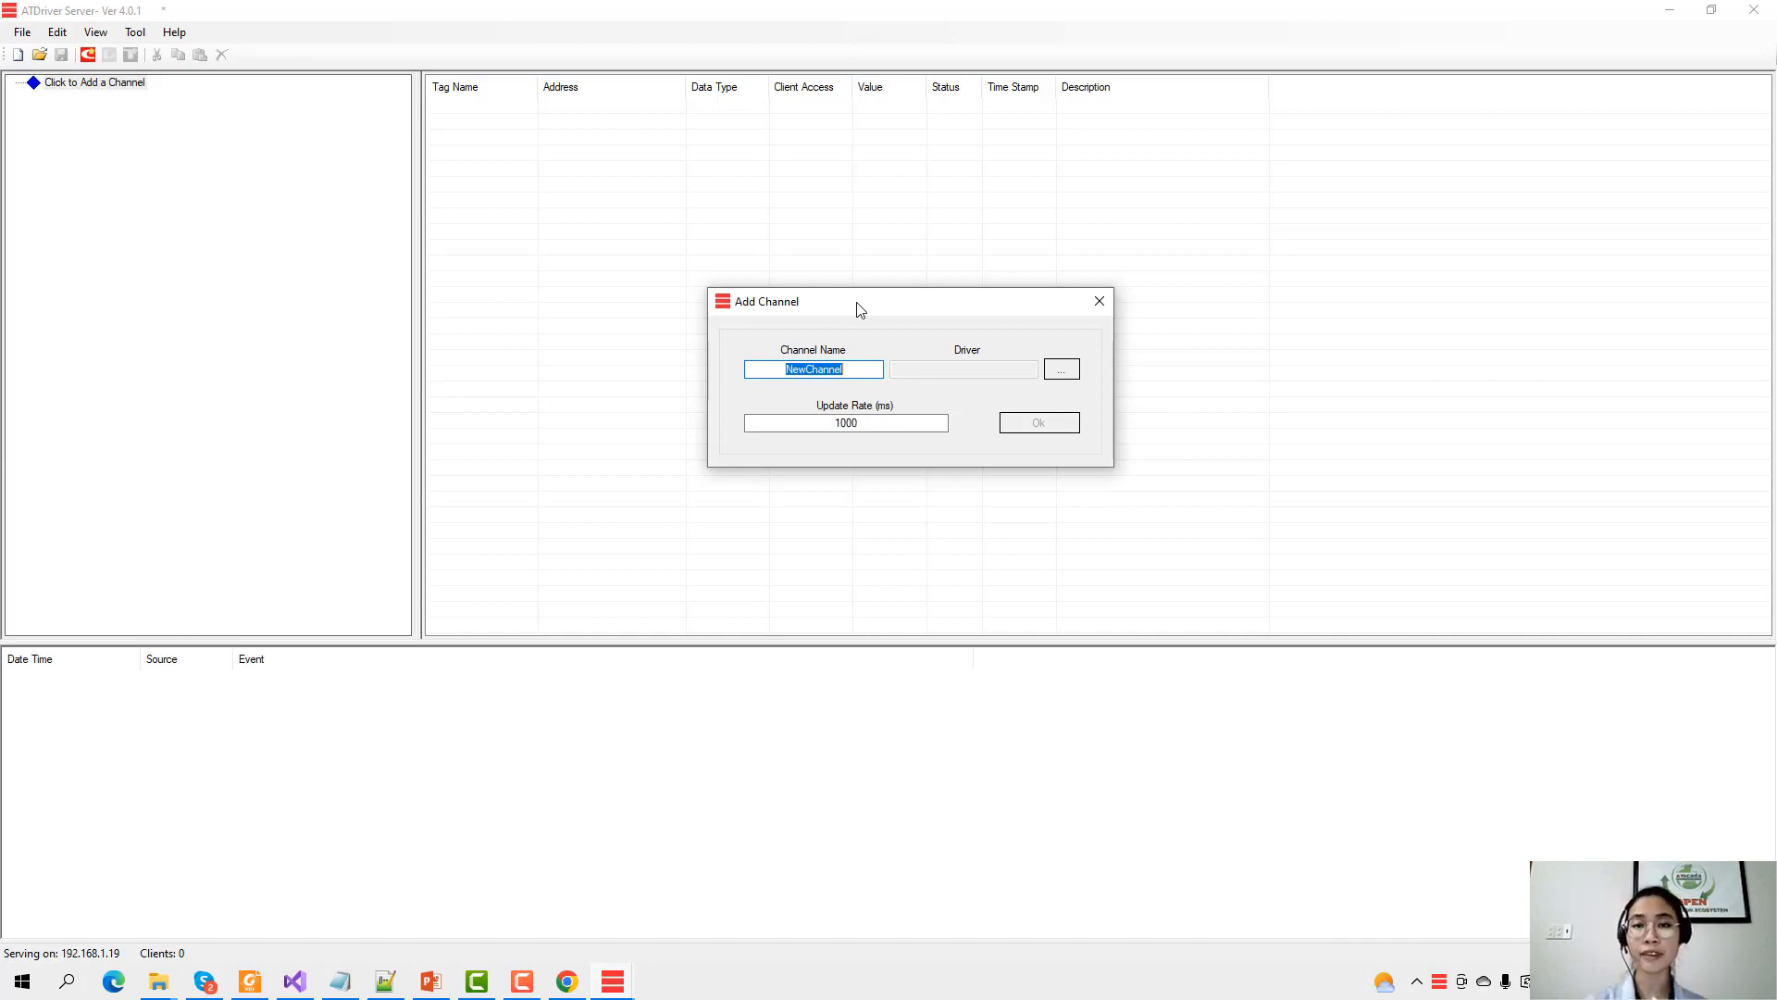
pyautogui.write('BL')
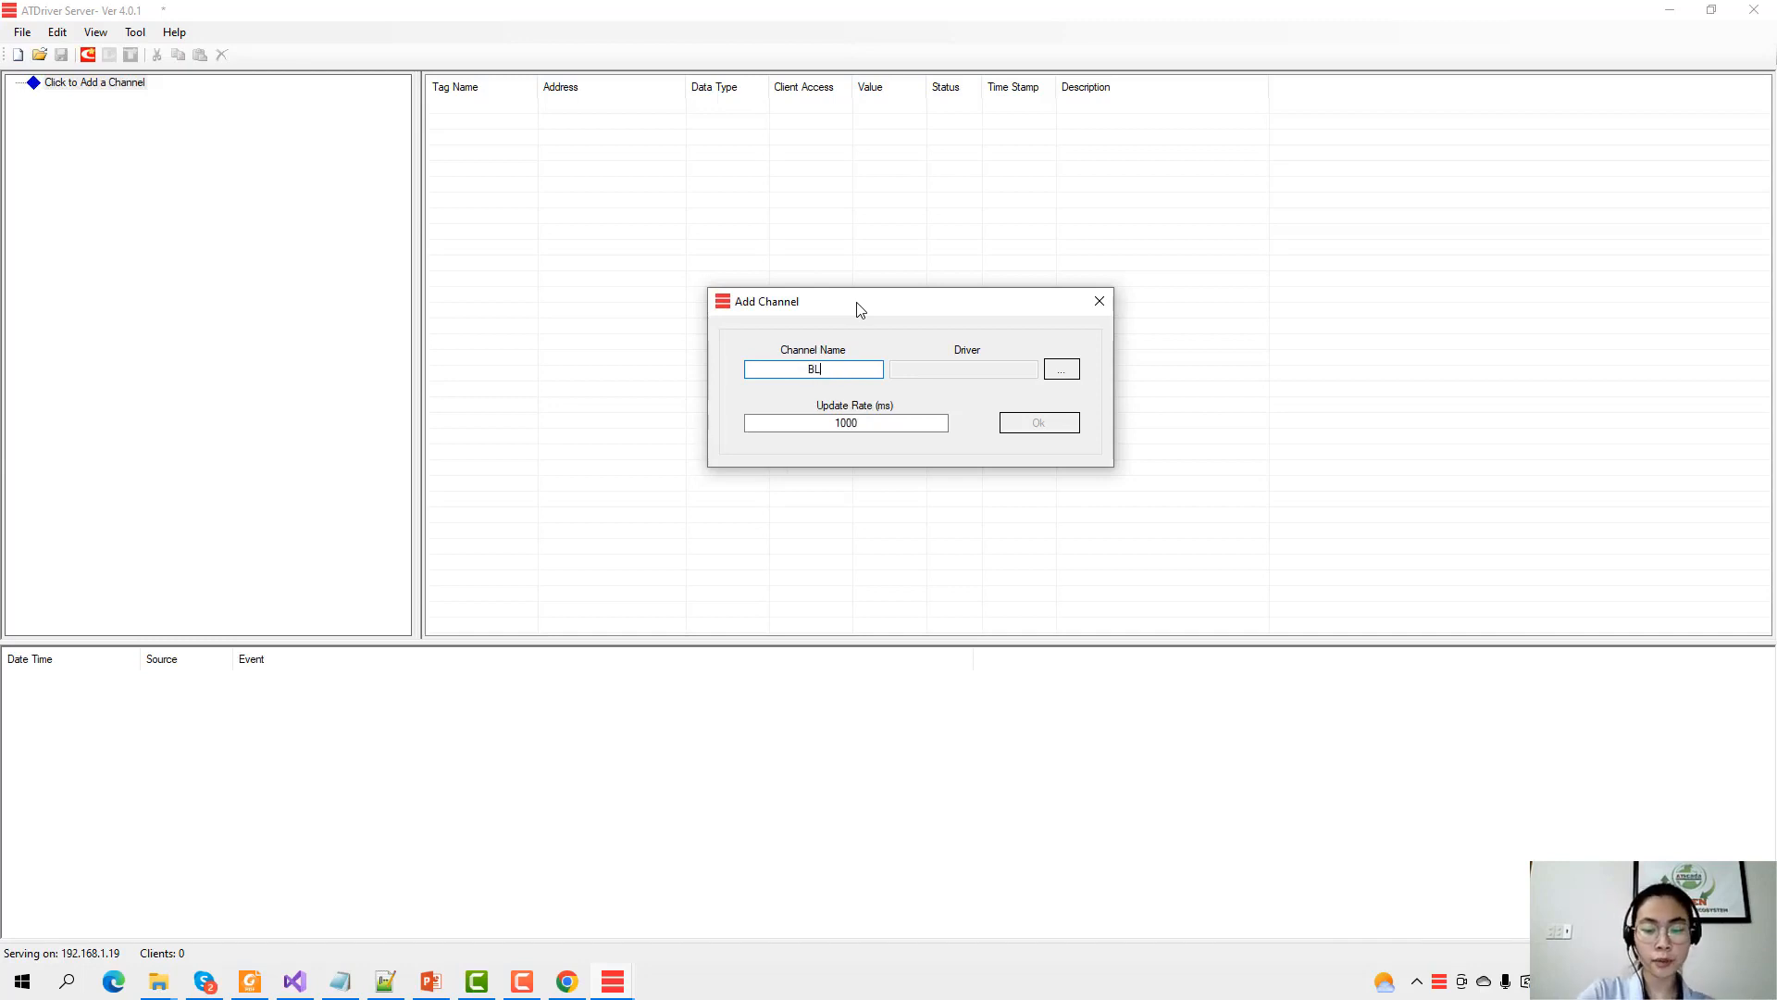
pyautogui.write('110')
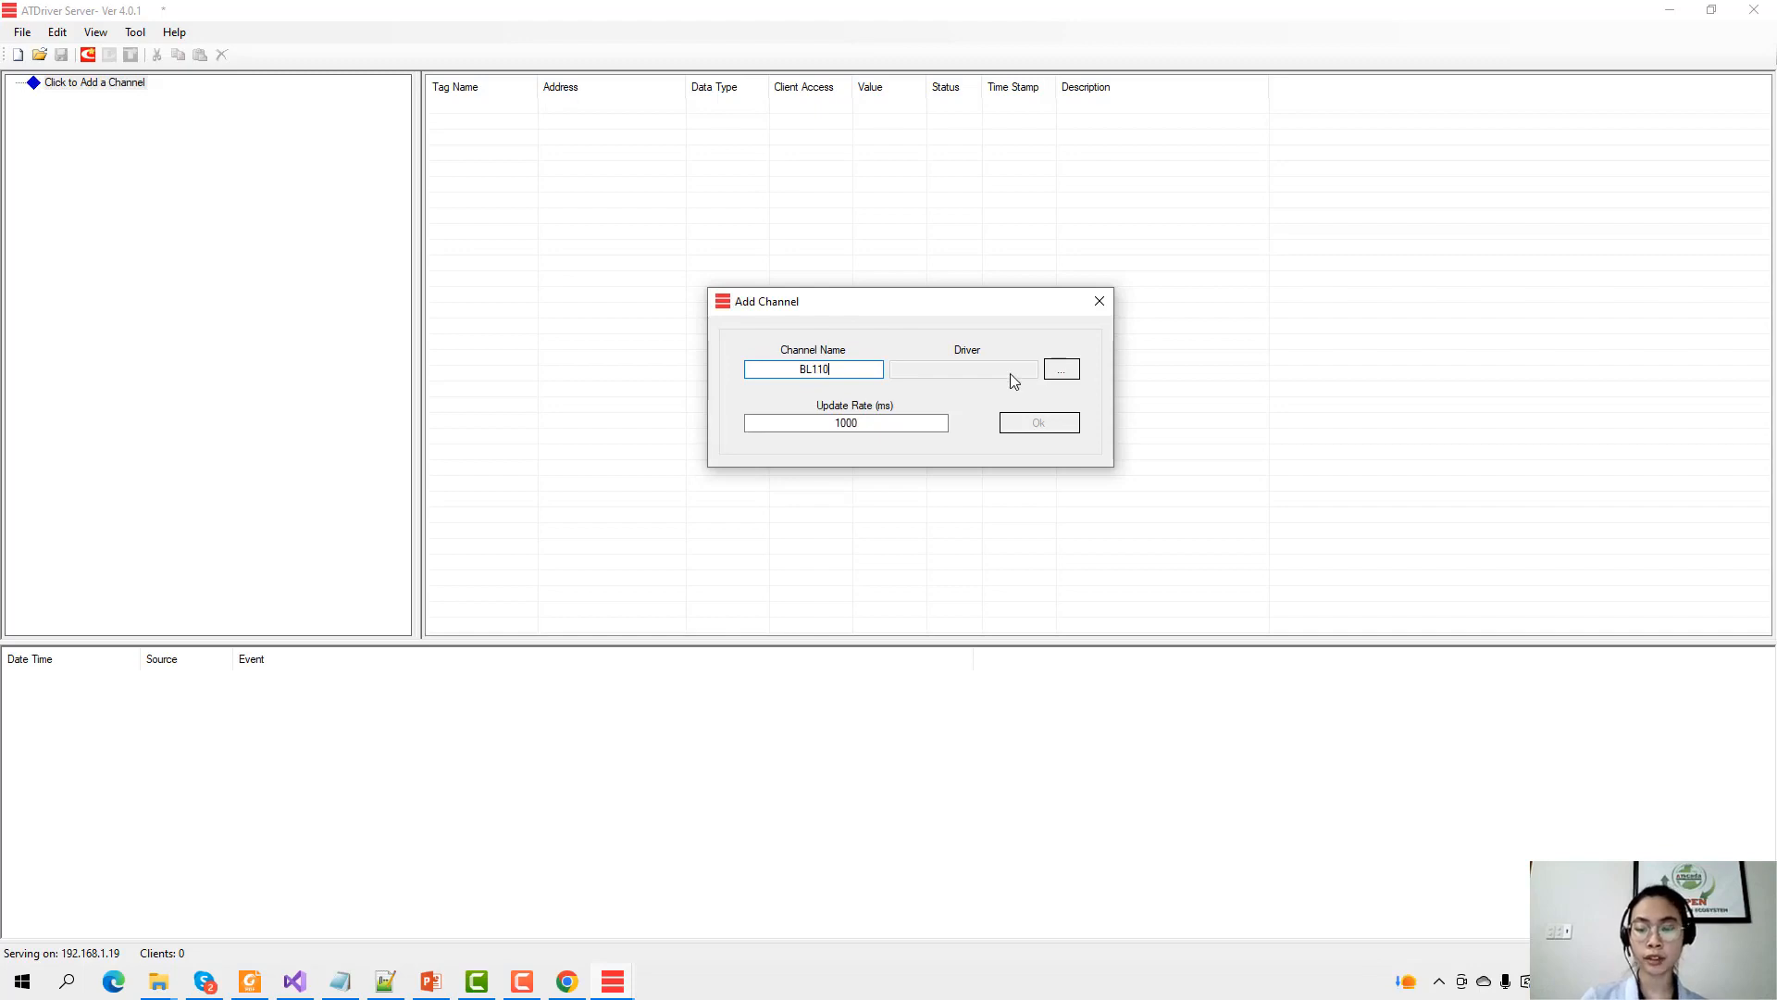
pyautogui.write('_MQTT')
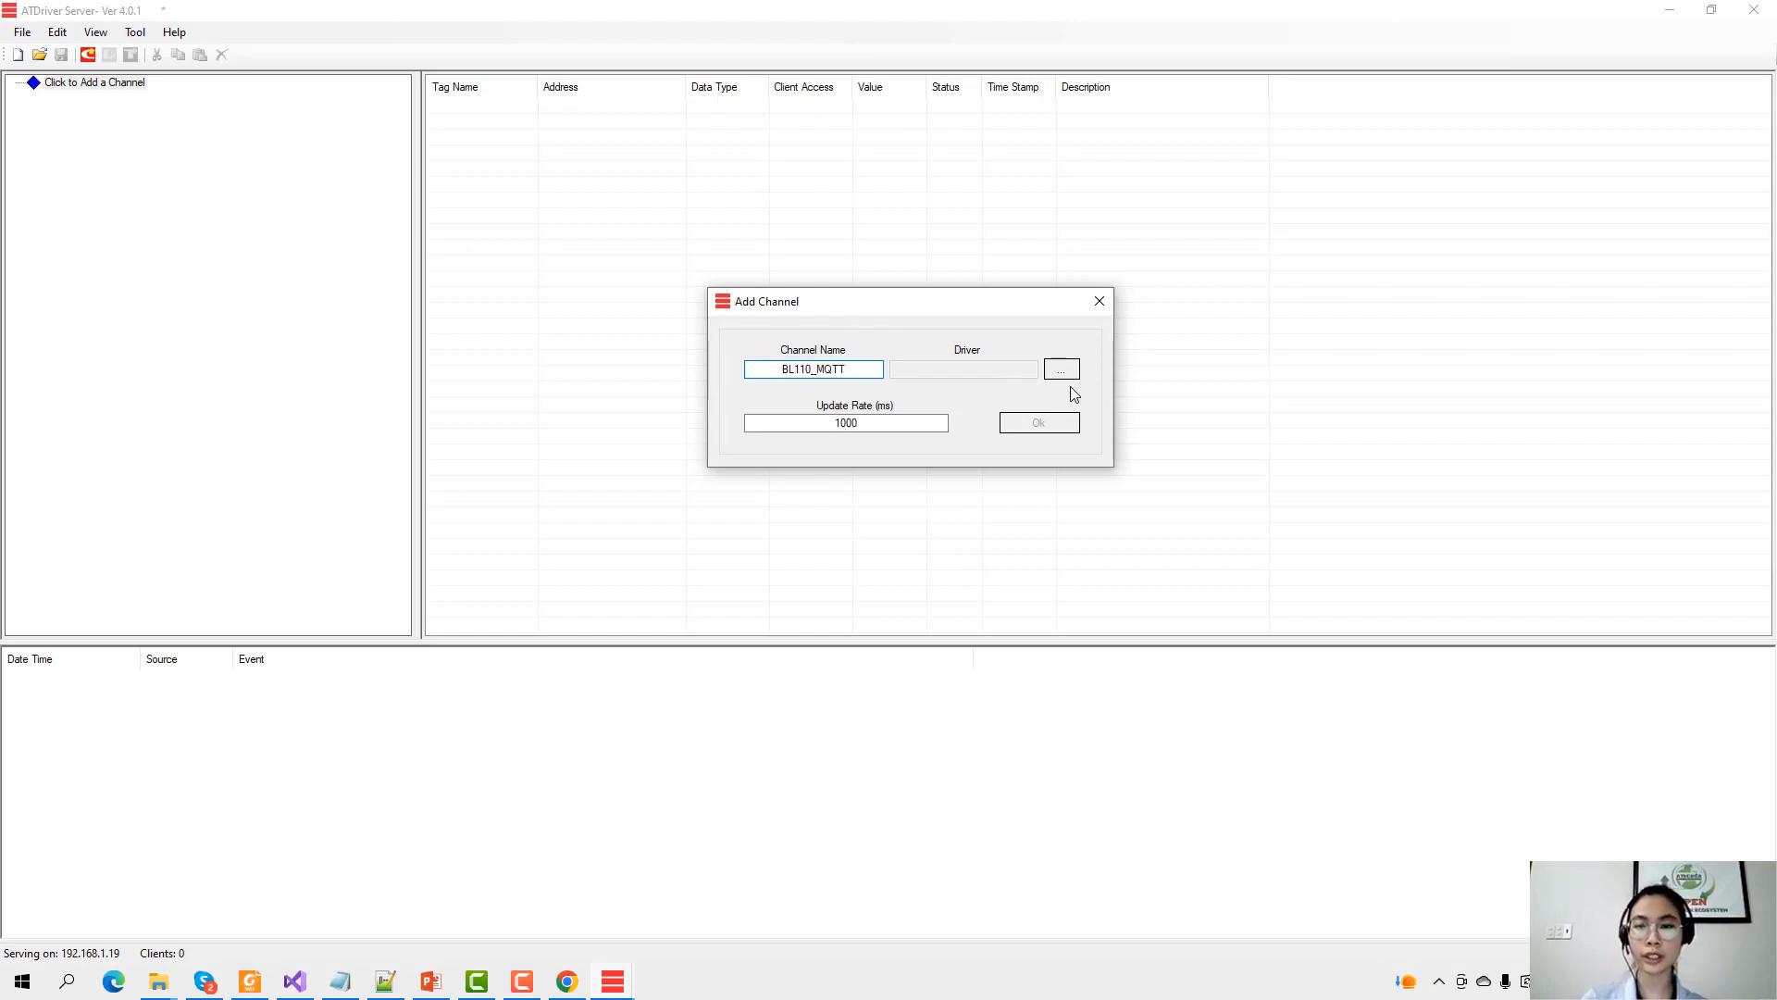
pyautogui.click(1064, 370)
pyautogui.moveTo(1078, 331); pyautogui.dragTo(778, 441)
pyautogui.click(714, 612)
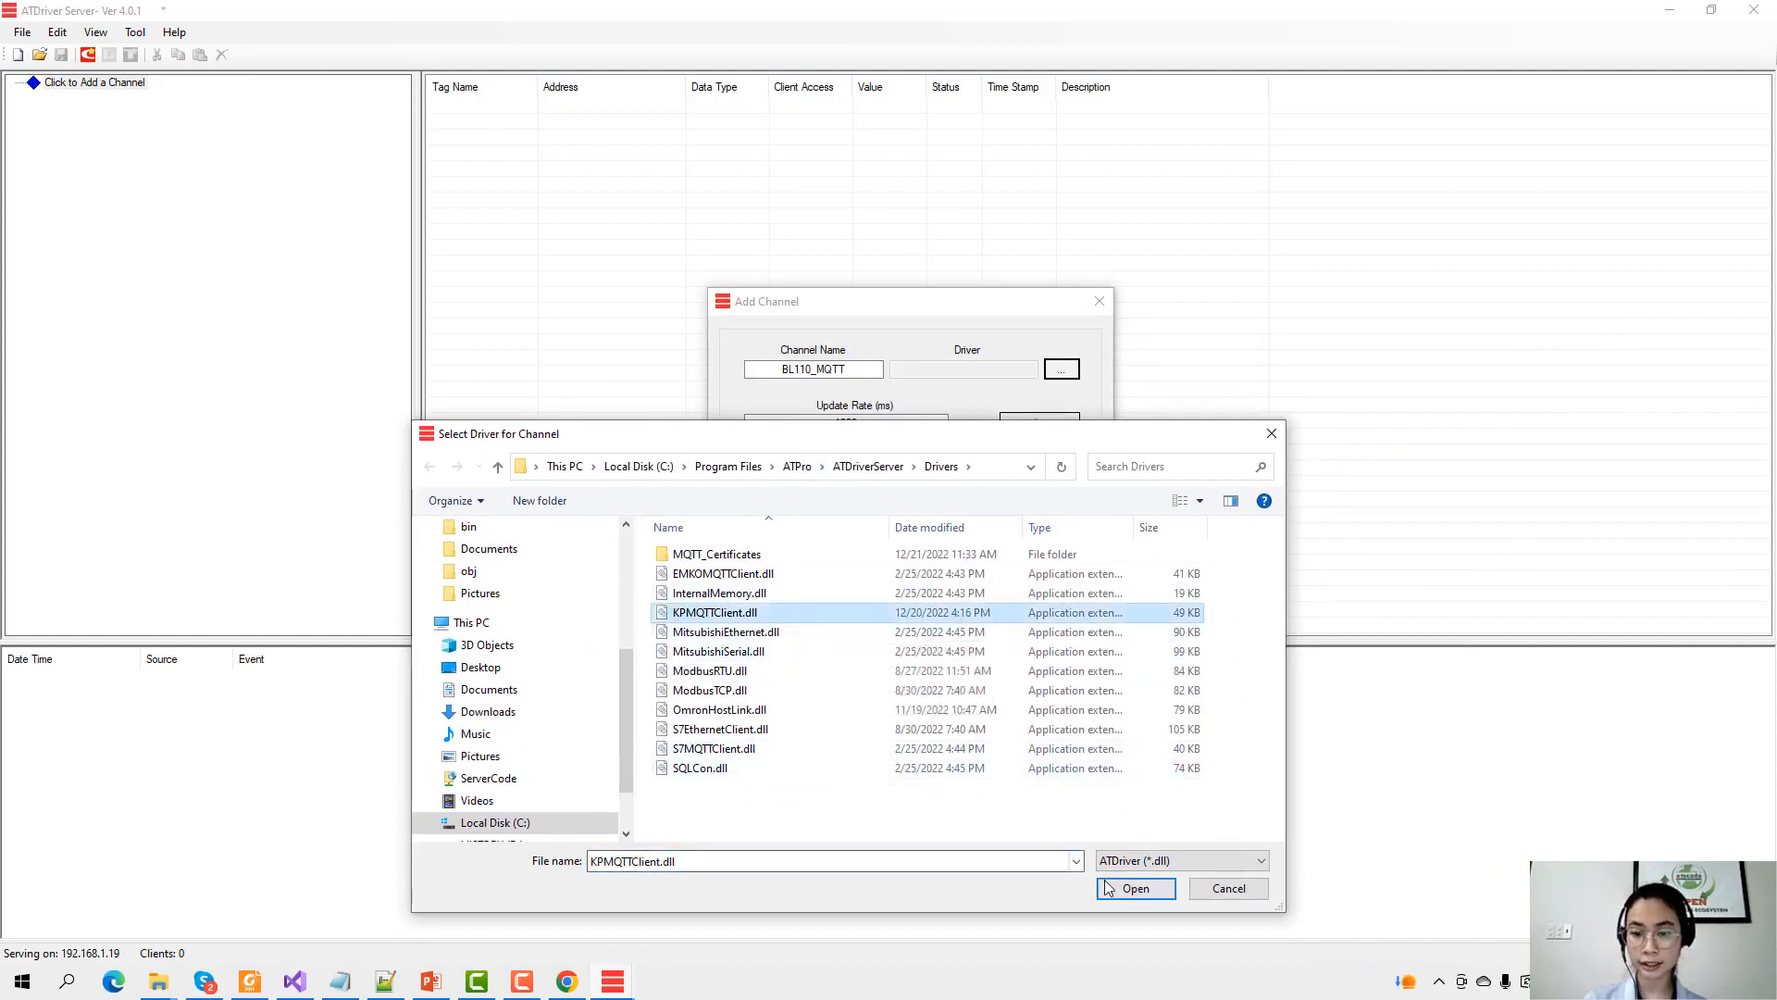
pyautogui.click(1145, 888)
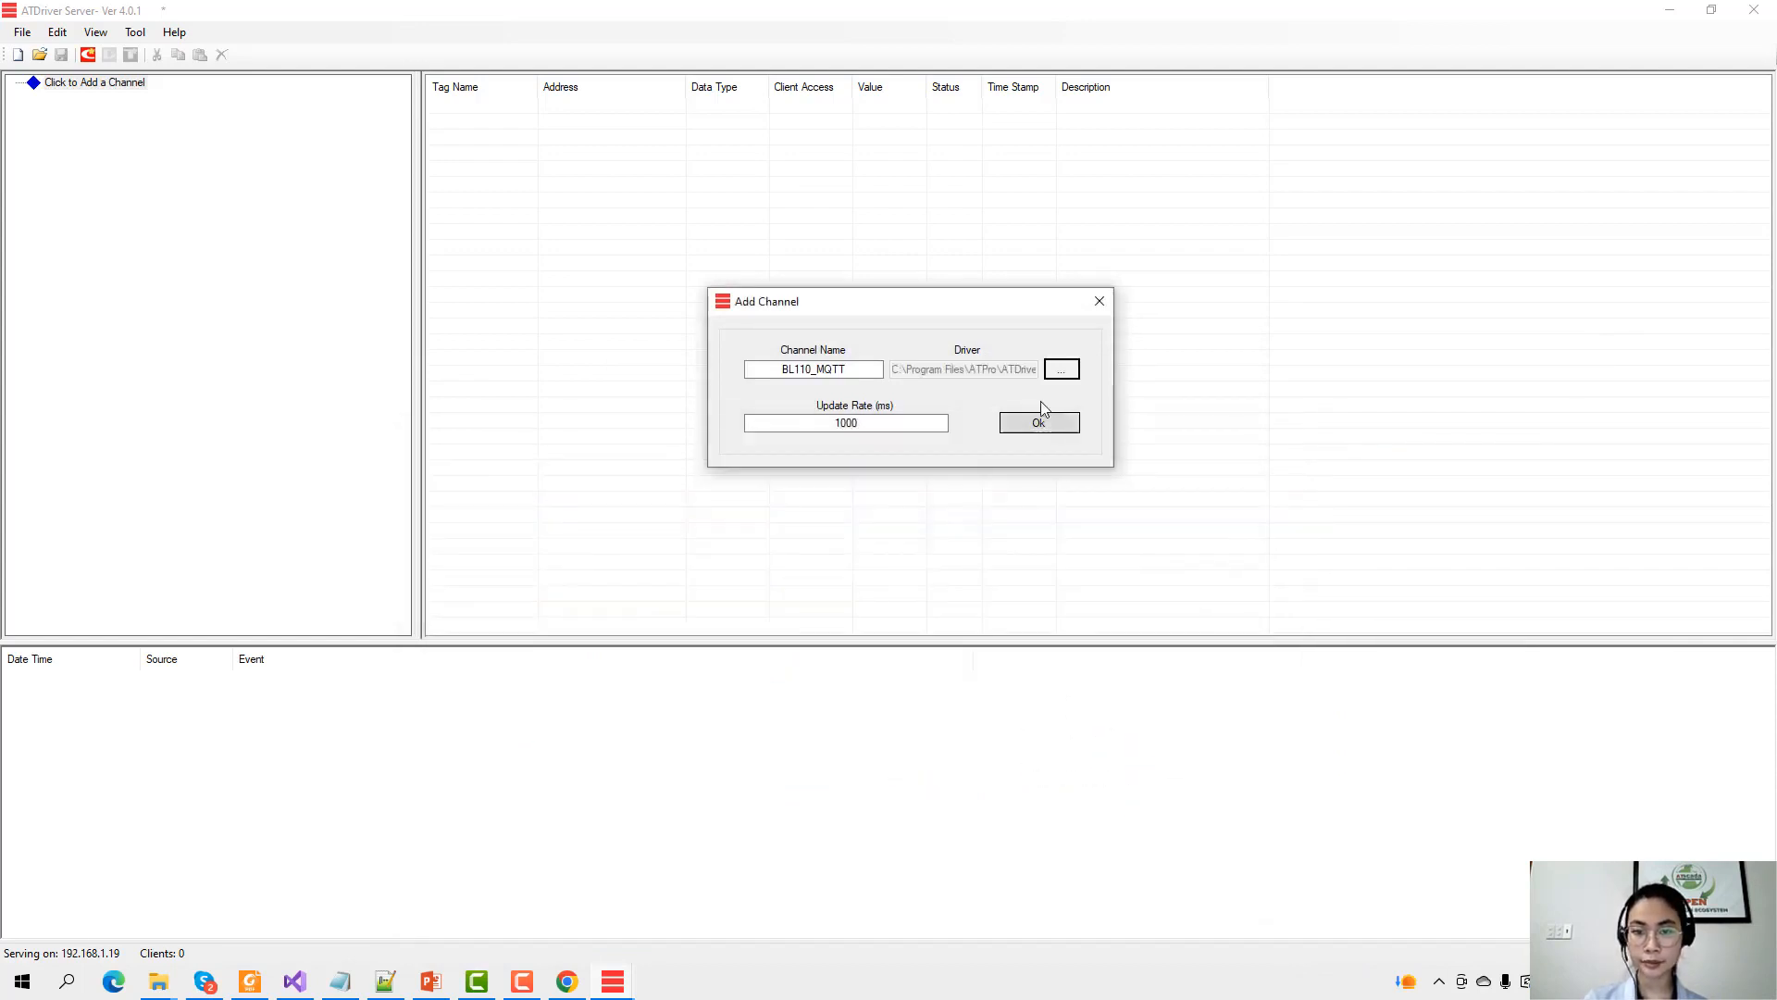
pyautogui.click(1034, 423)
pyautogui.moveTo(1023, 451); pyautogui.dragTo(895, 239)
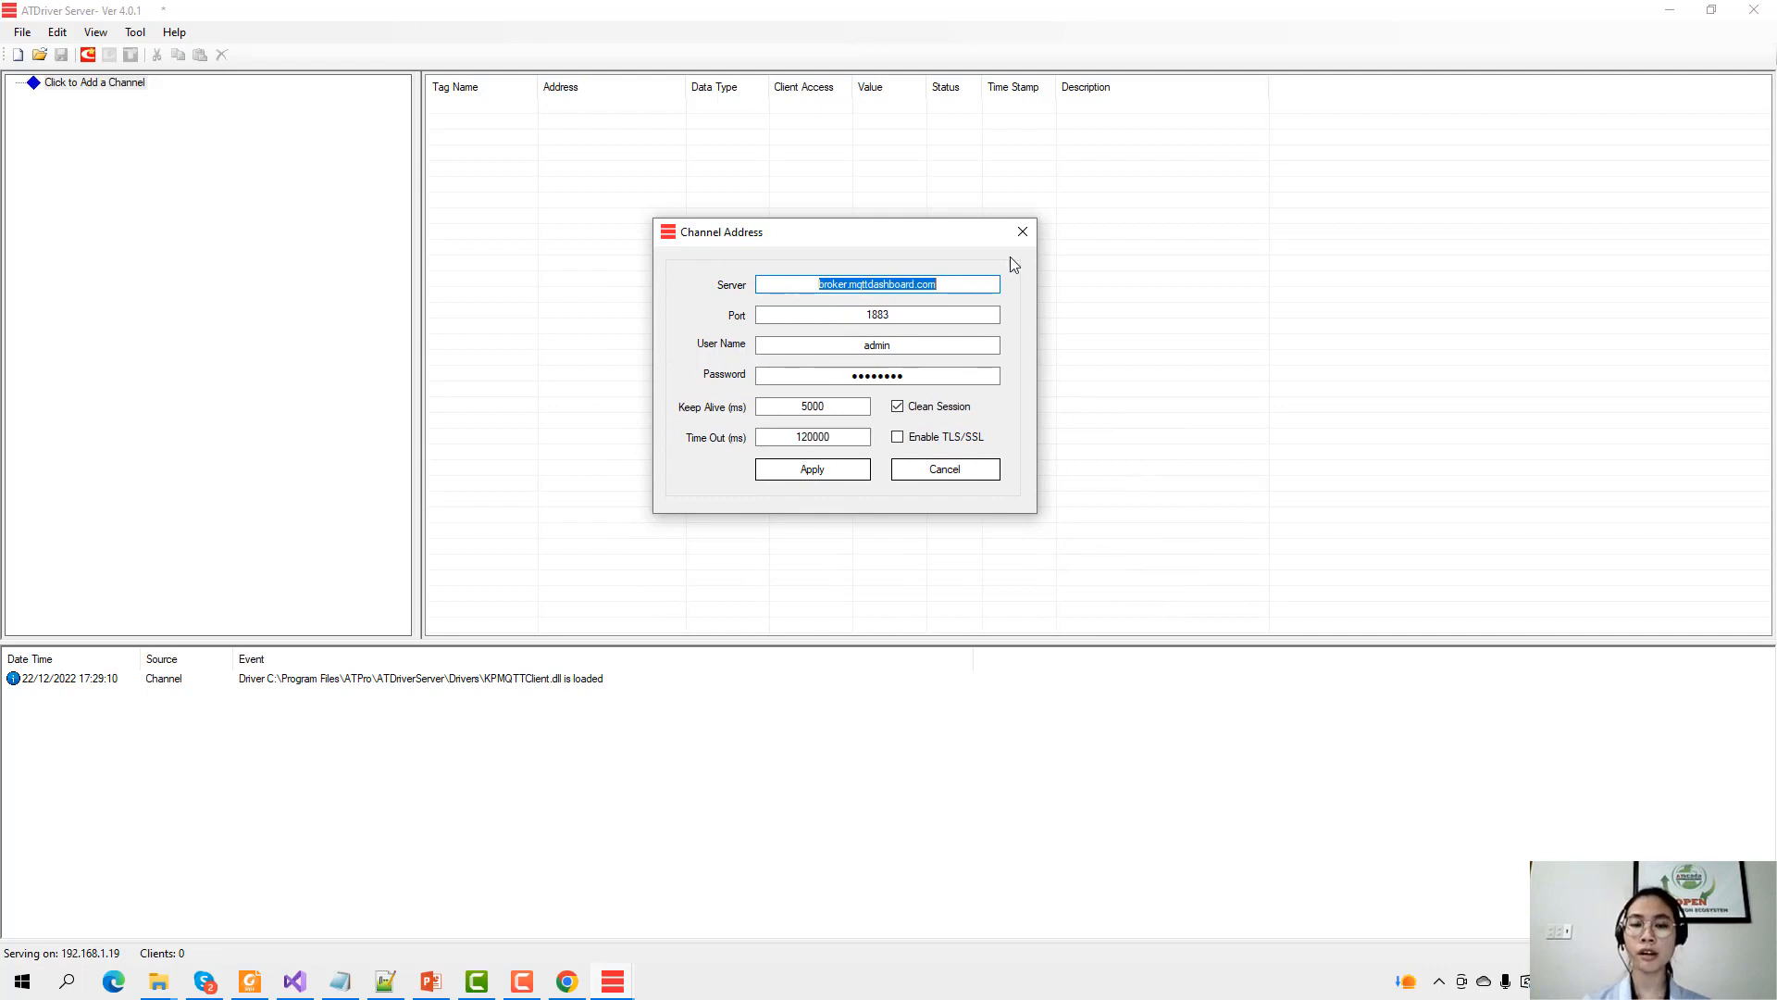
# Set the broker to mymqtt.asia, port 1883, fill in the broker user name and password, and apply.
pyautogui.write('myser')
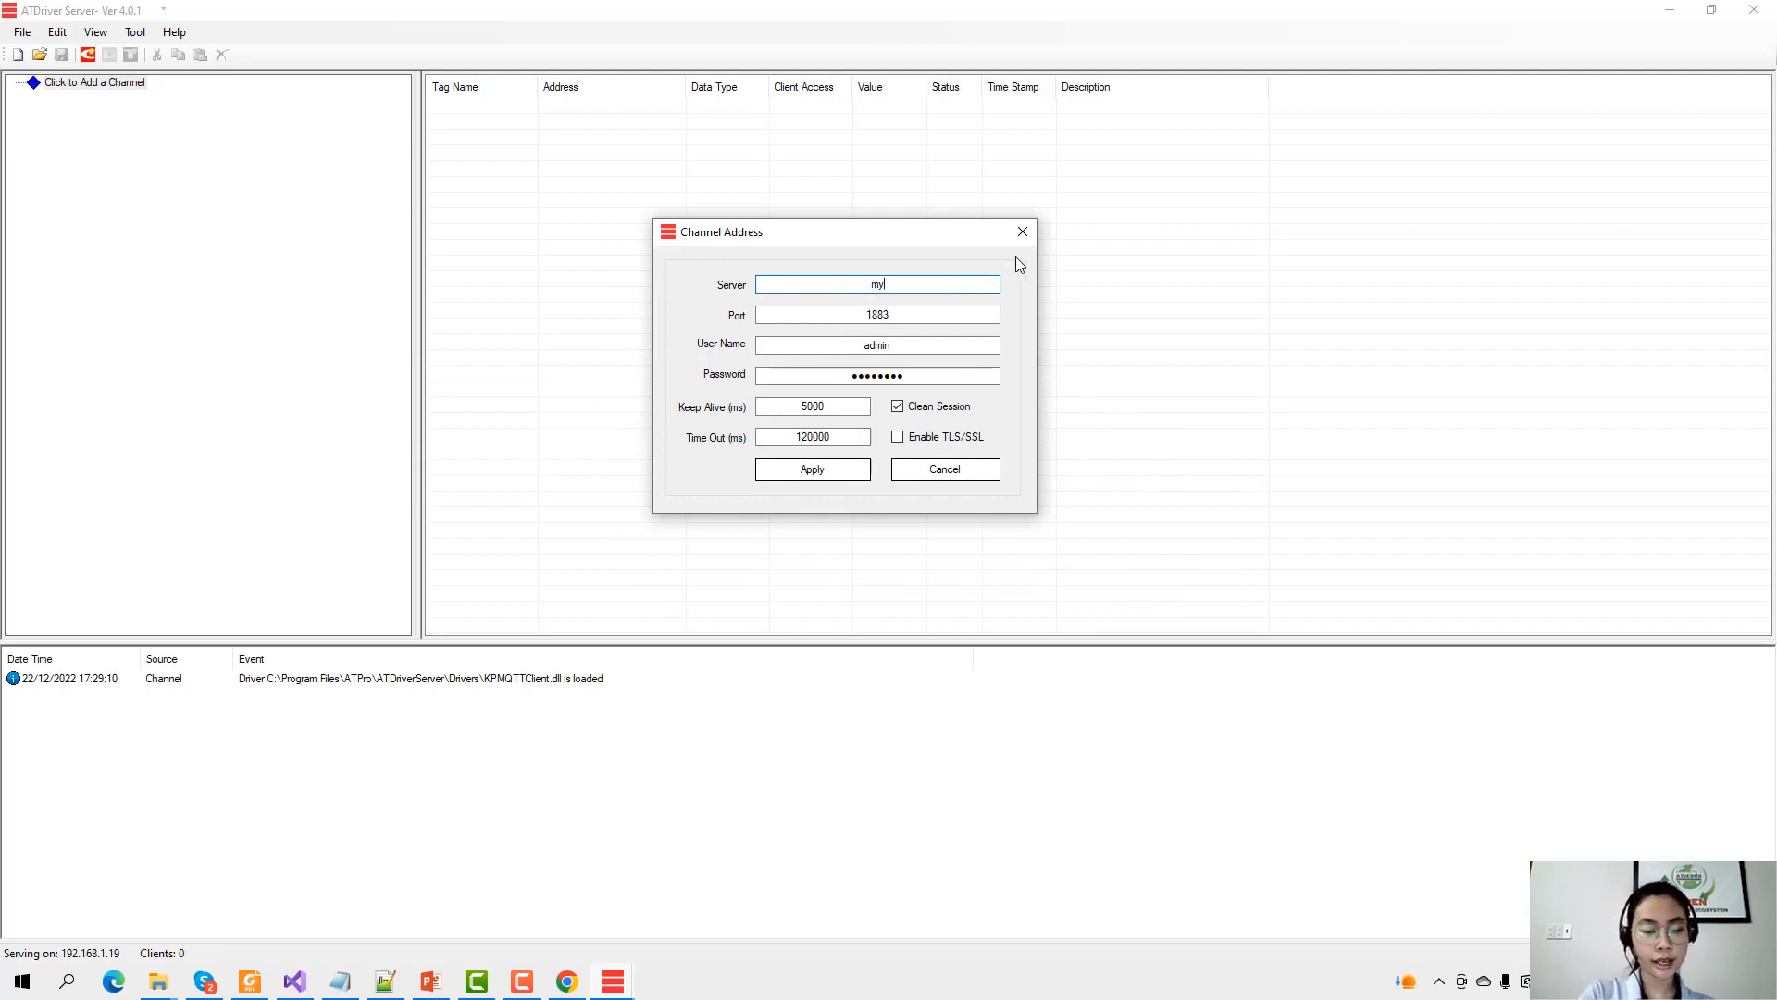
pyautogui.press('BackSpace')
pyautogui.press('BackSpace')
pyautogui.press('BackSpace')
pyautogui.write('mqtt.asia')
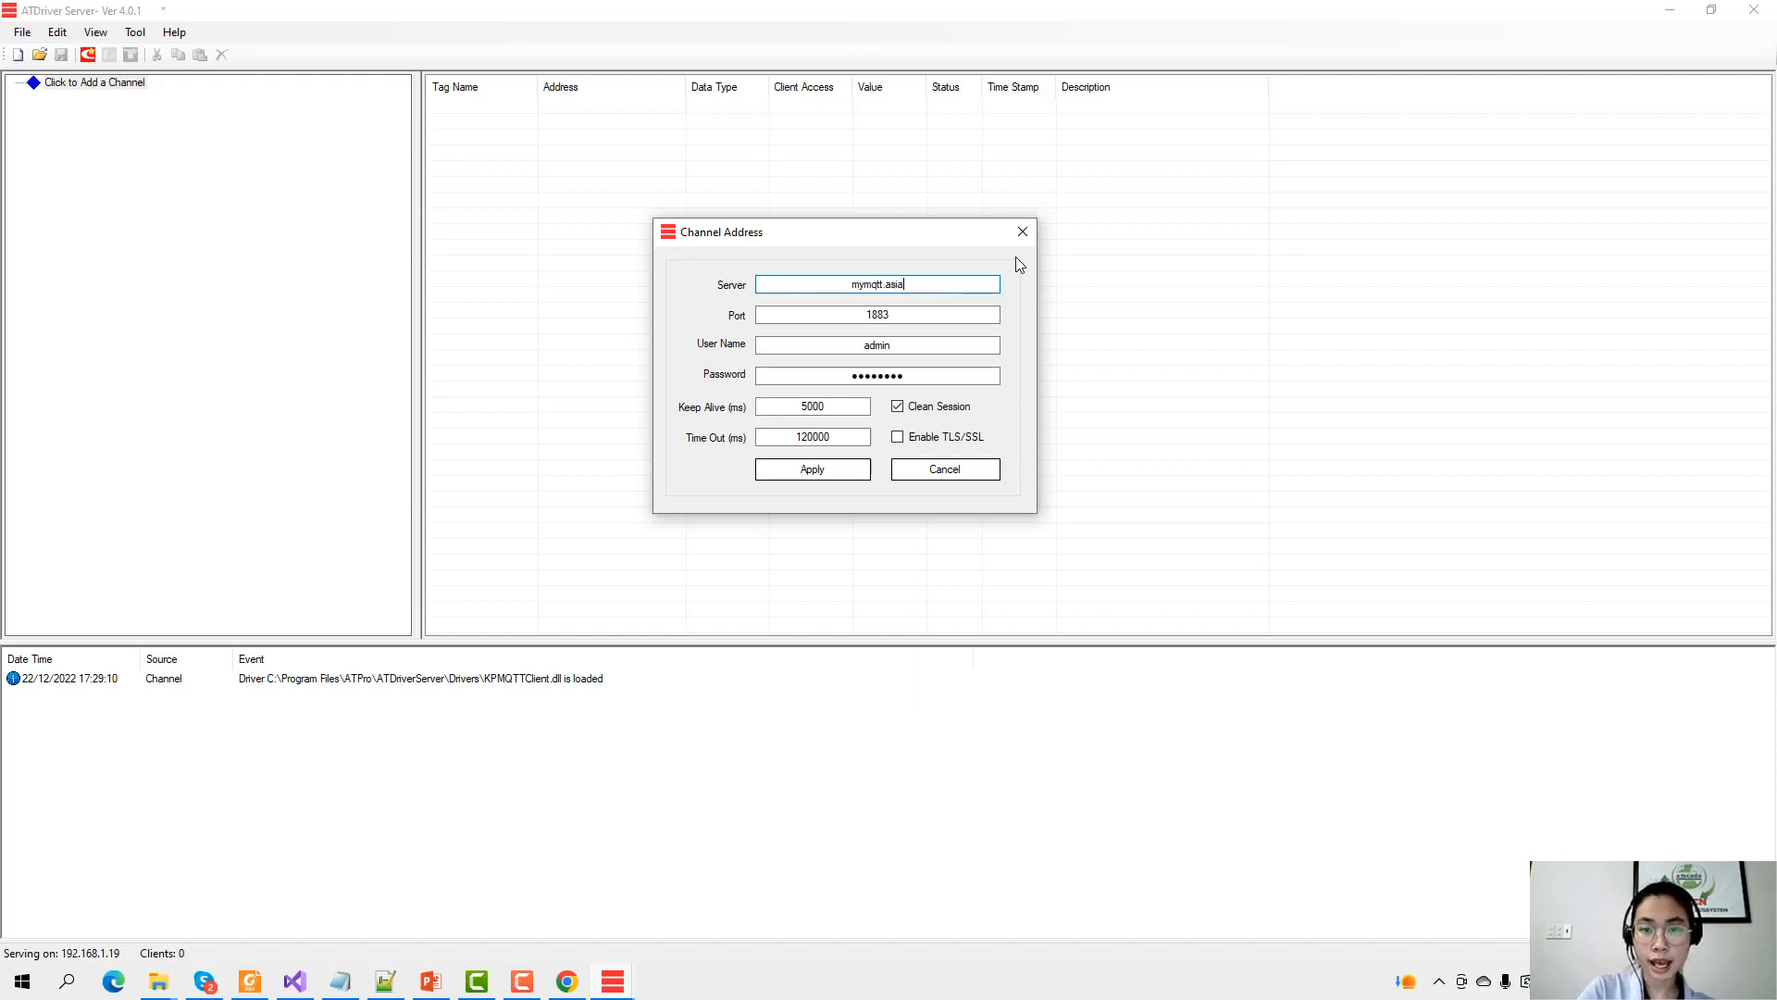
pyautogui.press('Tab')
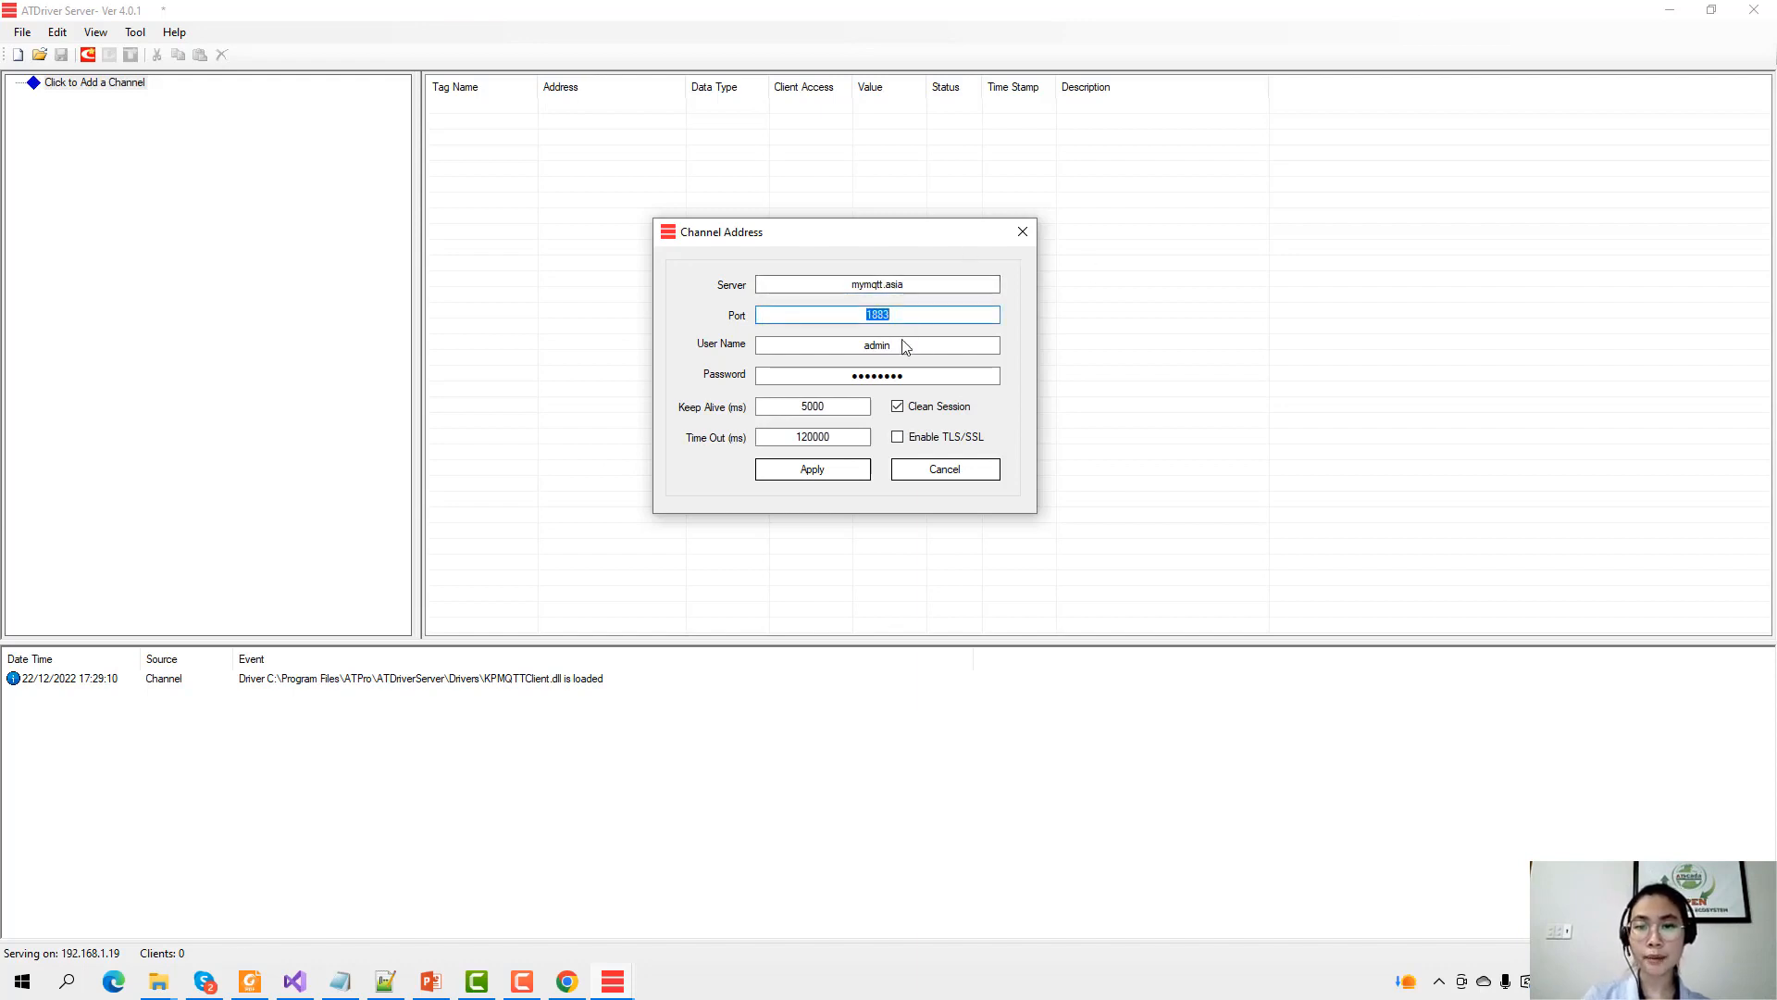
pyautogui.press('Tab')
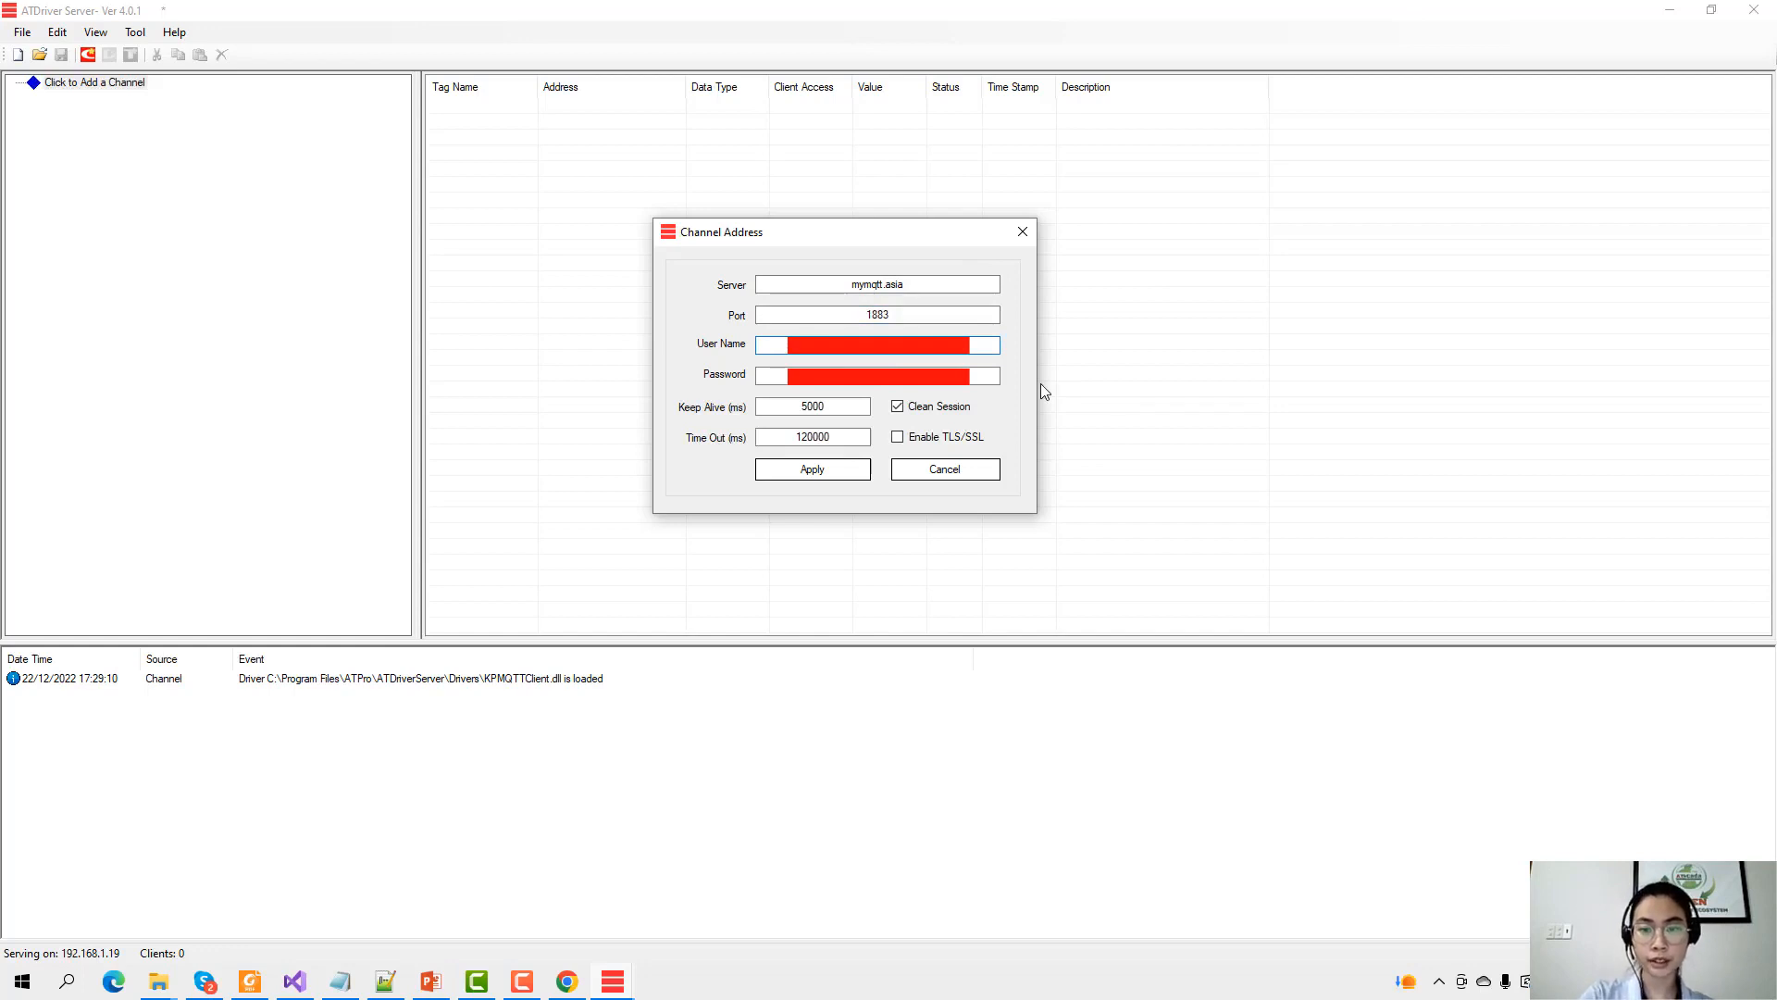
pyautogui.press('Tab')
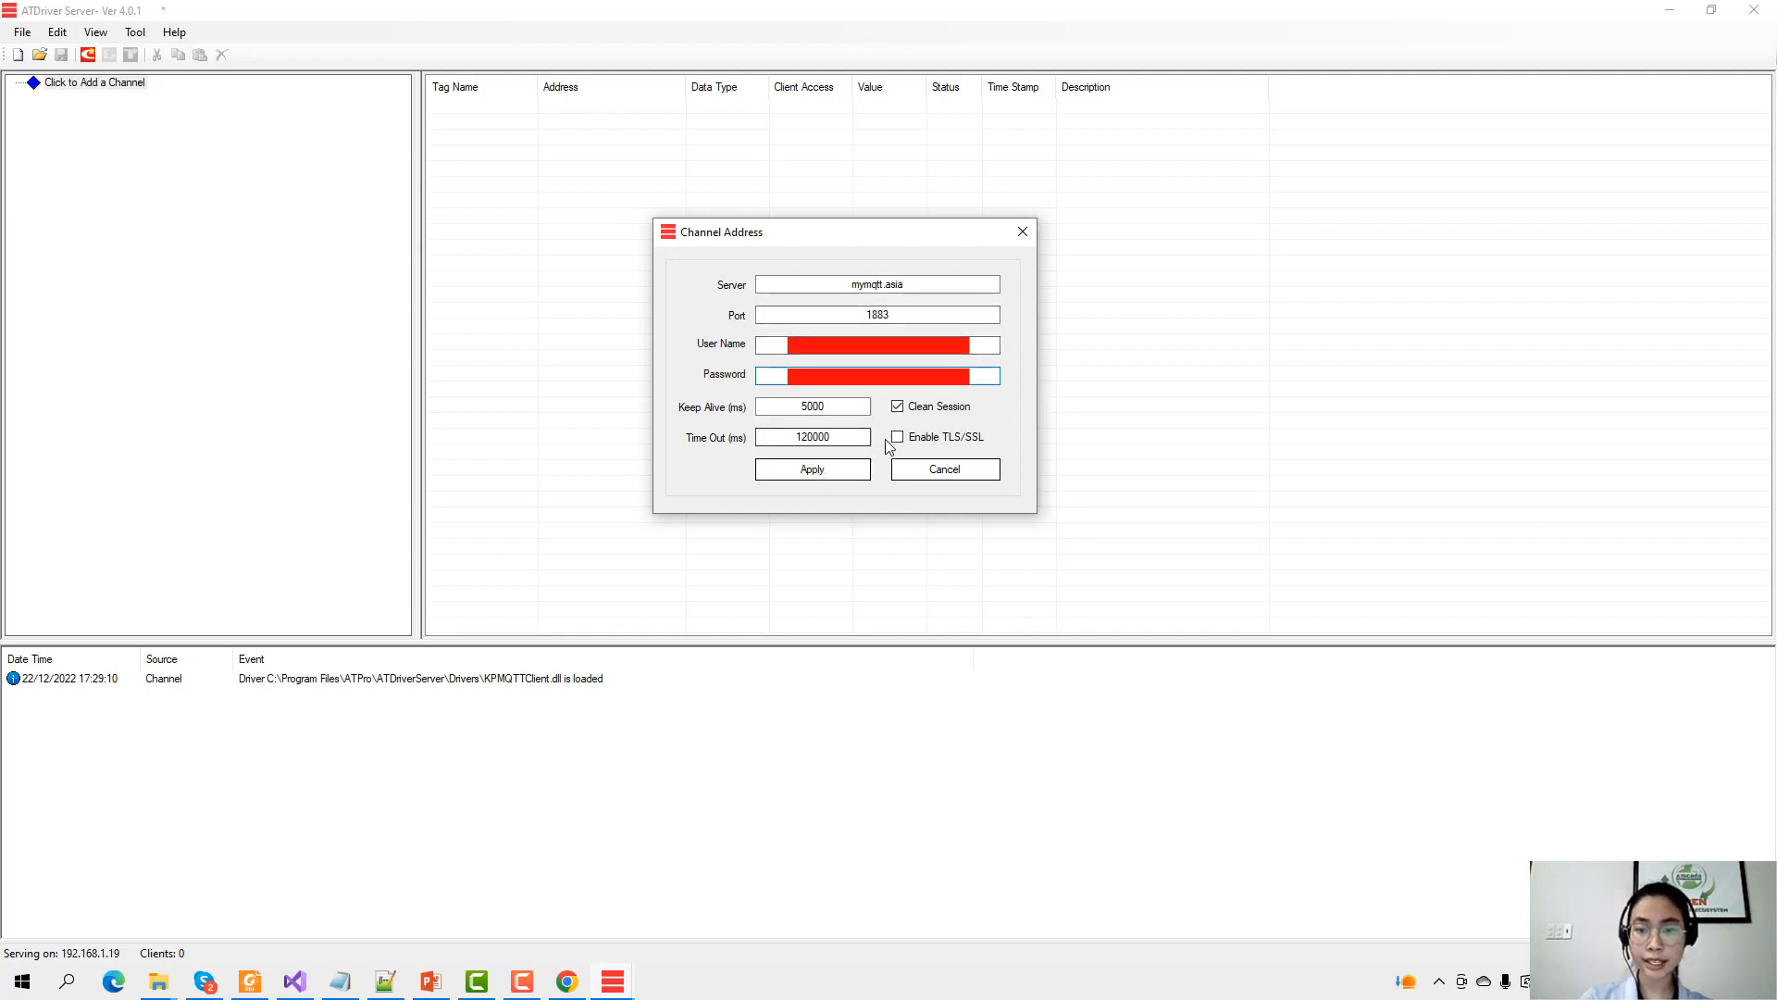
pyautogui.click(812, 469)
pyautogui.click(77, 83)
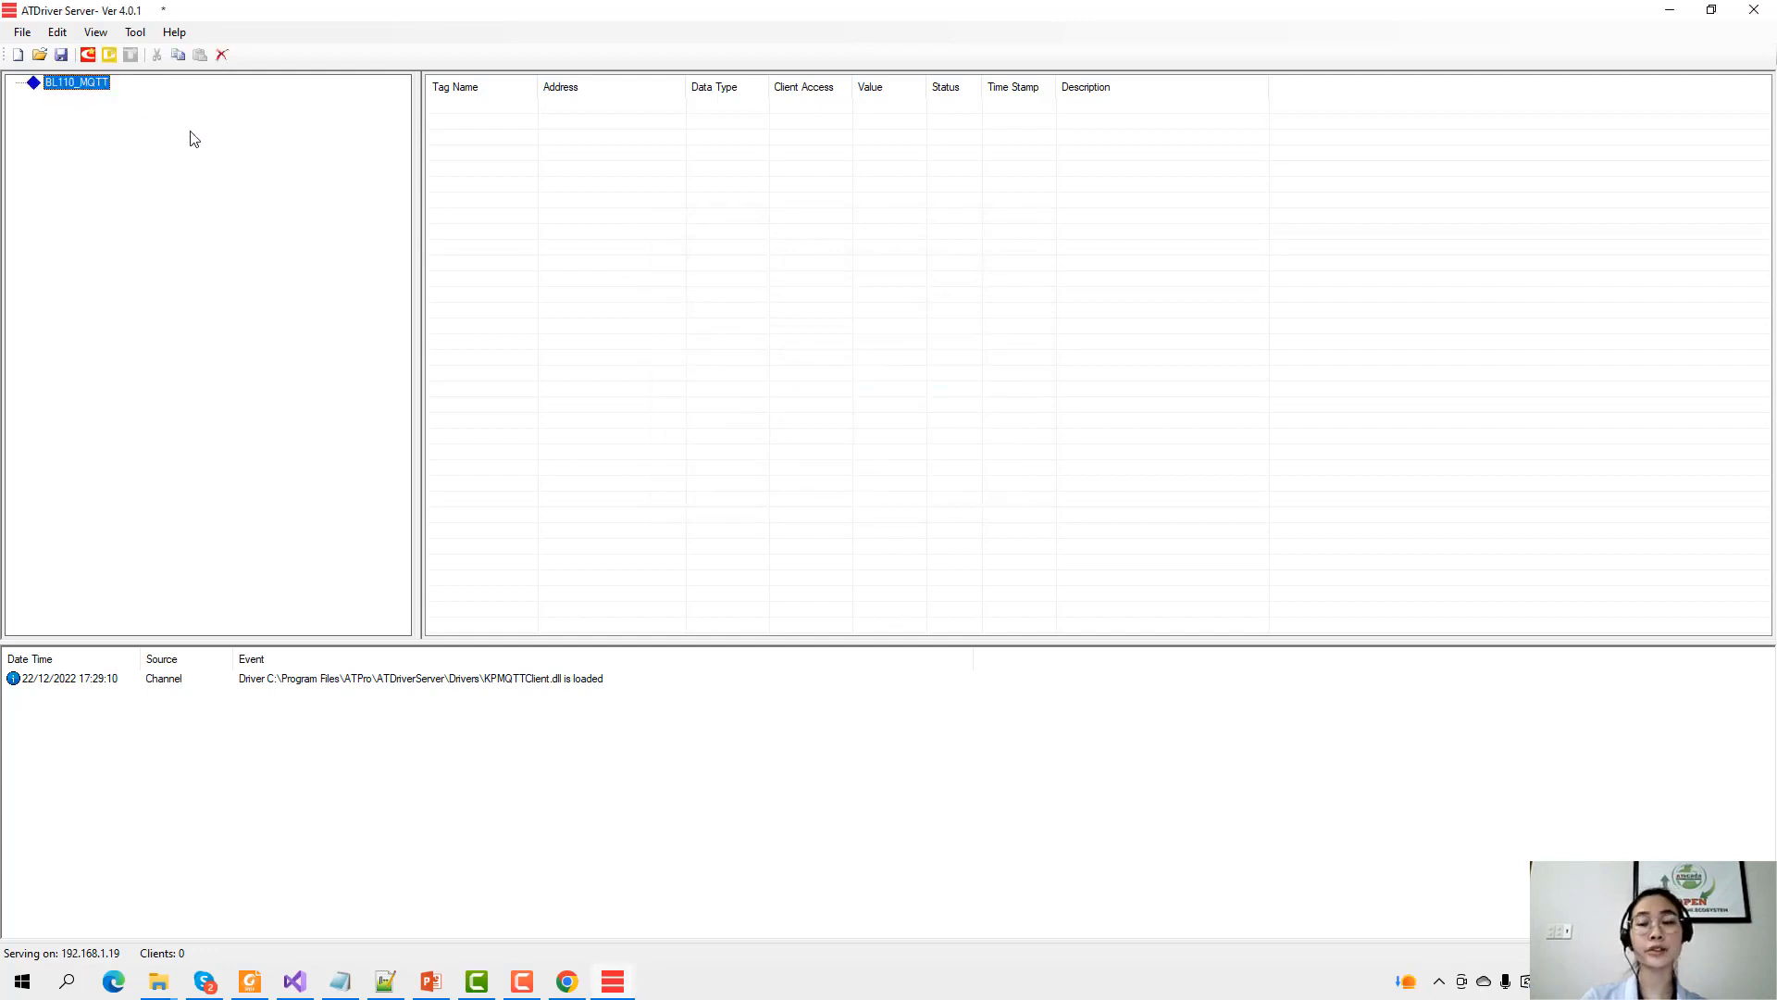
# Add a device named Gateway to the BL110_MQTT channel.
pyautogui.click(109, 55)
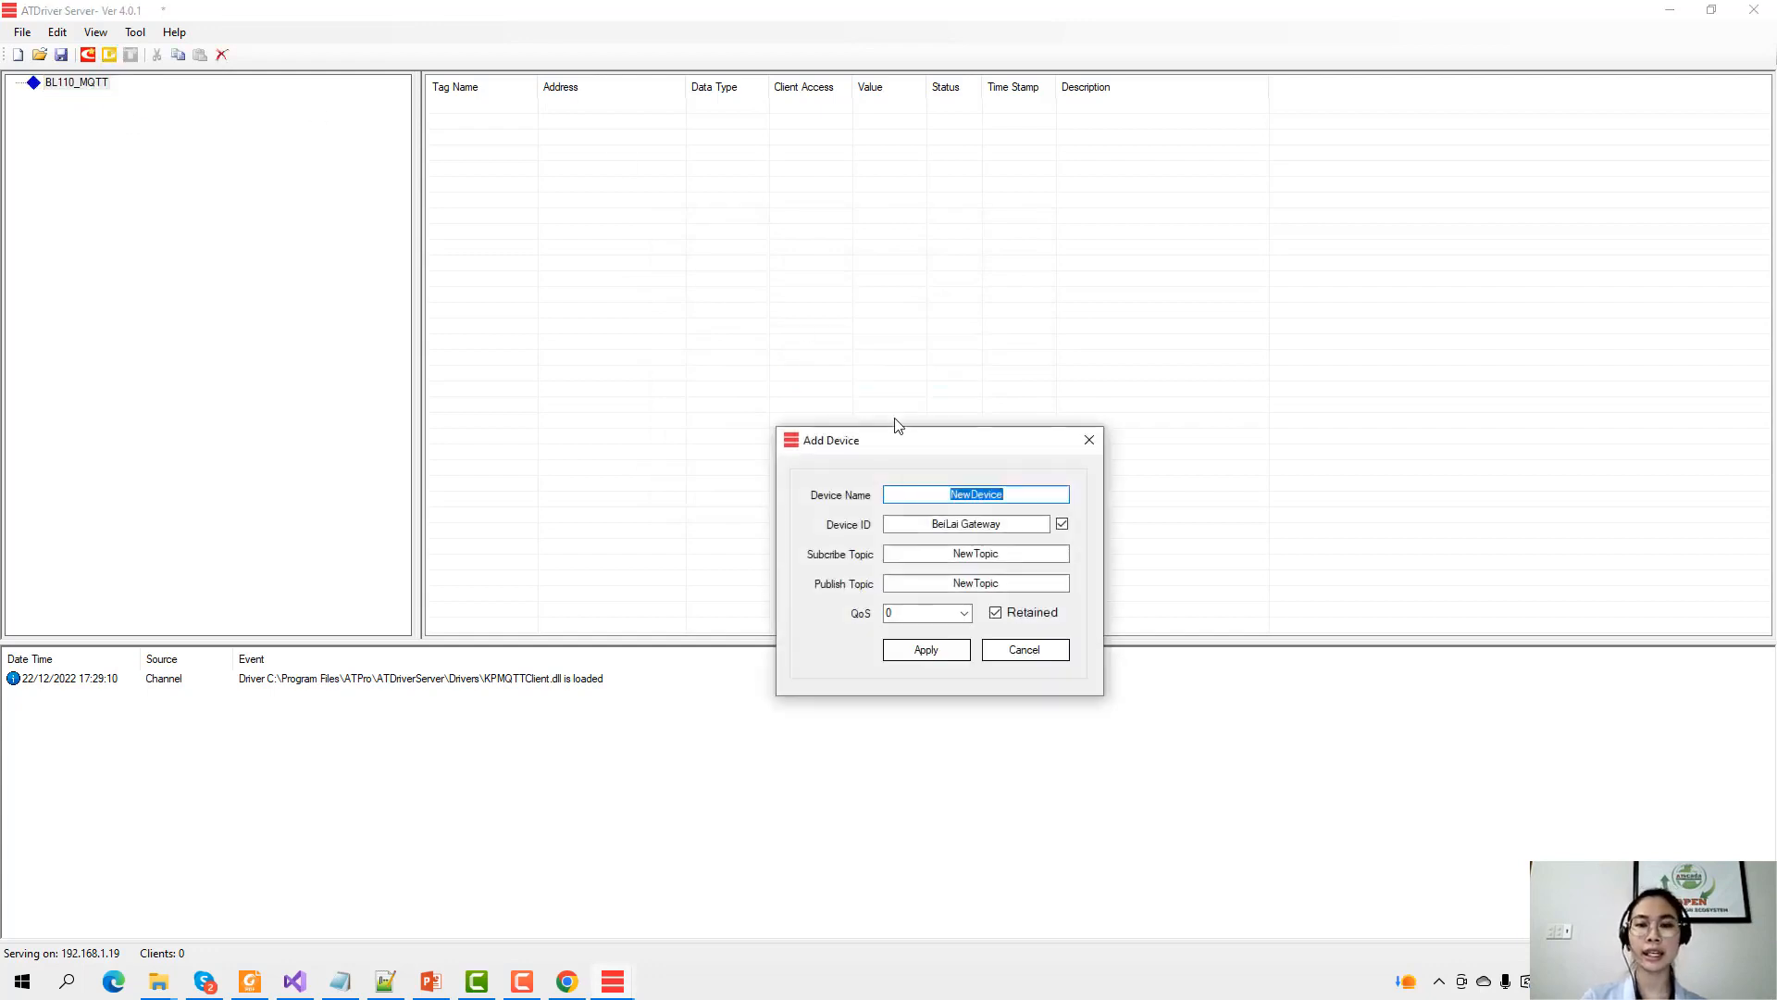
pyautogui.moveTo(905, 440); pyautogui.dragTo(859, 271)
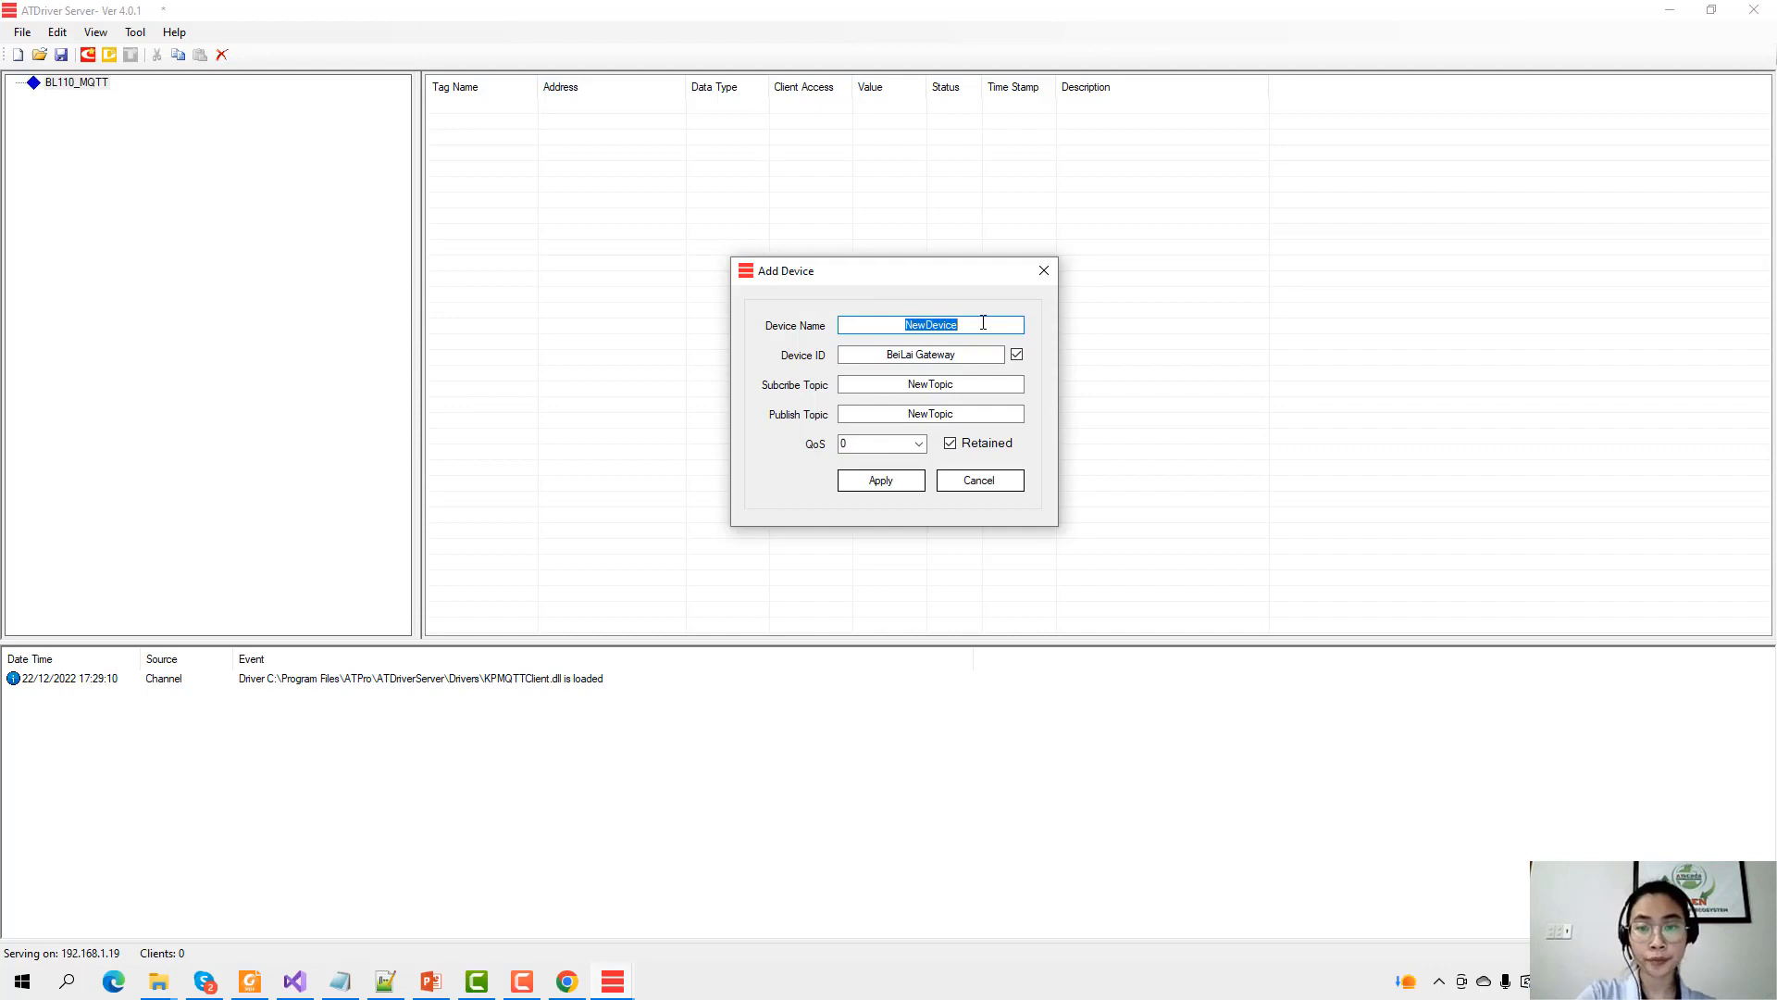
pyautogui.write('Gateway')
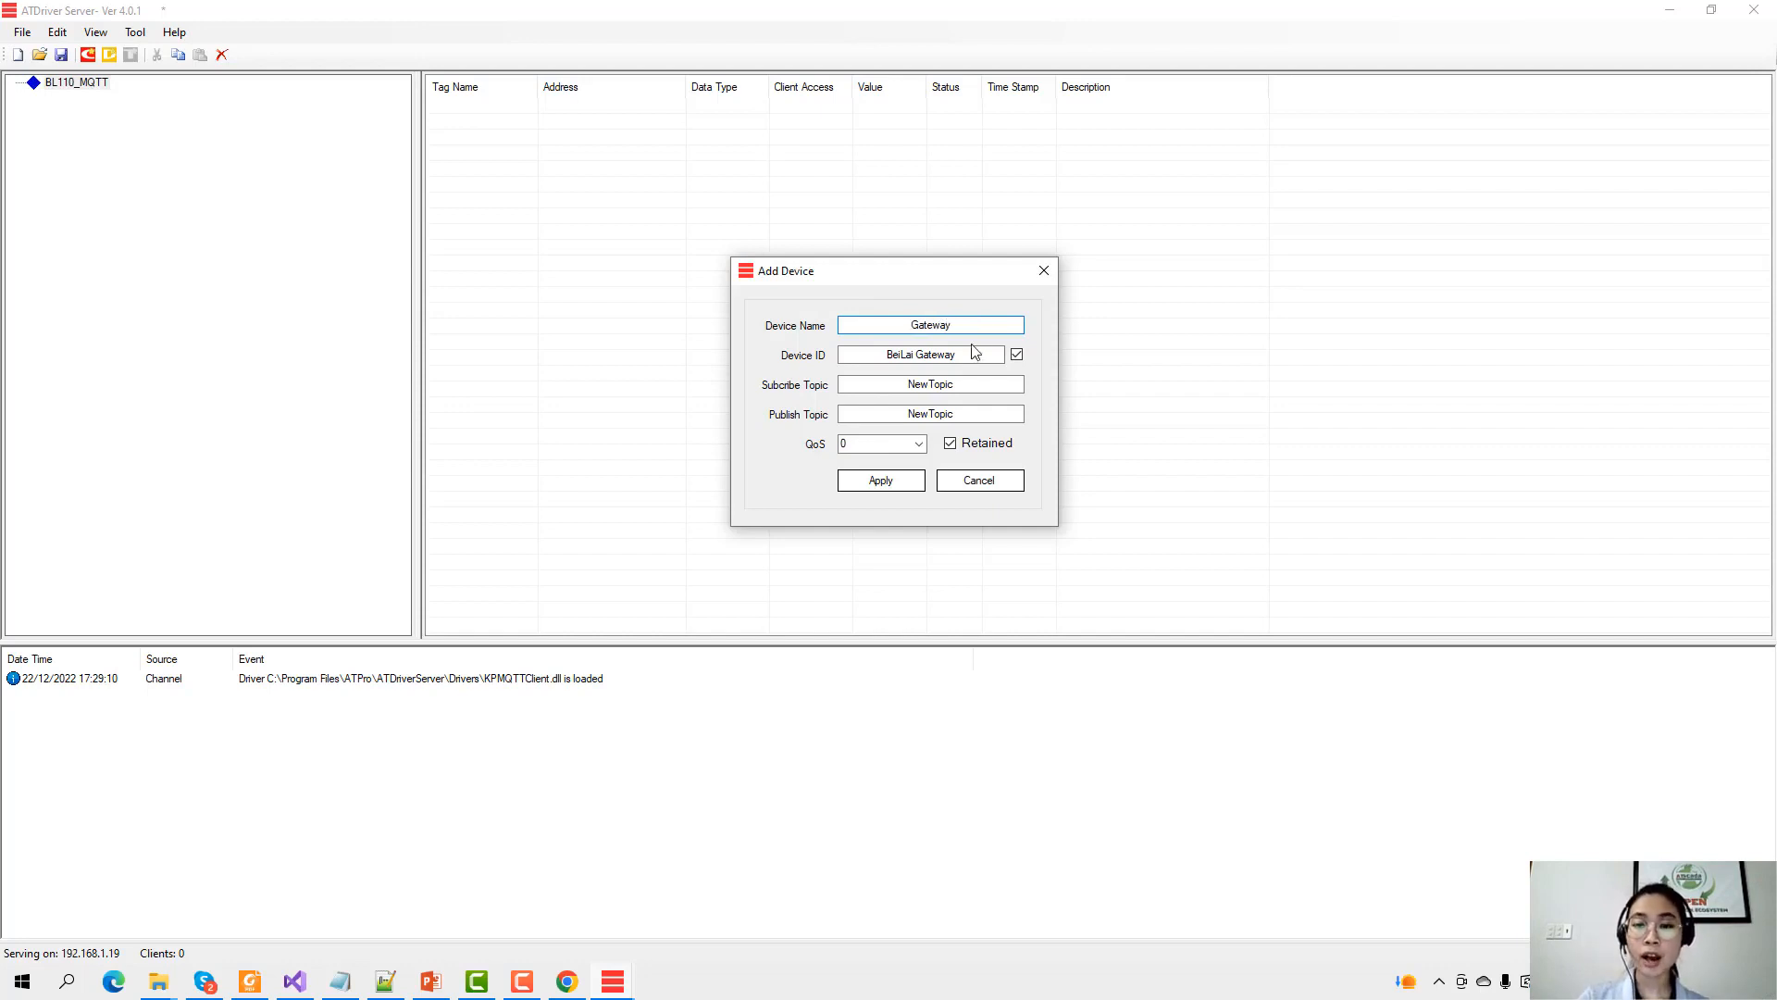
pyautogui.press('Tab')
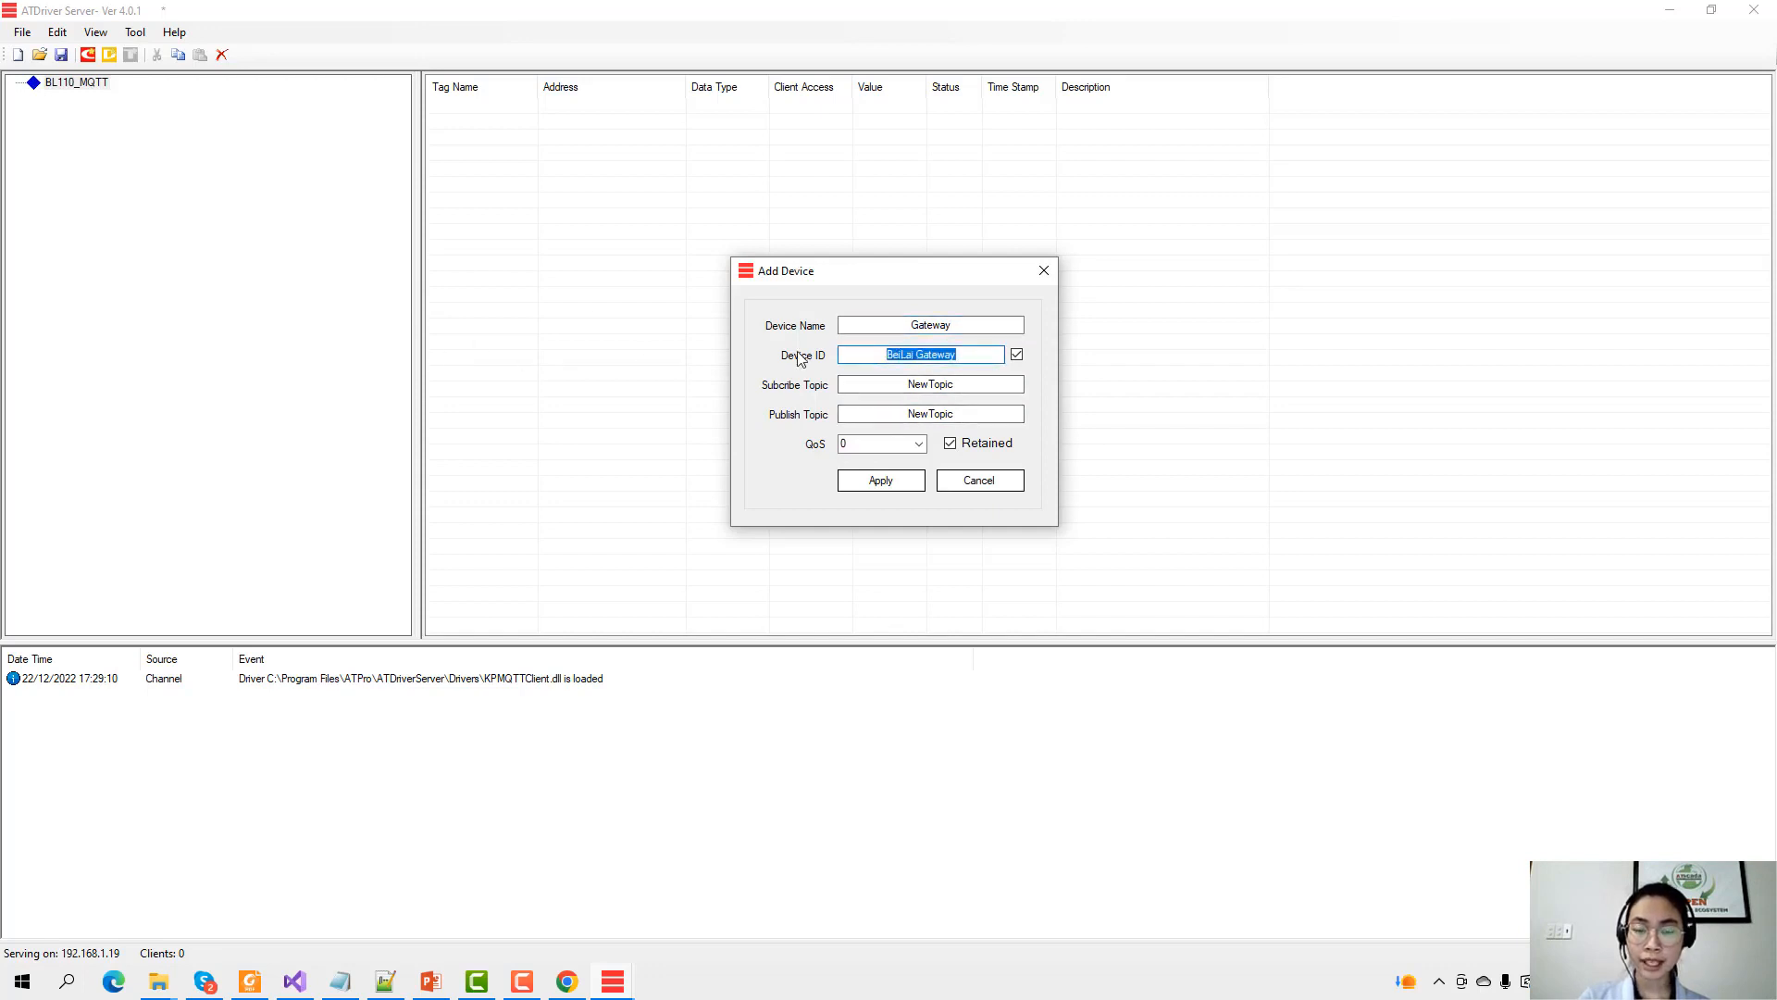
pyautogui.hotkey('shift', 'Tab')
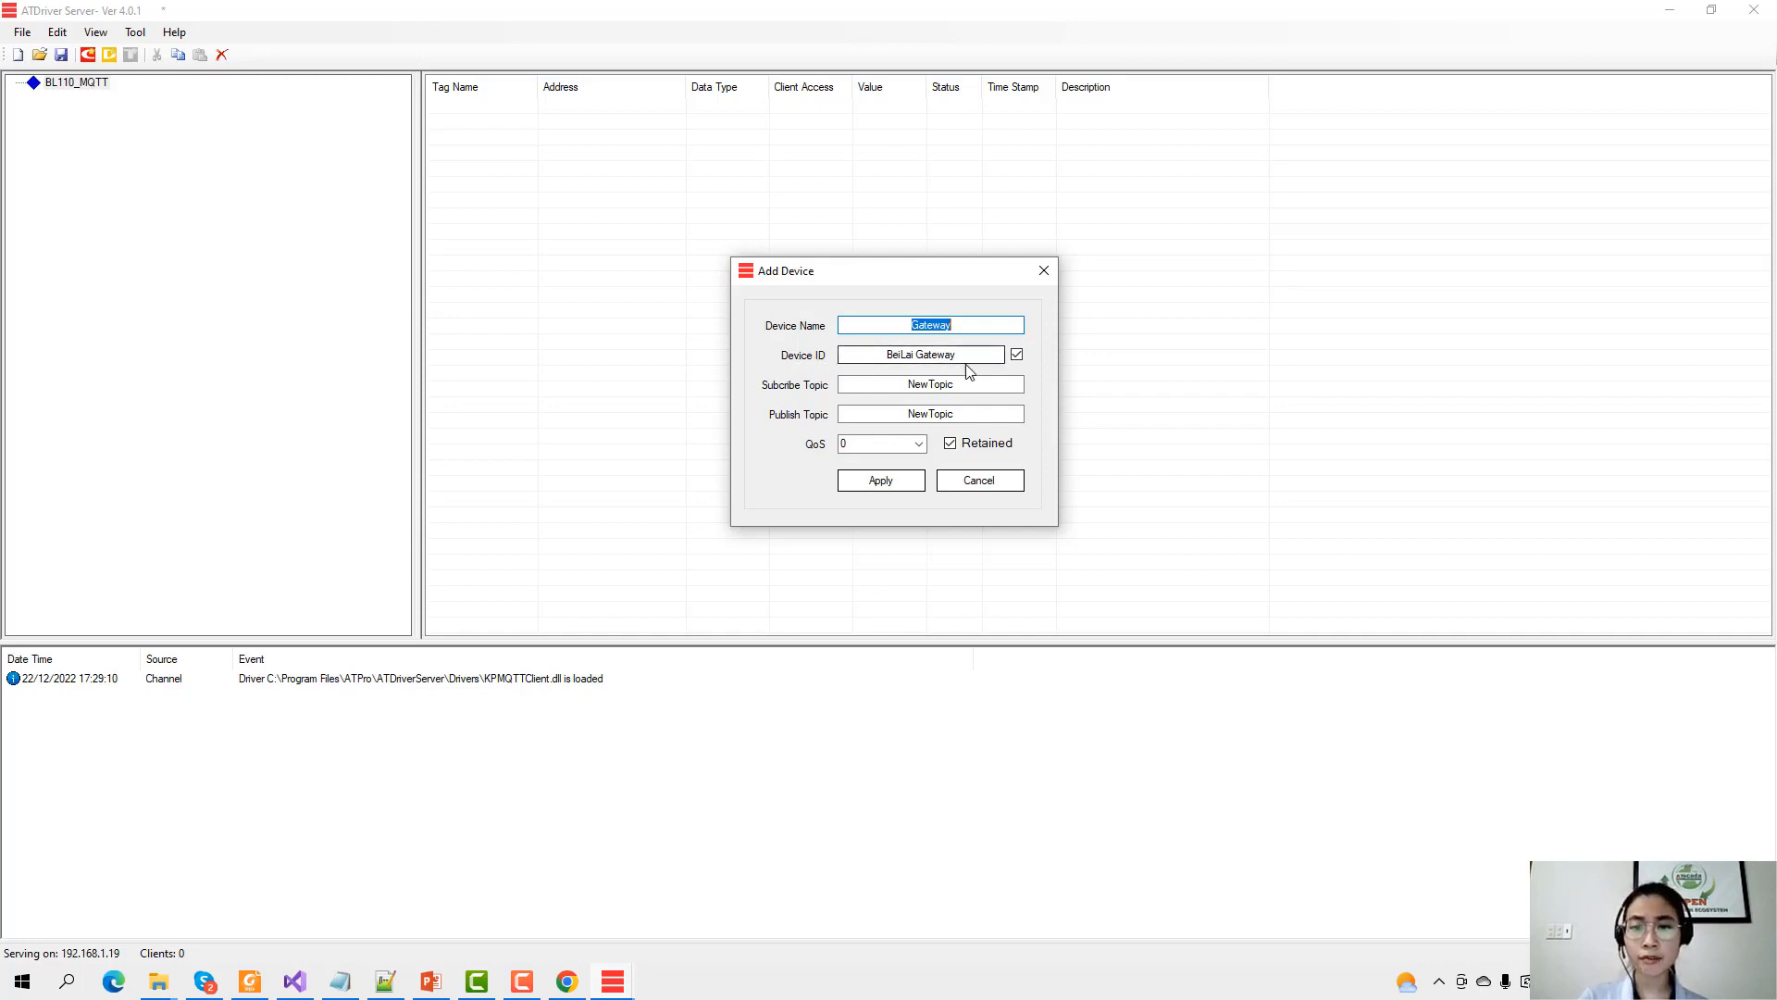
pyautogui.press('Tab')
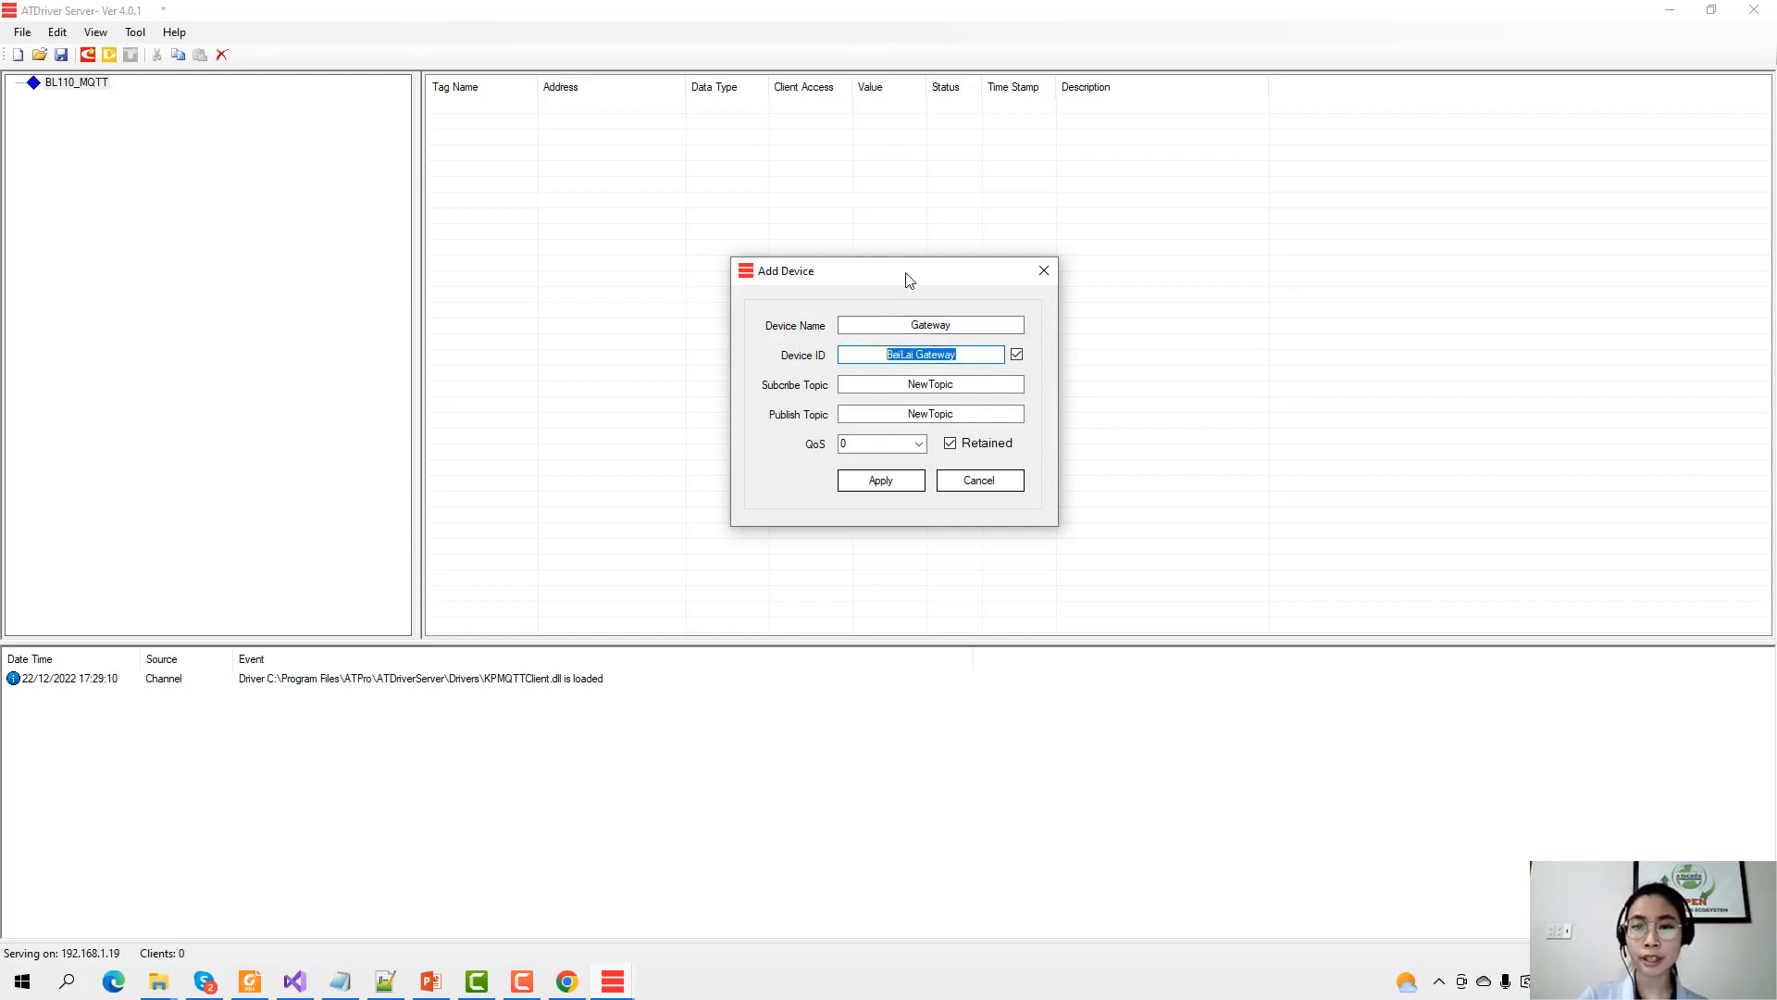
pyautogui.moveTo(904, 277); pyautogui.dragTo(1136, 281)
# Show the desktop and bring up the BL10x_Configuration Software shortcut's options.
pyautogui.rightClick(709, 972)
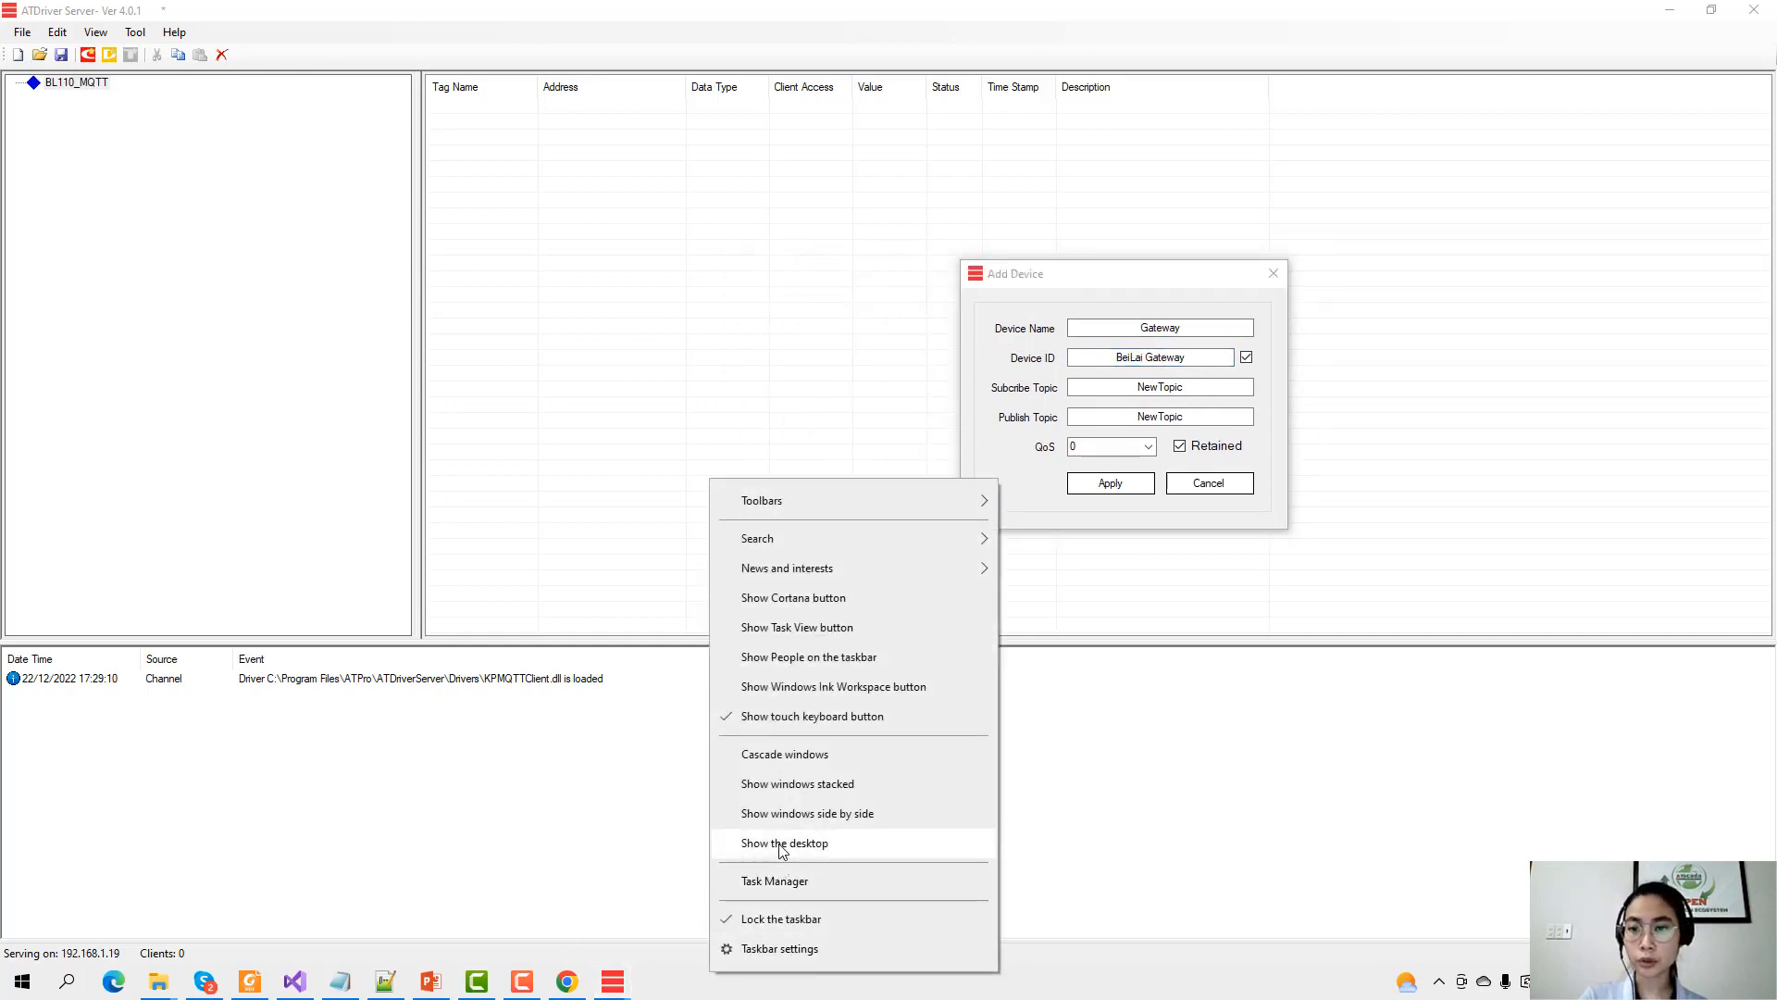
pyautogui.click(780, 844)
pyautogui.rightClick(1581, 583)
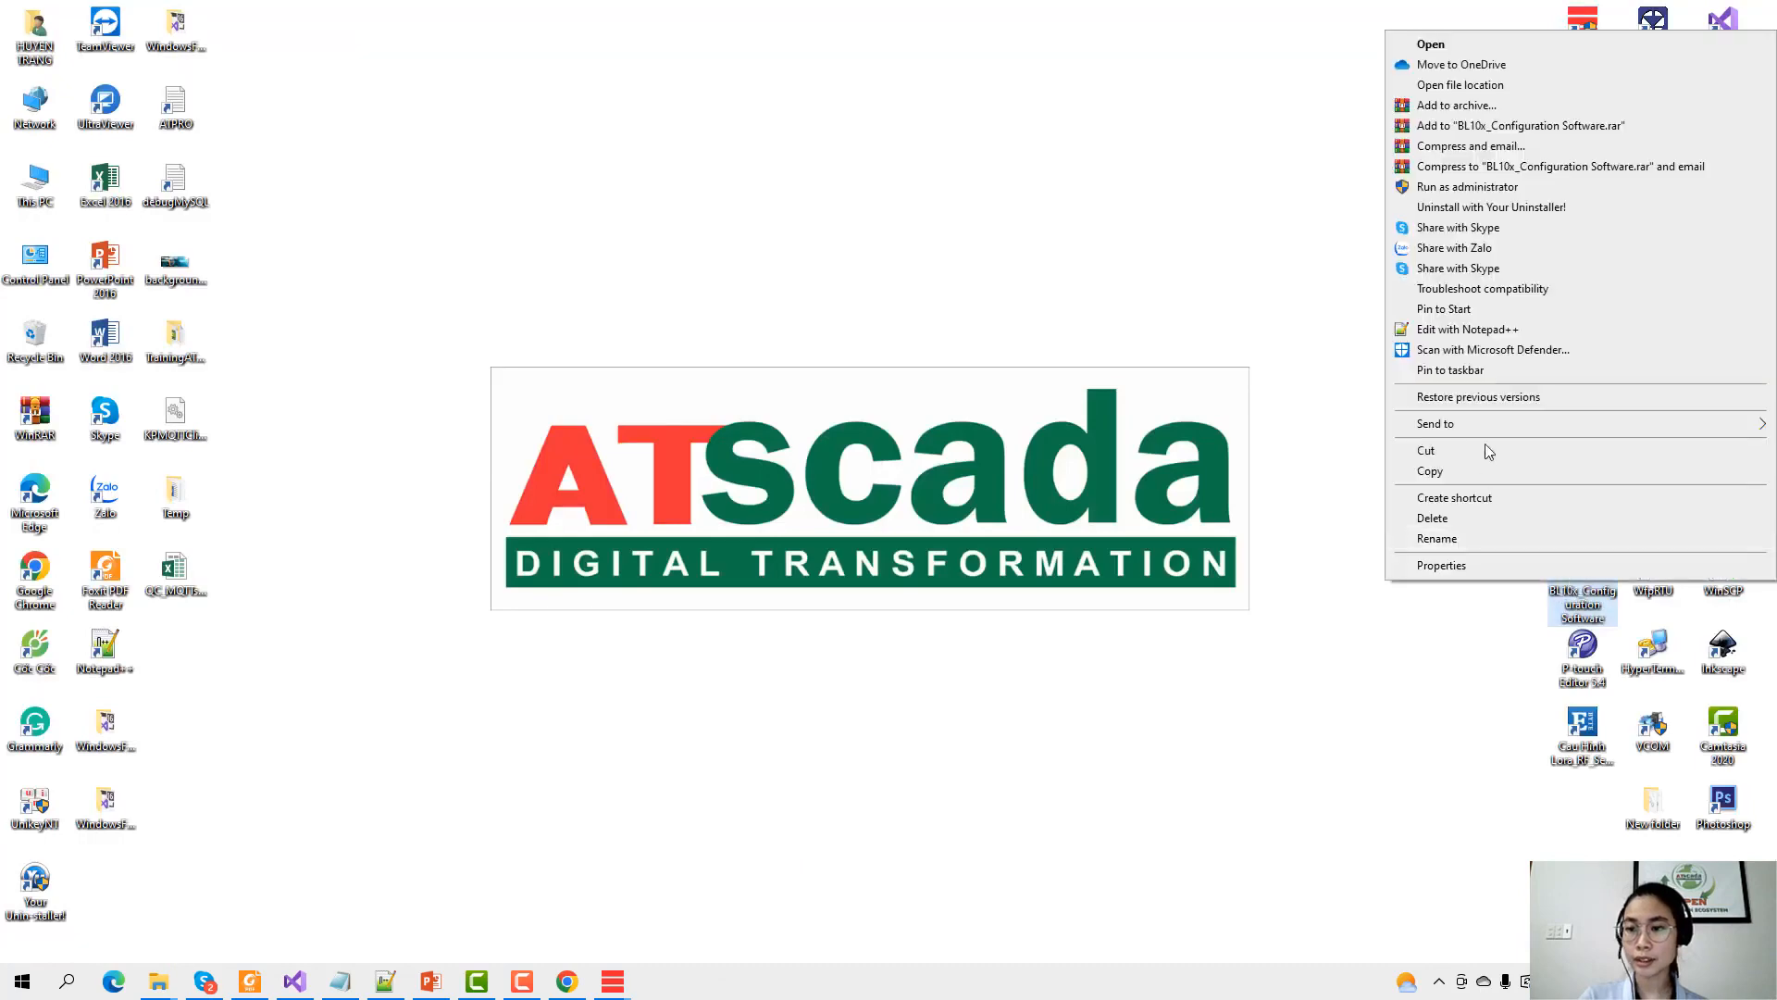
# Launch the gateway config tool as administrator, find the gateway and log in with its password.
pyautogui.click(1471, 186)
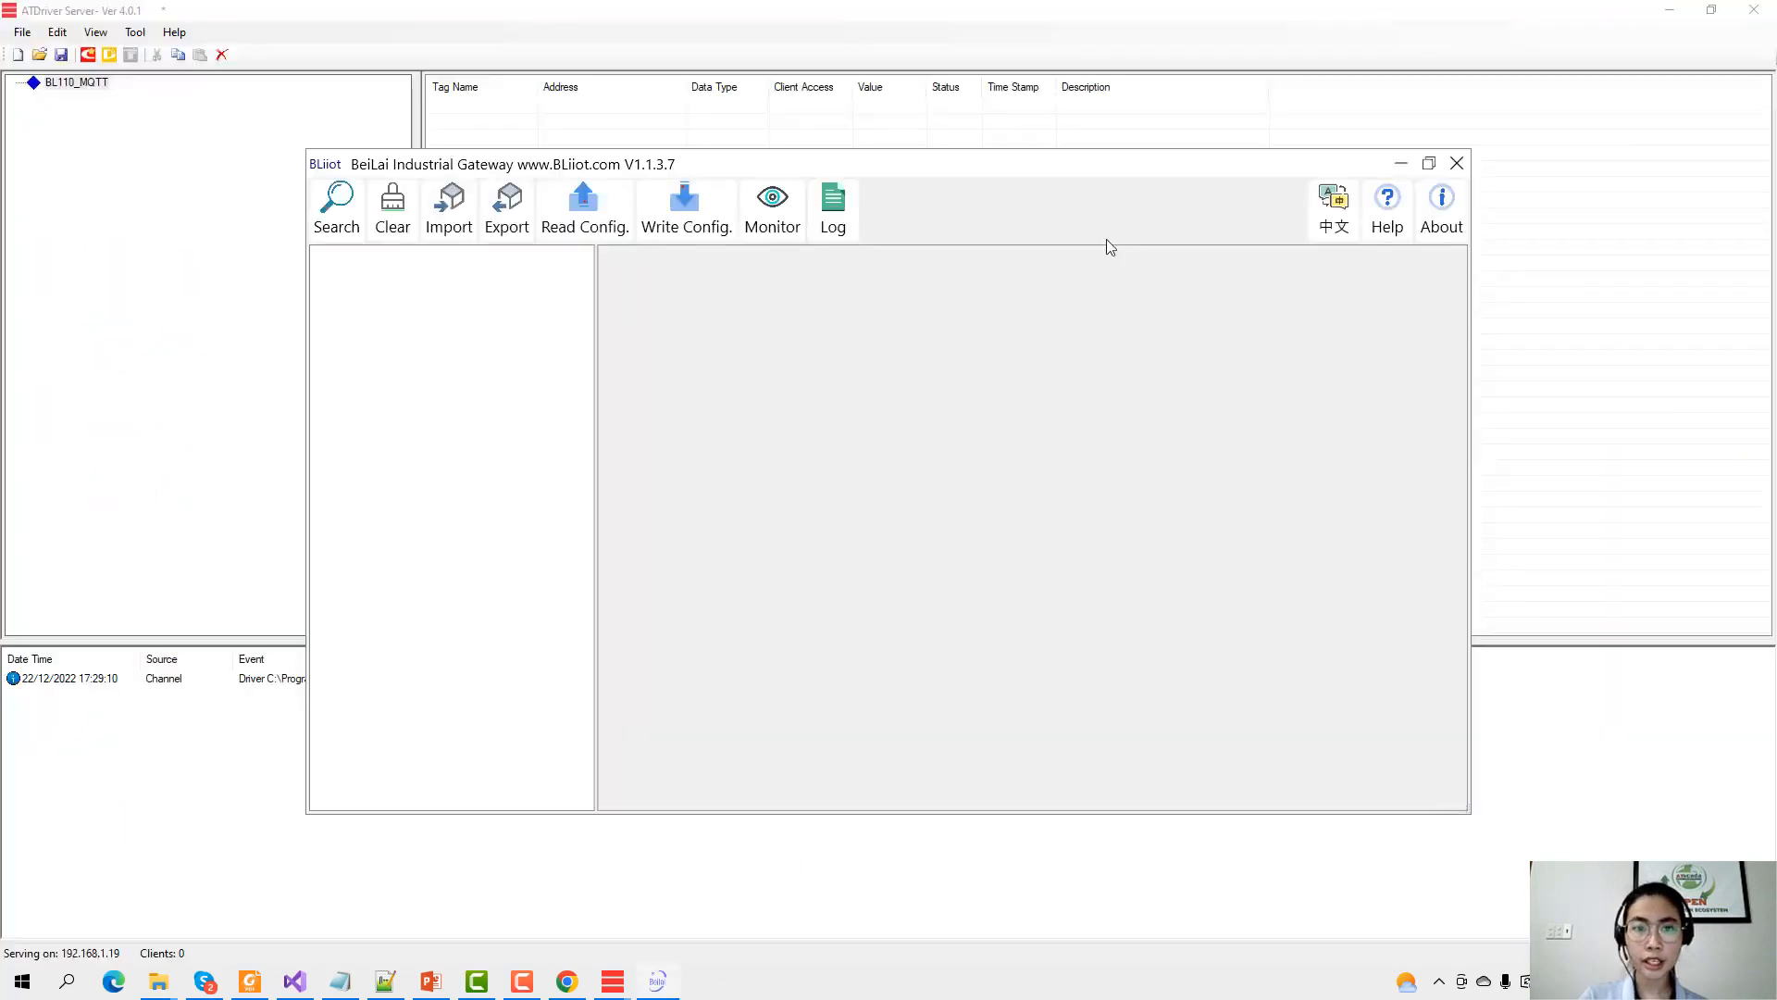
pyautogui.click(336, 222)
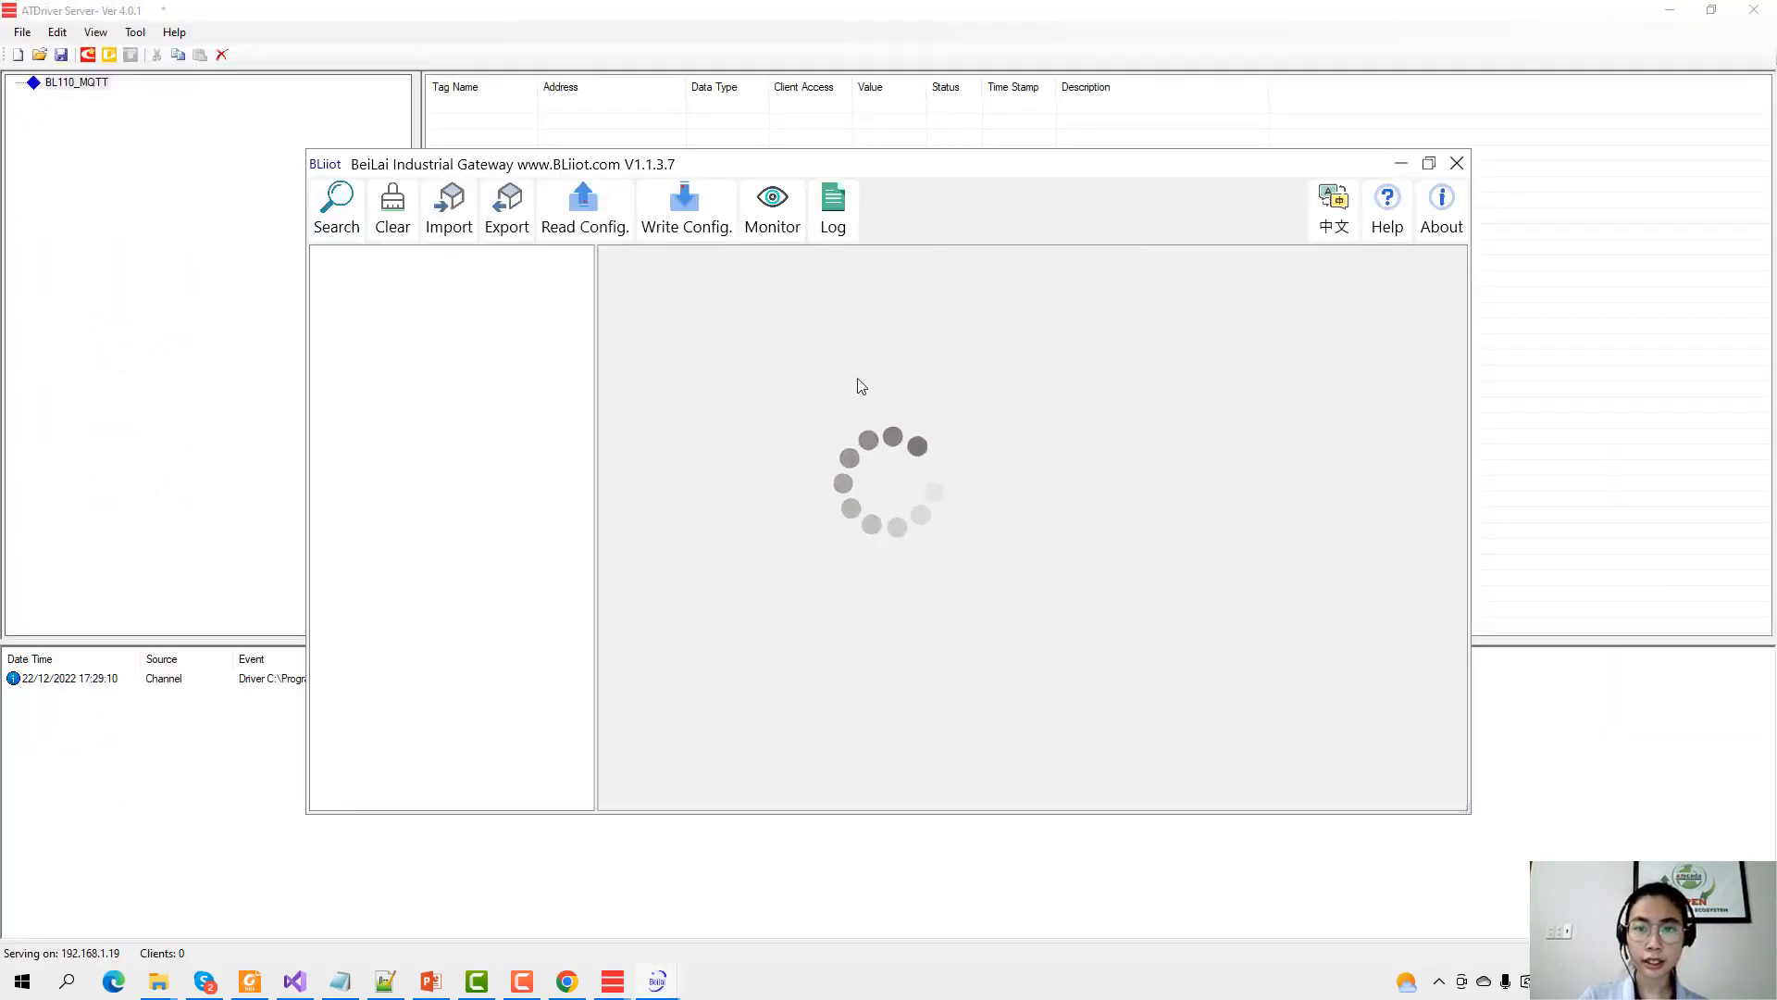
pyautogui.doubleClick(793, 398)
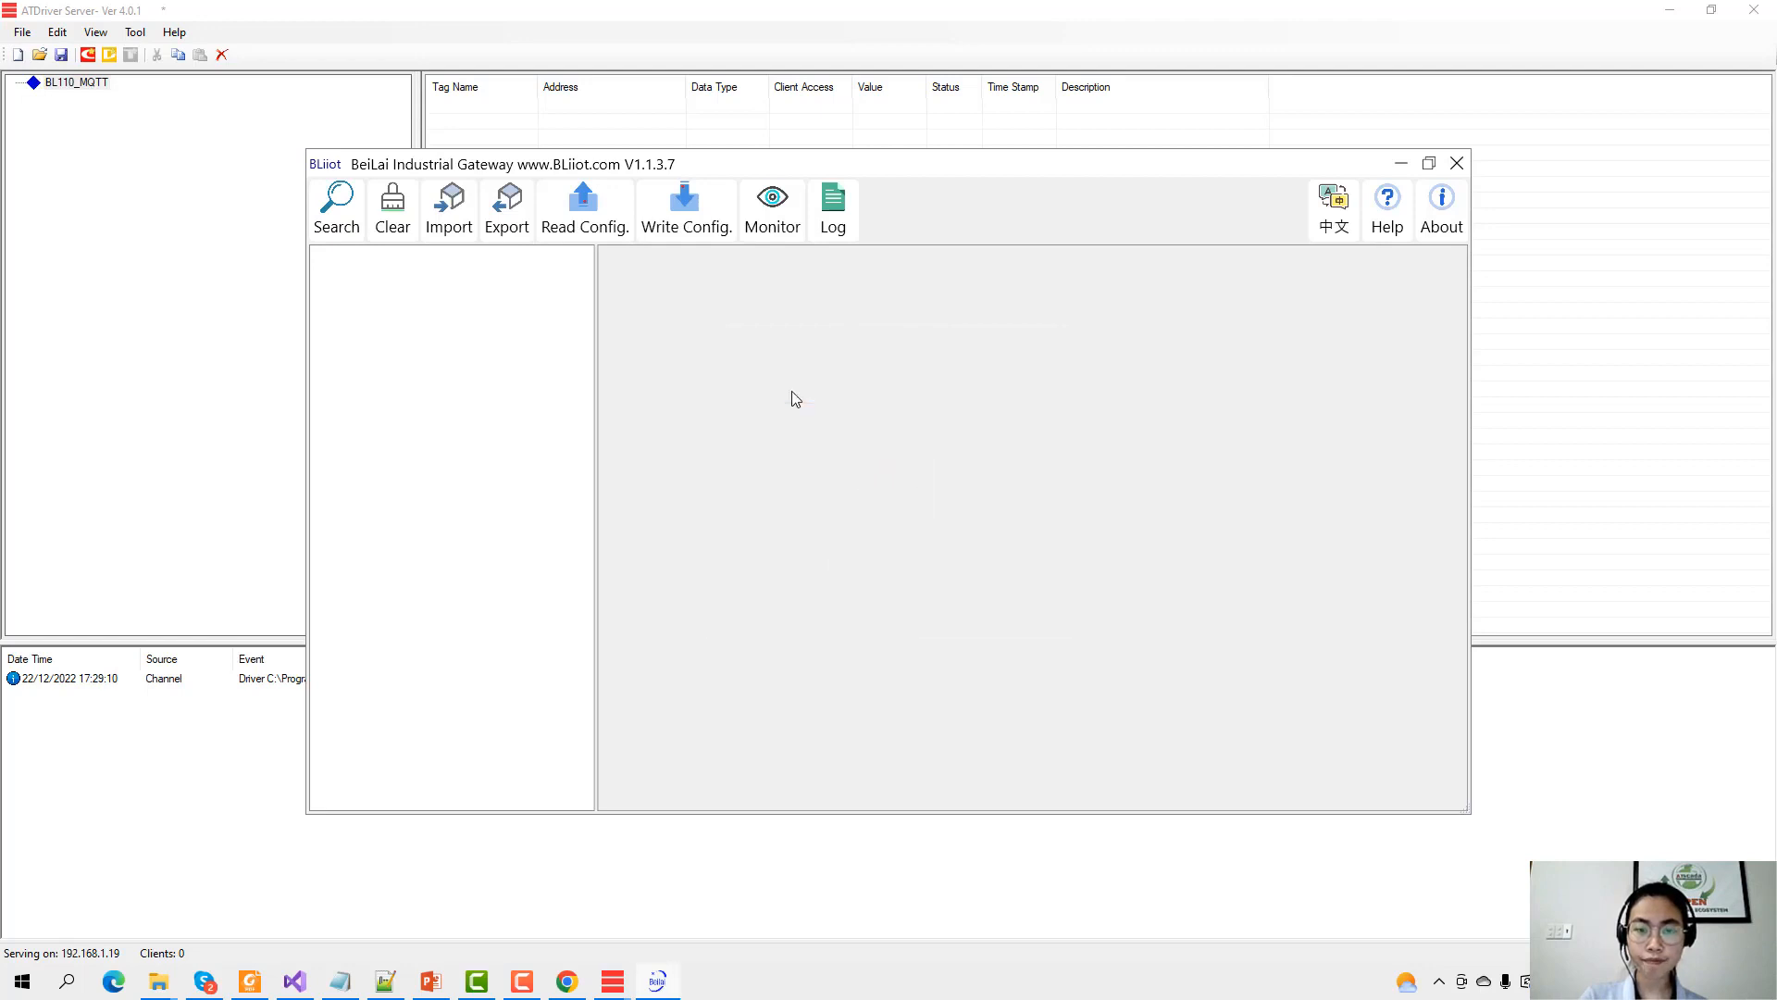
pyautogui.write('123')
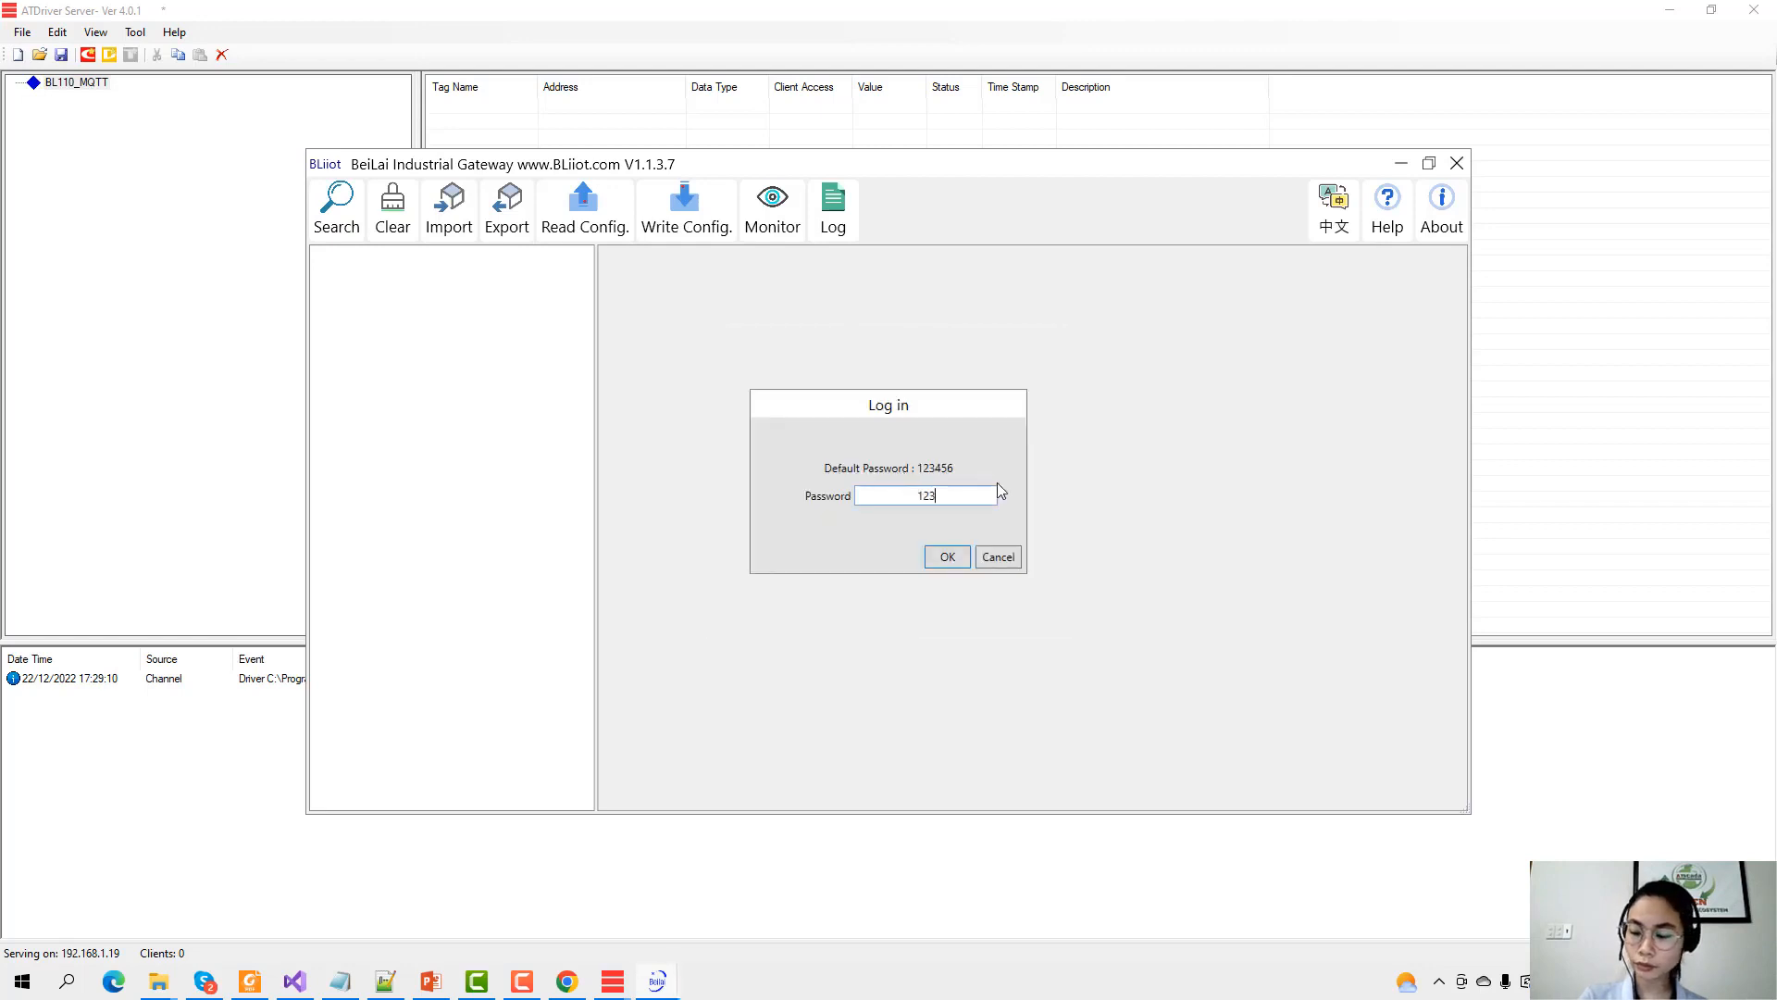
pyautogui.write('456')
pyautogui.press('Return')
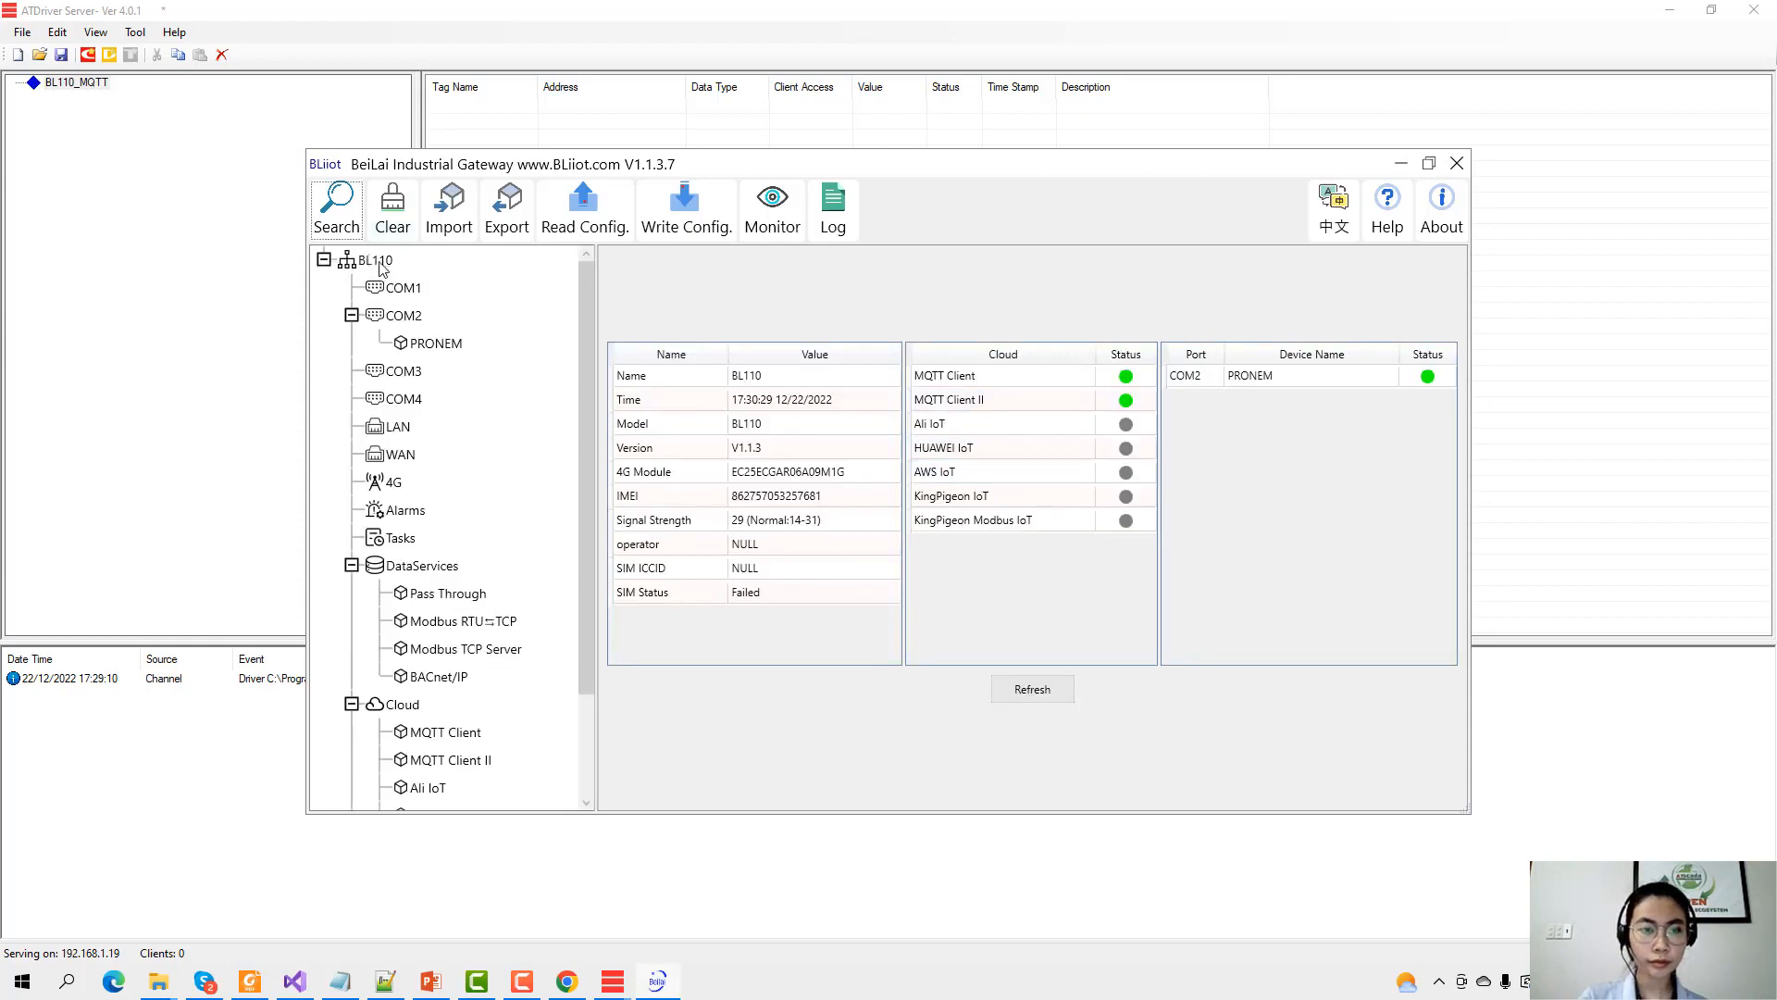
# Confirm the gateway's Name is BL110 unchanged, then select the Gateway form's device ID text.
pyautogui.moveTo(1253, 174); pyautogui.dragTo(959, 201)
pyautogui.moveTo(1231, 274); pyautogui.dragTo(1501, 234)
pyautogui.click(657, 981)
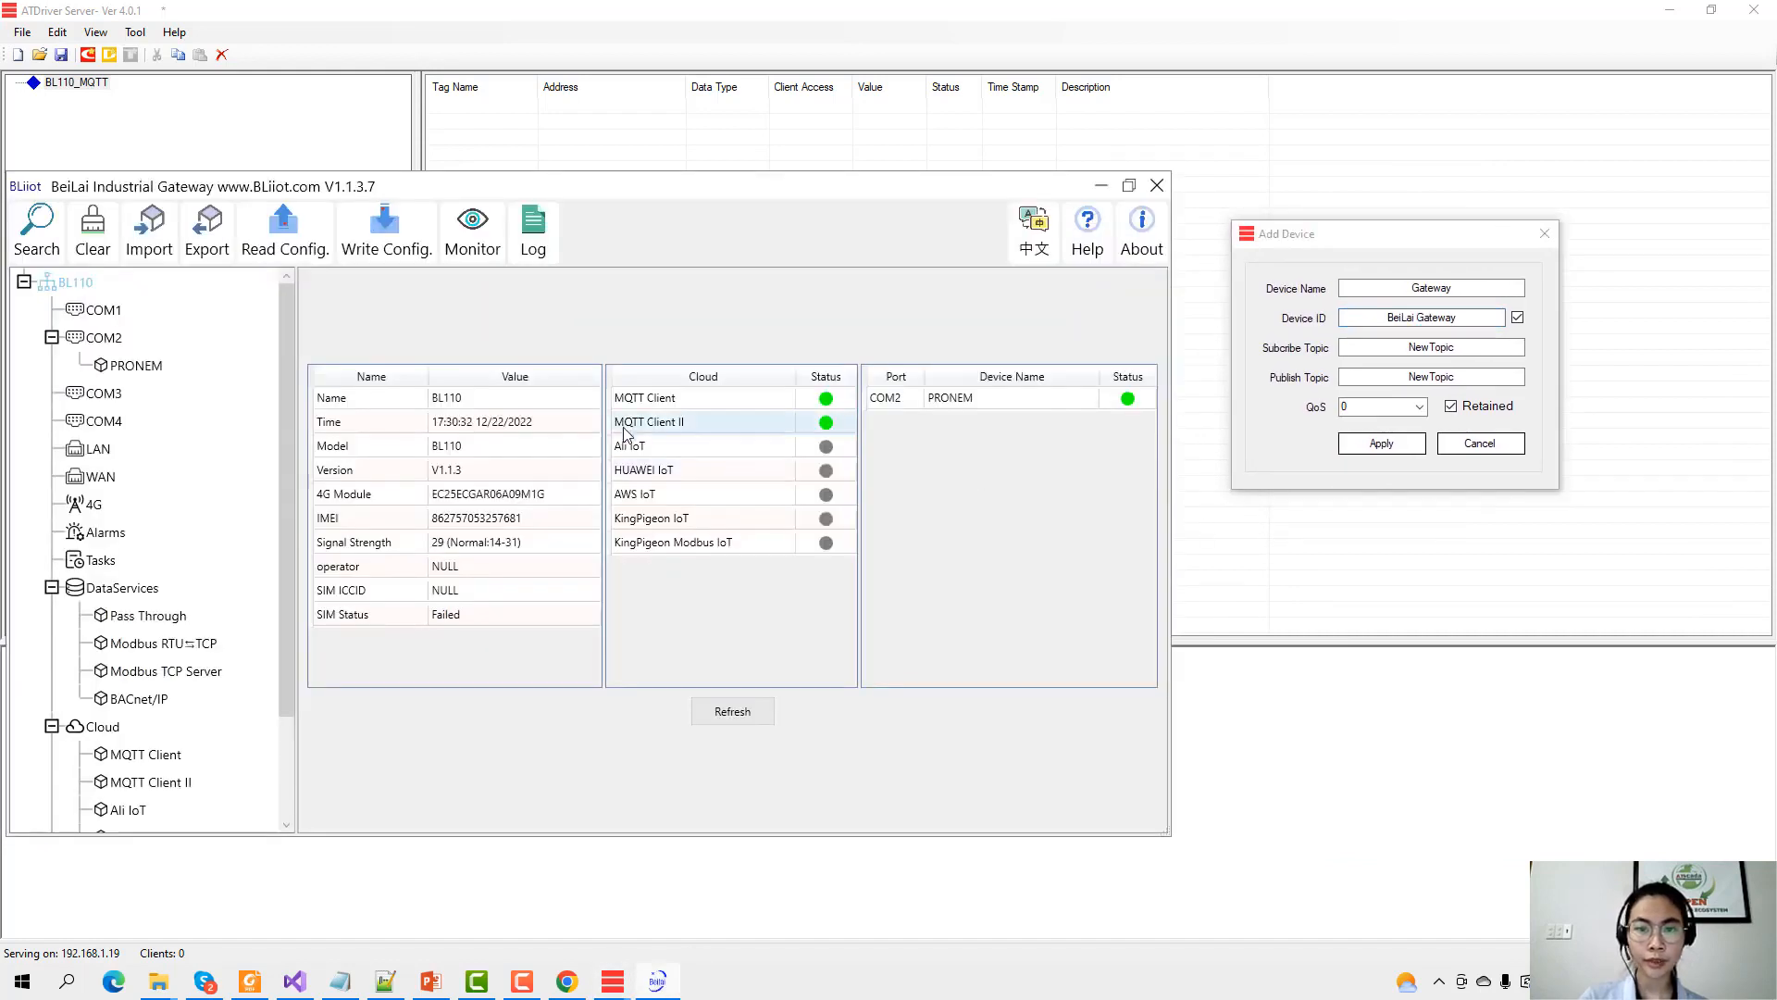
pyautogui.doubleClick(475, 400)
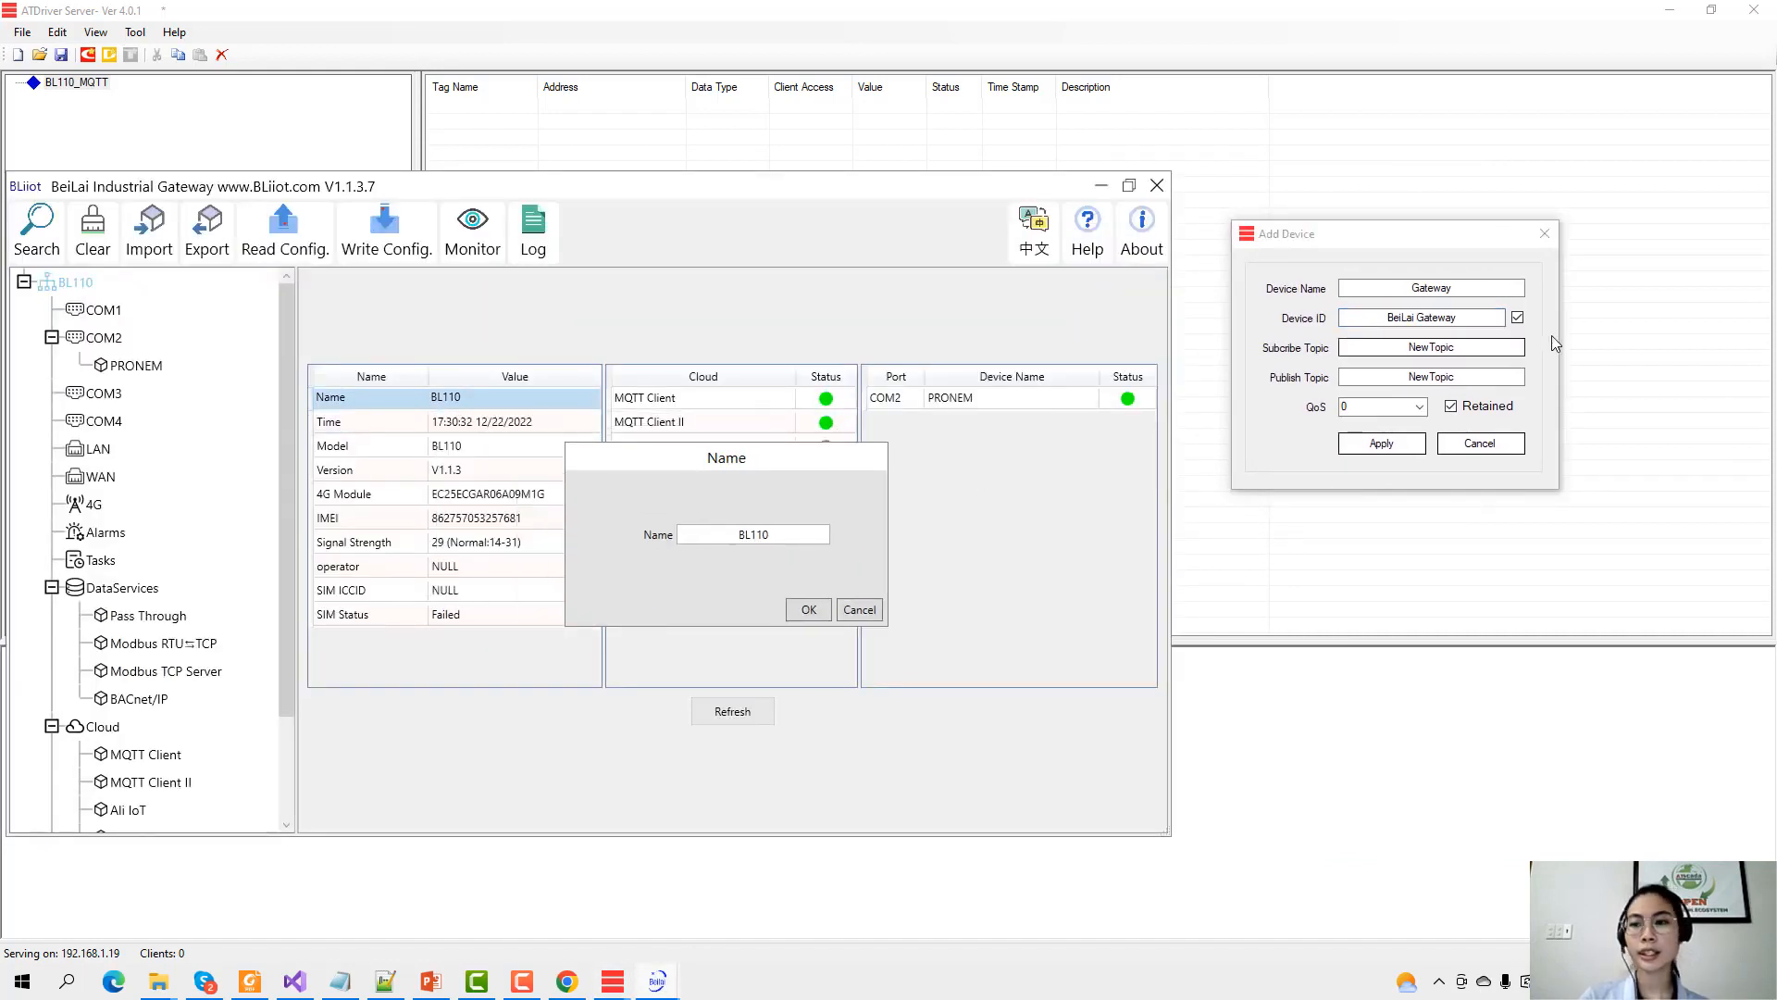
pyautogui.click(729, 535)
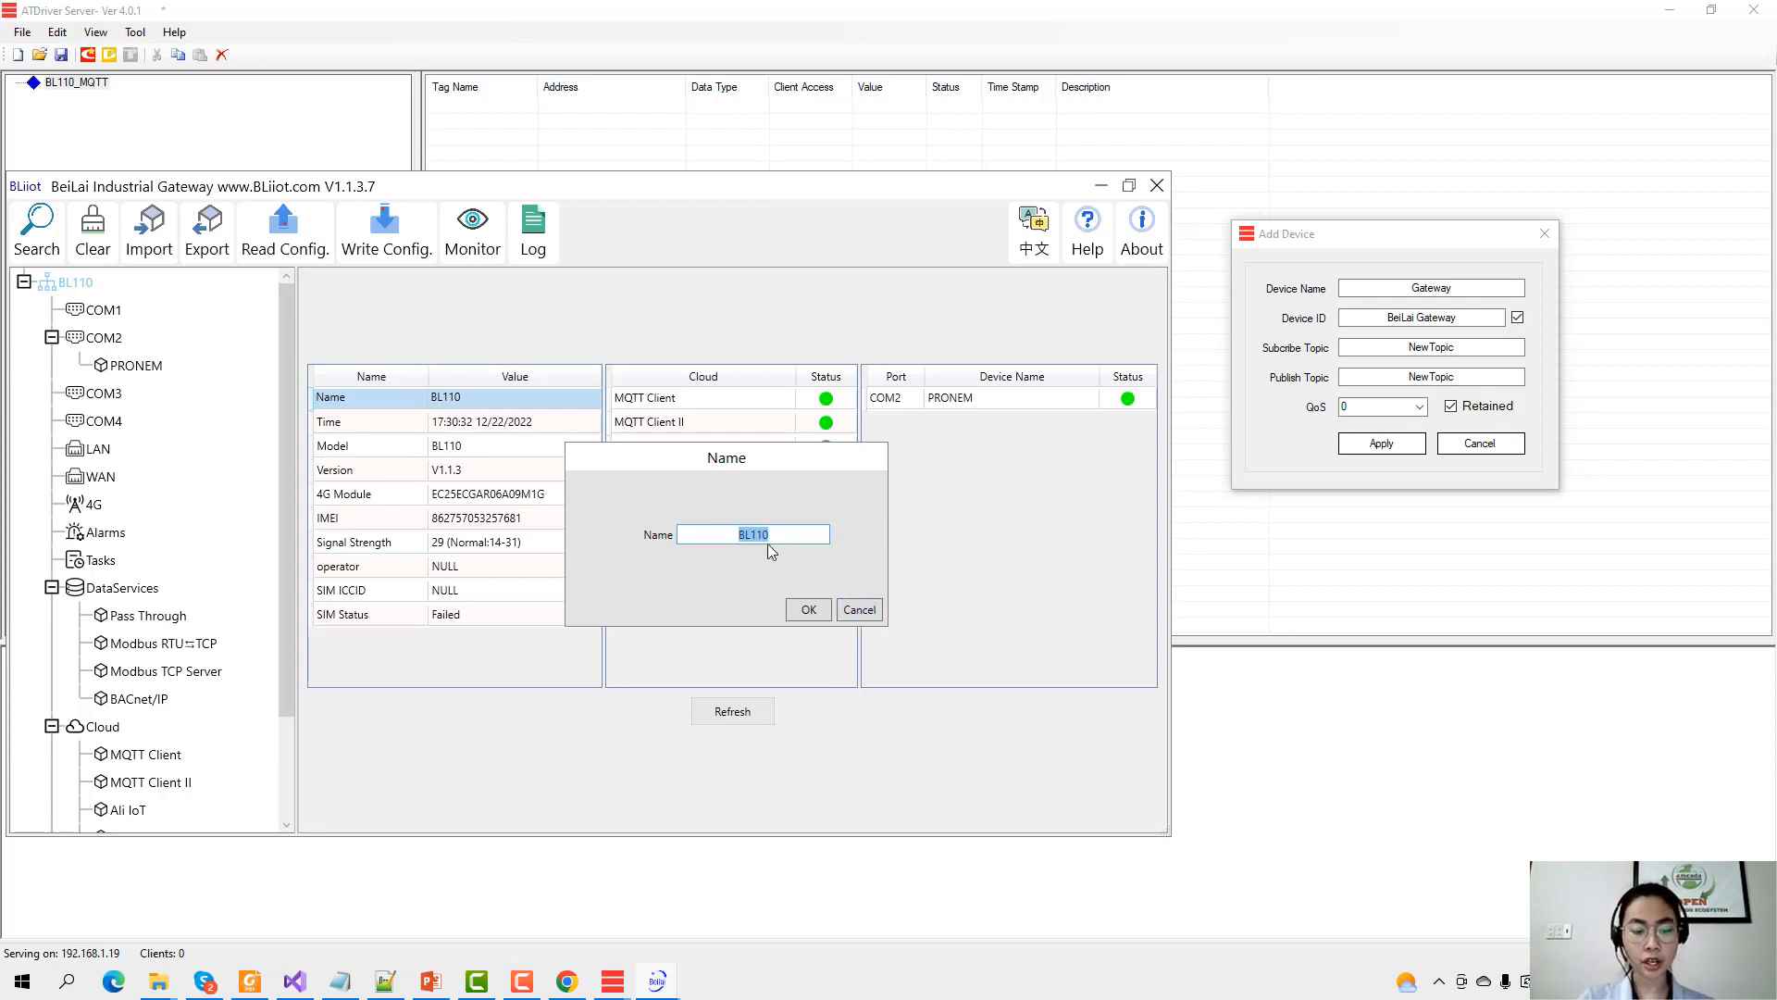
pyautogui.click(859, 609)
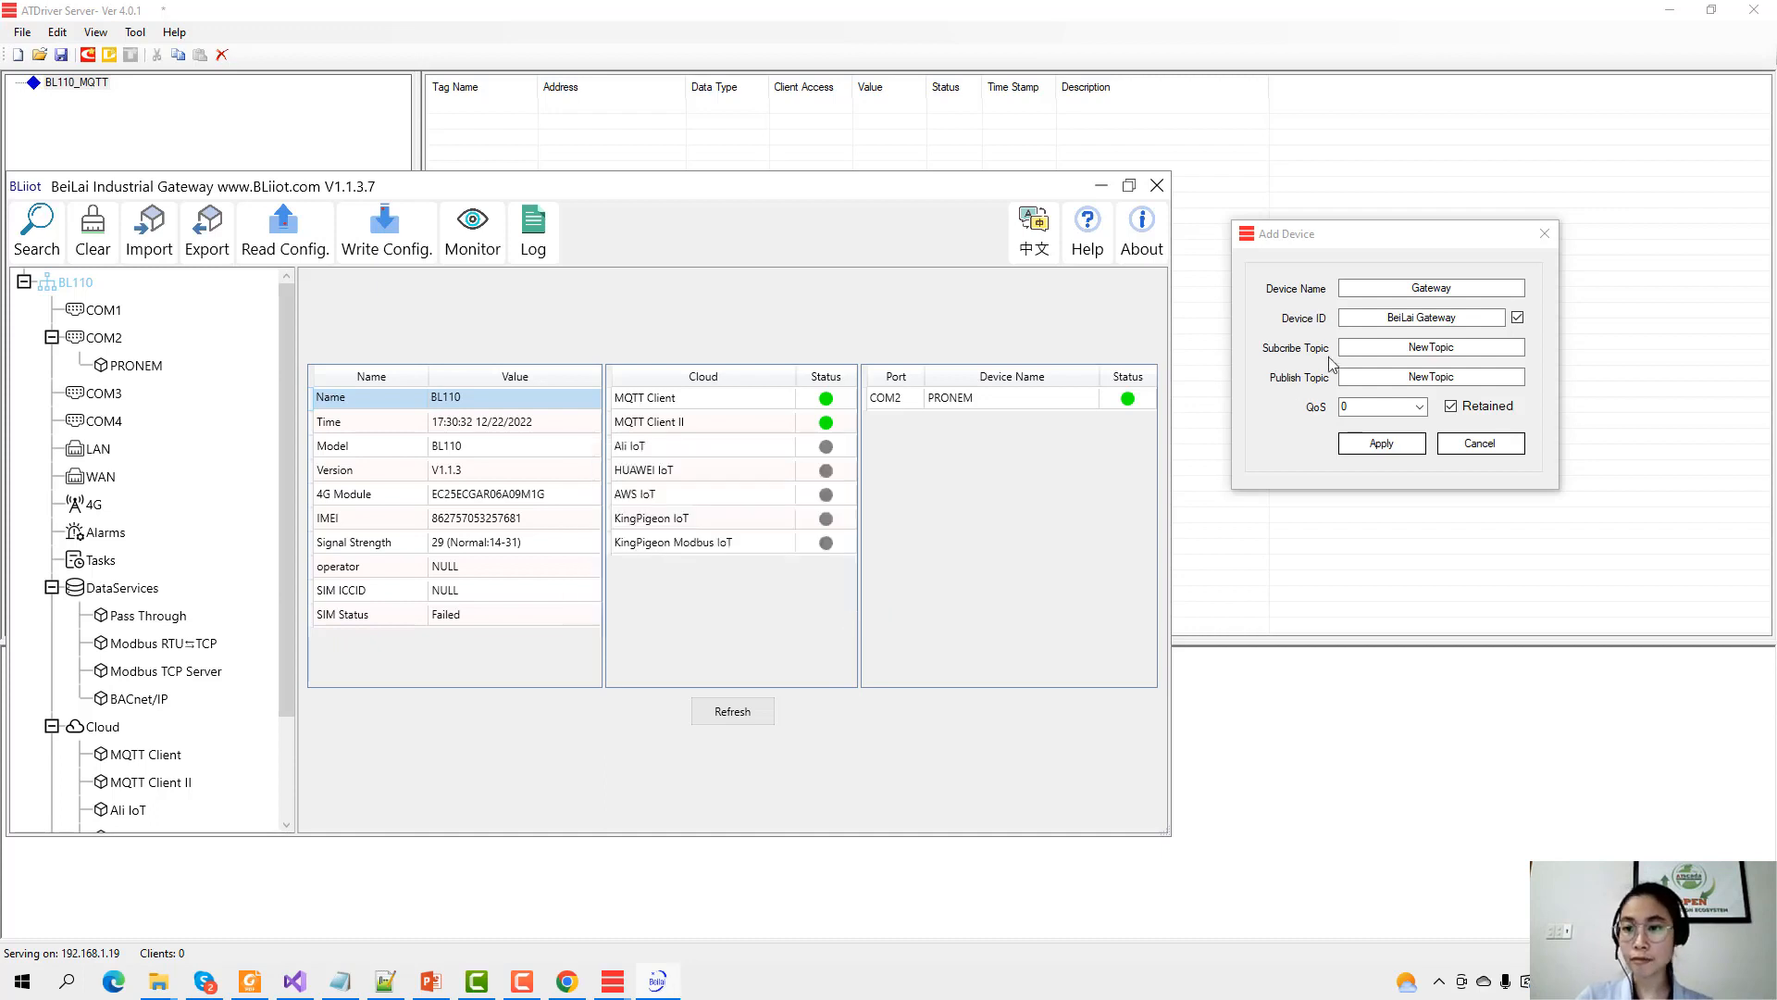
pyautogui.click(1389, 314)
pyautogui.moveTo(1386, 318); pyautogui.dragTo(1501, 312)
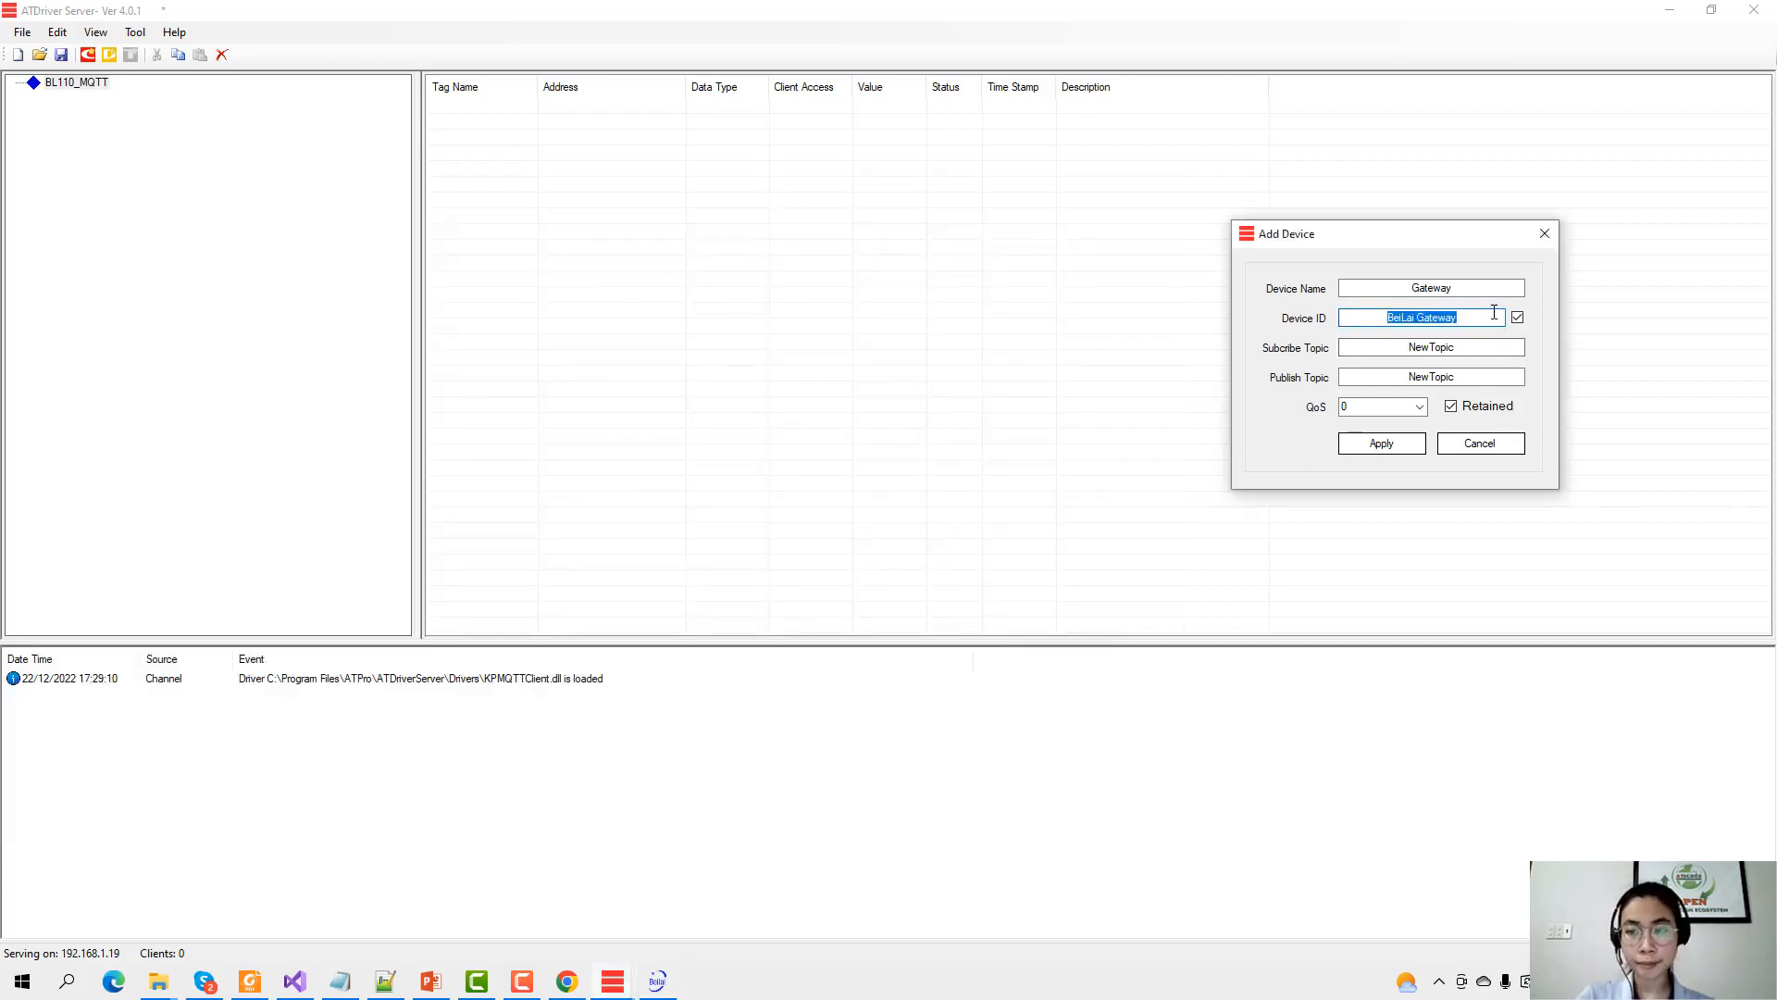
# Enter BL110 as the Gateway device ID and select the NewTopic publish topic text.
pyautogui.write('BL110')
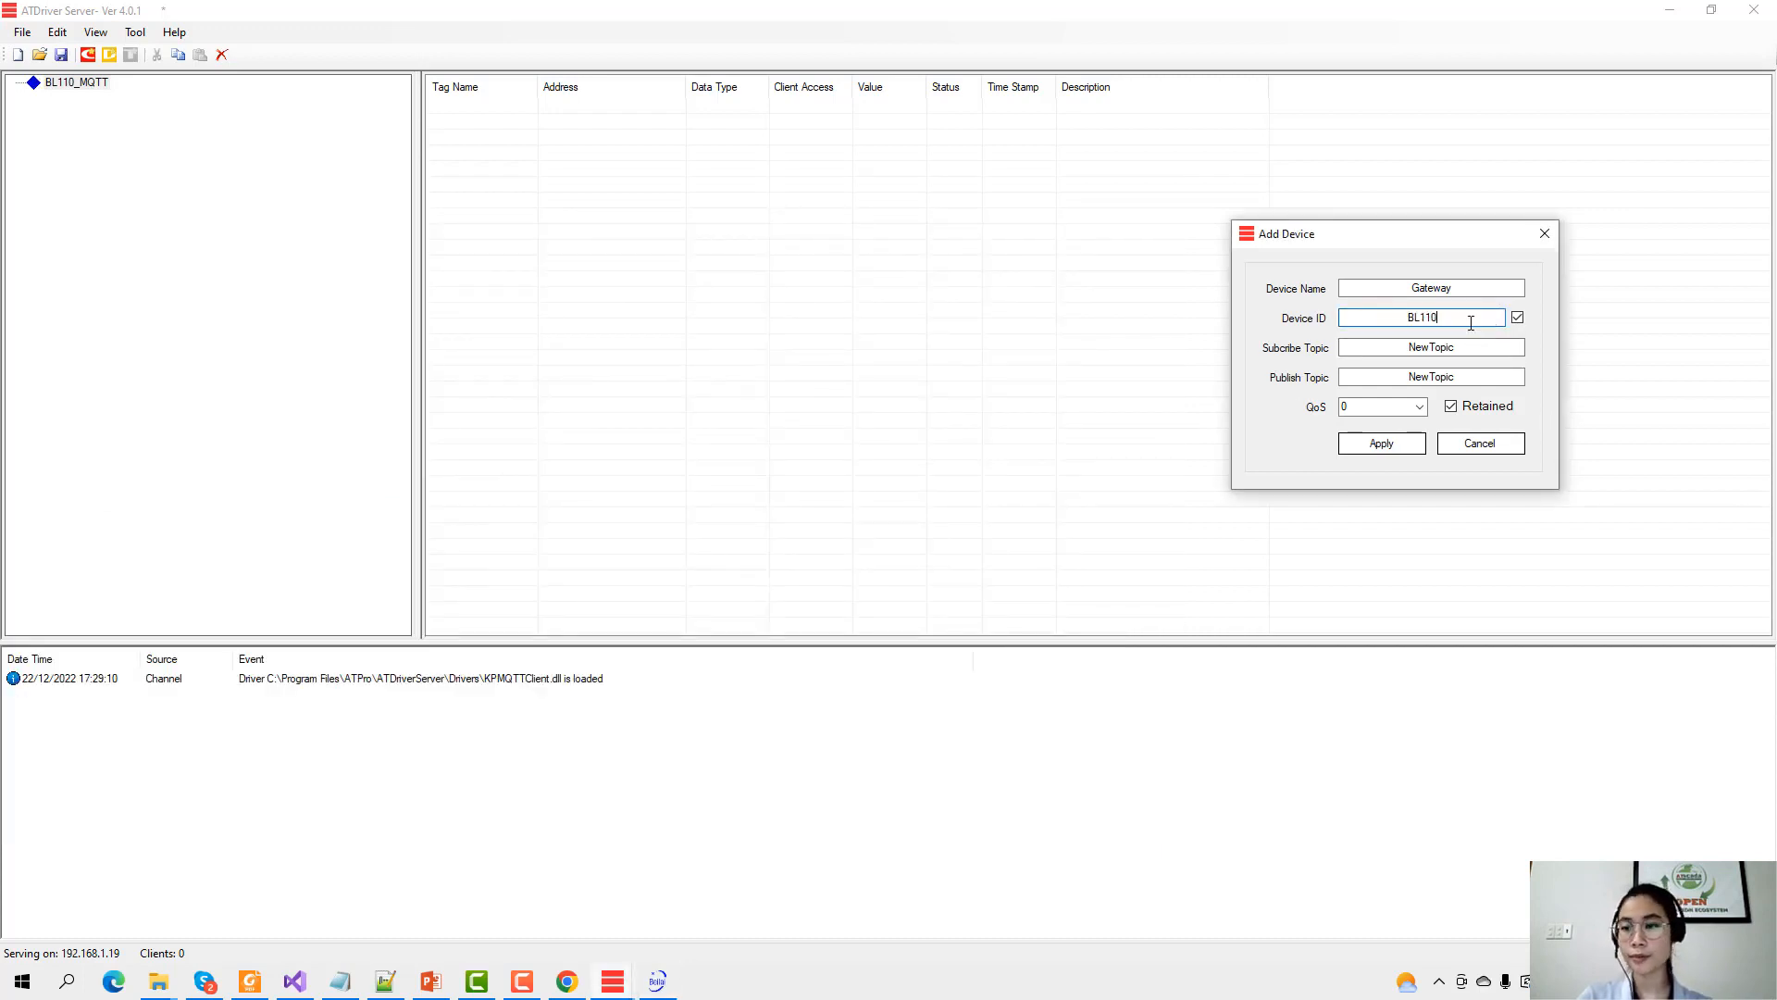
pyautogui.moveTo(1391, 236); pyautogui.dragTo(943, 283)
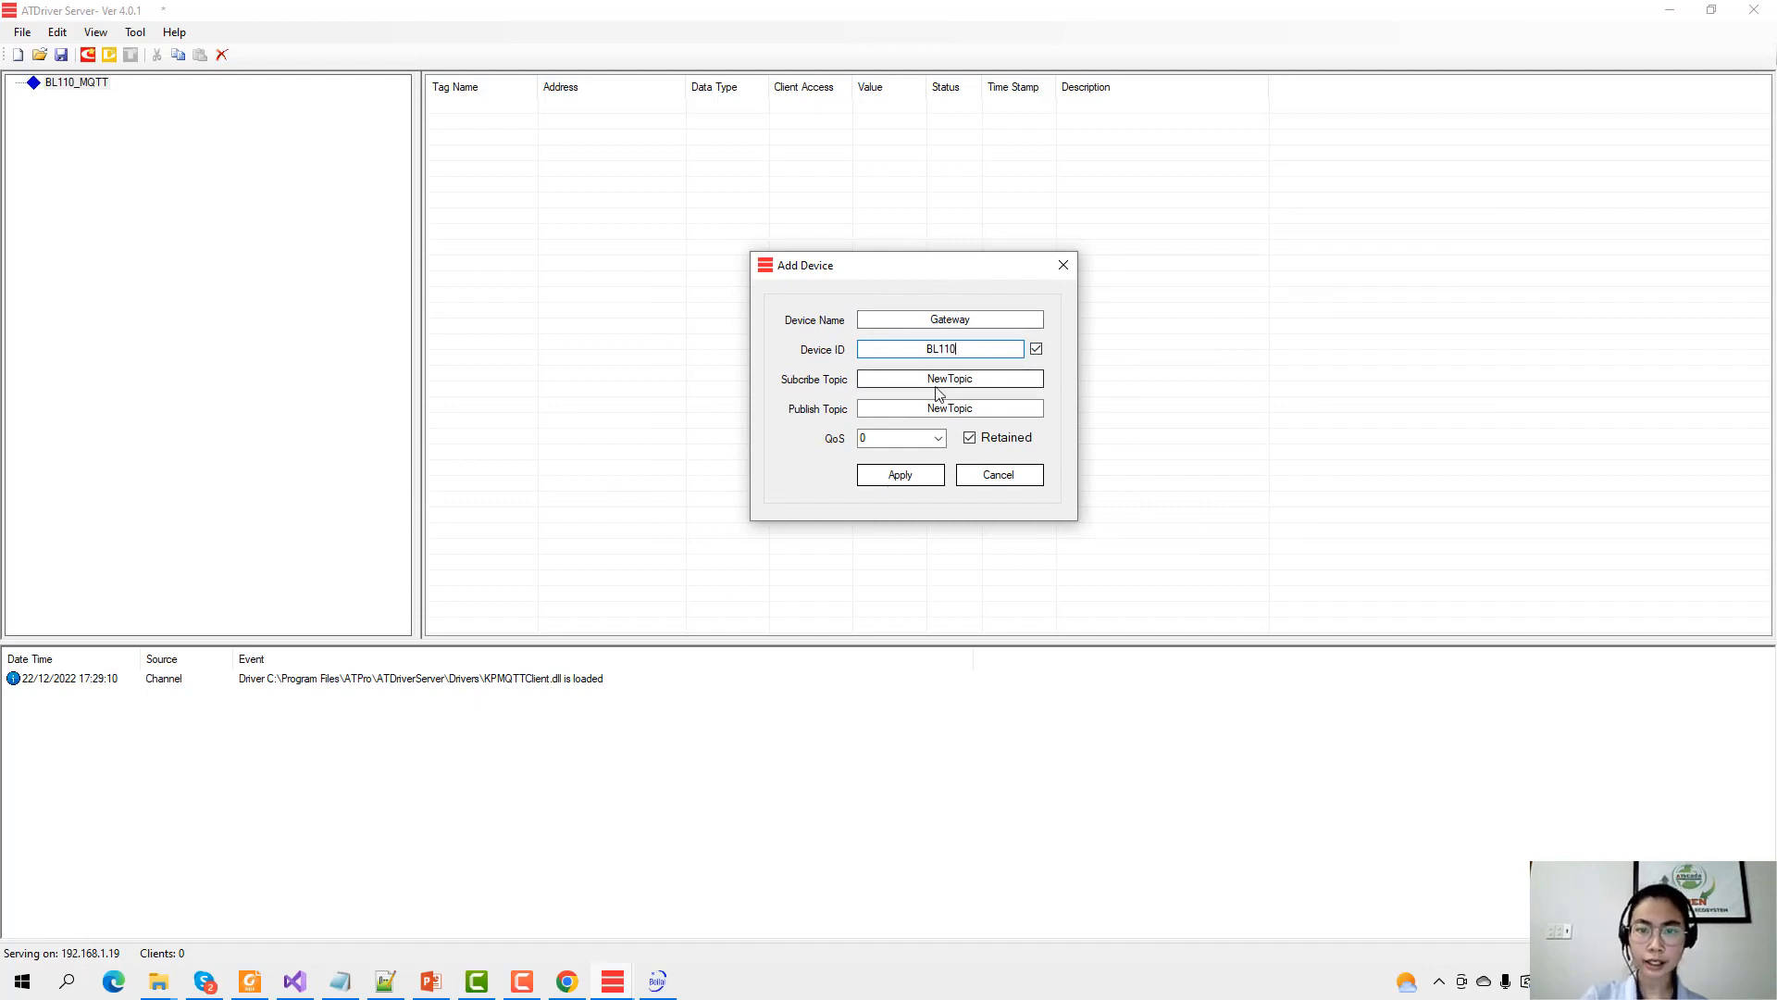
pyautogui.press('Tab')
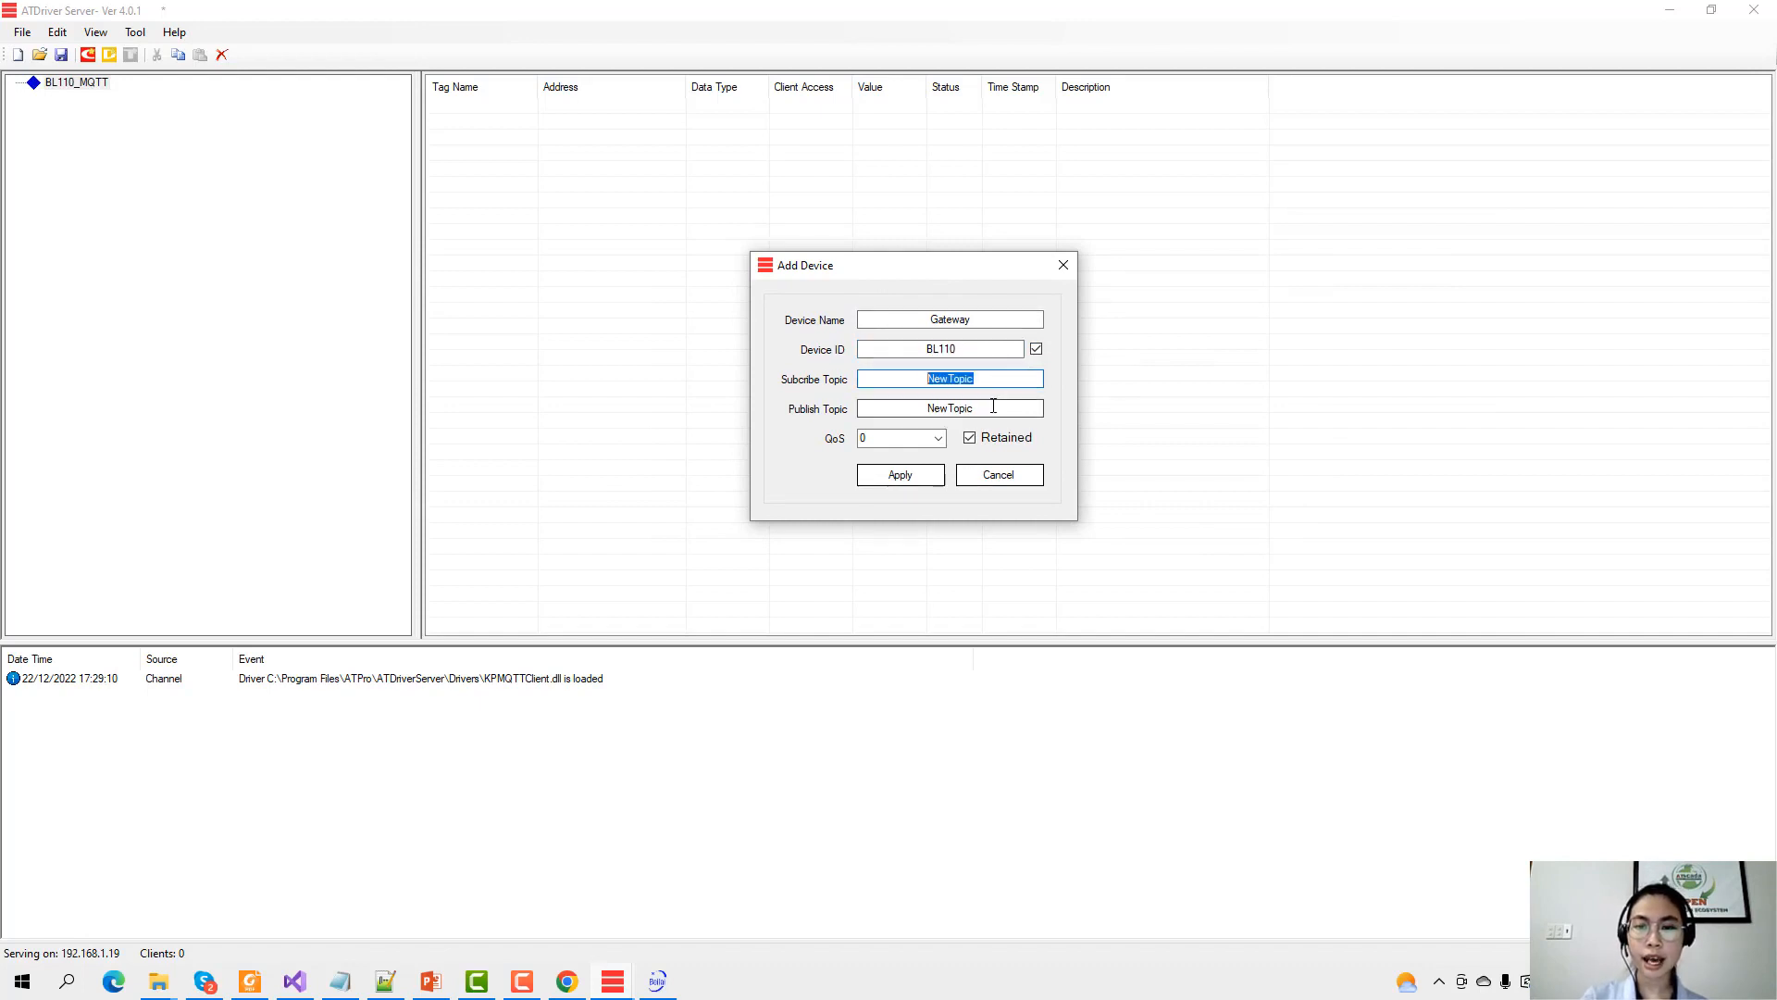
pyautogui.moveTo(987, 404); pyautogui.dragTo(880, 398)
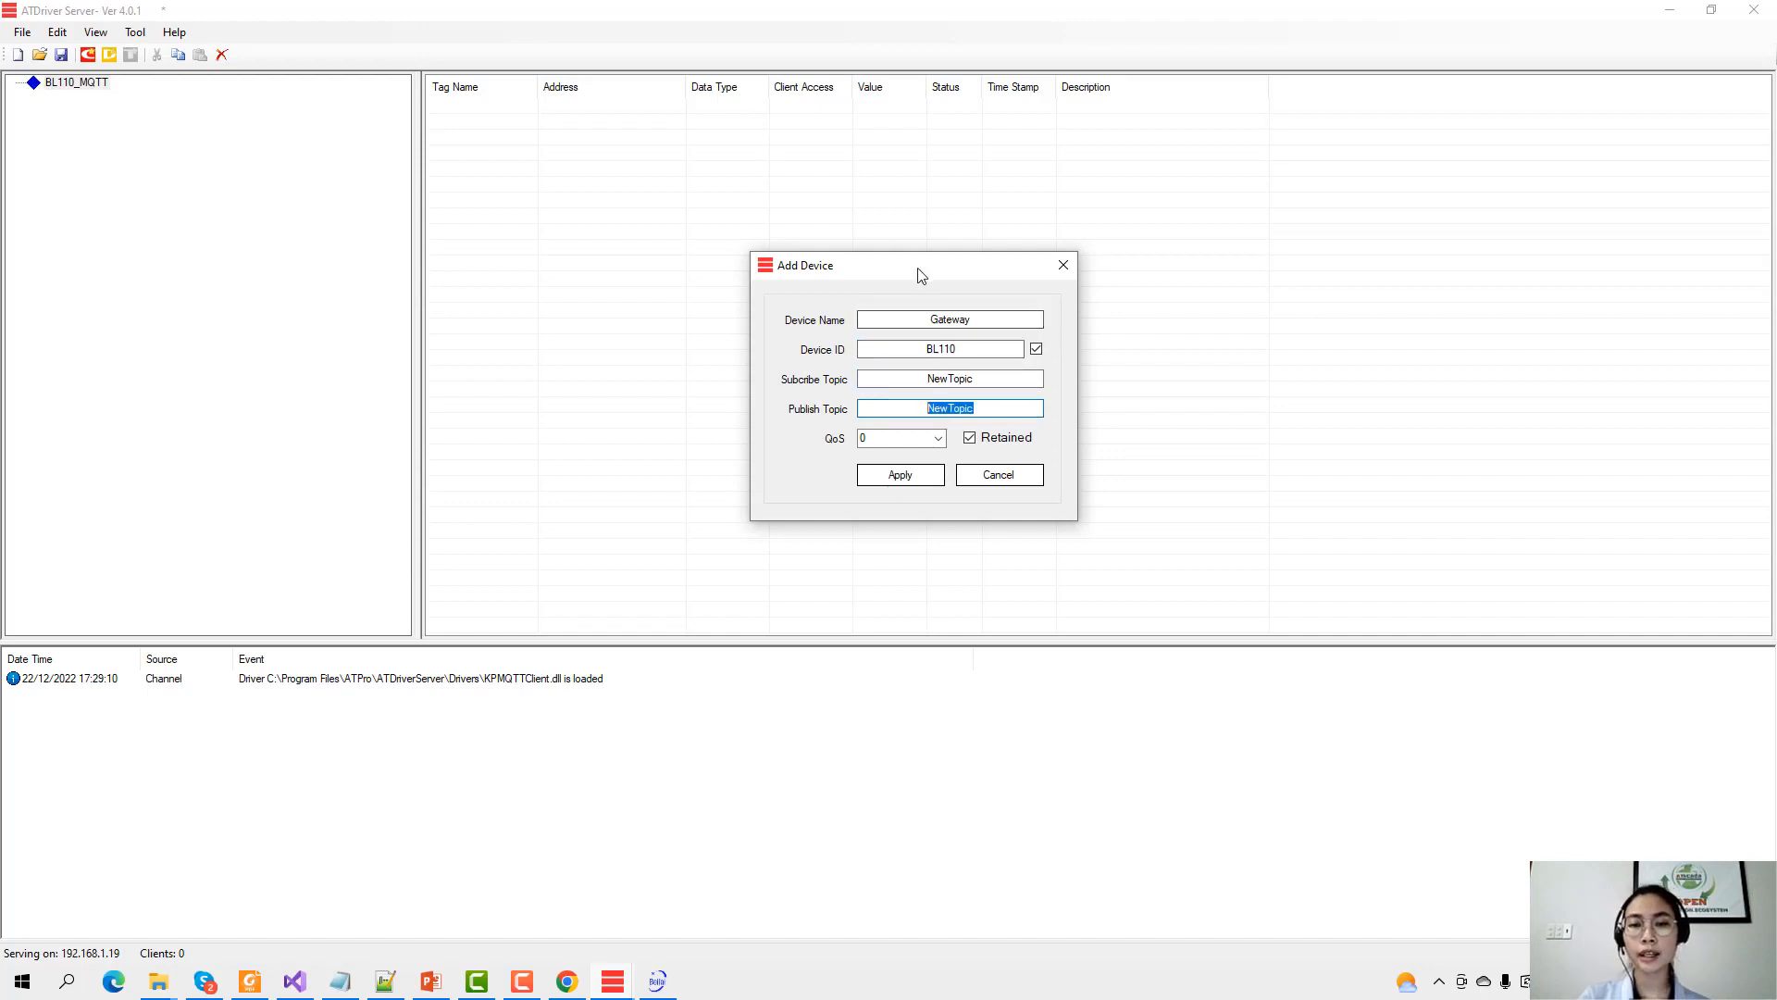
pyautogui.moveTo(921, 271); pyautogui.dragTo(908, 290)
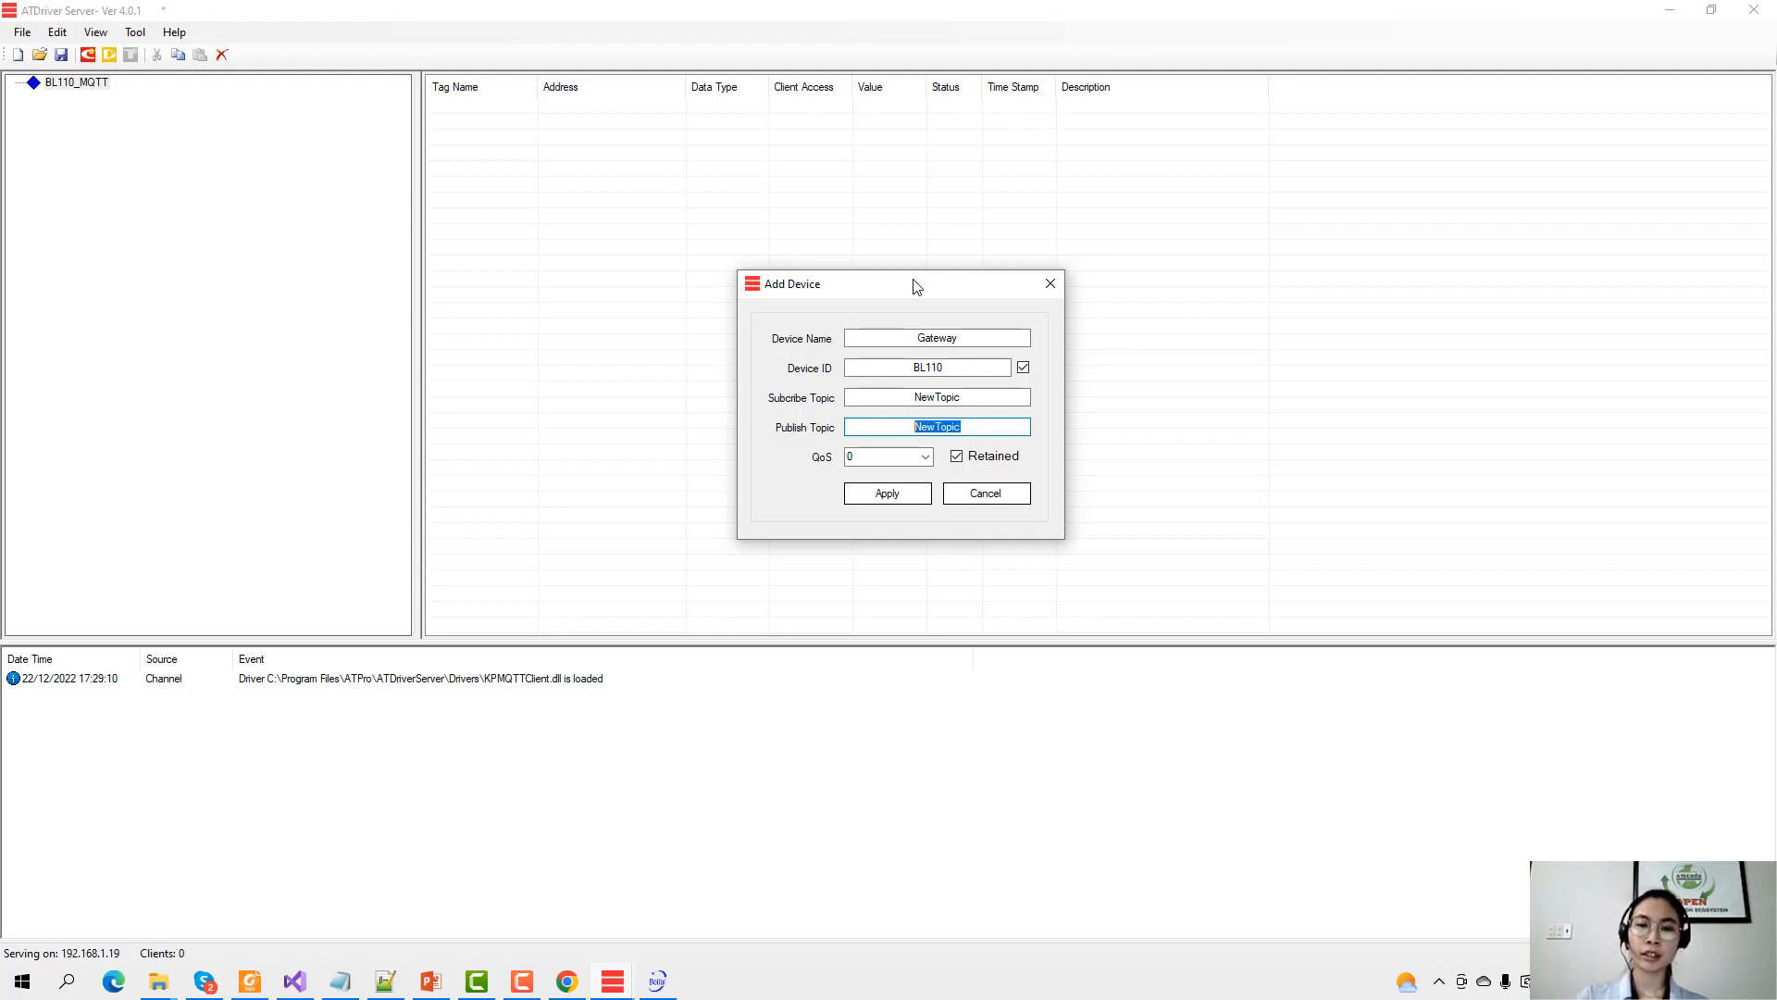
pyautogui.moveTo(902, 293); pyautogui.dragTo(1347, 297)
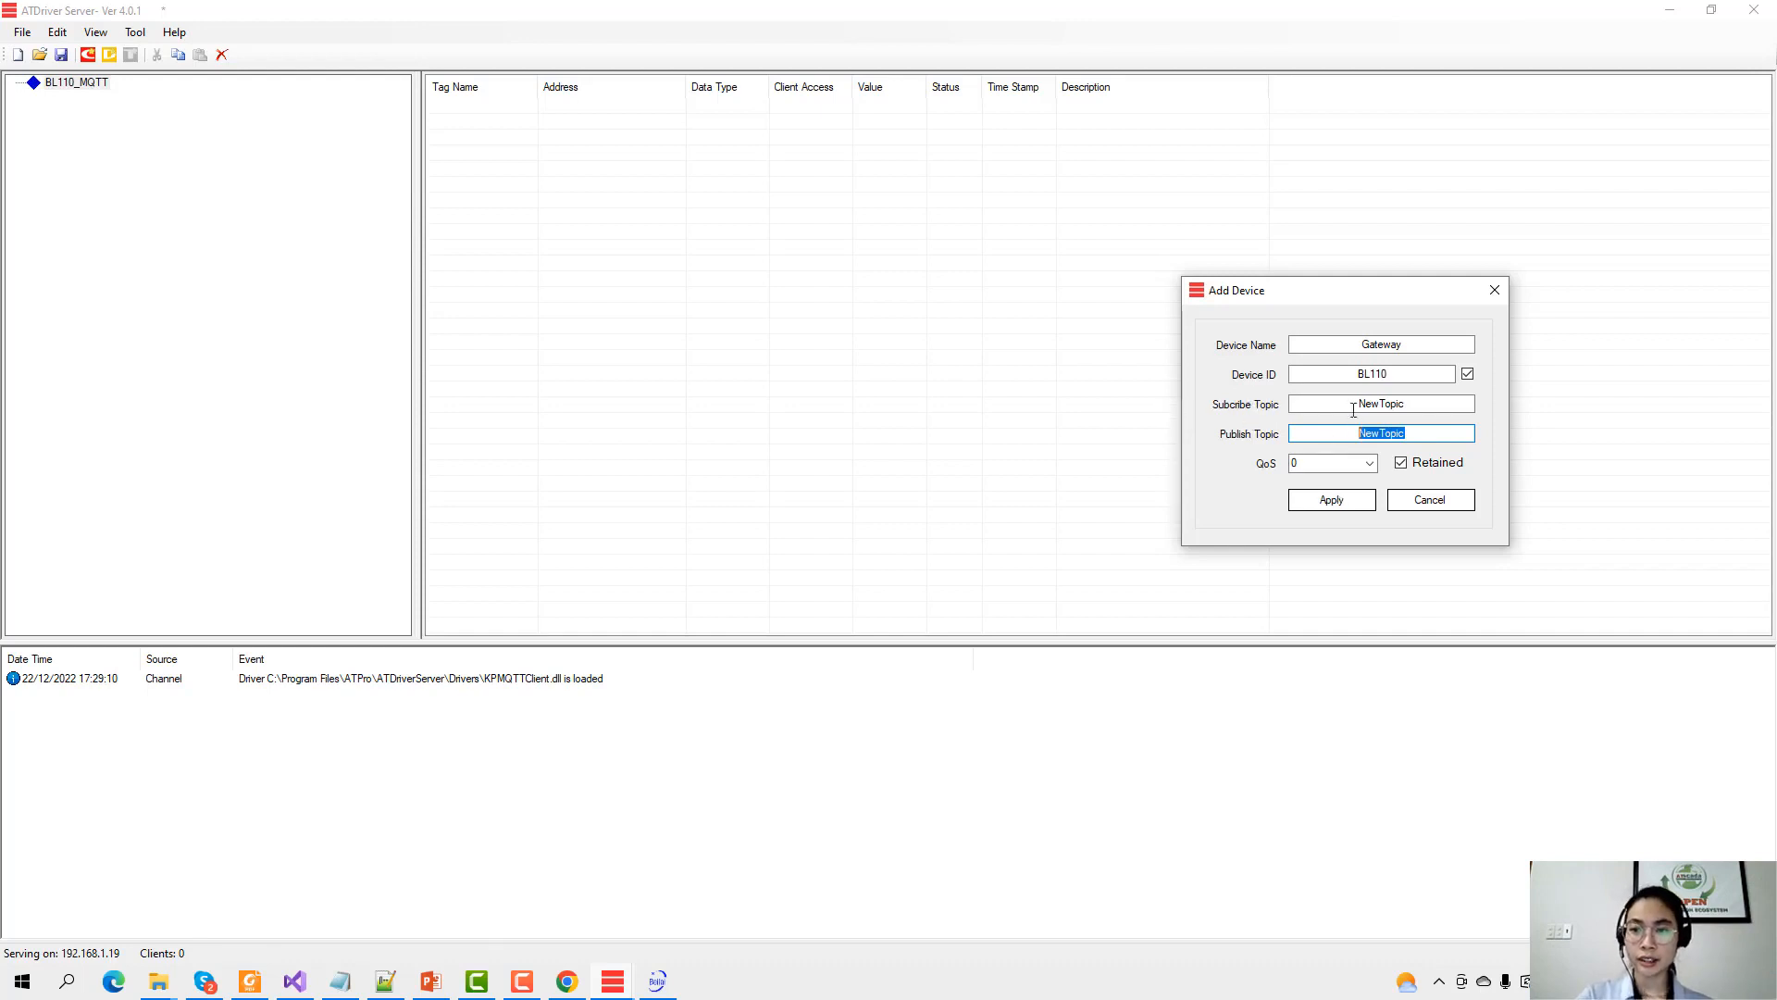
# Read Cloud > MQTT Client II's subscribe topic BL110_sub and publish topic BL110_pub.
pyautogui.click(657, 981)
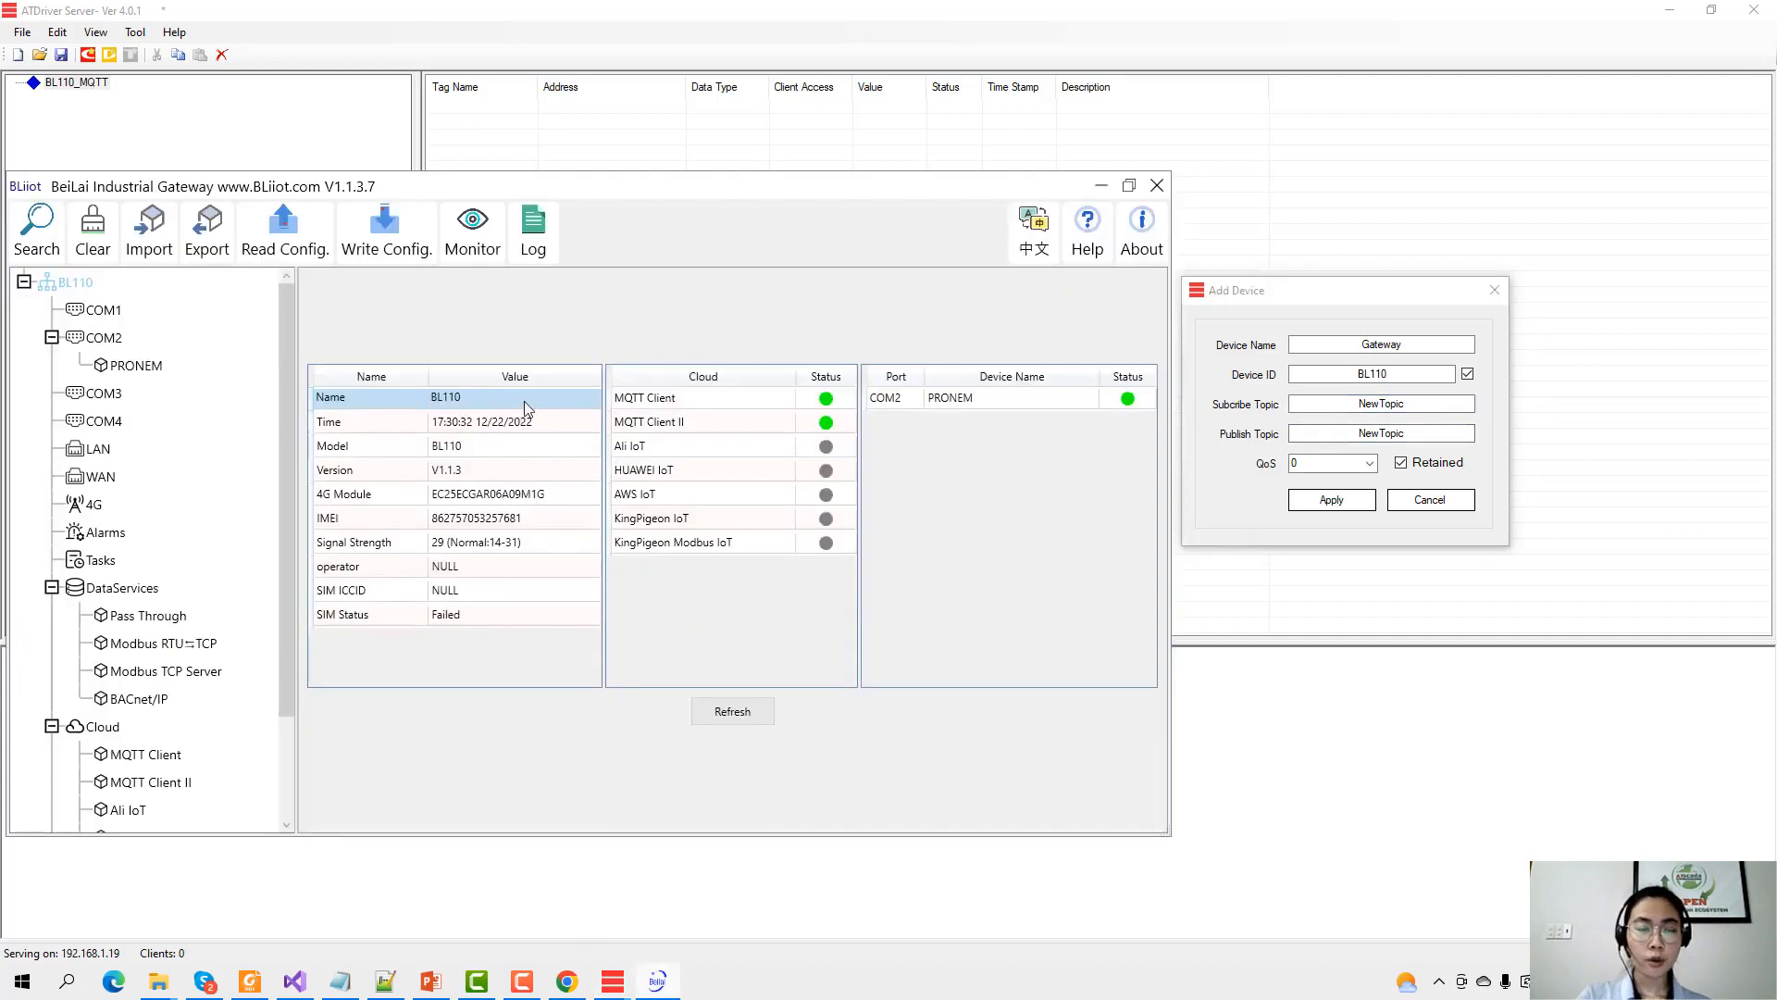
pyautogui.scroll(-2, 176, 592)
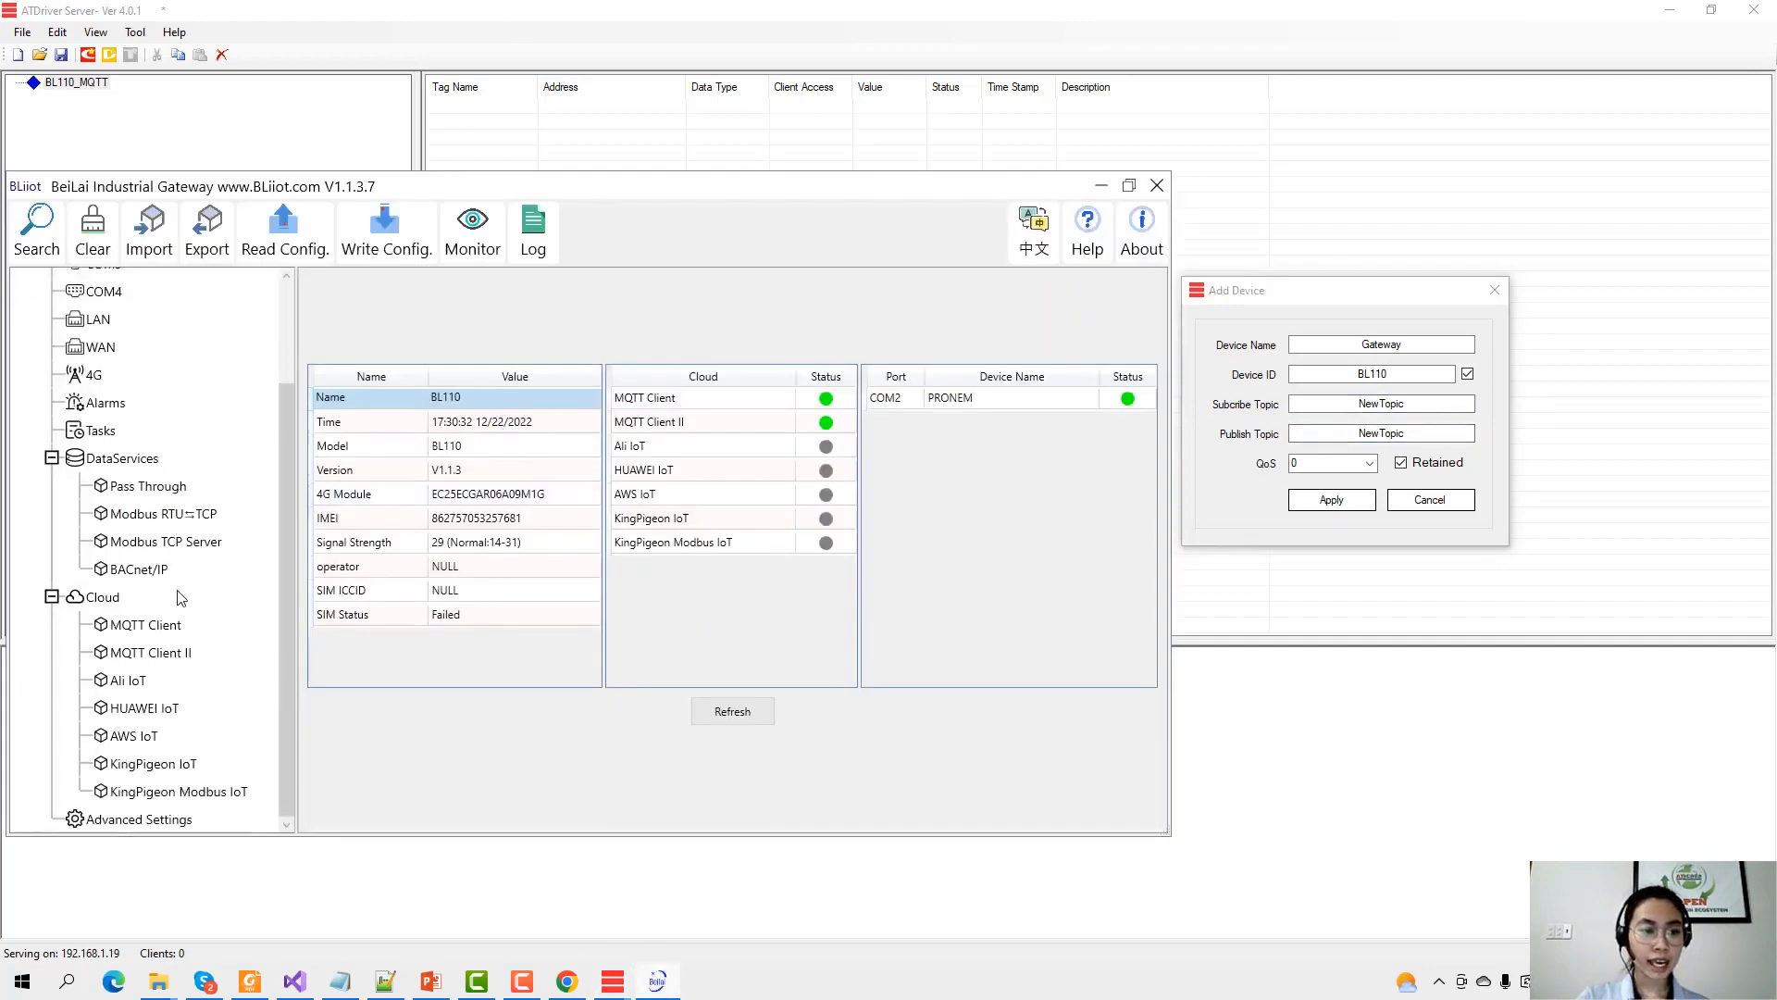
pyautogui.doubleClick(157, 655)
pyautogui.moveTo(591, 269); pyautogui.dragTo(646, 266)
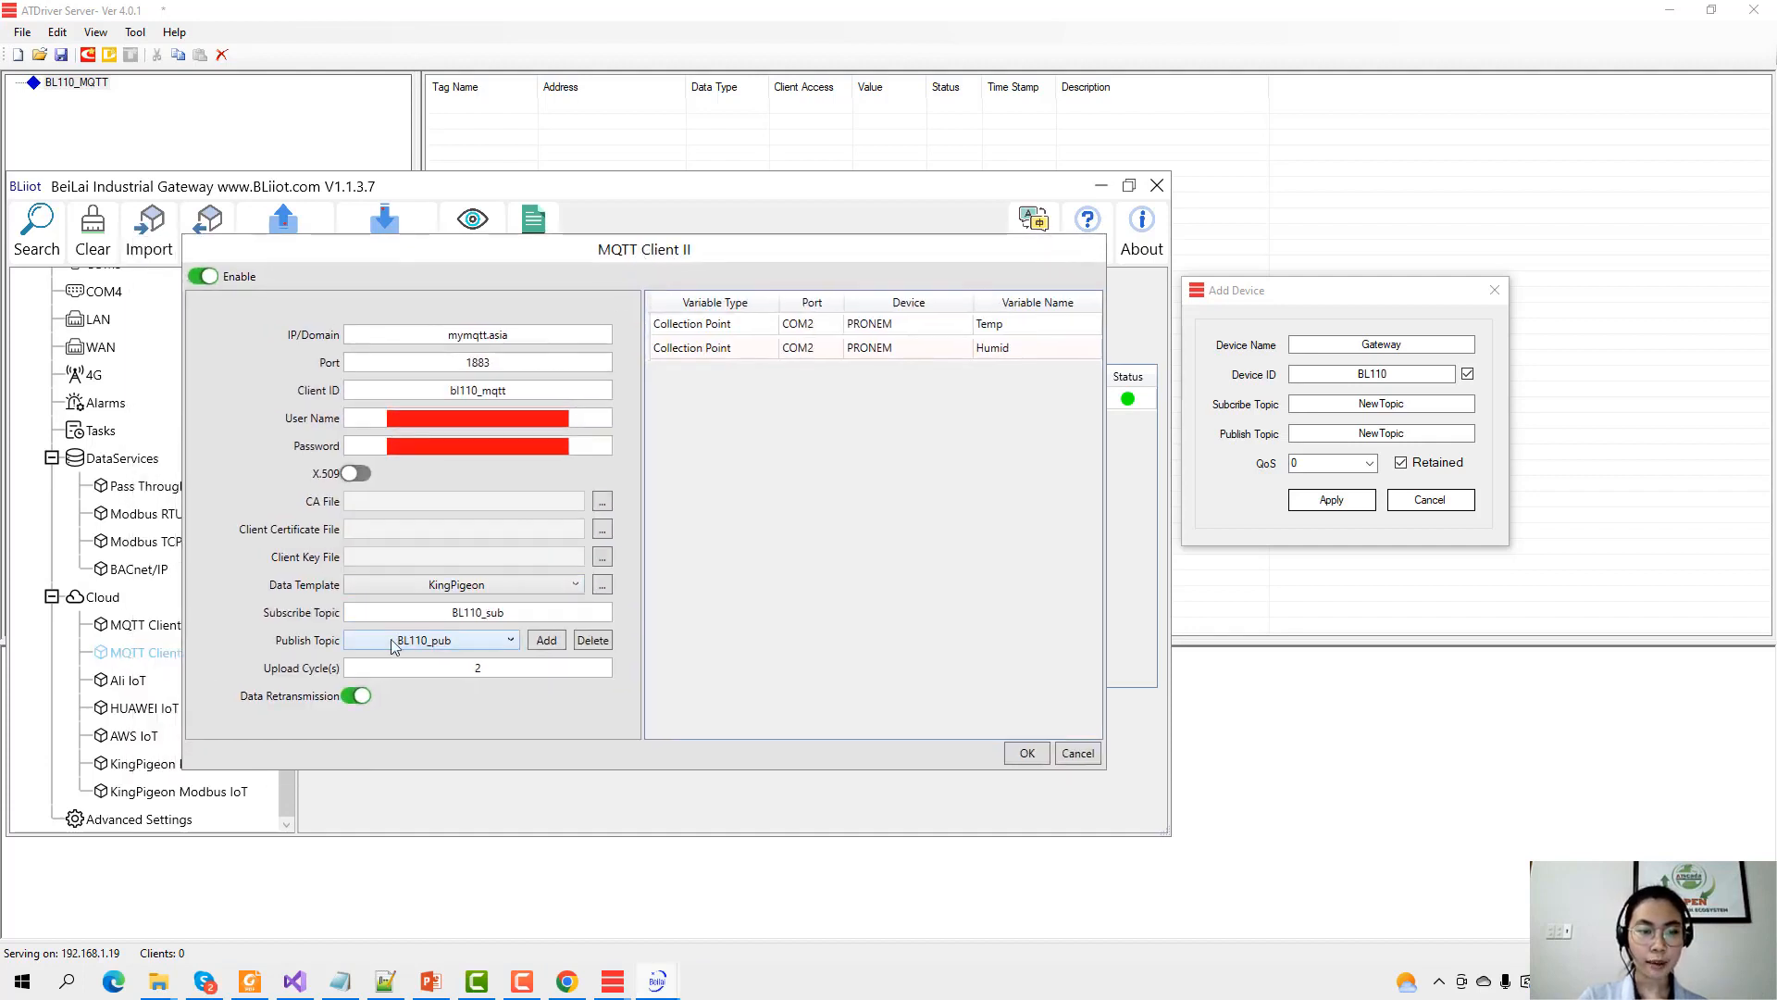
pyautogui.moveTo(441, 620); pyautogui.dragTo(507, 614)
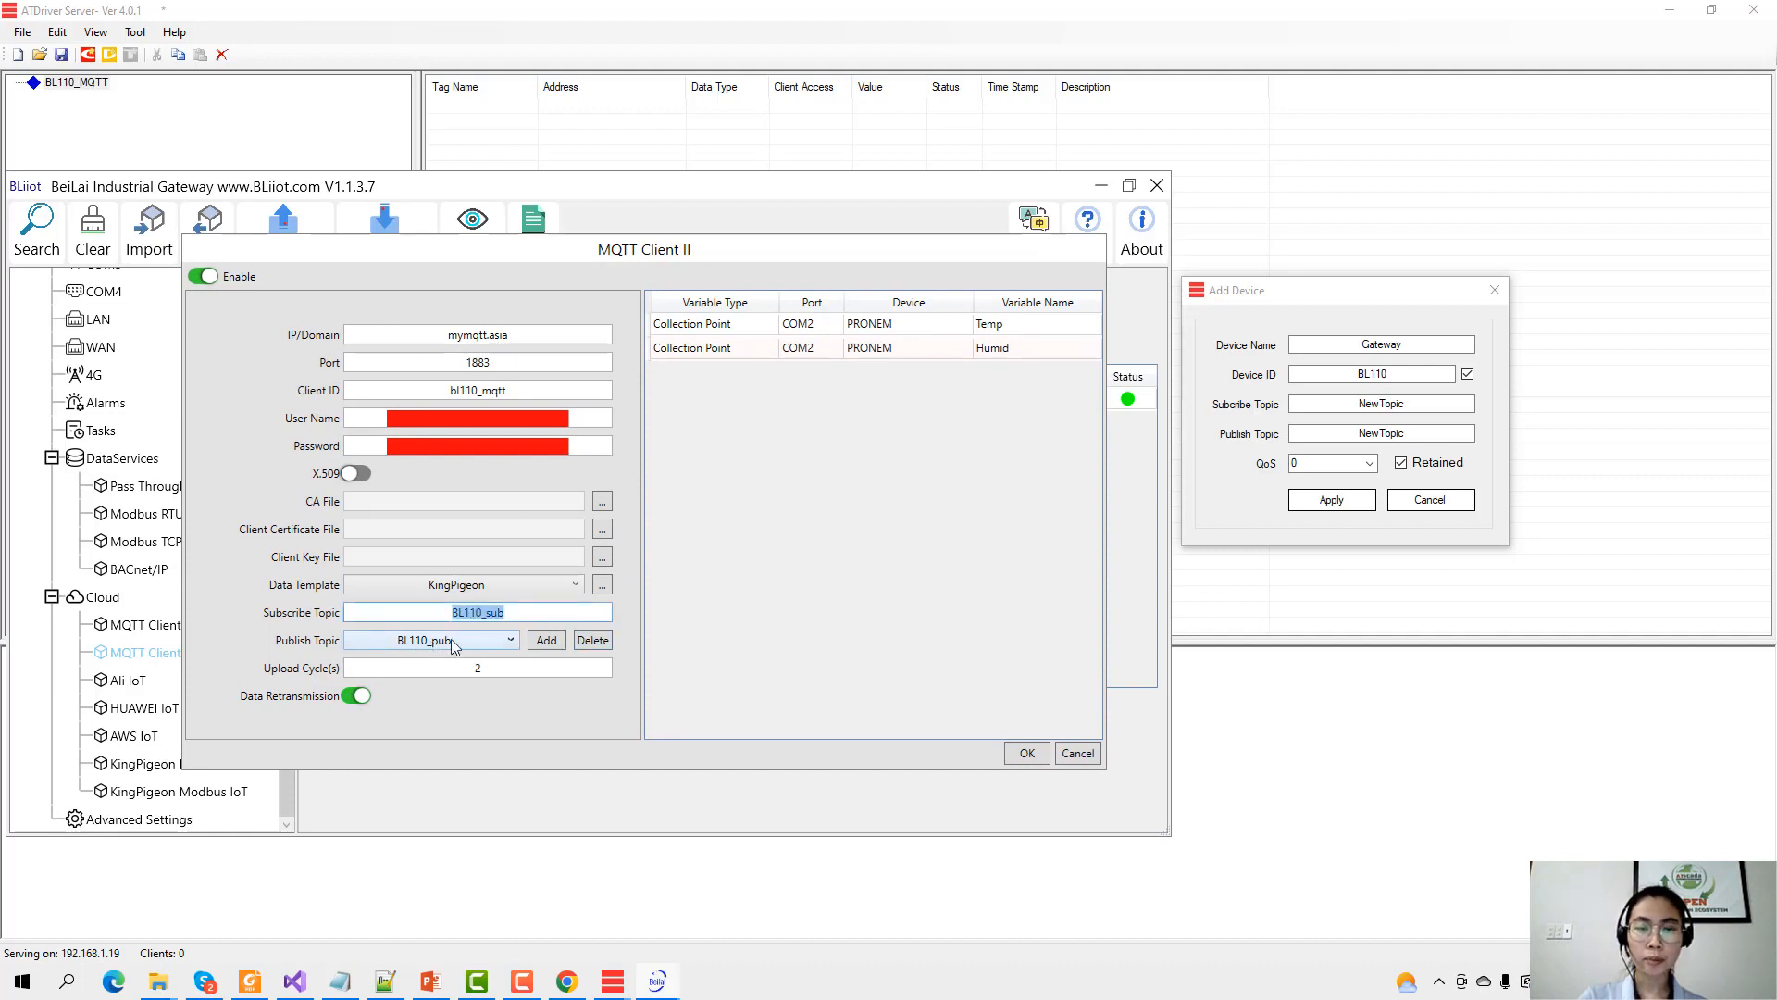
pyautogui.doubleClick(1381, 404)
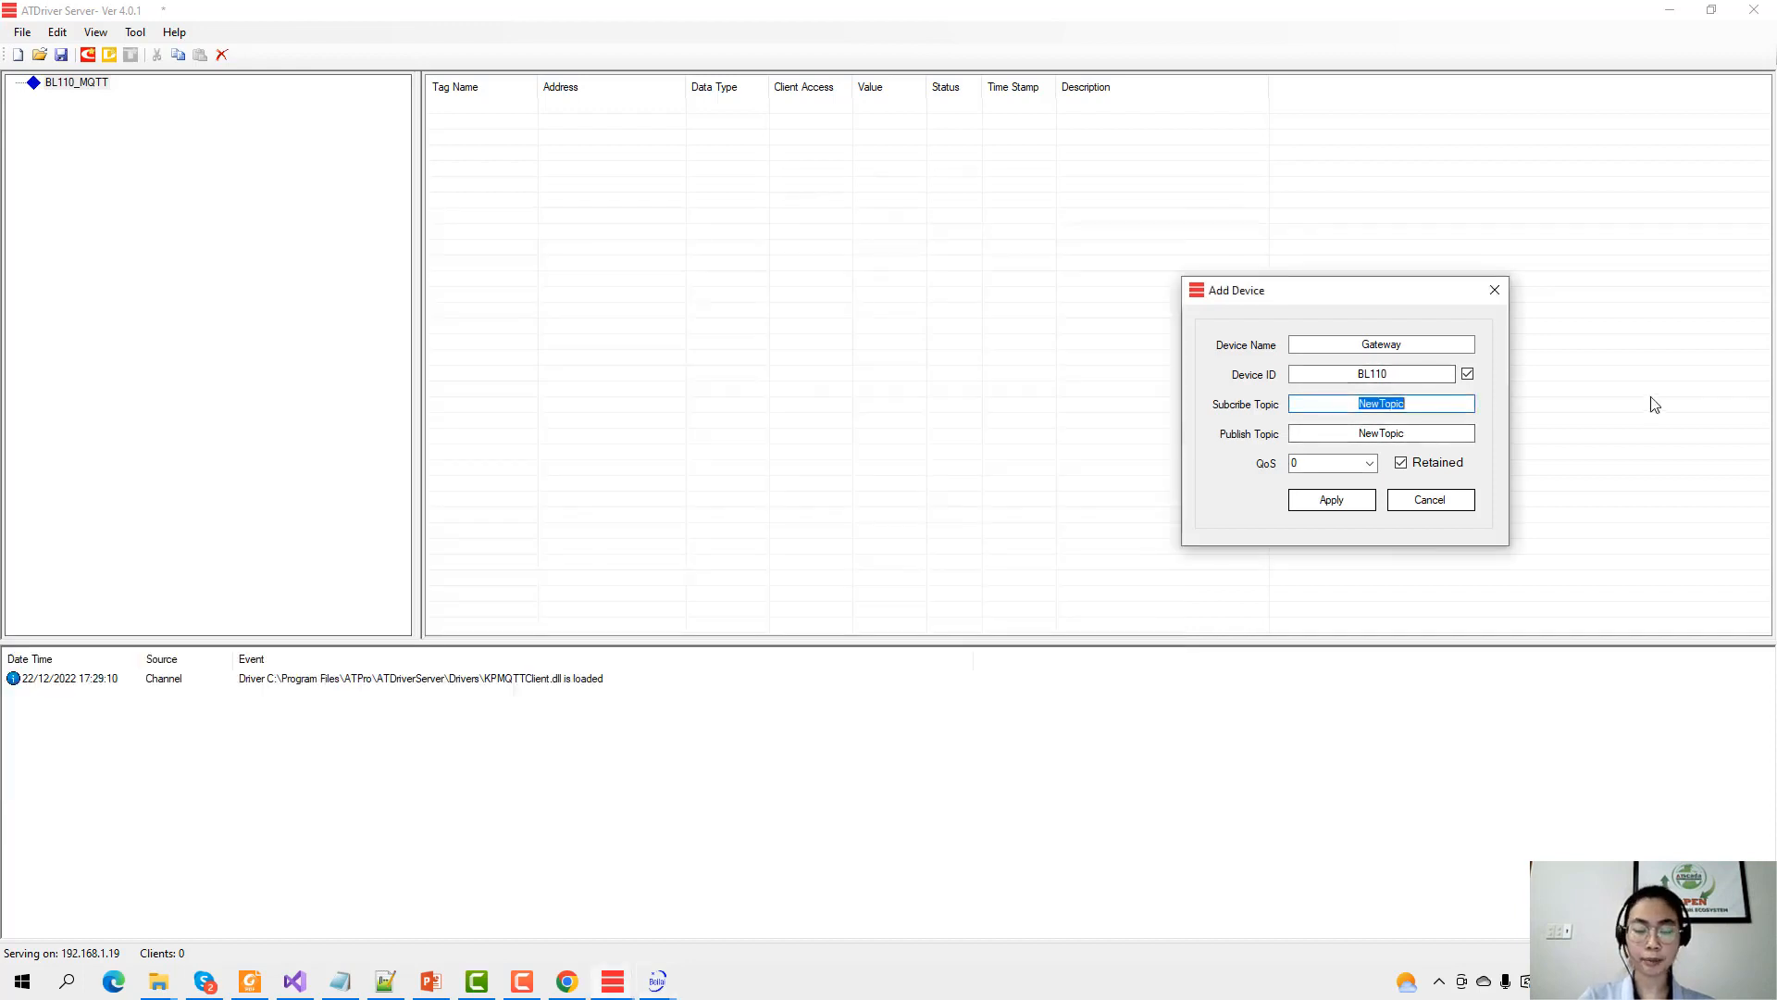
# Set subscribe topic BL110_pub and publish topic BL110_sub, then apply to add the Gateway device.
pyautogui.write('BL110_')
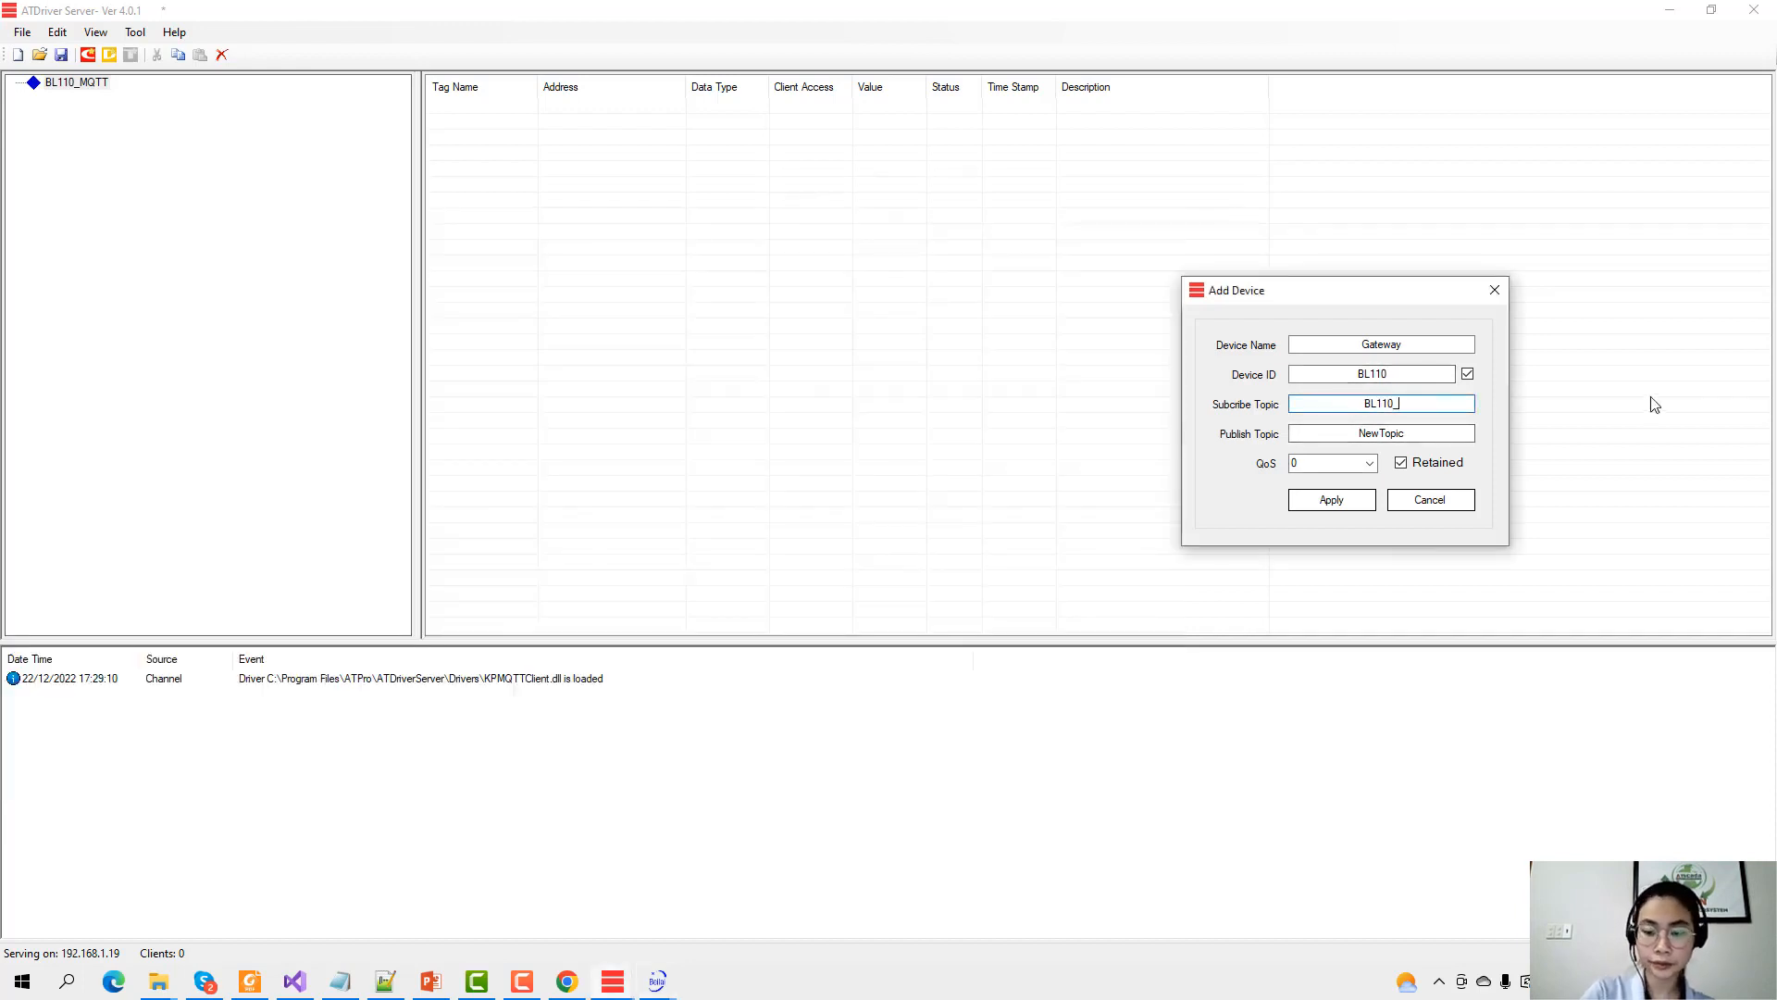
pyautogui.write('pub')
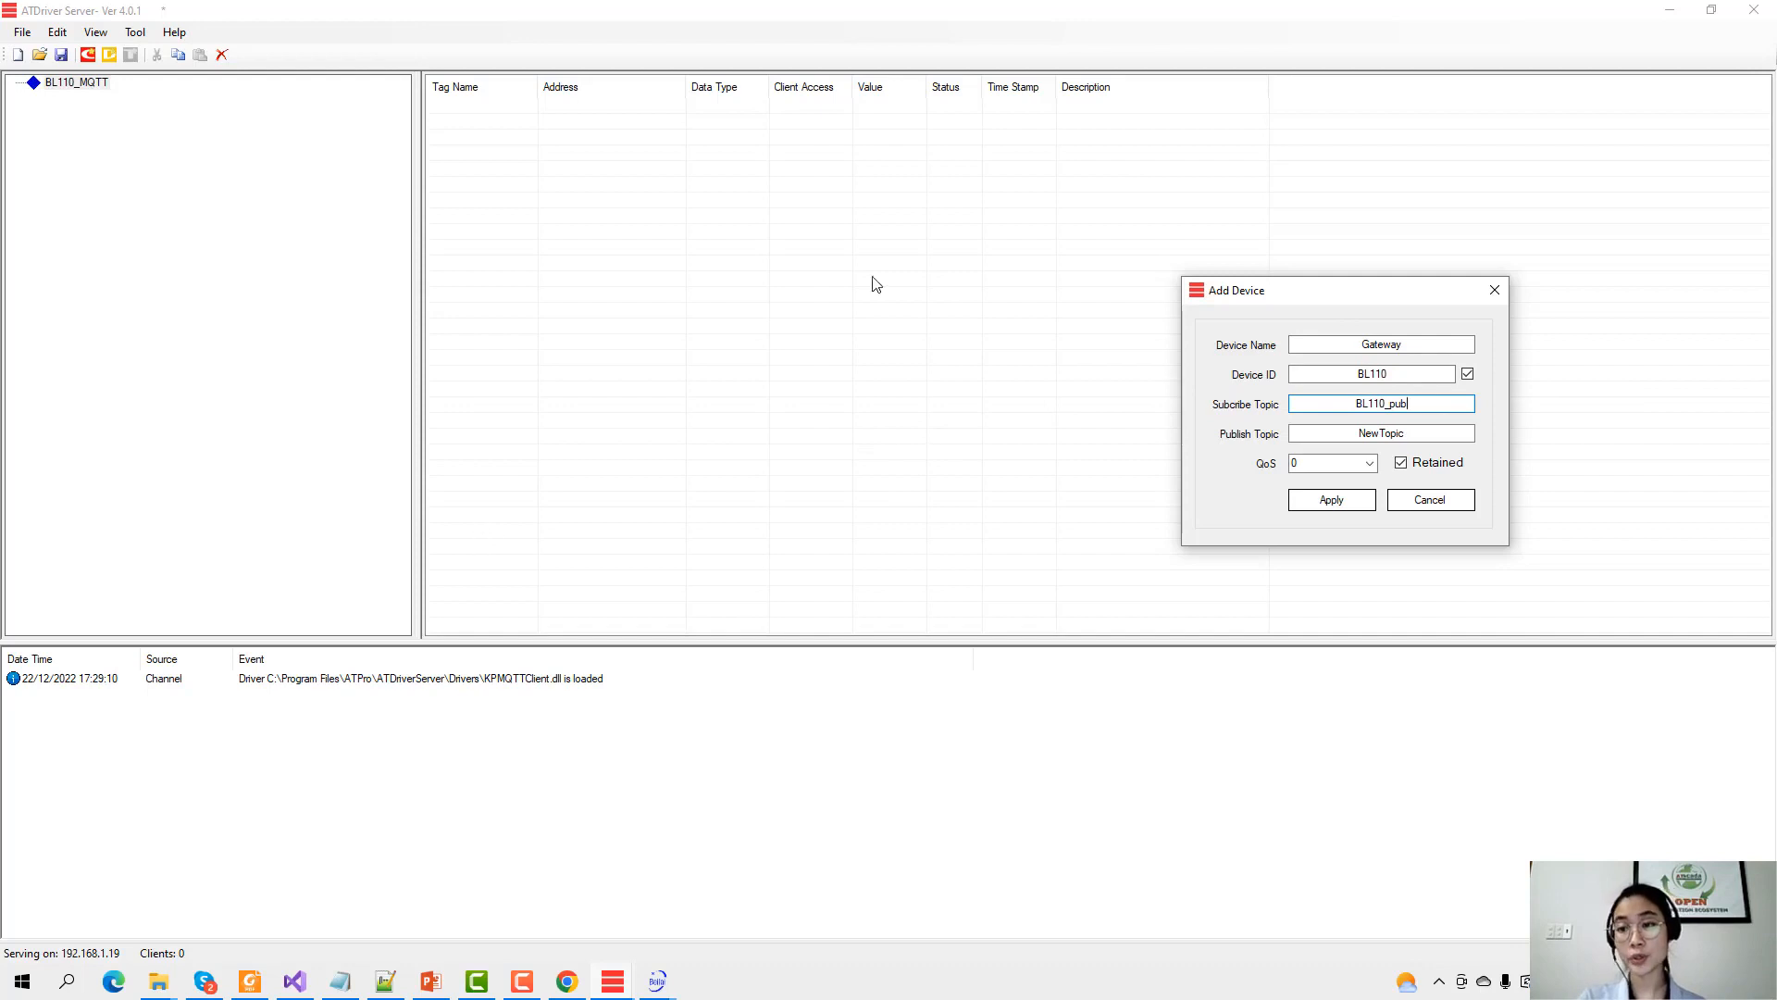
pyautogui.doubleClick(1361, 433)
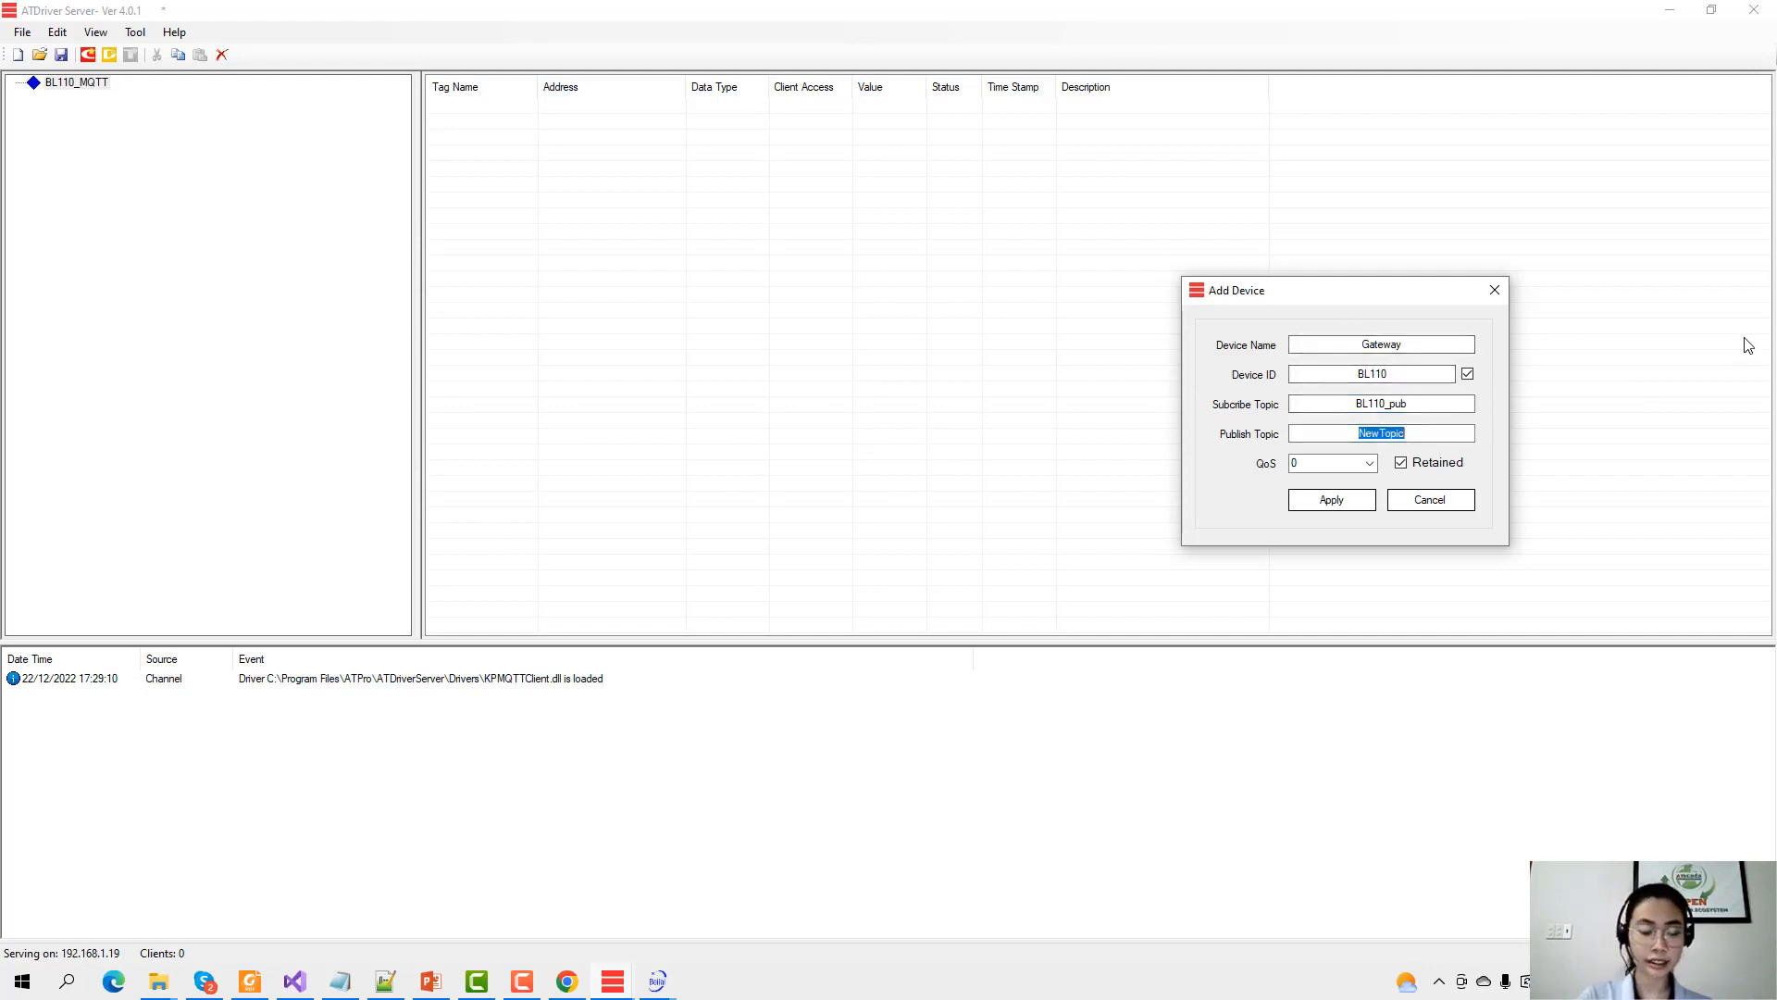
pyautogui.write('BL110')
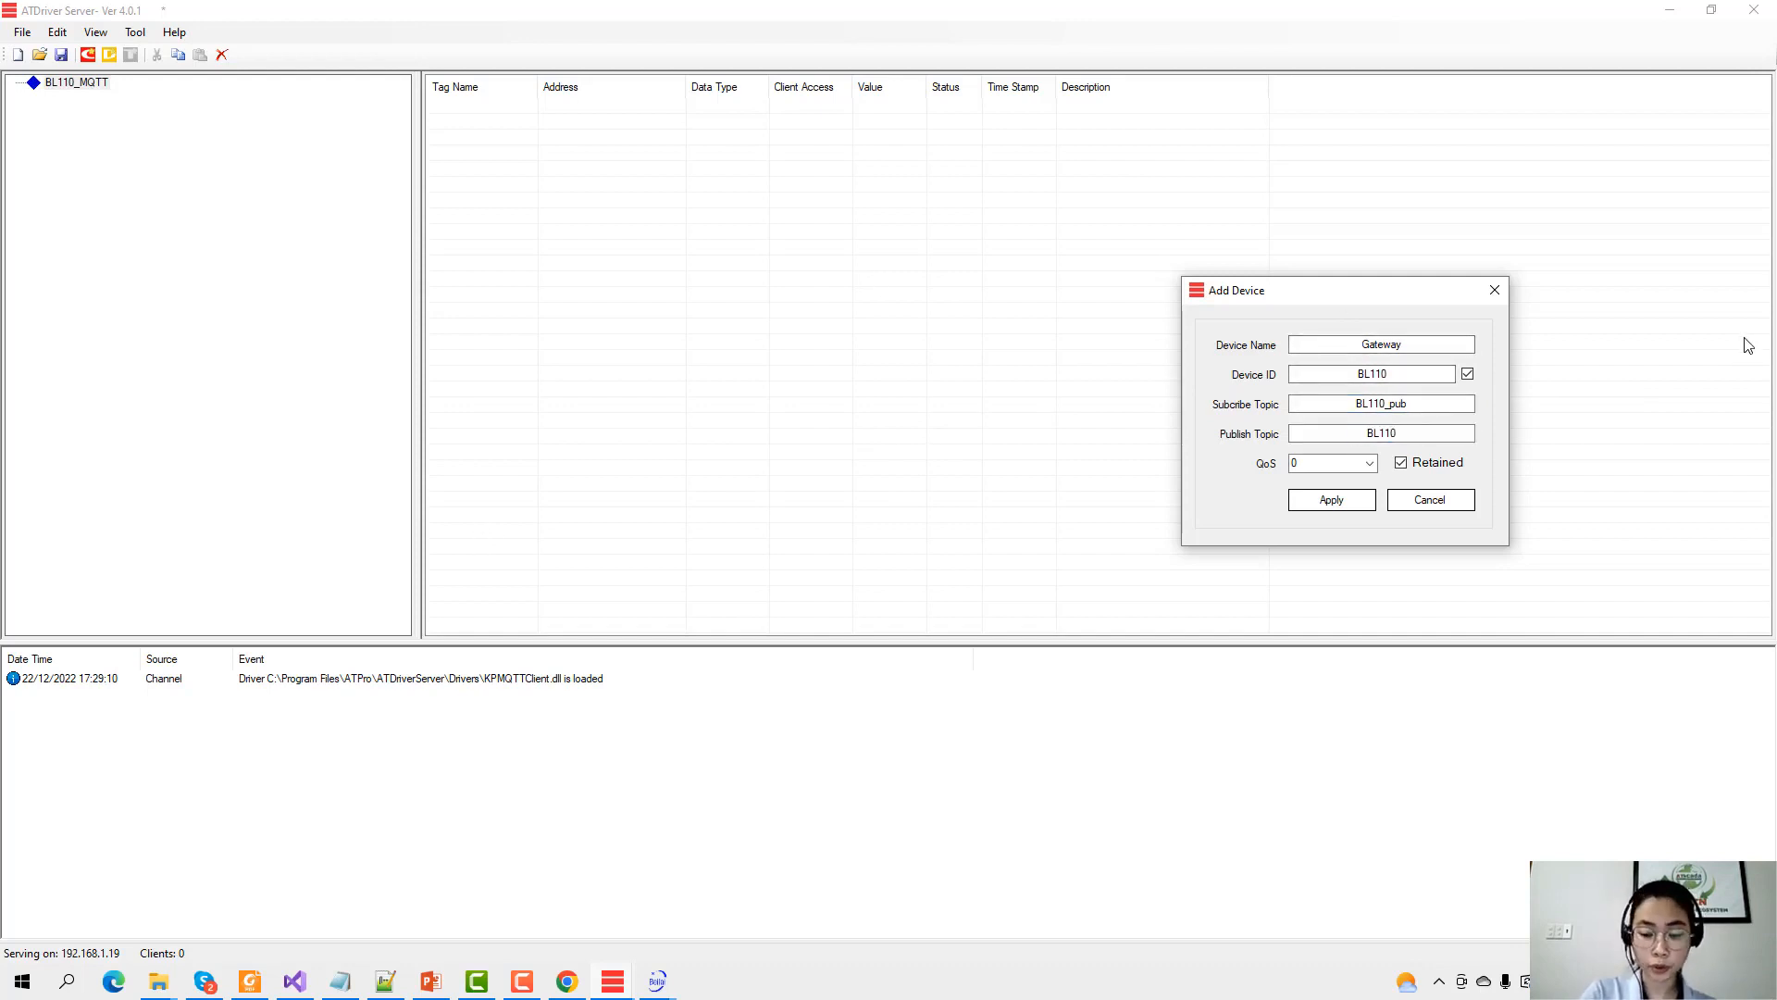
pyautogui.write('_sub')
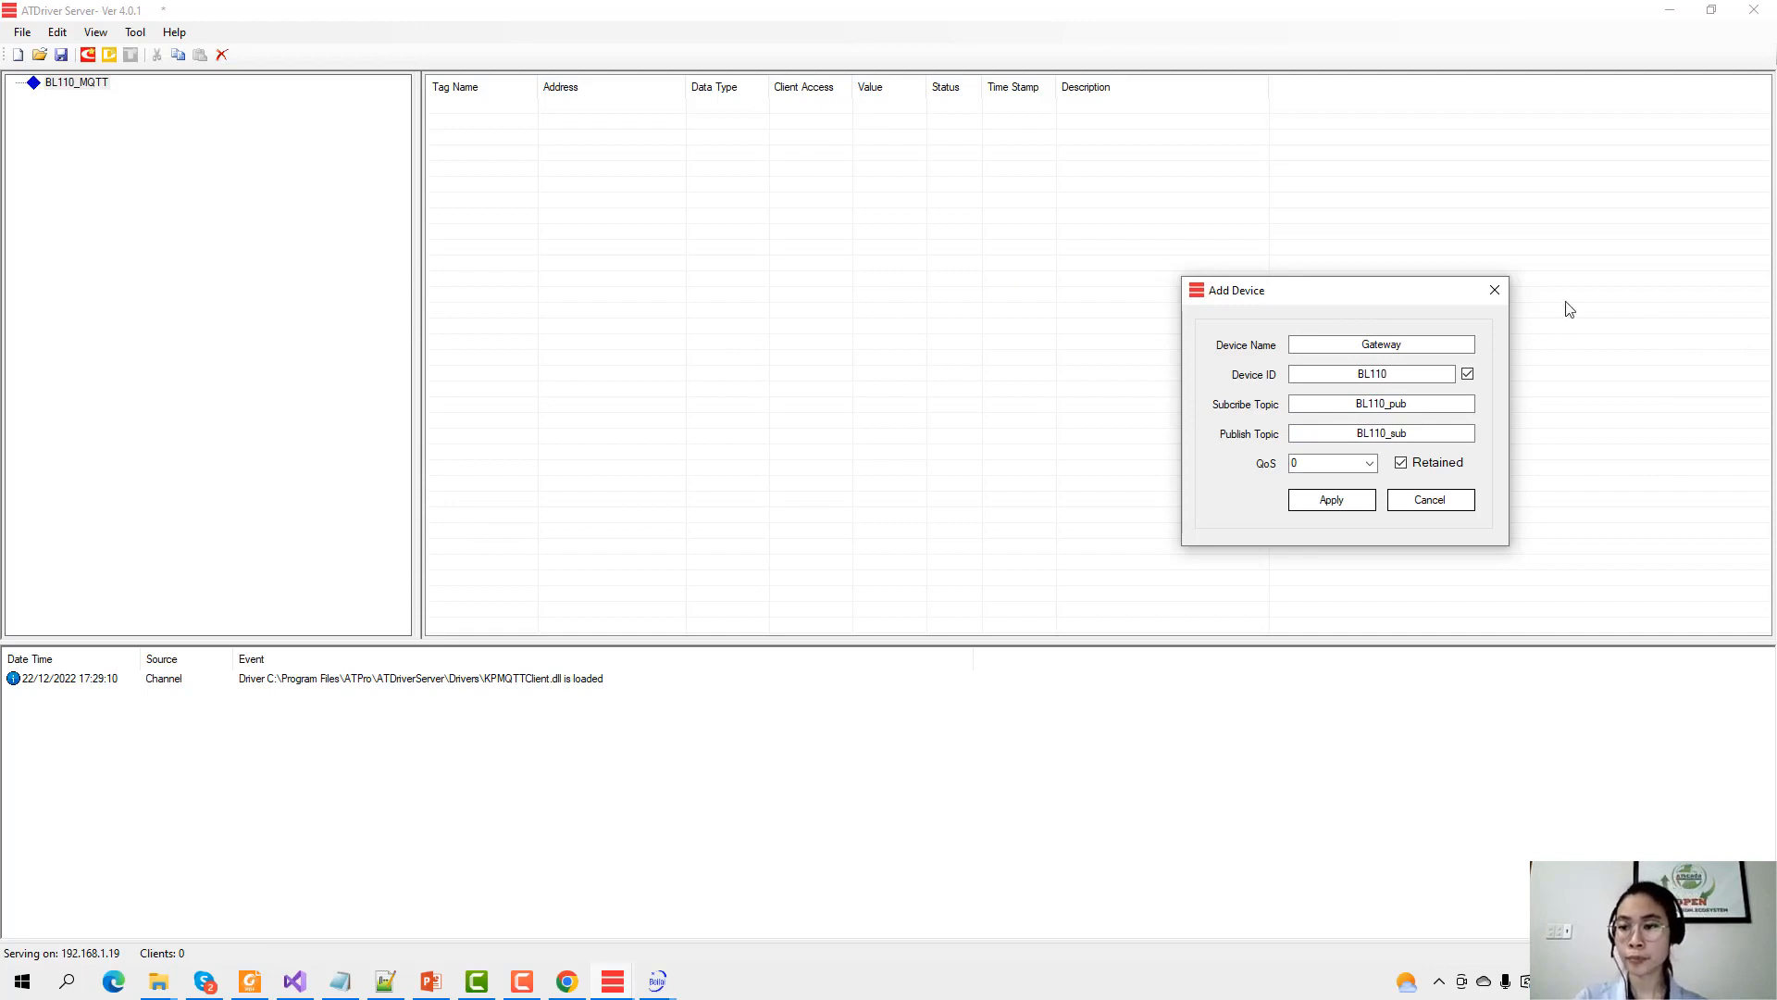
pyautogui.moveTo(1335, 293); pyautogui.dragTo(900, 298)
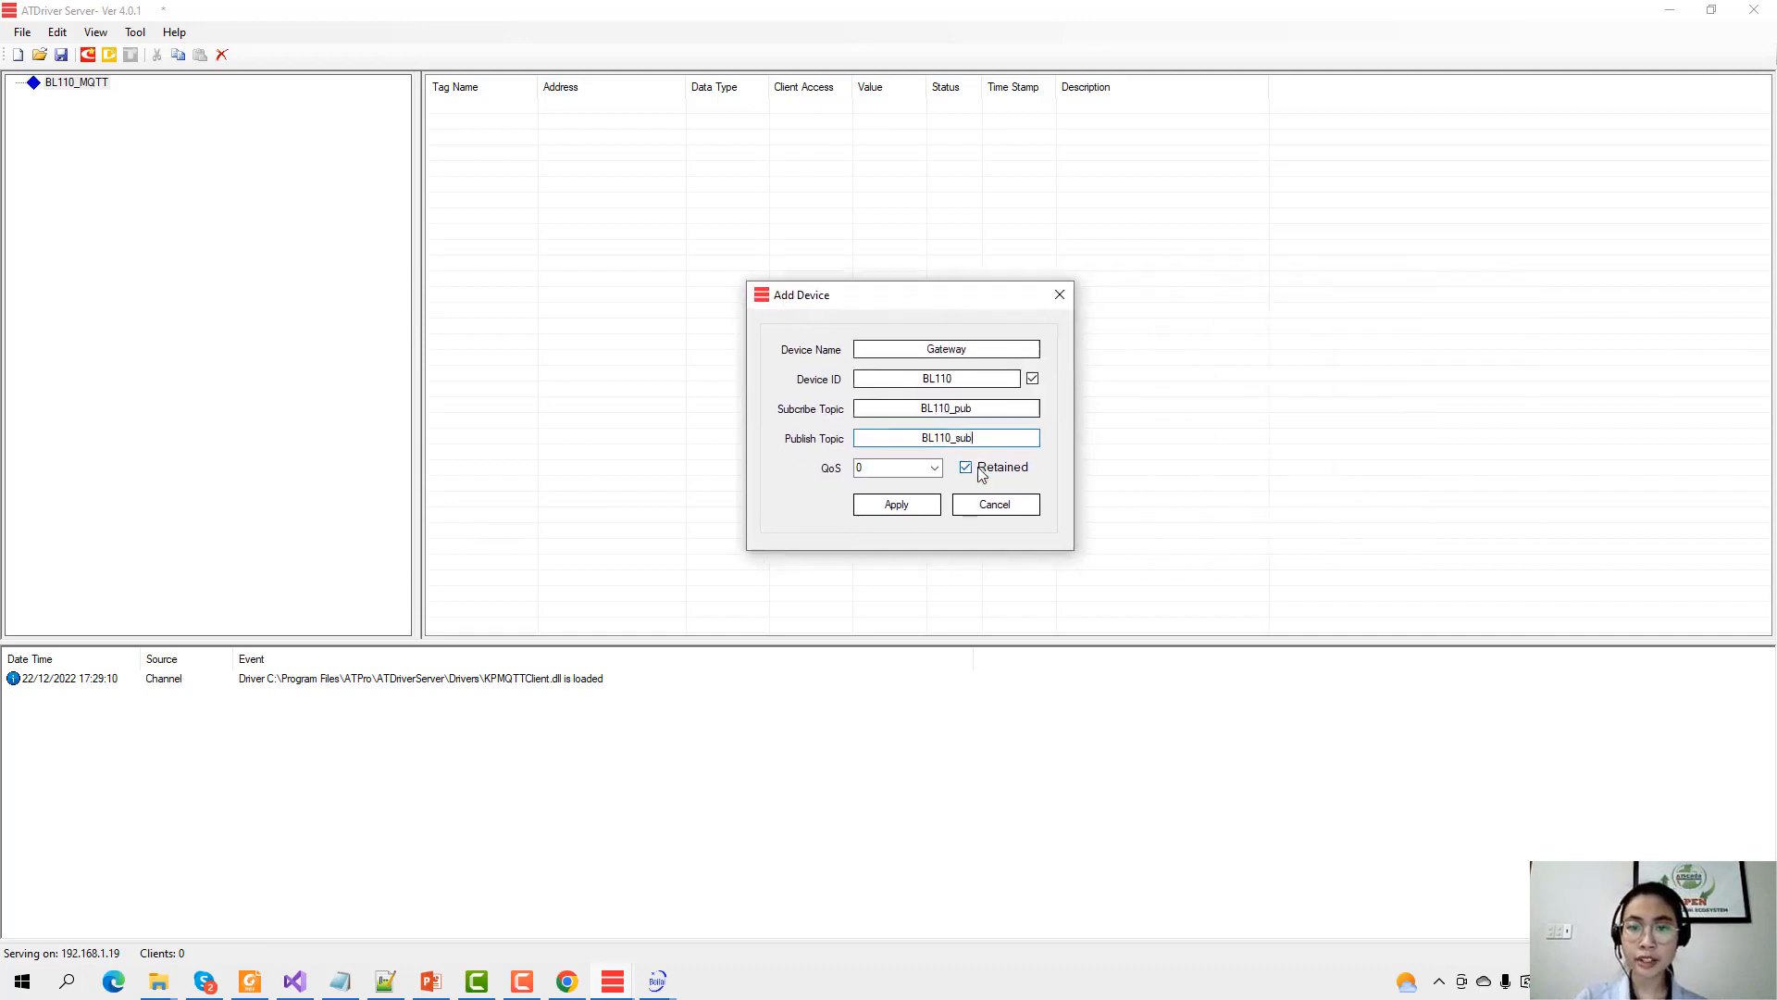
pyautogui.click(897, 507)
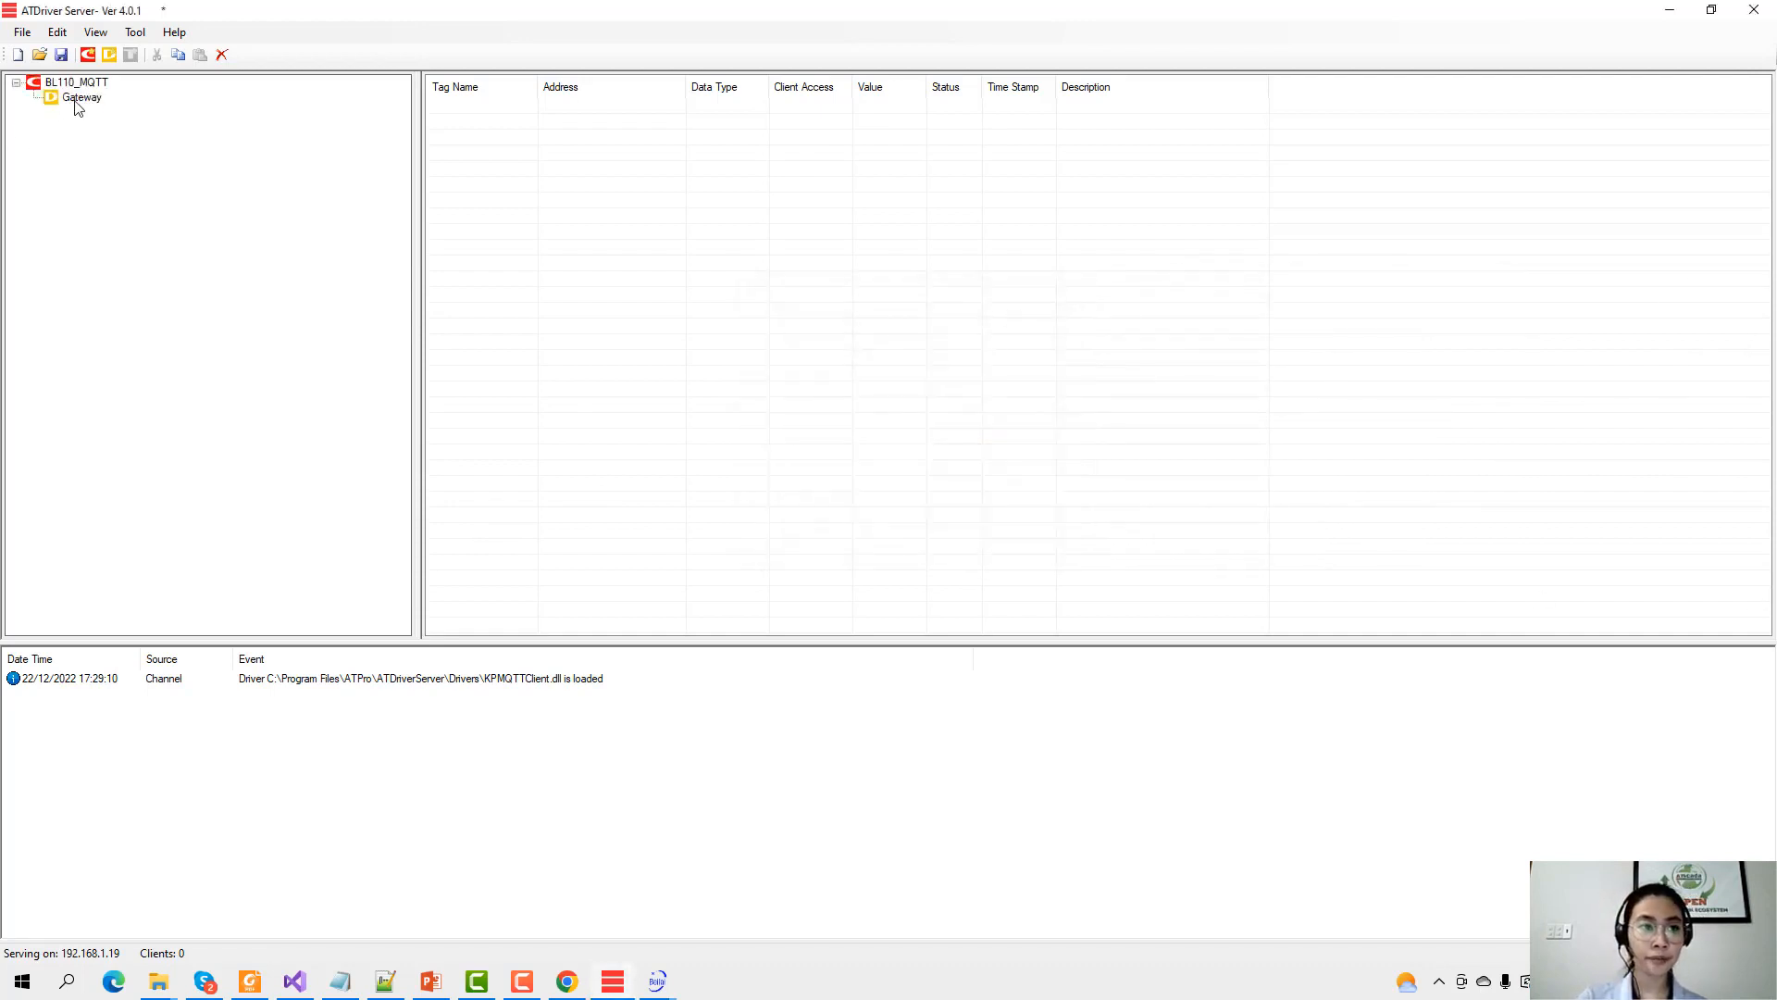
pyautogui.click(77, 102)
# Name a new Gateway tag Temperature, then bring back the gateway tool's MQTT Client II settings.
pyautogui.click(131, 55)
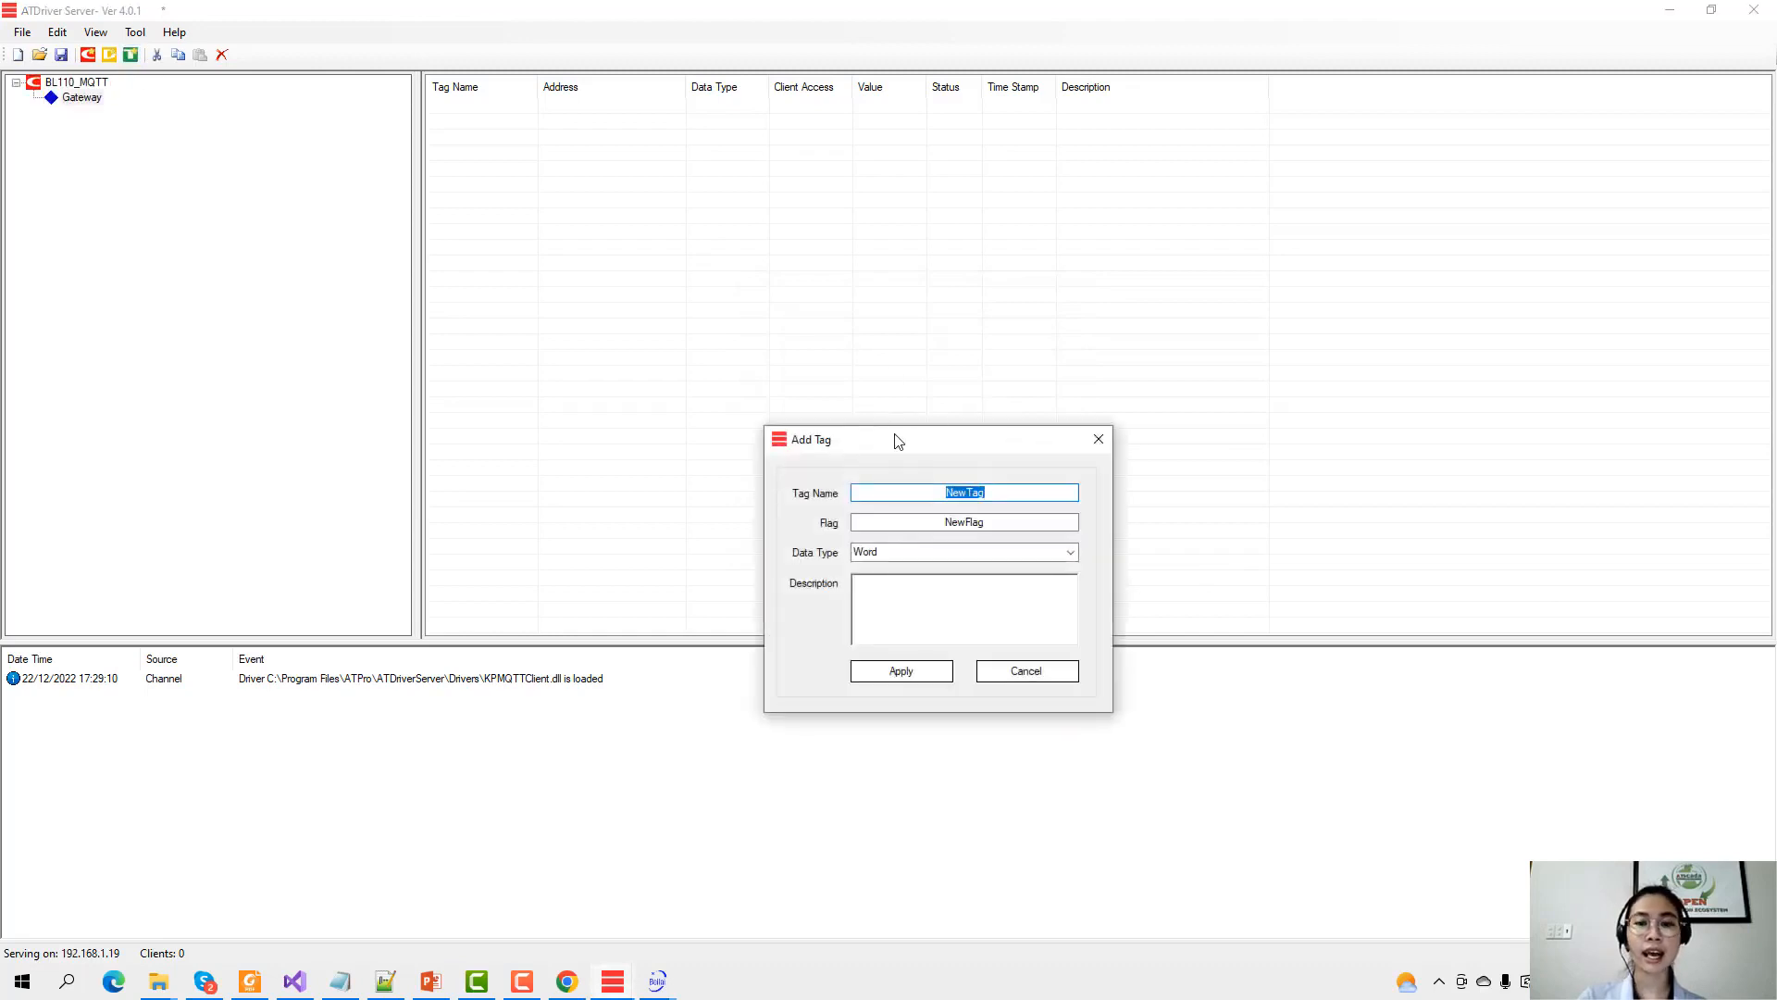
pyautogui.moveTo(895, 439); pyautogui.dragTo(852, 280)
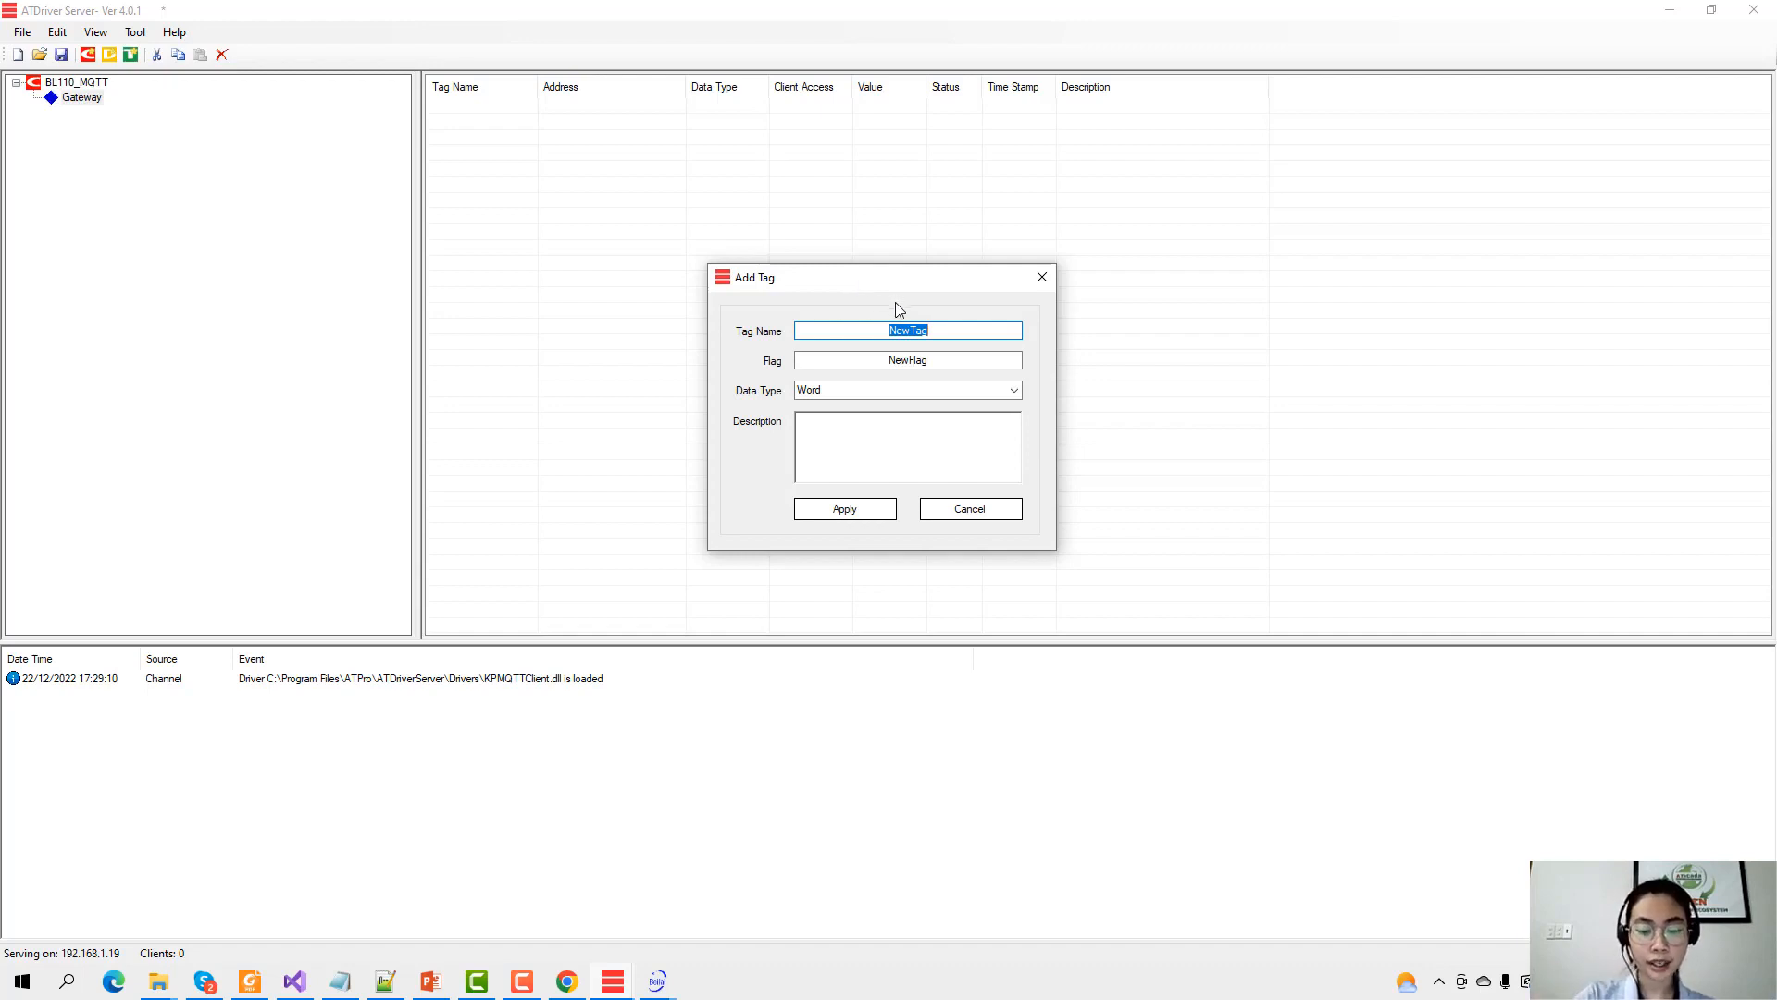
pyautogui.write('Tempera')
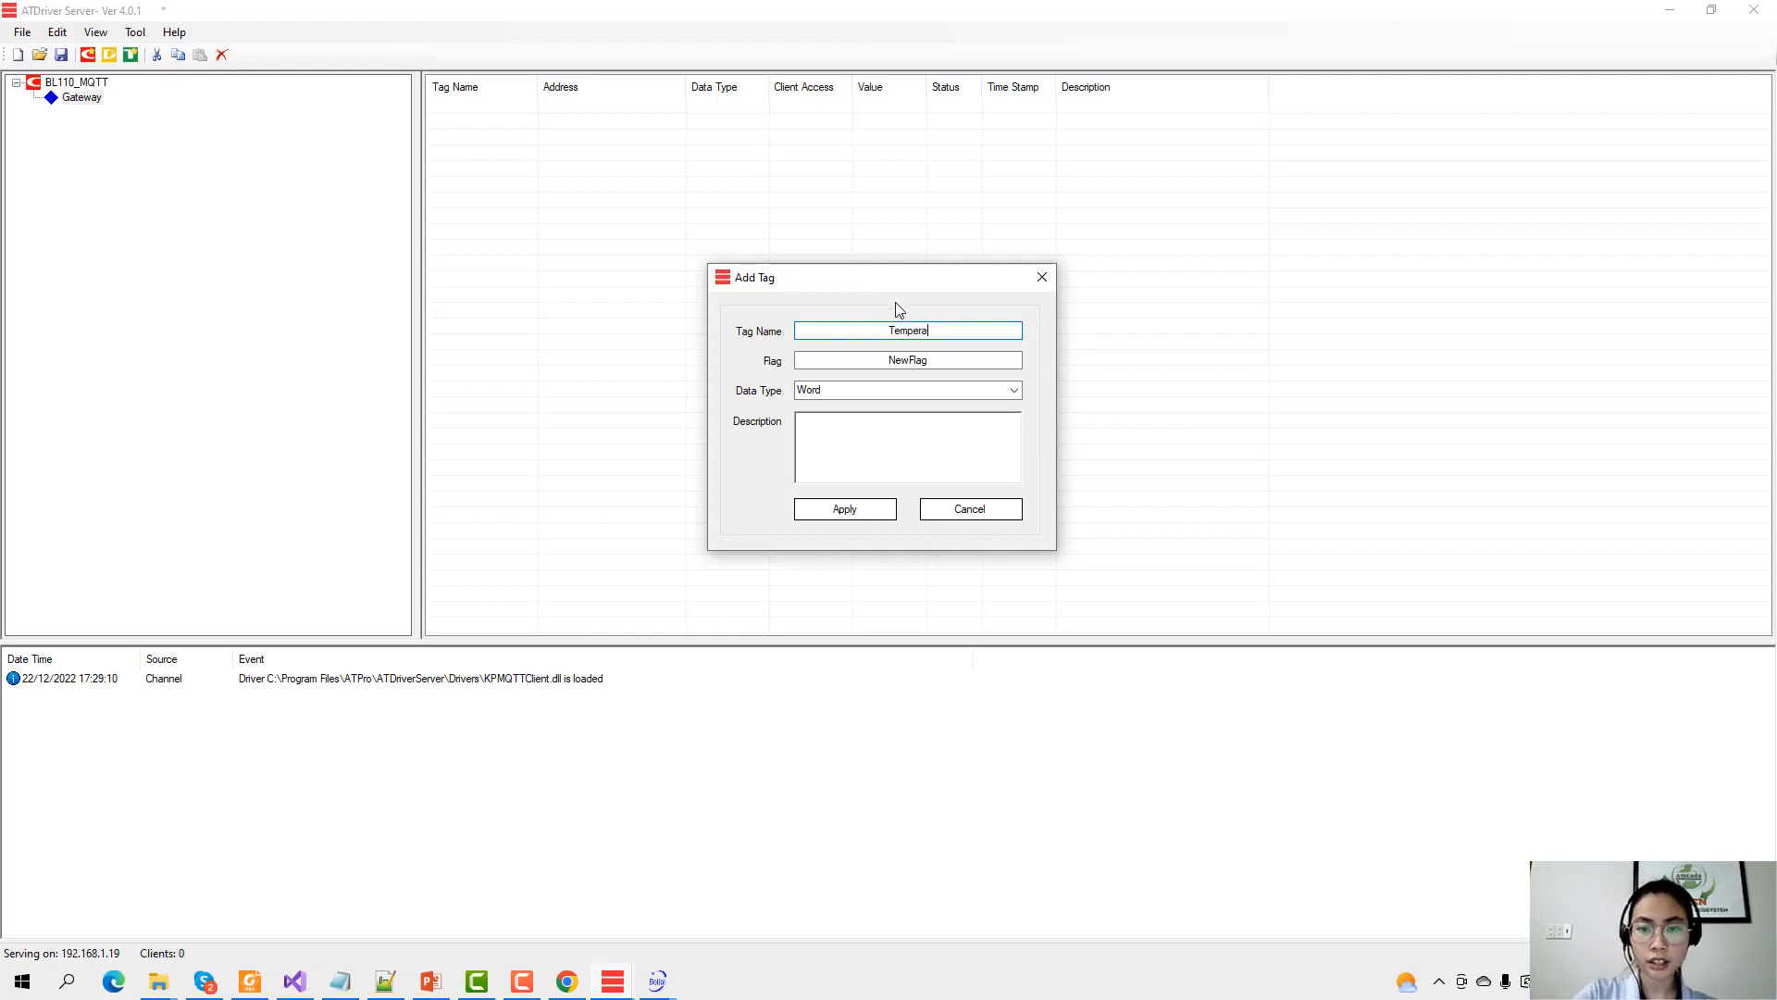
pyautogui.write('tuere')
pyautogui.press('Tab')
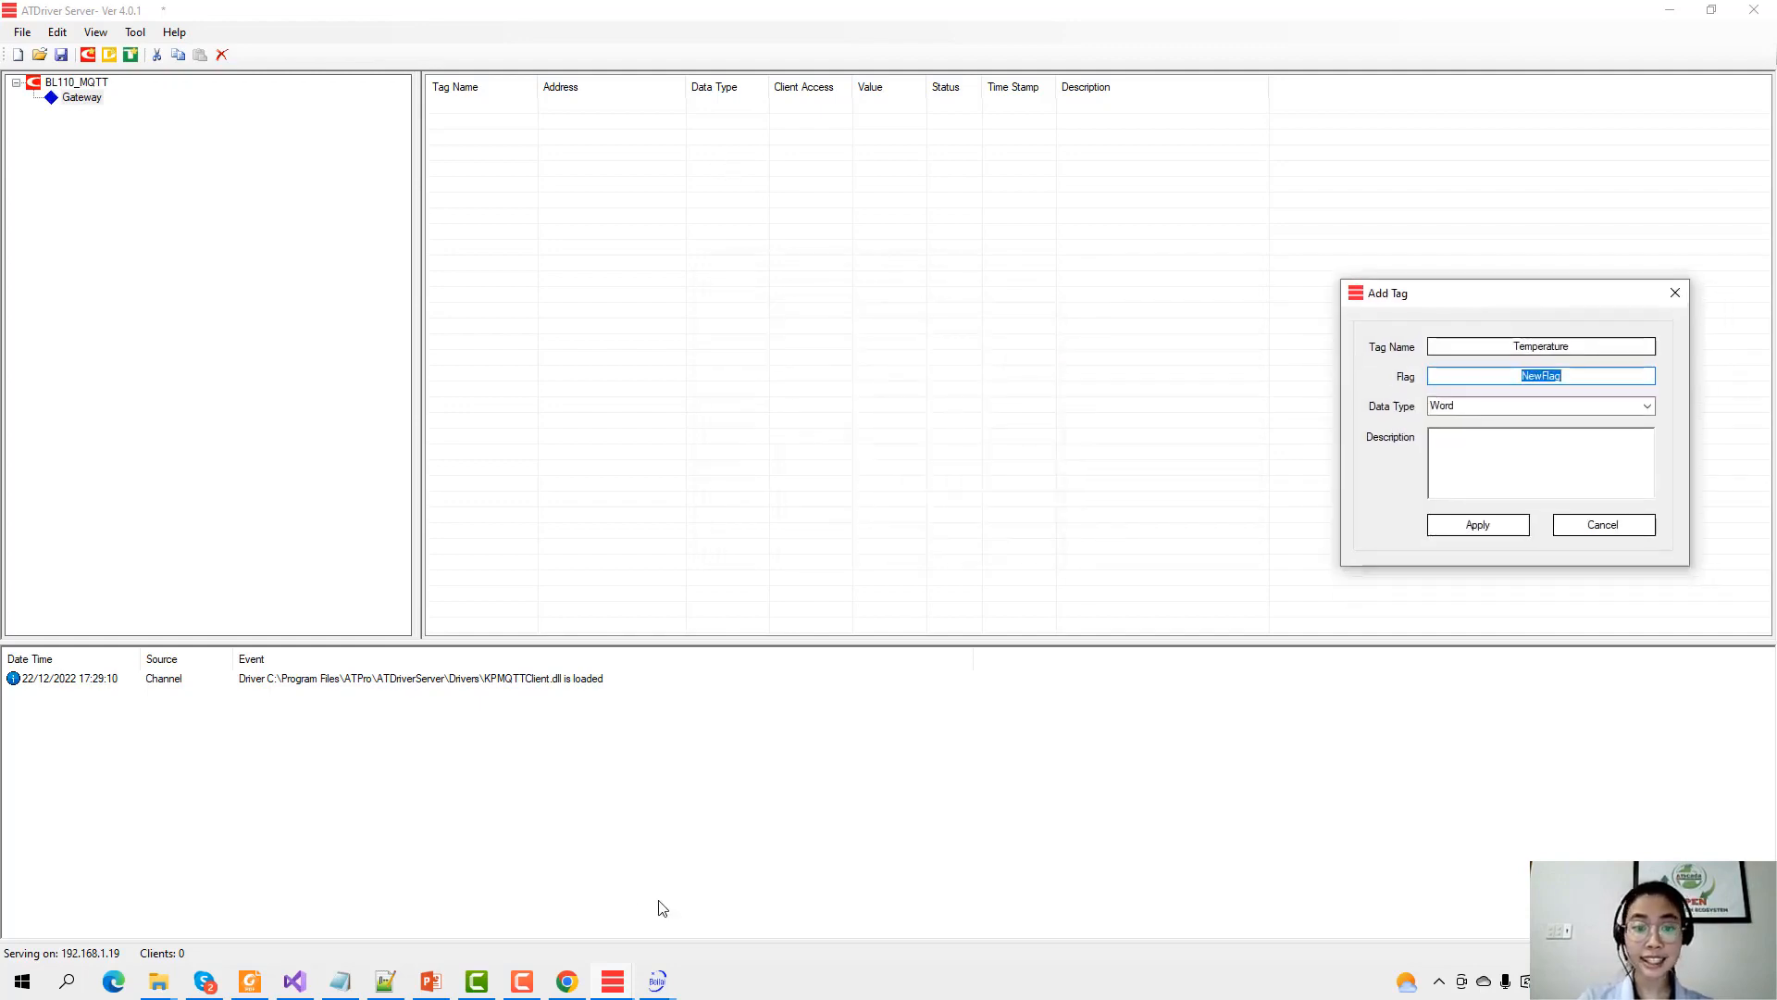
pyautogui.click(658, 981)
pyautogui.click(742, 868)
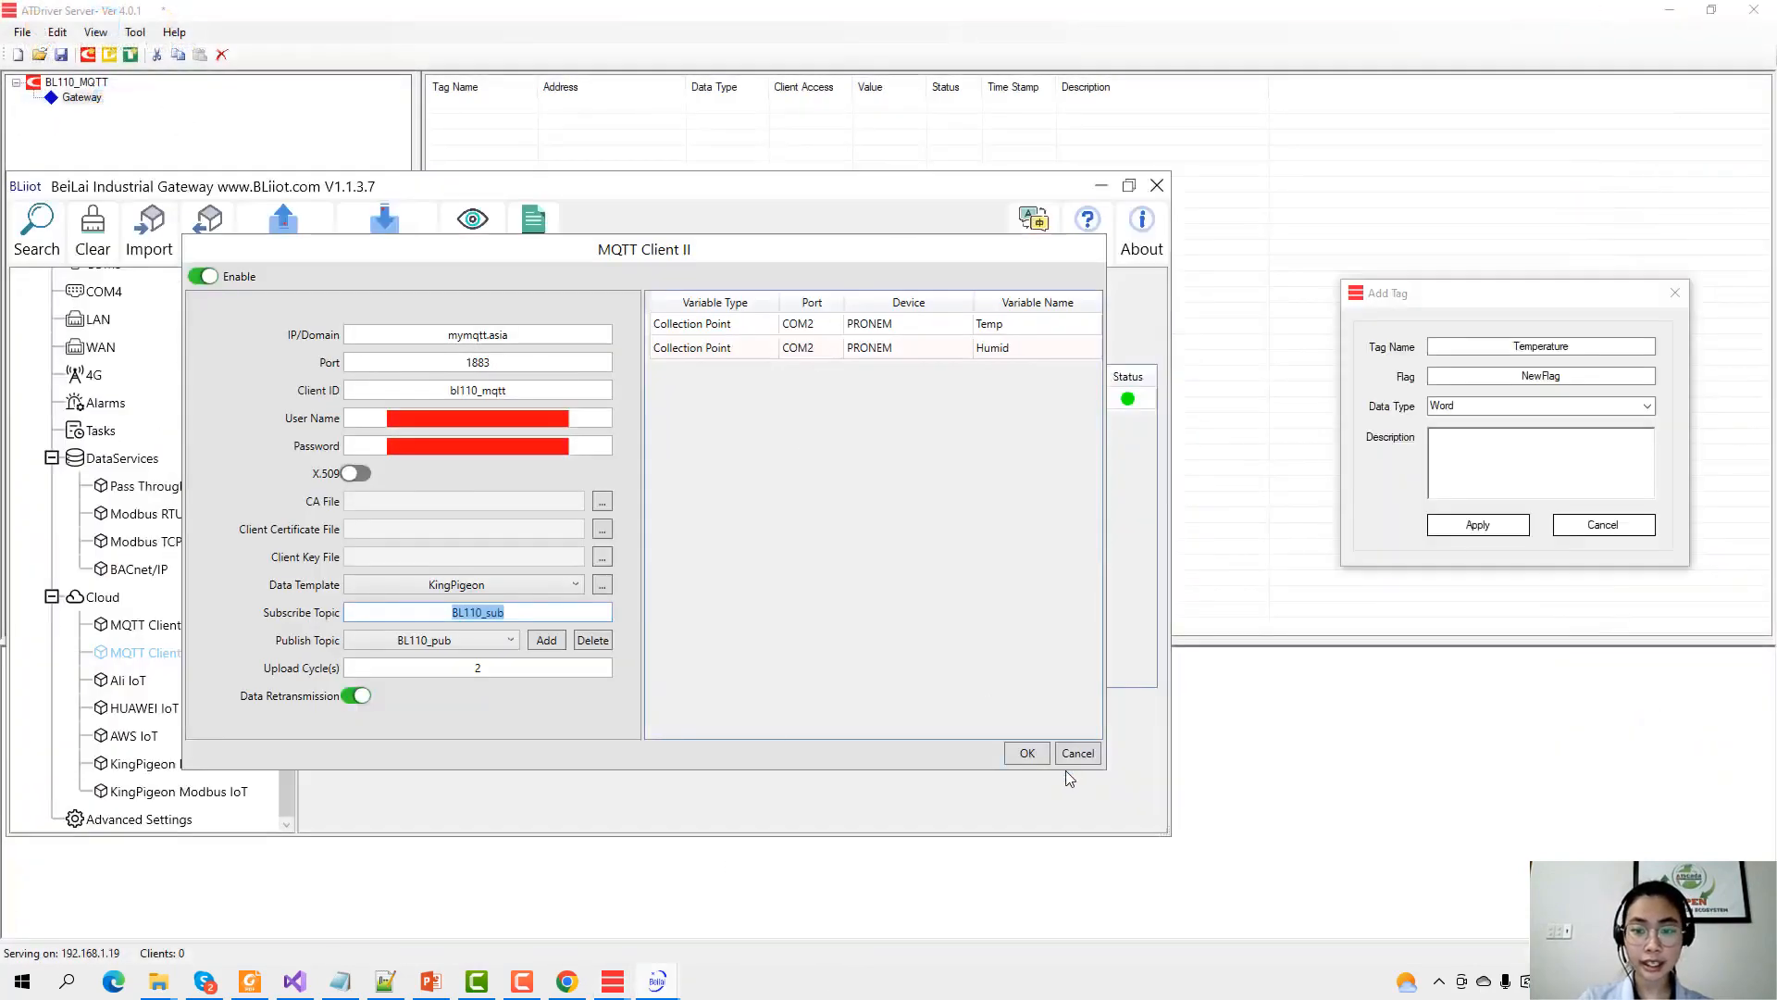
# Cancel MQTT Client II and view COM2 > PRONEM's Temp variable key, TEMP, without changes.
pyautogui.click(1075, 754)
pyautogui.scroll(1, 97, 407)
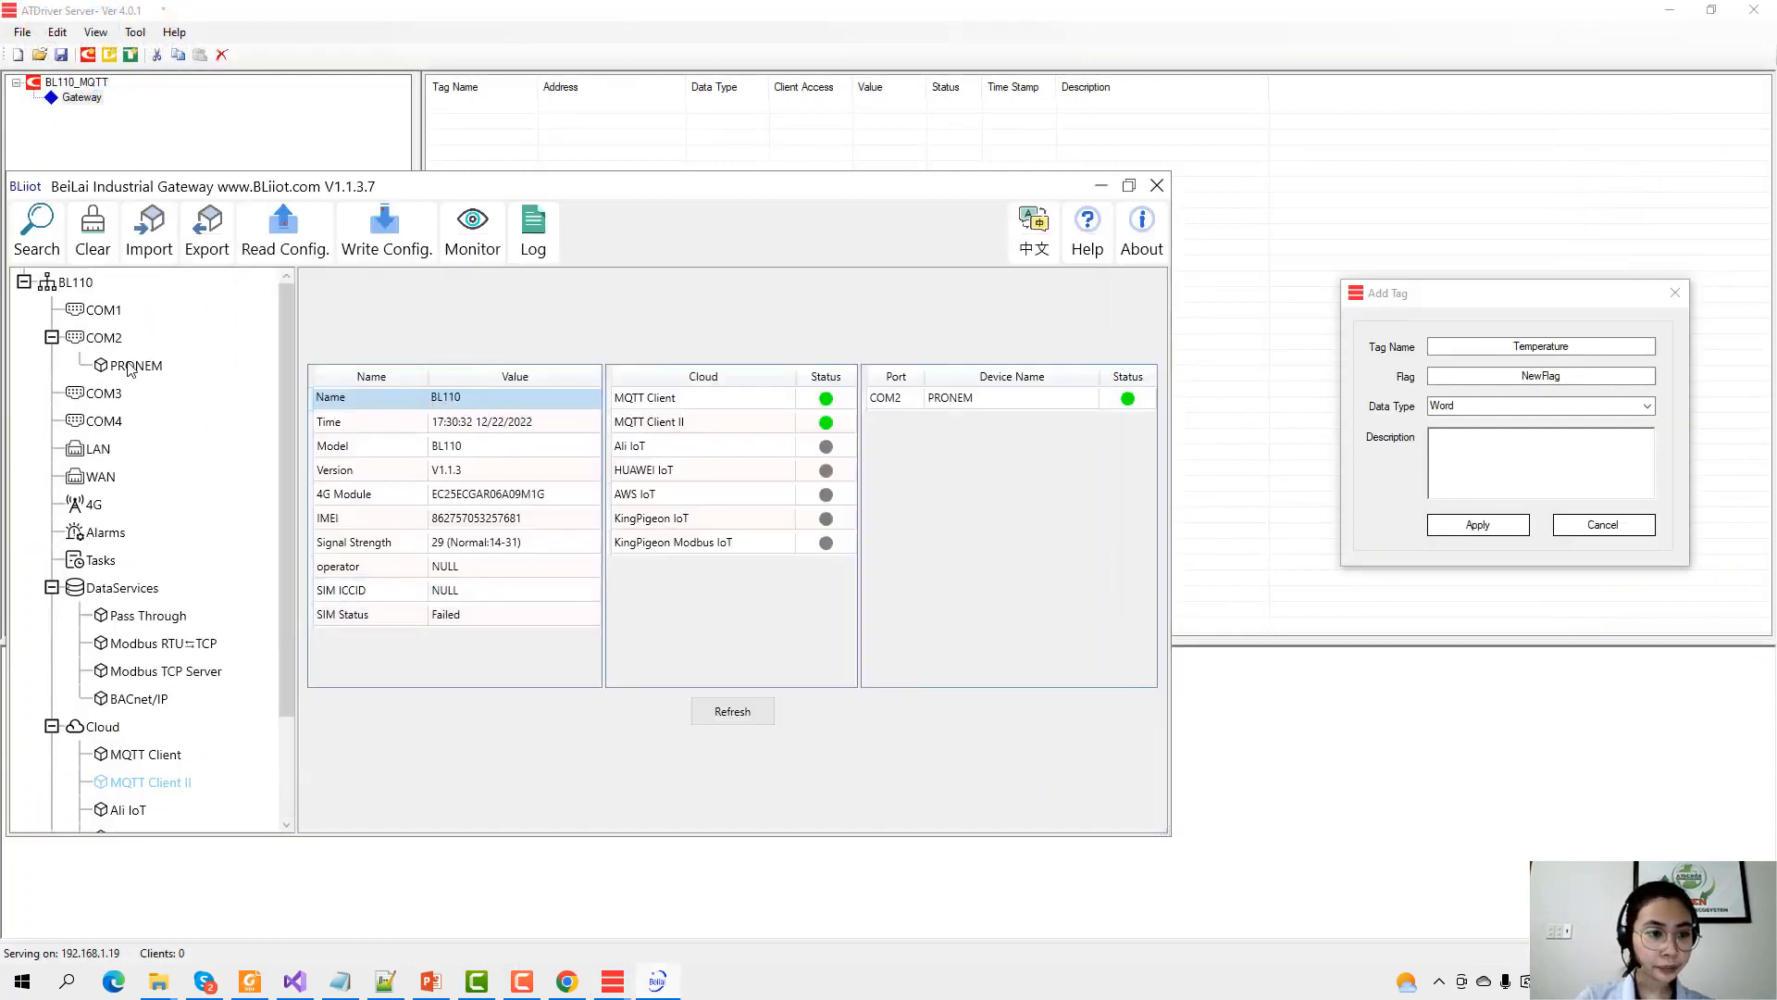
pyautogui.click(128, 364)
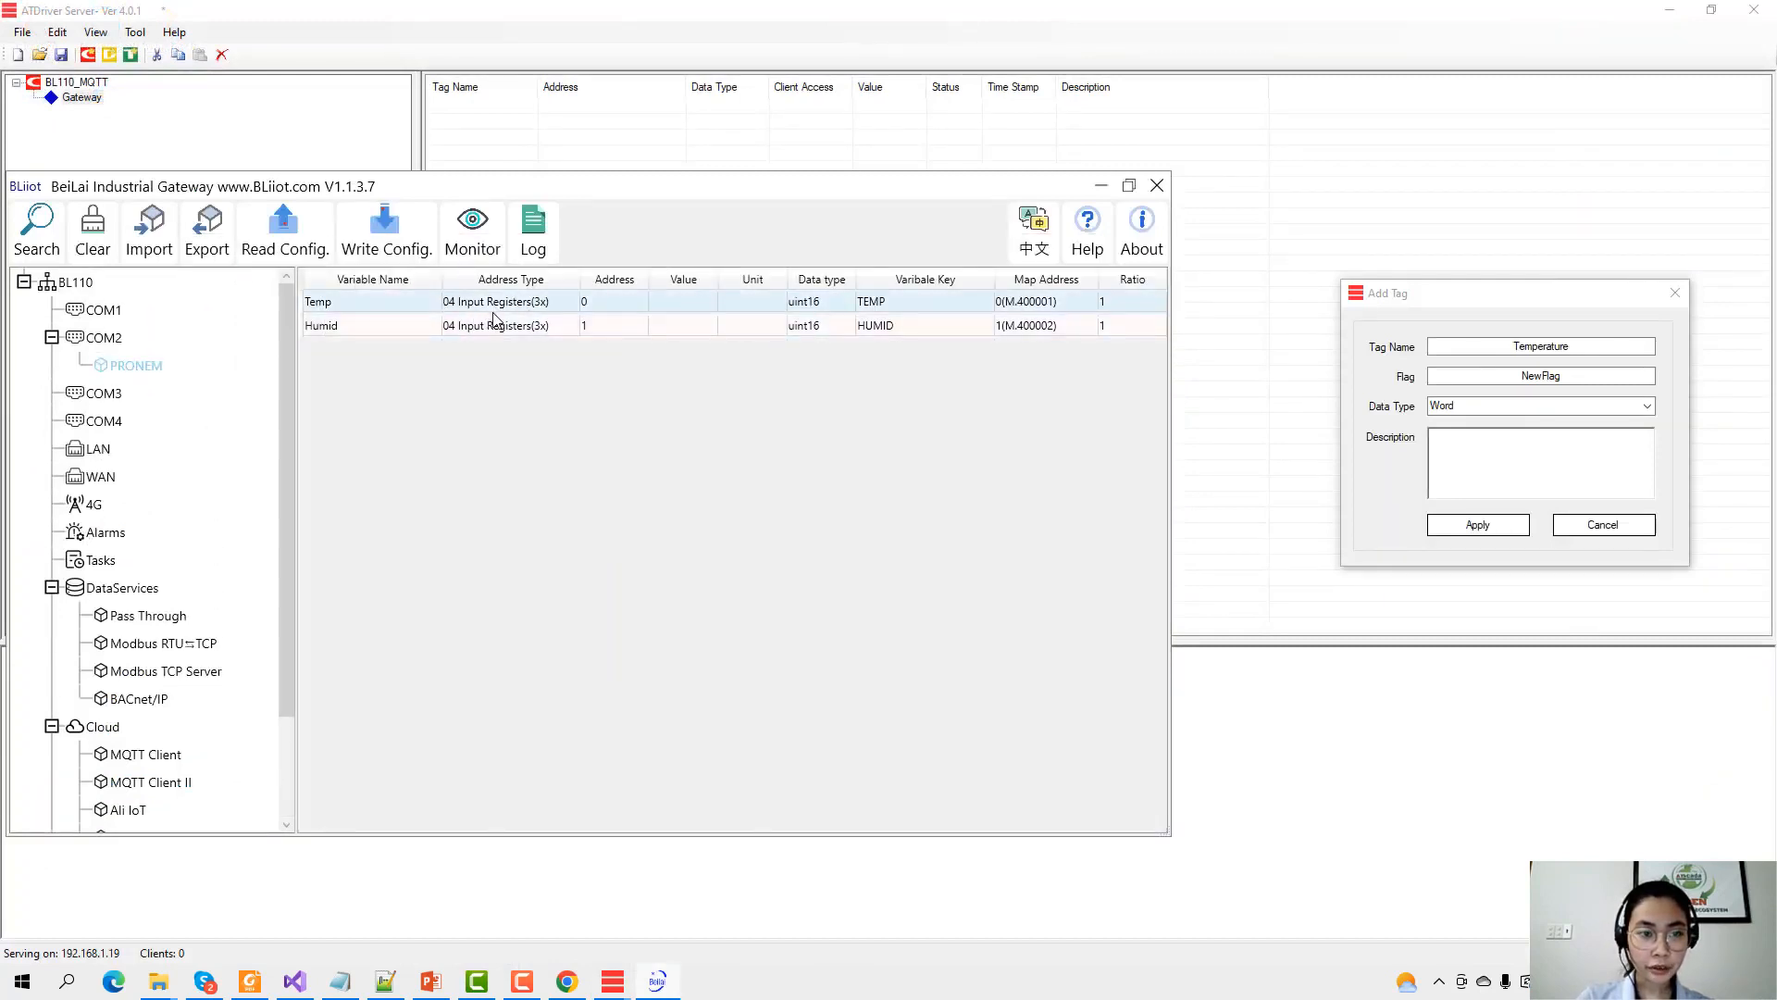
pyautogui.doubleClick(626, 306)
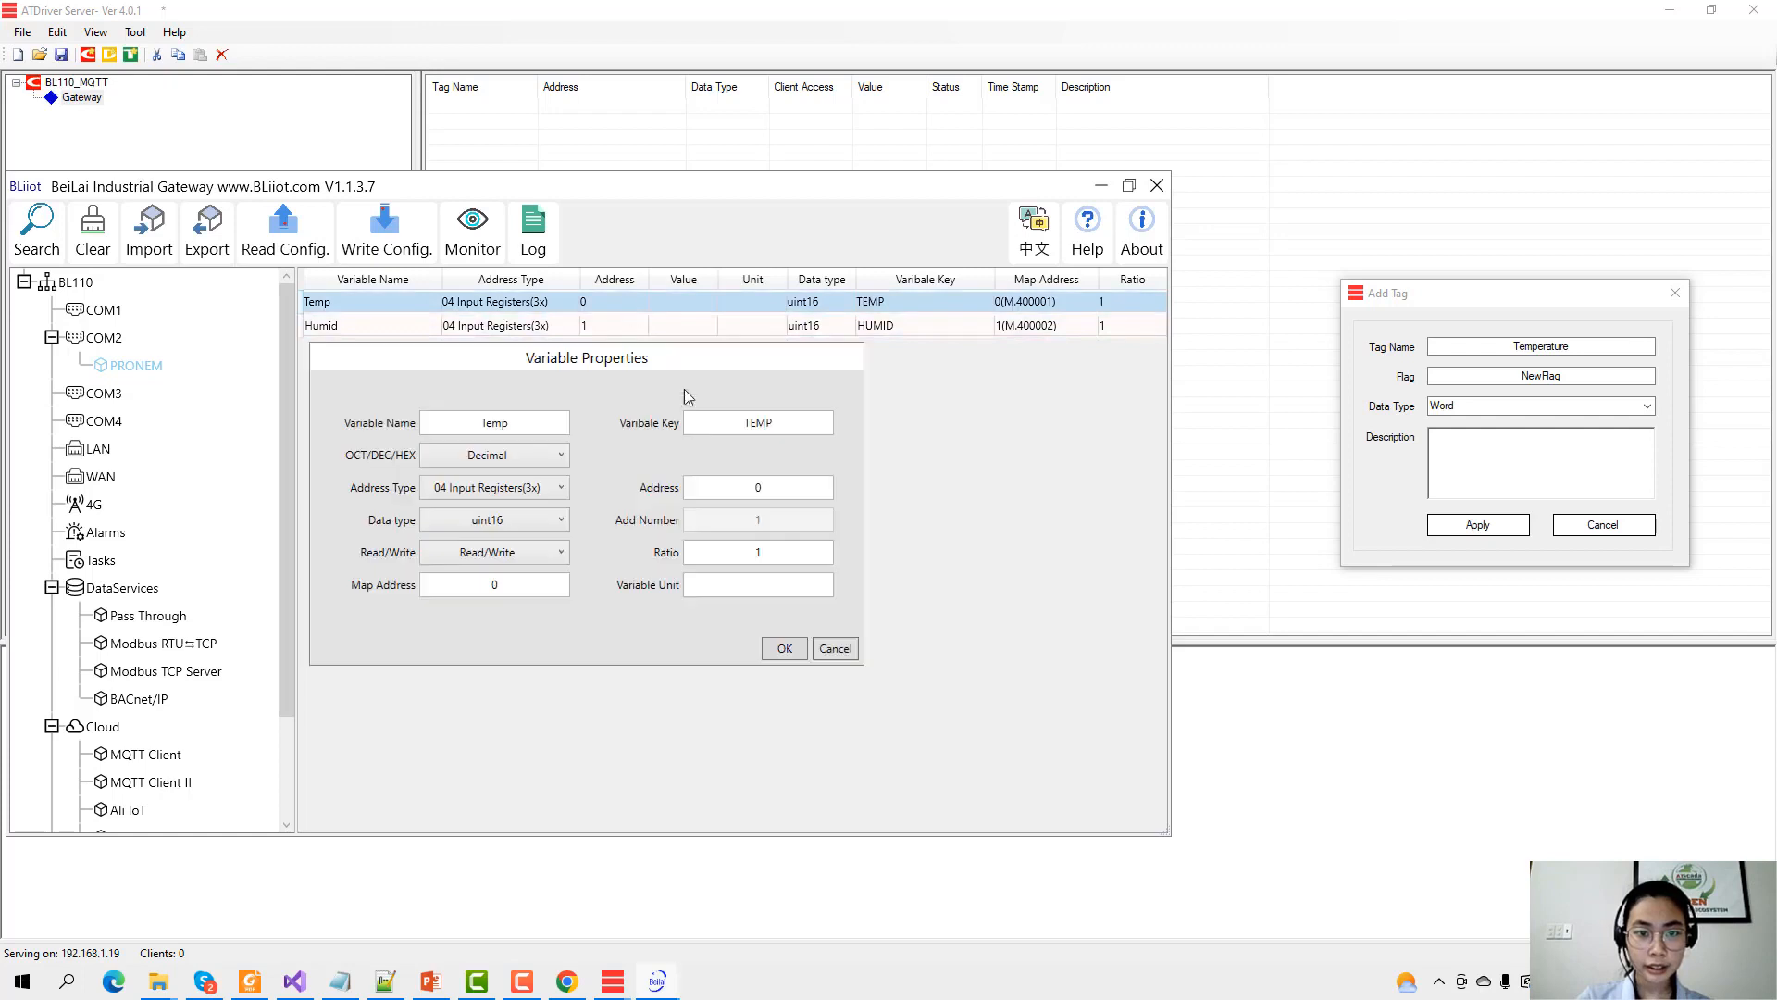
pyautogui.doubleClick(726, 425)
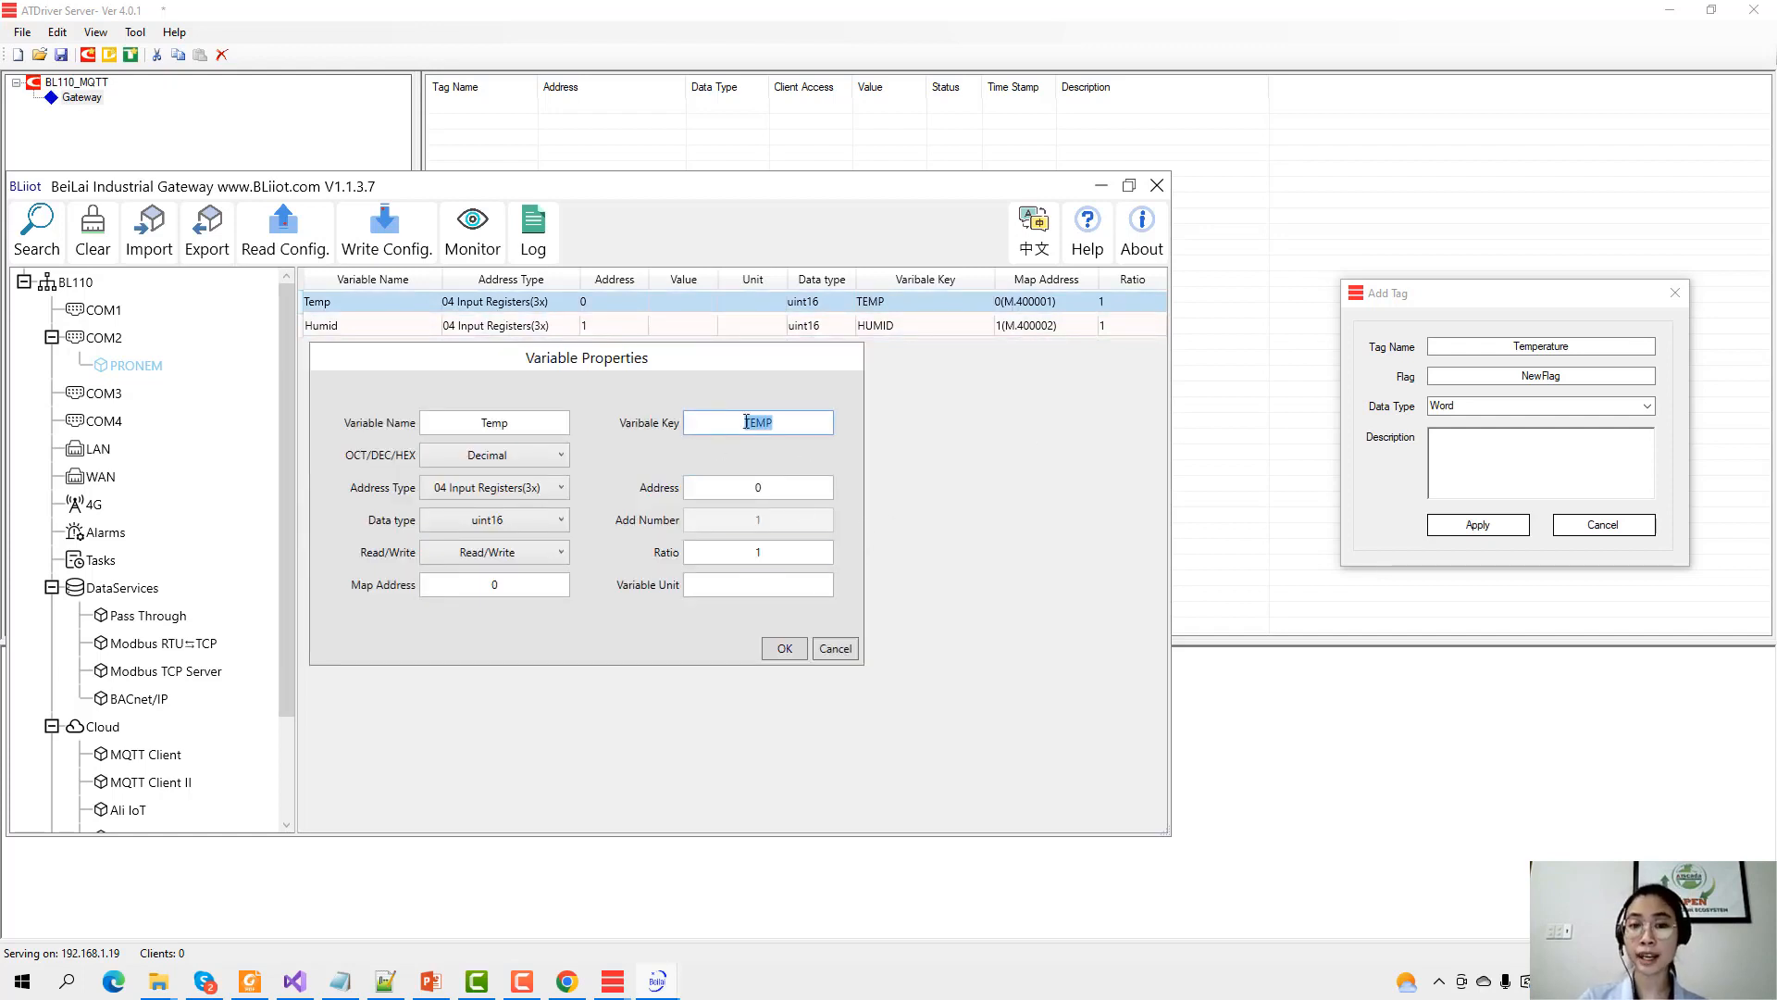
pyautogui.click(833, 648)
# Give the Temperature tag flag TEMP and add it to the Gateway device.
pyautogui.click(1101, 186)
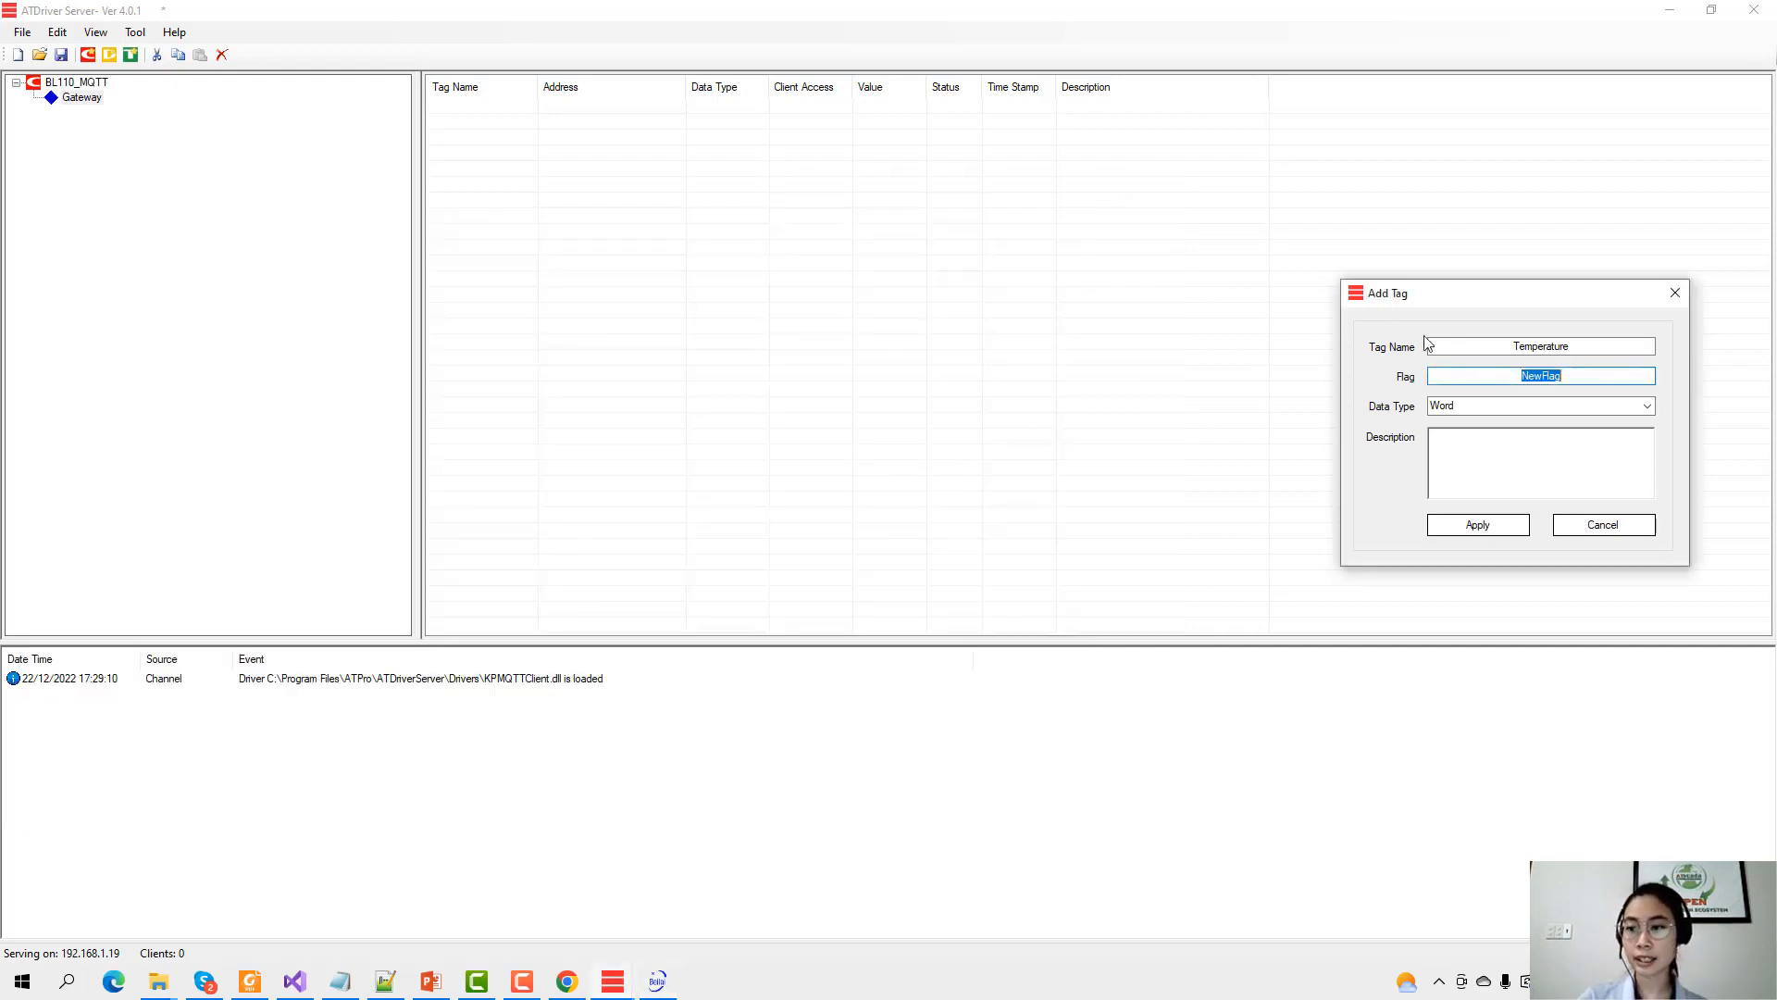
pyautogui.write('TE')
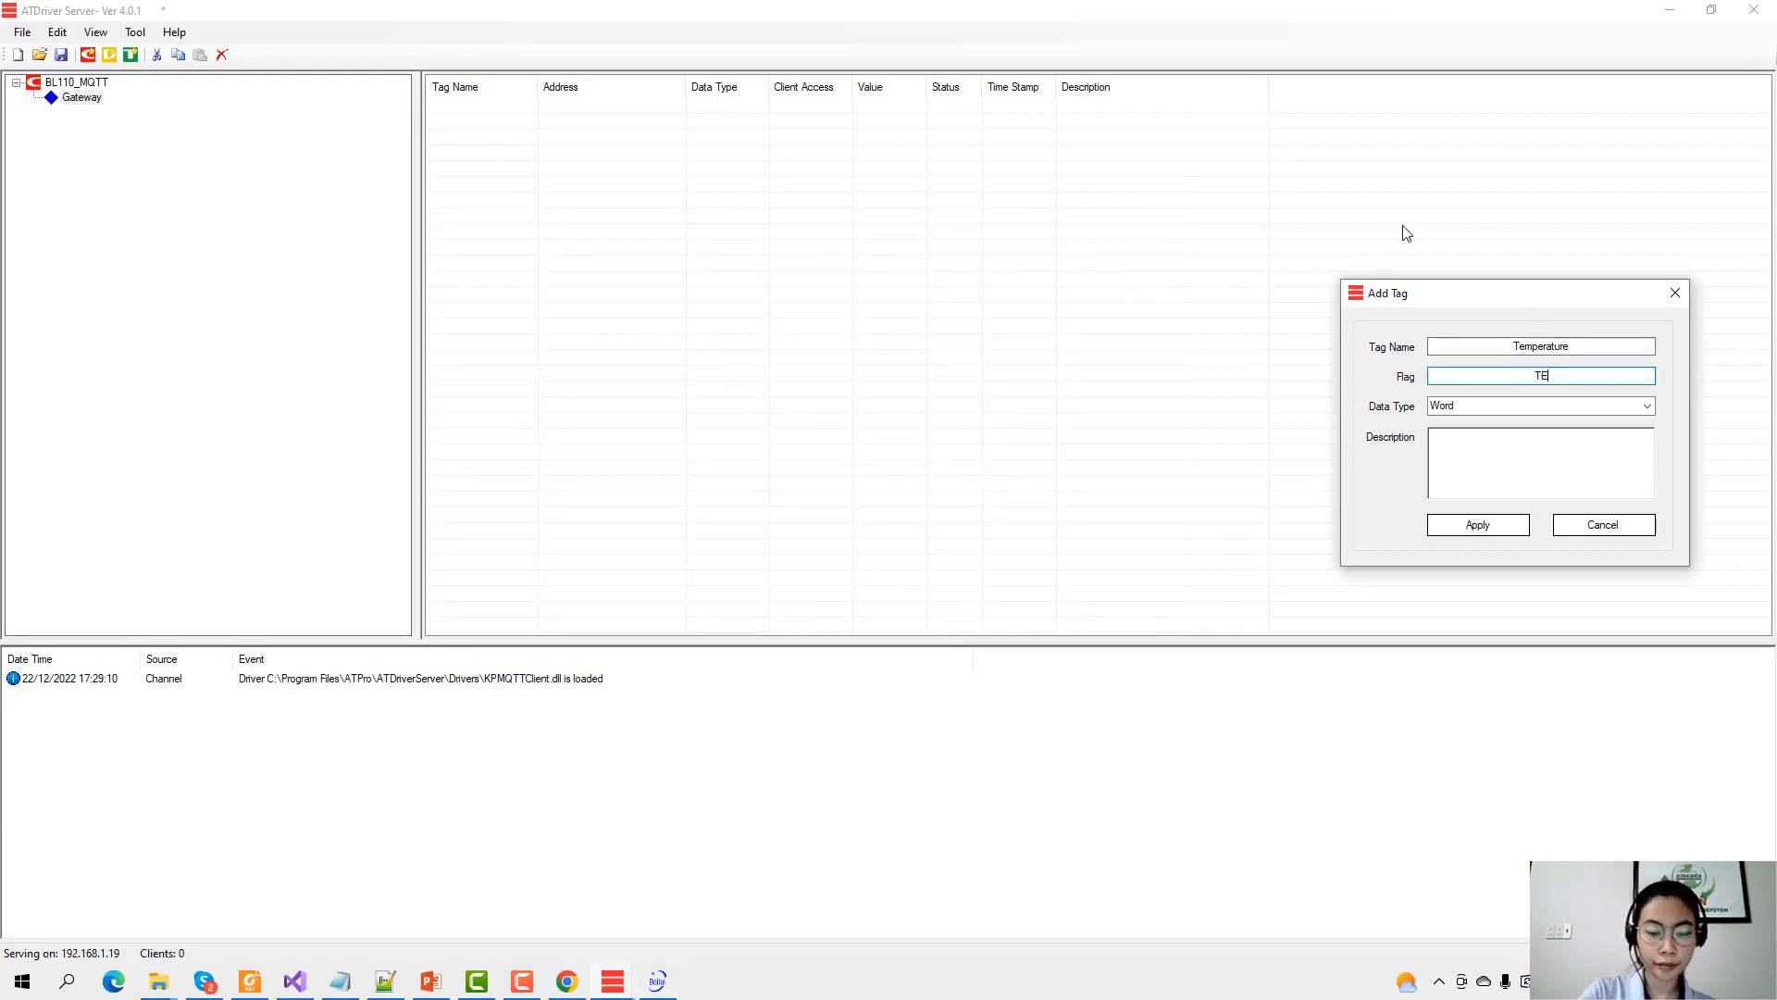
pyautogui.write('MP')
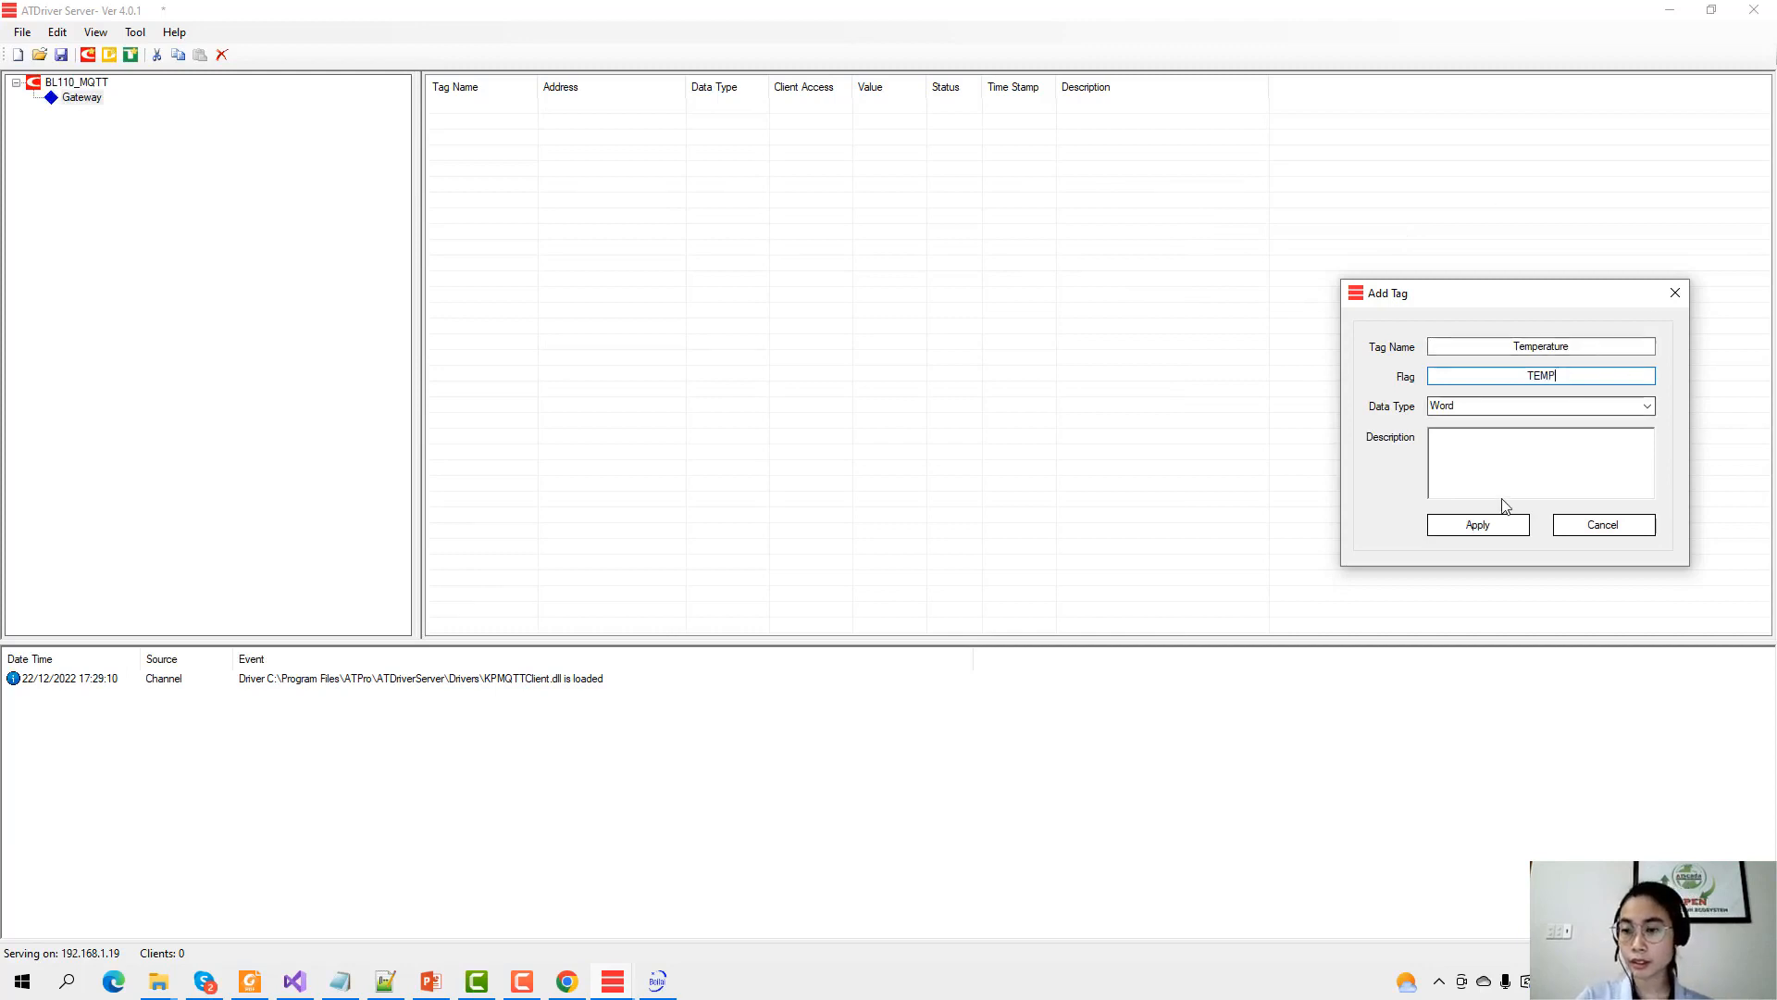
pyautogui.click(1477, 524)
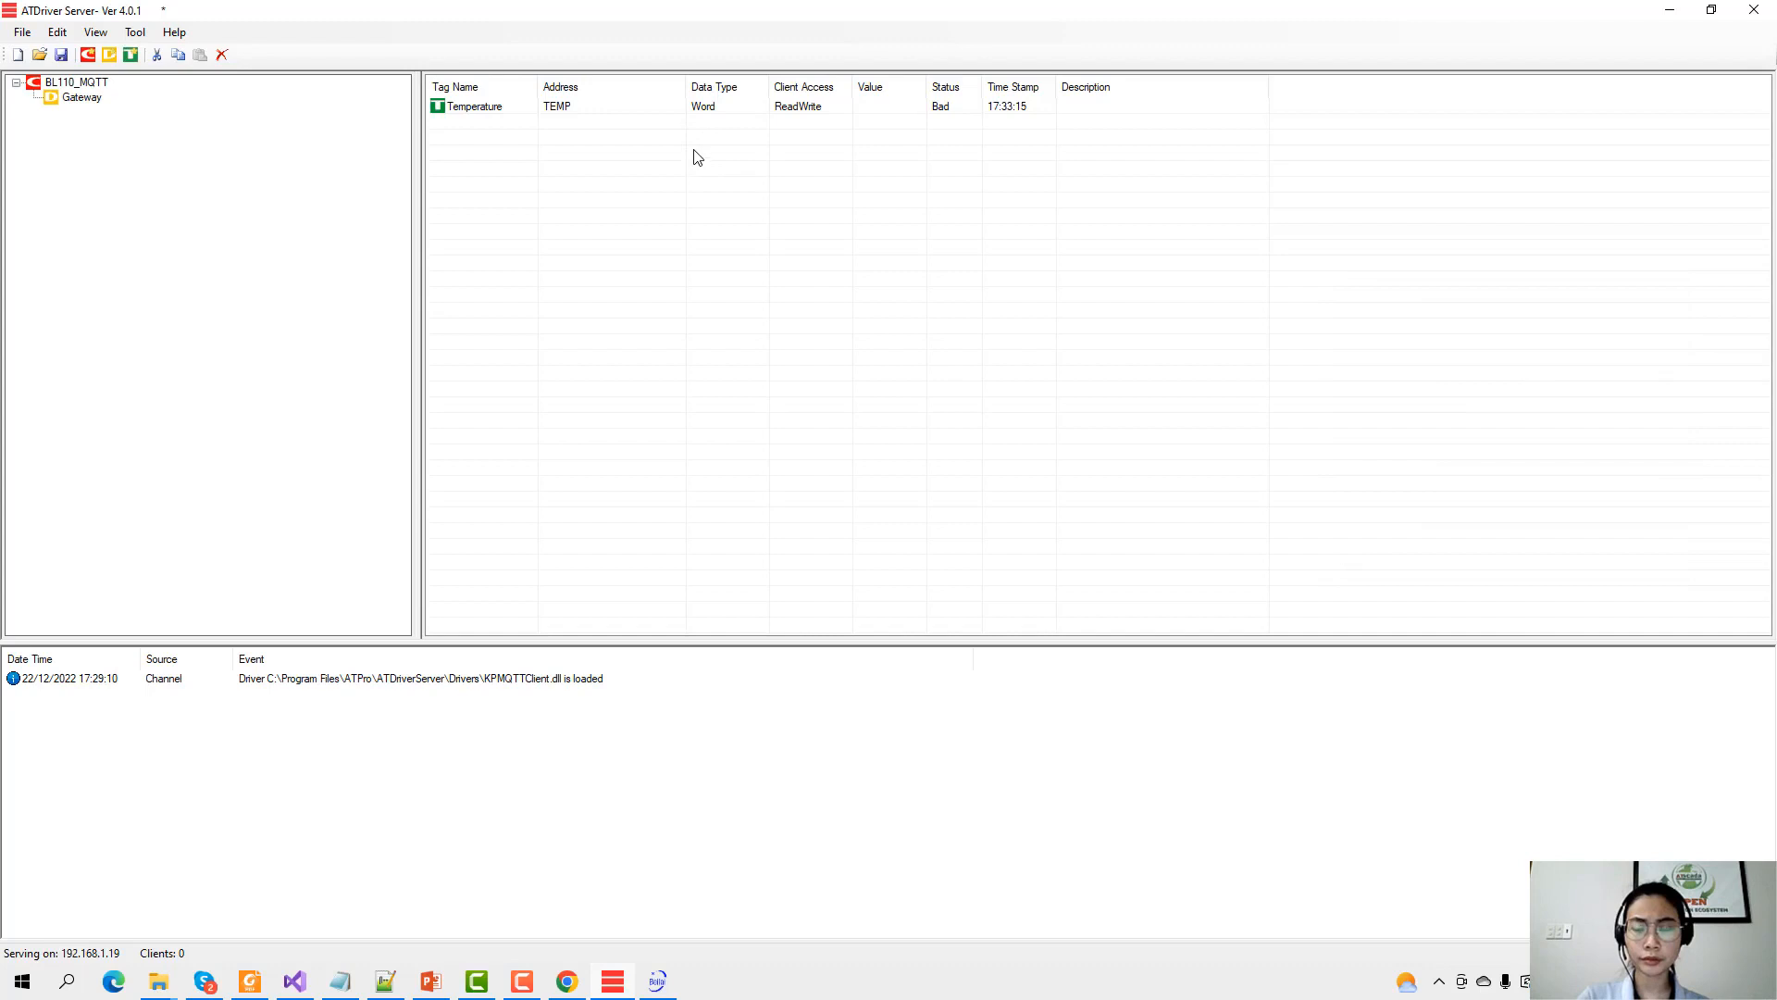
# Add a second Gateway tag named Humidity with flag HUMID.
pyautogui.click(746, 109)
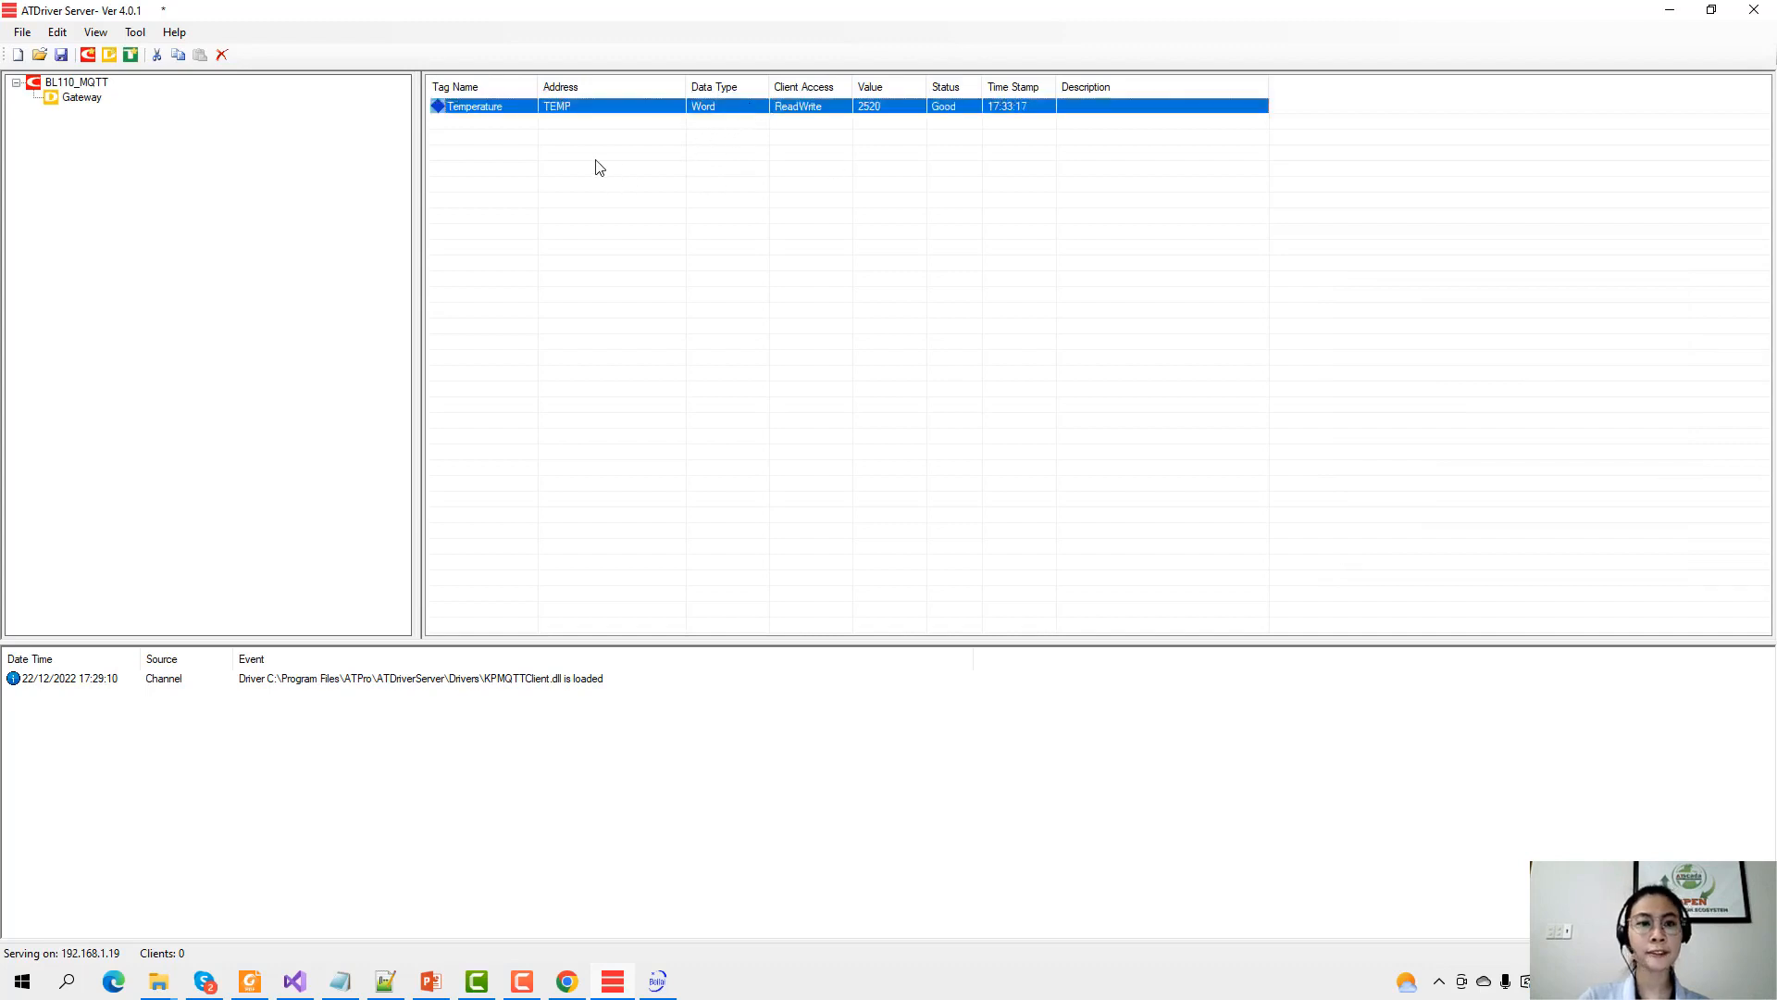
pyautogui.rightClick(623, 163)
pyautogui.click(673, 184)
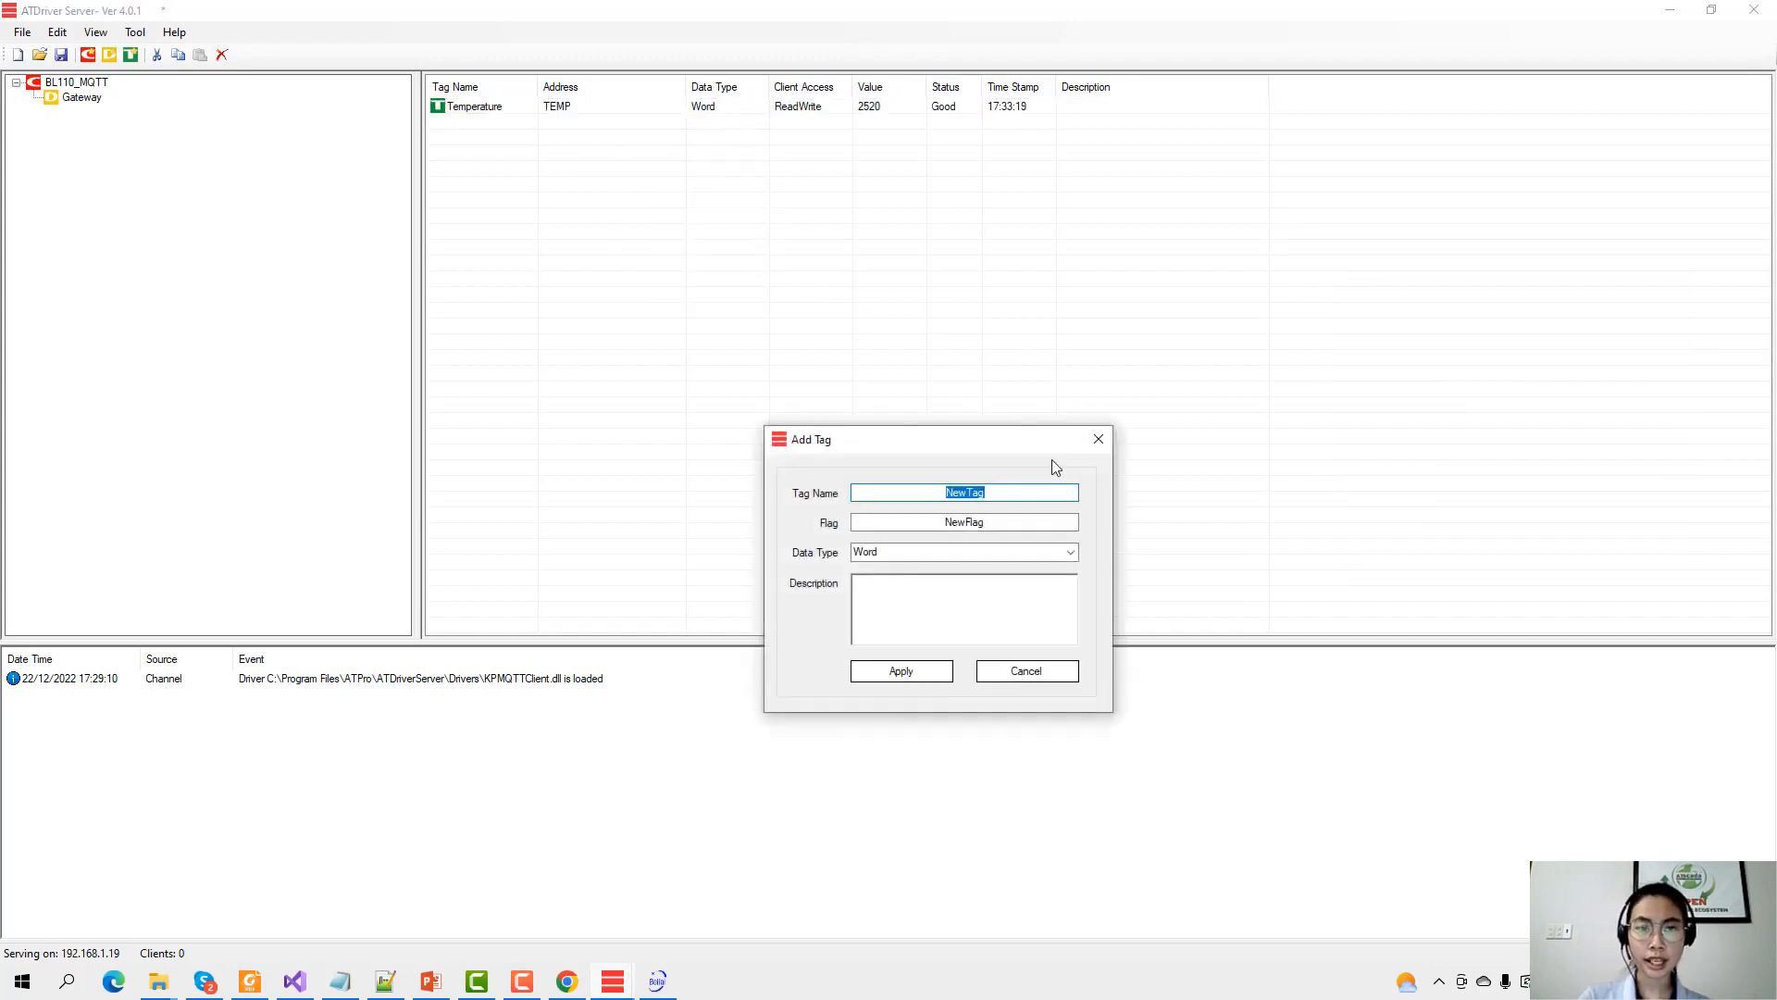
pyautogui.write('H')
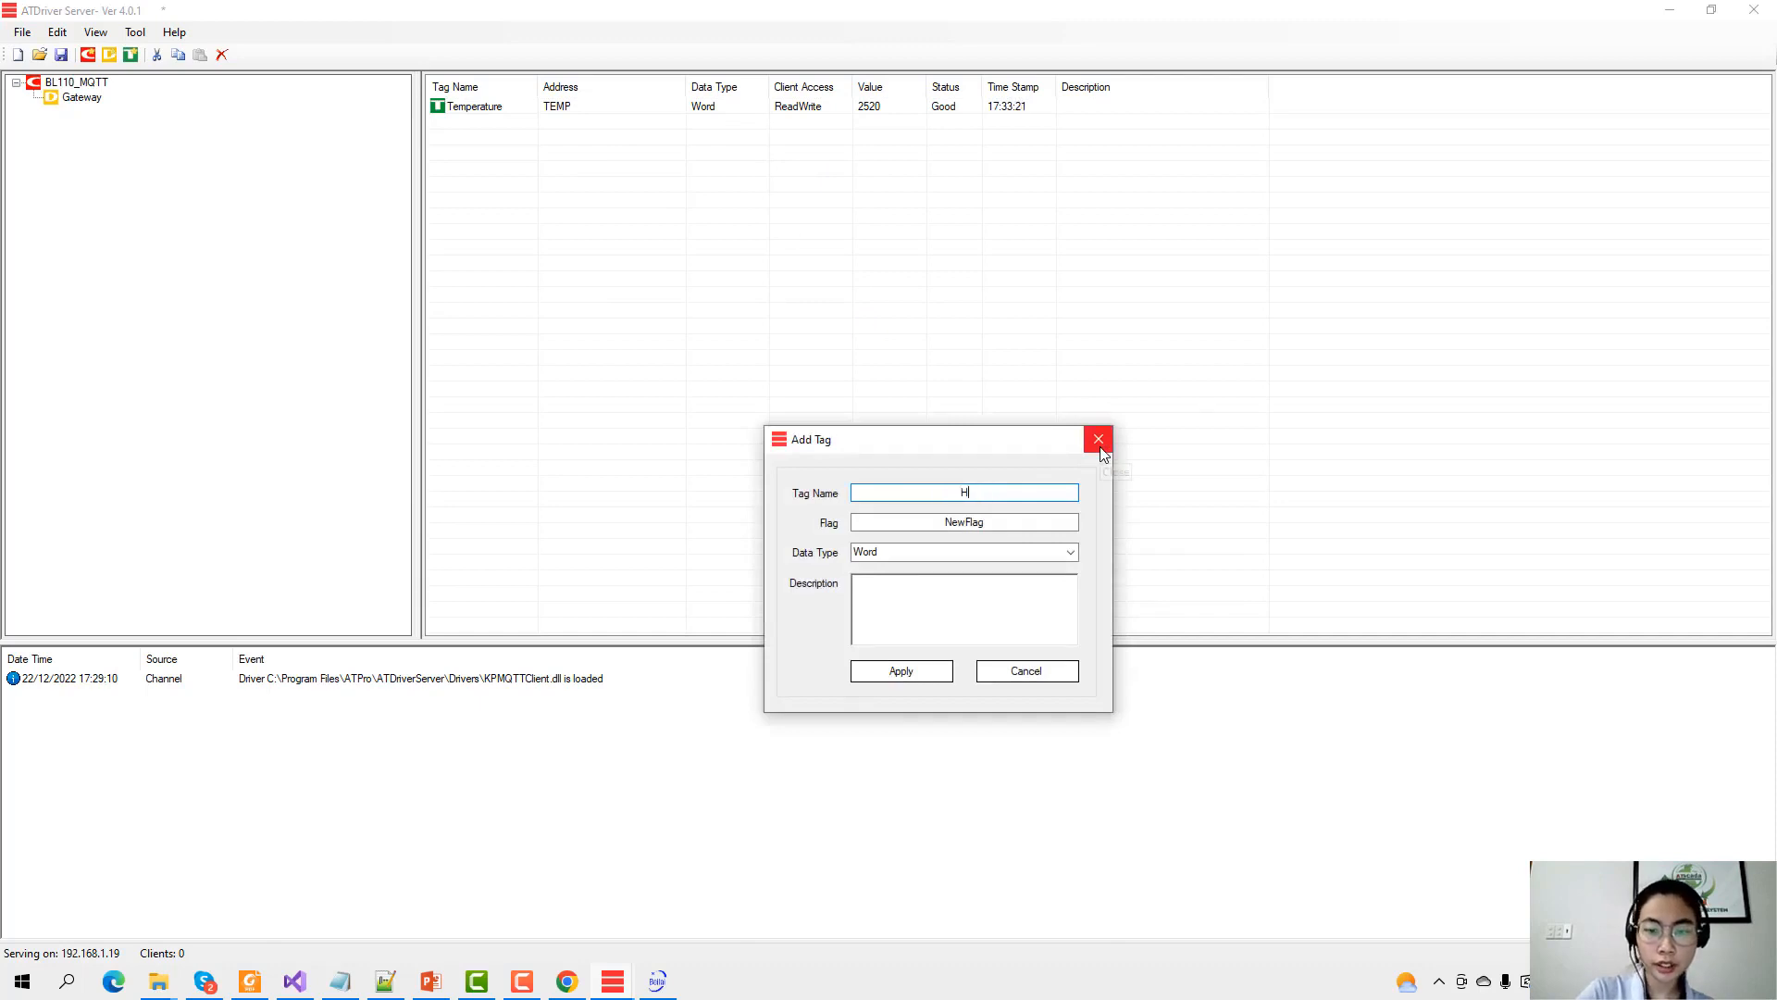
pyautogui.write('umidity')
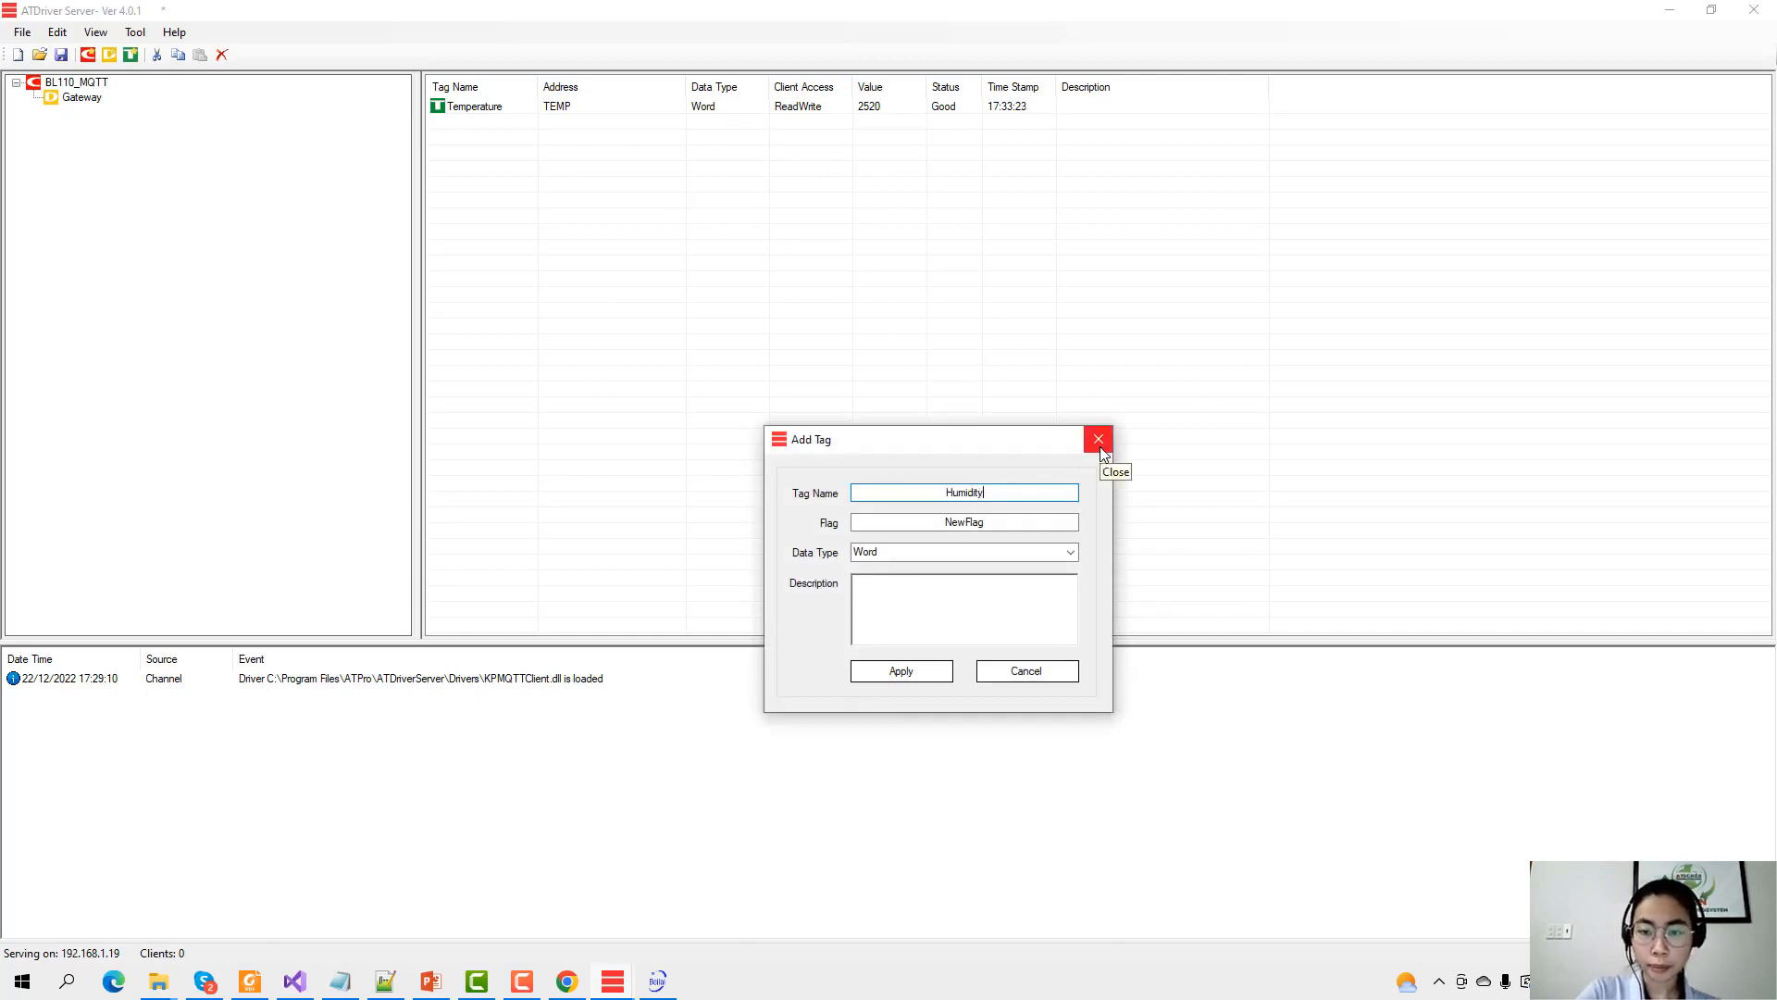
pyautogui.press('Tab')
pyautogui.write('HUMID')
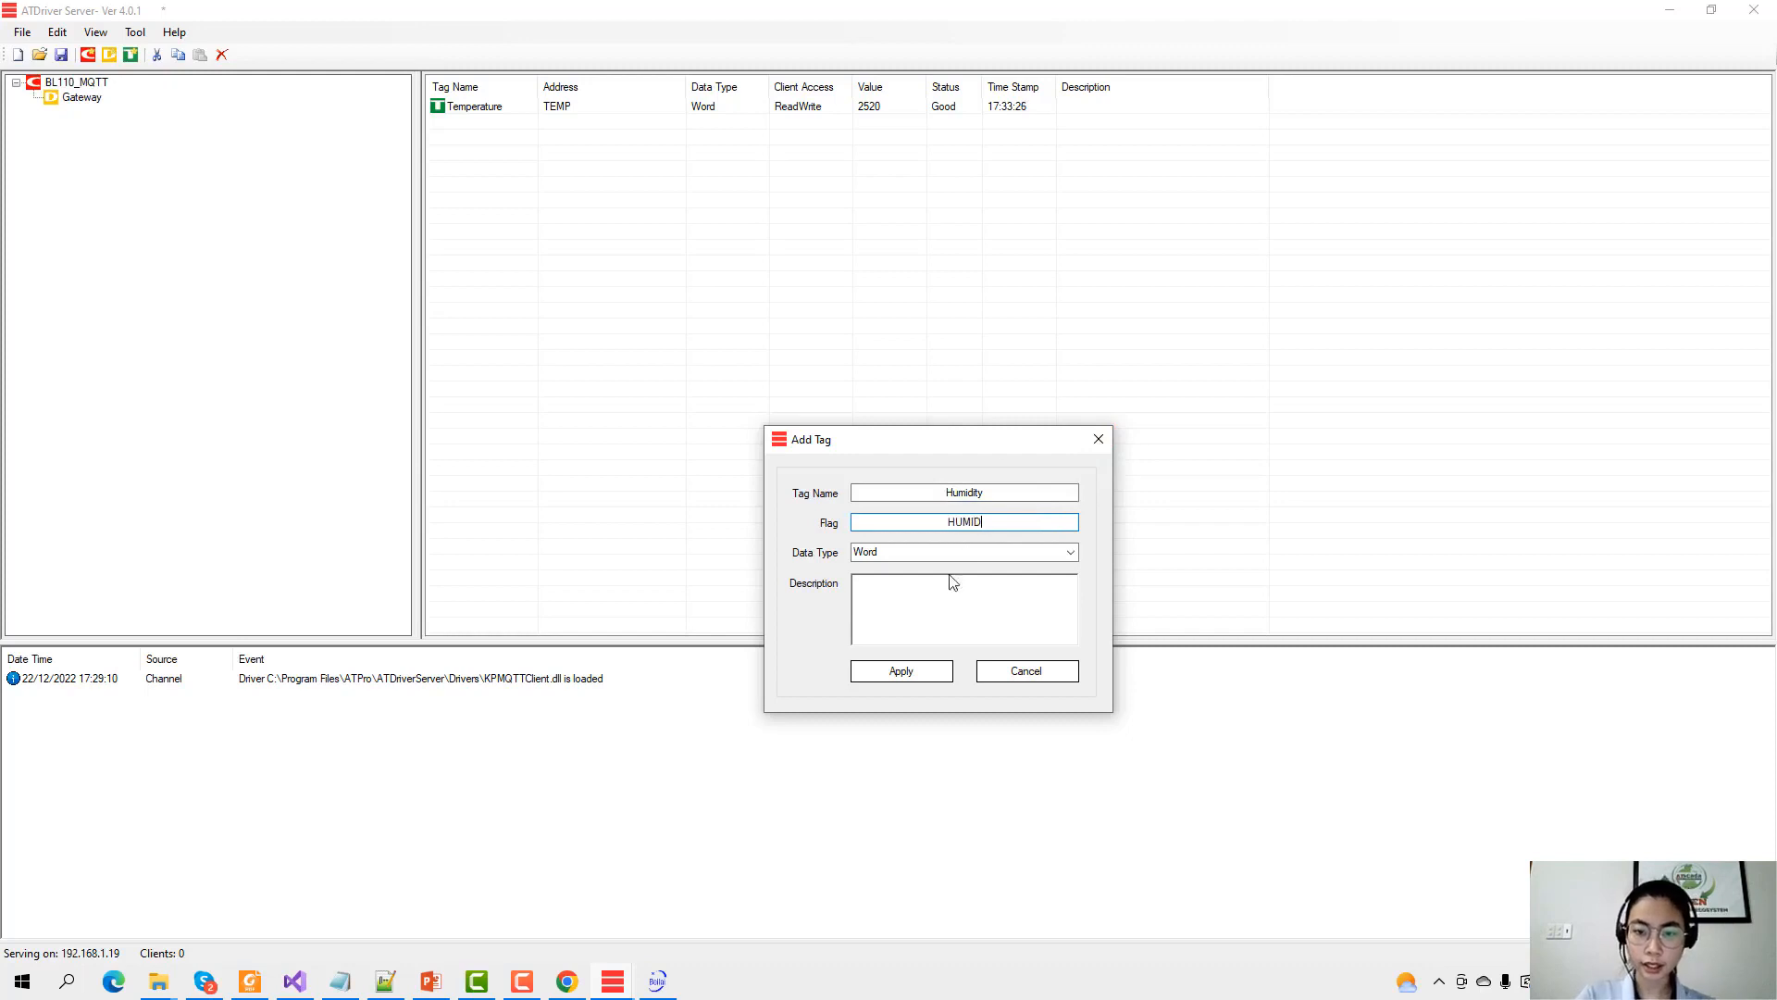
pyautogui.click(898, 673)
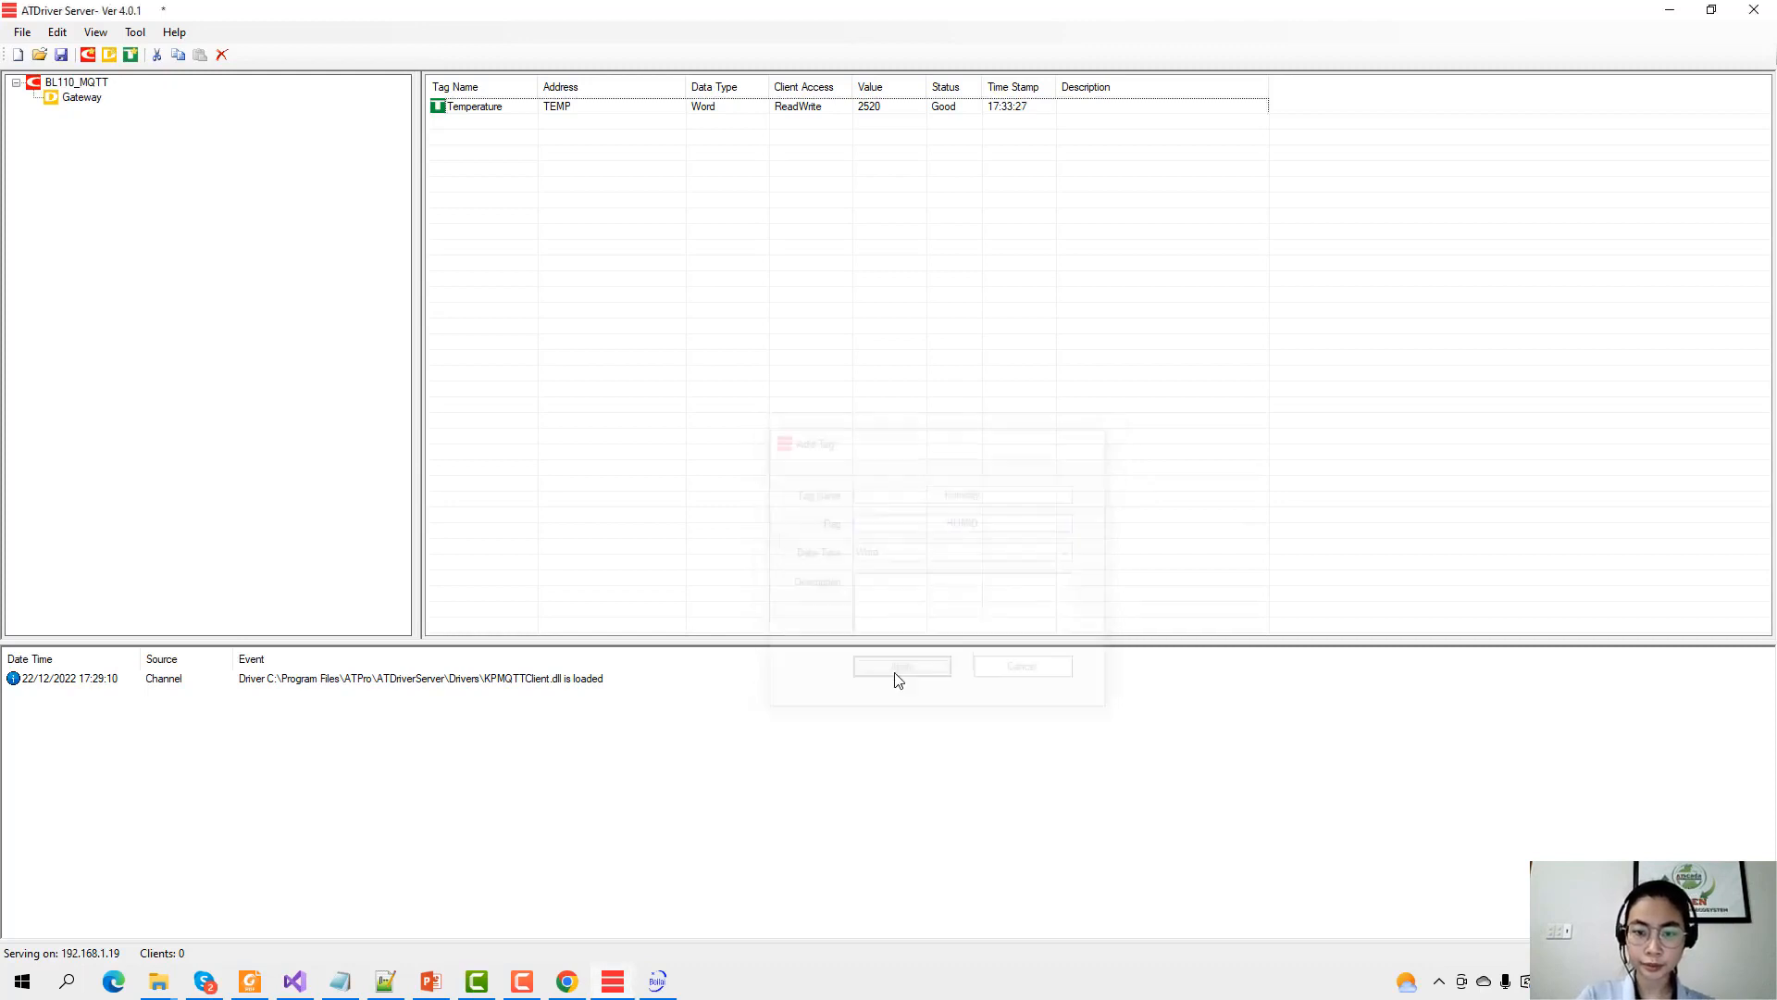
pyautogui.click(857, 113)
pyautogui.click(877, 121)
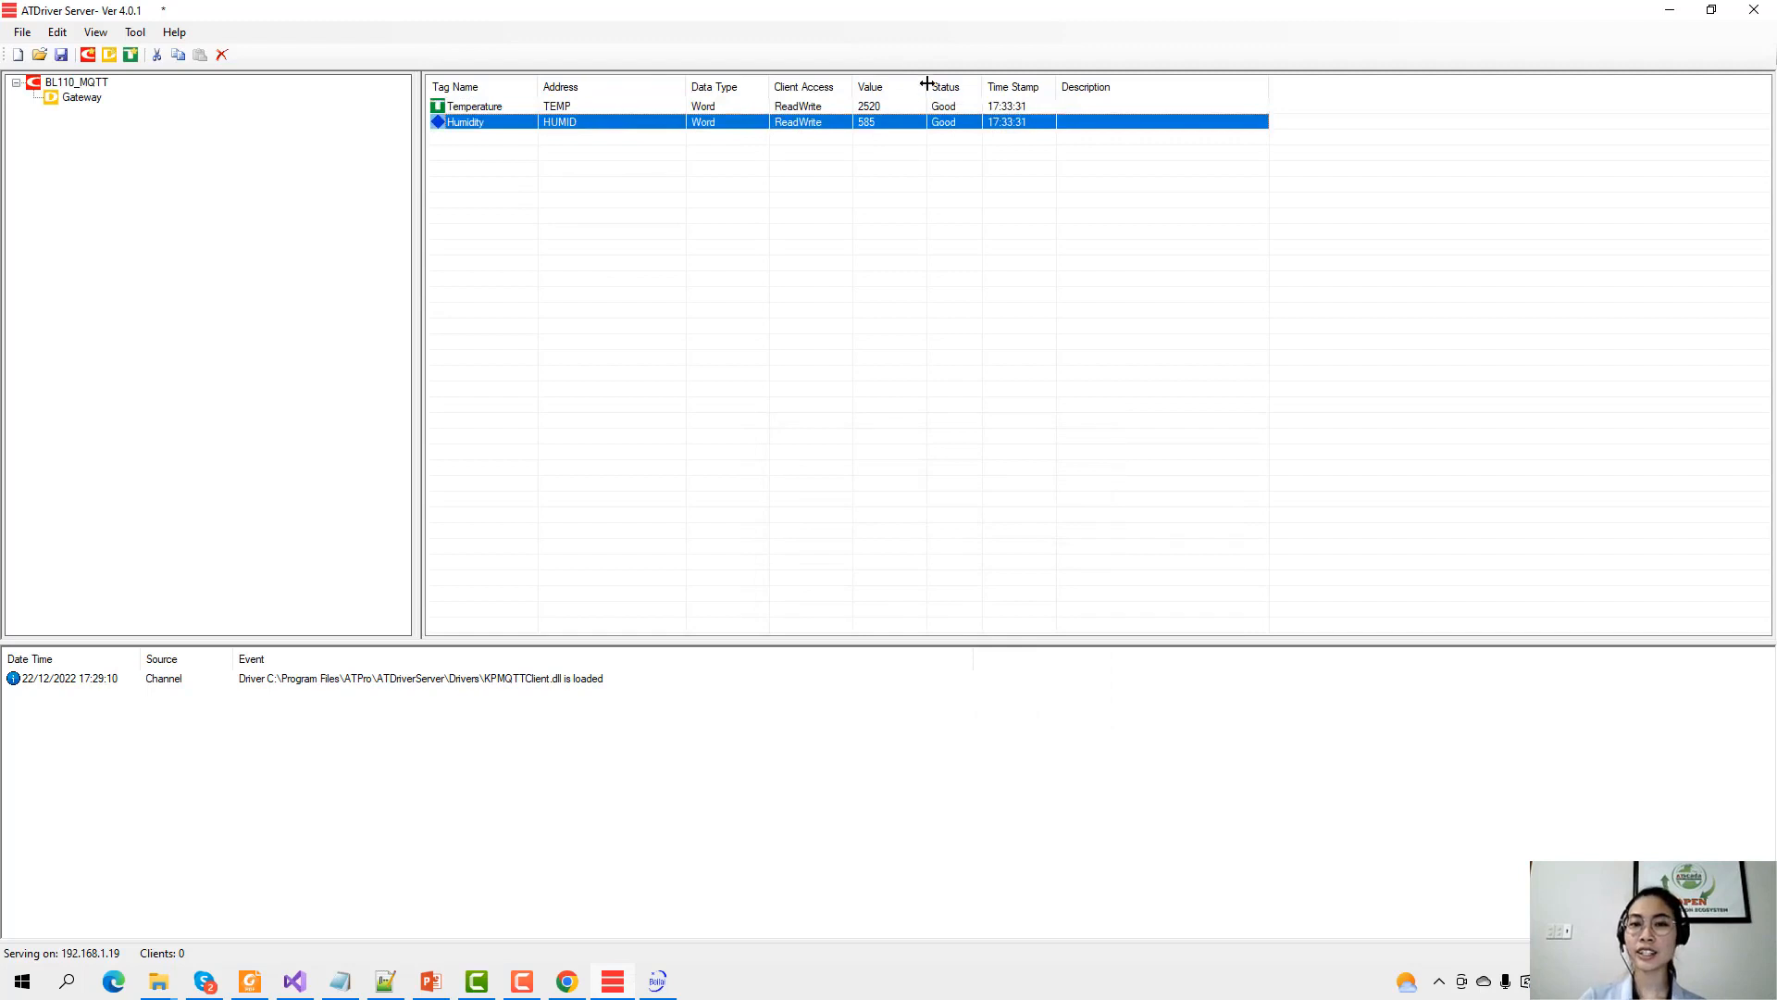
pyautogui.click(953, 108)
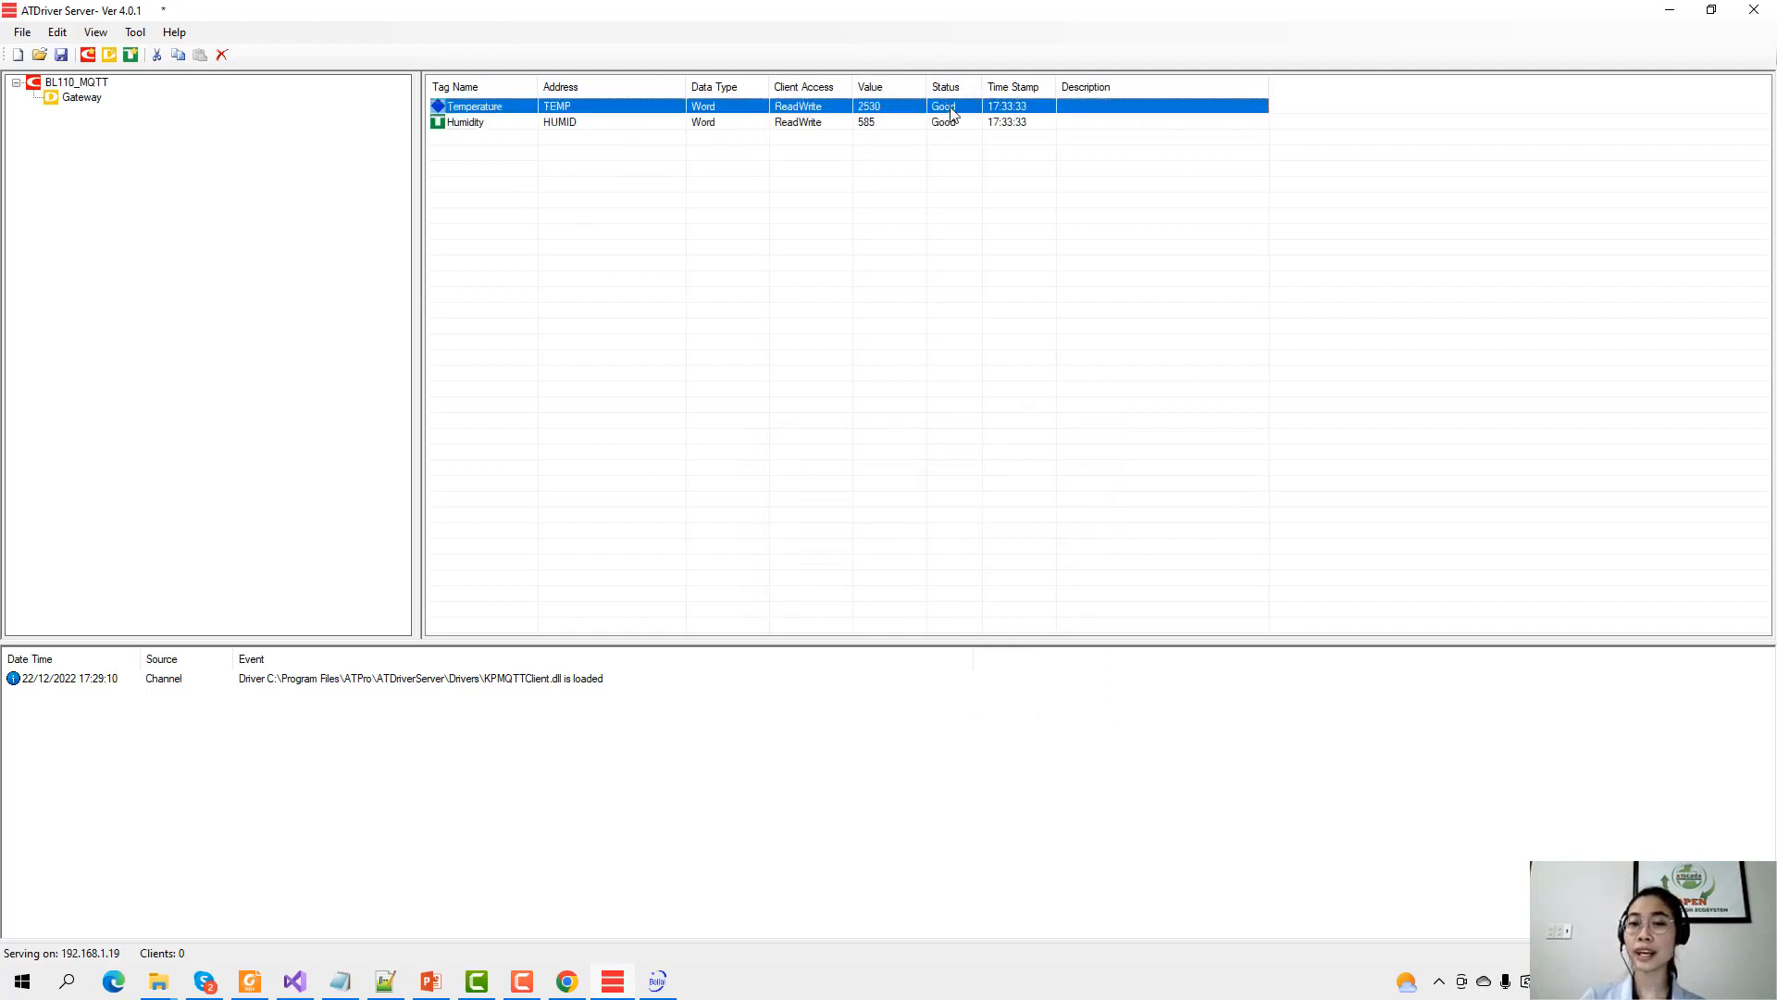
pyautogui.click(951, 126)
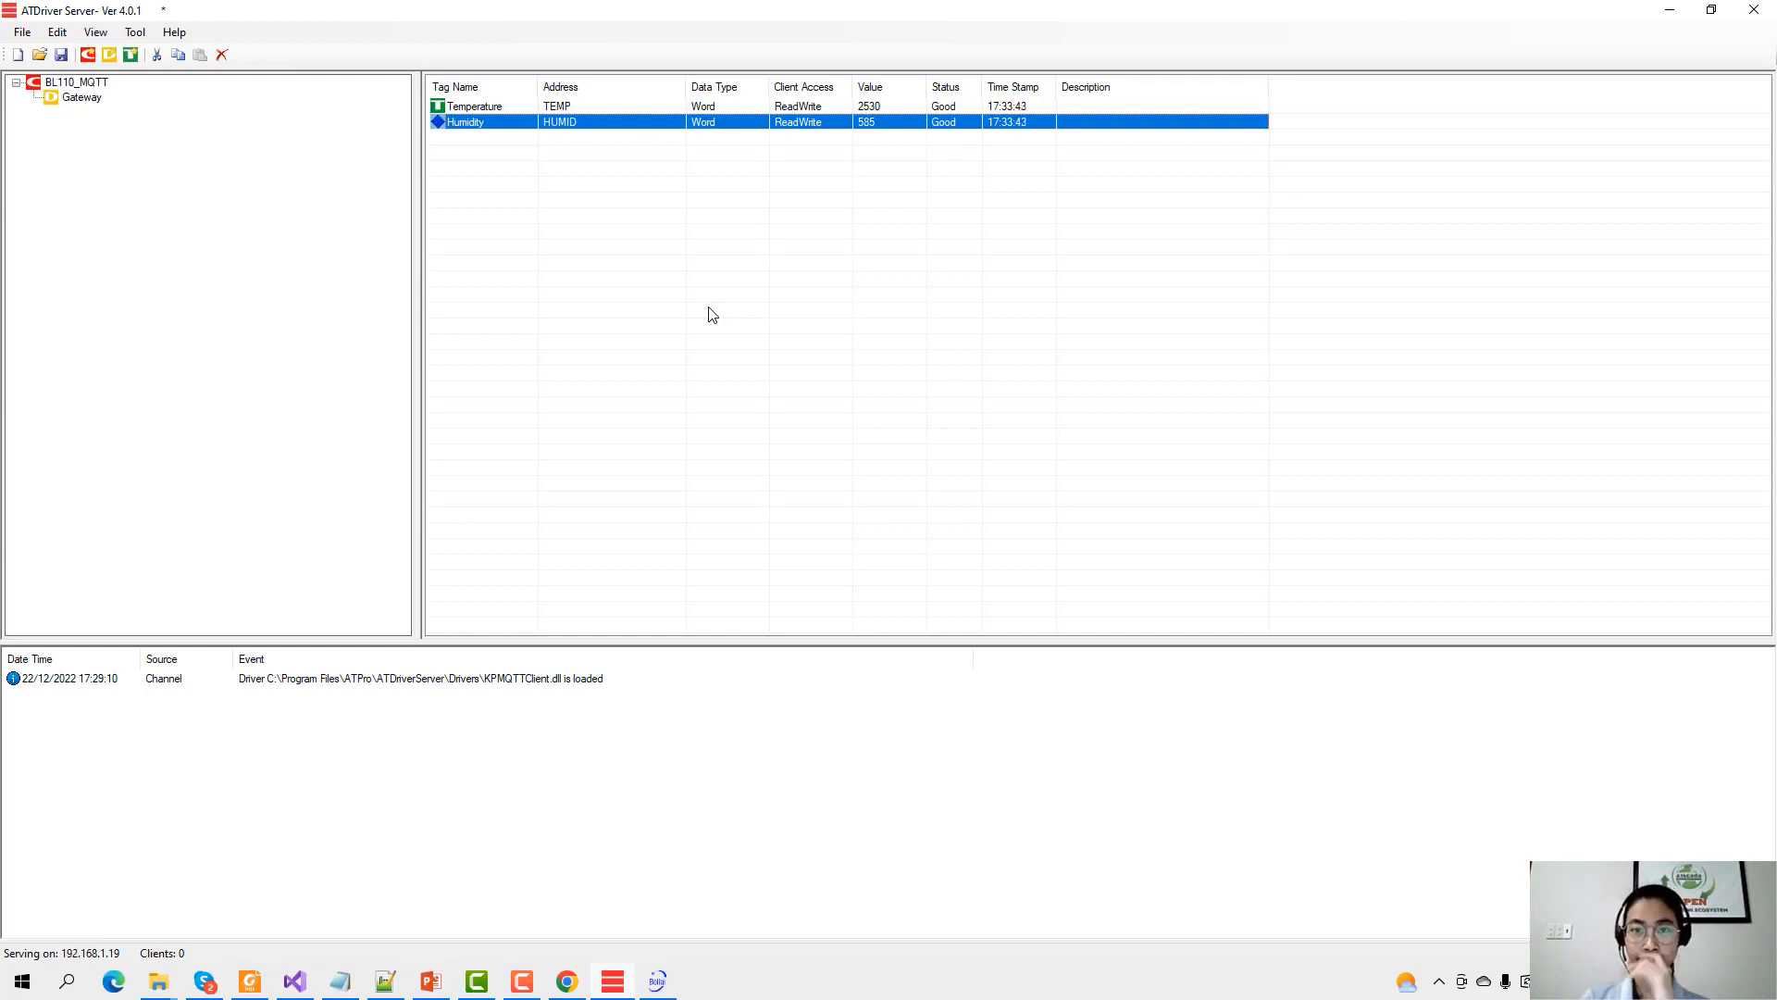
pyautogui.click(867, 110)
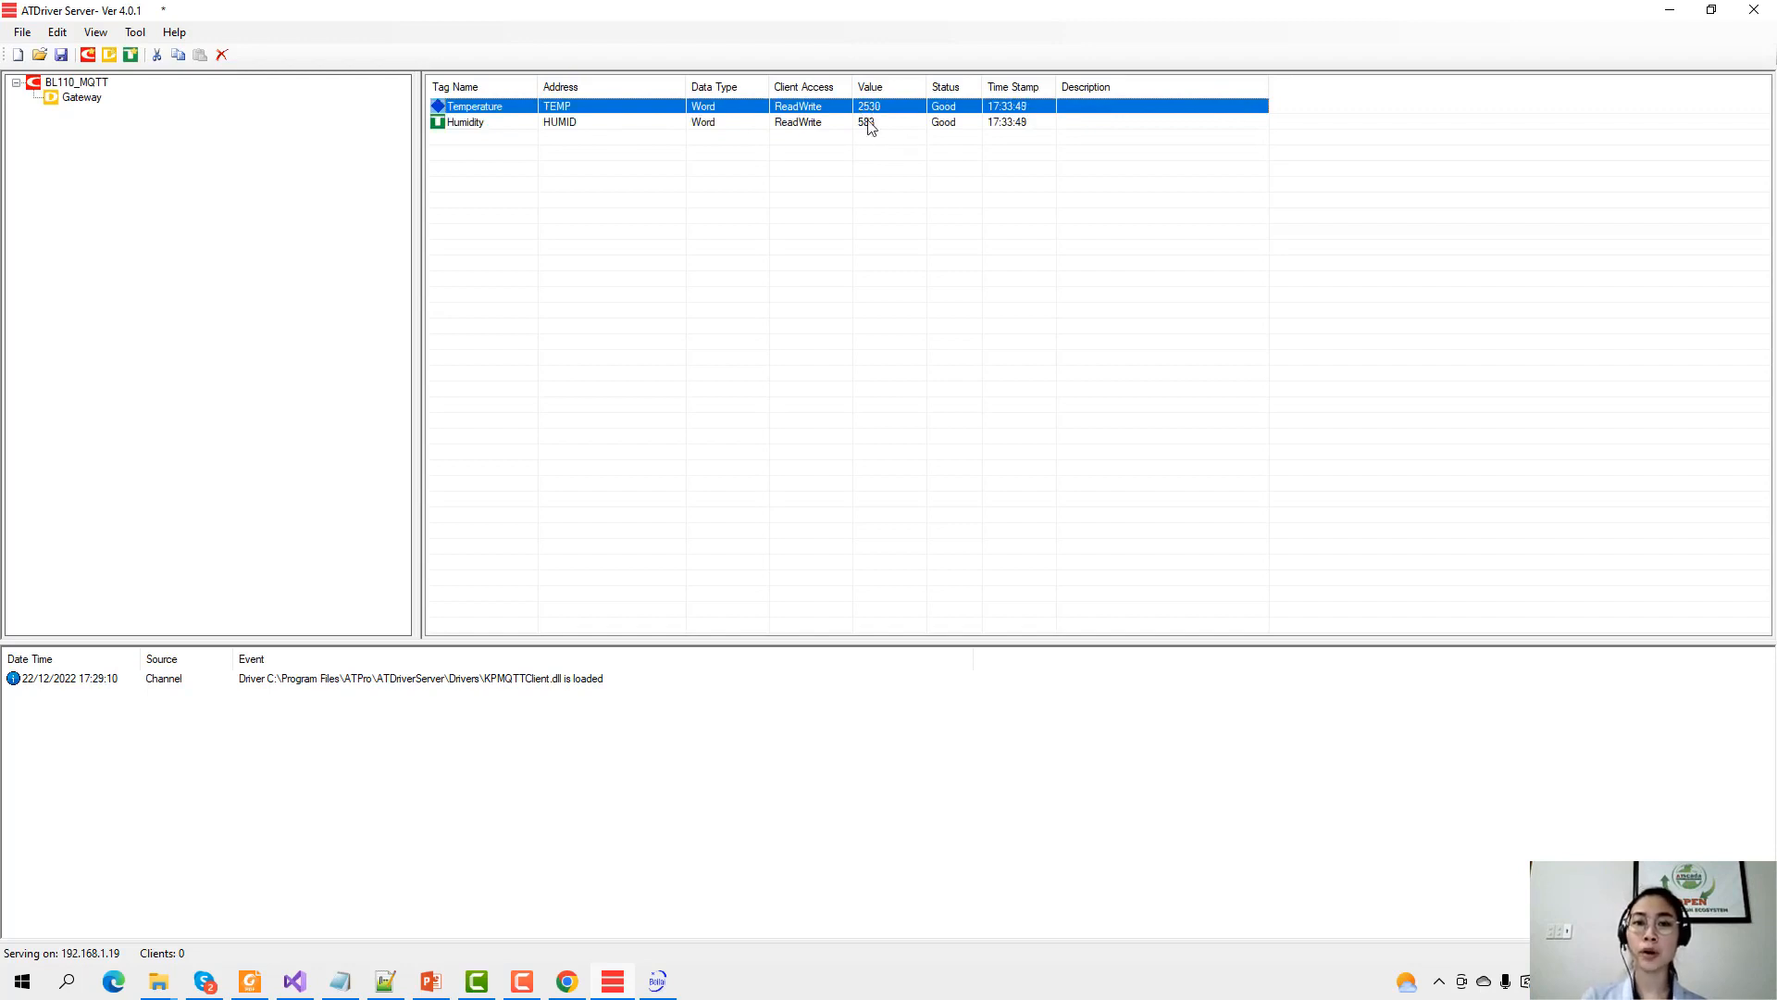
pyautogui.click(867, 125)
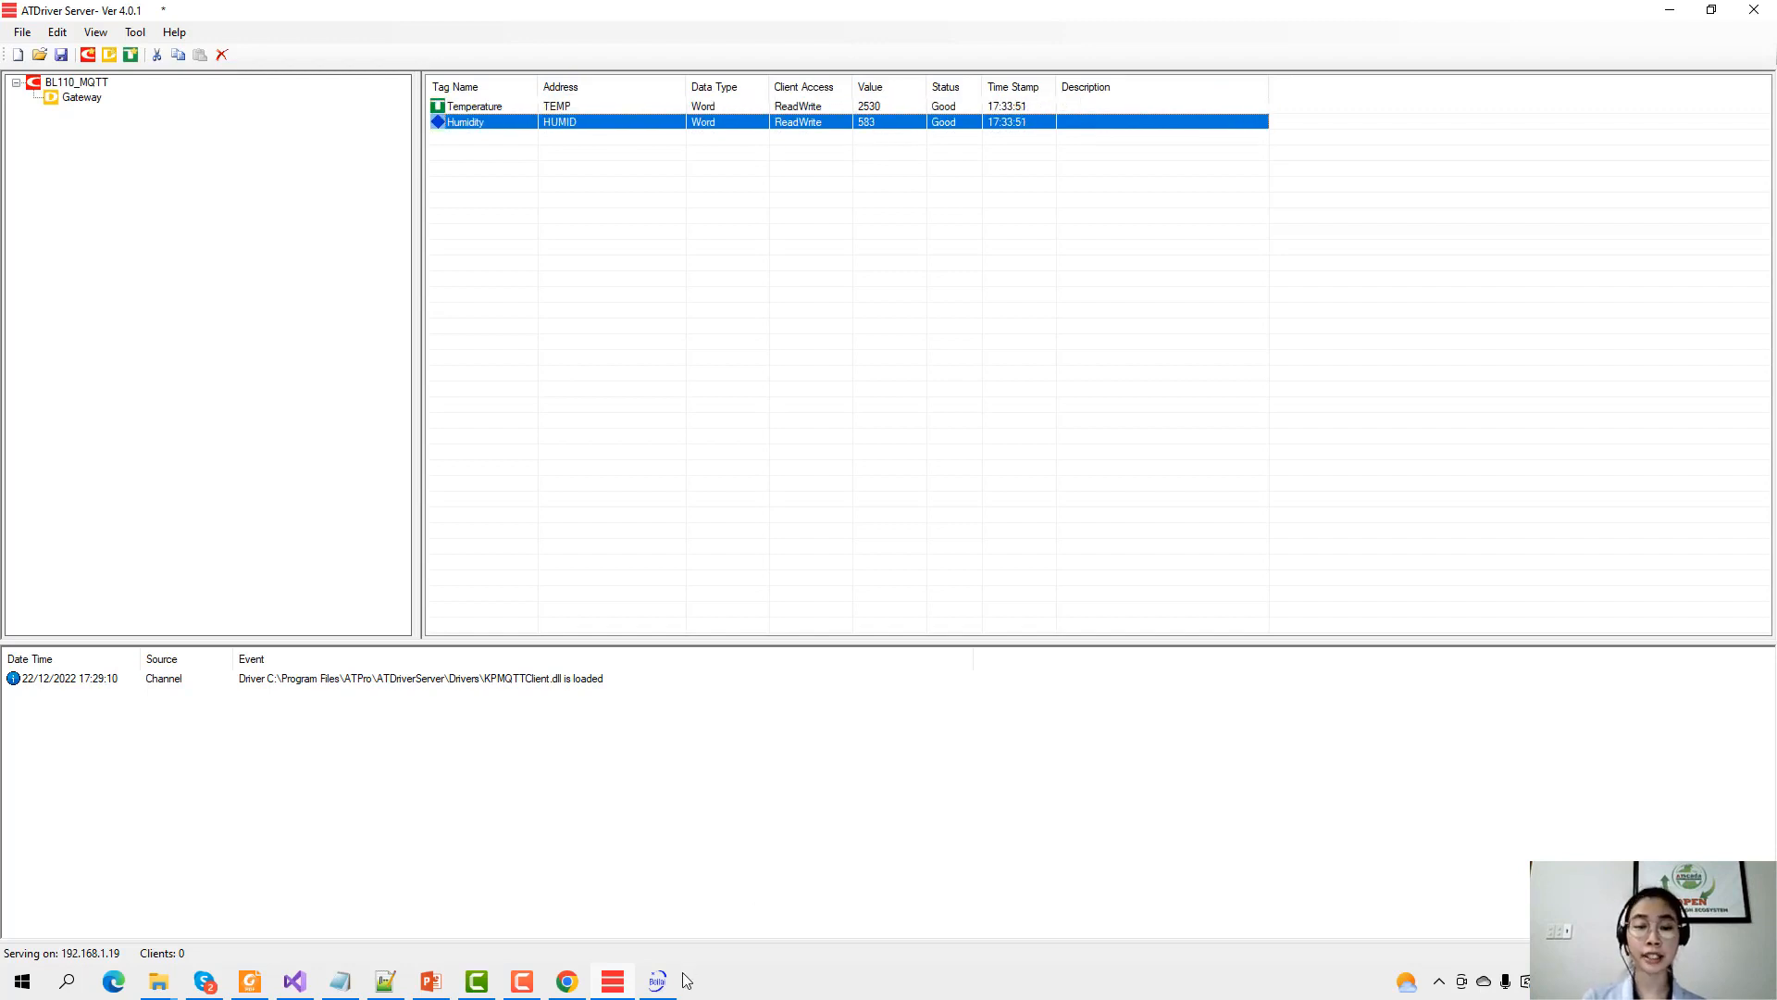
pyautogui.click(657, 983)
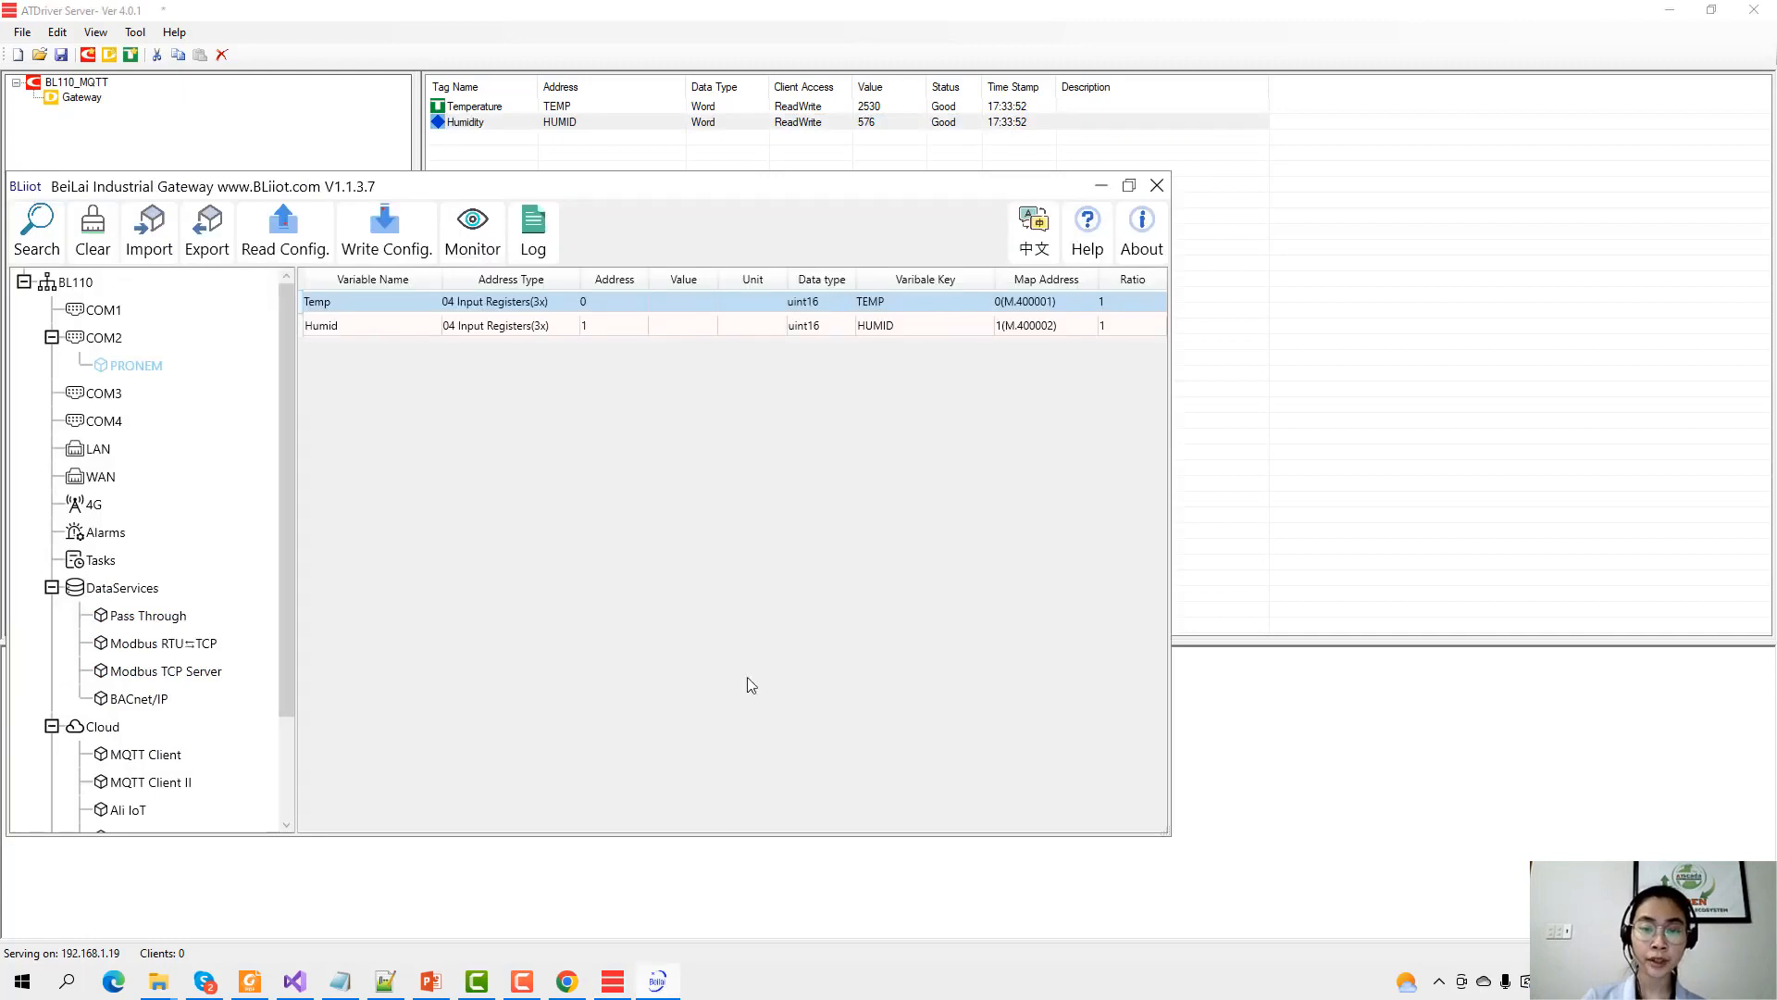
pyautogui.doubleClick(831, 305)
pyautogui.doubleClick(732, 555)
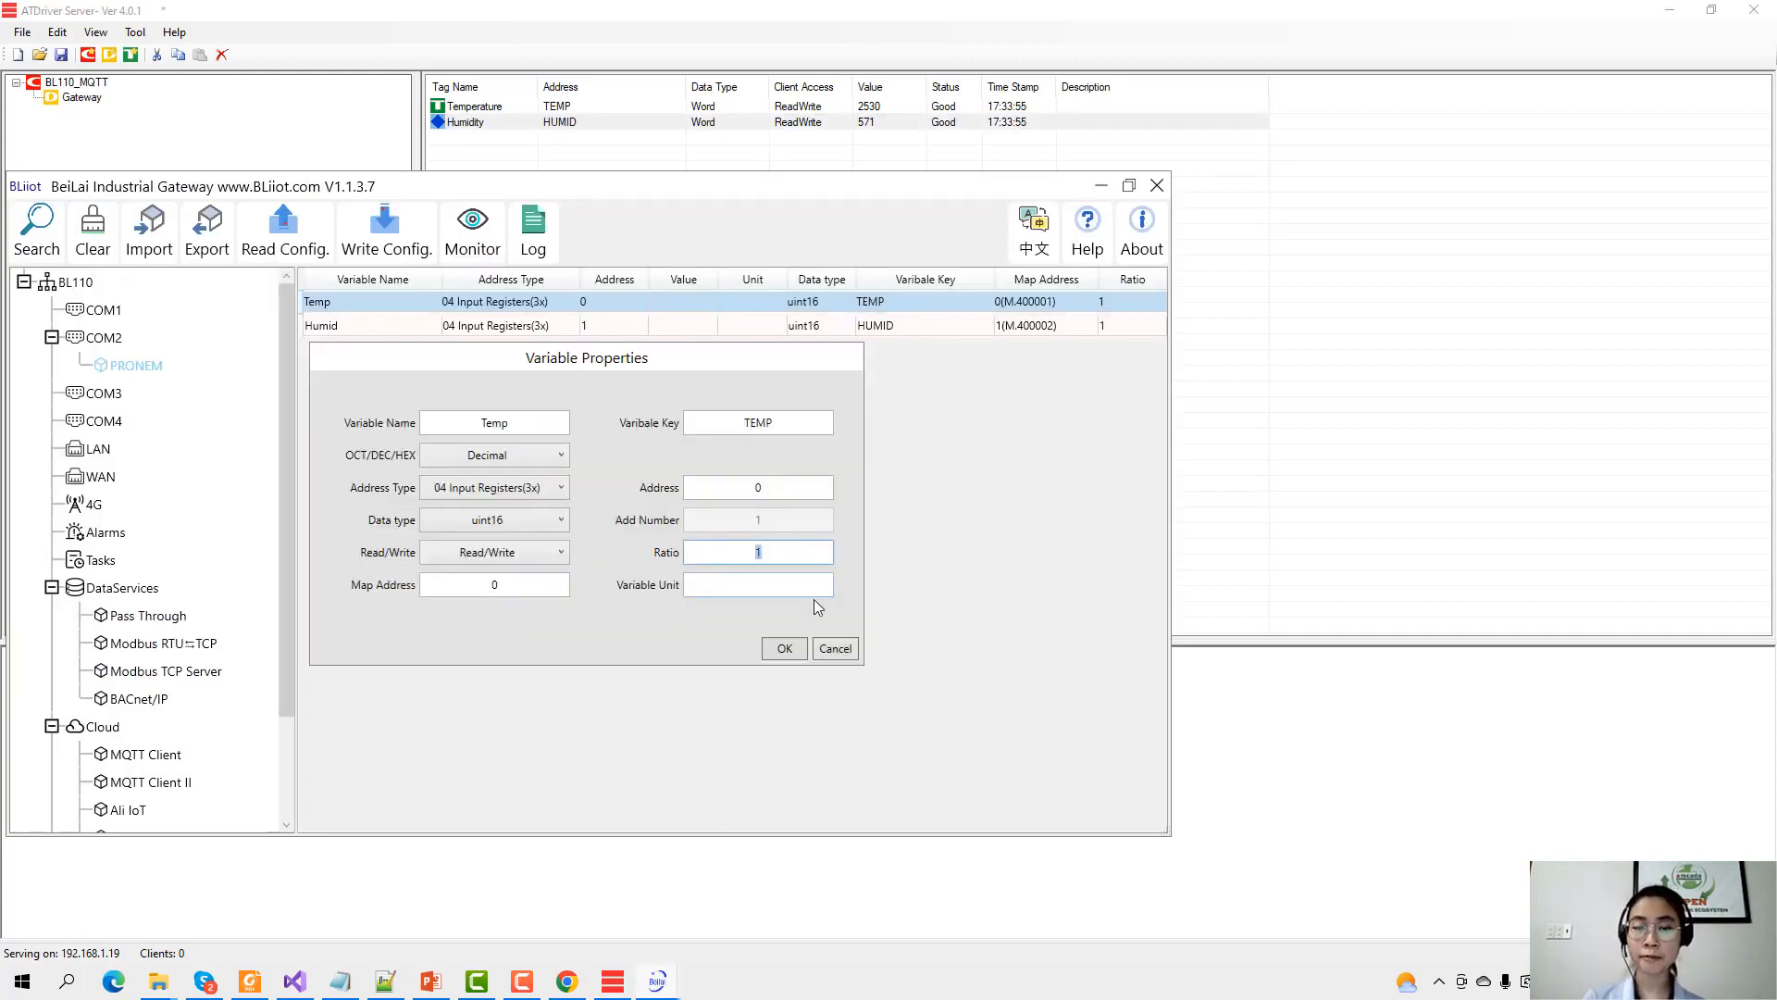
pyautogui.click(835, 649)
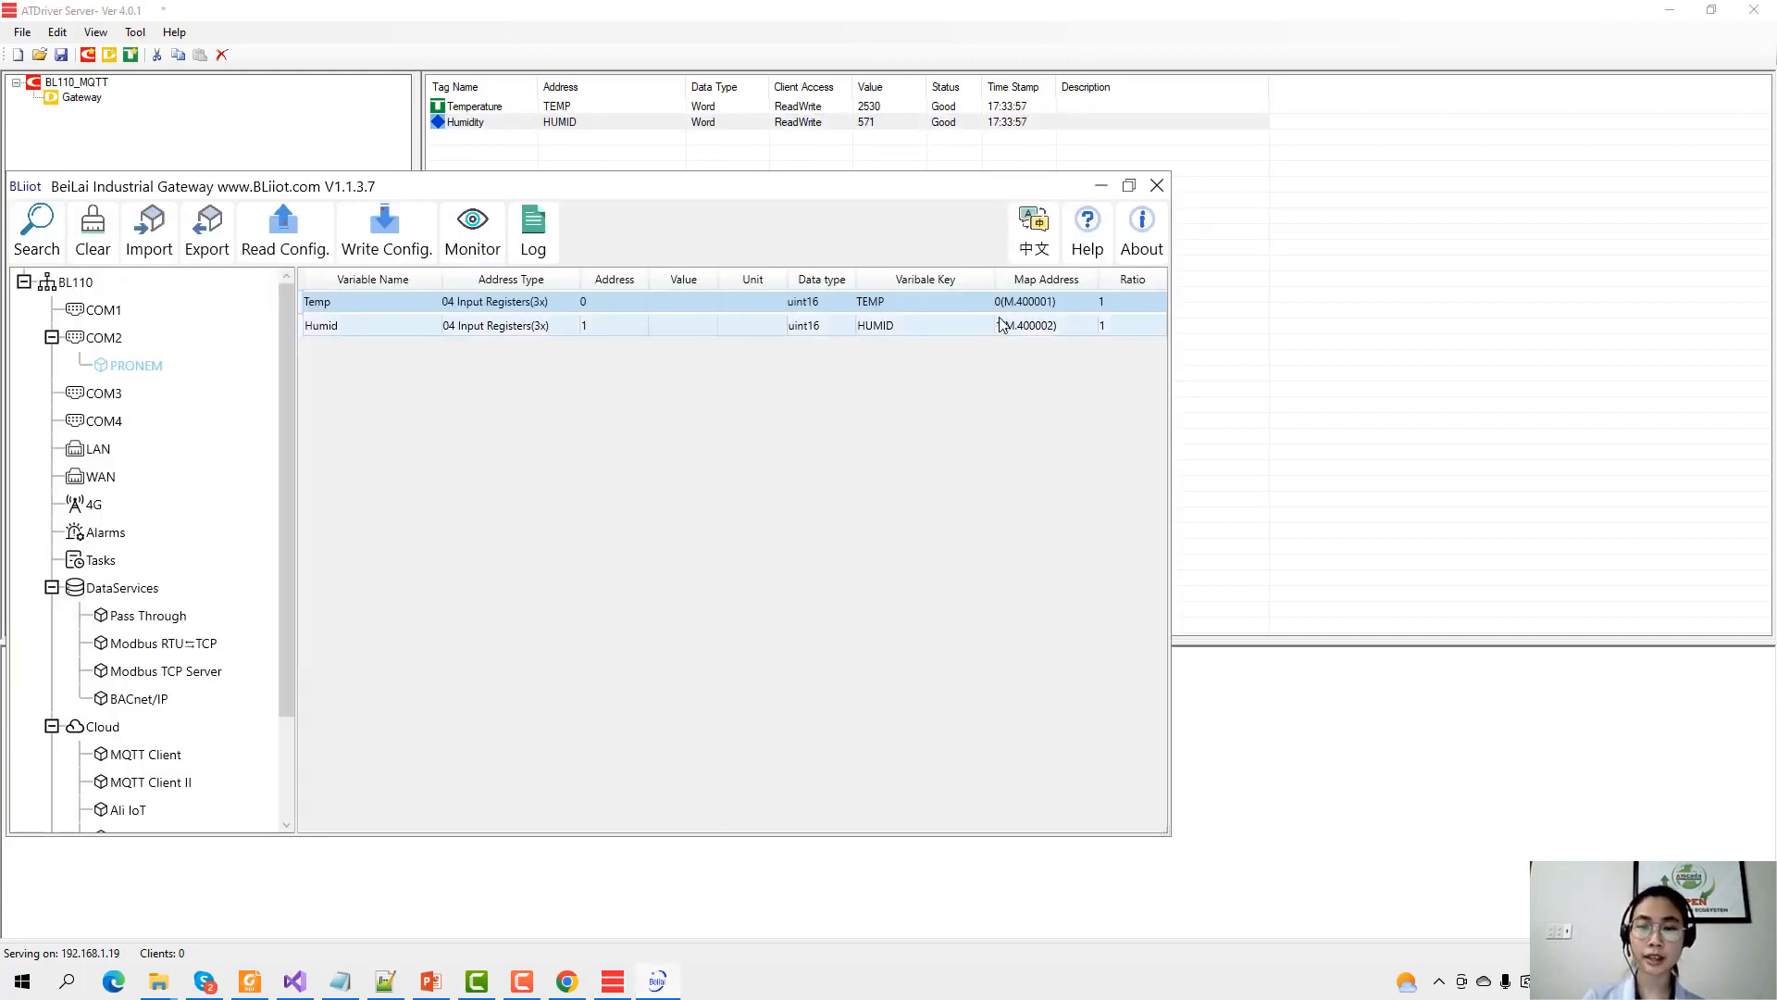
pyautogui.click(1101, 190)
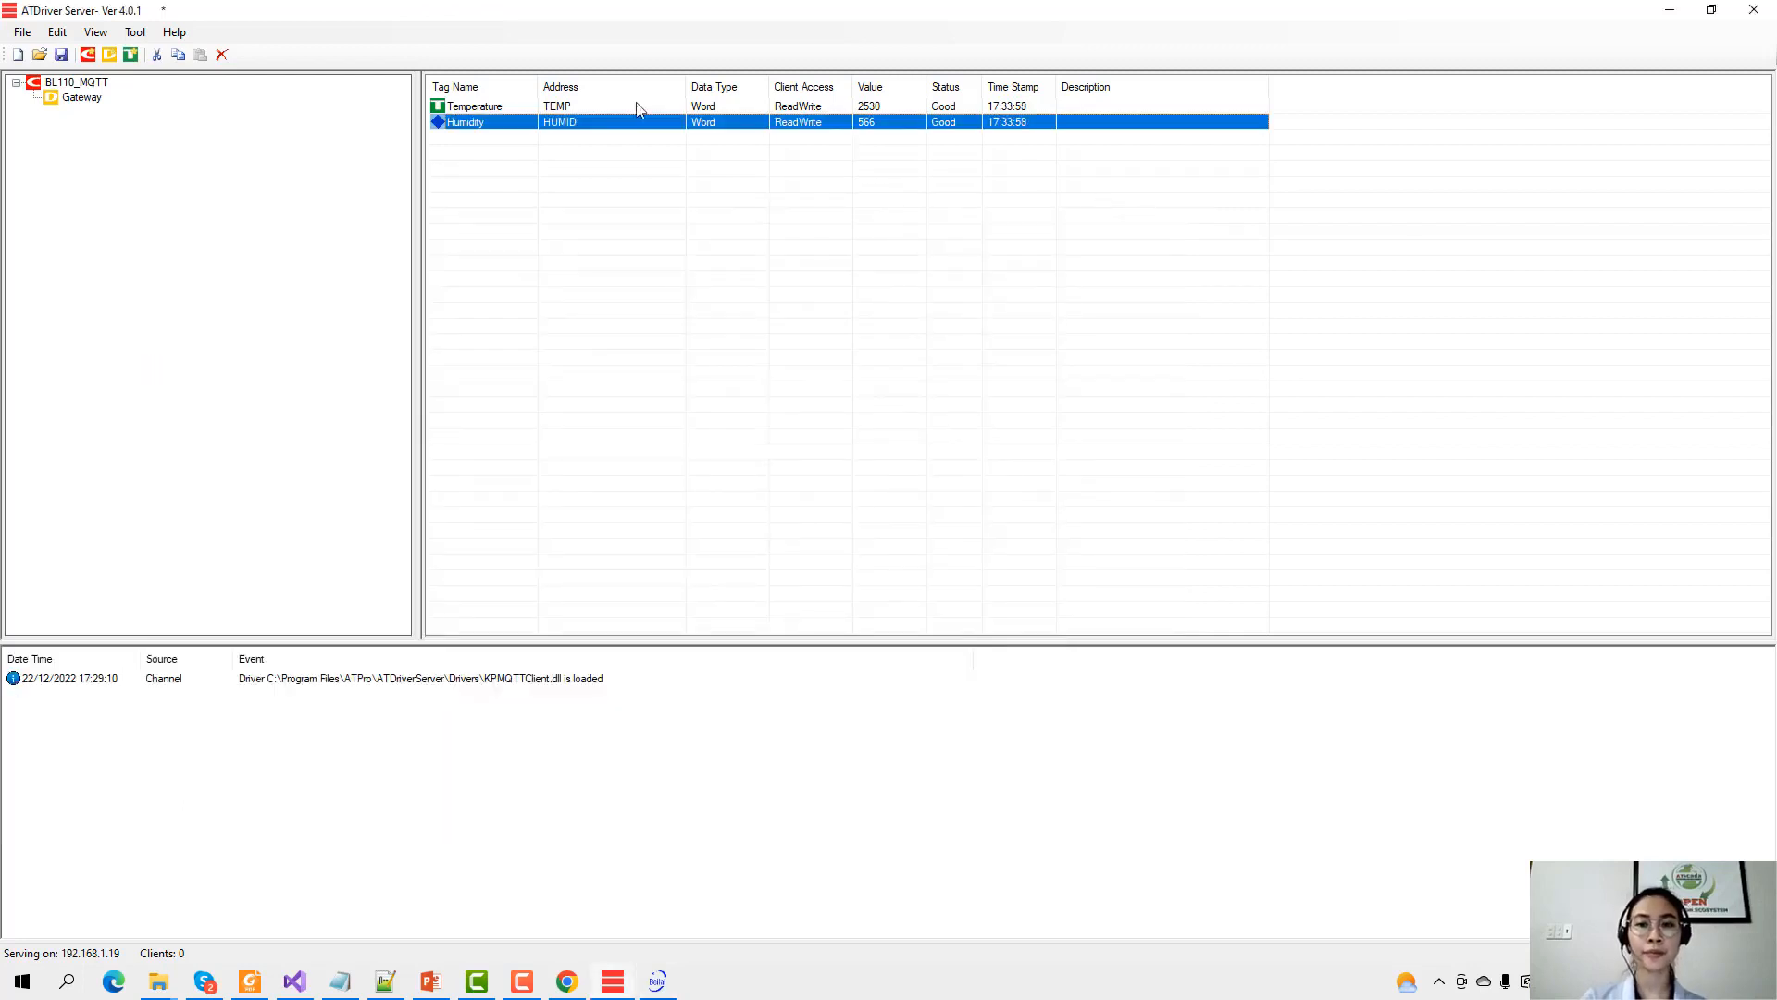
# Add a channel named BL110_MQTTs using the KPMQTTClient.dll driver.
pyautogui.click(66, 100)
pyautogui.press('Up')
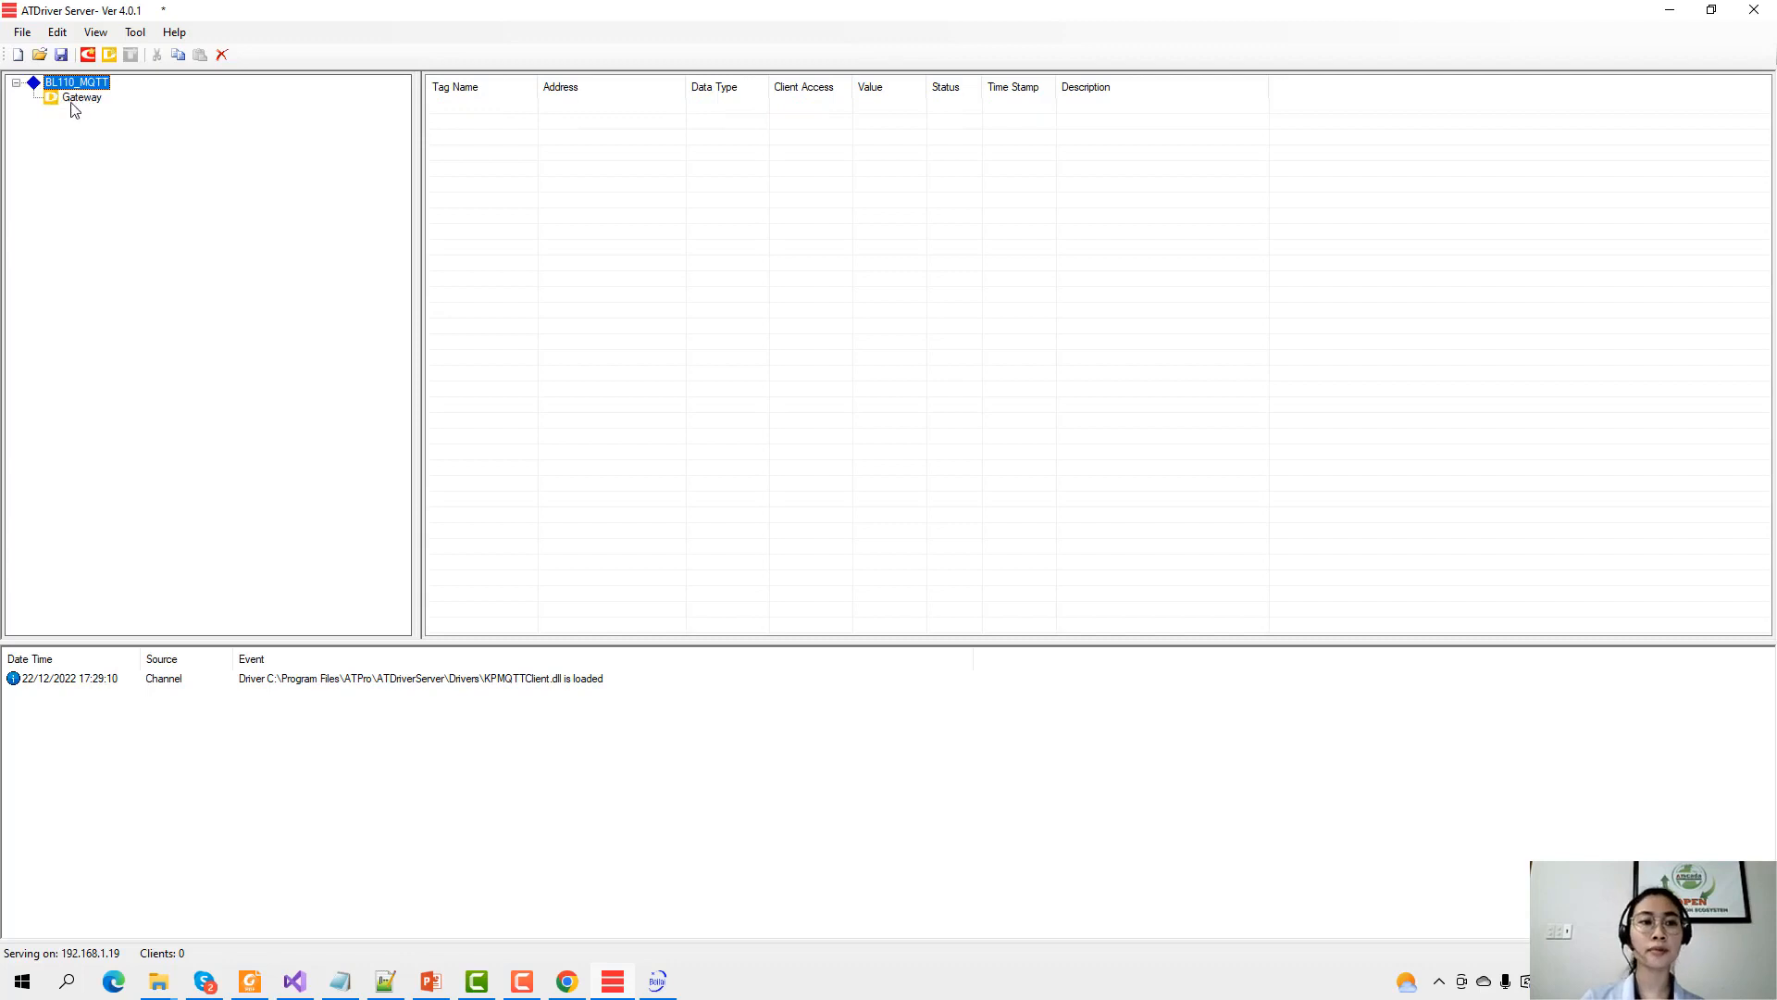
pyautogui.click(74, 98)
pyautogui.click(104, 83)
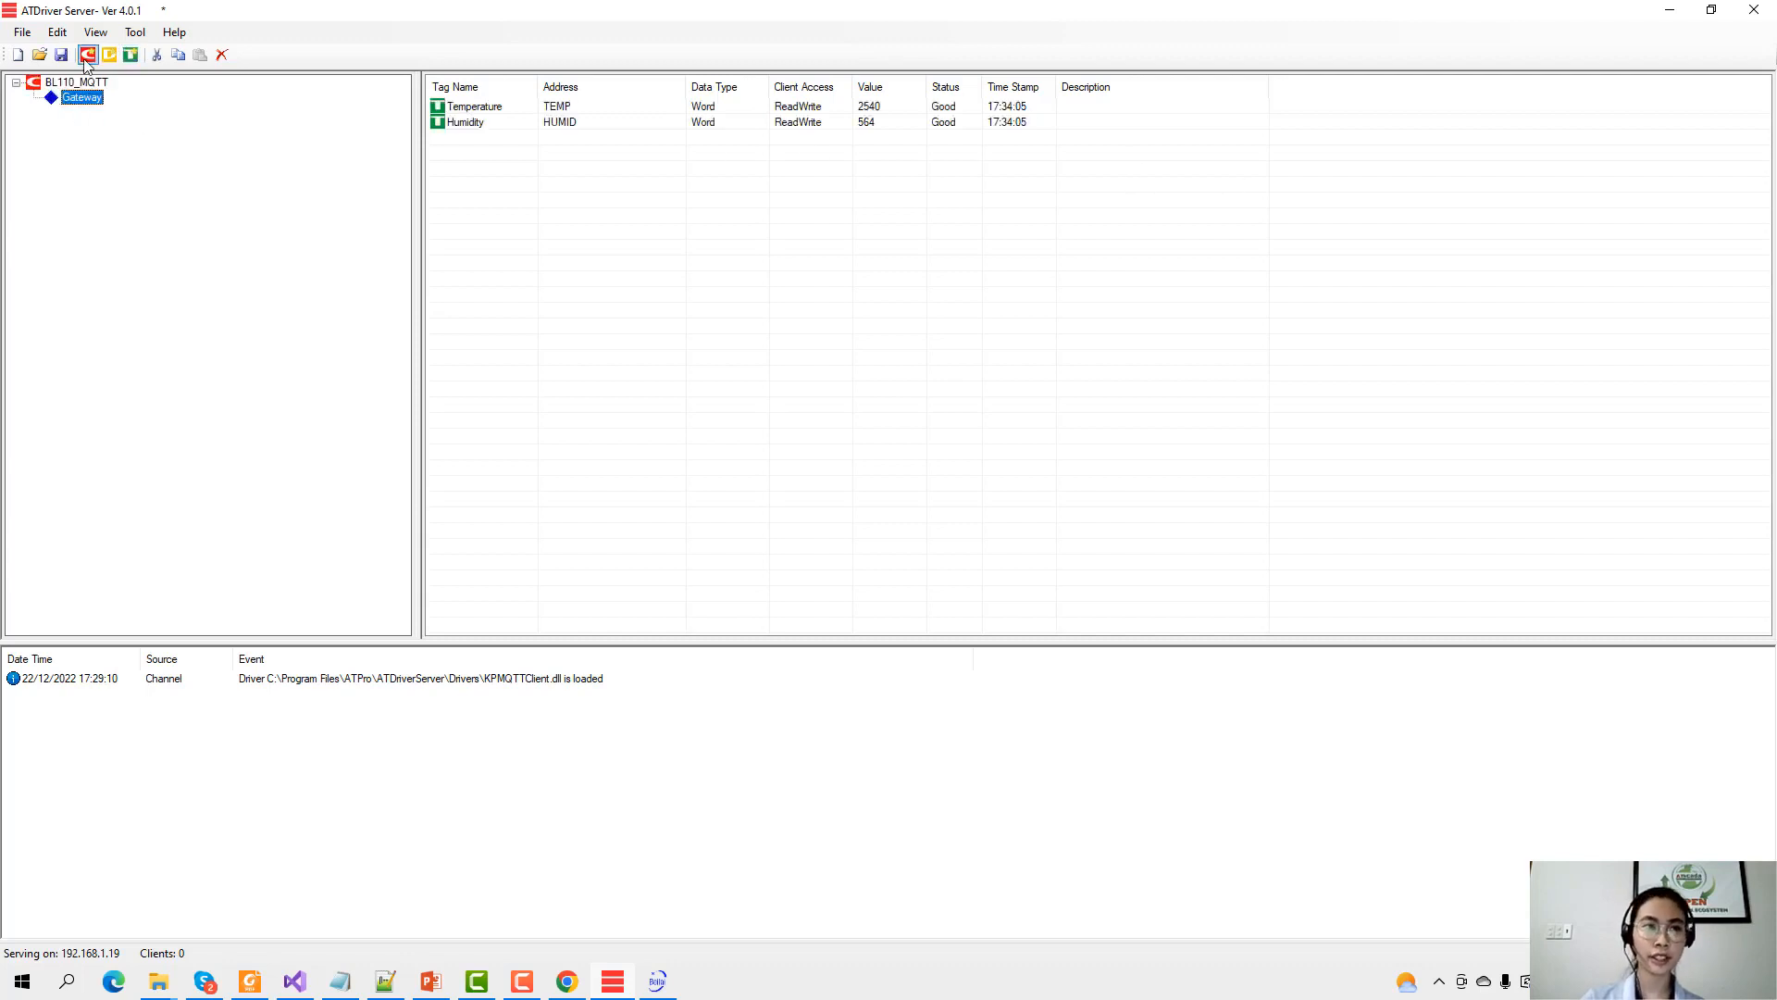
pyautogui.click(88, 55)
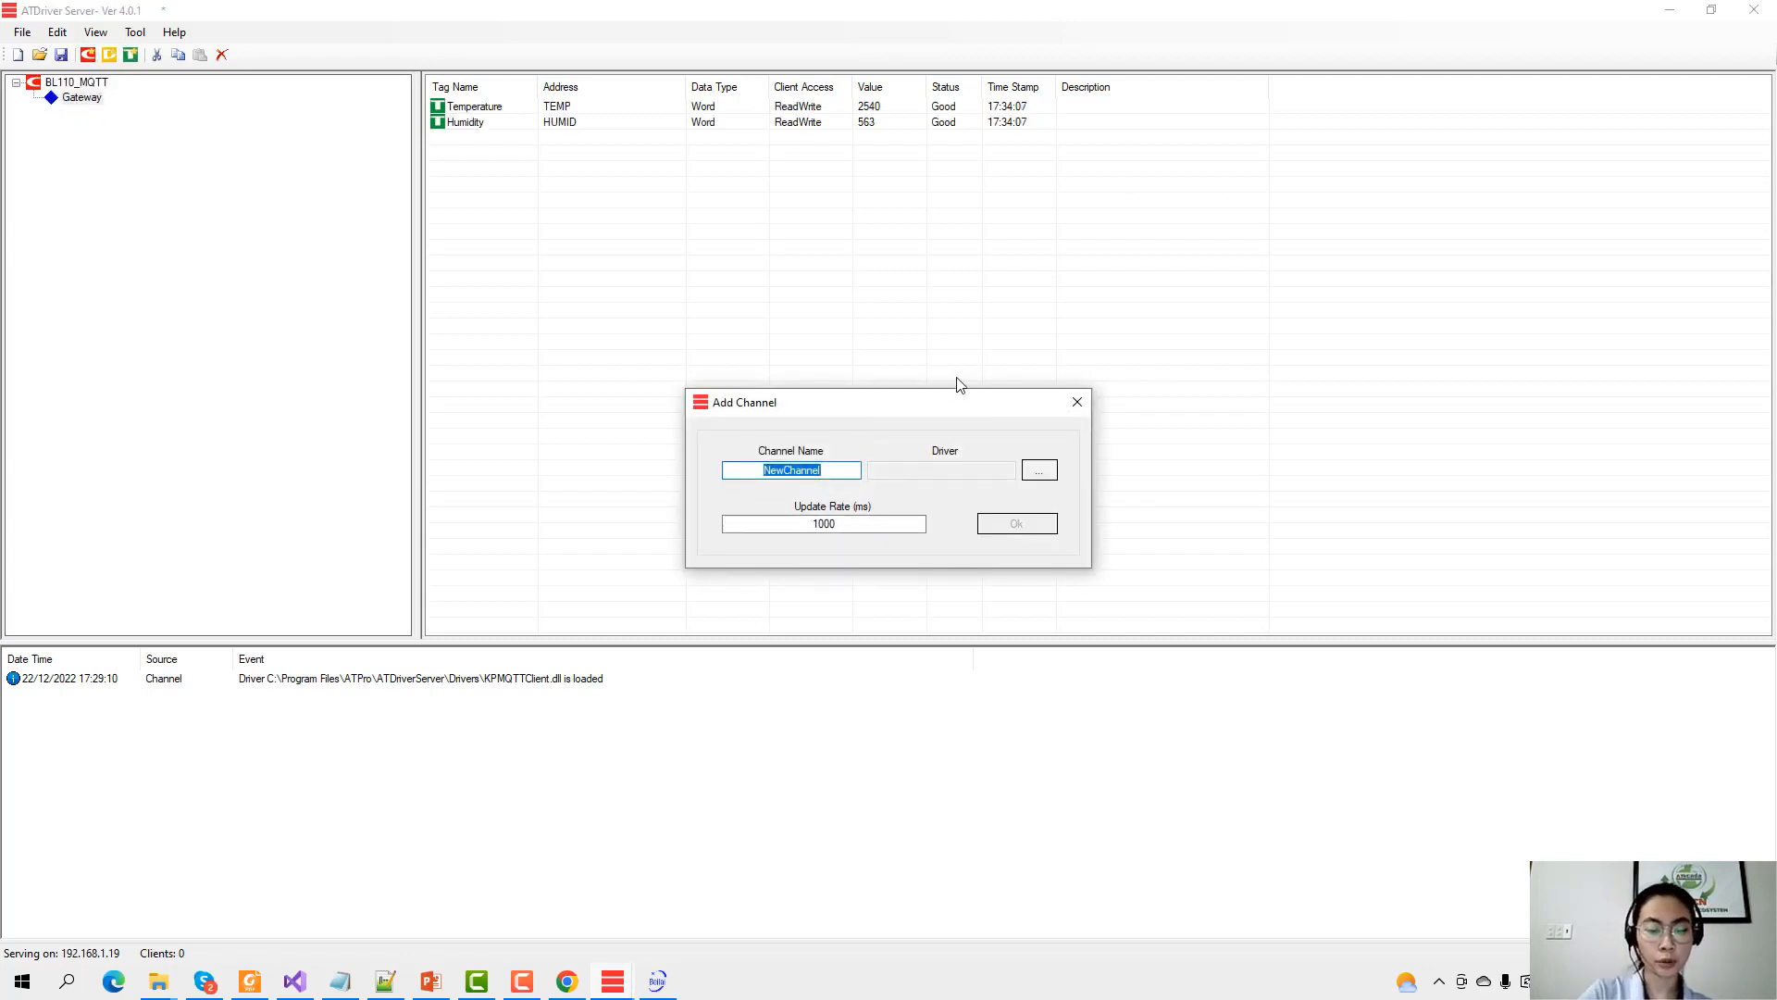
pyautogui.write('BL110_')
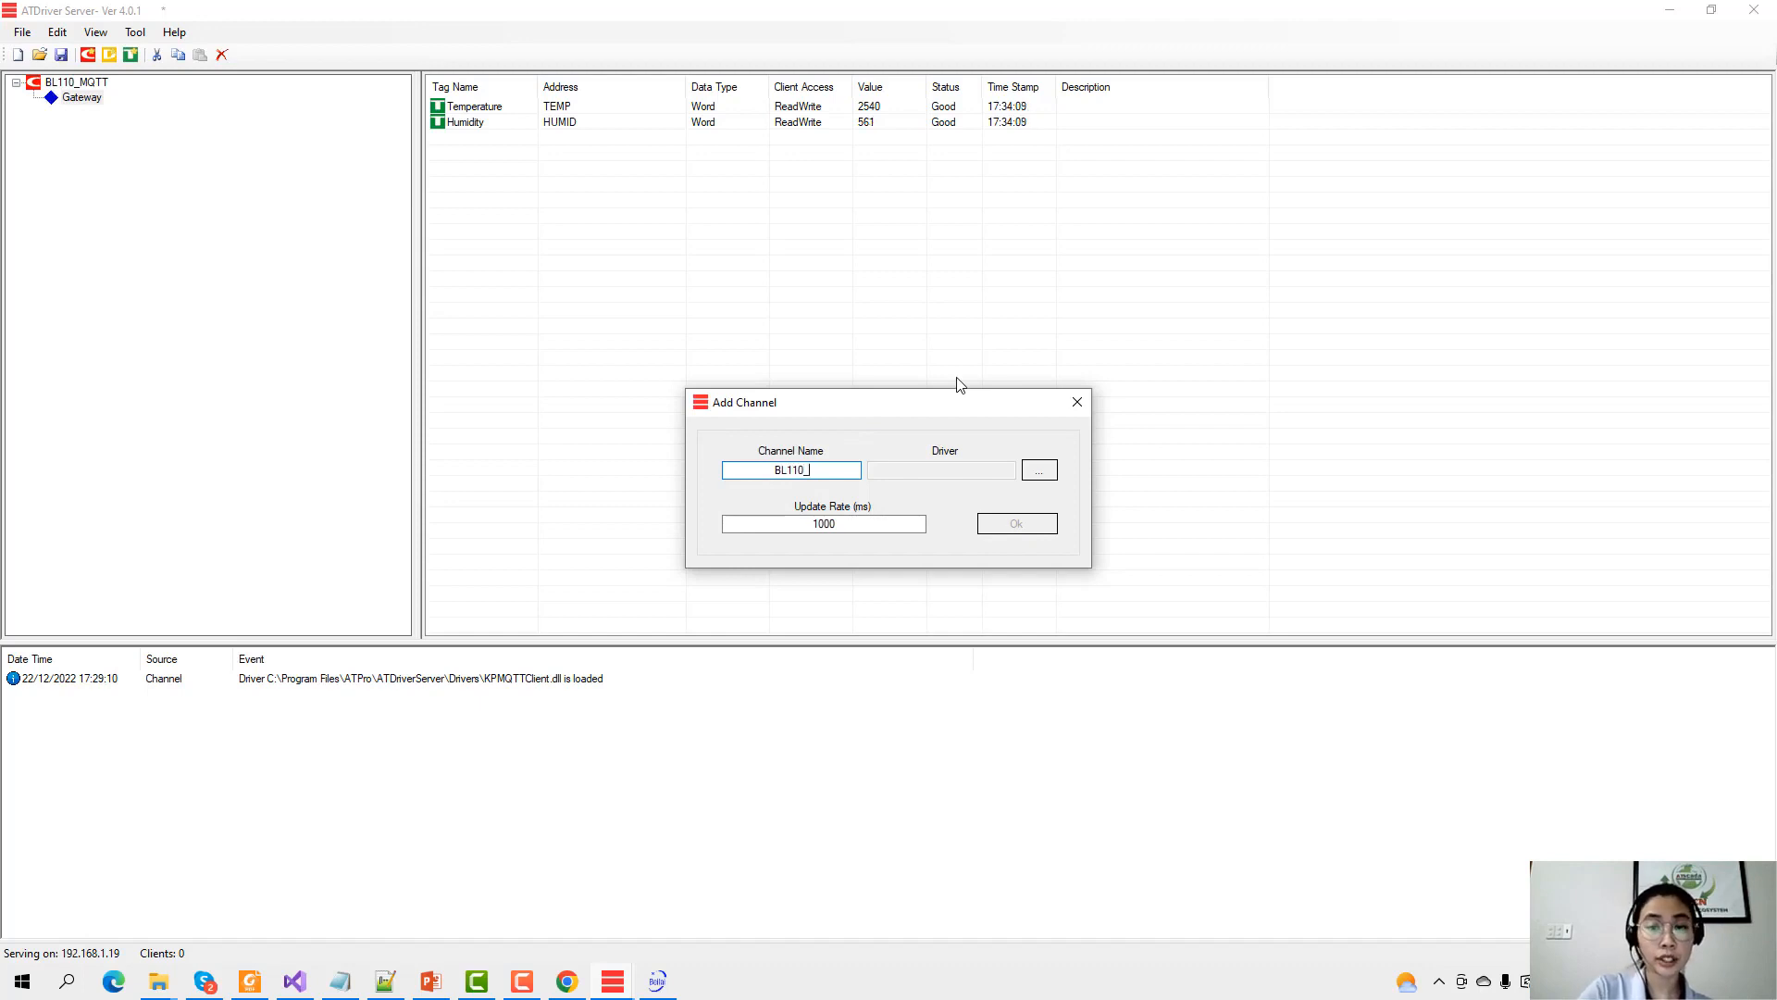
pyautogui.write('MQTT')
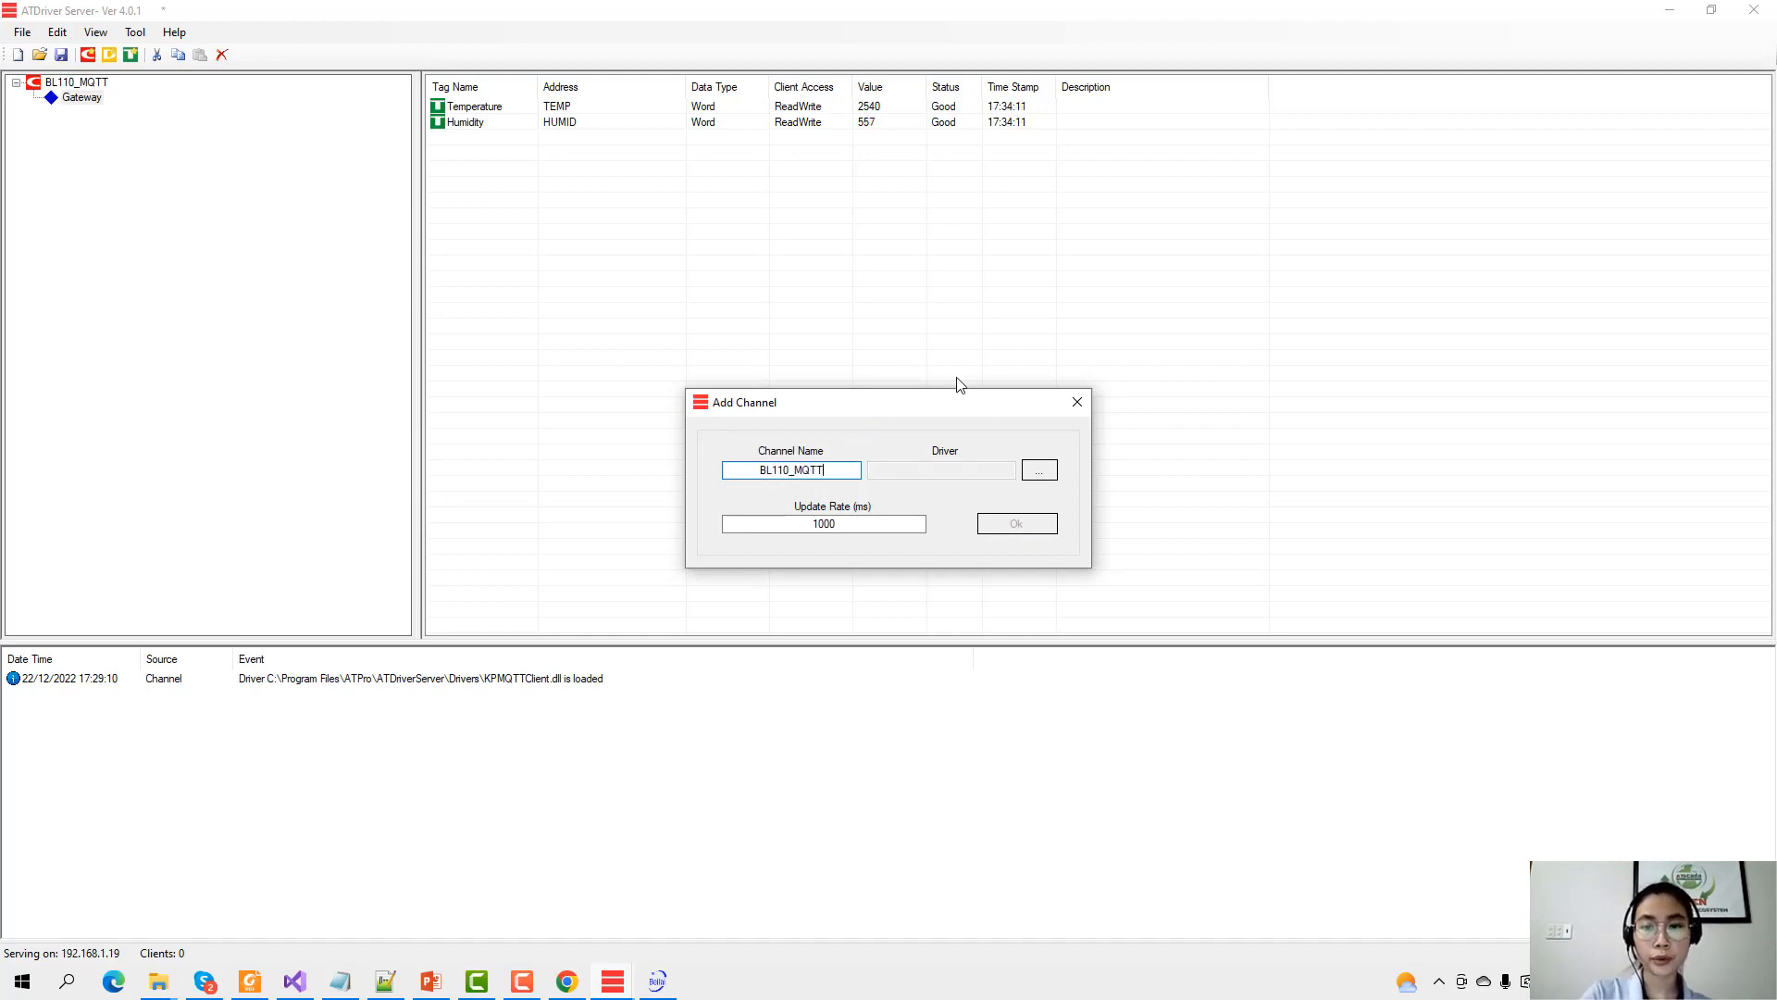
pyautogui.write('s')
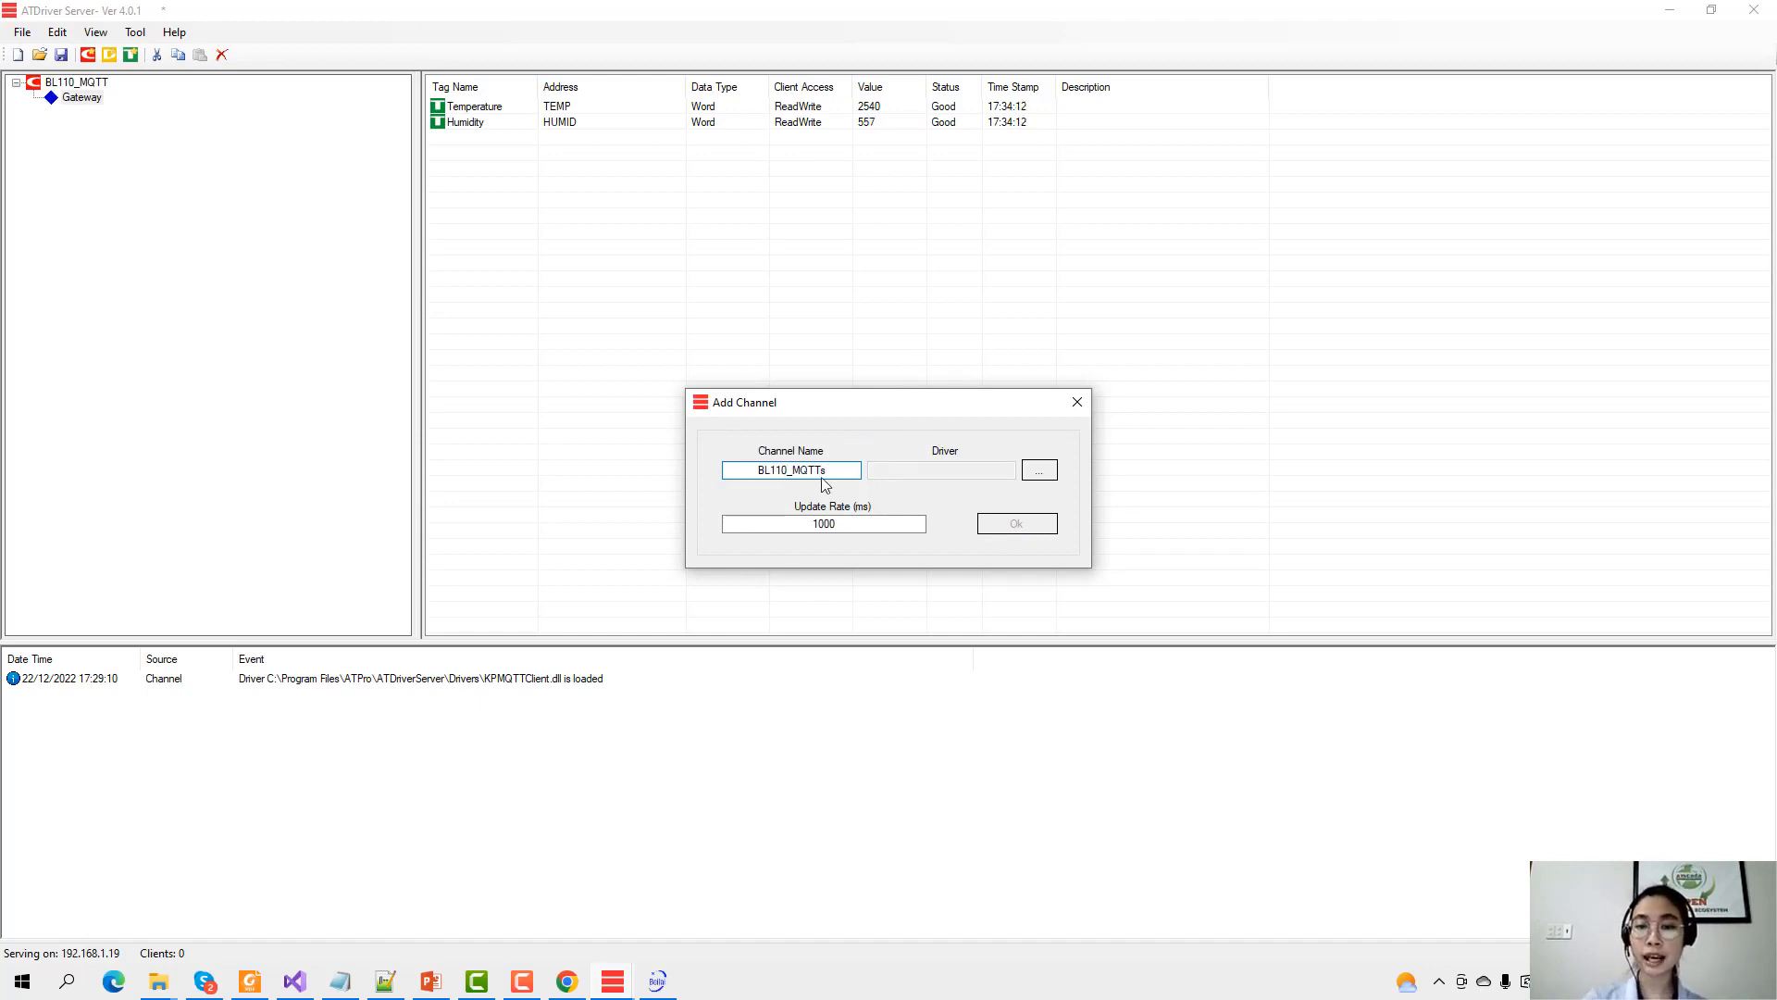
pyautogui.click(1038, 471)
pyautogui.doubleClick(995, 609)
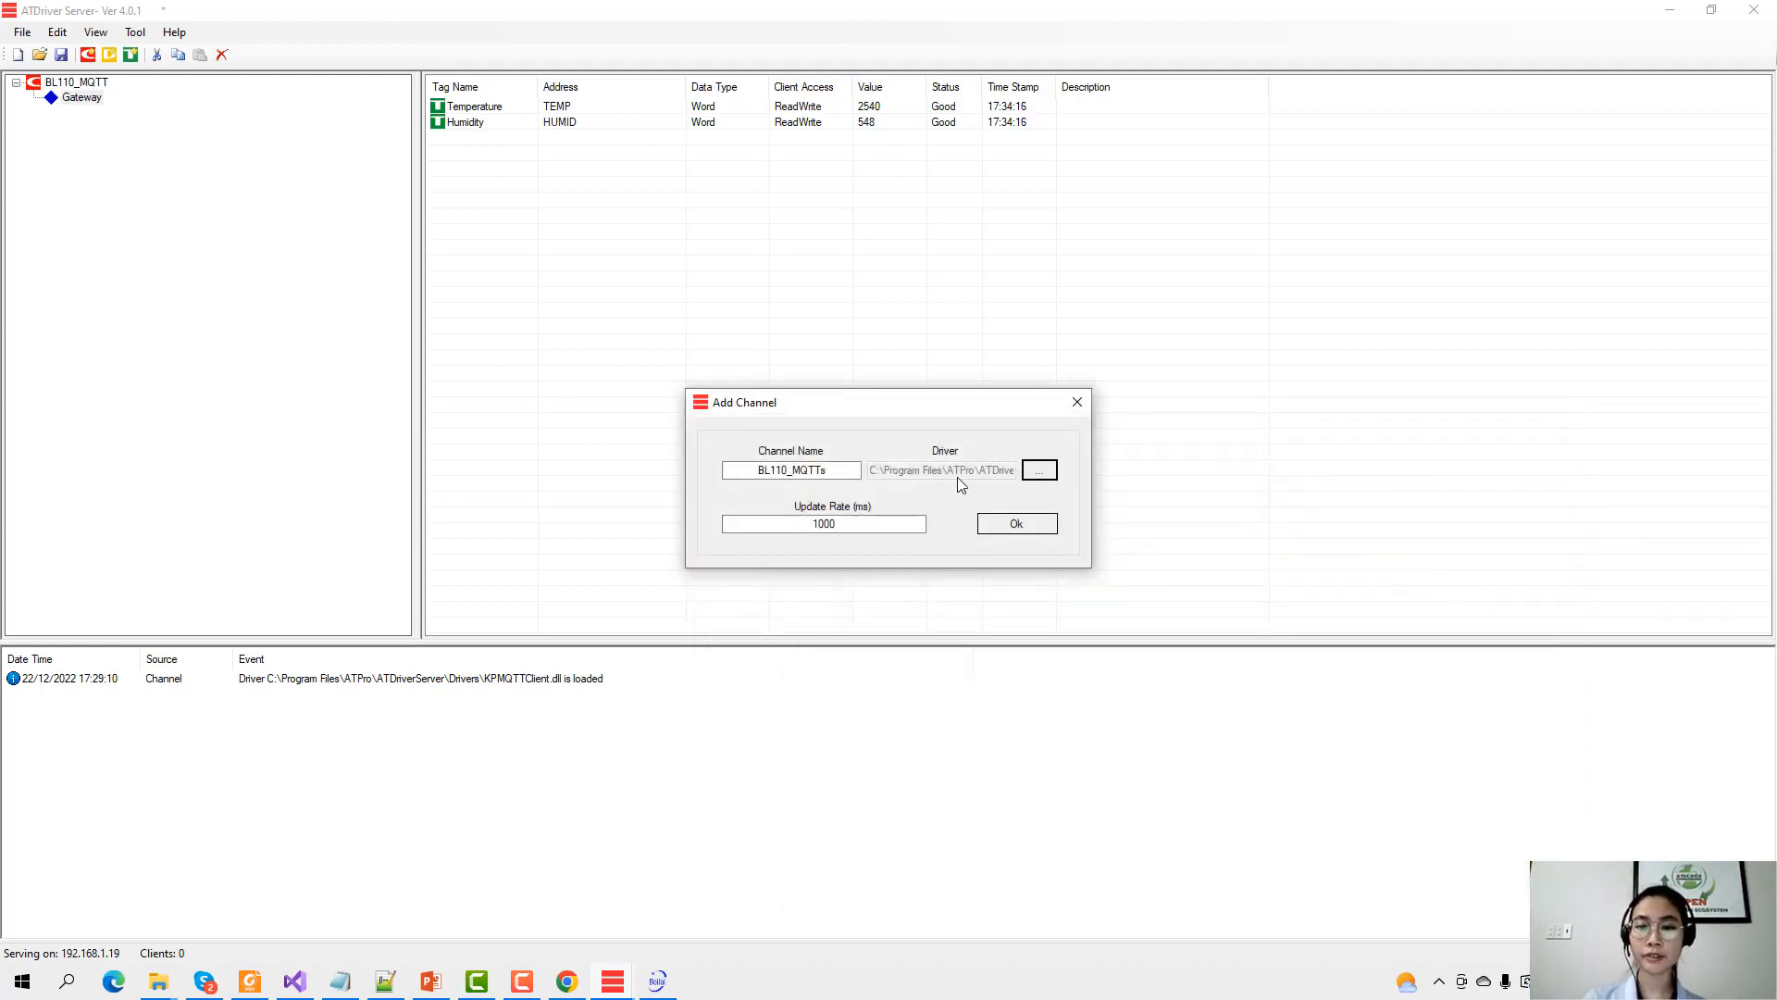
pyautogui.click(1038, 525)
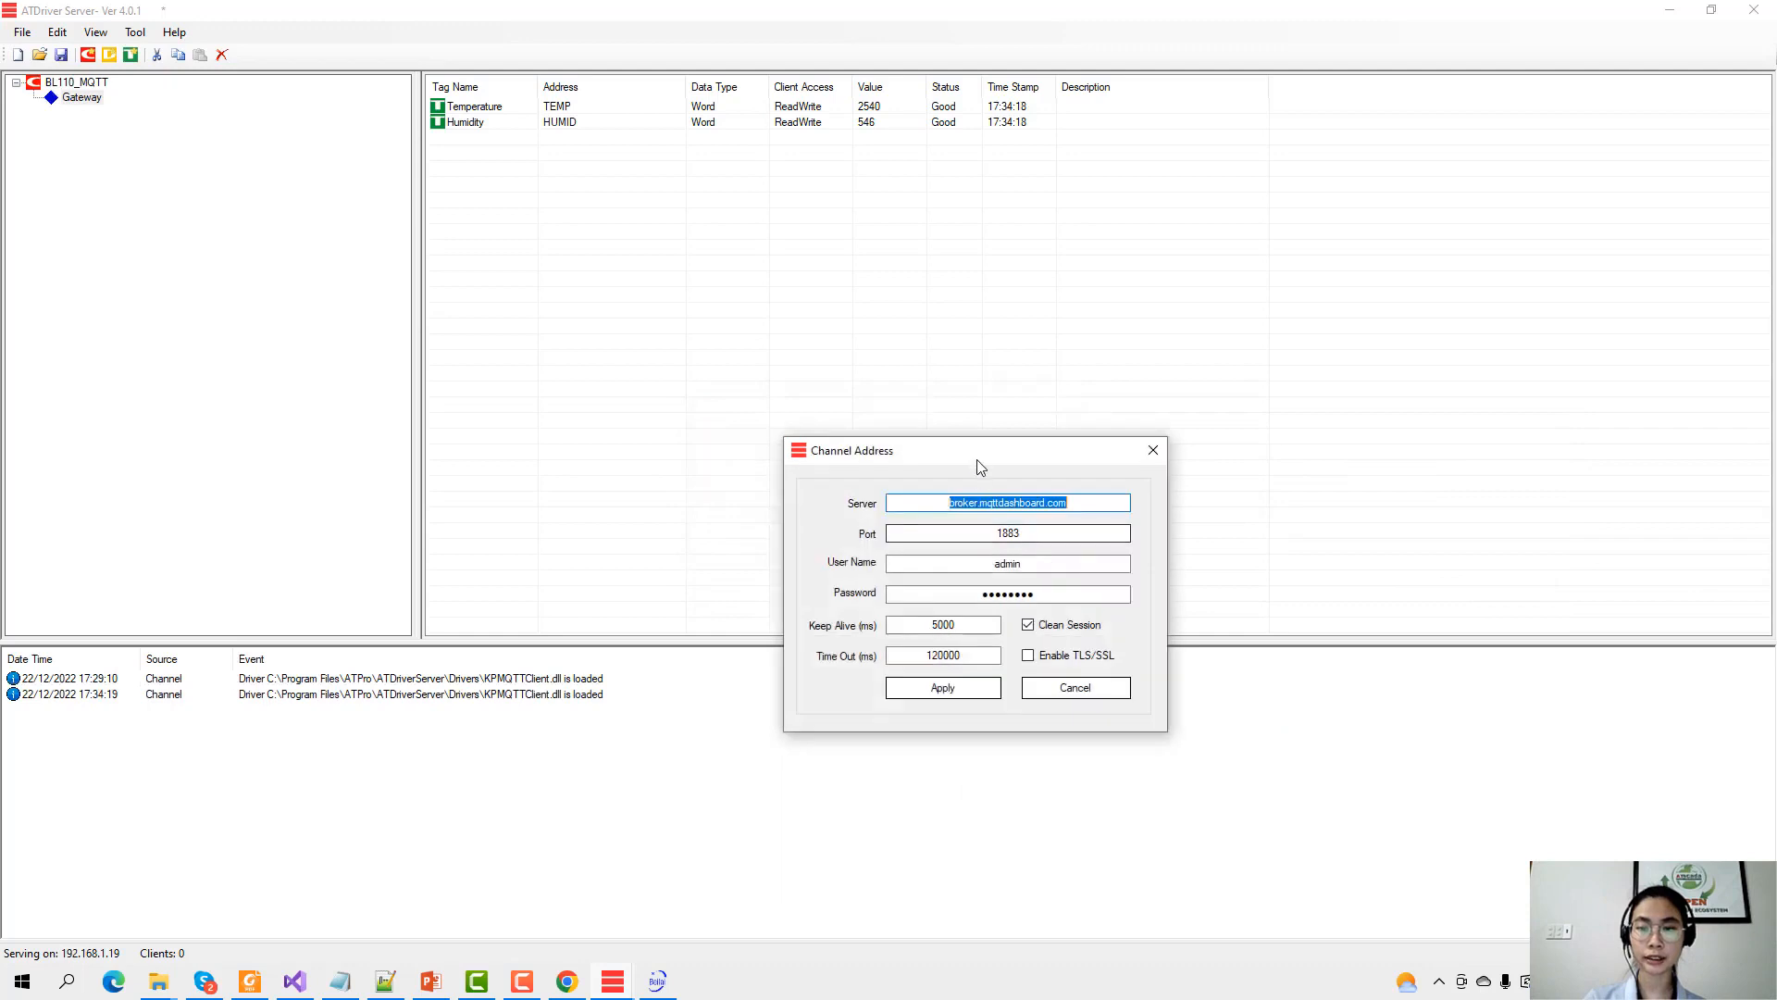
# Point BL110_MQTTs at mymqtt.asia port 8883 with TLS/SSL and login credentials, and apply.
pyautogui.write('mym')
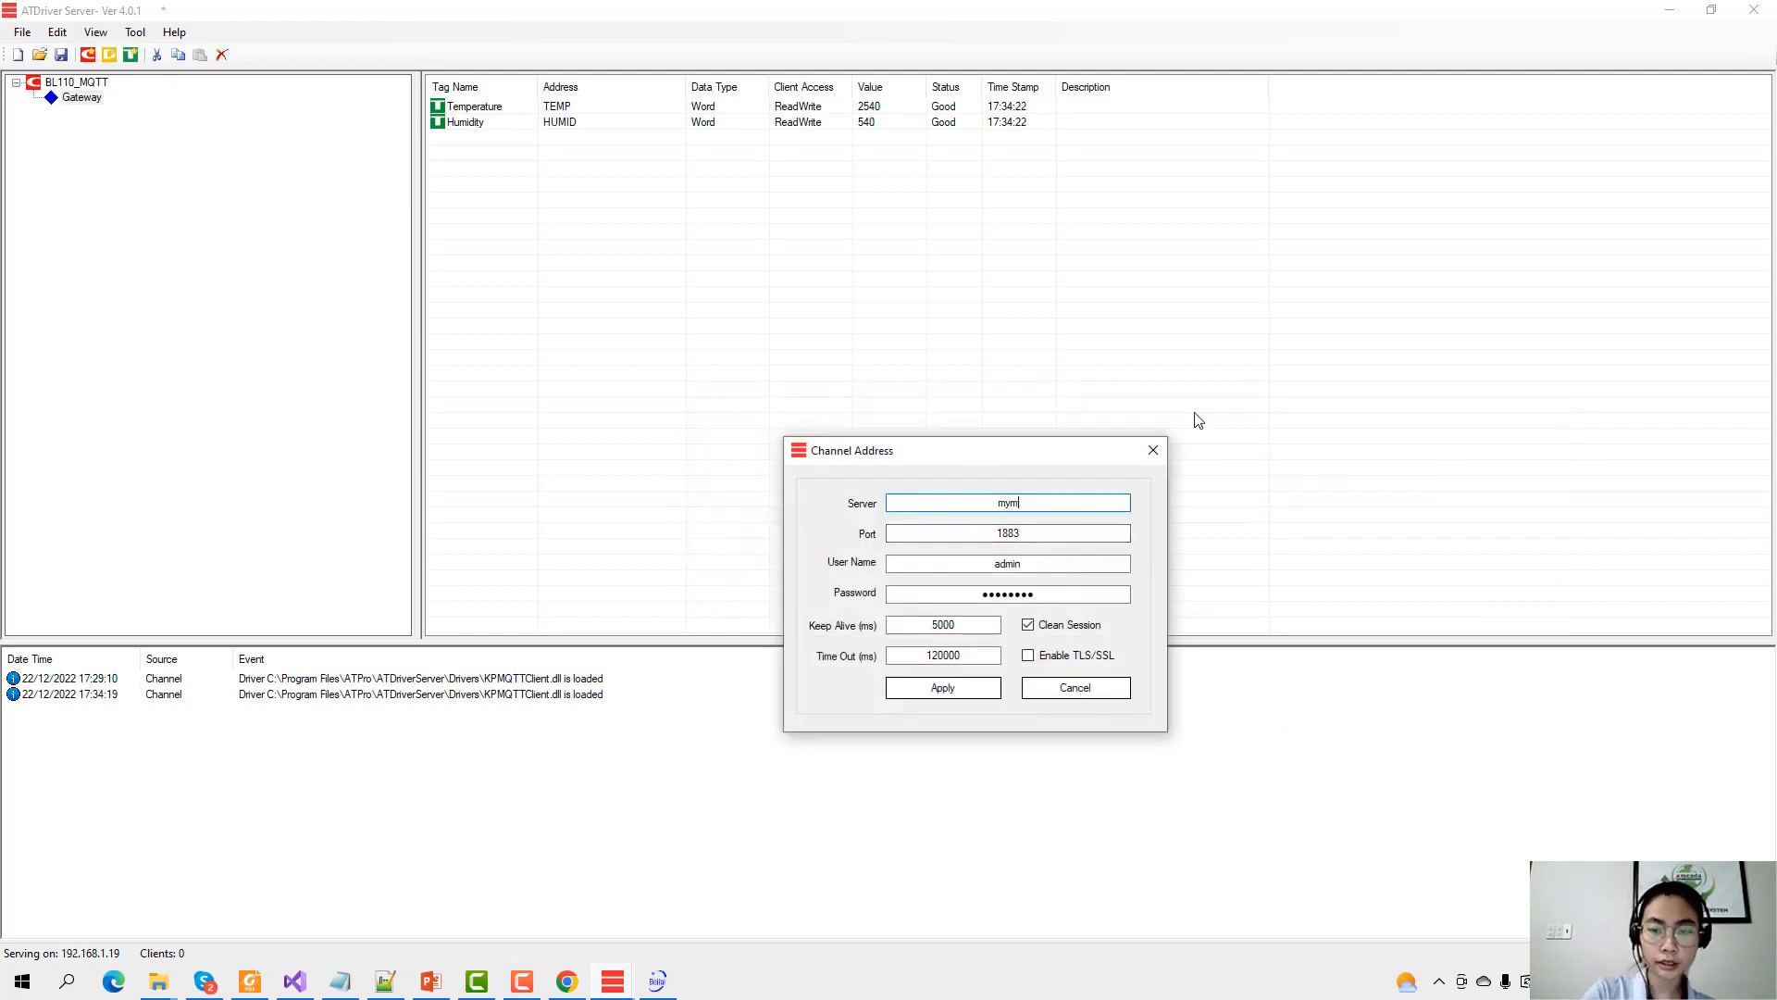
pyautogui.write('qtt.asia')
pyautogui.press('Tab')
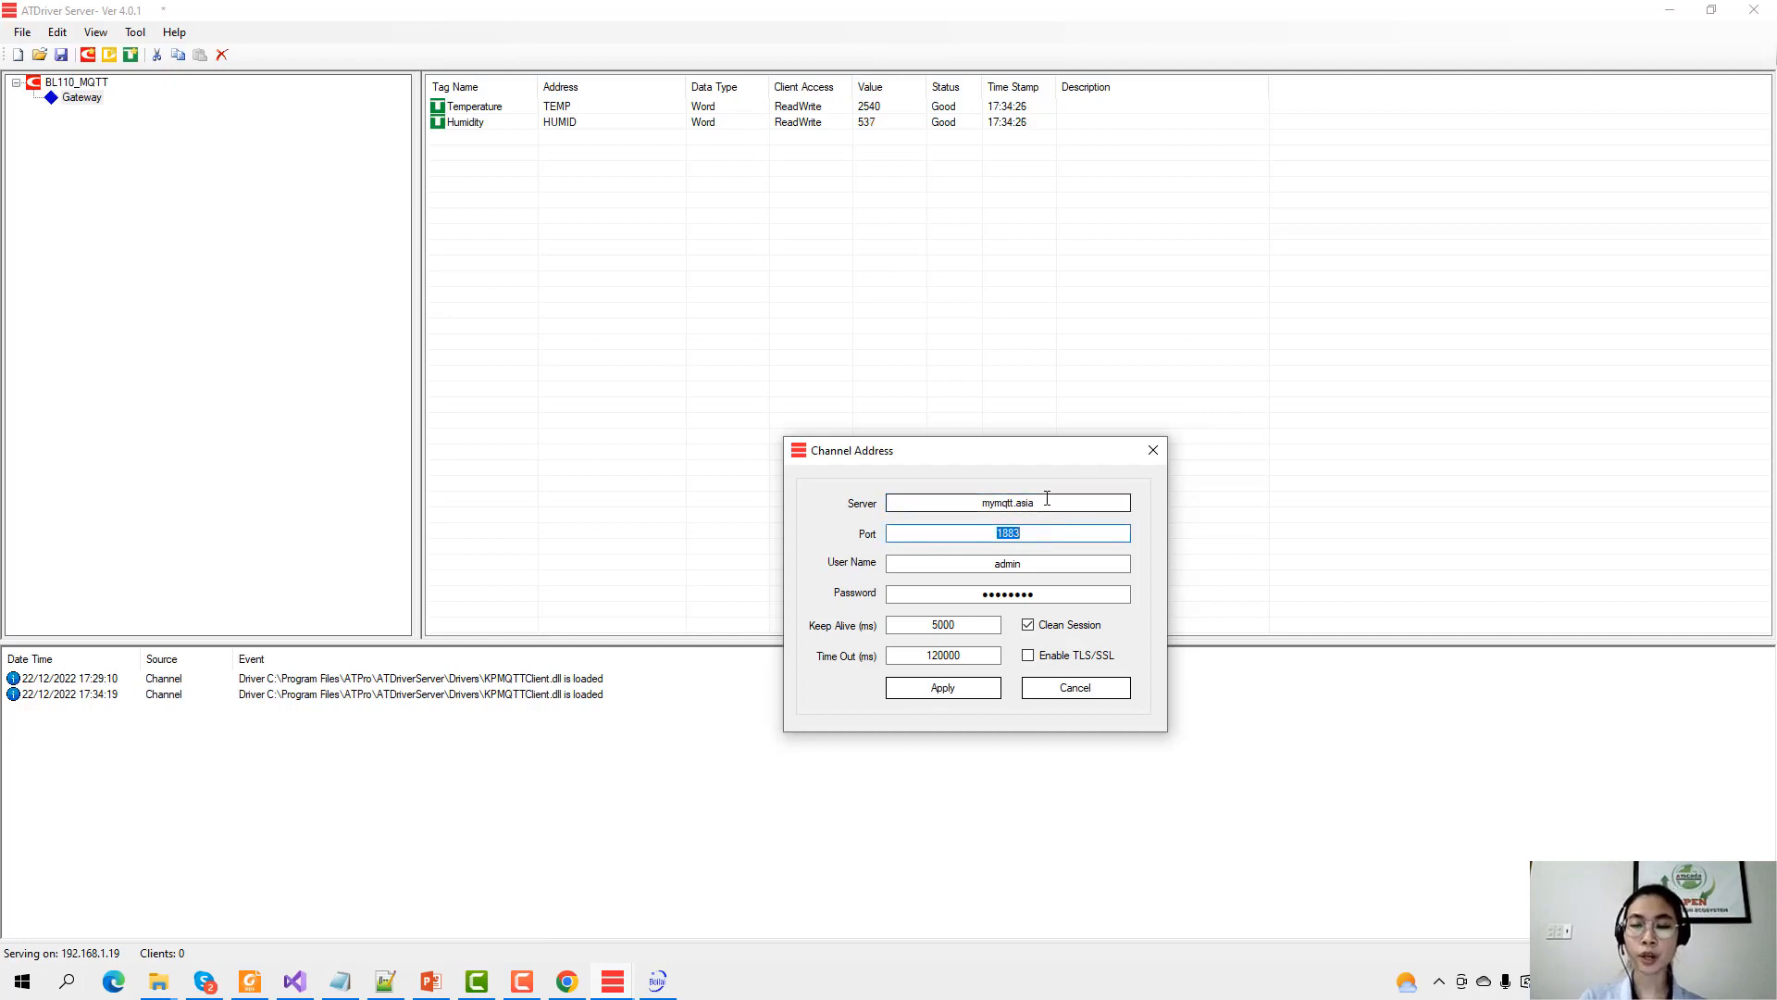
pyautogui.click(1037, 531)
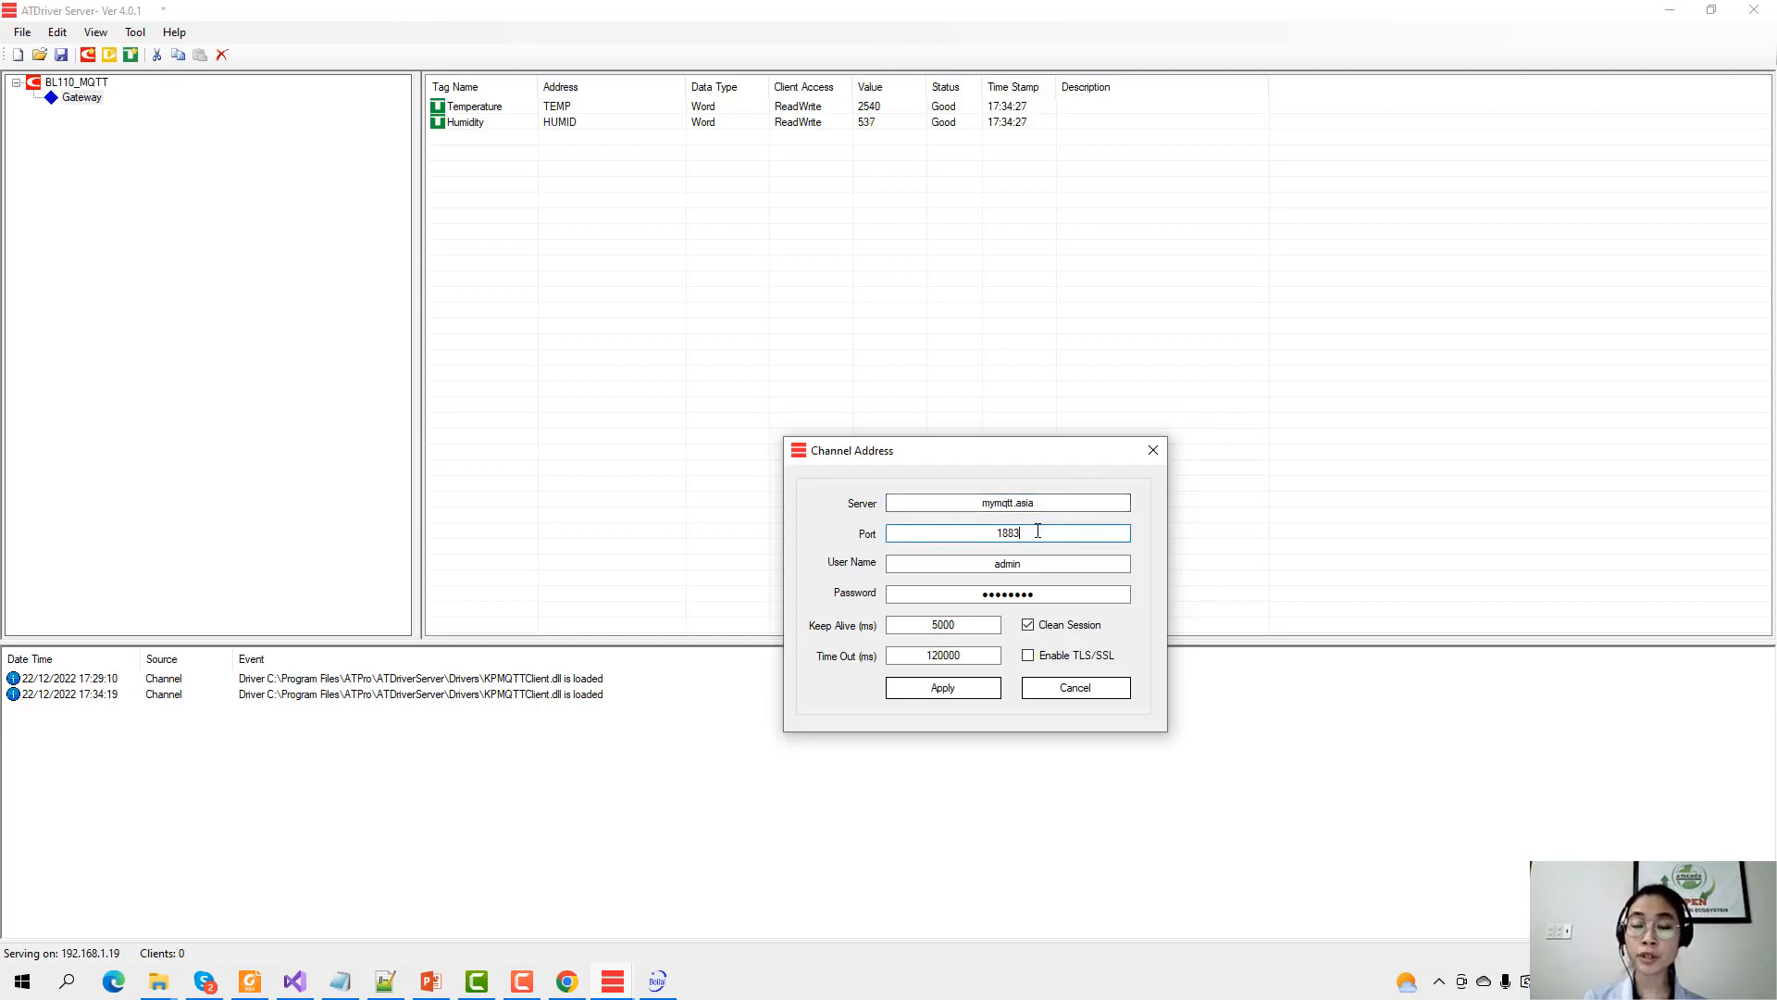
pyautogui.doubleClick(984, 534)
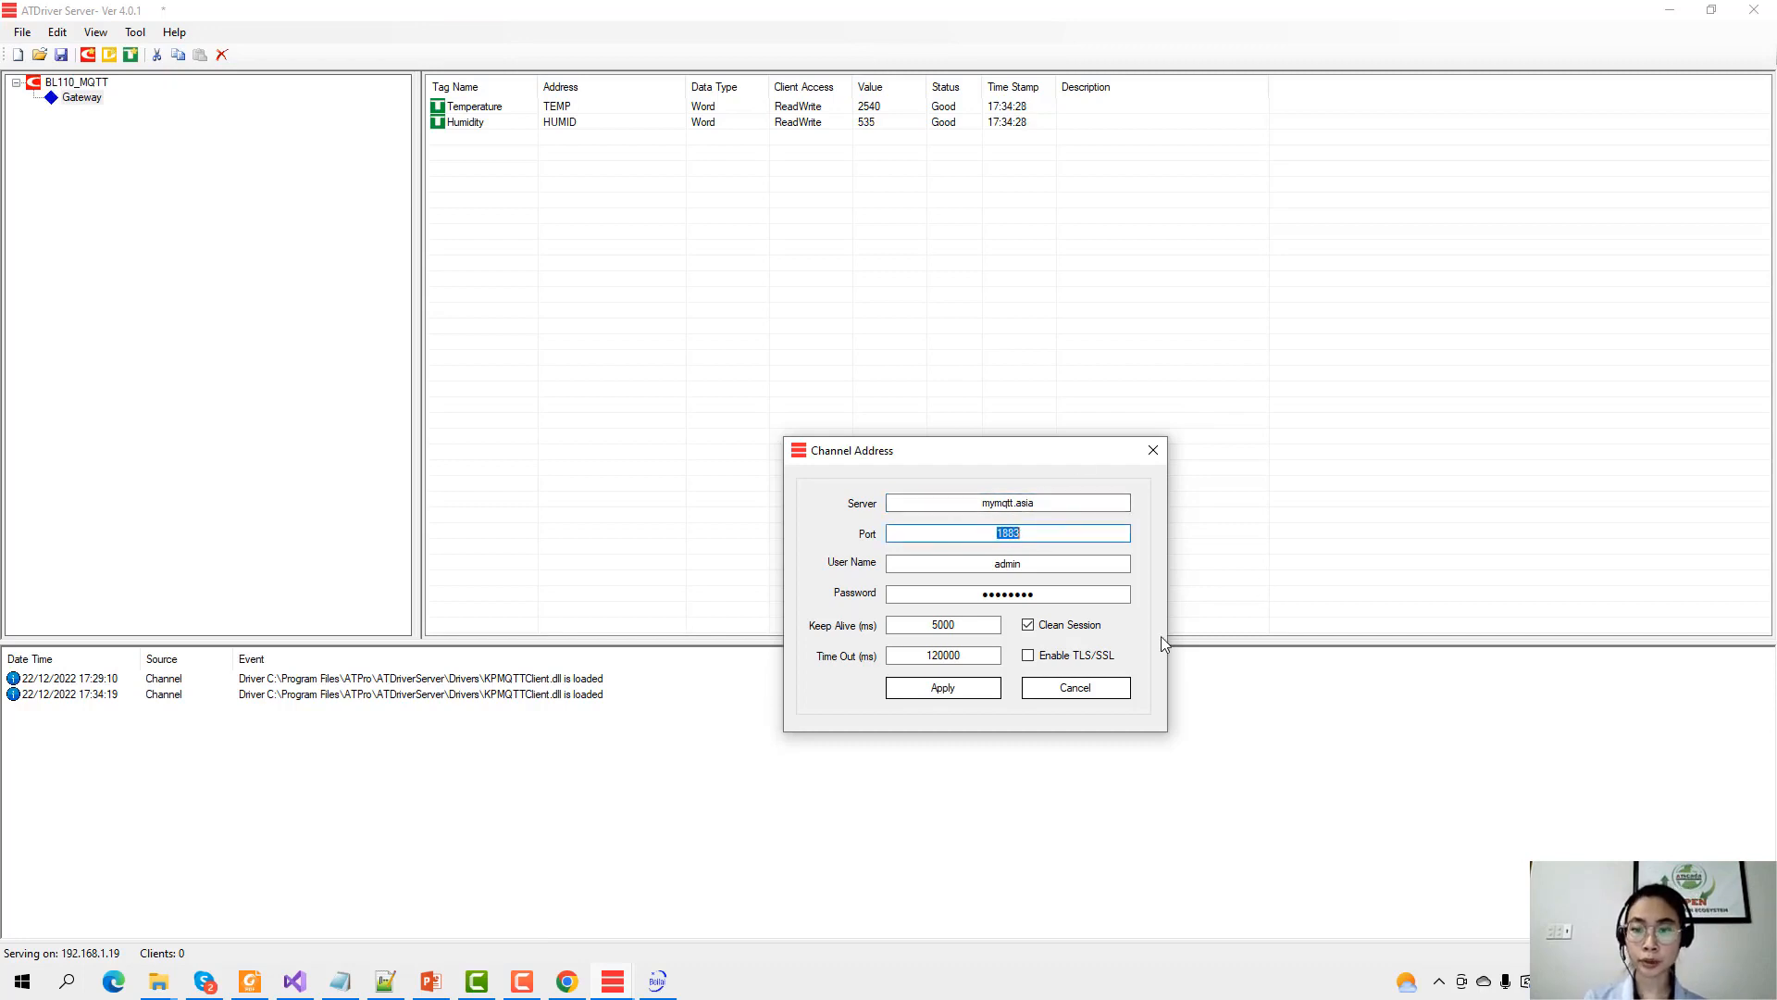
pyautogui.click(1061, 659)
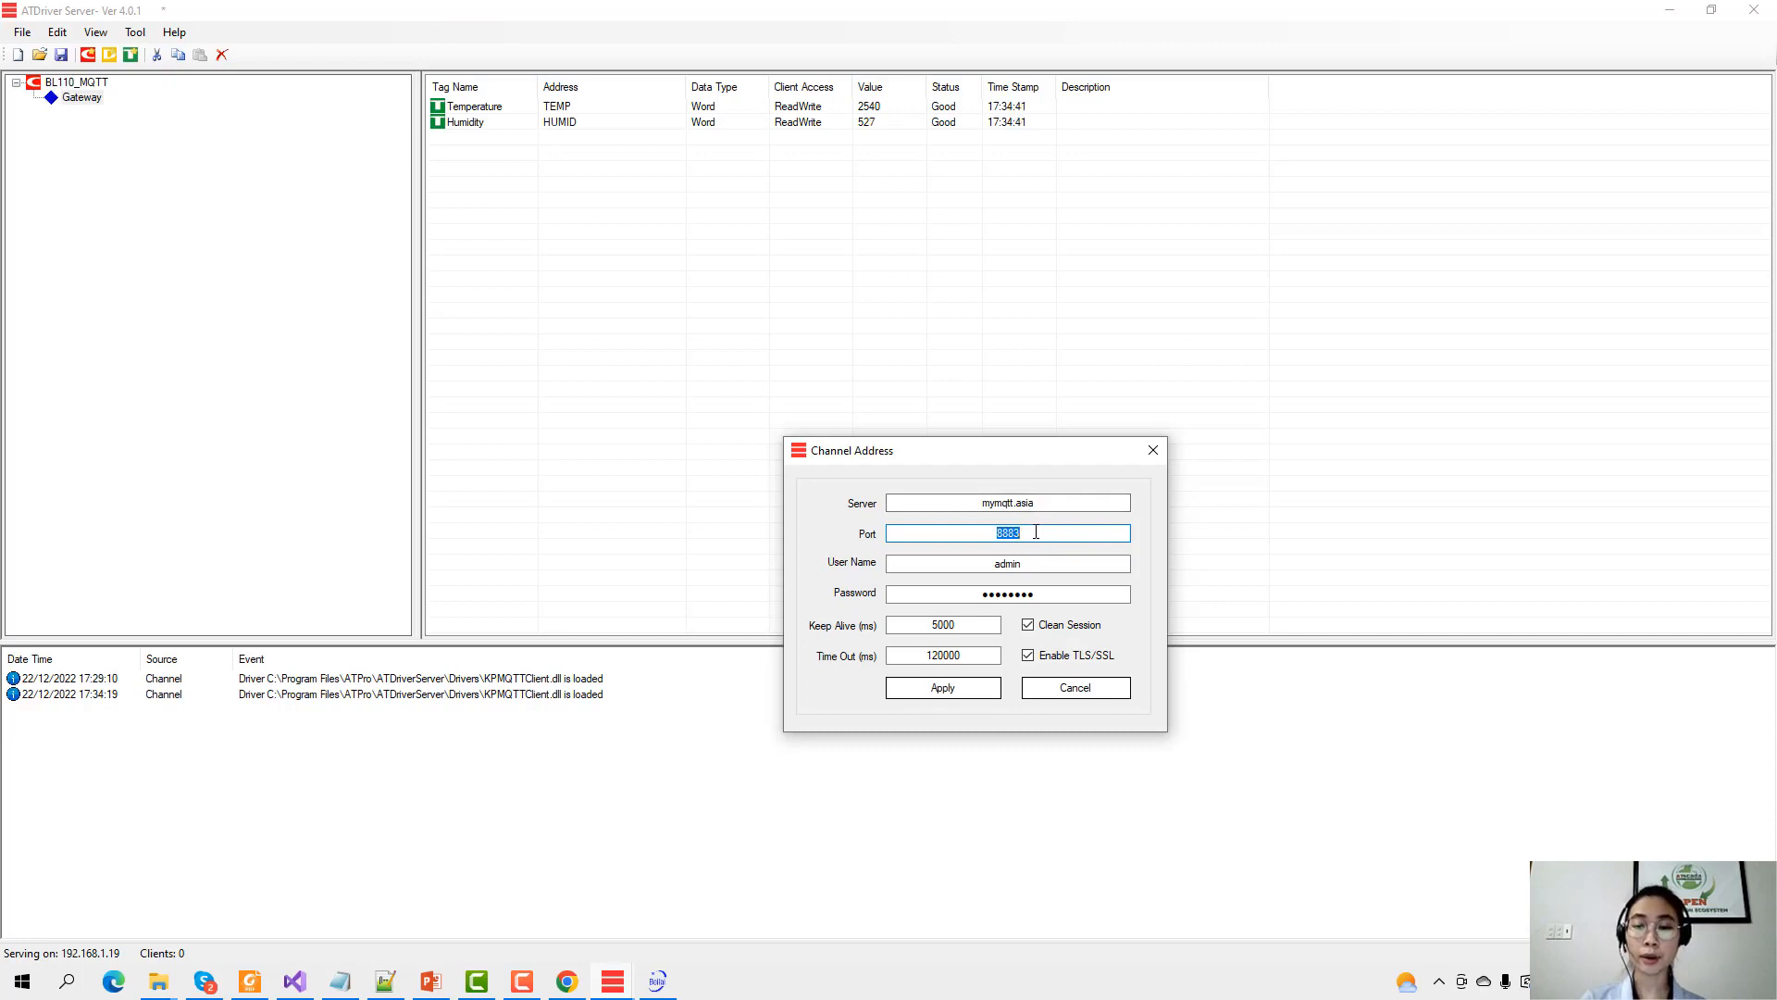
pyautogui.press('Tab')
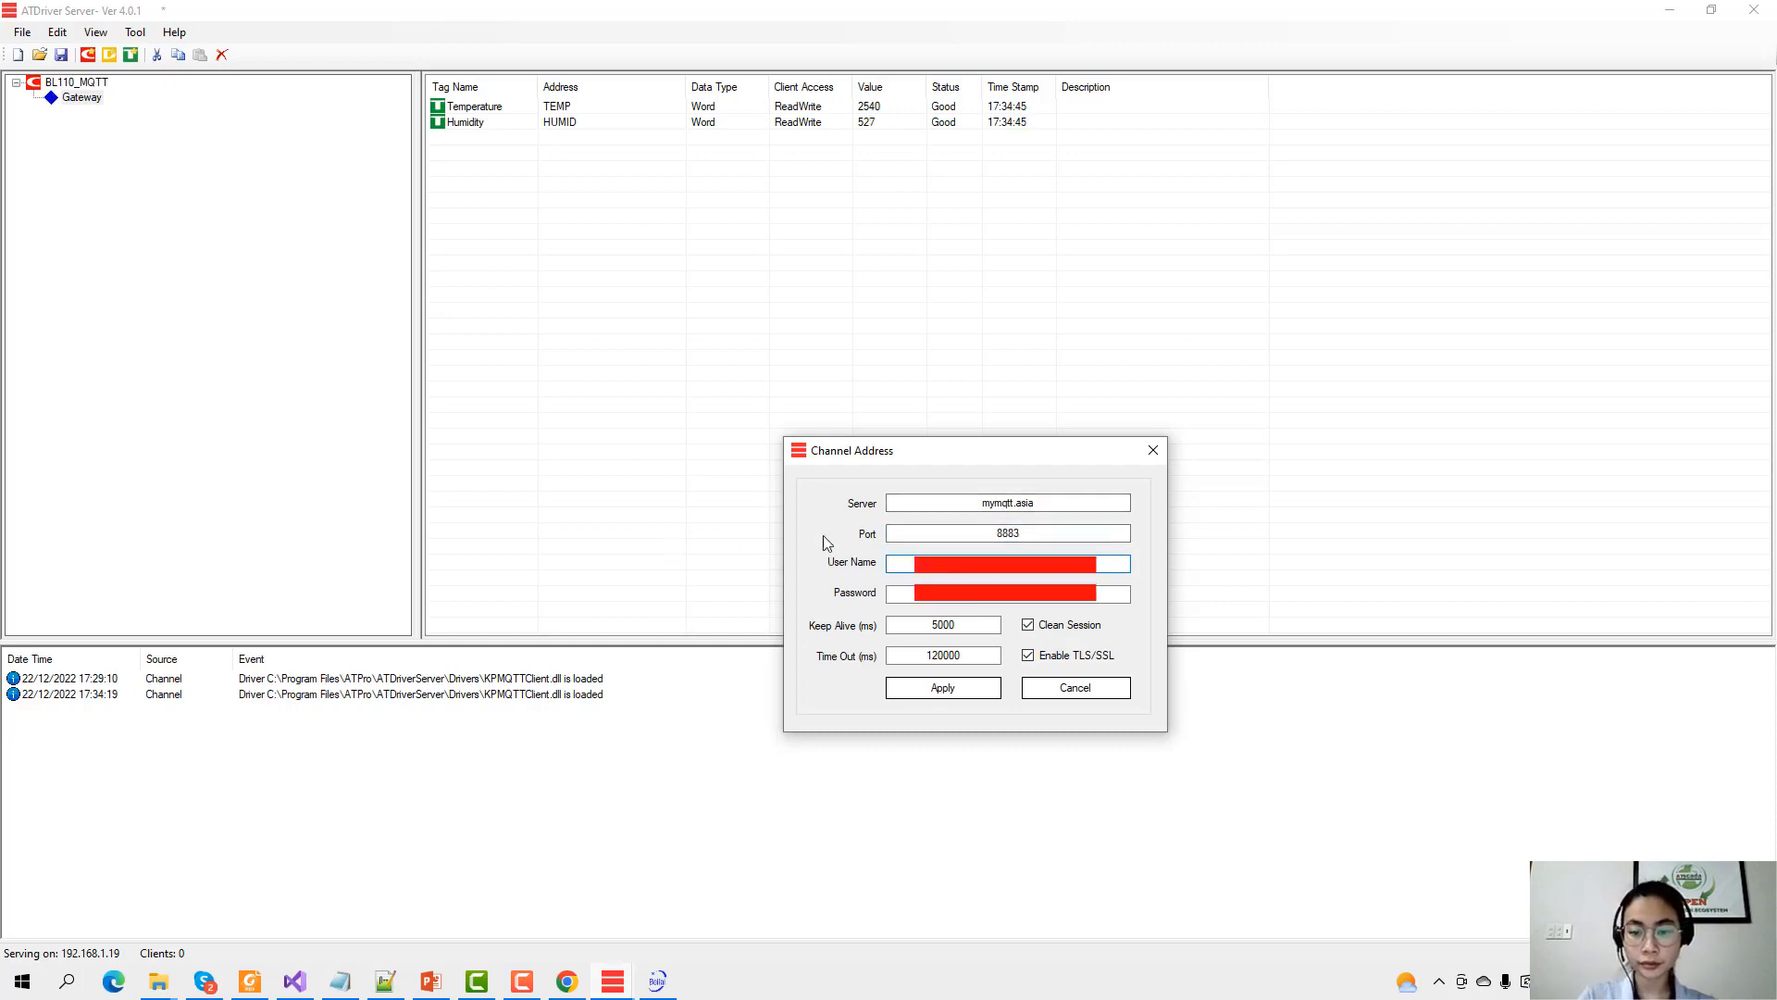
pyautogui.press('Tab')
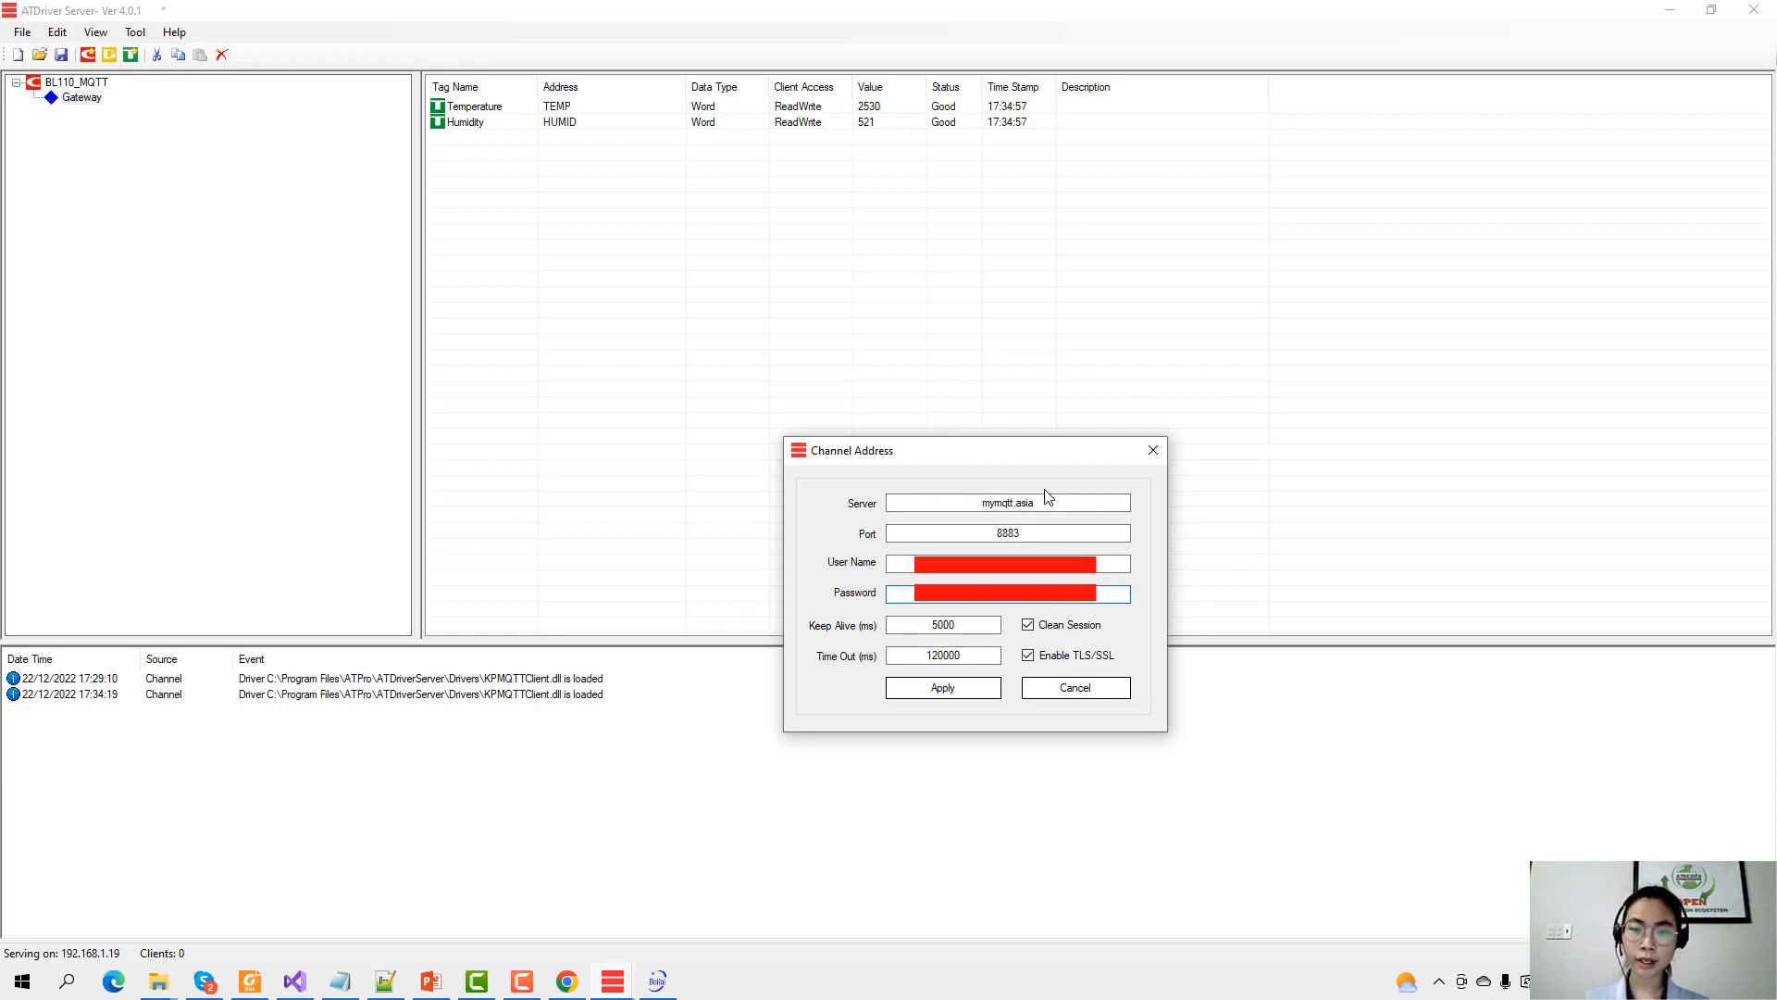
pyautogui.click(944, 689)
pyautogui.click(78, 112)
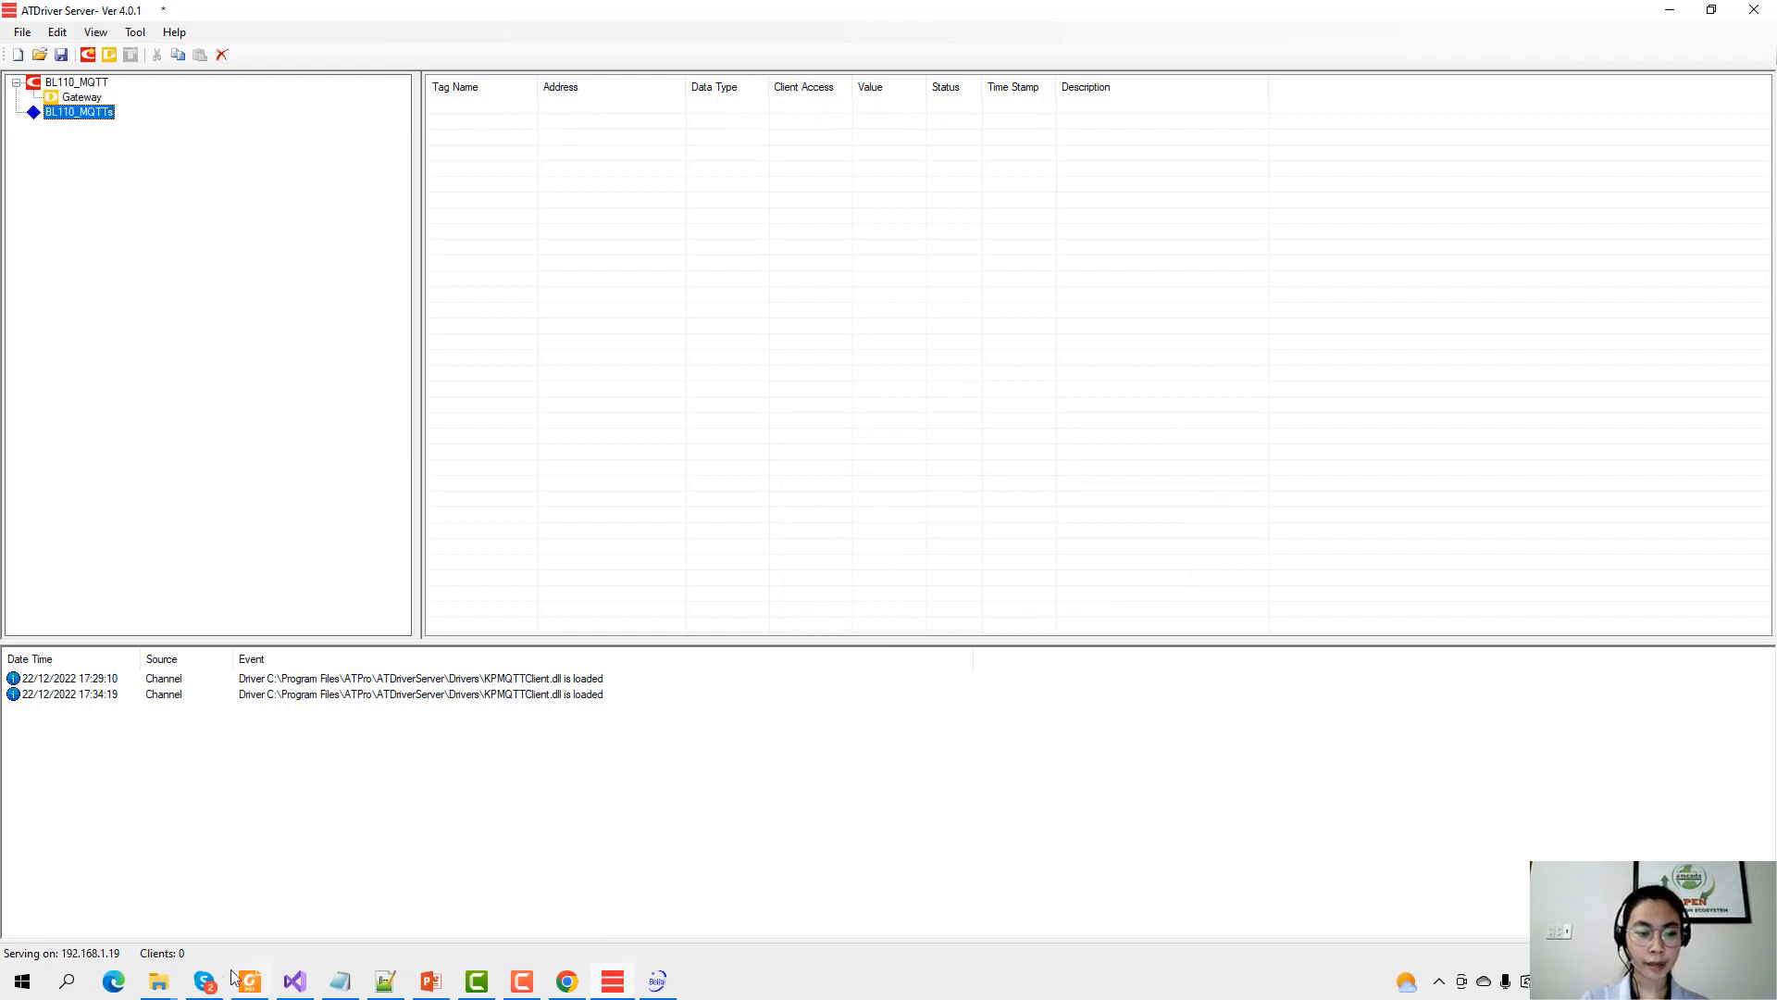
pyautogui.click(172, 983)
pyautogui.click(107, 900)
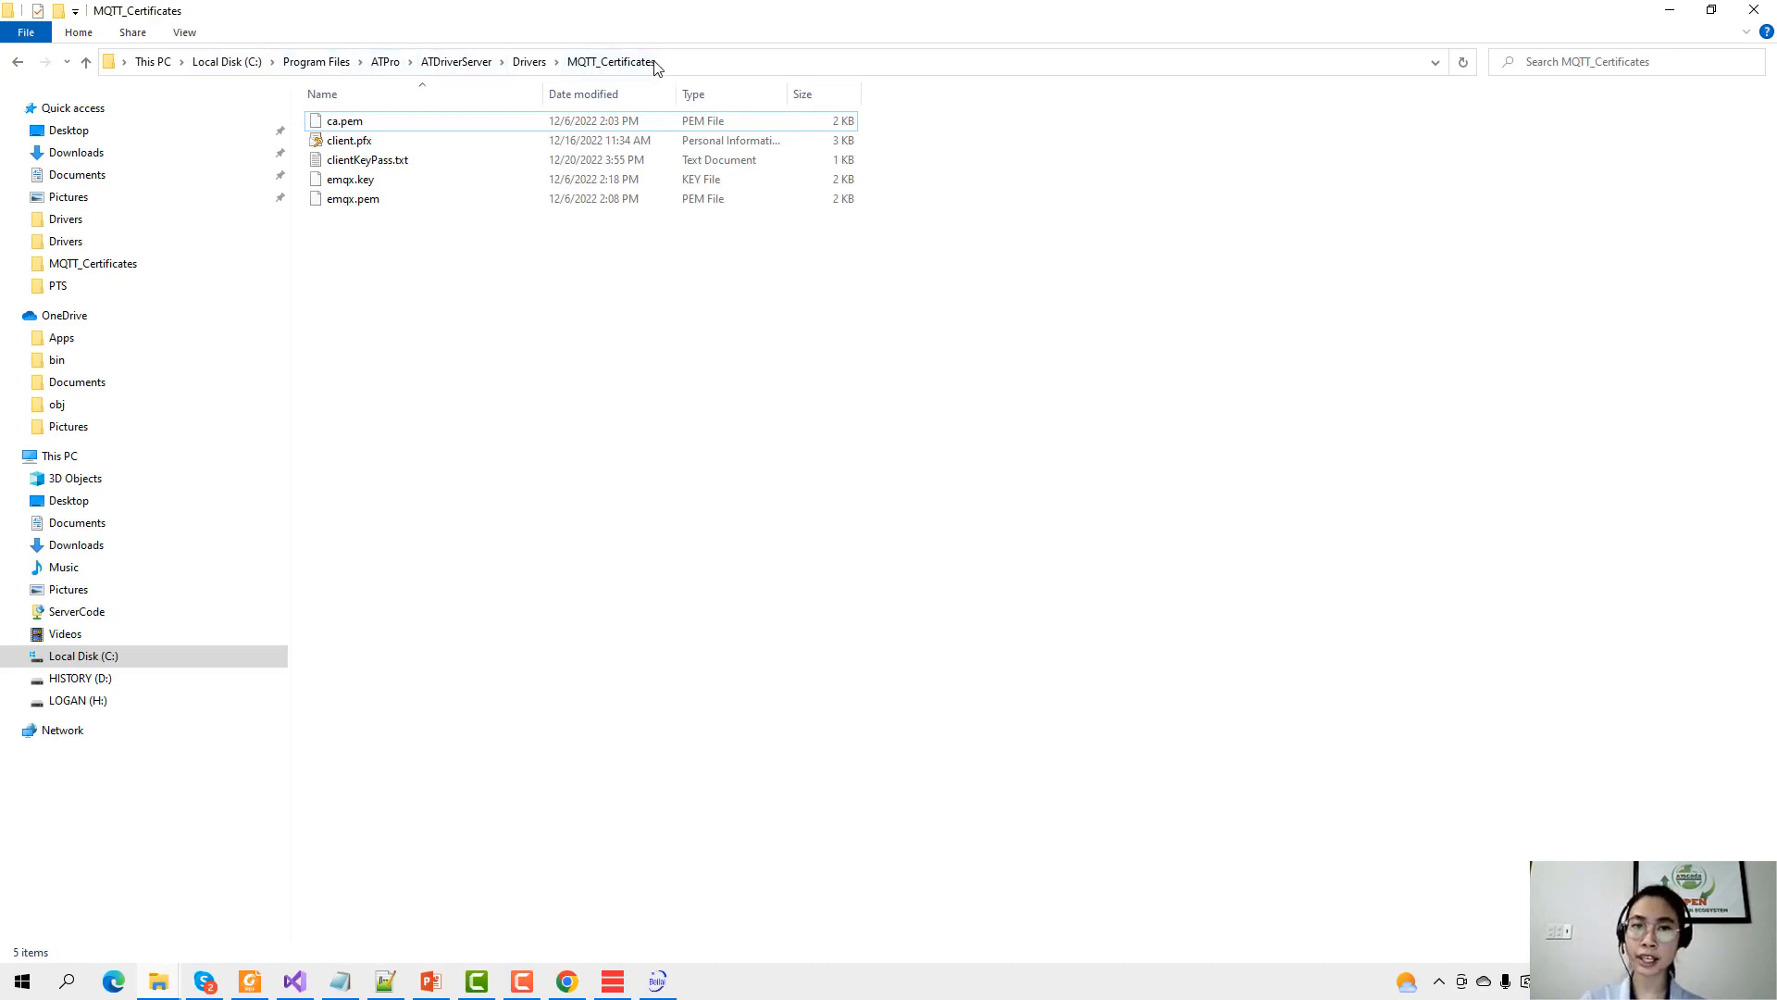
pyautogui.moveTo(450, 261); pyautogui.dragTo(489, 176)
pyautogui.click(451, 276)
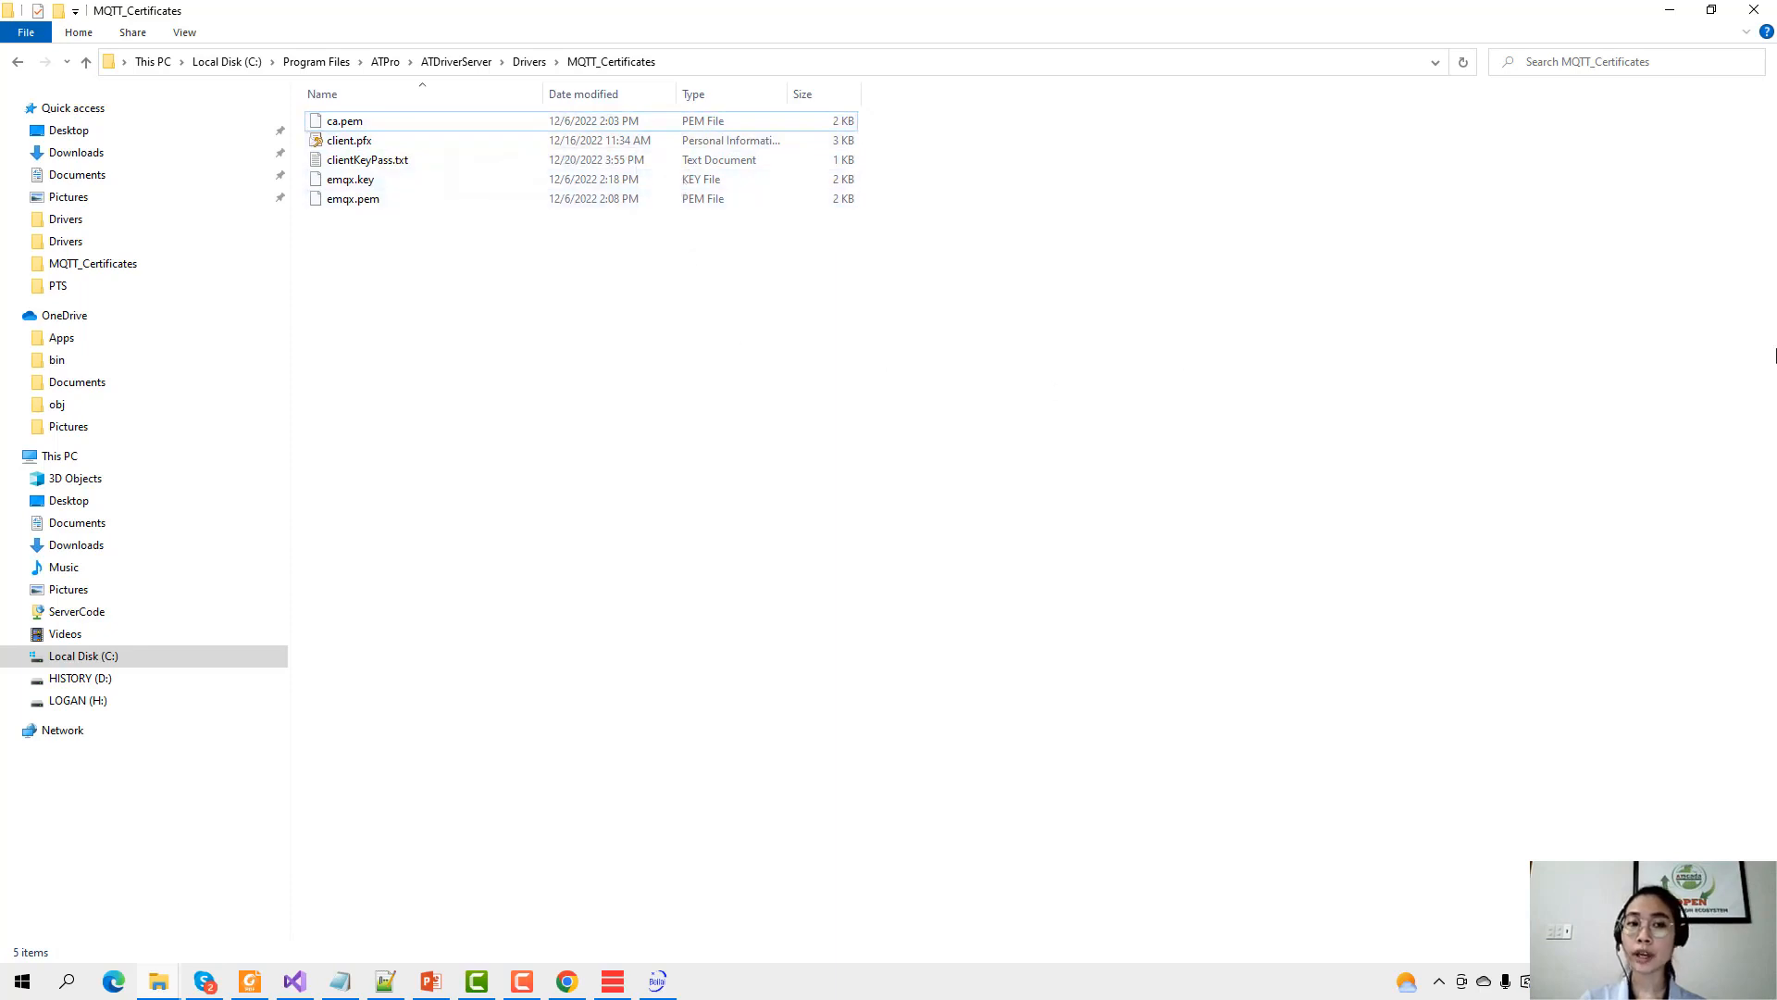
pyautogui.click(615, 980)
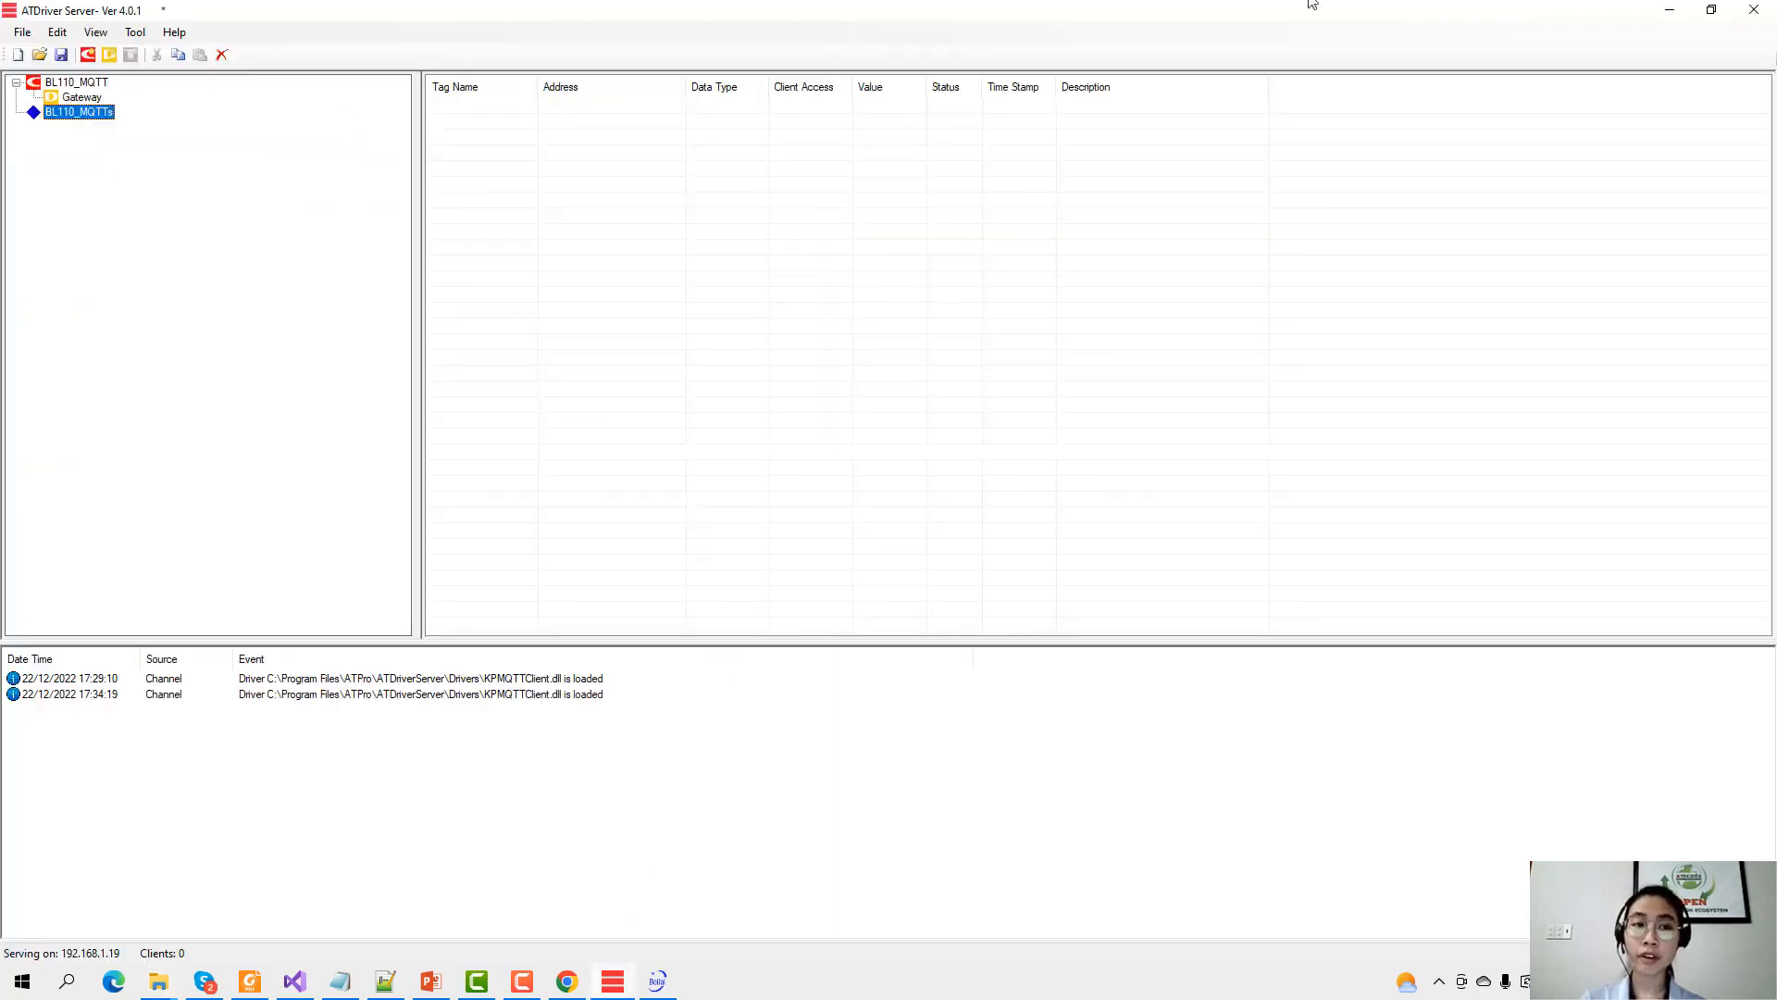
pyautogui.click(1669, 10)
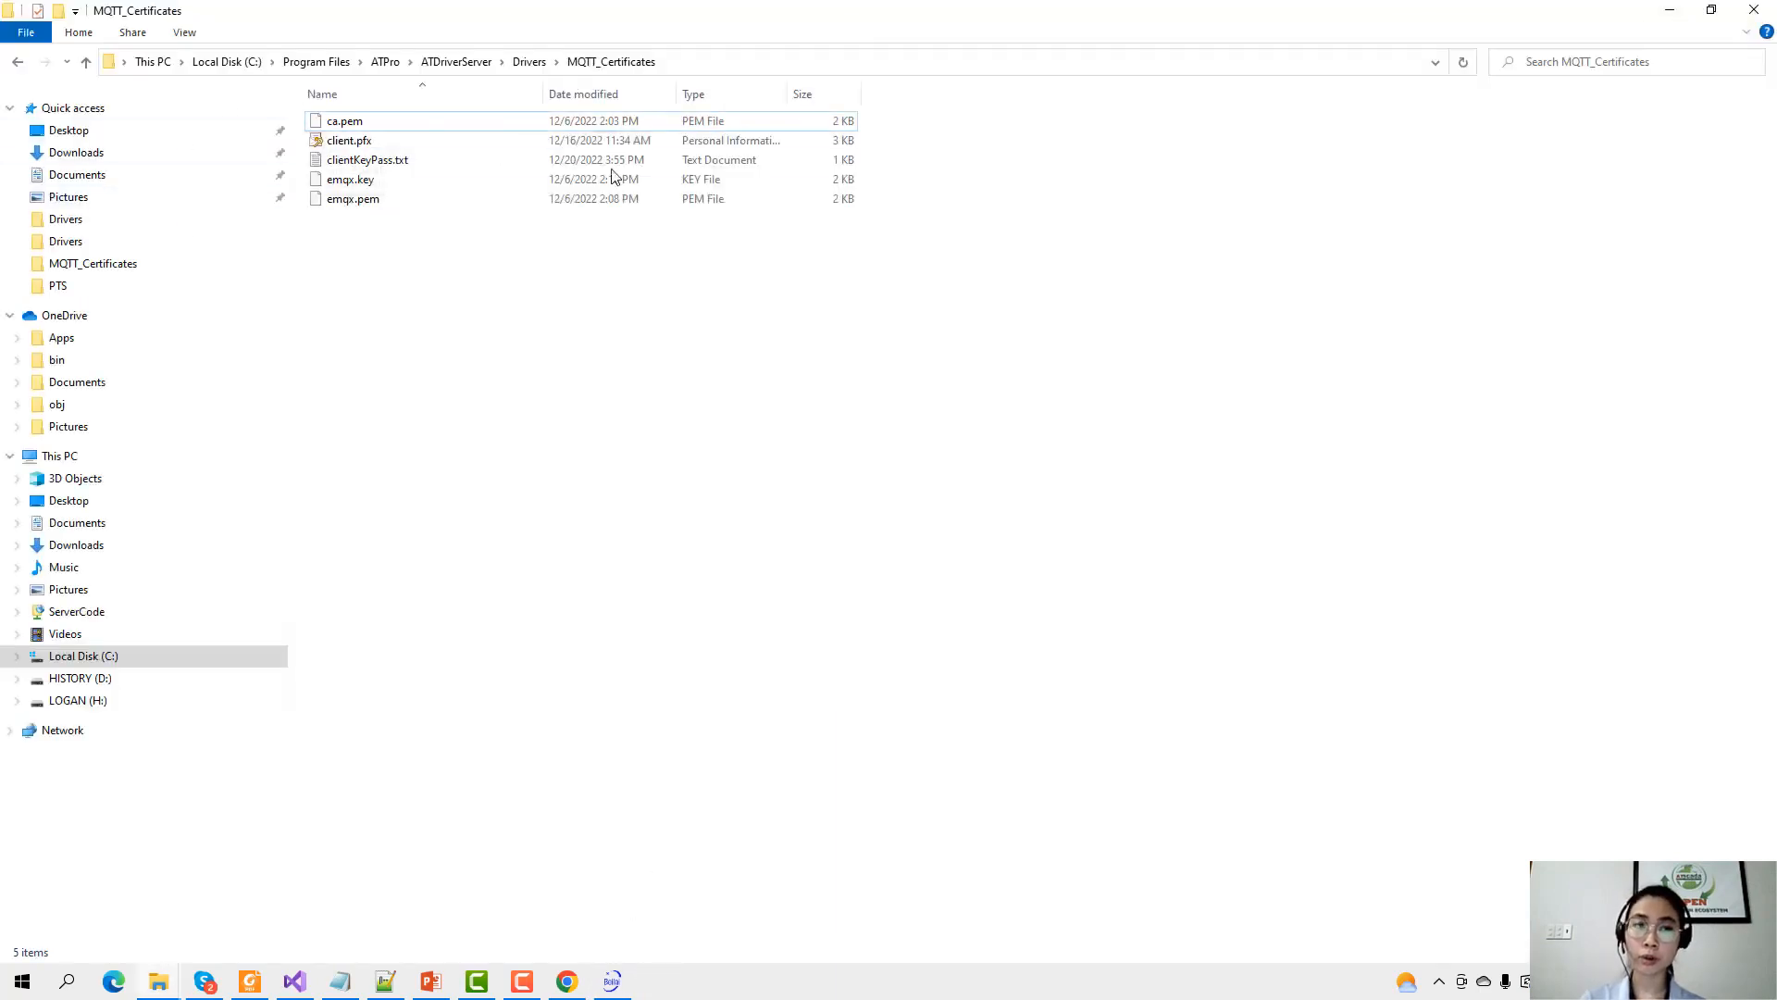
# Review the sizes of ca.pem, client.pfx and clientKeyPass.txt, then minimize the MQTT_Certificates window.
pyautogui.click(394, 123)
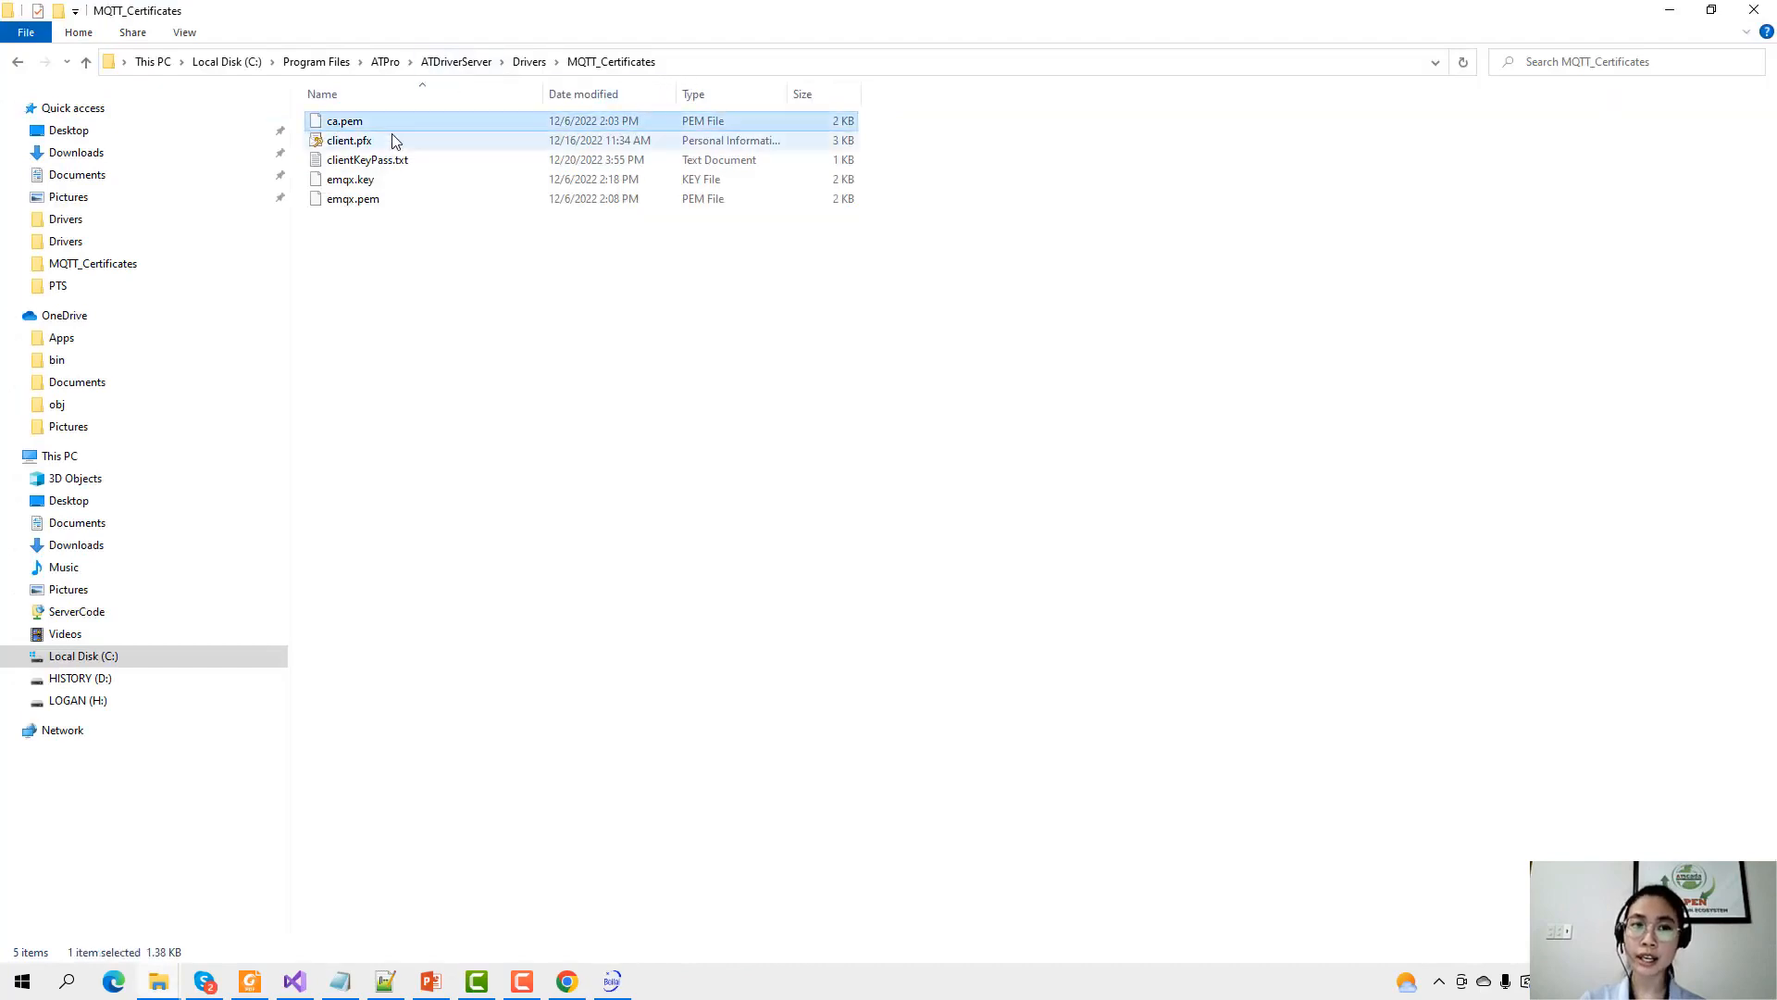
pyautogui.keyDown('shift'); pyautogui.click(398, 160); pyautogui.keyUp('shift')
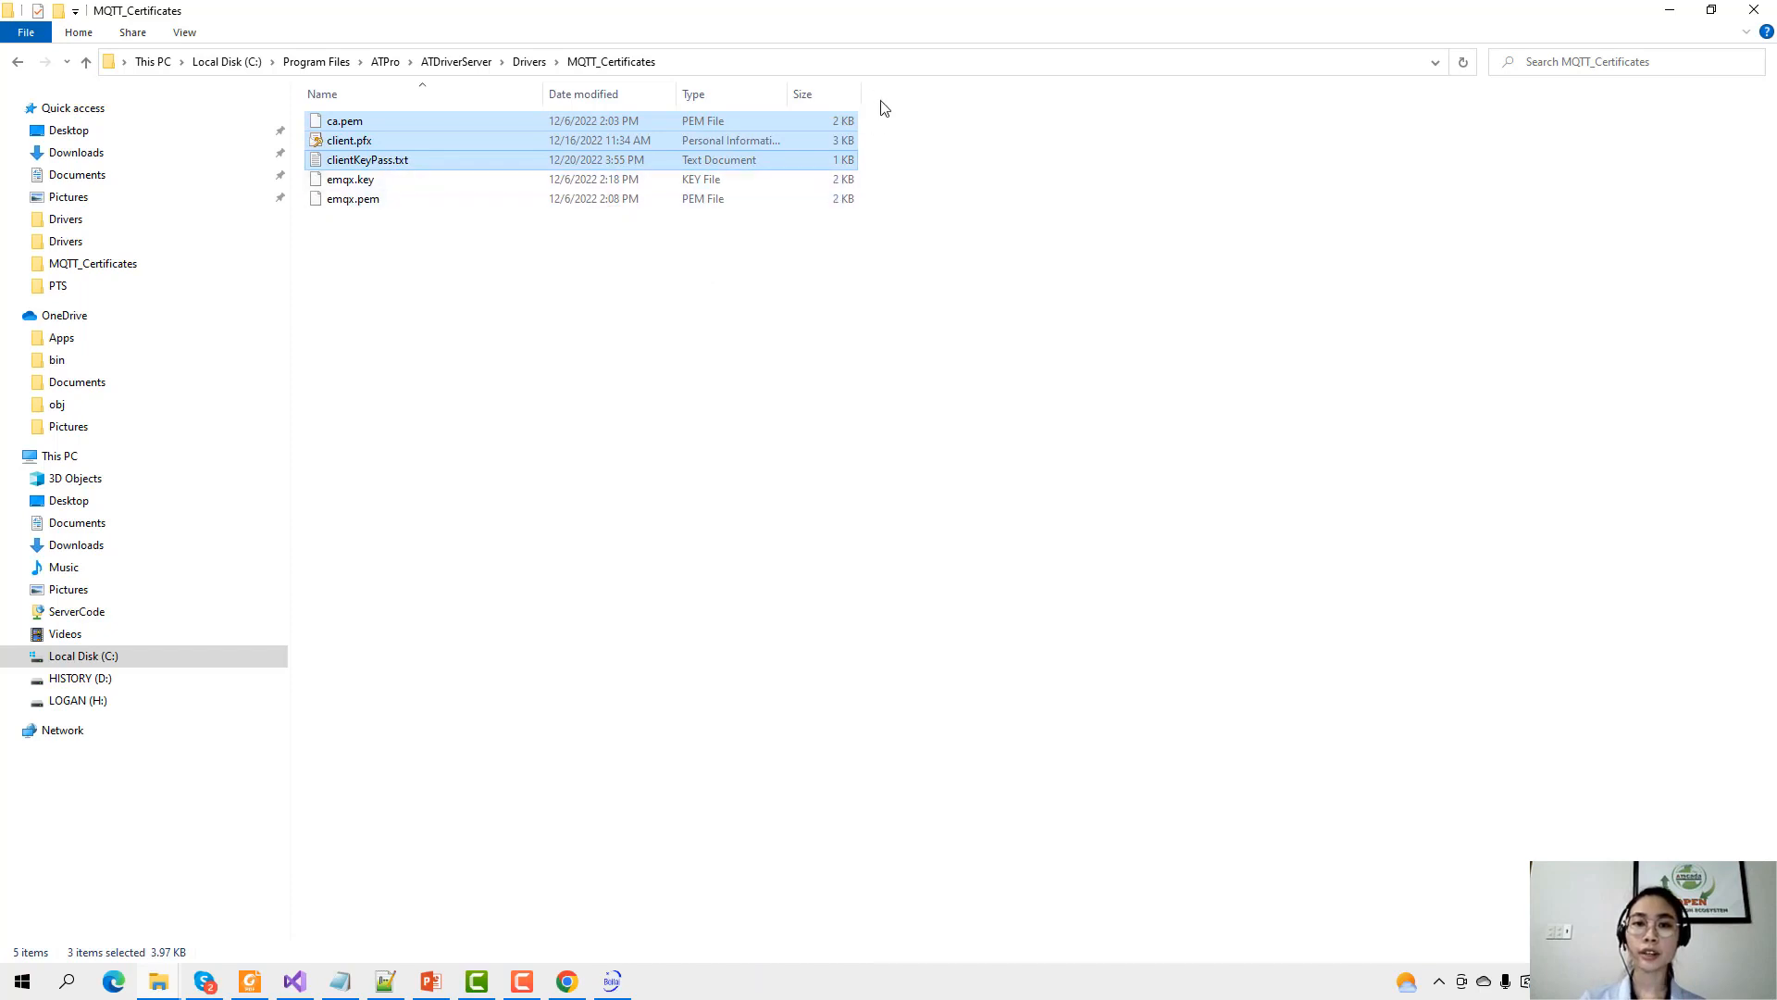
pyautogui.moveTo(862, 92); pyautogui.dragTo(890, 94)
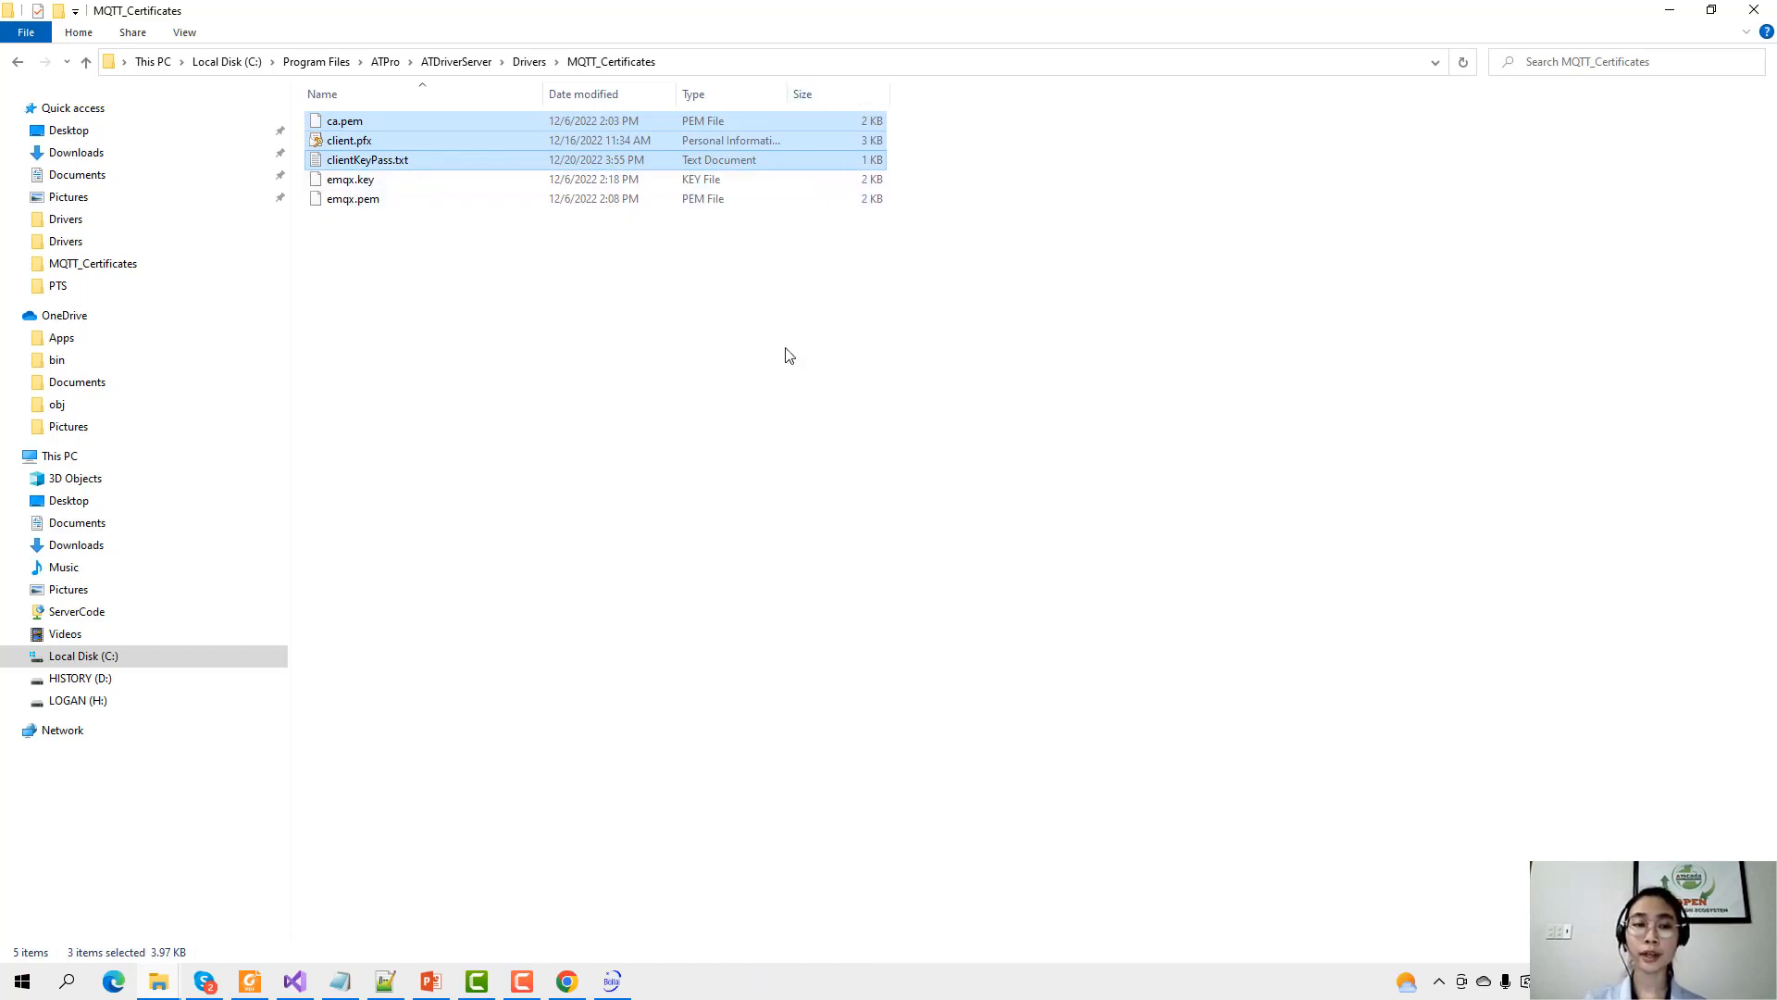
pyautogui.click(497, 277)
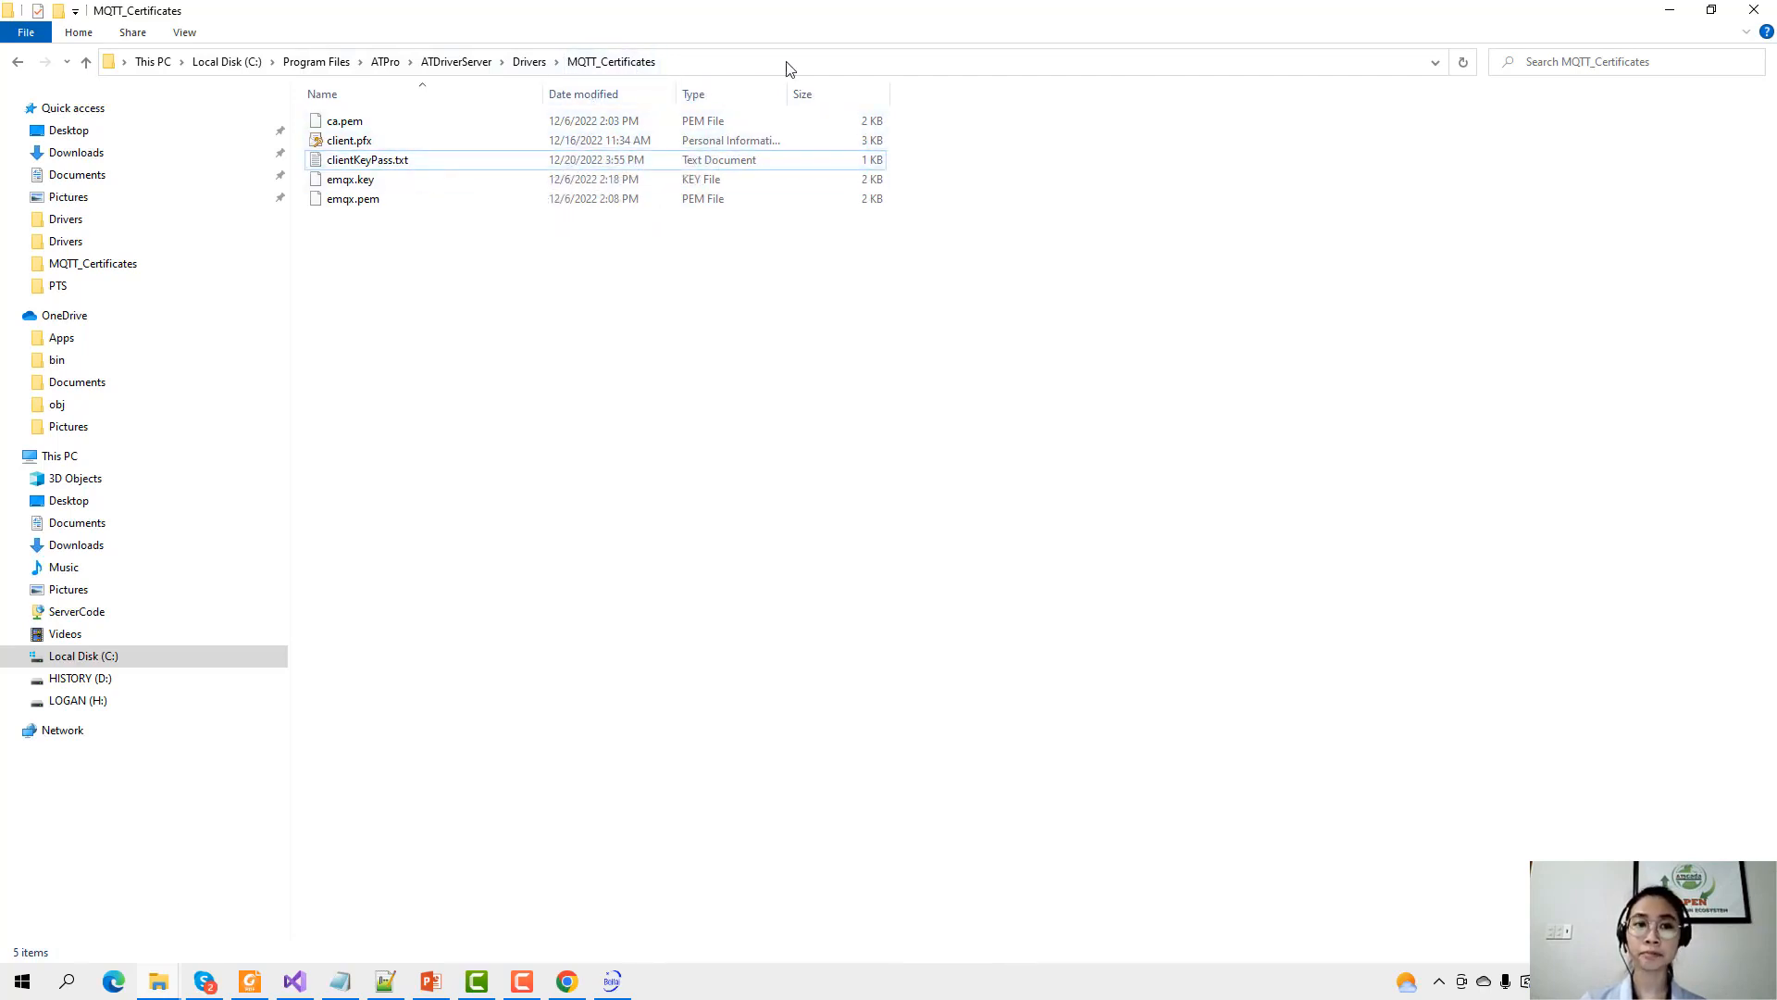
pyautogui.click(1663, 11)
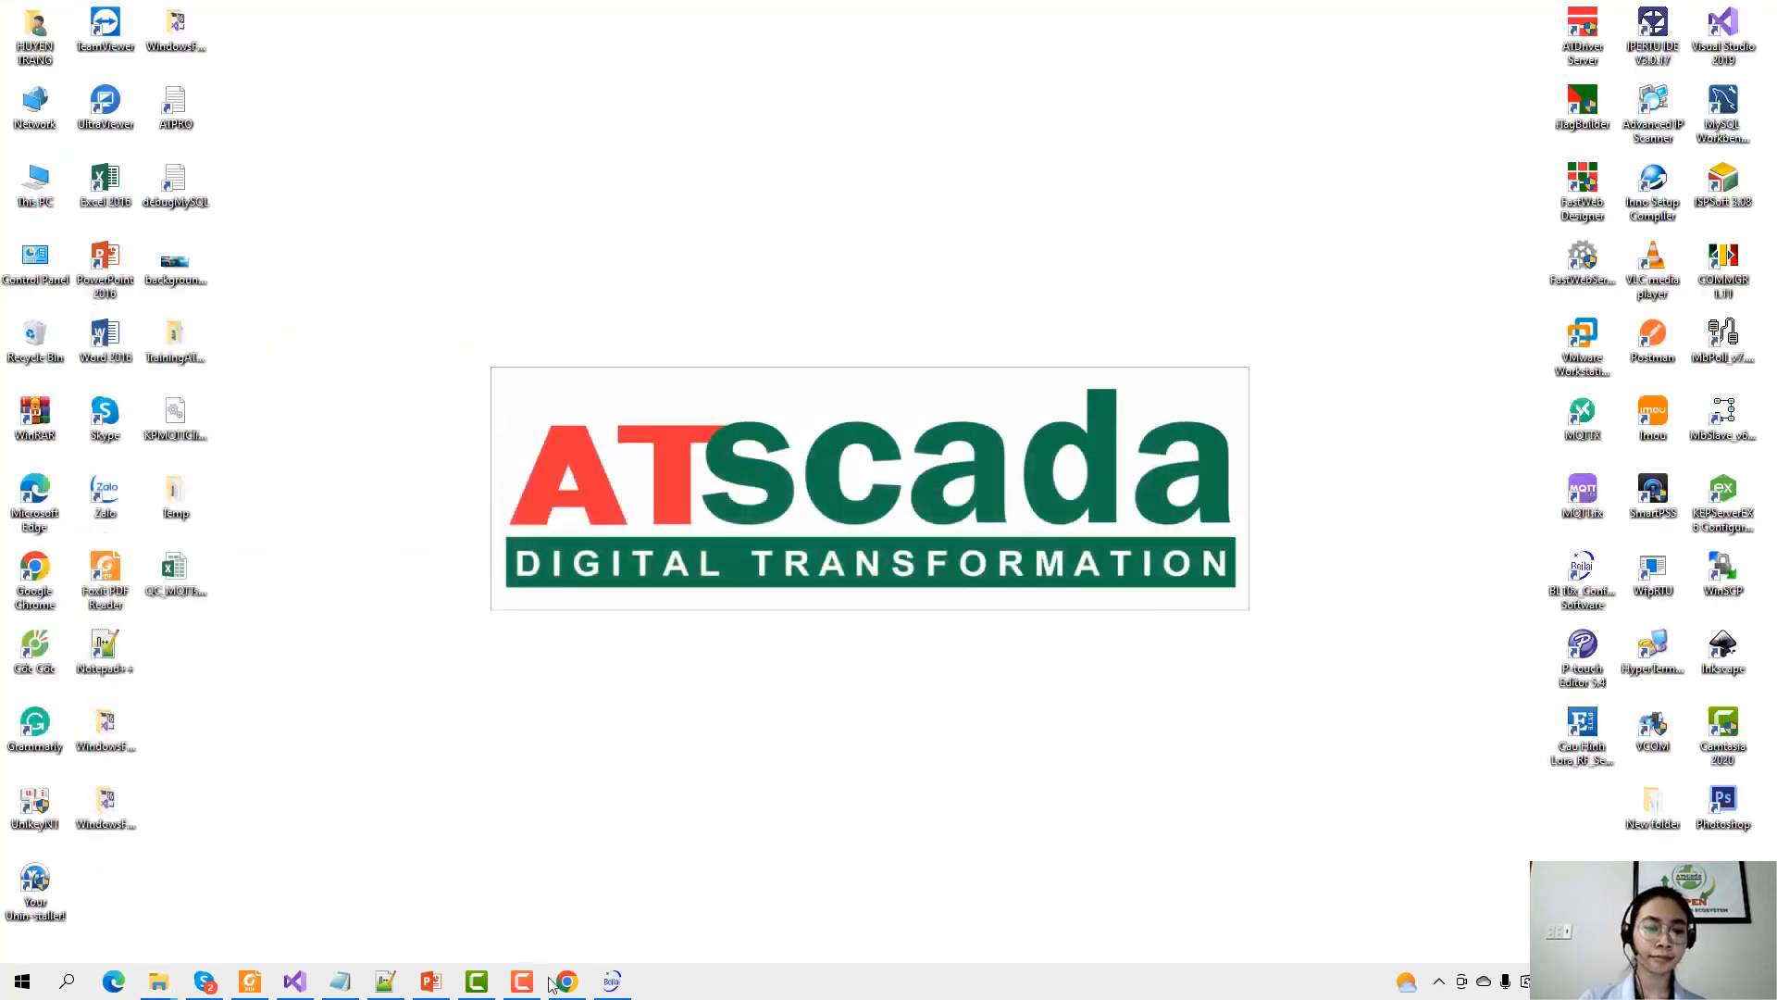
# Restore the ATDriver Server window from the system tray and maximize it.
pyautogui.click(1438, 981)
pyautogui.doubleClick(1458, 909)
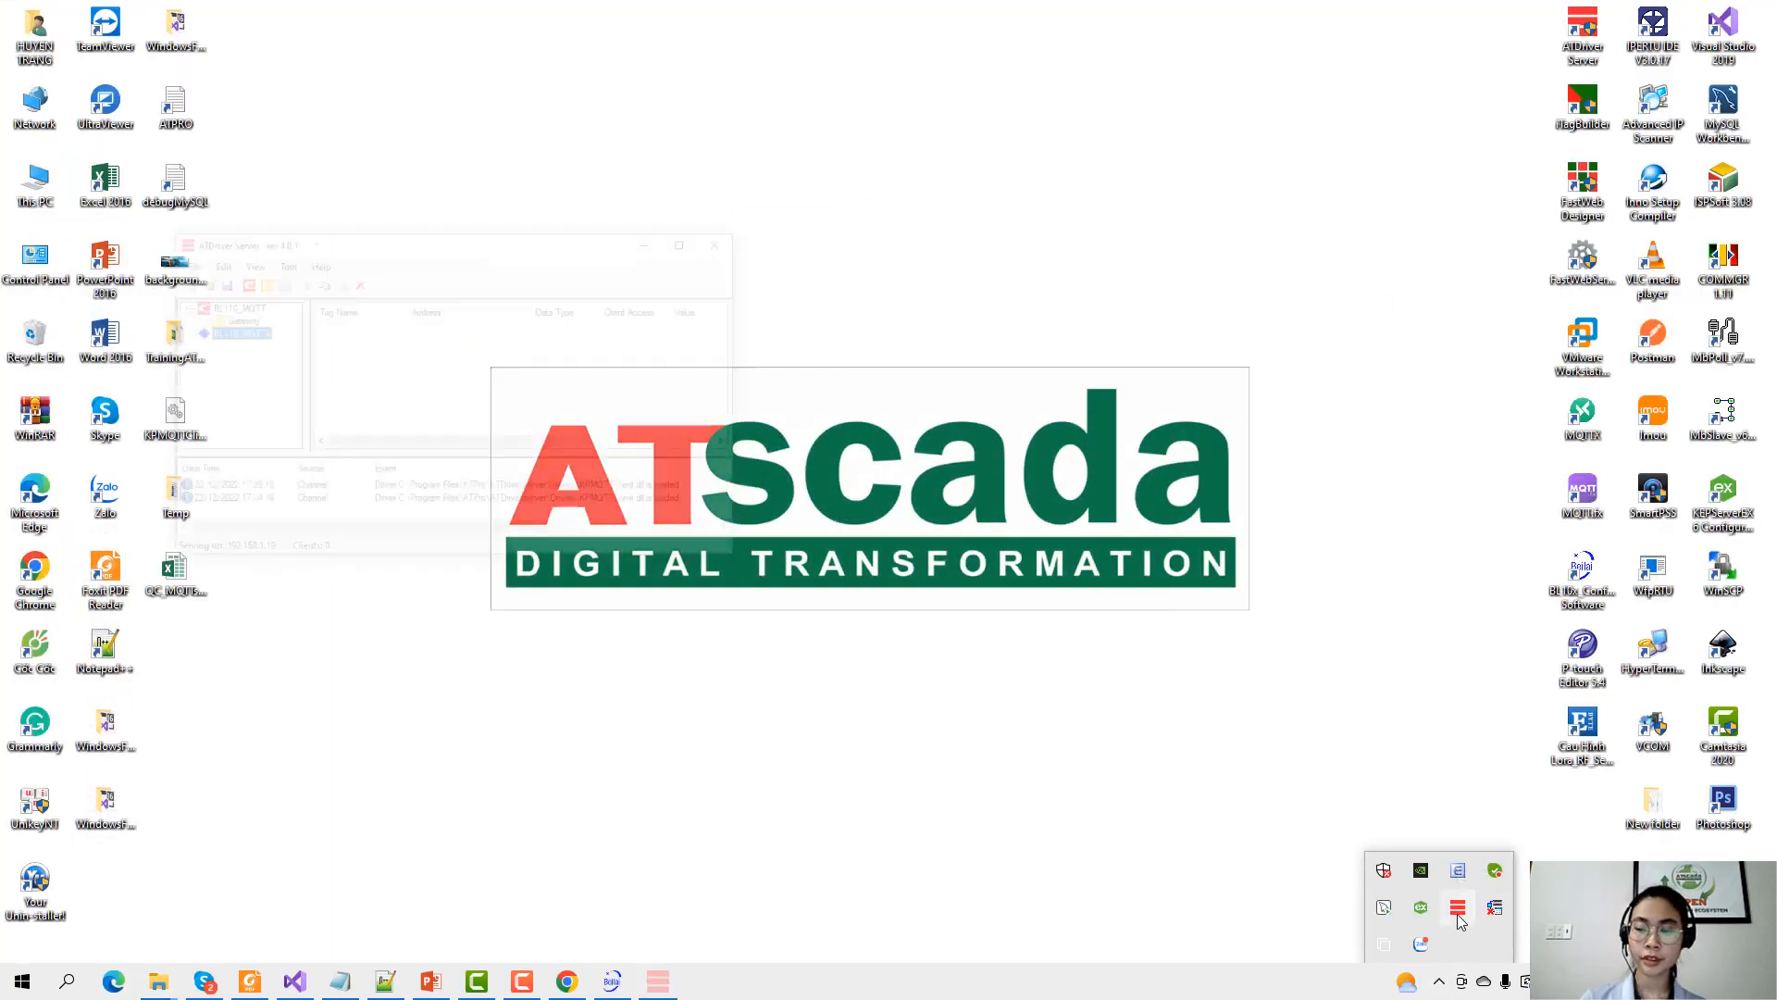
pyautogui.doubleClick(646, 61)
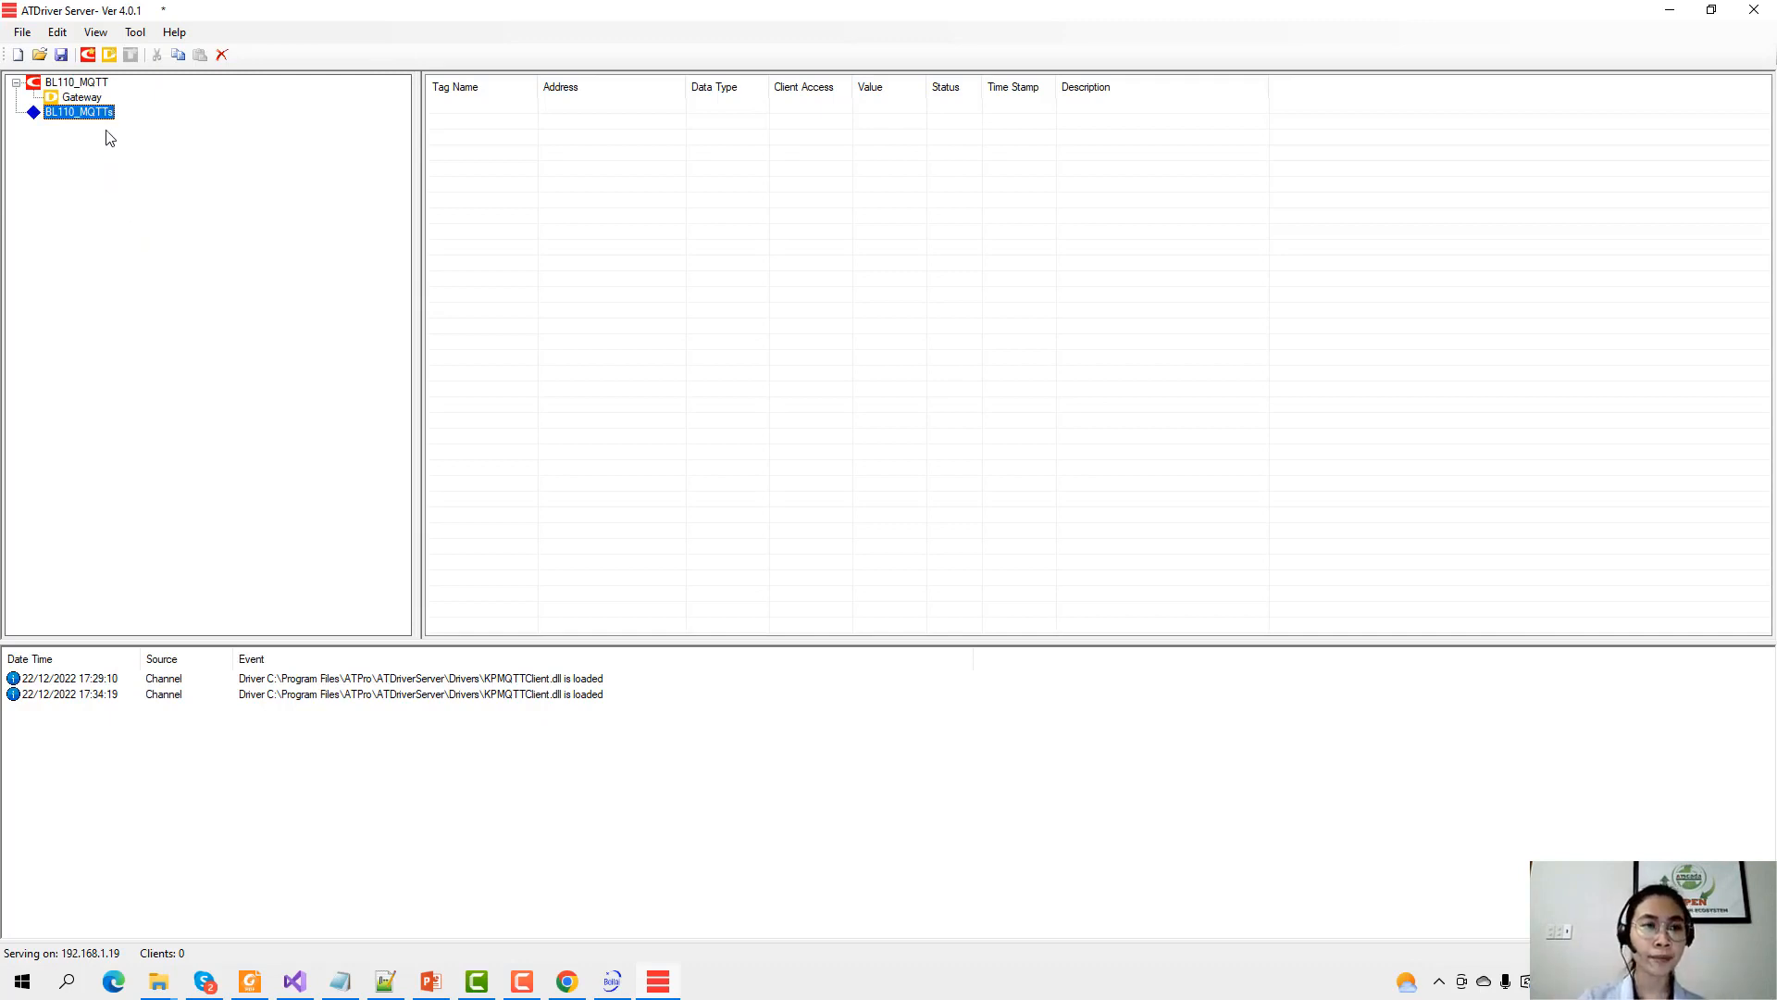
# Add device Gateway to BL110_MQTTs with ID BL110, subscribe BL110_pub, publish BL110_sub.
pyautogui.click(109, 55)
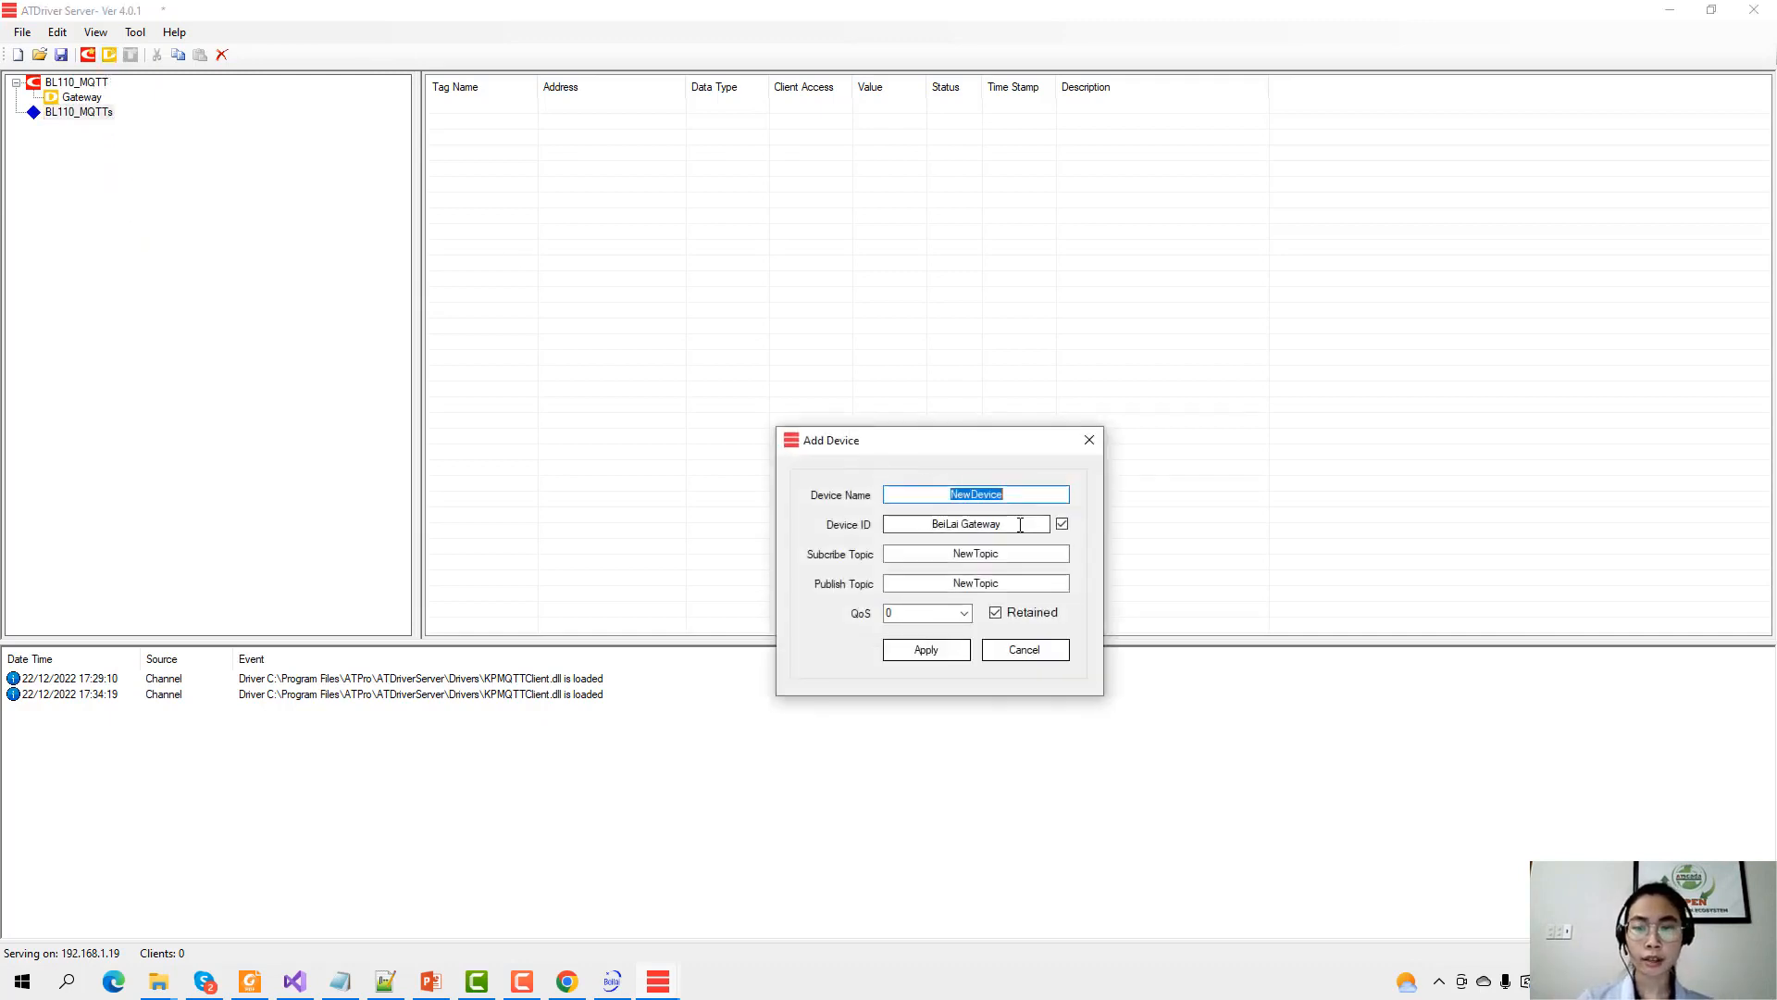
pyautogui.write('Ga')
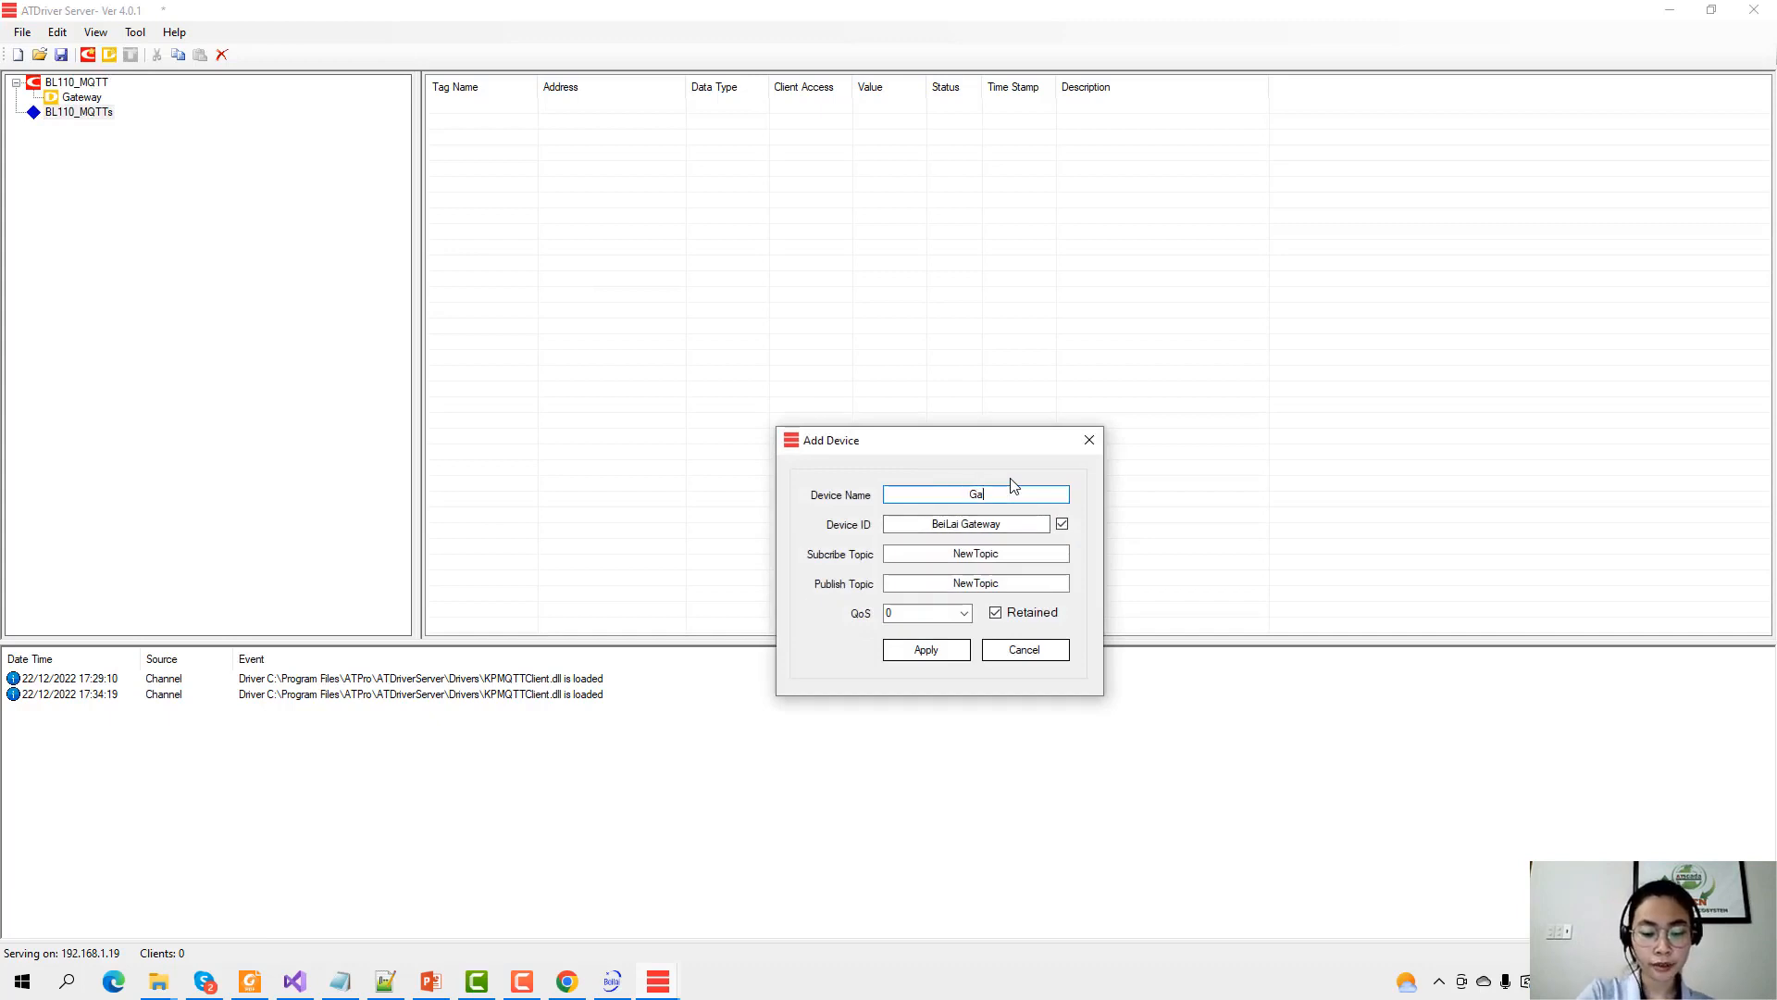
pyautogui.write('teway')
pyautogui.press('Tab')
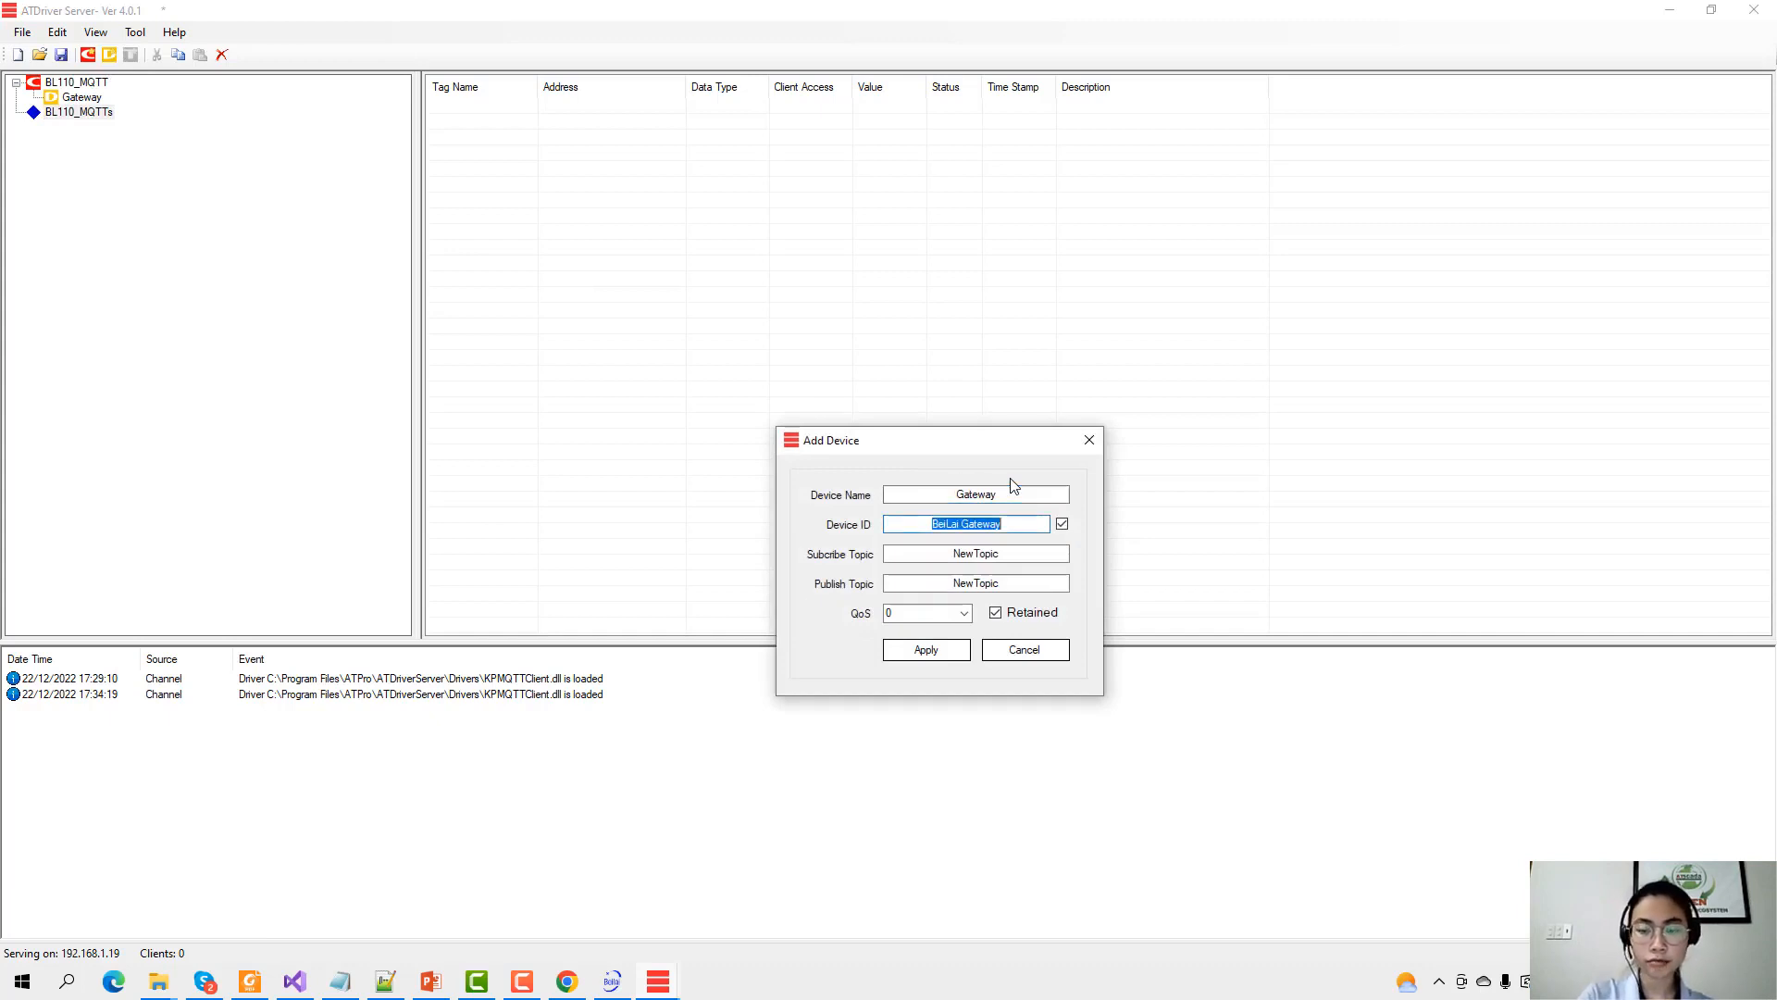
pyautogui.write('BL110')
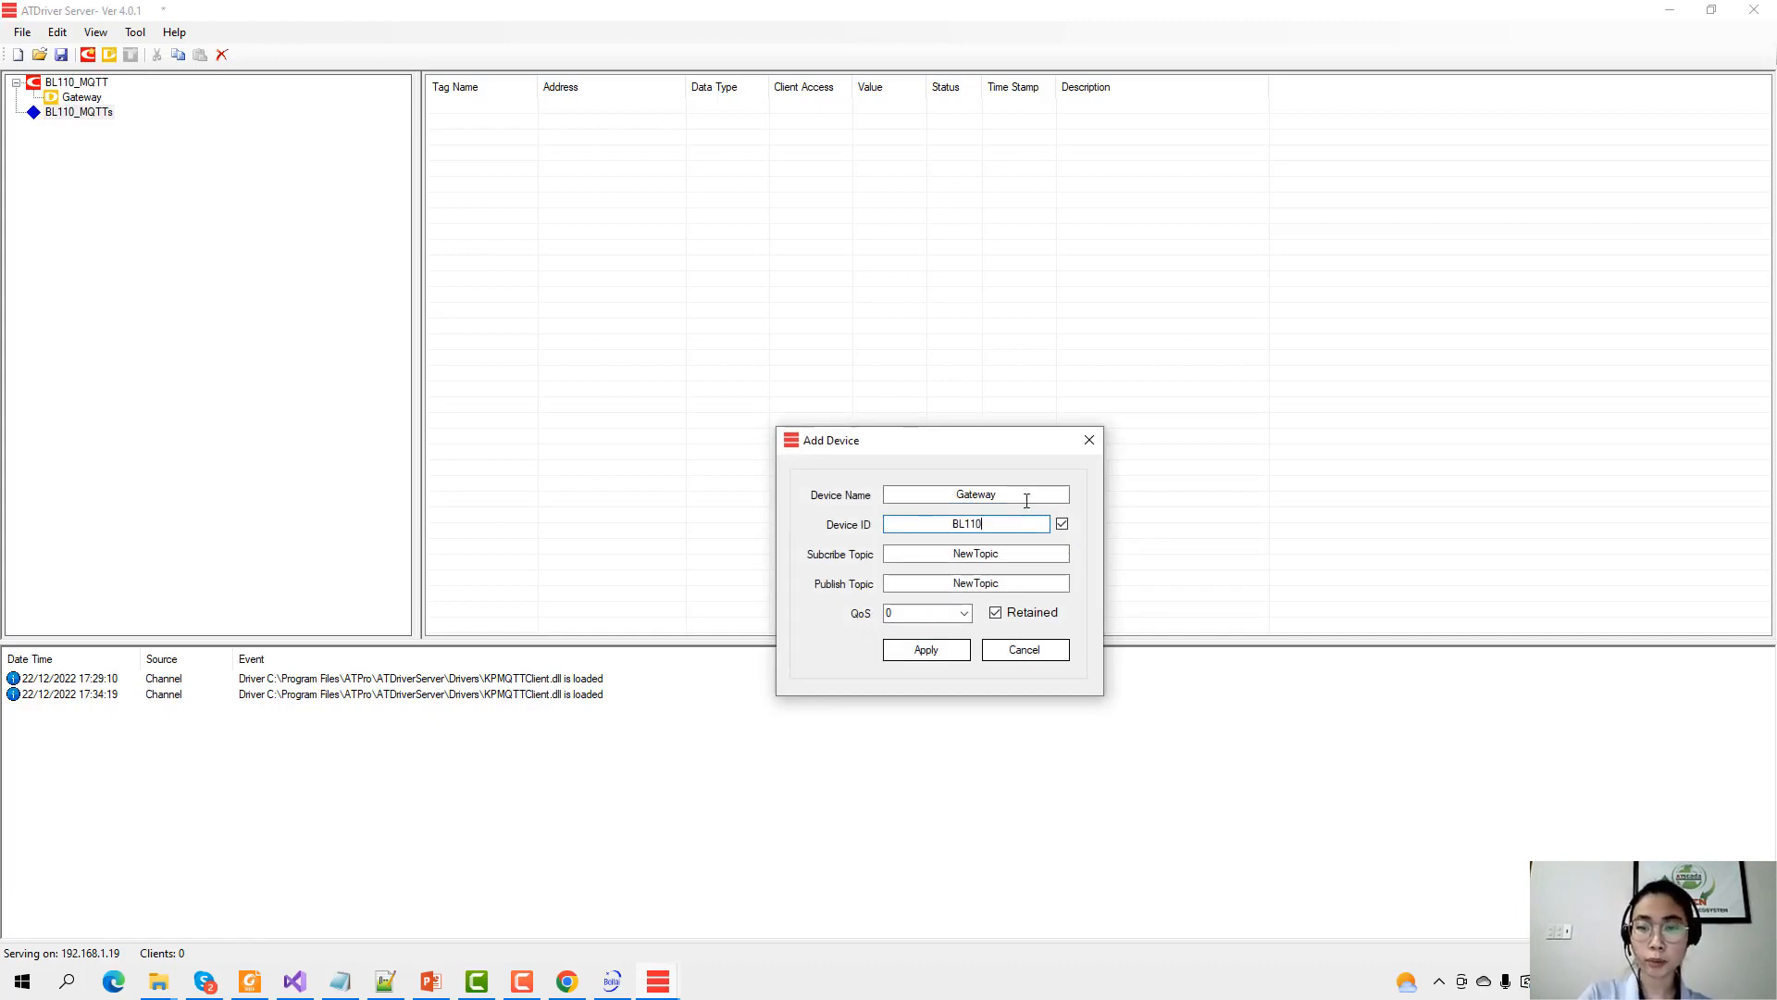
pyautogui.press('Tab')
pyautogui.write('B')
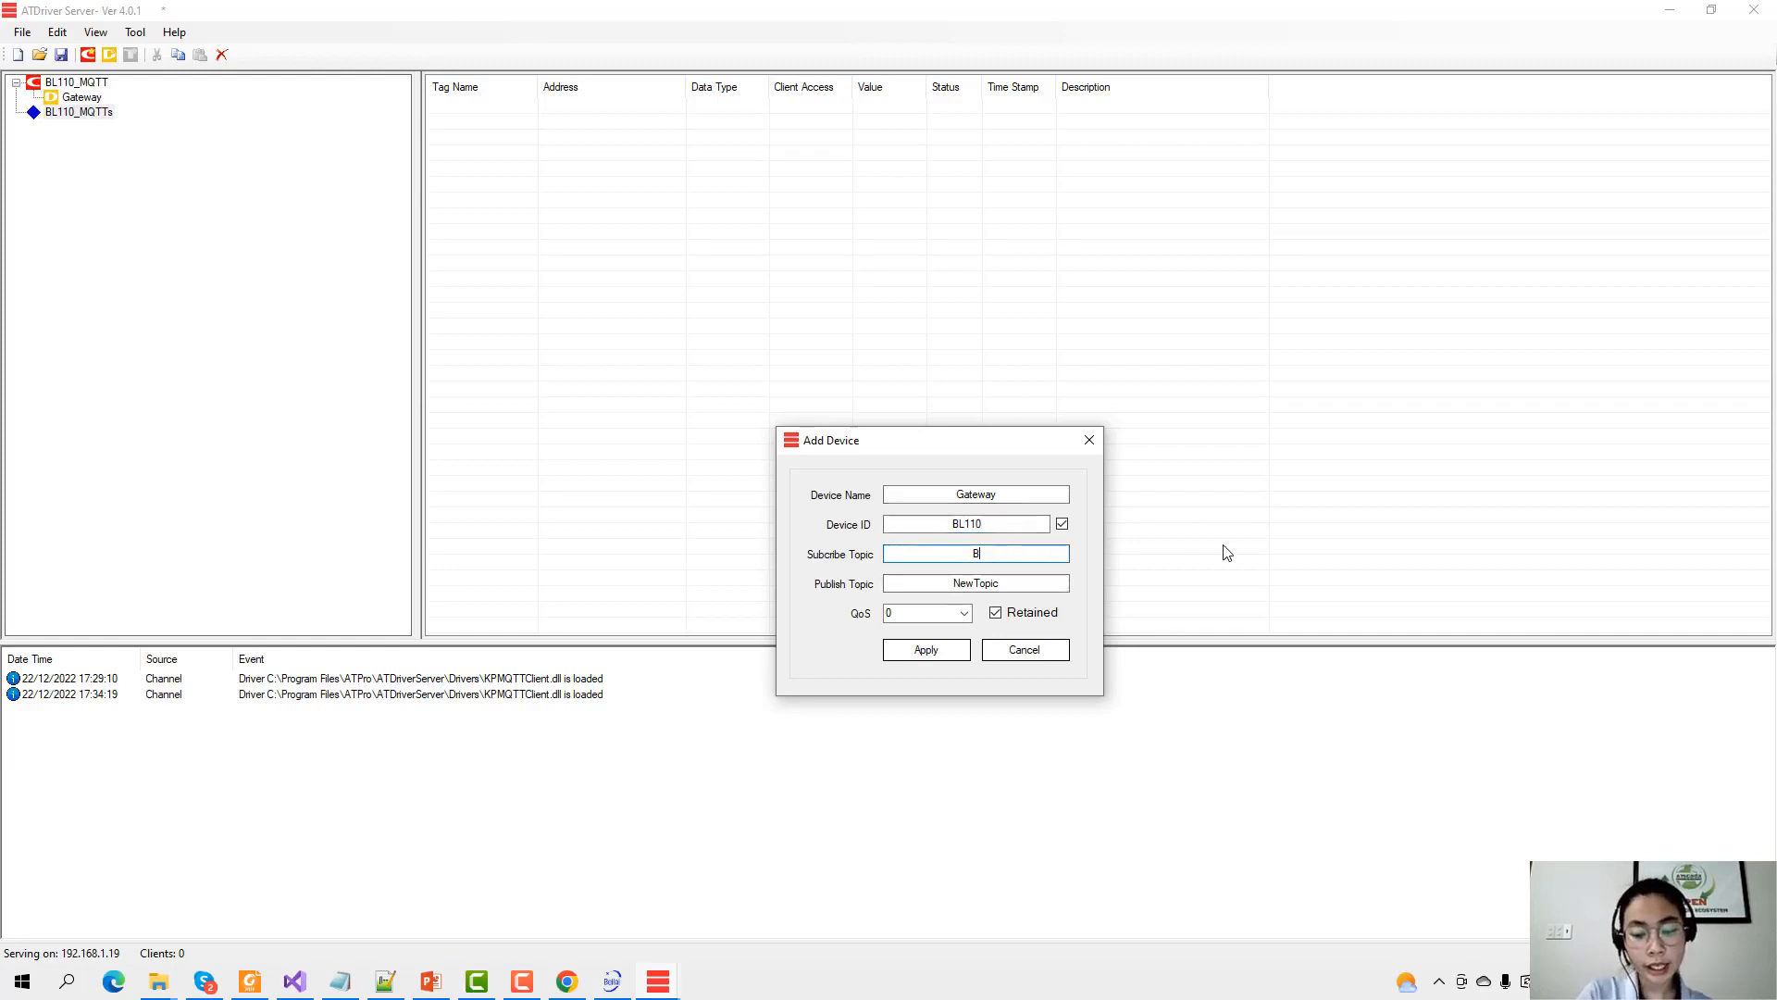
pyautogui.write('L110')
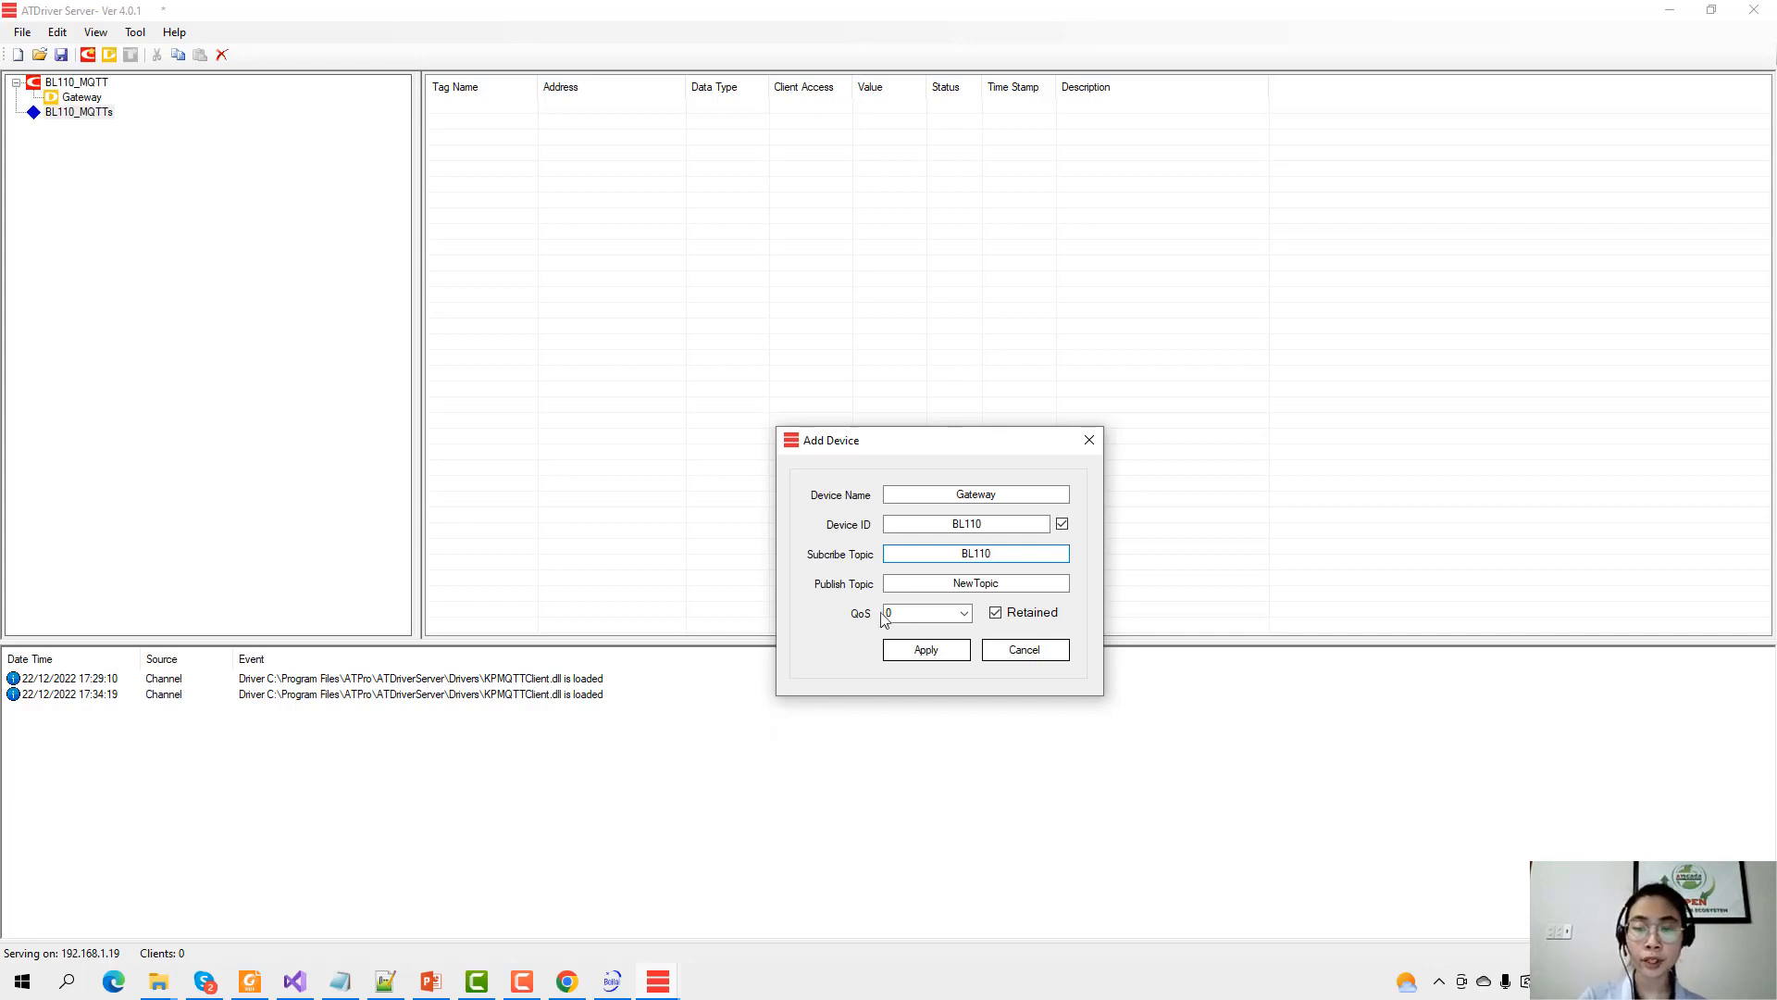
pyautogui.write('_')
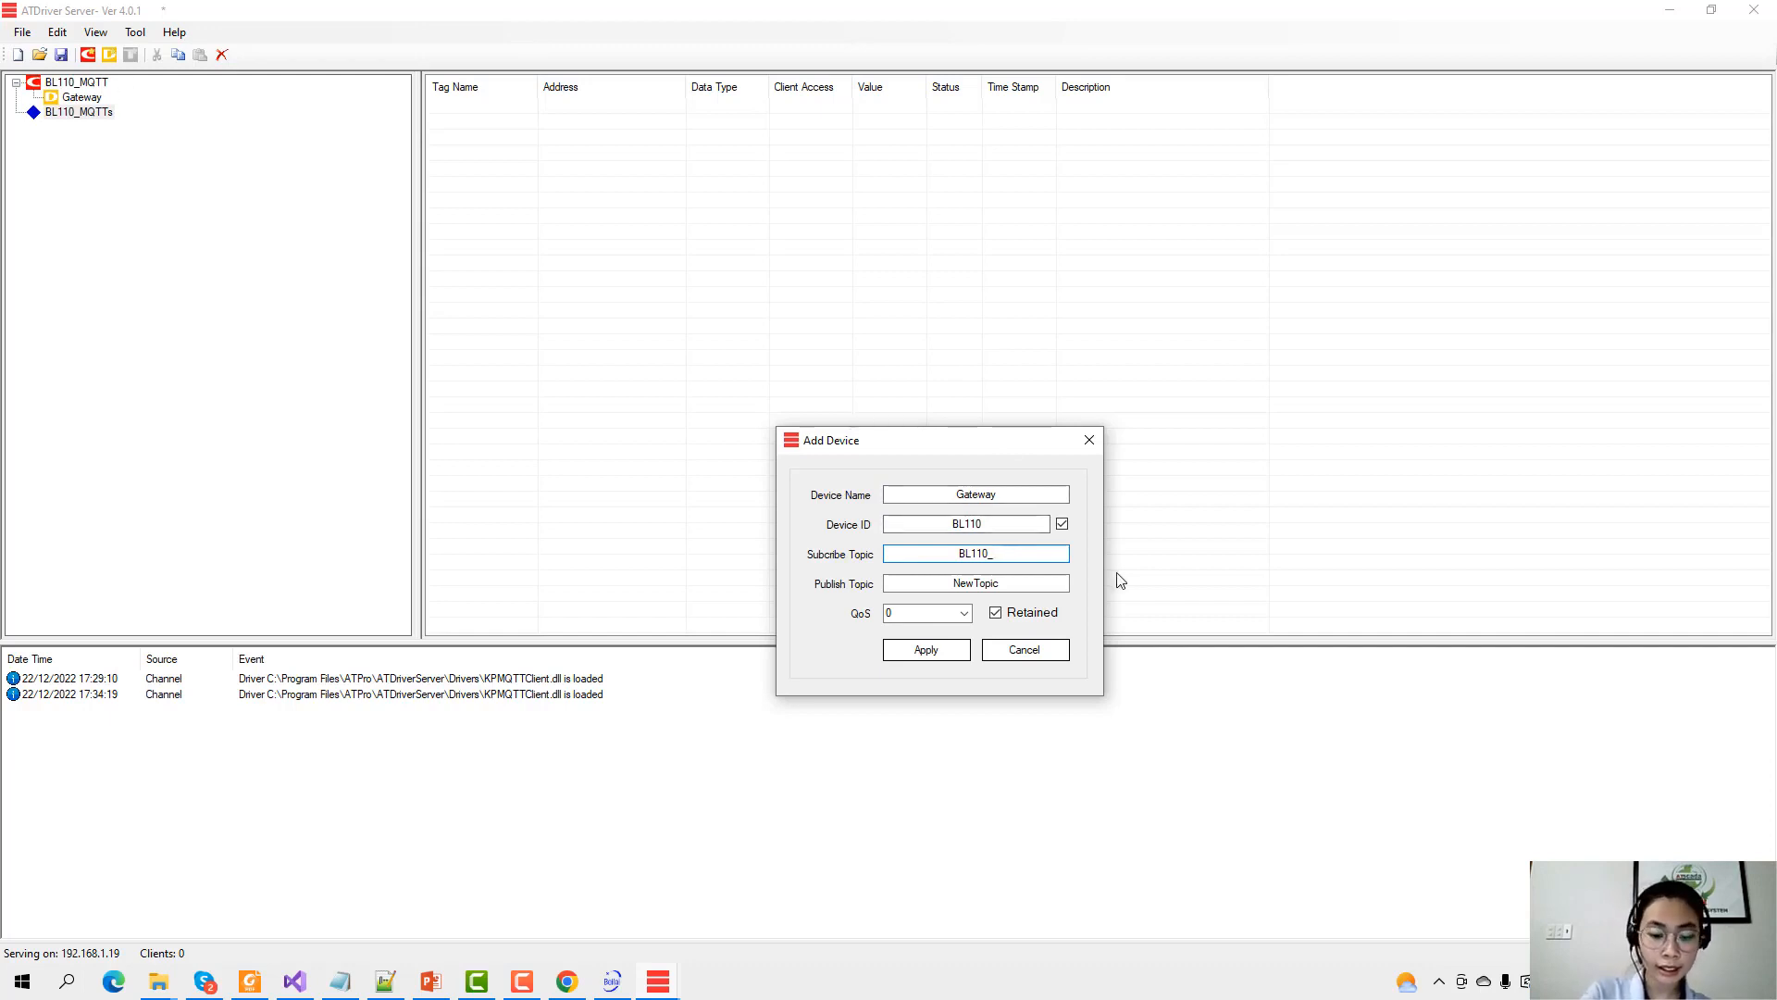
pyautogui.write('pub')
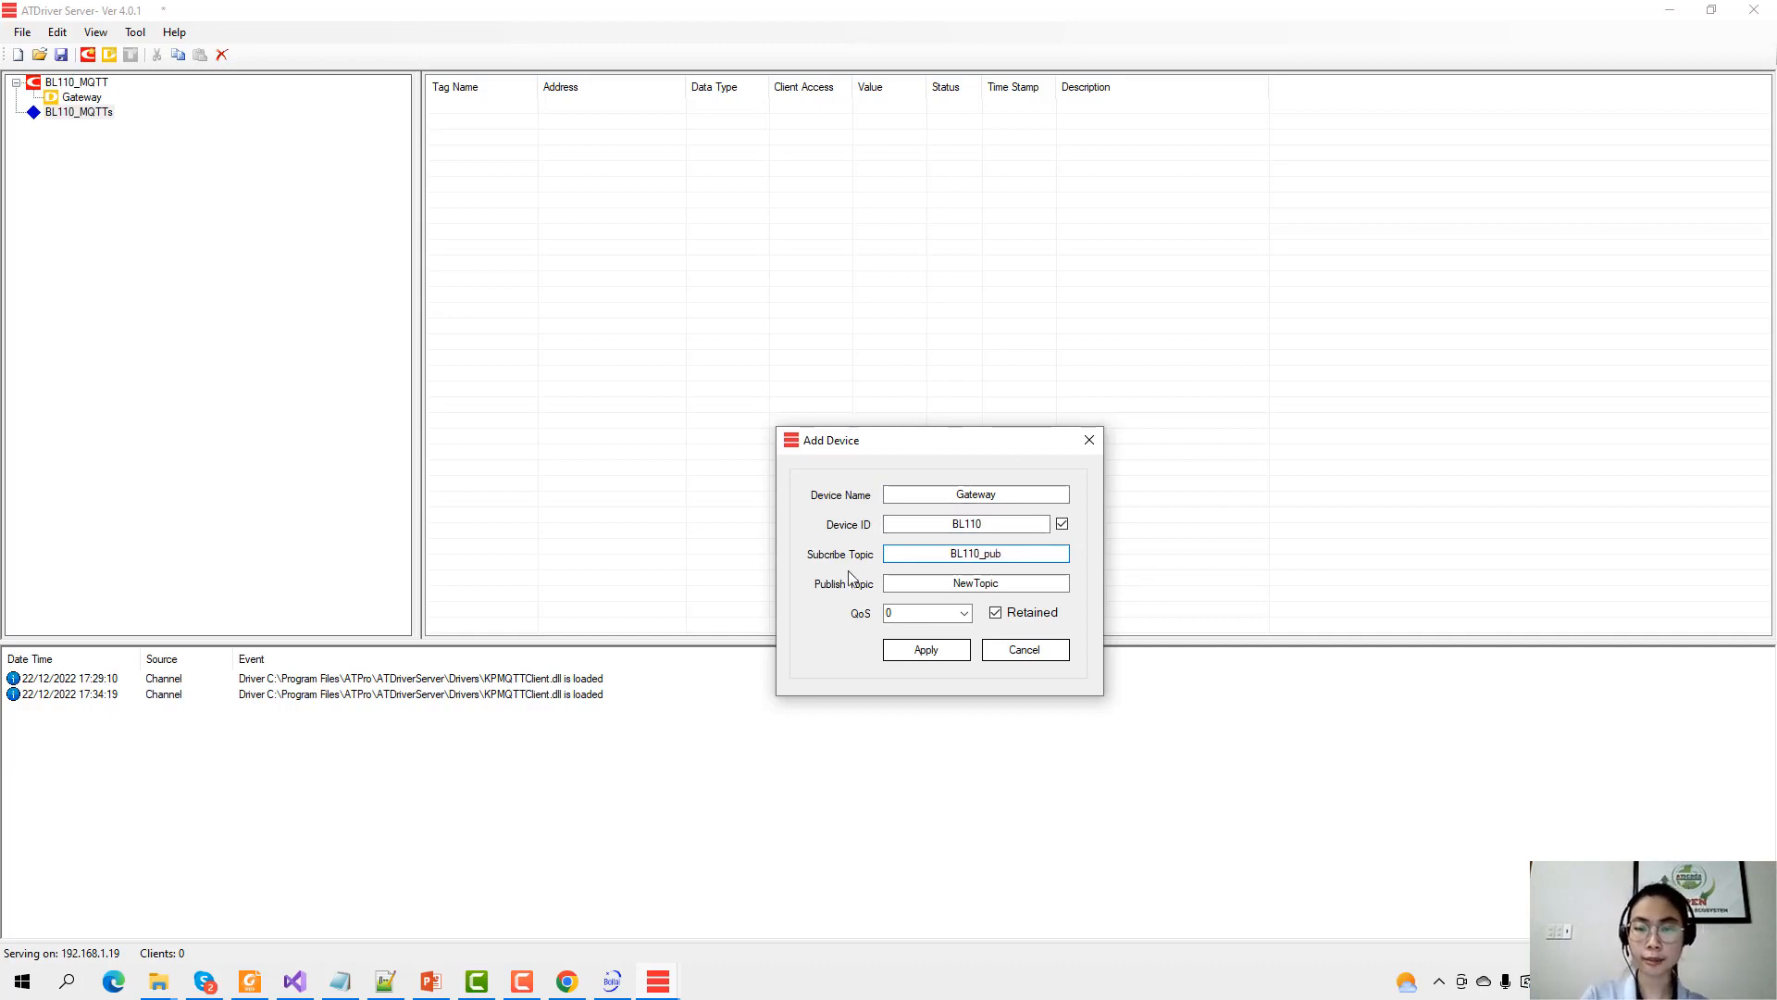
pyautogui.doubleClick(927, 584)
pyautogui.write('BL11')
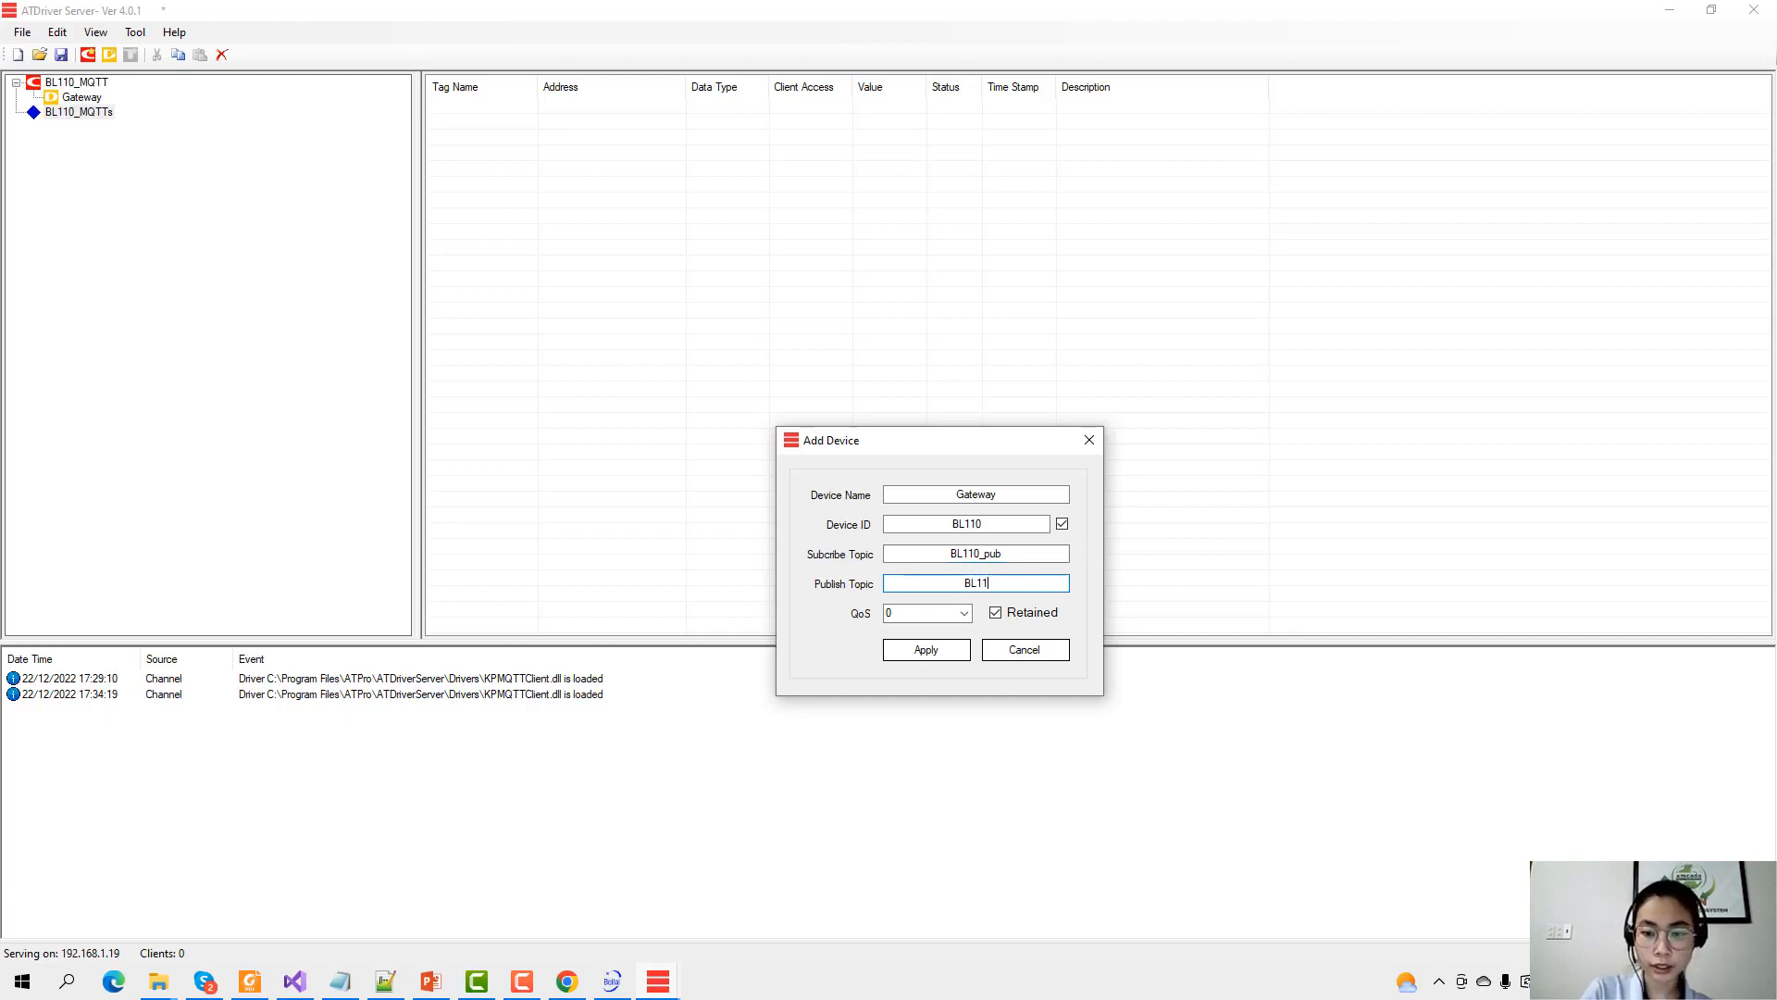
pyautogui.write('0_sub')
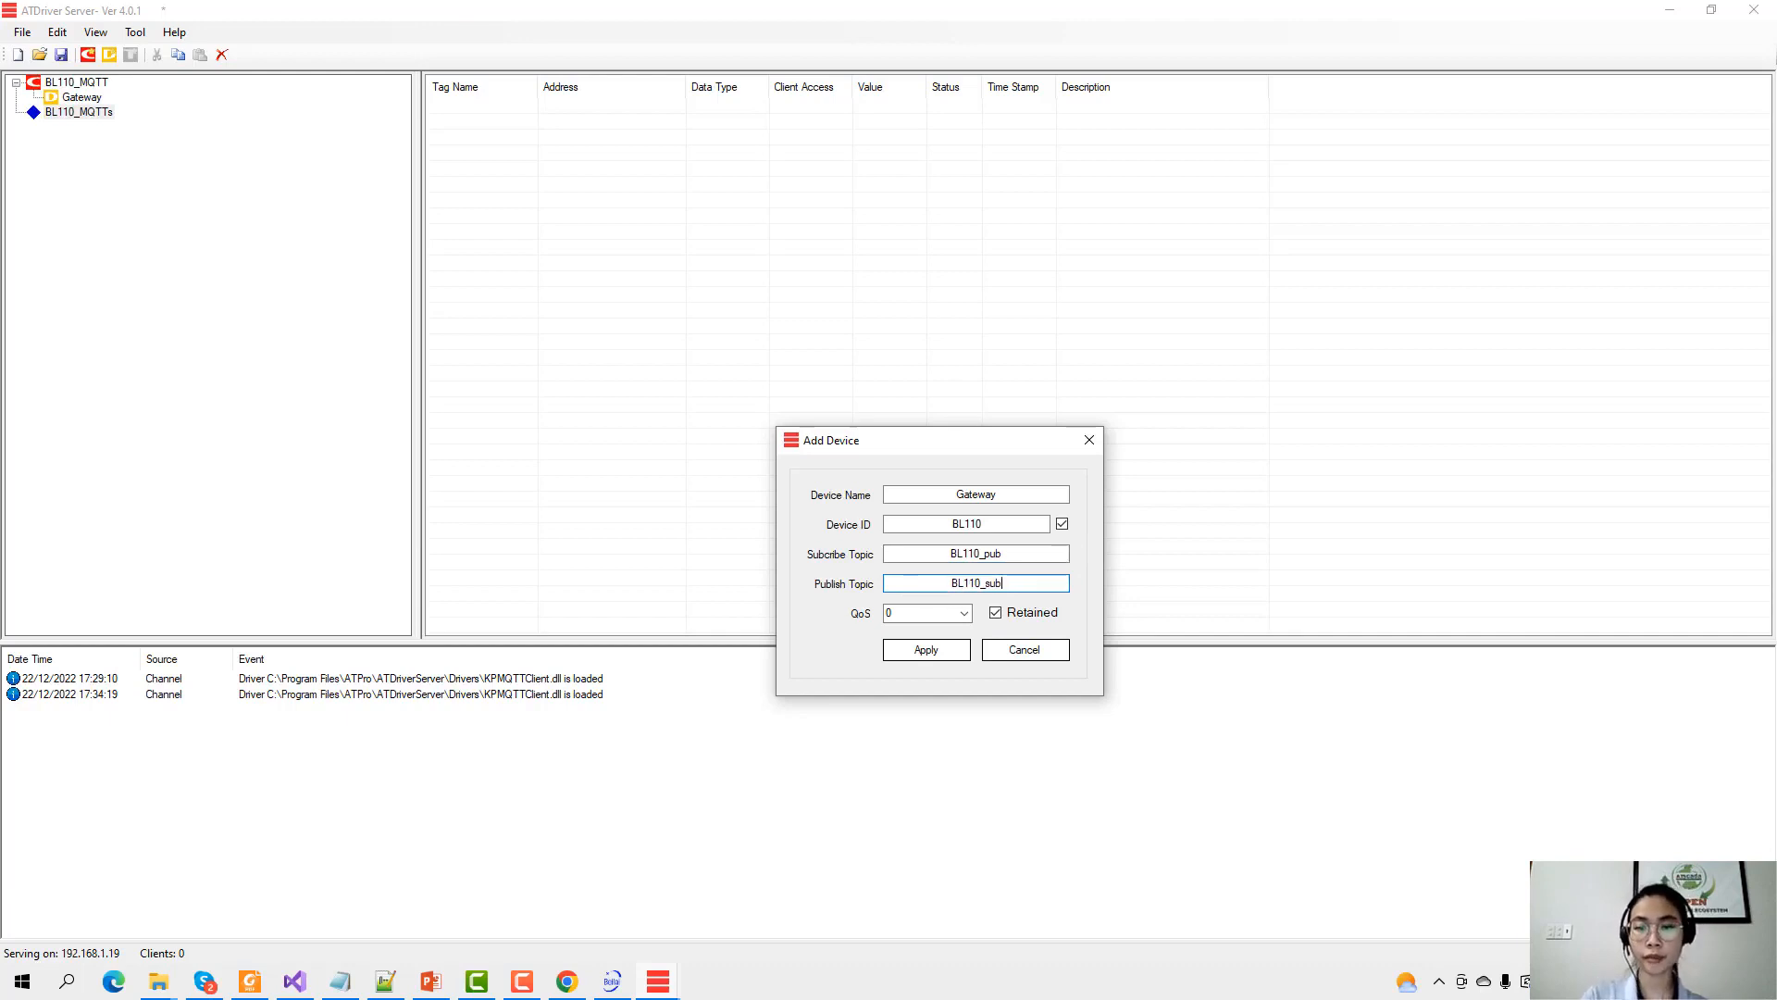
pyautogui.click(954, 649)
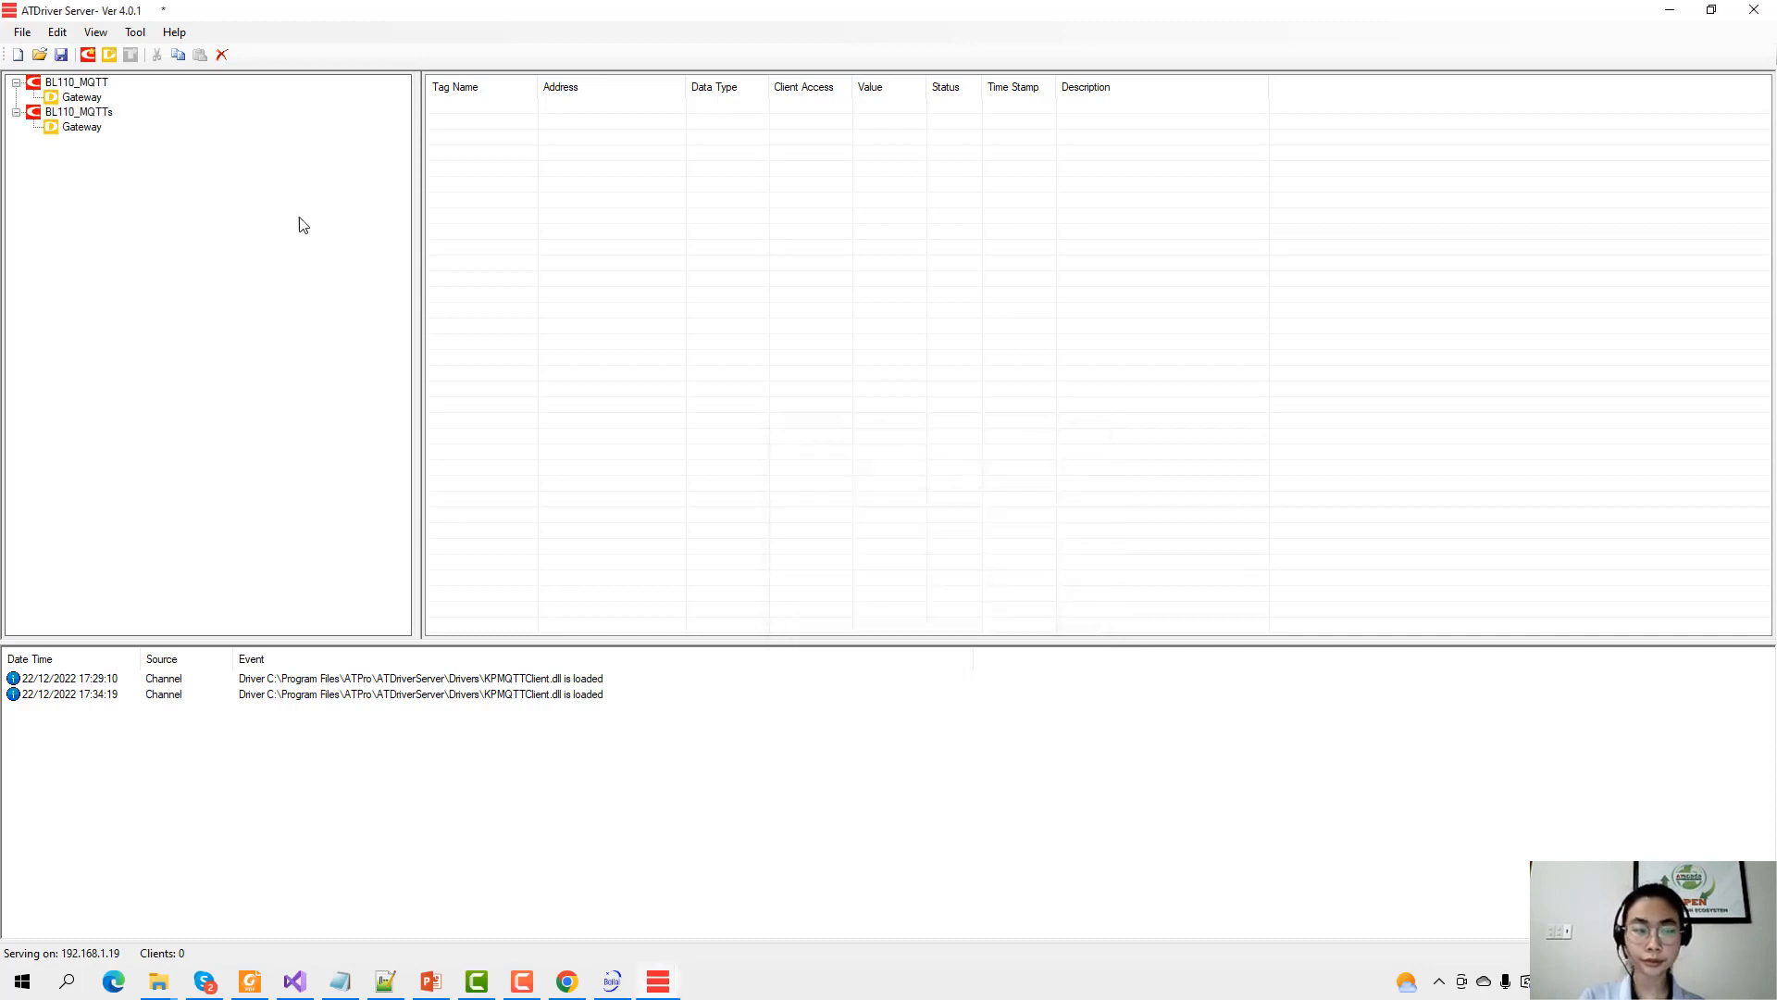
pyautogui.click(72, 127)
pyautogui.click(131, 54)
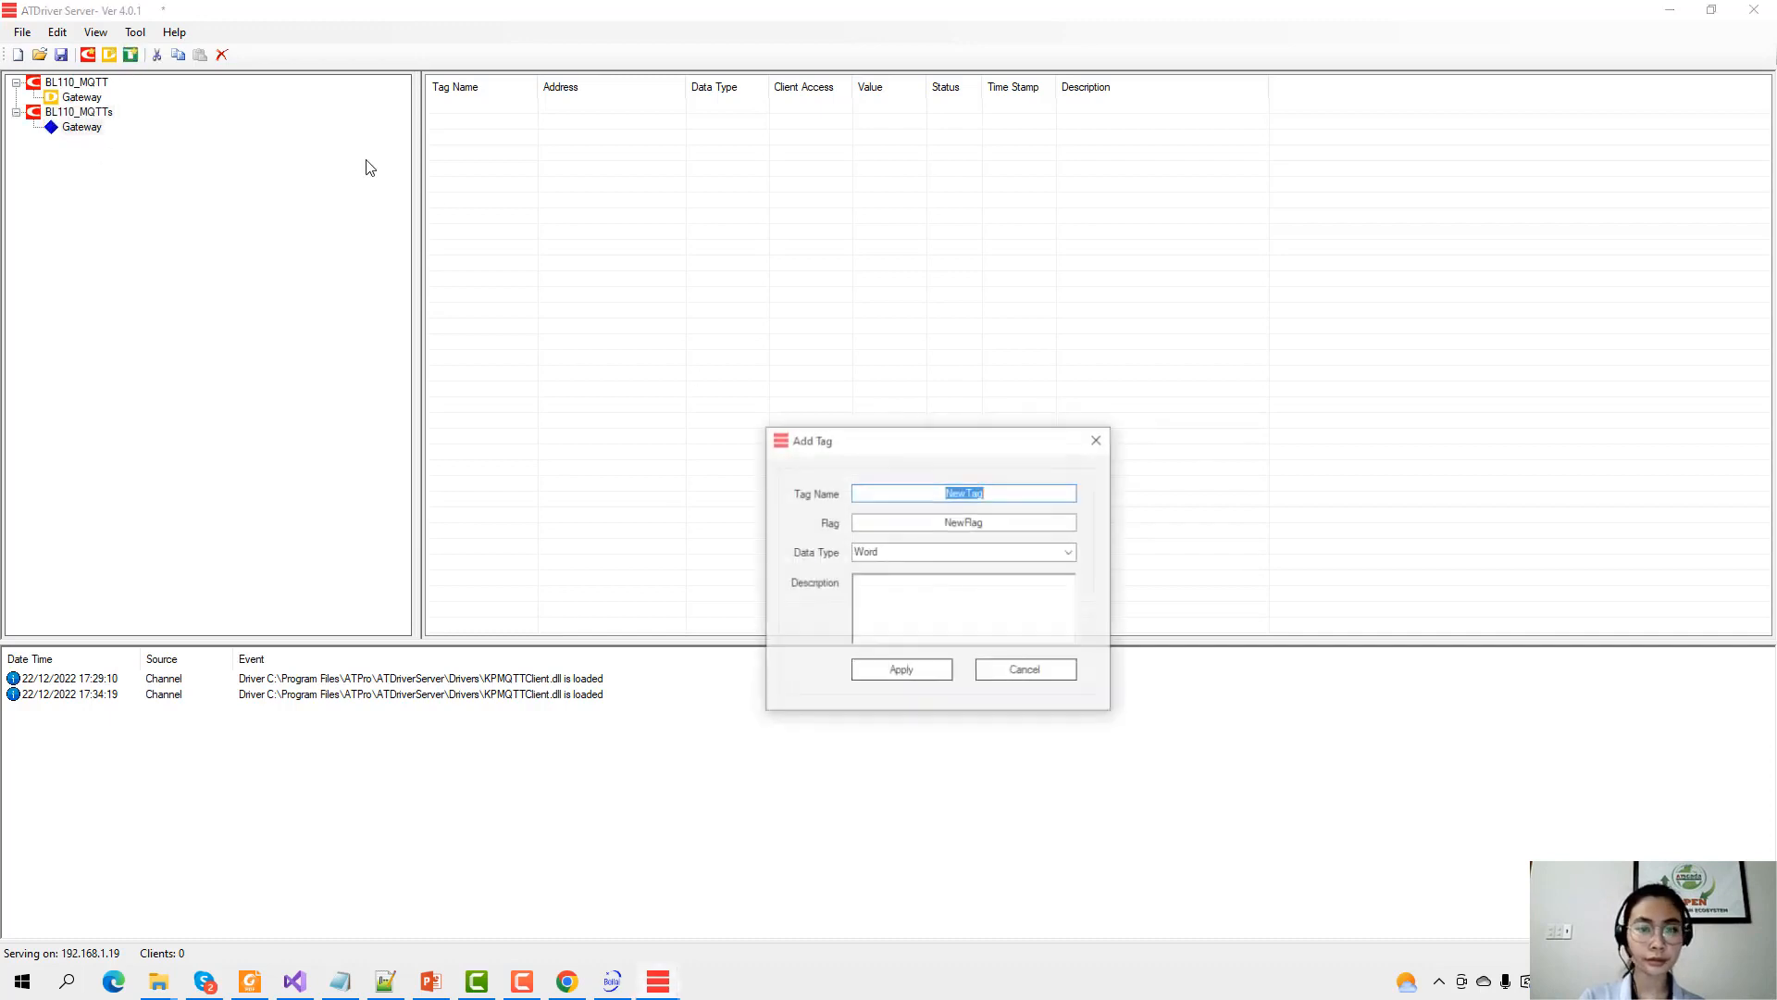
pyautogui.write('Te')
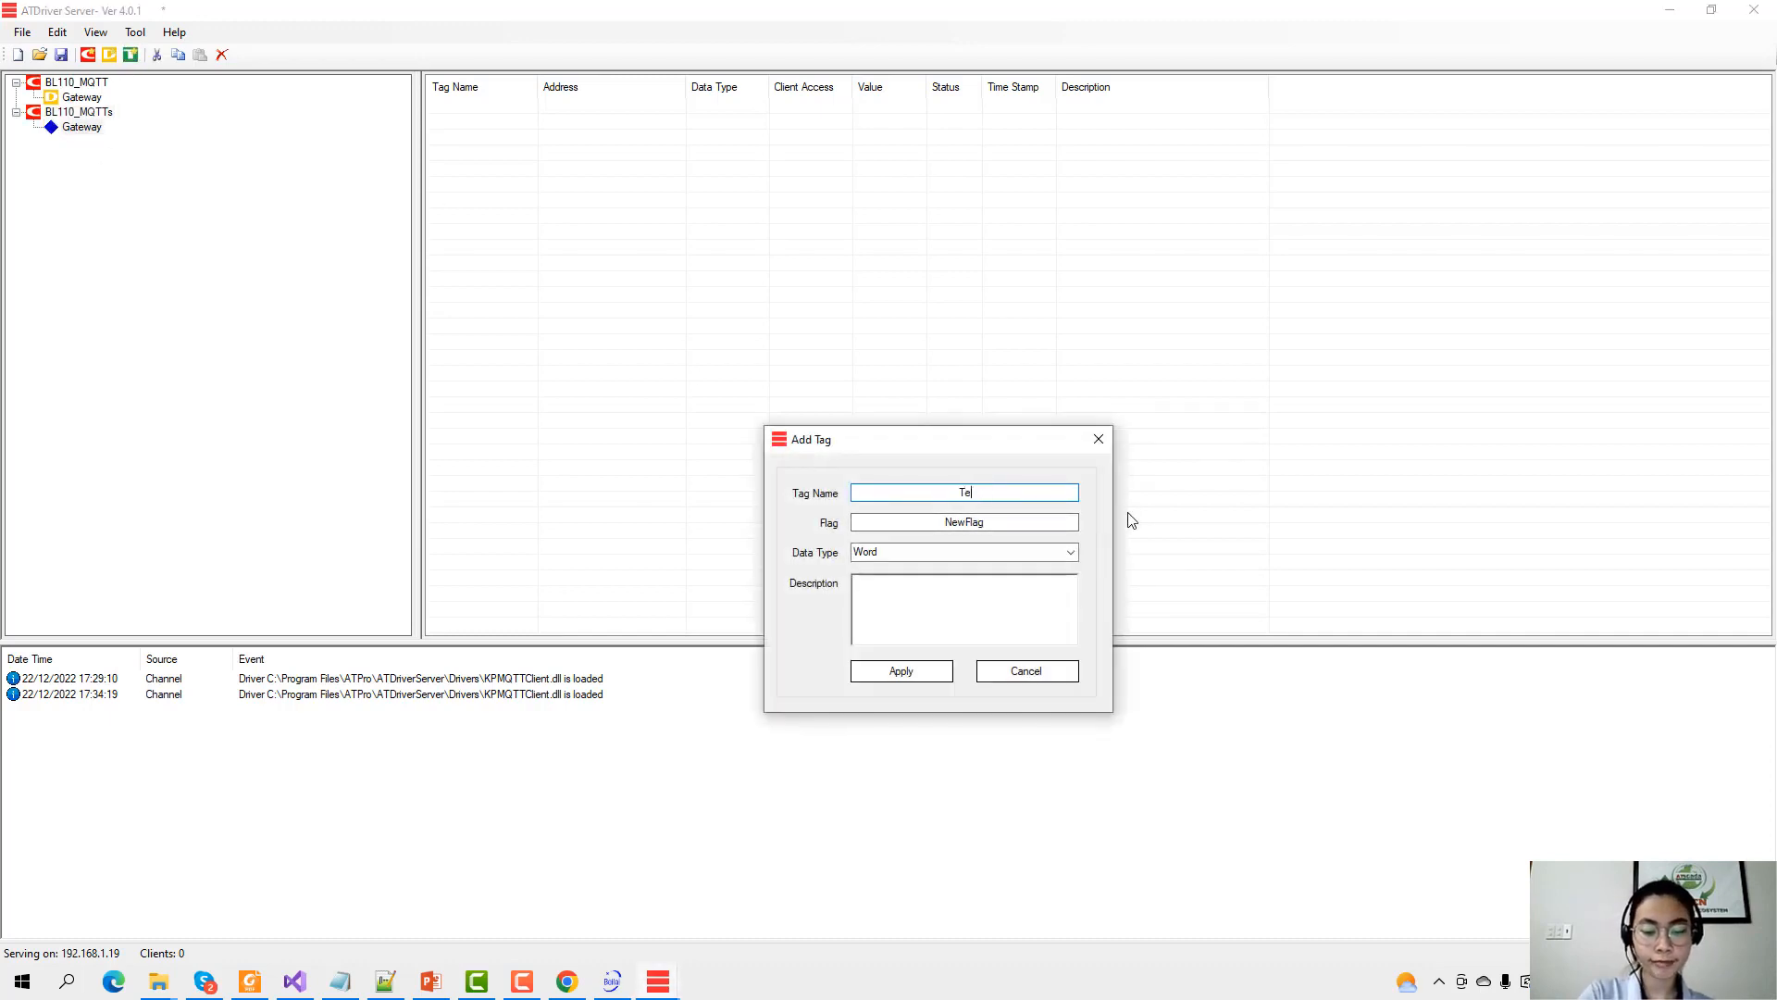
pyautogui.write('mperature')
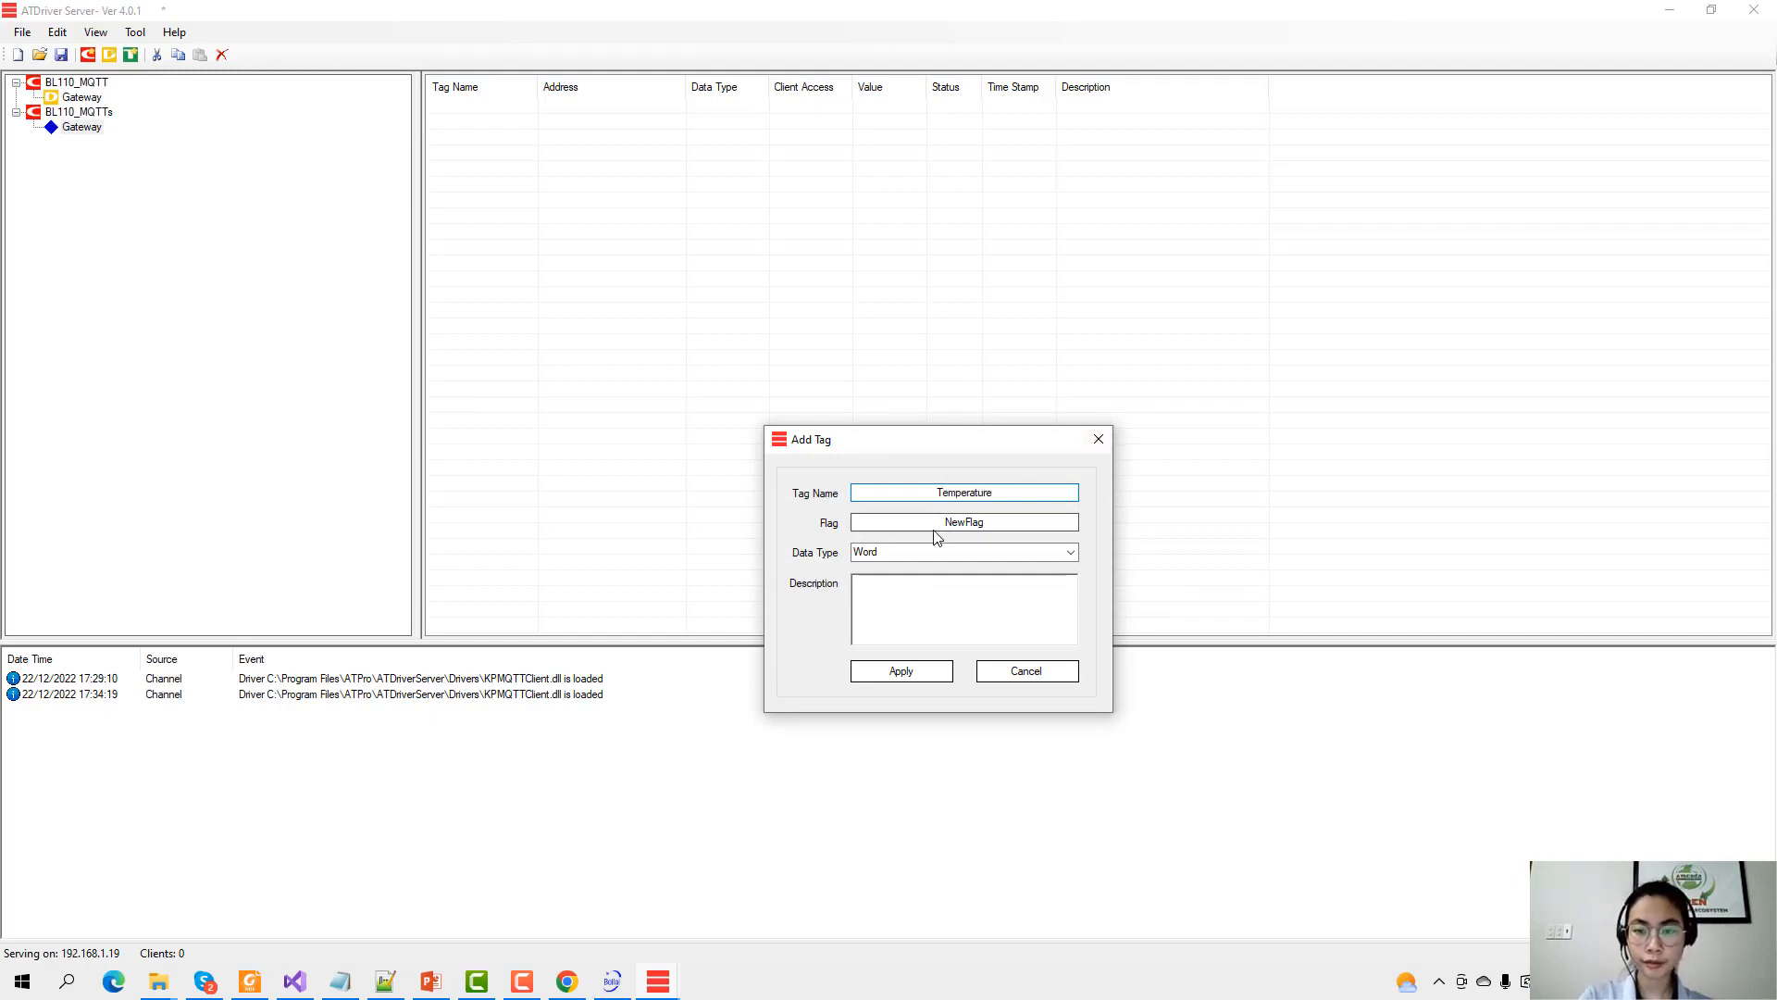
pyautogui.press('Tab')
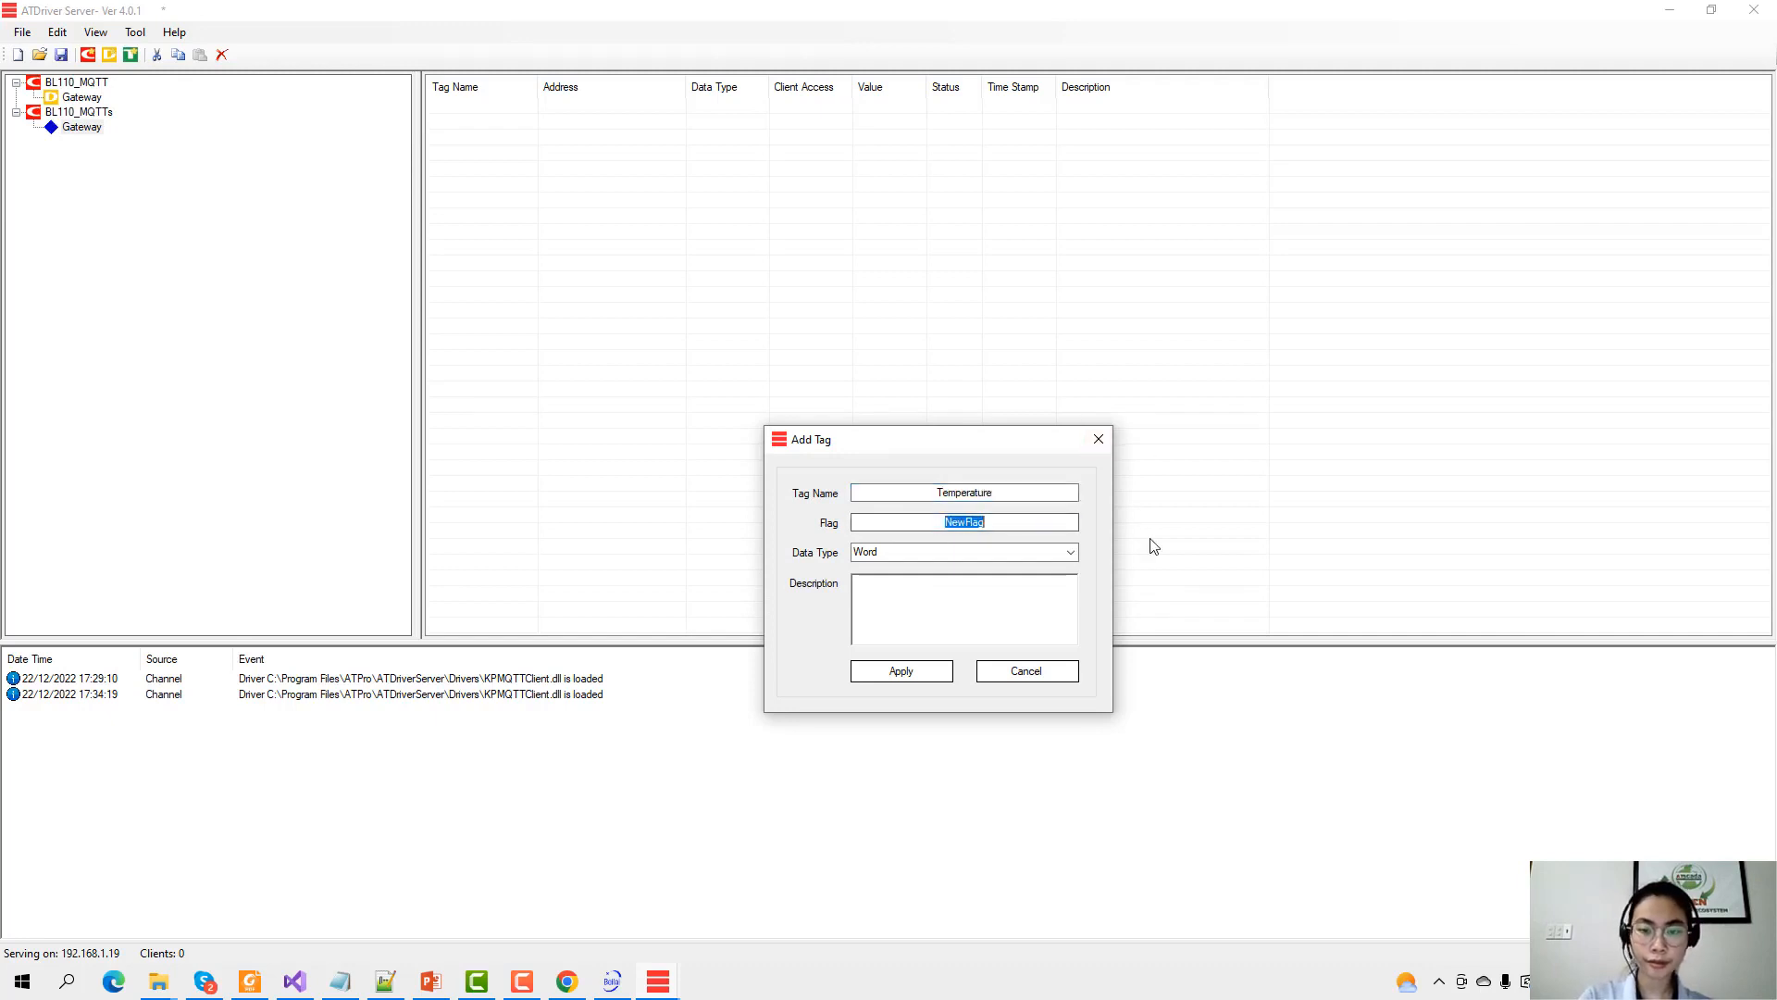
pyautogui.write('TEMP')
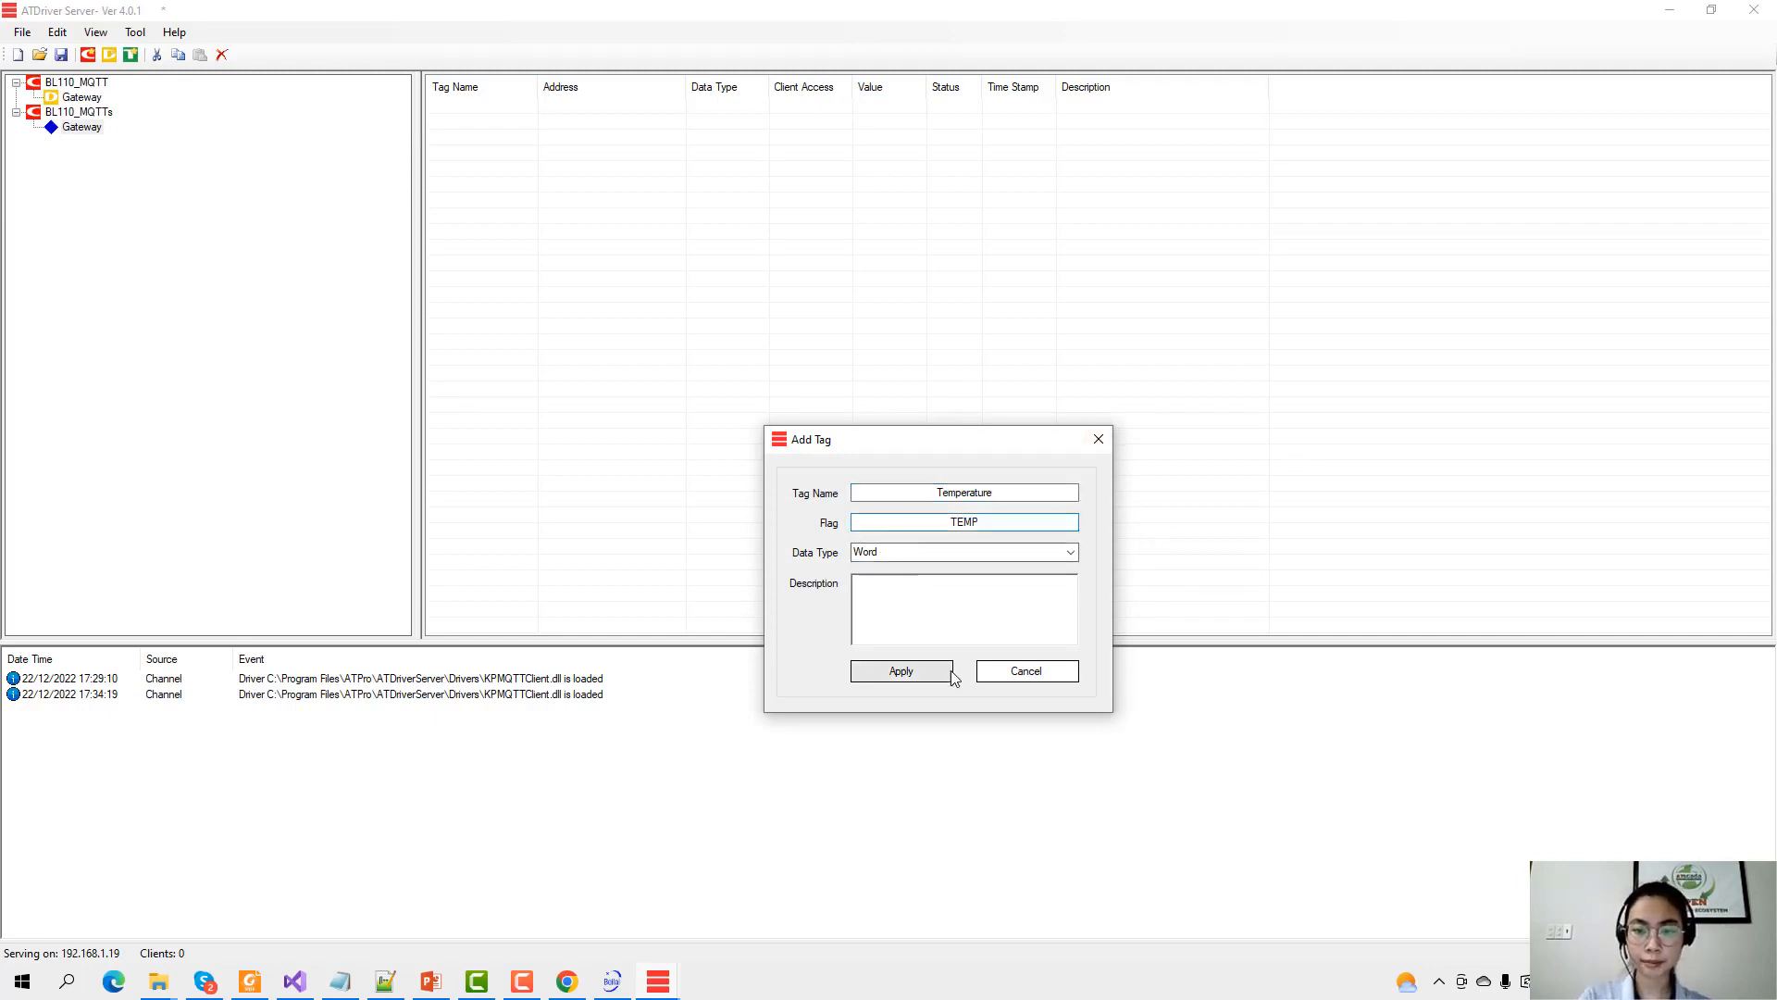
pyautogui.click(916, 674)
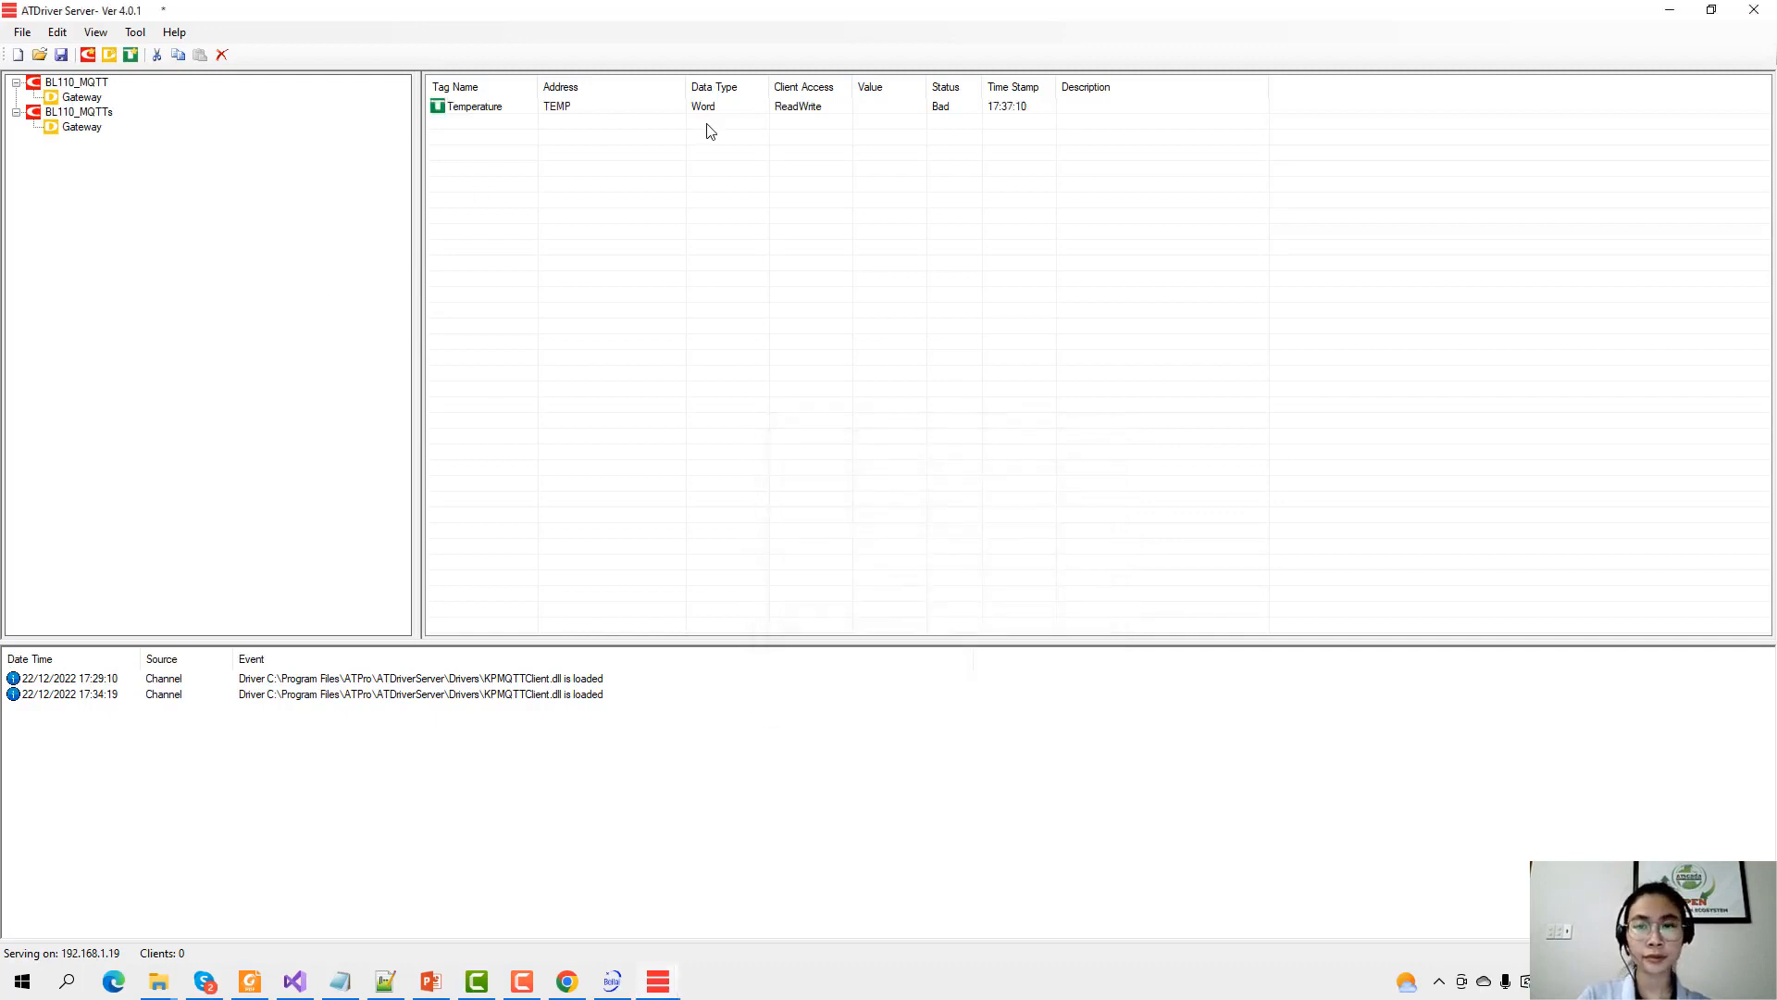
pyautogui.click(826, 109)
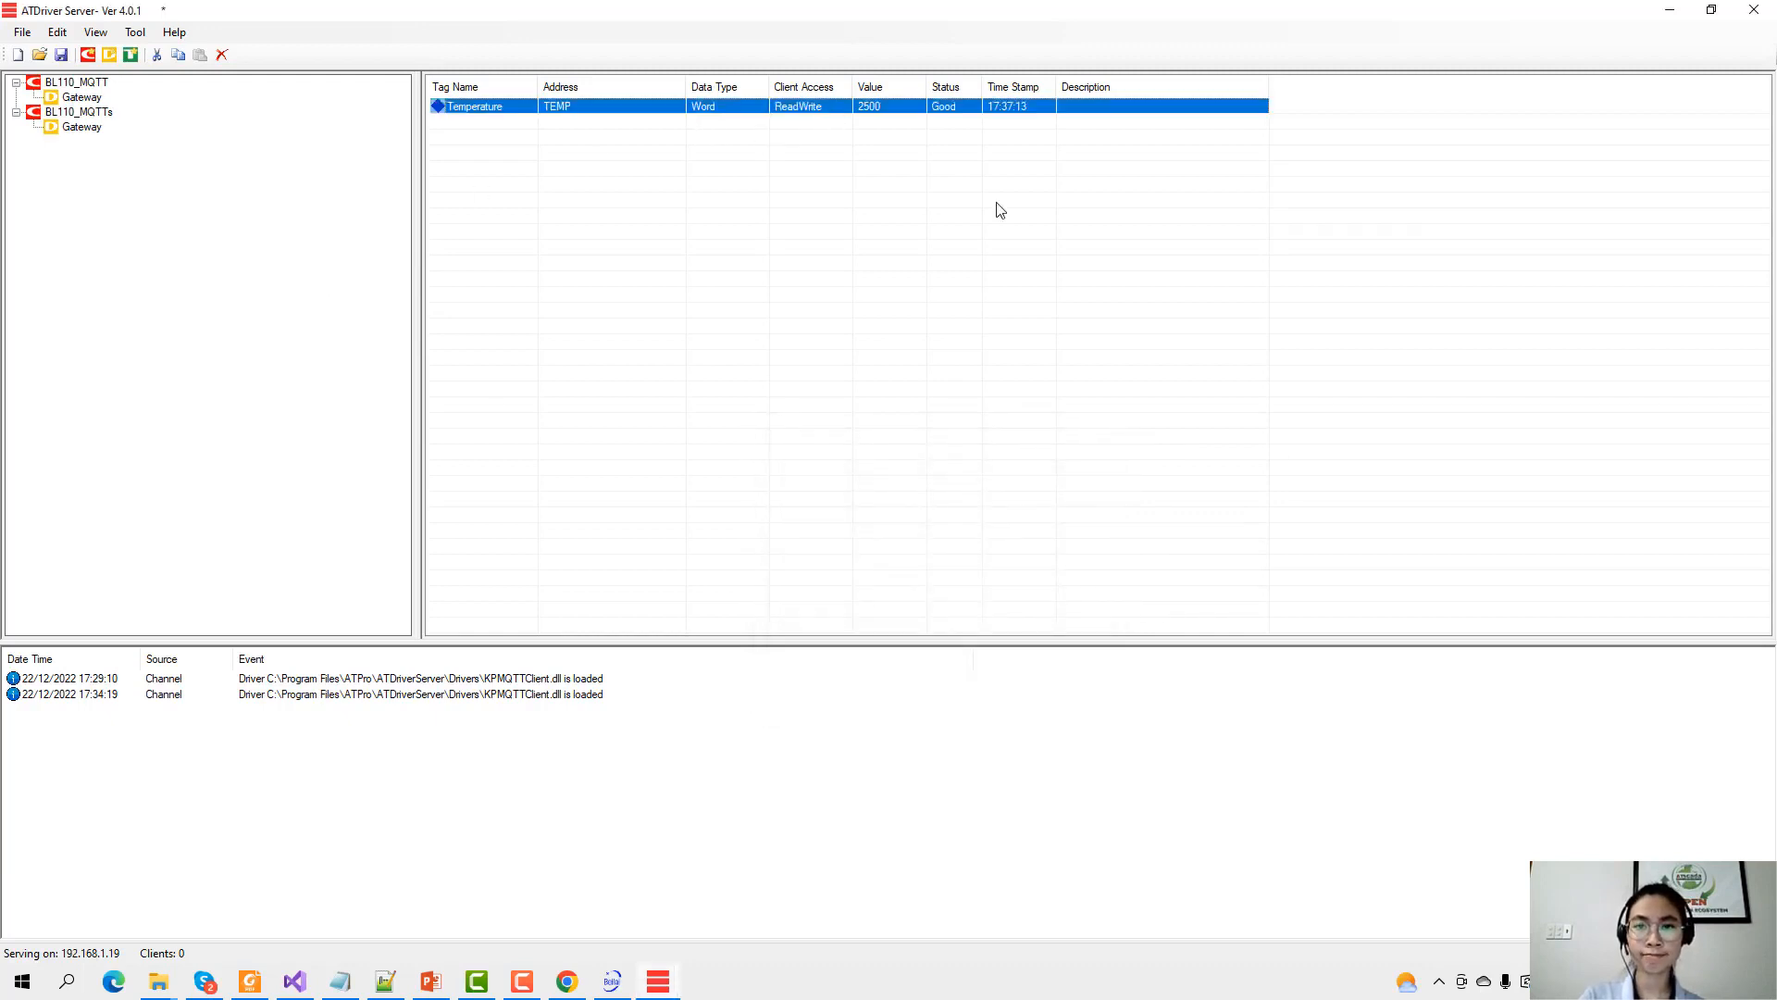
pyautogui.rightClick(687, 166)
pyautogui.click(733, 198)
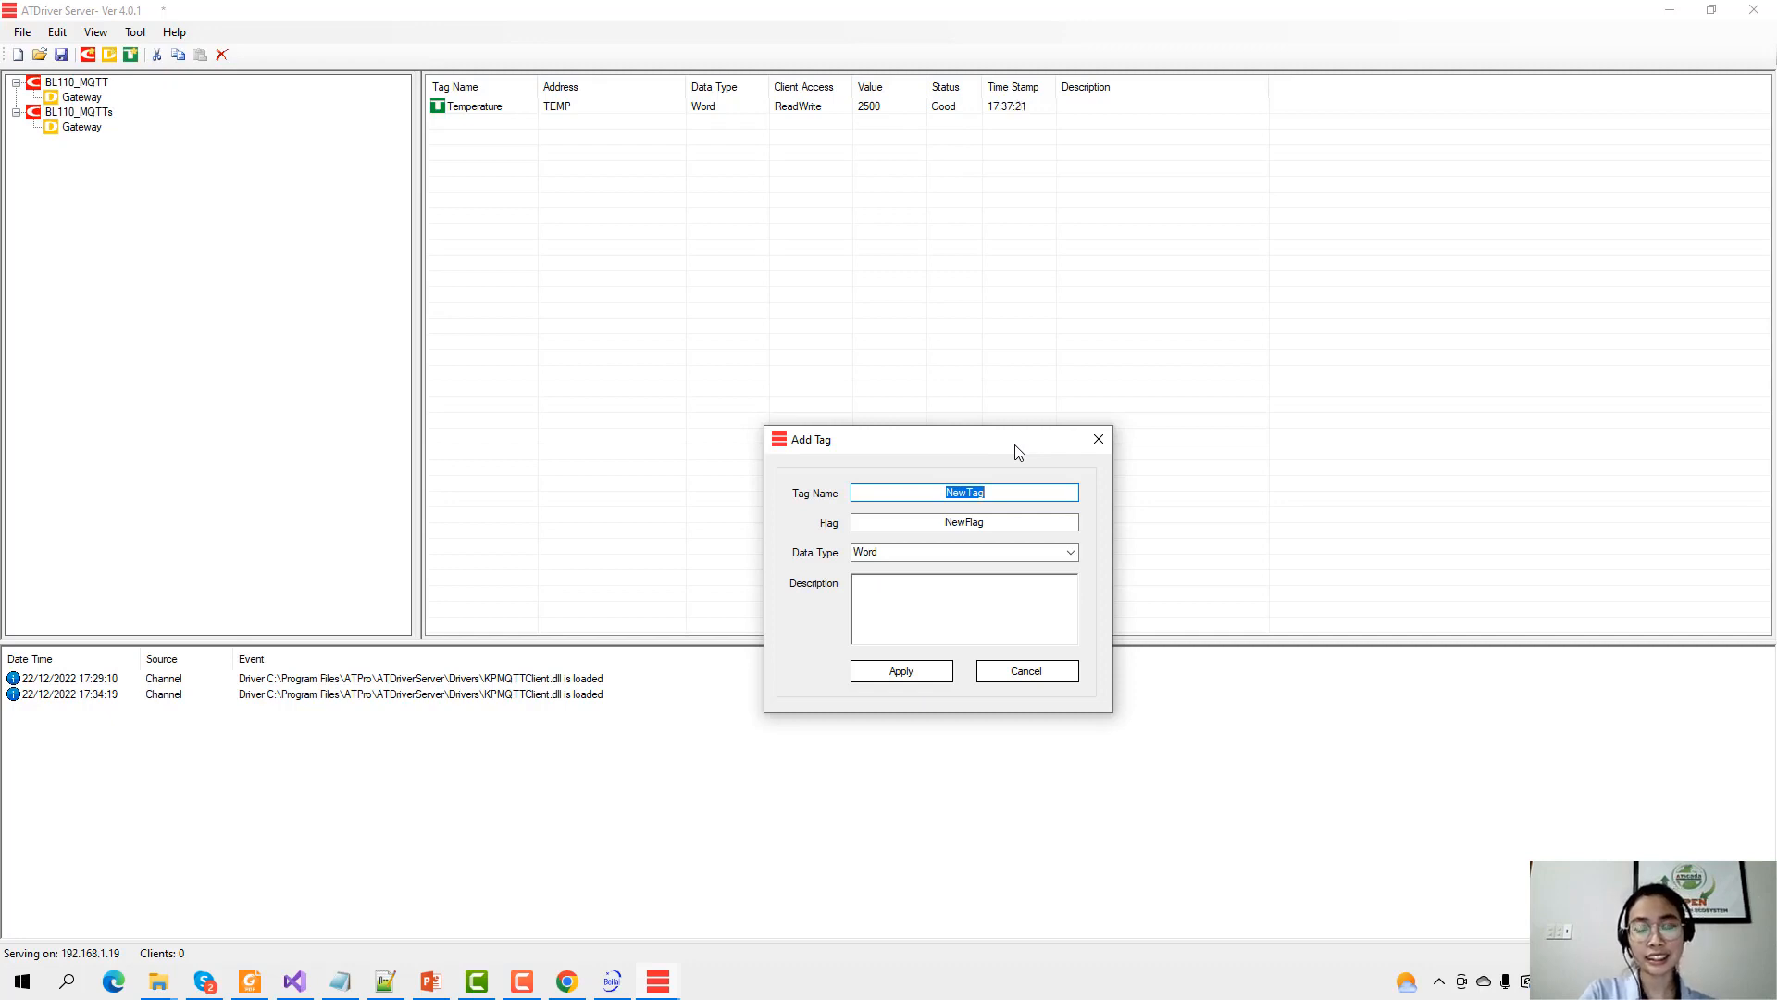
pyautogui.write('Humidi')
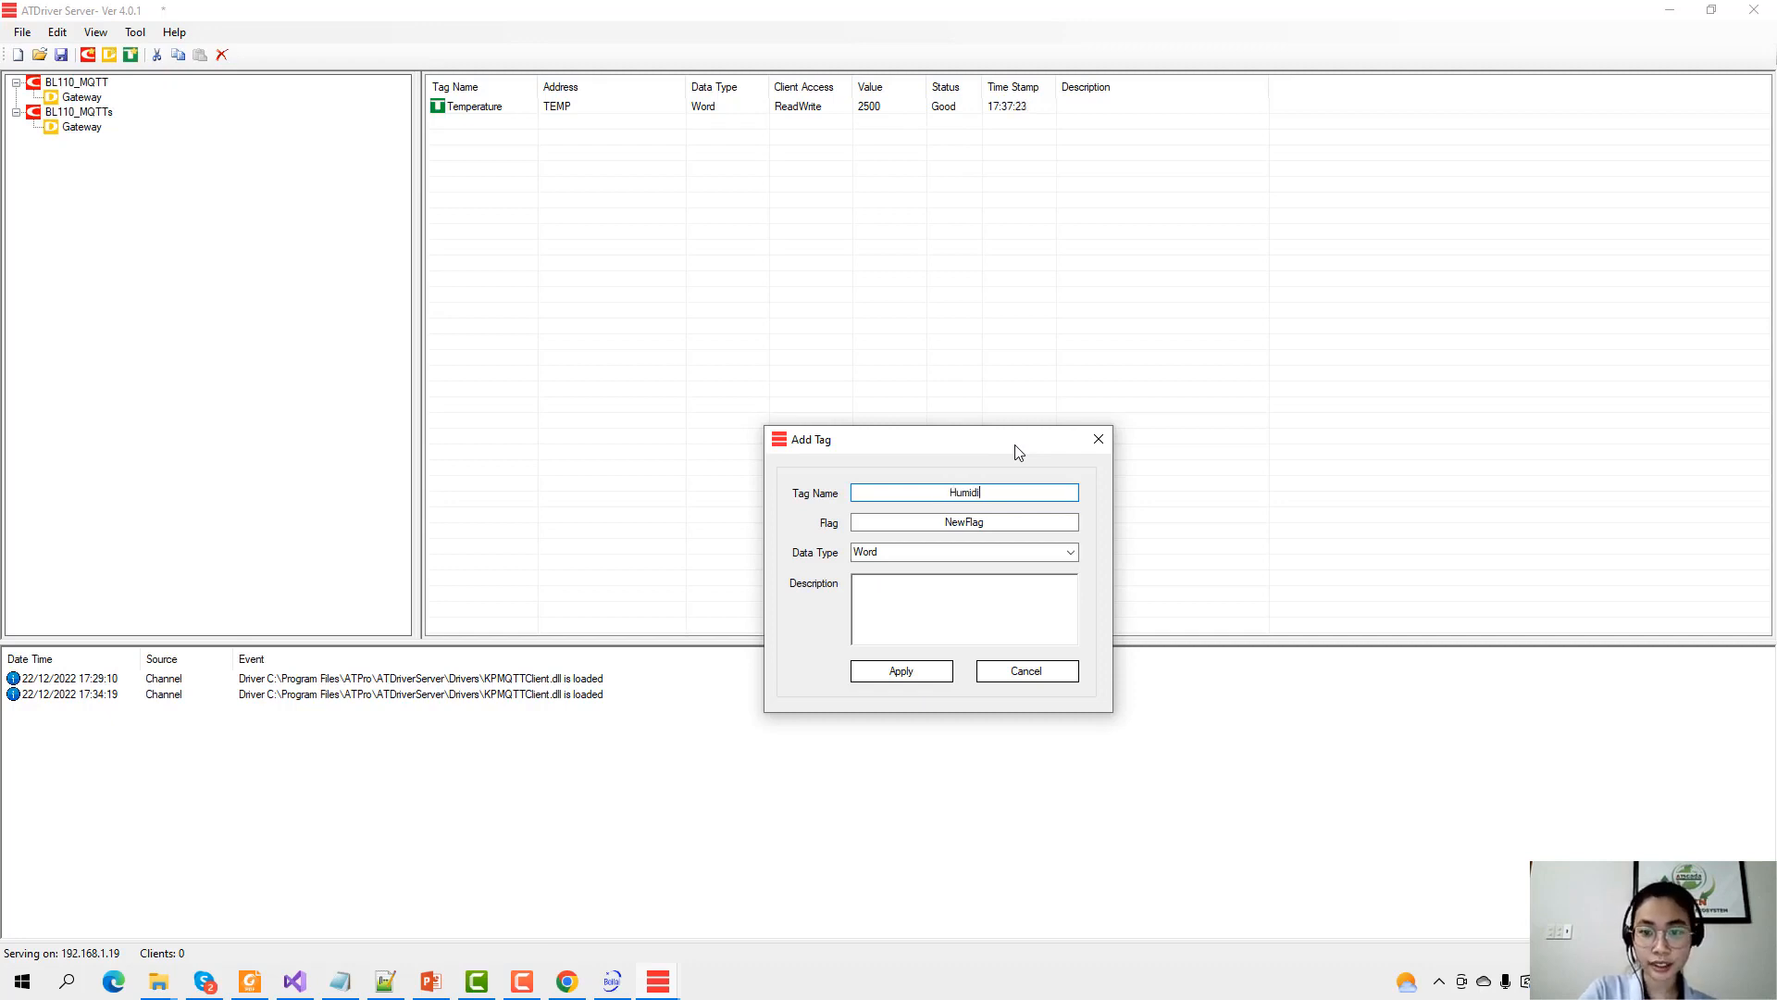
pyautogui.write('ty')
pyautogui.press('Tab')
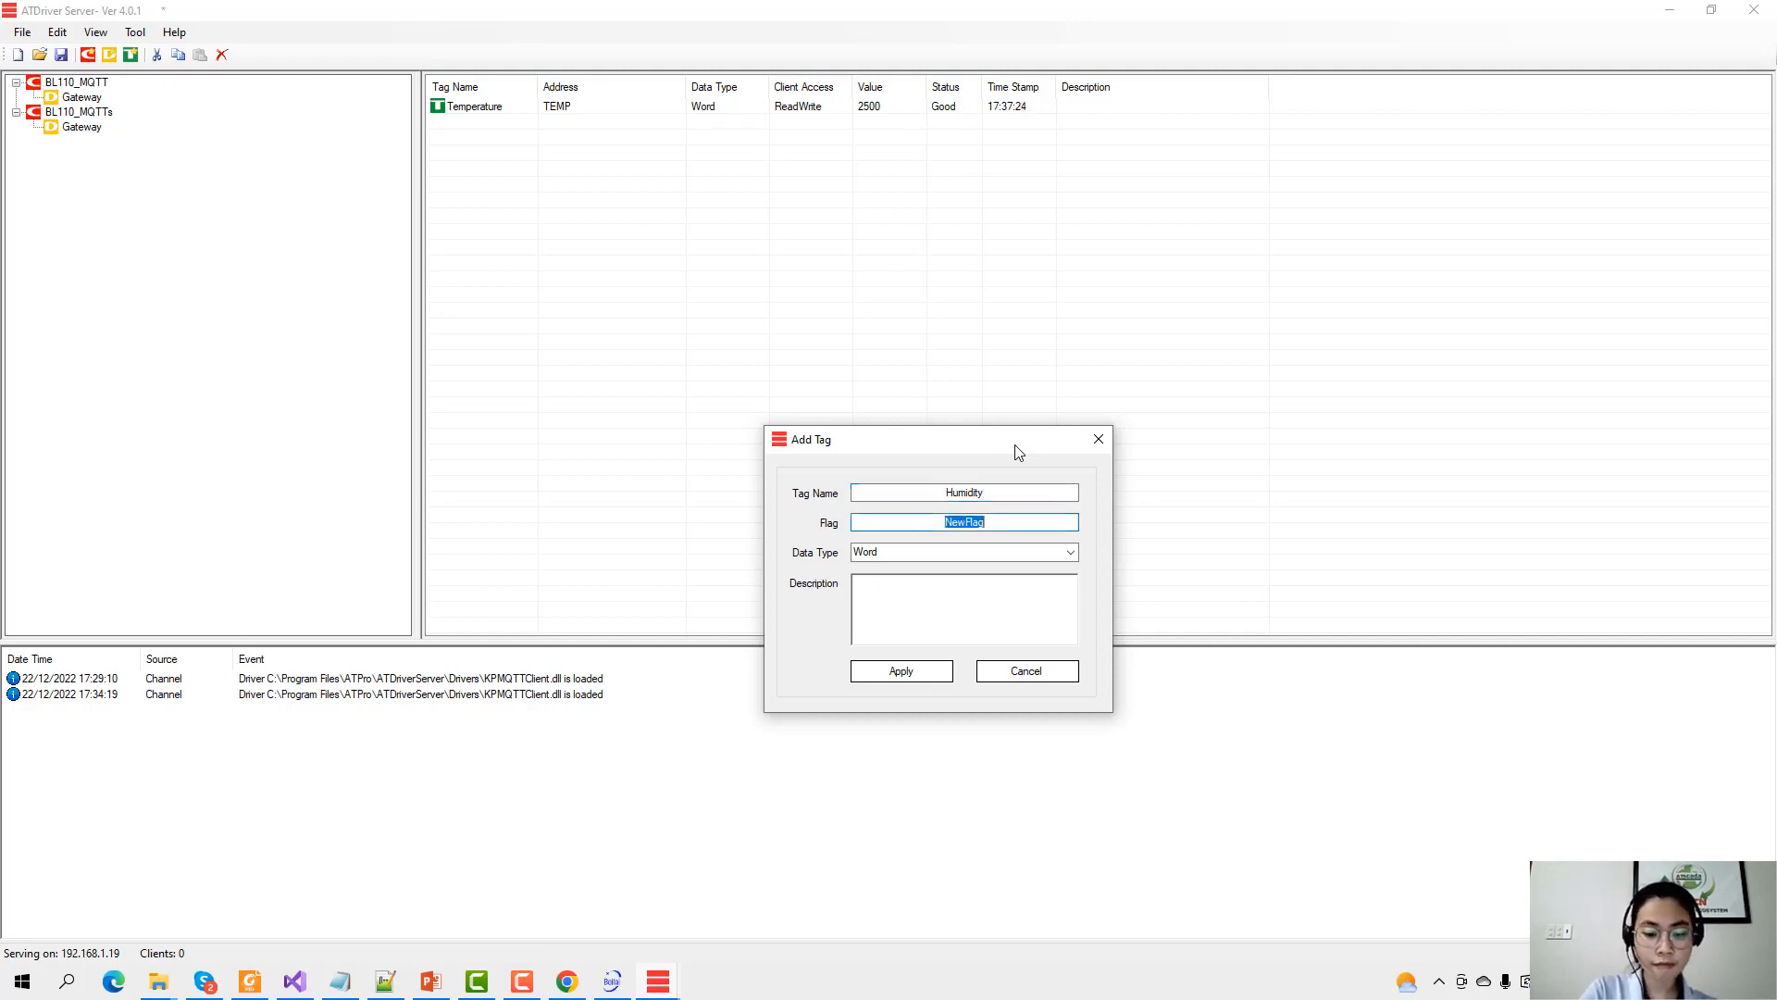
pyautogui.press('BackSpace')
pyautogui.write('HUMID')
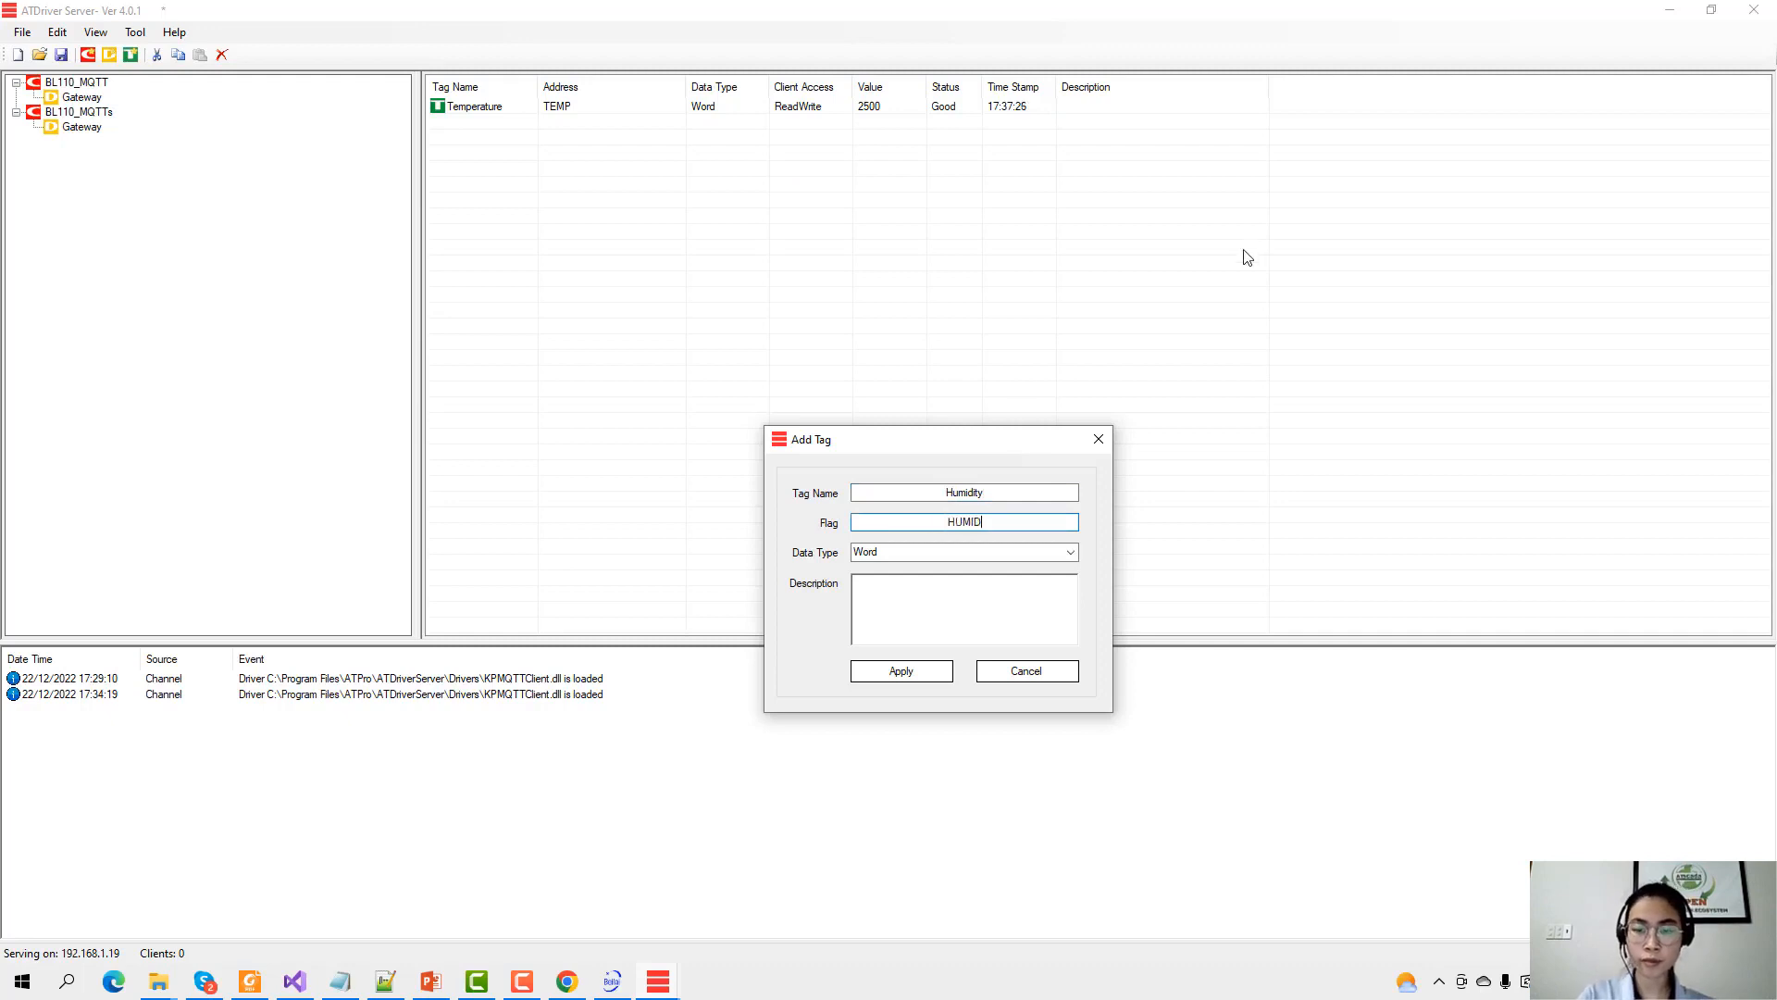
pyautogui.click(901, 668)
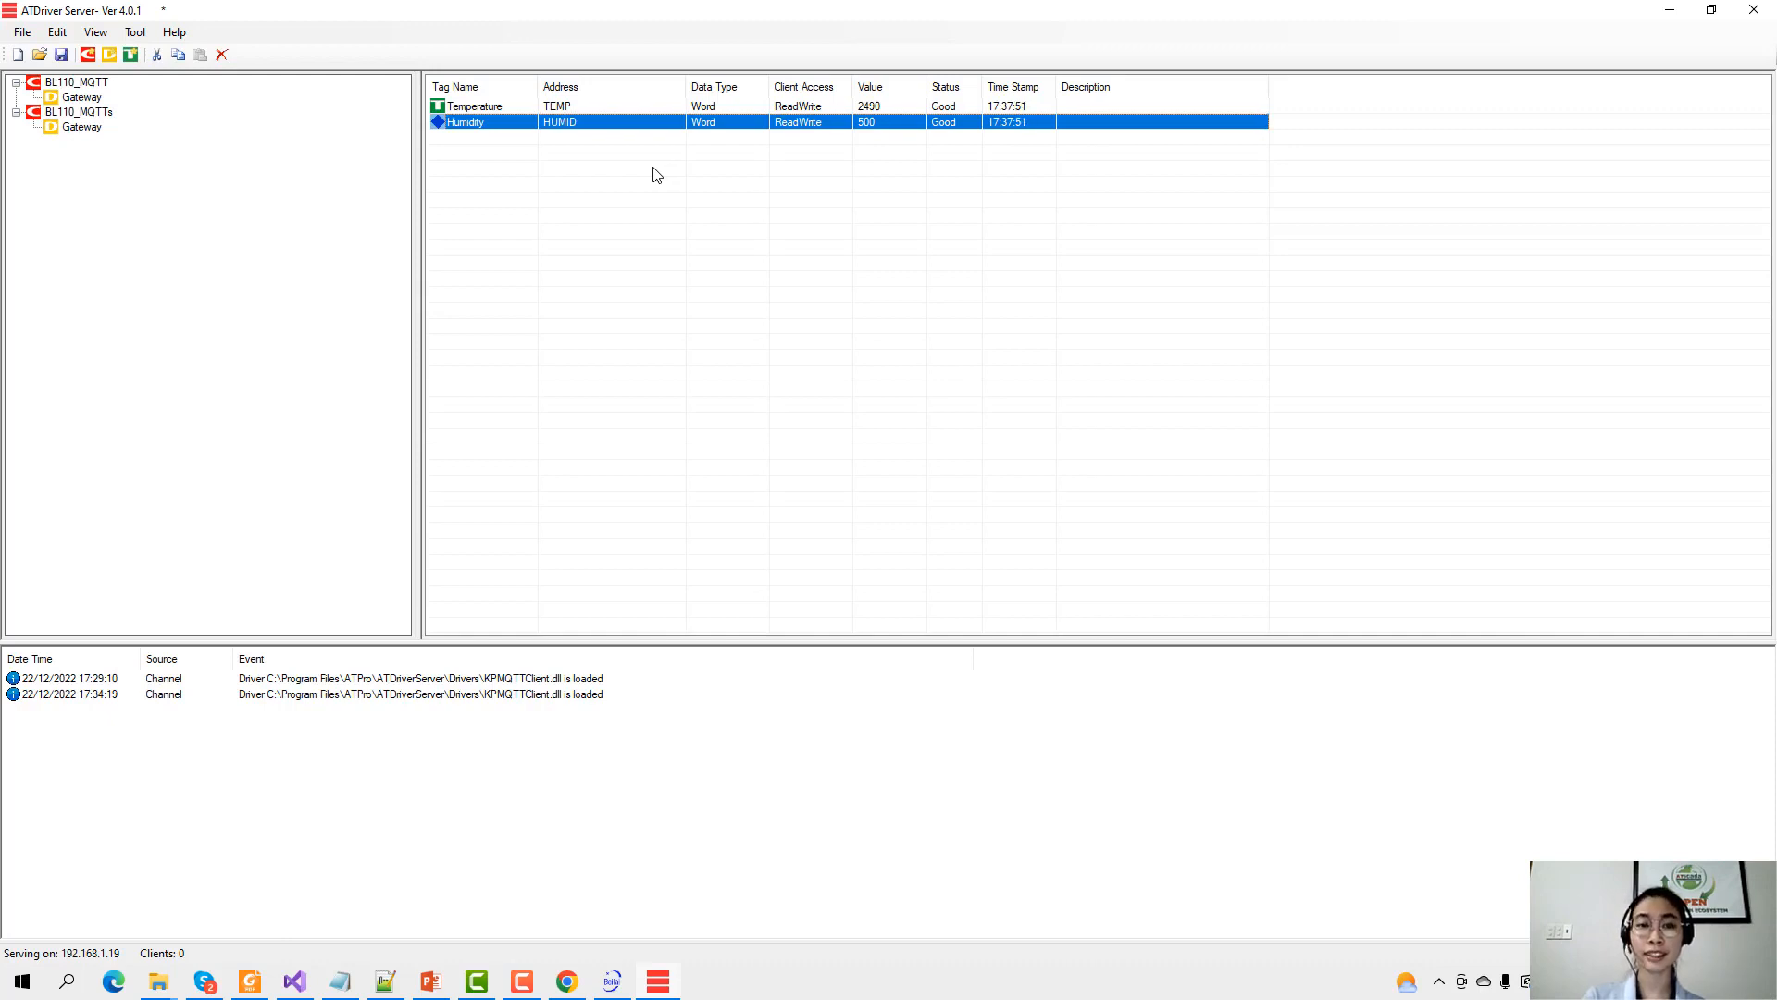
# Review the BL110_MQTT and BL110_MQTTs channels and their Gateway tags, then begin a new channel.
pyautogui.click(81, 98)
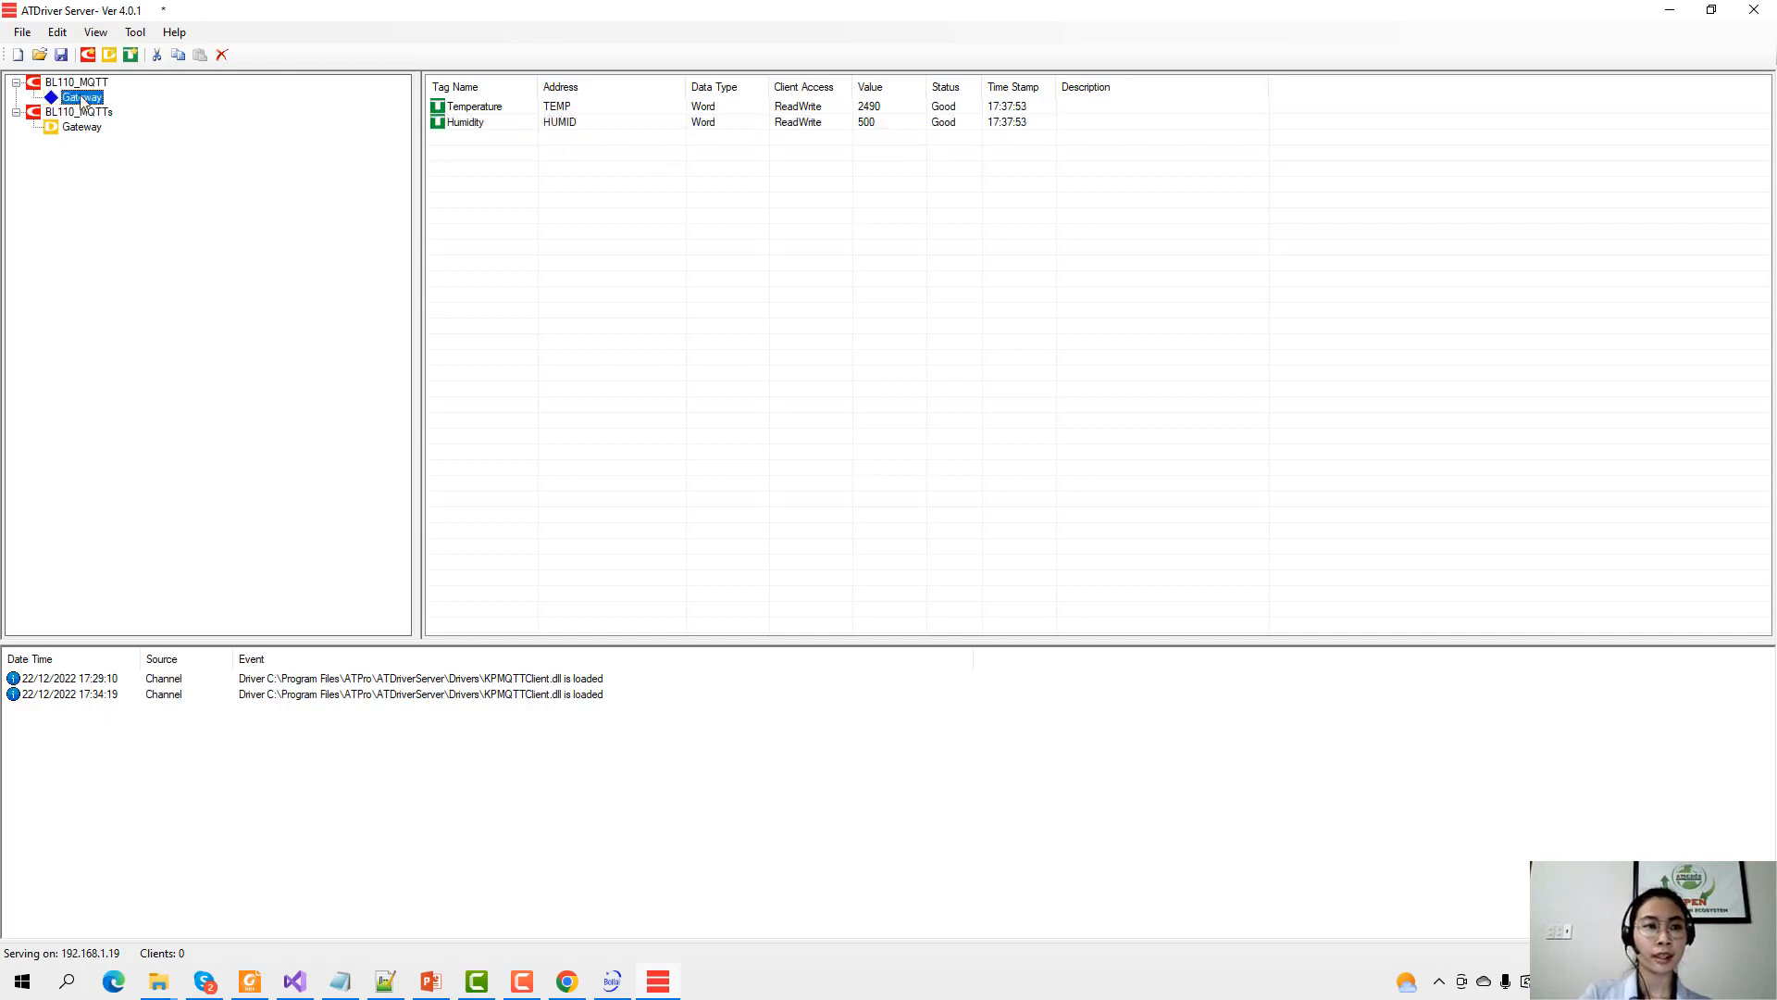
pyautogui.click(78, 83)
pyautogui.click(88, 113)
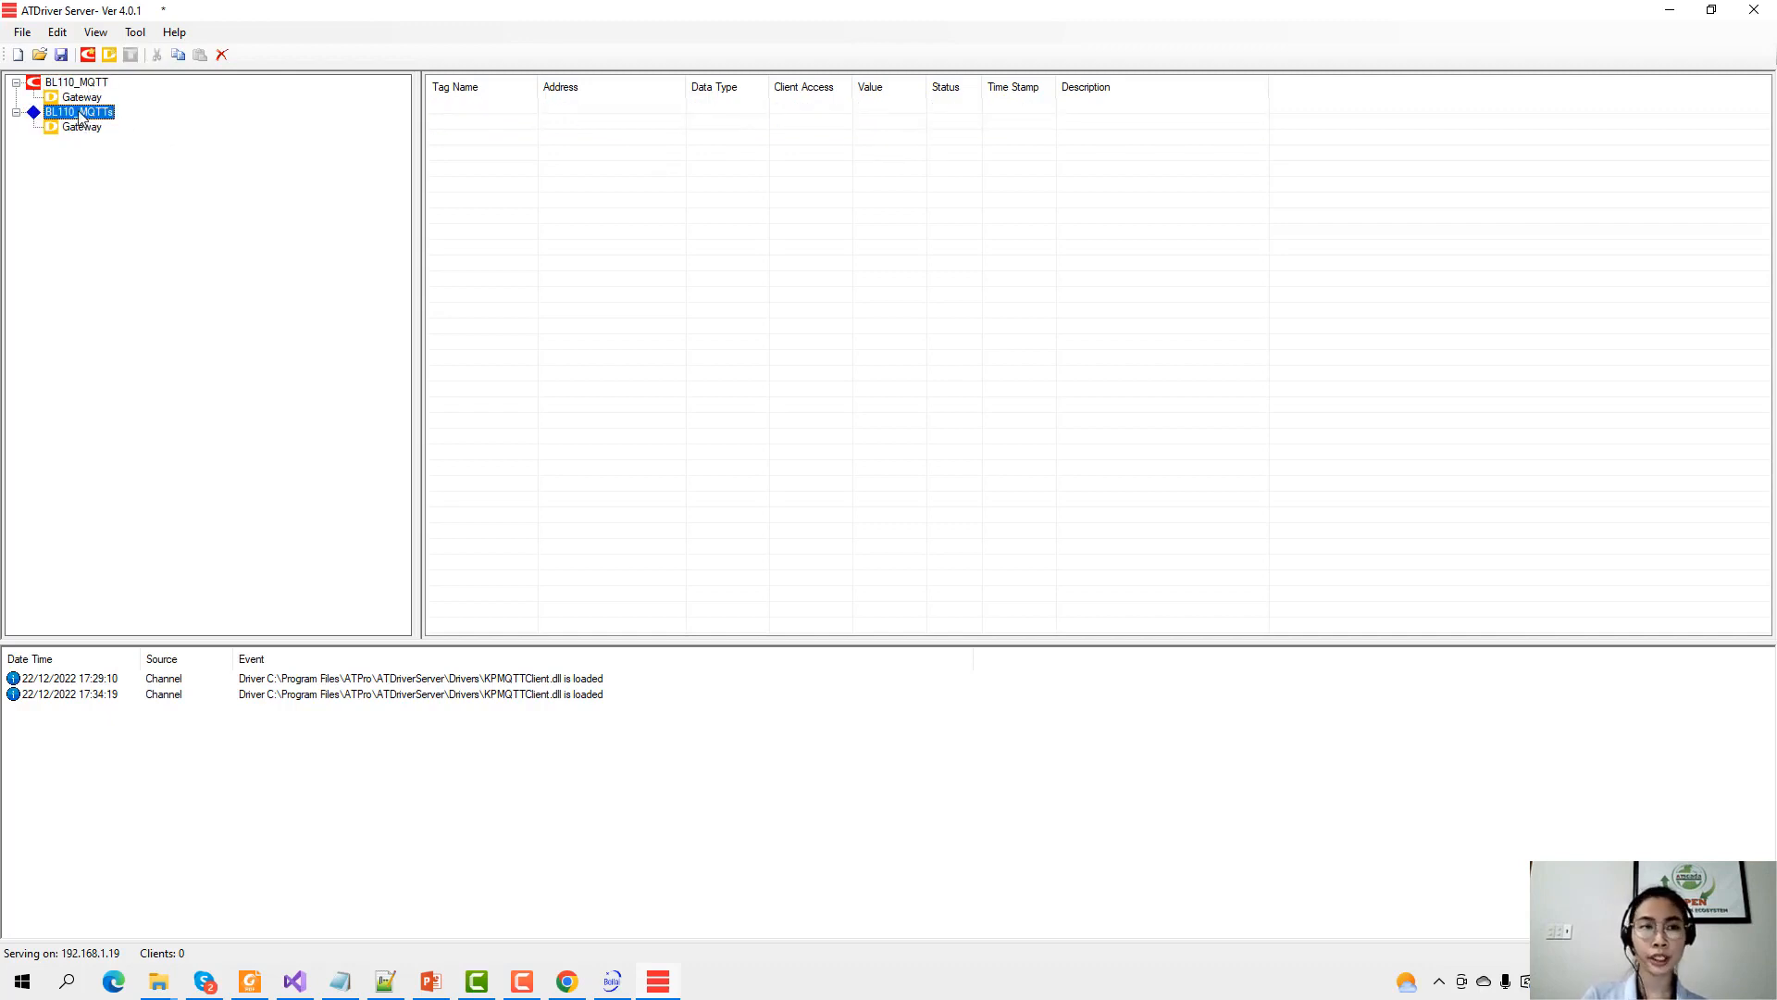
pyautogui.click(81, 128)
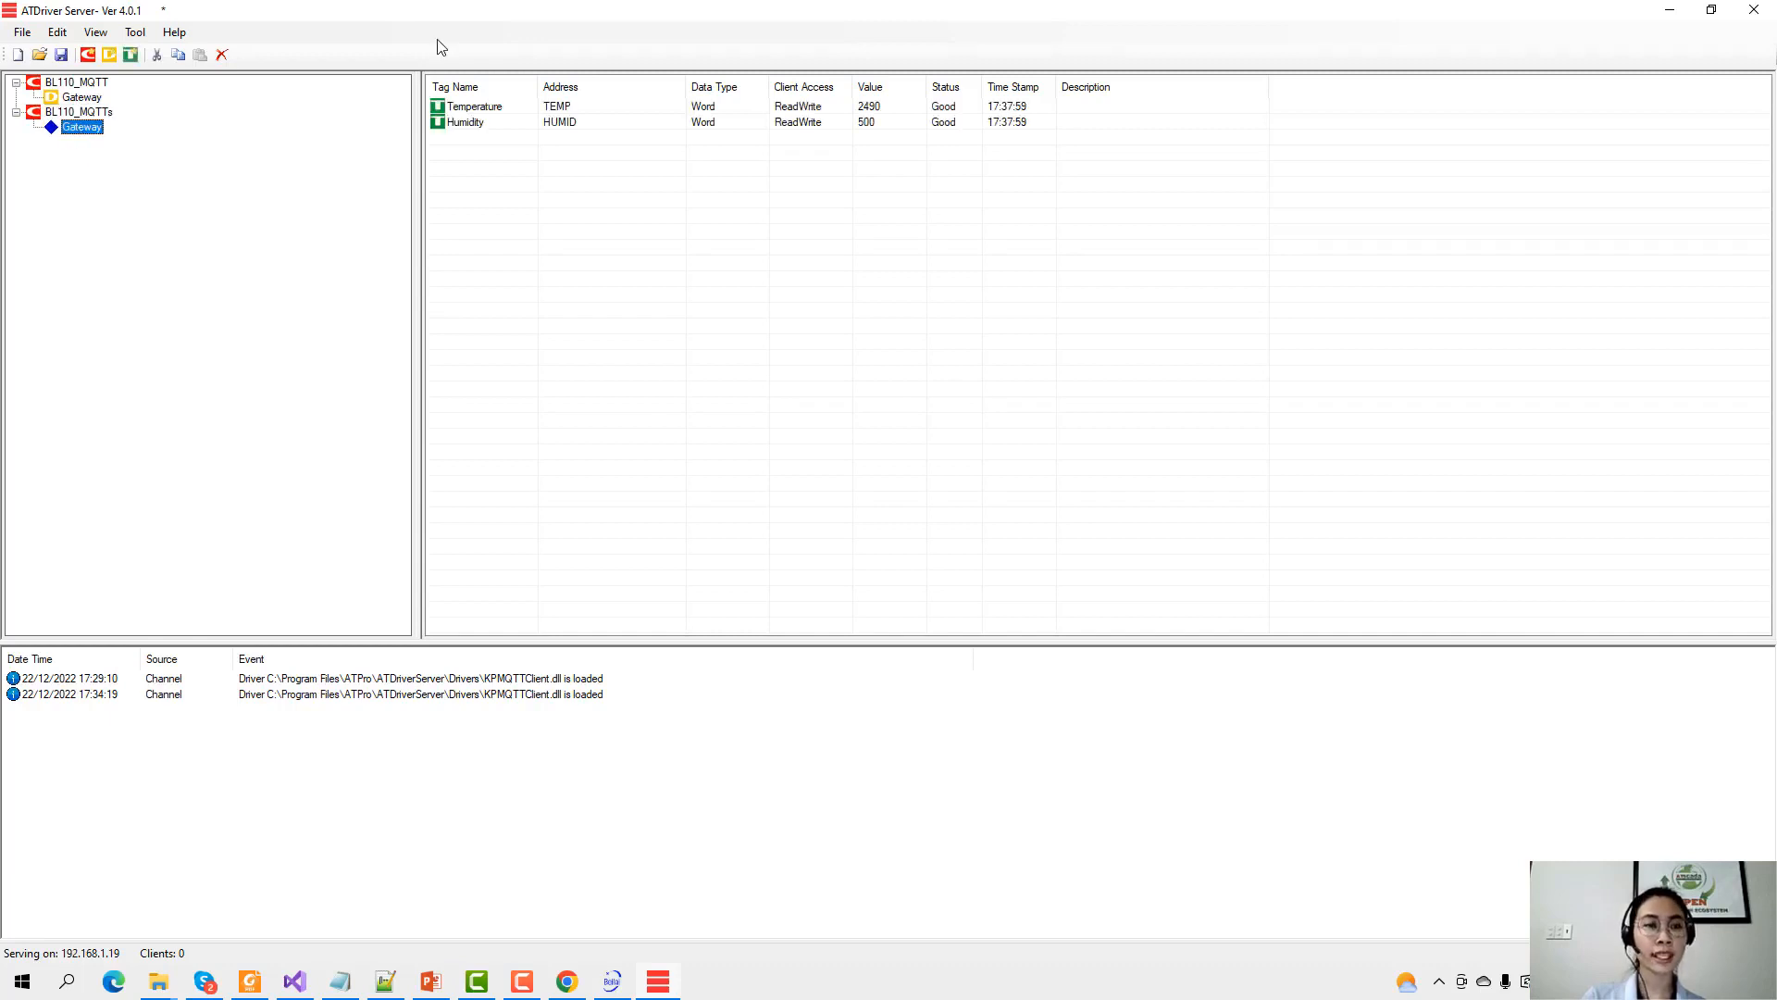
pyautogui.click(88, 54)
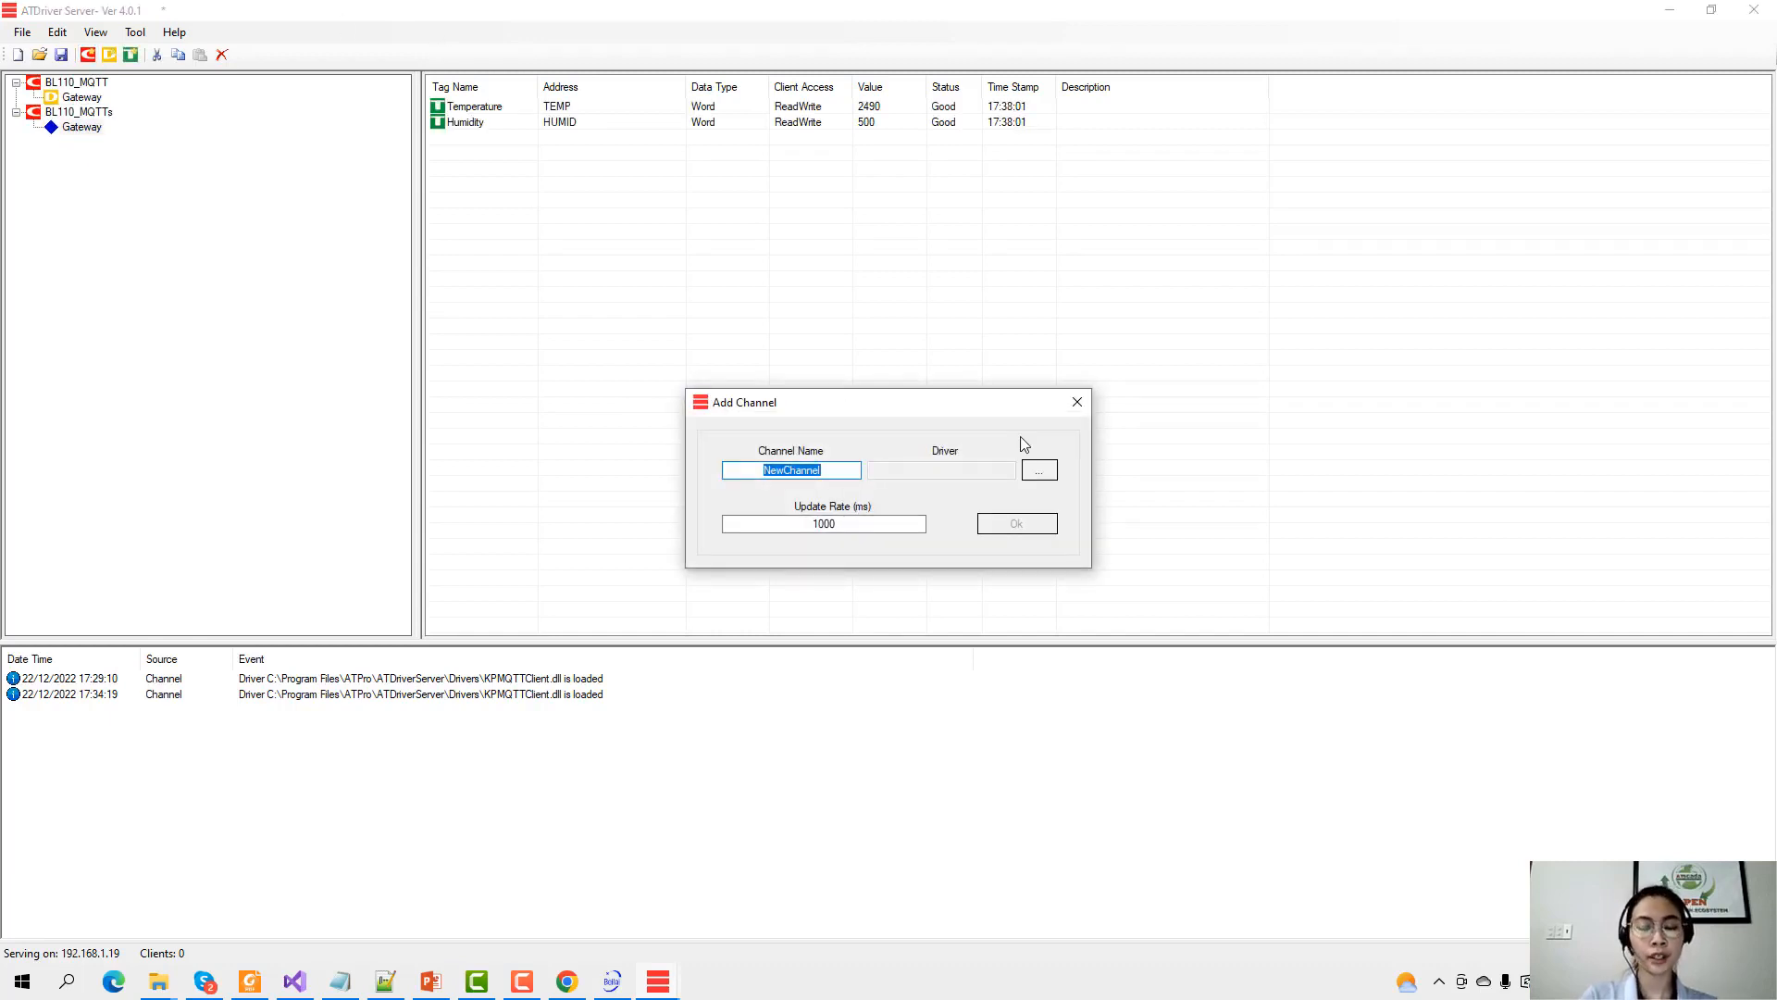
# Name the new channel N510_MQTT and load the KPMQTTClient.dll driver into it.
pyautogui.write('B')
pyautogui.write('510')
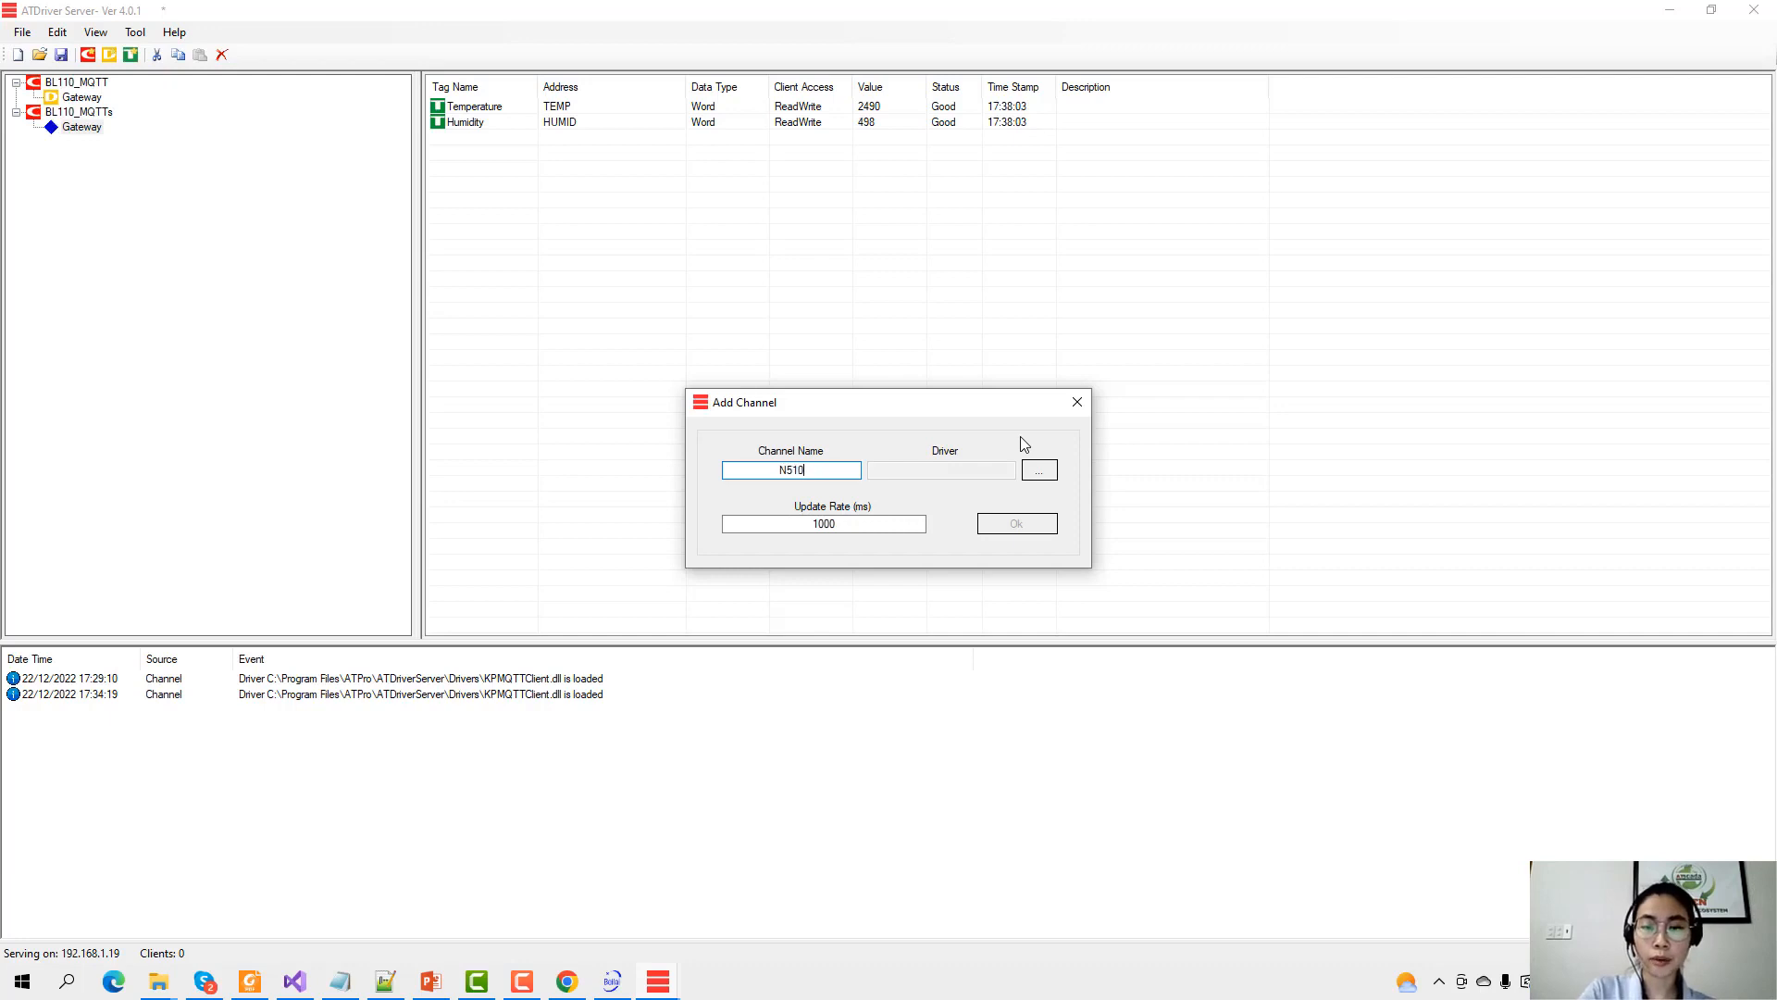
pyautogui.write('_MQTT')
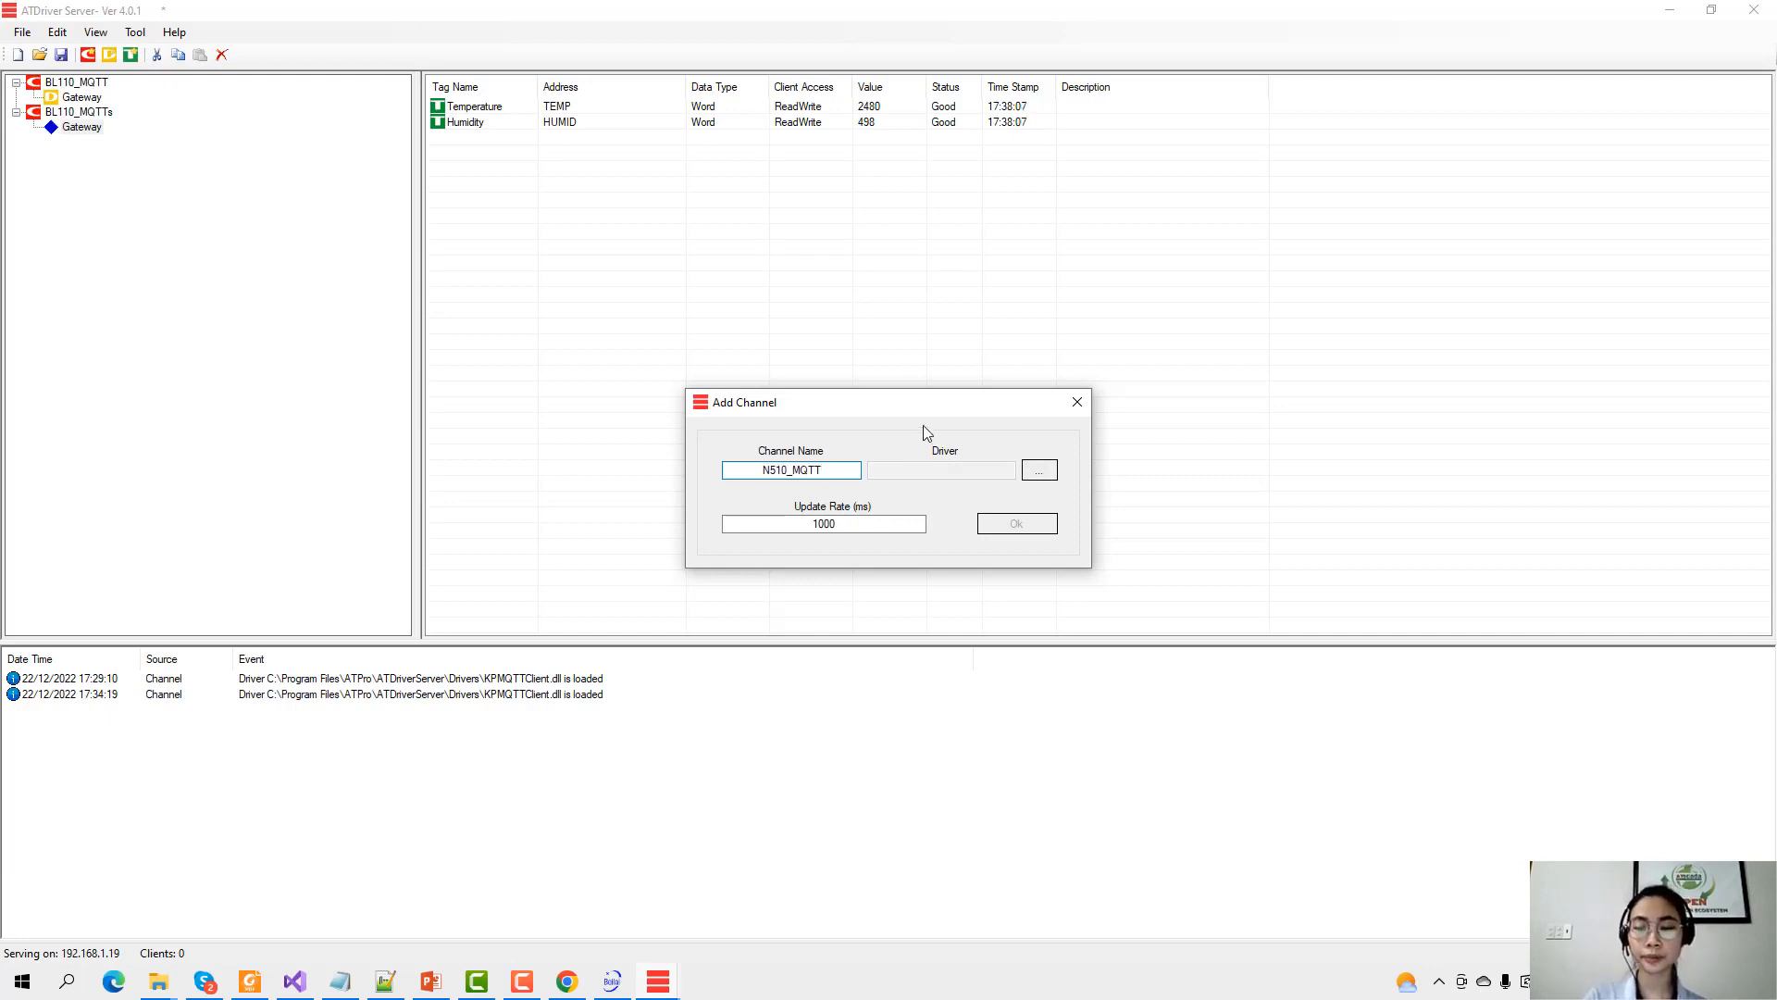
pyautogui.click(1035, 471)
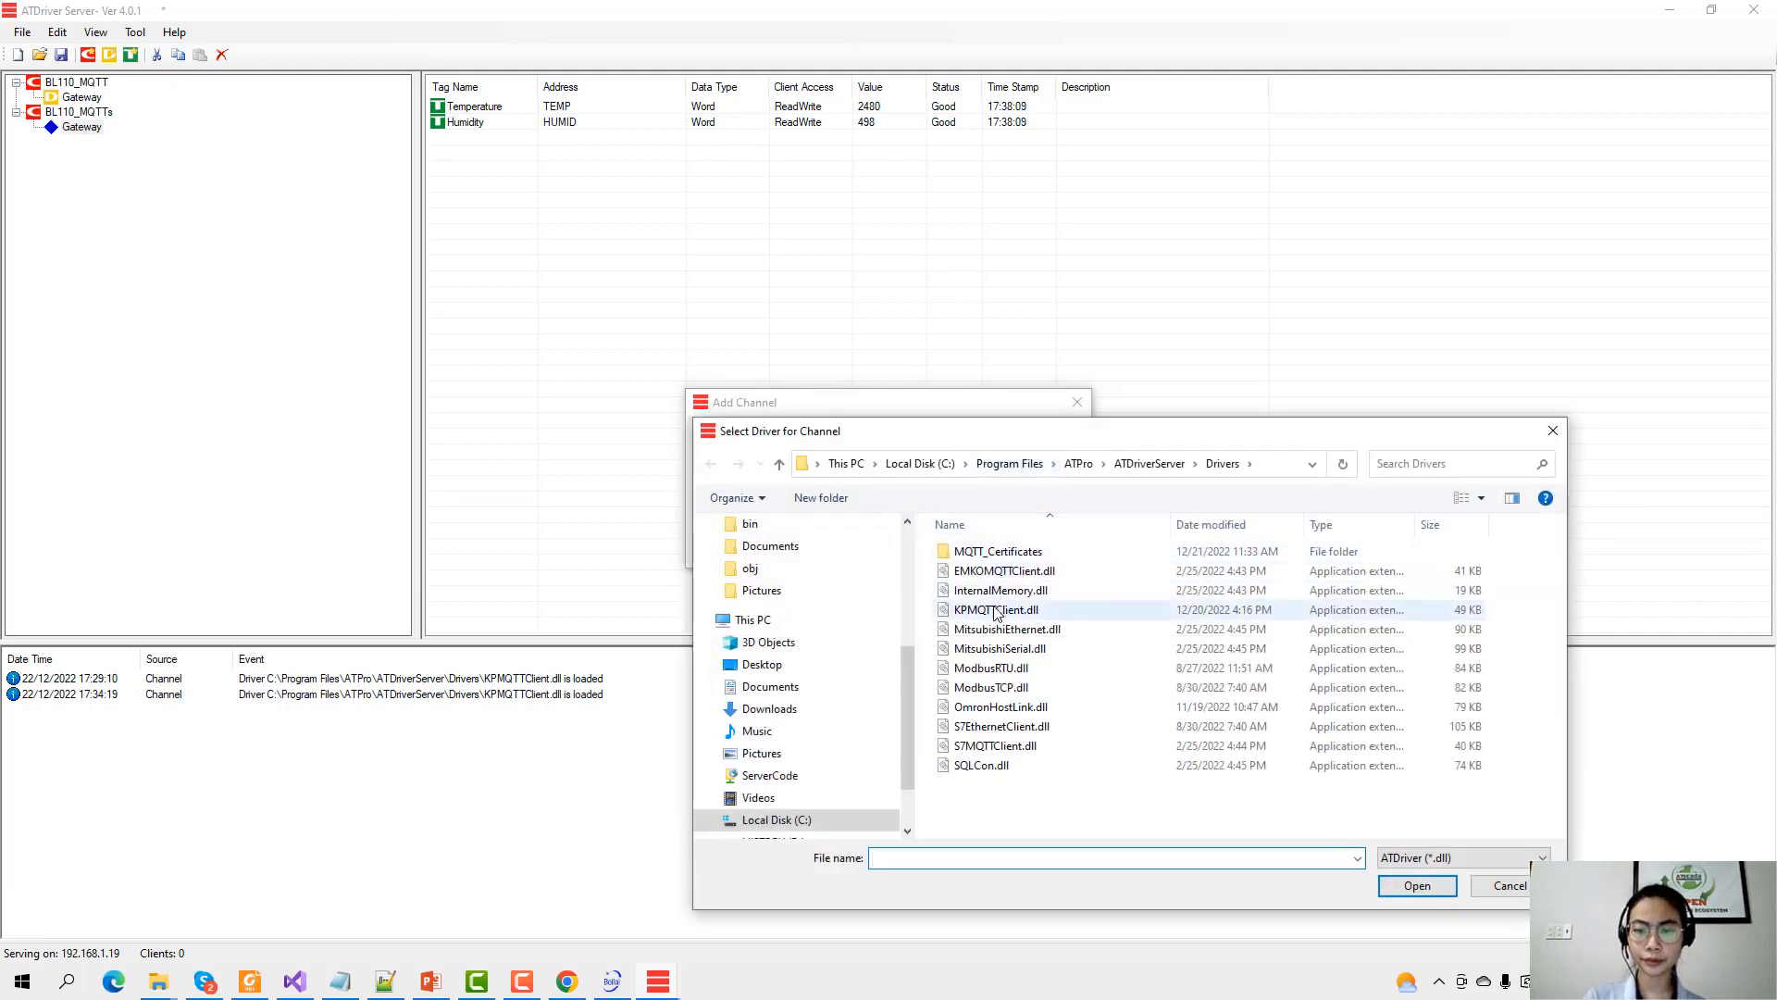
pyautogui.click(995, 611)
pyautogui.moveTo(1081, 444); pyautogui.dragTo(876, 519)
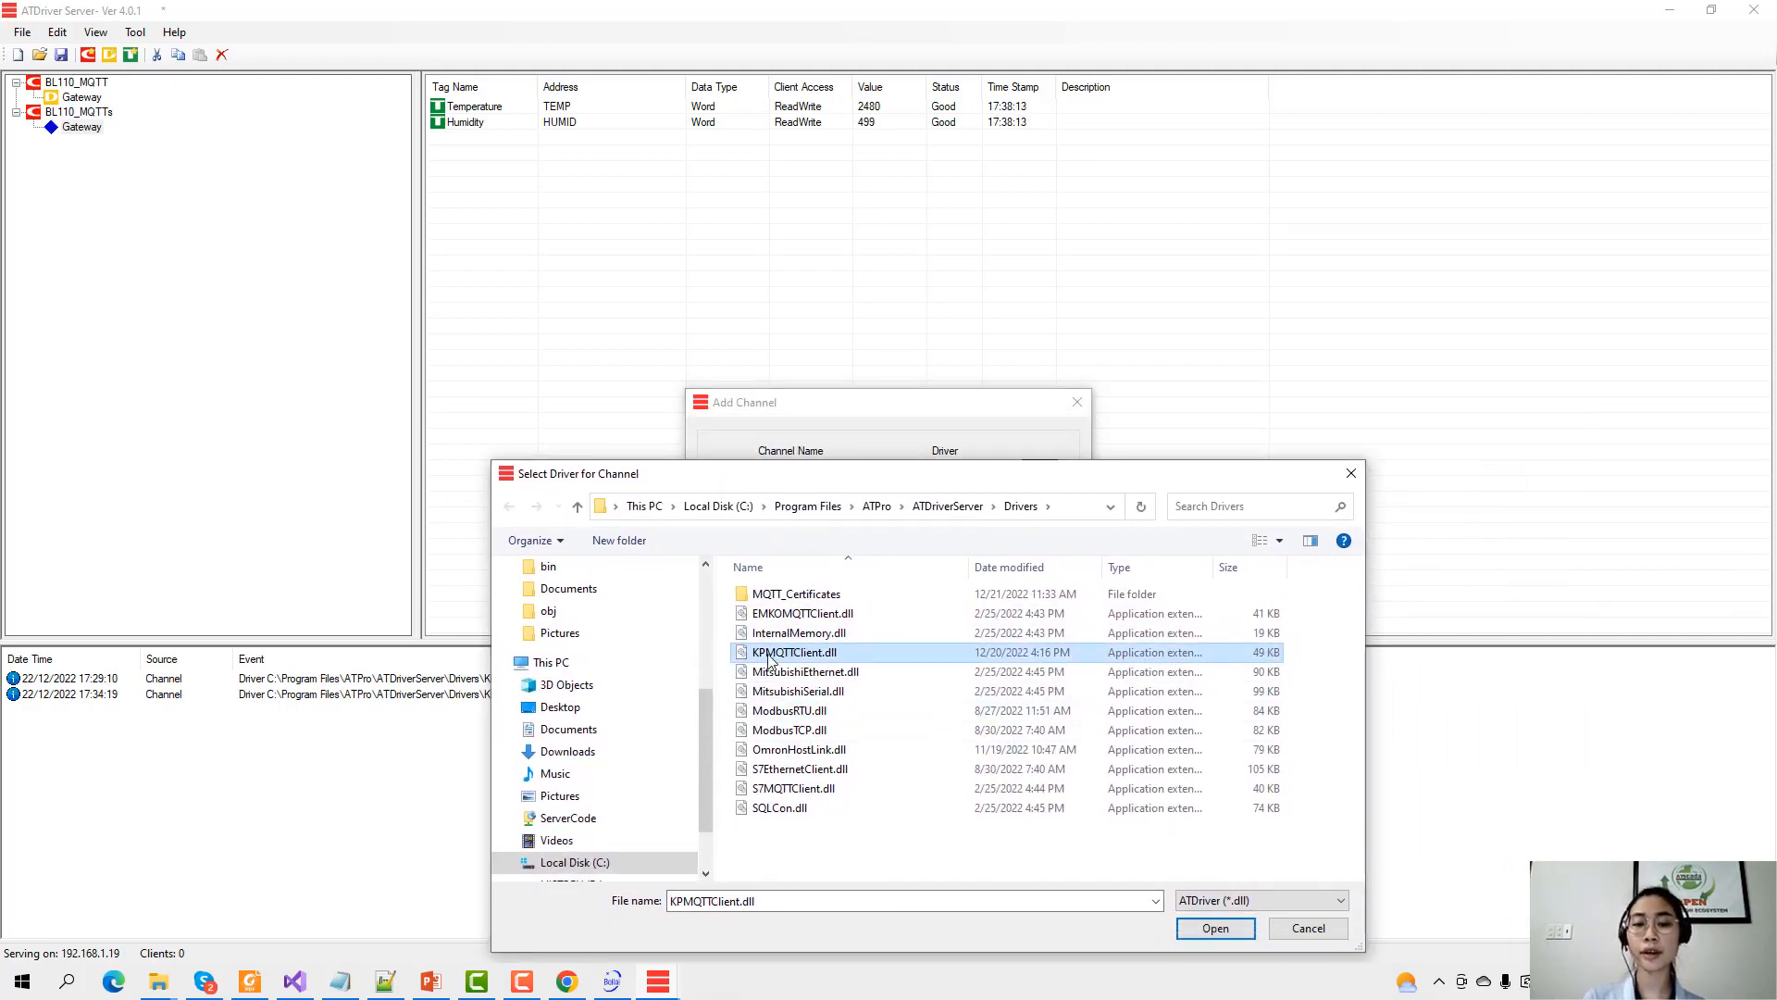
pyautogui.click(1215, 928)
pyautogui.click(999, 524)
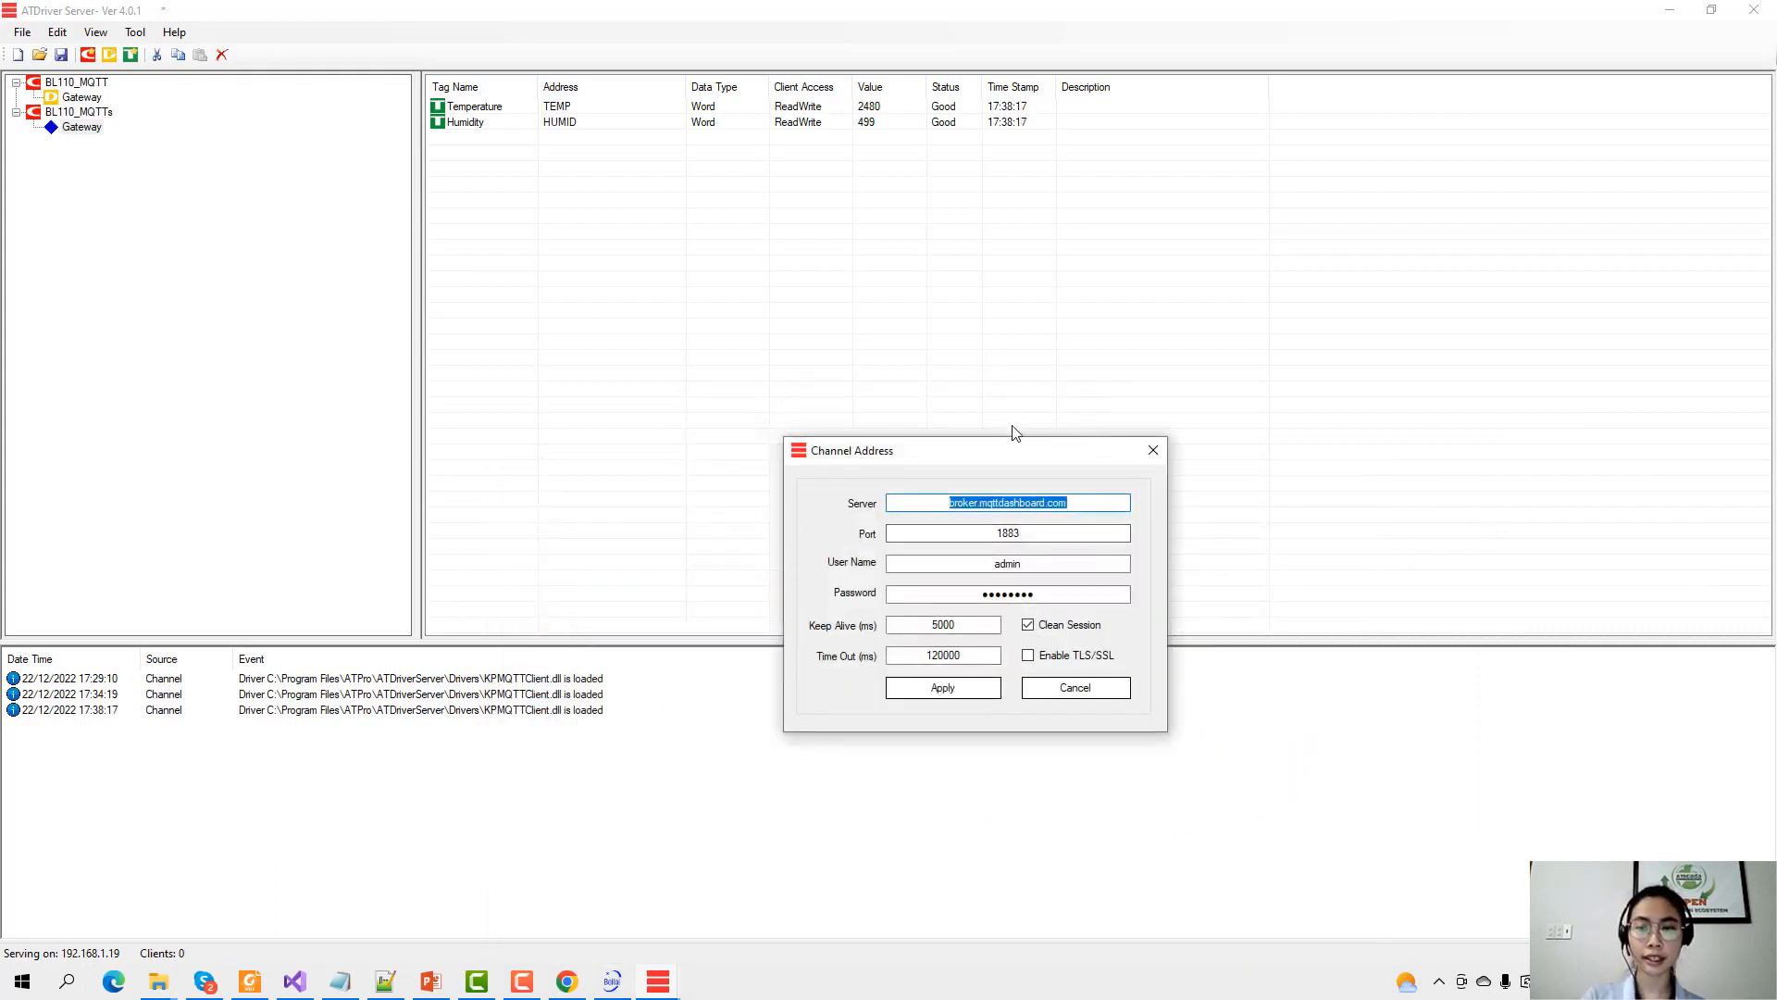
# Point N510_MQTT at broker mymqtt.asia, port 1883, with user name and password, and apply.
pyautogui.moveTo(1023, 455); pyautogui.dragTo(817, 318)
pyautogui.write('mymq')
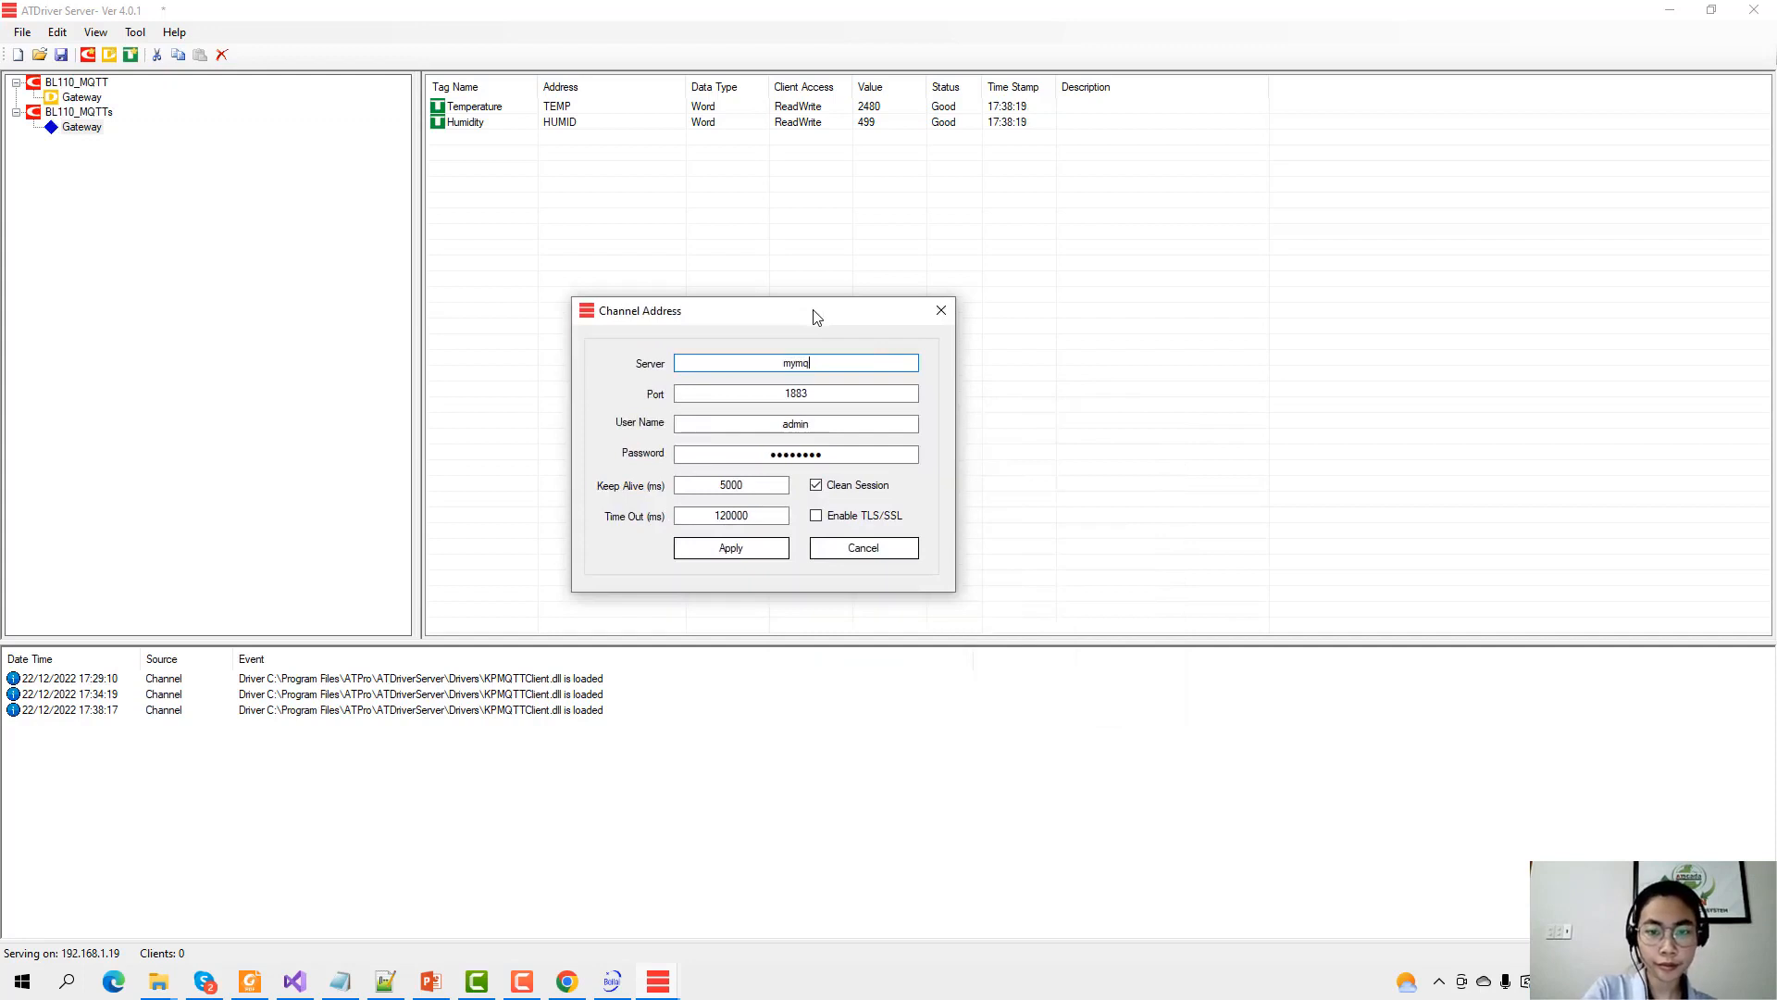
pyautogui.write('tt.')
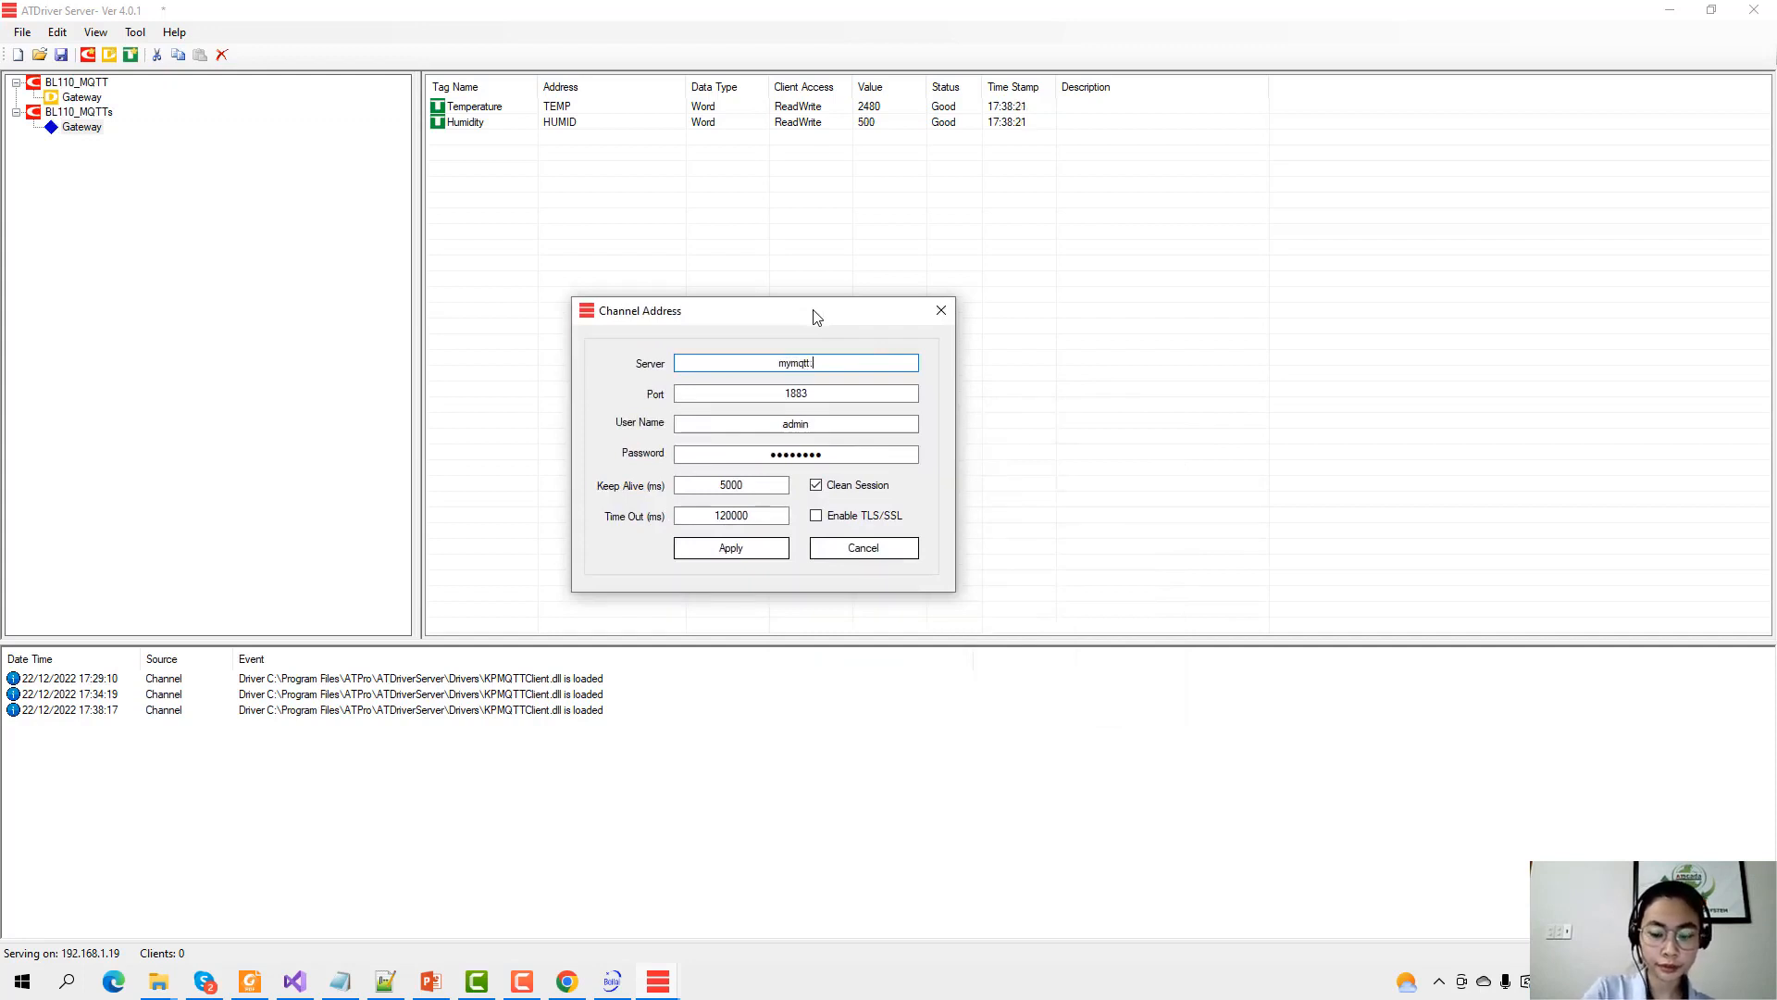
pyautogui.write('asia')
pyautogui.press('Tab')
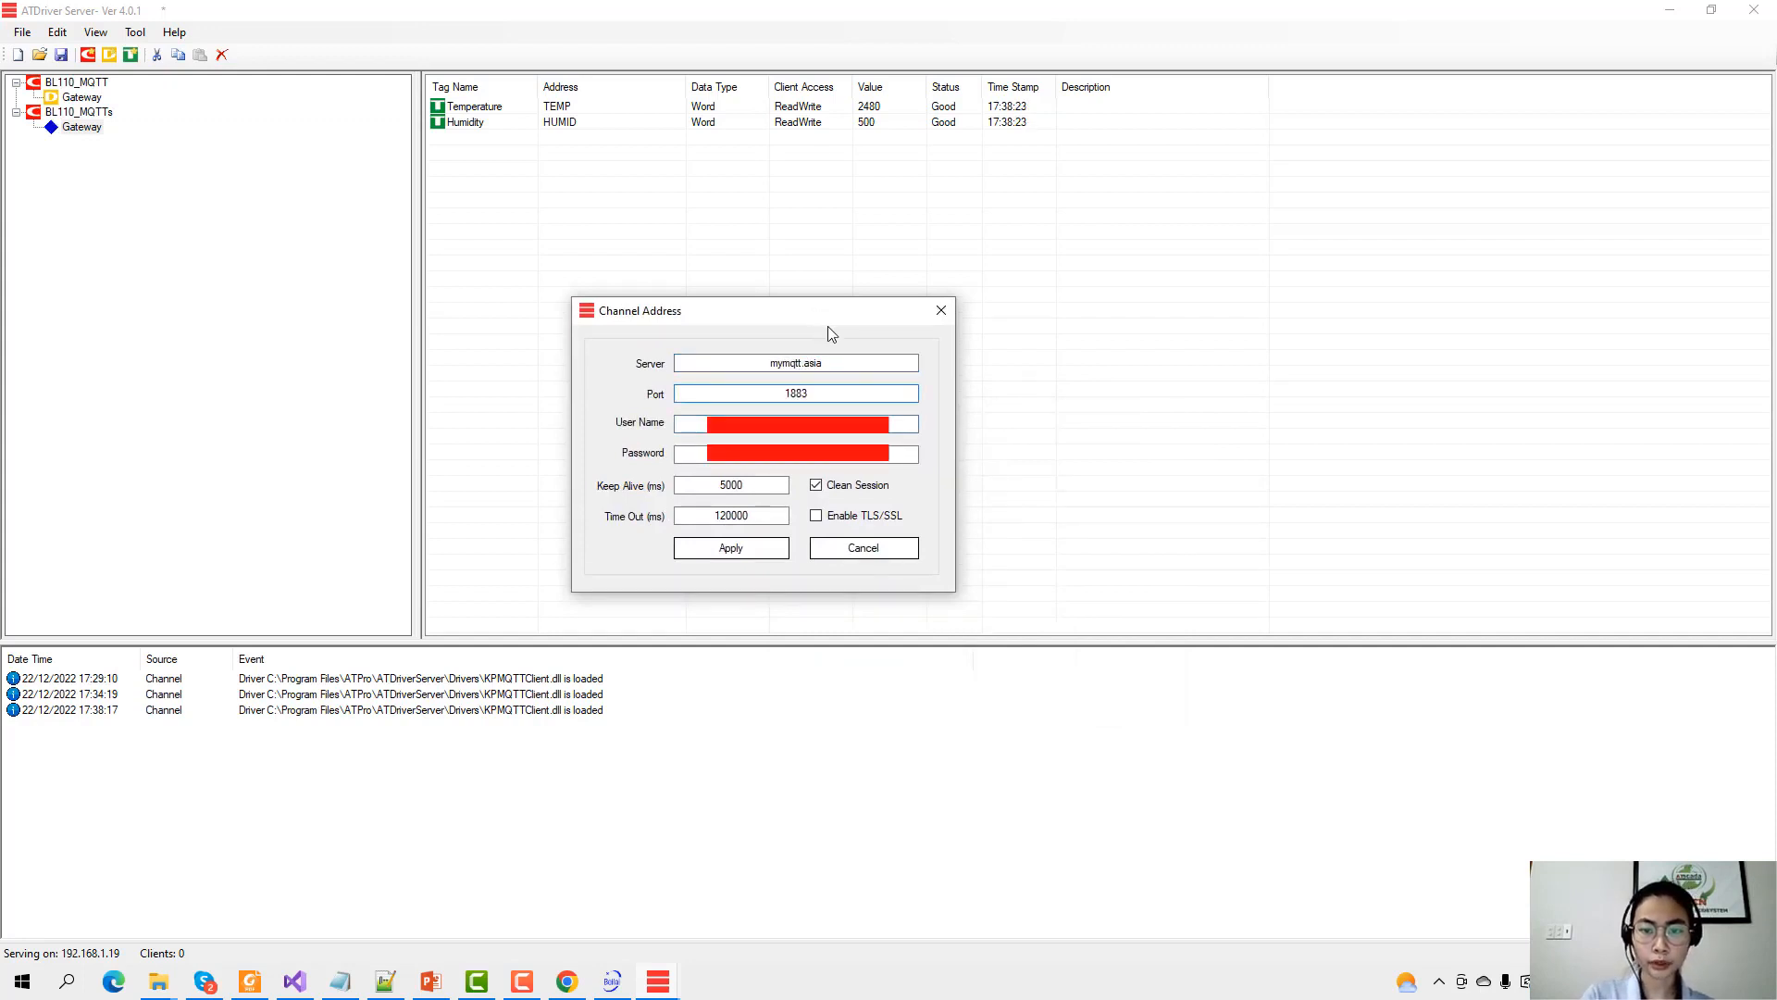
pyautogui.press('Tab')
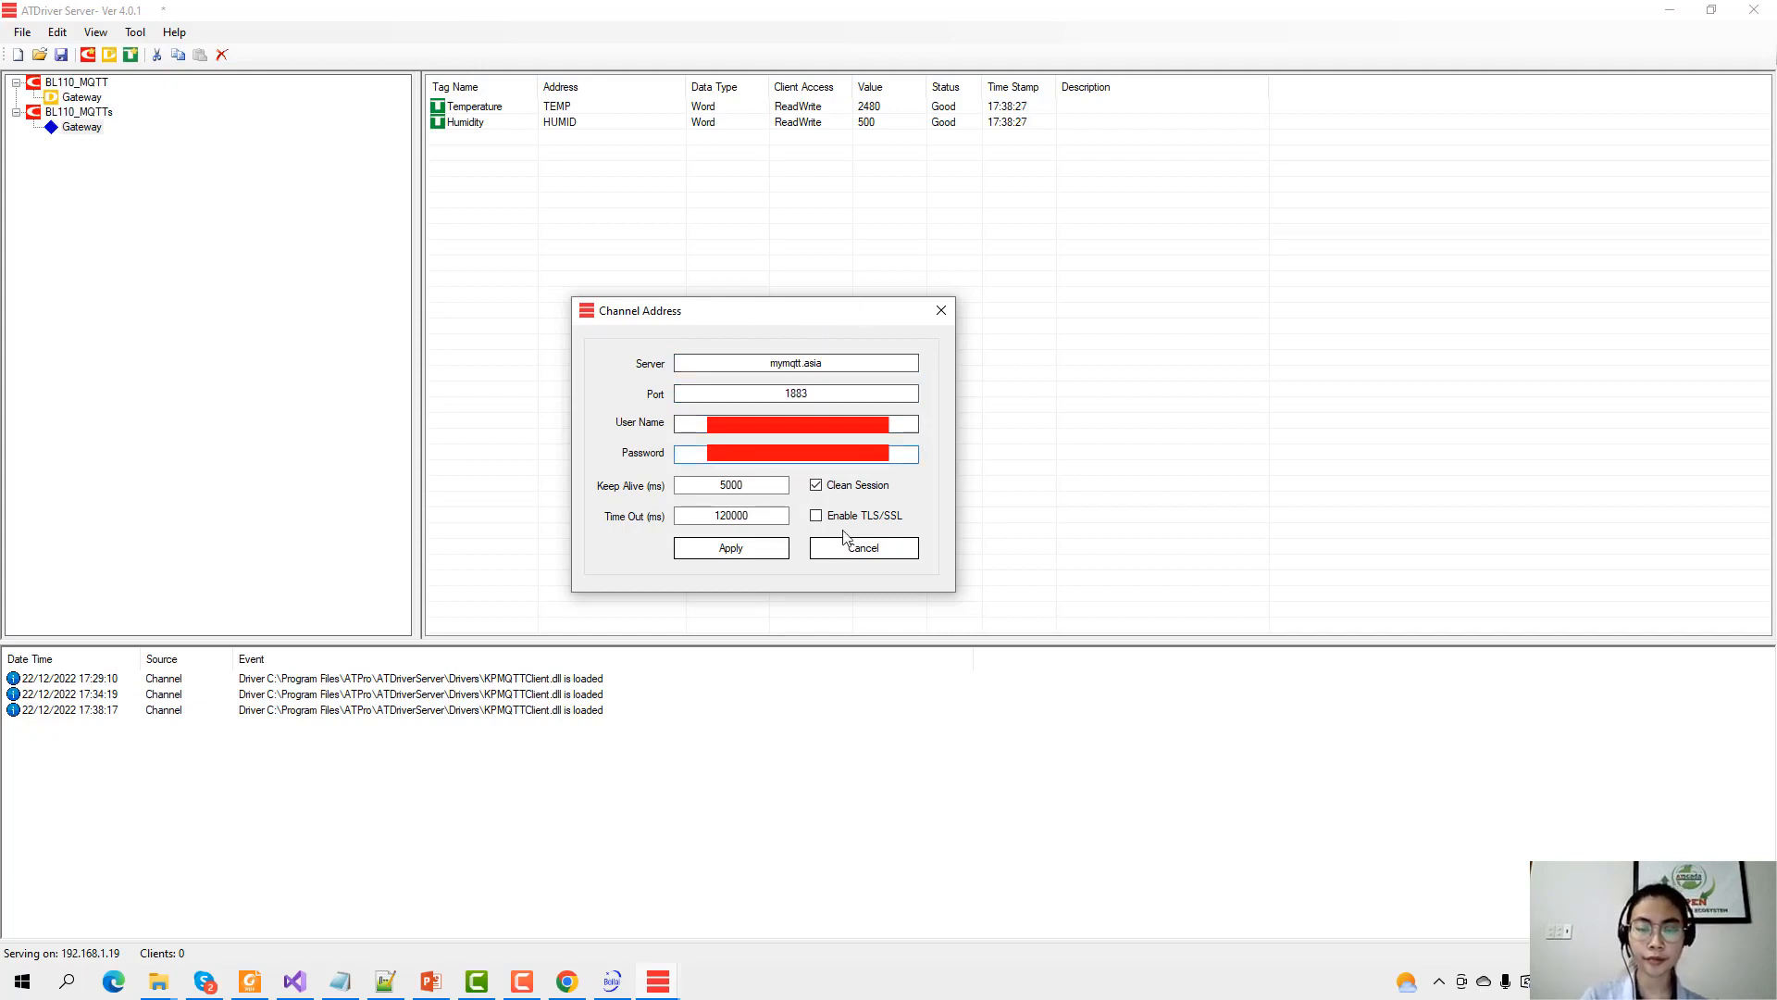
pyautogui.click(752, 547)
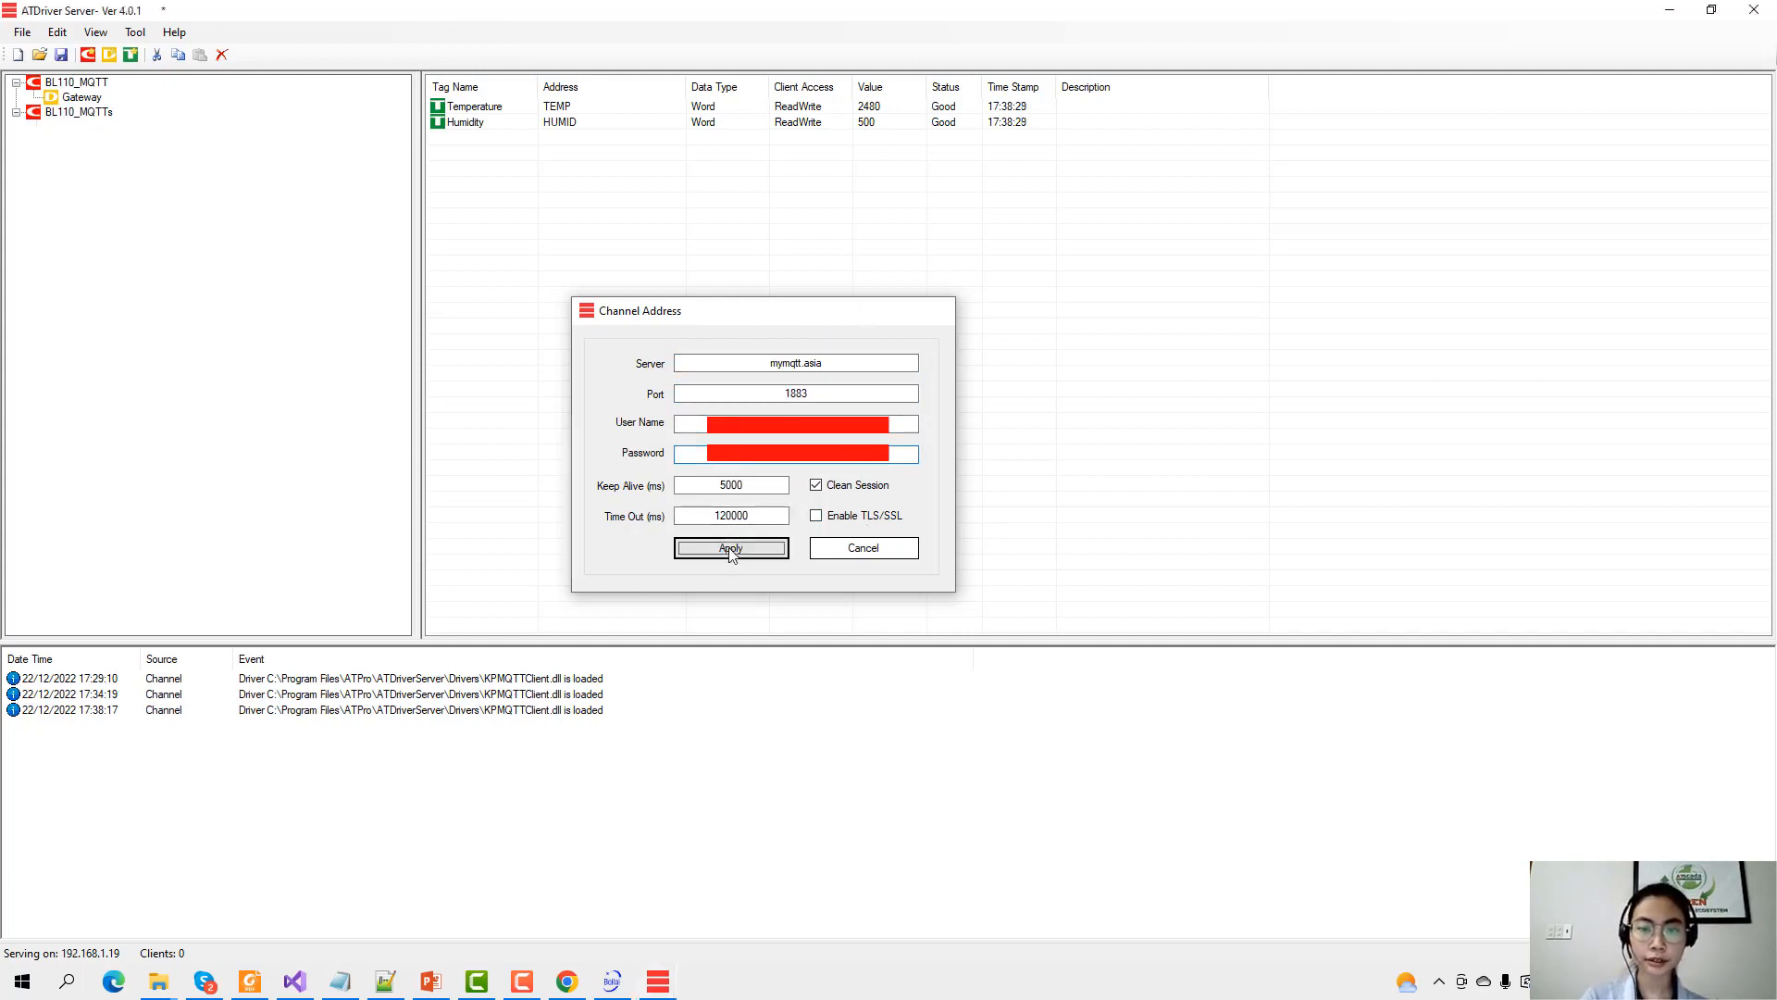
pyautogui.click(109, 54)
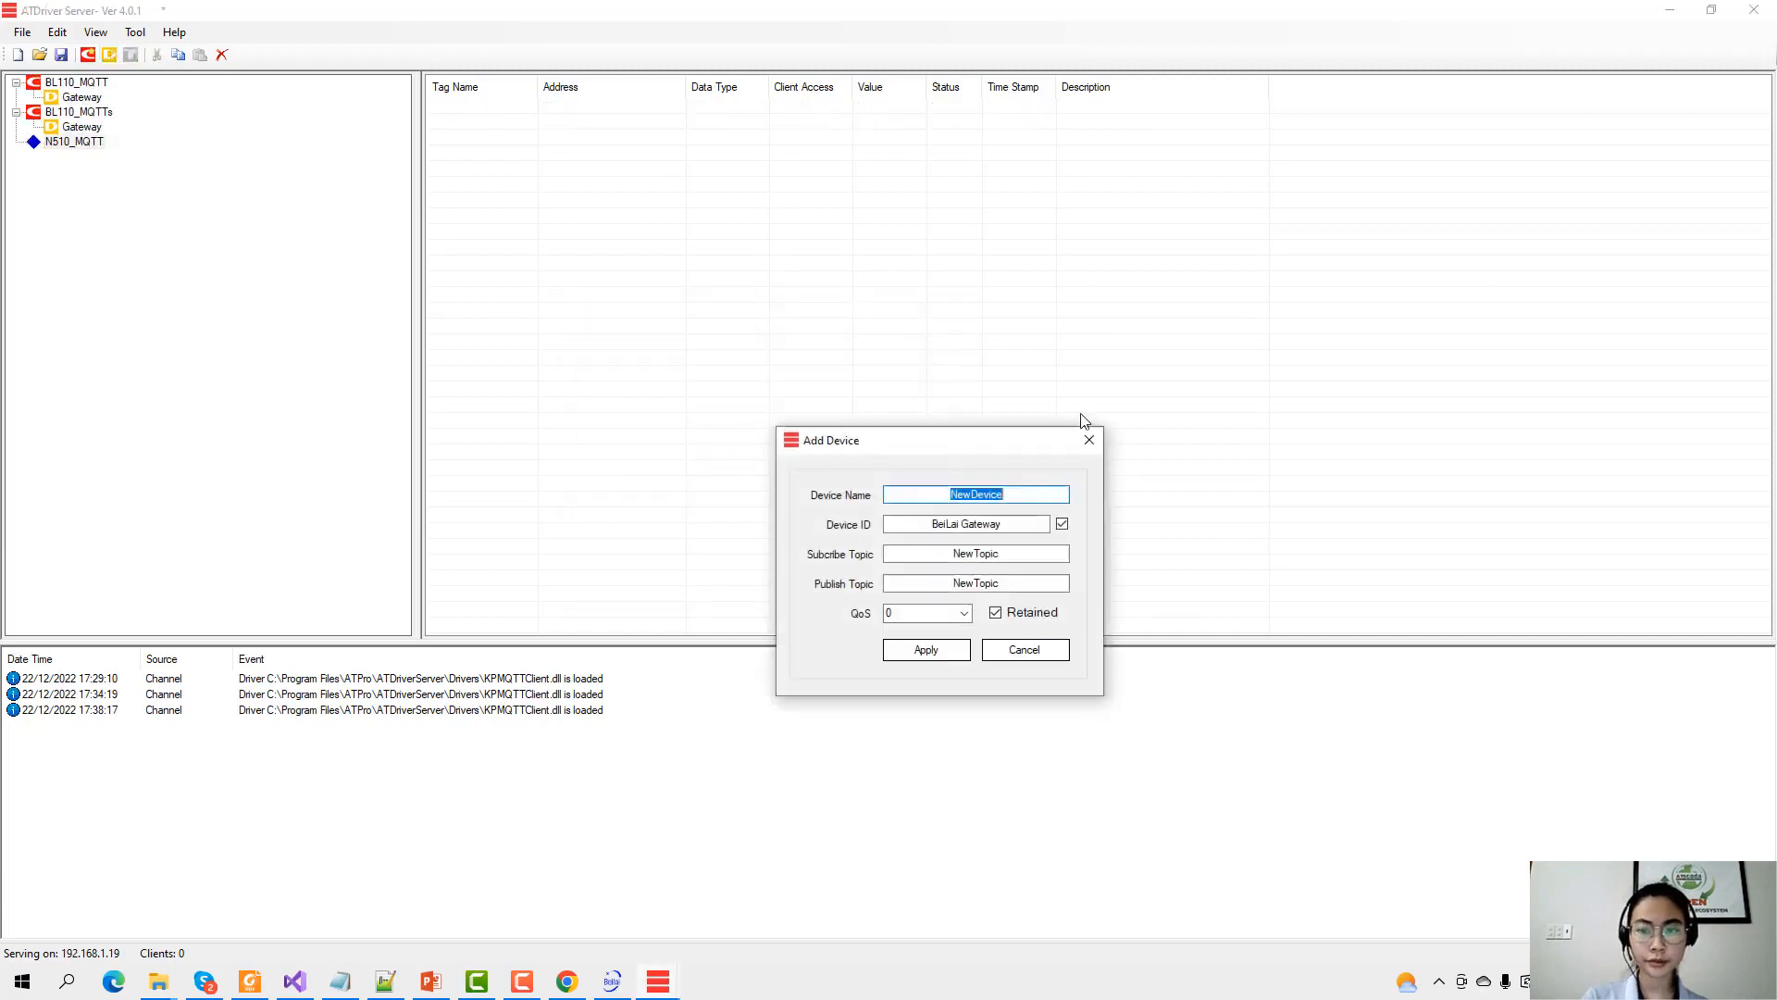
# Name the new N510_MQTT device Gateway and select its BeiLai Gateway device ID.
pyautogui.write('Gateway')
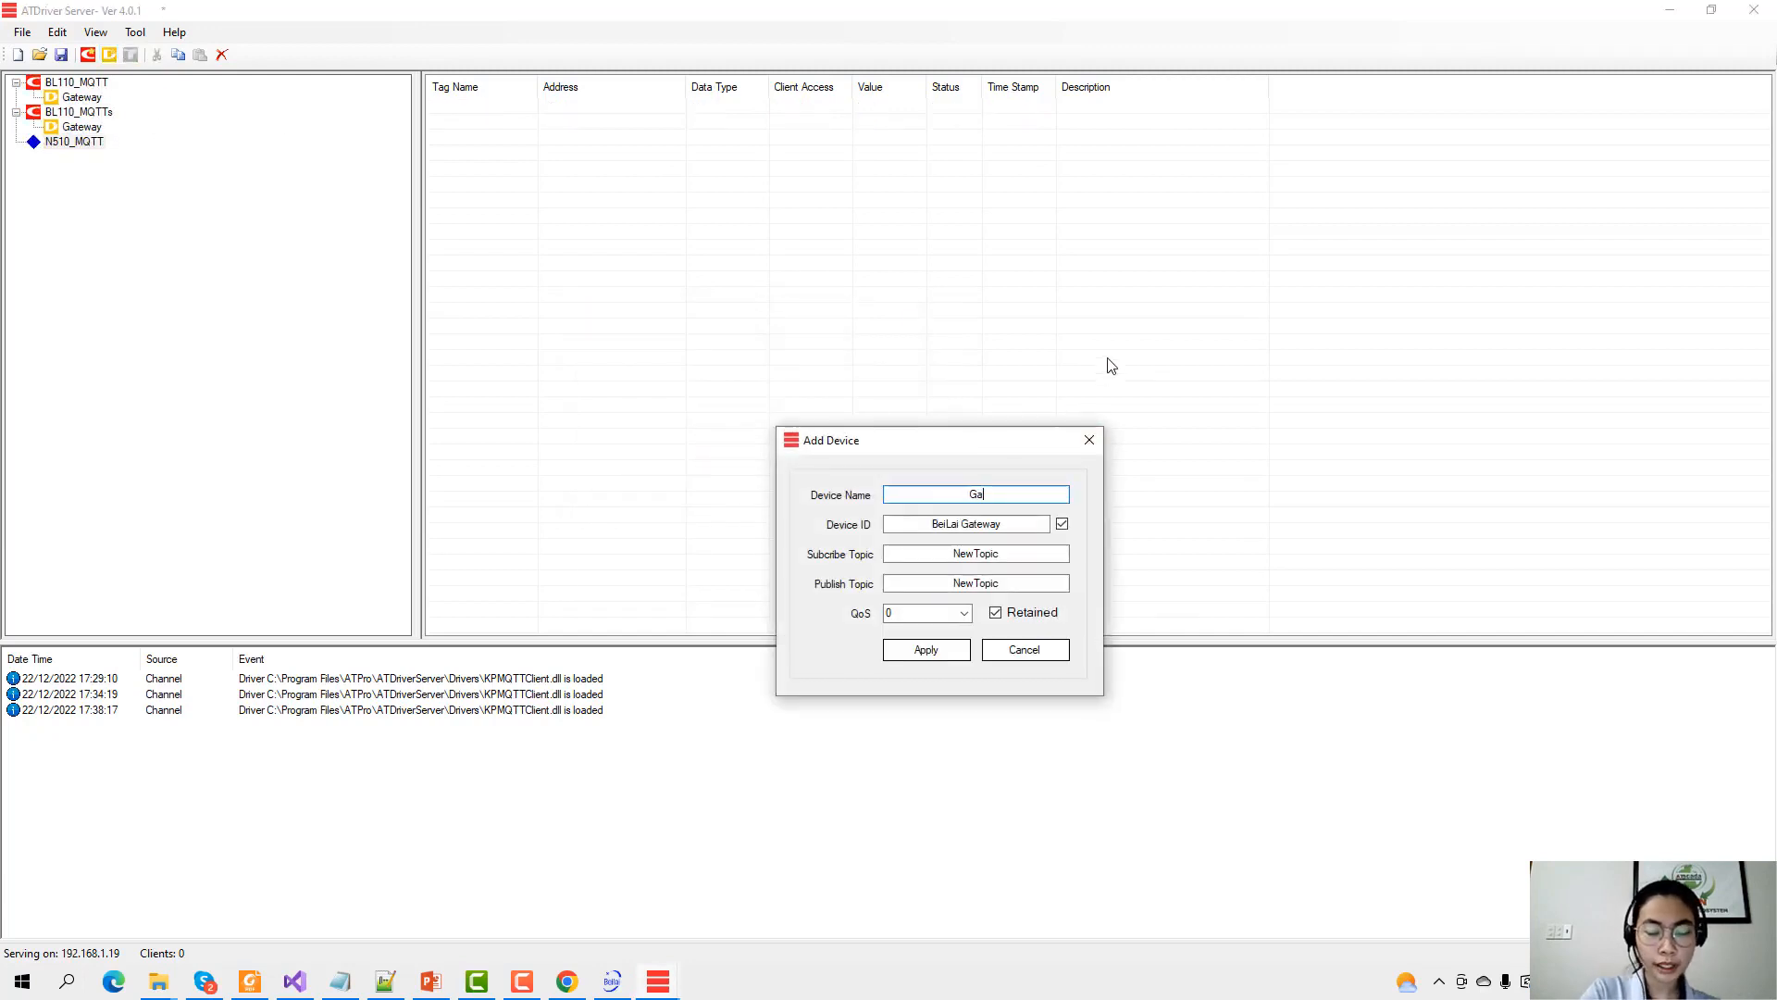
pyautogui.press('Tab')
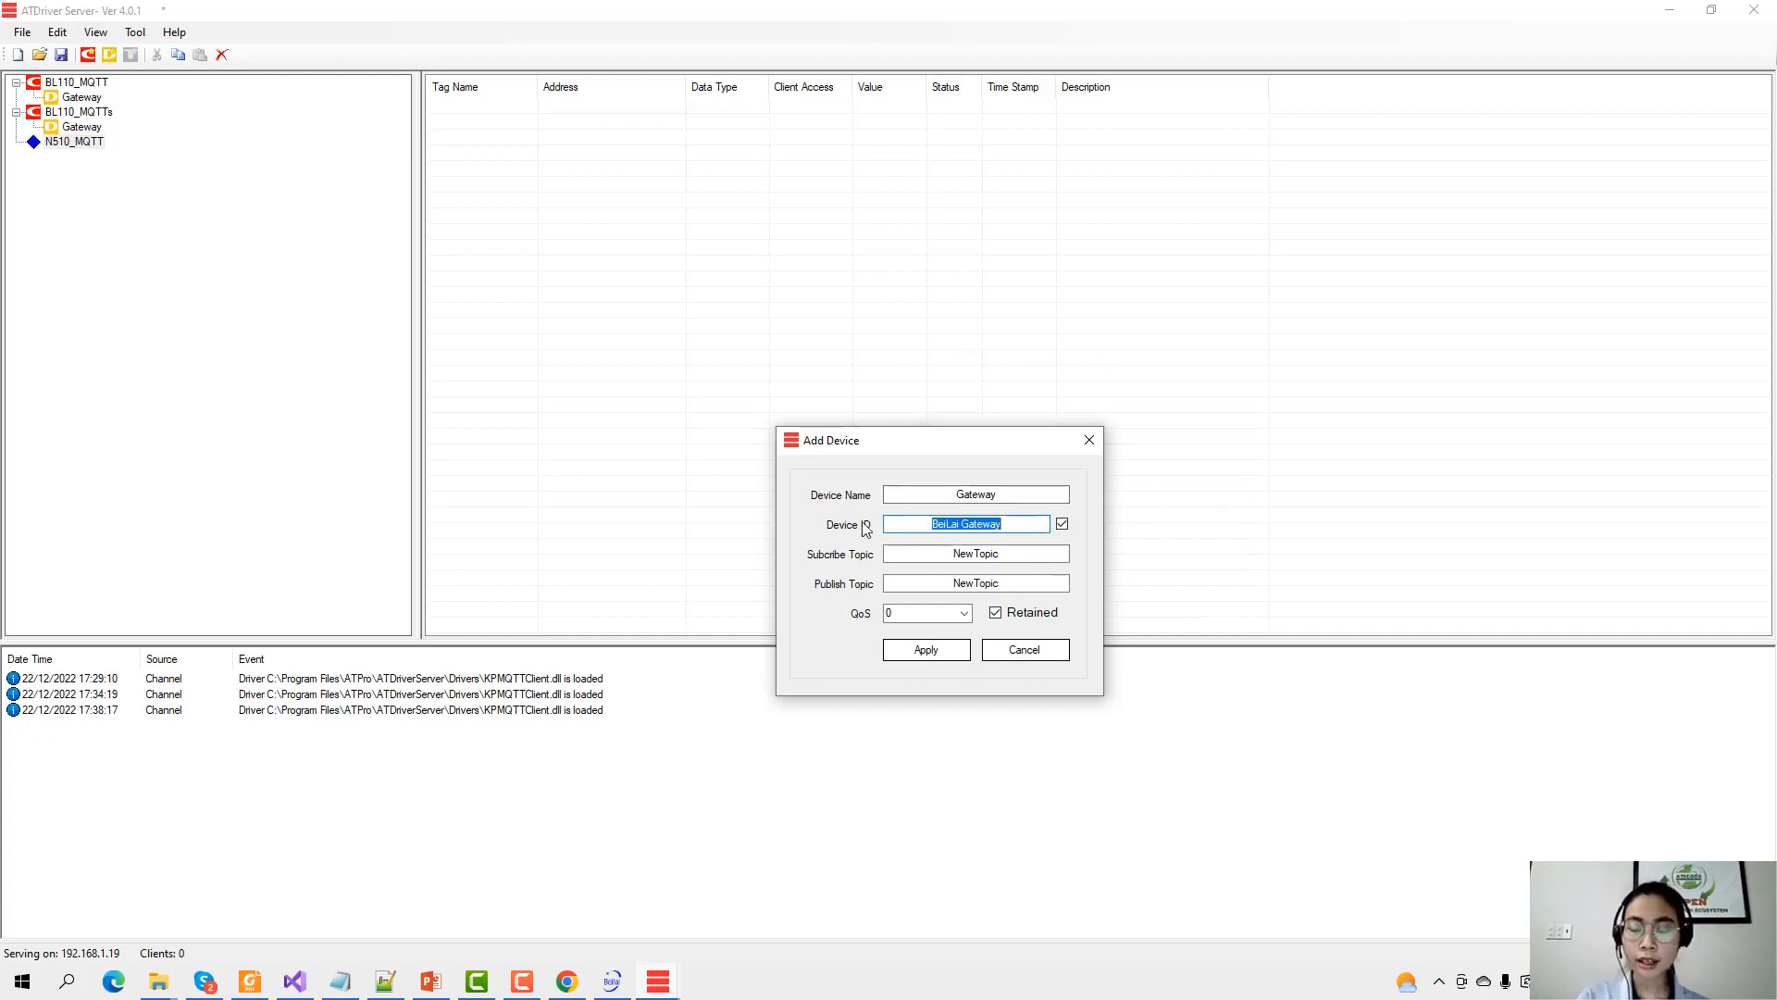
pyautogui.click(1011, 528)
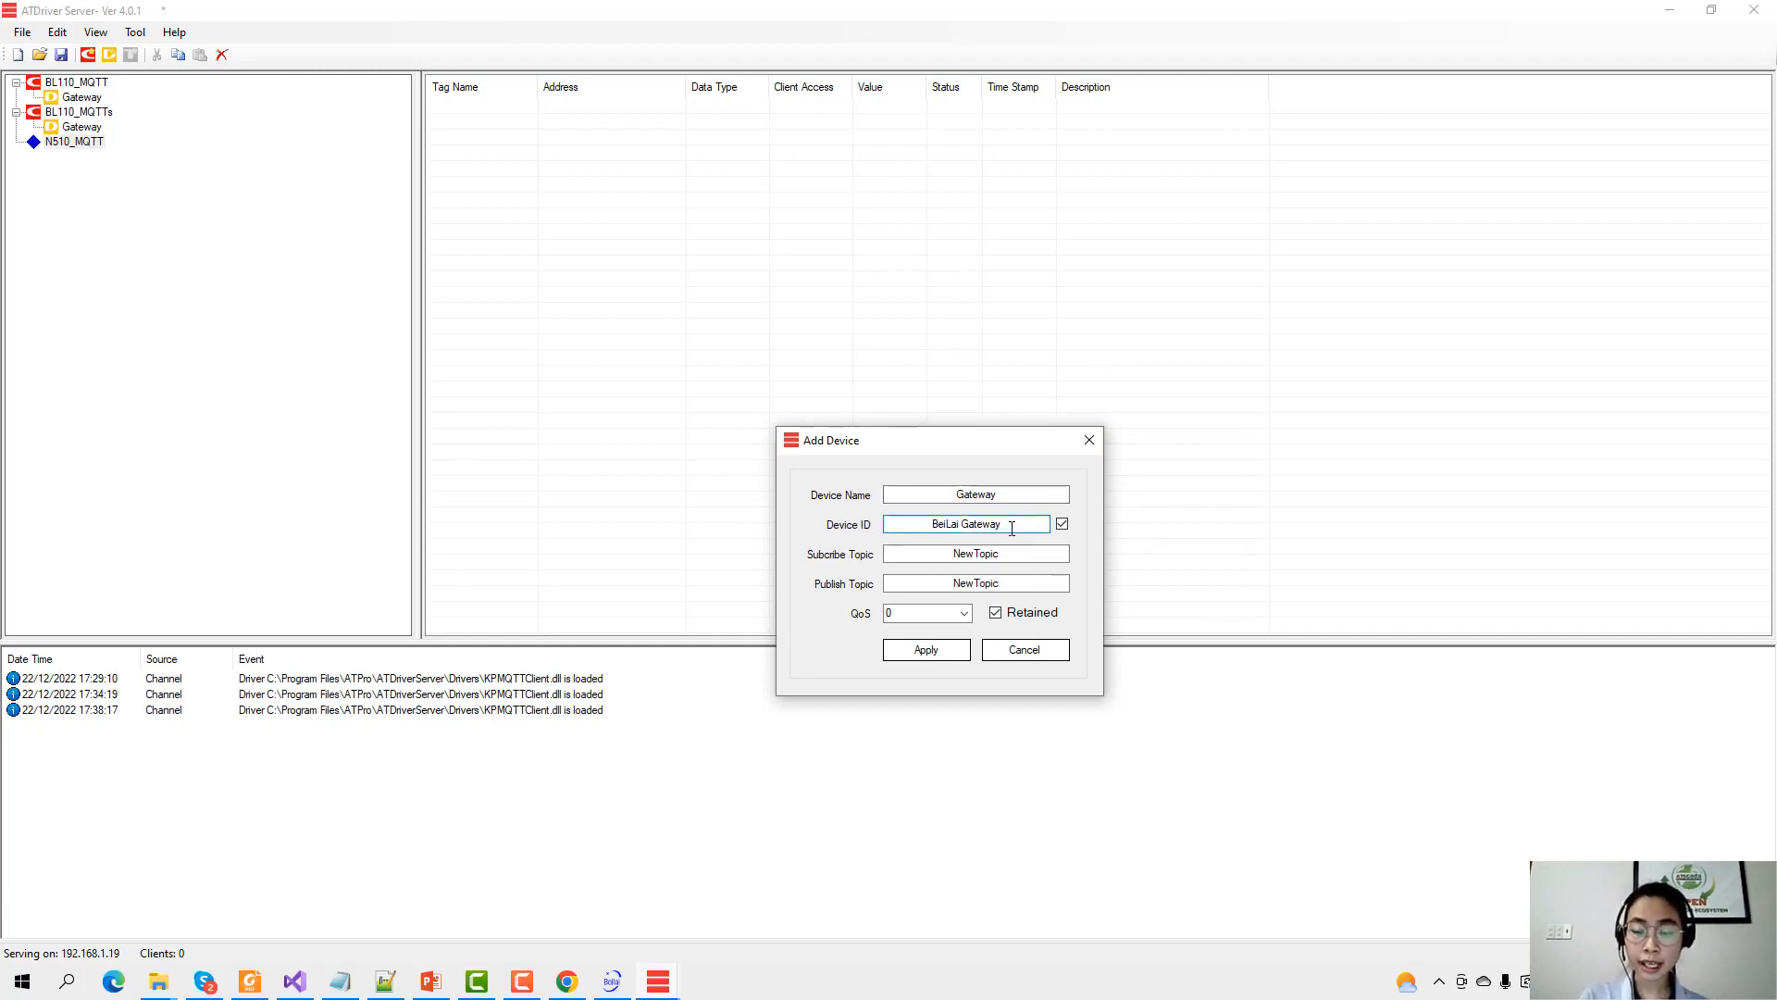
pyautogui.moveTo(1012, 528); pyautogui.dragTo(505, 508)
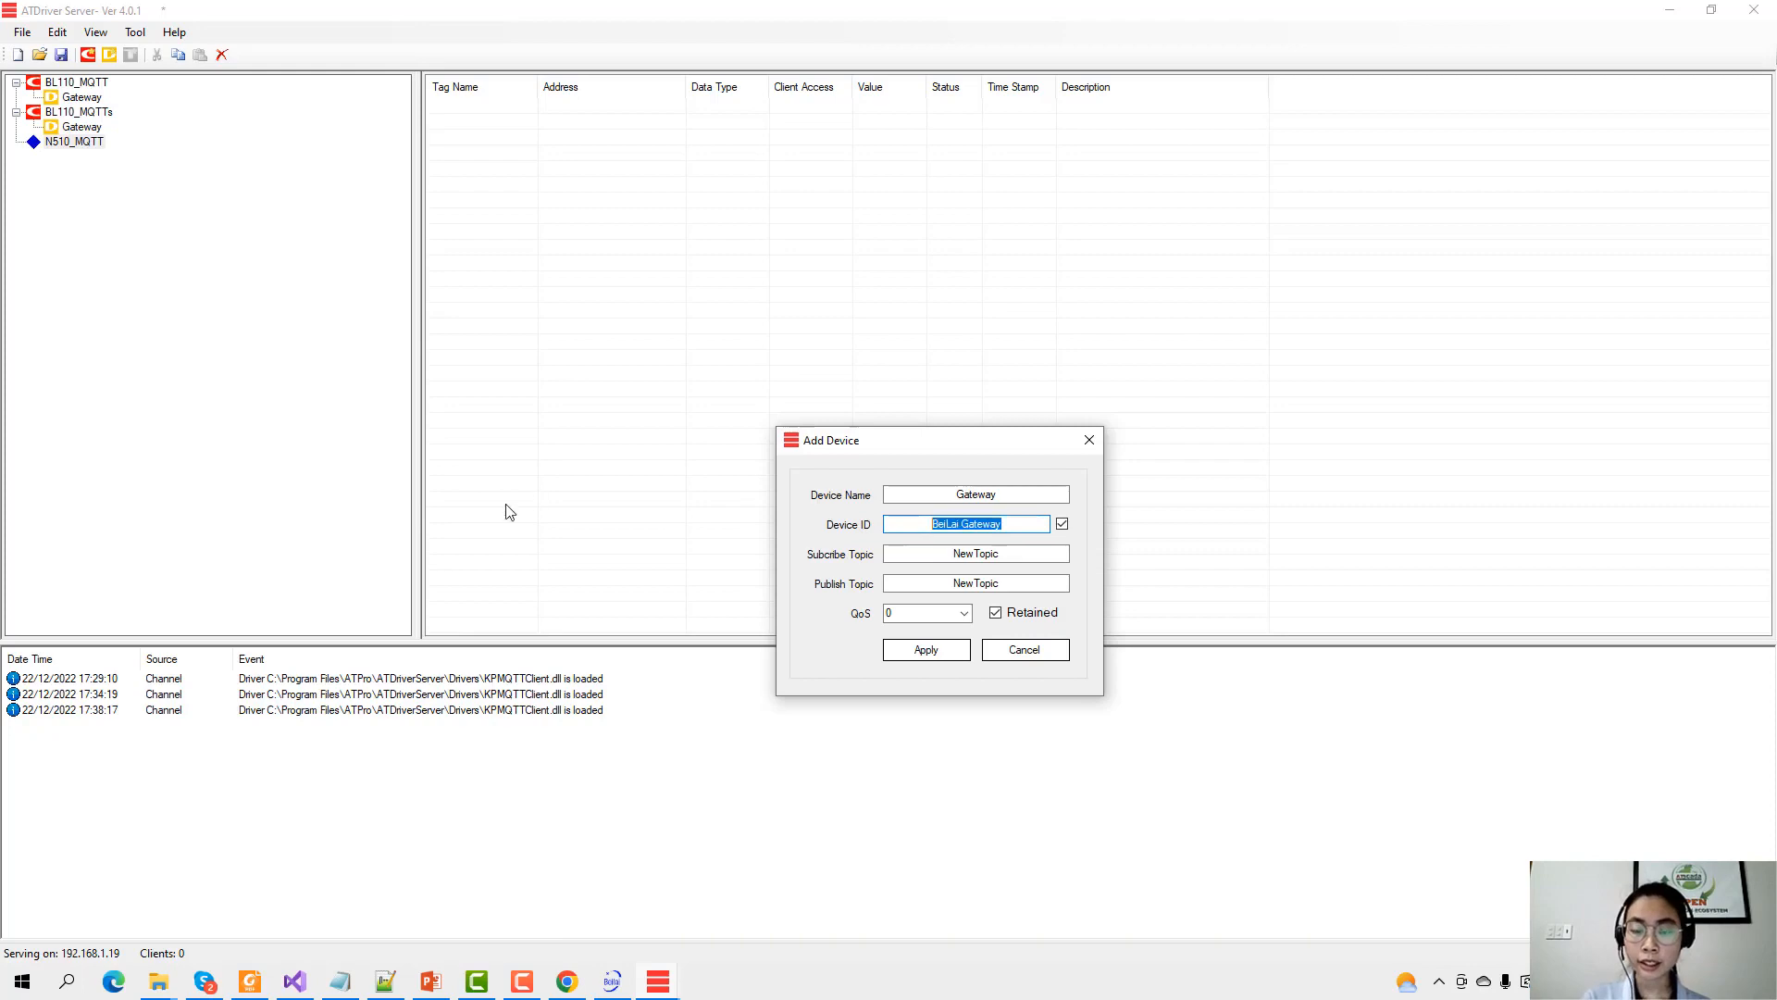
pyautogui.click(394, 986)
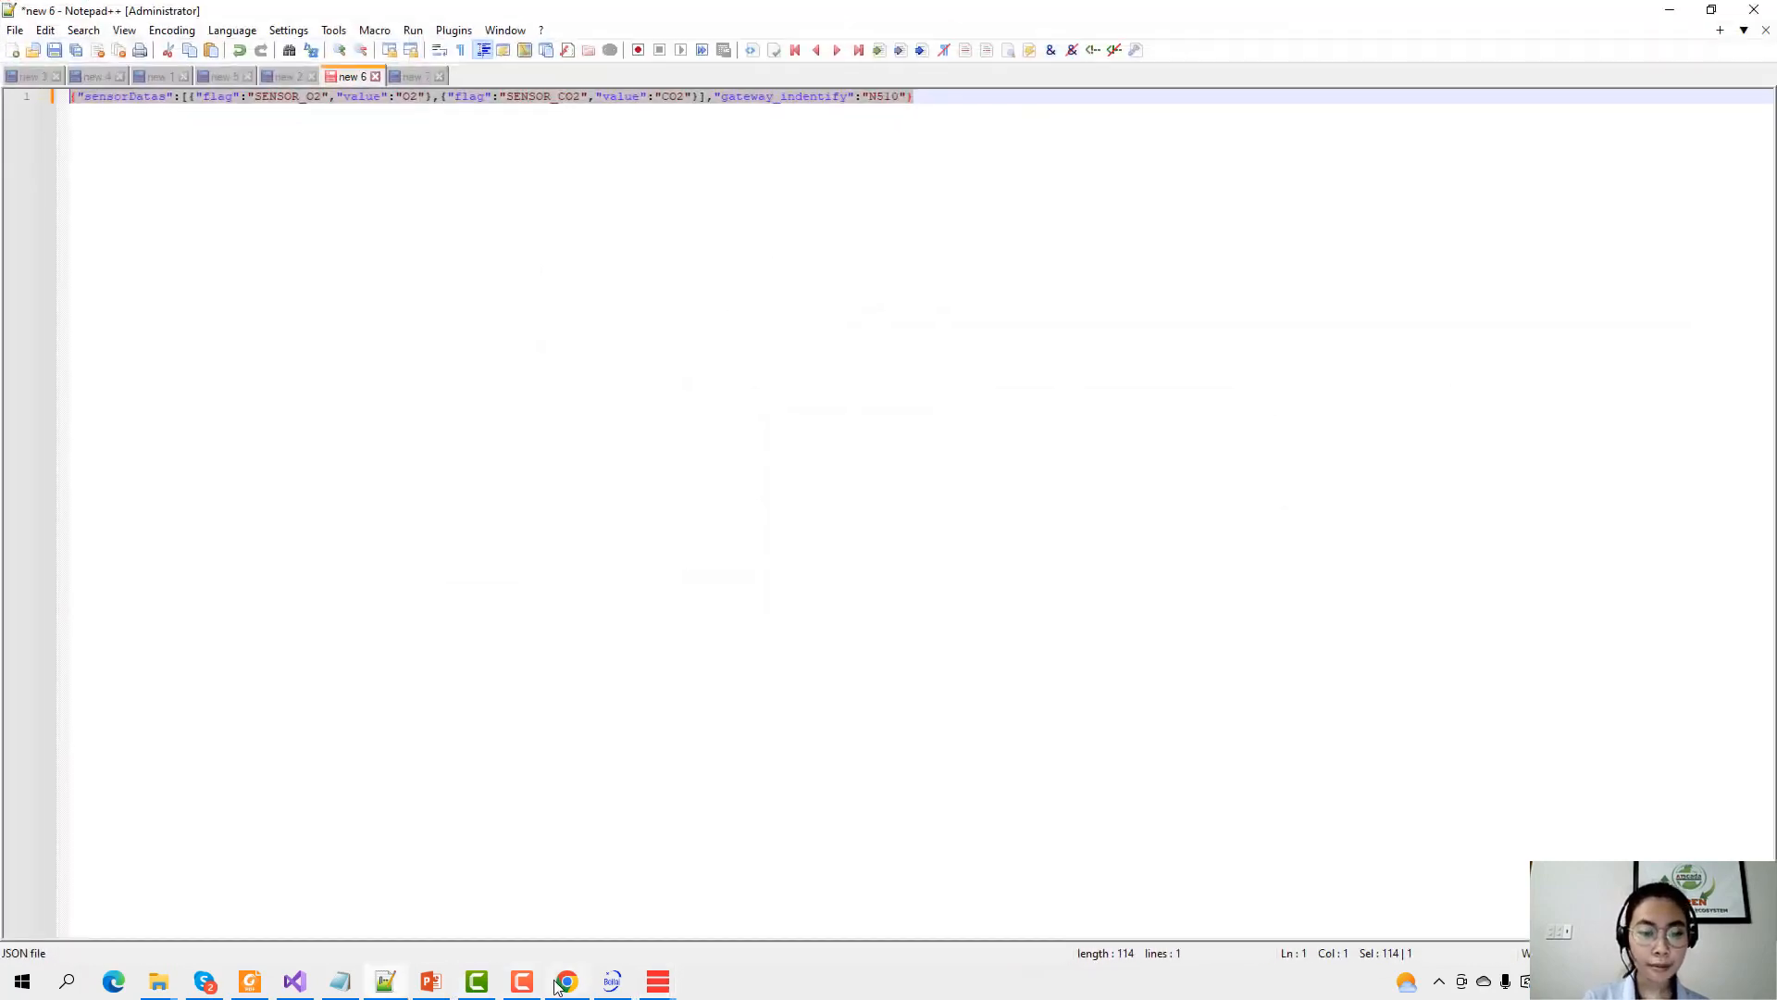
# Find the USR IOT Edge Computing report Json template and select its gateway identifier N510.
pyautogui.click(566, 982)
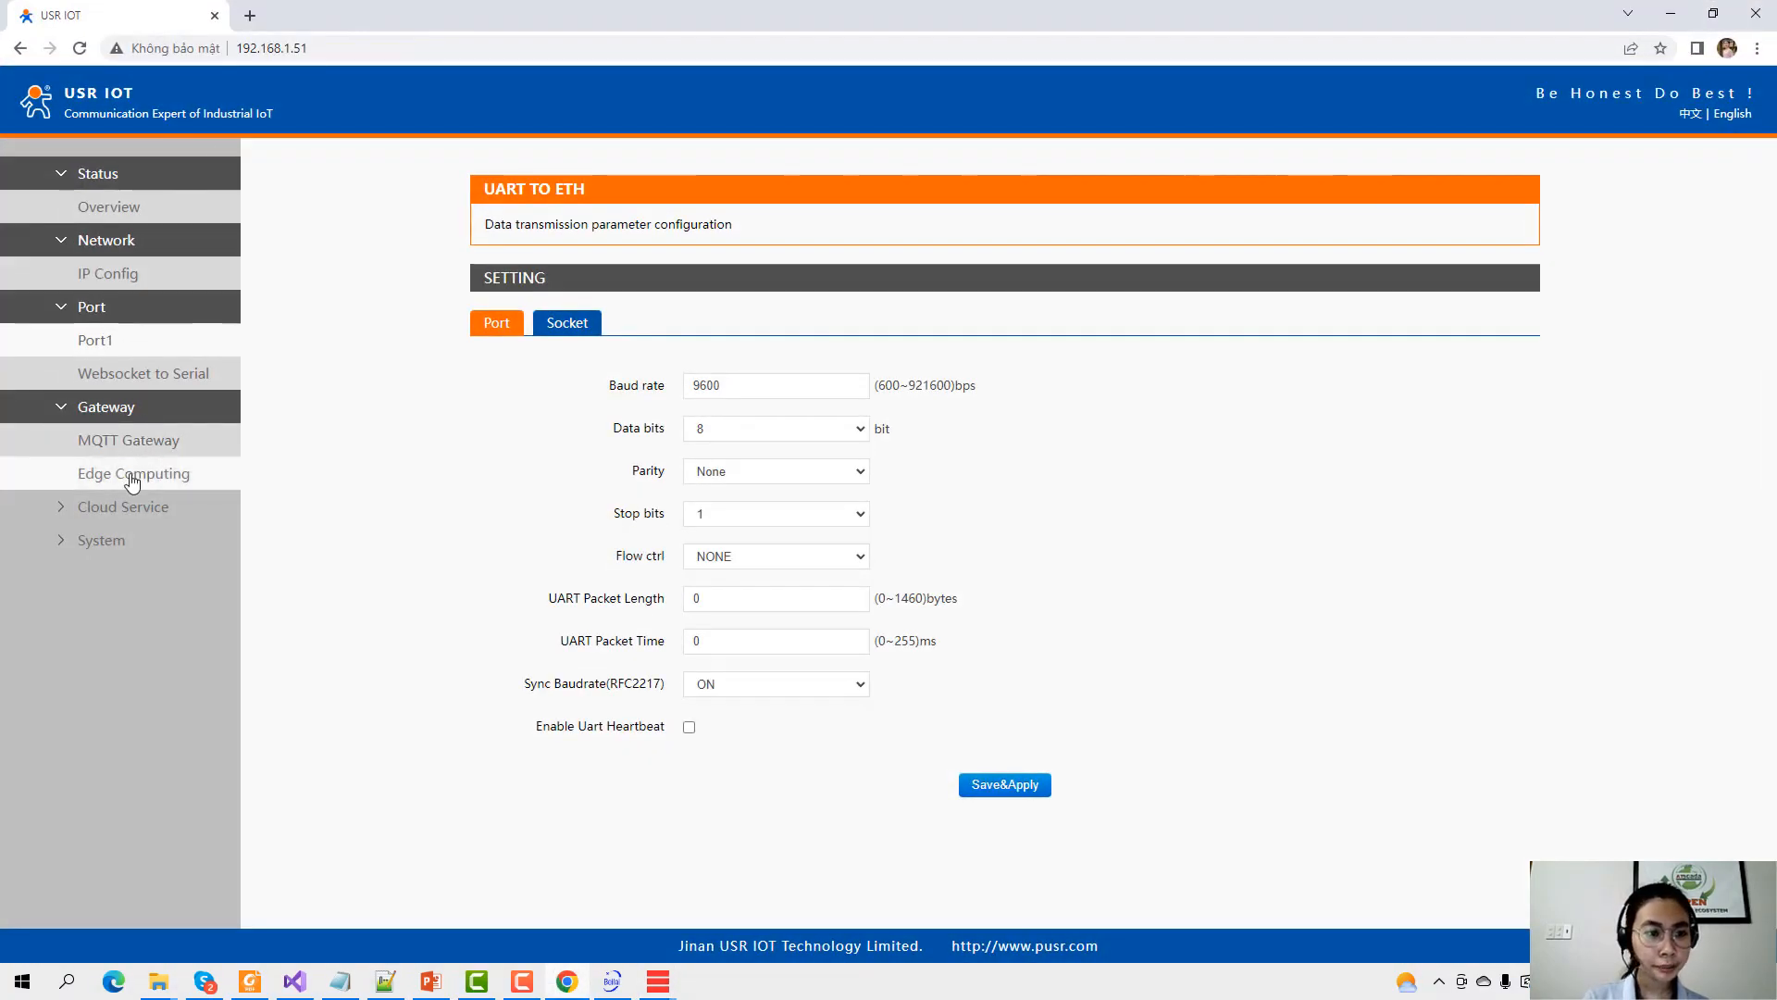
pyautogui.click(146, 478)
pyautogui.click(814, 348)
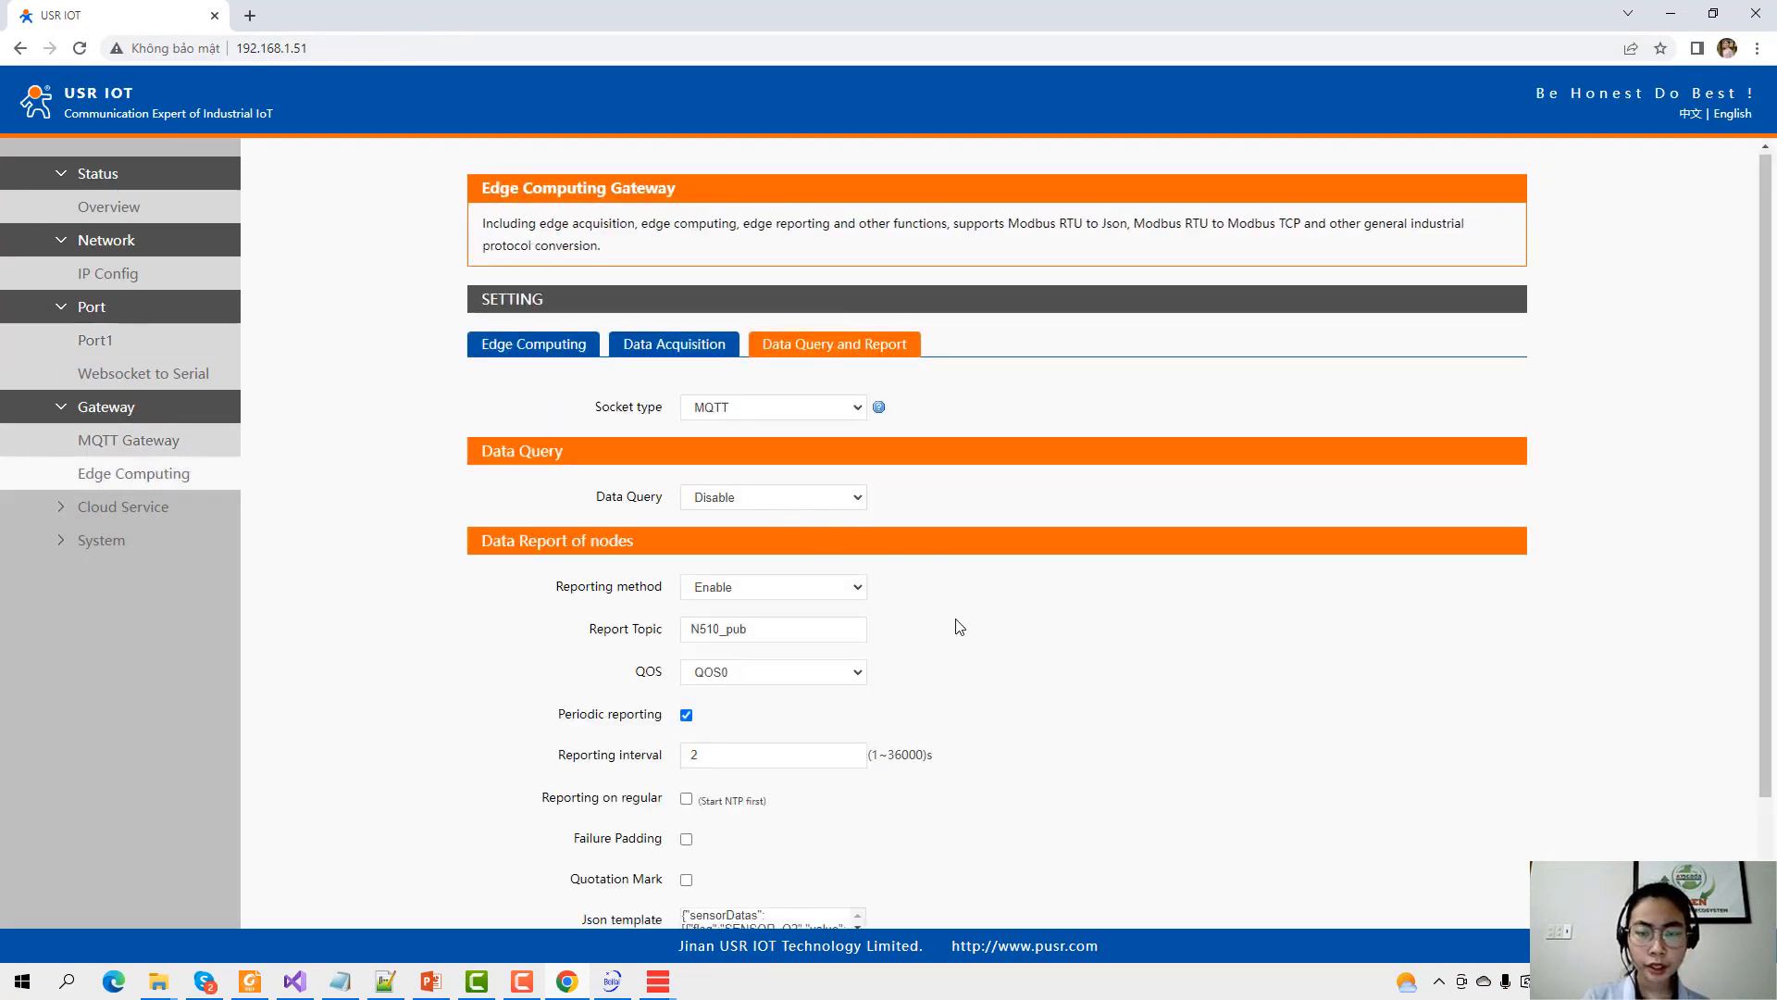
pyautogui.scroll(-2, 767, 776)
pyautogui.click(767, 775)
pyautogui.scroll(-3, 754, 787)
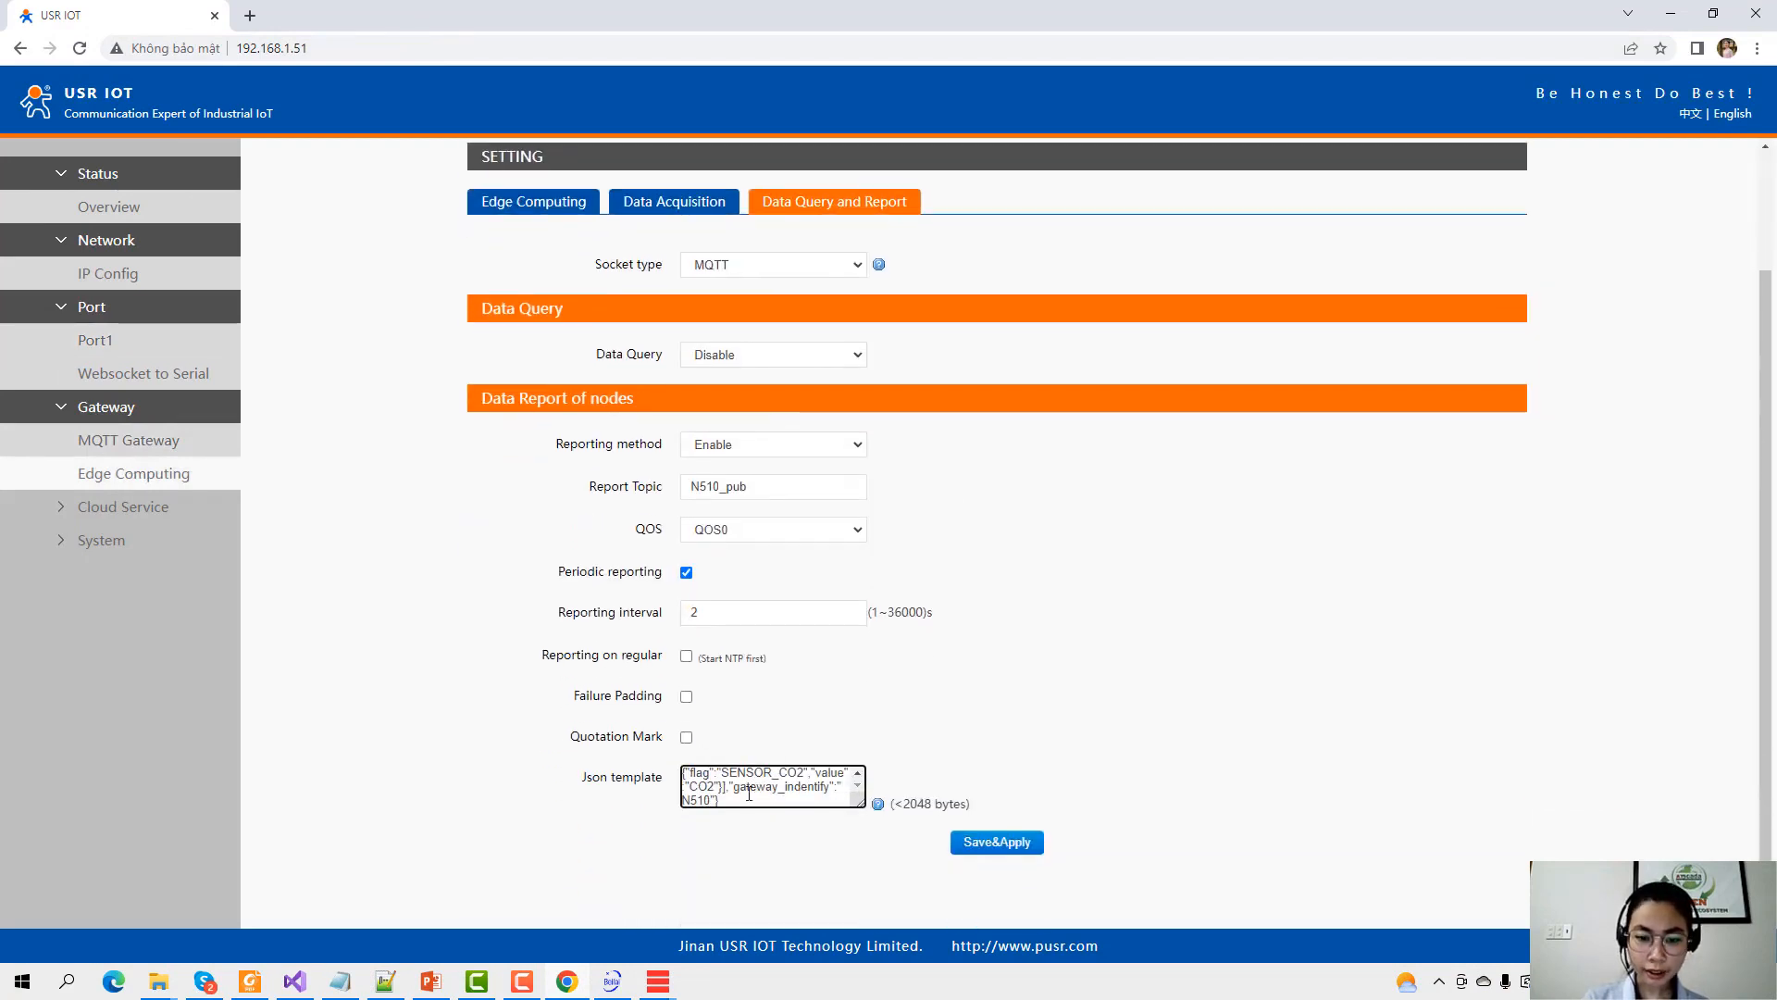
pyautogui.moveTo(734, 788)
pyautogui.mouseDown()
pyautogui.moveTo(775, 783)
pyautogui.moveTo(761, 770)
pyautogui.mouseUp()
pyautogui.scroll(-1, 787, 785)
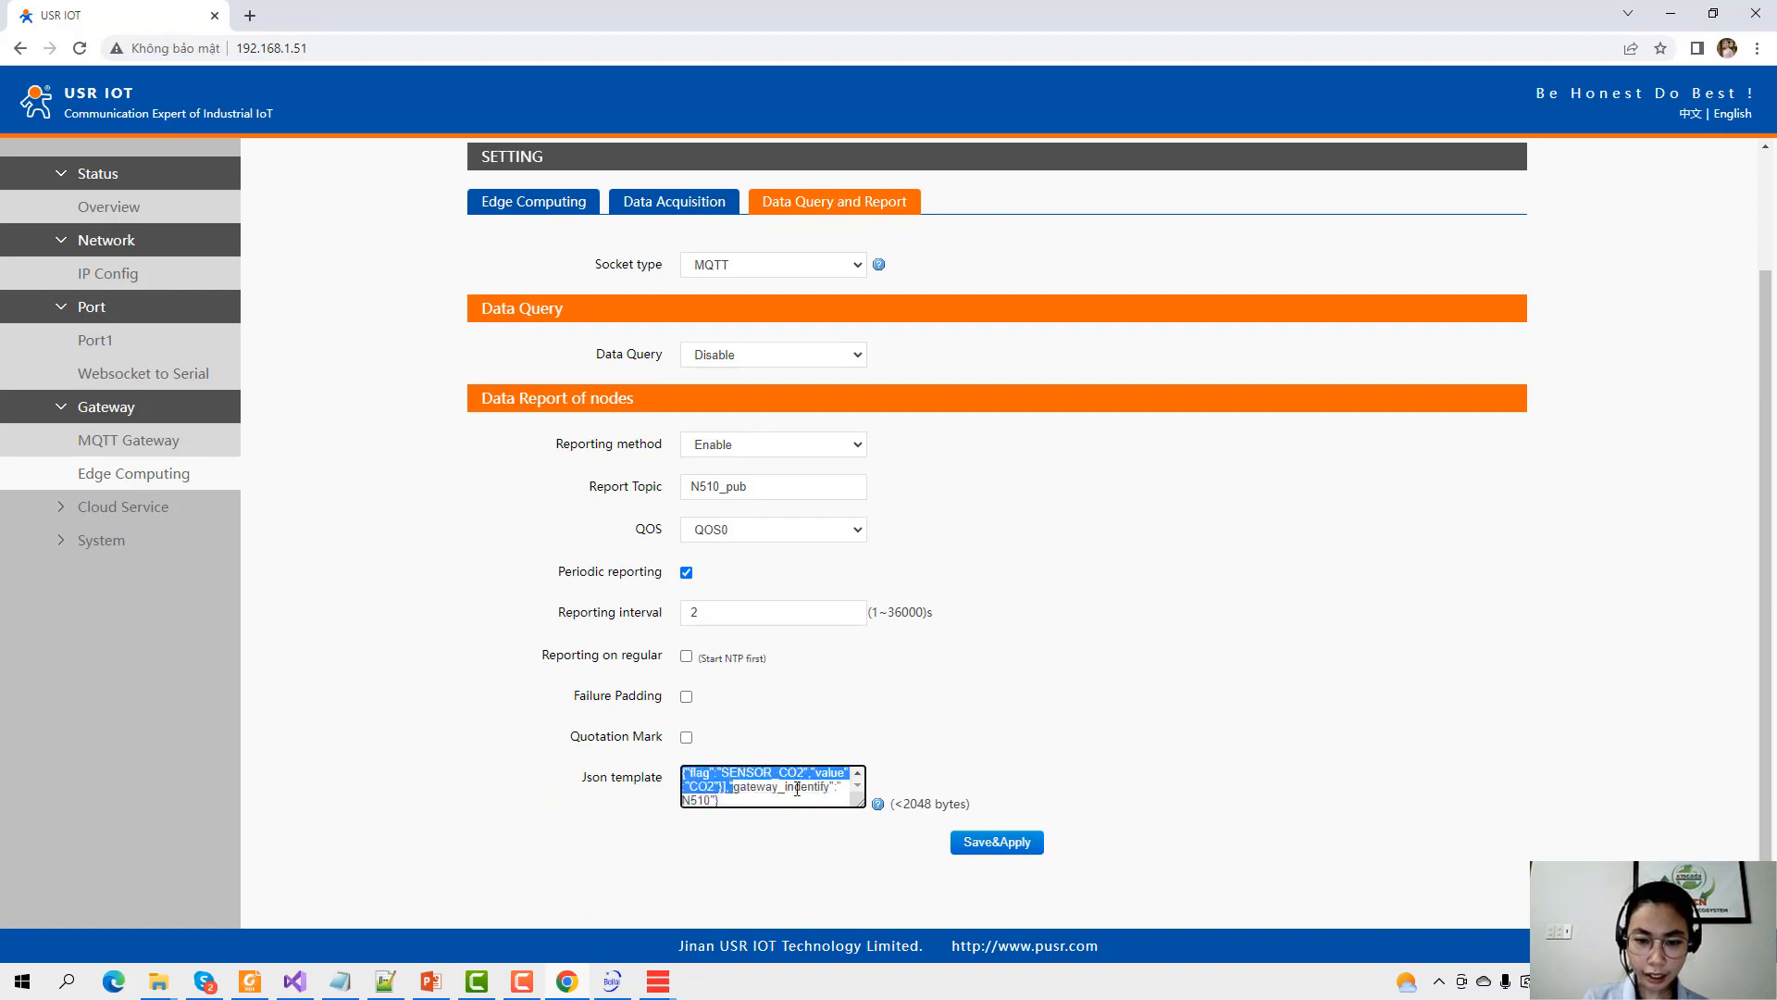
pyautogui.click(795, 787)
pyautogui.doubleClick(694, 801)
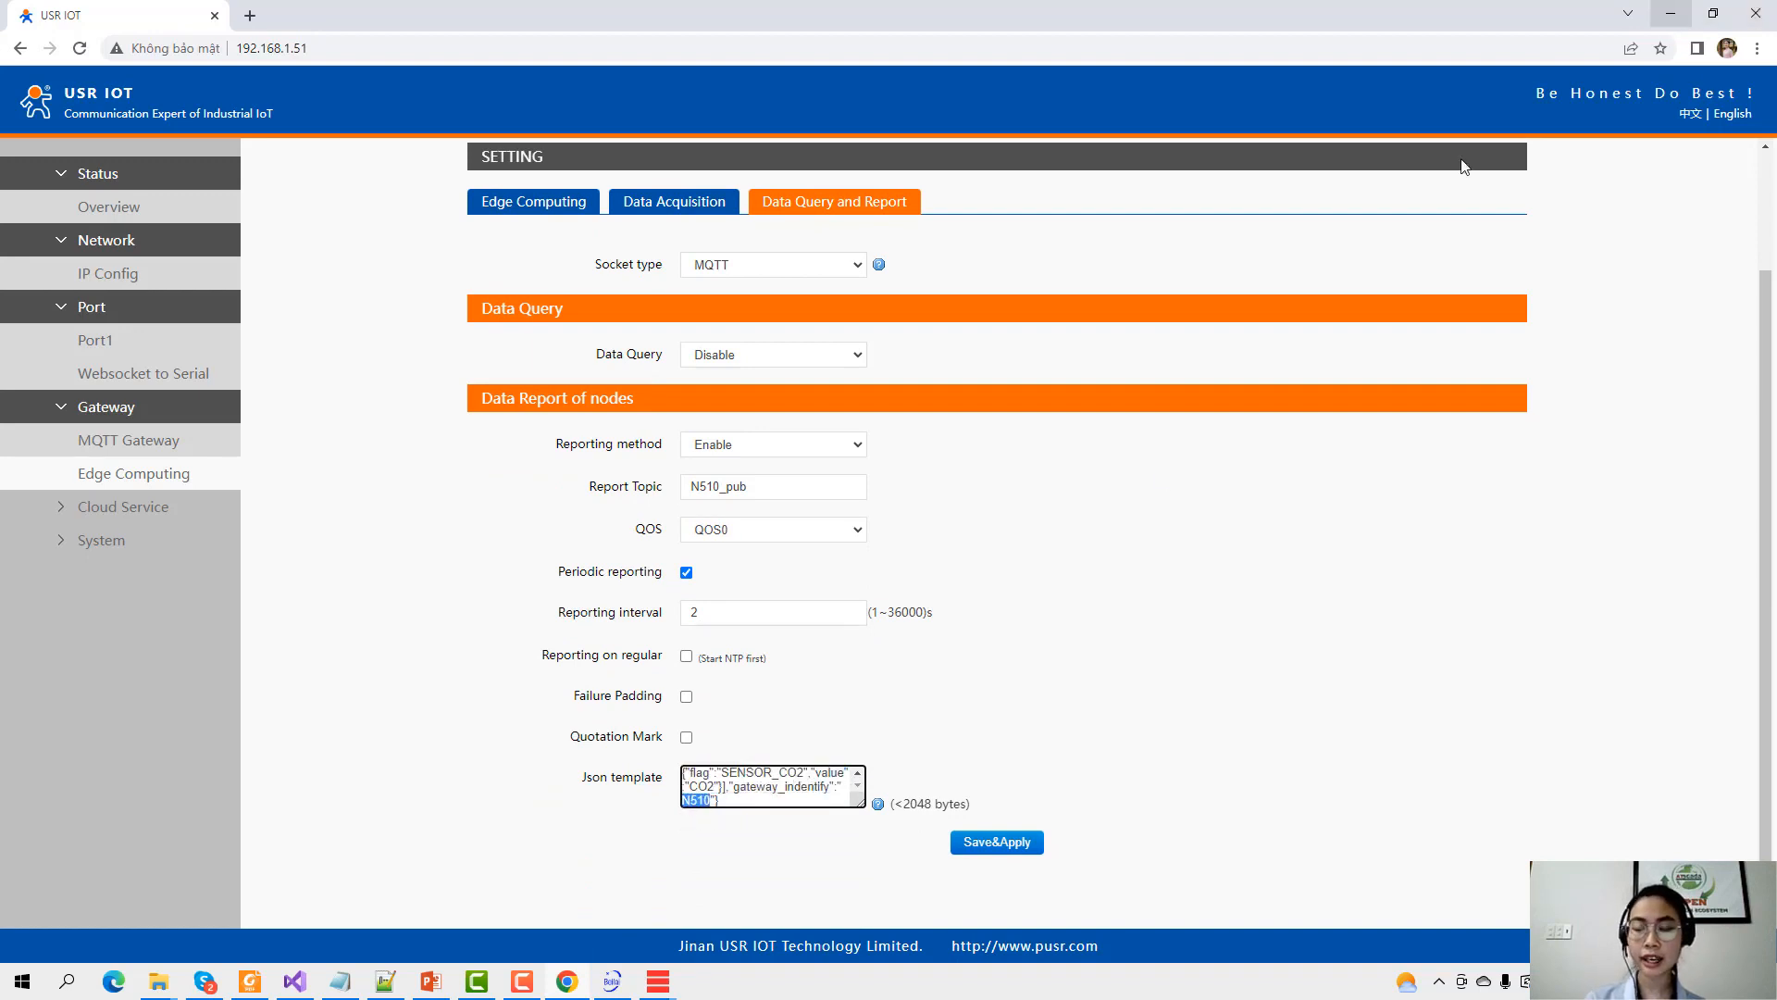
pyautogui.click(388, 983)
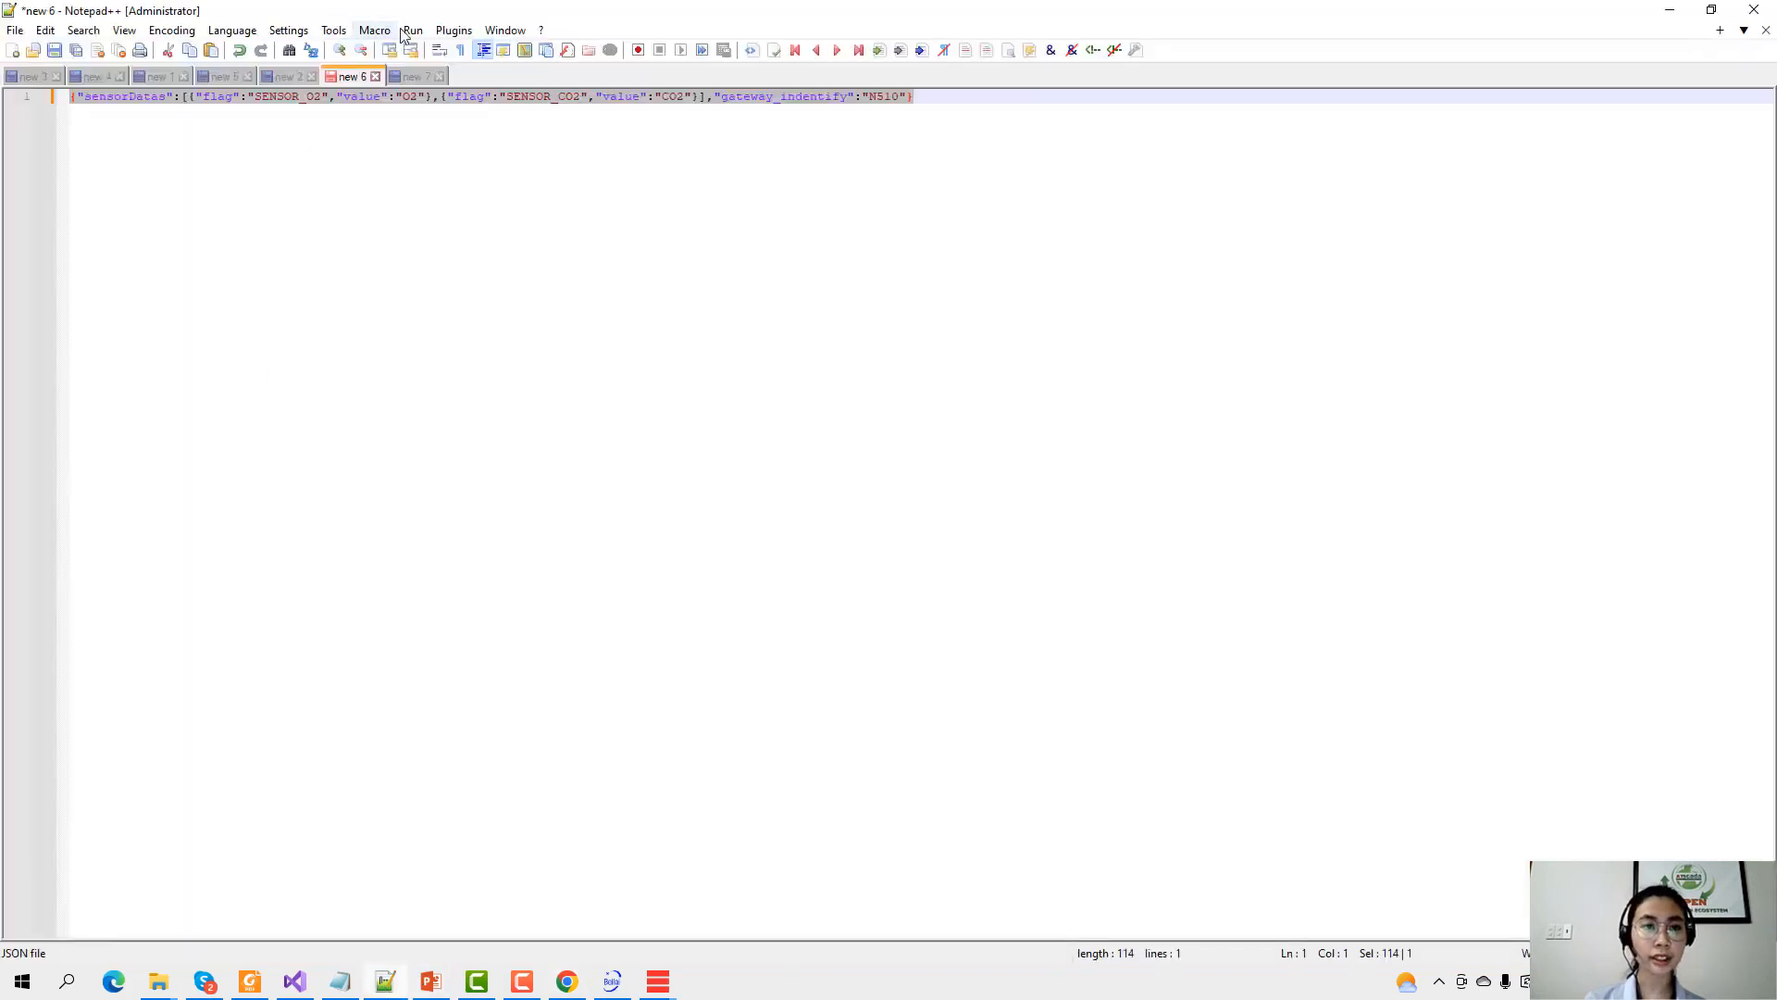
# Format the Notepad++ JSON with JSON Viewer, select N510, and return to the ATDriver device form.
pyautogui.click(454, 31)
pyautogui.moveTo(517, 136)
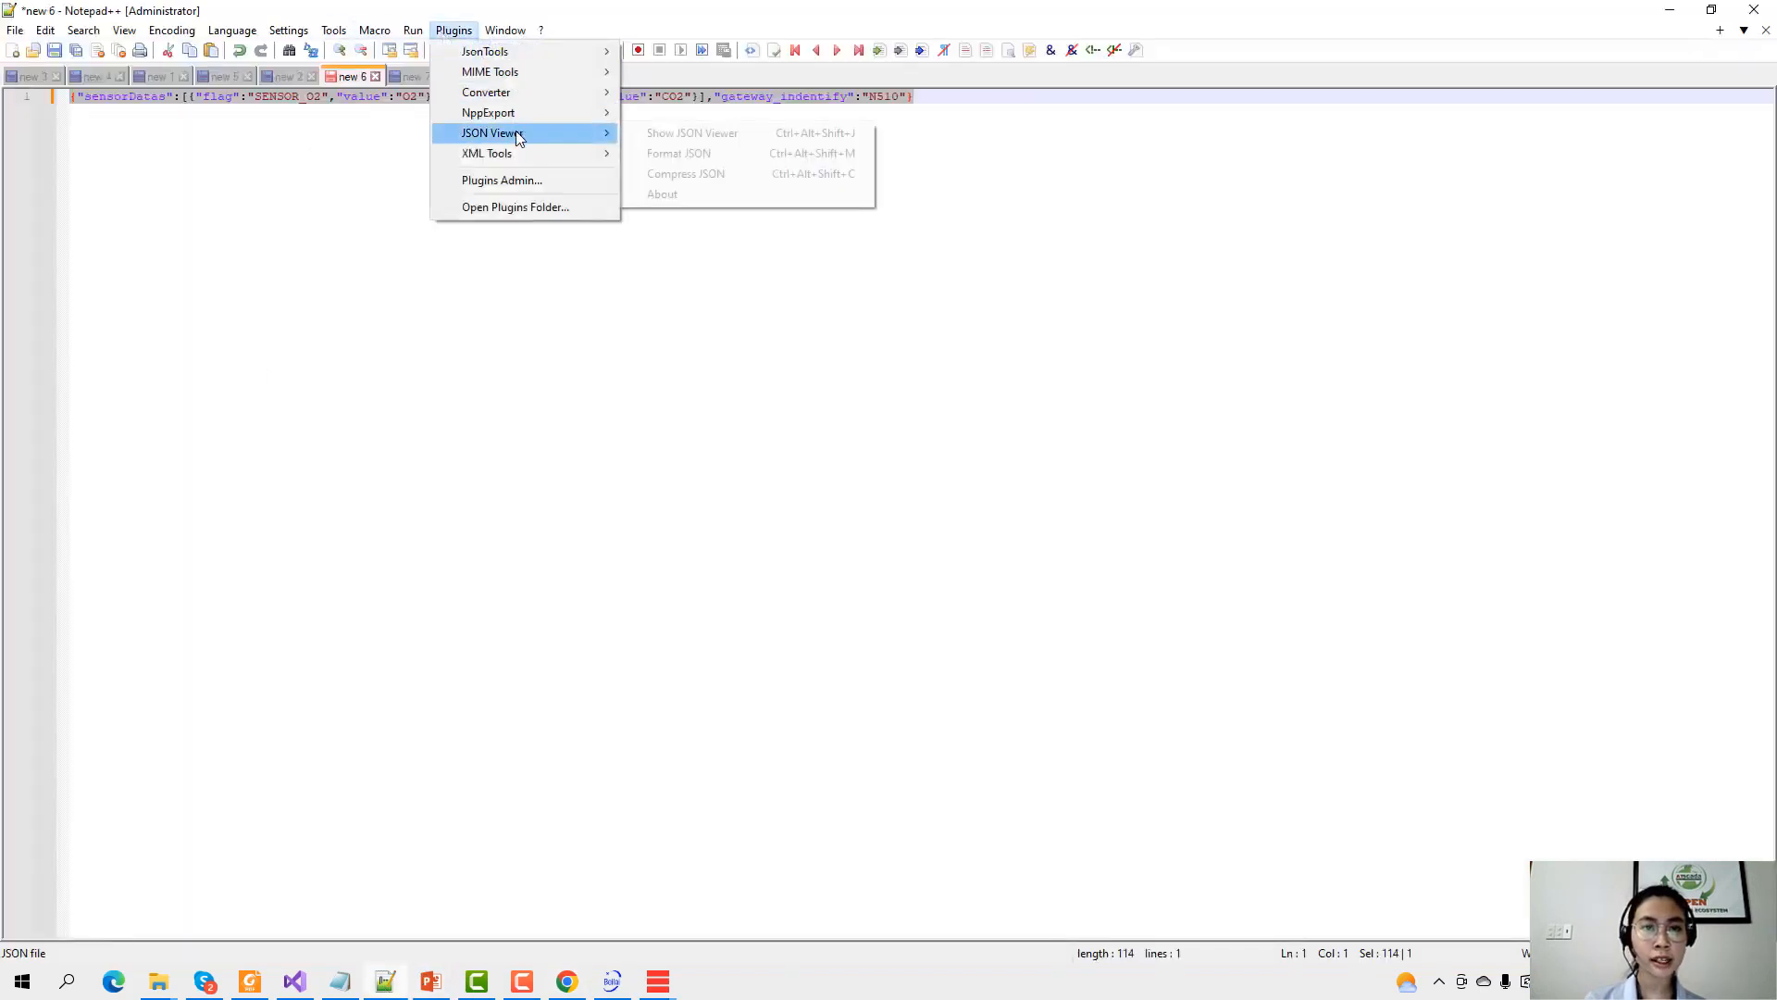
pyautogui.click(685, 152)
pyautogui.doubleClick(270, 260)
pyautogui.hotkey('ctrl', 'c')
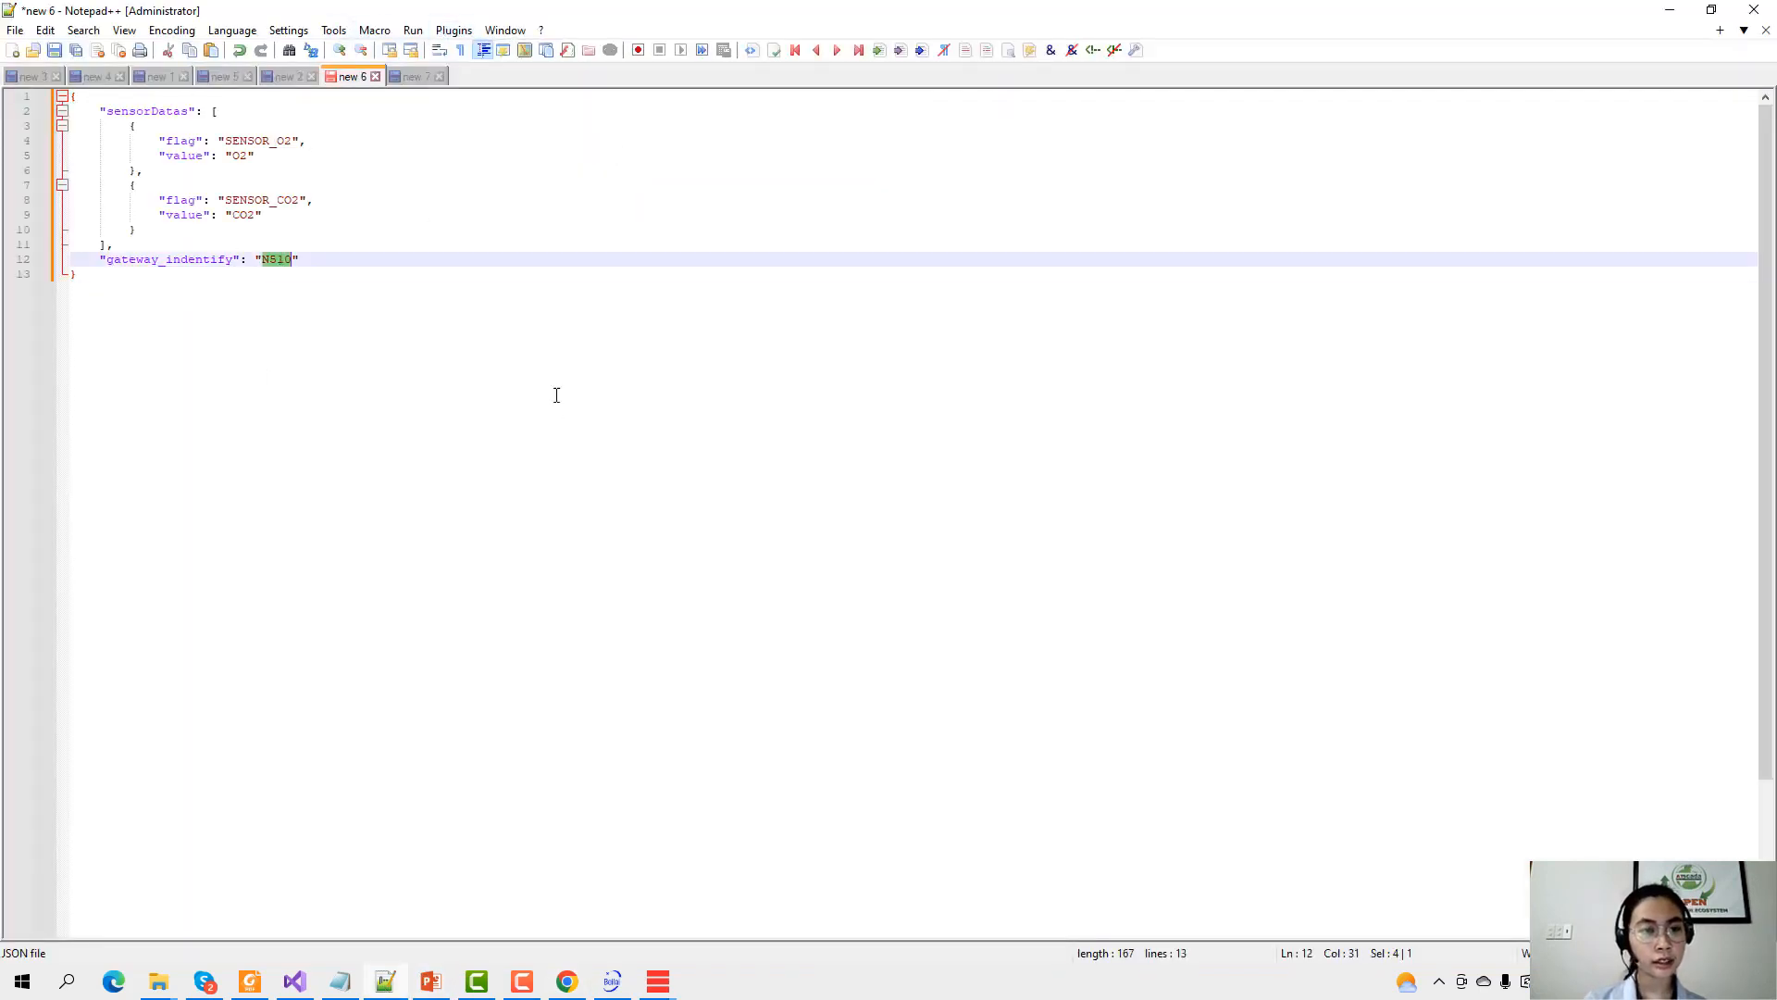
pyautogui.click(1670, 9)
pyautogui.moveTo(655, 986)
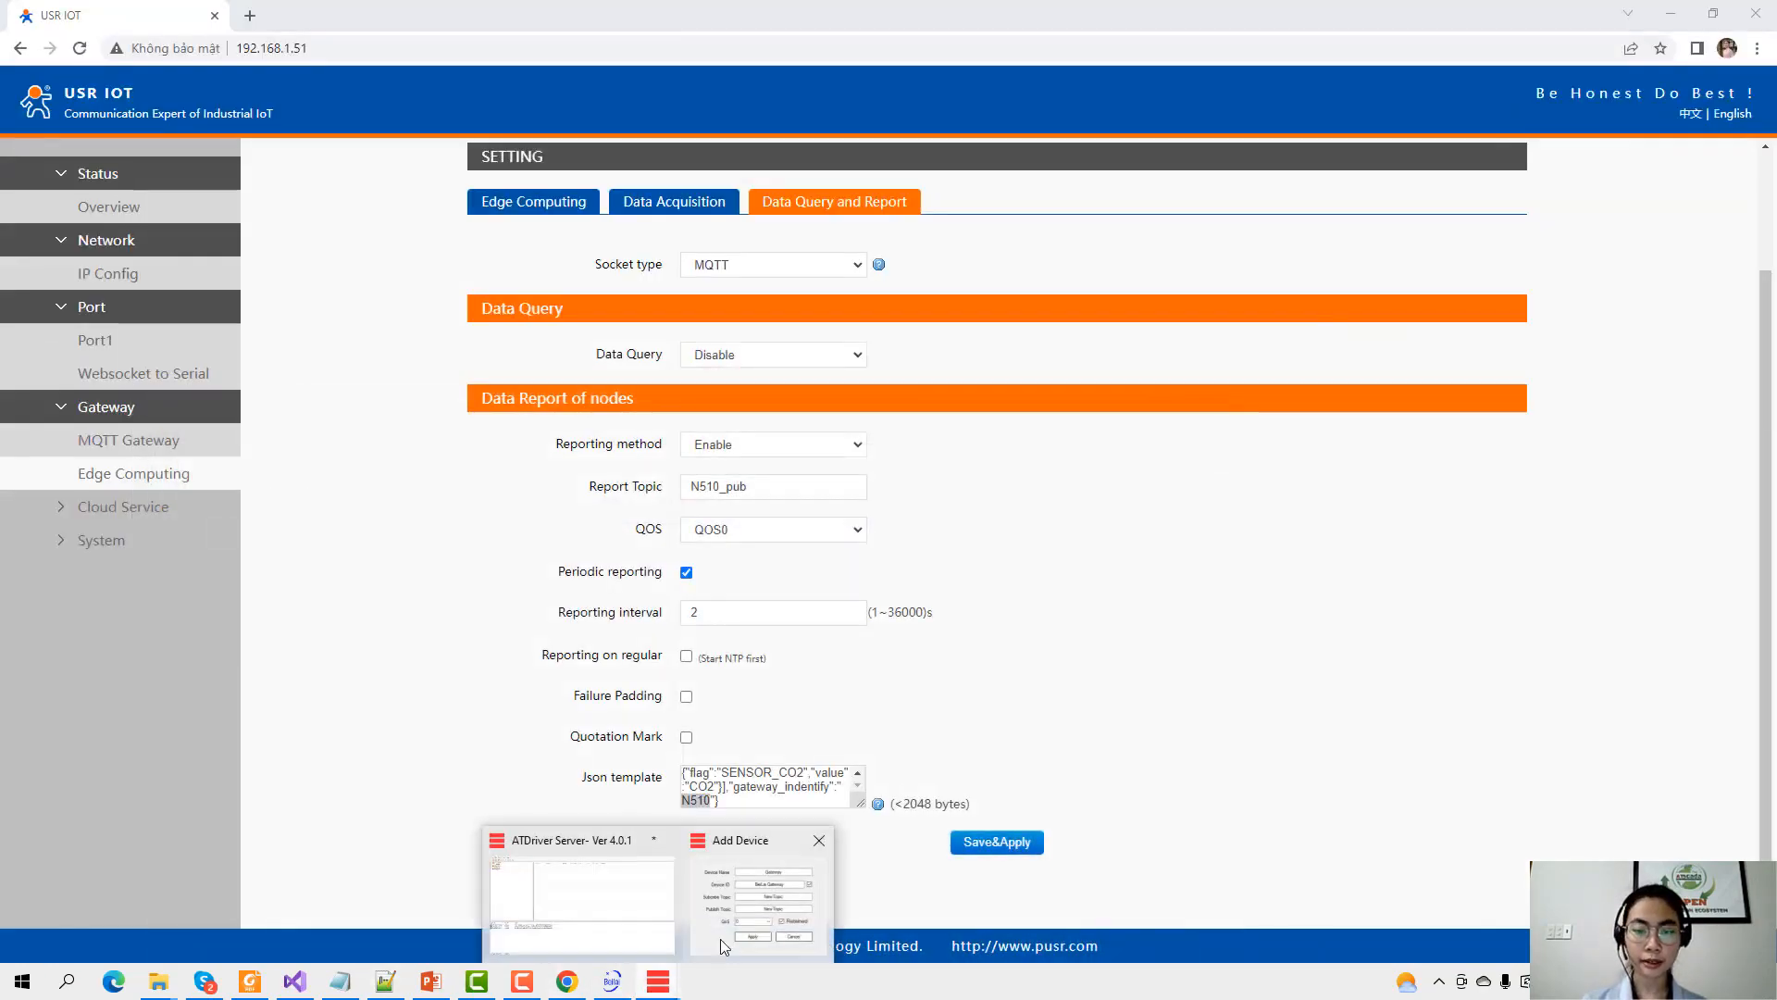
pyautogui.click(720, 937)
# Paste N510 as the Device ID and copy the N510_pub report topic from the USR IOT page.
pyautogui.hotkey('ctrl', 'v')
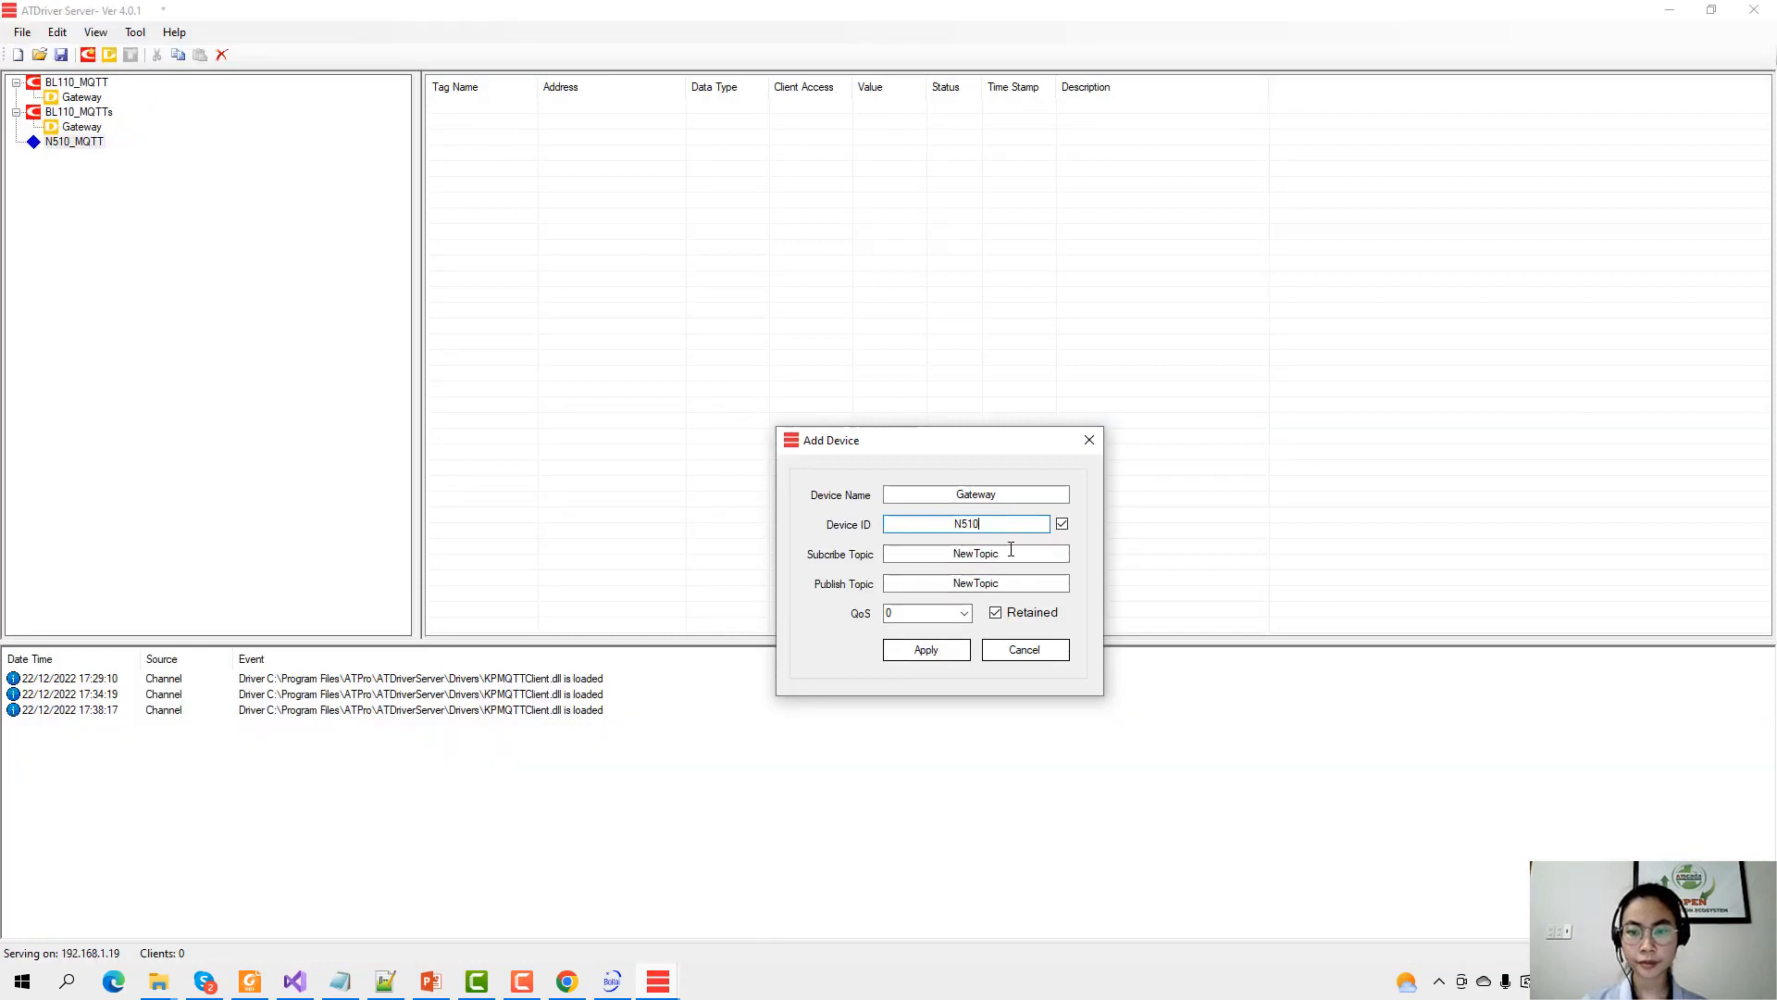
pyautogui.press('Tab')
pyautogui.click(566, 981)
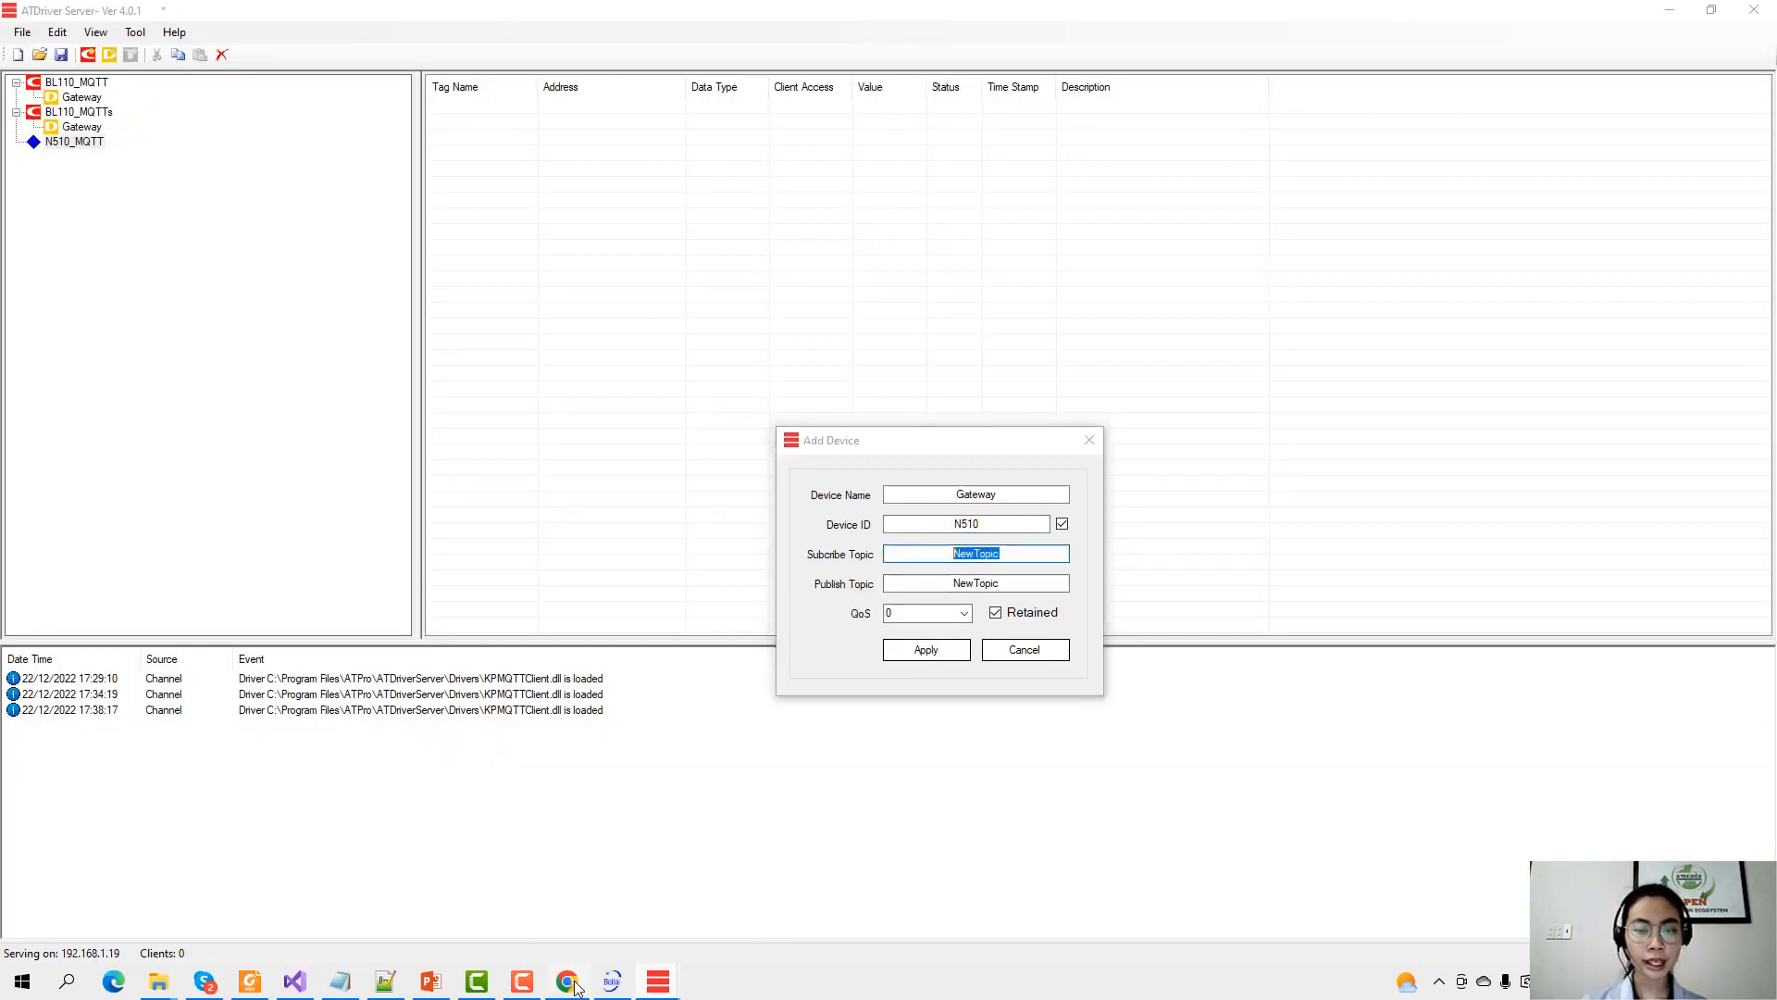
pyautogui.click(774, 485)
pyautogui.moveTo(774, 485); pyautogui.dragTo(218, 504)
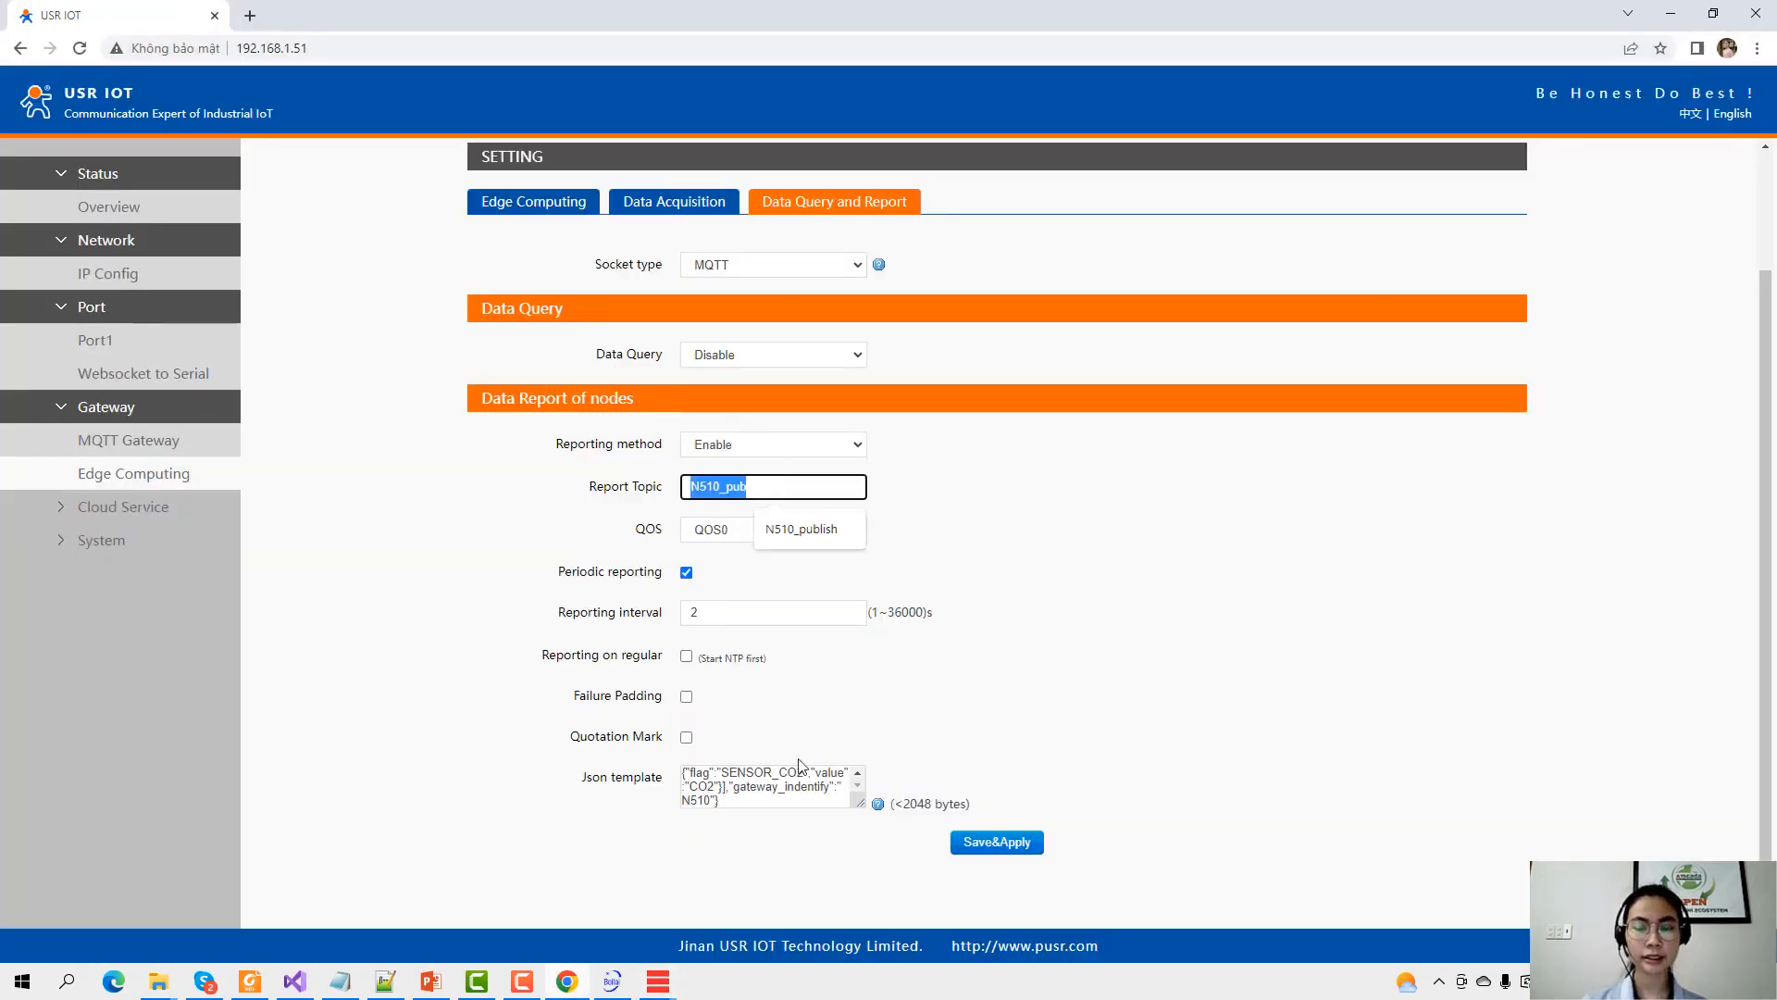
pyautogui.click(775, 488)
pyautogui.moveTo(765, 487); pyautogui.dragTo(710, 511)
pyautogui.hotkey('ctrl', 'c')
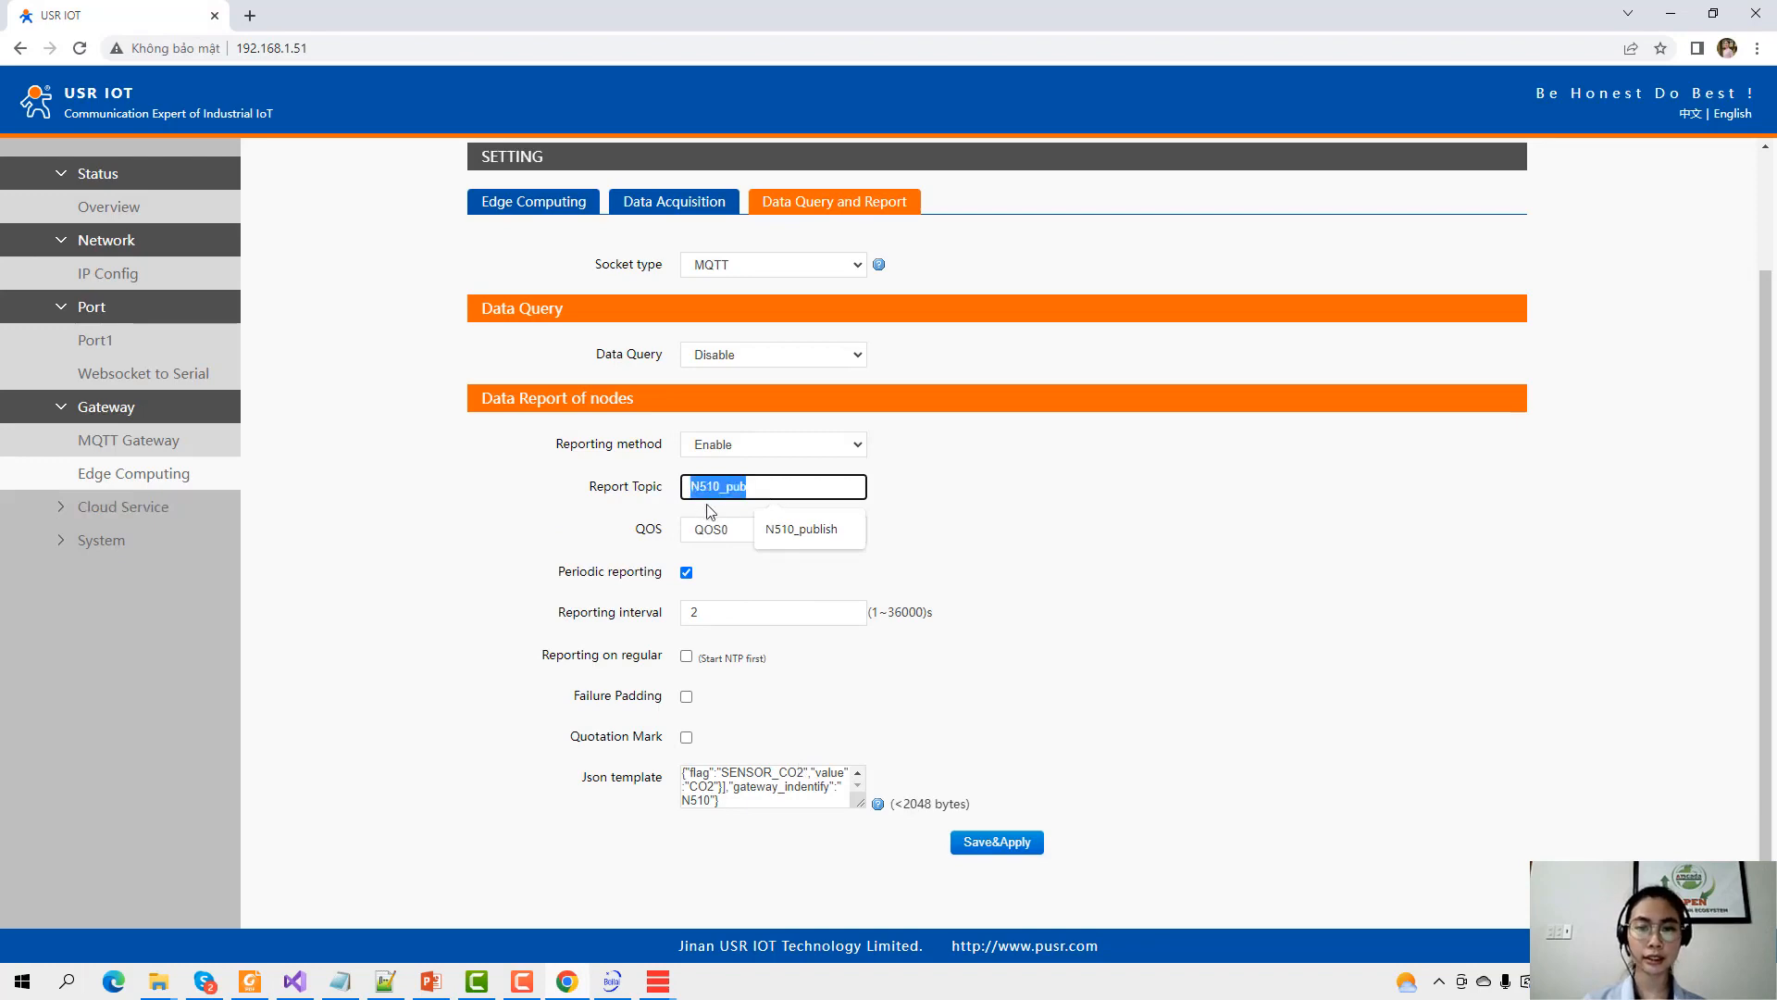
# Set subscribe topic N510_pub, clear the default publish topic, and create the Gateway device.
pyautogui.click(1671, 13)
pyautogui.hotkey('ctrl', 'v')
pyautogui.press('Tab')
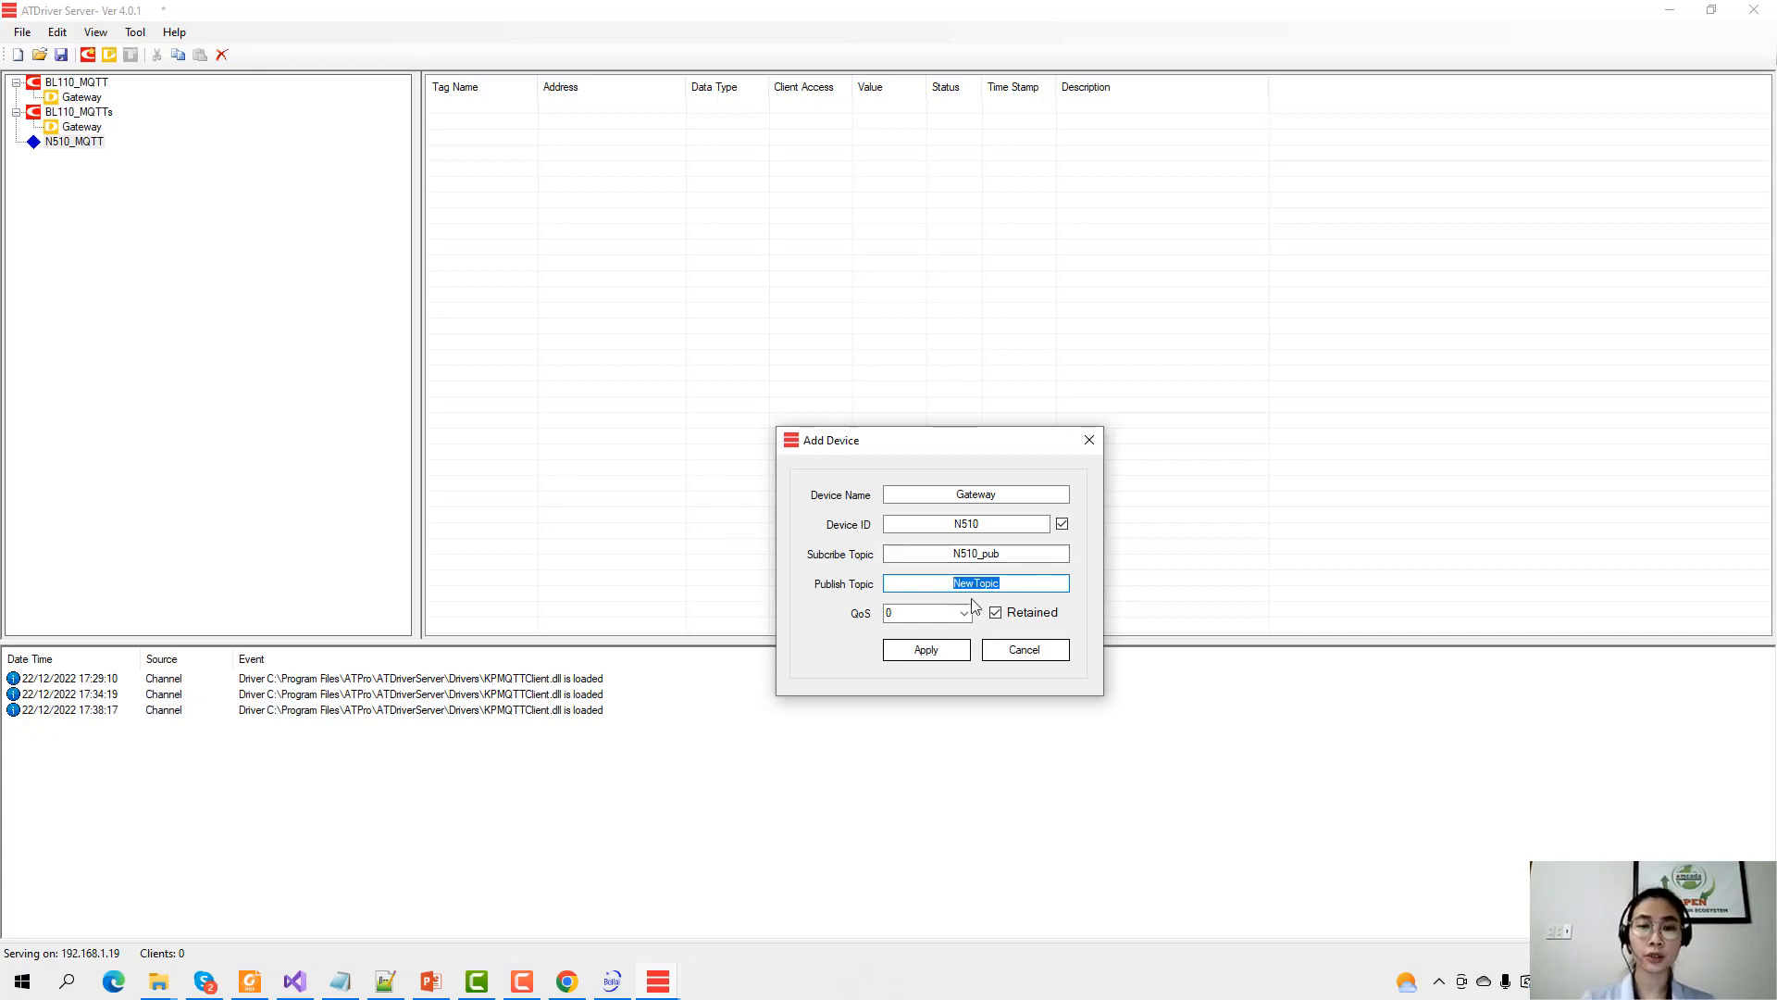
pyautogui.moveTo(1018, 585); pyautogui.dragTo(920, 591)
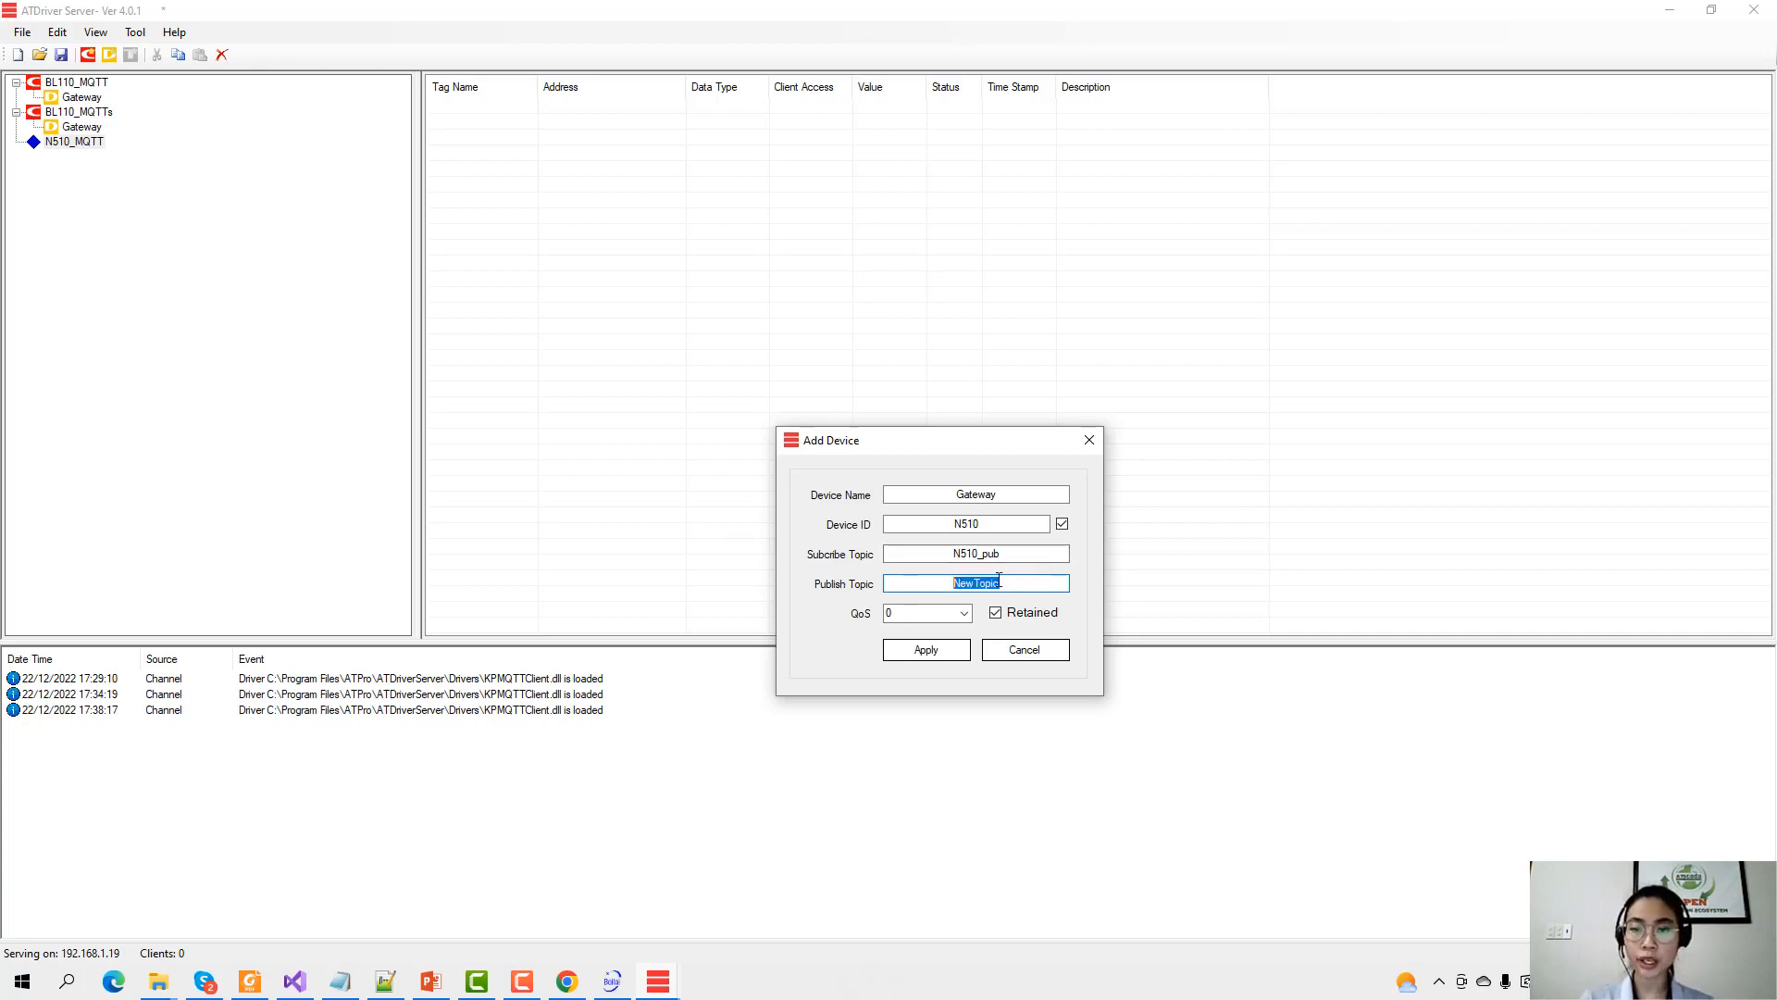
pyautogui.click(958, 657)
pyautogui.click(99, 161)
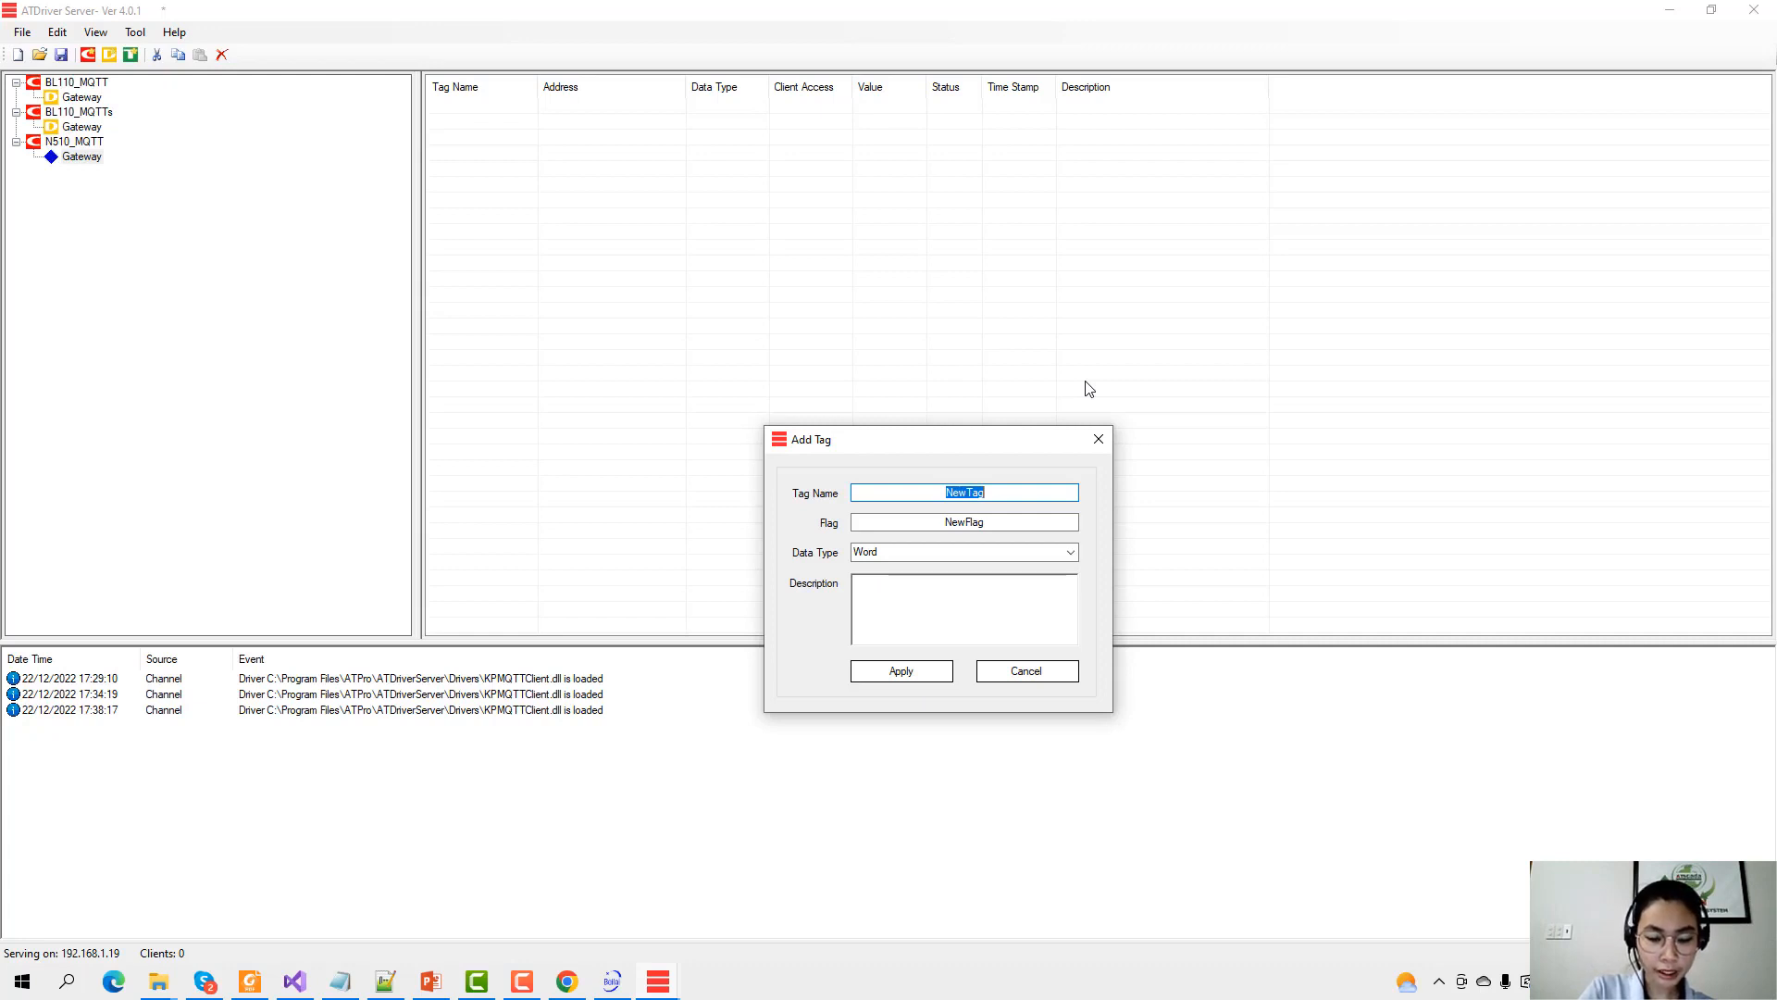
# Create tag O2 on the Gateway device with flag SENSOR_O2 copied from the Notepad++ JSON.
pyautogui.press('BackSpace')
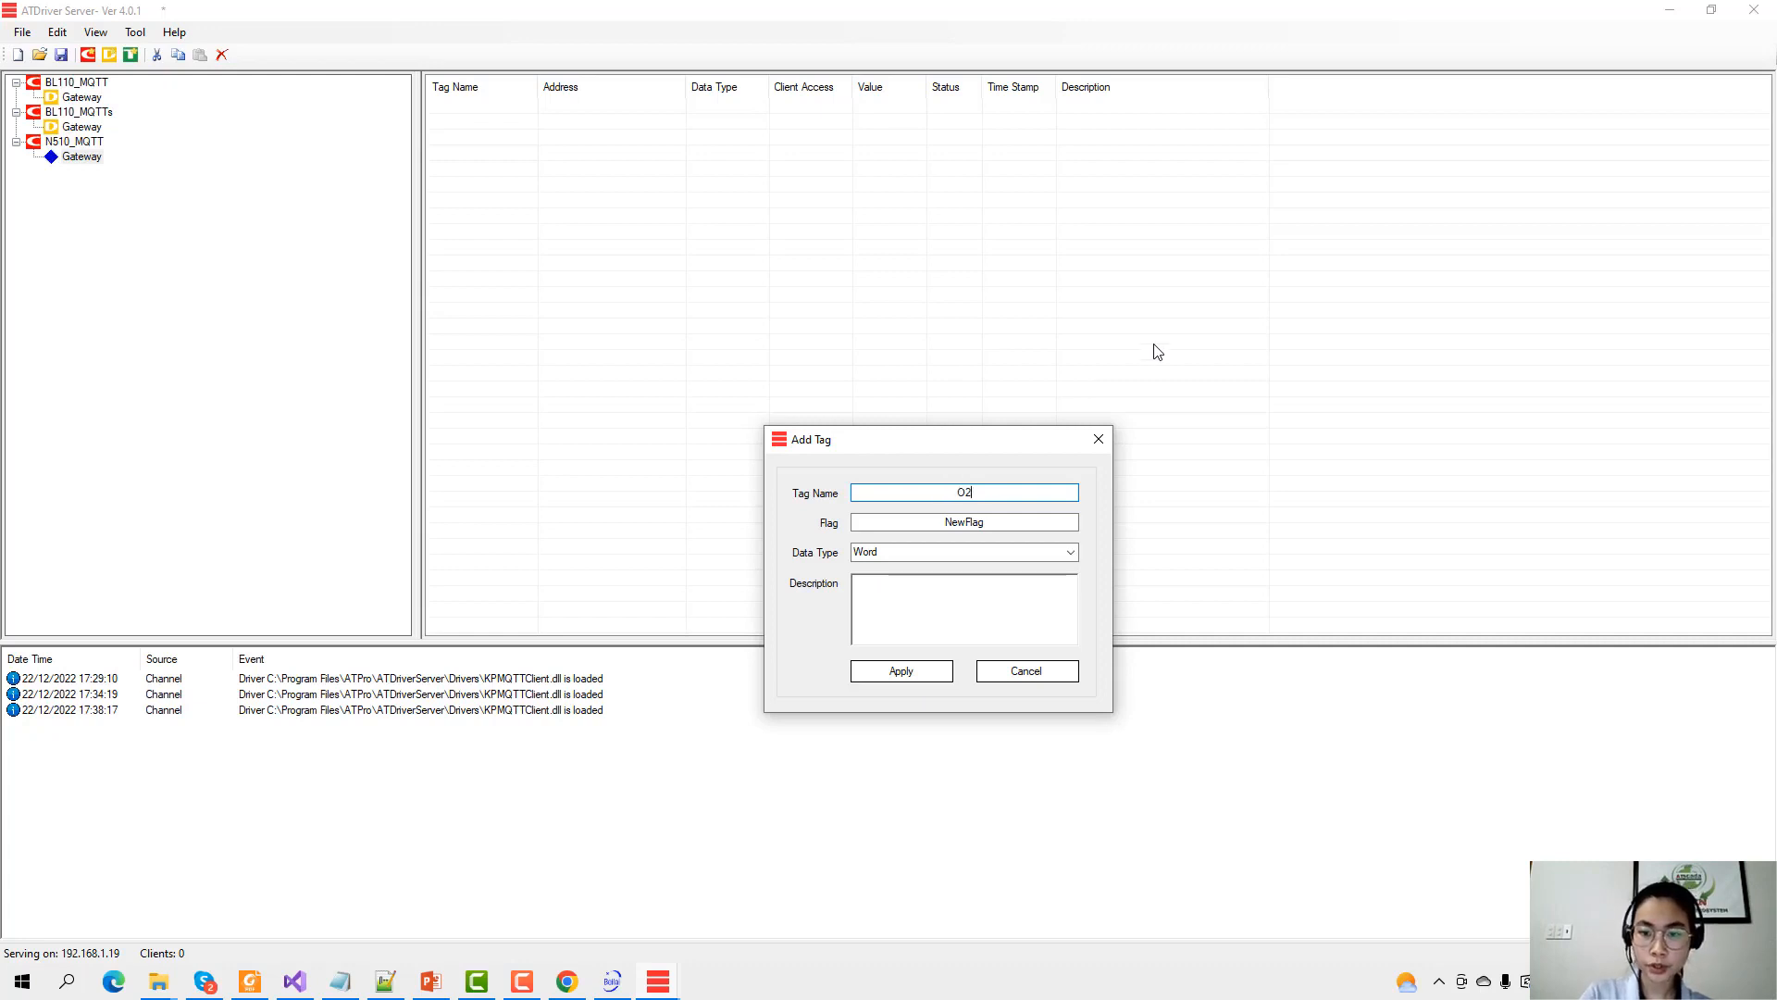
pyautogui.doubleClick(991, 521)
pyautogui.write('SE')
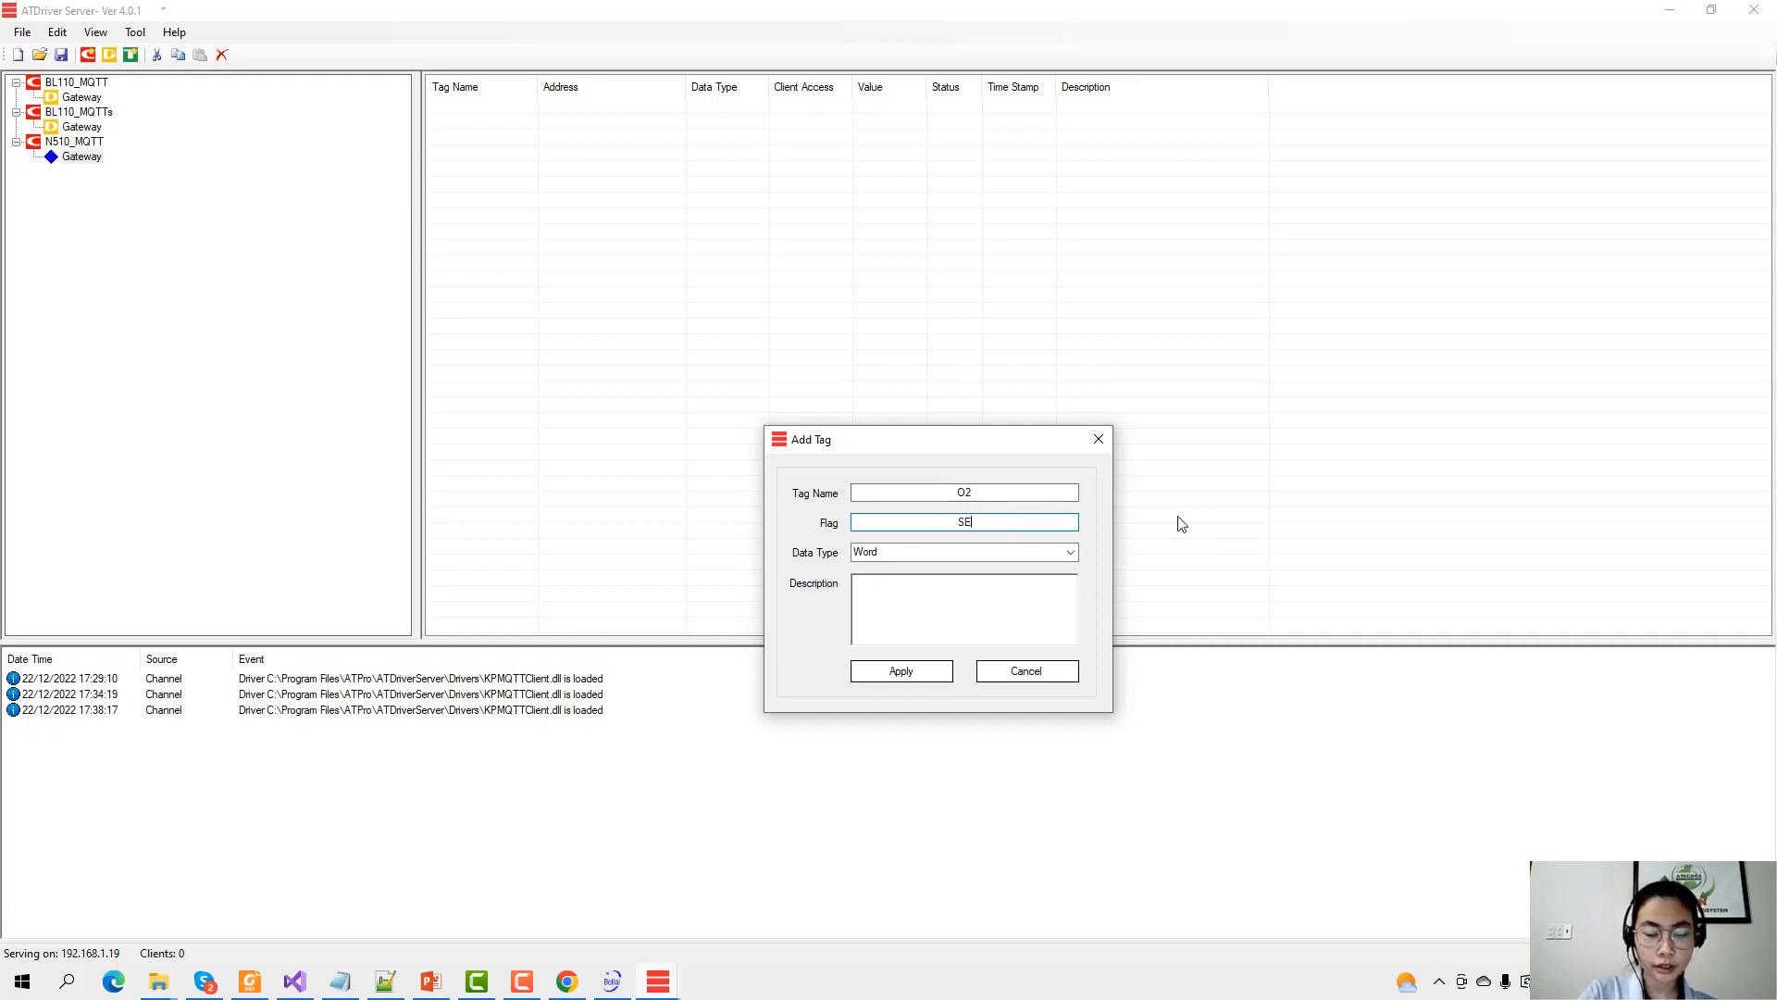
pyautogui.write('NSOR_O2')
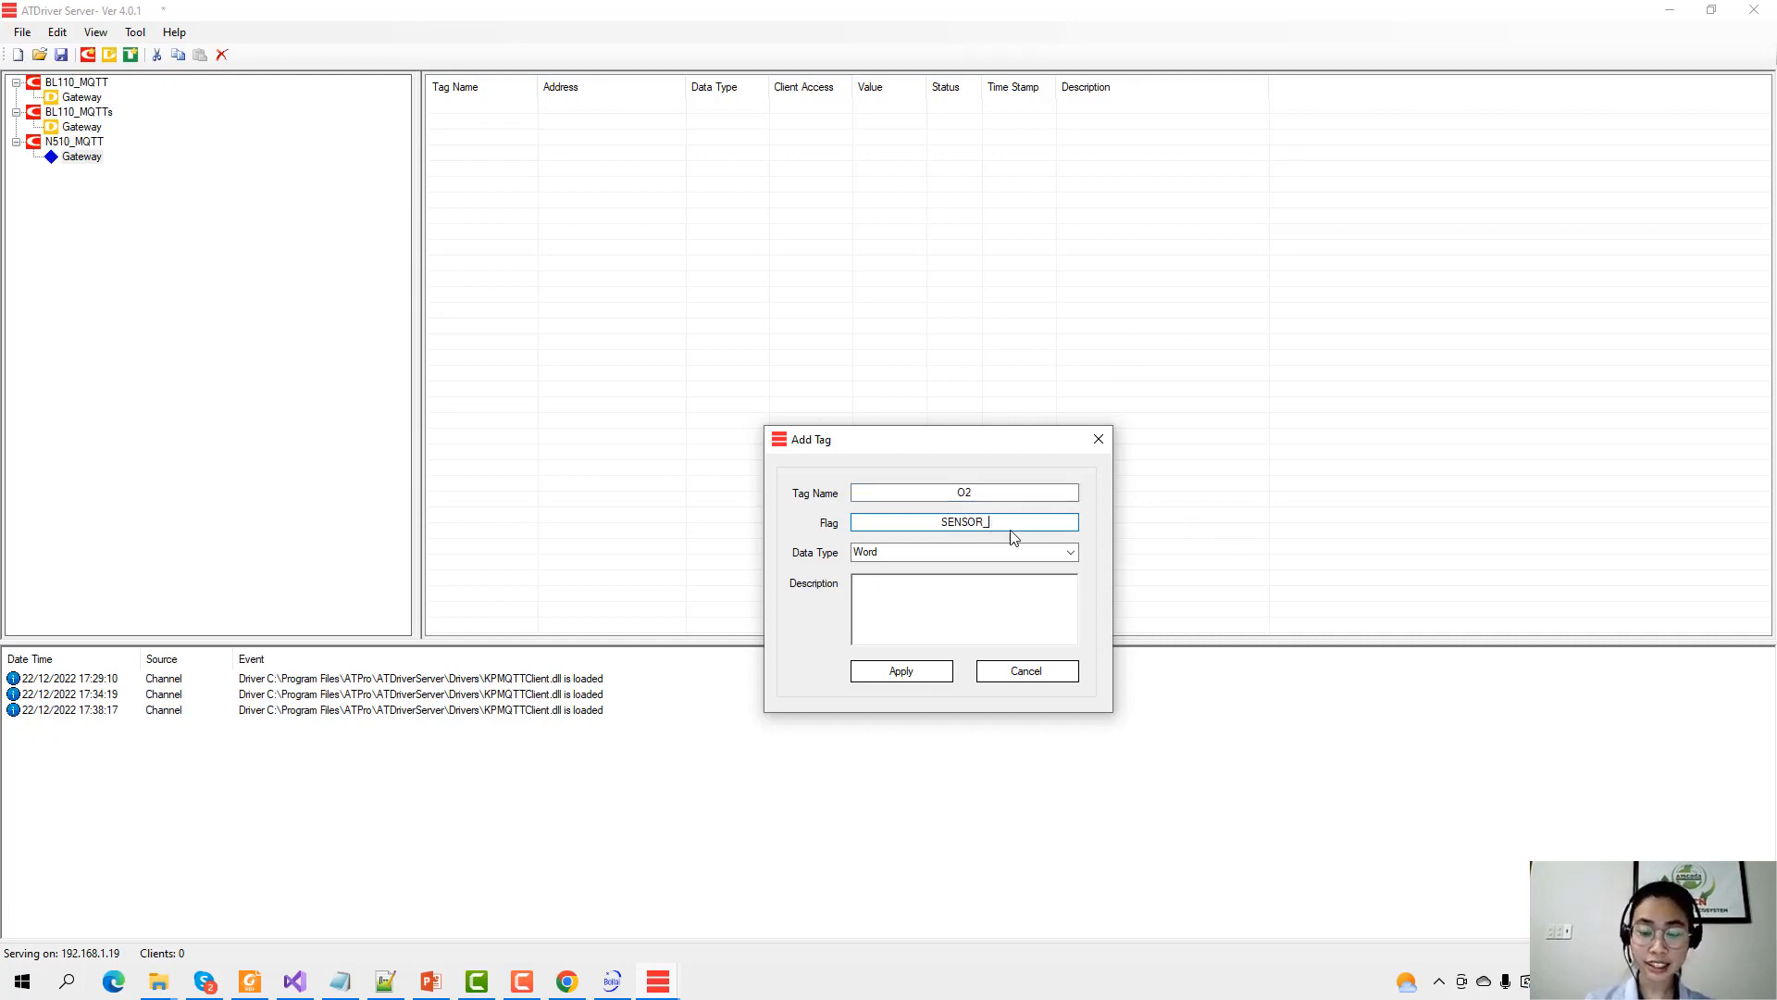
pyautogui.click(385, 981)
pyautogui.doubleClick(255, 148)
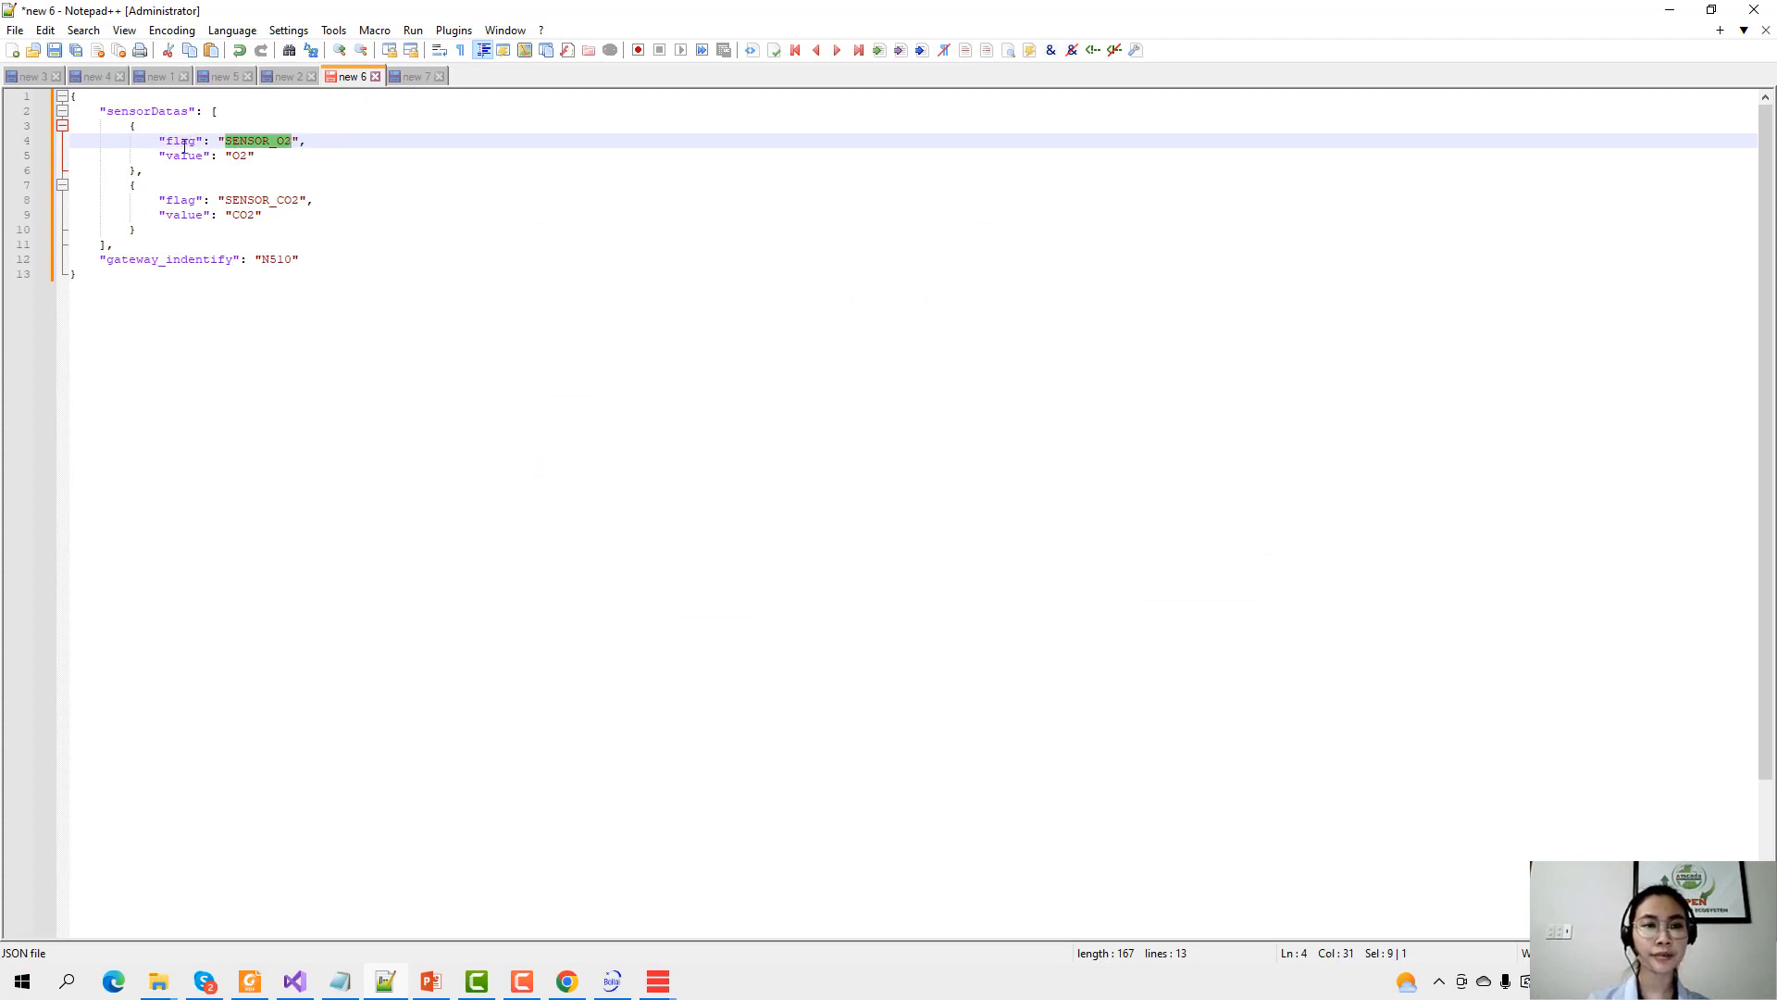
pyautogui.click(1666, 13)
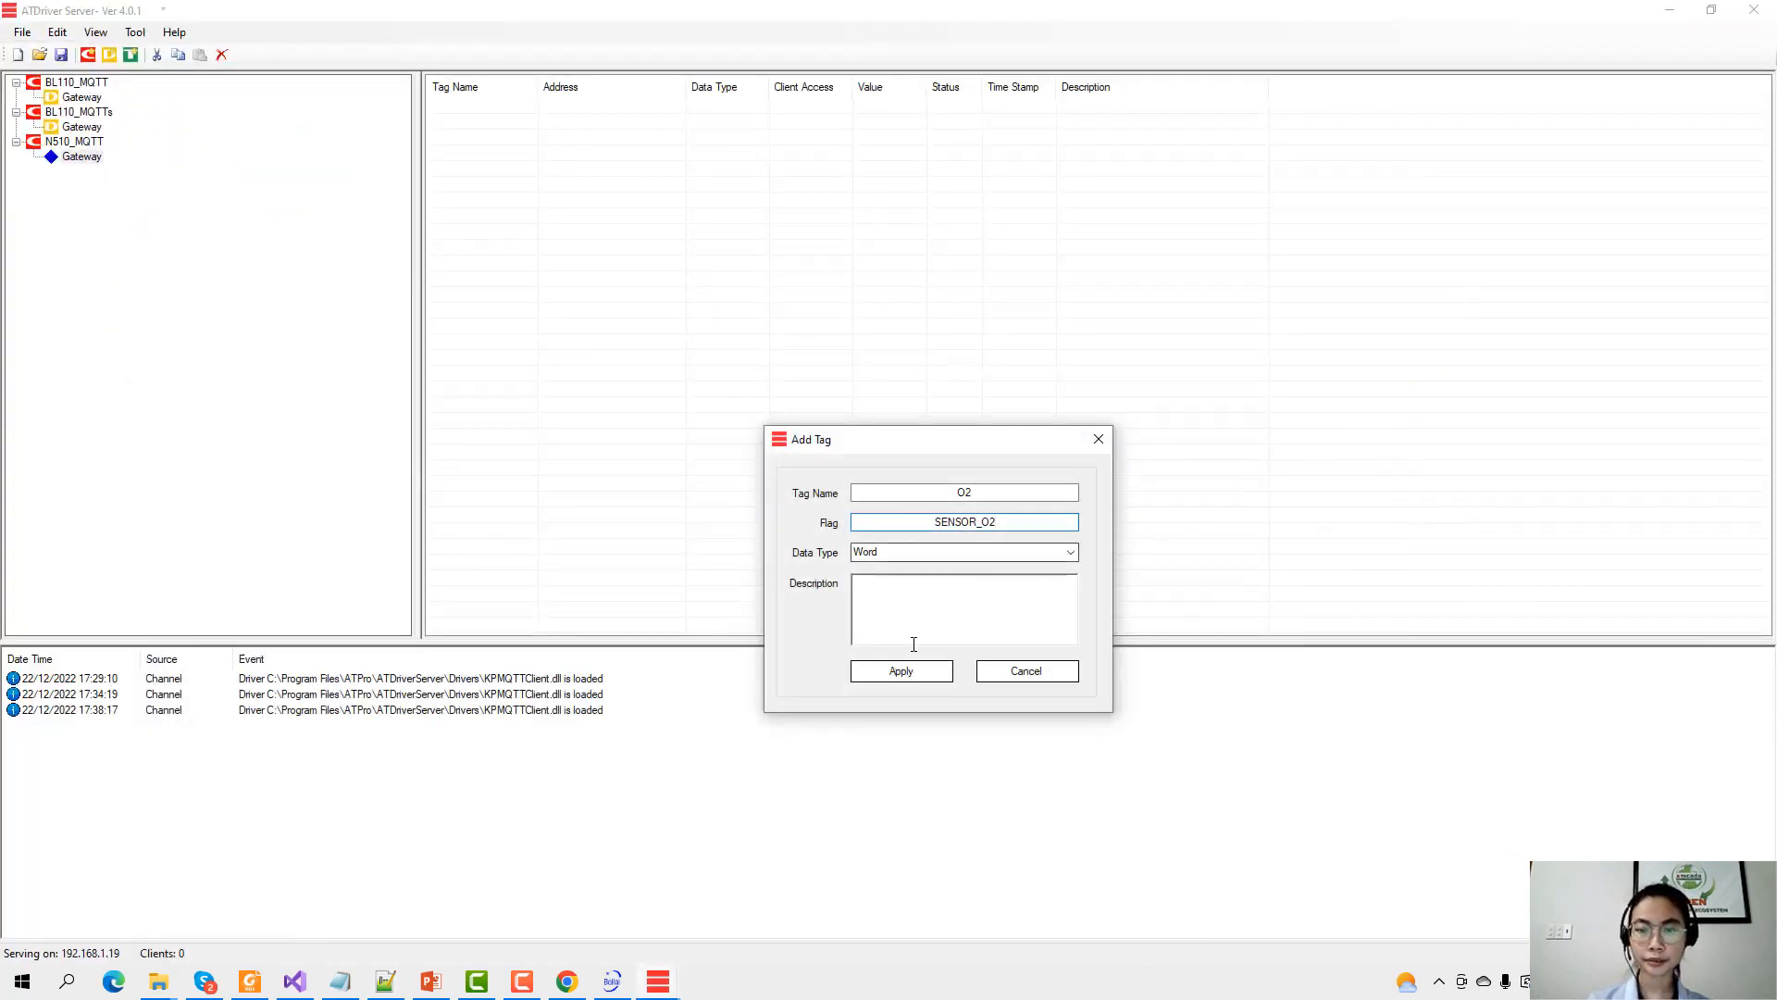
pyautogui.click(898, 674)
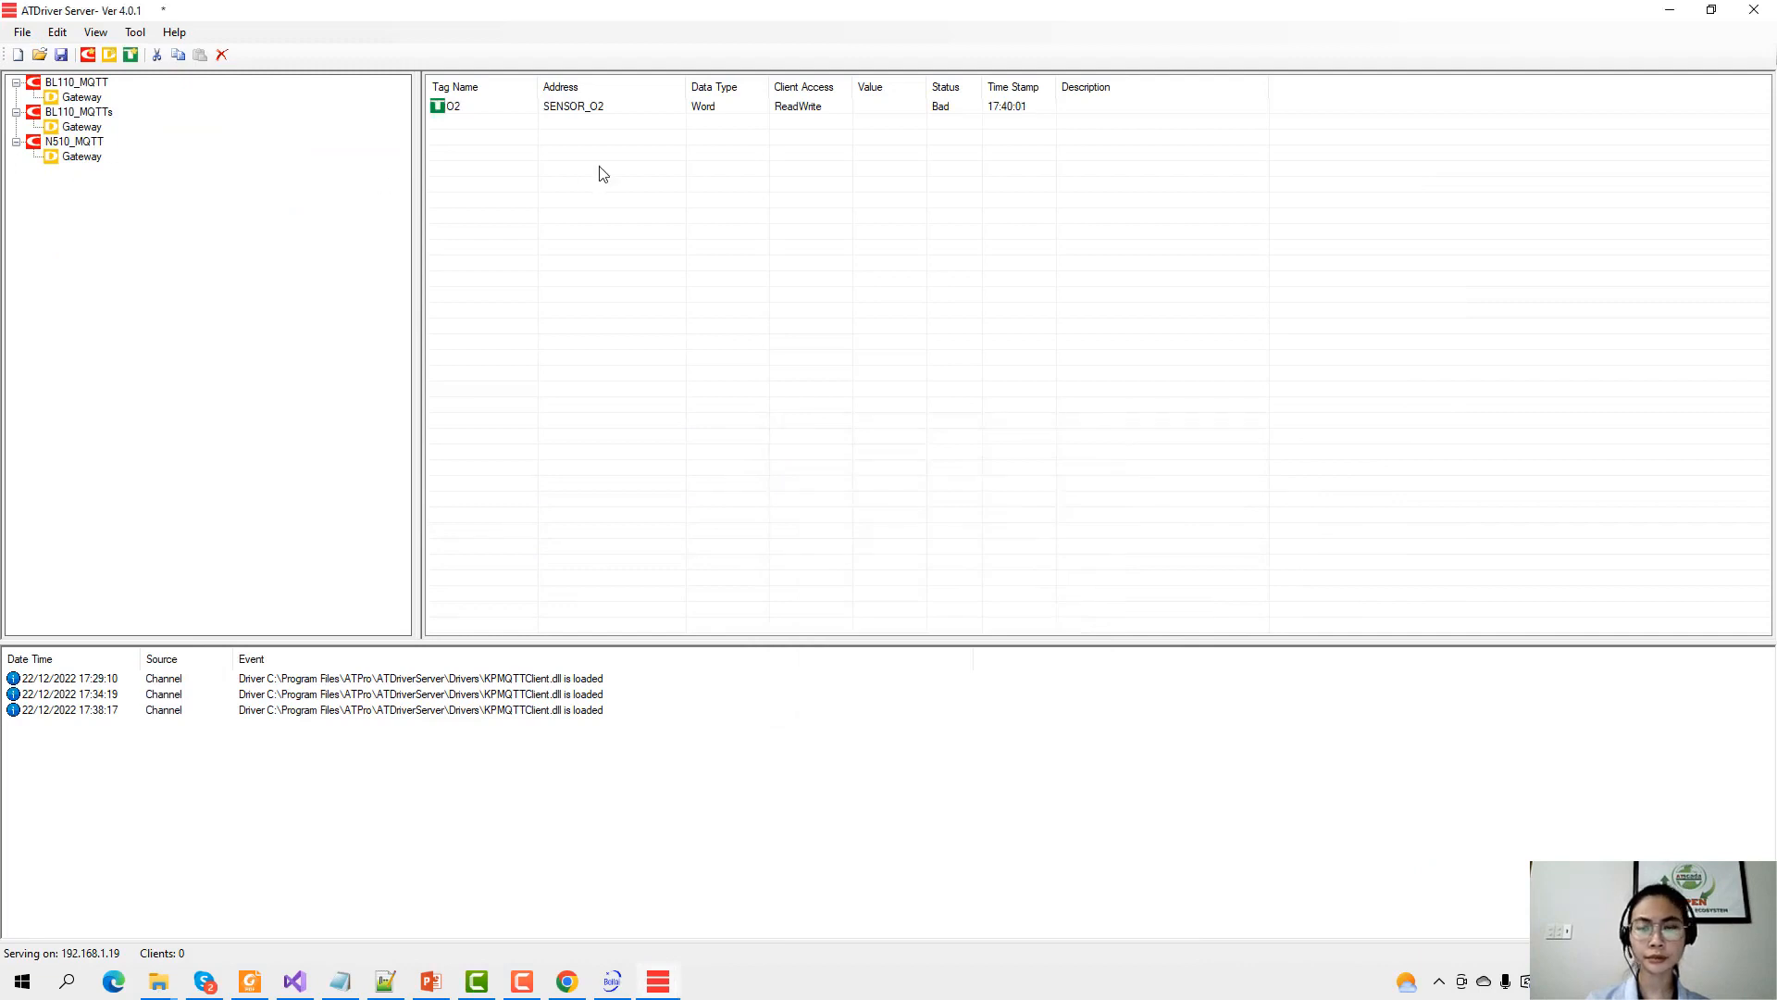
# Look over the O2 tag's actions menu, then close it and deselect the O2 row.
pyautogui.click(849, 105)
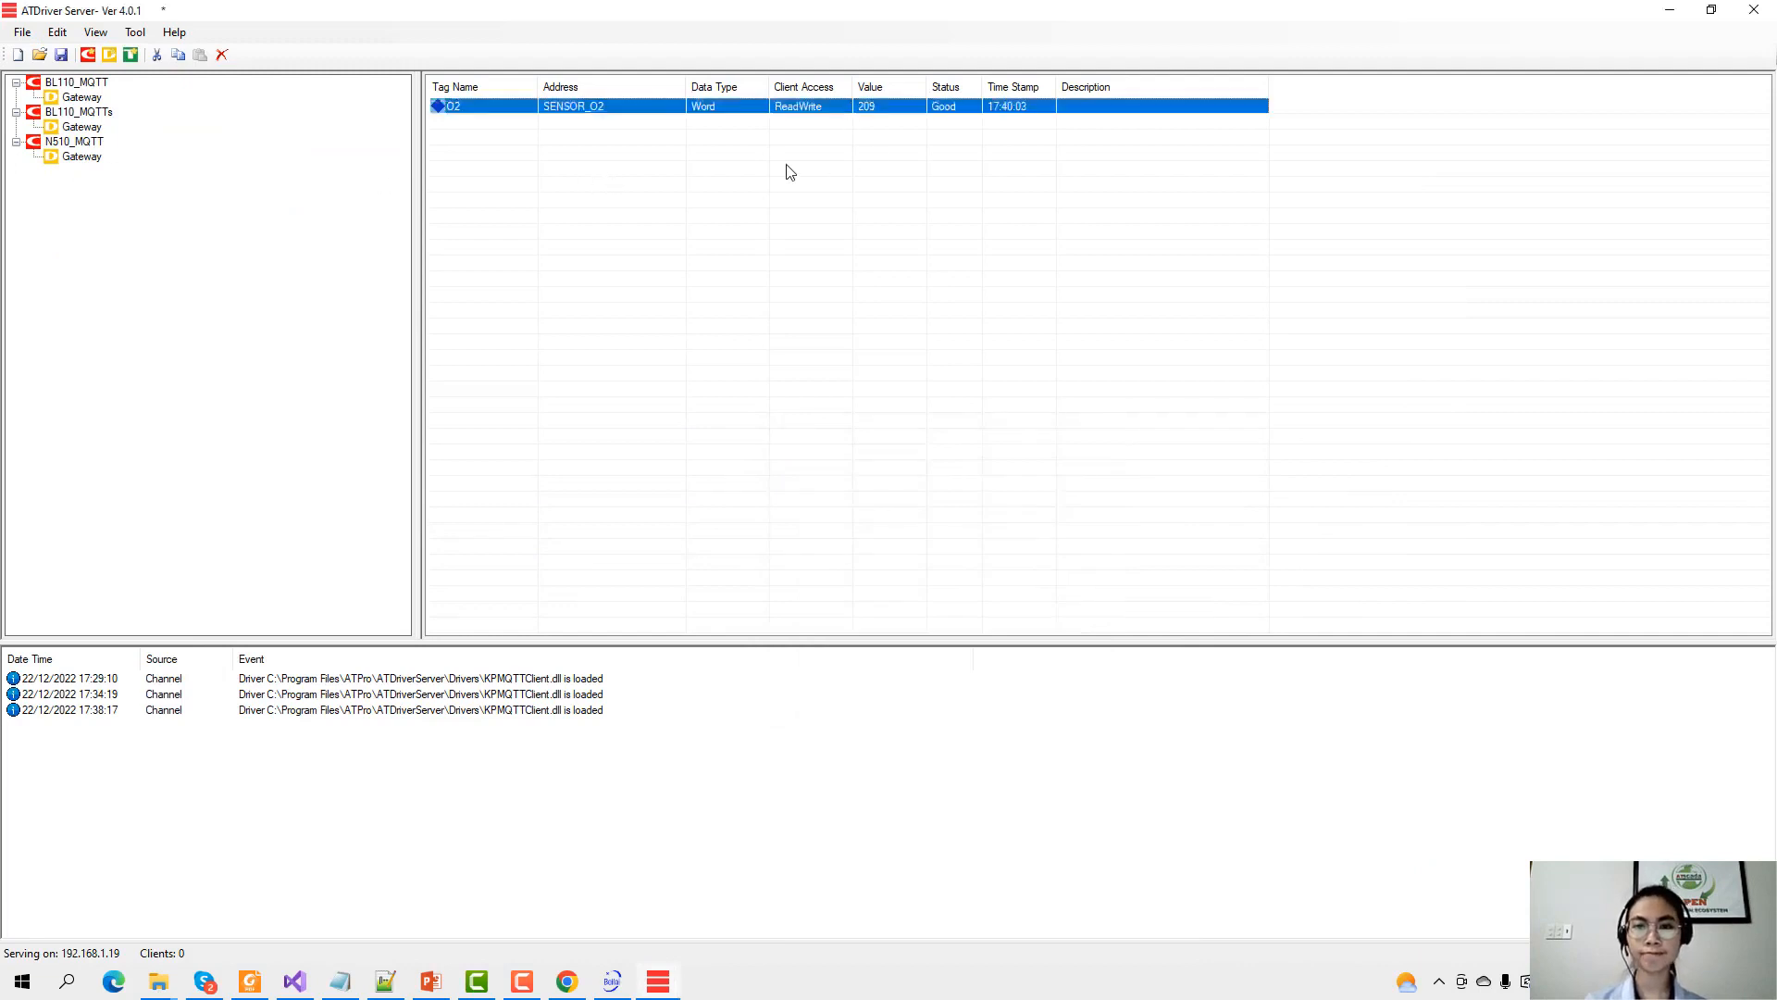
pyautogui.rightClick(698, 165)
pyautogui.click(978, 135)
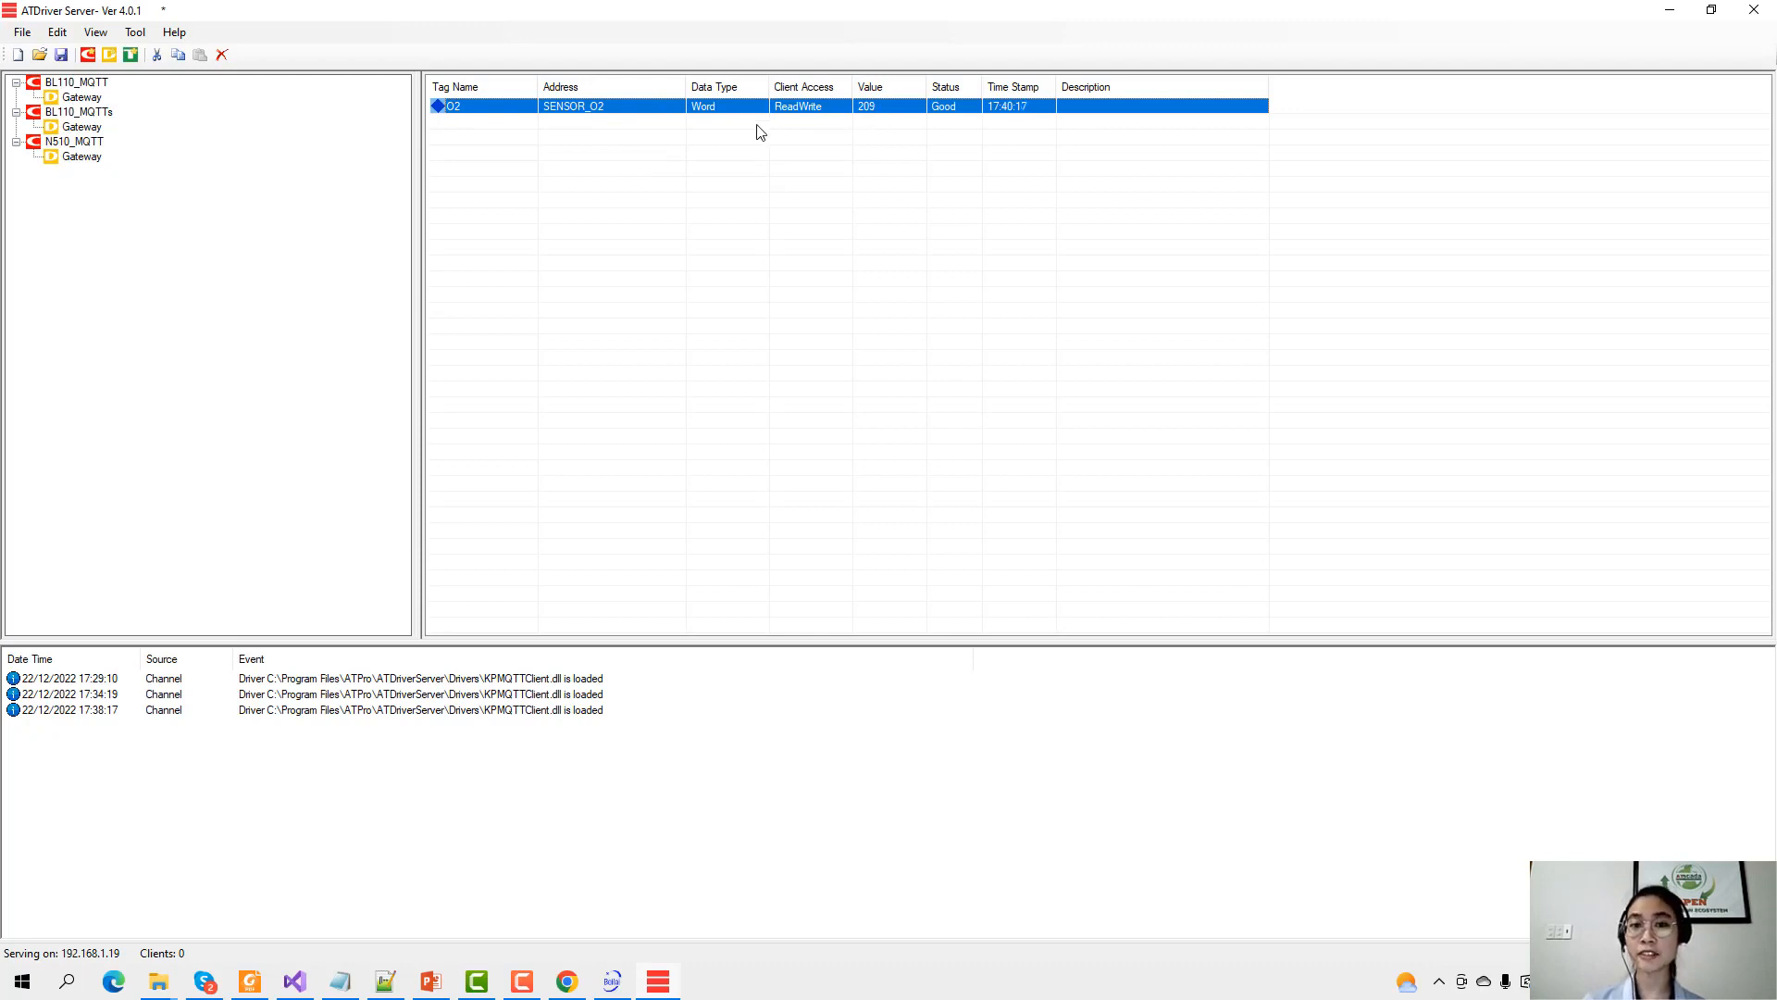
pyautogui.click(613, 139)
# Add tag CO2 with flag SENSOR_CO2, then select it to confirm 585, Good.
pyautogui.rightClick(614, 138)
pyautogui.click(655, 167)
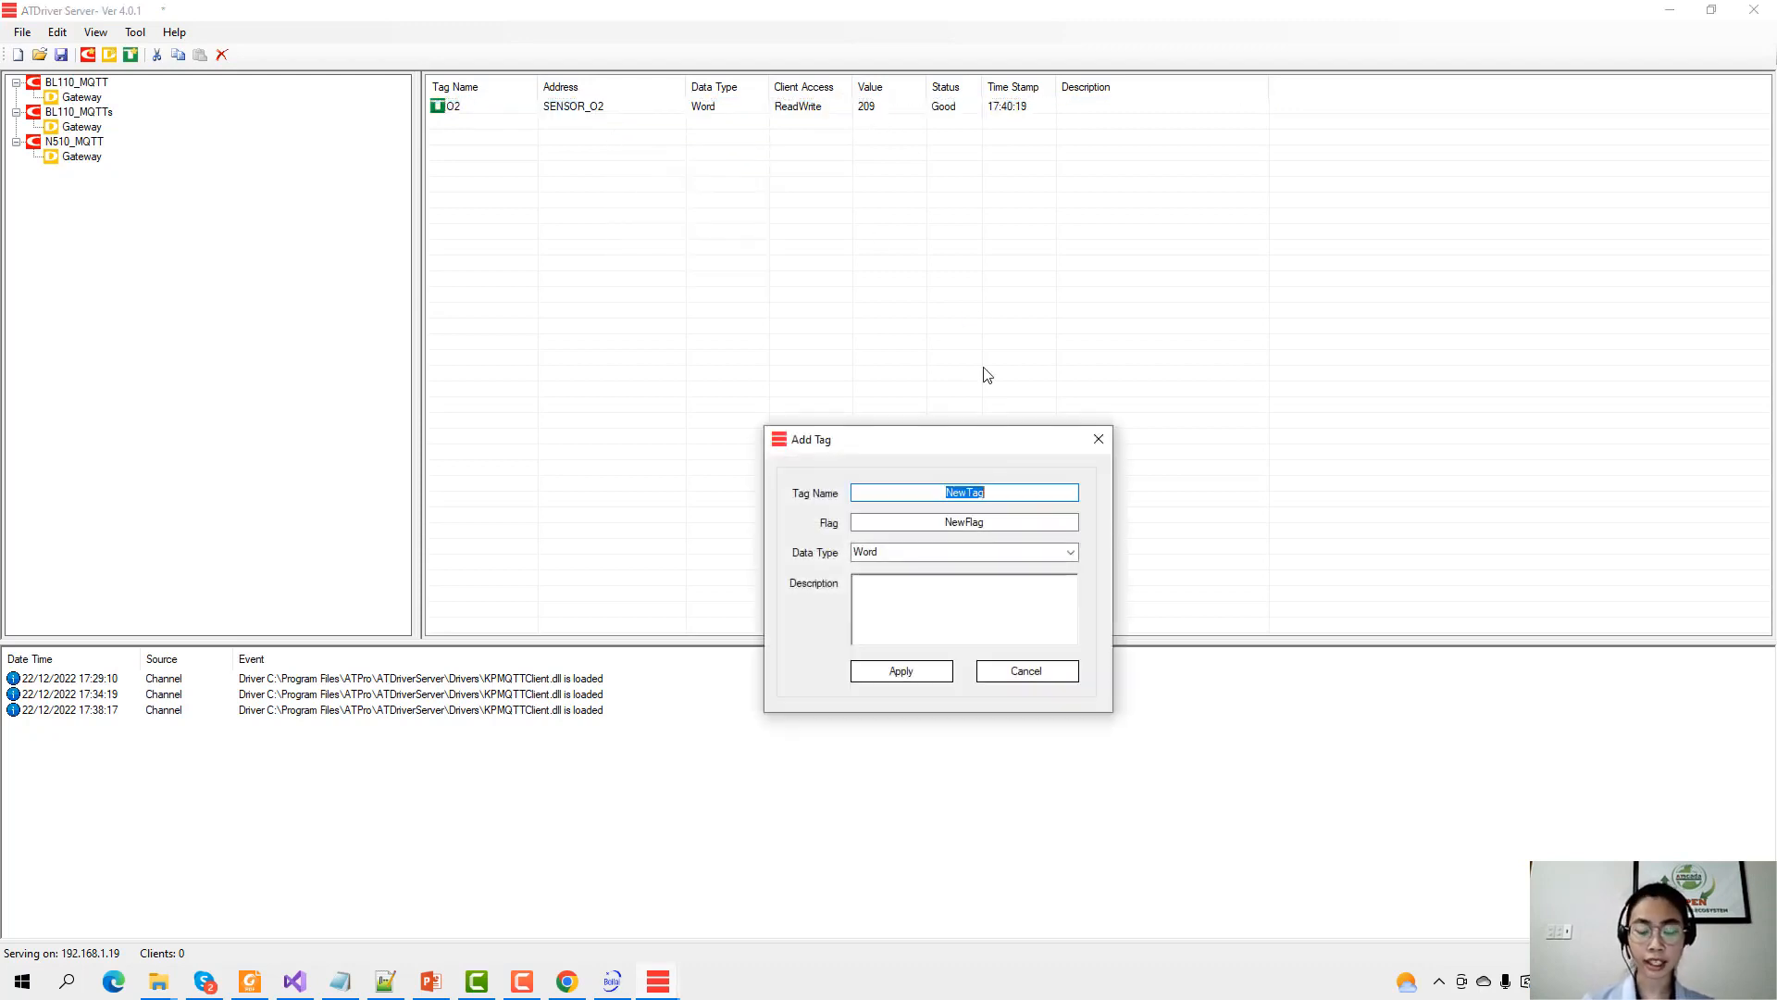
pyautogui.write('CO2')
pyautogui.press('Tab')
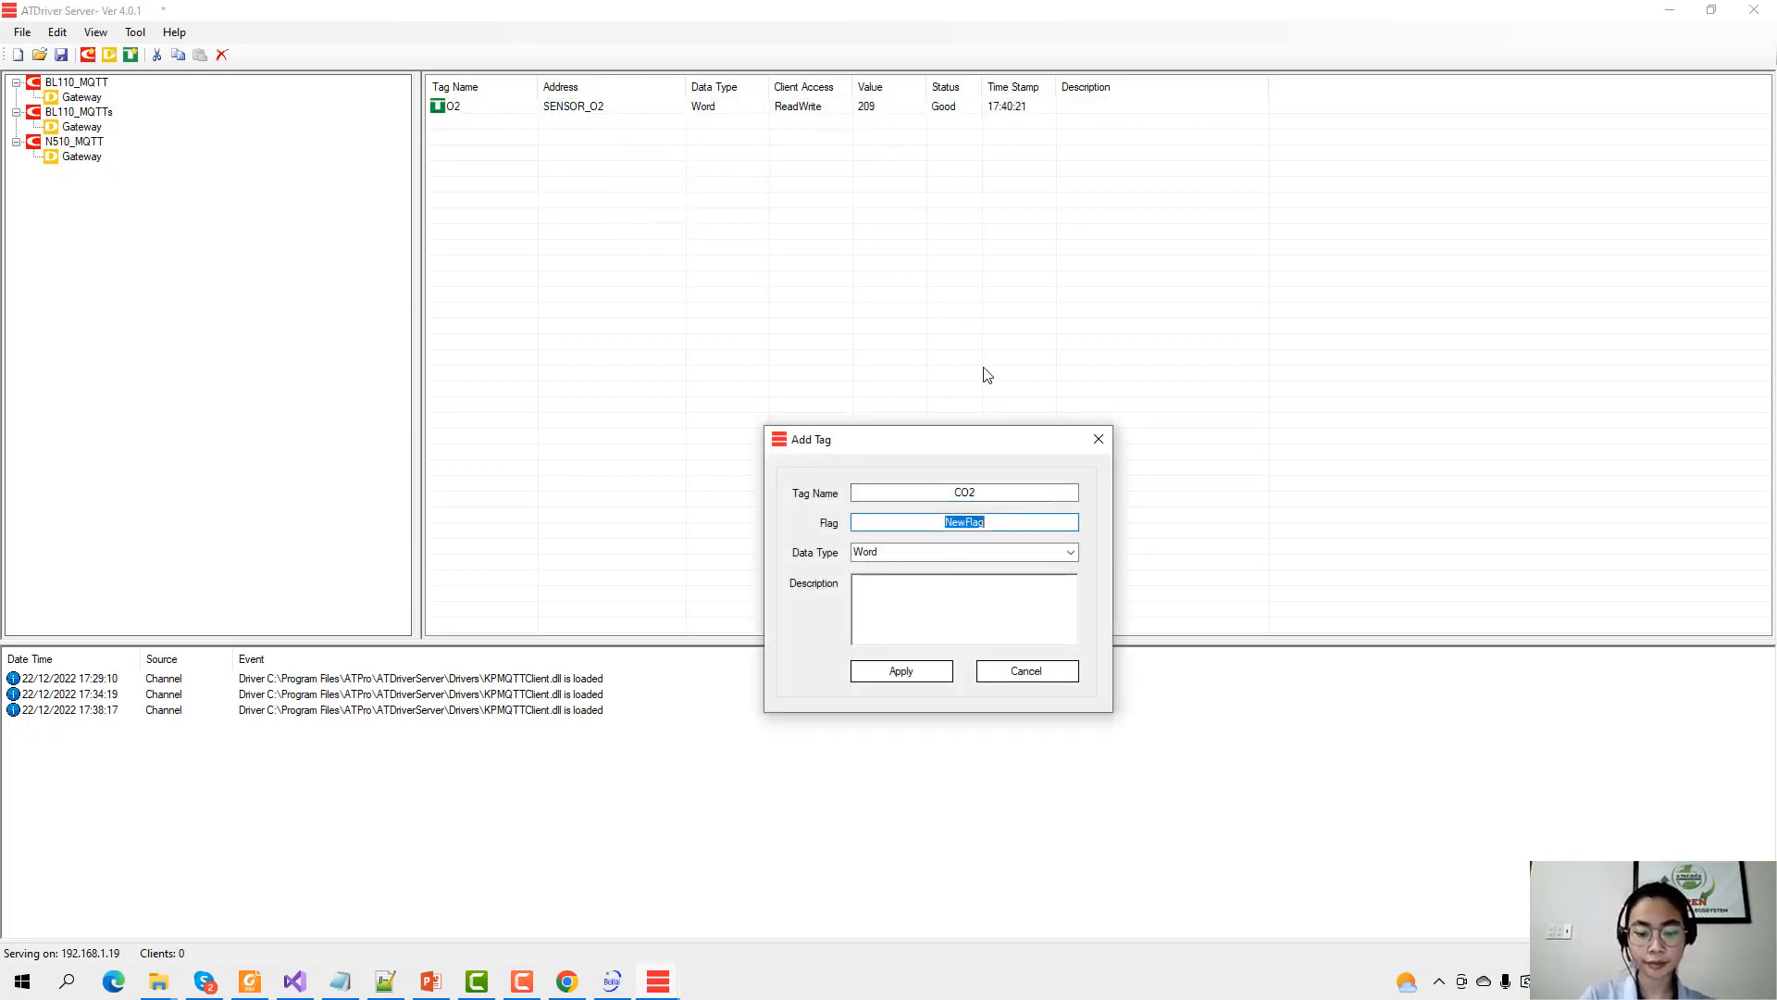
pyautogui.write('SENSOR_CO2')
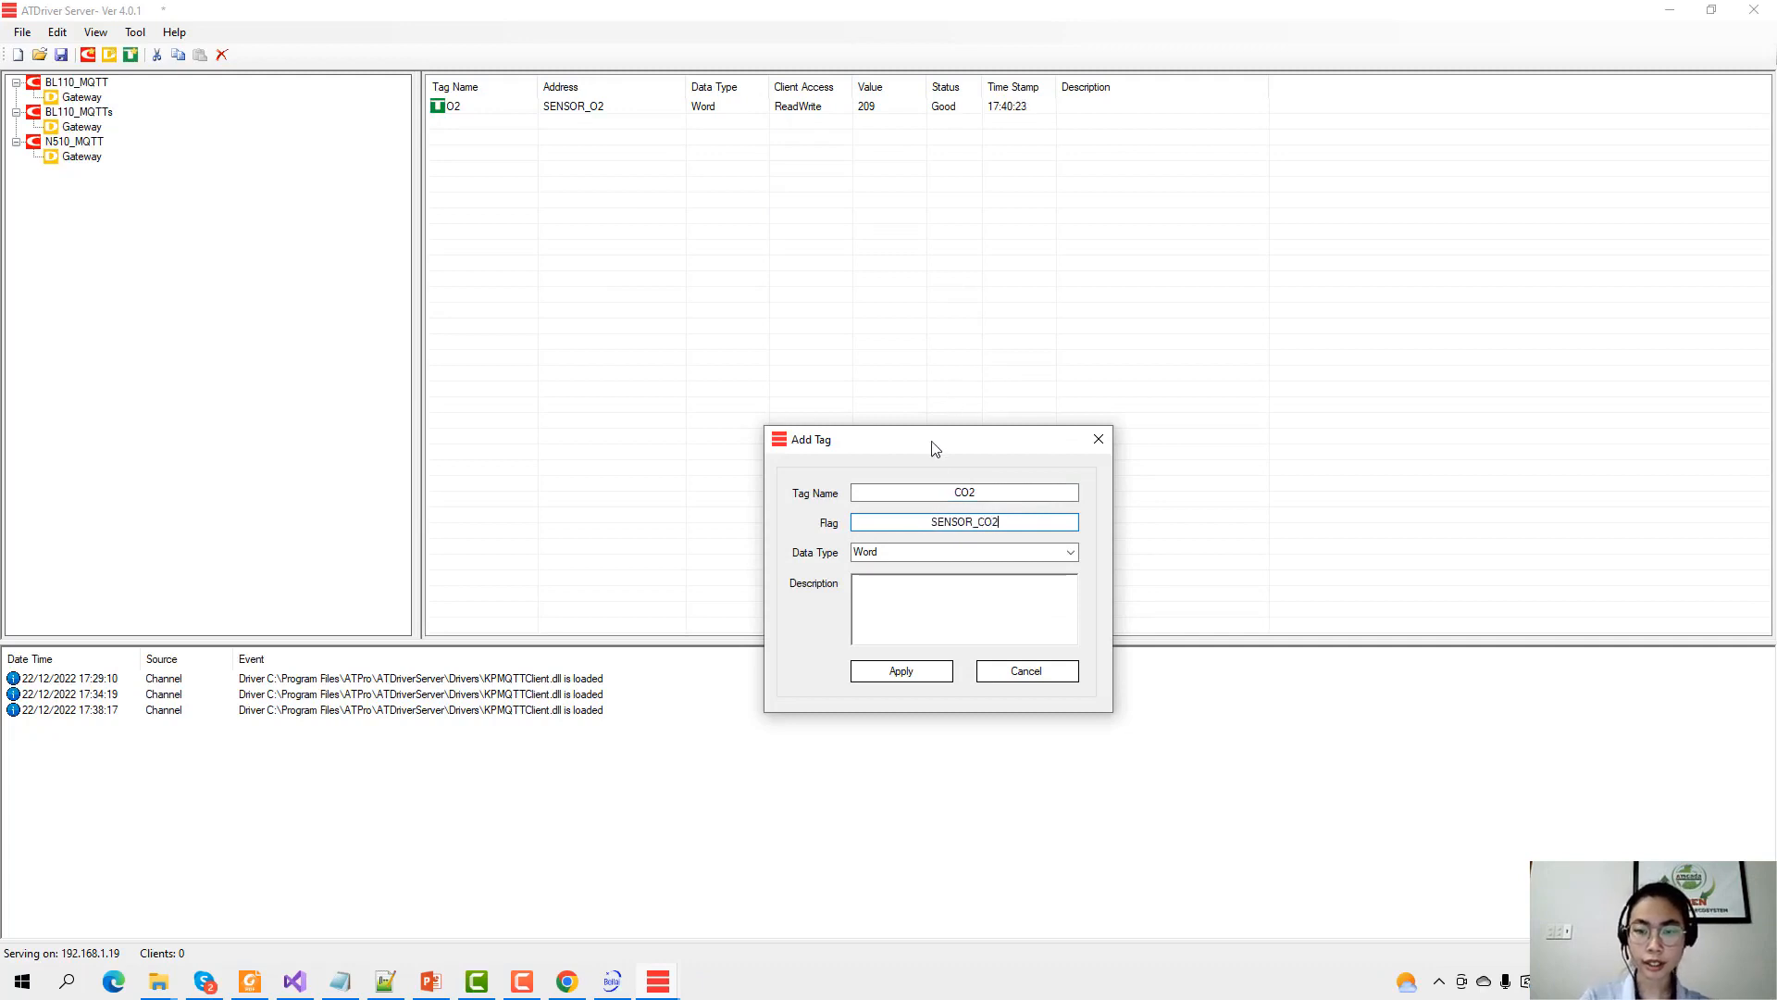
pyautogui.click(905, 672)
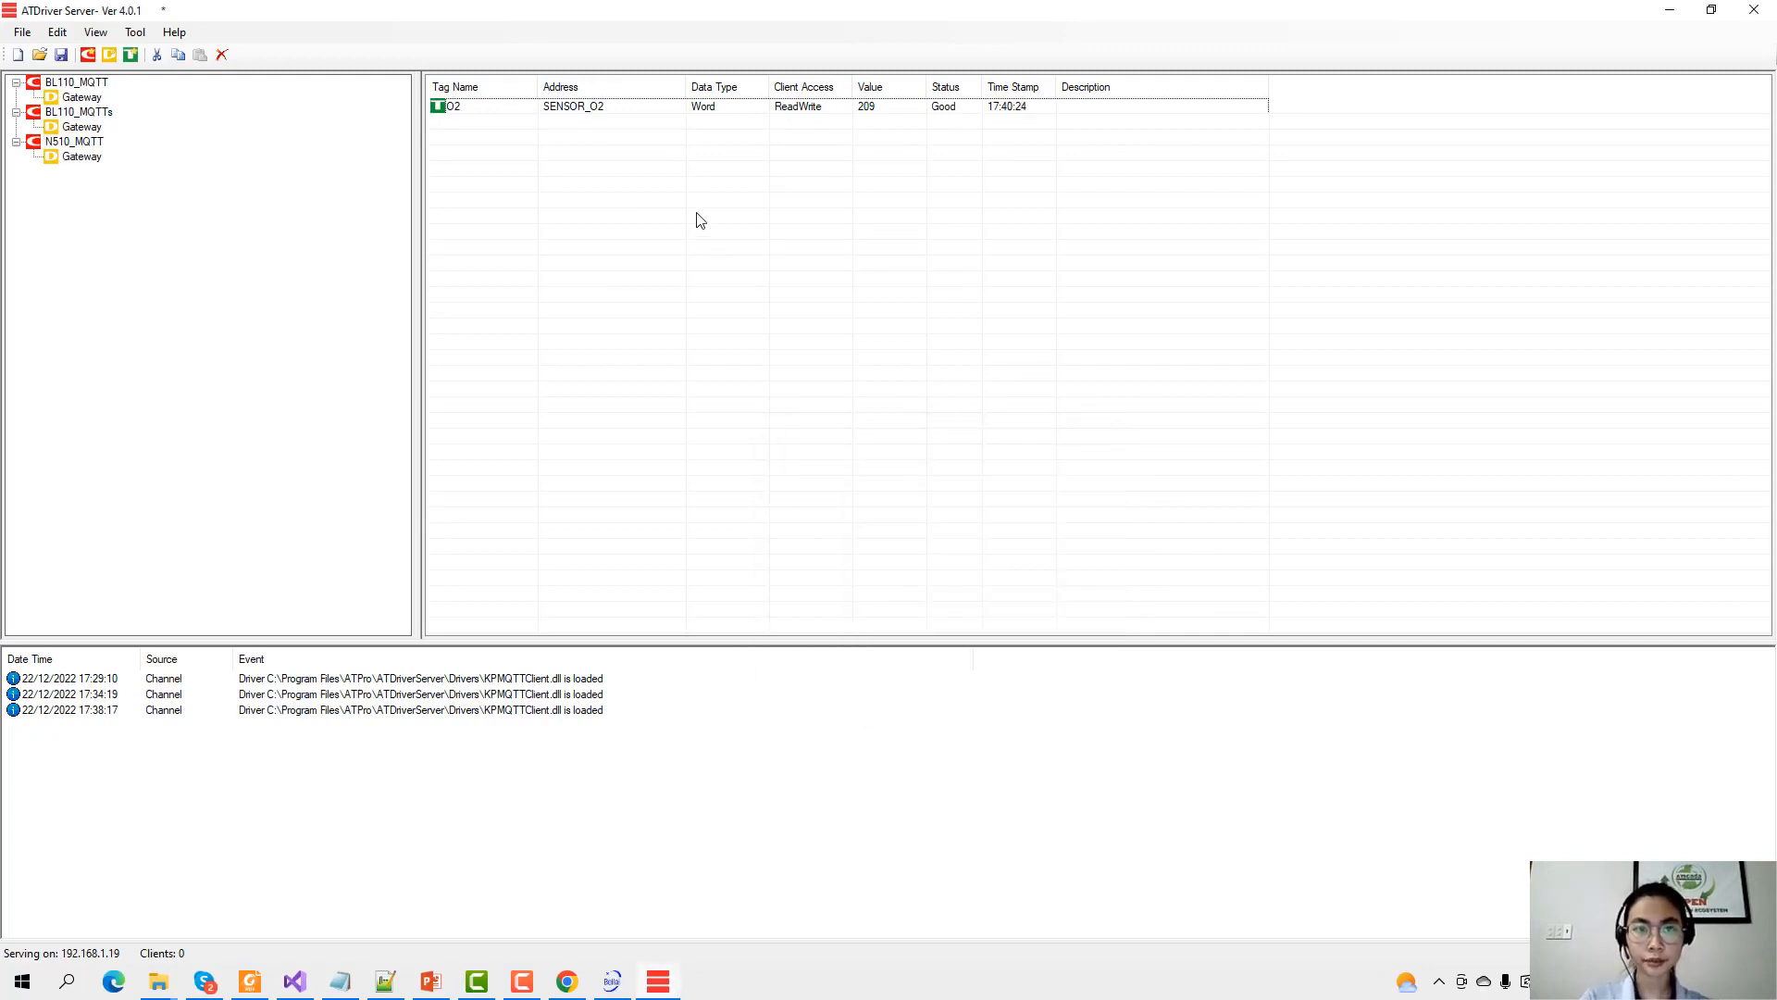
pyautogui.click(851, 126)
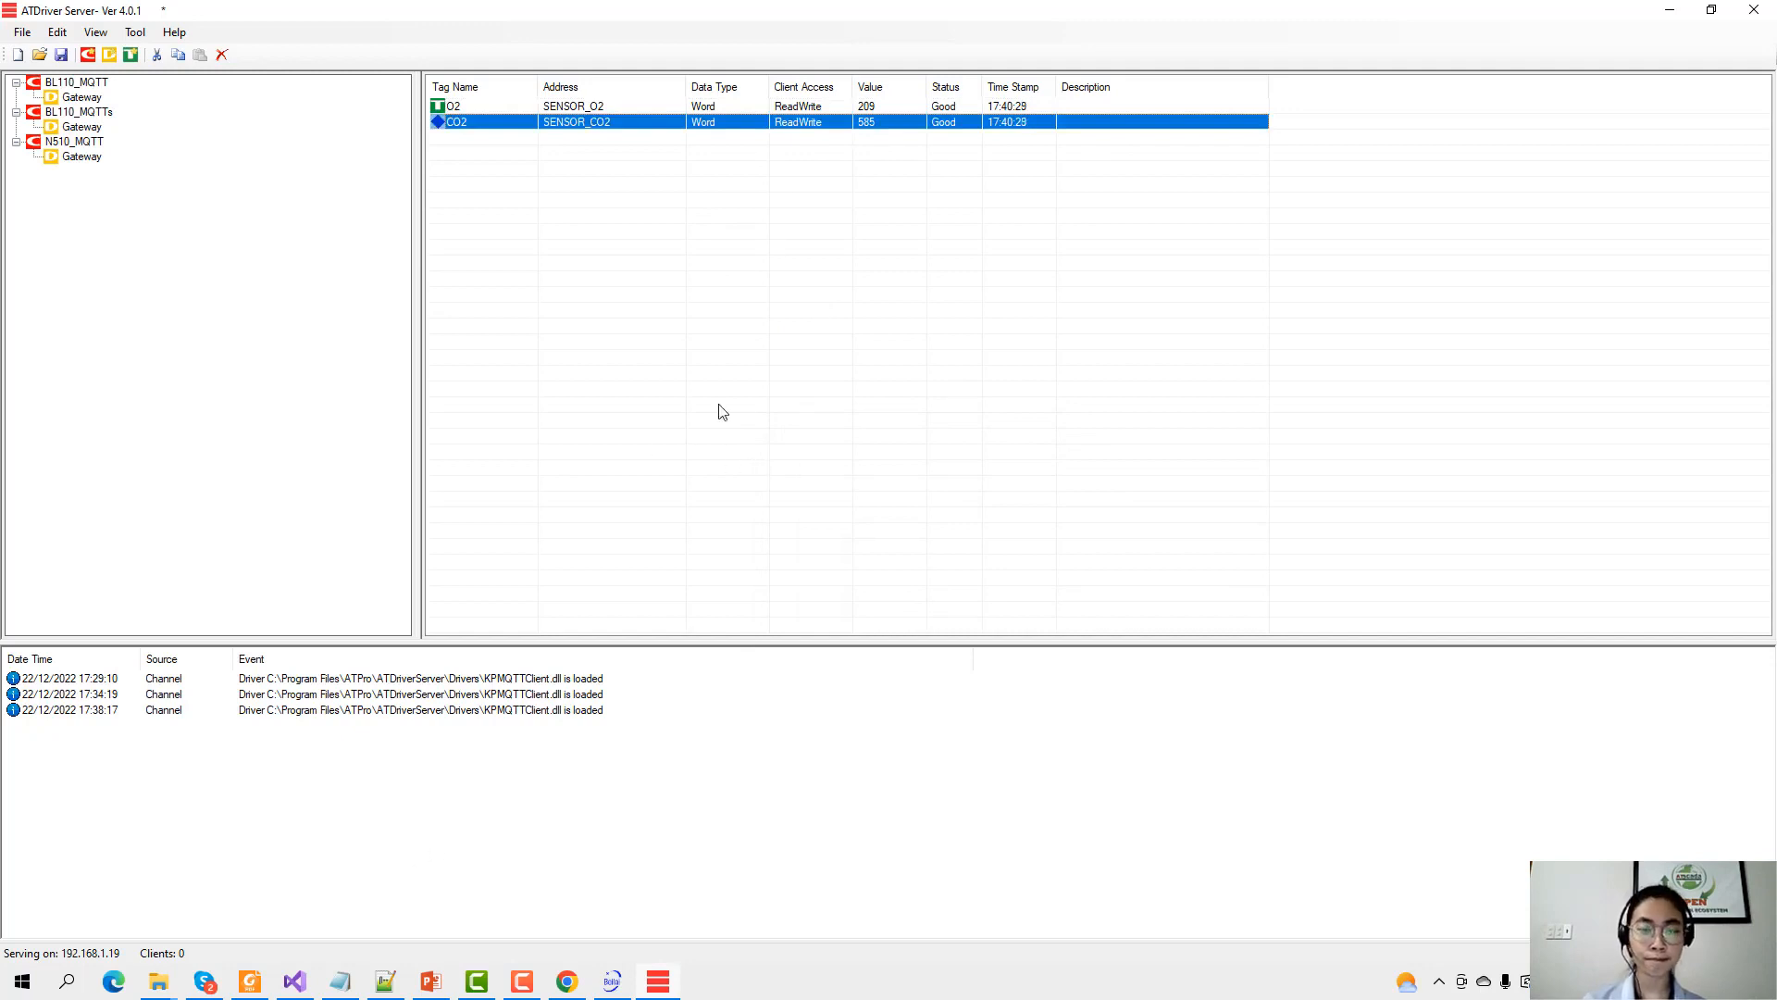
pyautogui.click(828, 153)
pyautogui.click(851, 127)
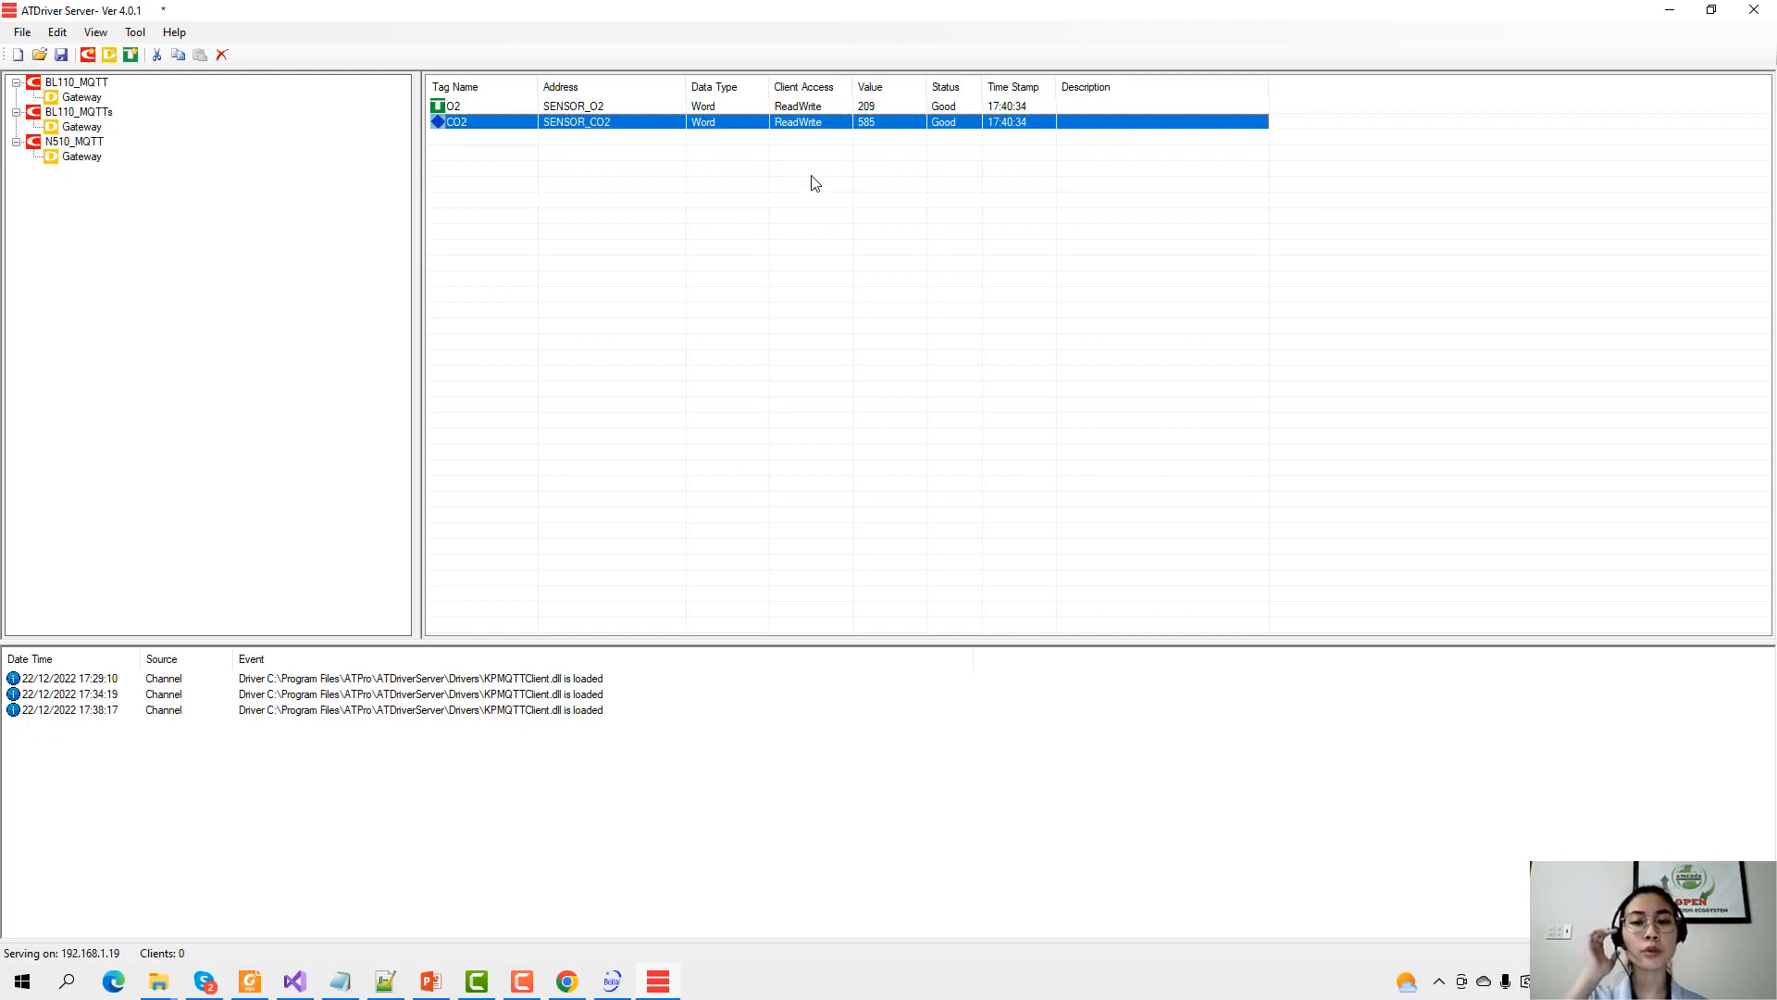
pyautogui.click(570, 983)
pyautogui.click(968, 445)
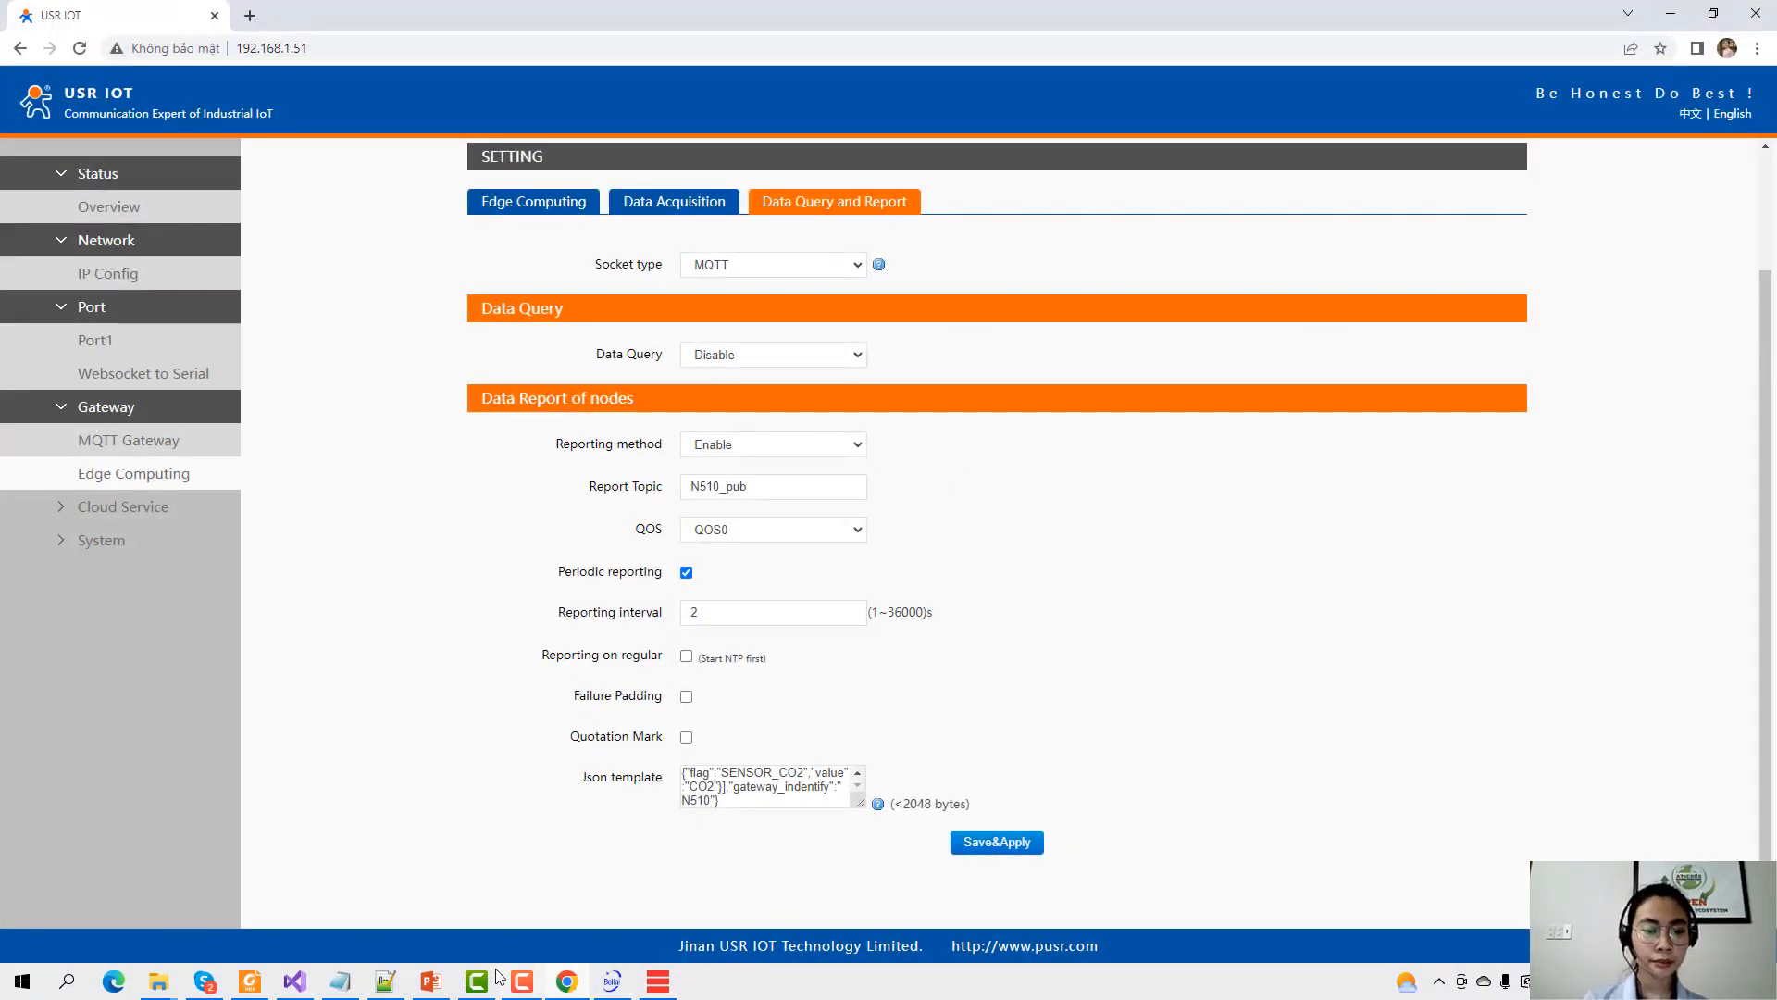
pyautogui.click(385, 981)
pyautogui.click(260, 172)
pyautogui.doubleClick(260, 200)
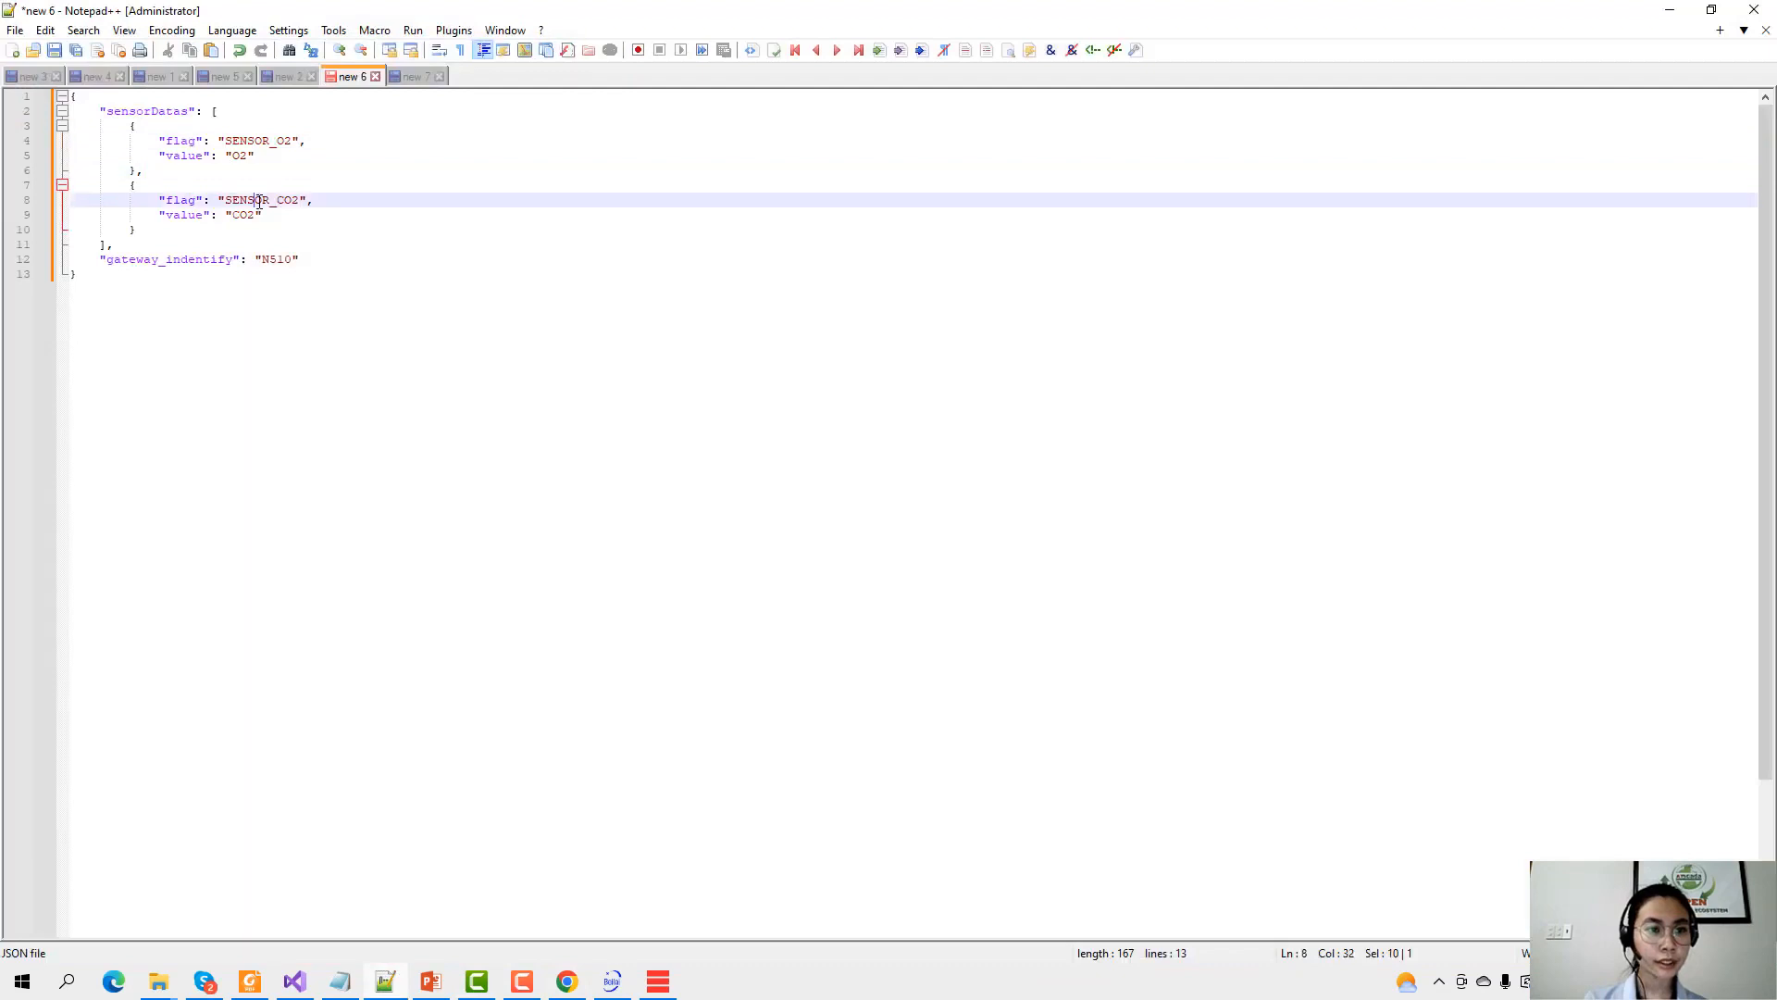
pyautogui.doubleClick(251, 140)
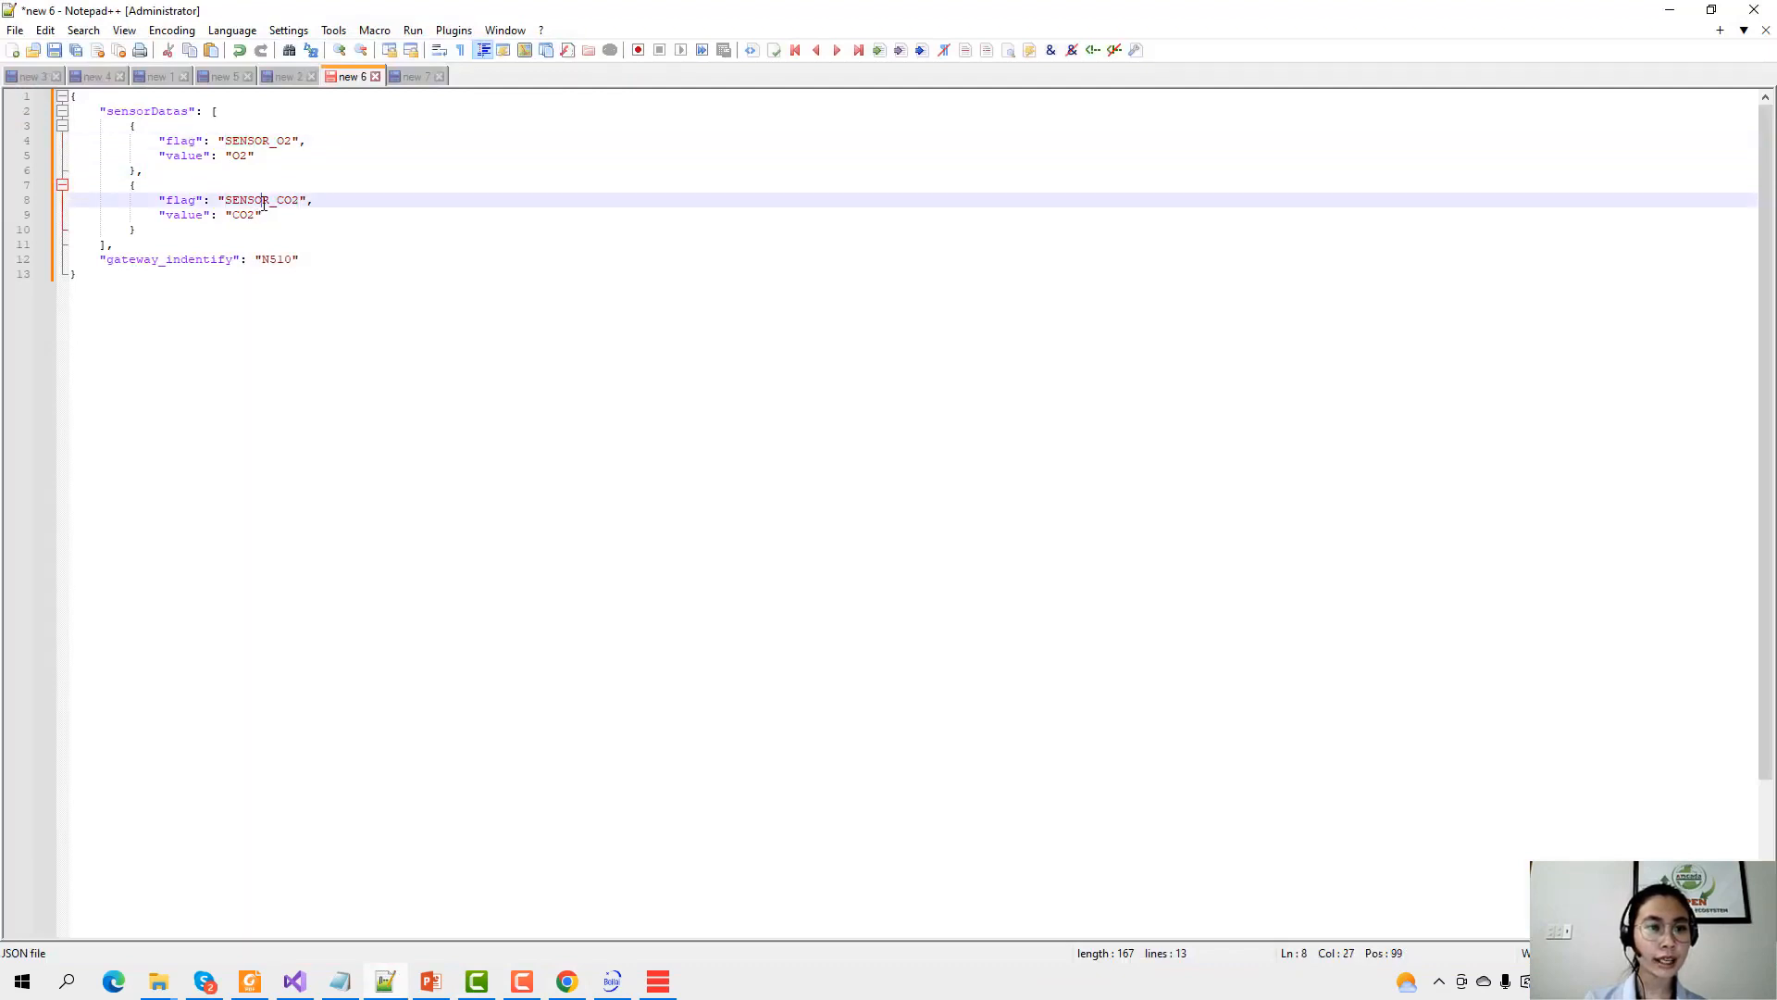
pyautogui.doubleClick(241, 200)
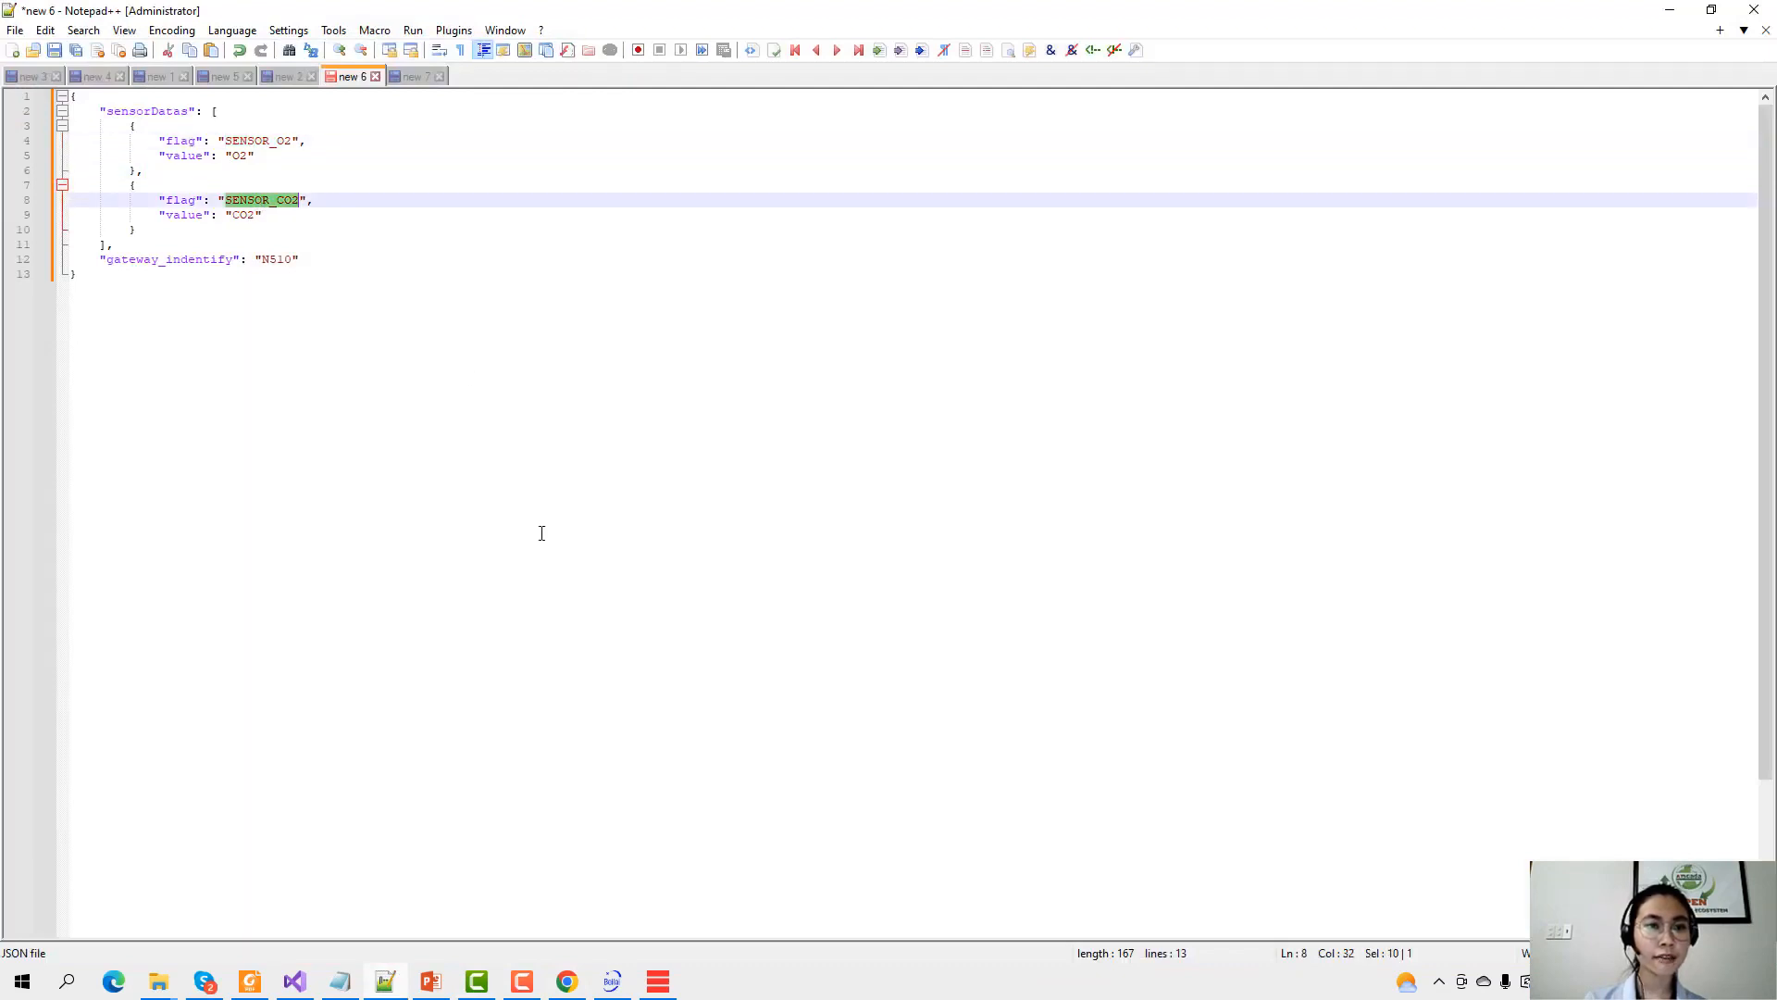
pyautogui.click(1671, 20)
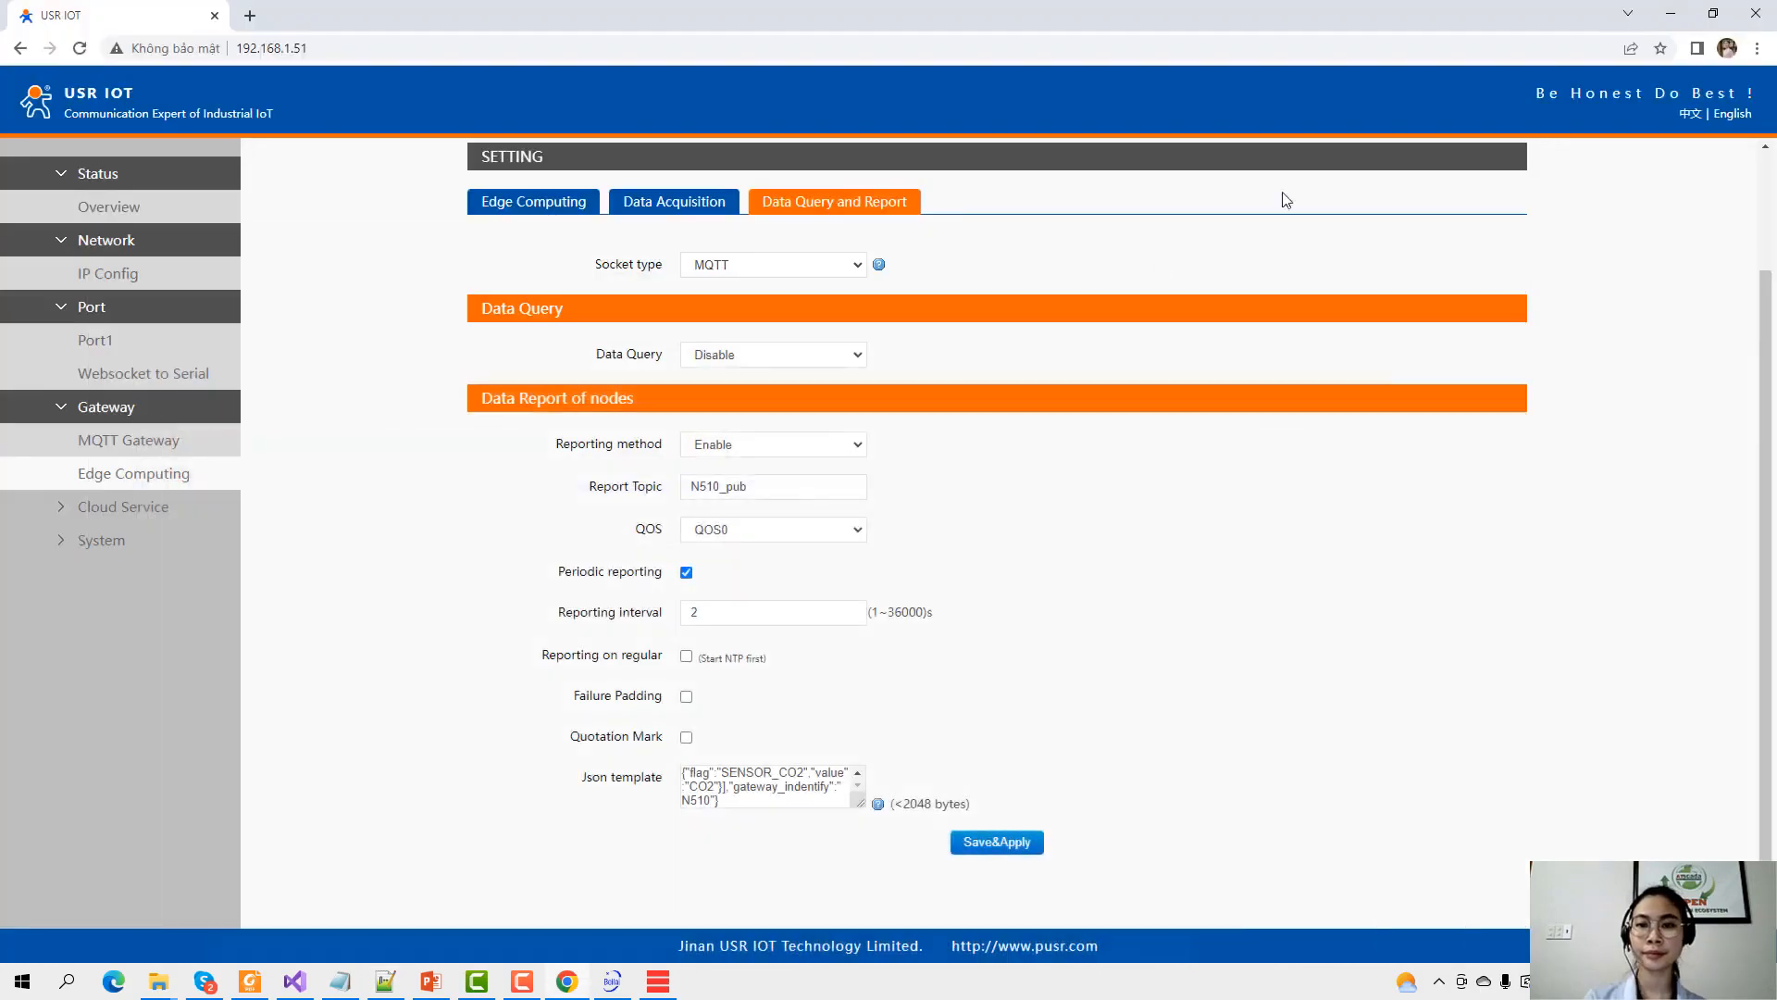
pyautogui.click(1671, 11)
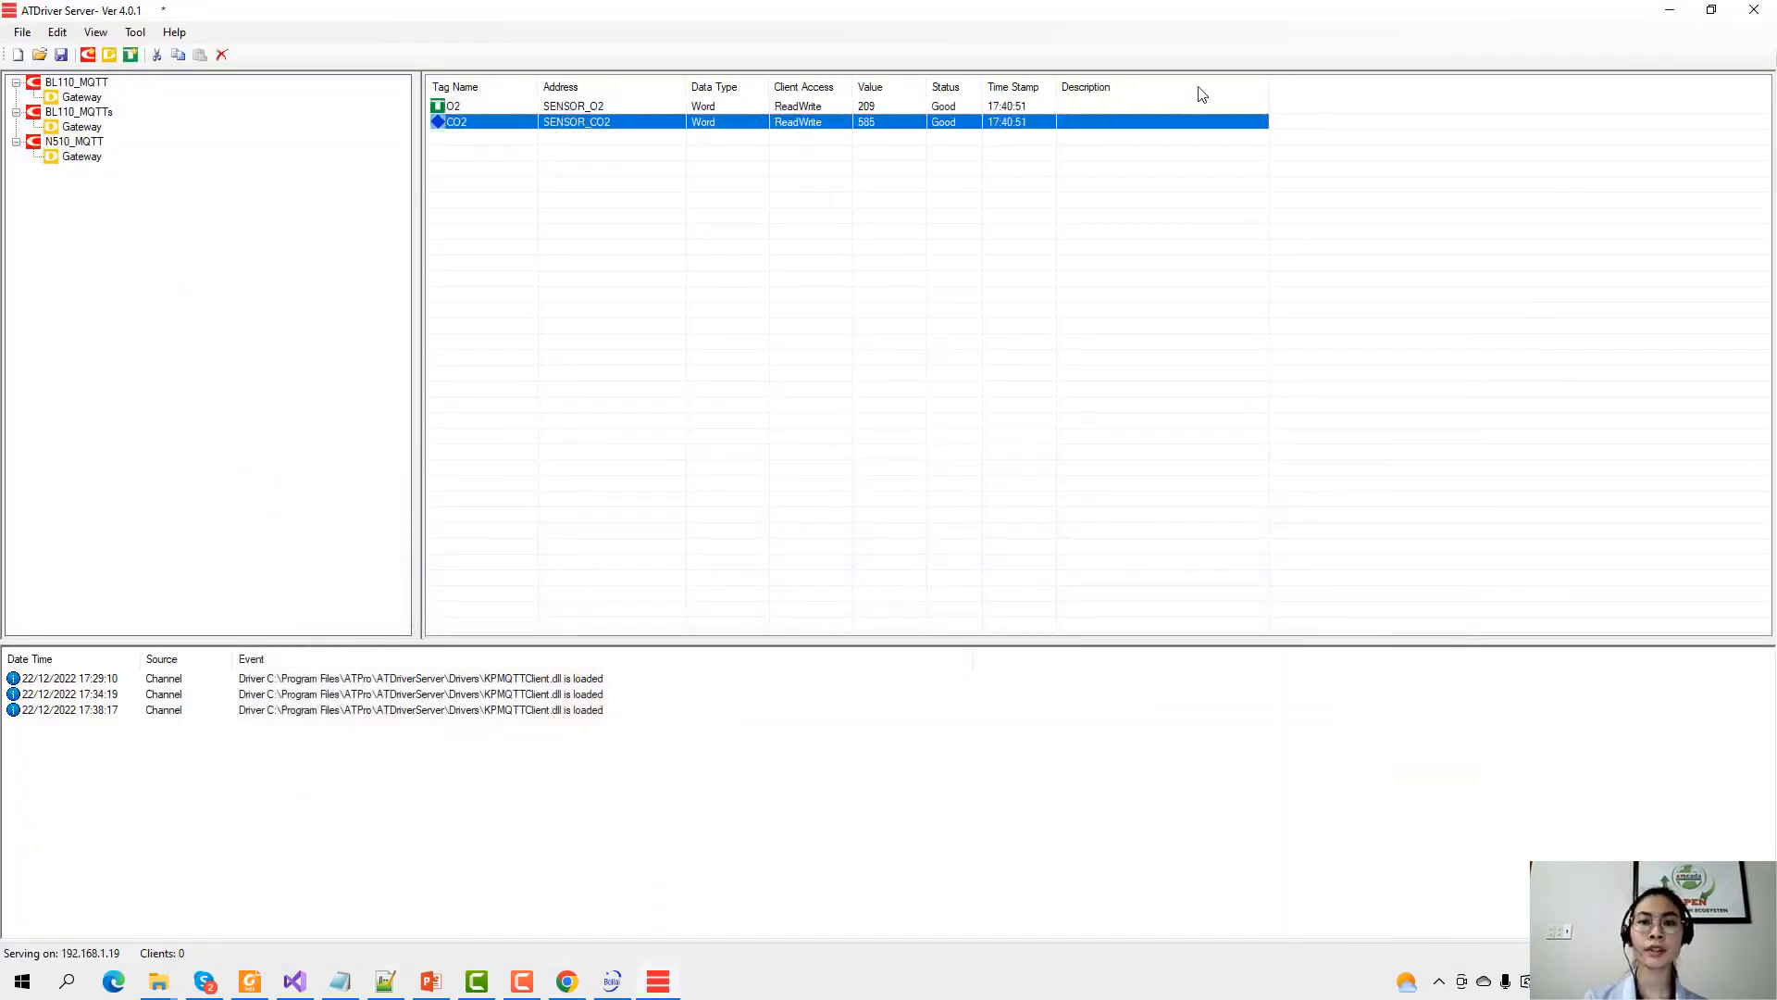
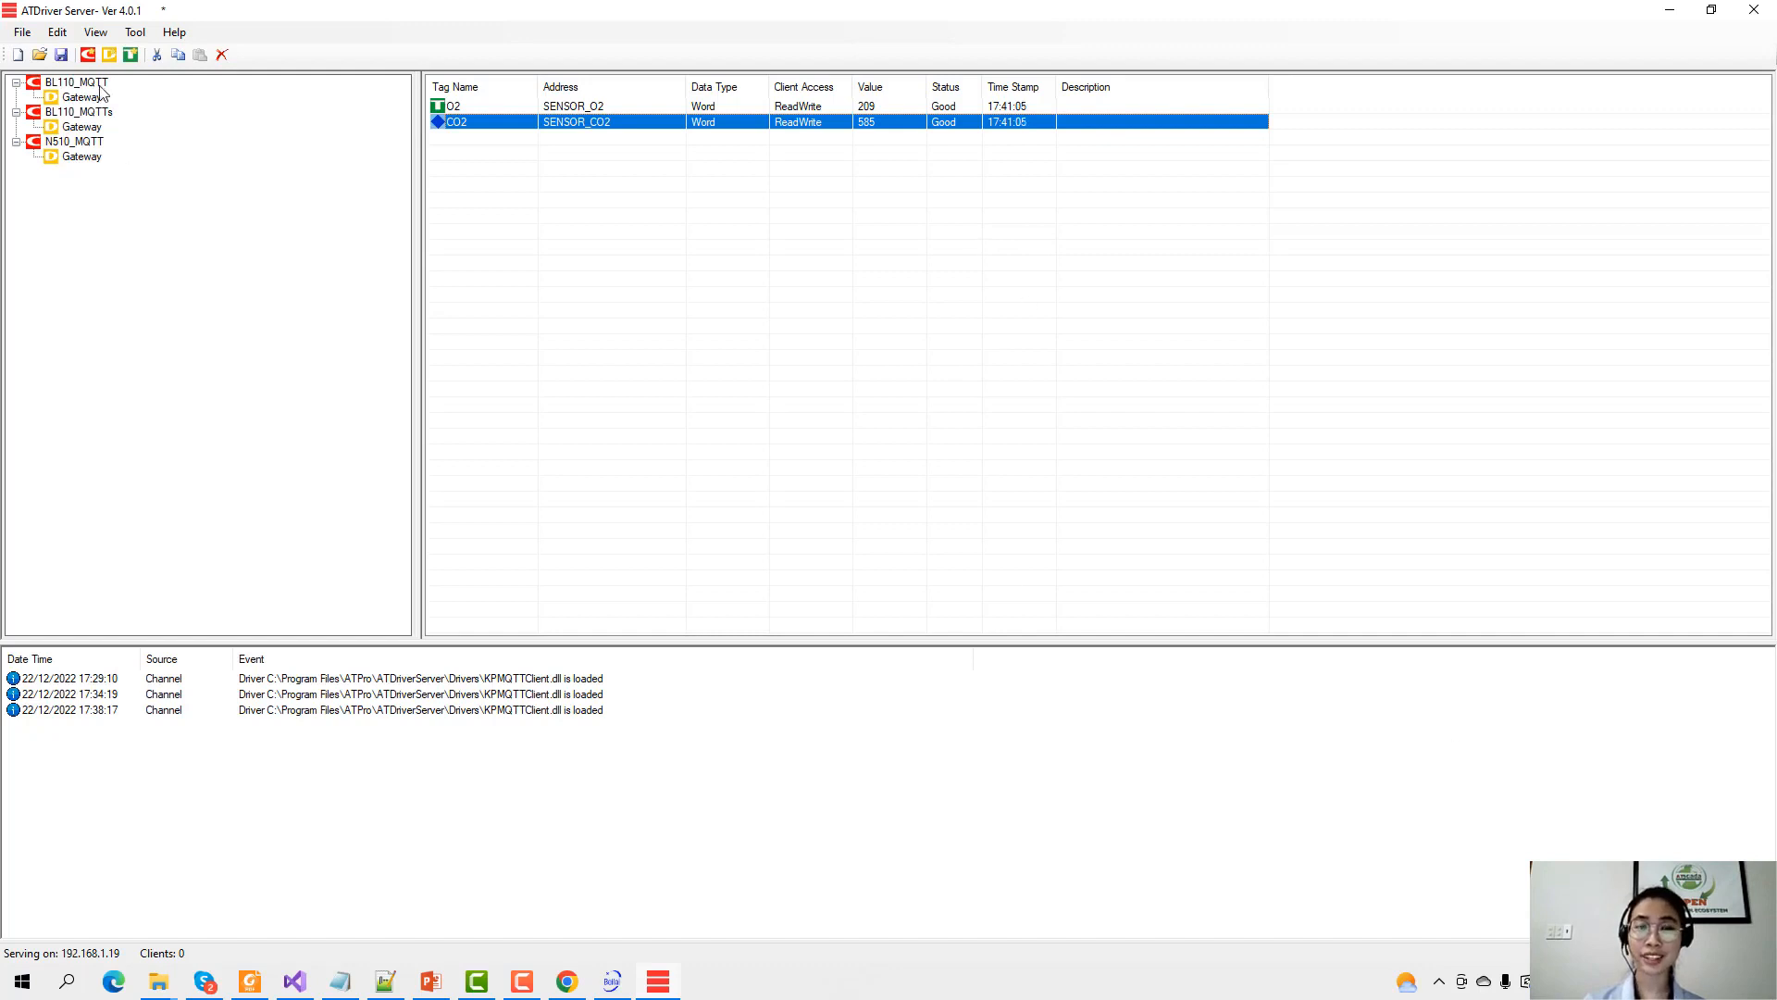
# Save the driver project to the Desktop as ATDriver_demo.xml and hide the server window.
pyautogui.click(61, 55)
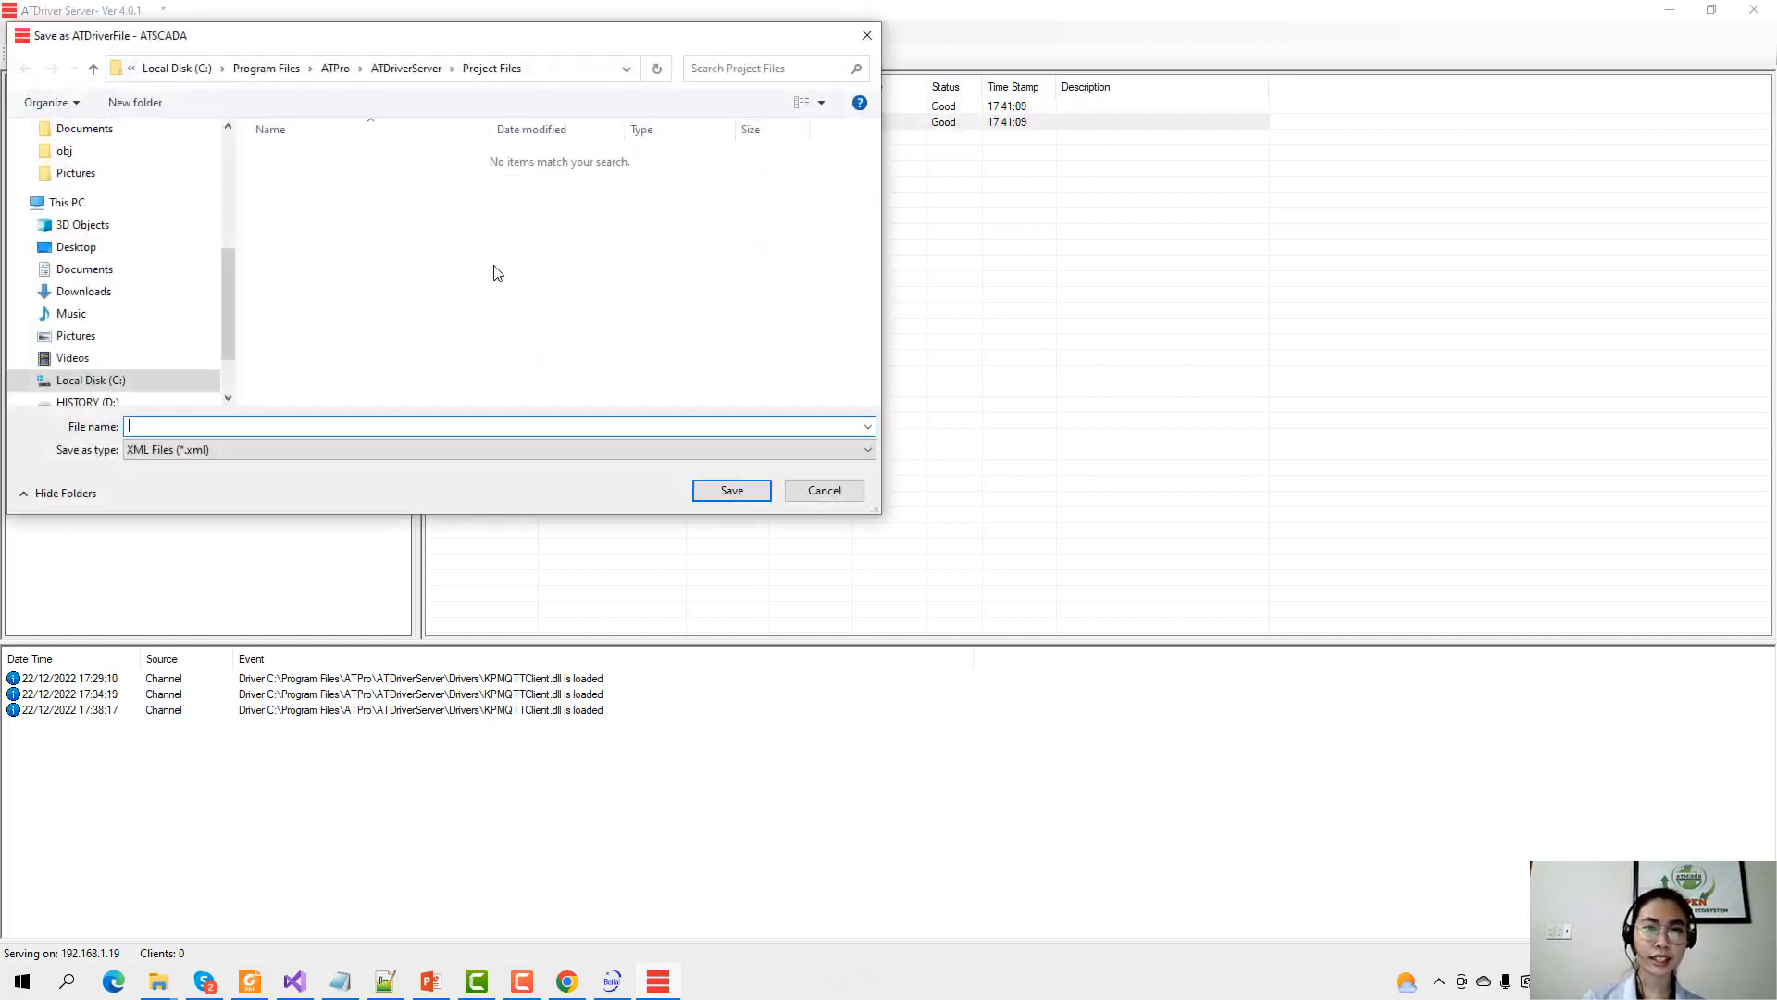
pyautogui.scroll(3, 72, 259)
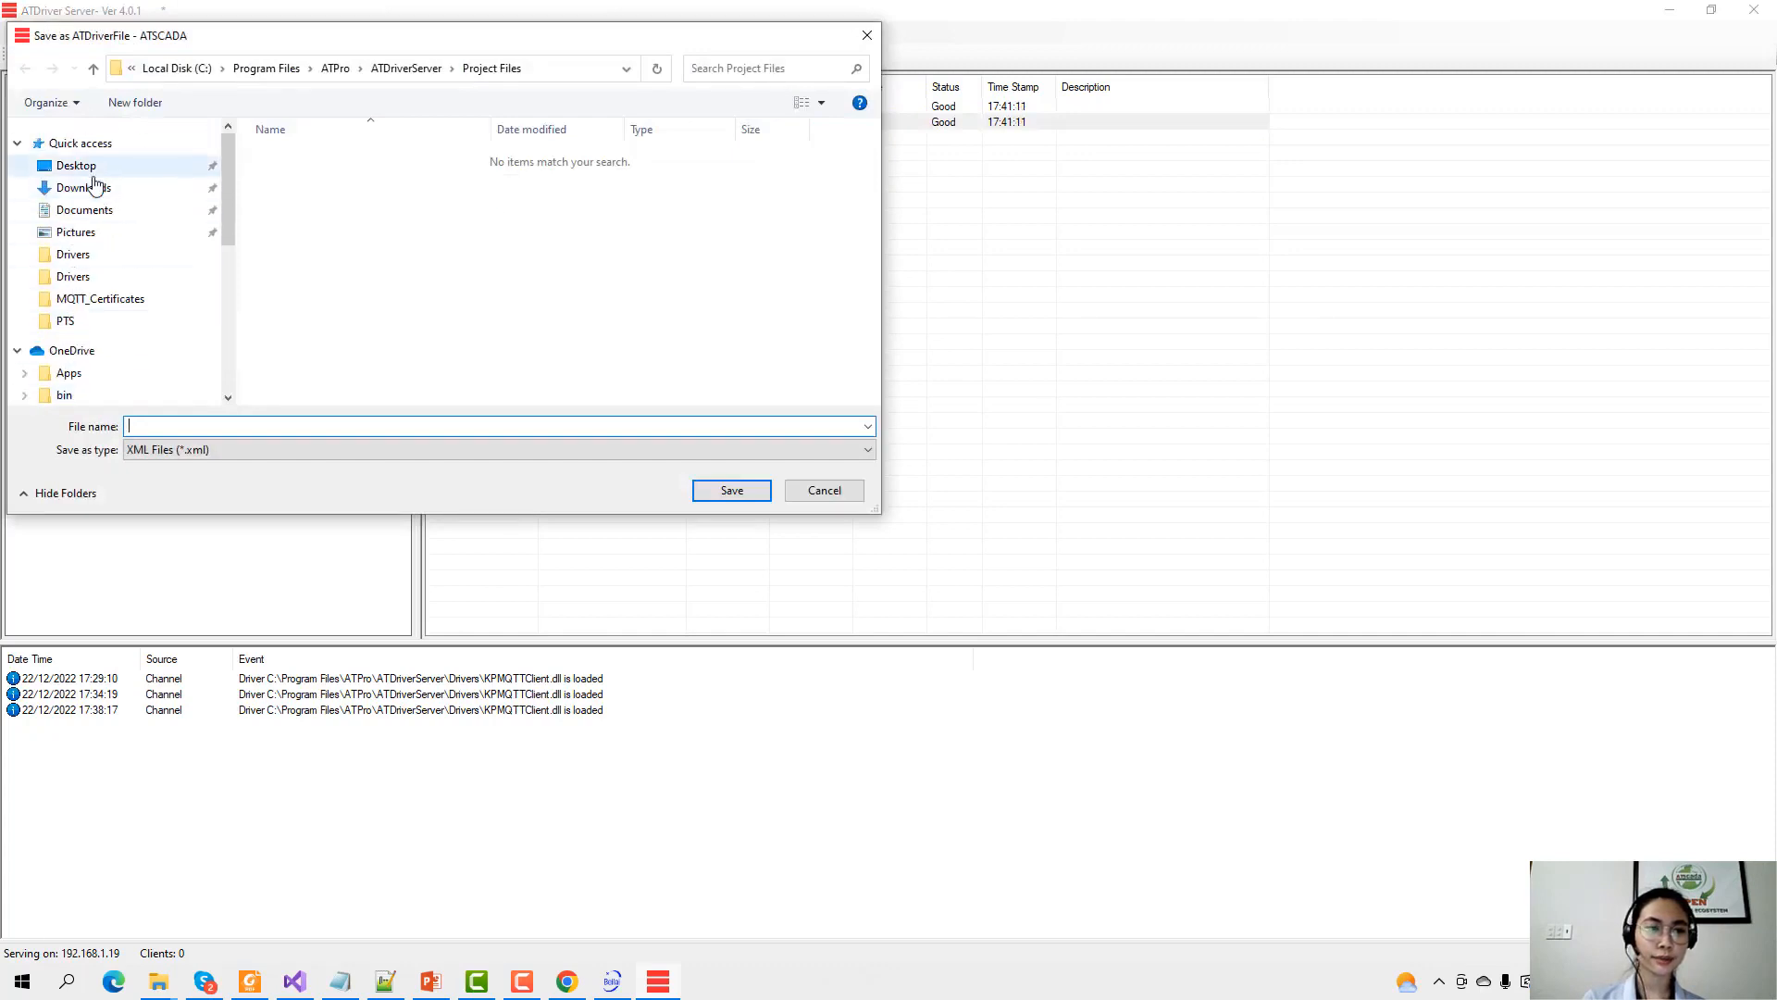
pyautogui.click(74, 165)
pyautogui.click(157, 424)
pyautogui.click(158, 424)
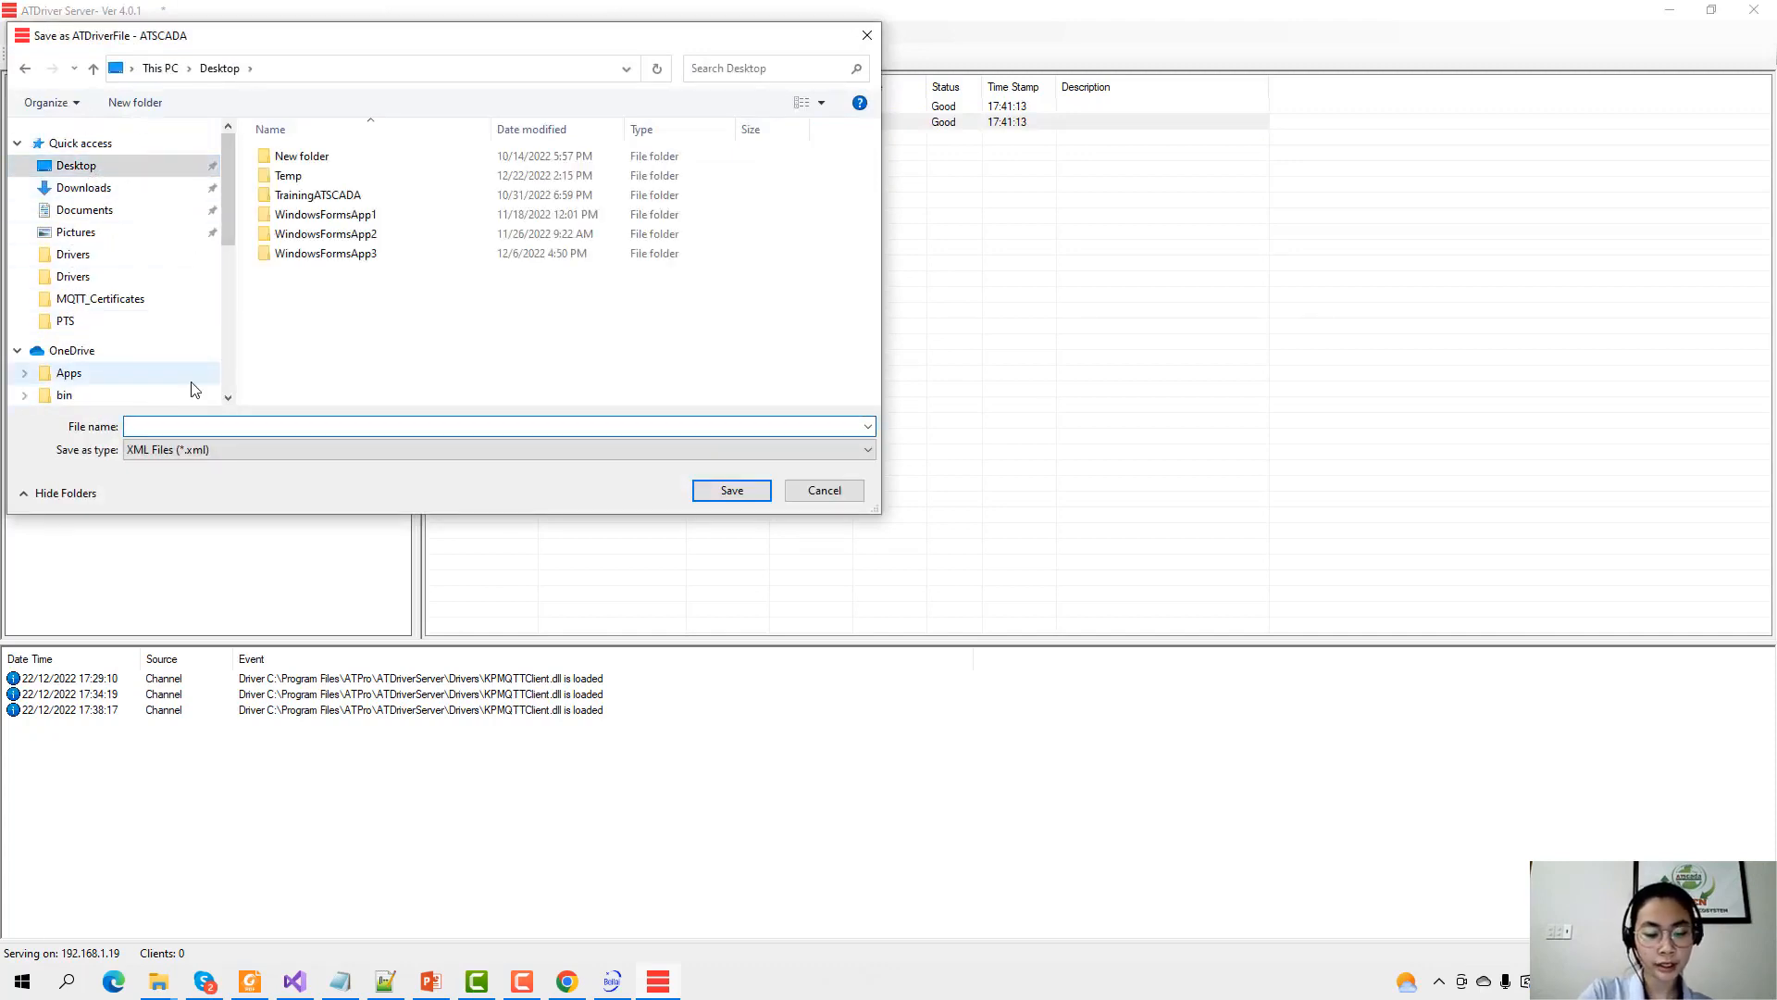
pyautogui.write('ATDrie')
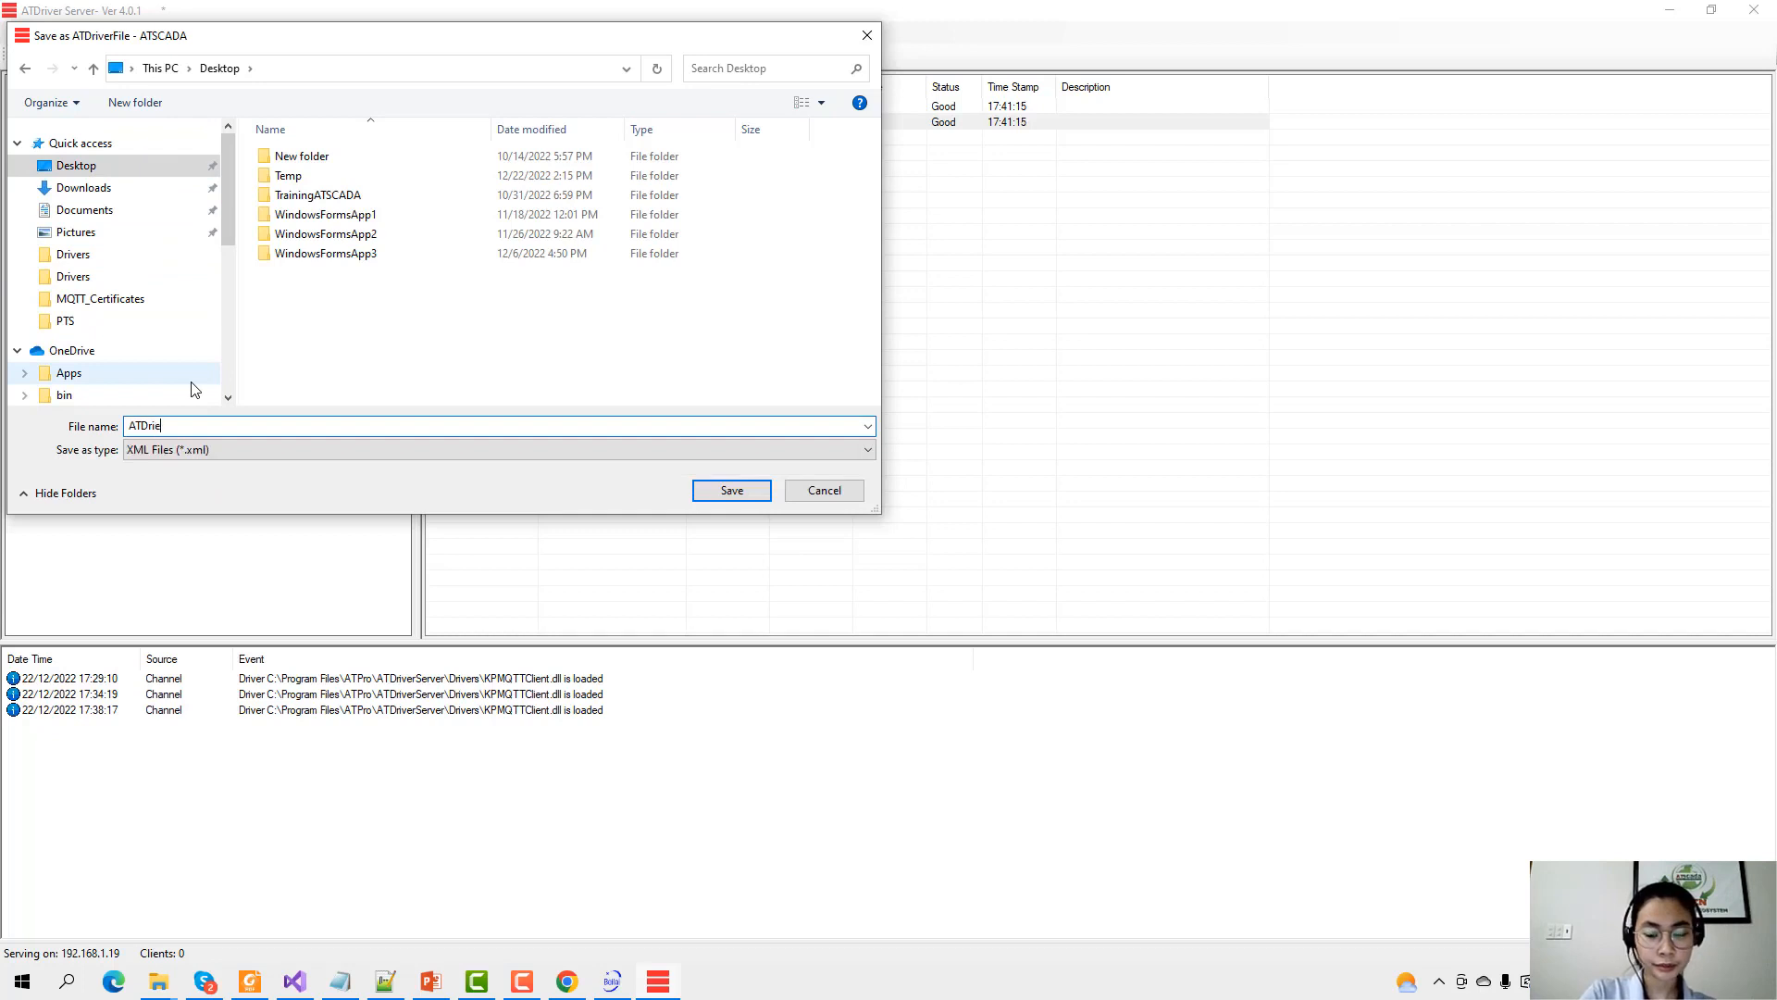
pyautogui.press('BackSpace')
pyautogui.write('ver_demo')
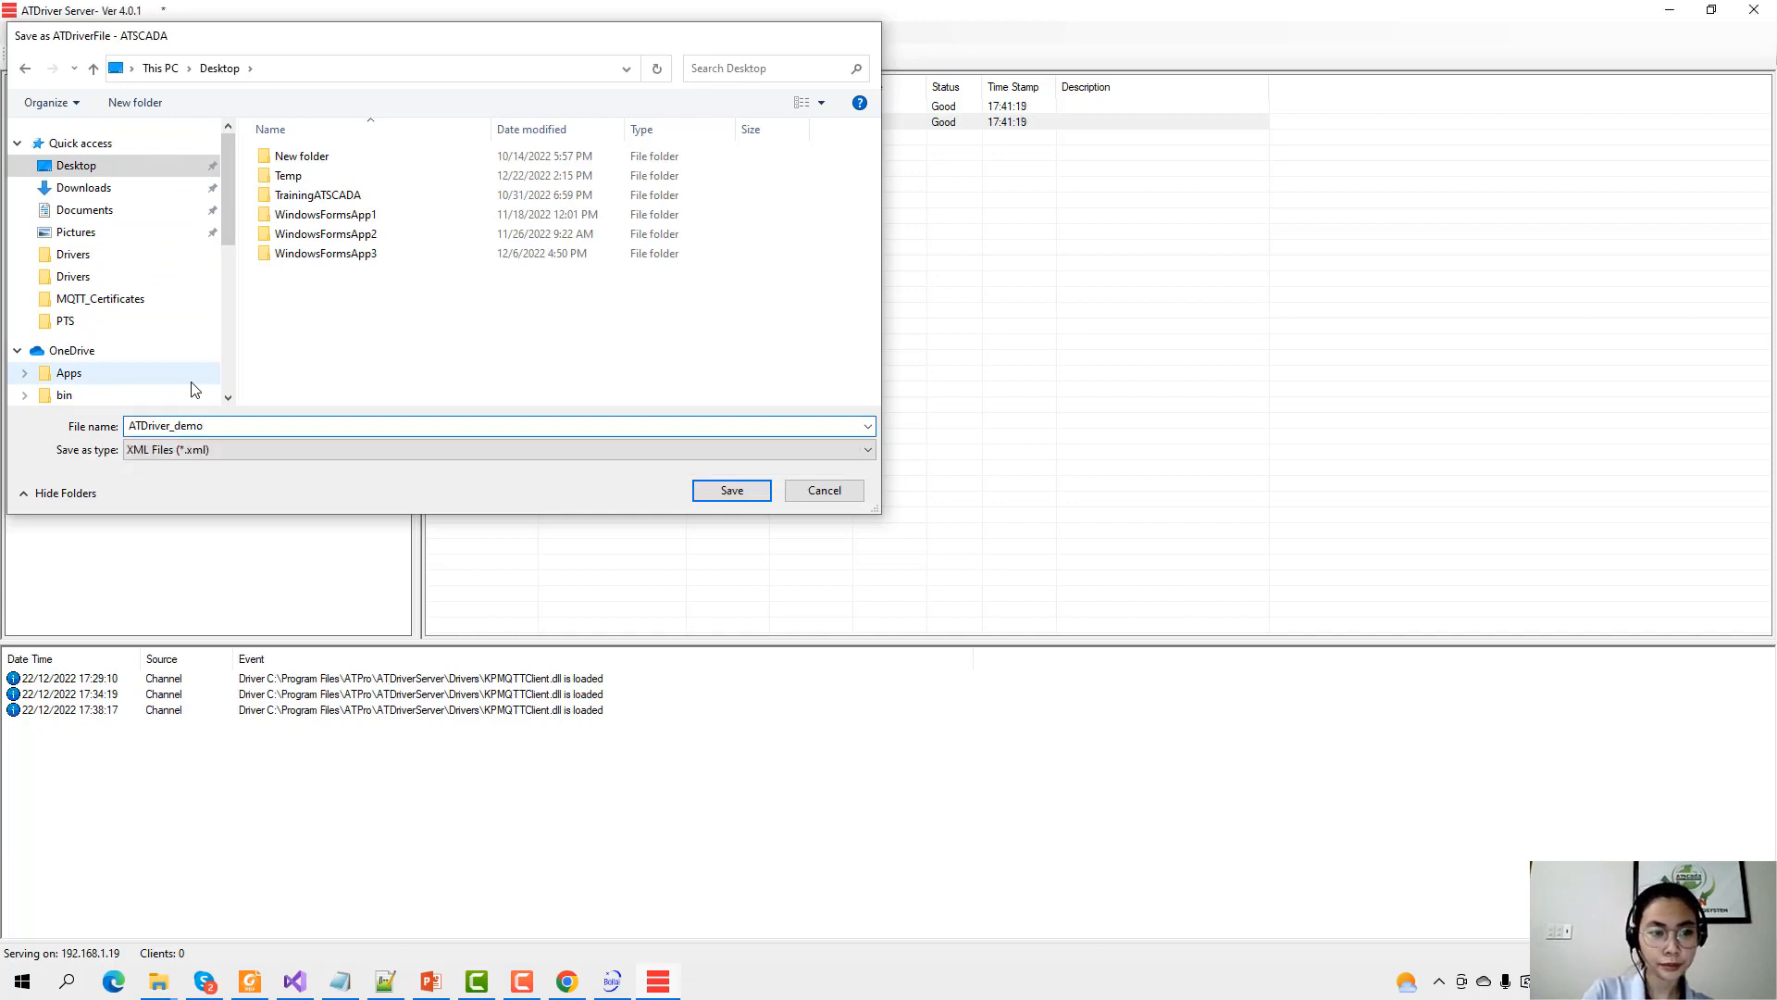
pyautogui.press('Return')
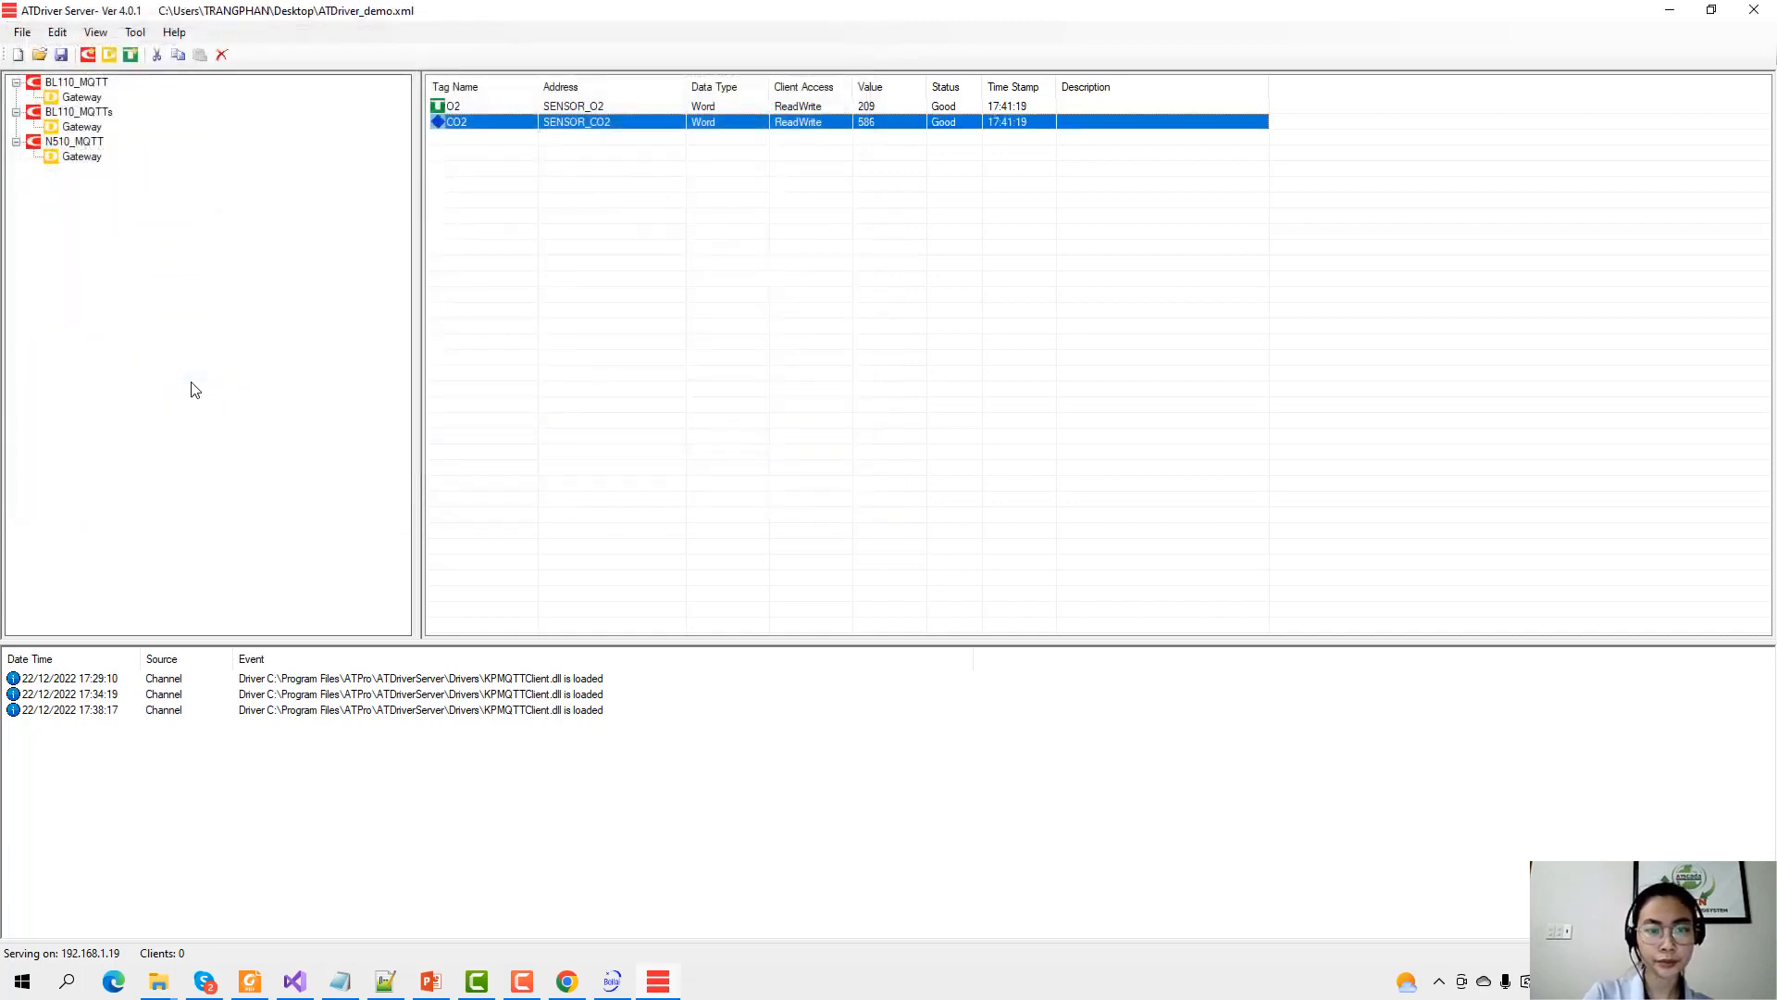
pyautogui.click(1670, 11)
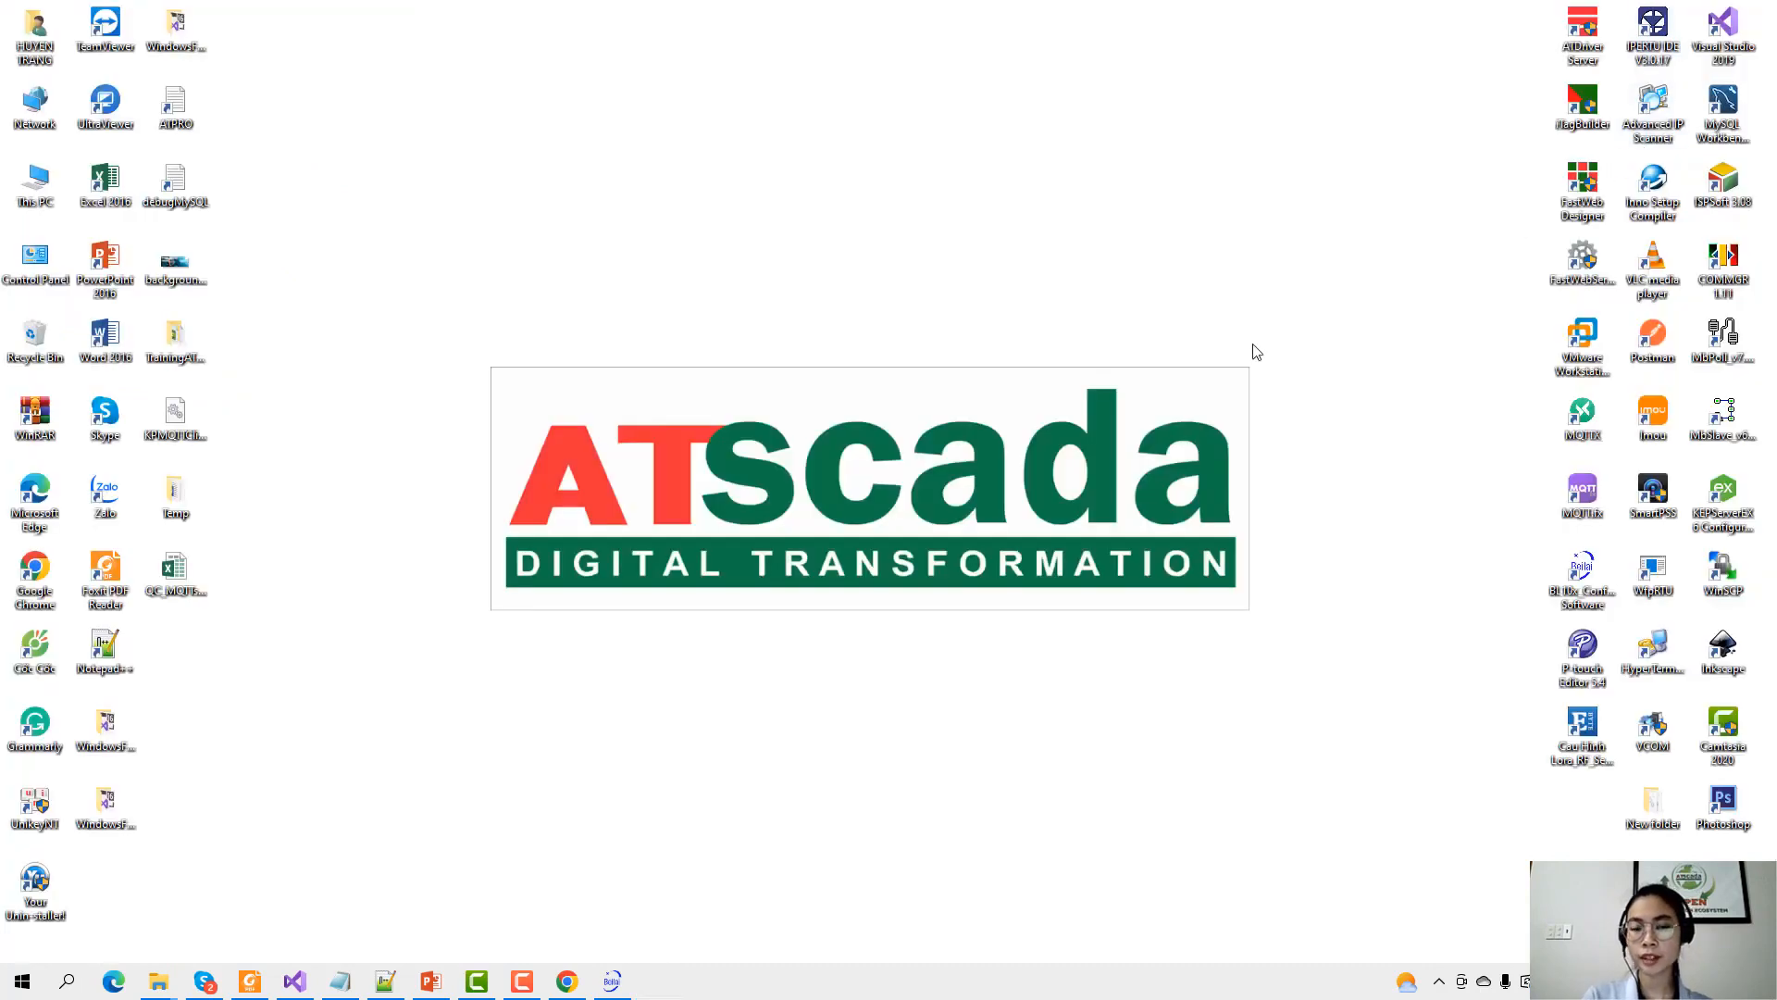
# Launch iTag Builder as administrator, maximize it, and start a new project with the old cache cleared.
pyautogui.rightClick(1582, 115)
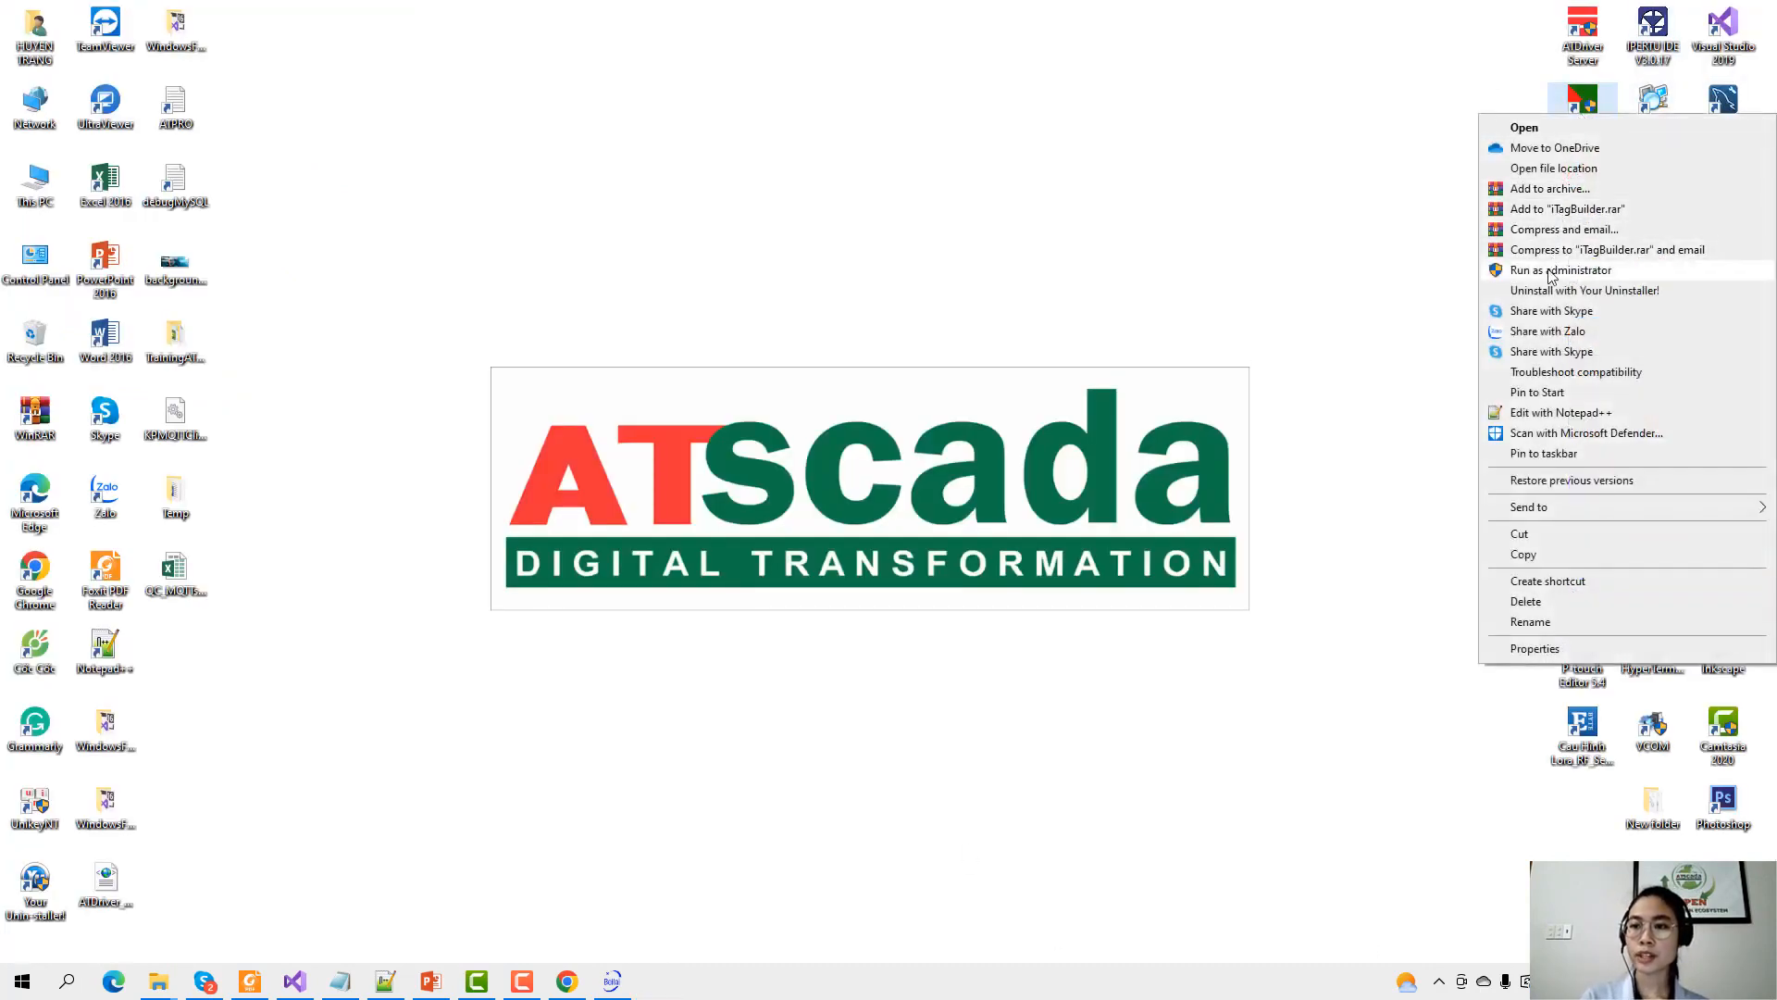
pyautogui.click(1666, 269)
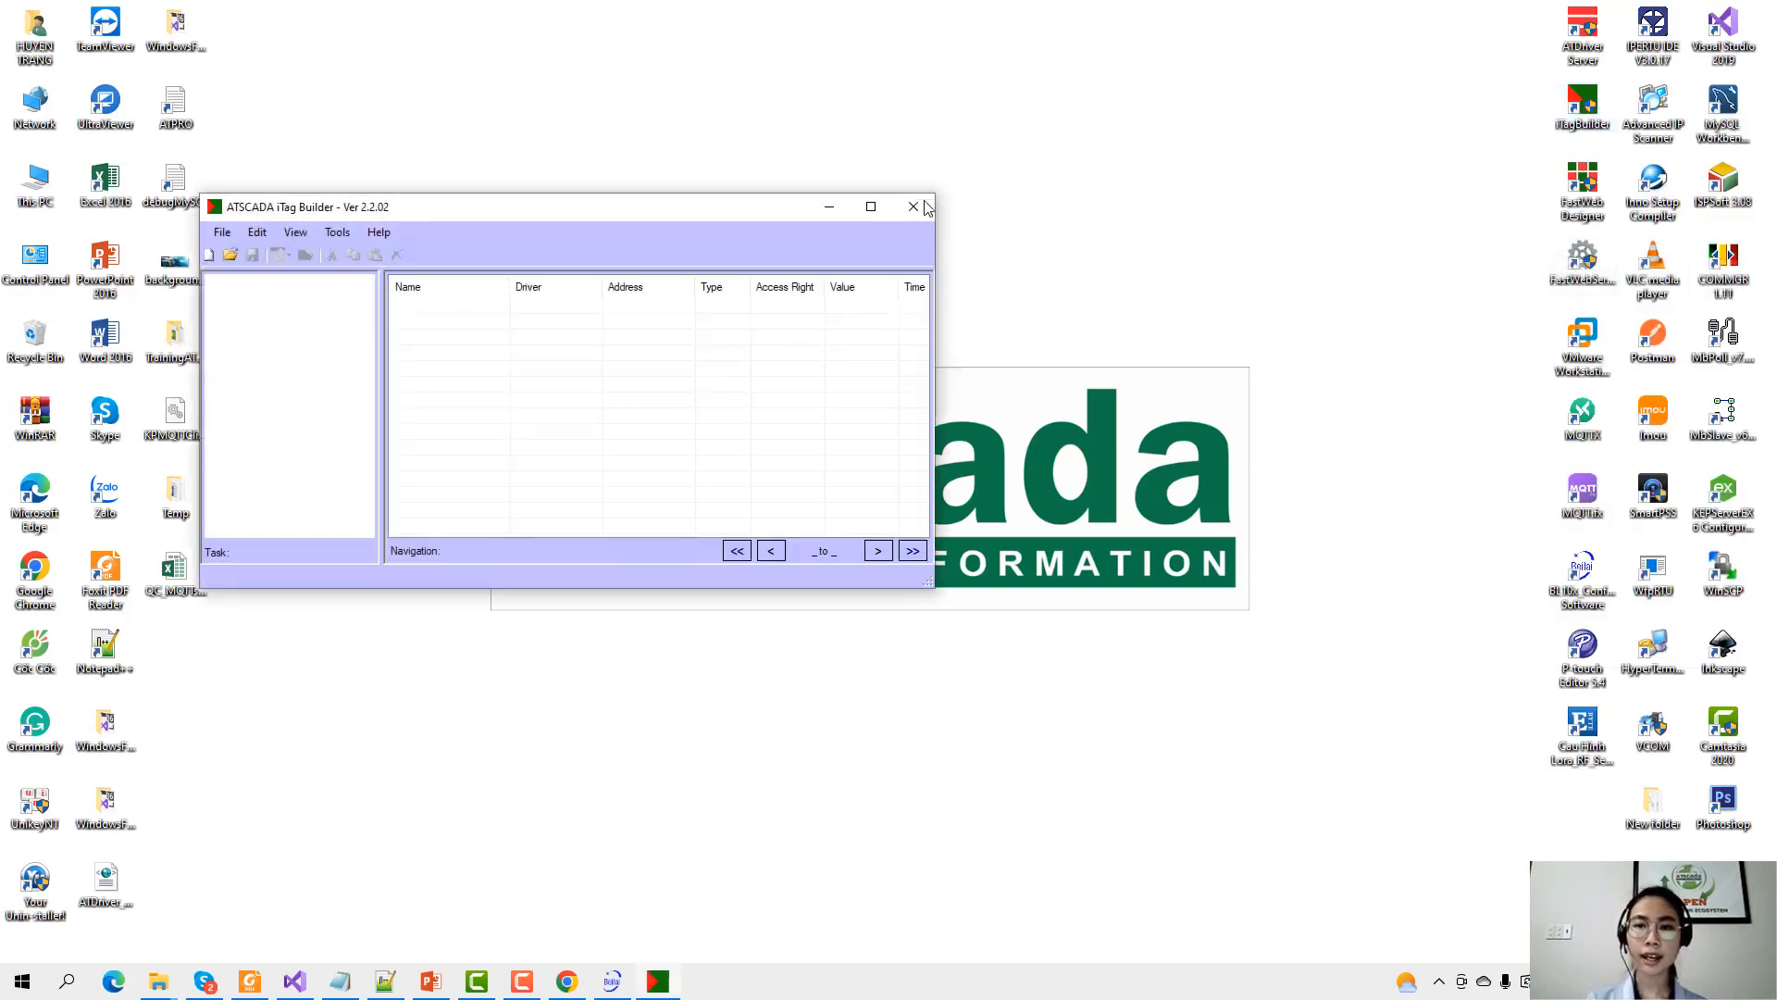
pyautogui.click(871, 206)
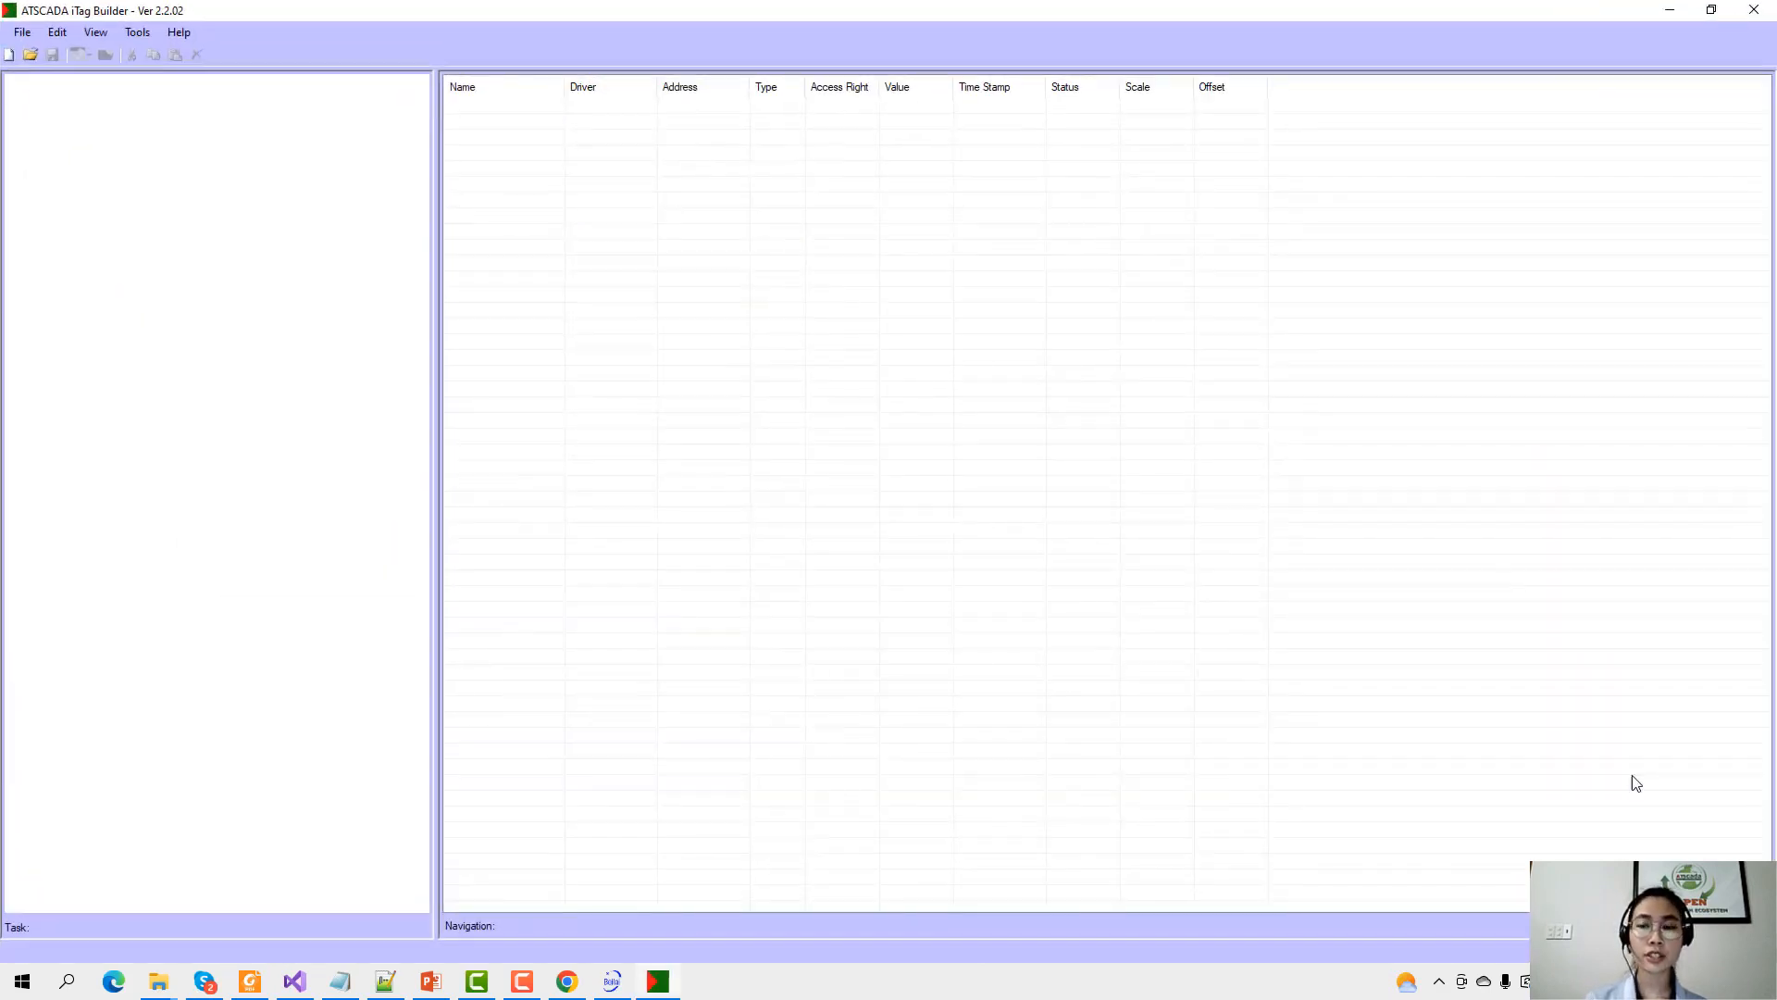
pyautogui.click(1439, 981)
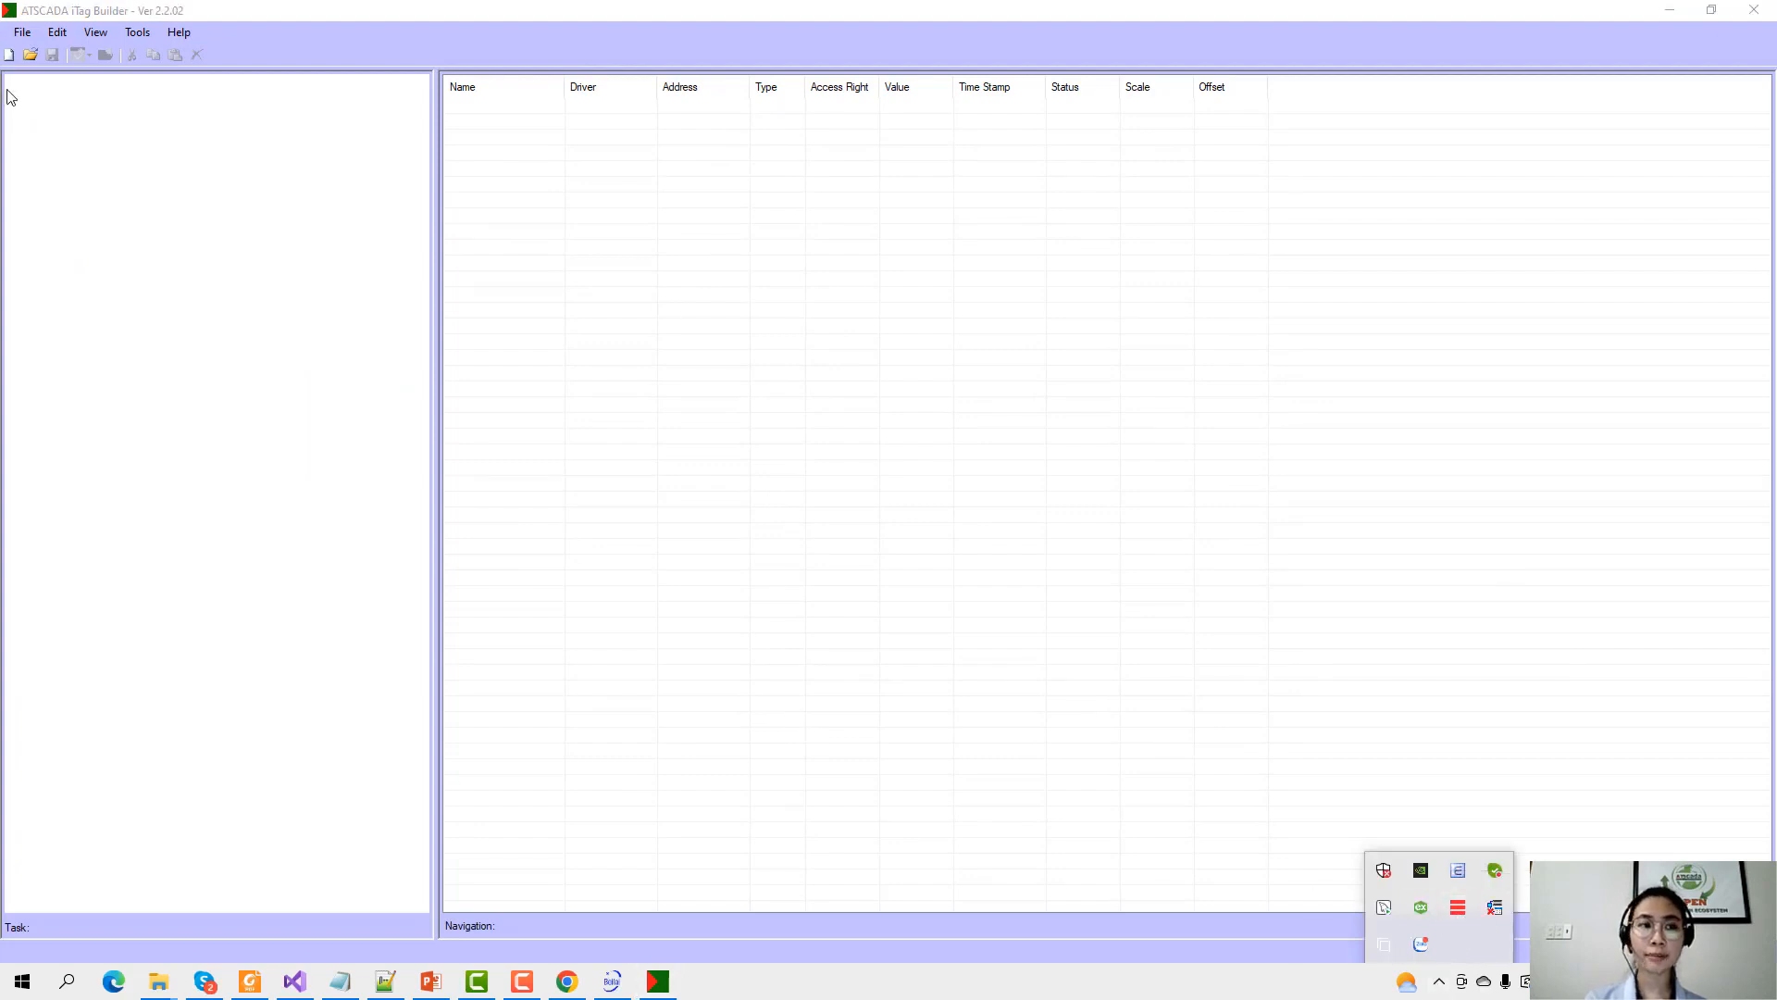
pyautogui.click(8, 56)
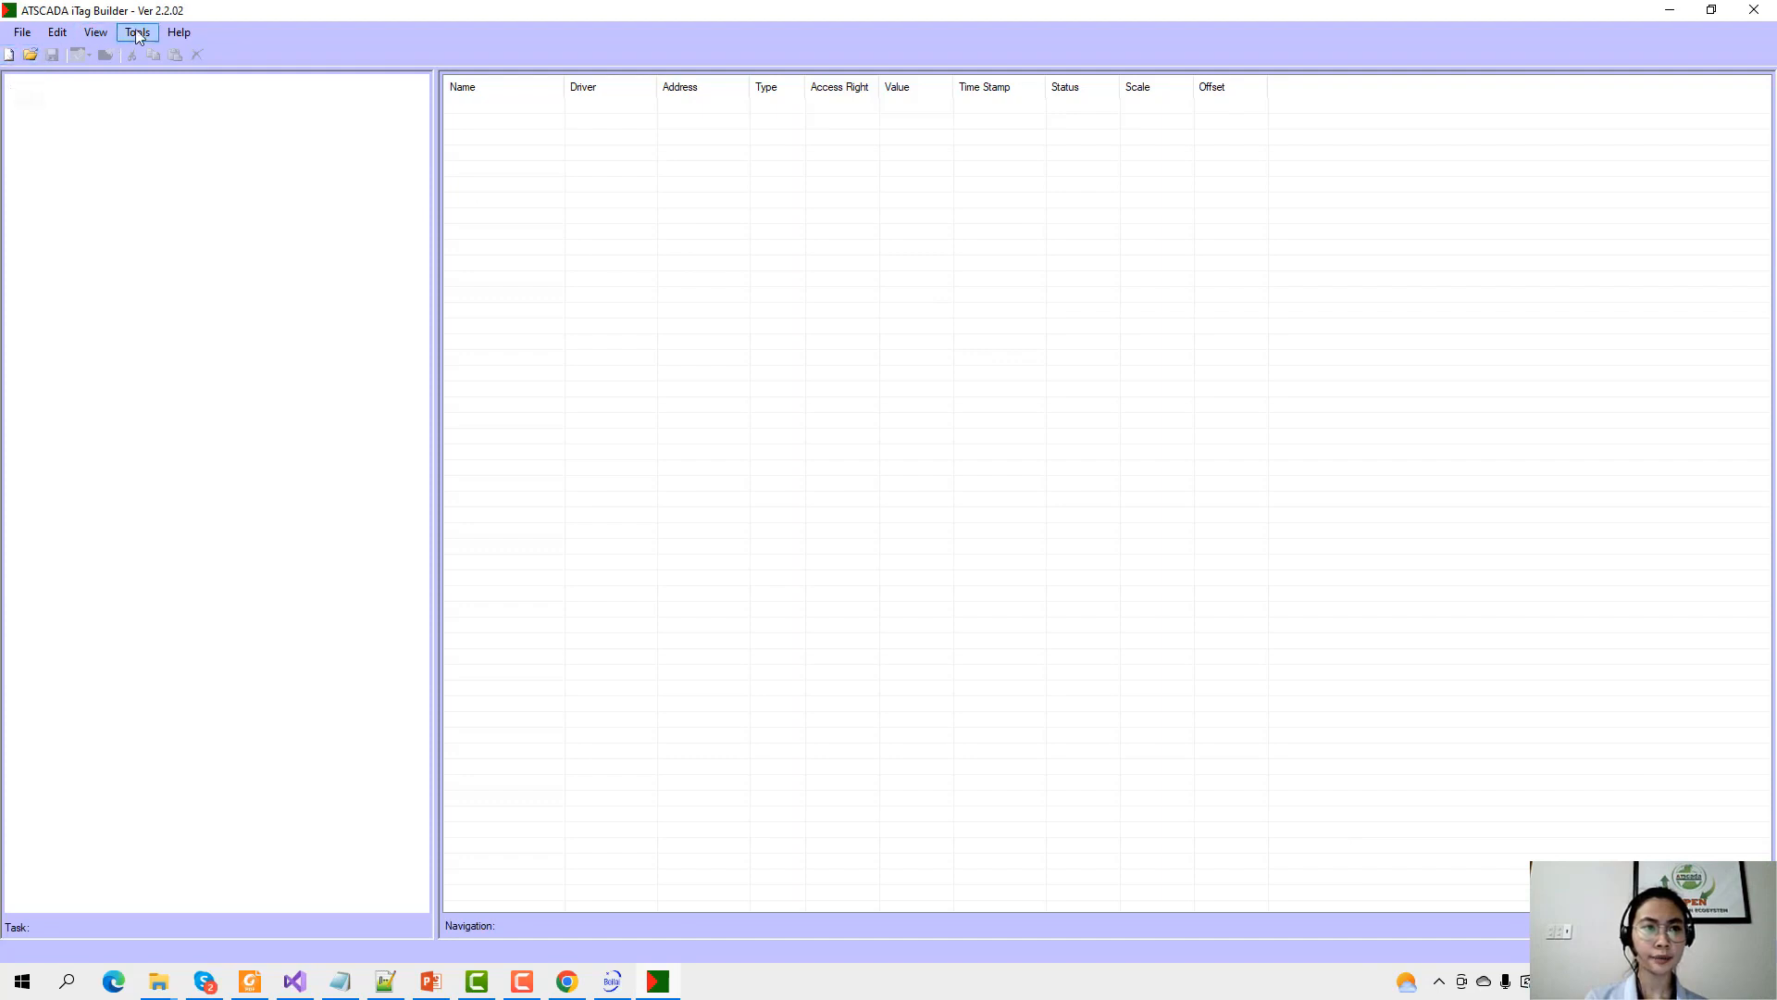
pyautogui.click(8, 55)
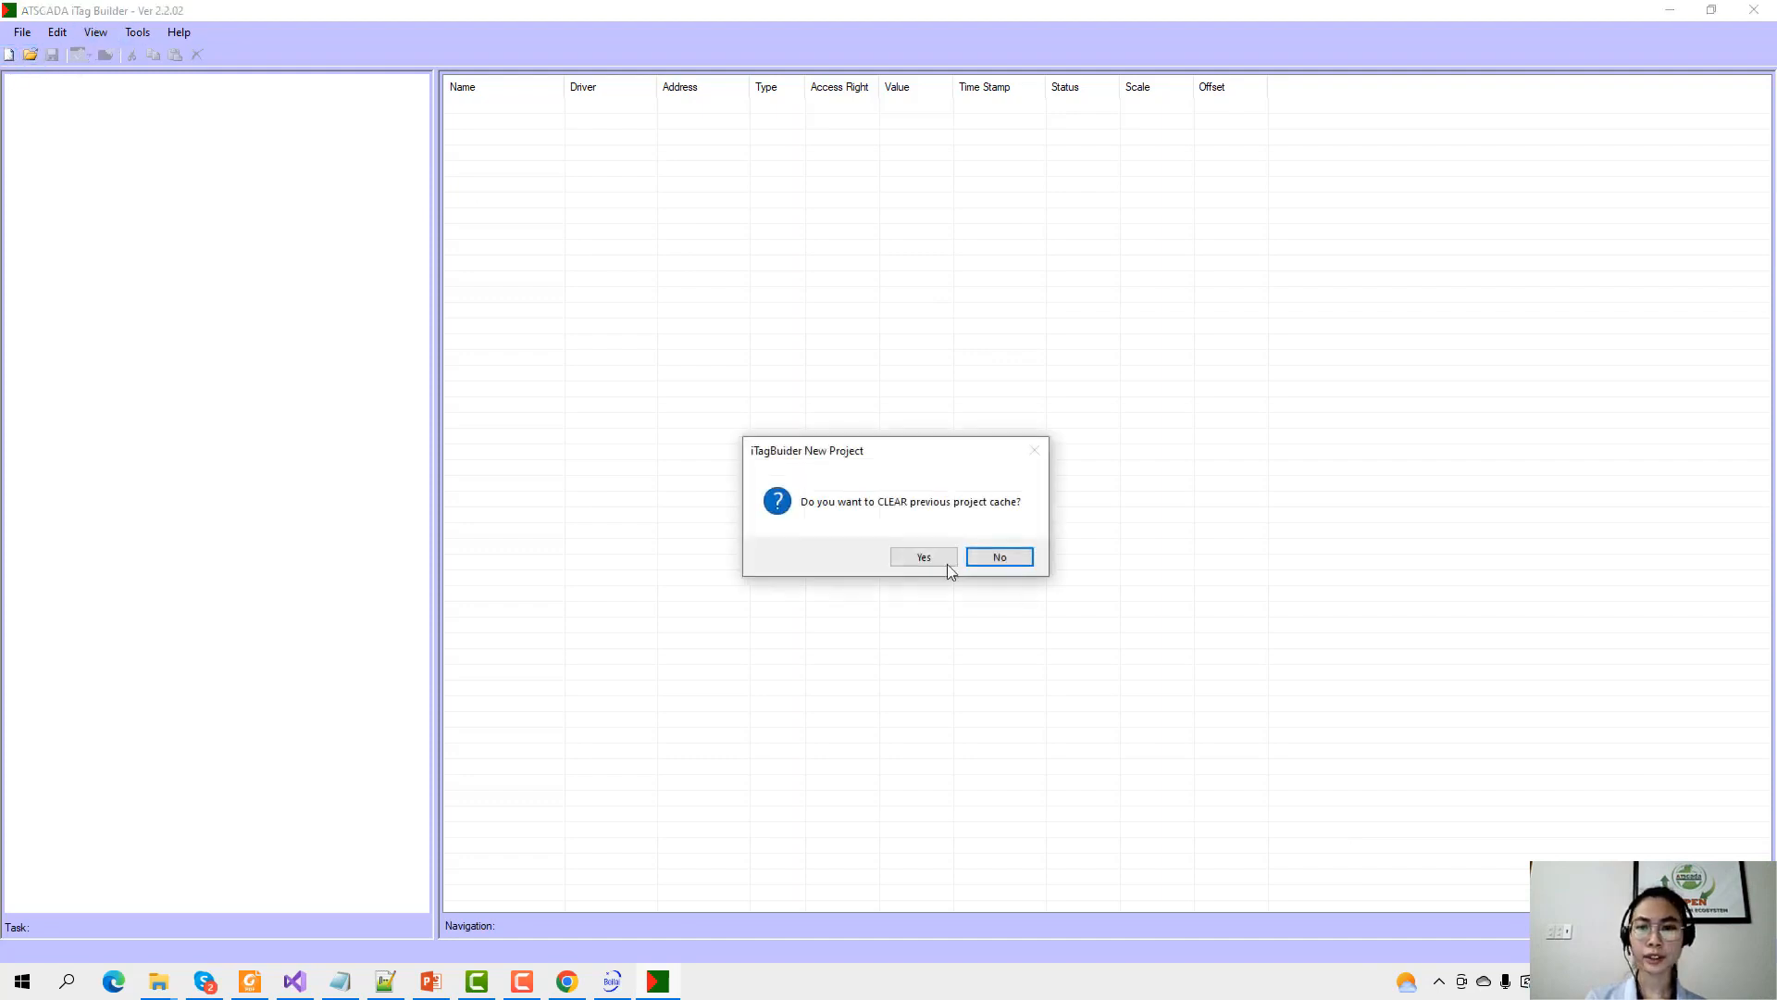
pyautogui.click(923, 556)
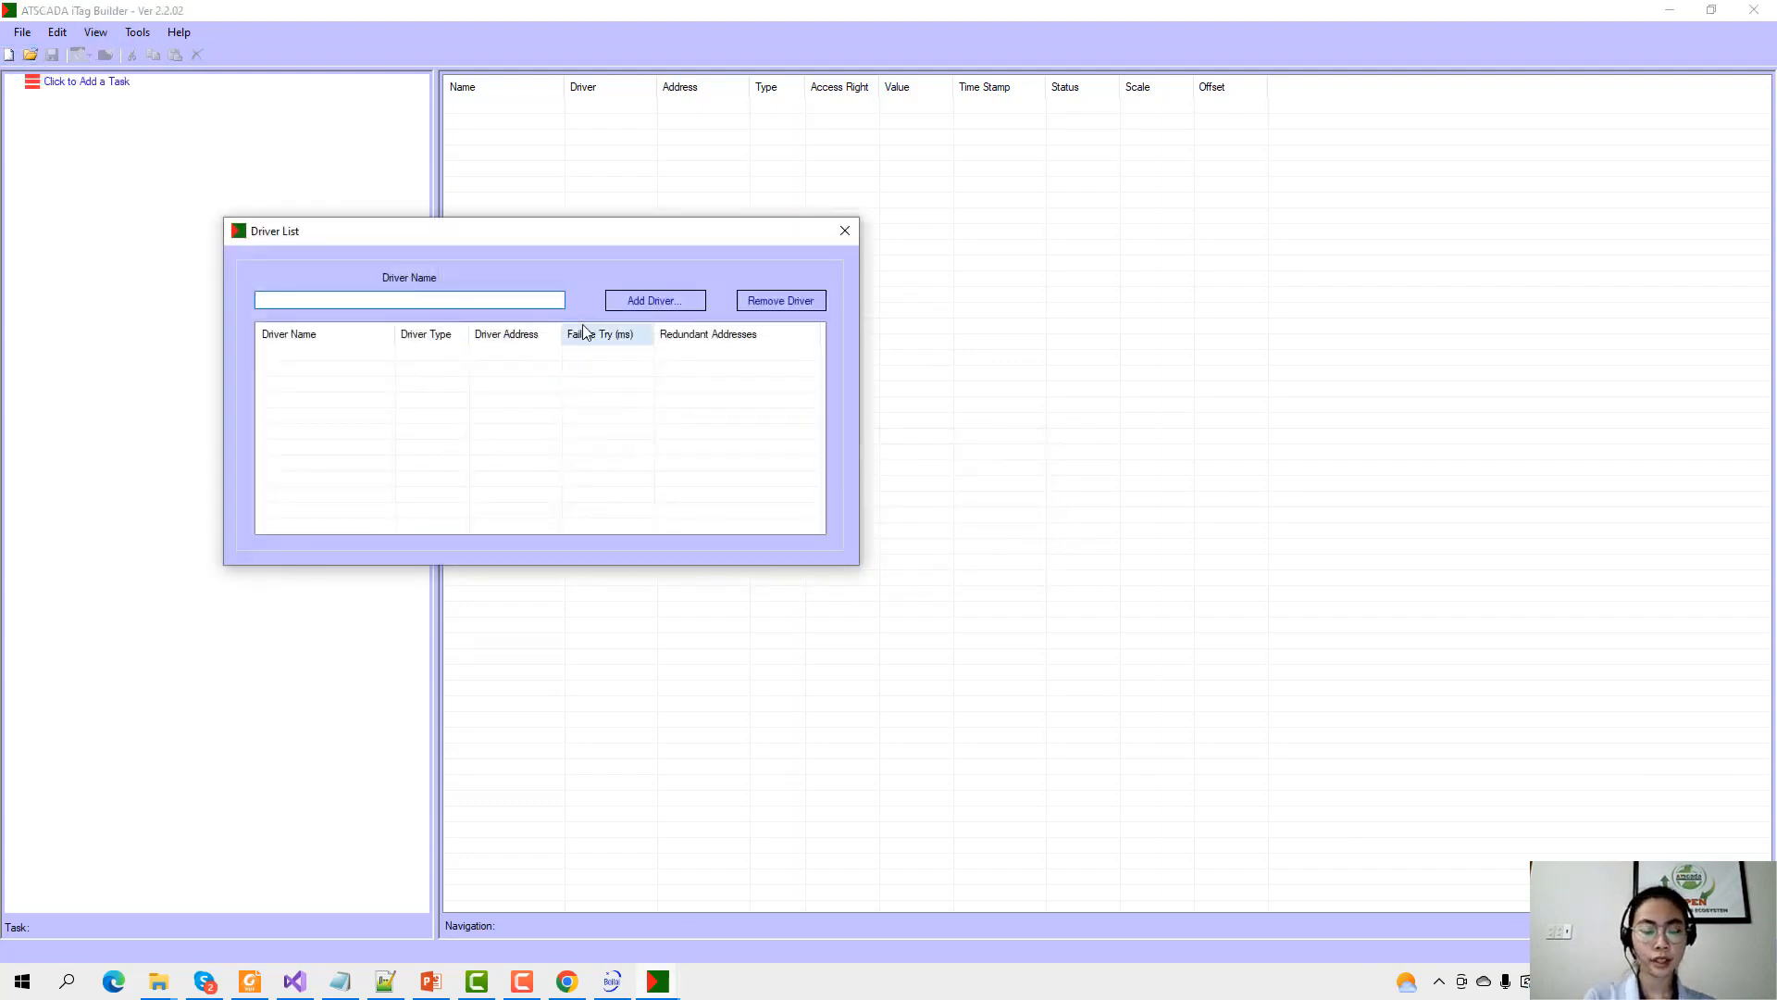
# Add a driver named Driver from ATDriverClient.dll, dismissing the connection failure message.
pyautogui.write('Driver')
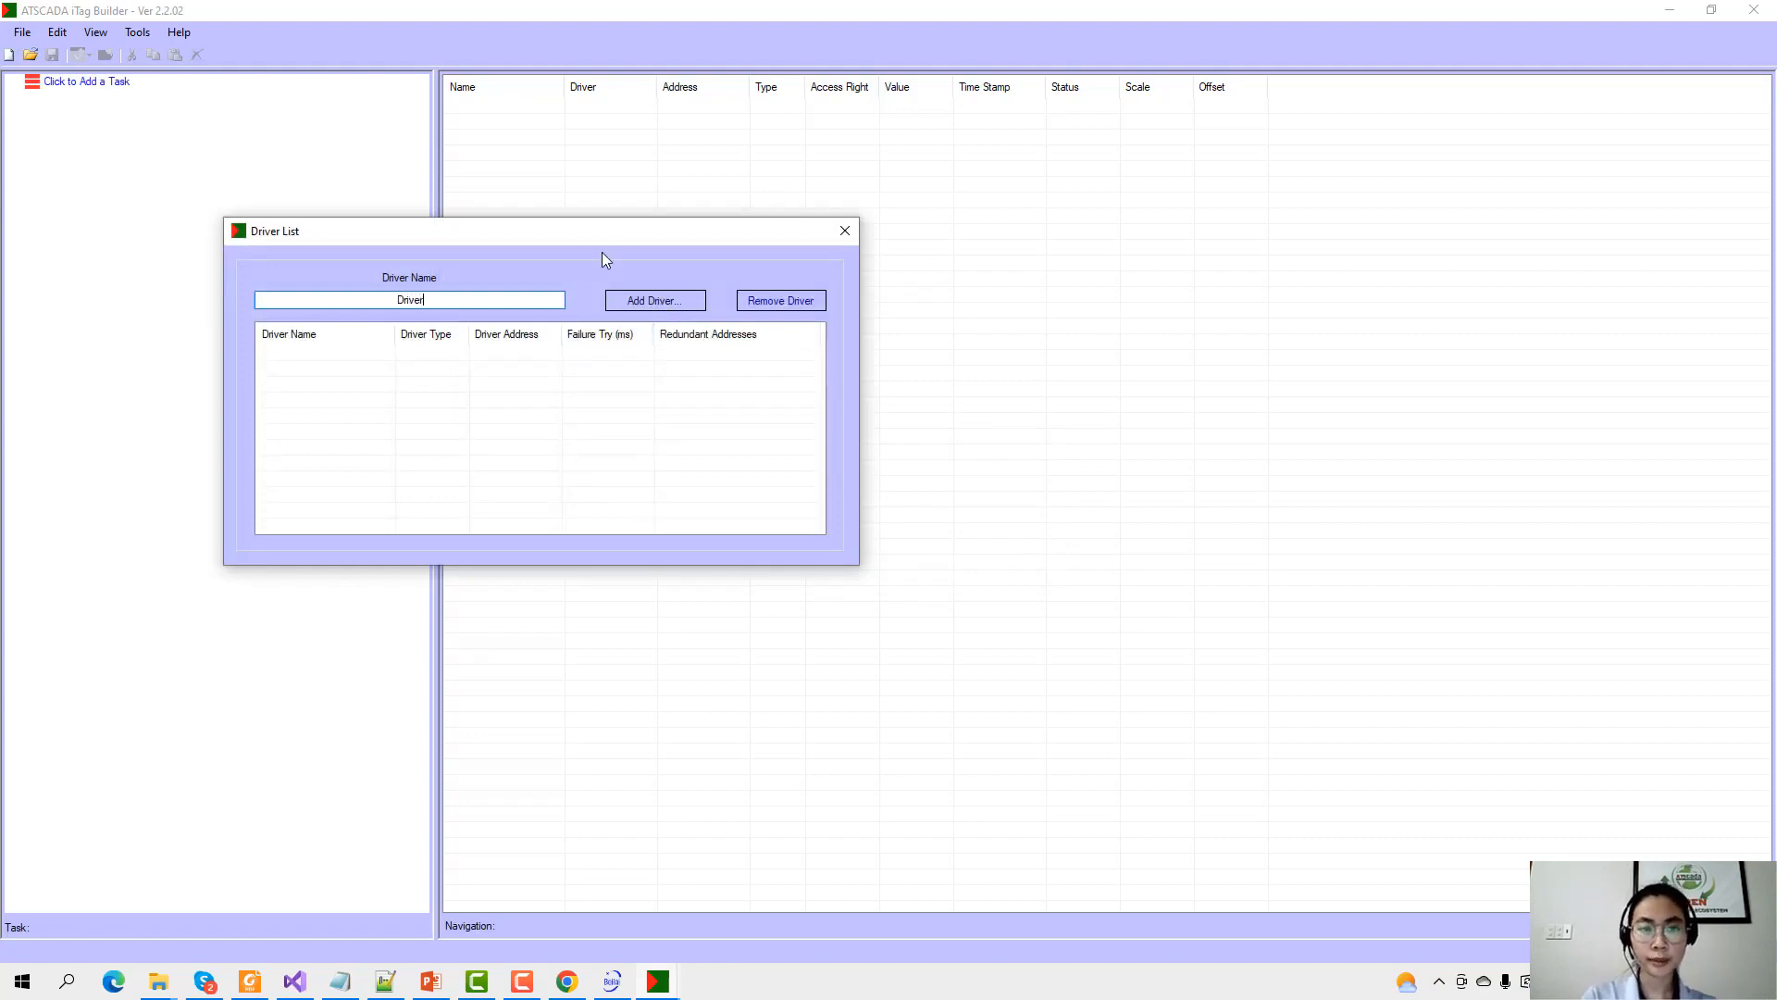
pyautogui.click(654, 301)
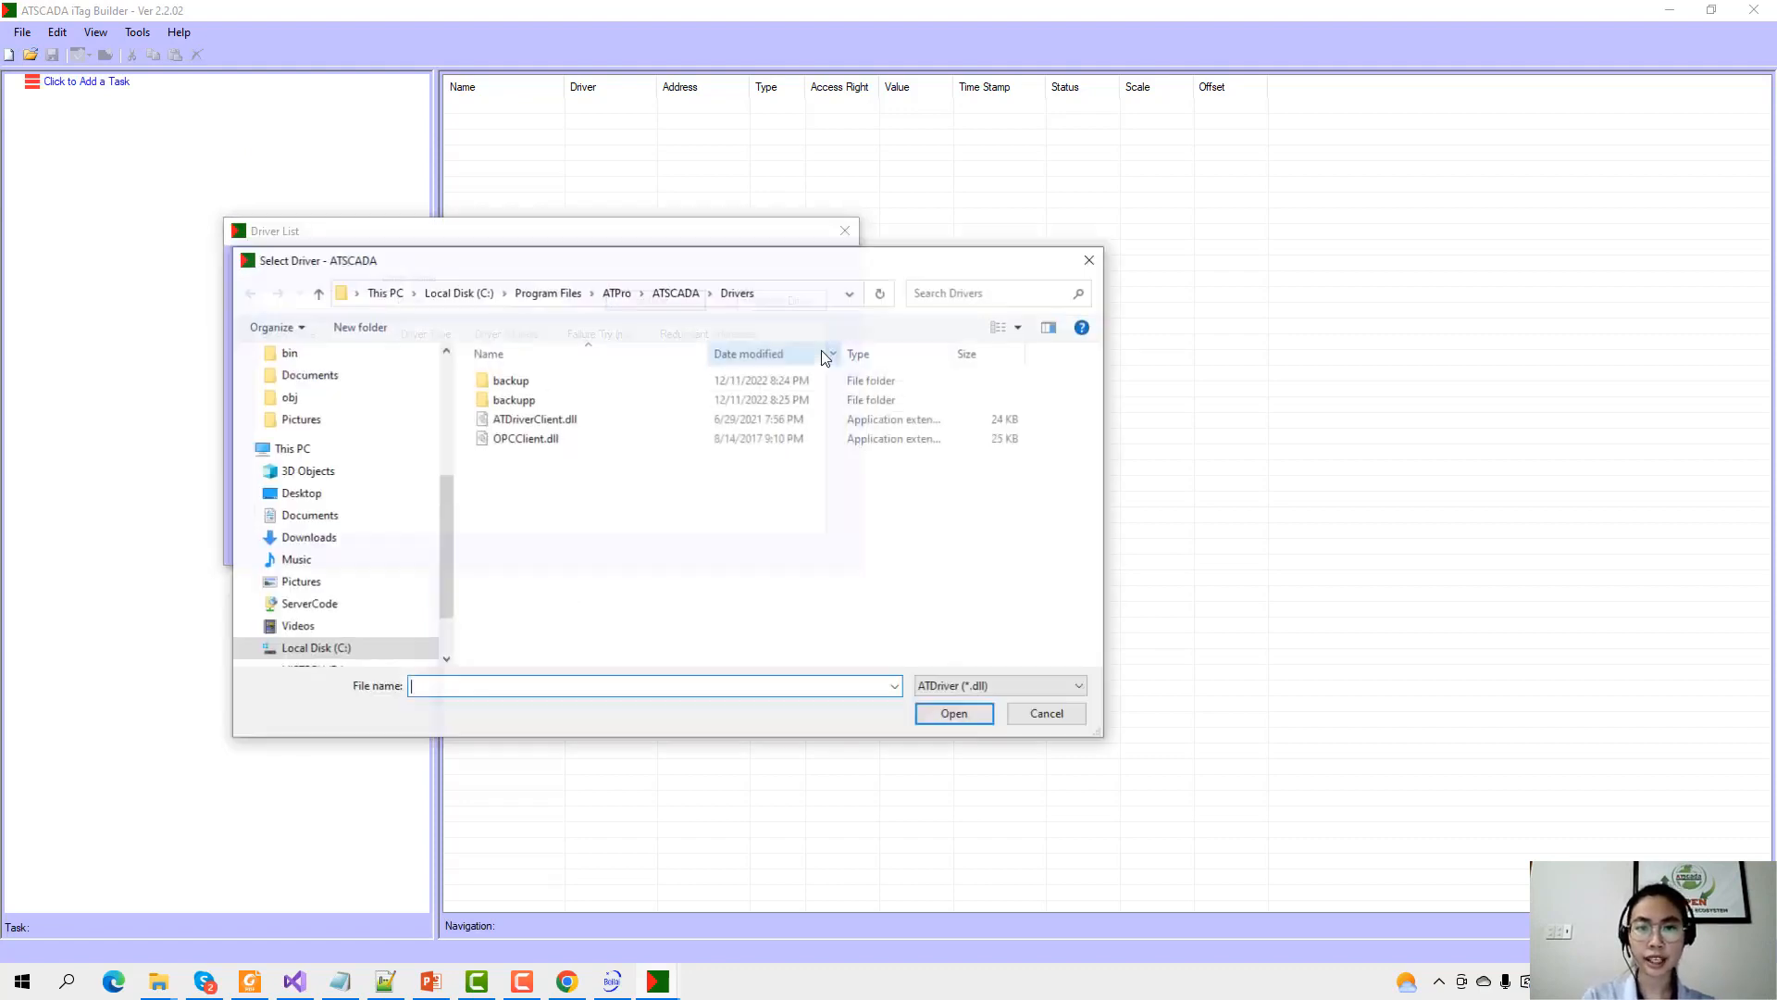
pyautogui.click(534, 418)
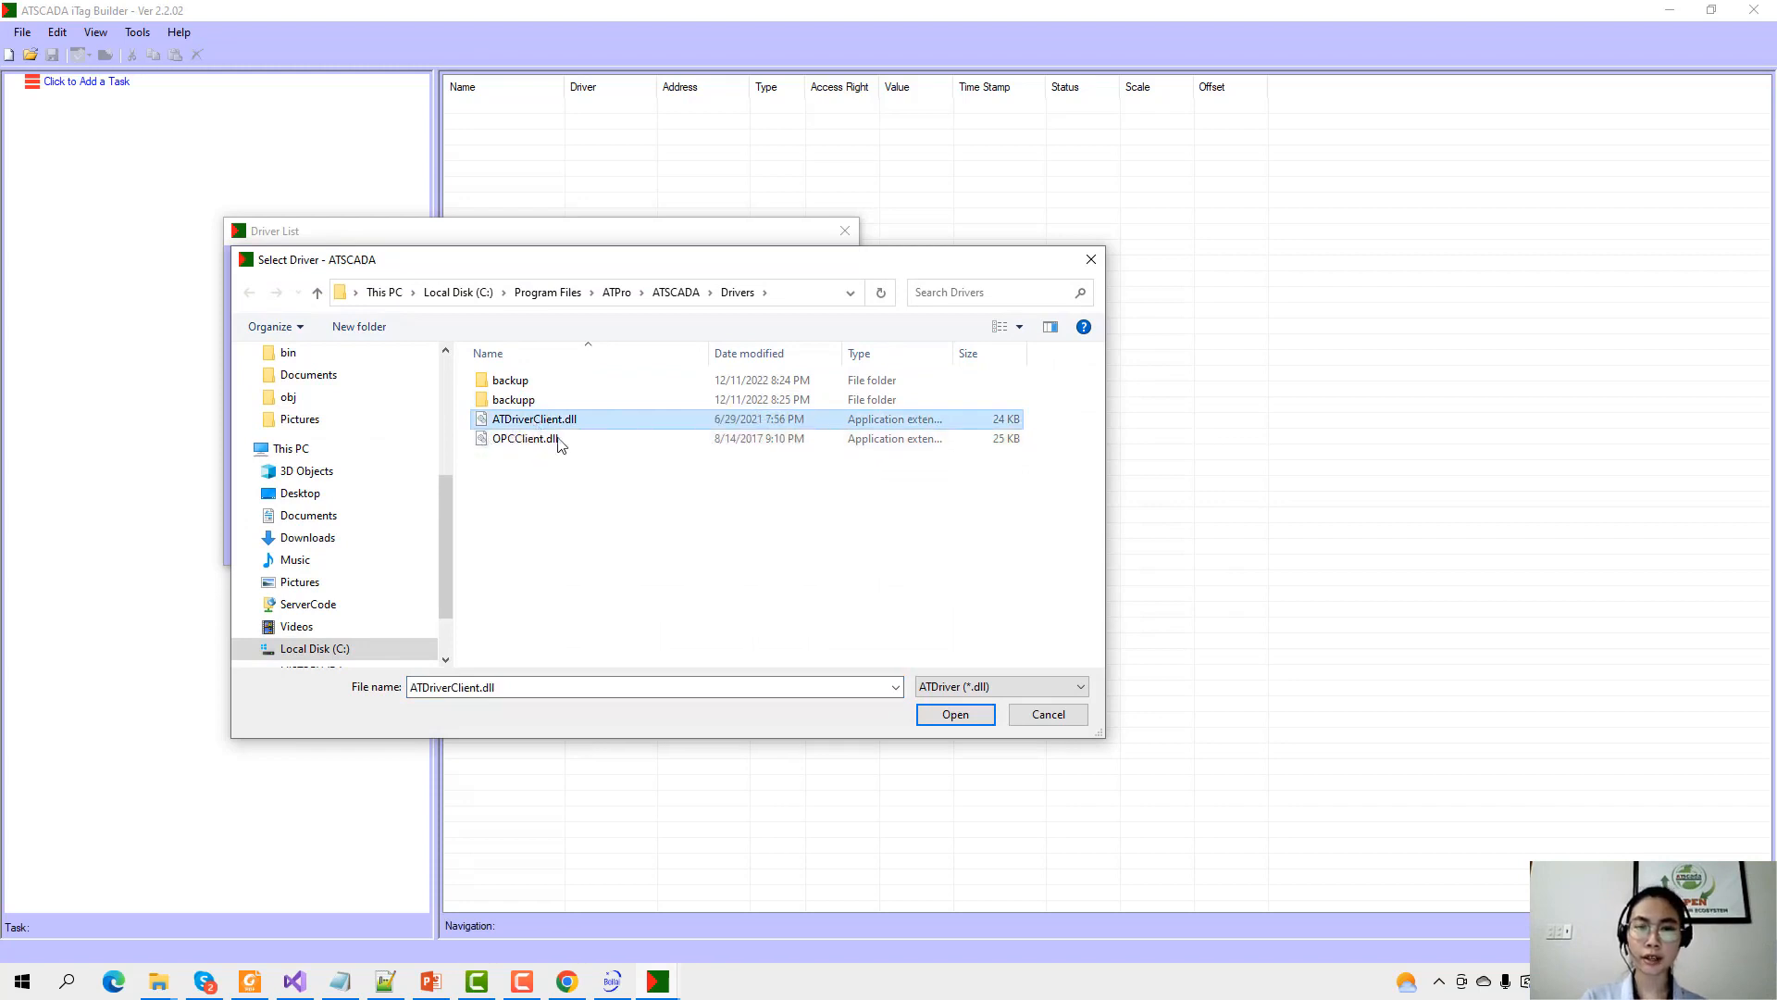
pyautogui.click(966, 719)
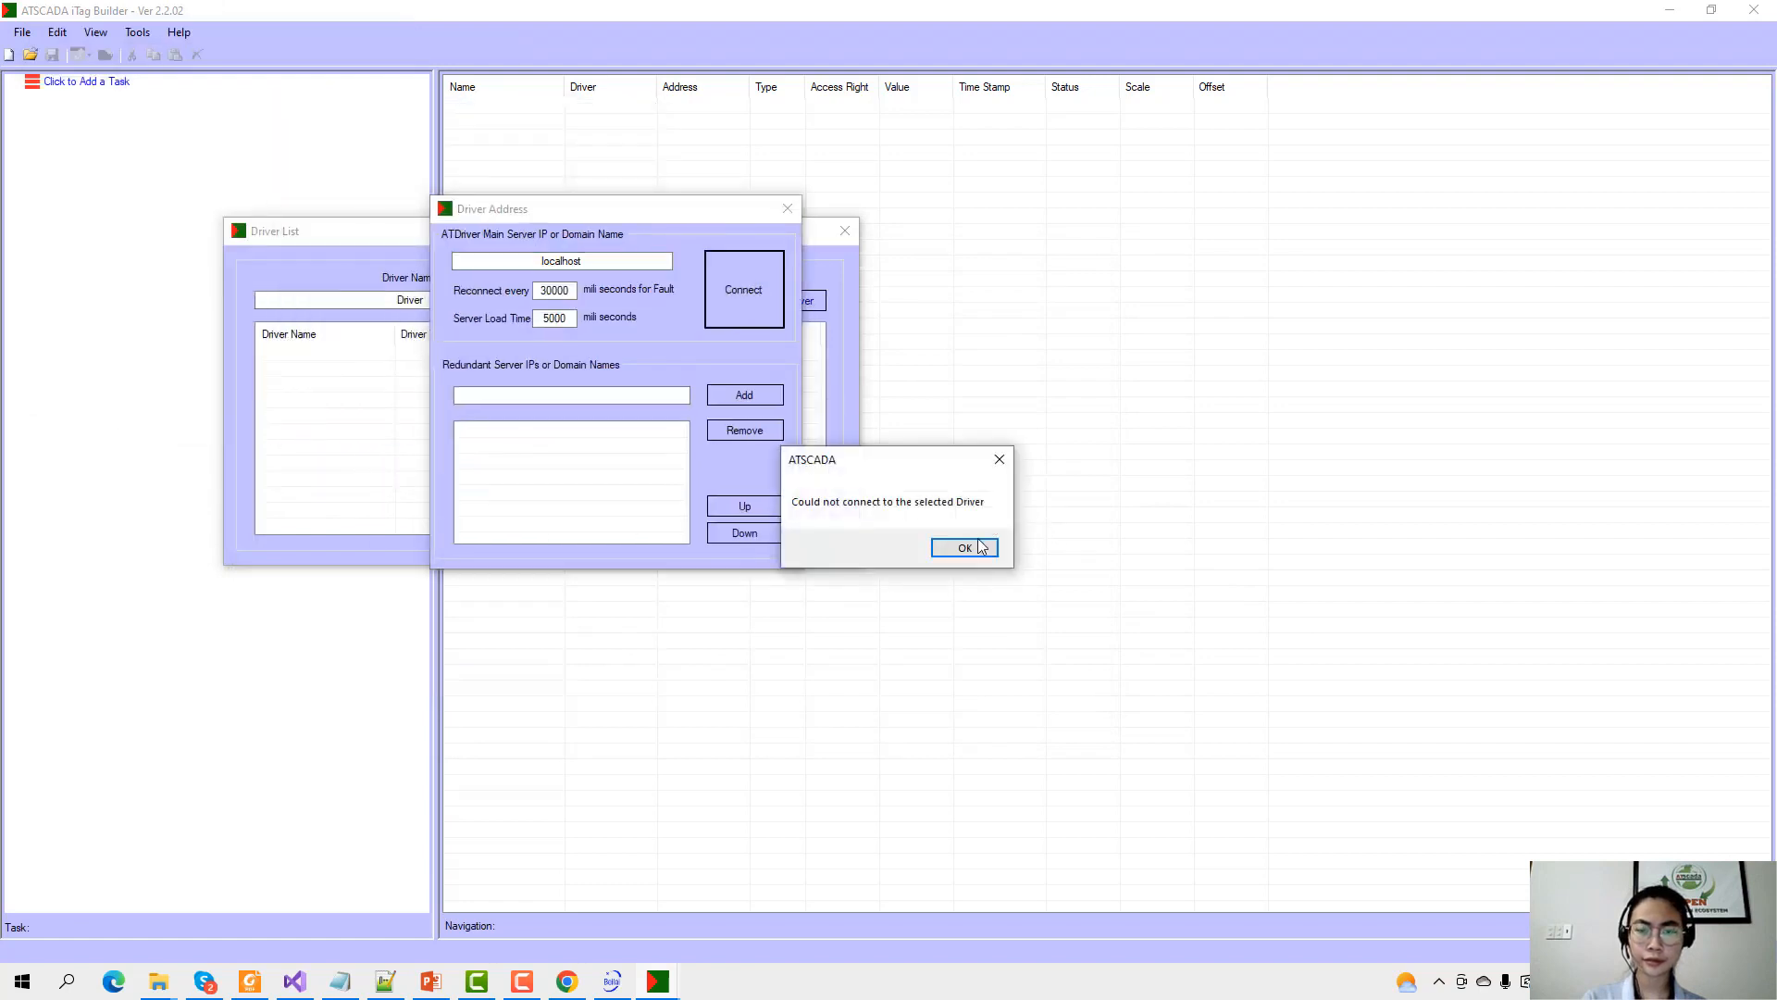
pyautogui.click(959, 547)
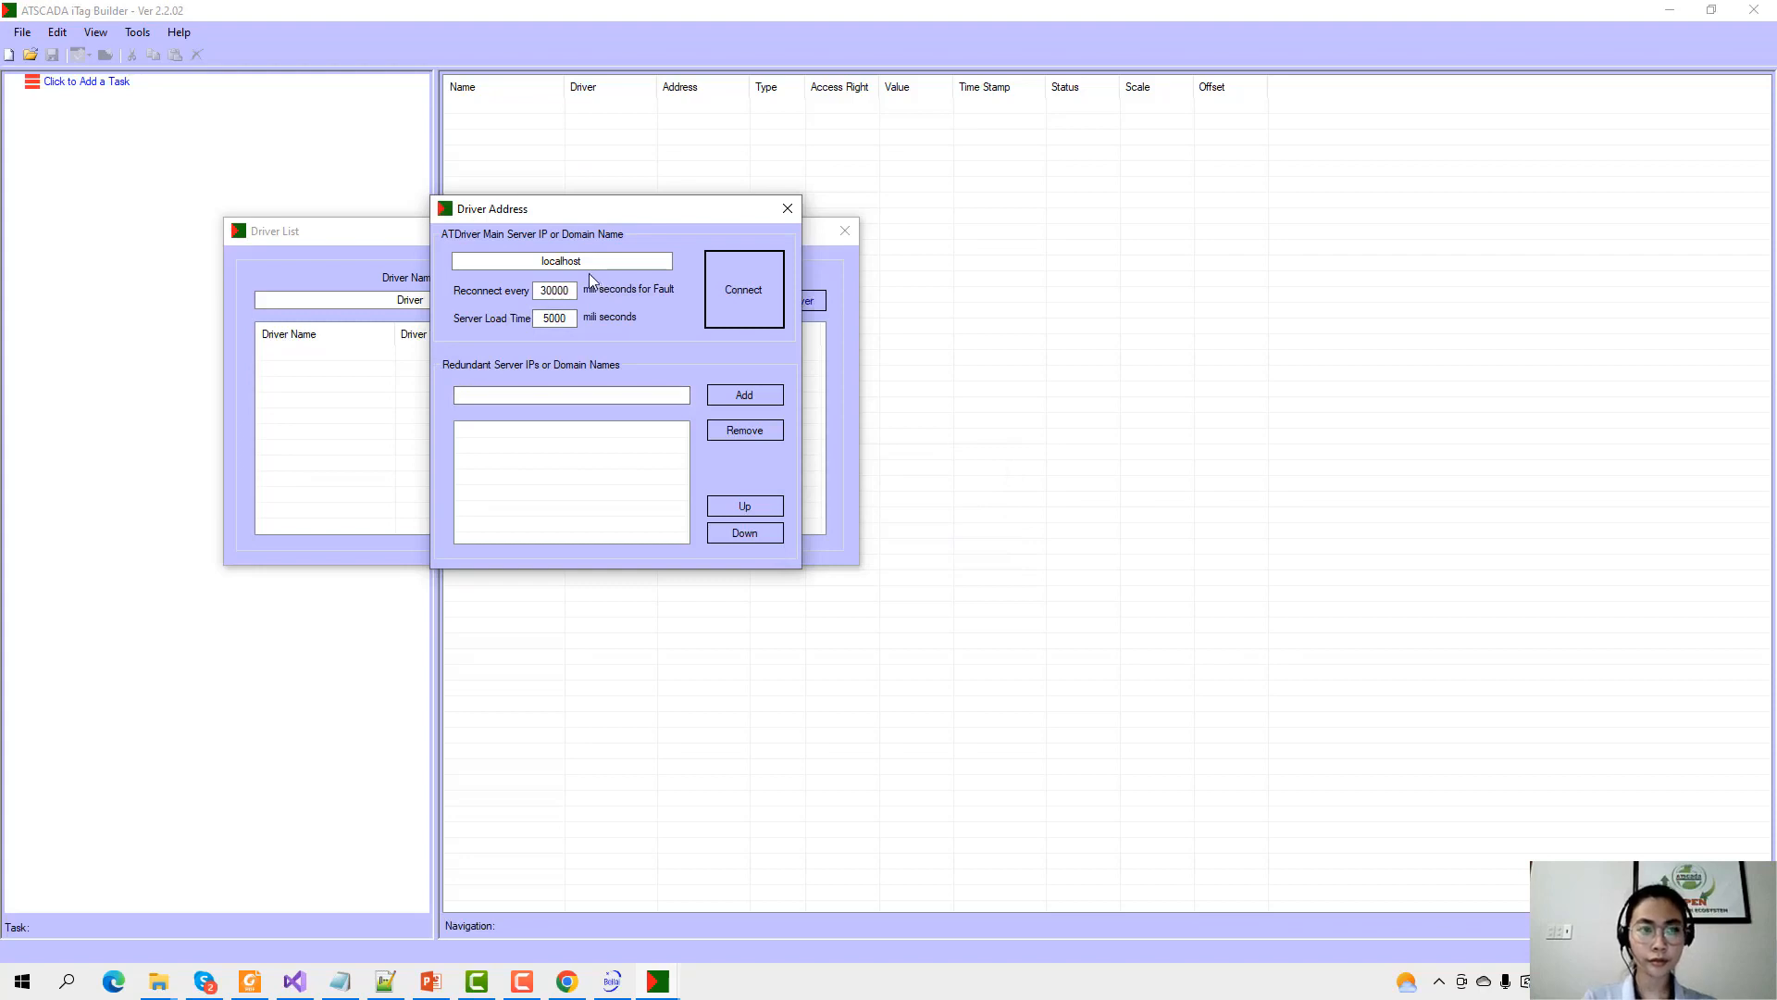
pyautogui.press('XF86AudioLowerVolume')
# Replace localhost with 192.168.1.19 as the driver's main server address.
pyautogui.click(615, 263)
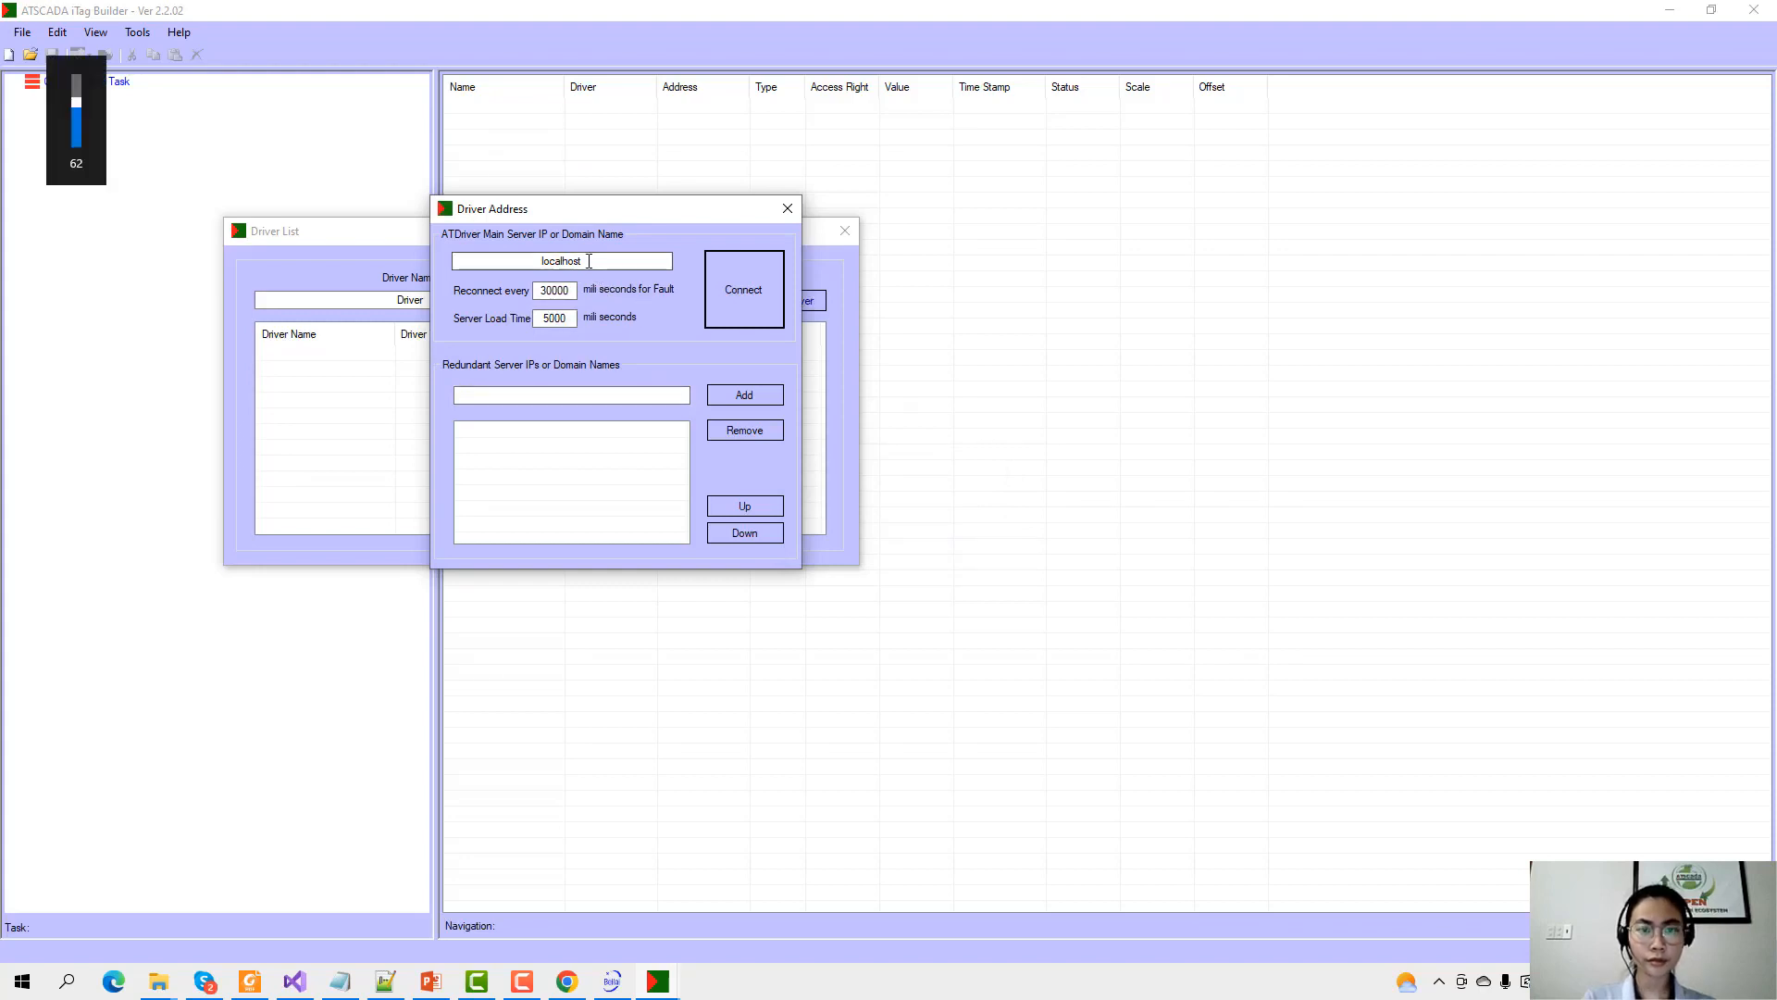
pyautogui.moveTo(615, 265); pyautogui.dragTo(264, 262)
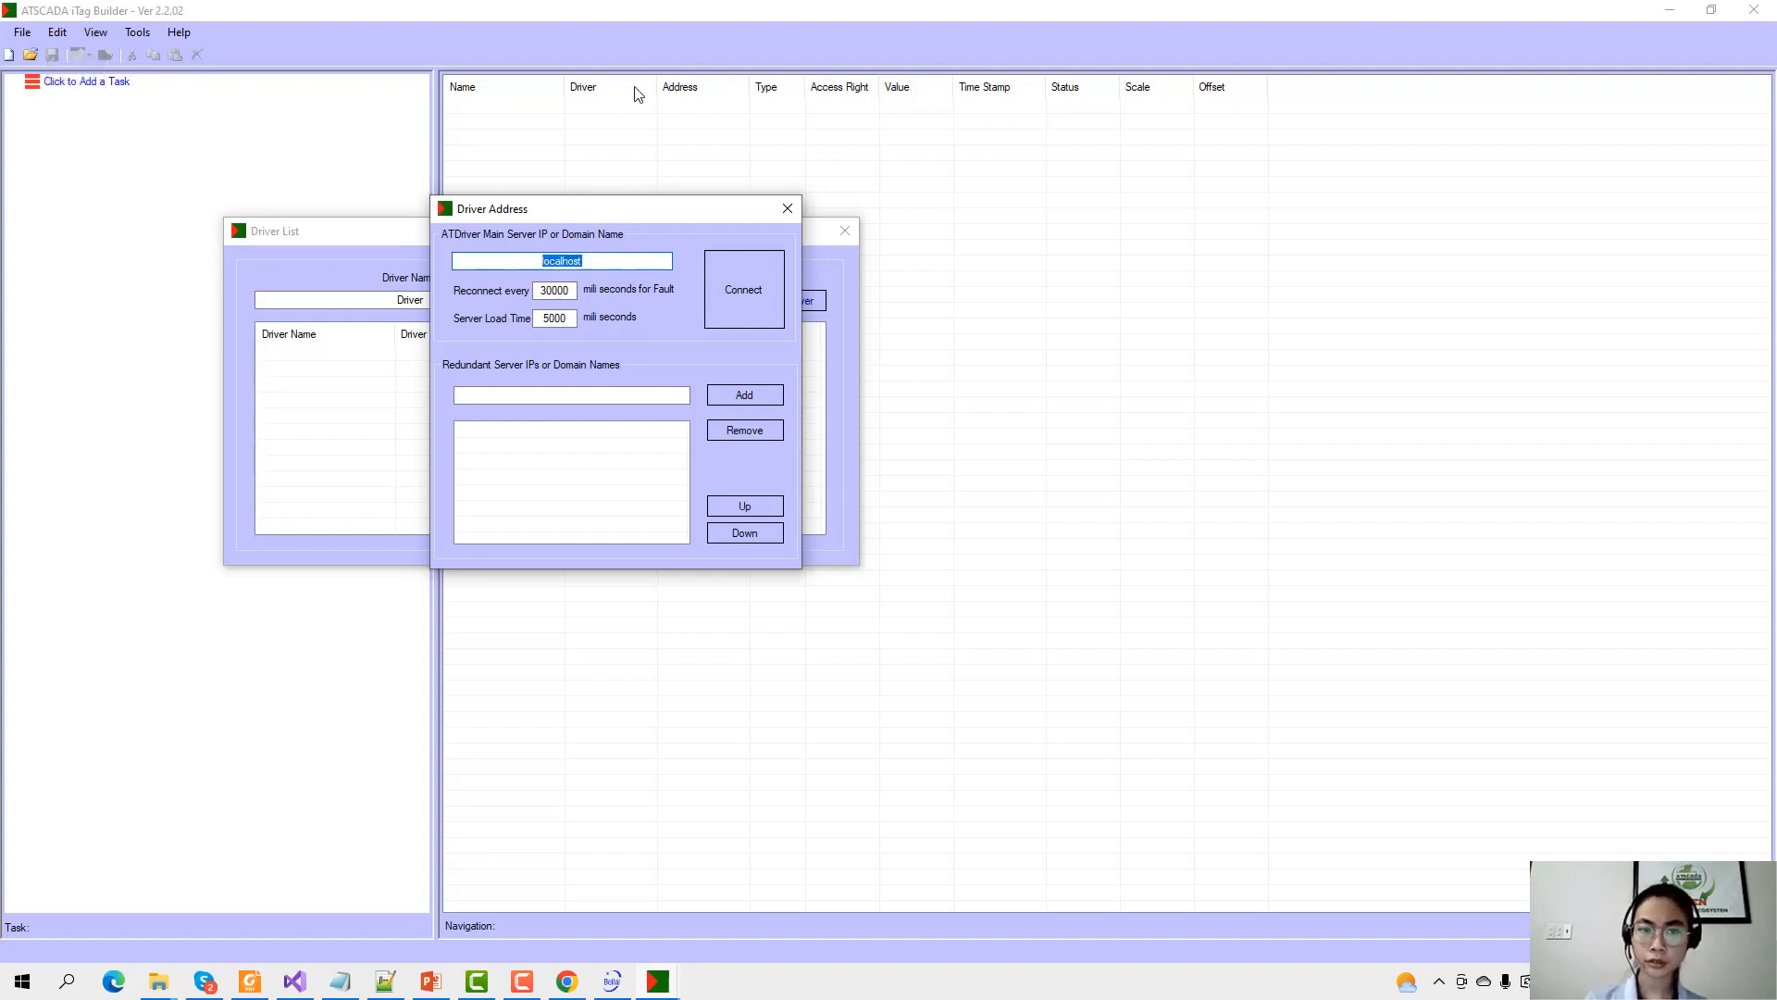
pyautogui.write('192.168')
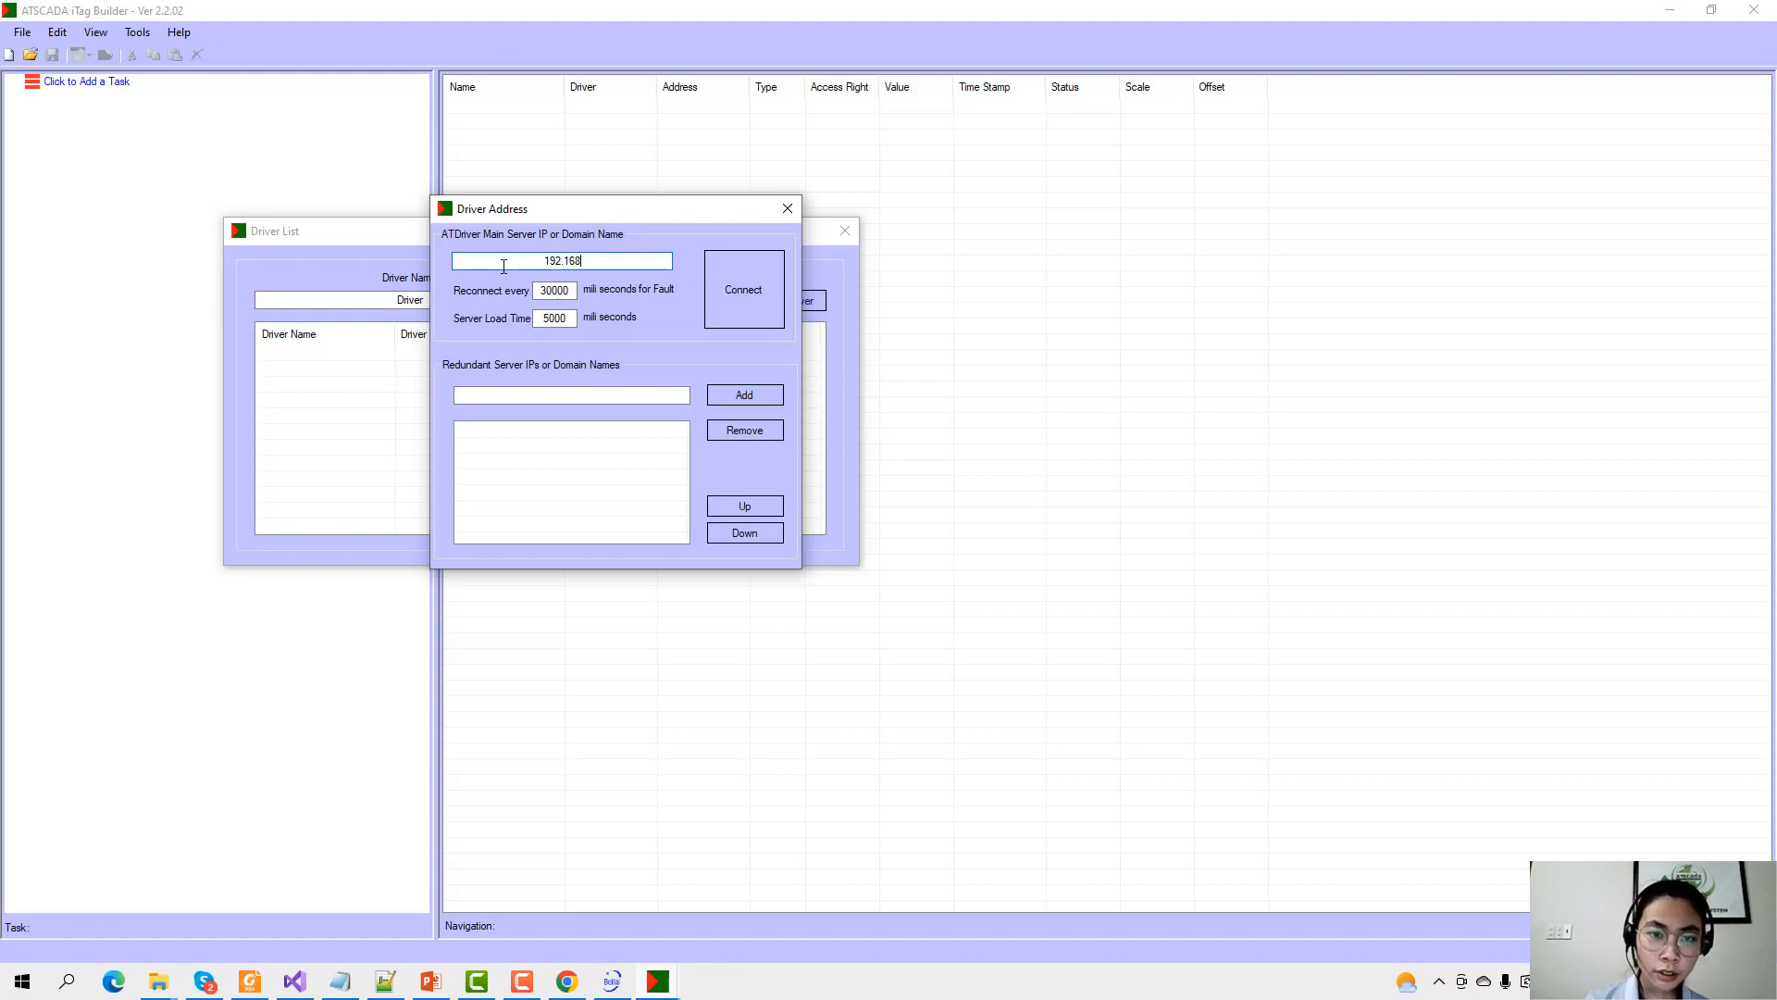
pyautogui.moveTo(503, 266); pyautogui.dragTo(776, 276)
pyautogui.click(629, 267)
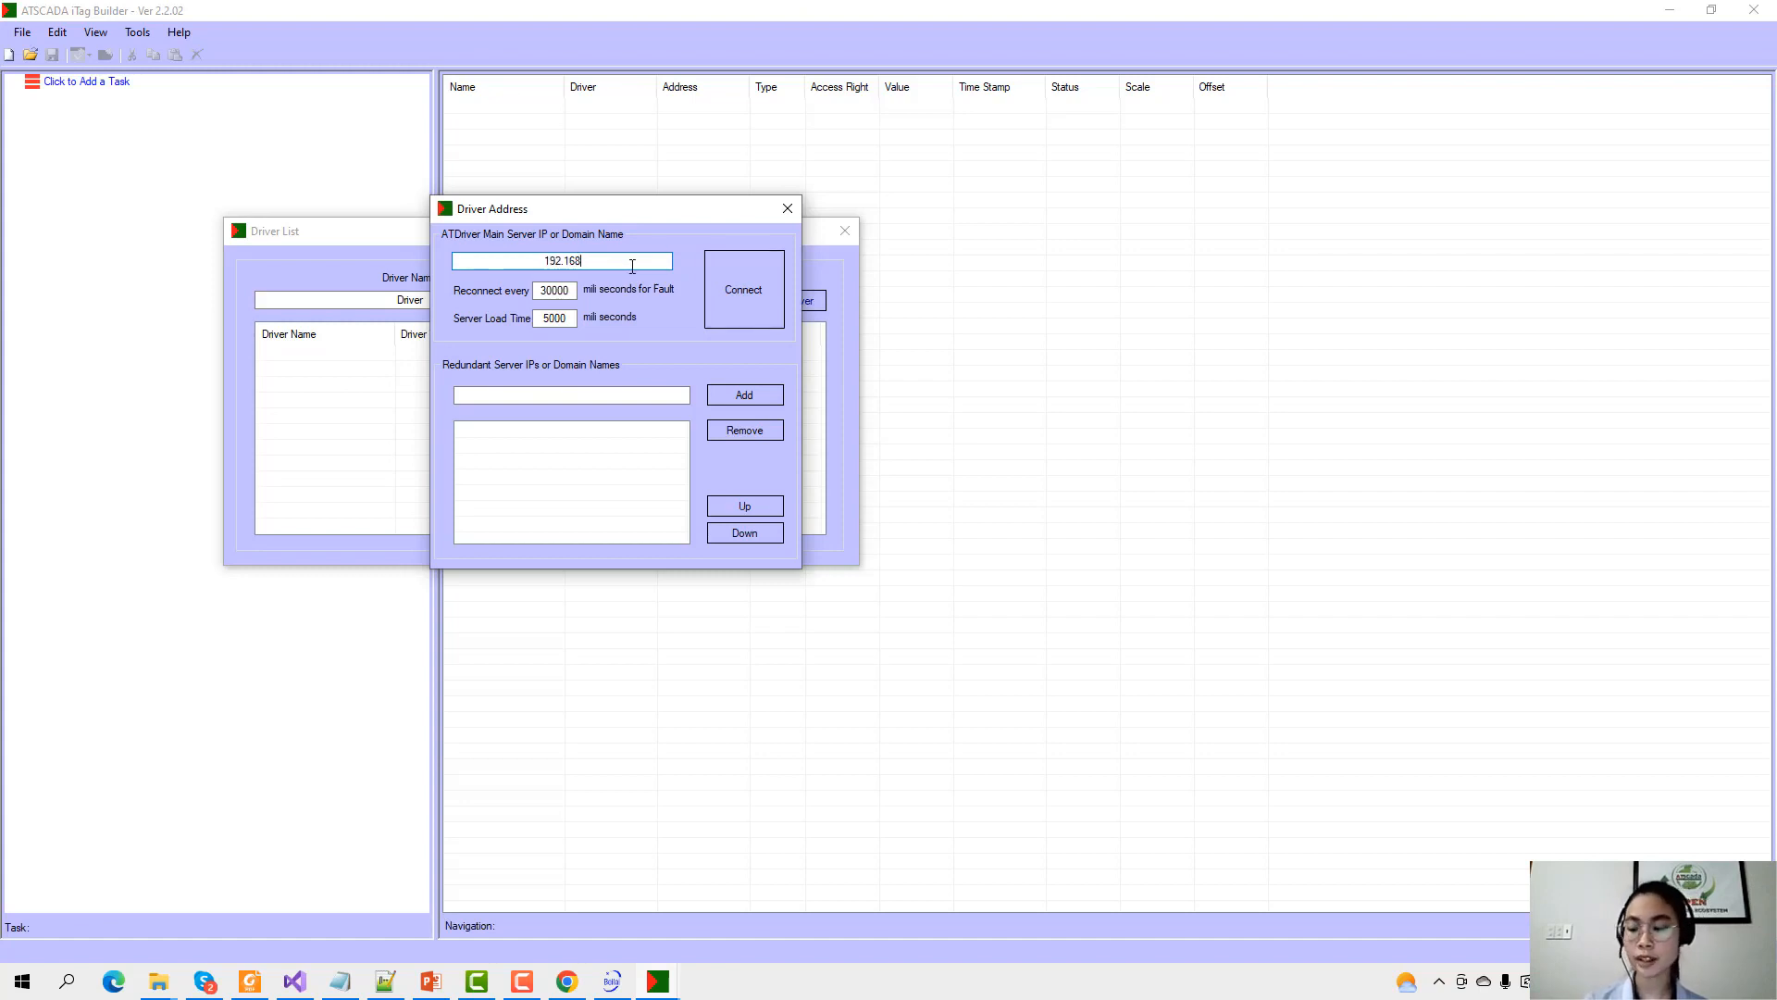
pyautogui.write('.1')
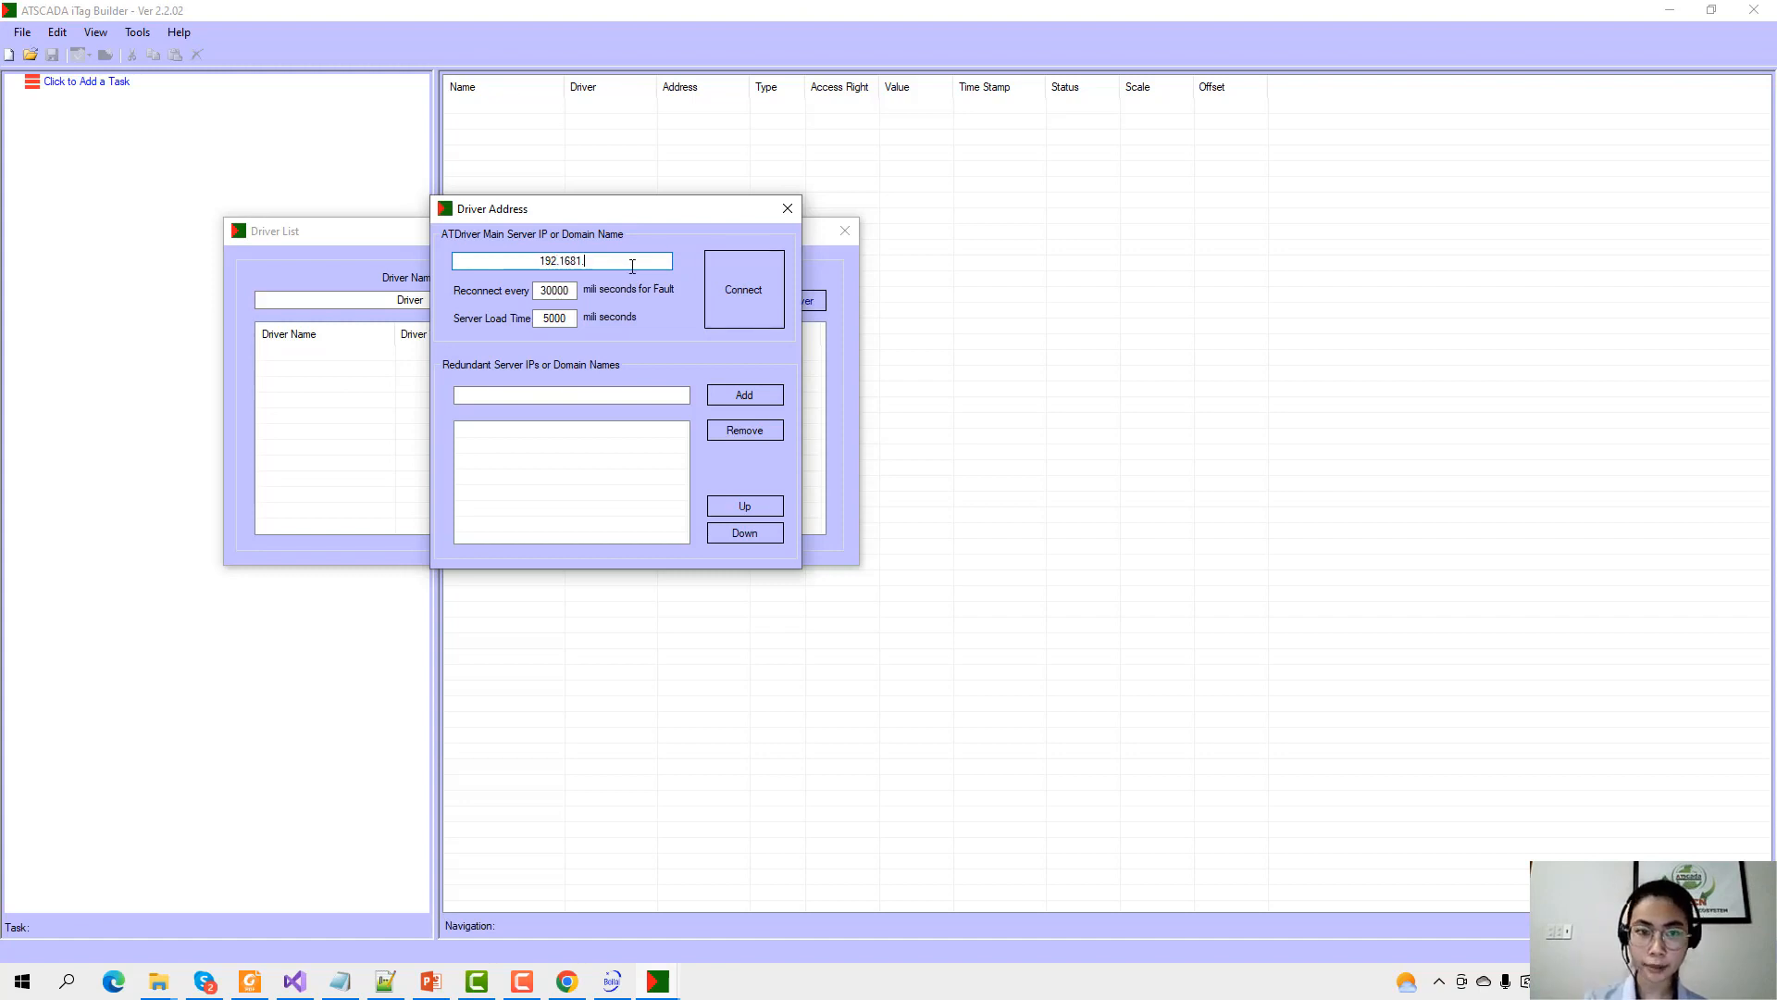
pyautogui.press('BackSpace')
pyautogui.press('BackSpace')
pyautogui.write('.1')
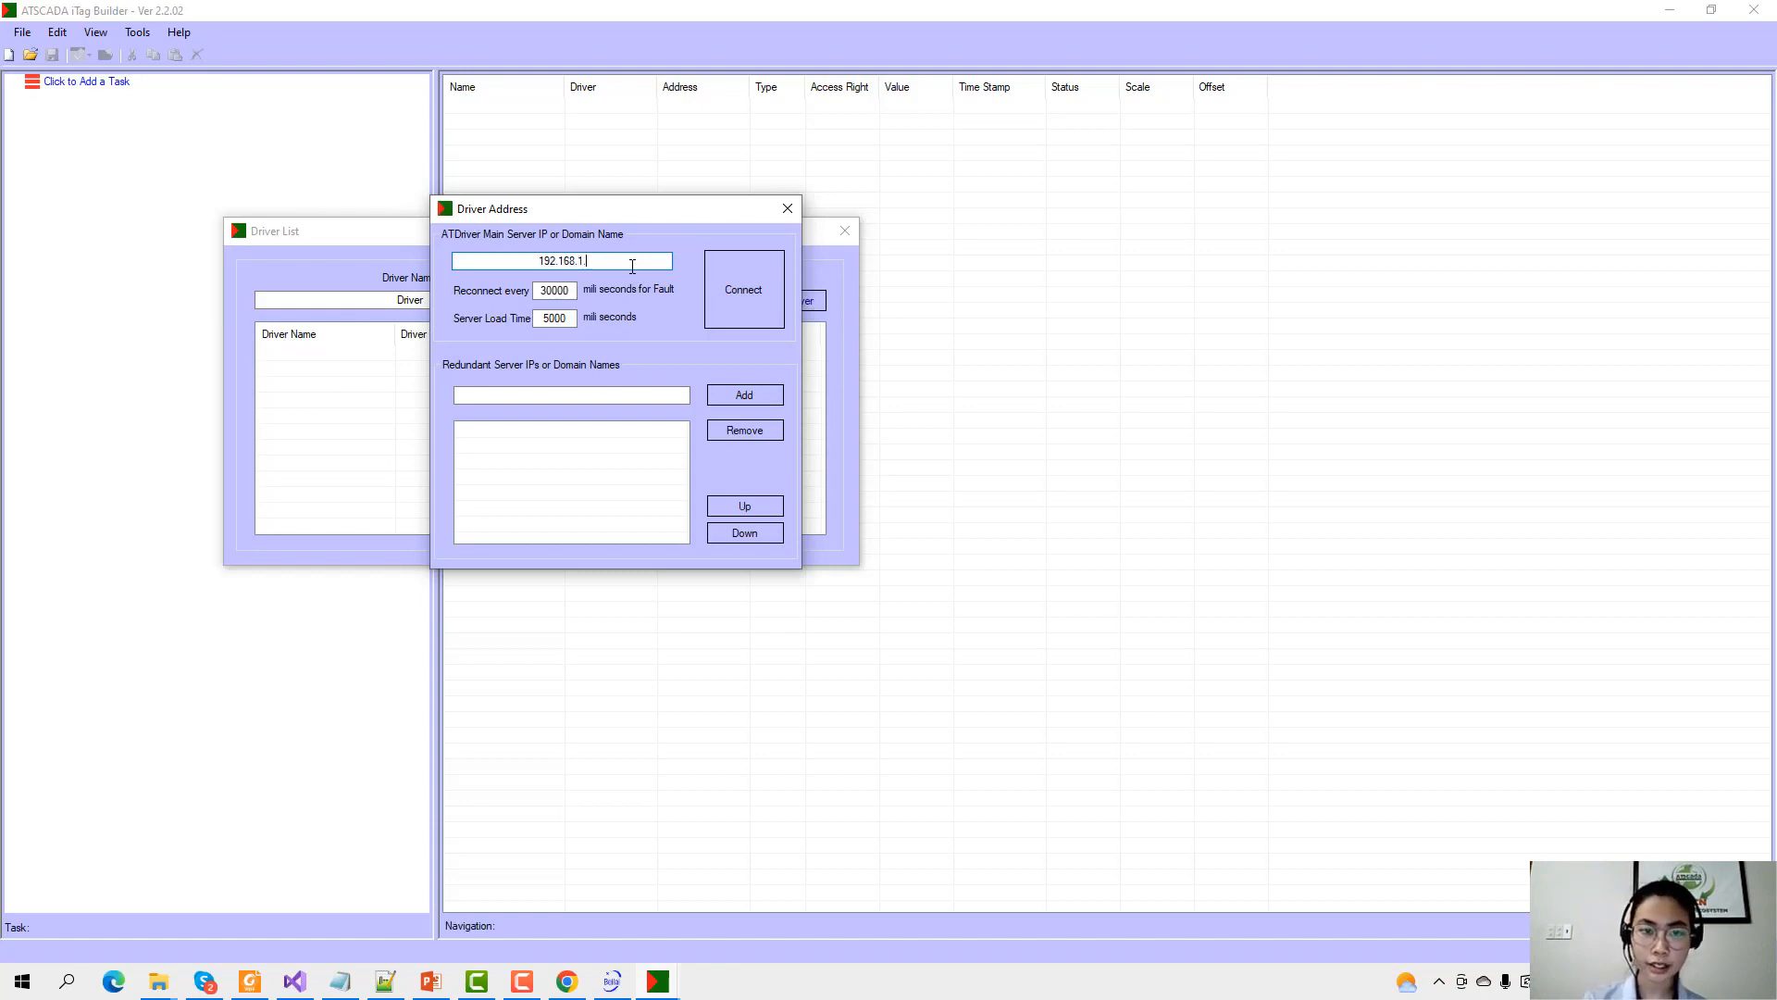
pyautogui.write('.19')
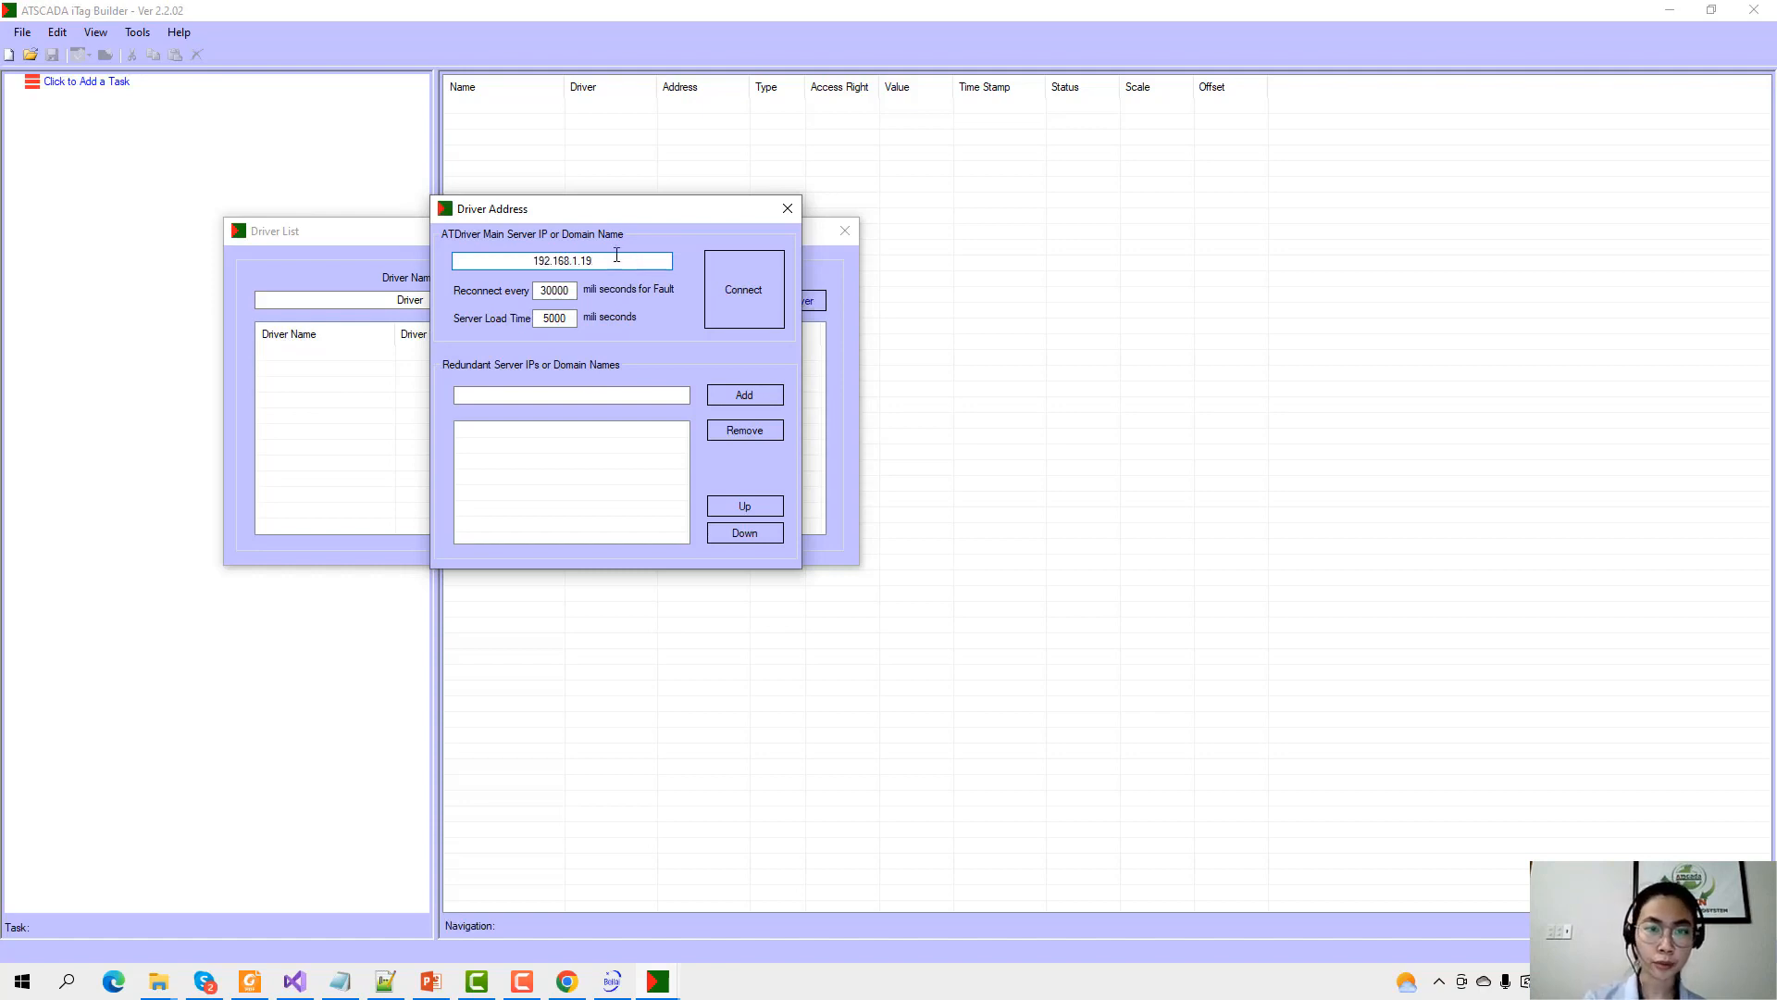
# Run ipconfig in Command Prompt to confirm the Wi-Fi IPv4 address 192.168.1.19, then close it.
pyautogui.click(66, 981)
pyautogui.write('cmd')
pyautogui.press('Return')
pyautogui.write('ipco')
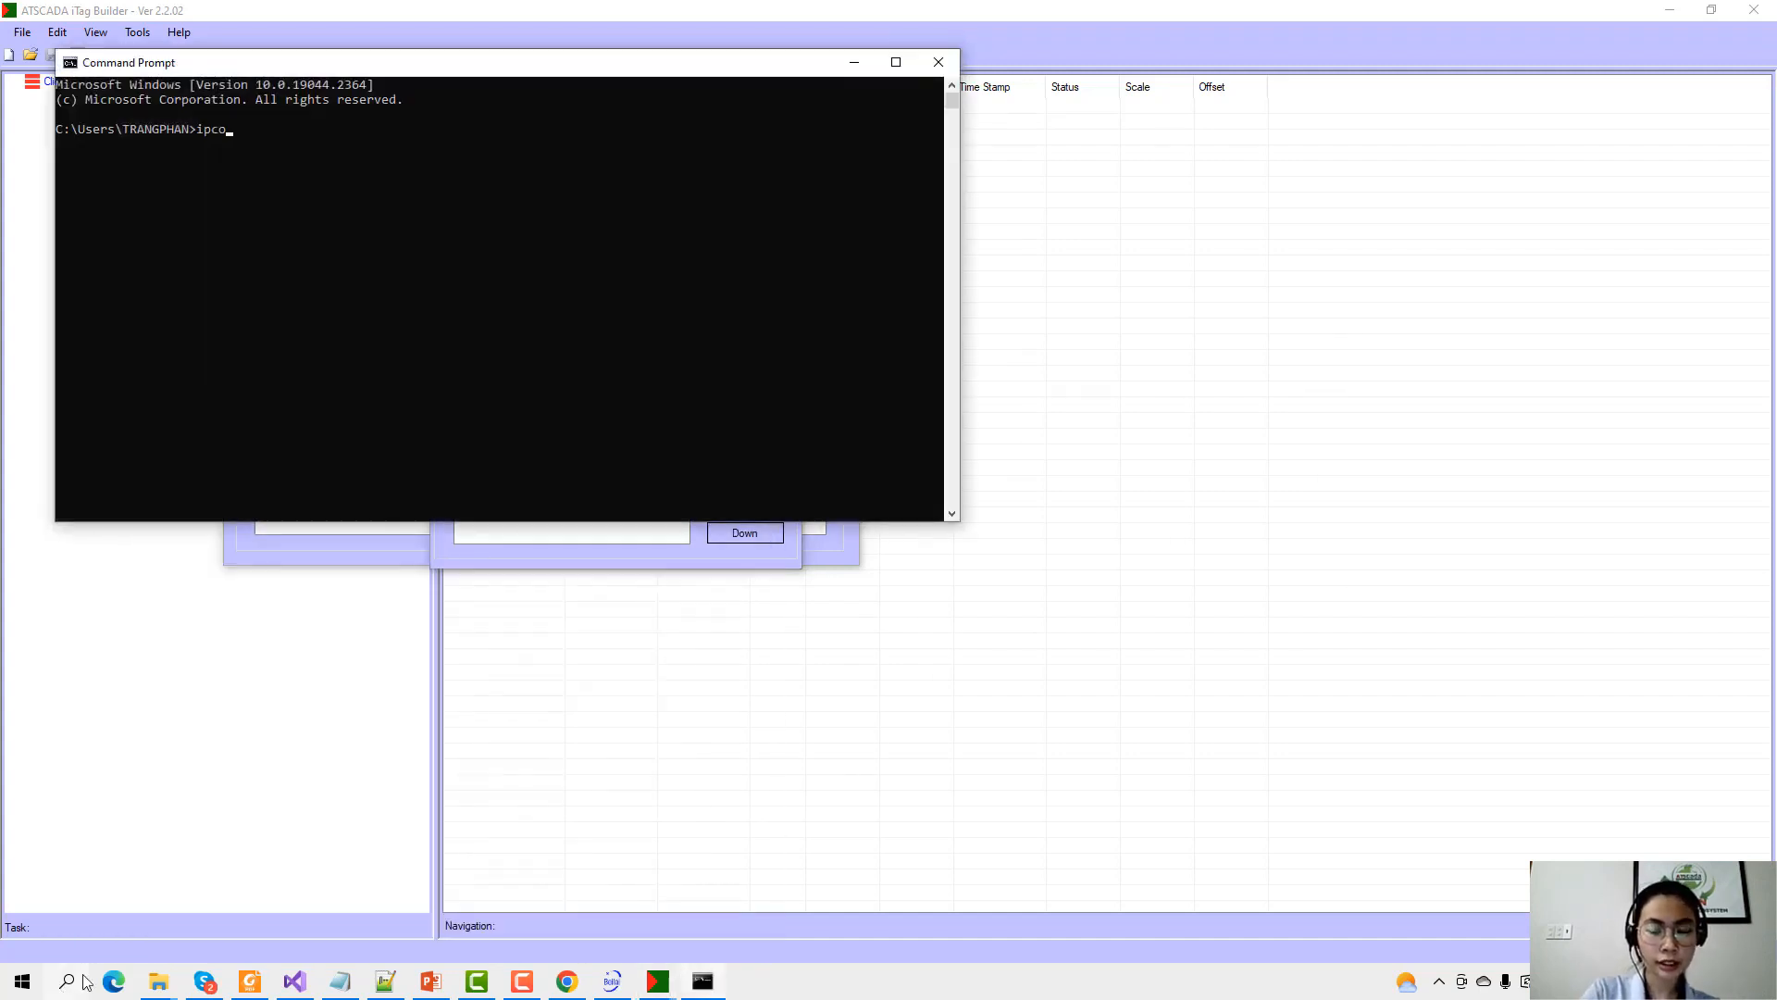
pyautogui.write('fn')
pyautogui.press('BackSpace')
pyautogui.press('BackSpace')
pyautogui.write('nfig')
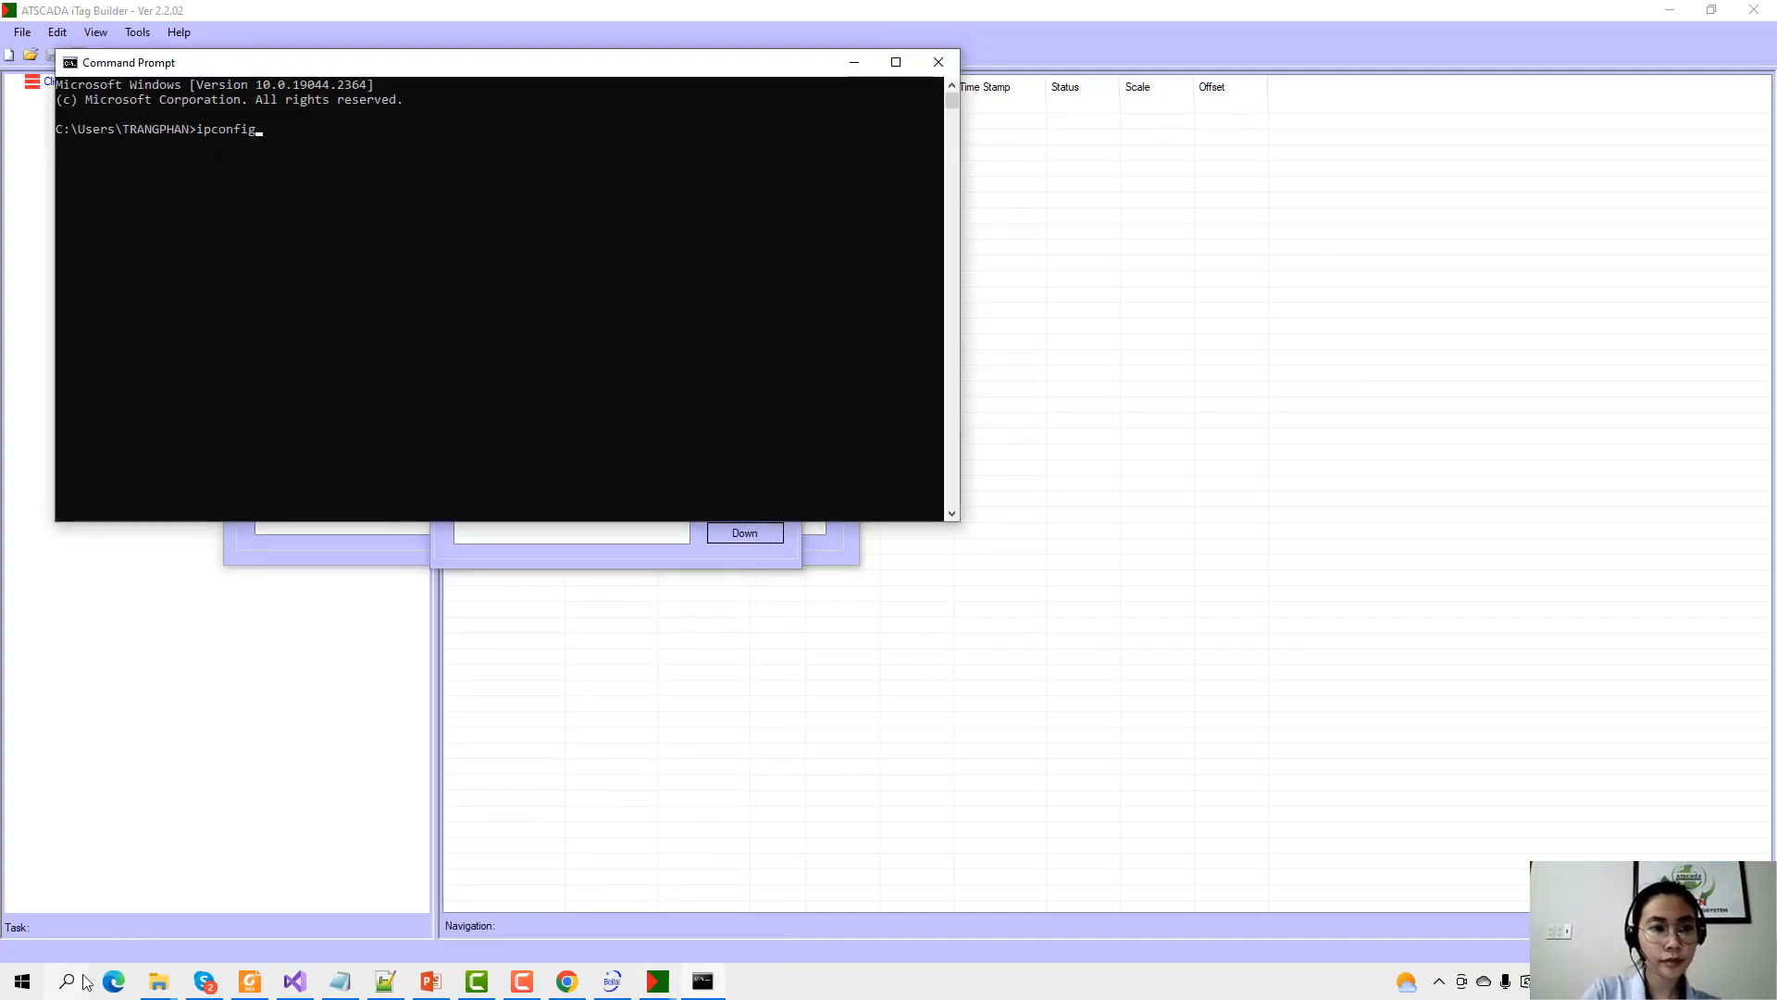
pyautogui.press('Return')
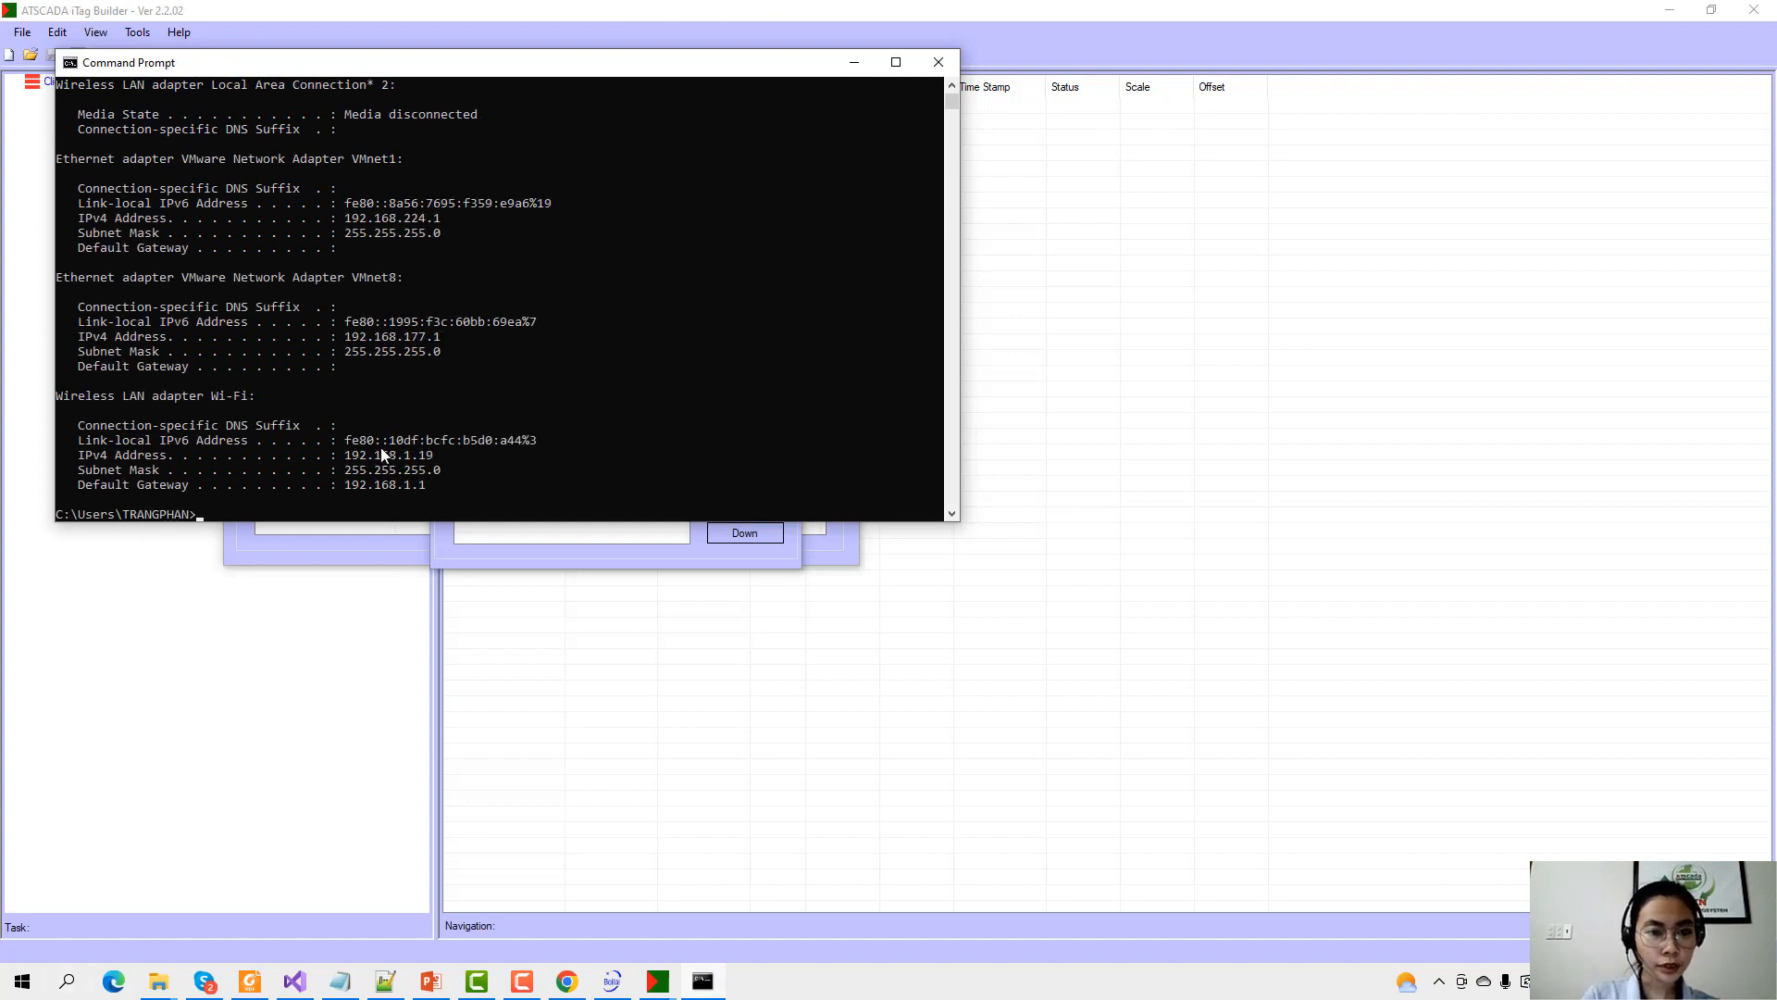
pyautogui.moveTo(381, 449); pyautogui.dragTo(482, 453)
pyautogui.click(922, 70)
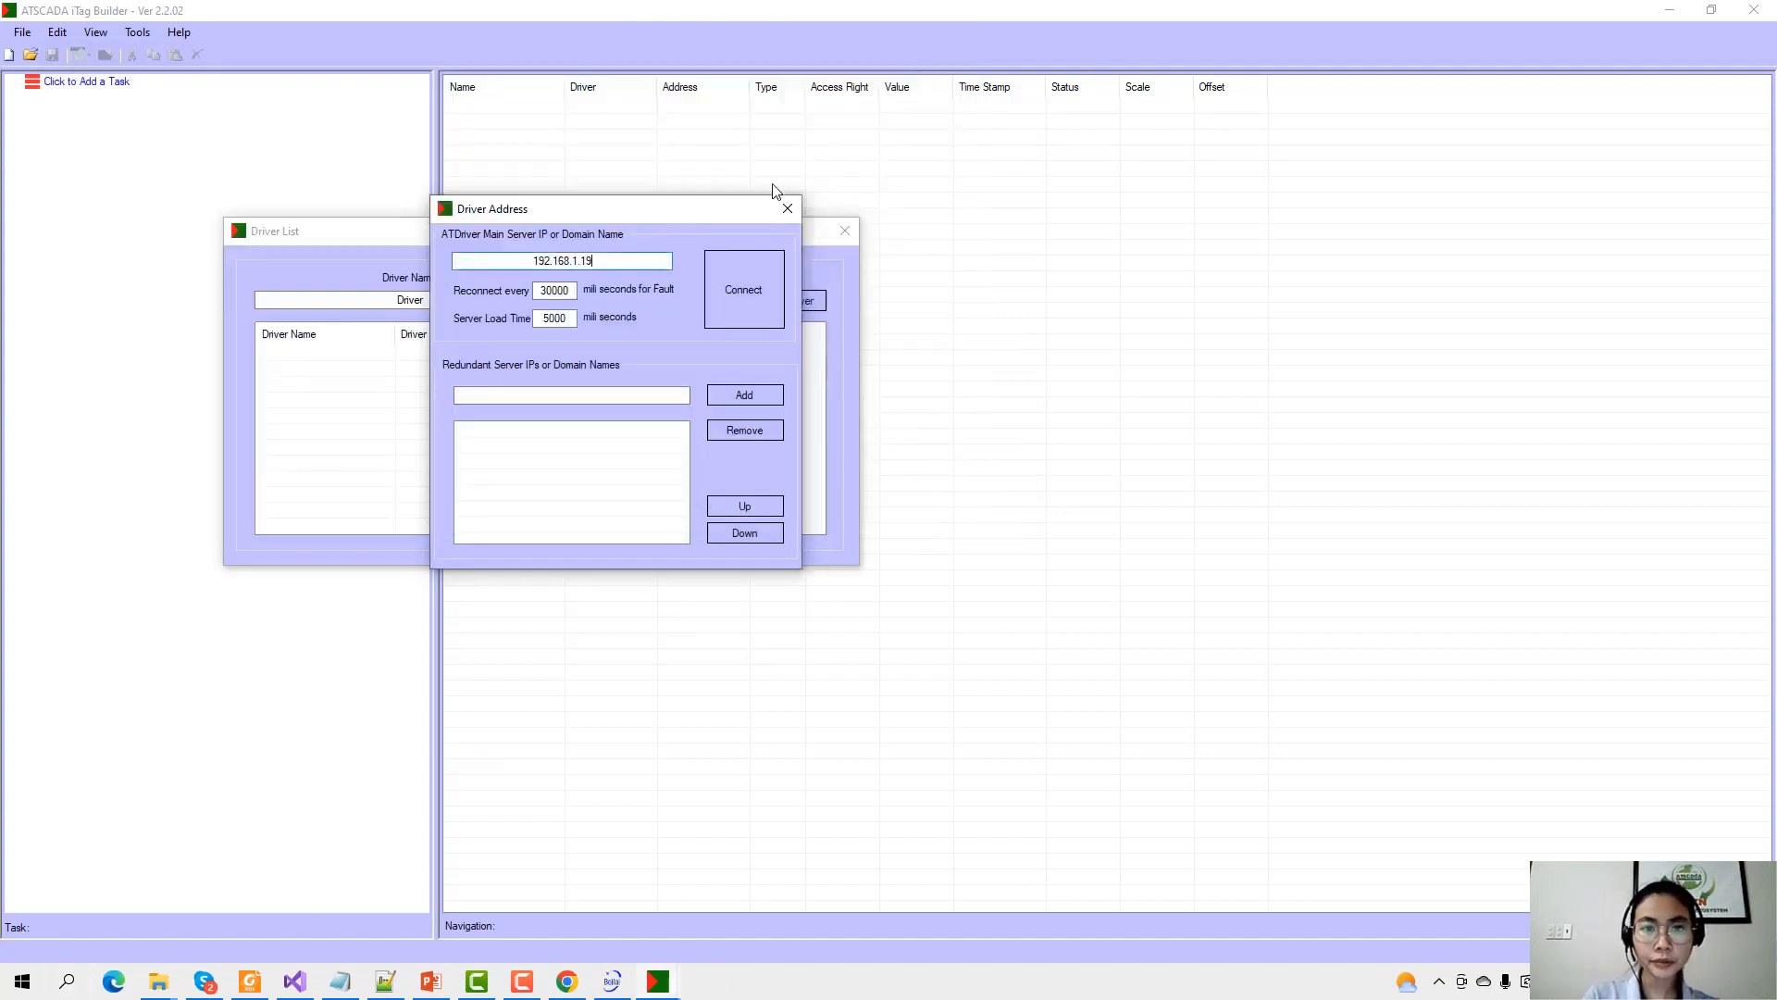
# Connect to the driver server and import all tags from BL110_MQTT, BL110_MQTTs and N510_MQTT gateways.
pyautogui.click(741, 276)
pyautogui.click(842, 233)
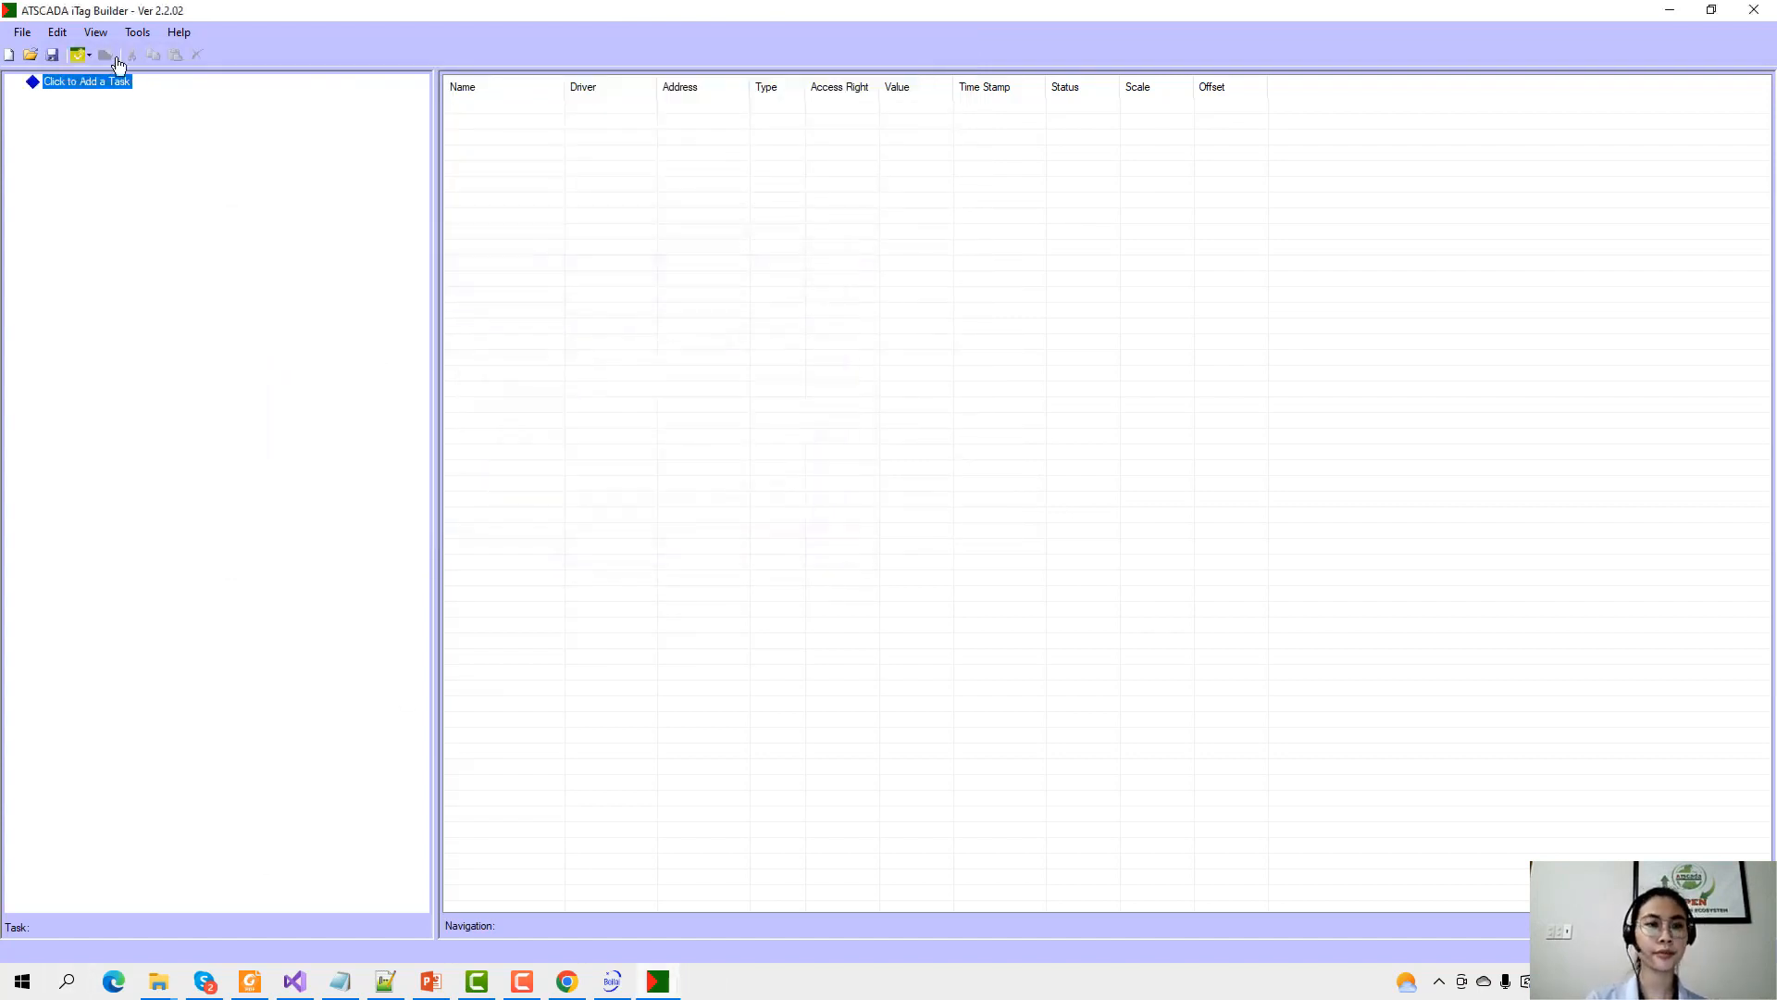
pyautogui.click(137, 33)
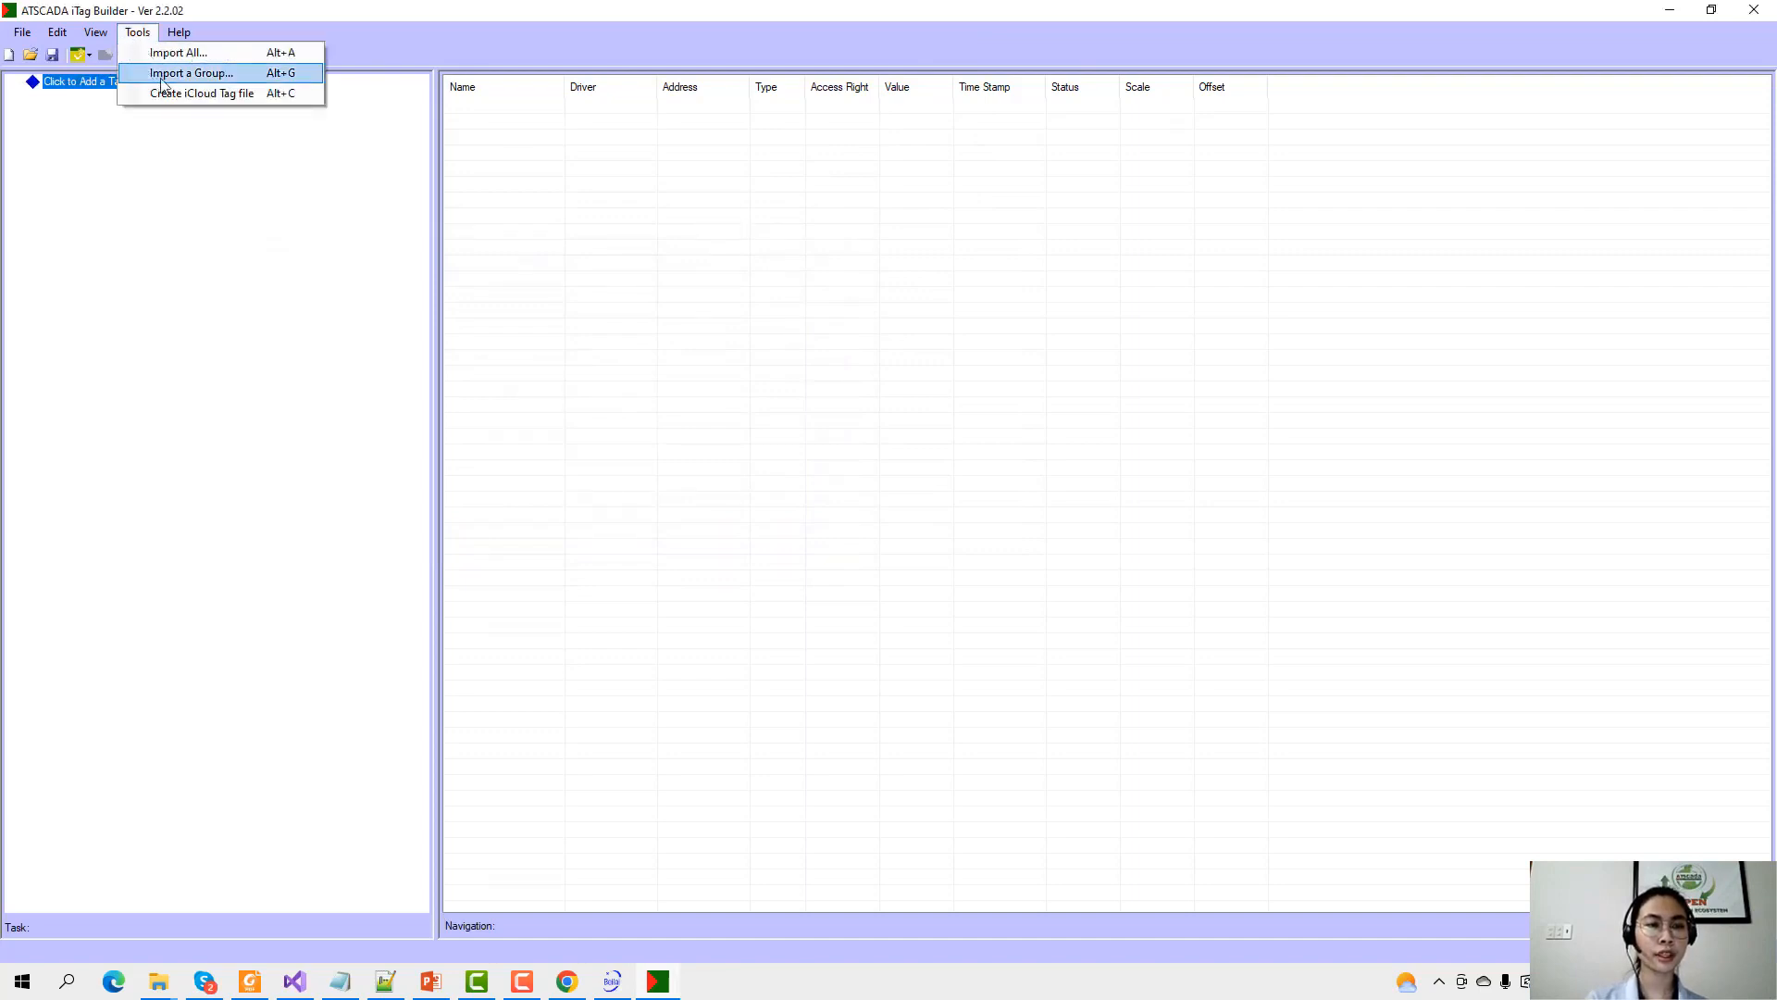
pyautogui.click(174, 54)
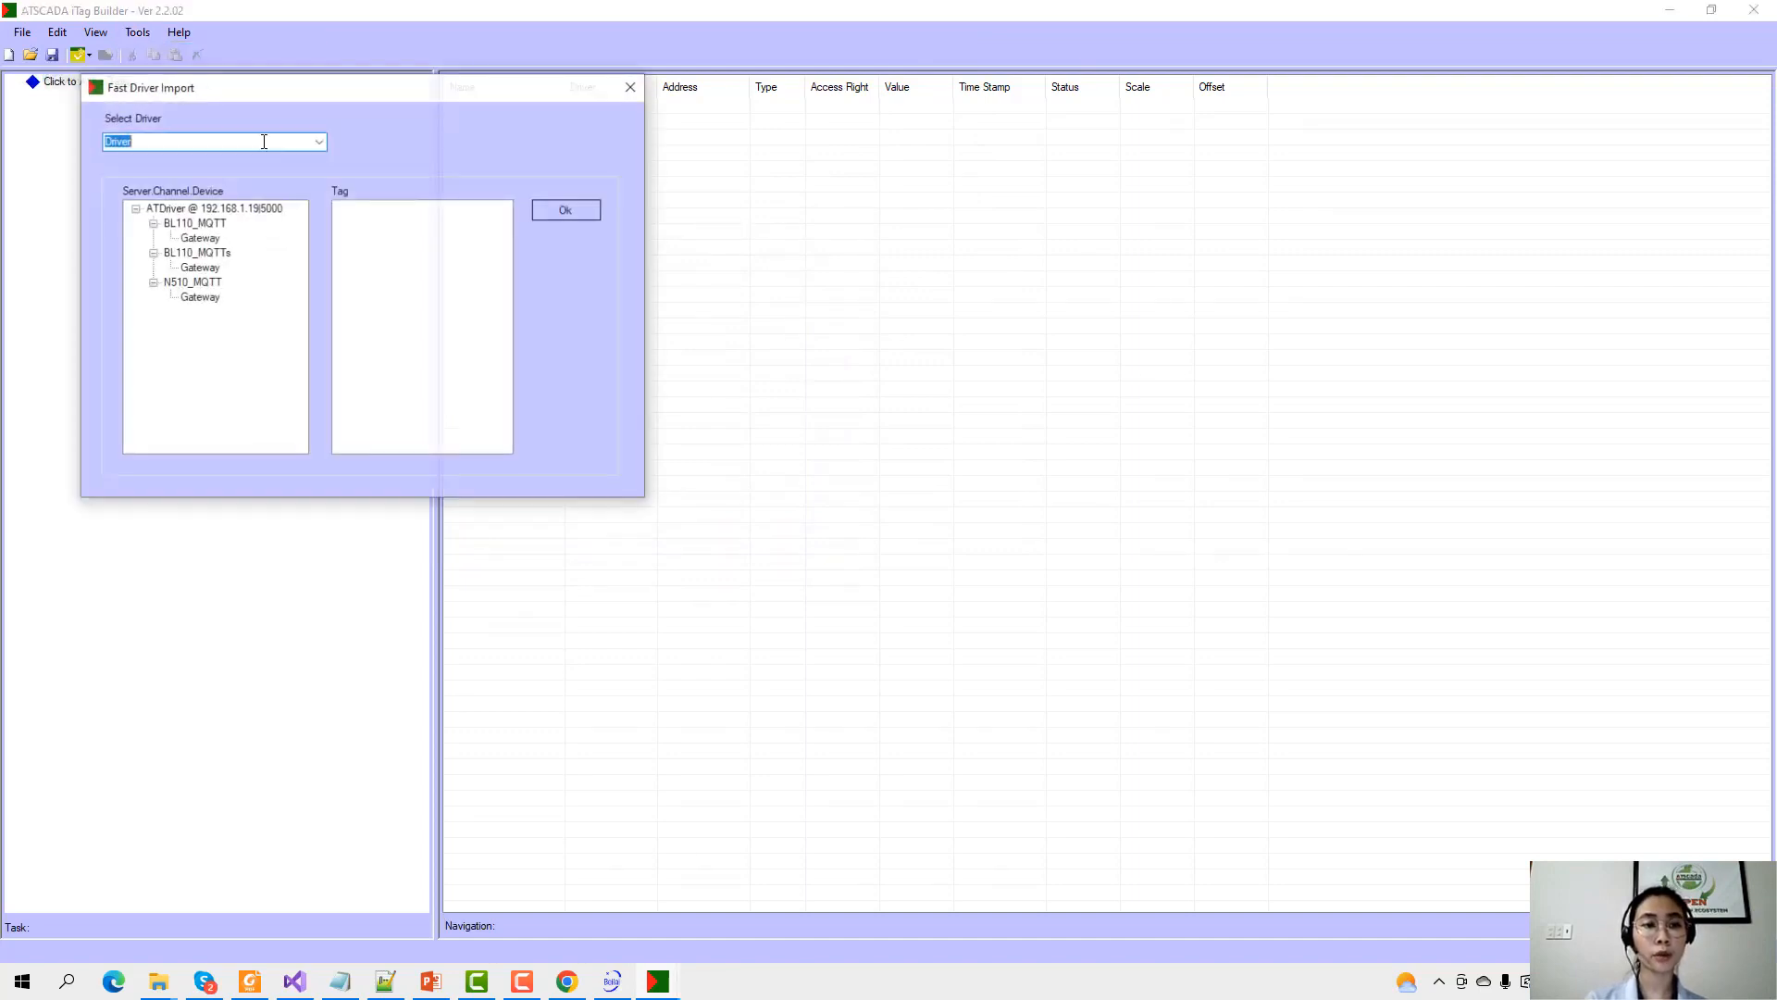
pyautogui.click(199, 239)
pyautogui.click(209, 269)
pyautogui.click(201, 298)
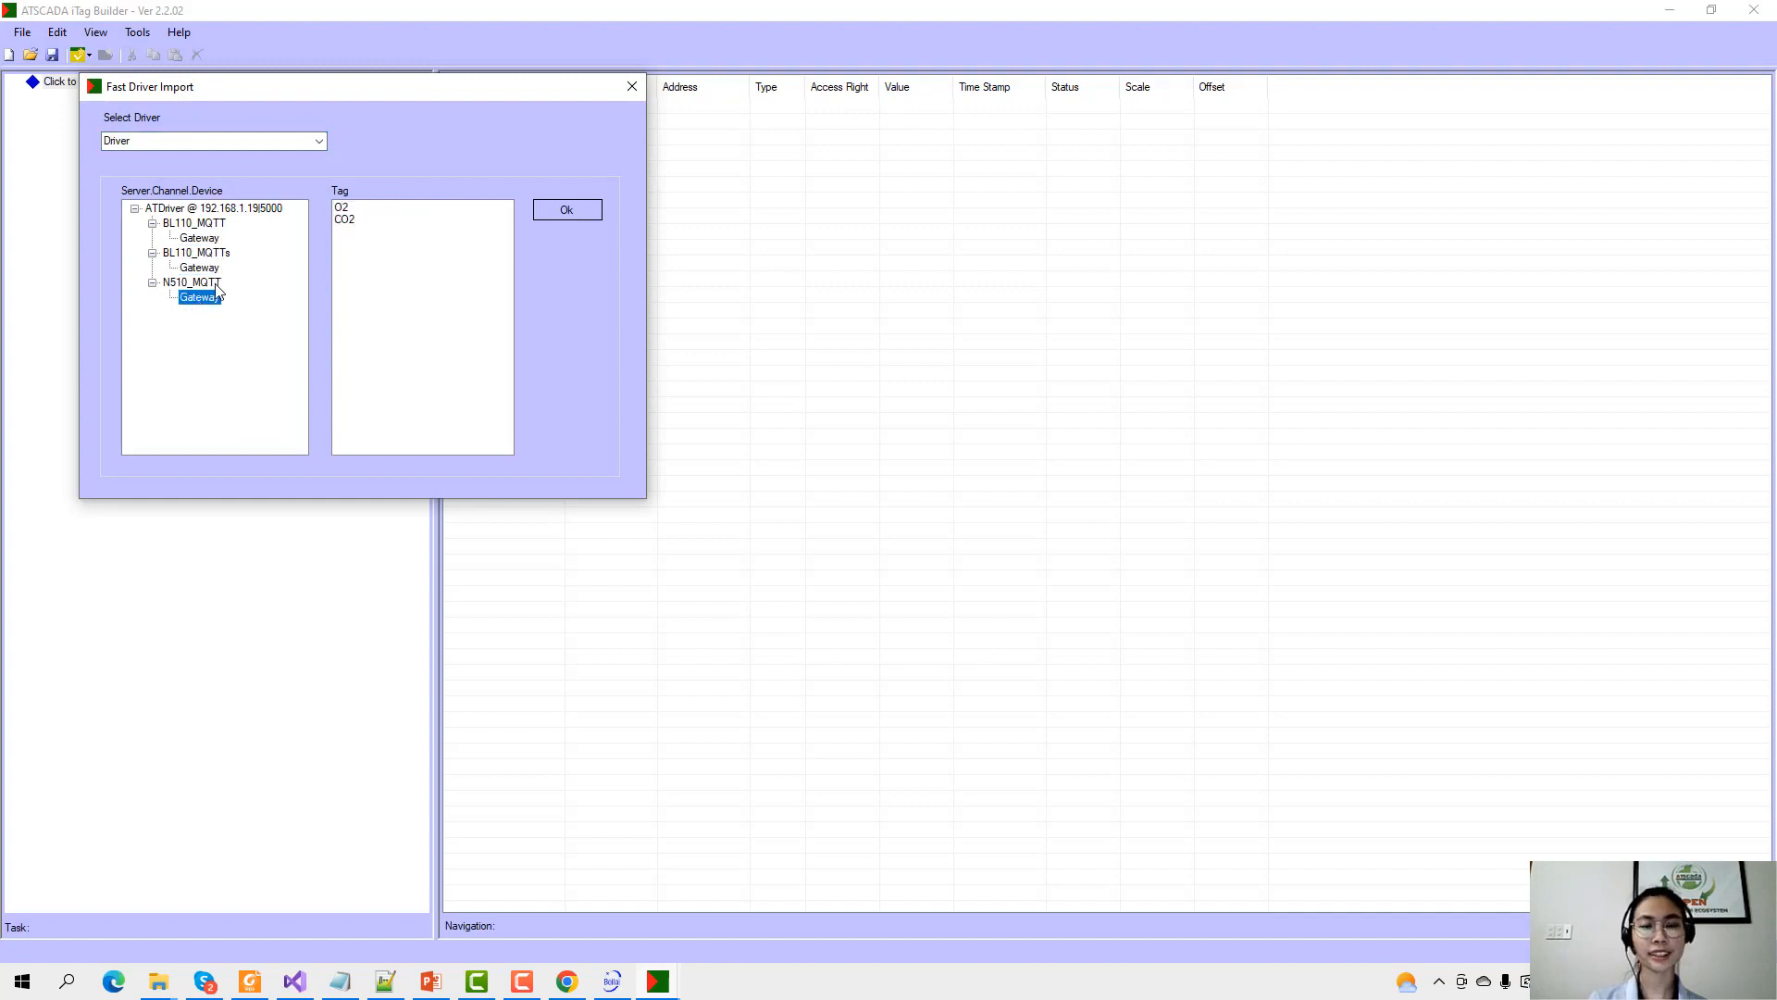
pyautogui.click(209, 268)
pyautogui.click(206, 238)
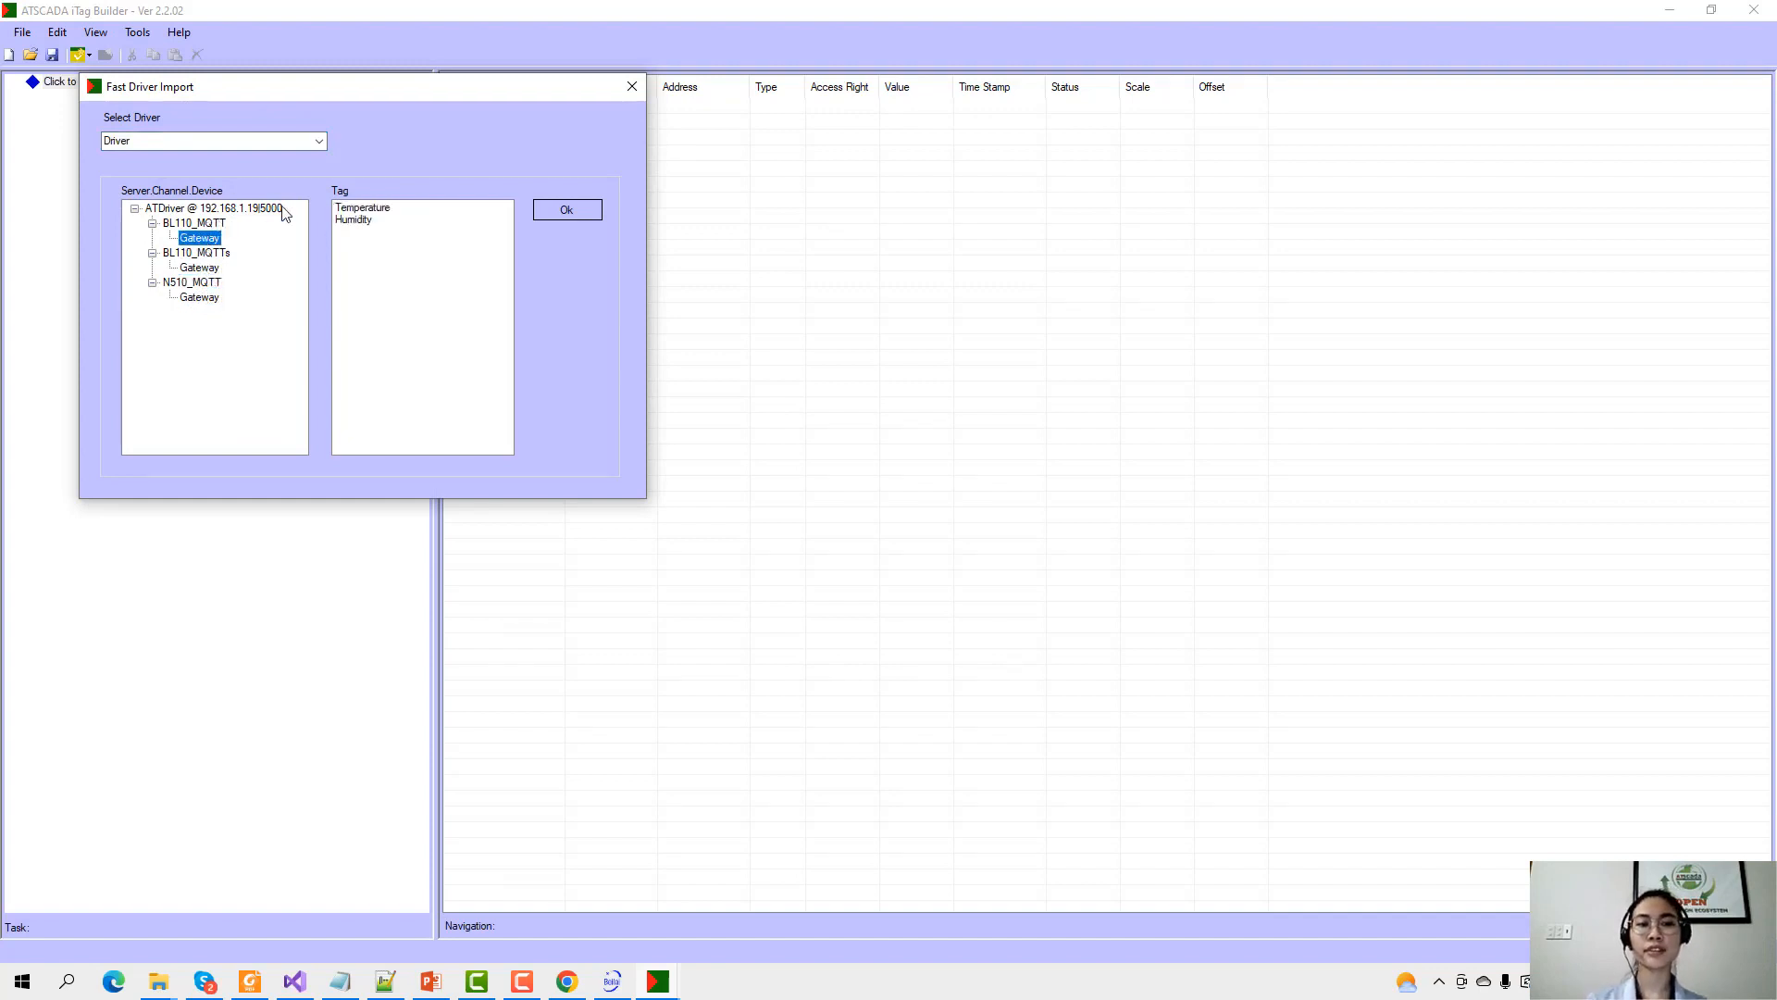
pyautogui.click(199, 269)
pyautogui.click(199, 298)
pyautogui.click(566, 210)
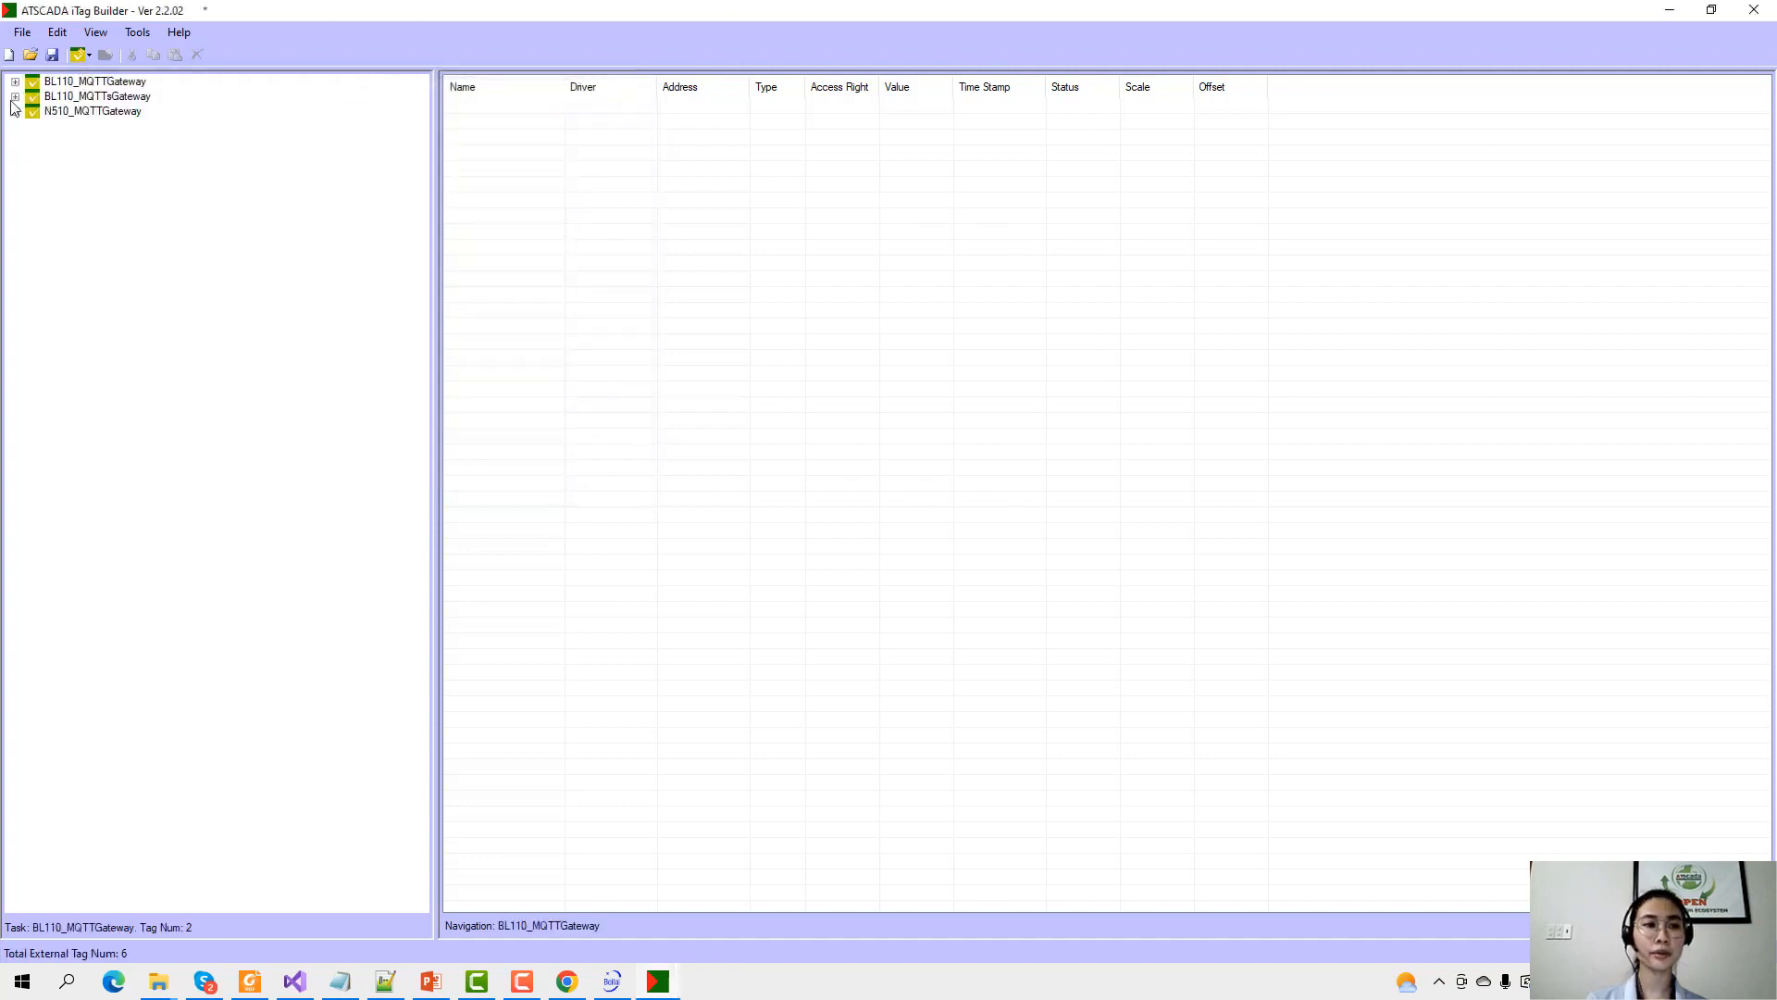
# Expand each imported gateway to list Temperature, Humidity, O2 and CO2 with live values.
pyautogui.click(15, 82)
pyautogui.click(74, 98)
pyautogui.click(74, 111)
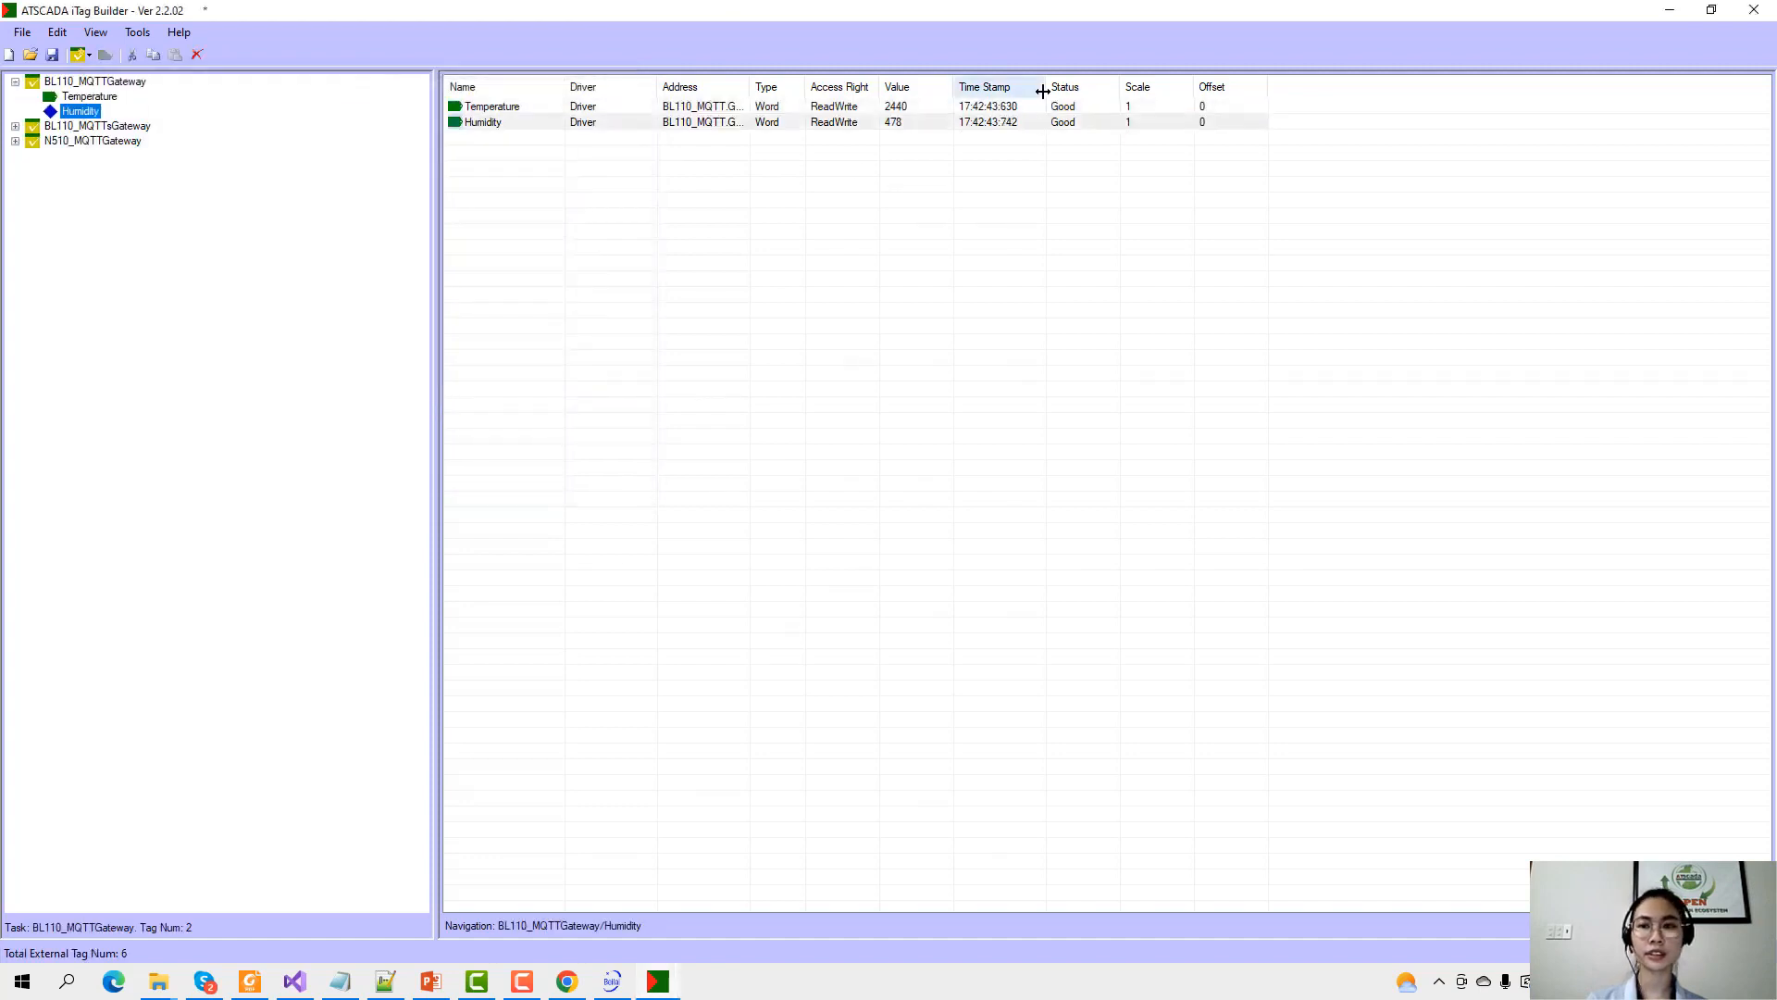
pyautogui.click(15, 126)
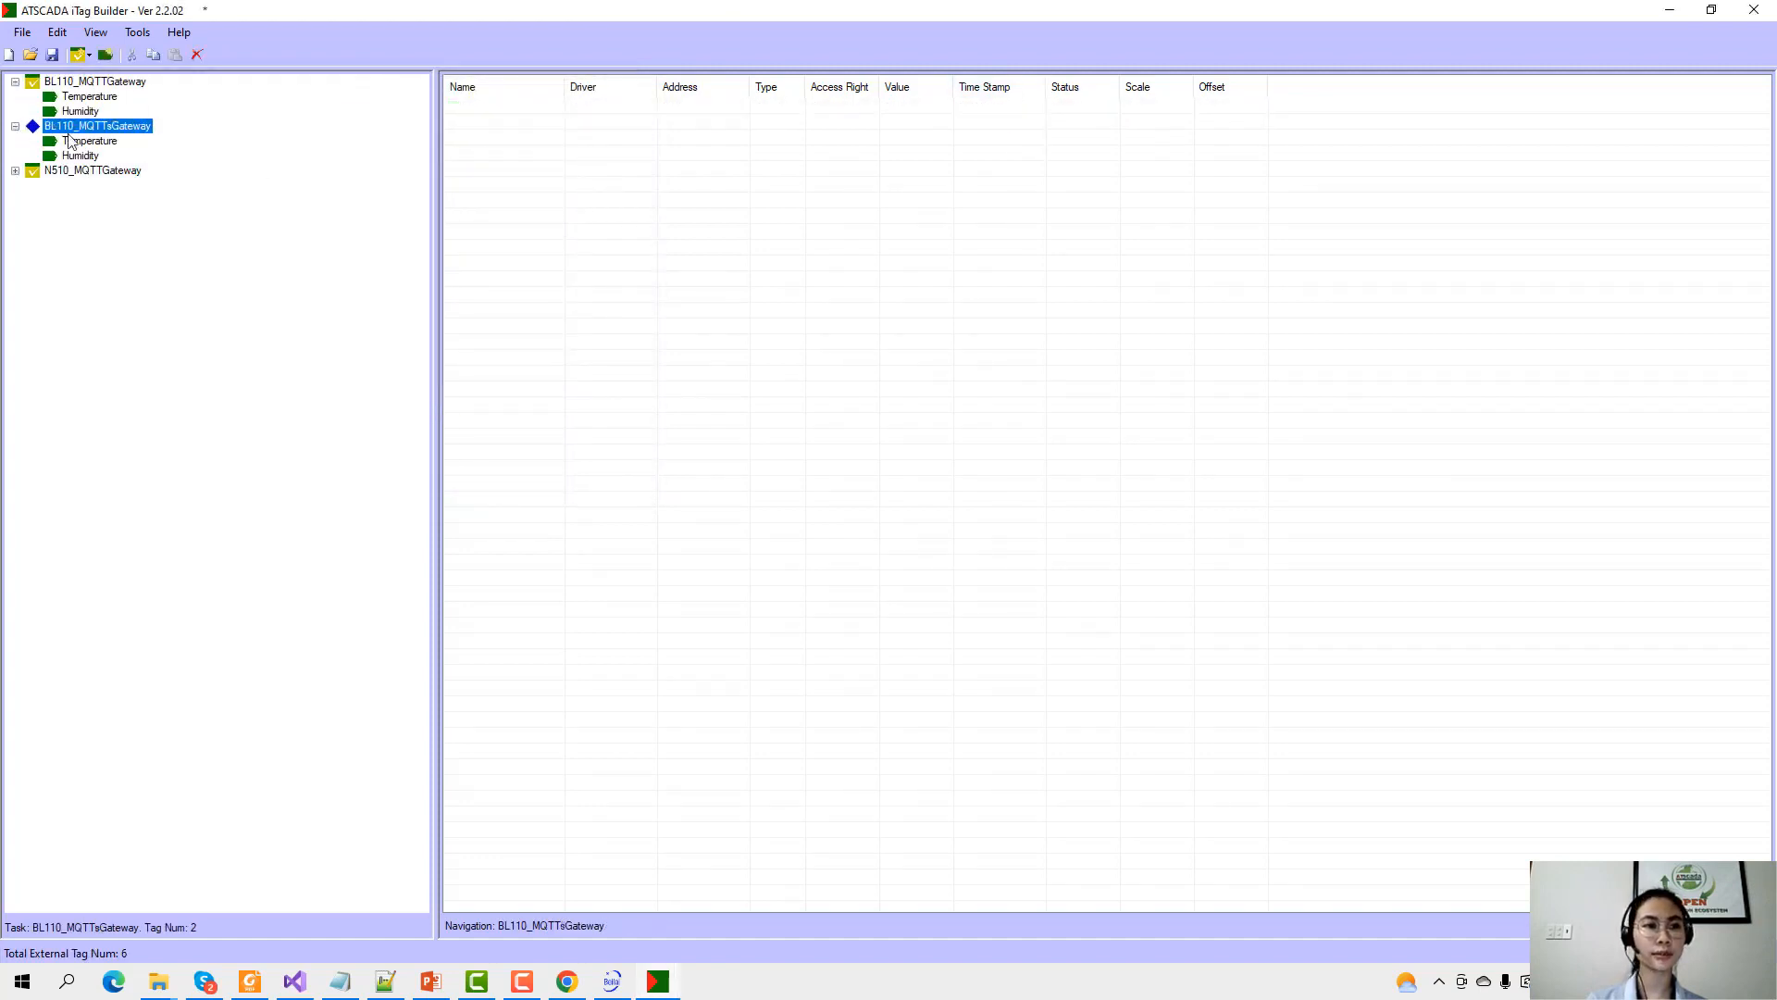
pyautogui.click(89, 141)
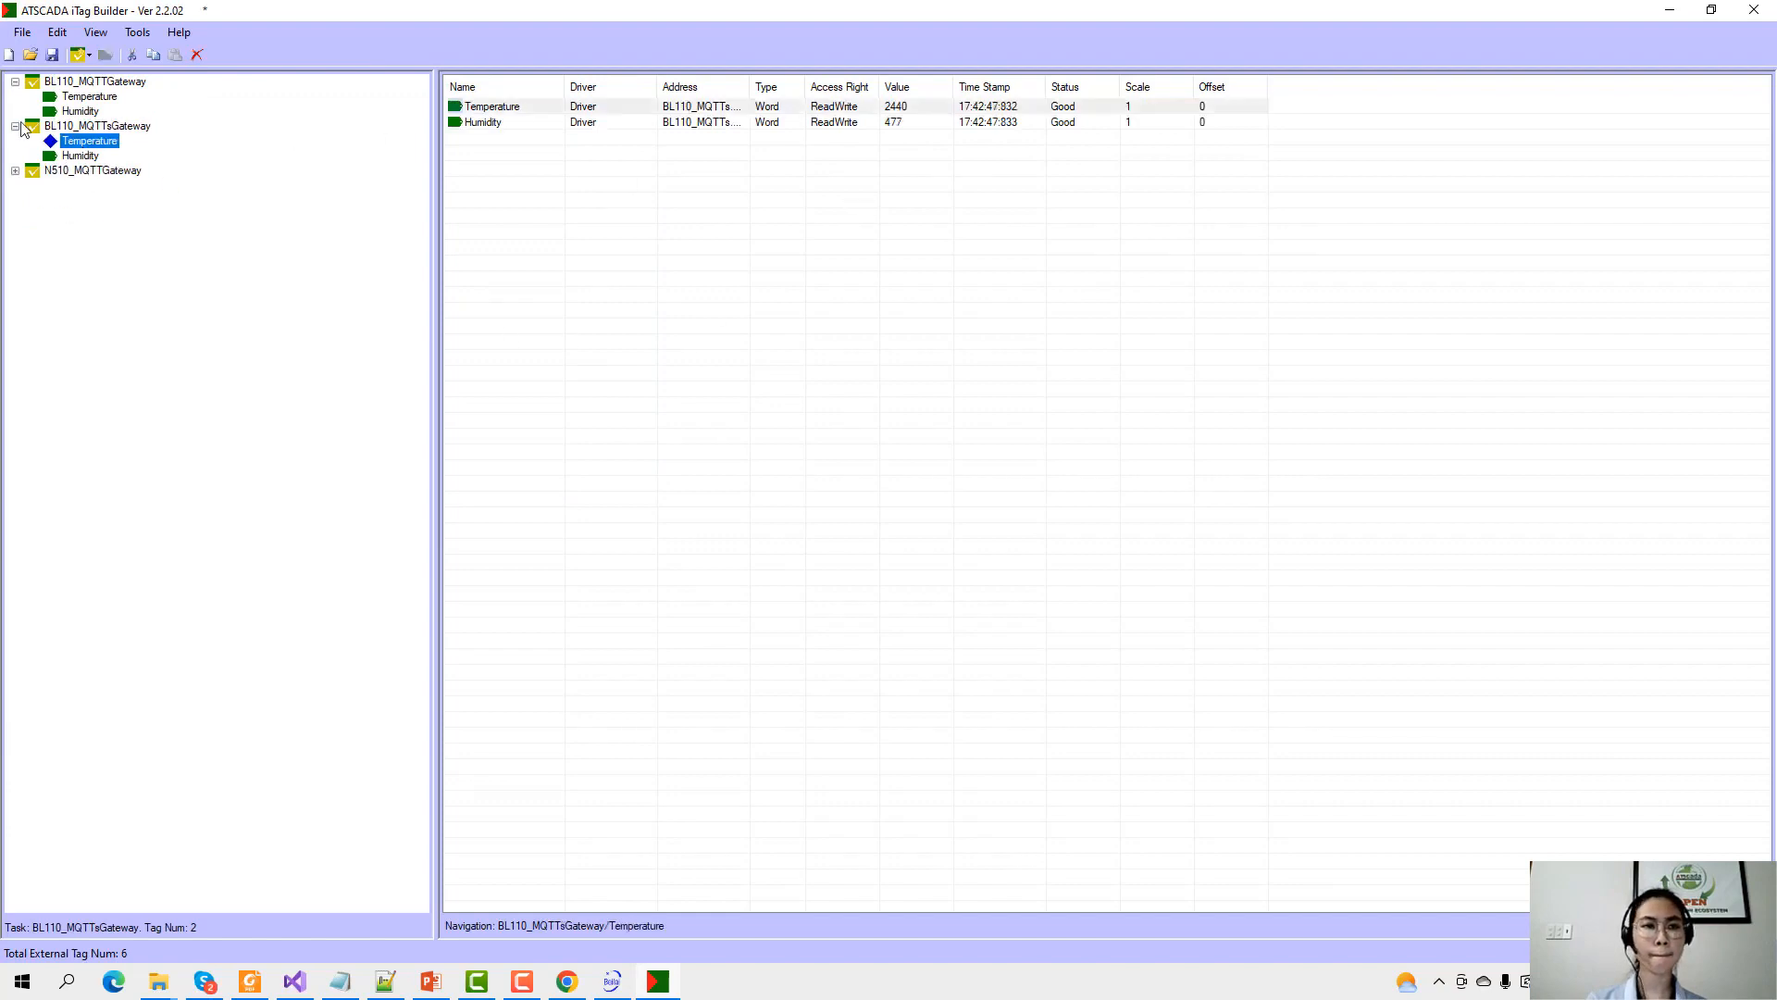
pyautogui.click(15, 170)
pyautogui.click(32, 172)
pyautogui.click(32, 184)
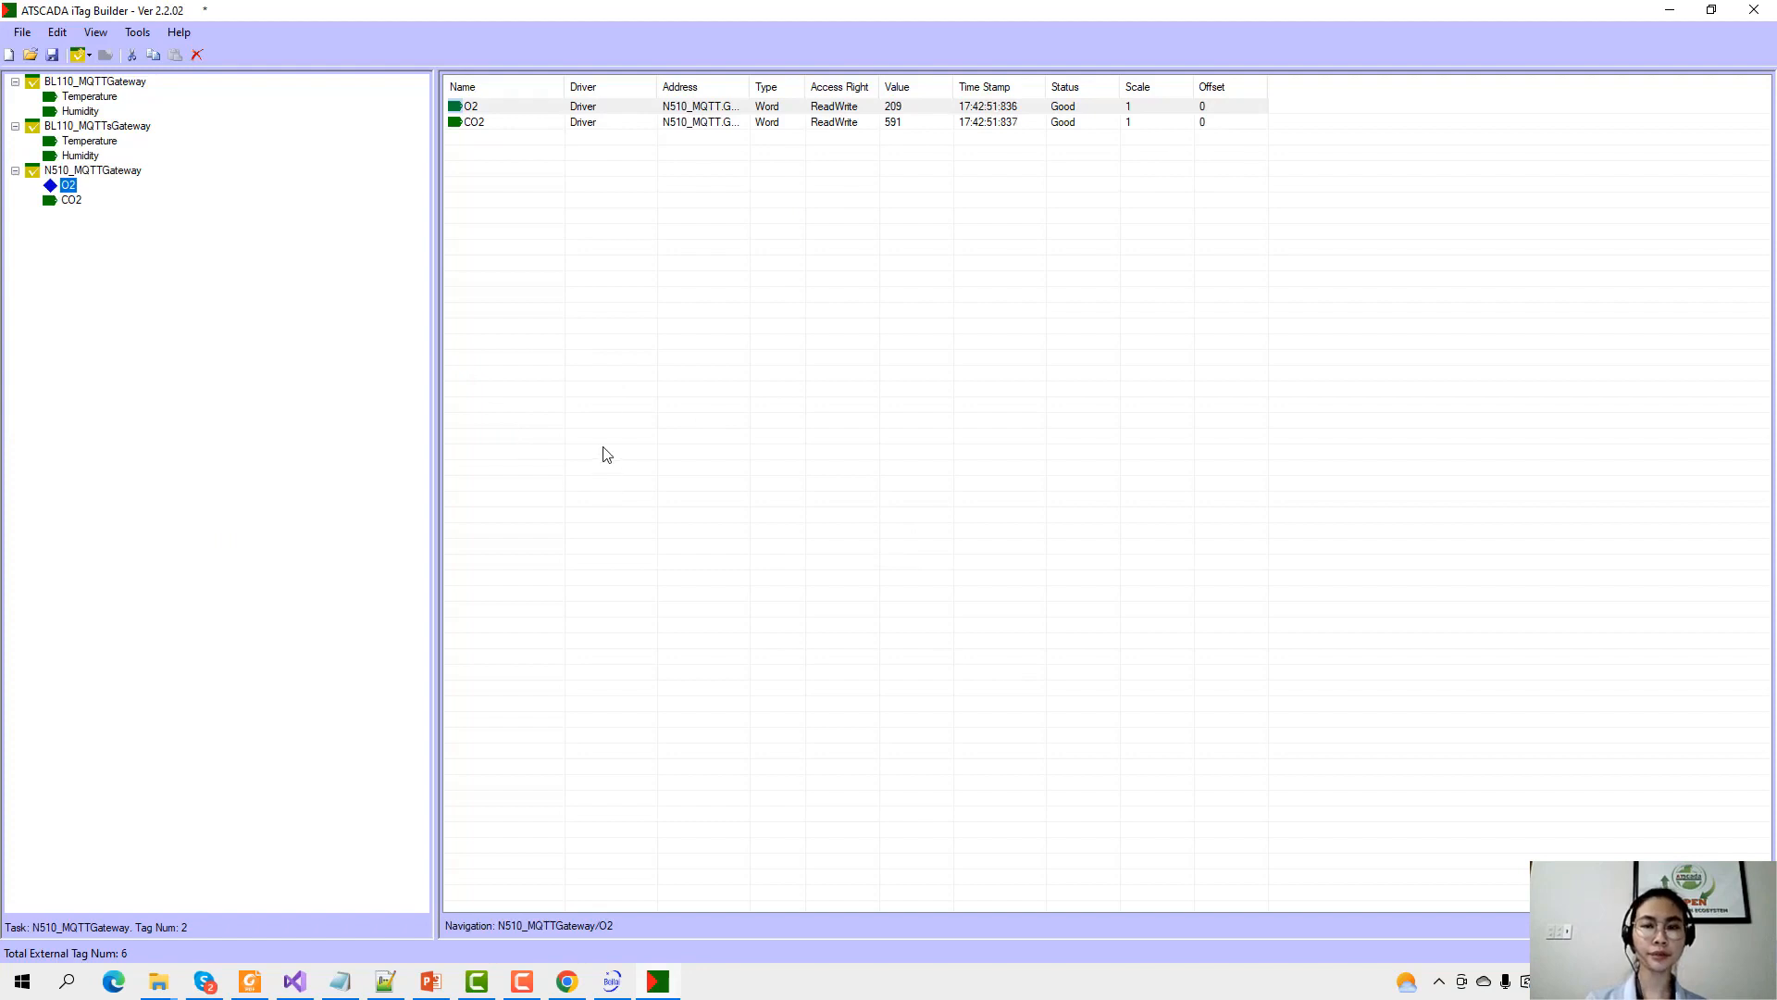
# Save the tag project to the Desktop as iTagBuilder_demo.xml.
pyautogui.click(53, 56)
pyautogui.scroll(4, 148, 242)
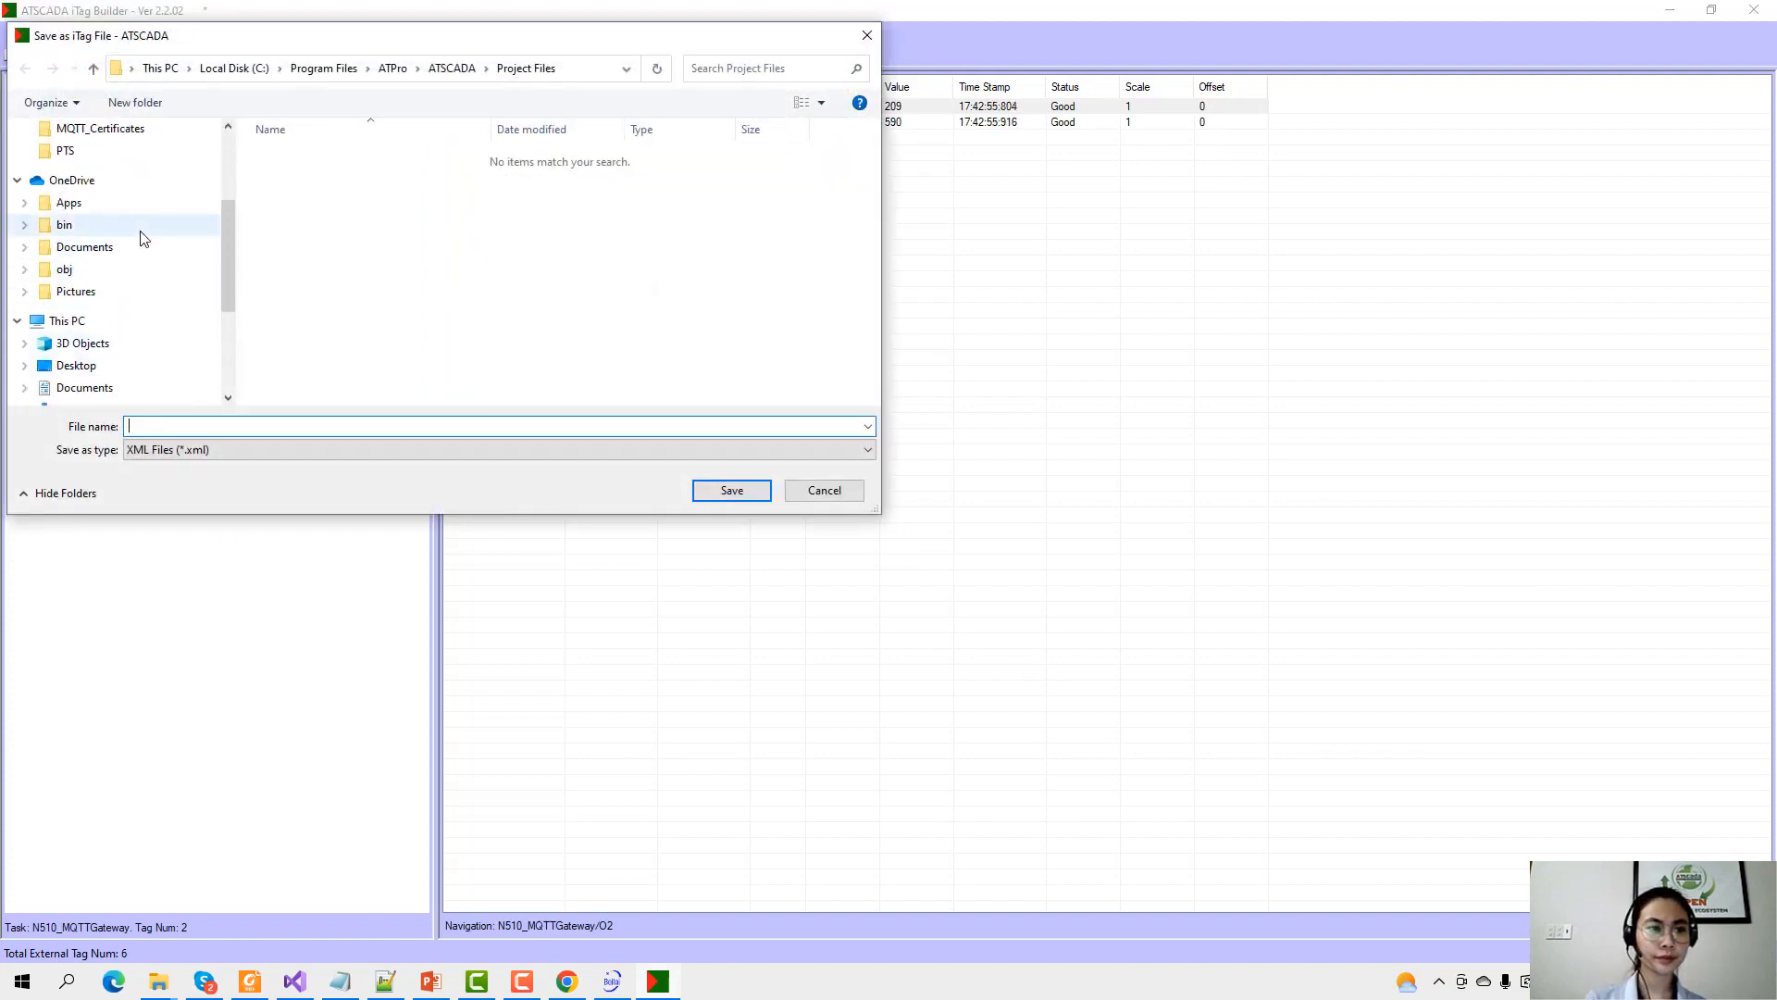
pyautogui.scroll(4, 145, 233)
pyautogui.click(130, 168)
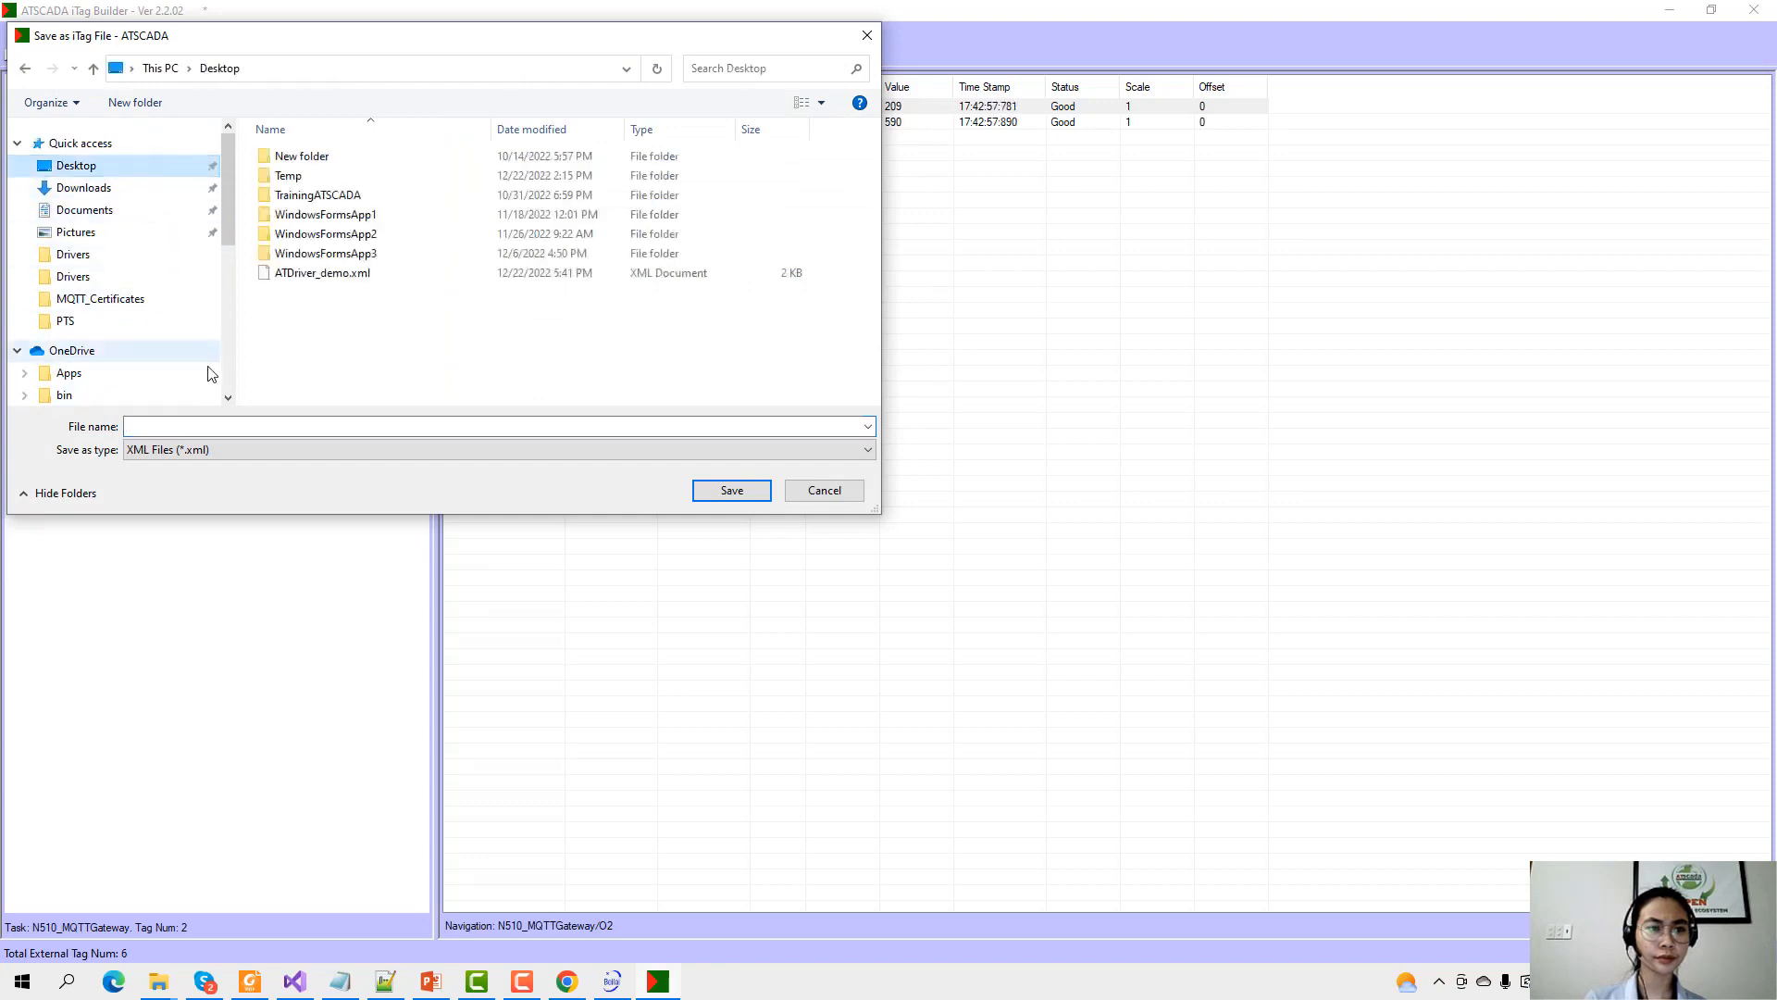
pyautogui.click(189, 426)
pyautogui.write('iTag')
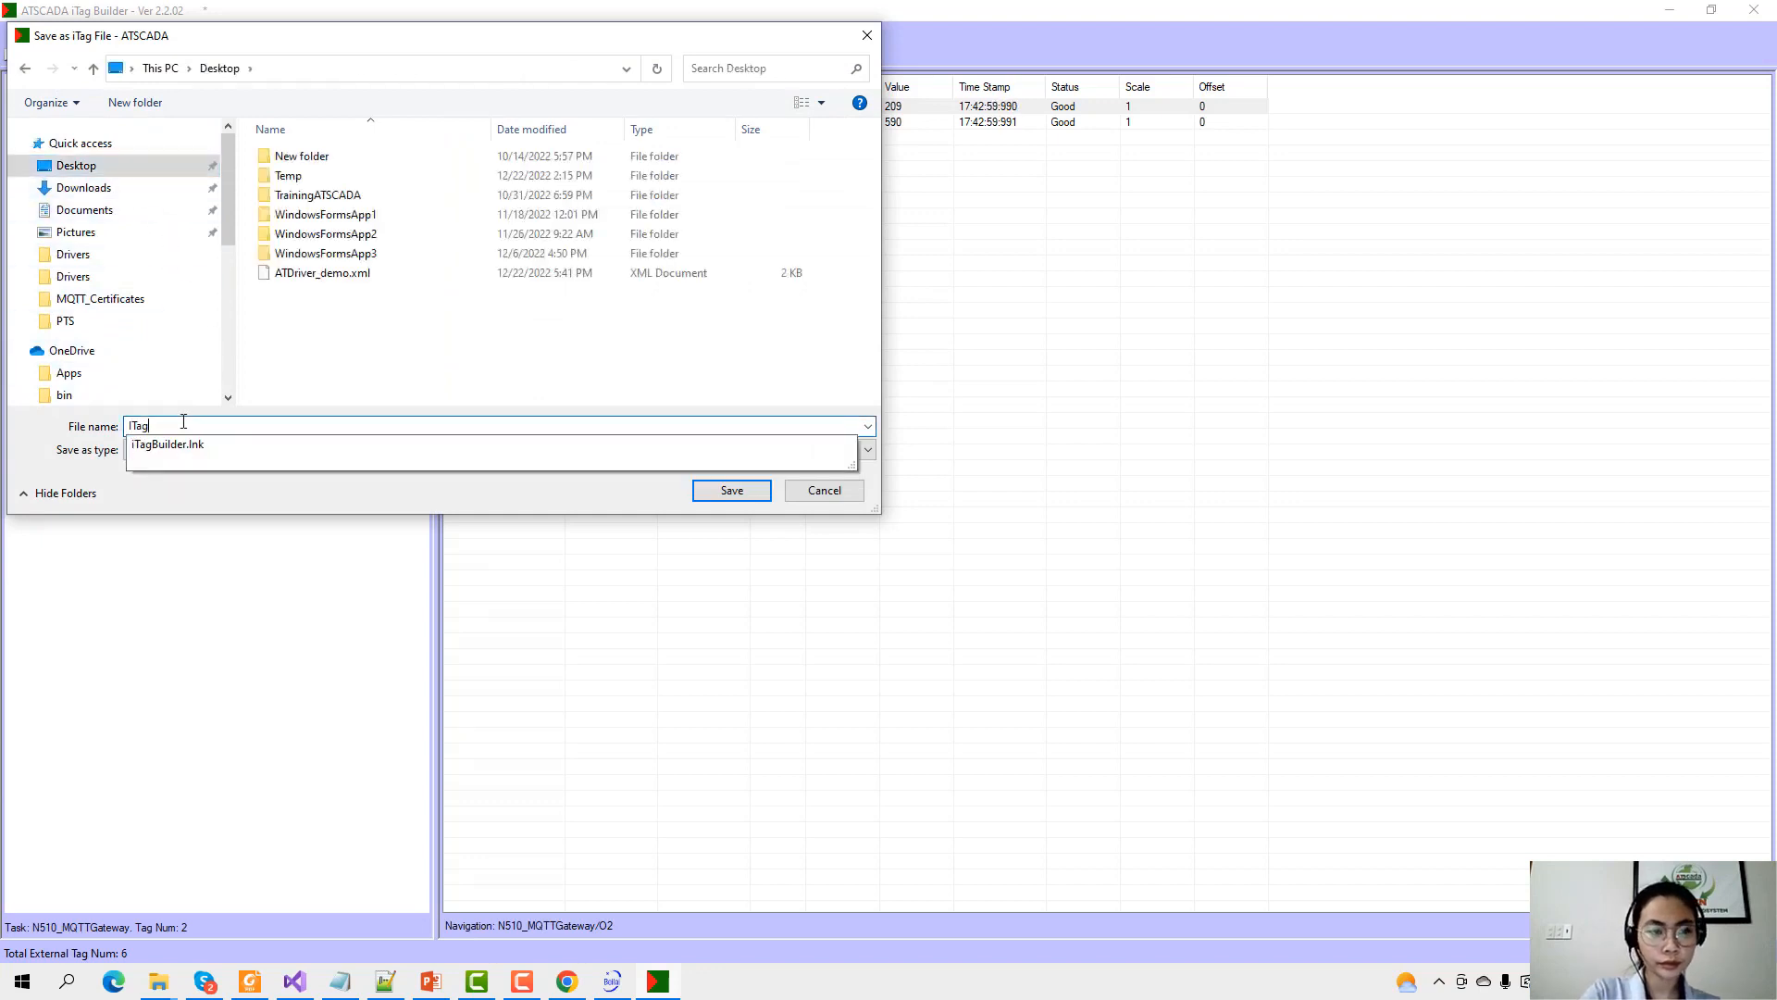
pyautogui.write('Builder')
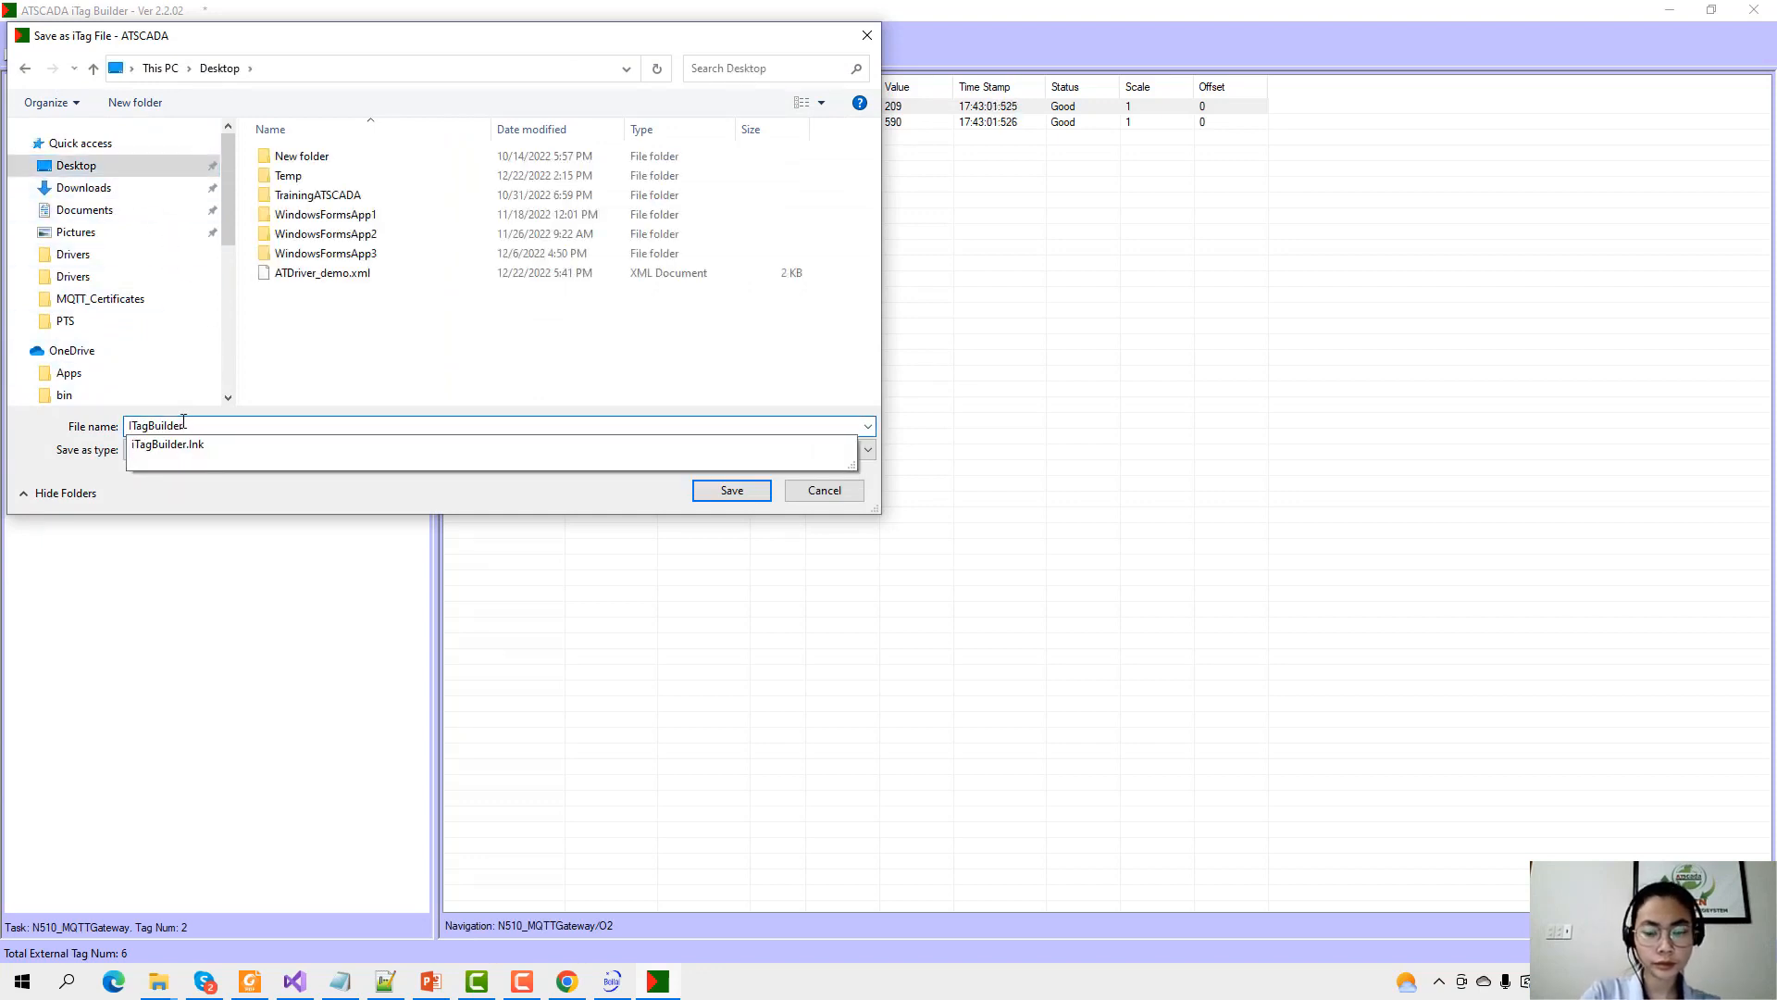
pyautogui.write('_demo')
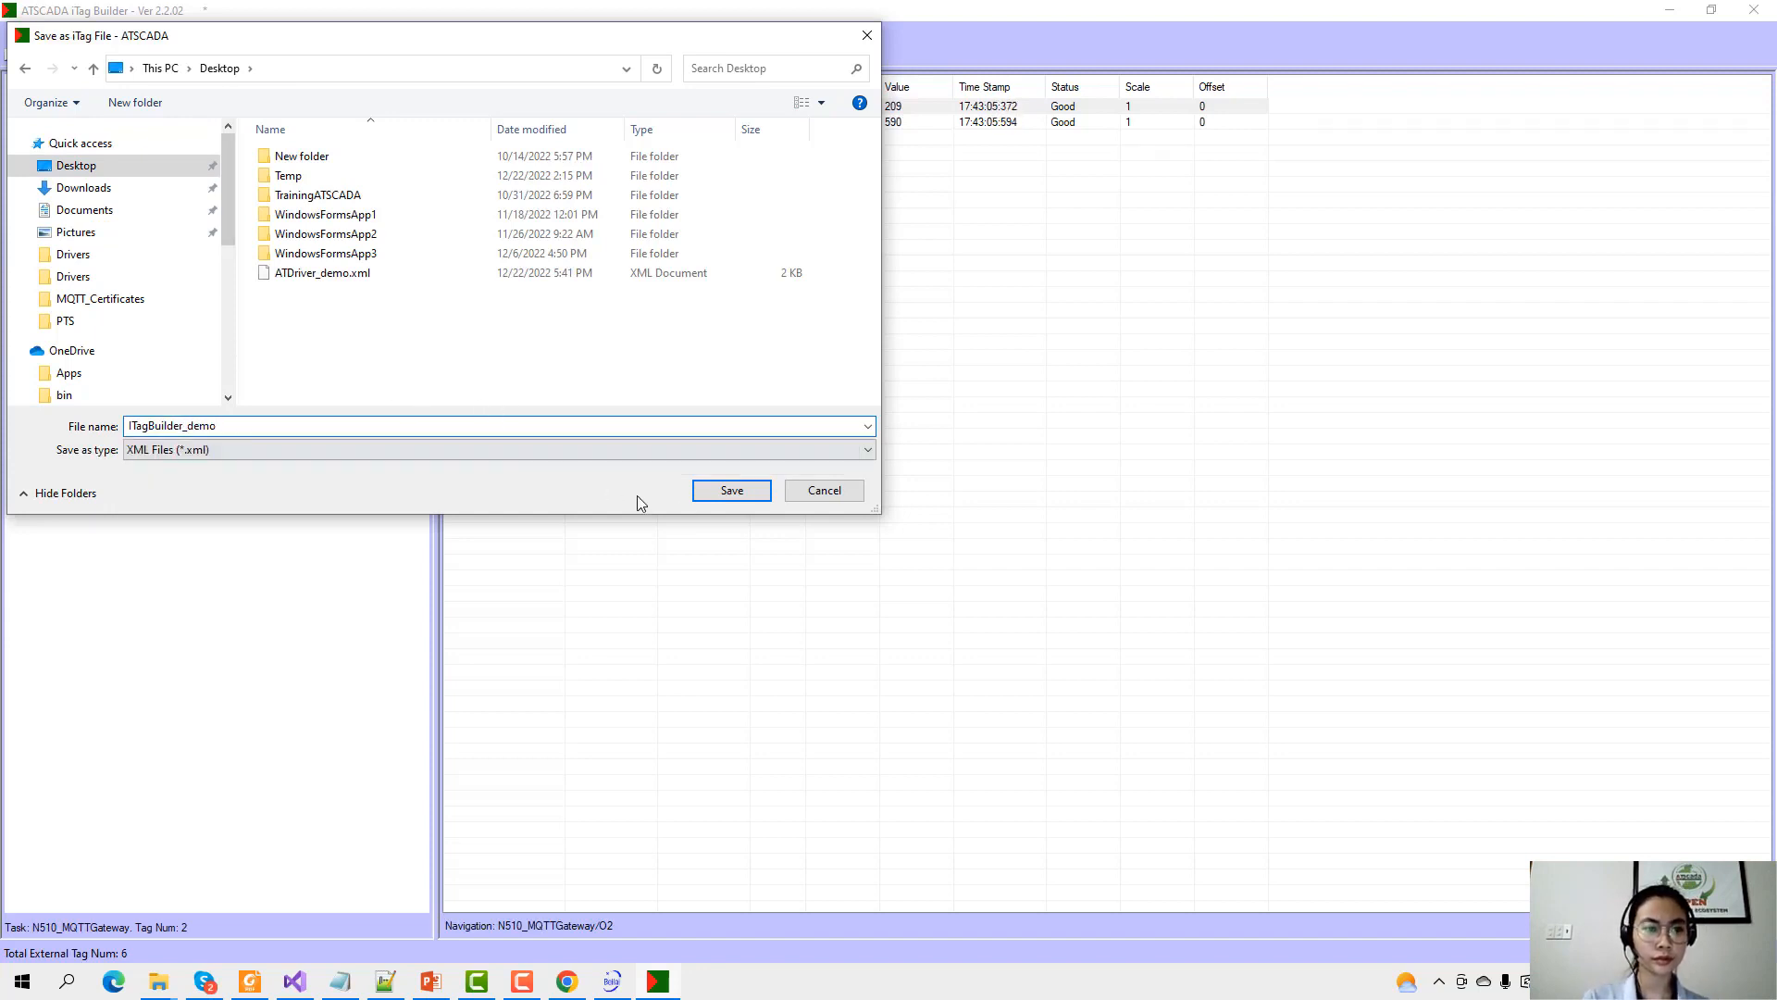
pyautogui.click(732, 490)
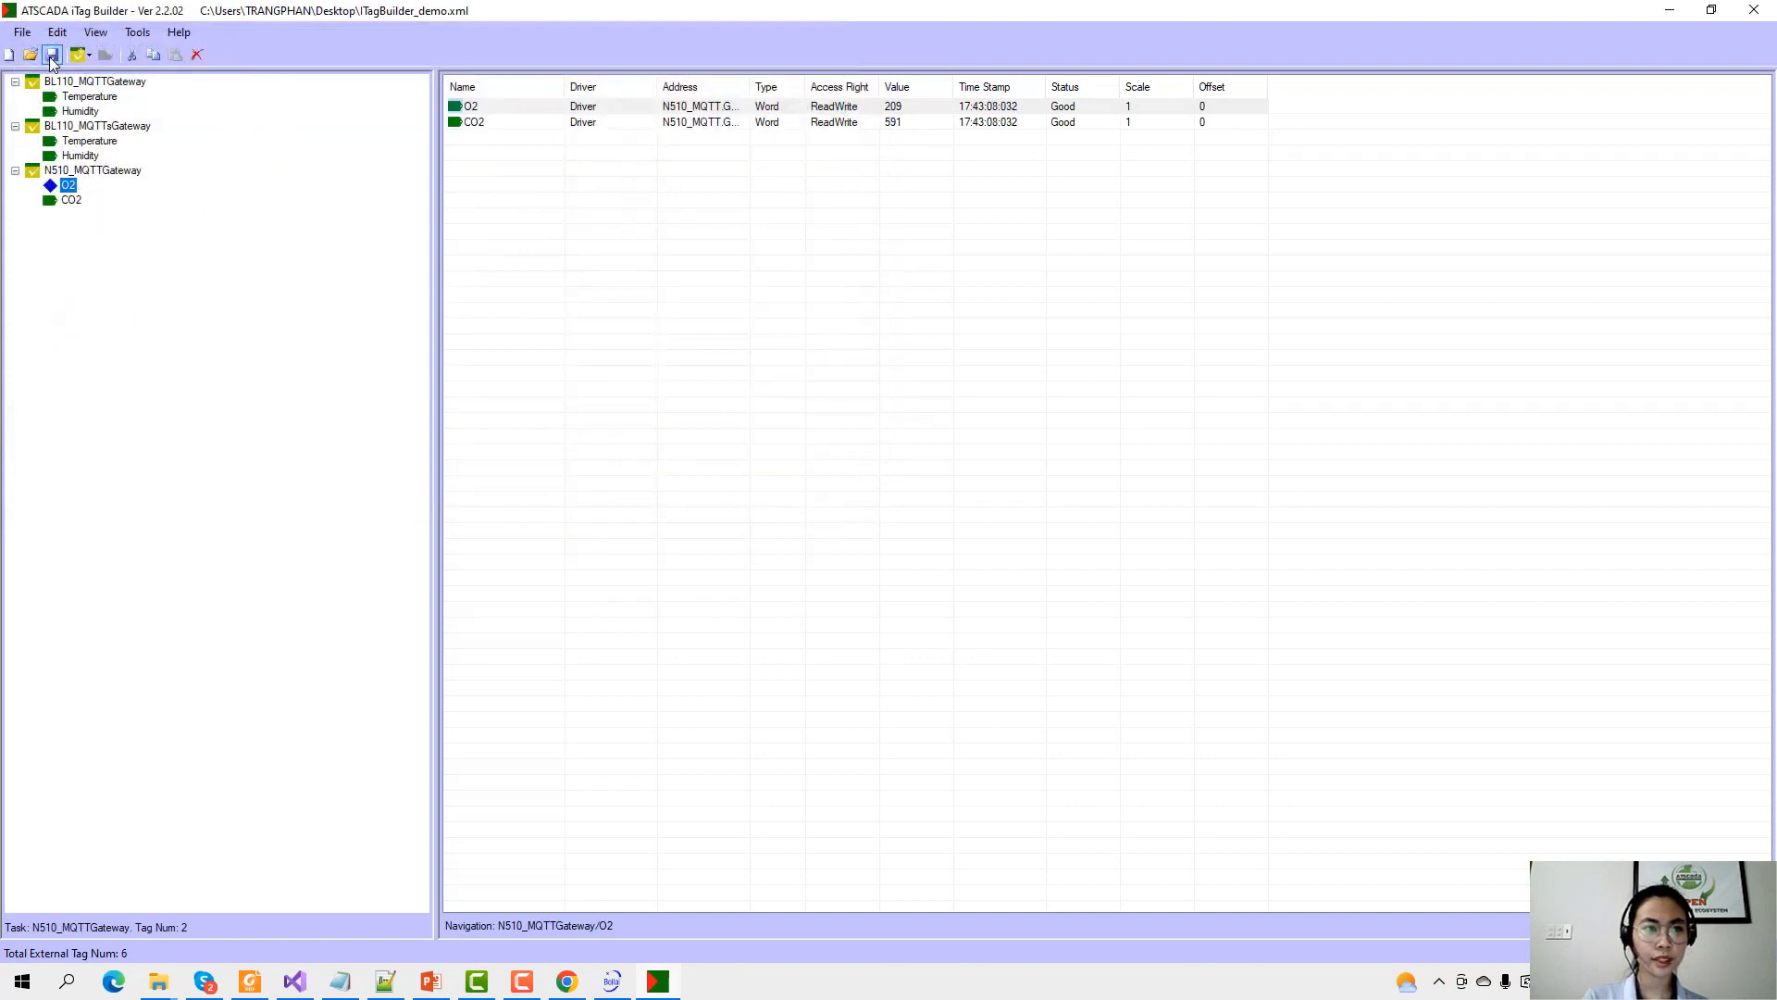
# Register the saved tag project via File > Project Register, then show the desktop.
pyautogui.click(22, 32)
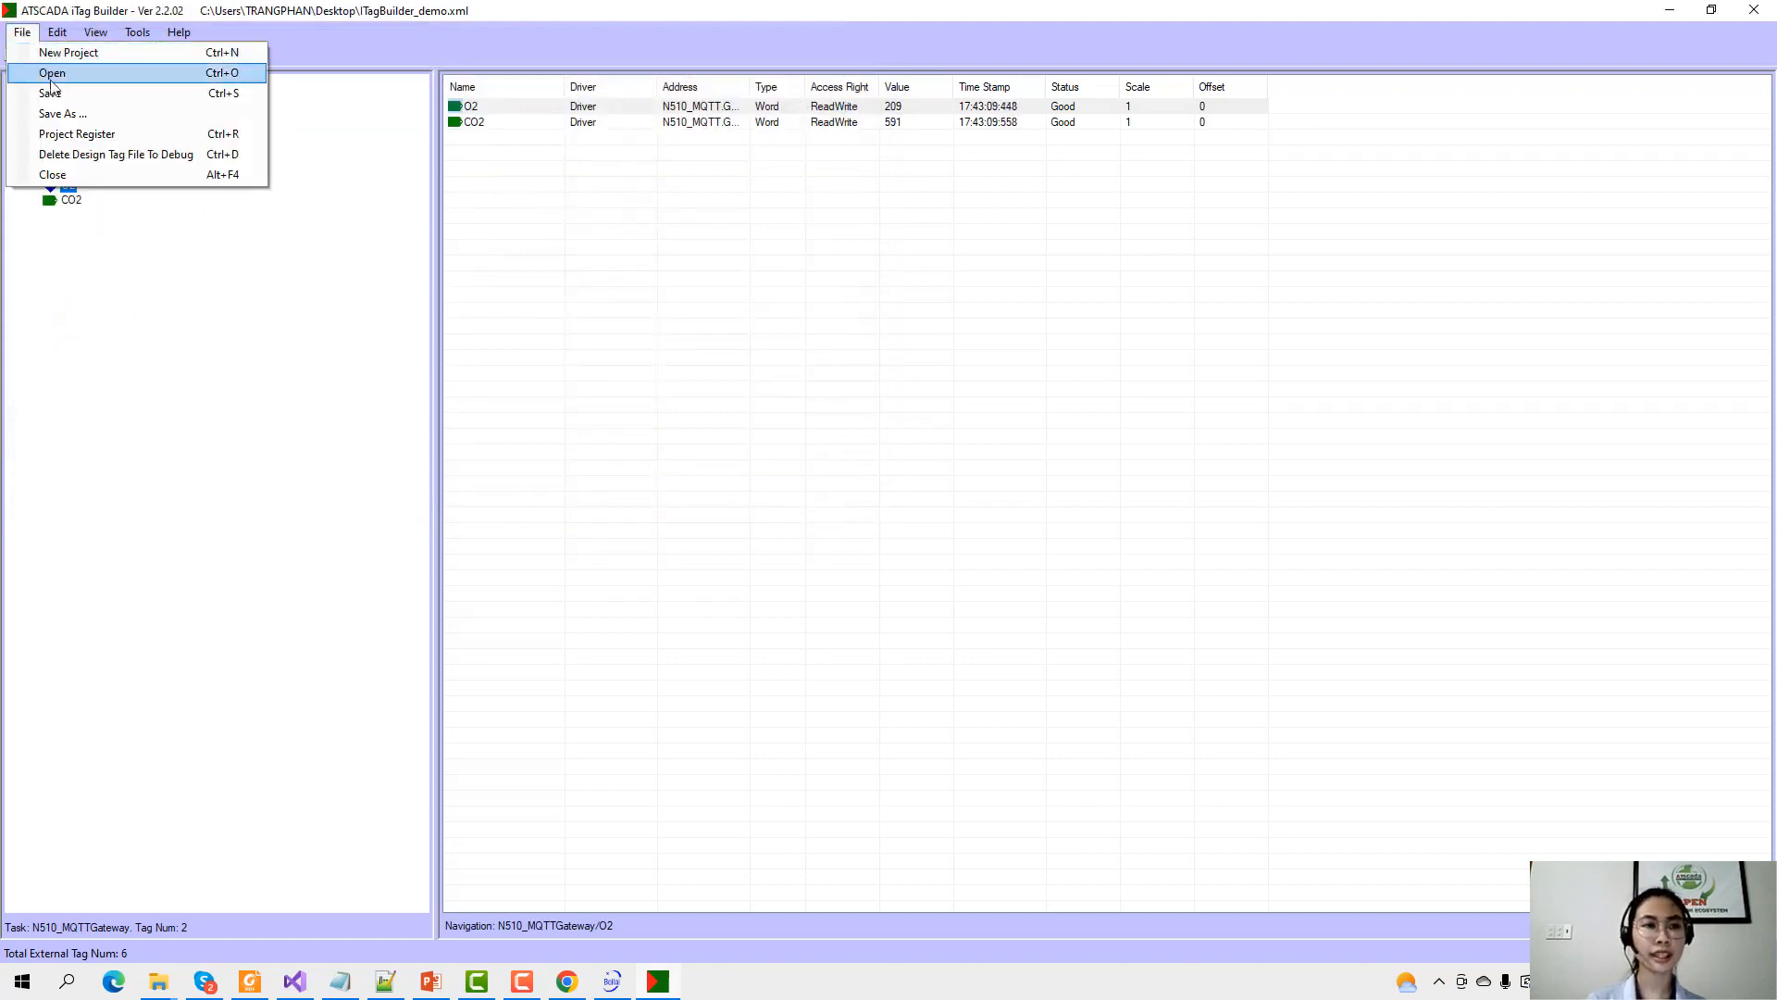
pyautogui.click(65, 130)
pyautogui.press('Return')
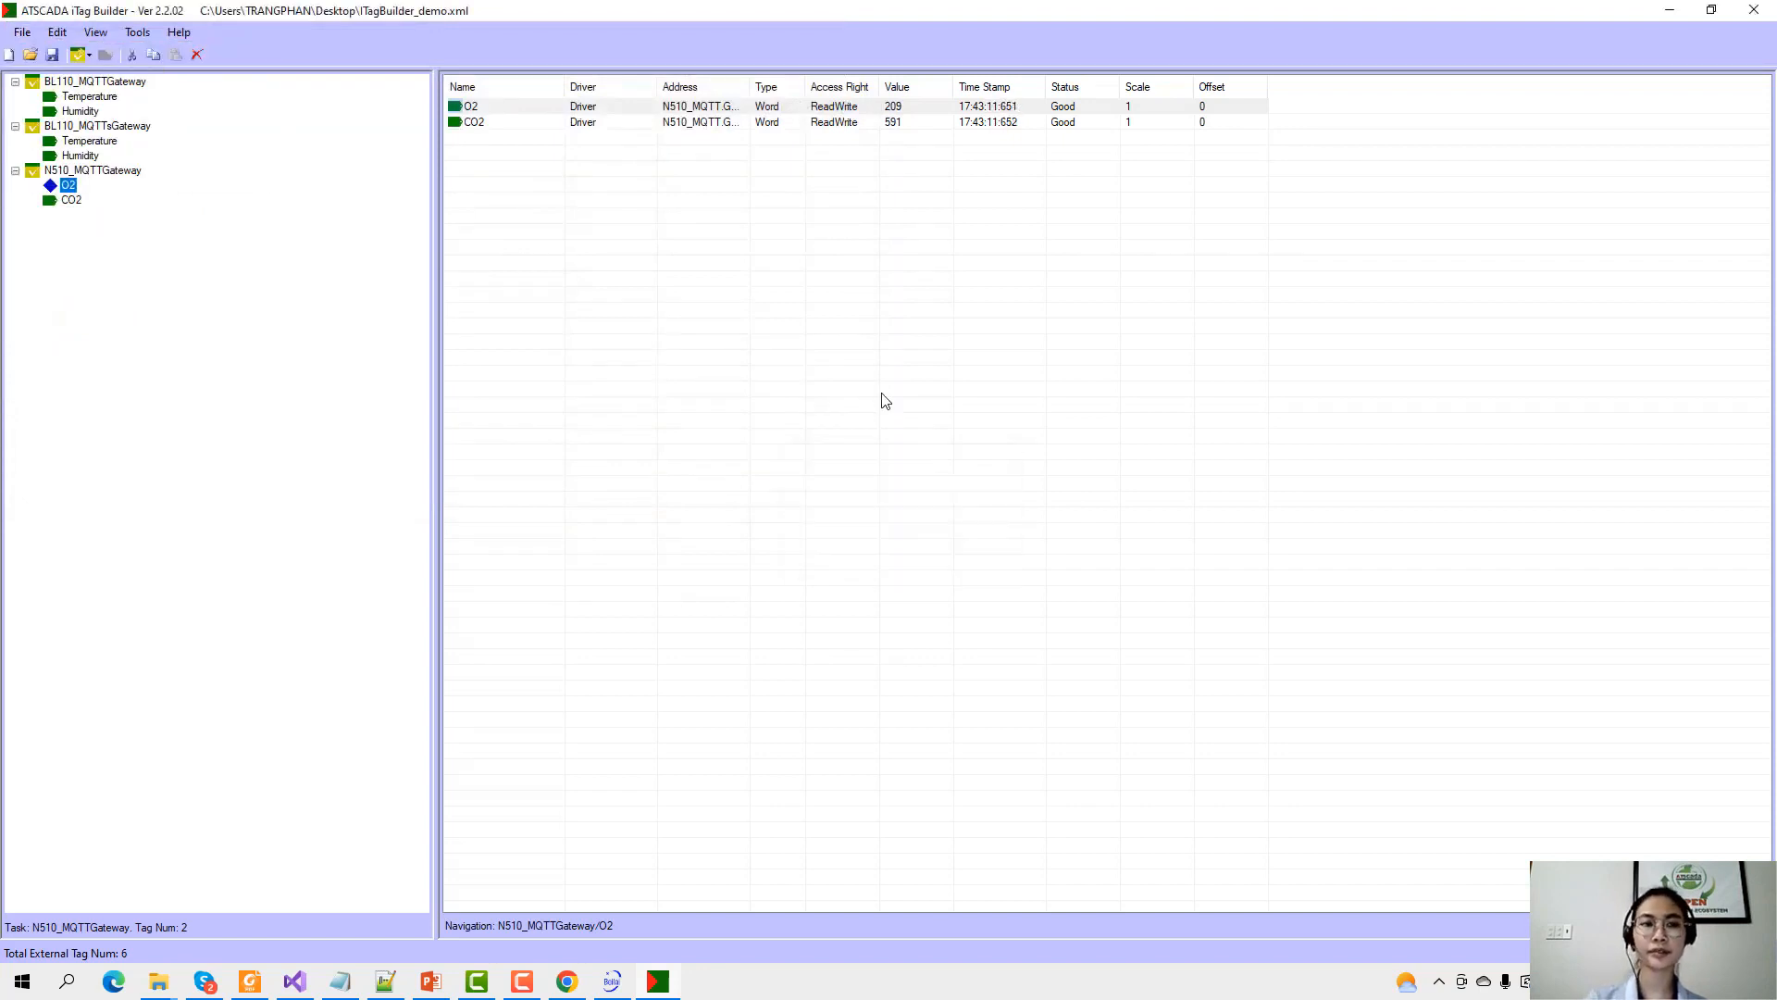
pyautogui.rightClick(736, 995)
pyautogui.click(808, 870)
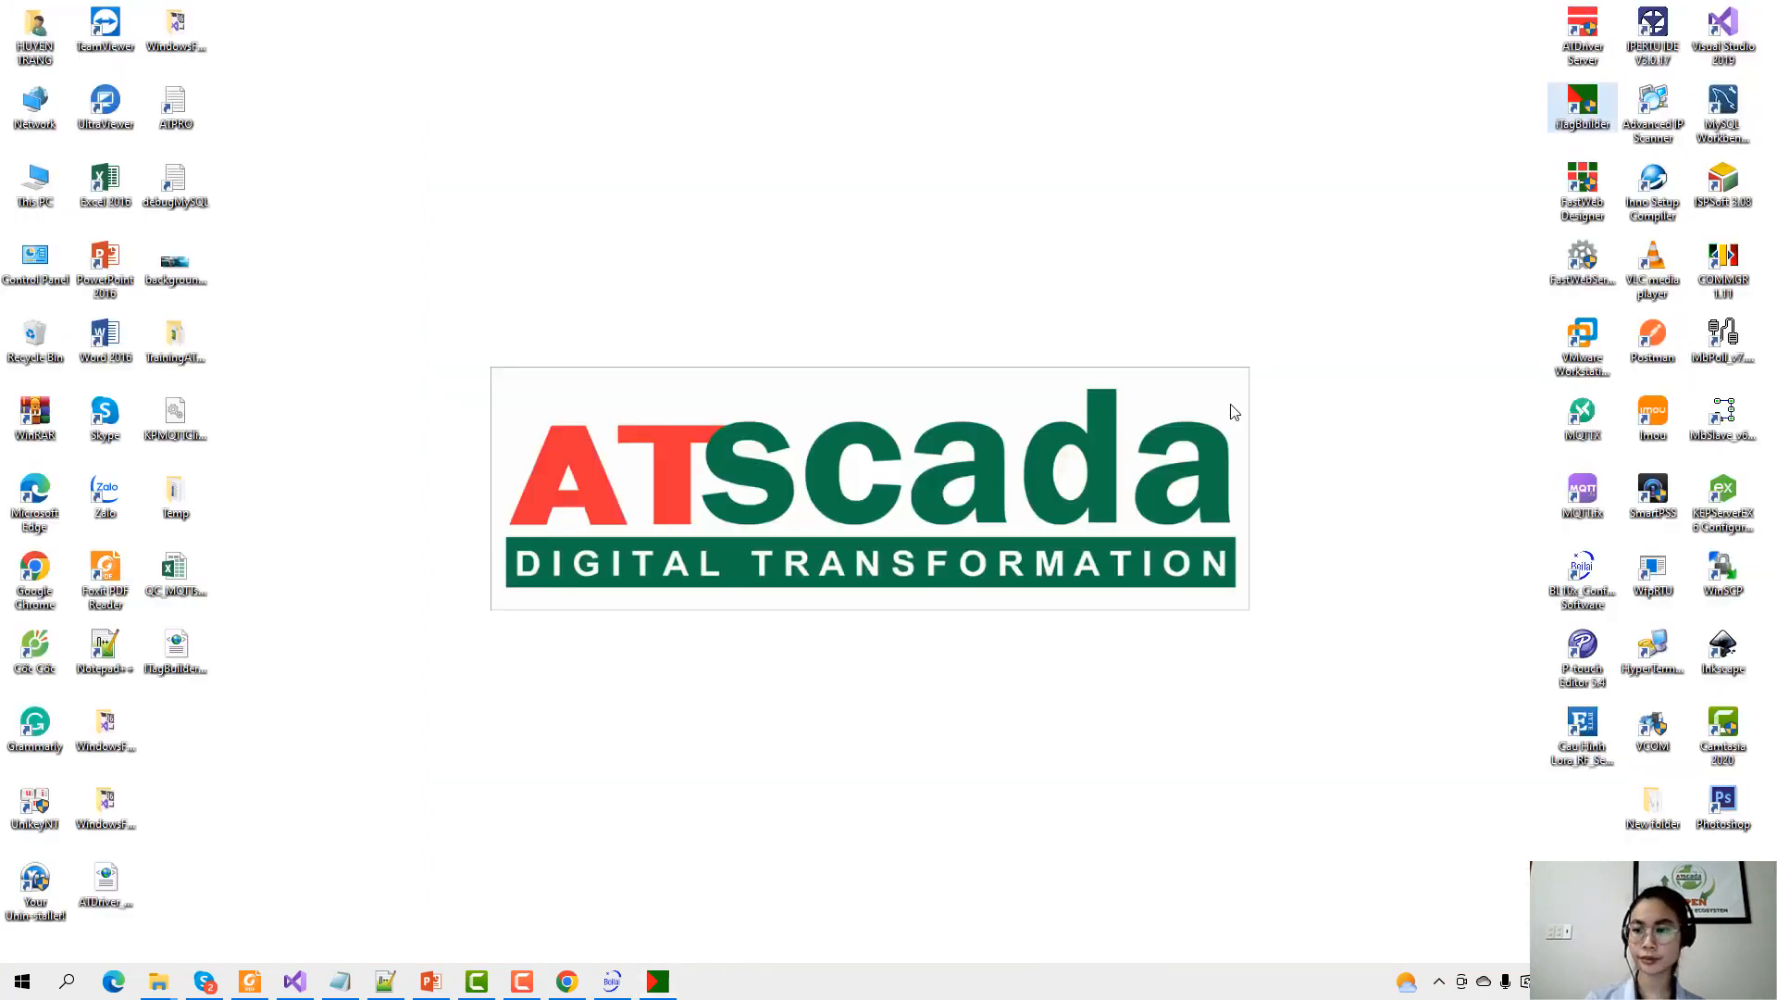
# Run Fast Web Service as administrator and bring up its Web Service settings.
pyautogui.click(1582, 260)
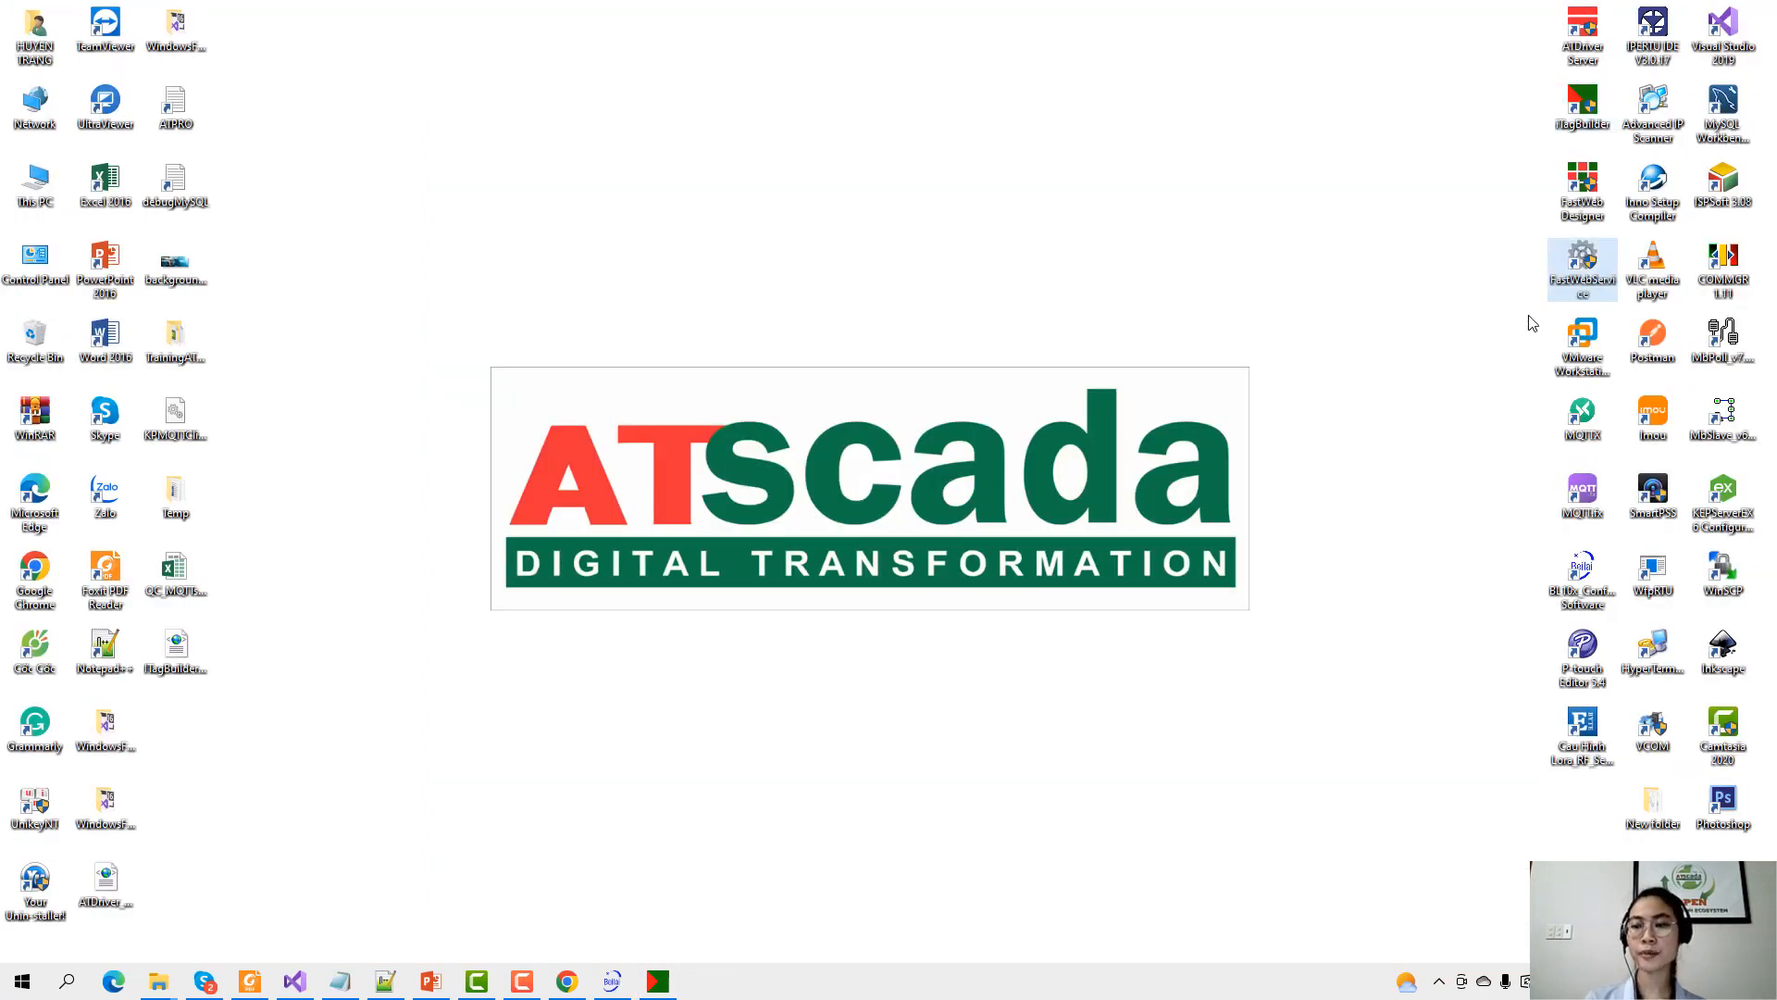
pyautogui.rightClick(1582, 266)
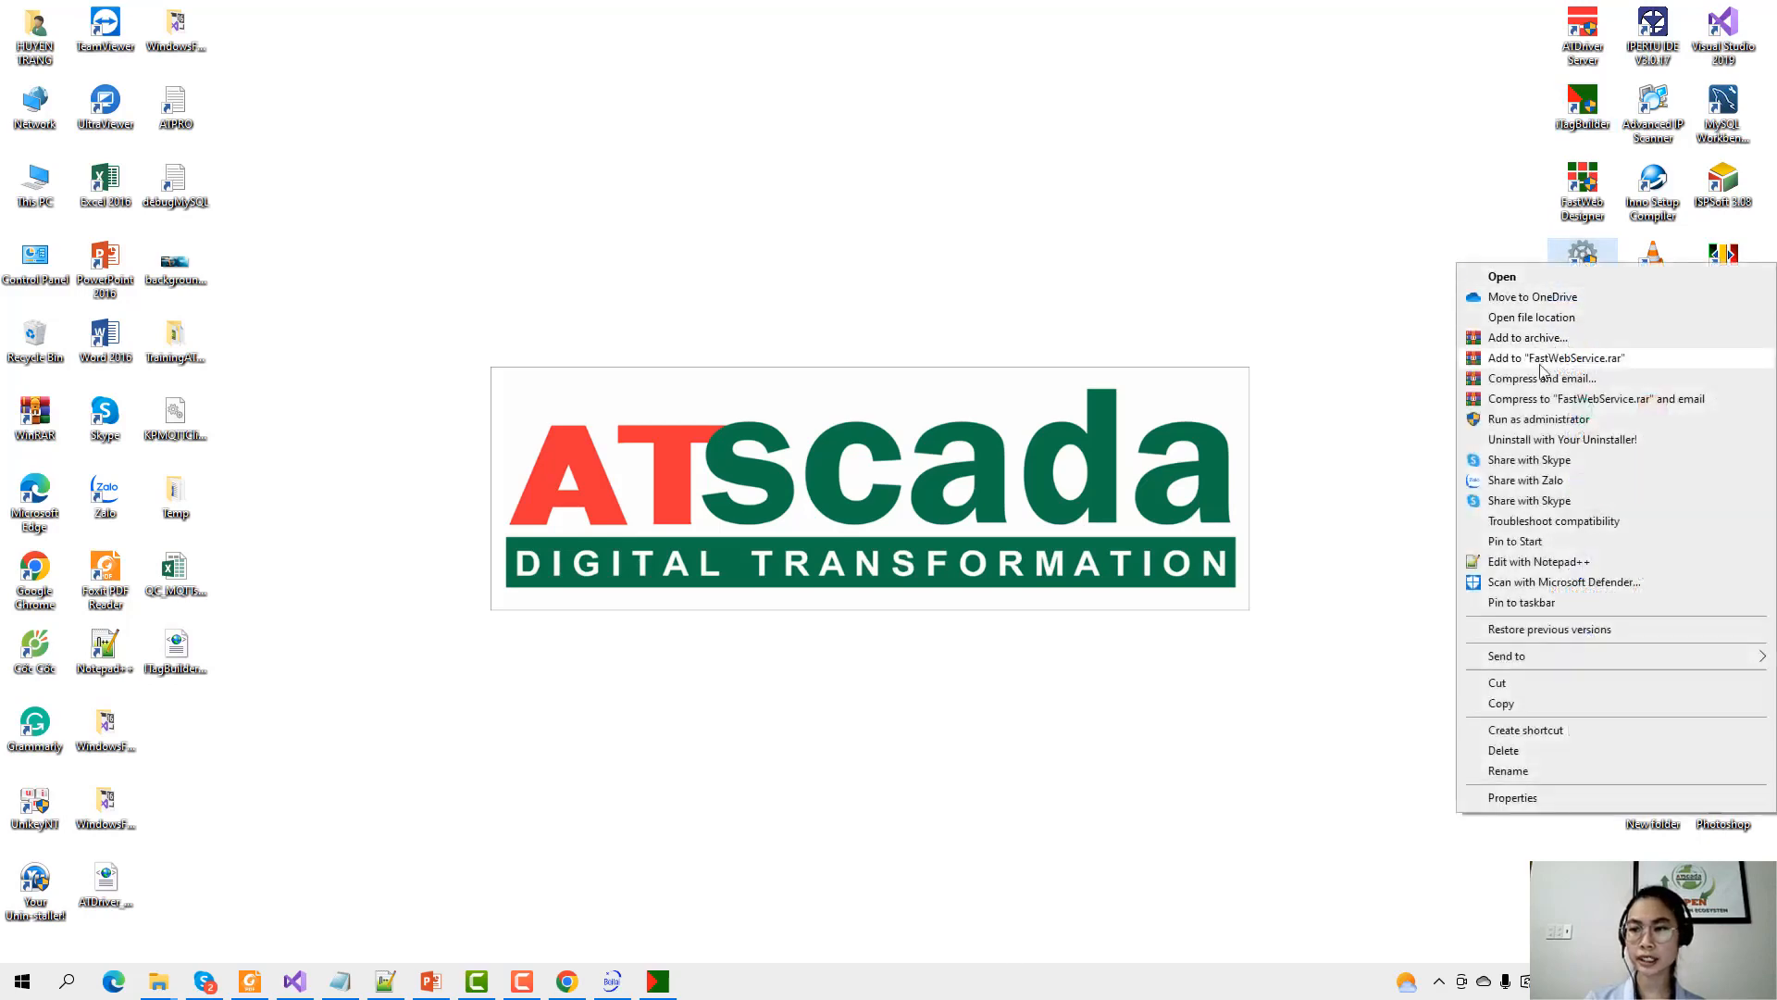
pyautogui.click(1532, 420)
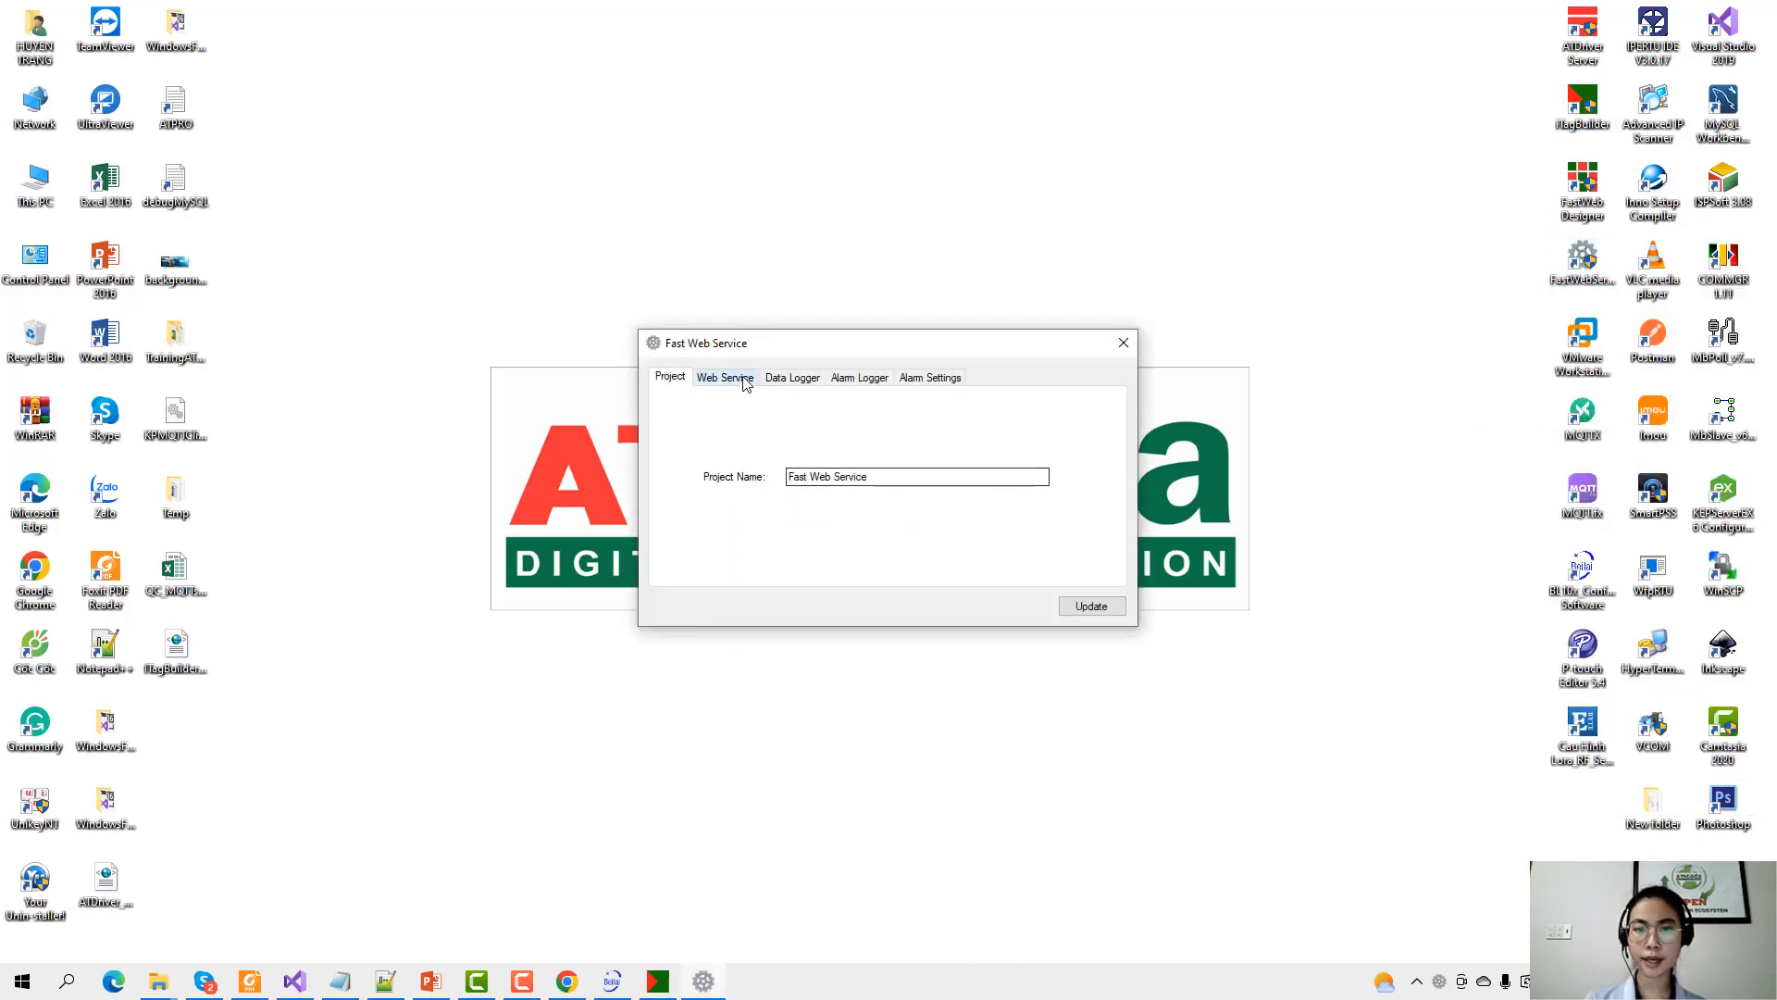
pyautogui.click(725, 378)
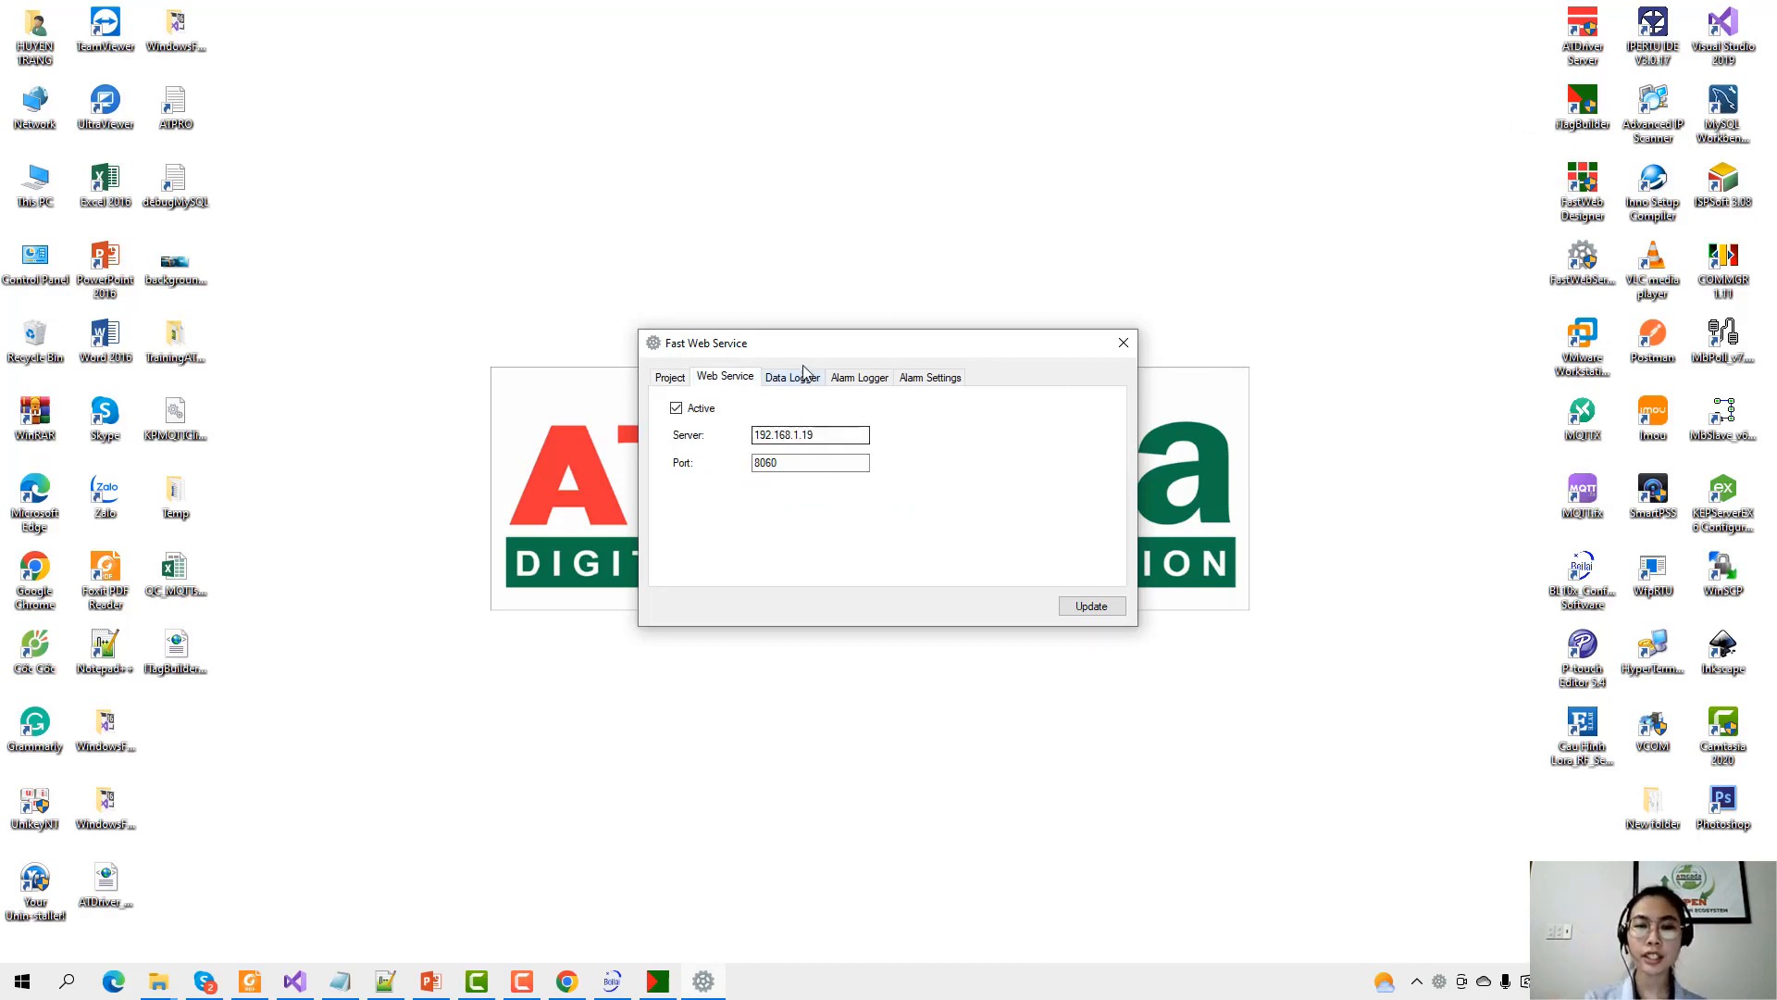
pyautogui.moveTo(799, 356); pyautogui.dragTo(775, 358)
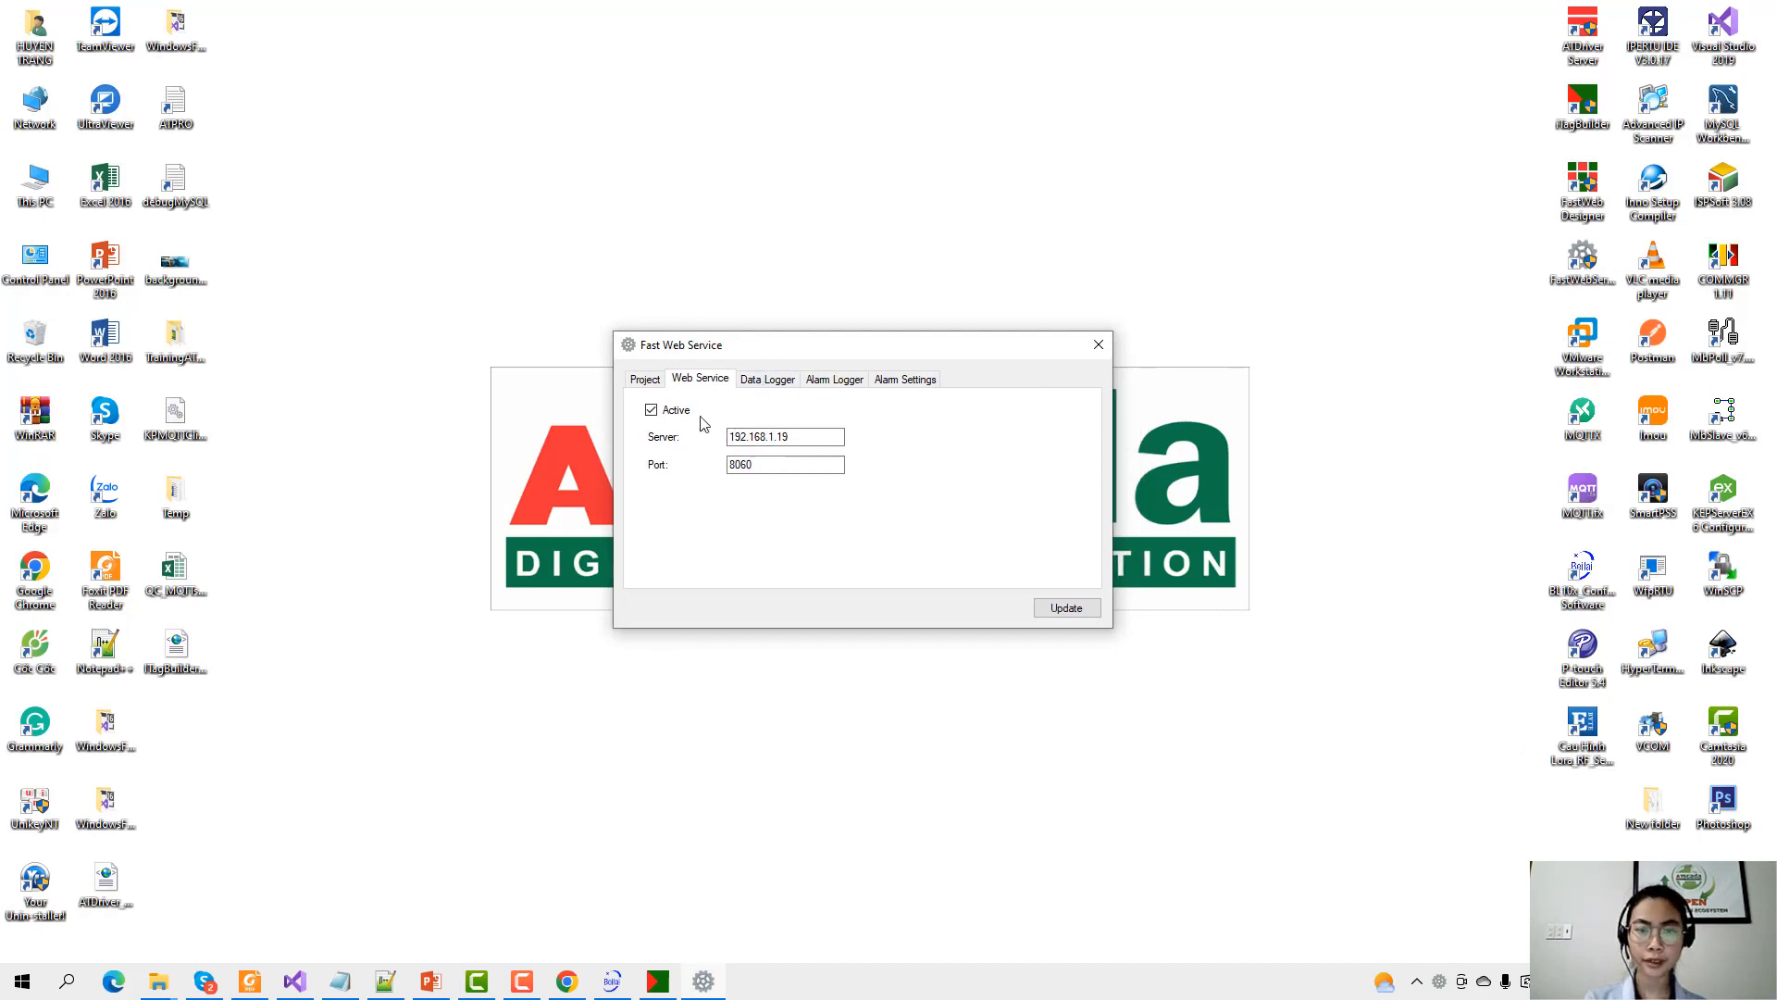
# Enable server 192.168.1.19 and port 8060, update the settings, and close the window.
pyautogui.doubleClick(769, 436)
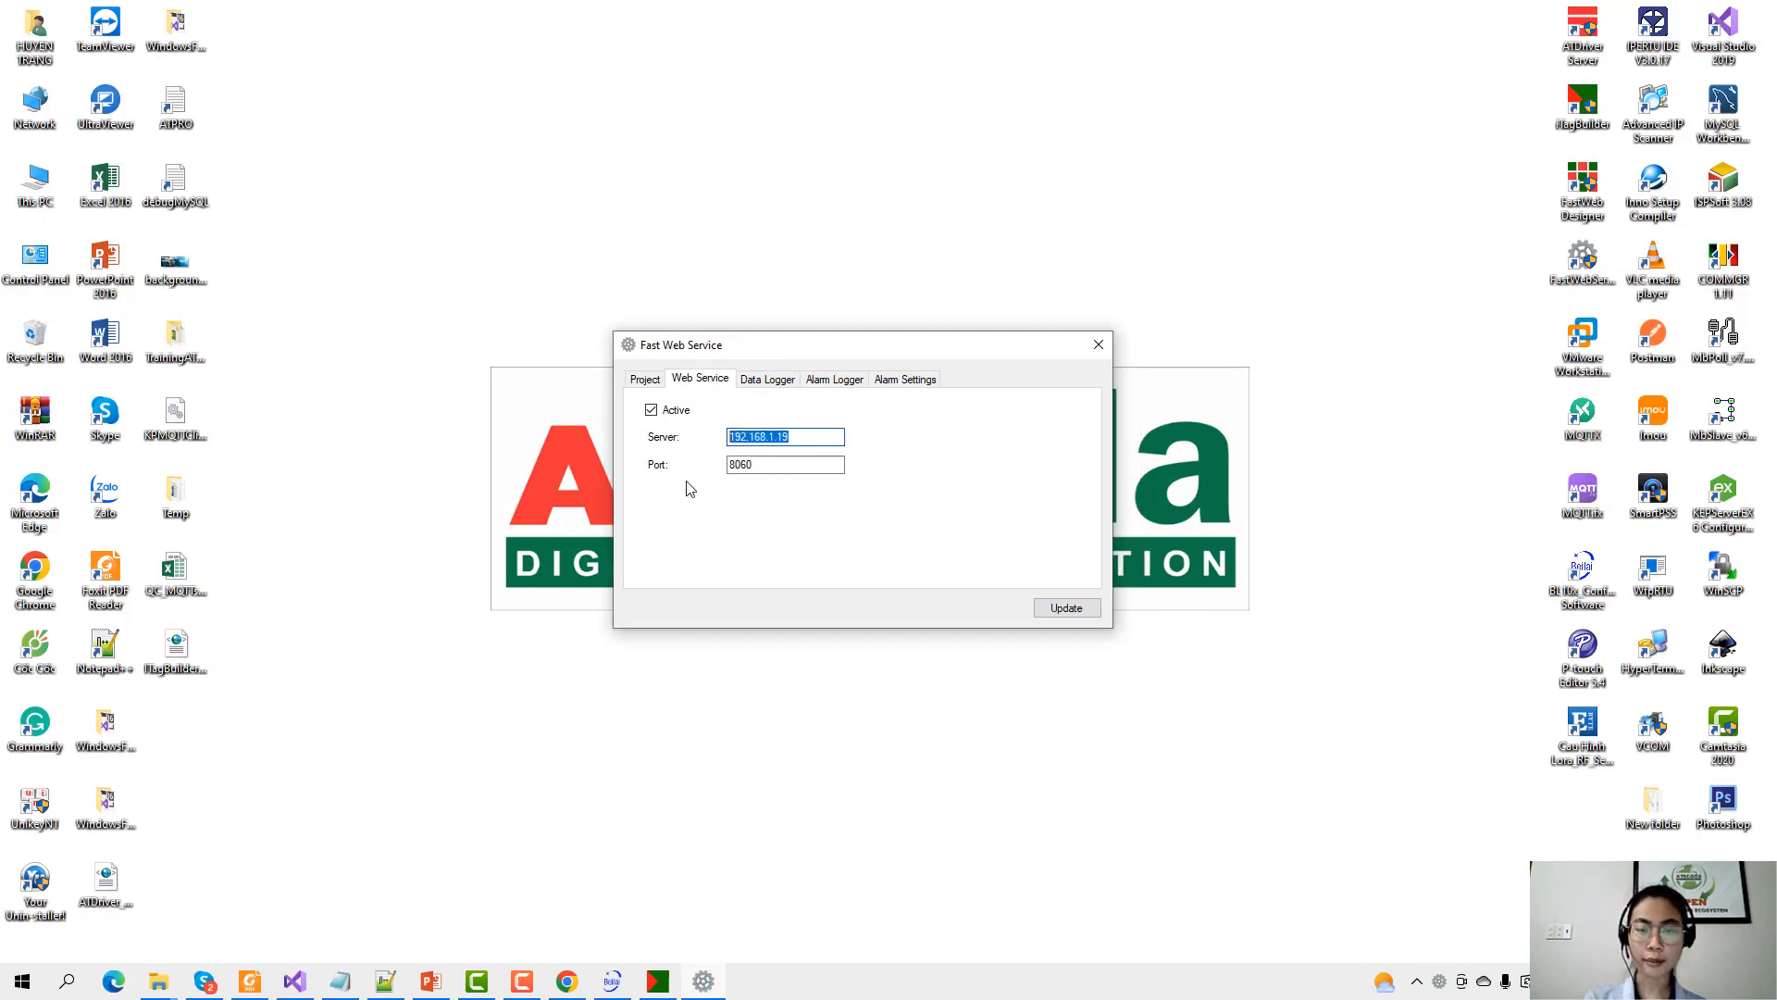
pyautogui.doubleClick(740, 467)
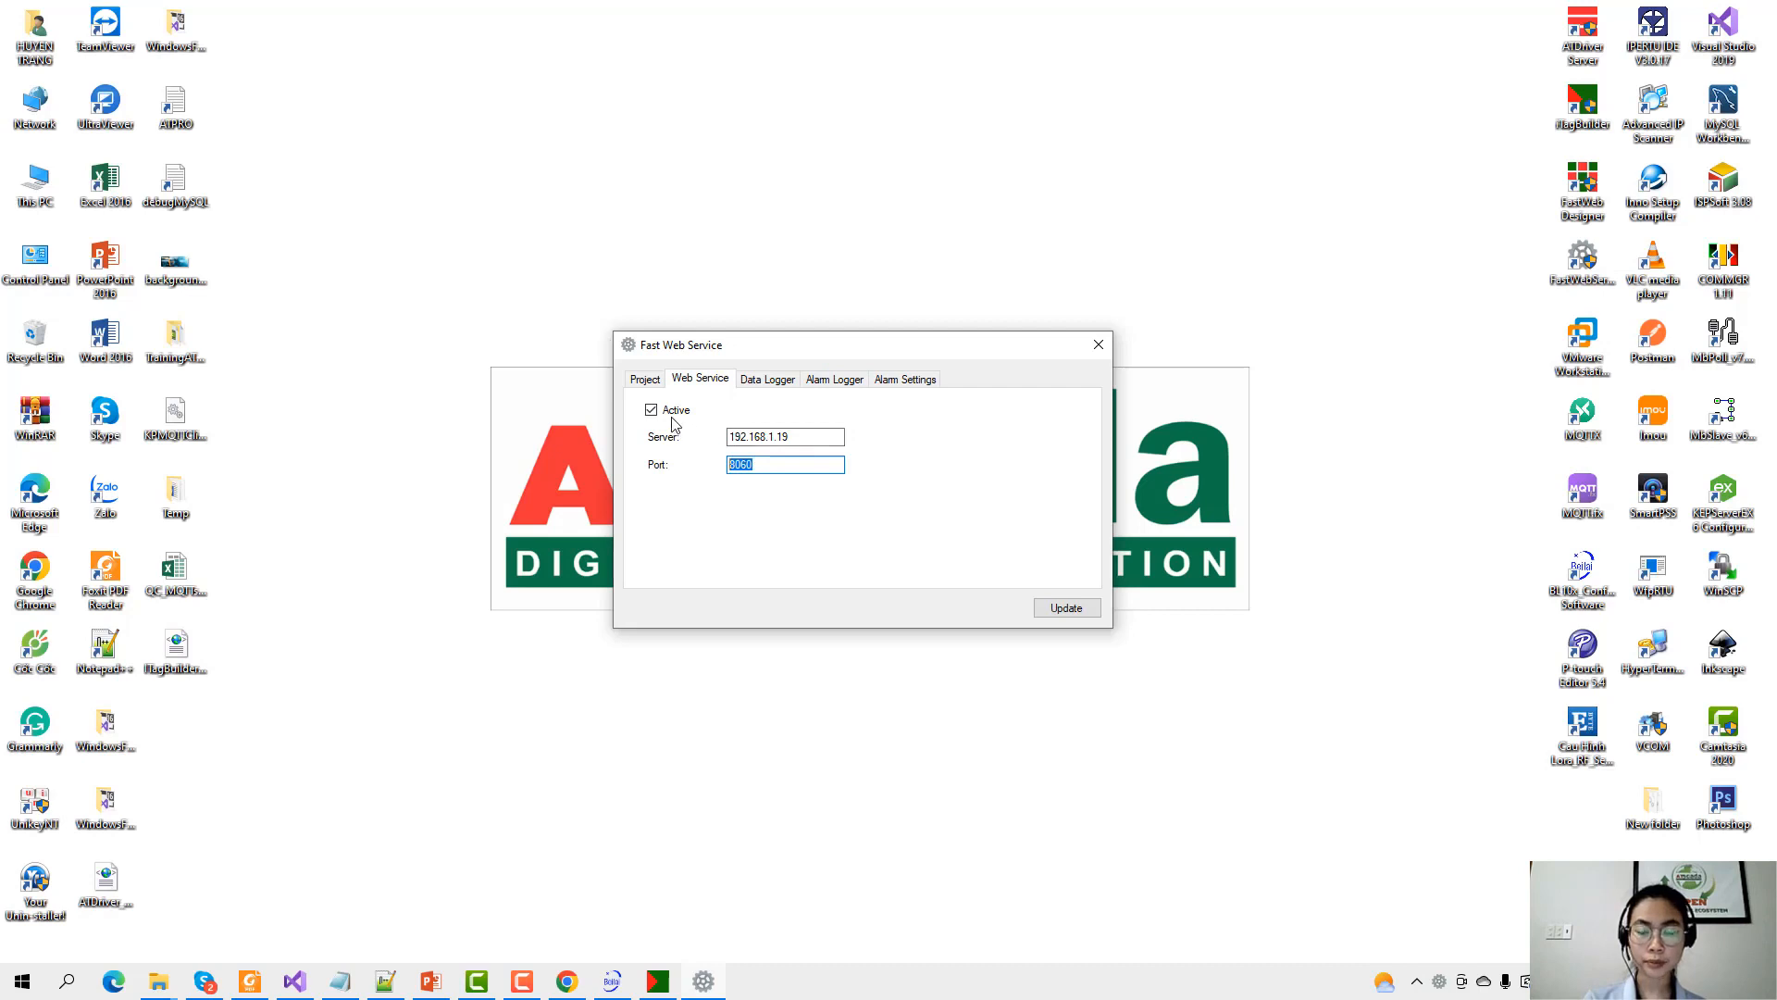
pyautogui.click(1066, 608)
pyautogui.click(940, 555)
pyautogui.click(1099, 344)
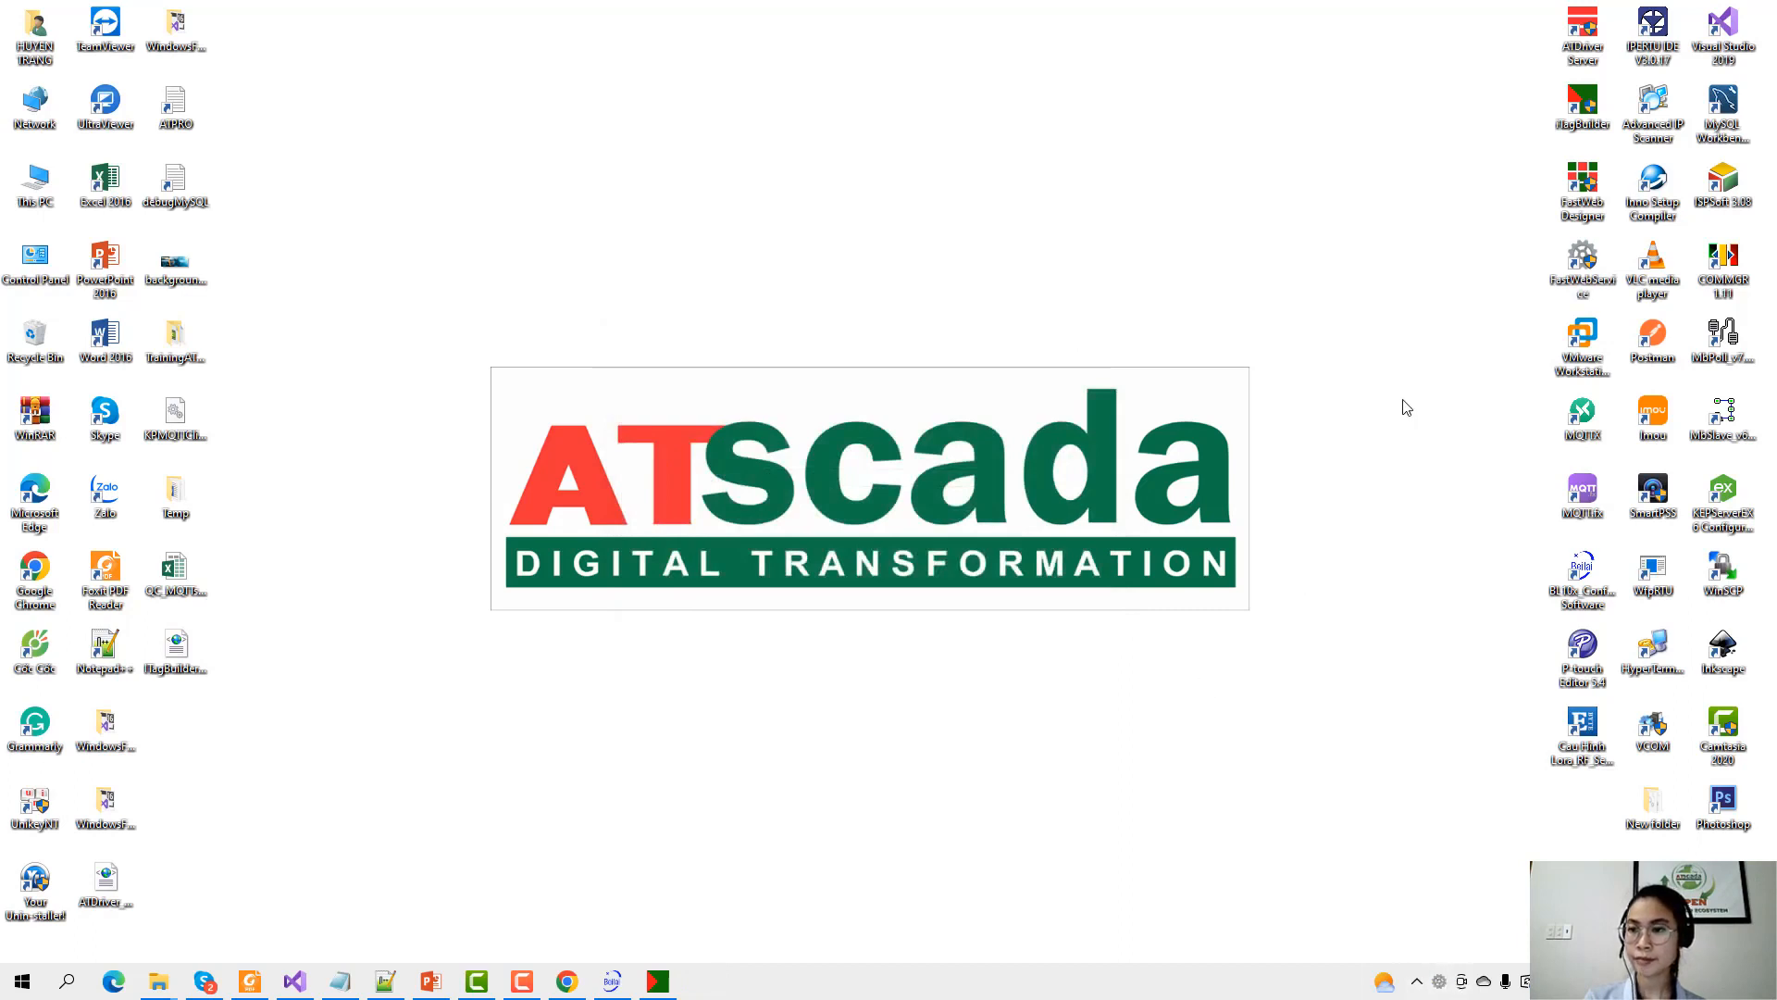
# Run FastWeb Designer as administrator, maximize it, and generate a Quick application.
pyautogui.click(1578, 186)
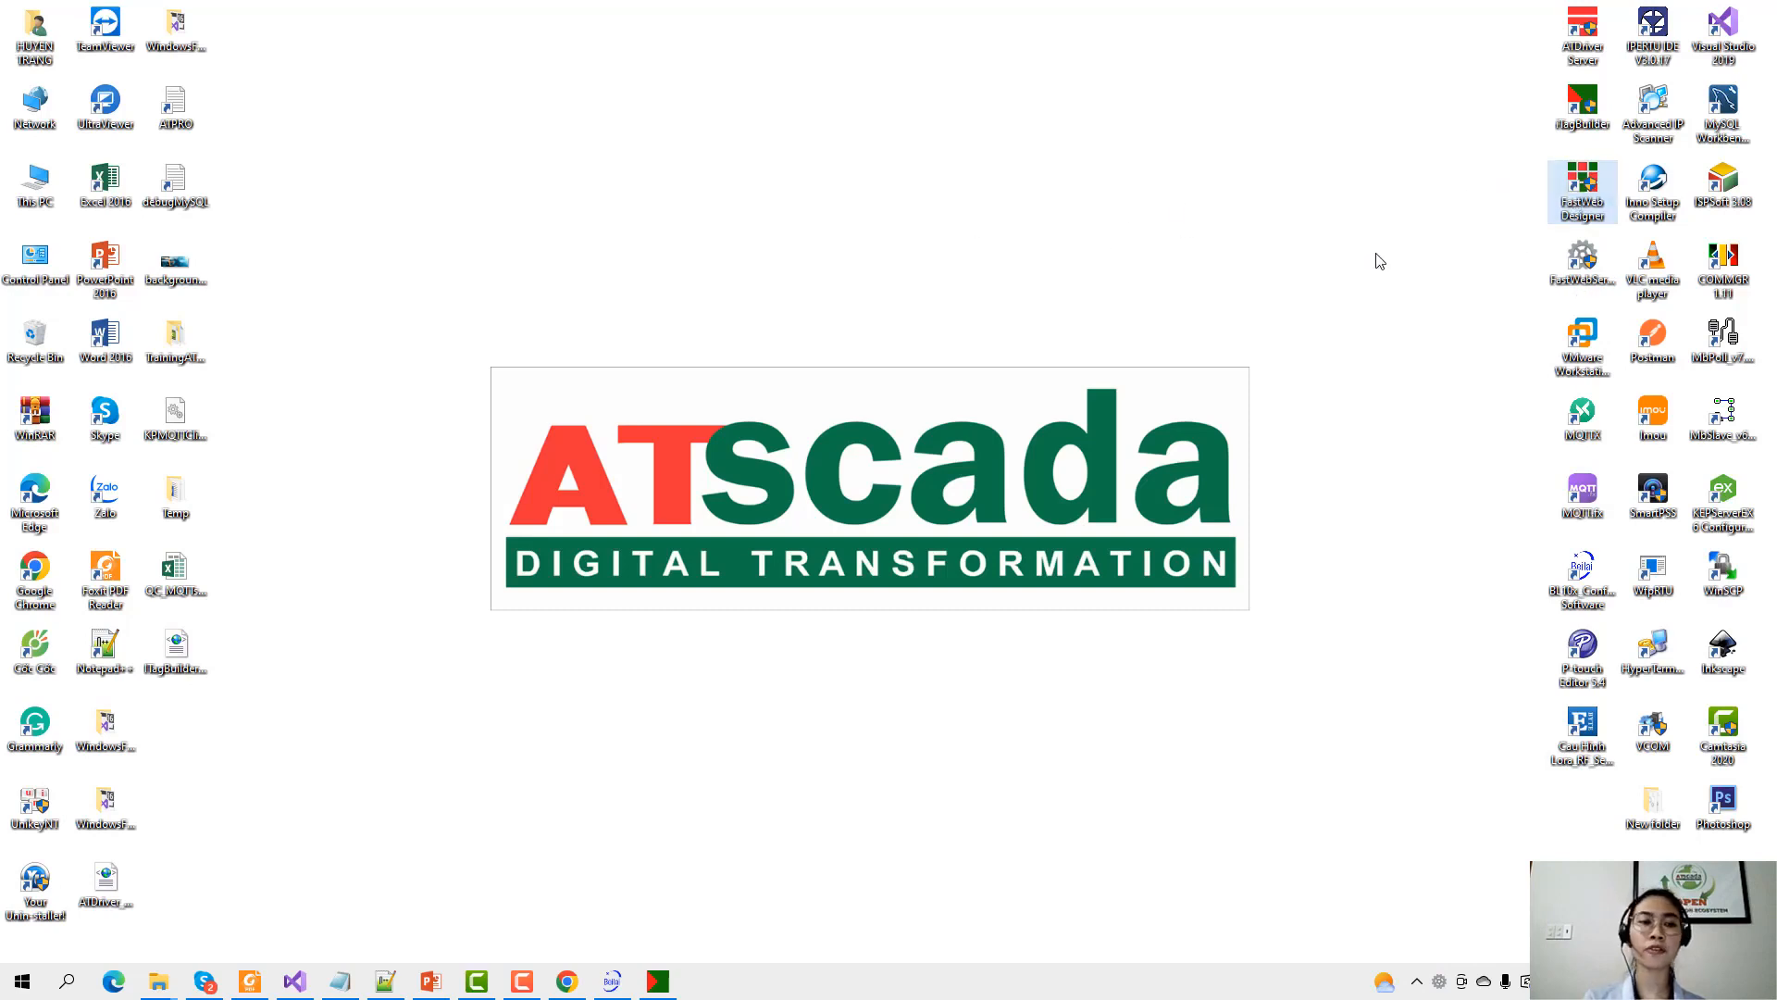
pyautogui.rightClick(1585, 191)
pyautogui.click(1481, 345)
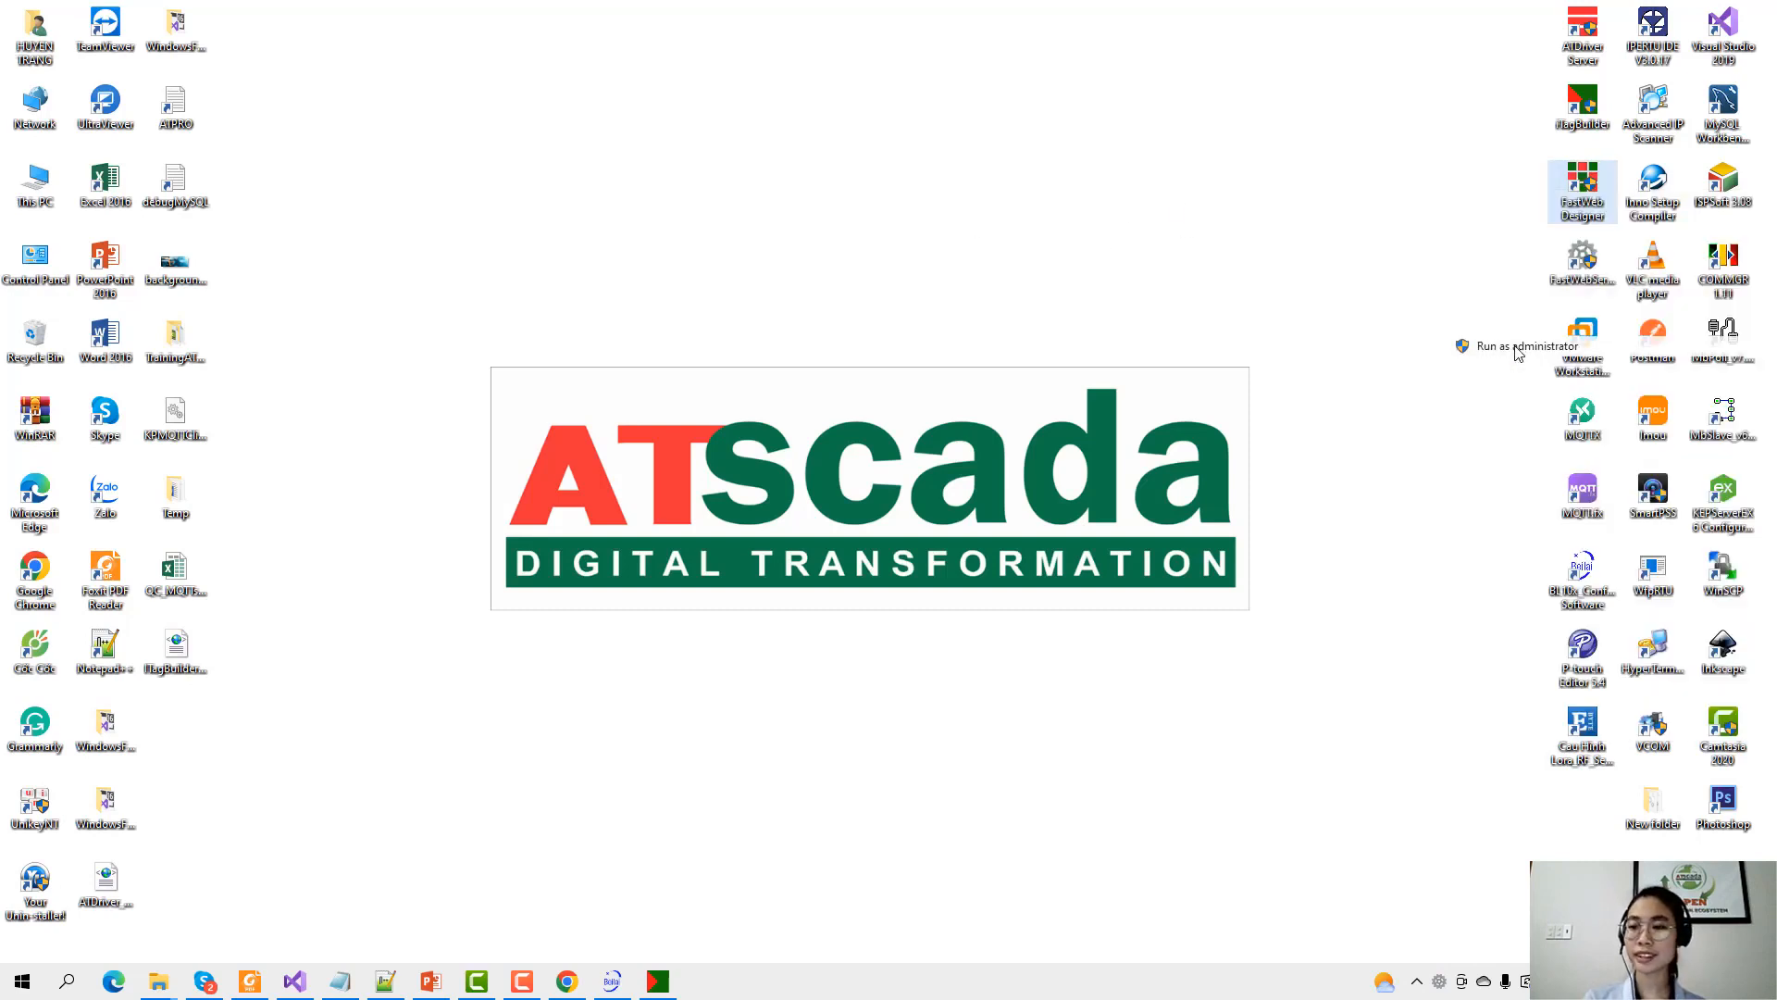
pyautogui.click(1229, 264)
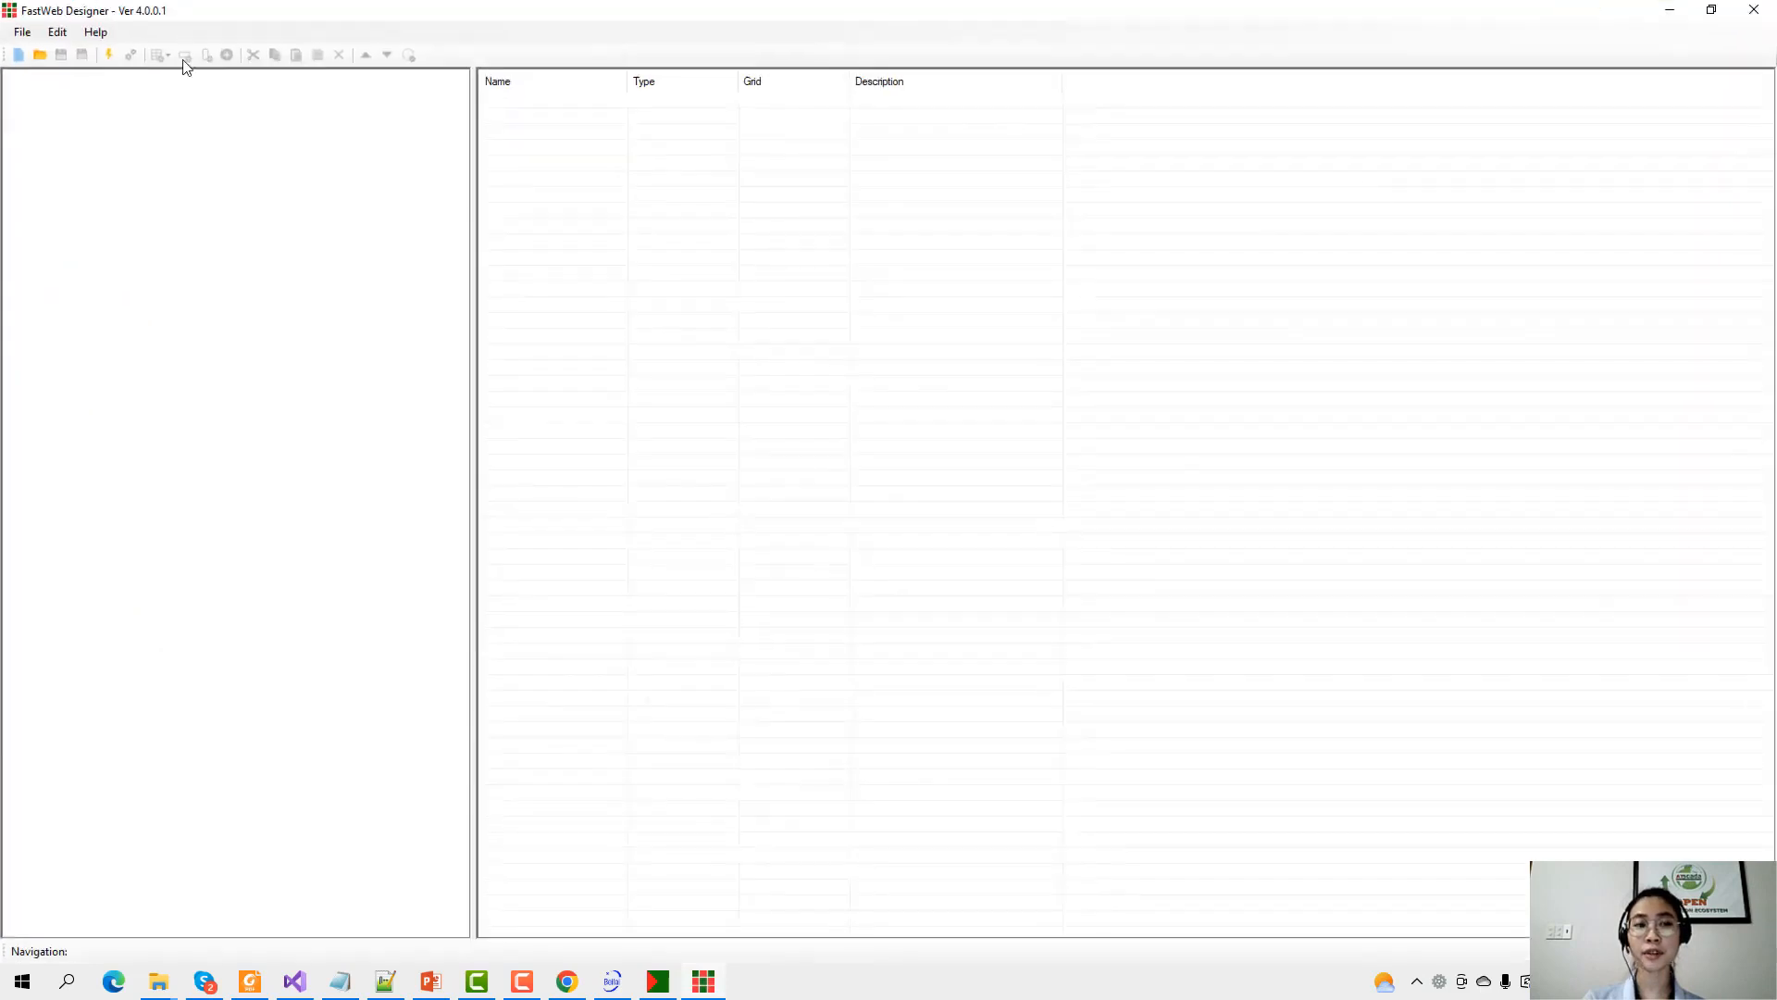
pyautogui.click(110, 56)
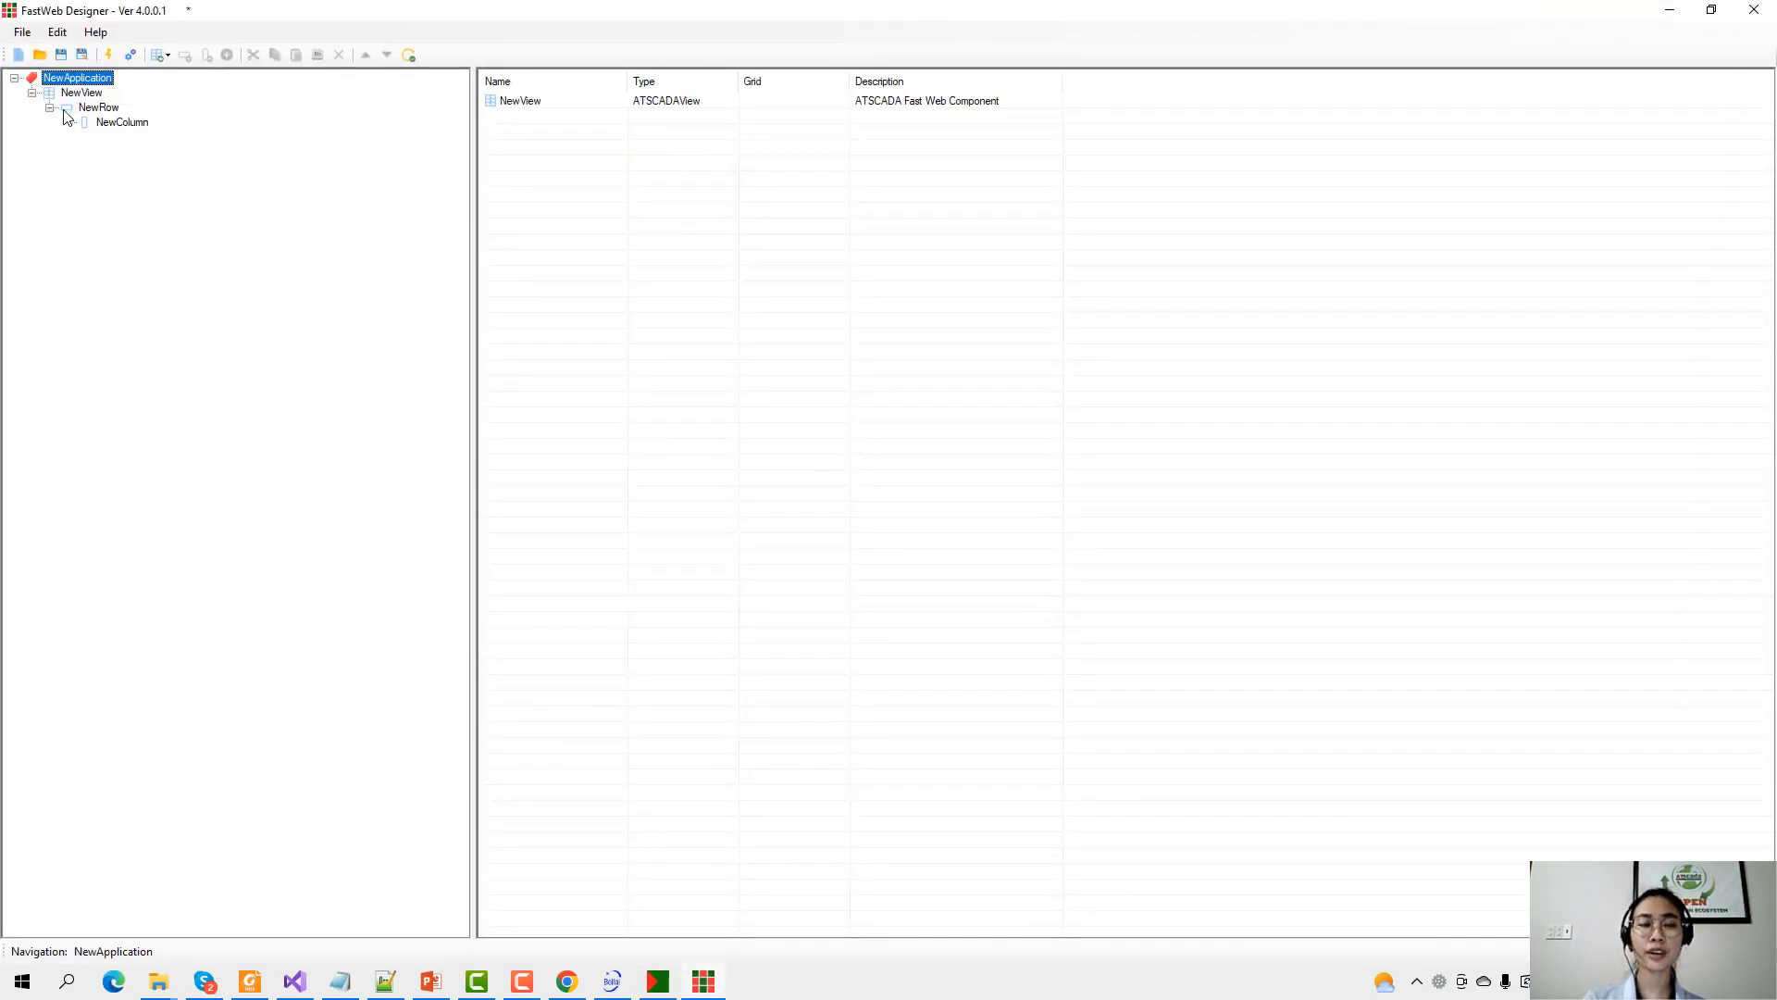
# Review the six generated cards under NewColumn, from Temperature through CO2.
pyautogui.click(109, 123)
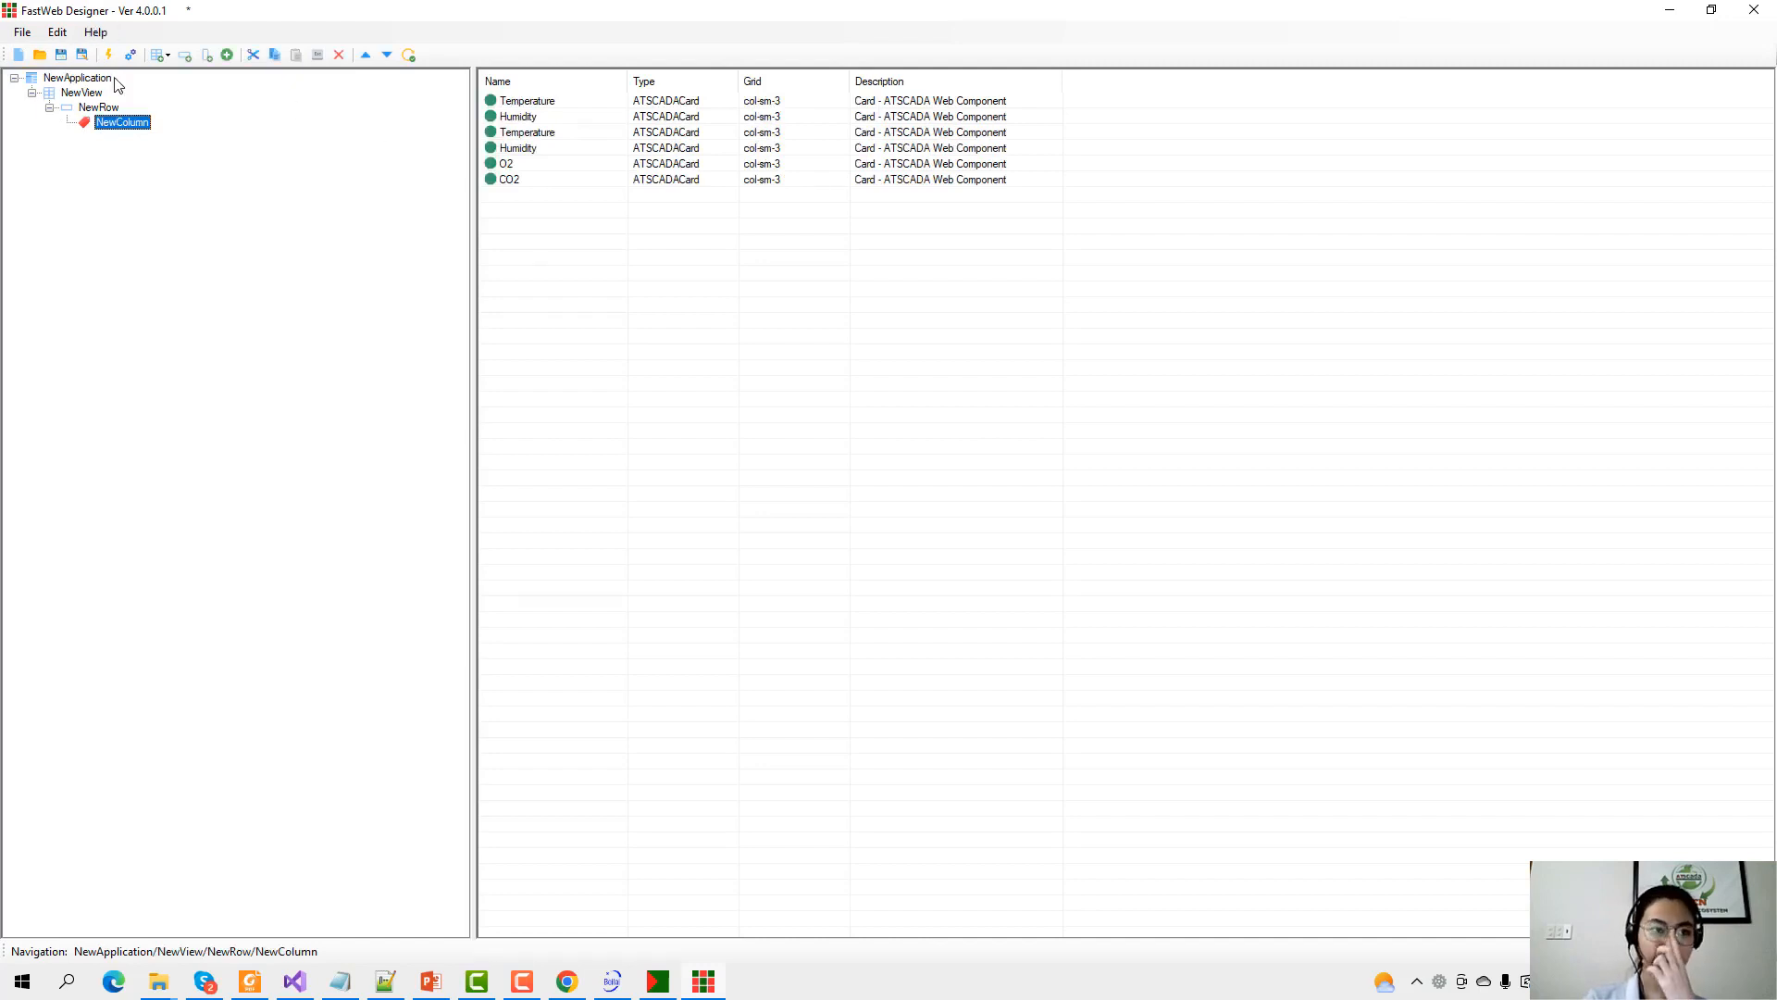
pyautogui.click(560, 104)
pyautogui.click(554, 133)
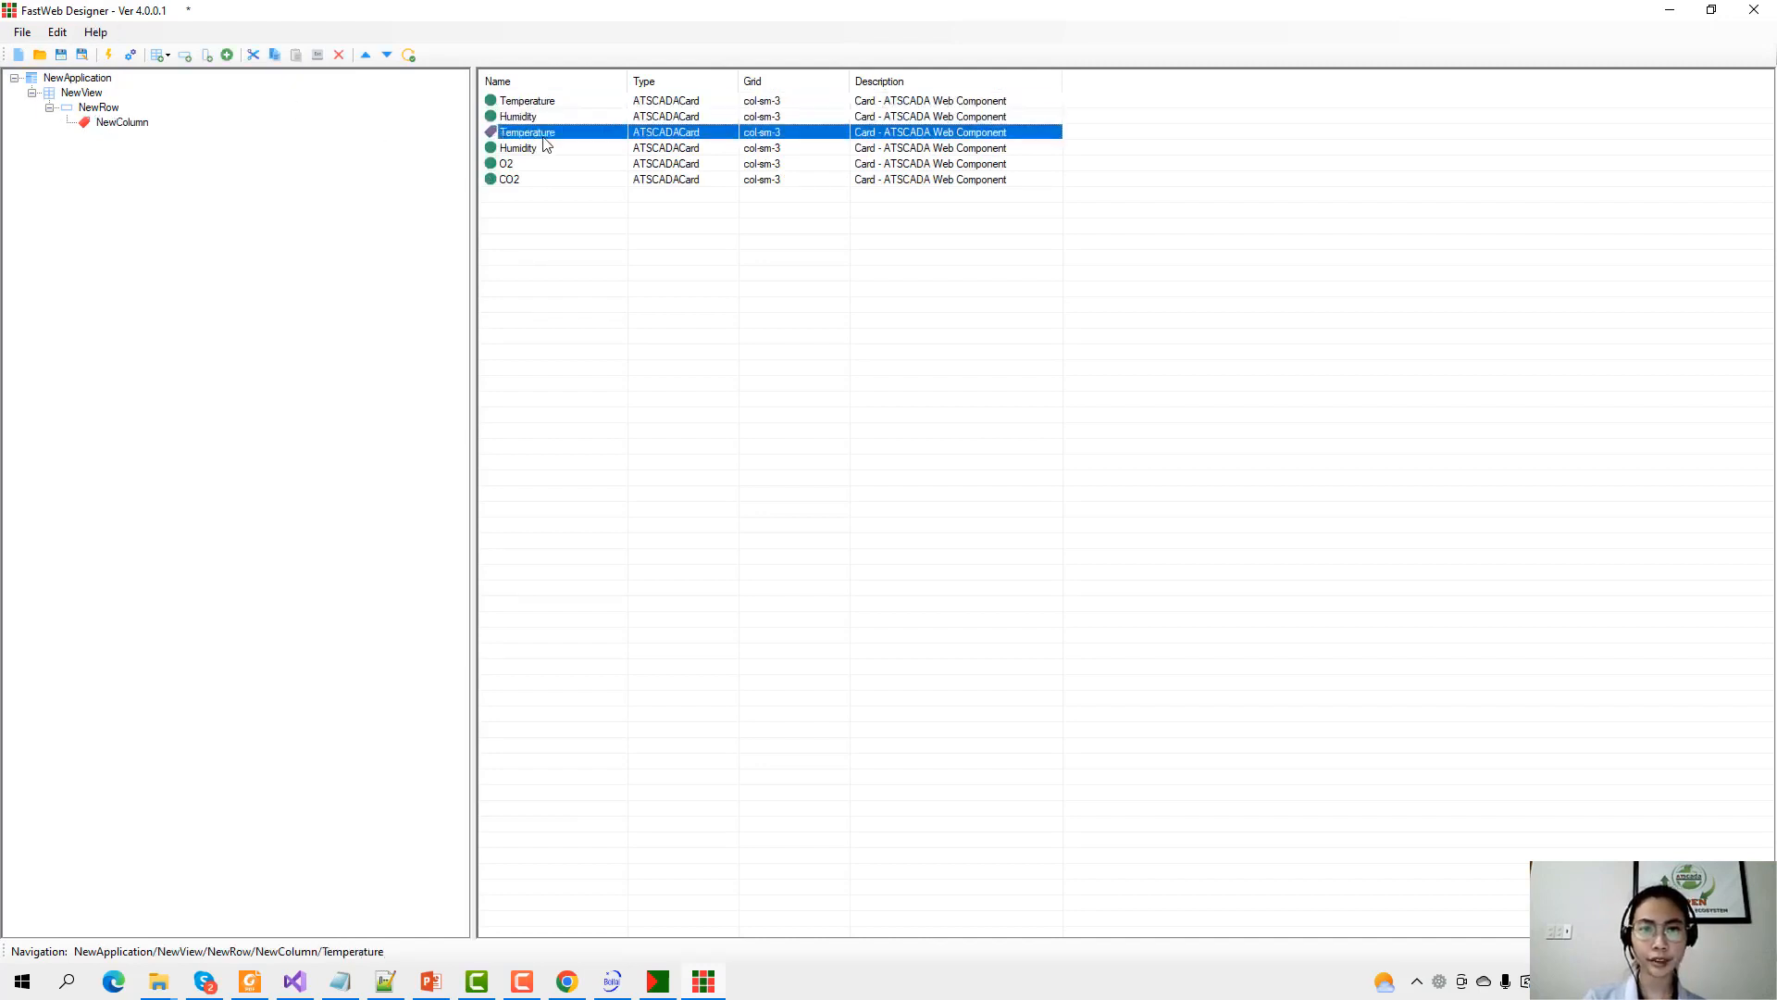
pyautogui.click(548, 148)
pyautogui.click(543, 164)
pyautogui.click(540, 181)
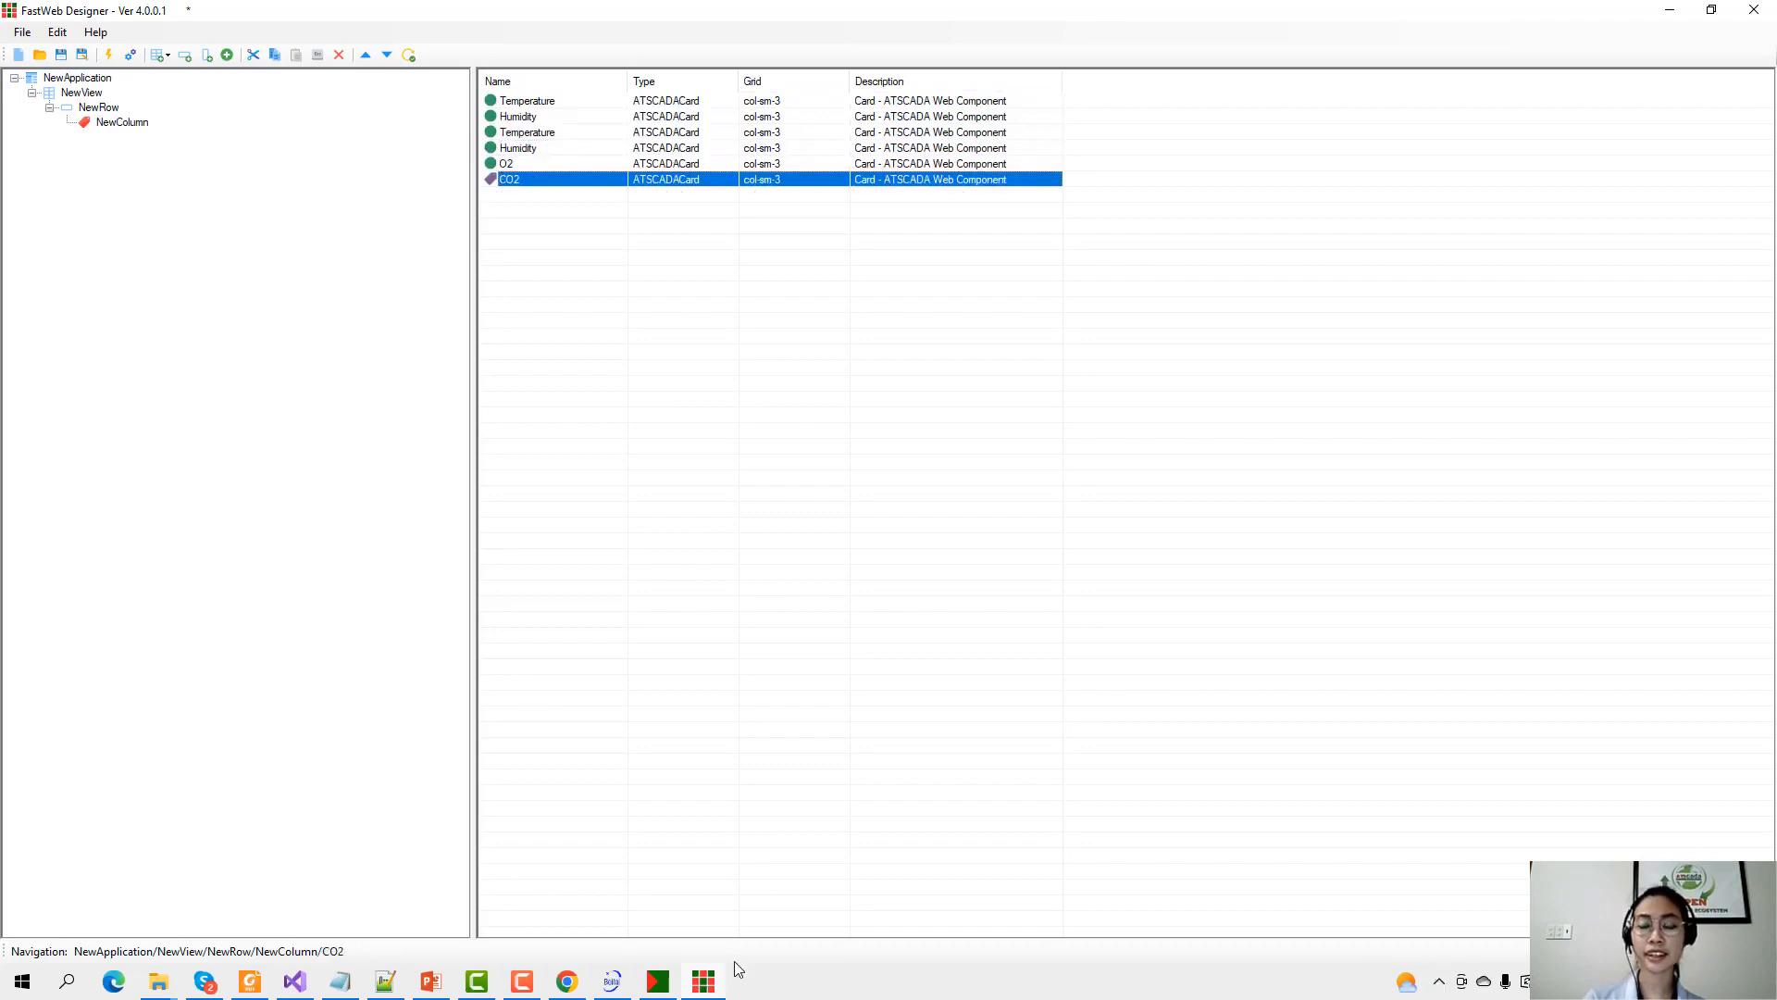
# Compare against iTag Builder's BL110 gateway Temperature and Humidity tags, then hide iTag Builder.
pyautogui.click(657, 981)
pyautogui.moveTo(864, 9); pyautogui.dragTo(1113, 323)
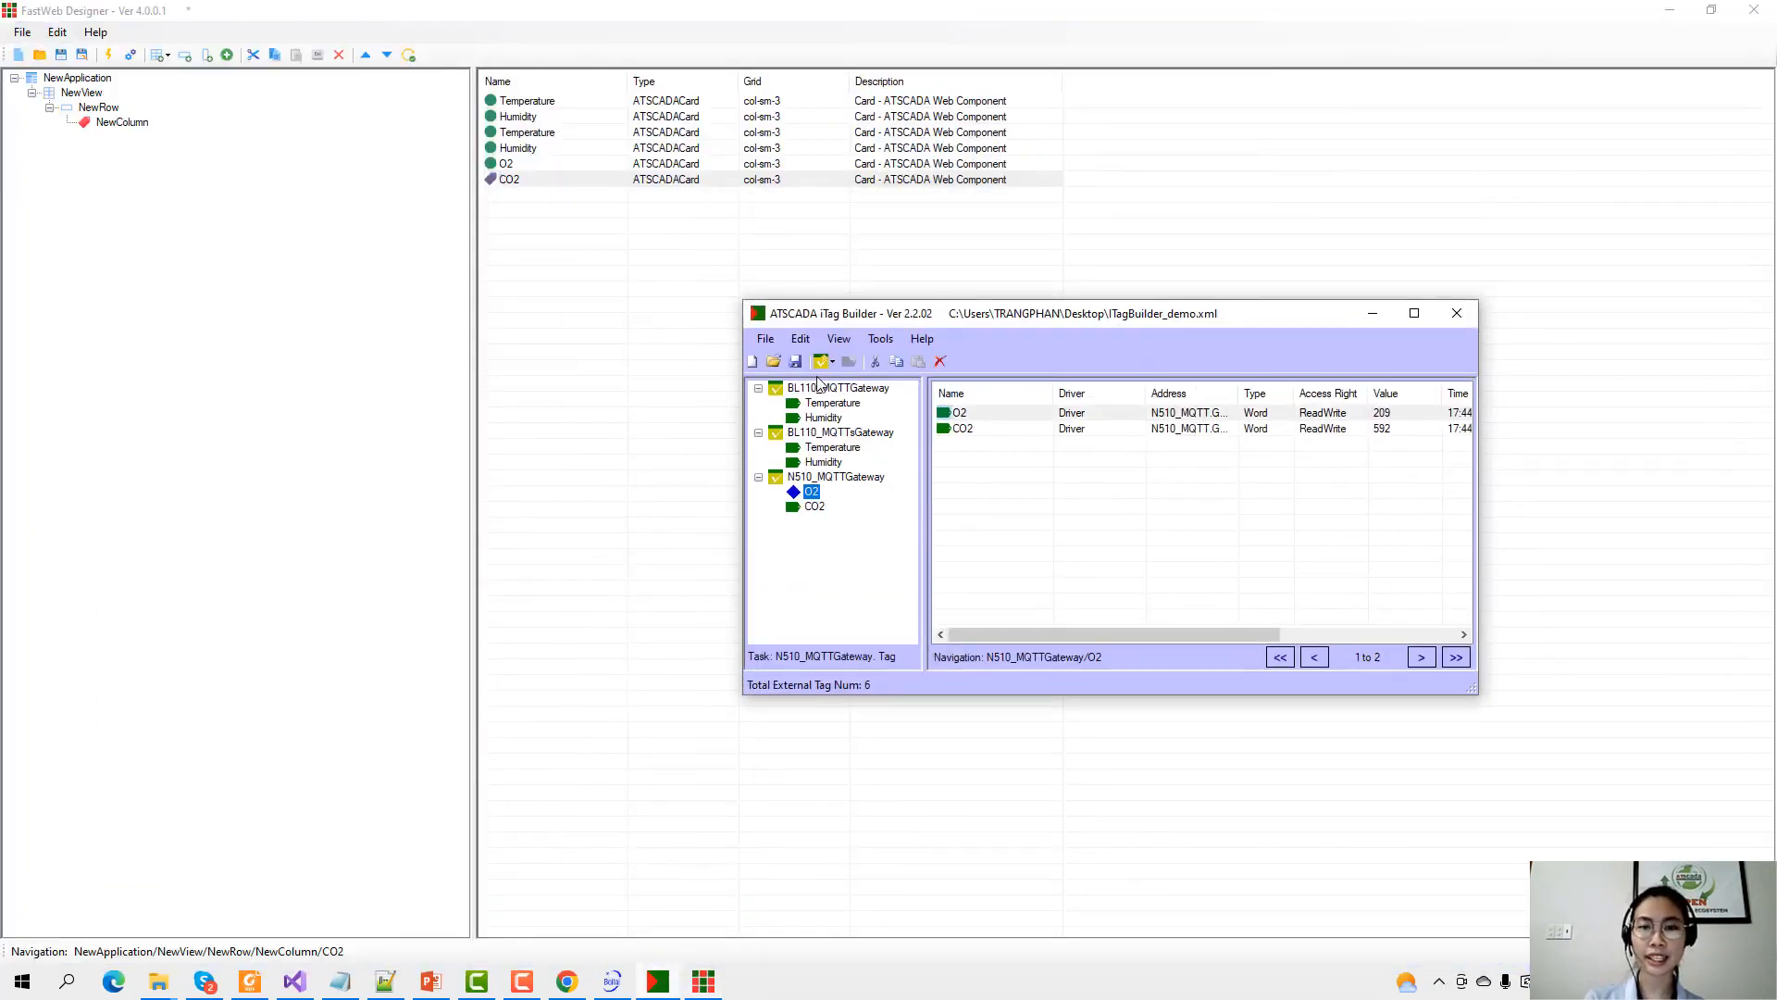
pyautogui.click(832, 402)
pyautogui.click(823, 462)
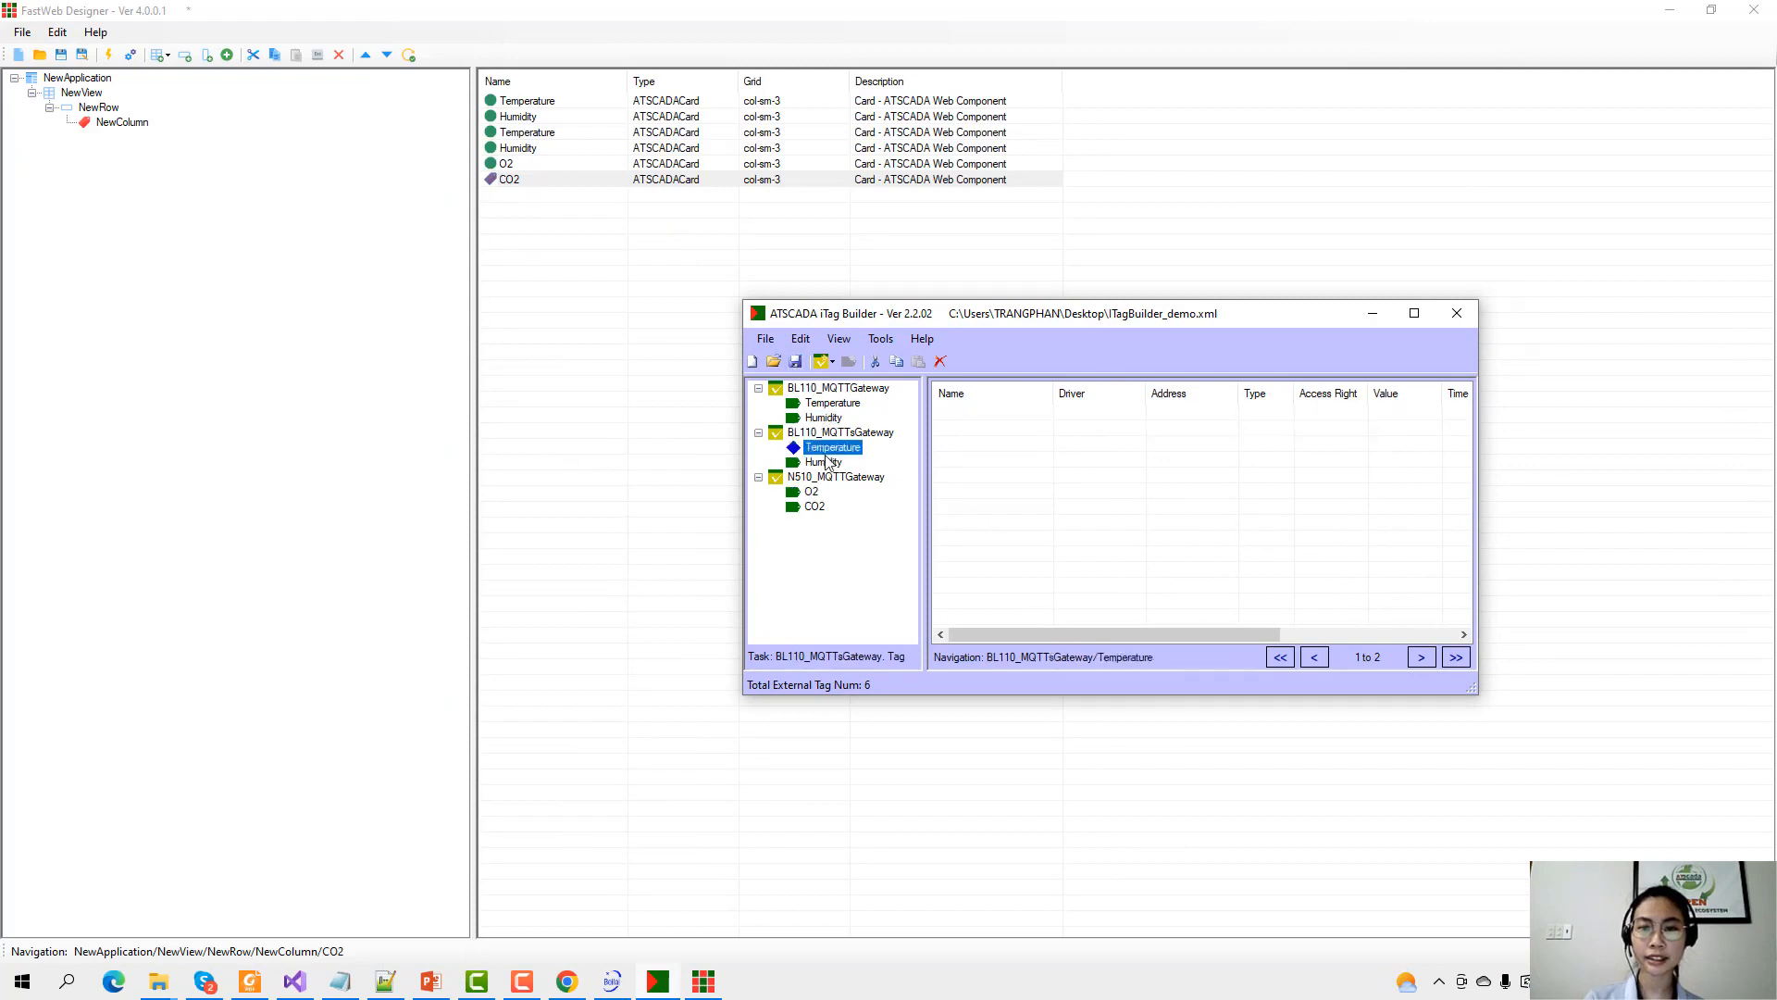
pyautogui.click(1373, 313)
# Step through the Temperature, Humidity, O2 and CO2 cards again to verify their order.
pyautogui.click(523, 100)
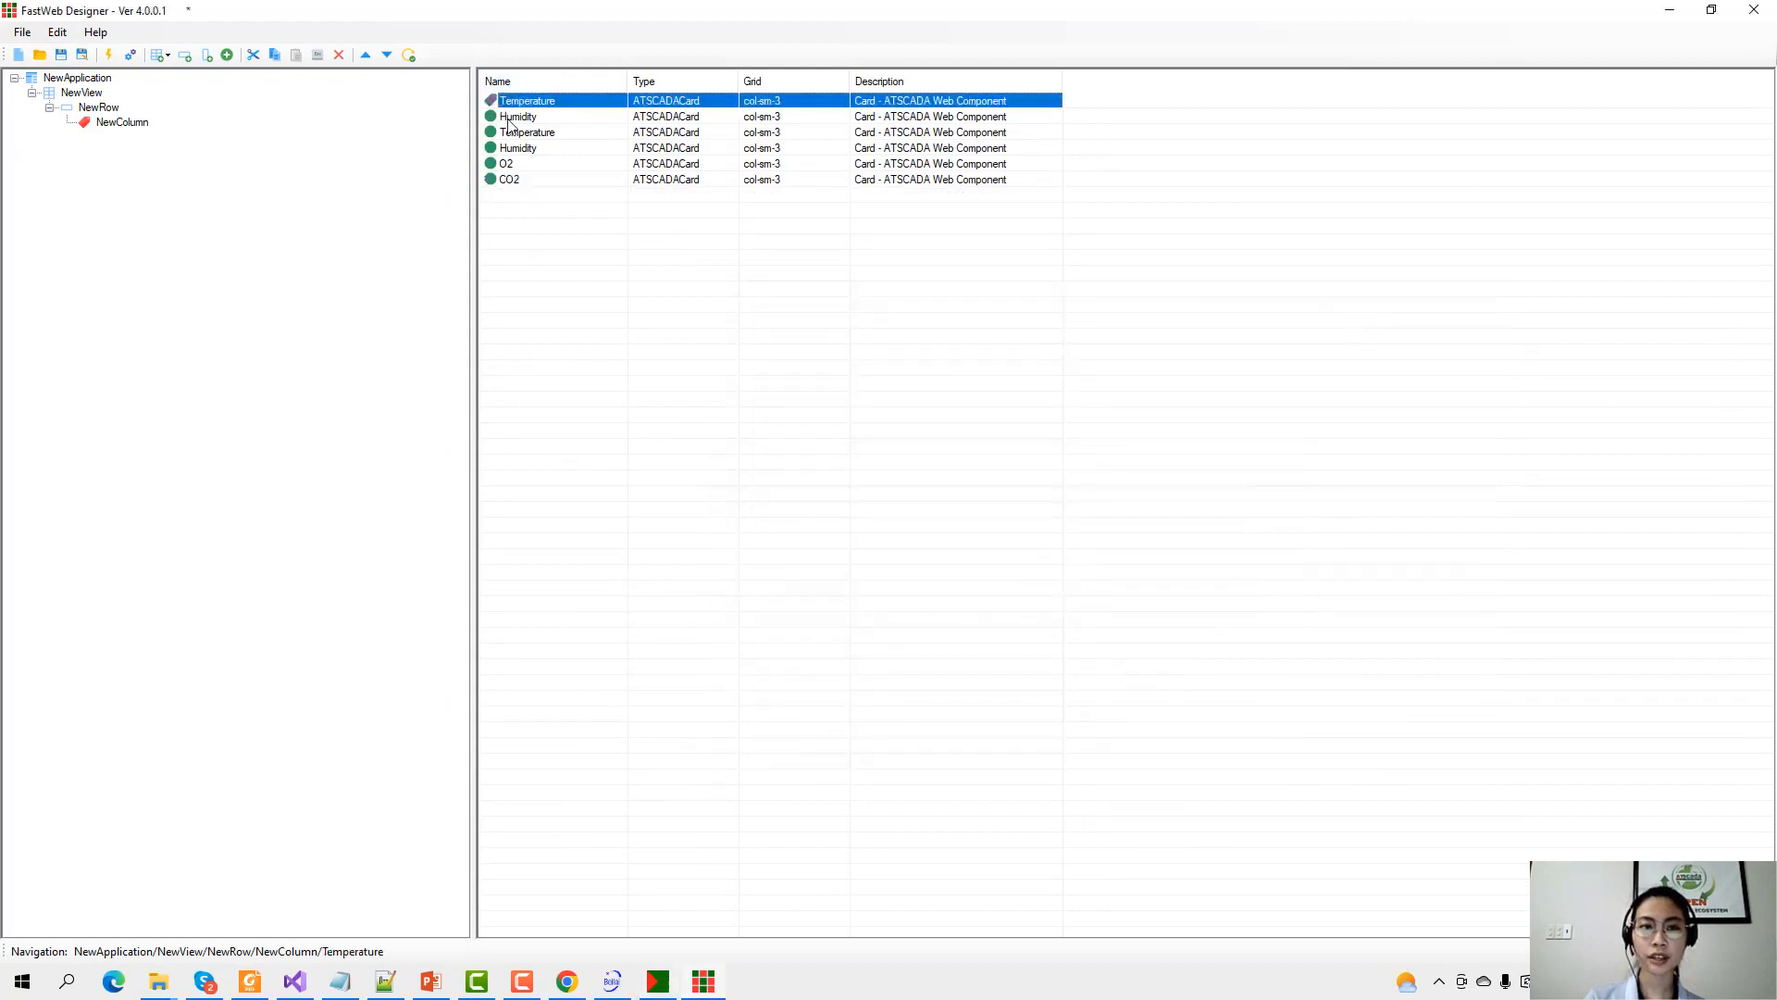
pyautogui.click(519, 116)
pyautogui.click(518, 132)
pyautogui.click(521, 147)
pyautogui.click(523, 163)
pyautogui.click(757, 180)
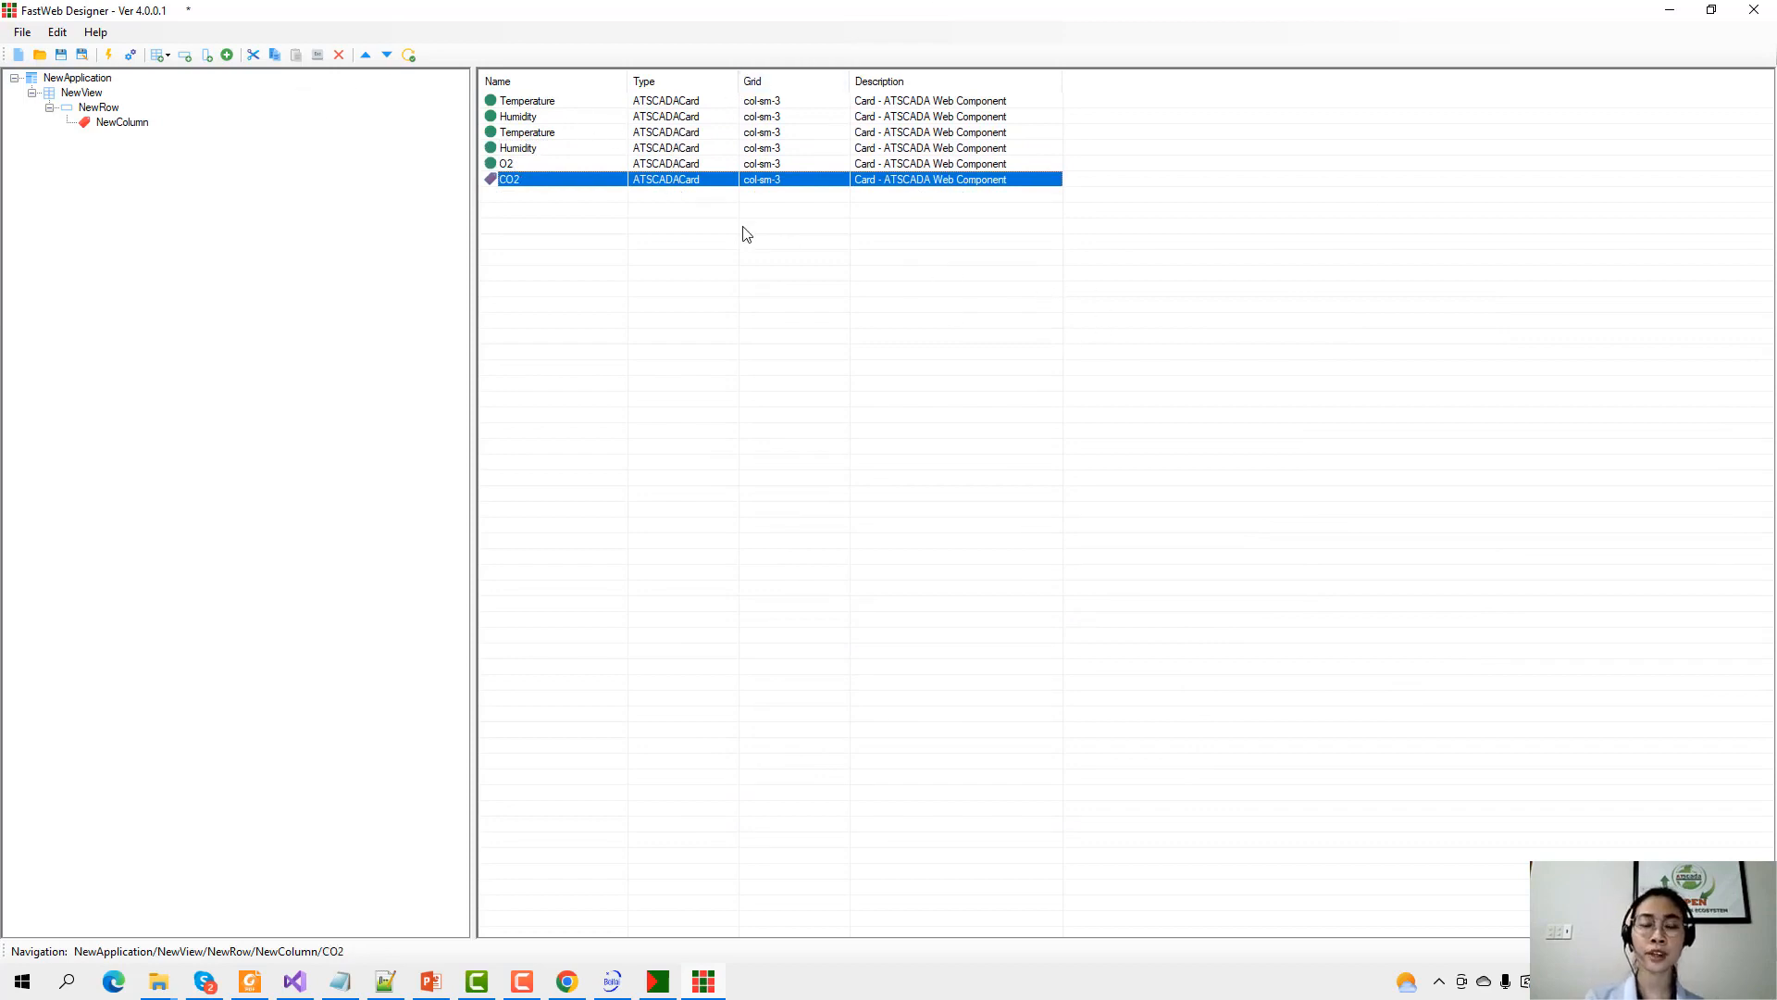
# Save the FastWeb project to the Desktop as FastWeb_demo.xml.
pyautogui.click(61, 55)
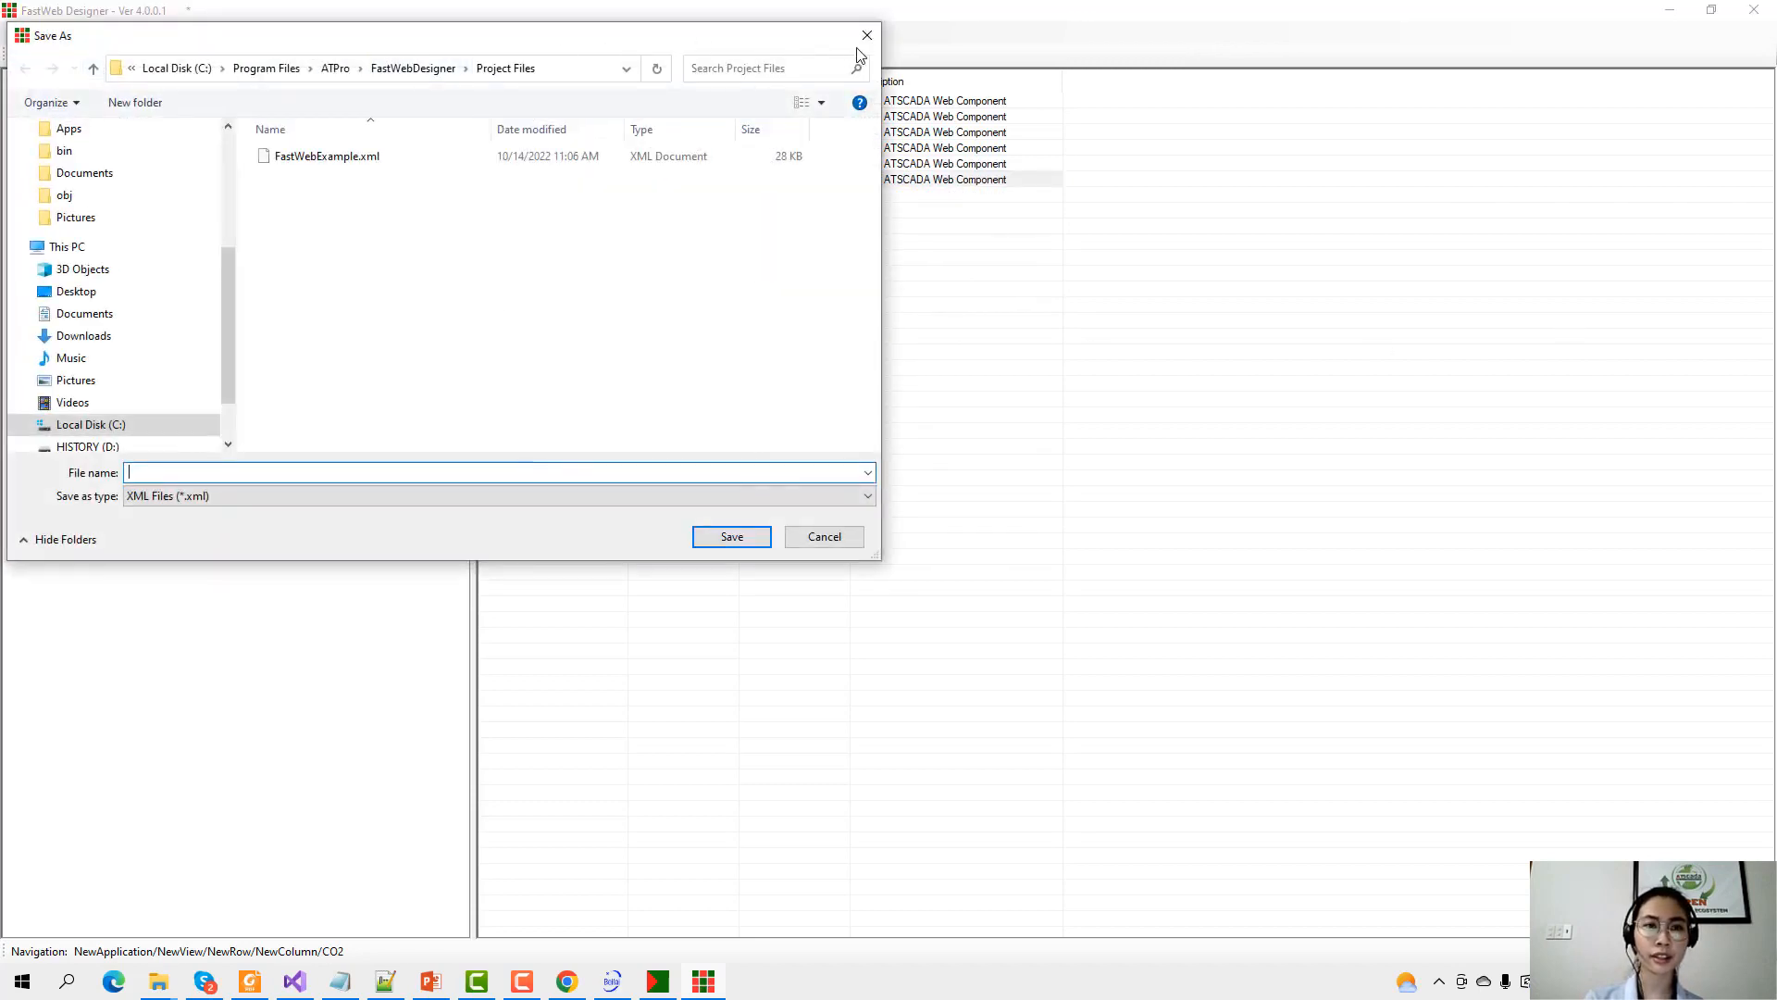
pyautogui.scroll(3, 127, 155)
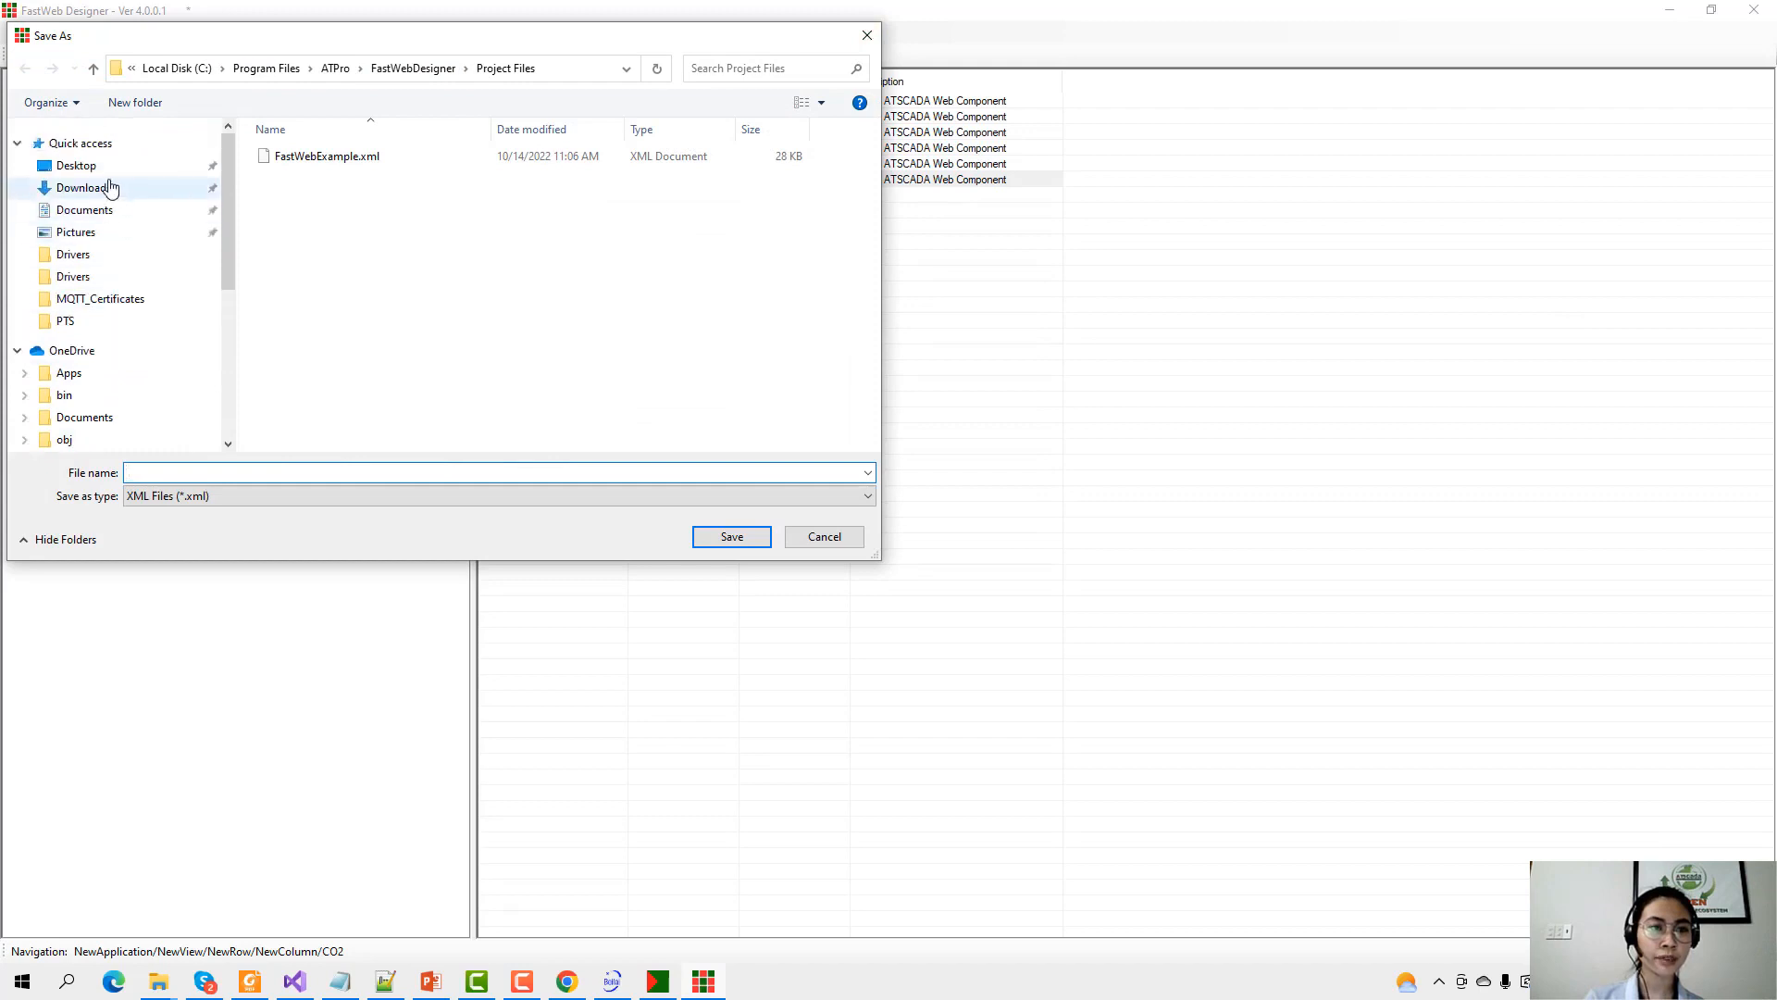
pyautogui.click(107, 167)
pyautogui.click(490, 470)
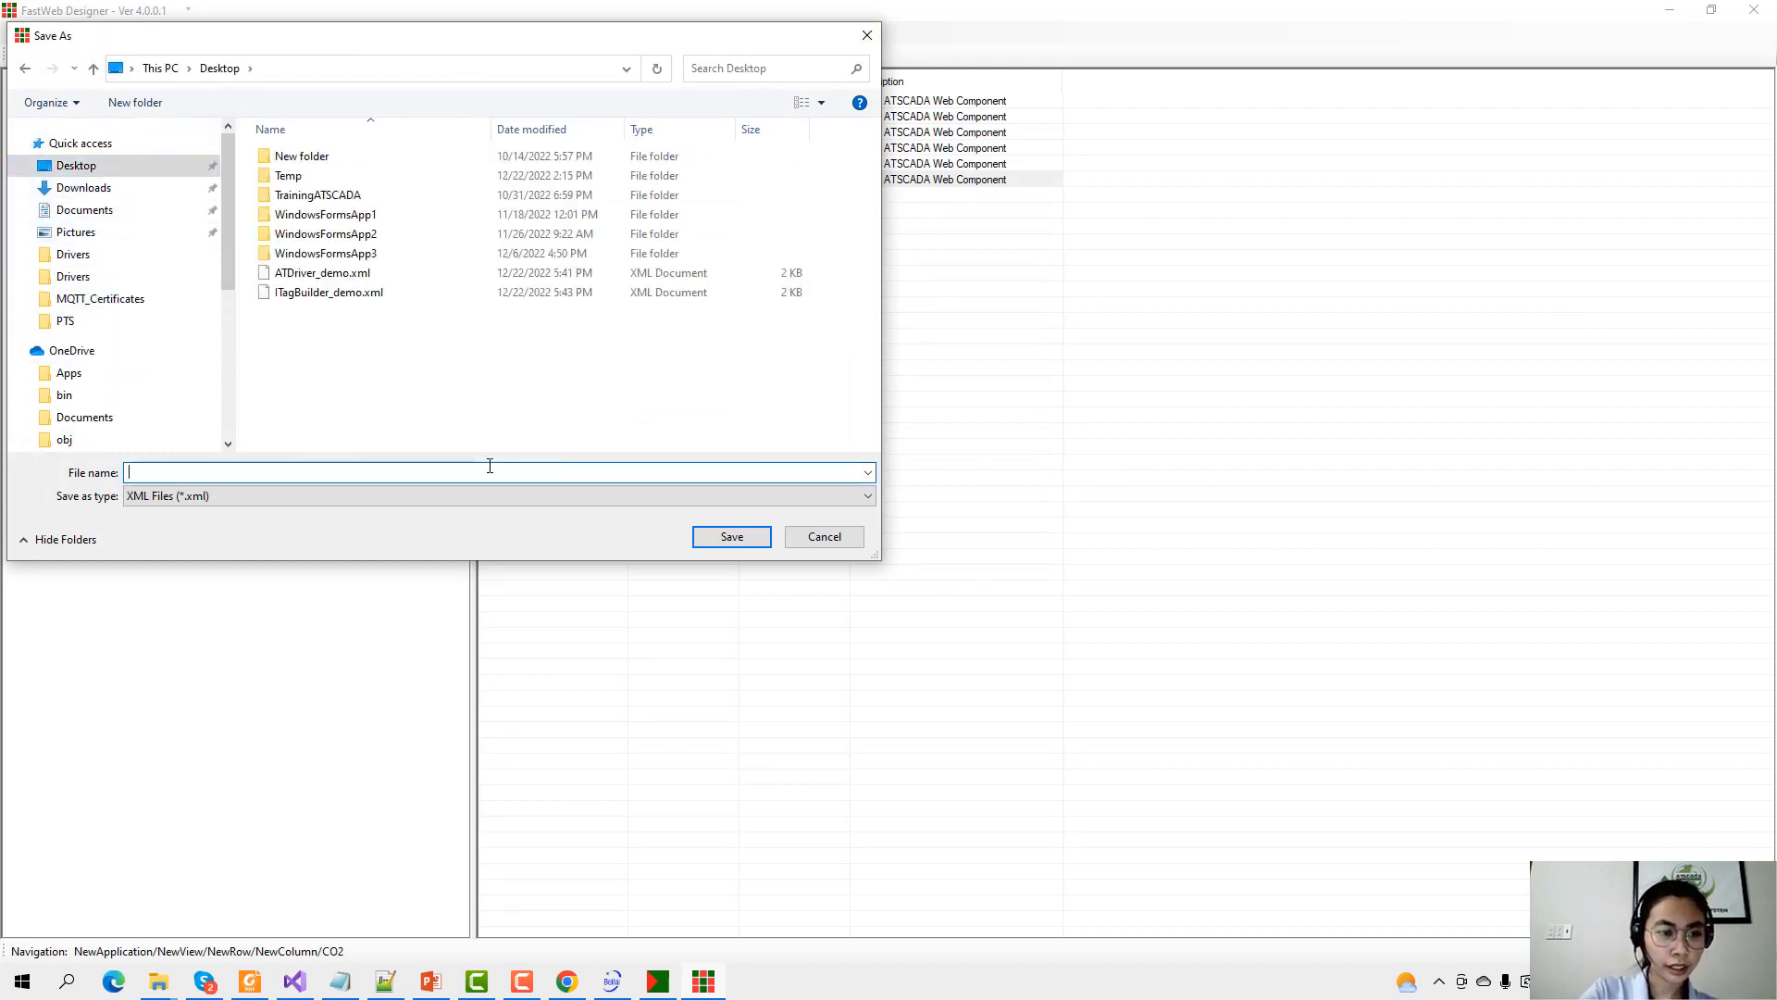
pyautogui.moveTo(327, 37); pyautogui.dragTo(552, 162)
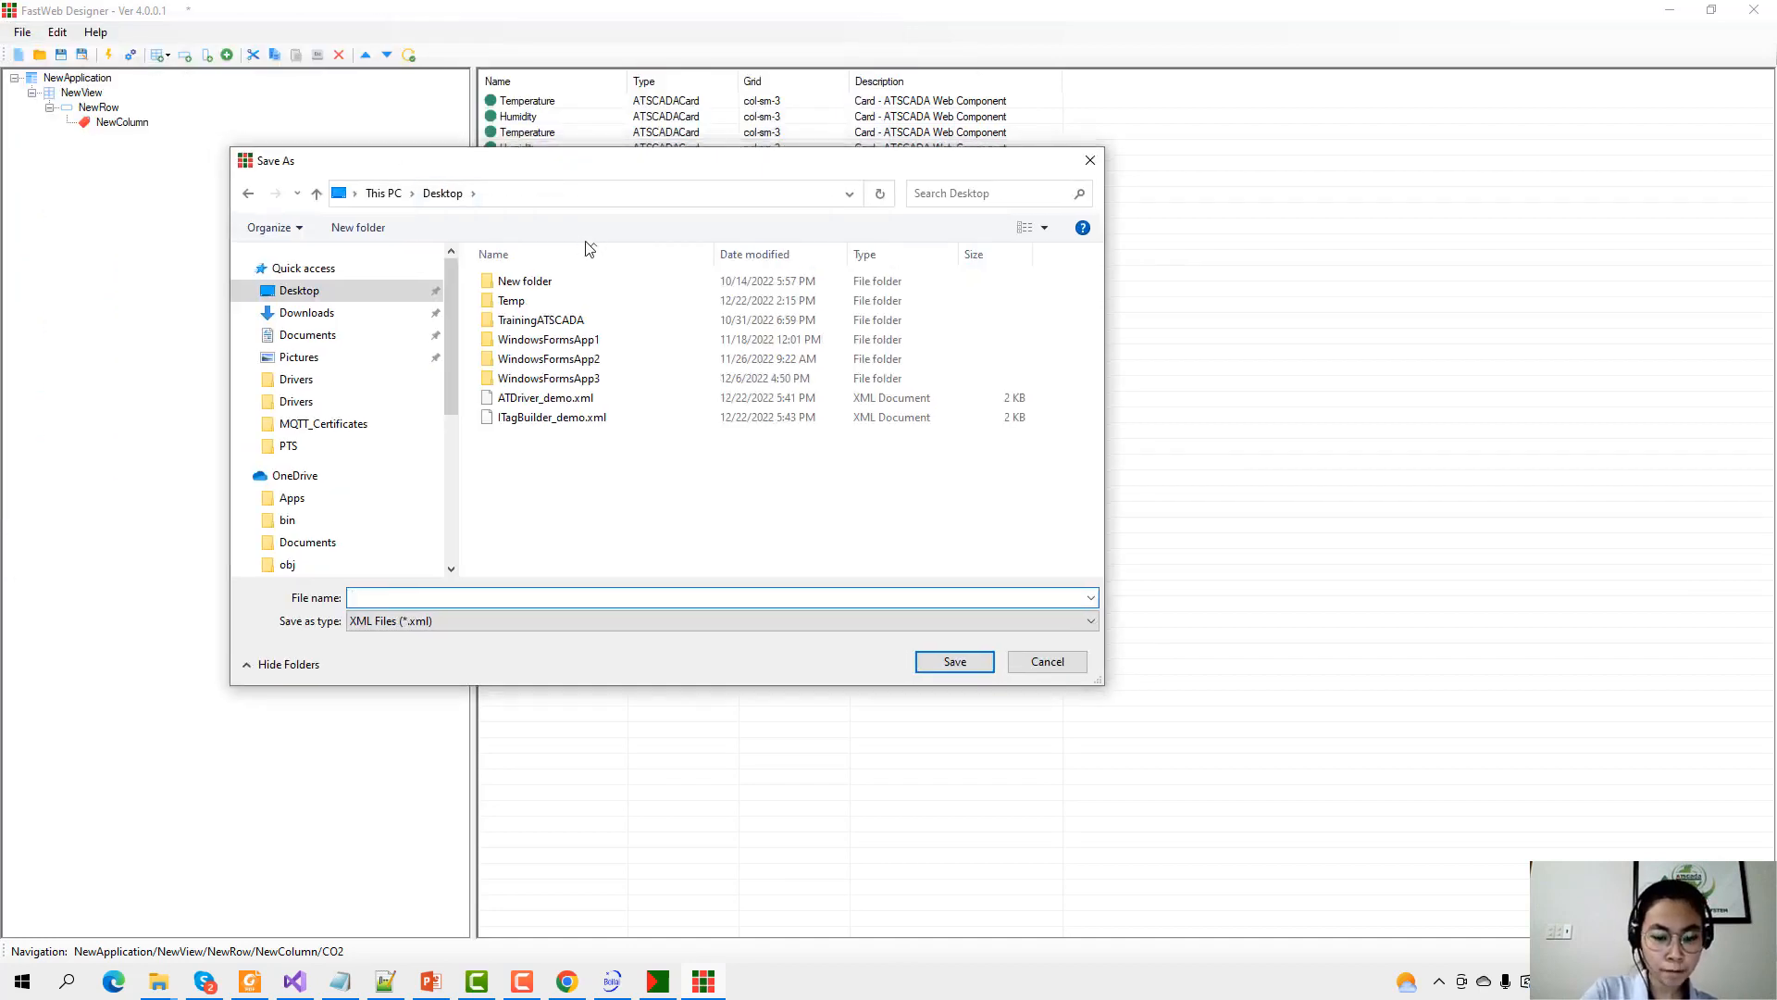
pyautogui.write('FastW')
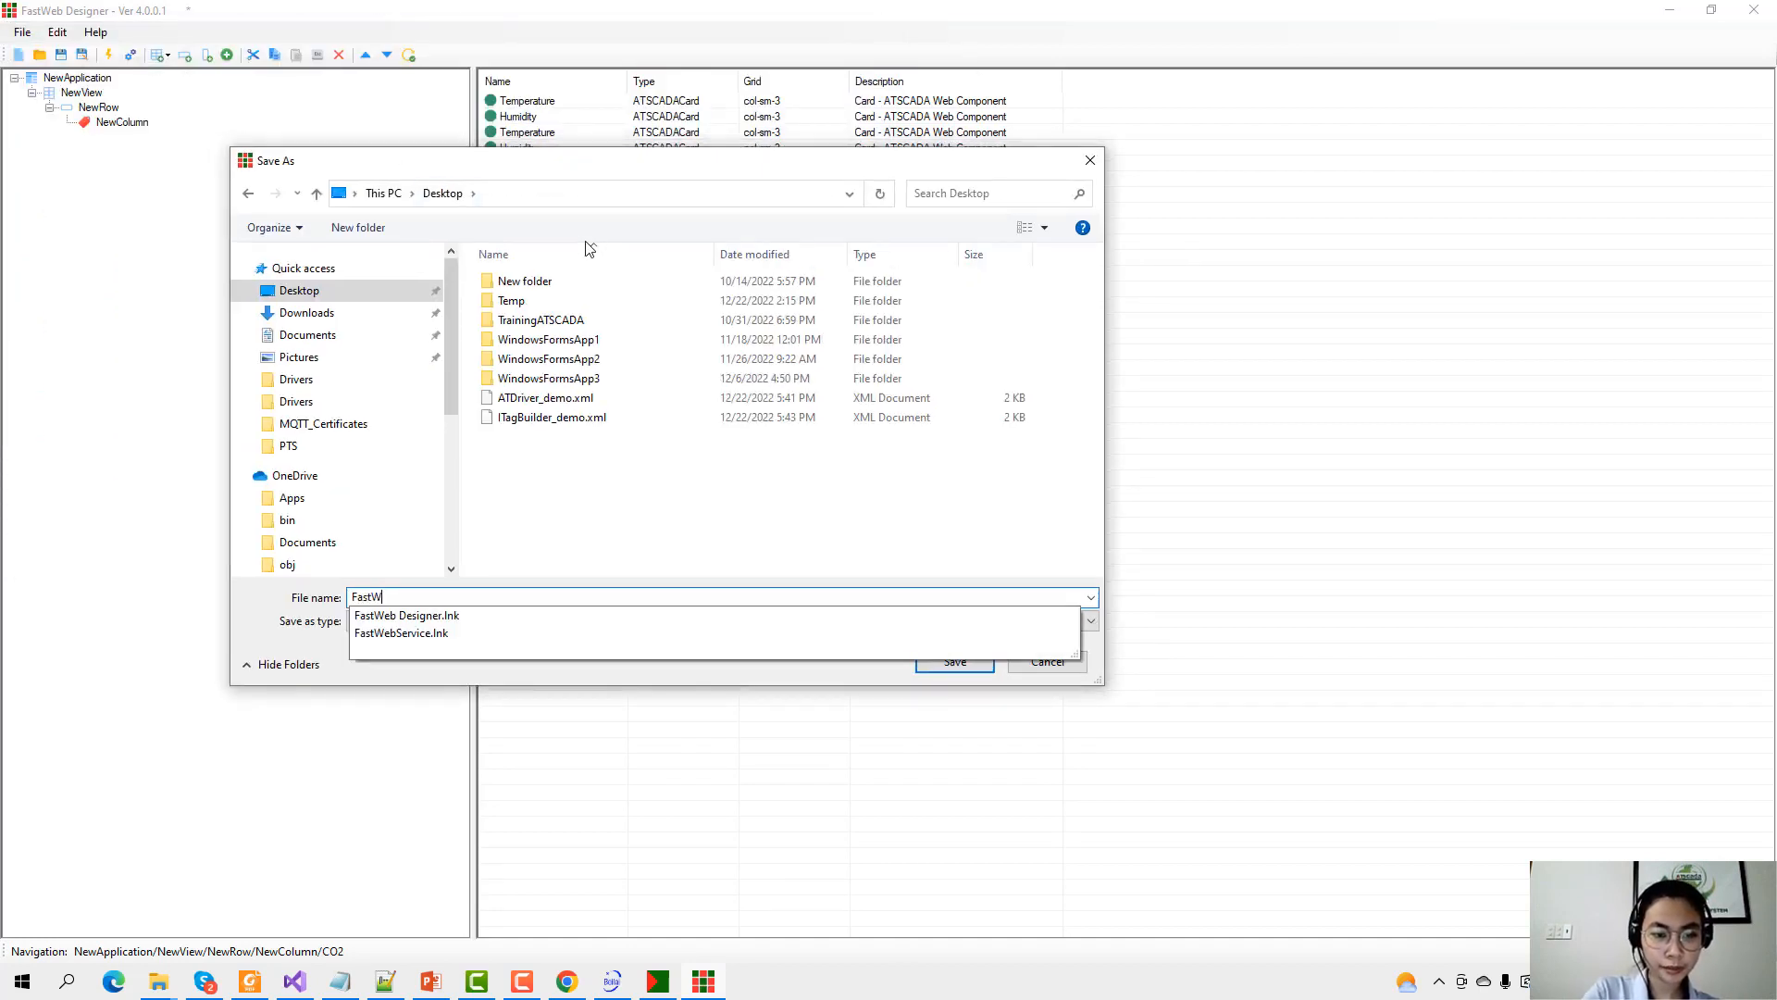
pyautogui.write('eb_demo')
pyautogui.press('Return')
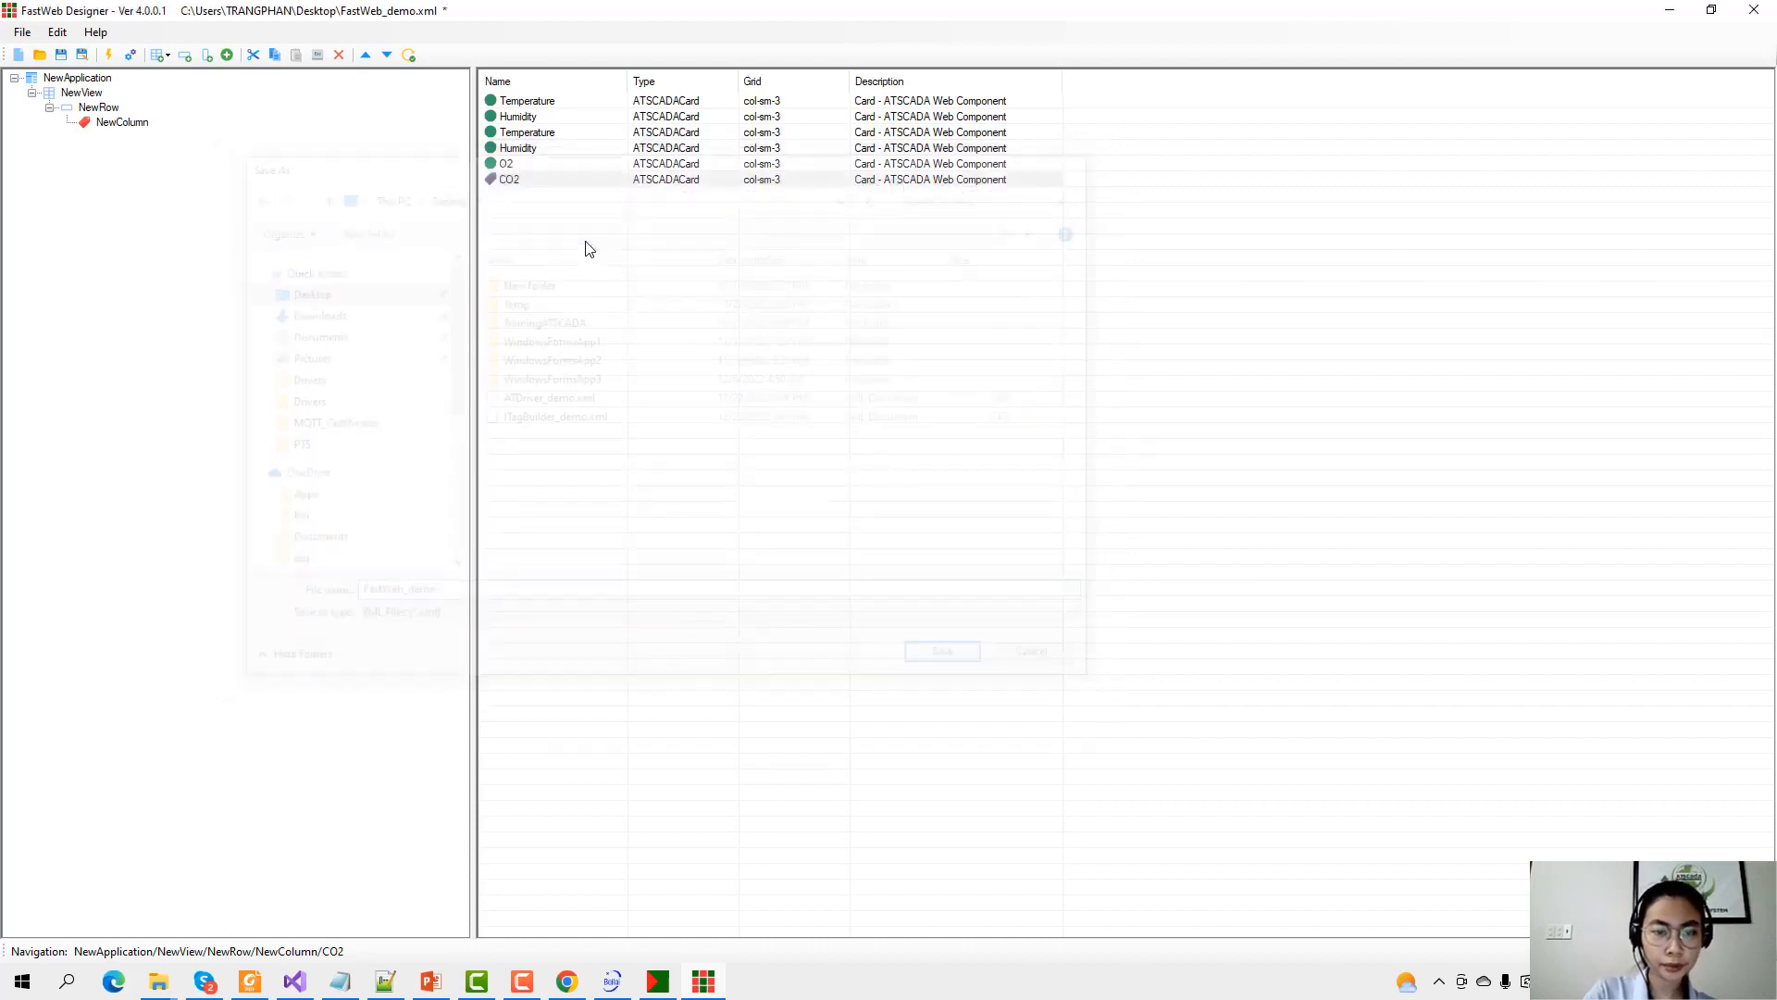
# Register the saved FastWeb project, then show the desktop.
pyautogui.click(131, 55)
pyautogui.press('Return')
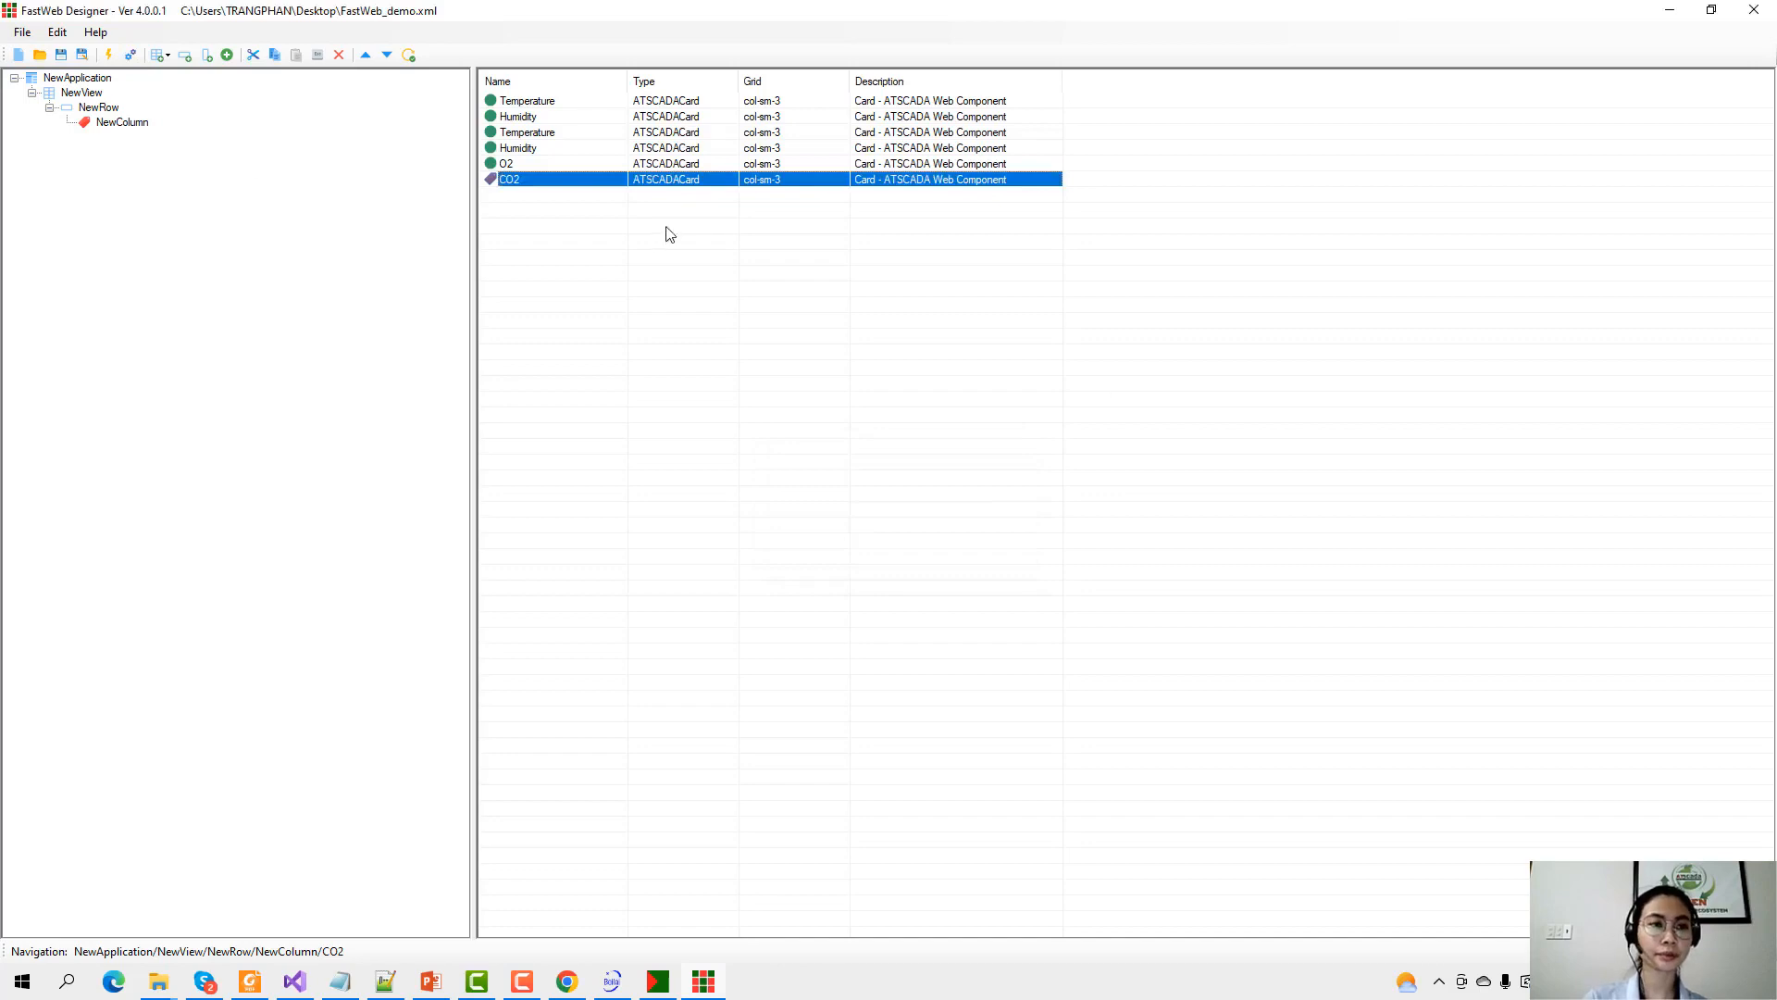
pyautogui.rightClick(844, 994)
pyautogui.click(915, 862)
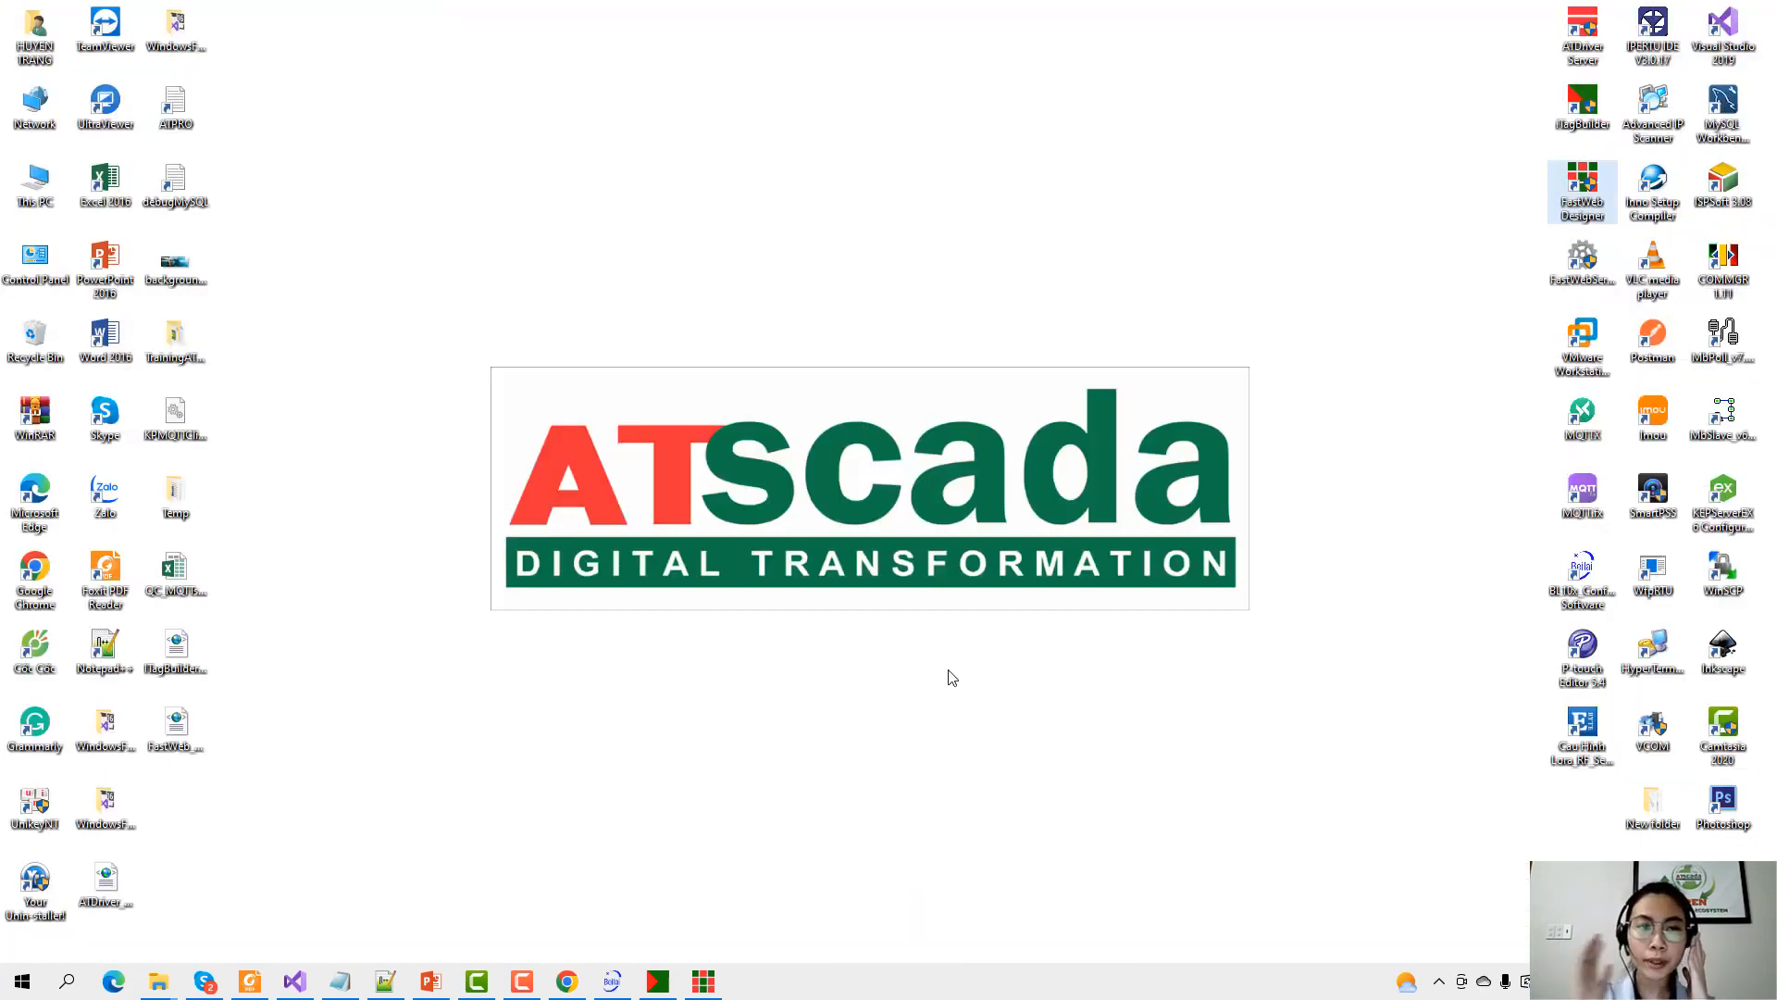
# Launch IIS Manager from Windows search and expand the DESKTOP-BL5CJ1K server node.
pyautogui.click(81, 979)
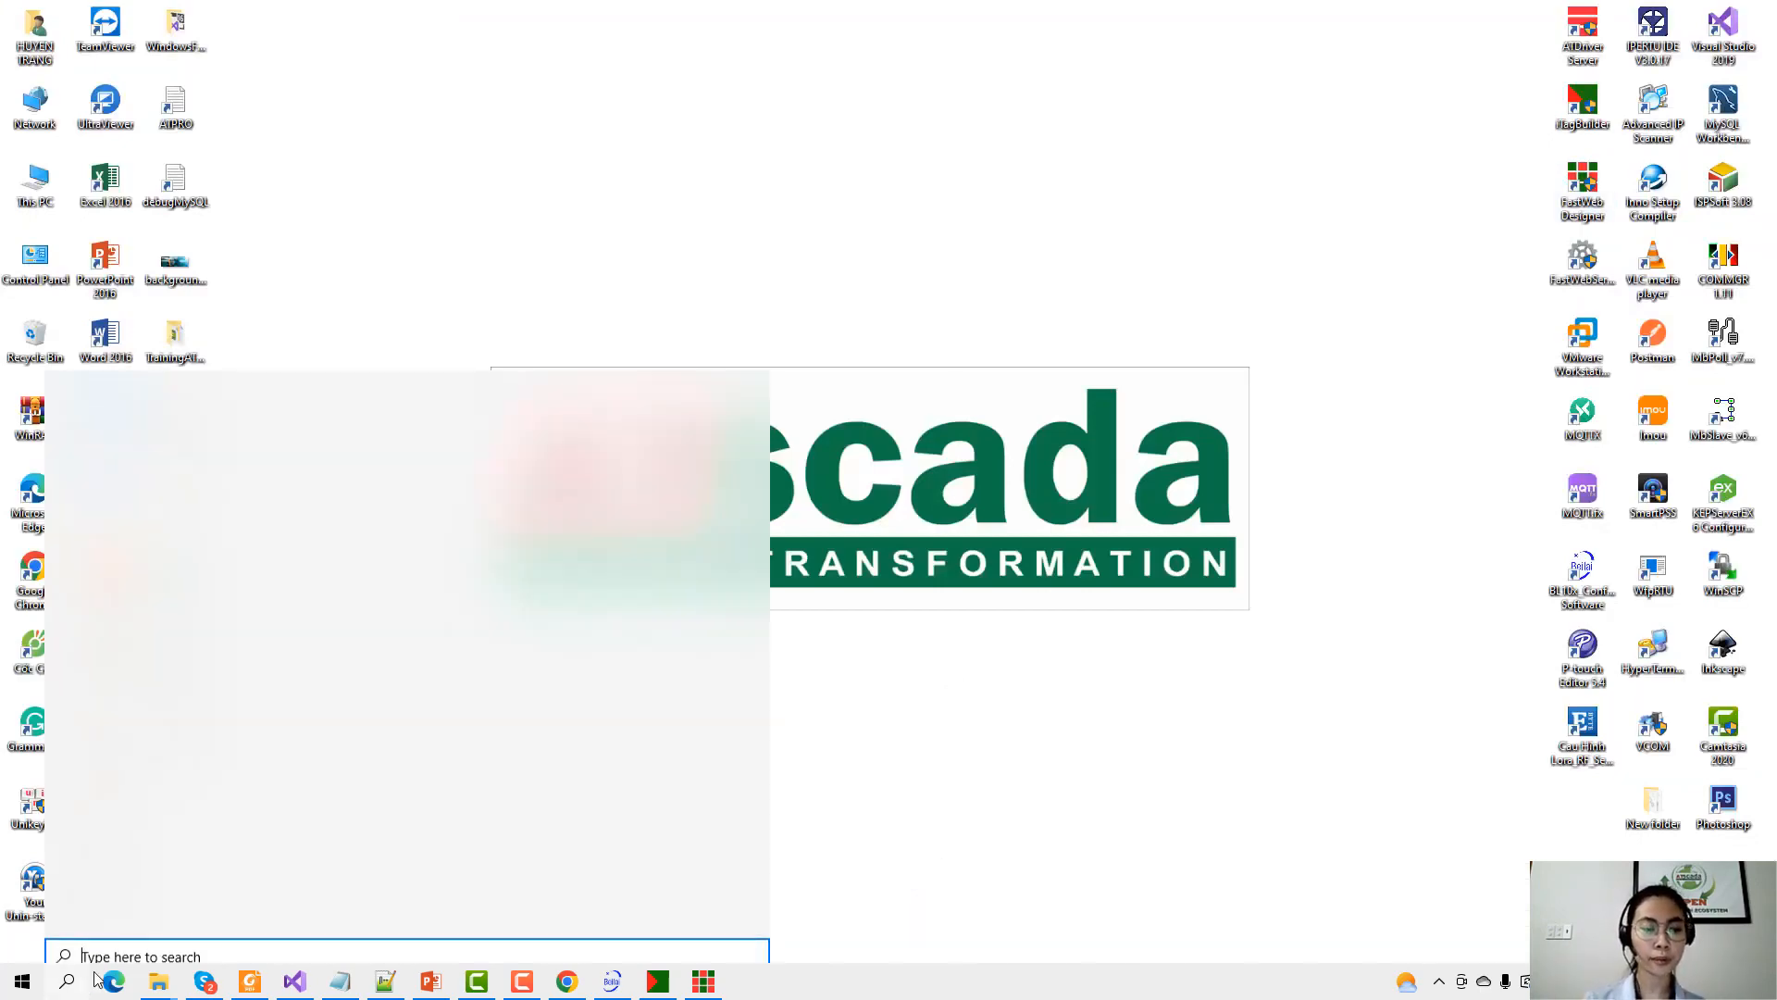
pyautogui.write('iis')
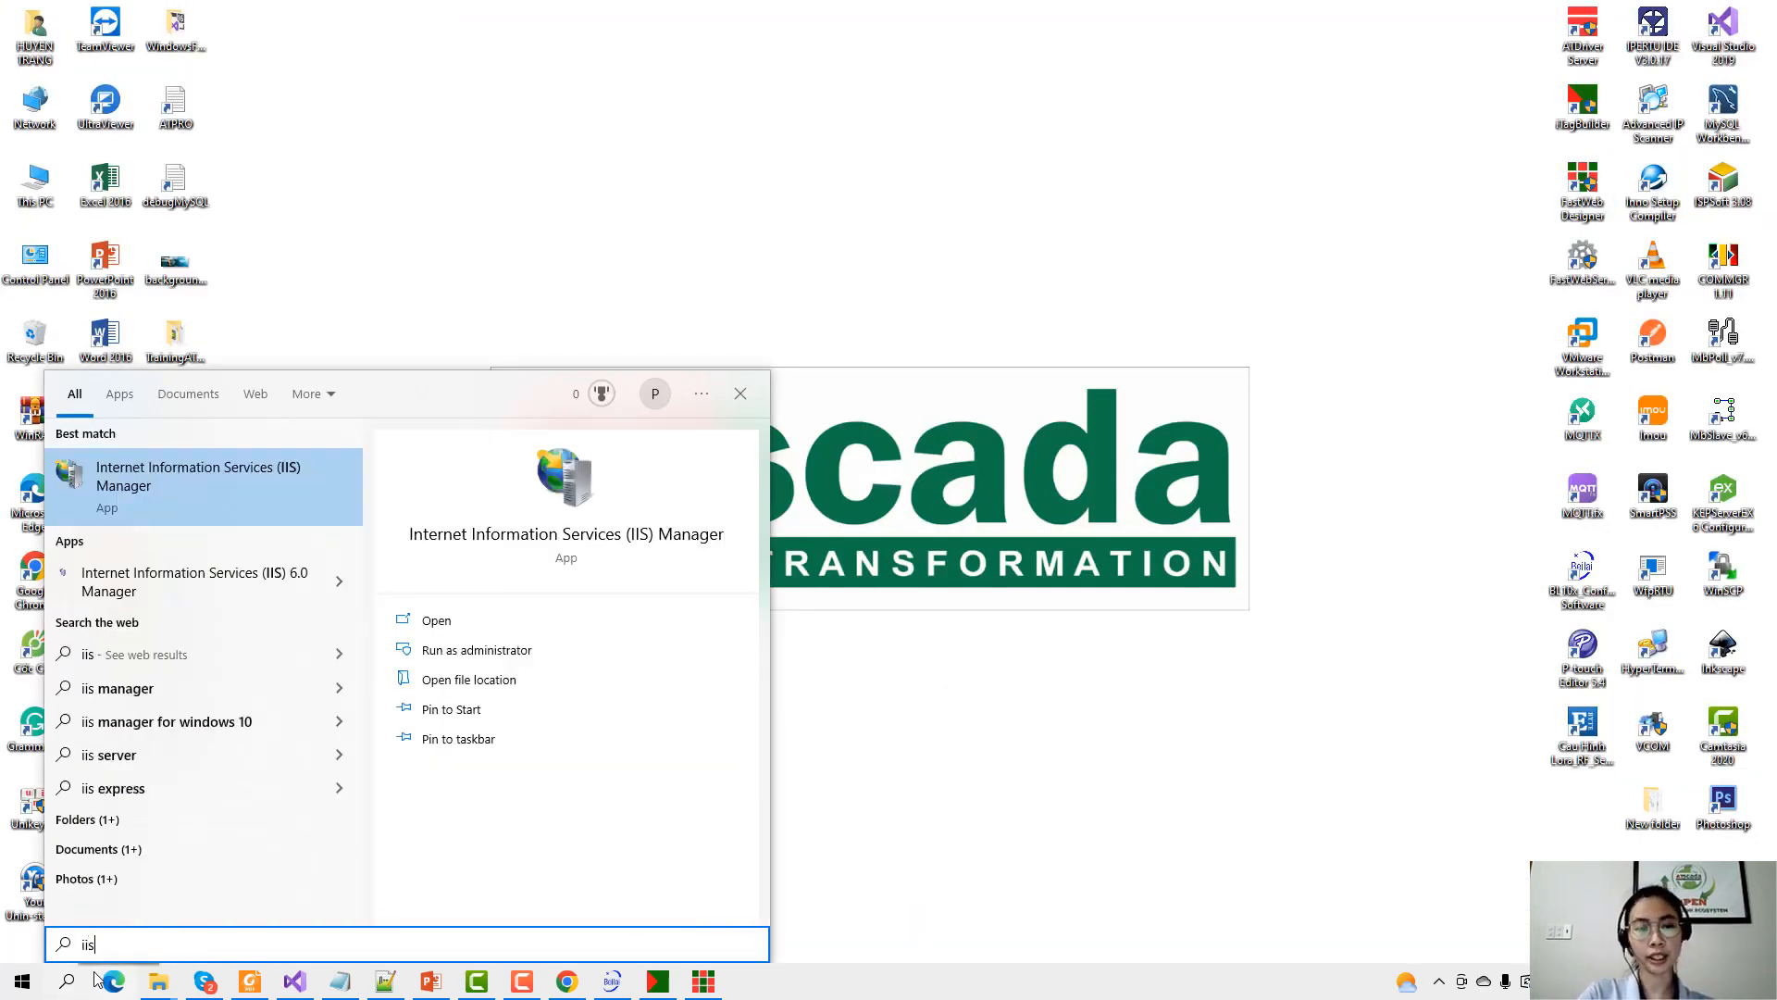
pyautogui.press('Return')
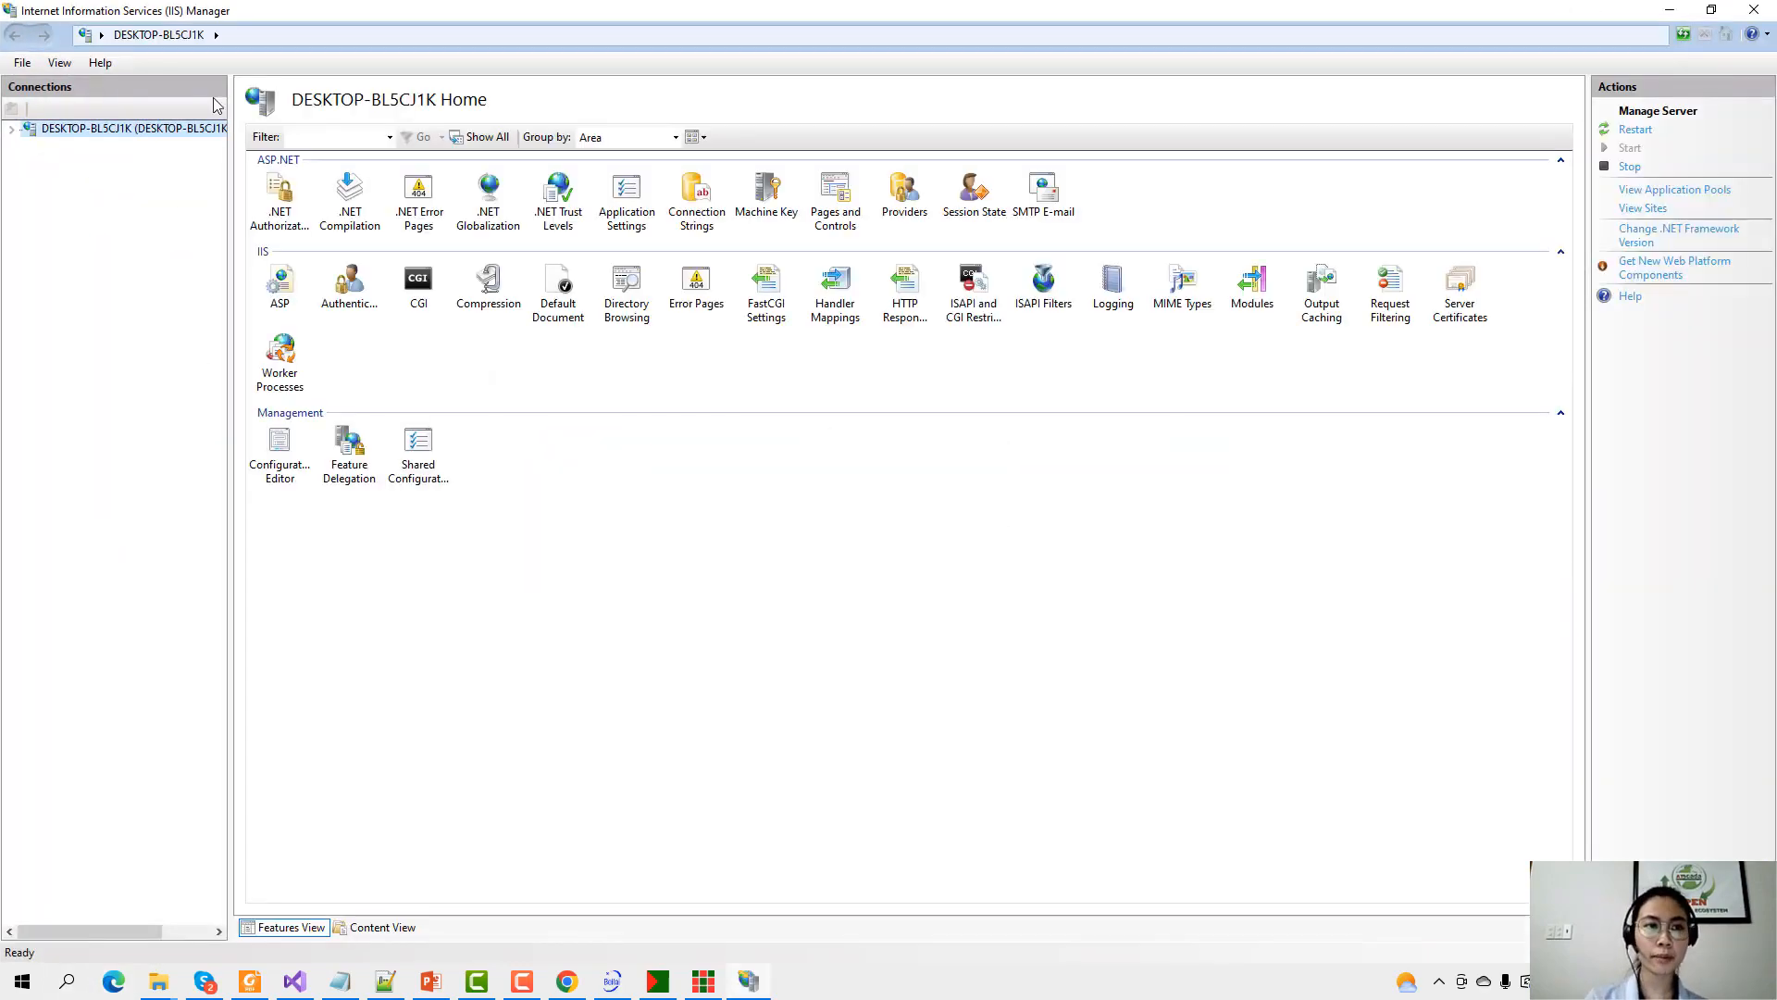
pyautogui.click(12, 129)
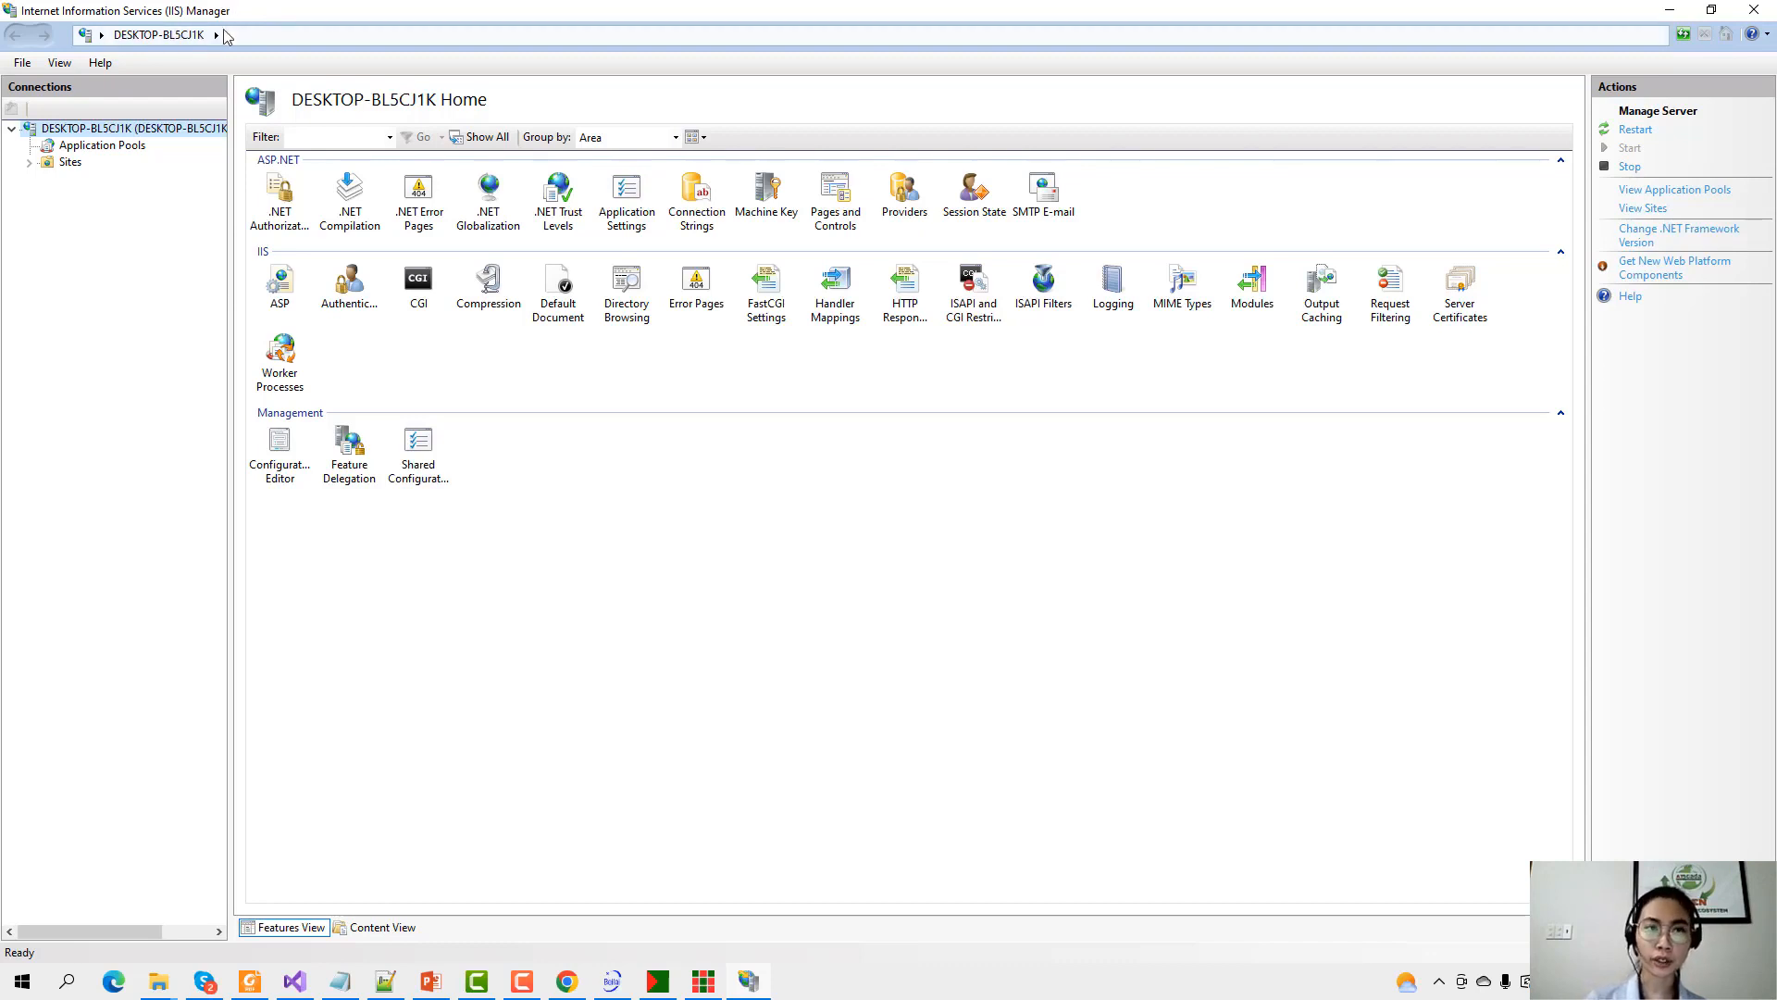
# Start a new website under Sites and name it demo.
pyautogui.click(30, 164)
pyautogui.click(65, 164)
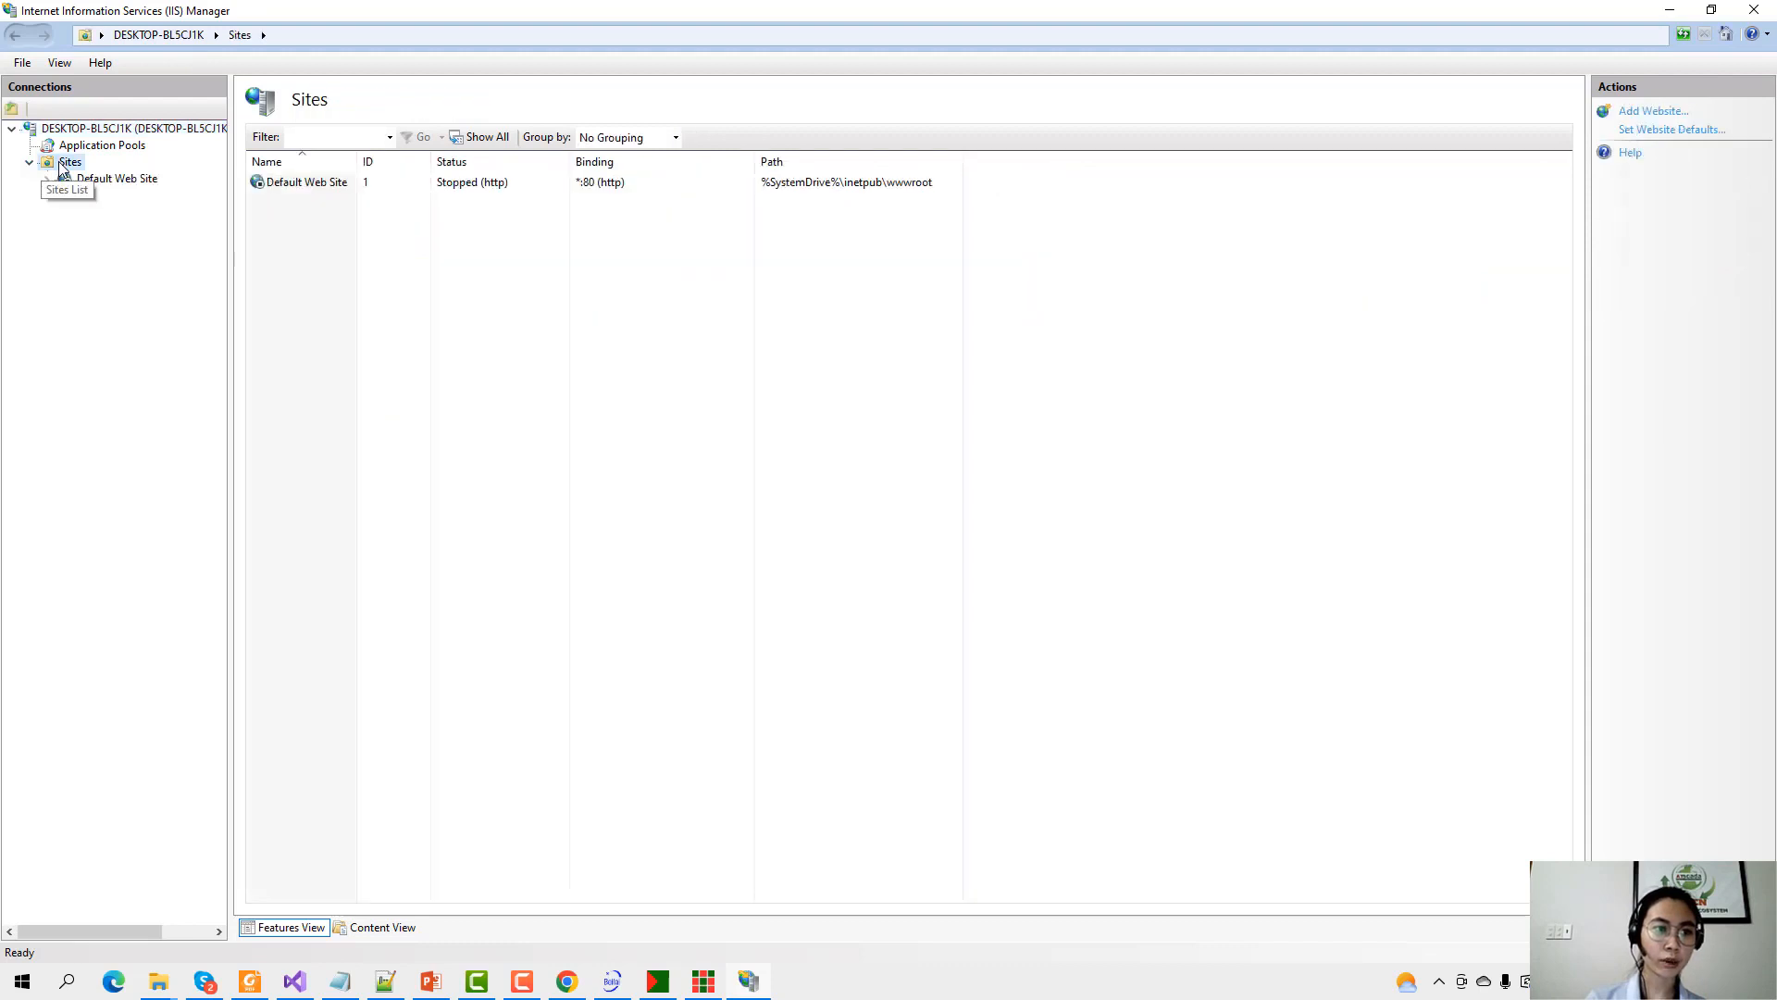
pyautogui.rightClick(59, 159)
pyautogui.click(102, 171)
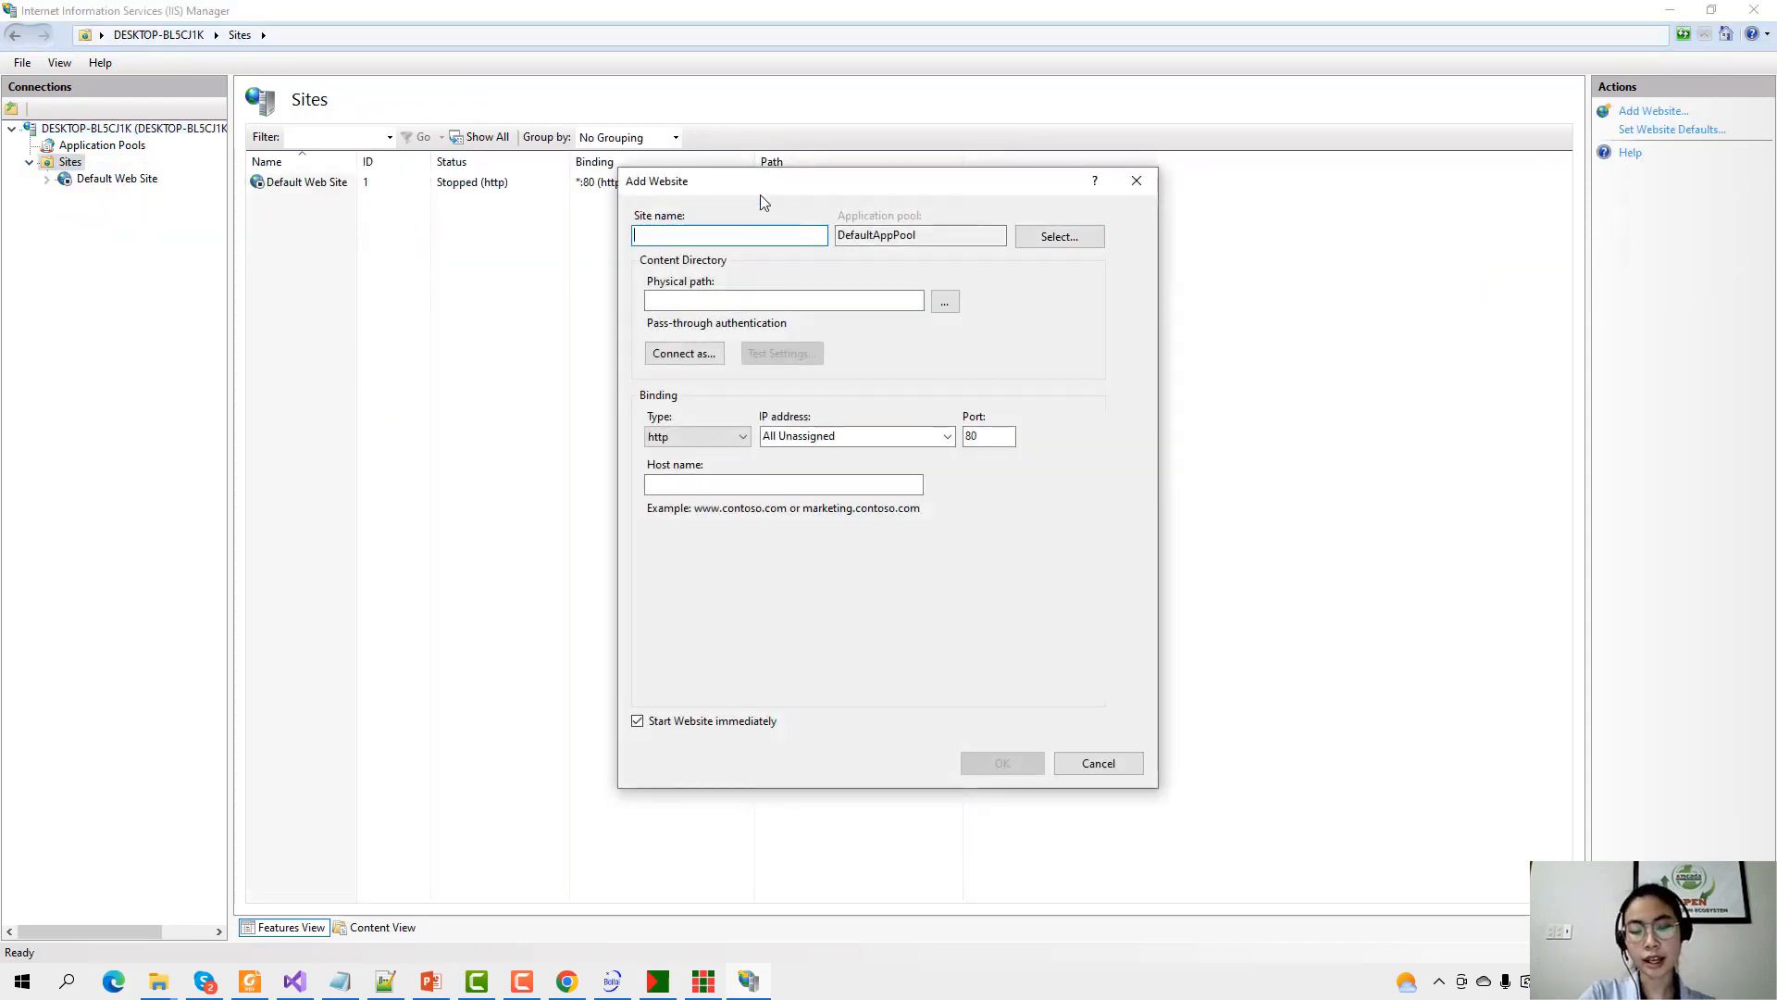
pyautogui.write('demo')
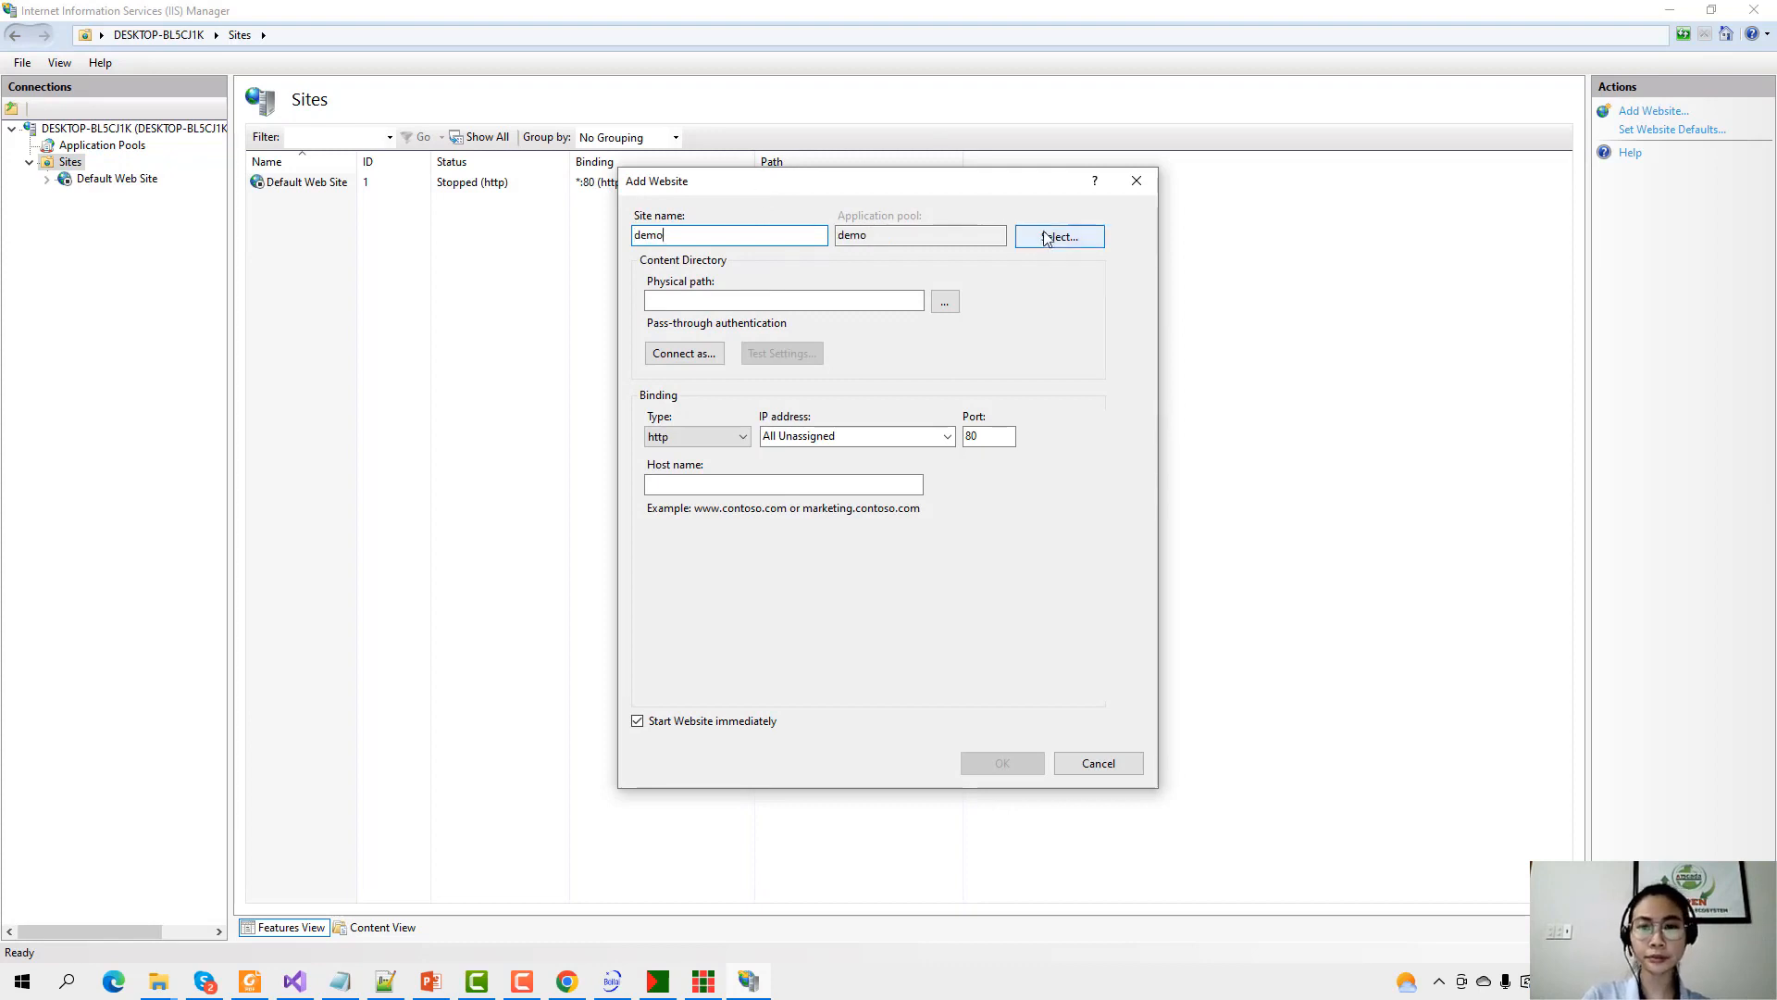
# Set the demo site's application pool to .NET v4.5.
pyautogui.click(1046, 237)
pyautogui.click(870, 444)
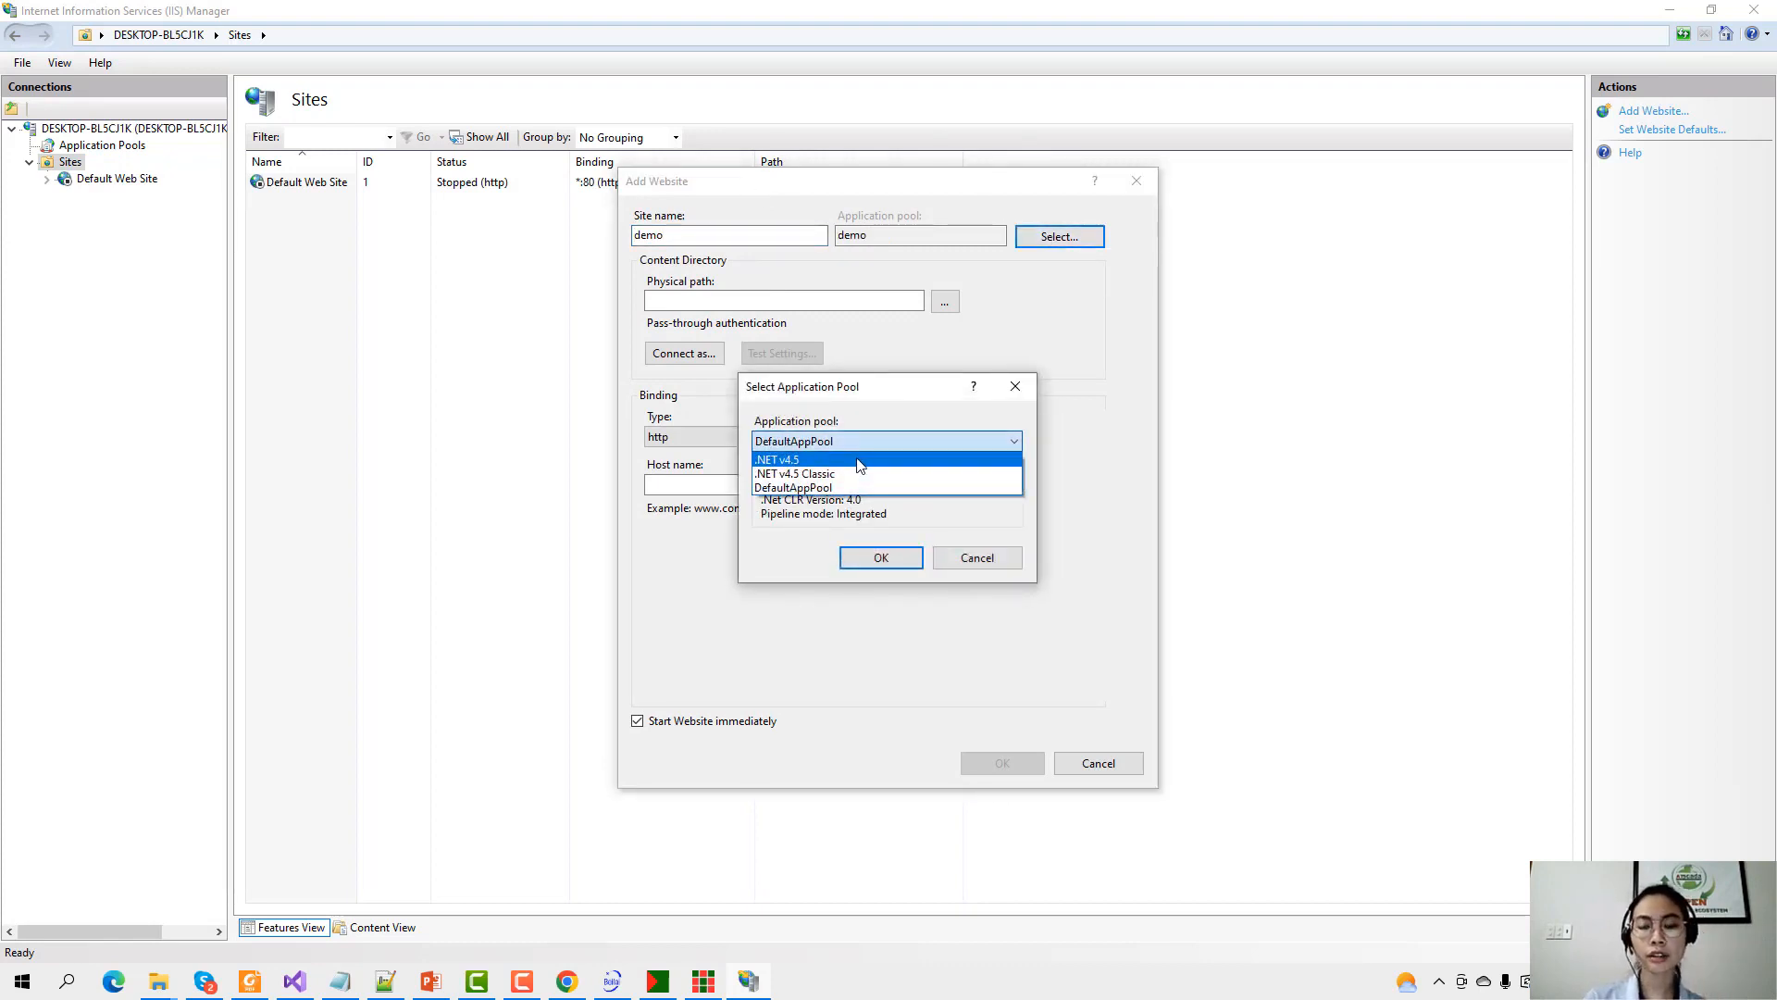
pyautogui.click(859, 460)
pyautogui.click(880, 557)
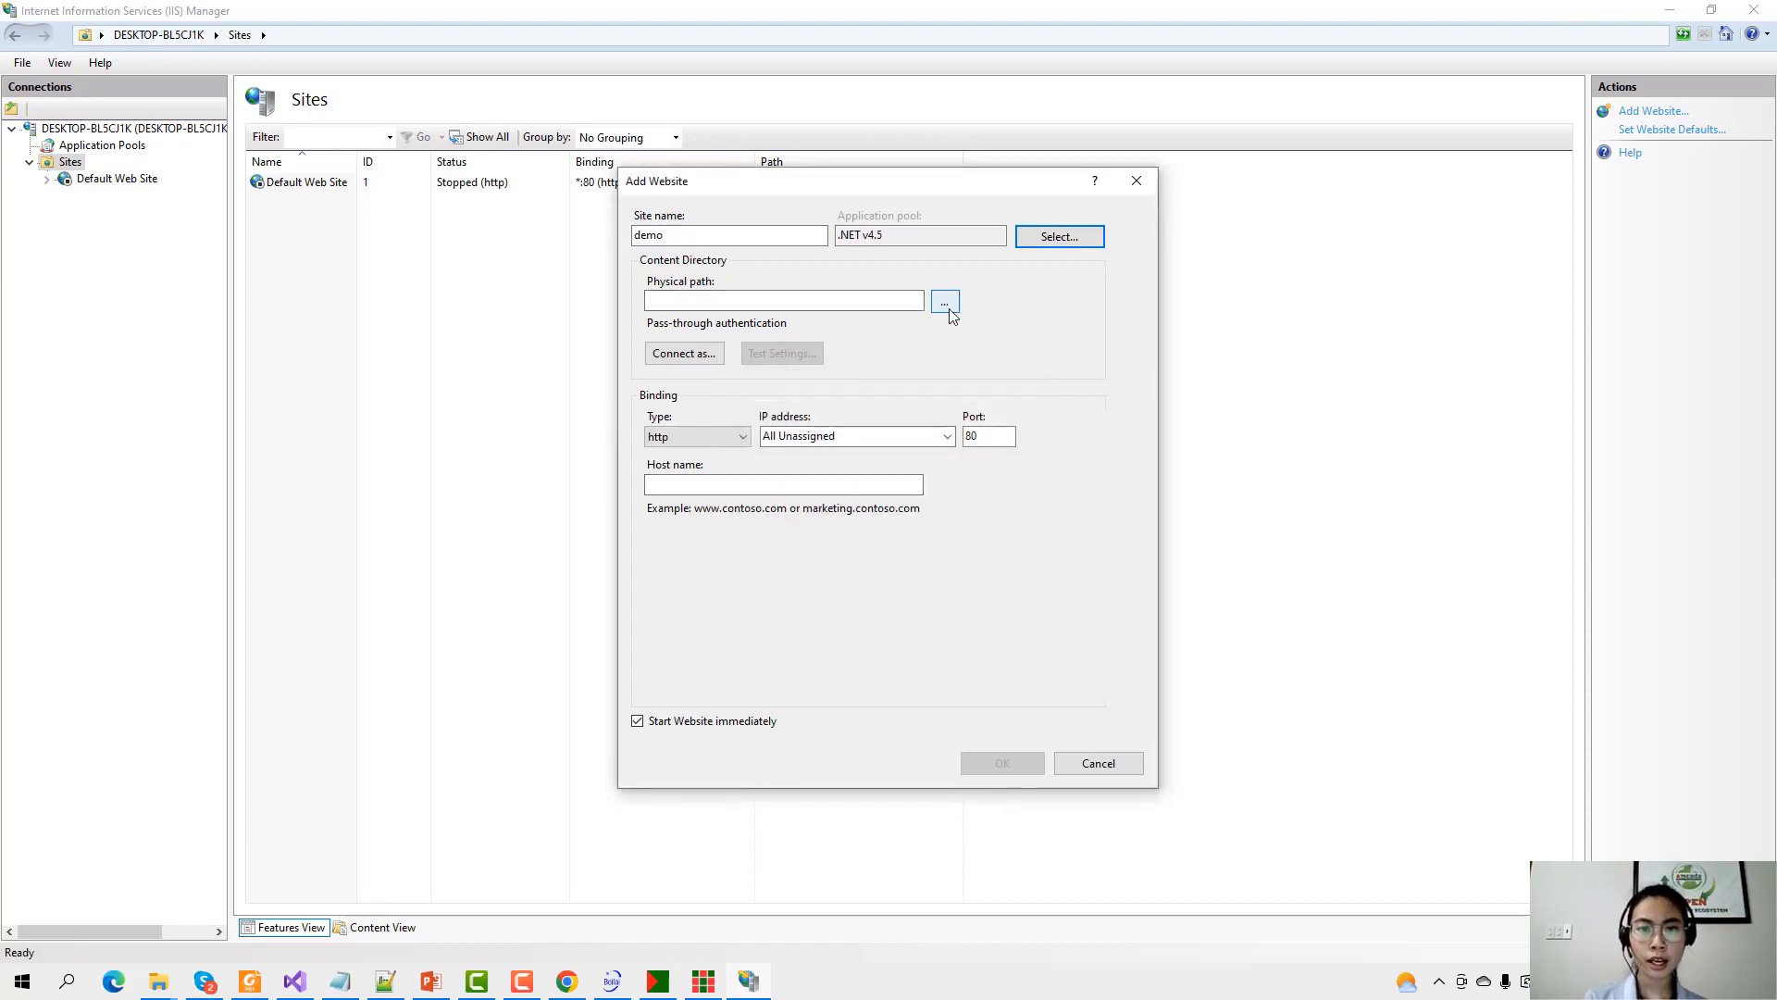
# Set the physical path to C:\Program Files\ATPro\FastWebDesigner\Template.
pyautogui.click(944, 301)
pyautogui.scroll(-4, 860, 535)
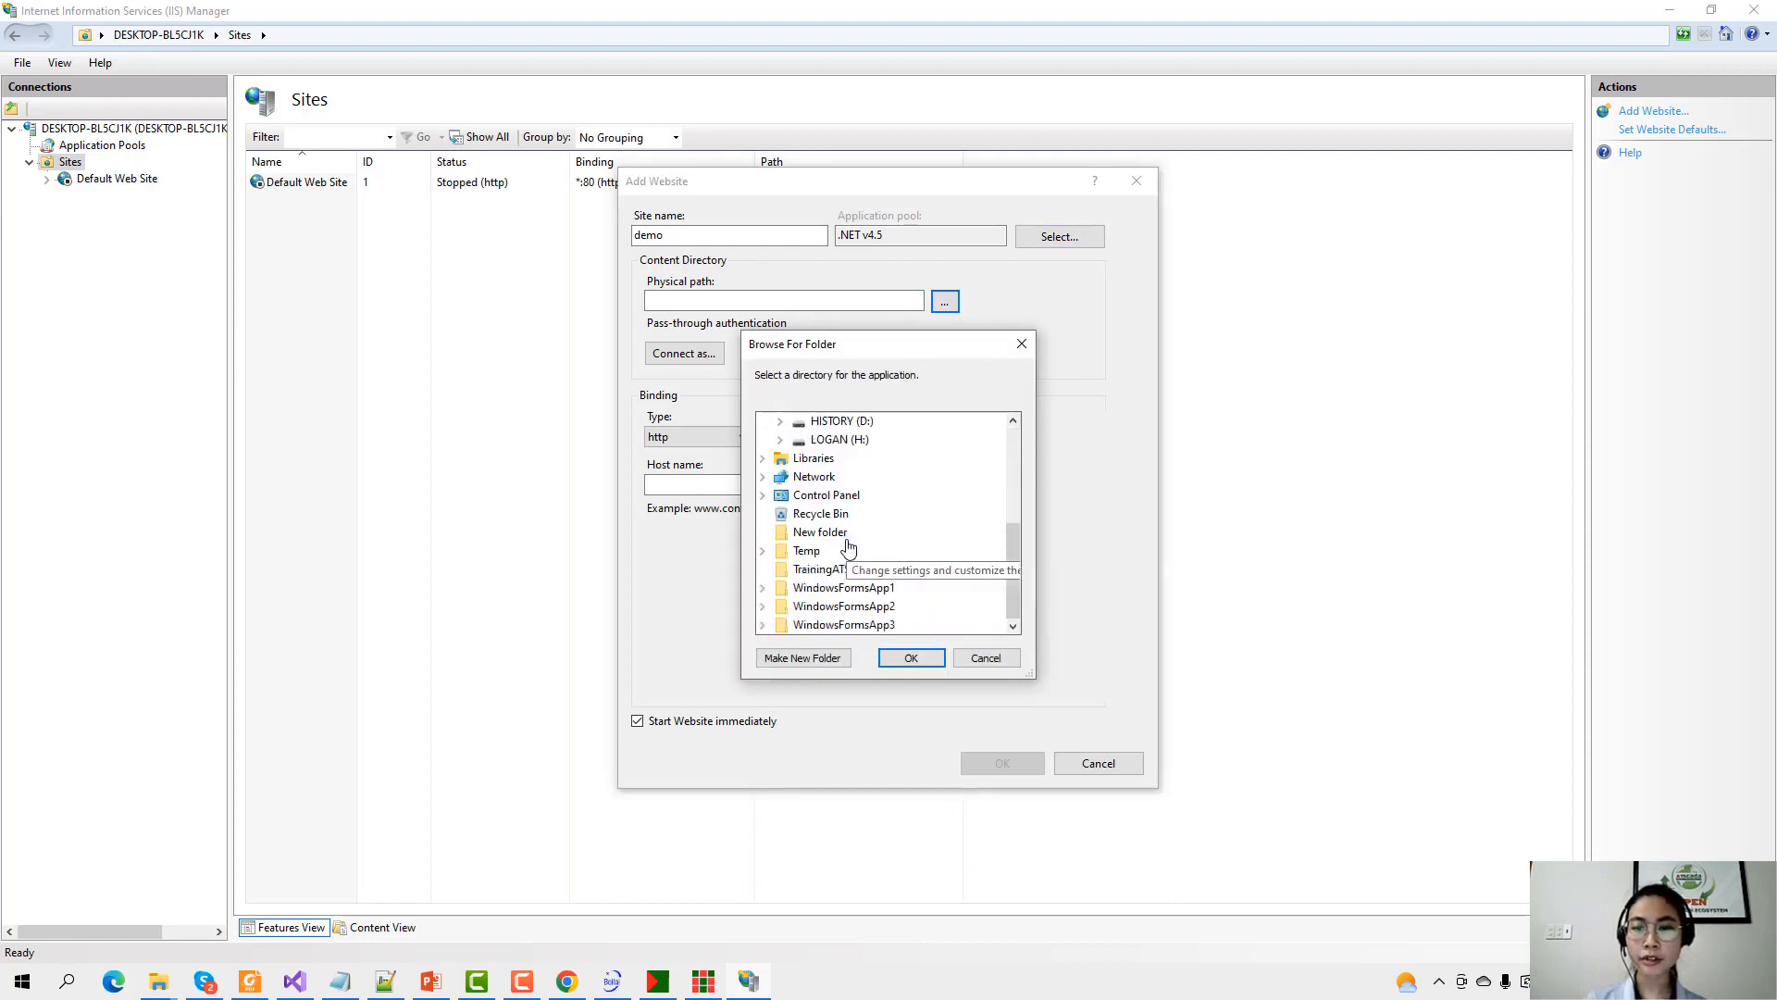
pyautogui.scroll(1, 861, 535)
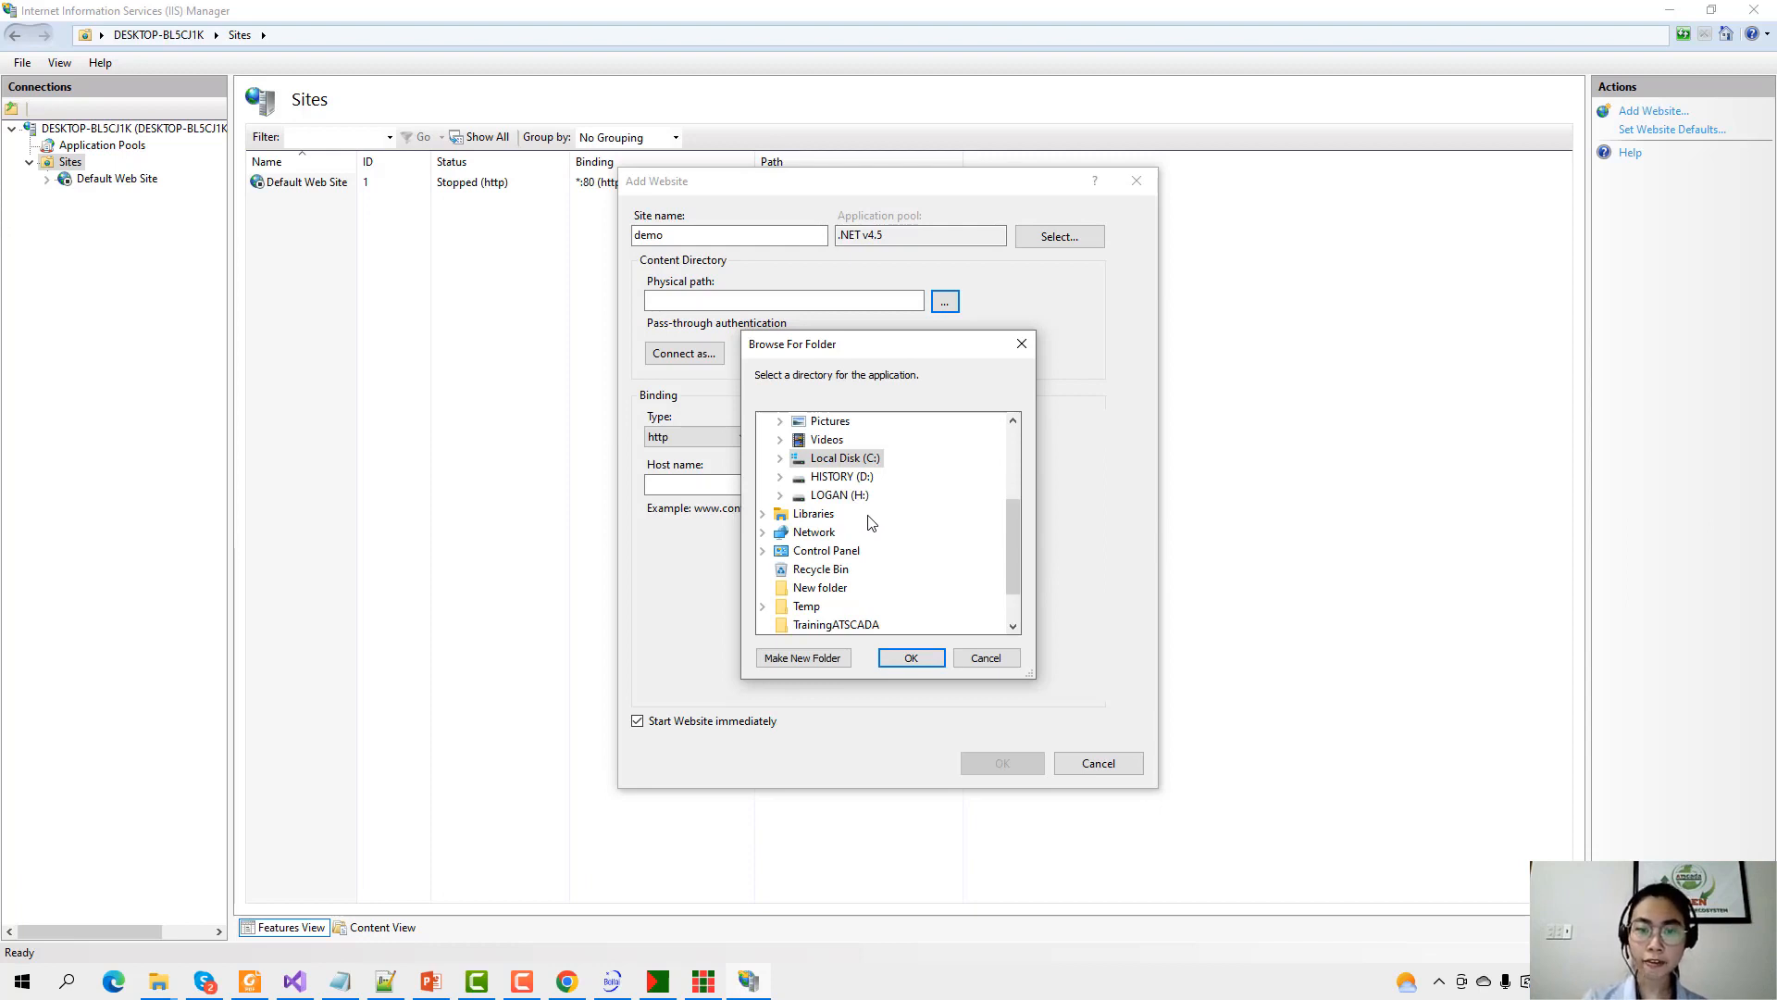
pyautogui.click(780, 460)
pyautogui.scroll(-5, 879, 481)
pyautogui.doubleClick(884, 444)
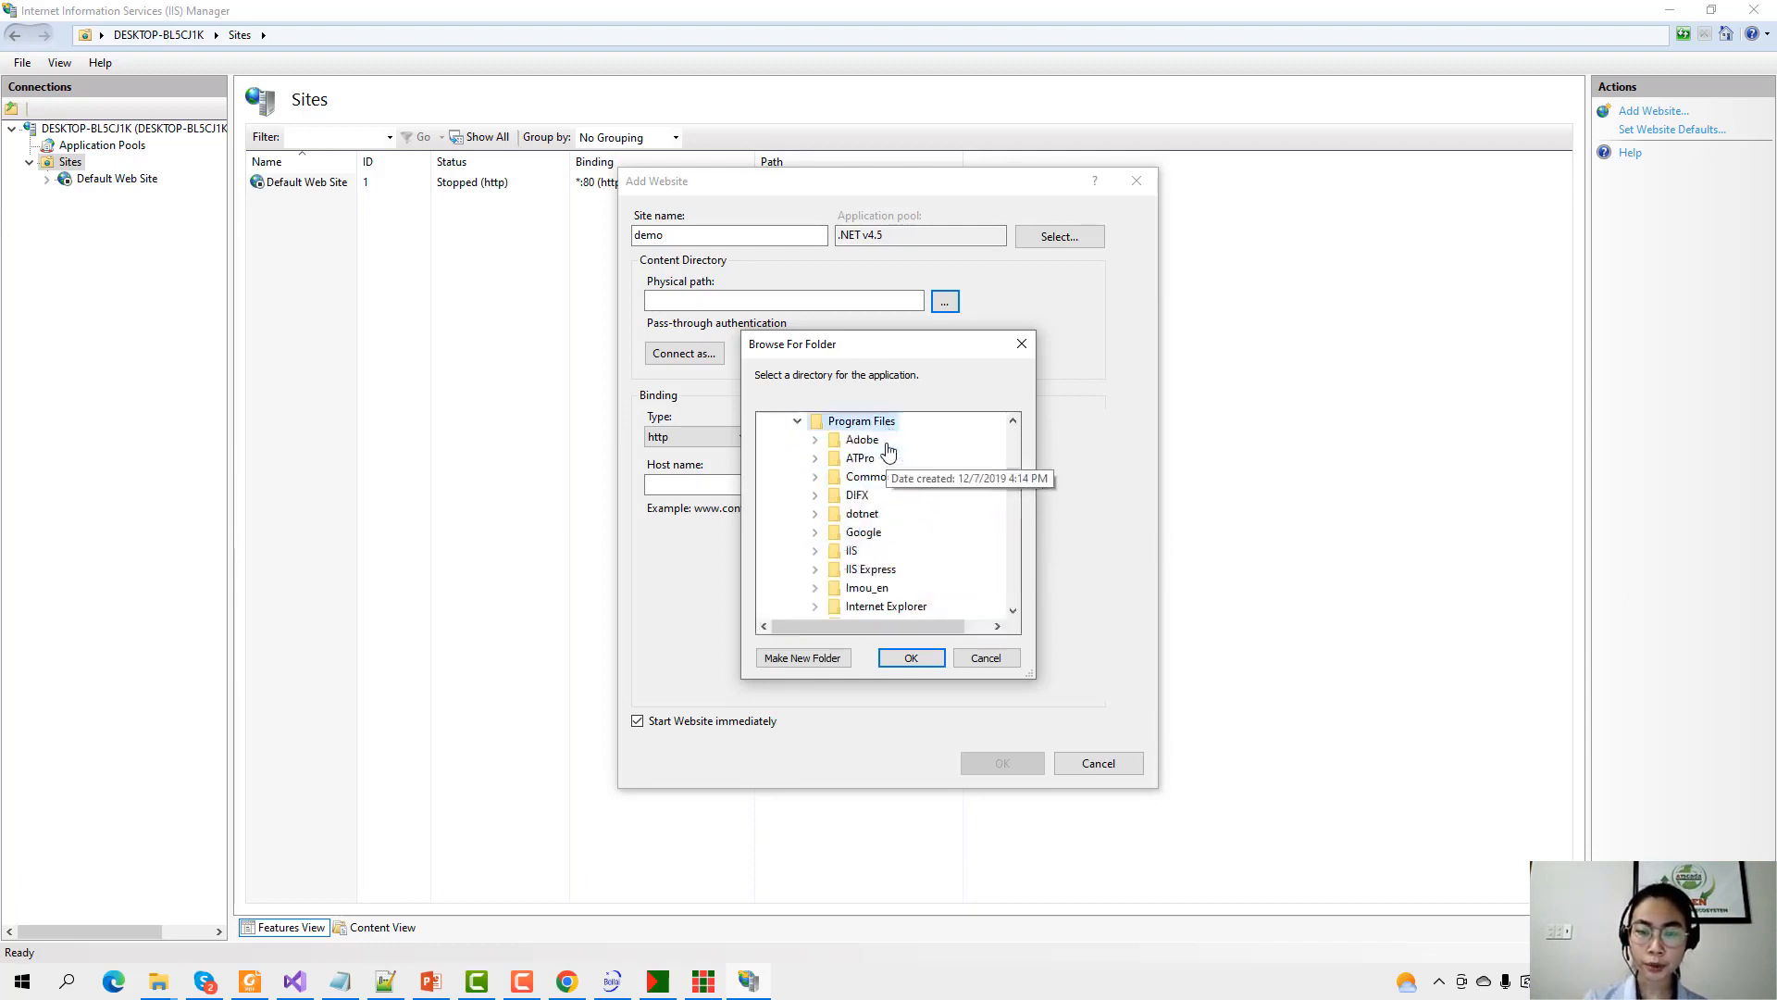
pyautogui.doubleClick(860, 457)
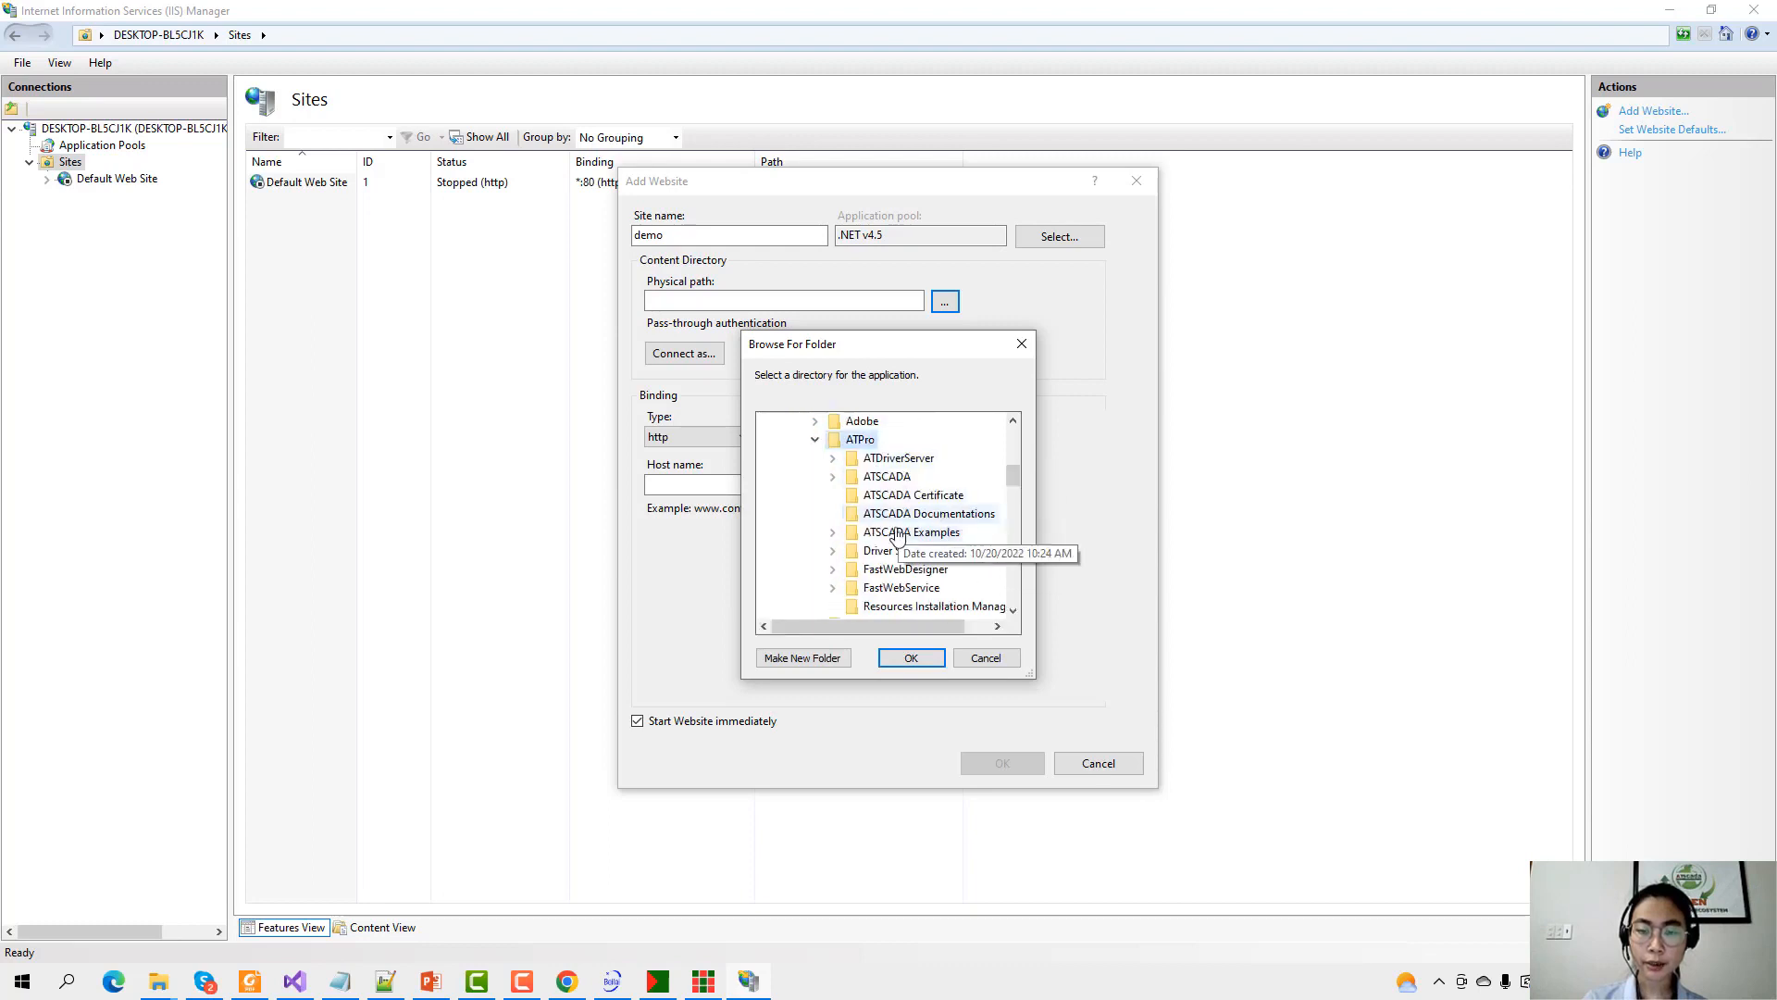
pyautogui.scroll(-1, 896, 542)
pyautogui.doubleClick(925, 514)
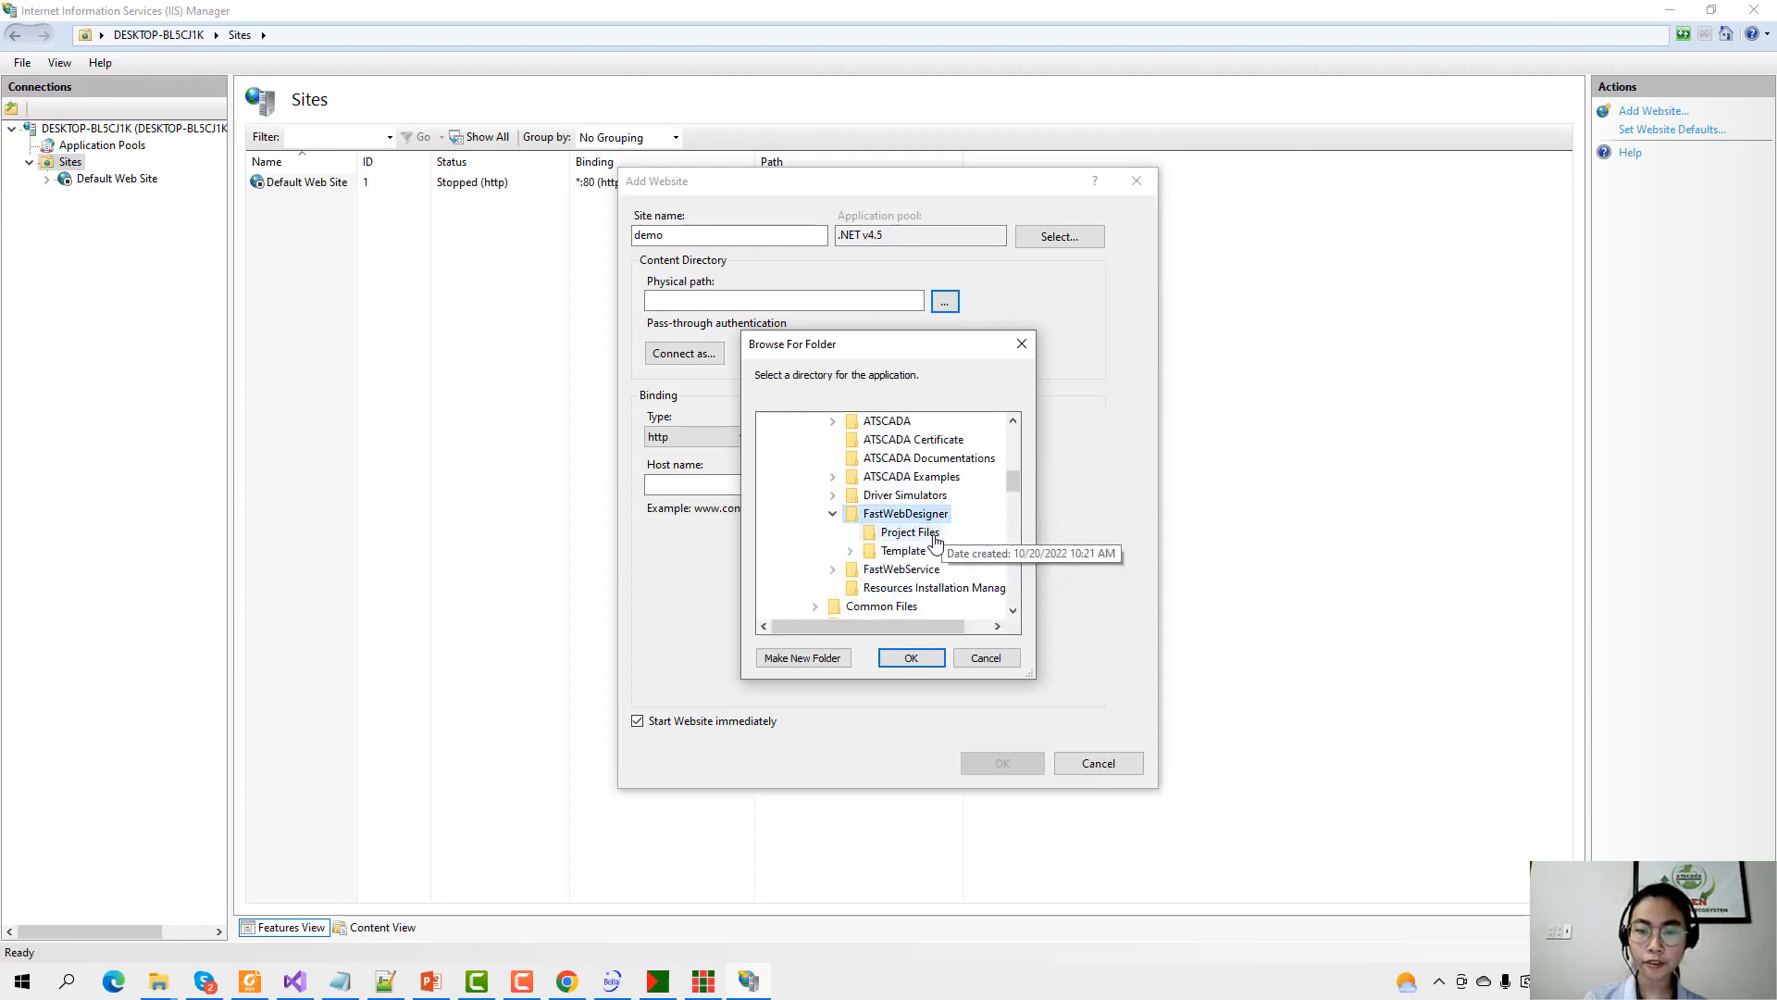
pyautogui.doubleClick(903, 550)
pyautogui.scroll(-3, 925, 518)
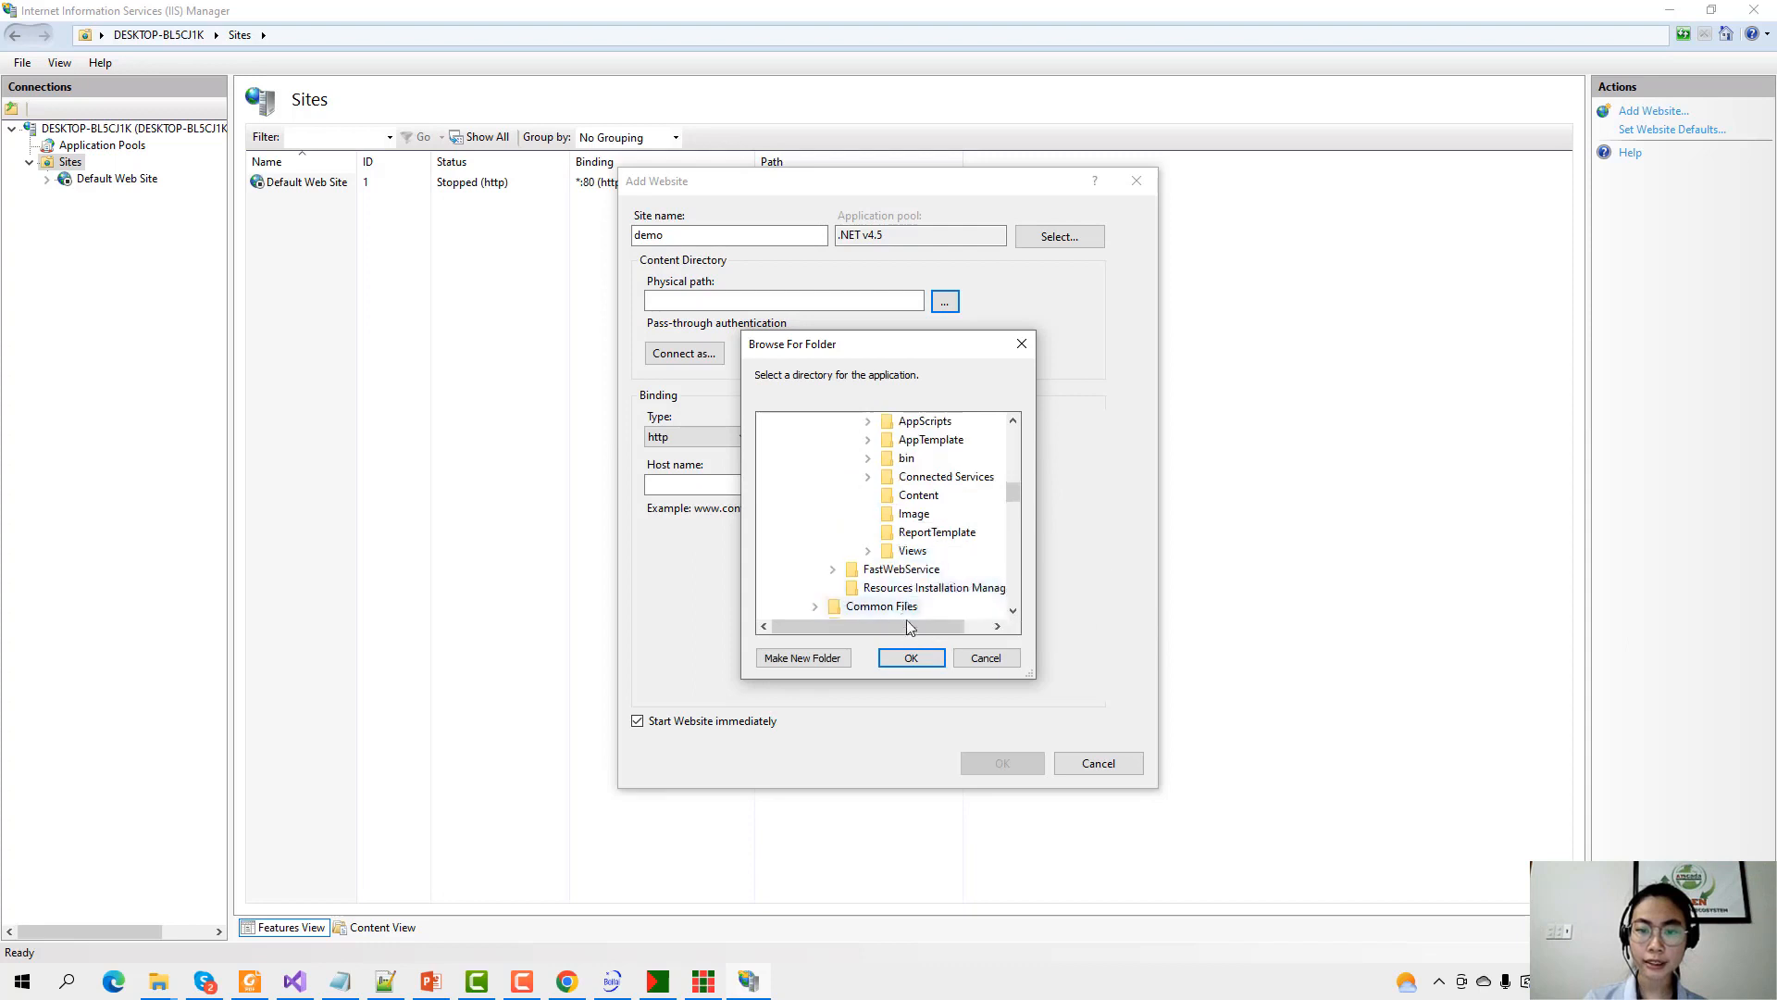
pyautogui.click(910, 657)
# Keep port 80, create the demo site despite the duplicate binding, and open its home page.
pyautogui.click(987, 435)
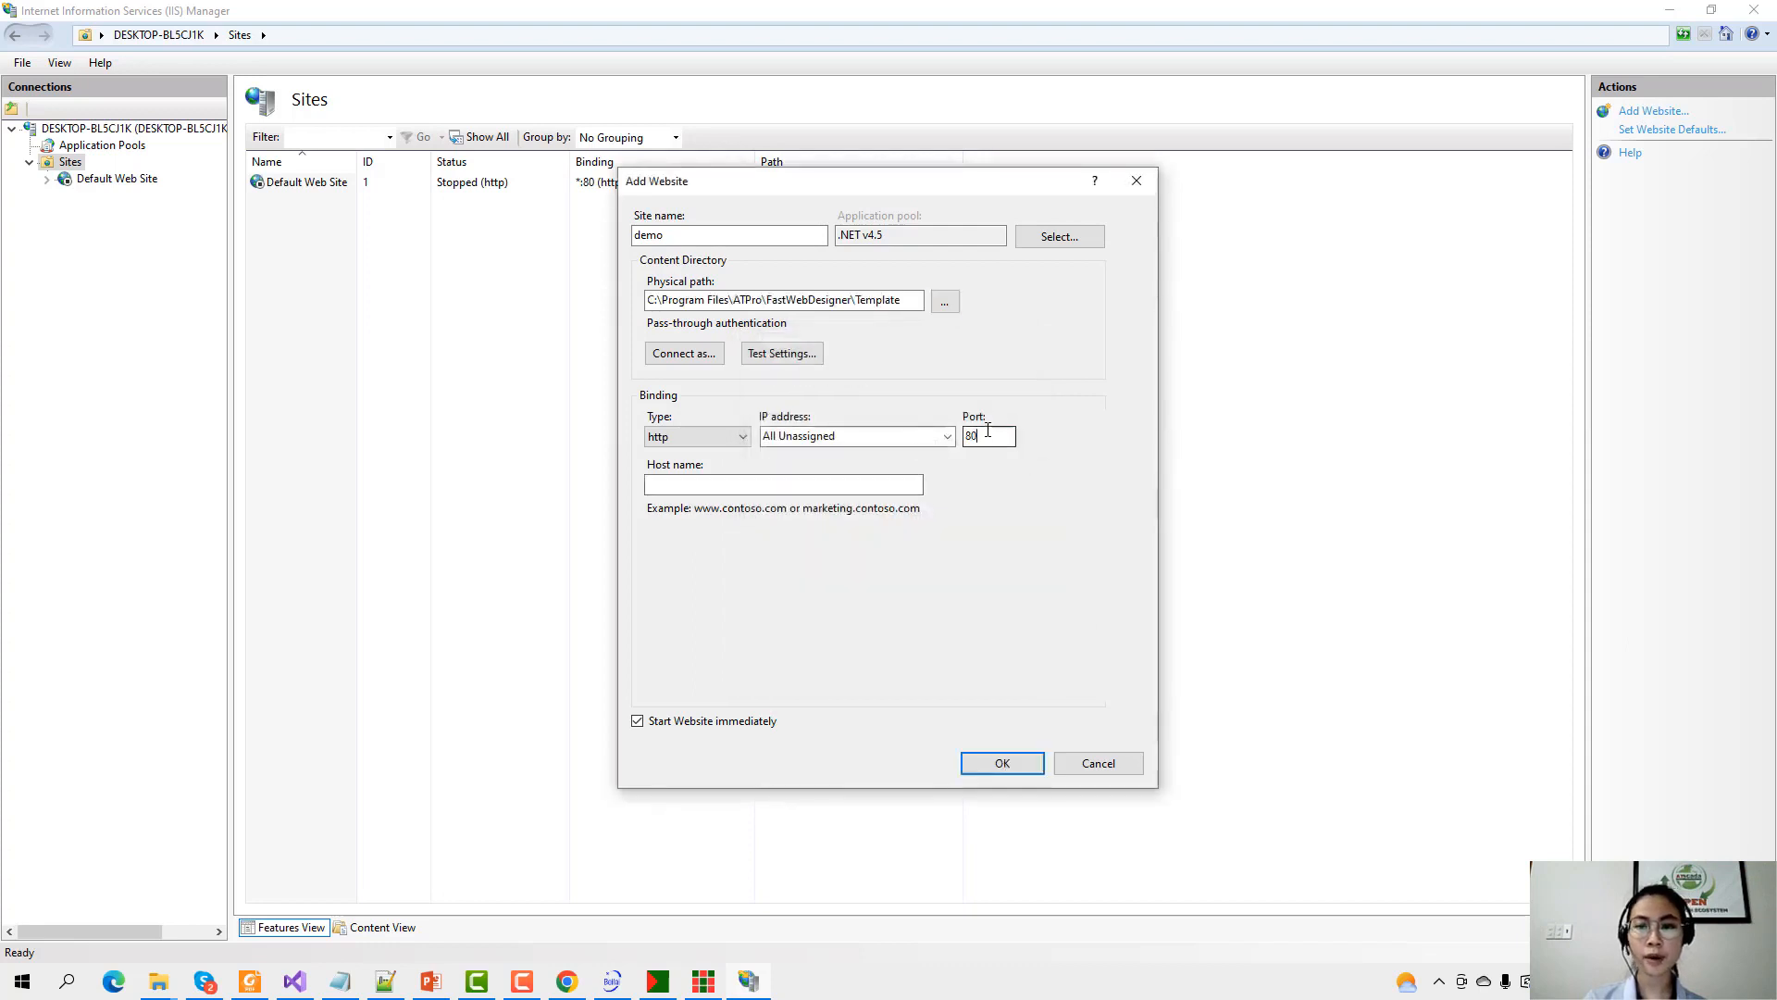
pyautogui.doubleClick(987, 430)
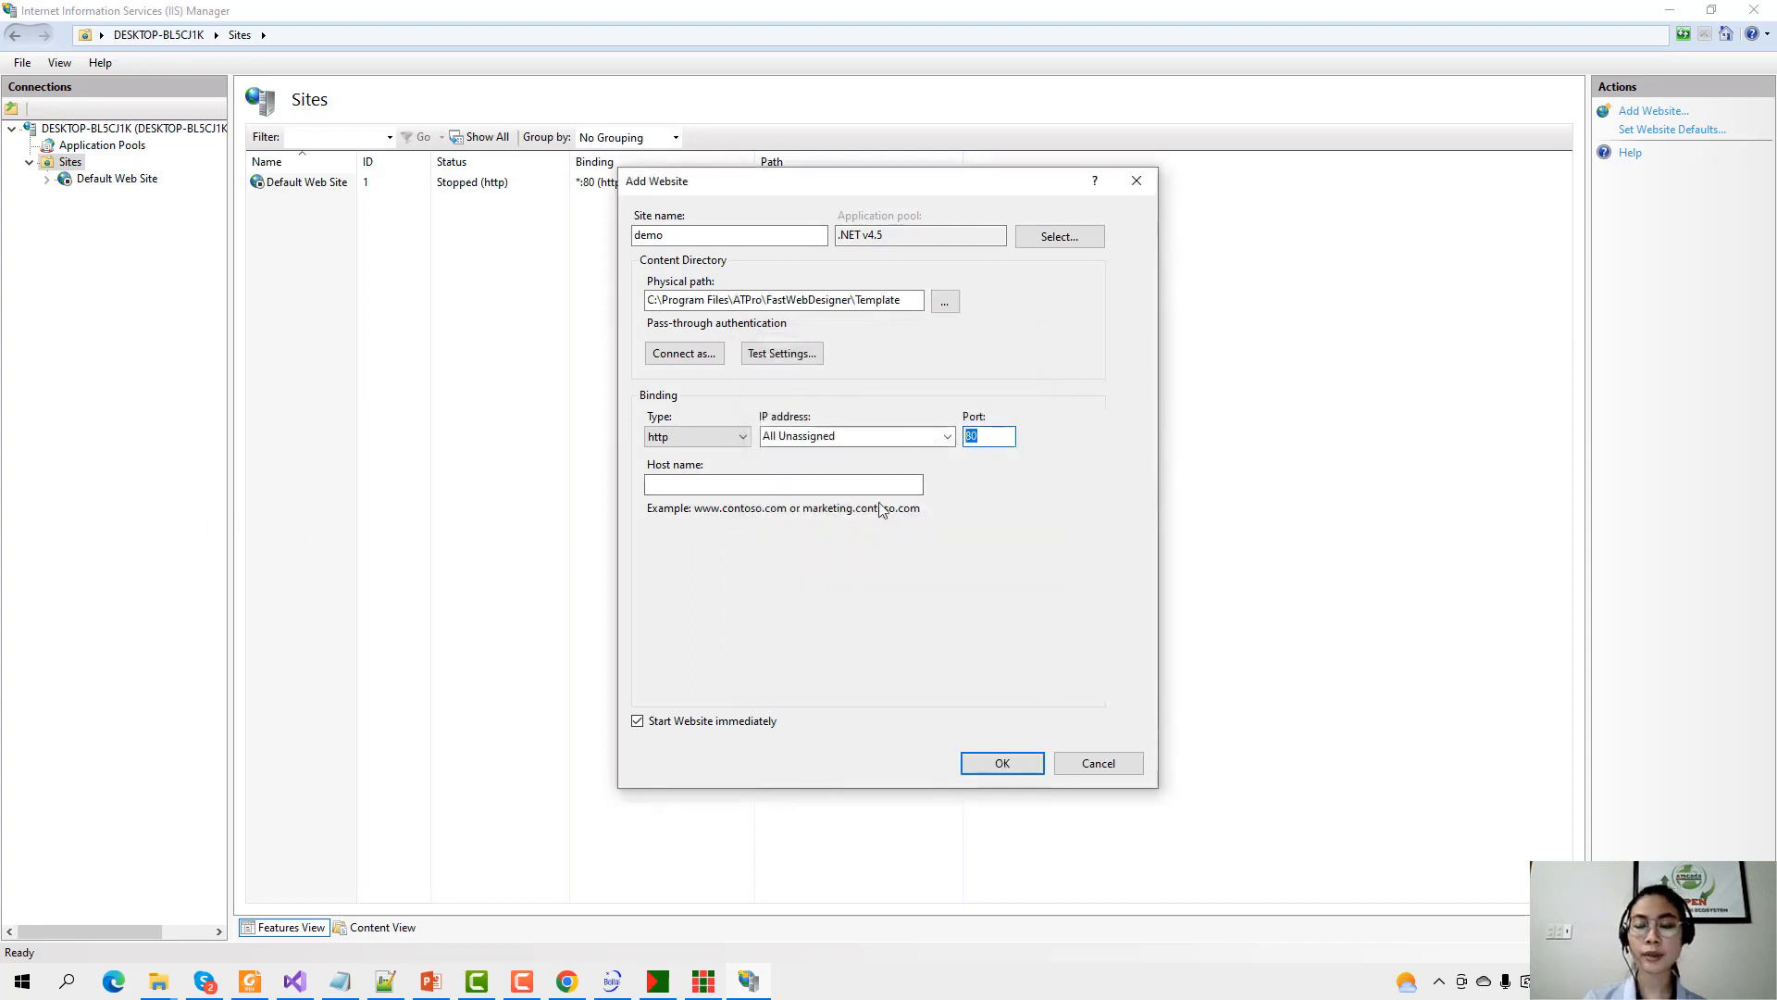
pyautogui.click(1000, 763)
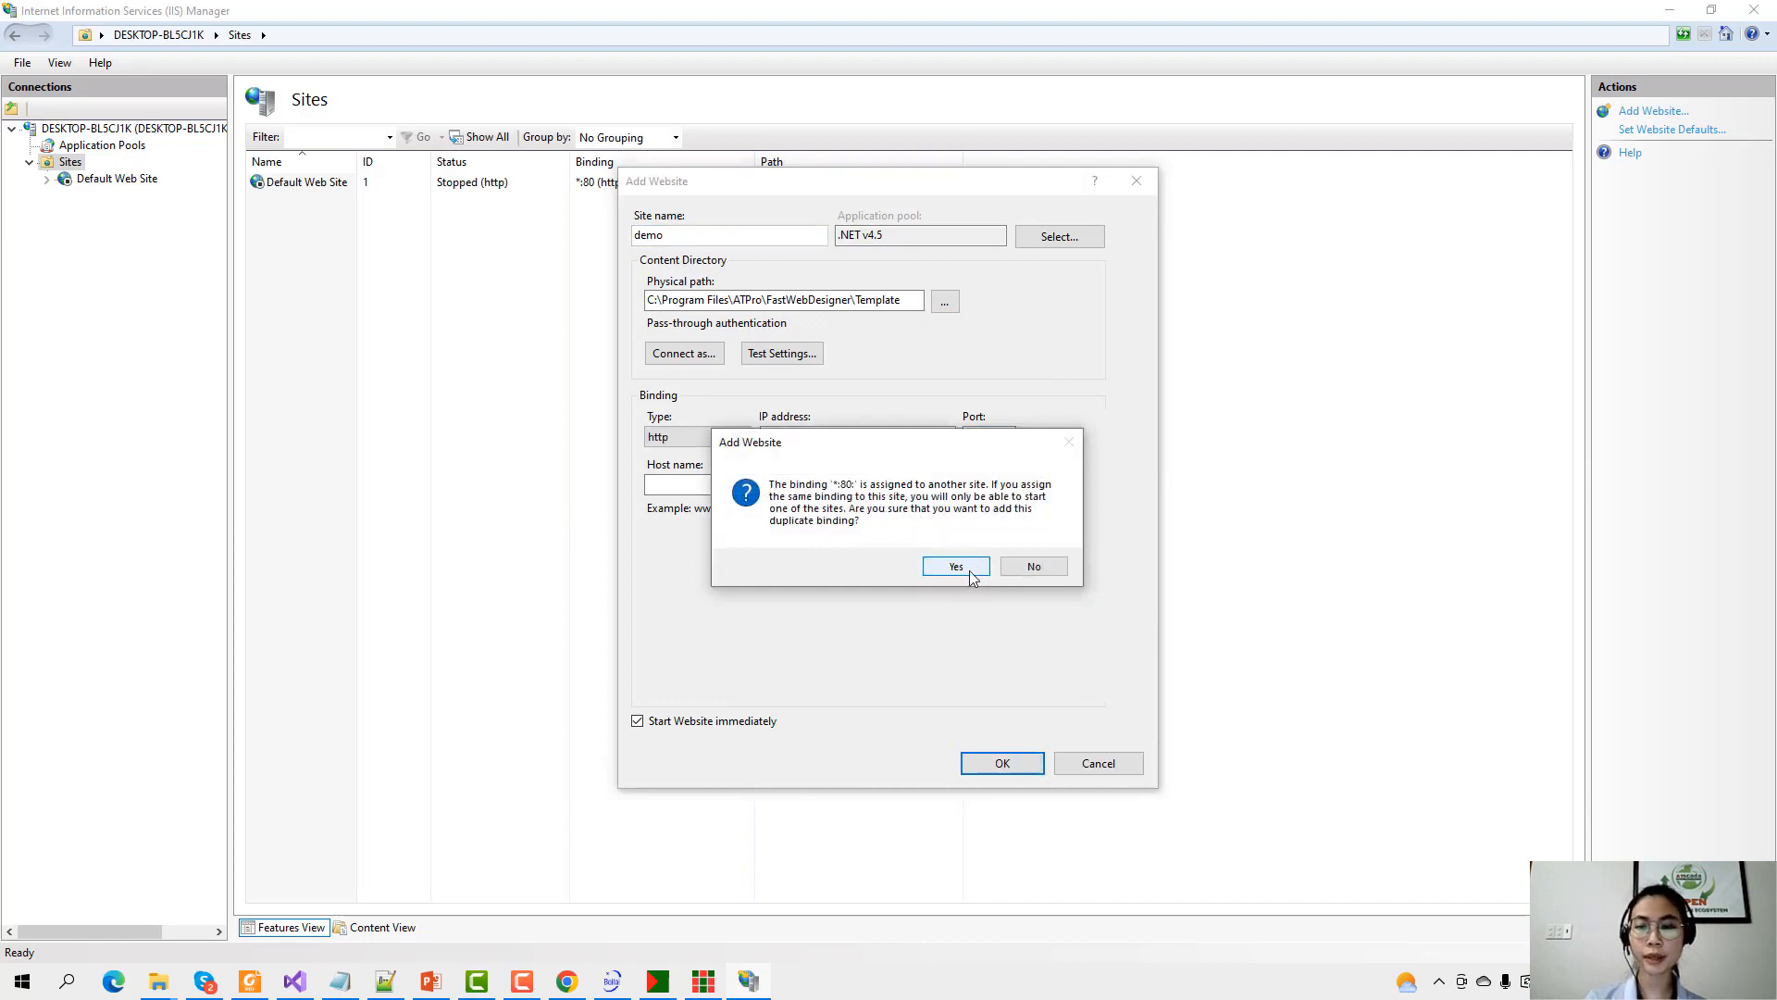
pyautogui.click(972, 575)
pyautogui.click(98, 197)
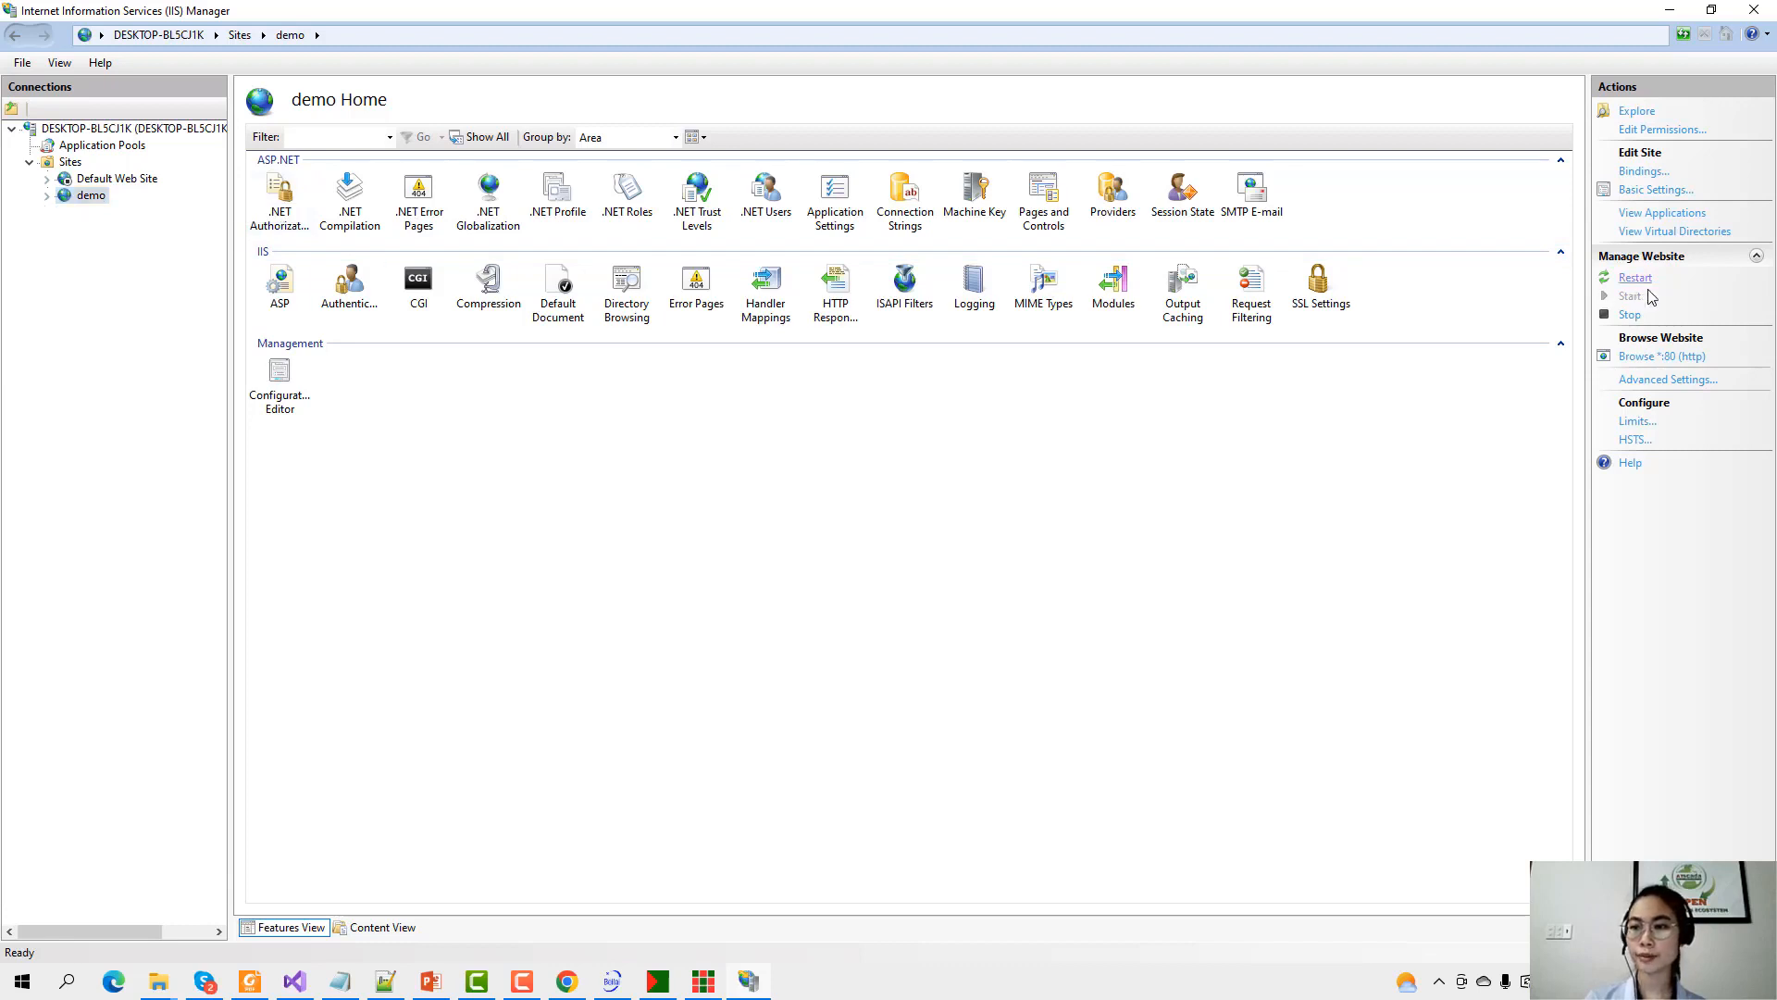
# Browse the demo site at localhost:80, log in to ATSCADA, and dismiss the password warning.
pyautogui.click(1631, 359)
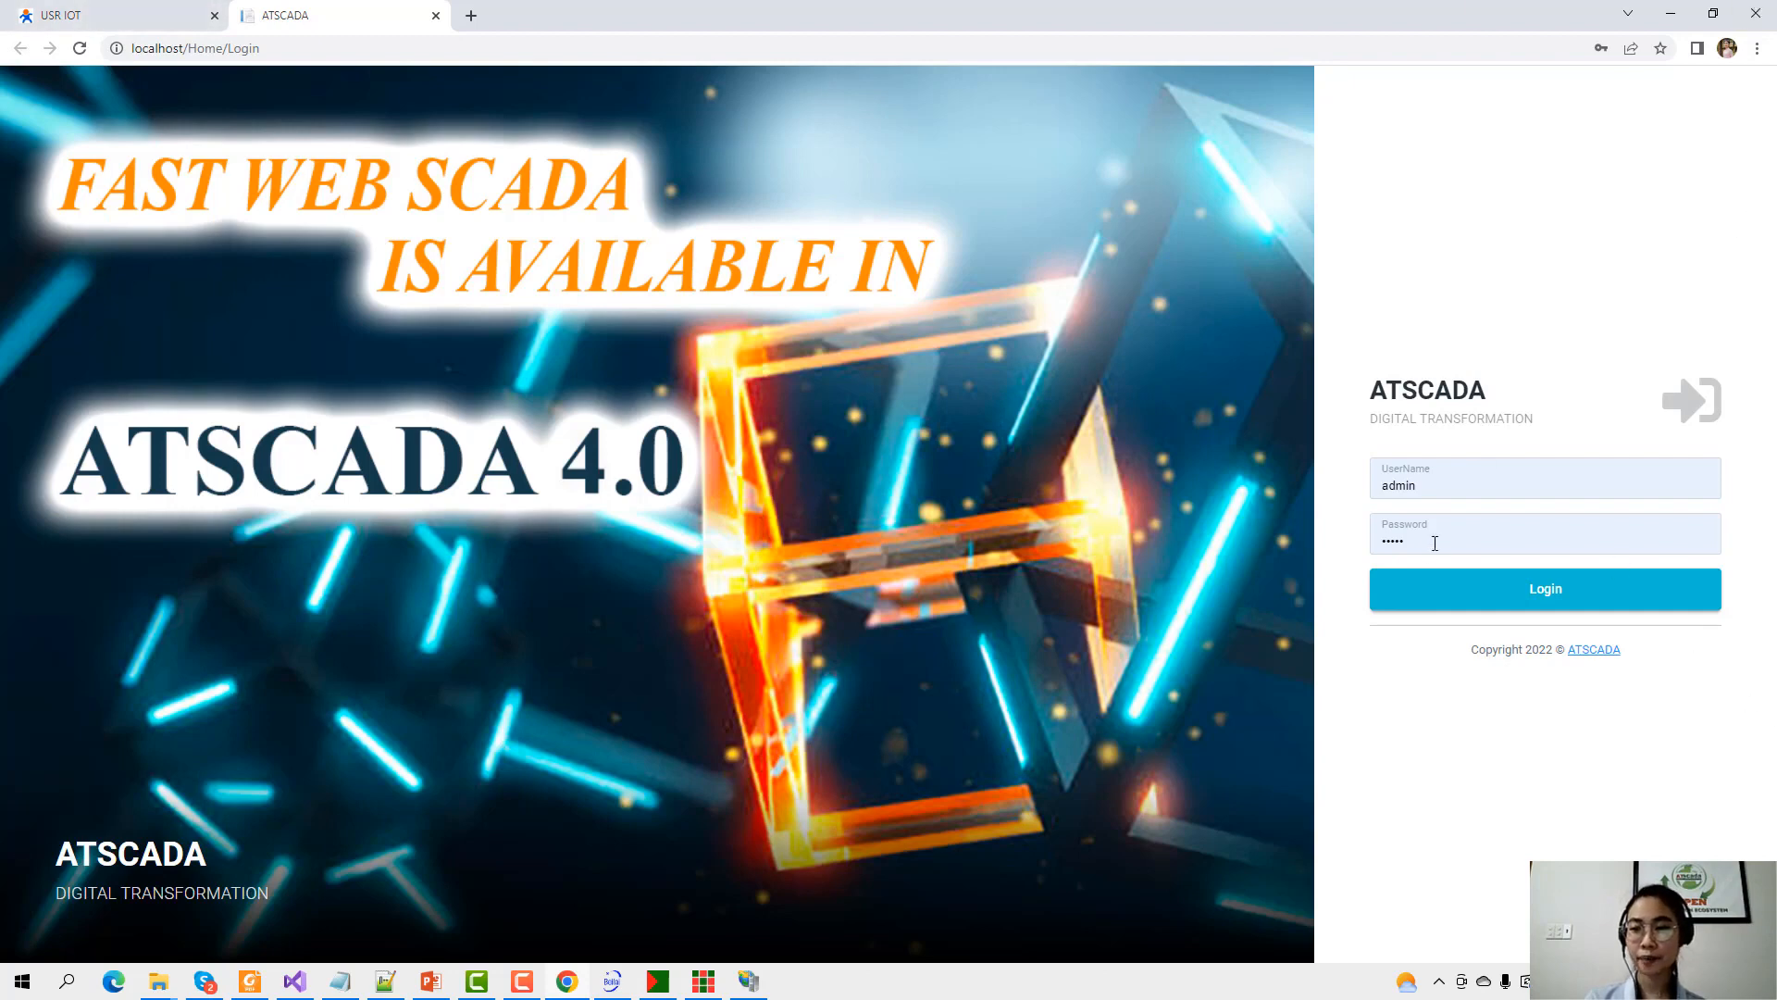
pyautogui.click(1462, 598)
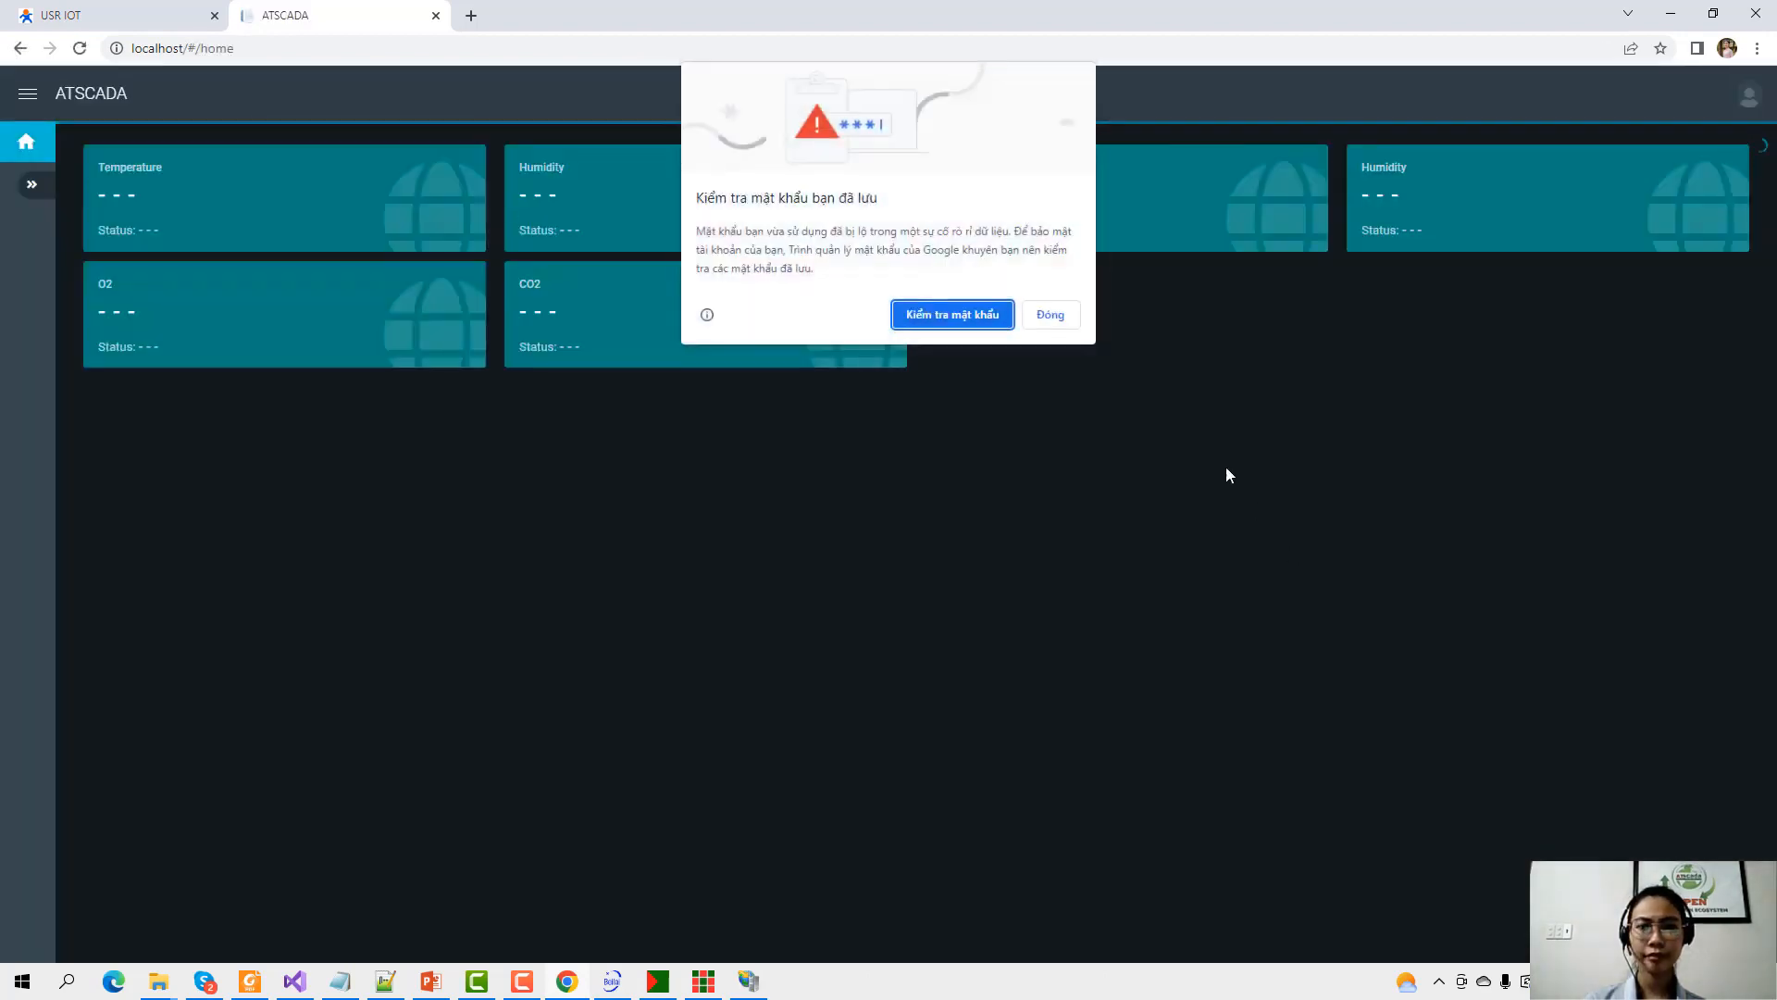
pyautogui.click(1050, 315)
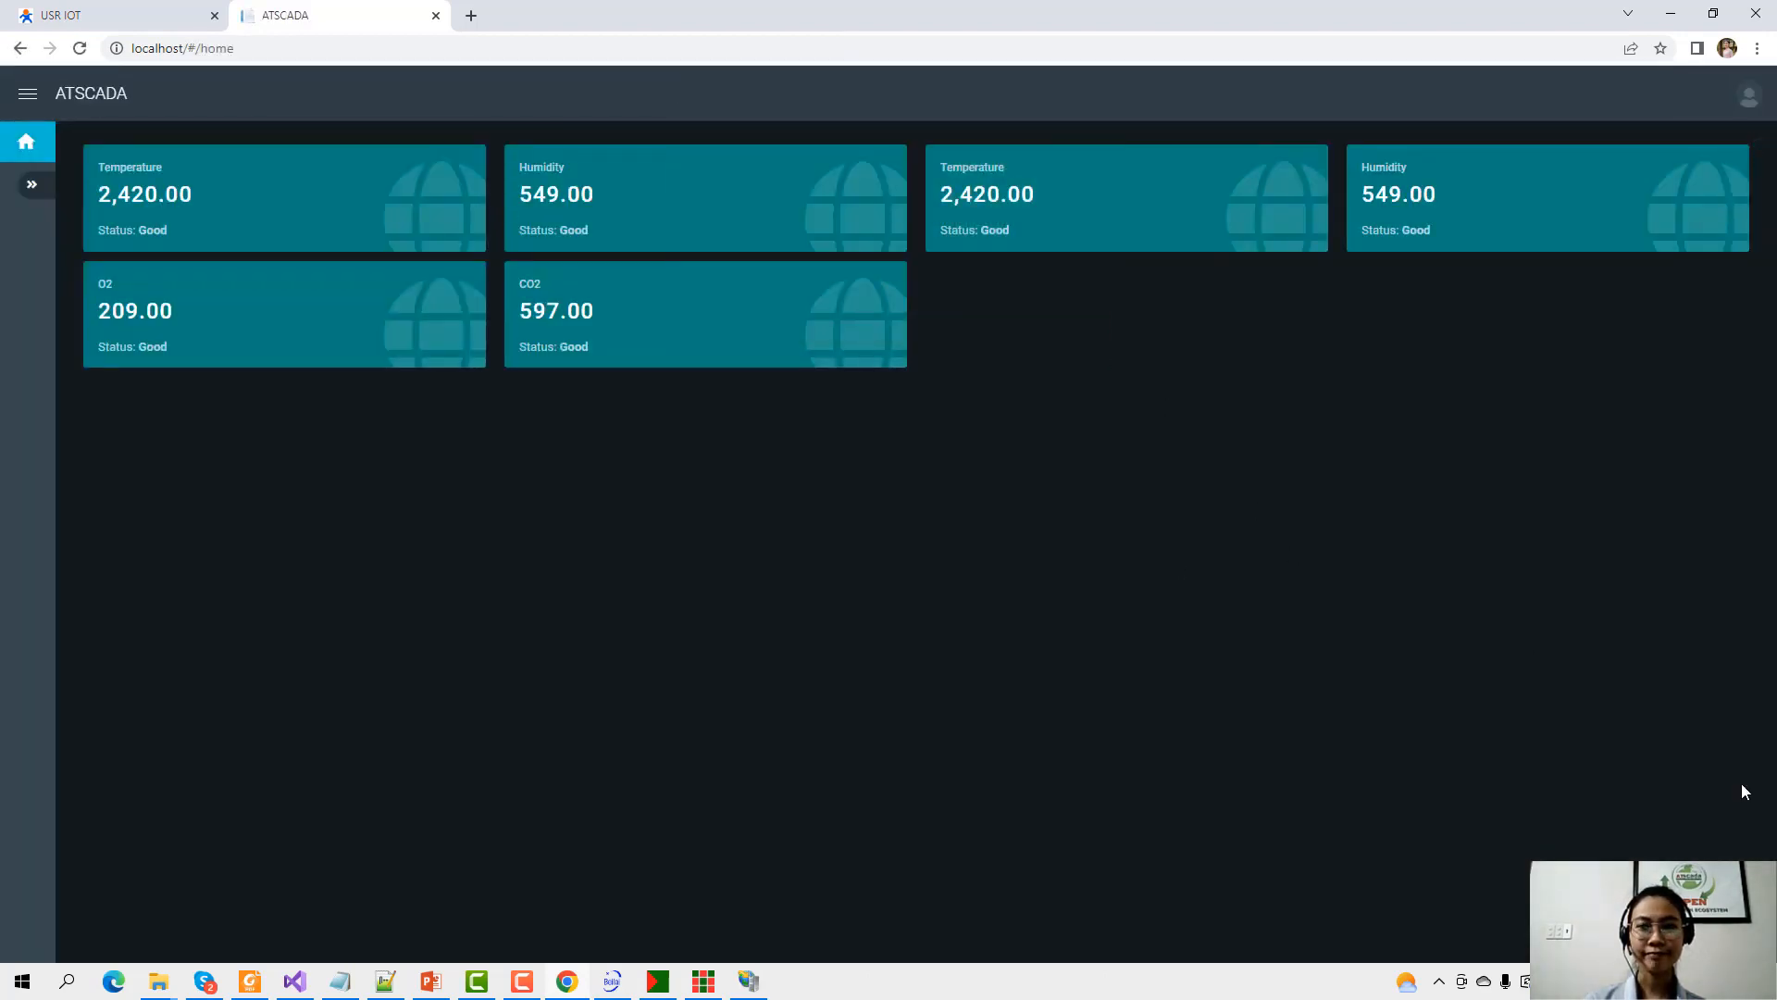
# Shrink FastWeb Designer to review its card components, then hide it behind the dashboard.
pyautogui.click(706, 981)
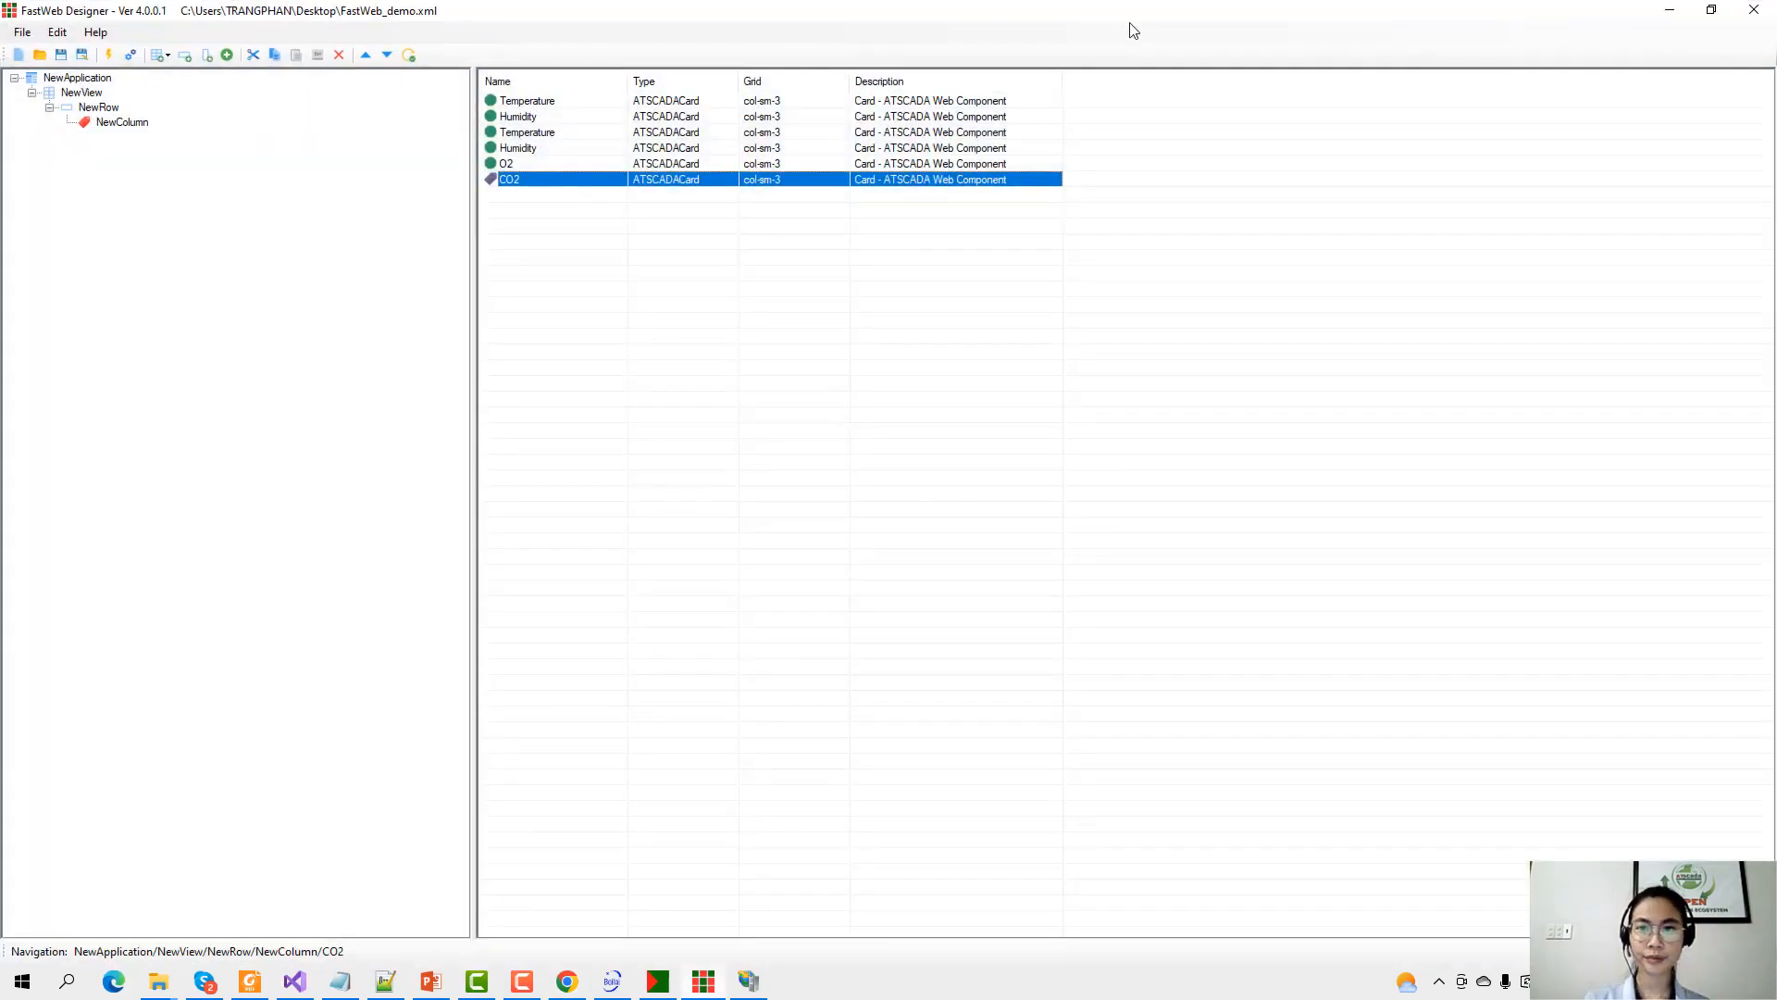
pyautogui.moveTo(1236, 11); pyautogui.dragTo(1182, 403)
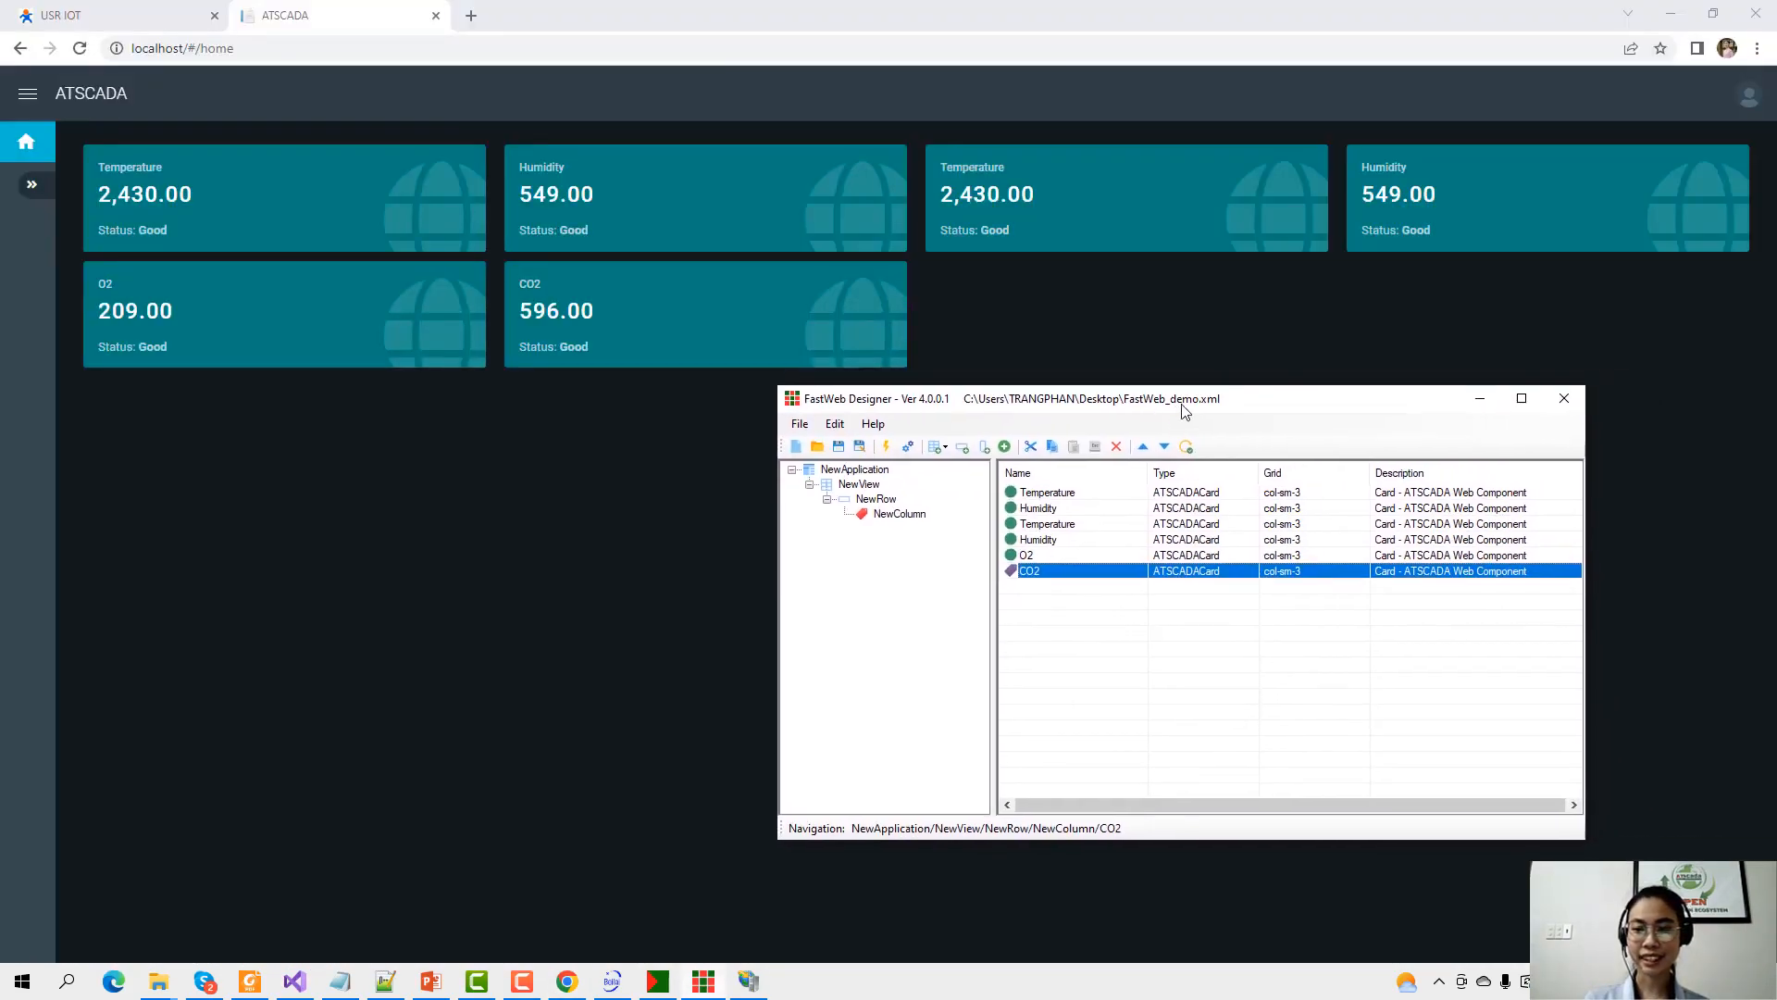
pyautogui.click(1055, 495)
pyautogui.press('Down')
pyautogui.press('Down')
pyautogui.press('Down')
pyautogui.press('Down')
pyautogui.press('Down')
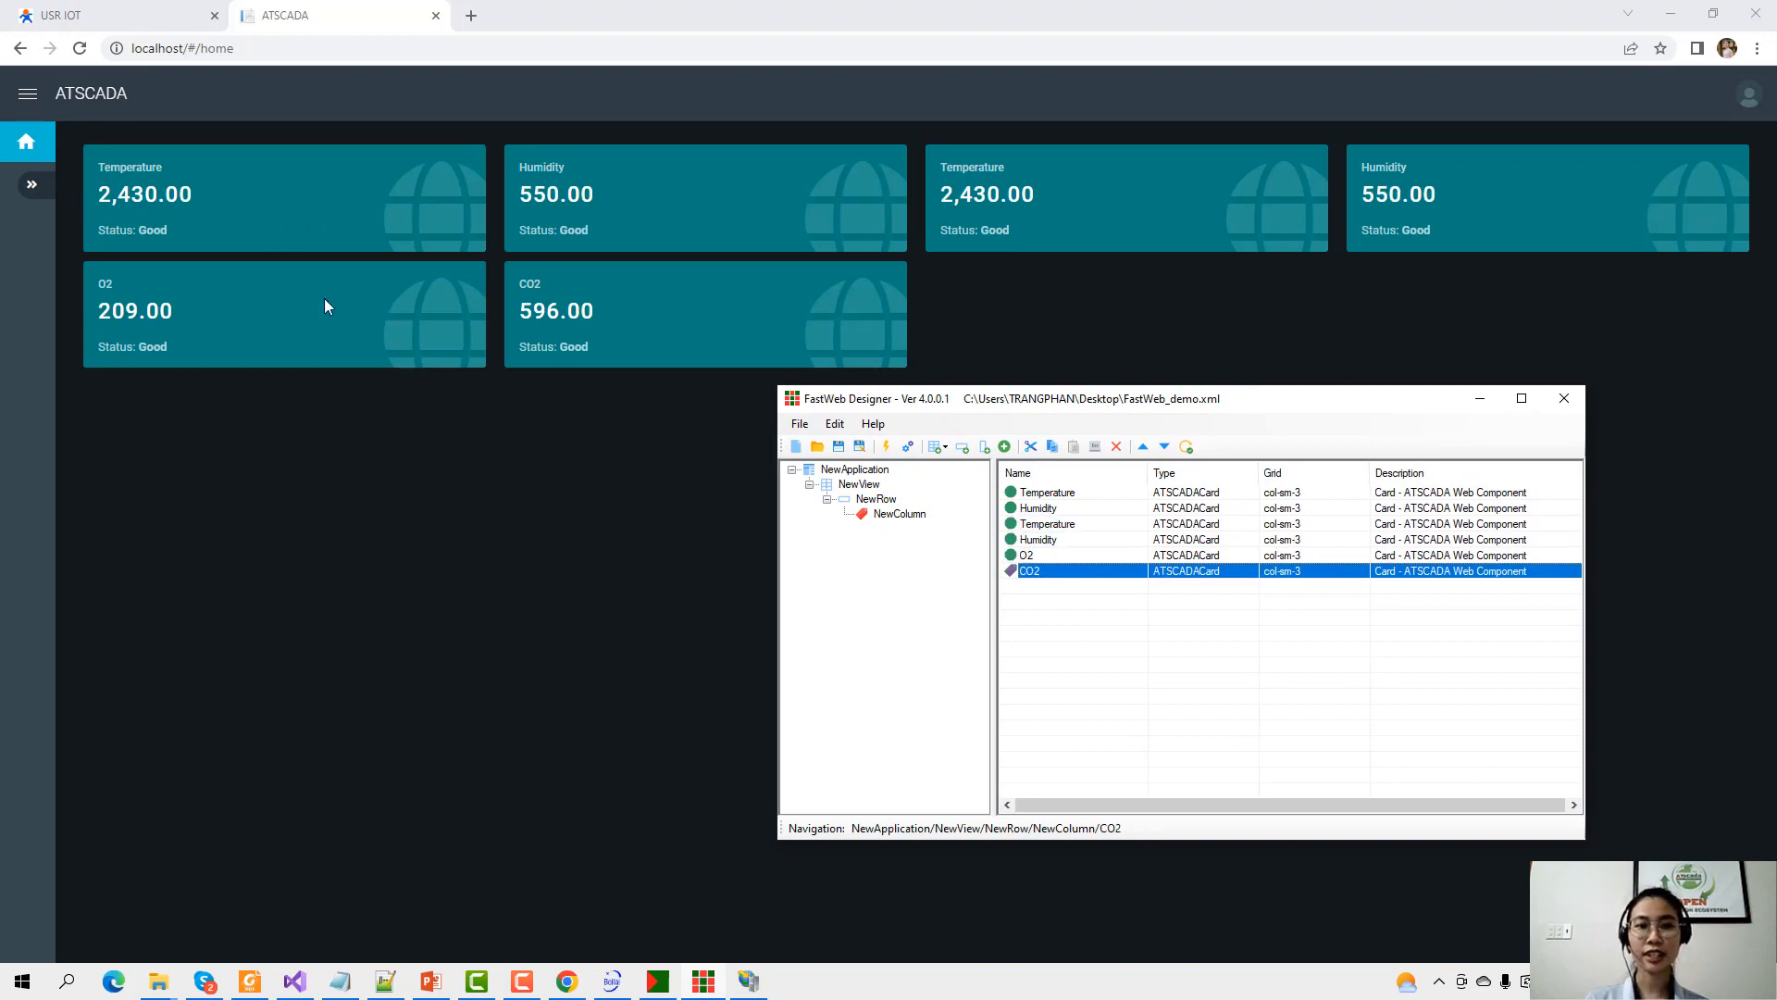
pyautogui.click(1480, 398)
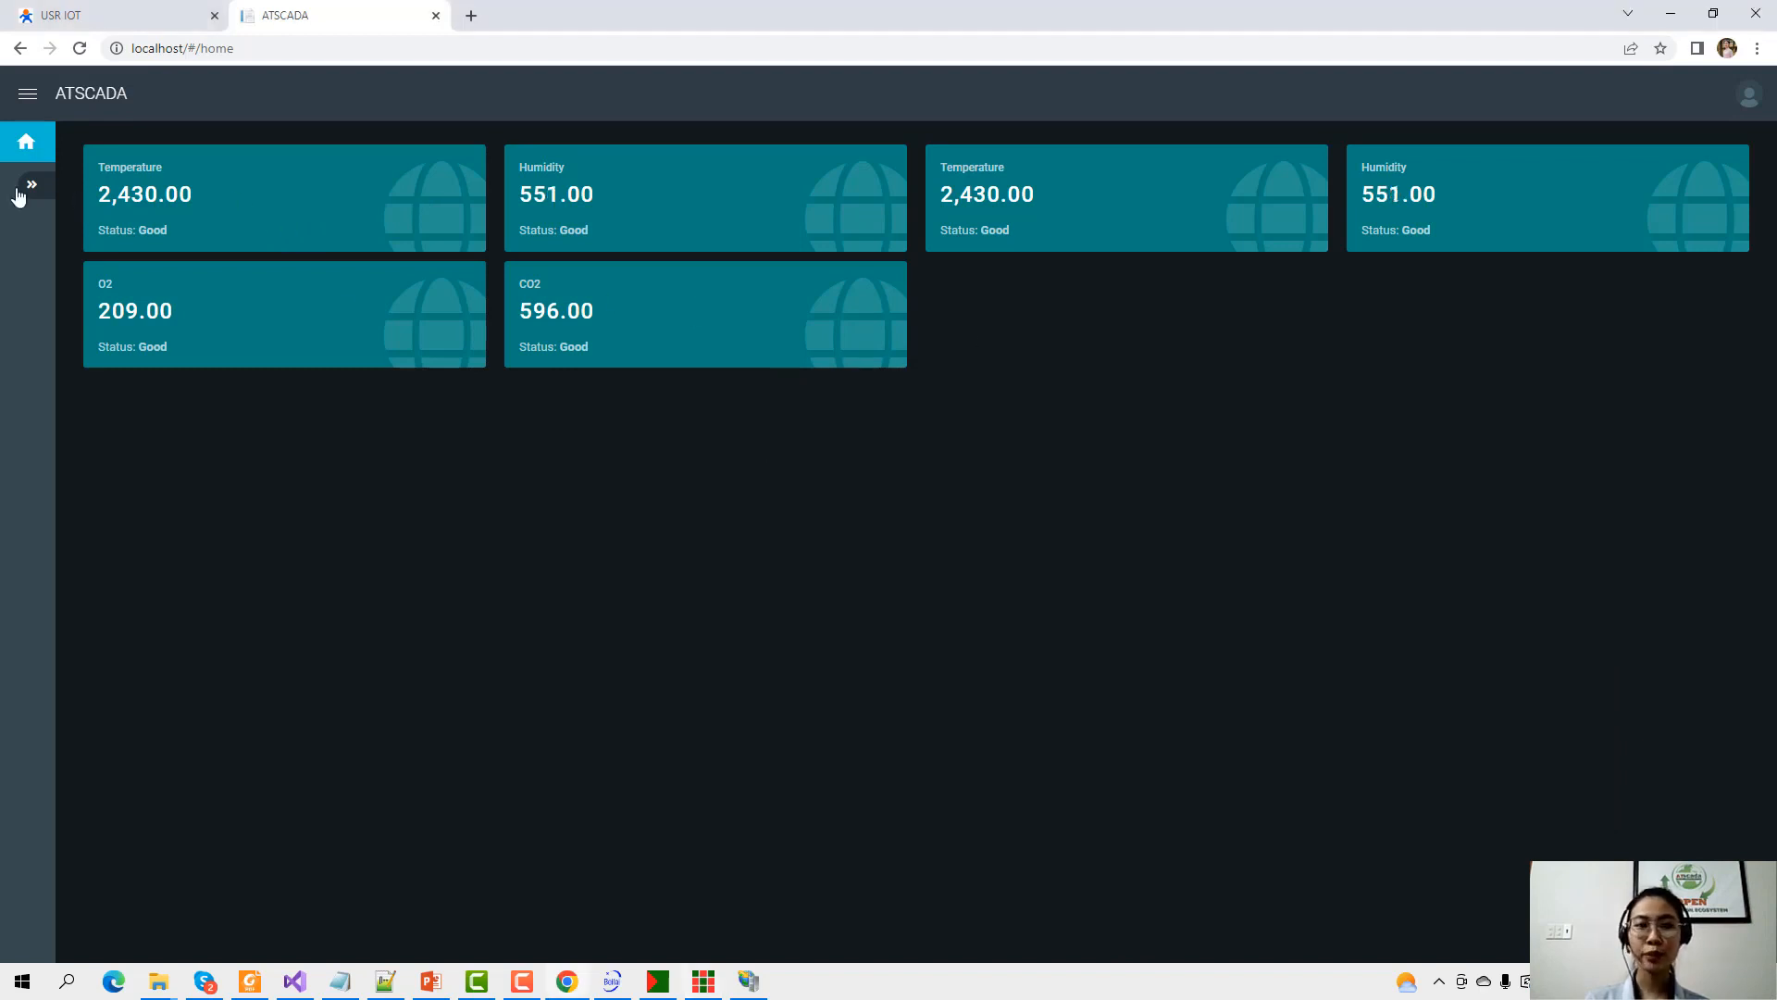
# Toggle the dashboard sidebar, then open ATDriver Server from the tray beside the O2 and CO2 cards.
pyautogui.click(30, 186)
pyautogui.click(181, 332)
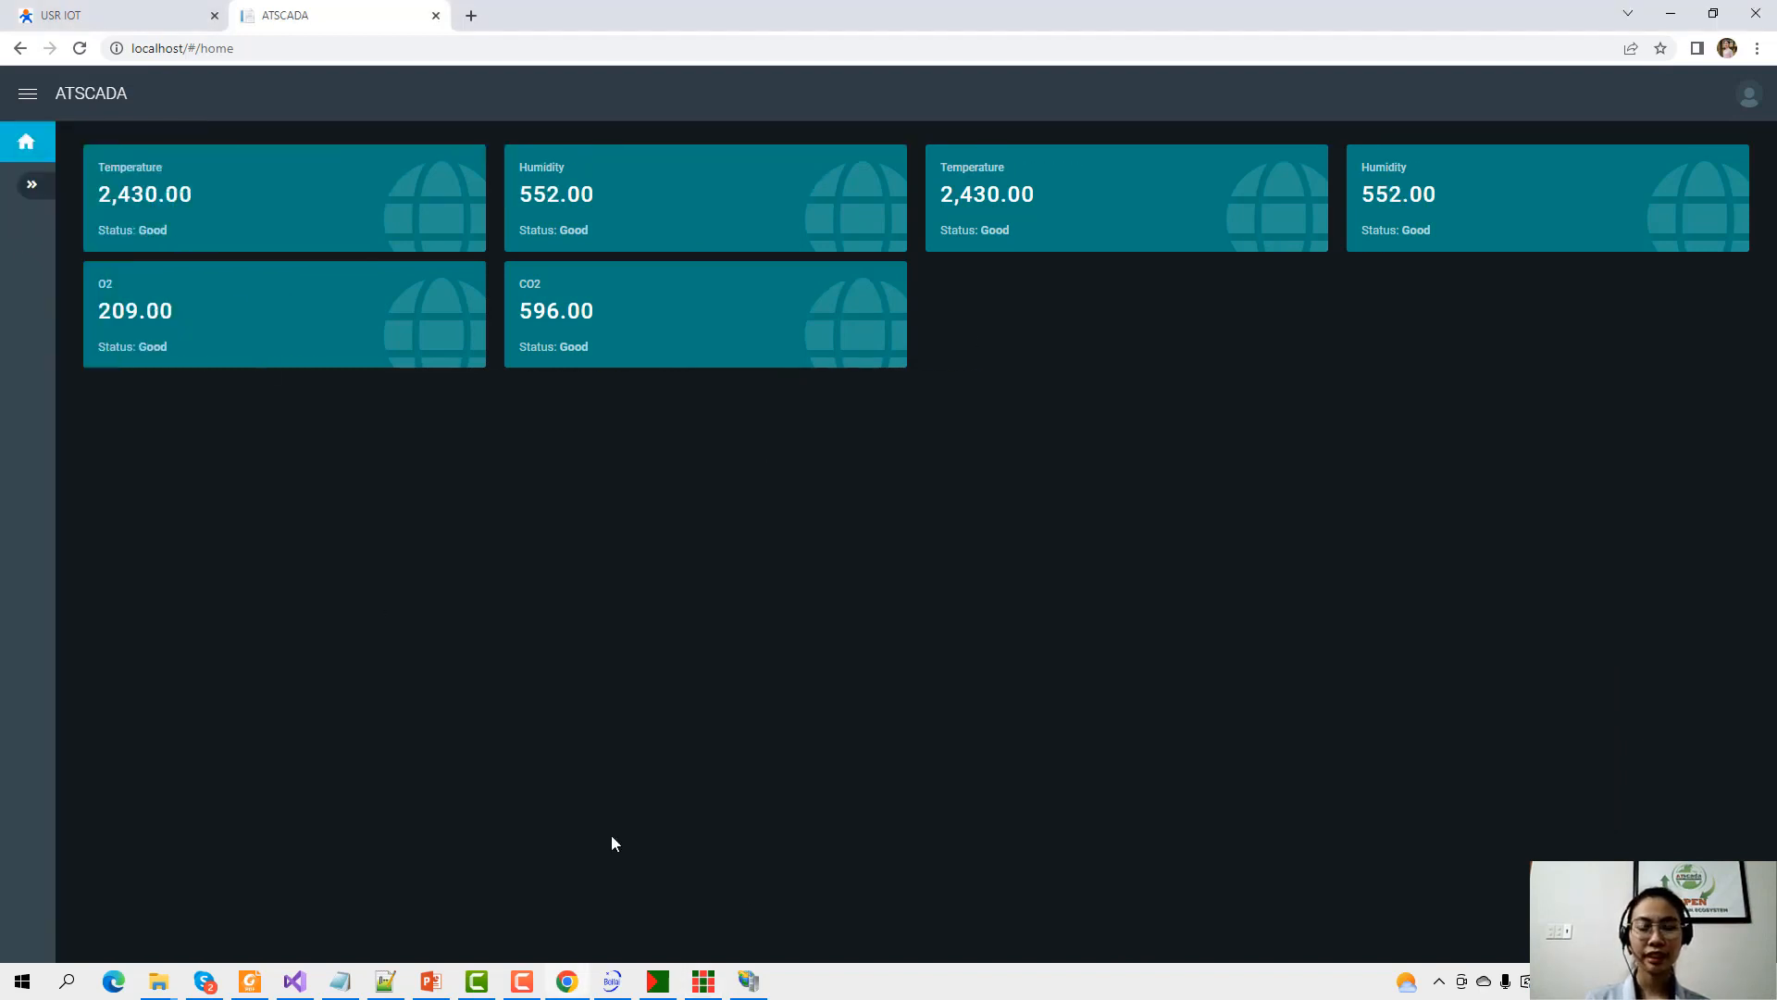
pyautogui.click(1438, 981)
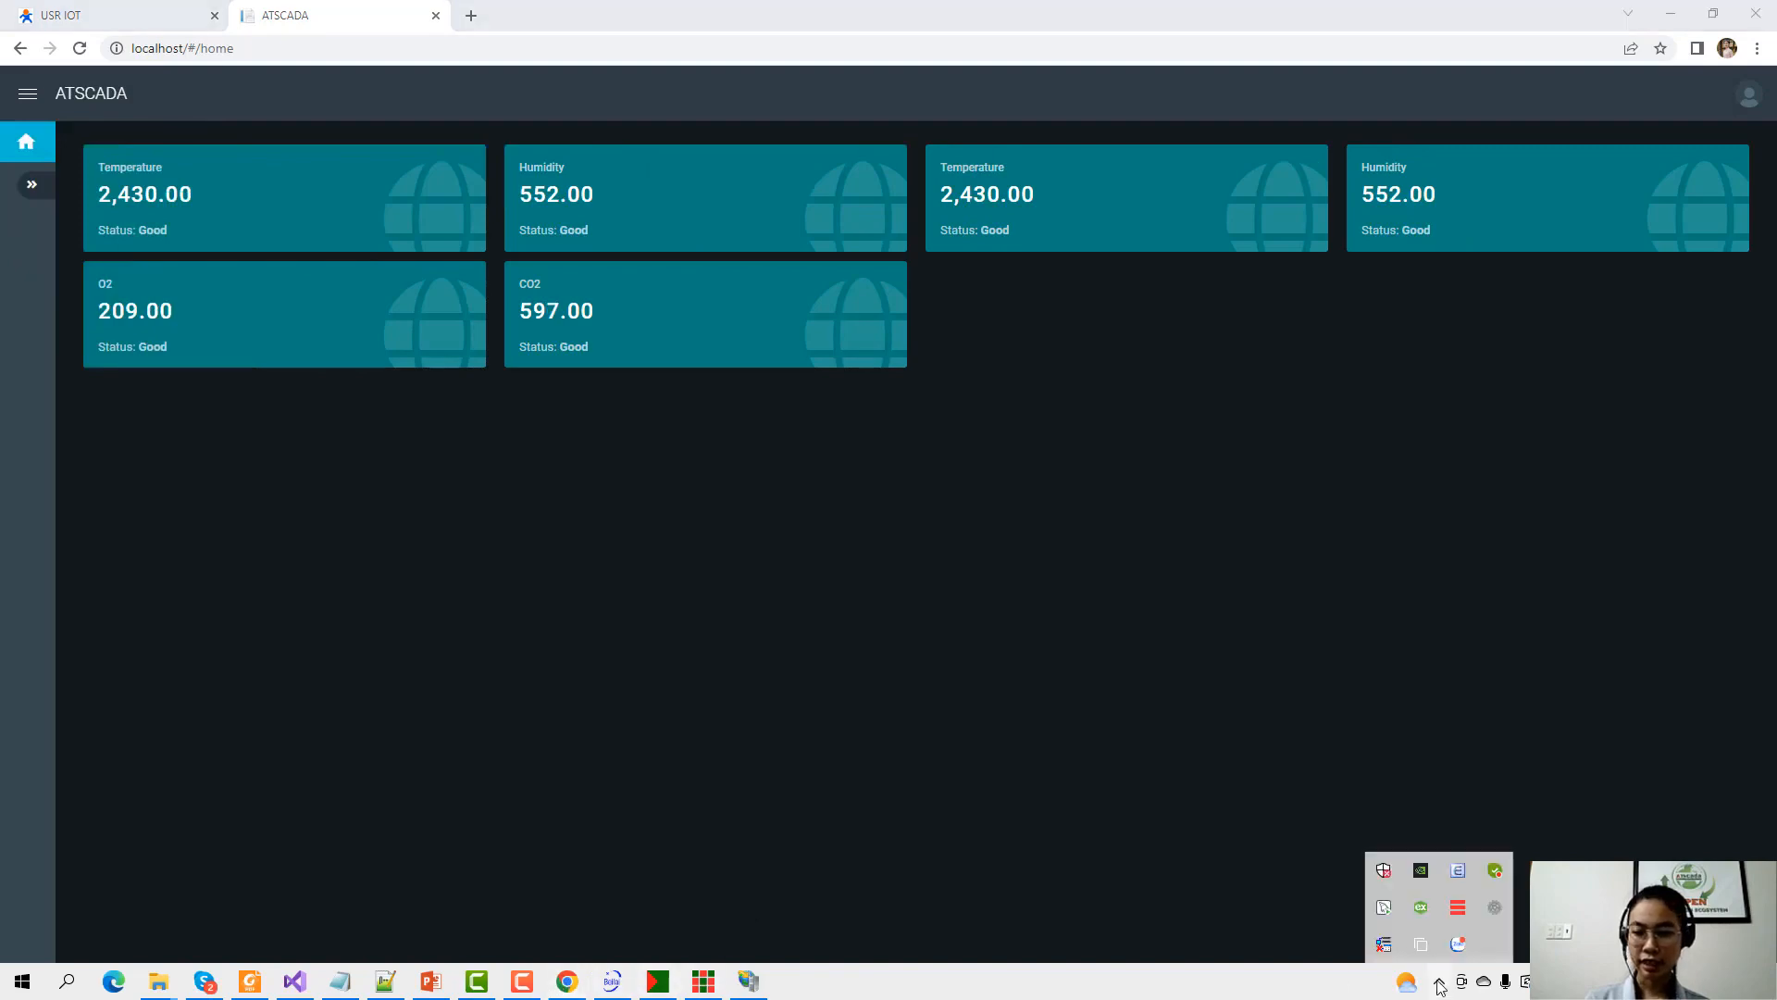
pyautogui.doubleClick(1458, 907)
pyautogui.moveTo(506, 74); pyautogui.dragTo(1173, 429)
pyautogui.moveTo(1382, 788); pyautogui.dragTo(1567, 843)
# Check the O2, Temperature and Humidity tag values of the BL110_MQTT gateway against the dashboard.
pyautogui.click(1405, 516)
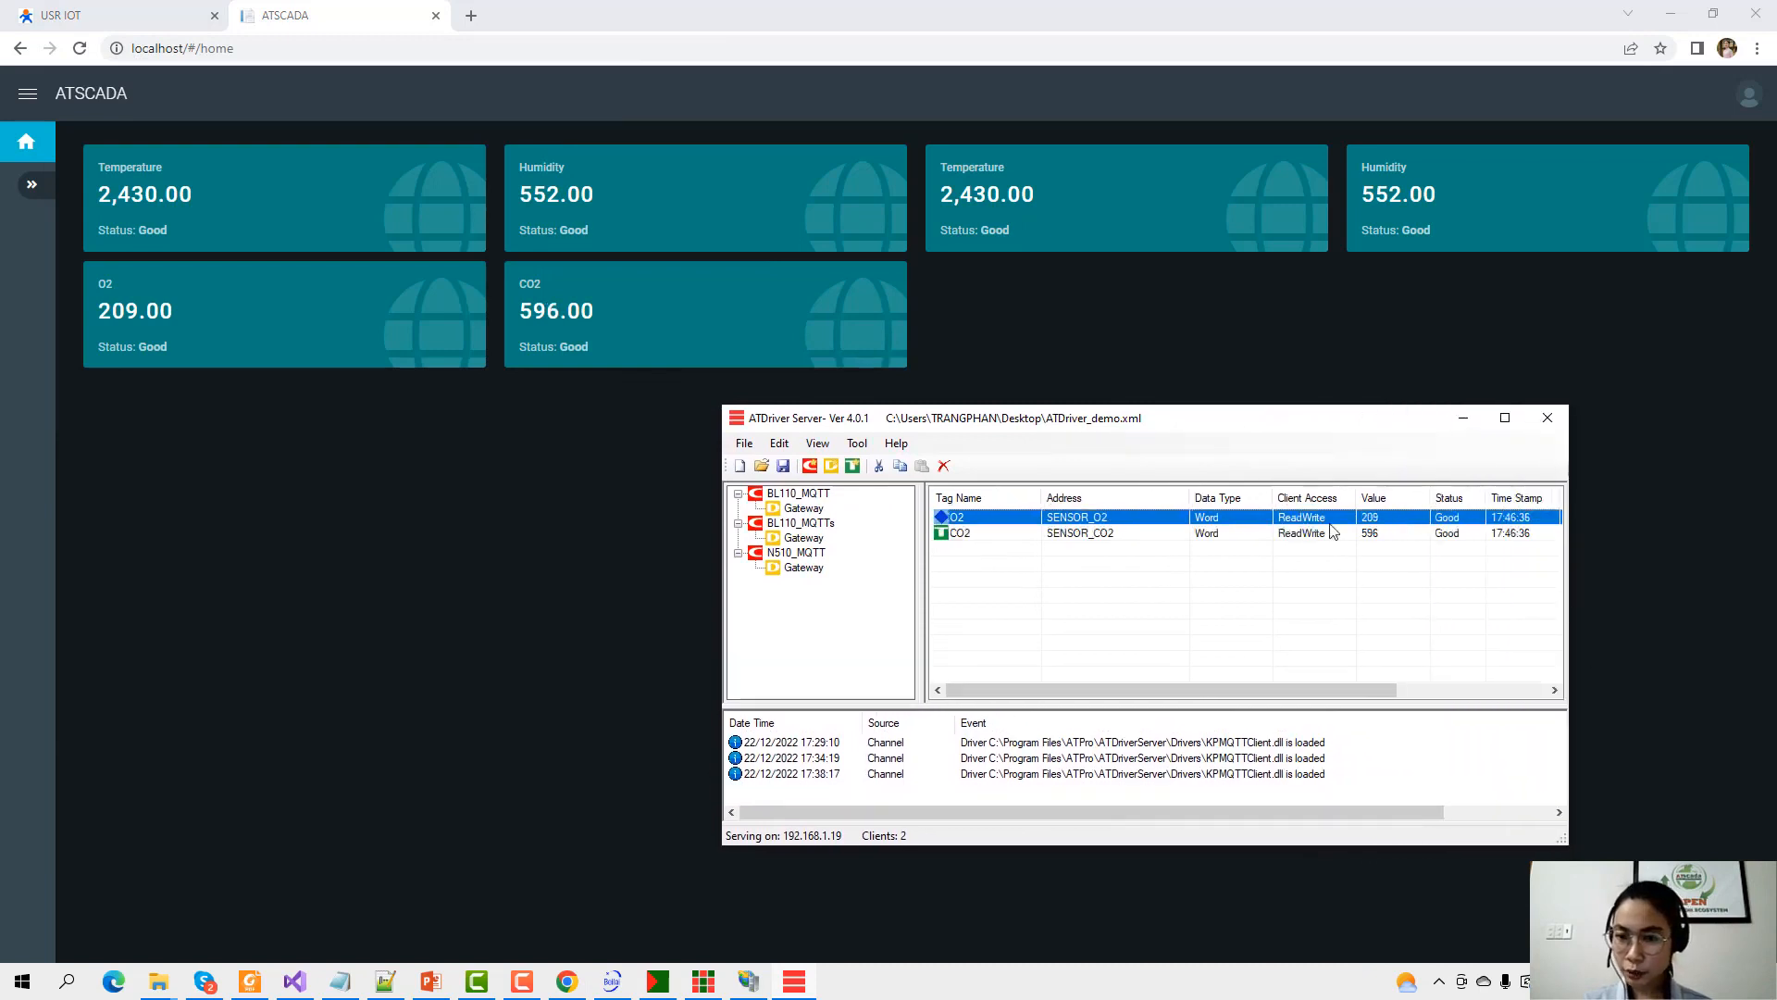
pyautogui.click(802, 509)
pyautogui.click(1393, 518)
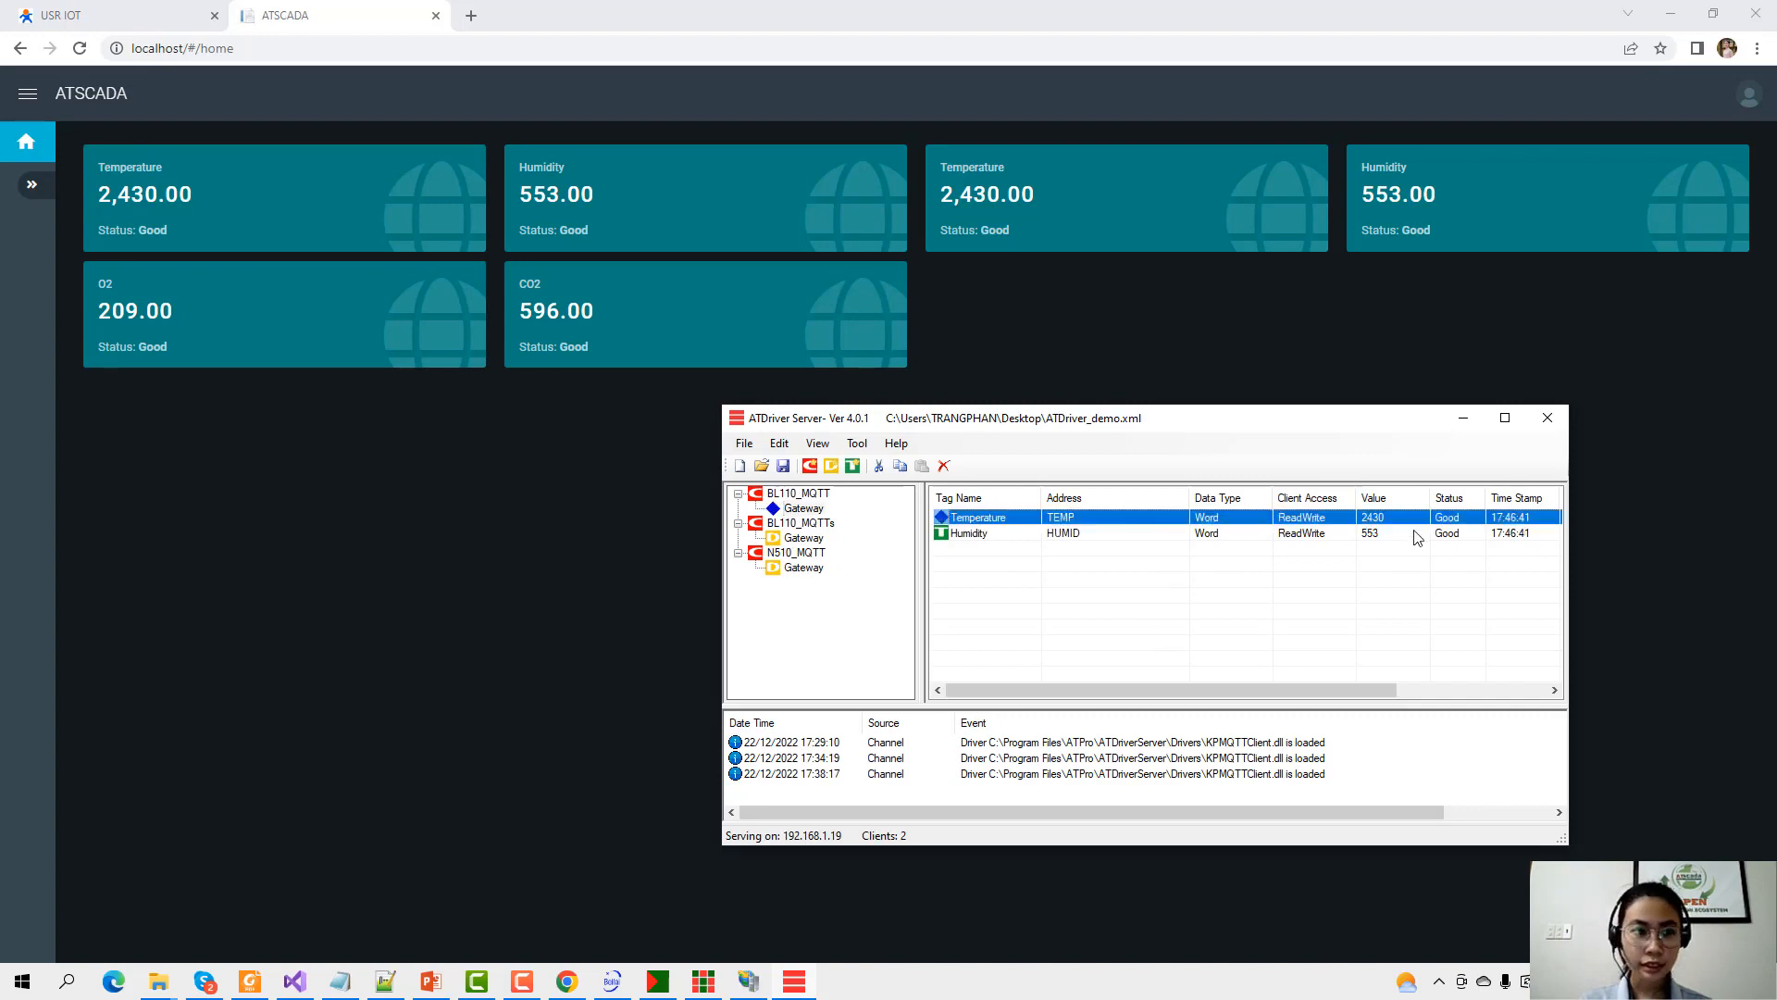
pyautogui.click(1391, 535)
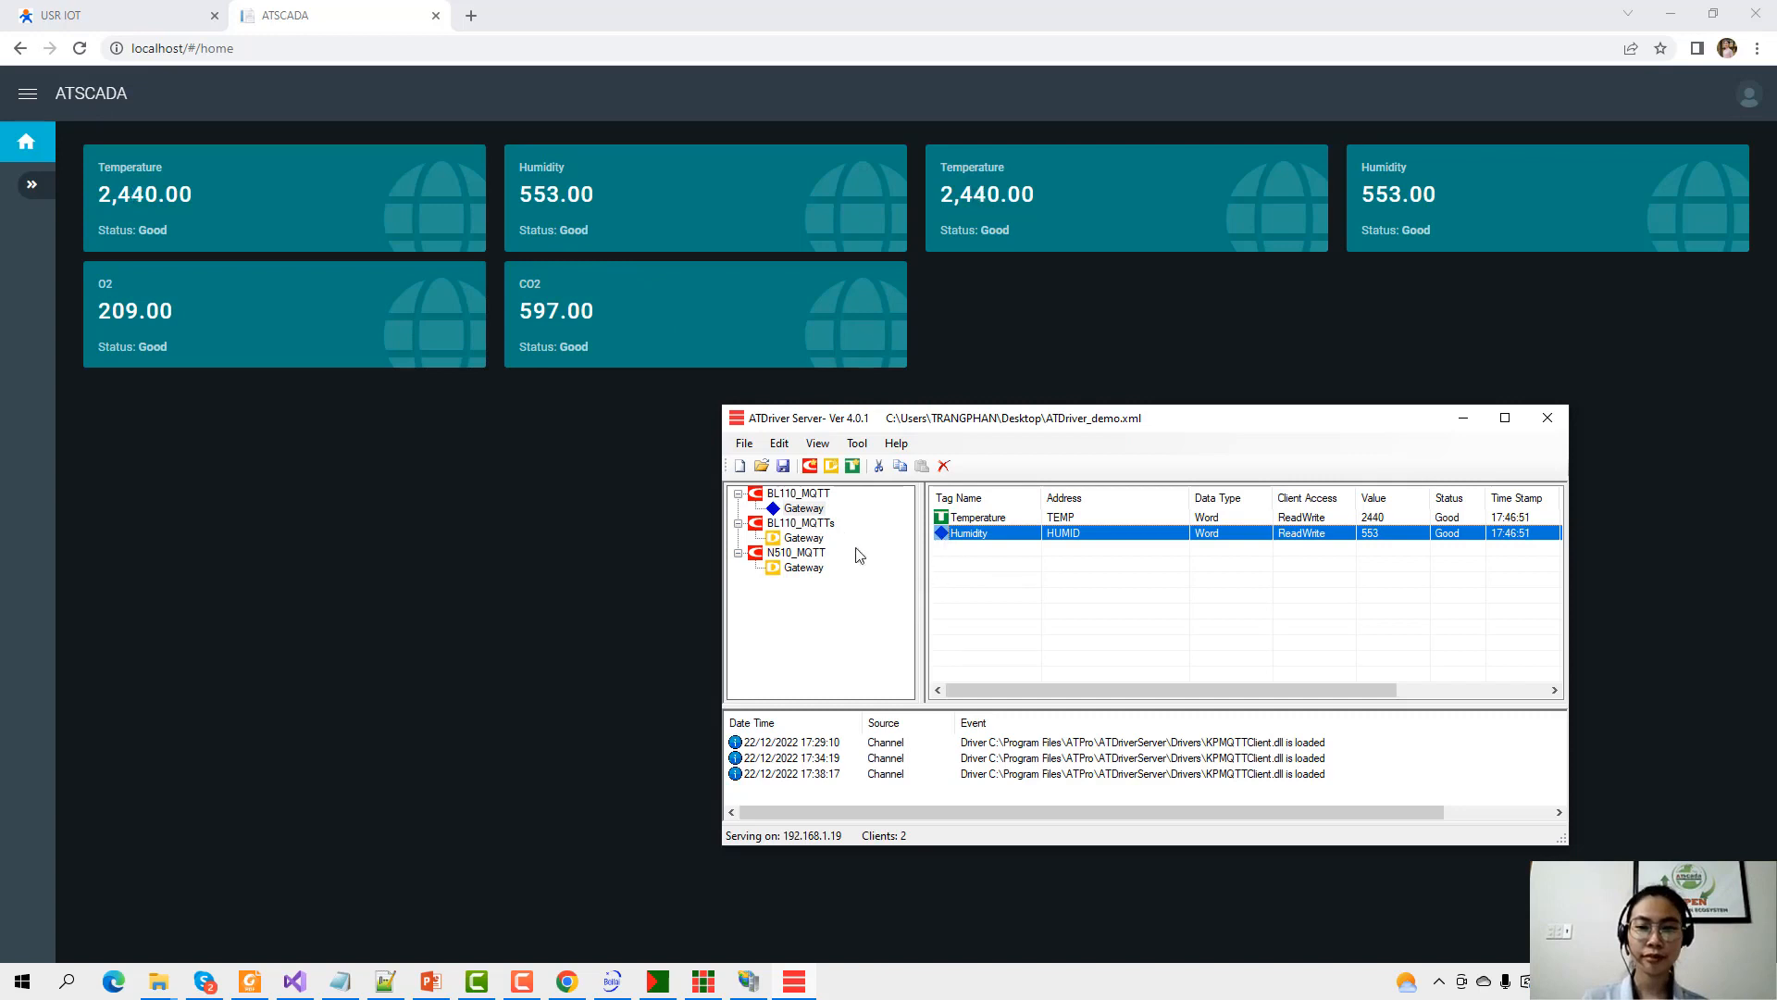
# View the BL110_MQTTs gateway tags, then minimise ATDriver Server.
pyautogui.click(803, 508)
pyautogui.click(804, 538)
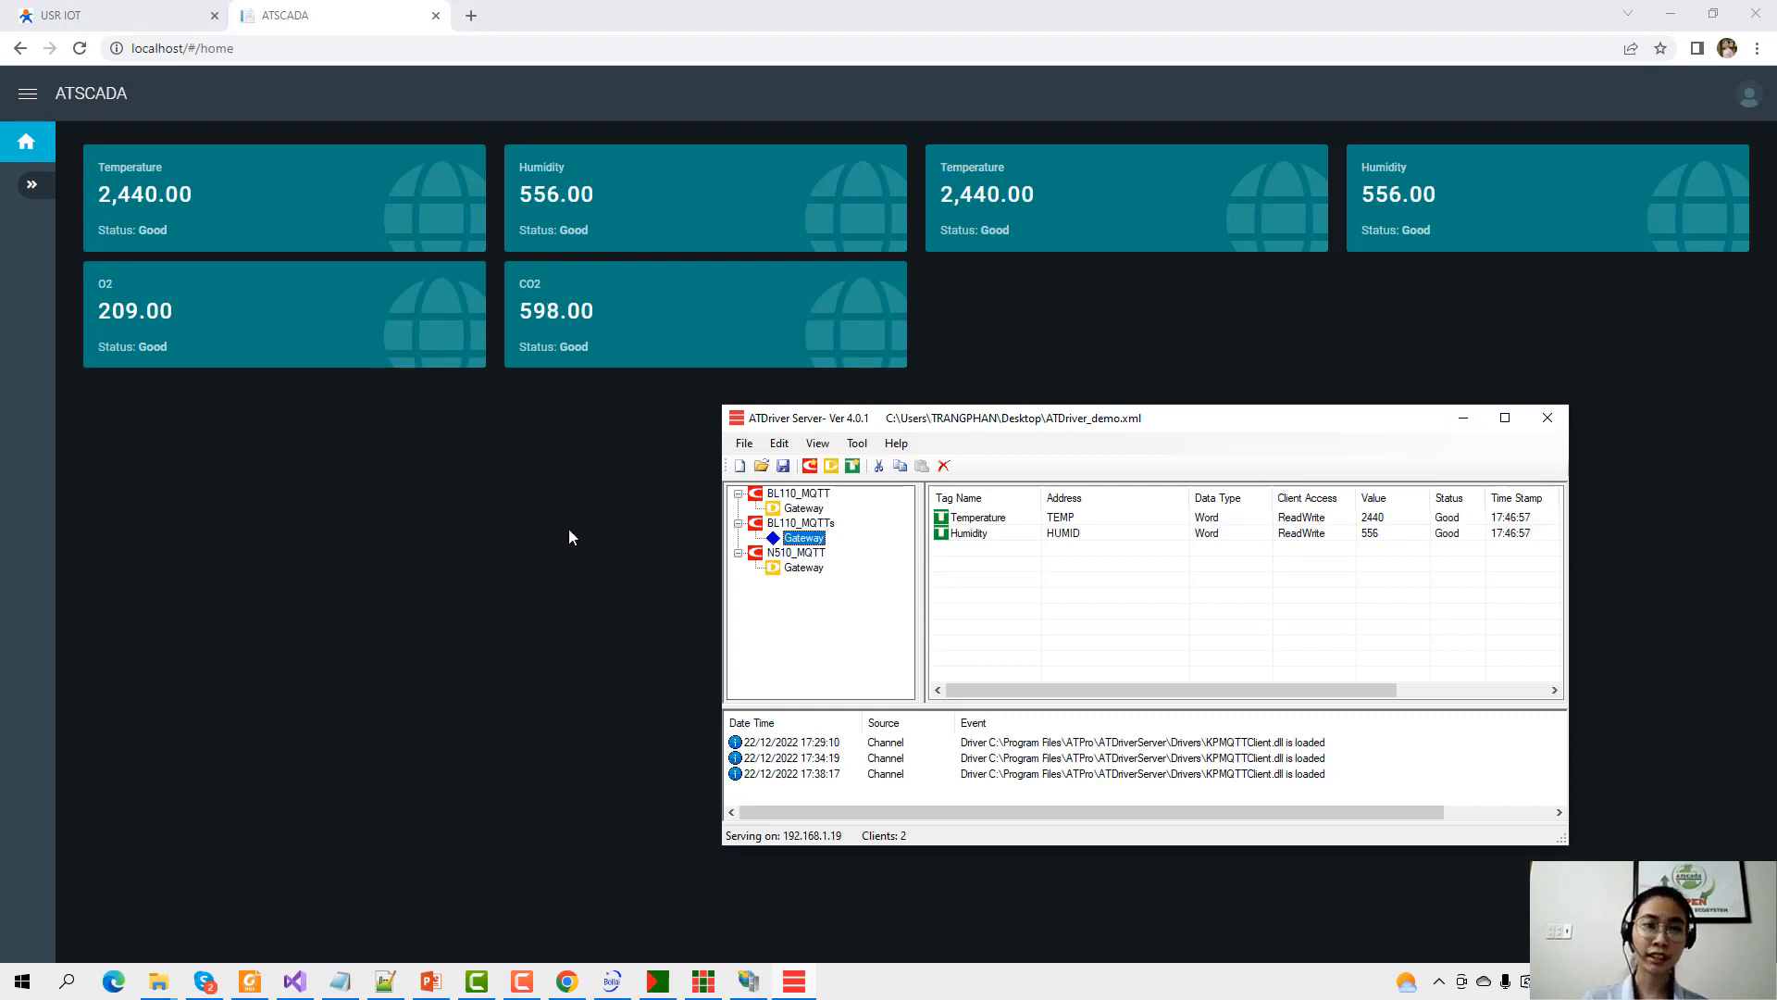
pyautogui.click(1463, 418)
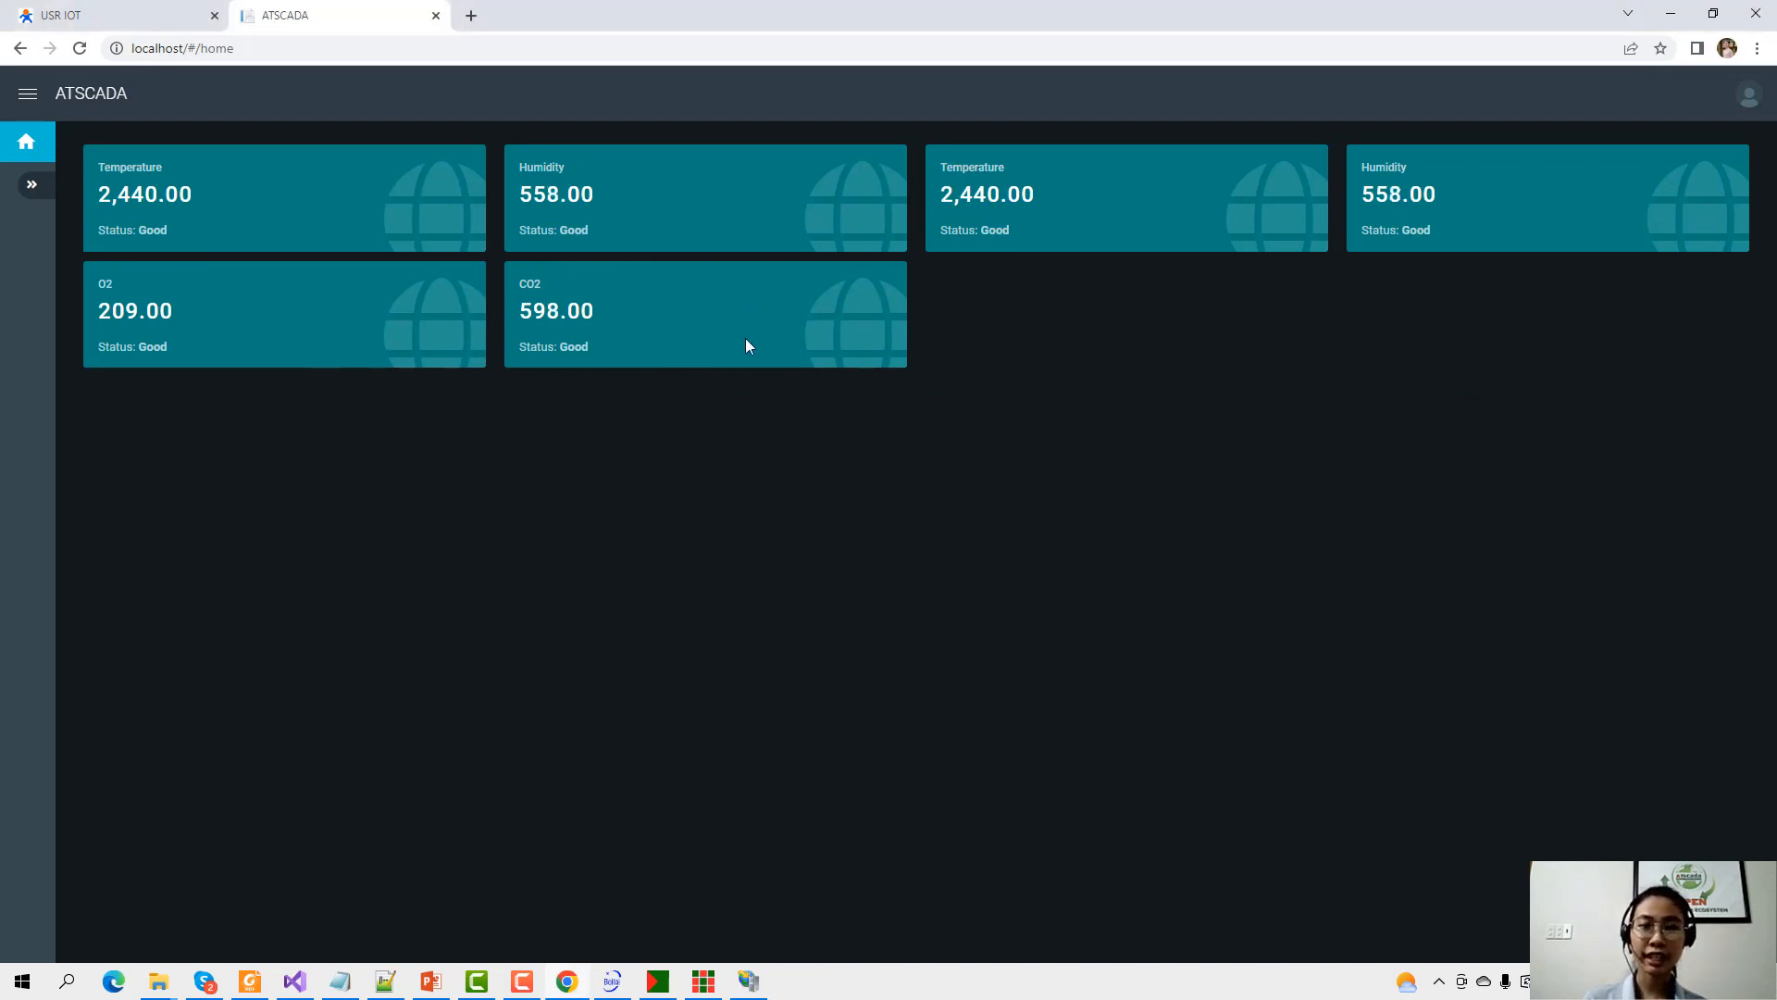
pyautogui.click(711, 979)
pyautogui.moveTo(1023, 410); pyautogui.dragTo(714, 262)
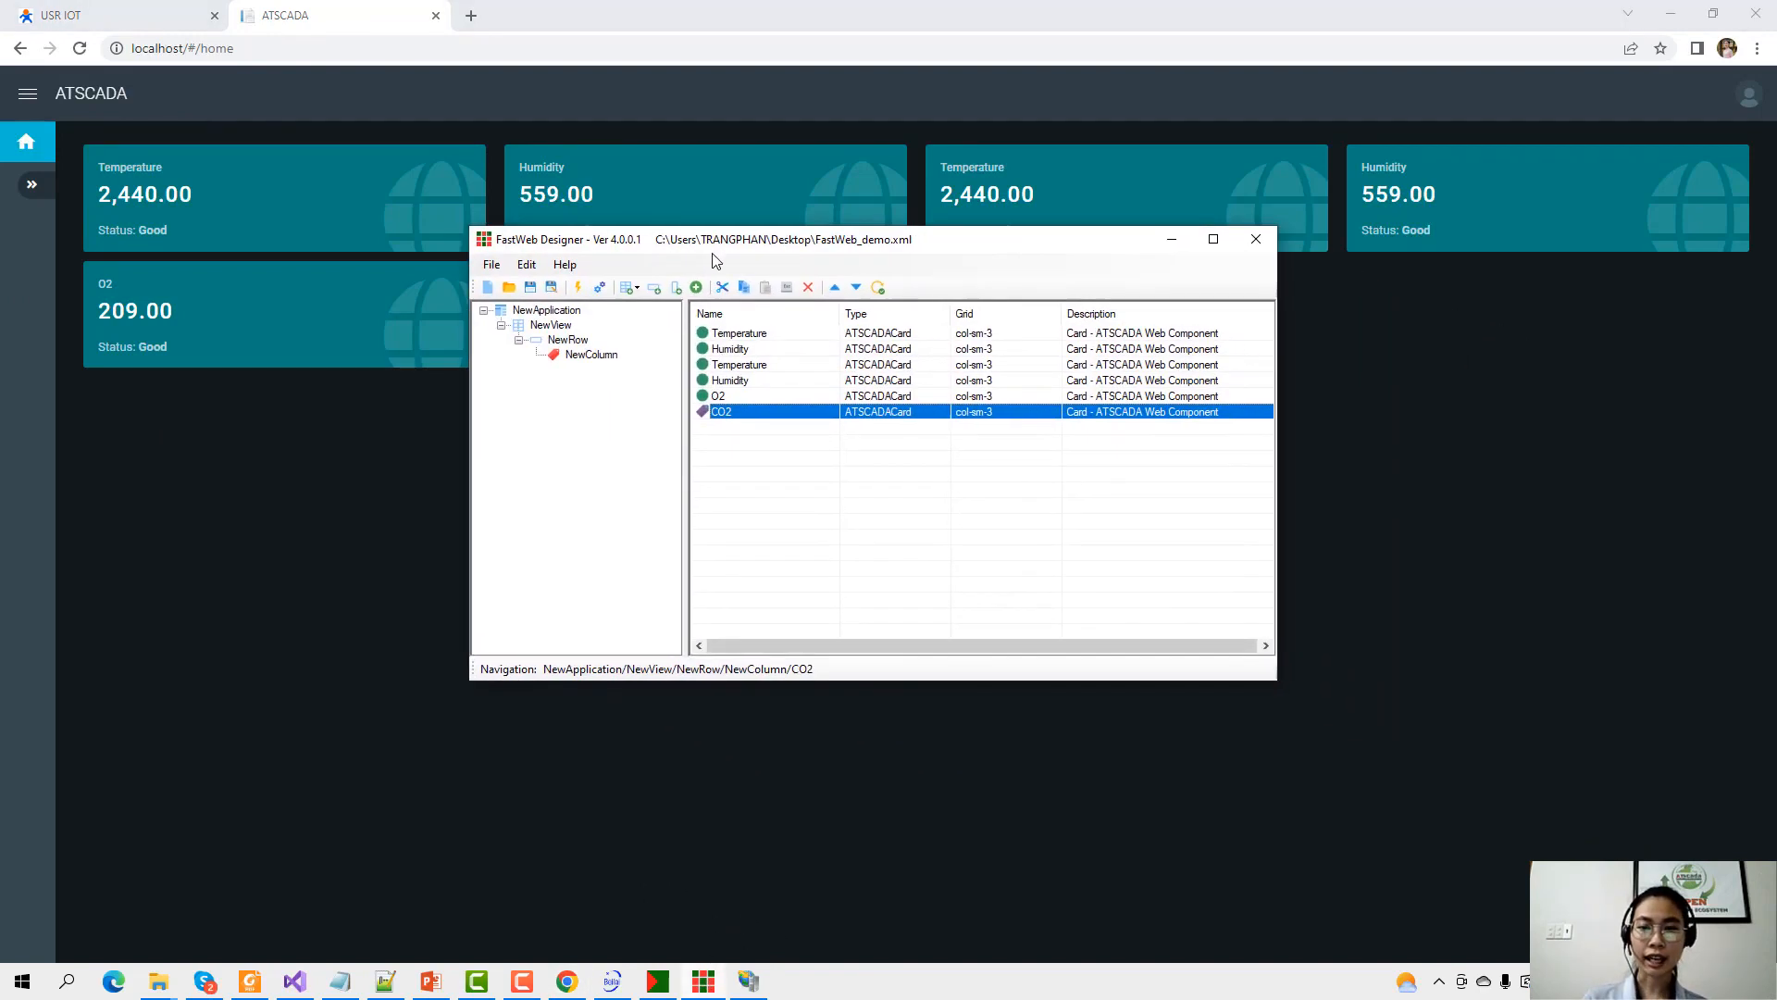
pyautogui.moveTo(1279, 679); pyautogui.dragTo(1475, 828)
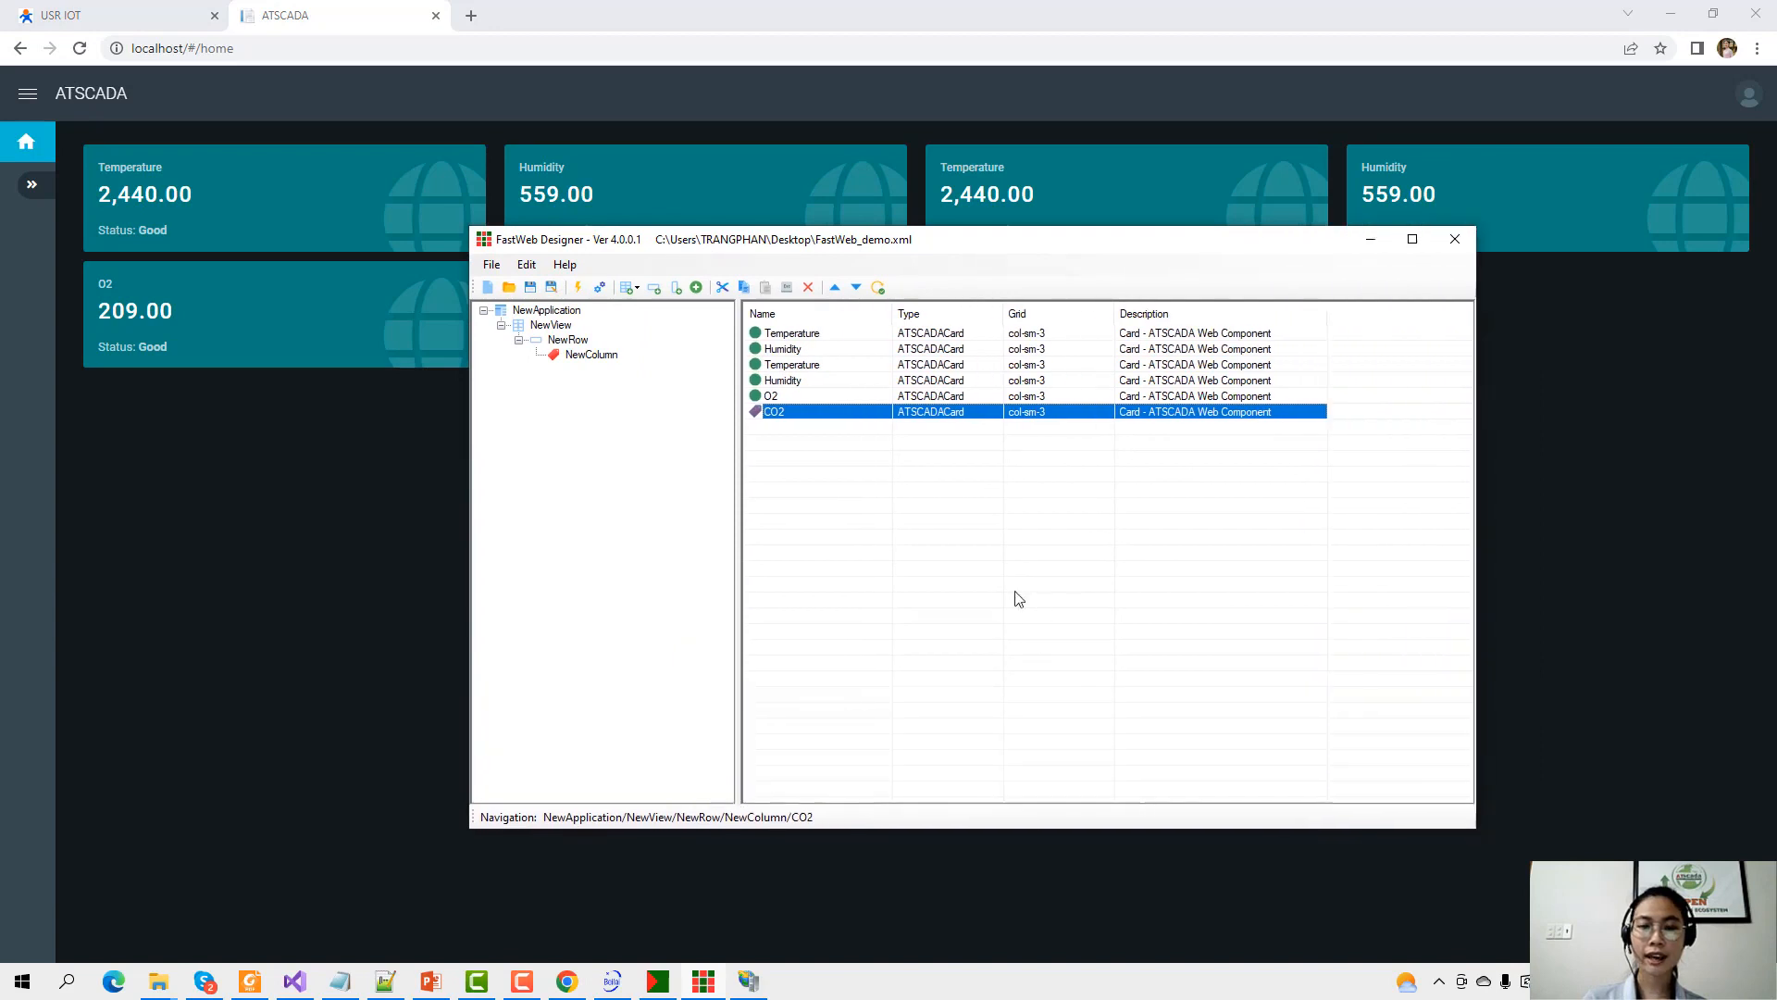
pyautogui.rightClick(910, 537)
pyautogui.click(972, 609)
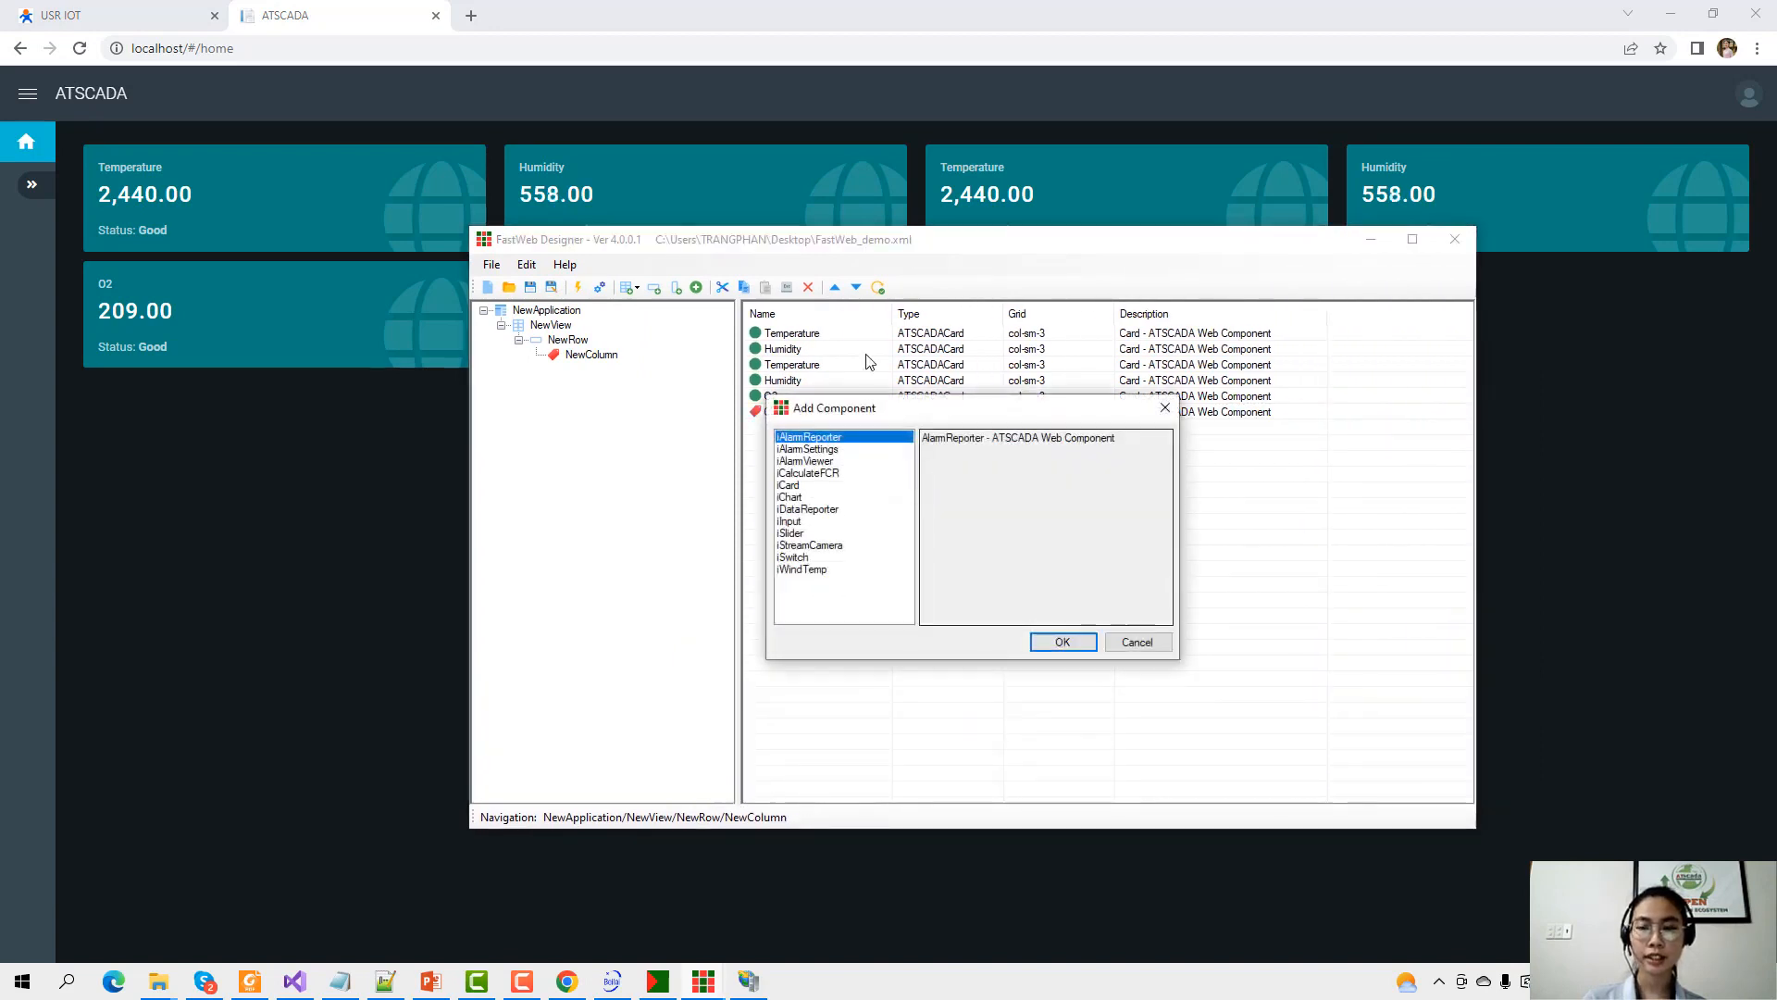
pyautogui.click(1164, 407)
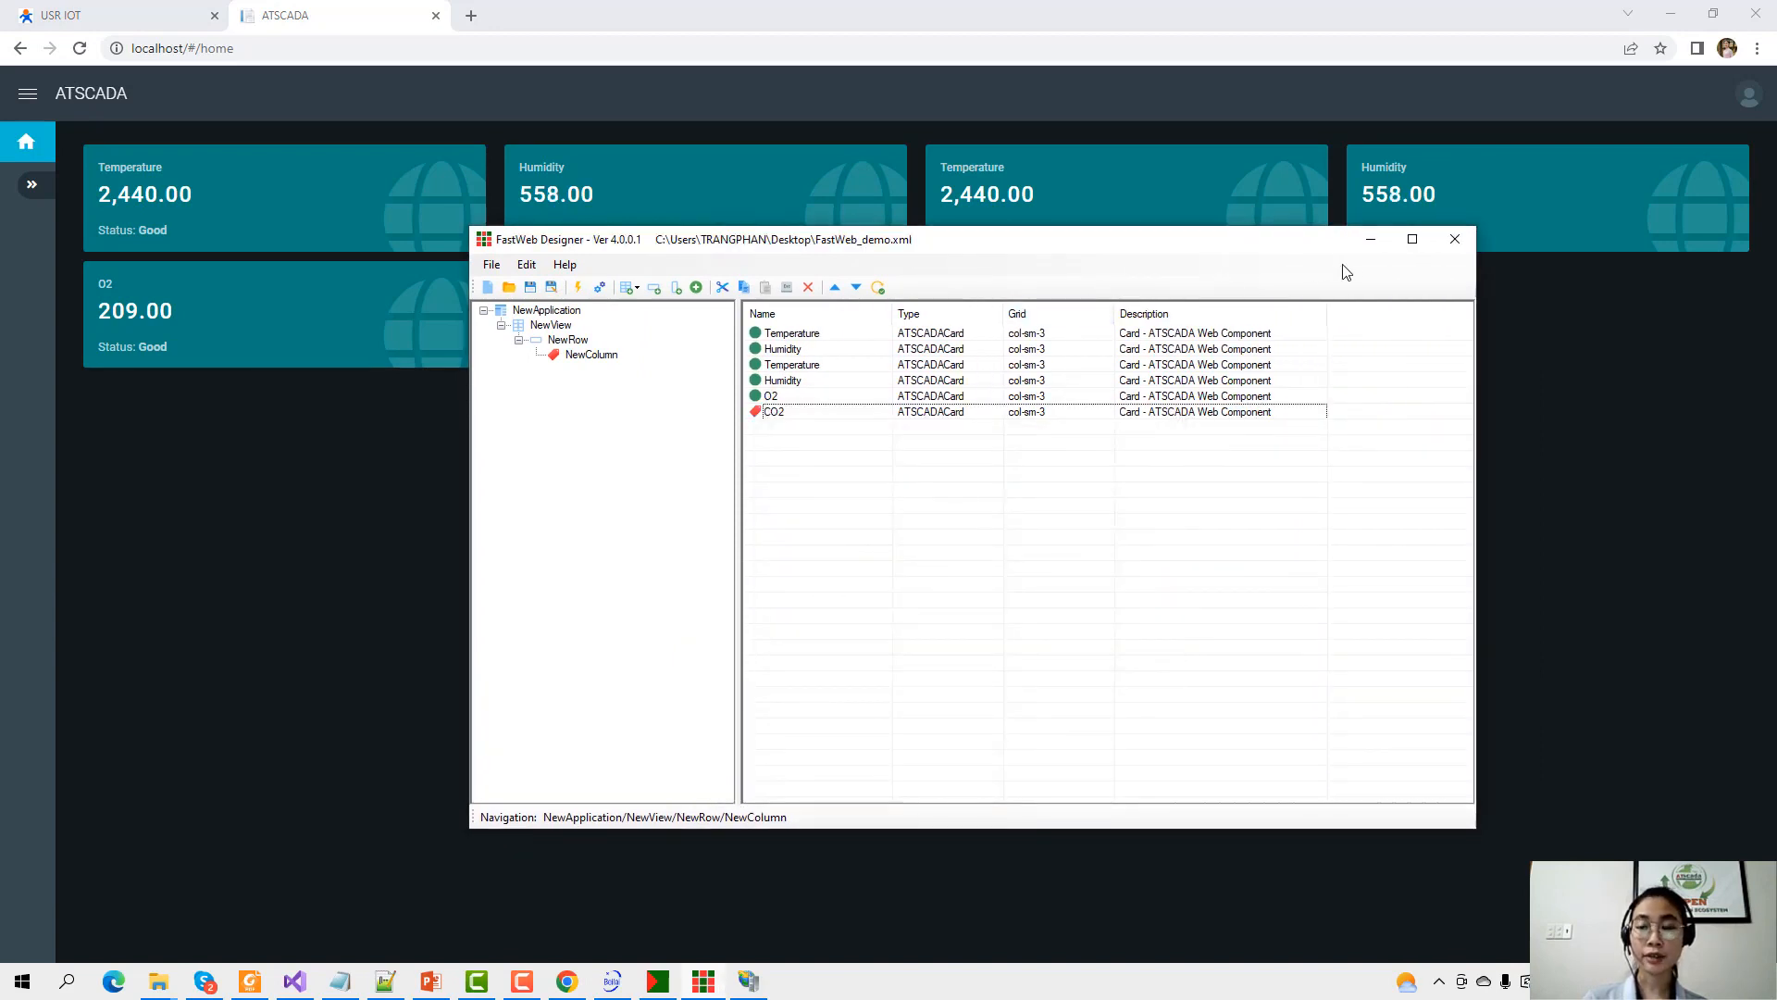
pyautogui.click(1371, 238)
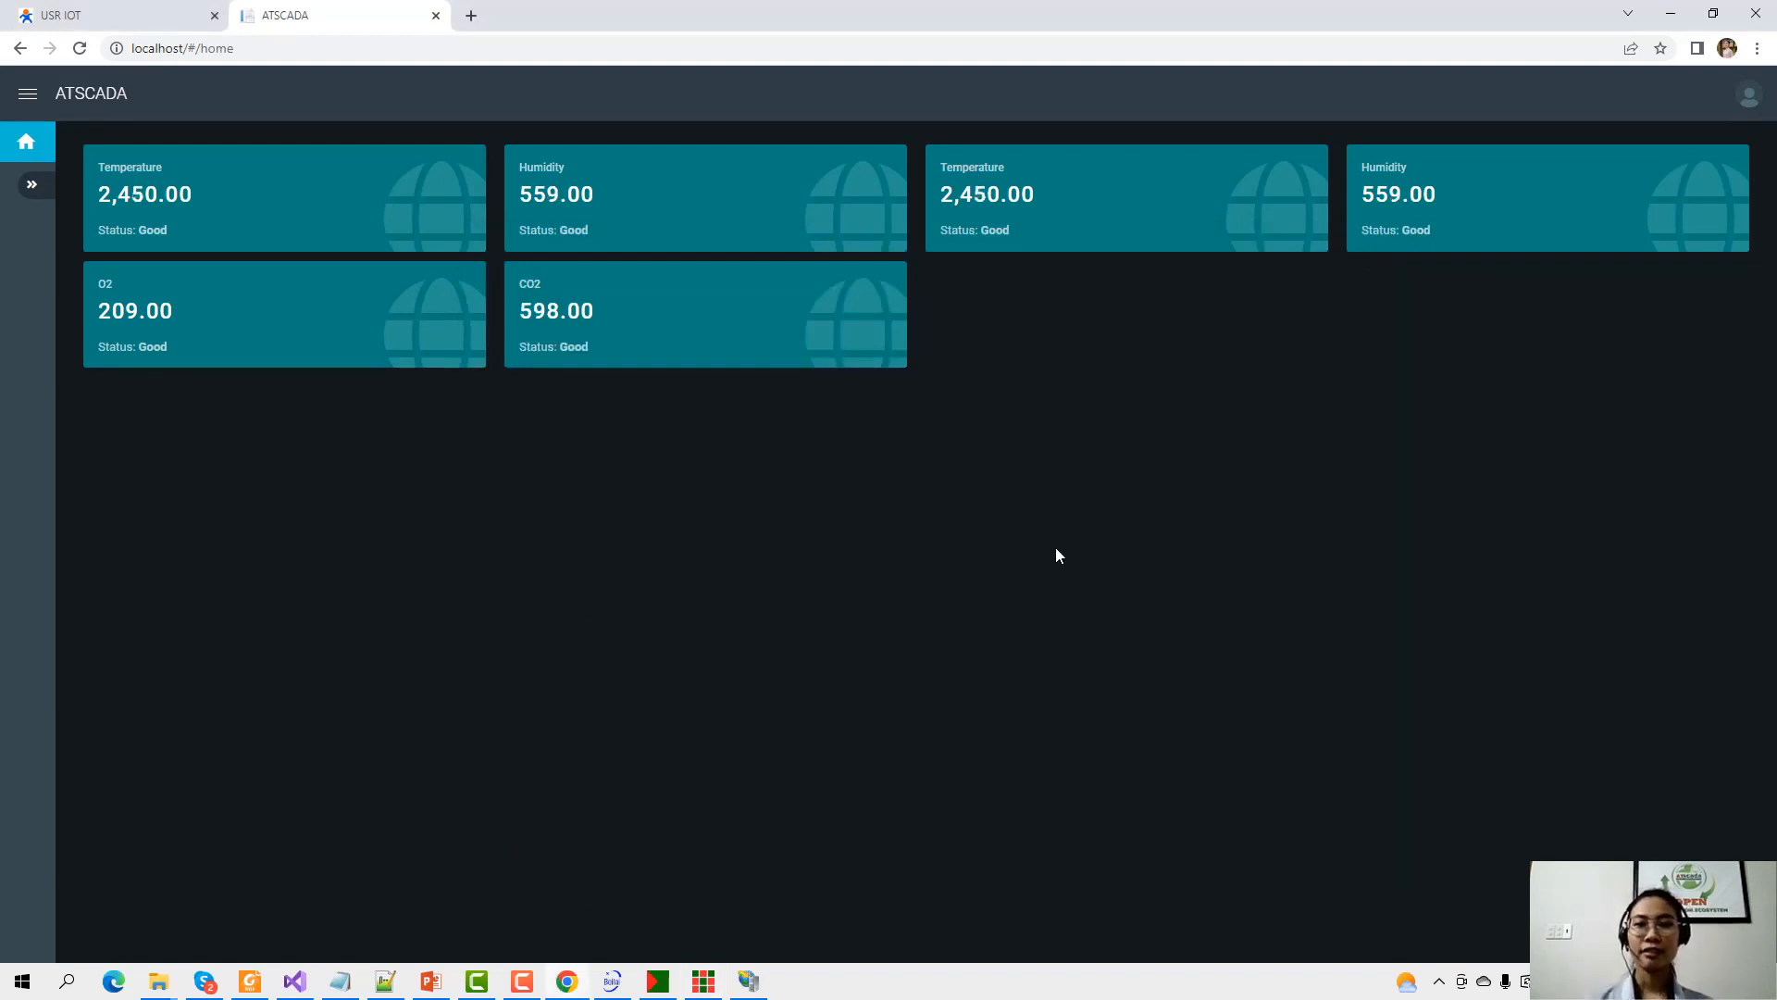
pyautogui.rightClick(578, 243)
pyautogui.click(428, 983)
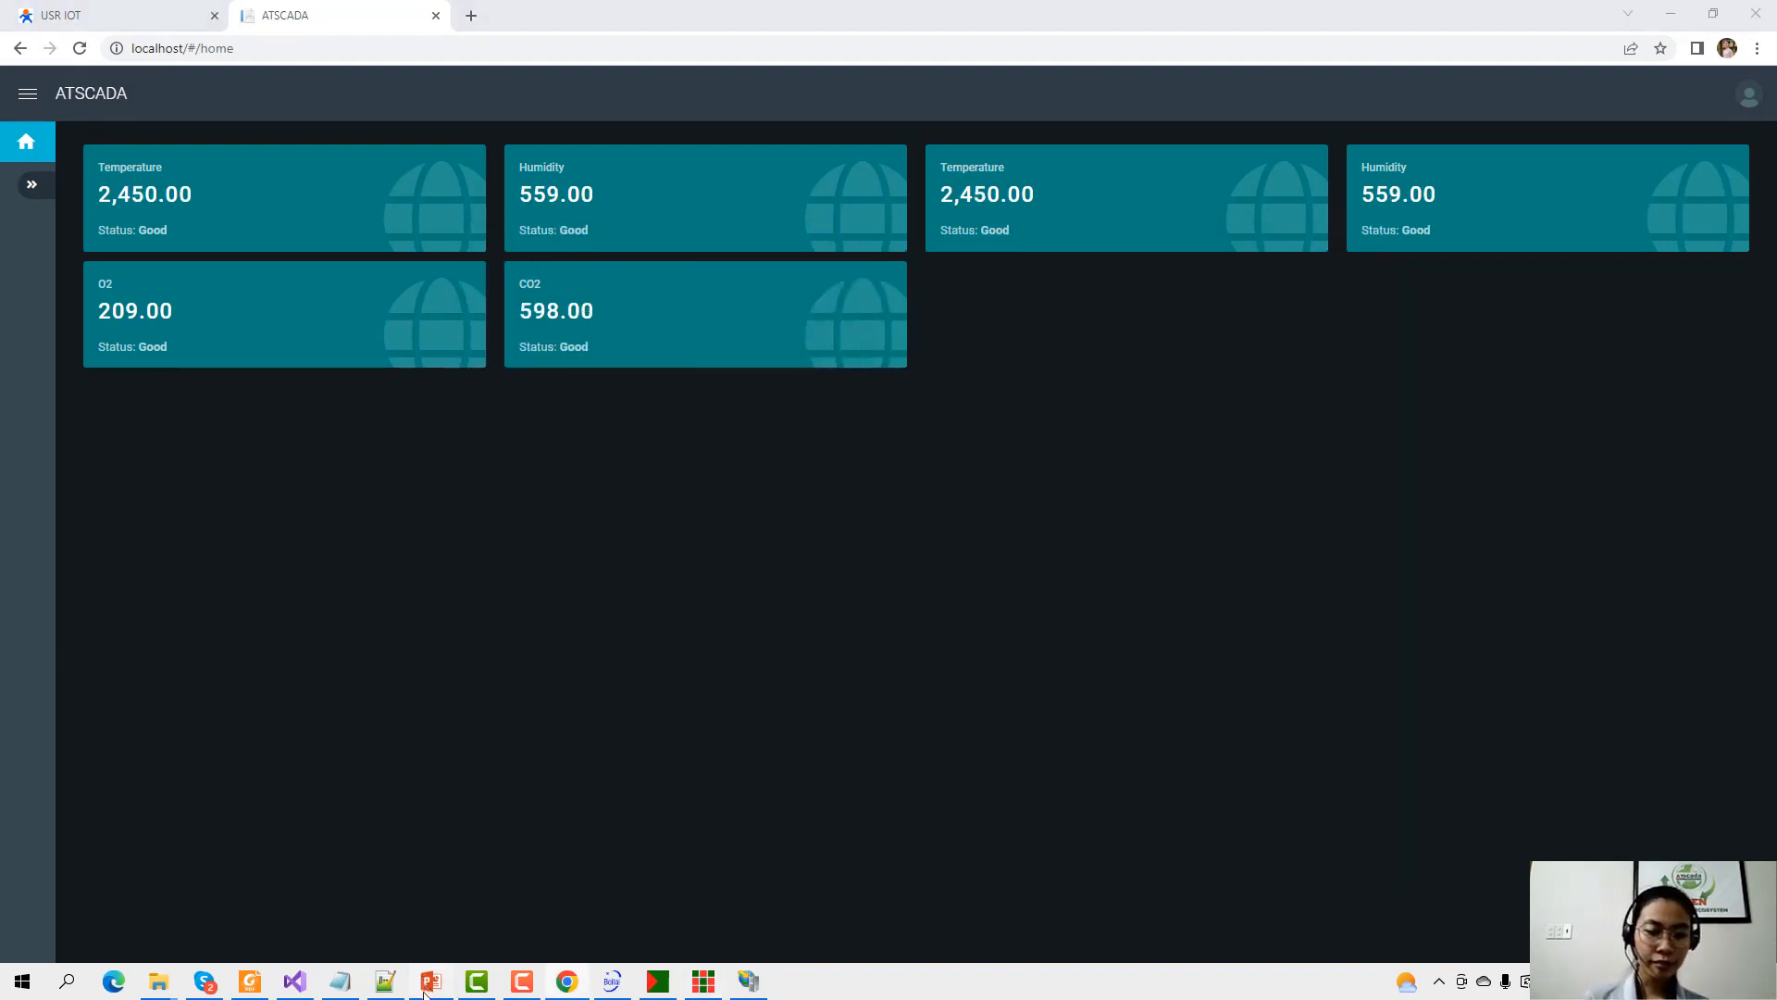